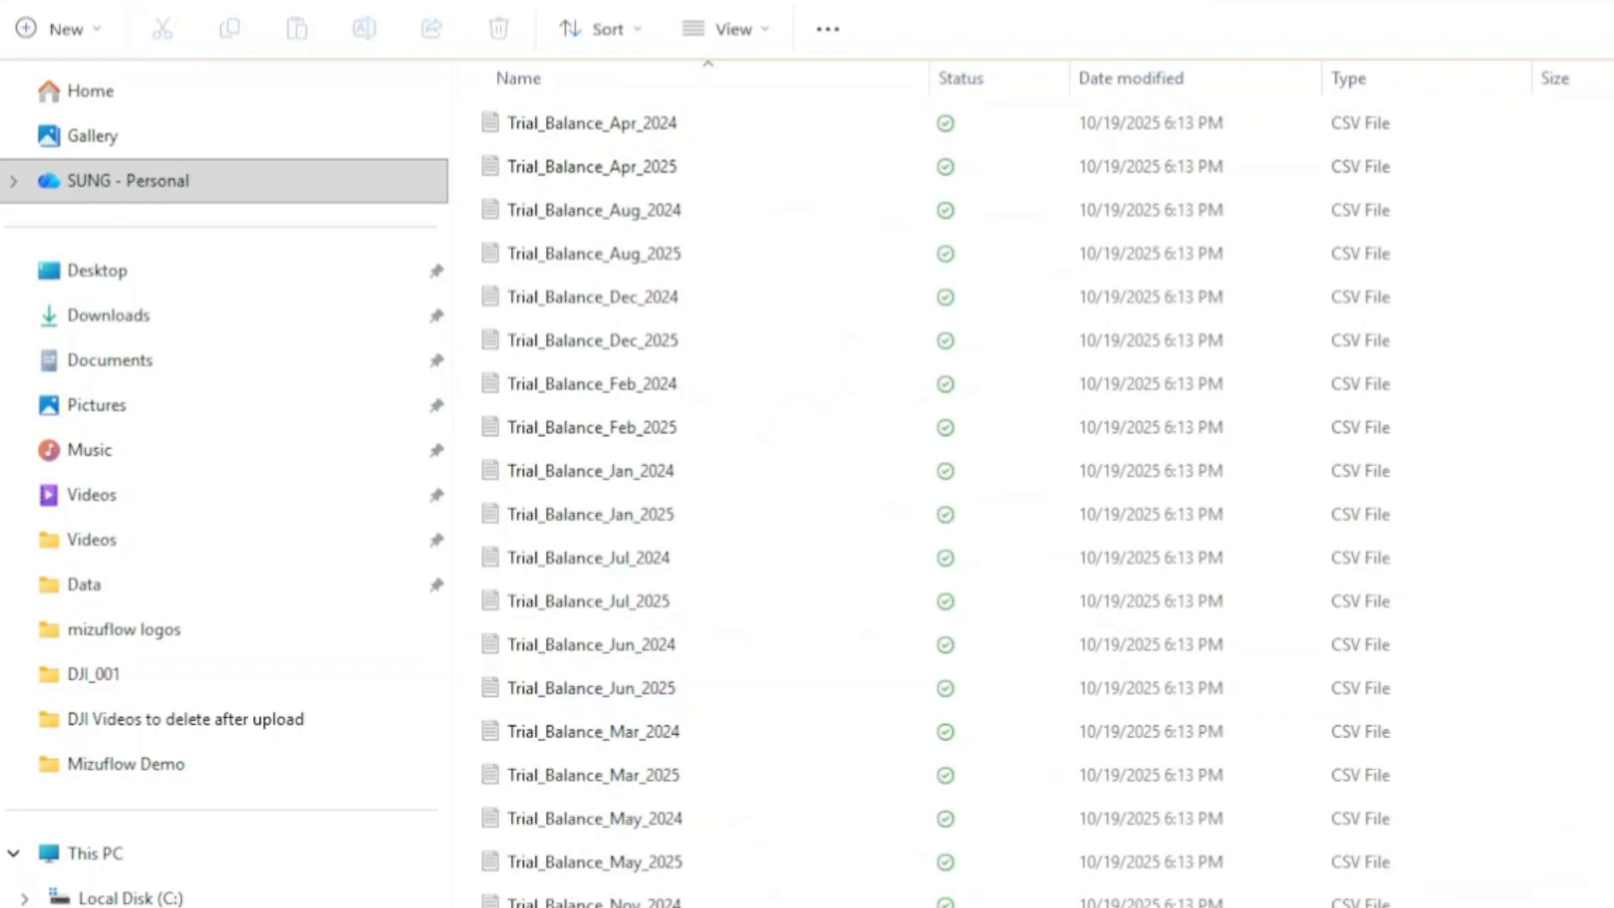
Inspect the Trial_Balance_Apr_2024 CSV file and open the Chart of Accounts Basic workbook
double_click(647, 124)
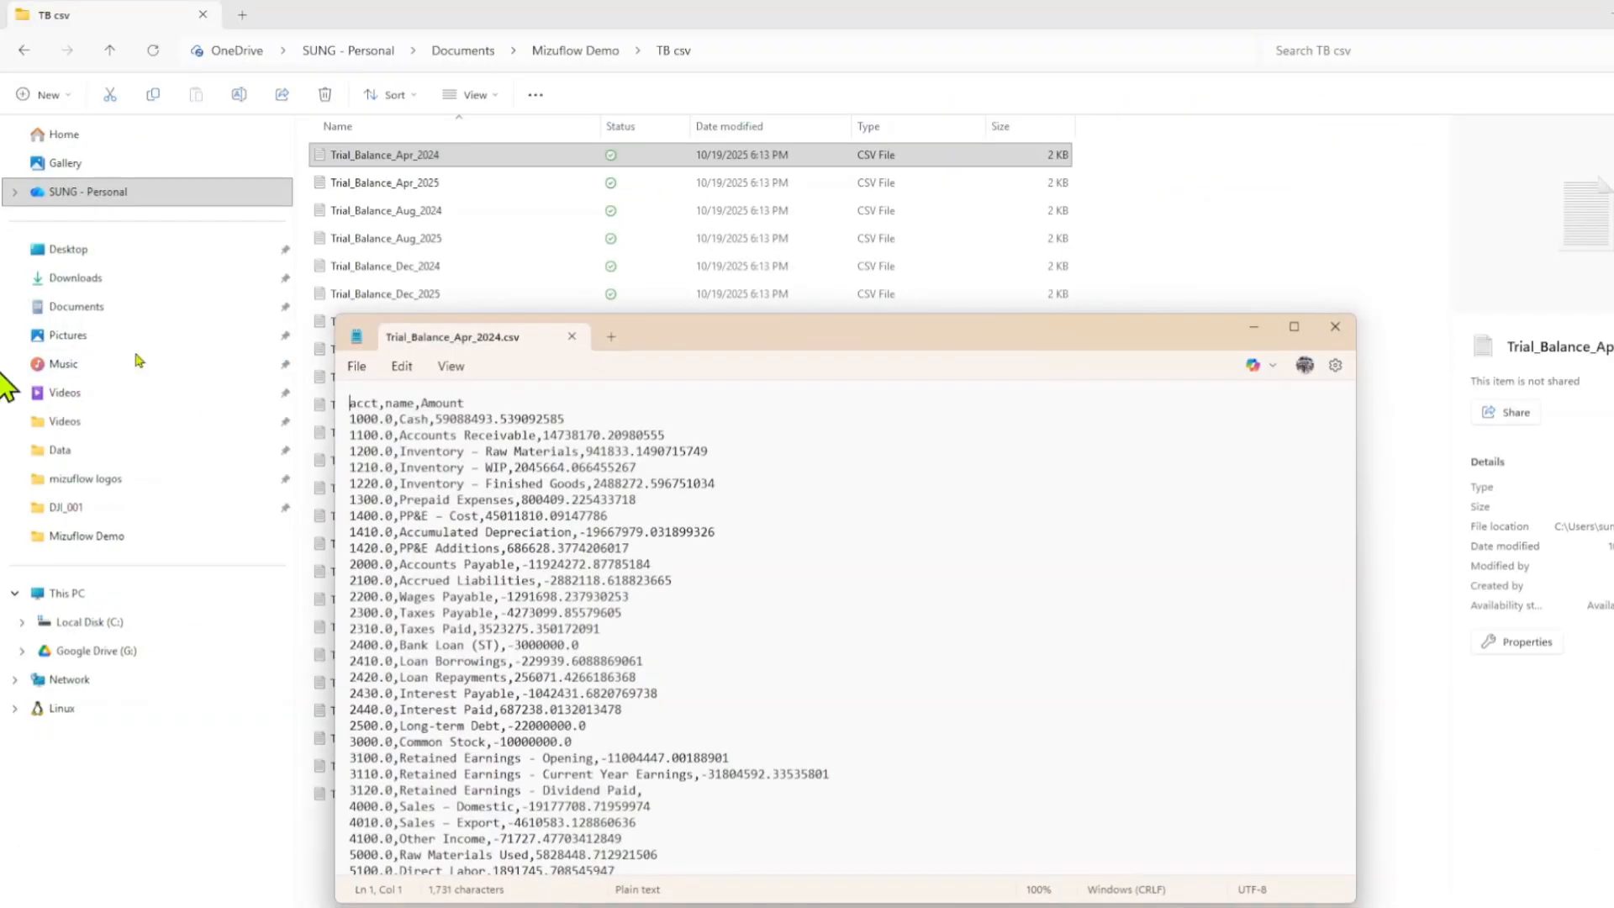
double_click(761, 345)
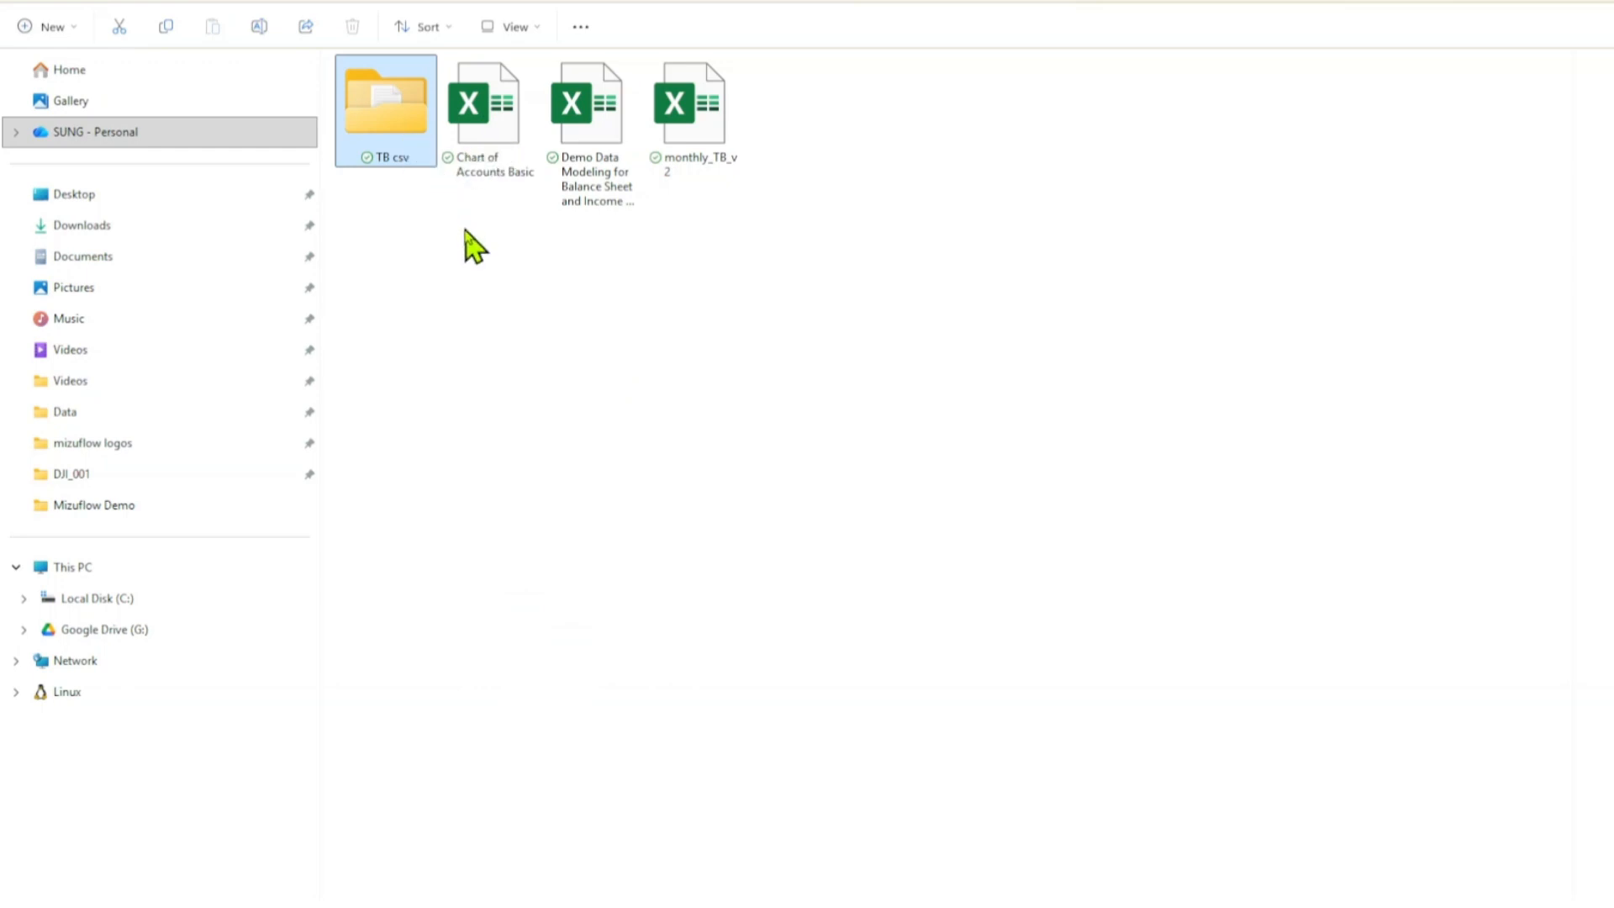
double_click(495, 126)
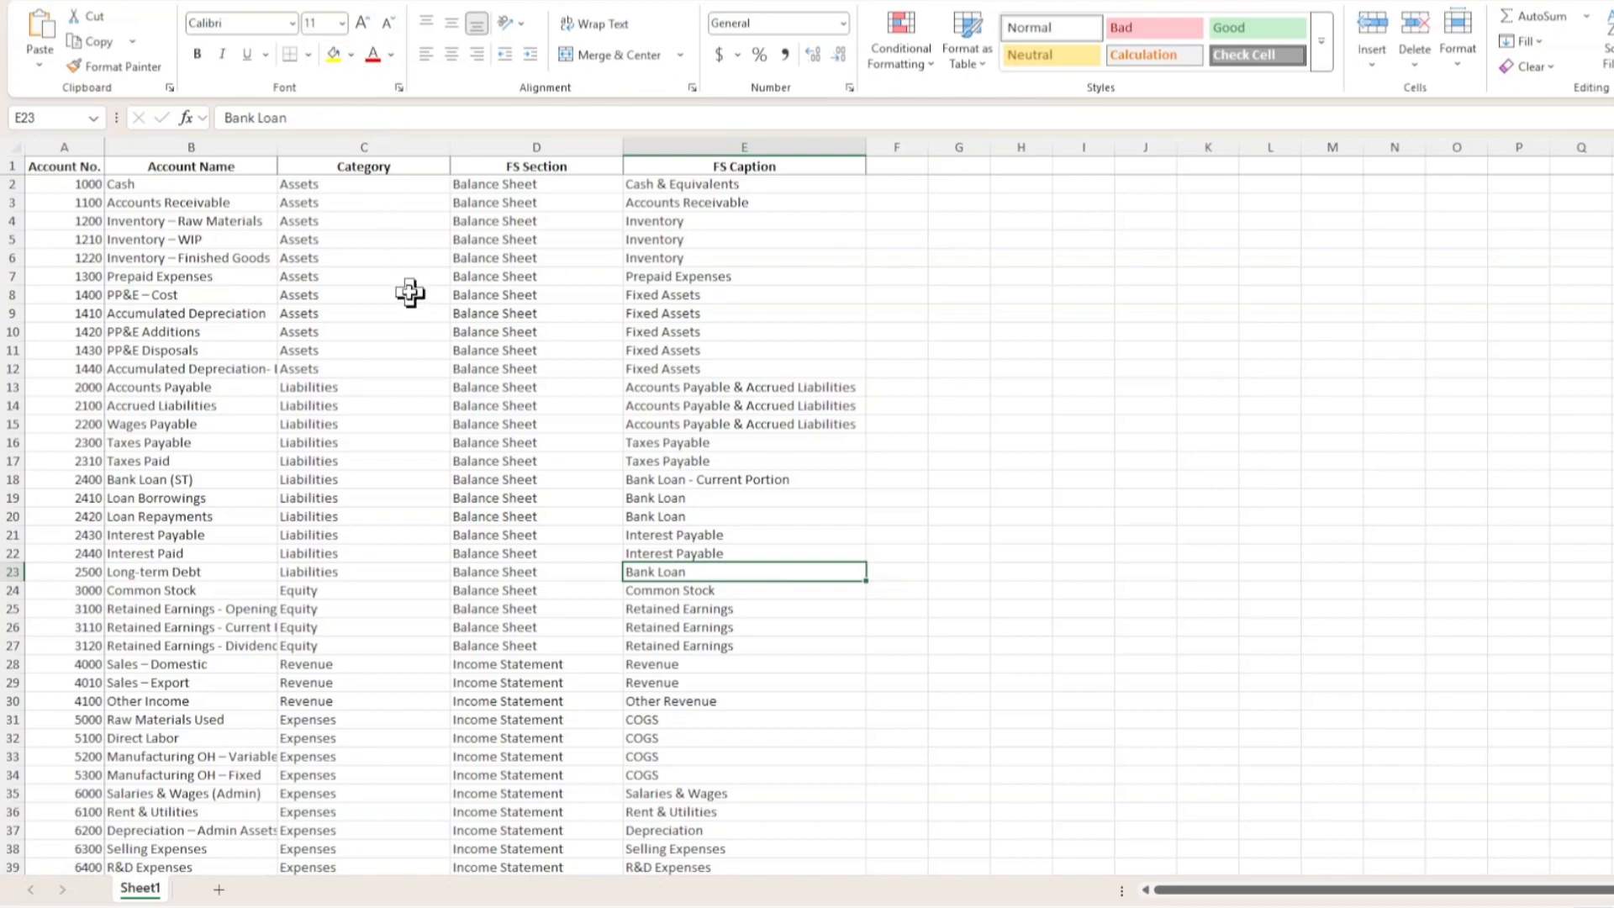
Review the Account No., Account Name and Category columns of the chart of accounts
left_click(252, 332)
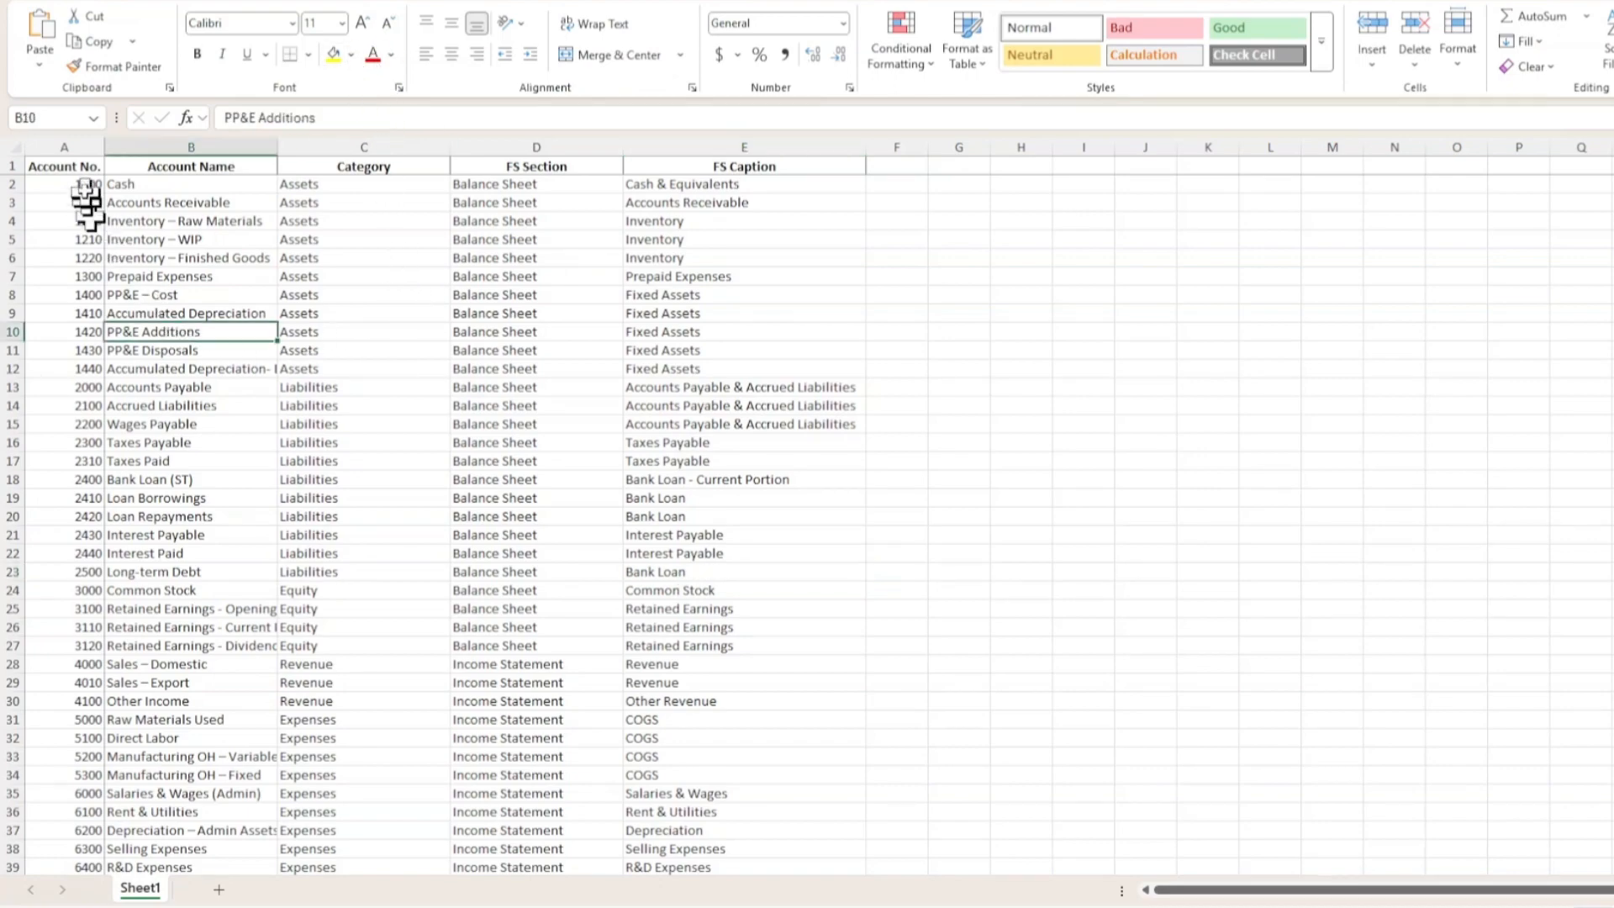
left_click(64, 146)
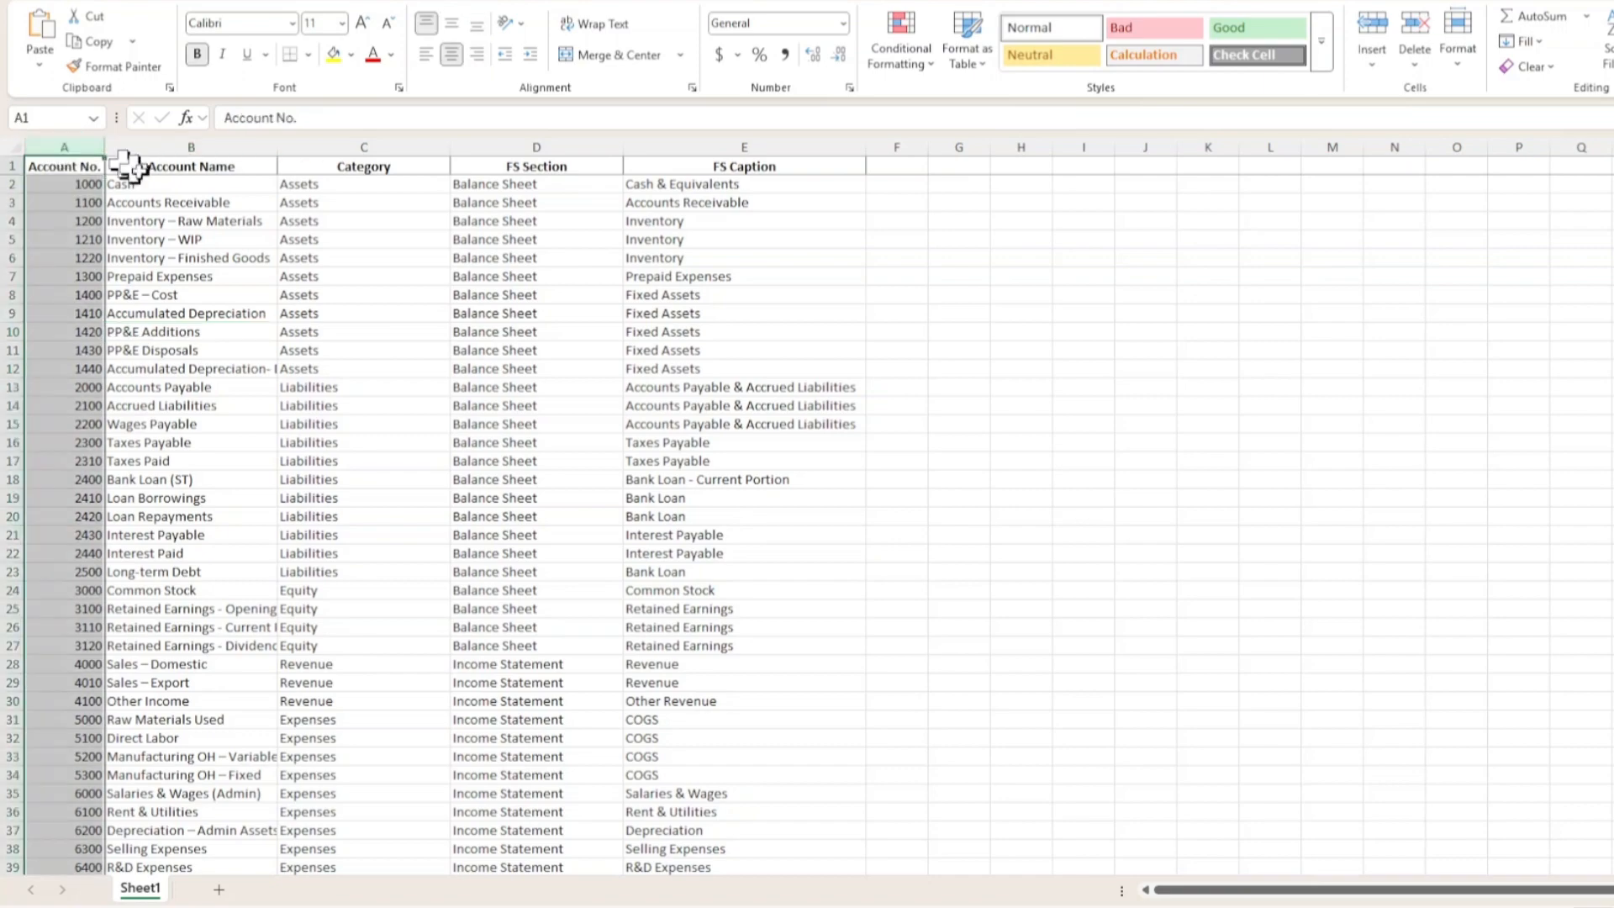
left_click(189, 221)
left_click(208, 147)
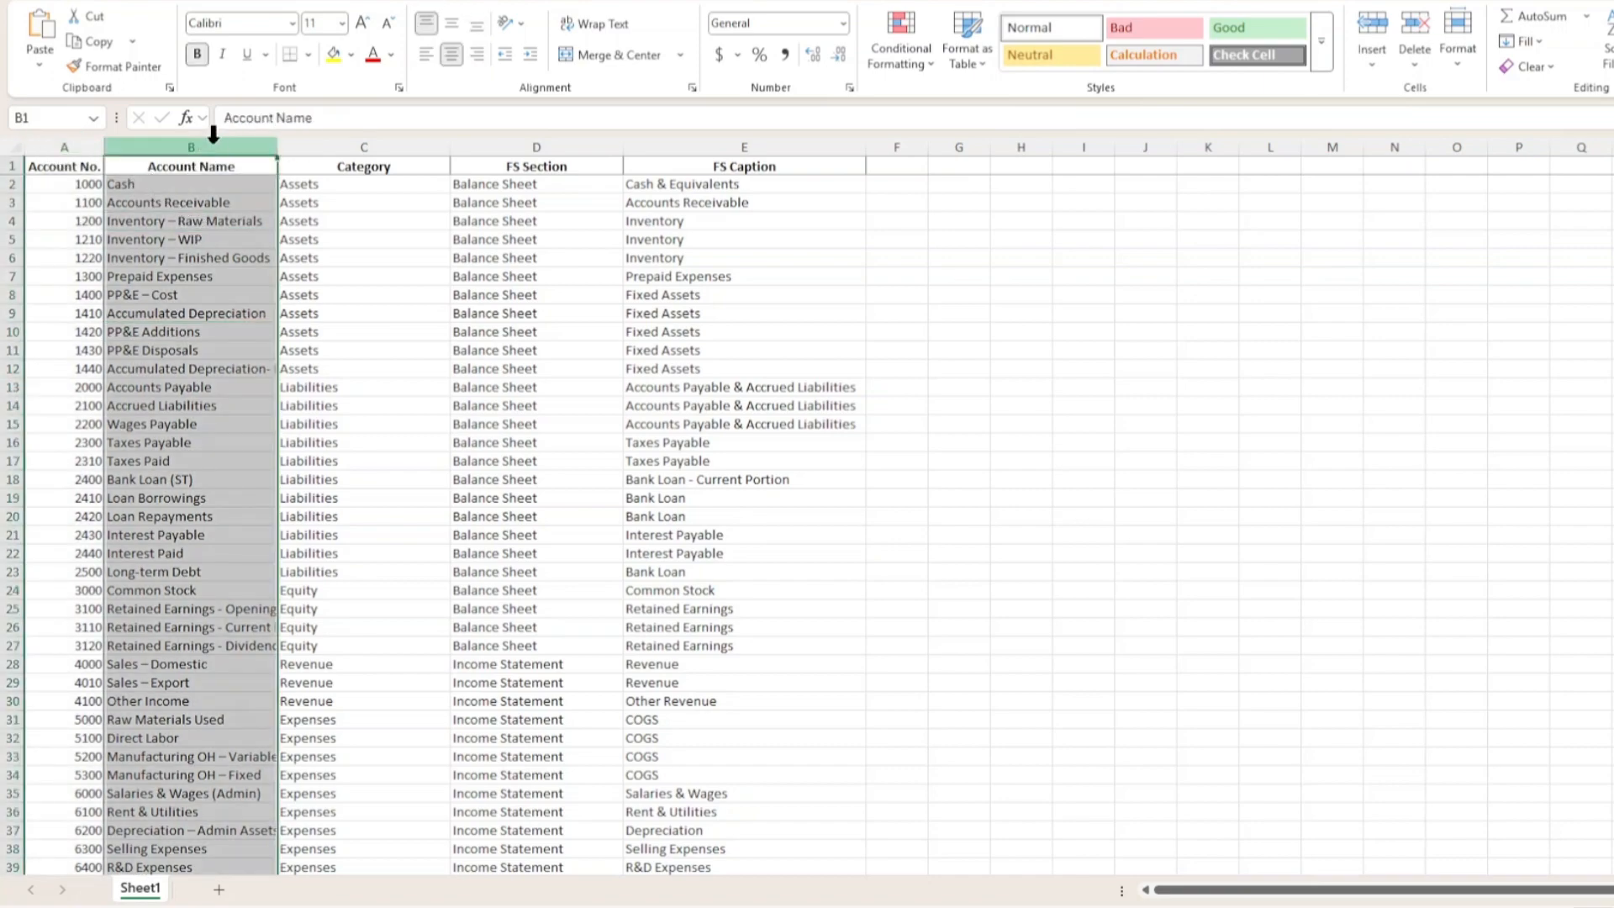
left_click_drag(64, 146, 180, 145)
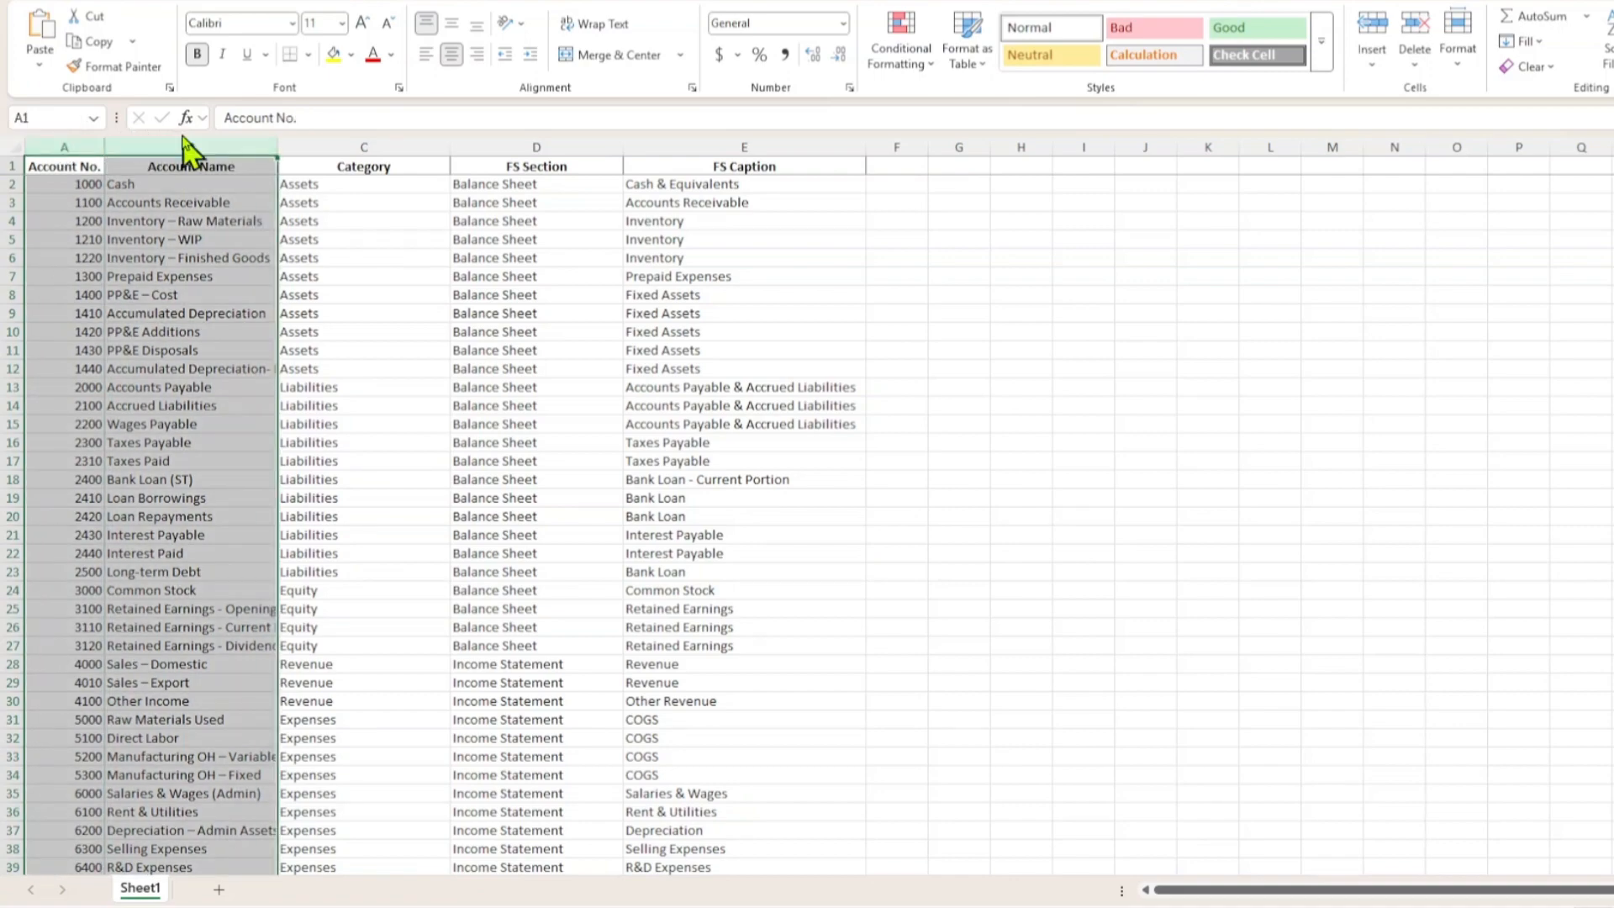
left_click(332, 225)
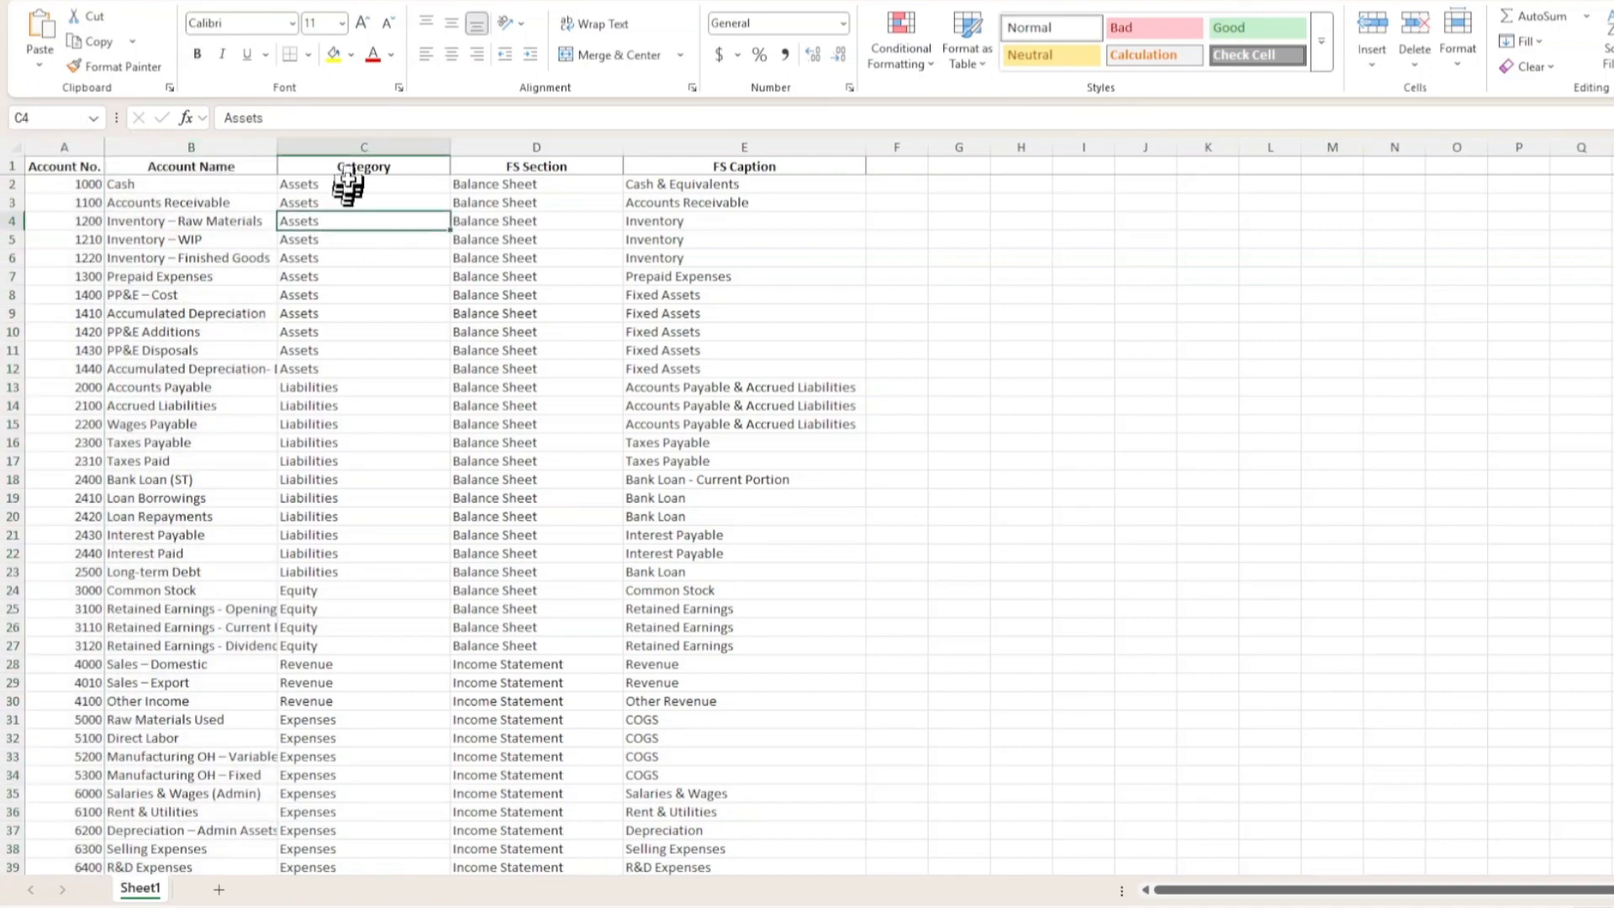
left_click(356, 145)
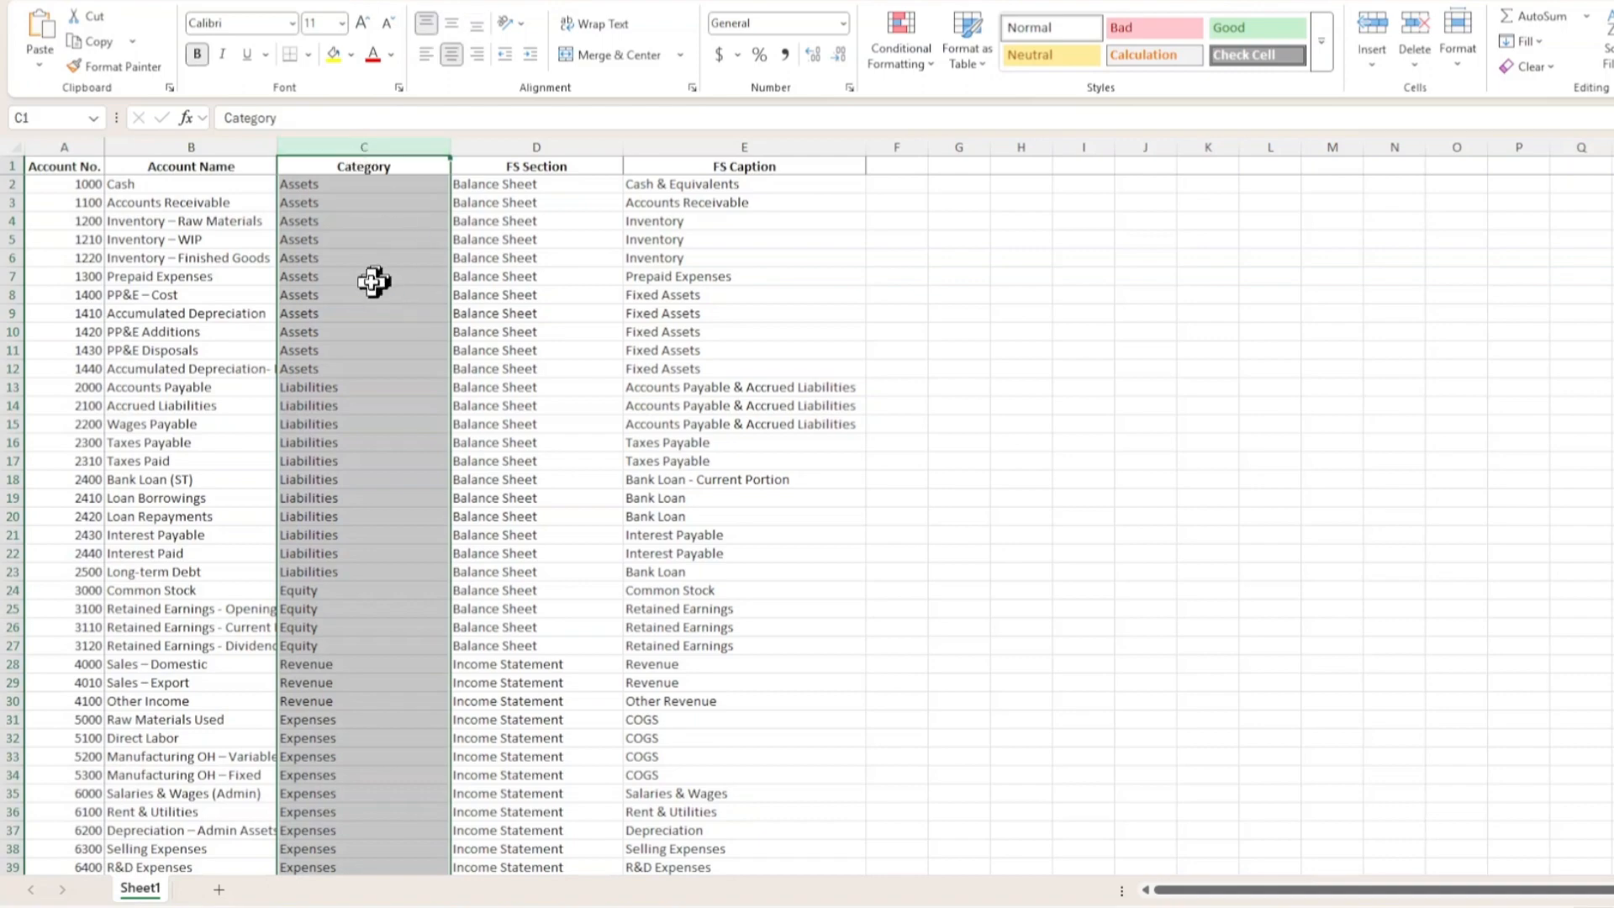
Add filters to the chart of accounts header row and view the values available in the Category filter
left_click(378, 171)
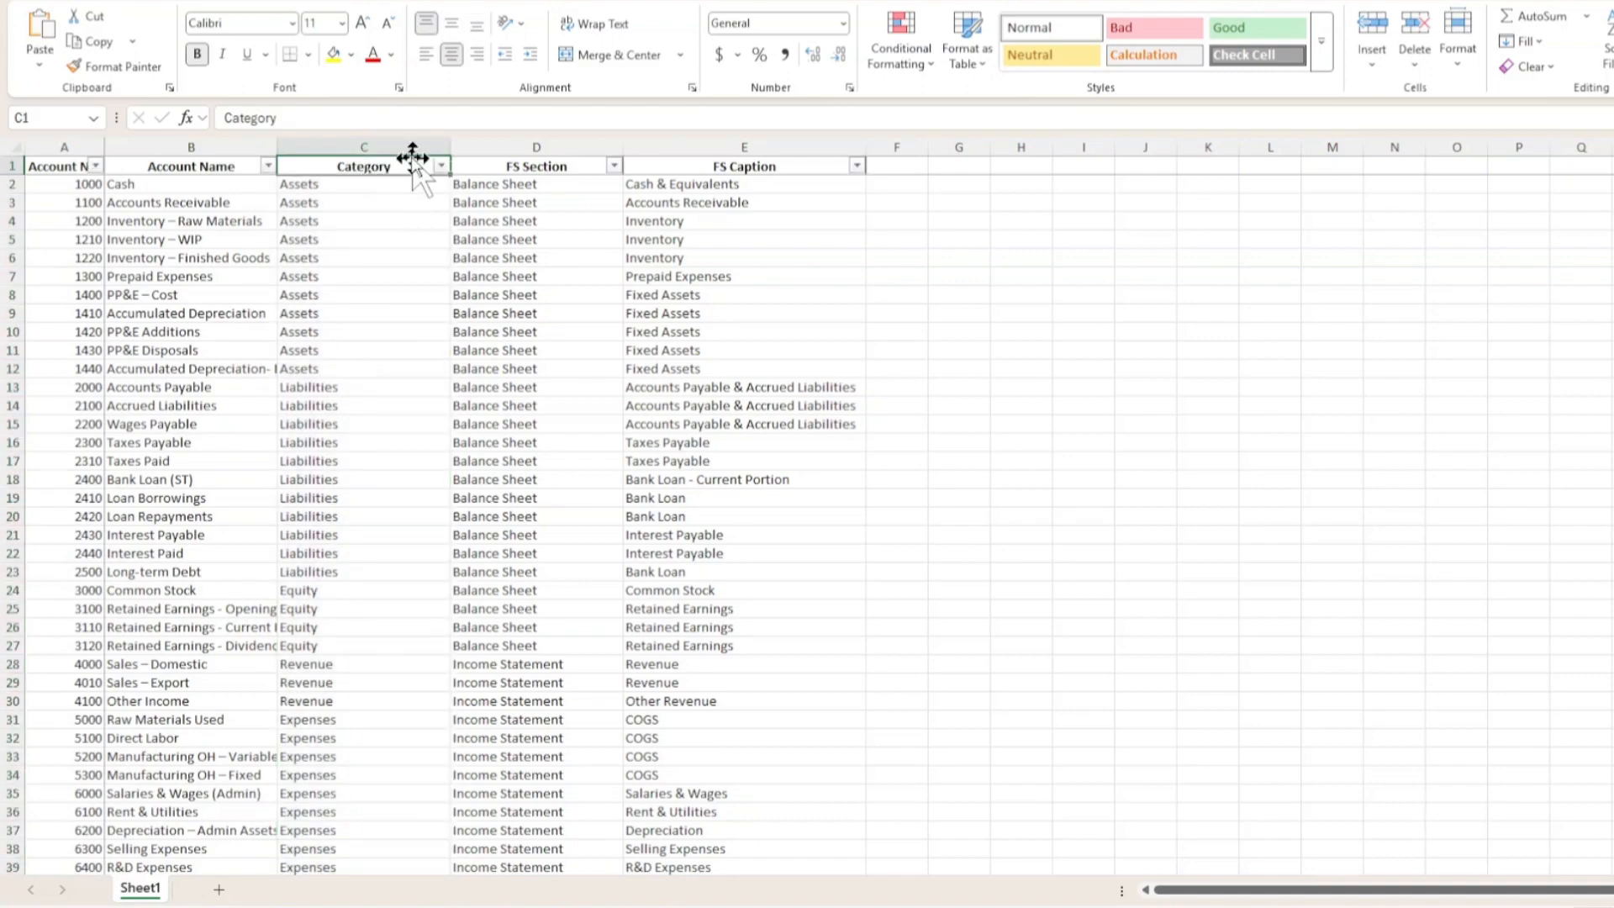
left_click(438, 166)
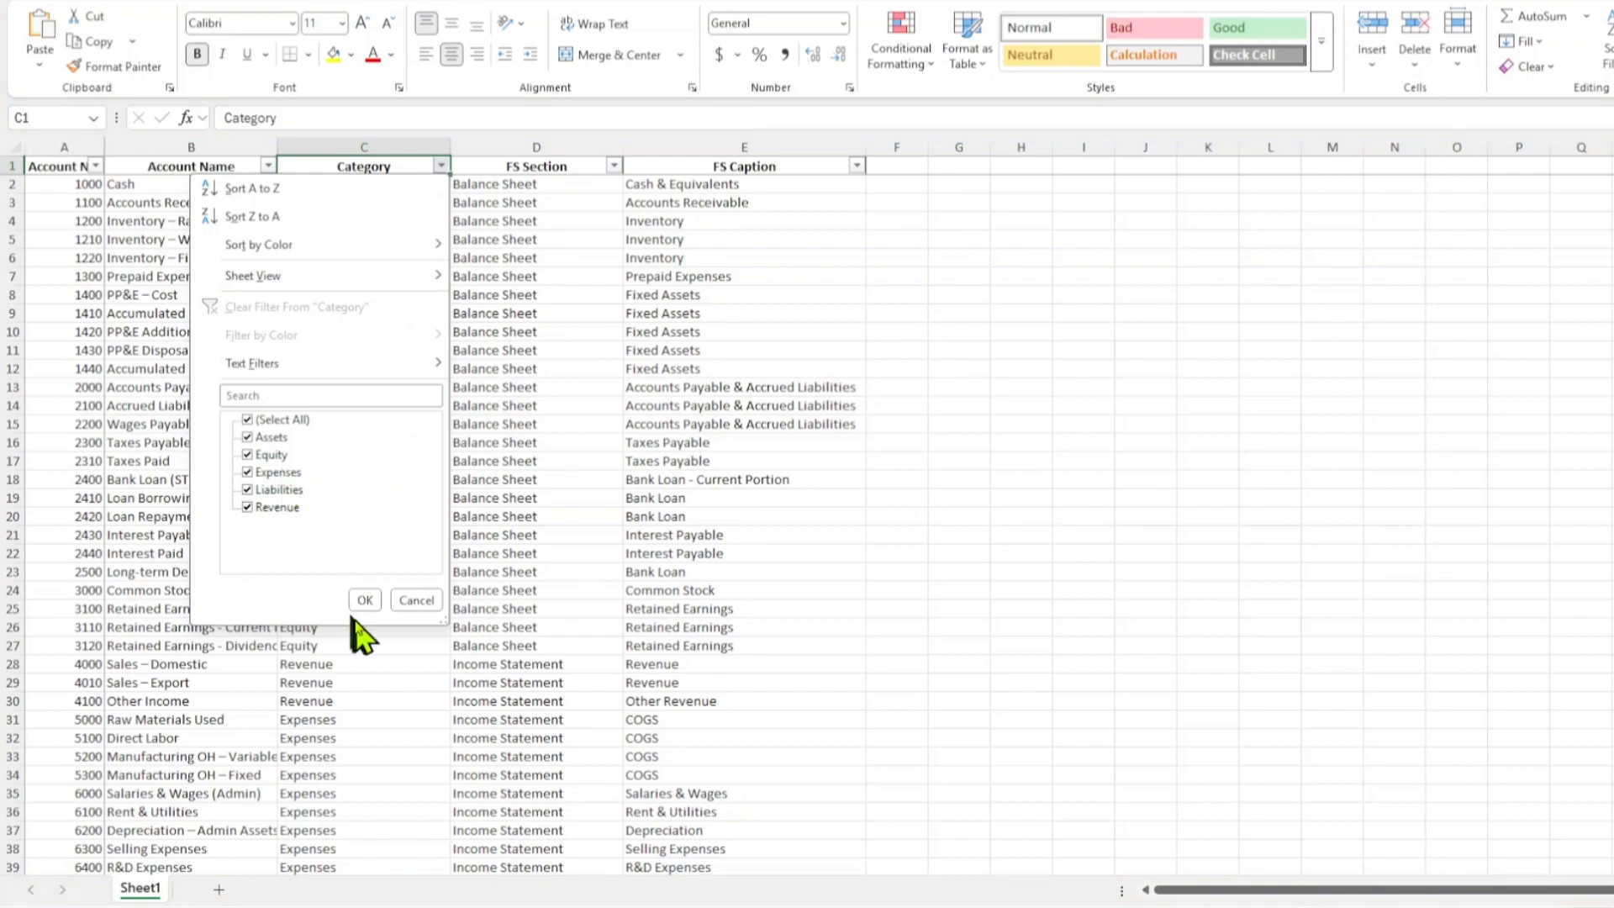
left_click(421, 599)
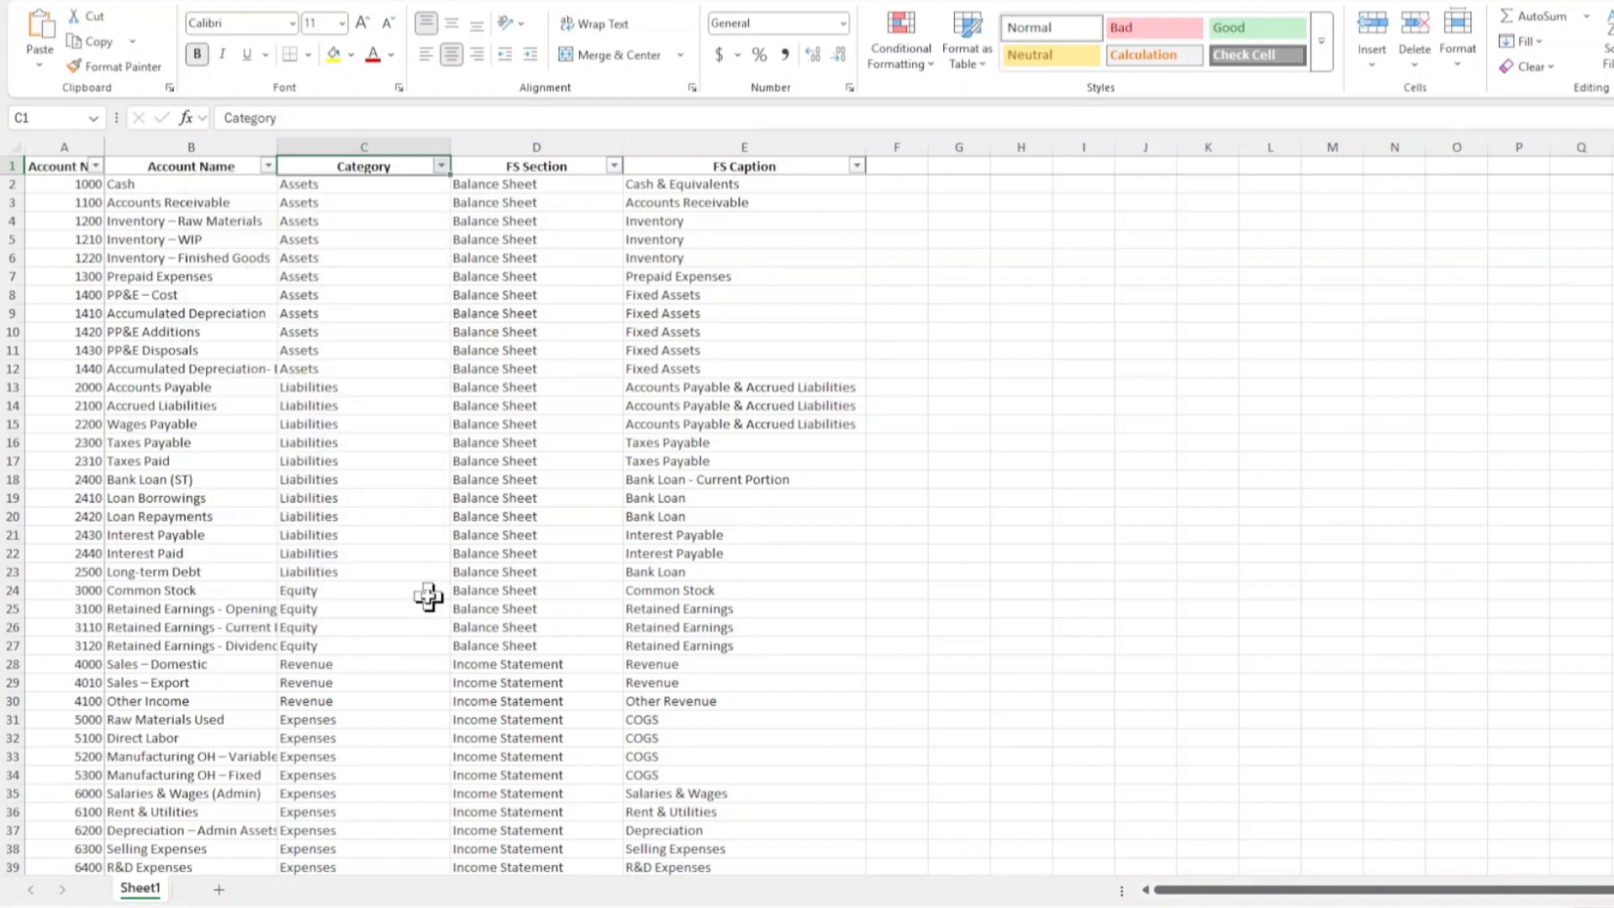
View the values available in the FS Section filter without applying one
left_click(563, 166)
left_click(614, 166)
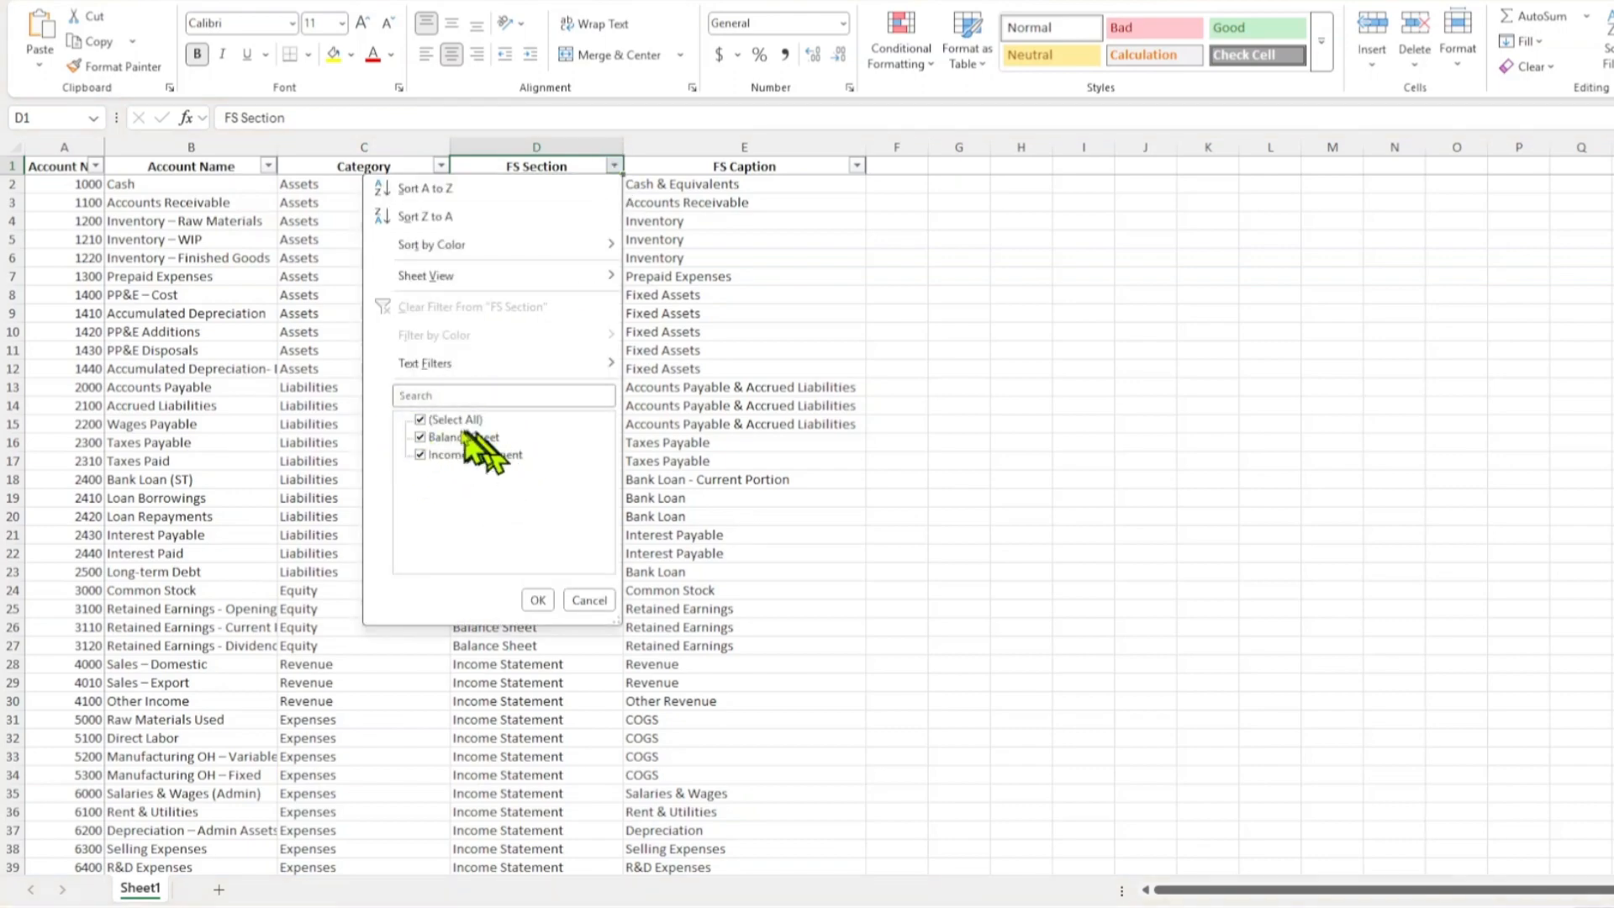
left_click(588, 600)
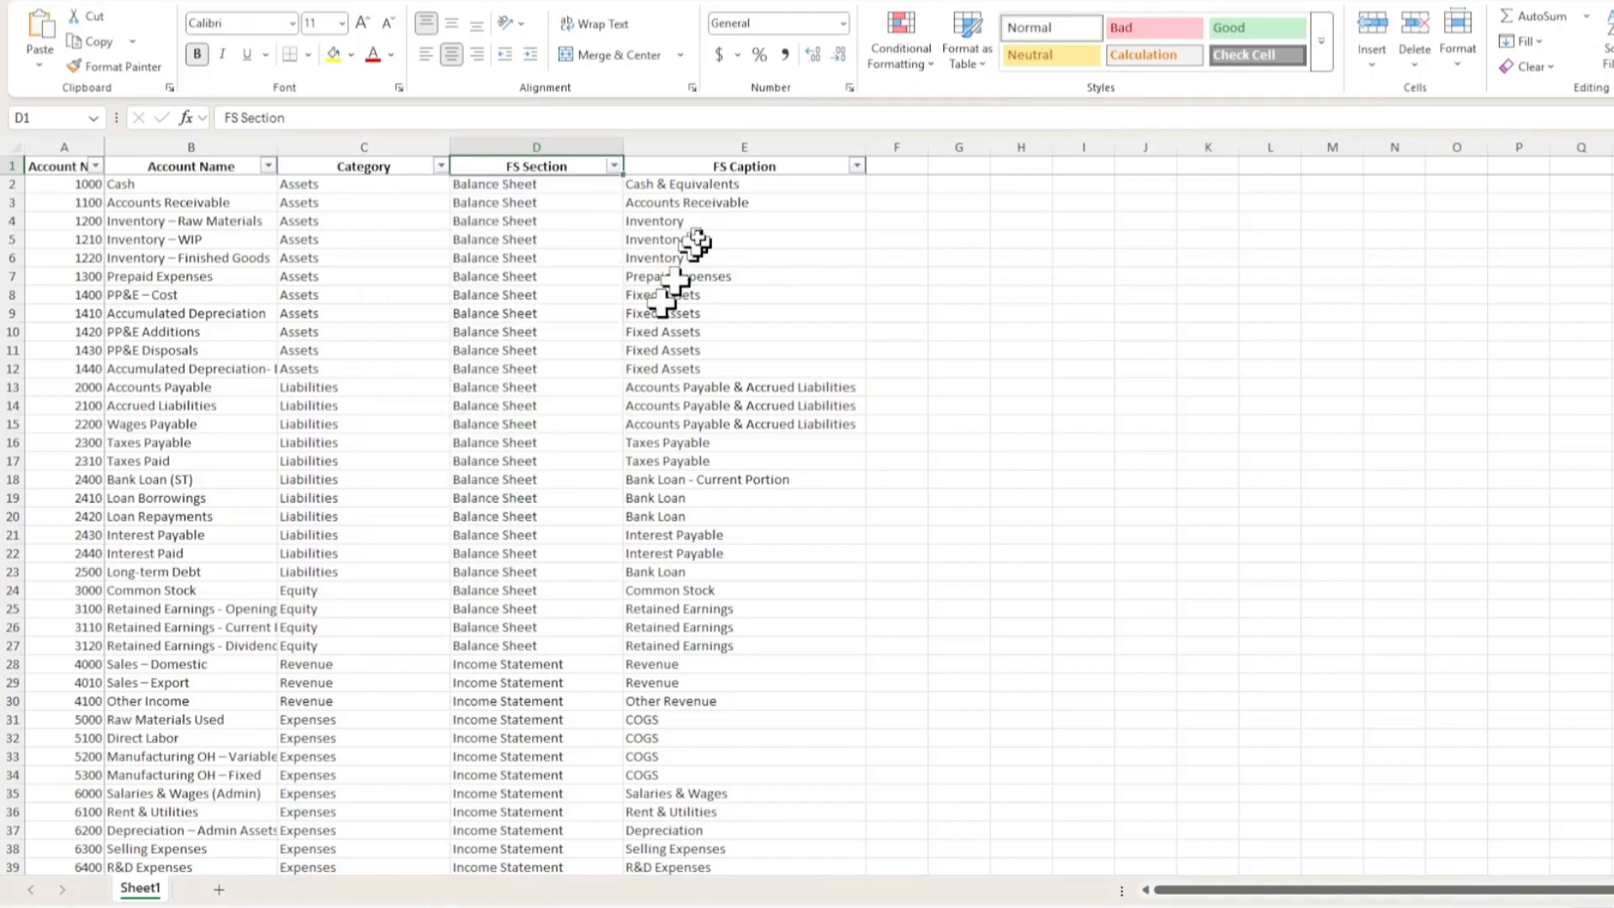
Enlarge the FS Caption filter list and review its values through to the end, keeping all captions selected
left_click(757, 167)
left_click(857, 167)
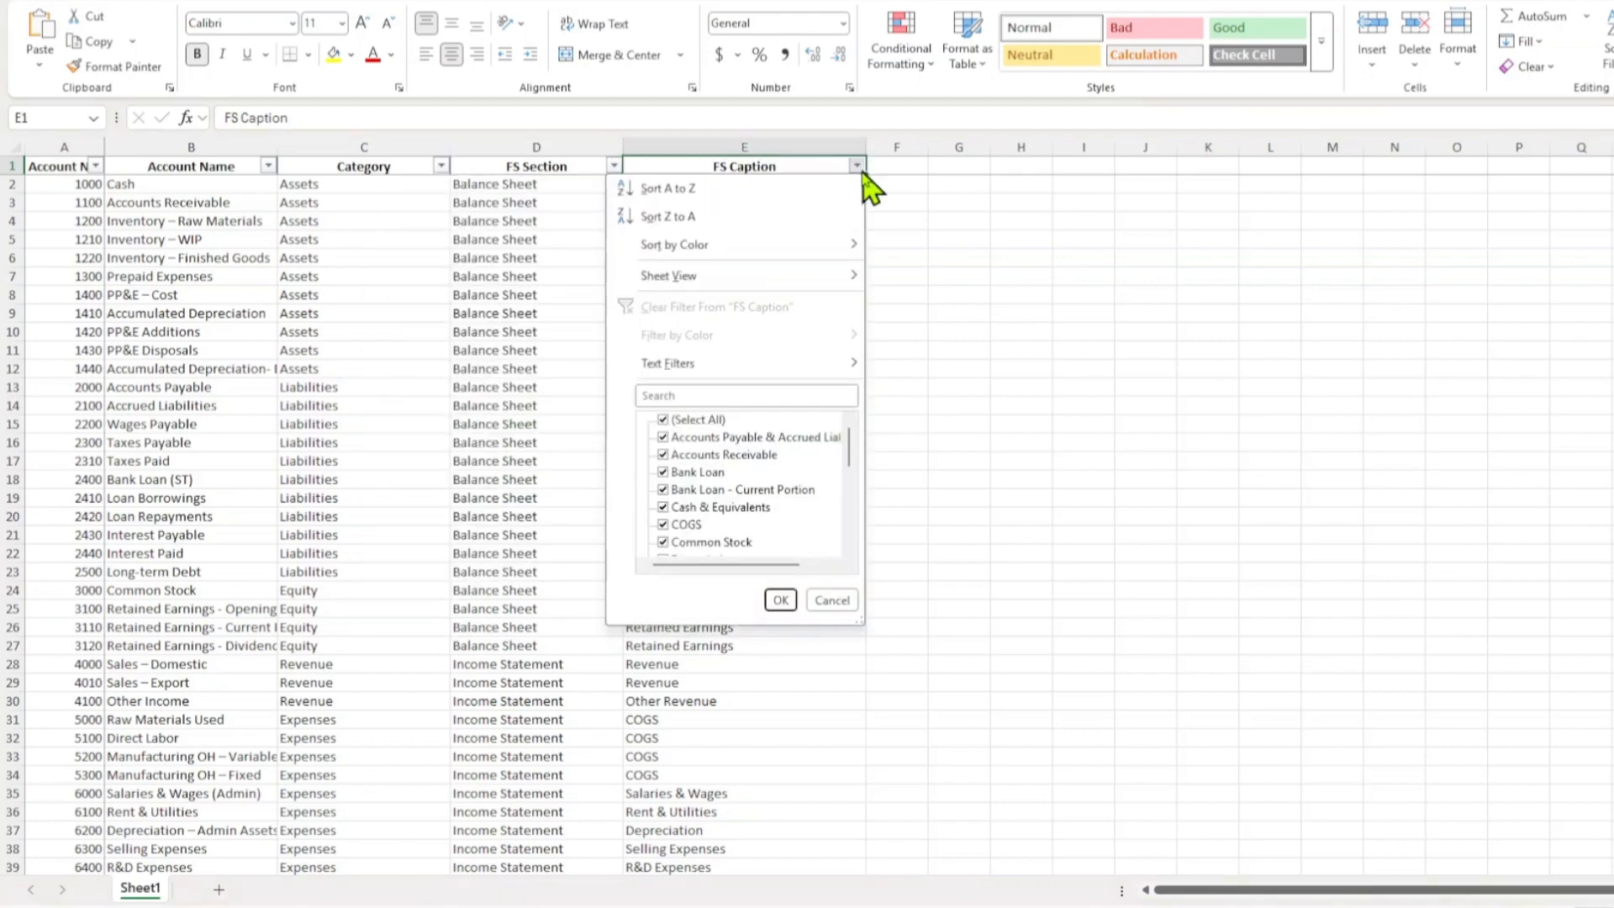
left_click_drag(858, 626, 965, 746)
scroll(820, 567, "down", 3)
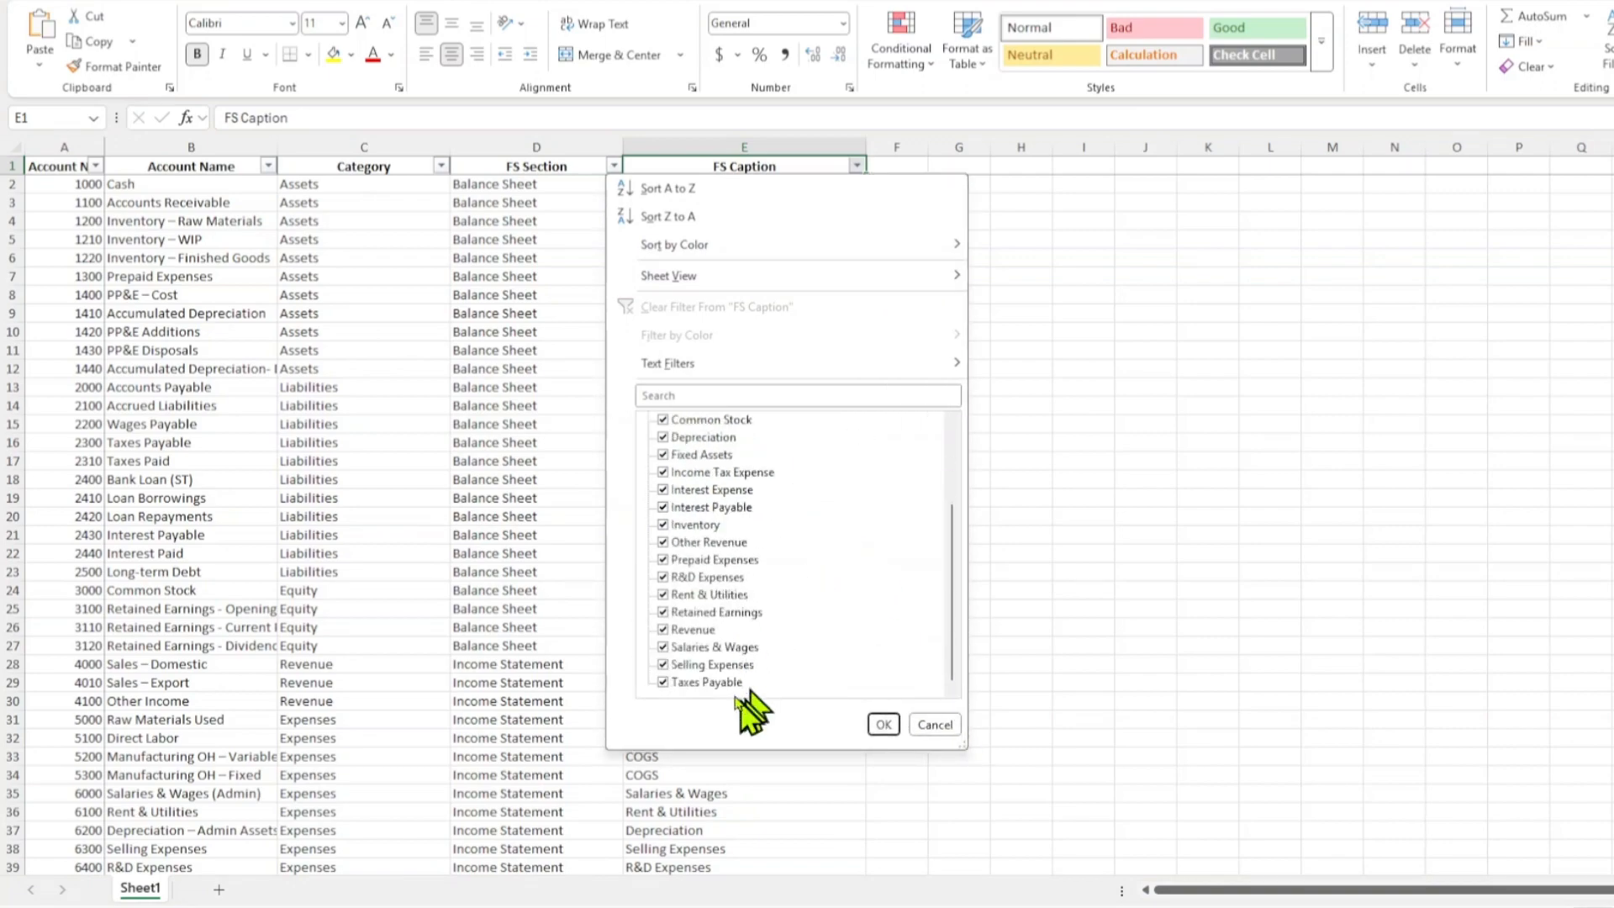
left_click(884, 724)
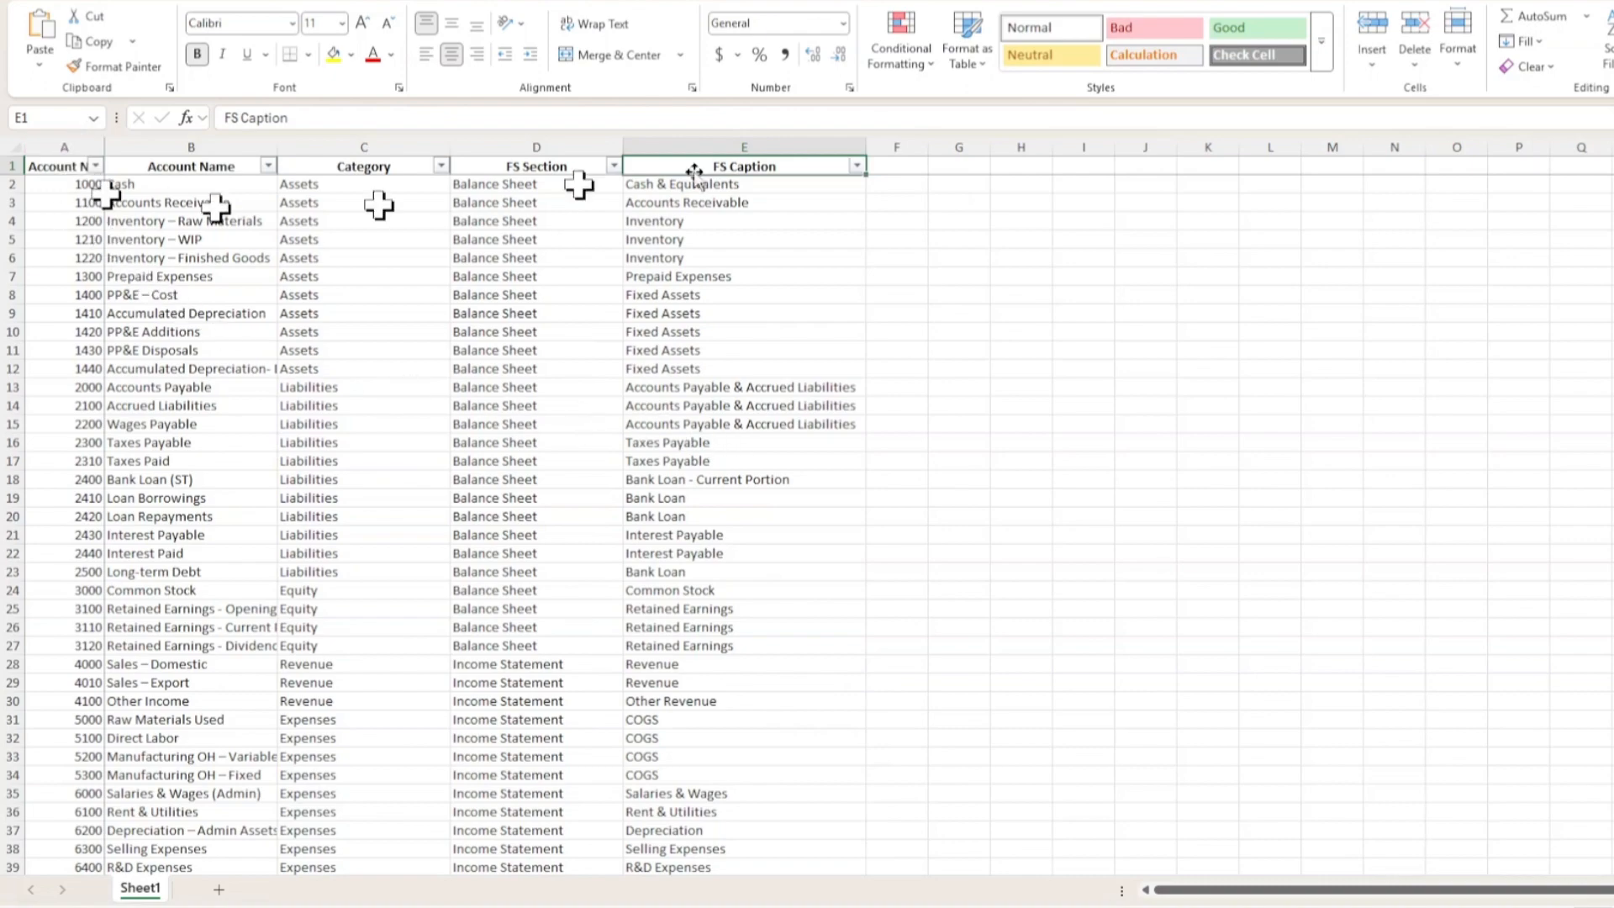
left_click(435, 332)
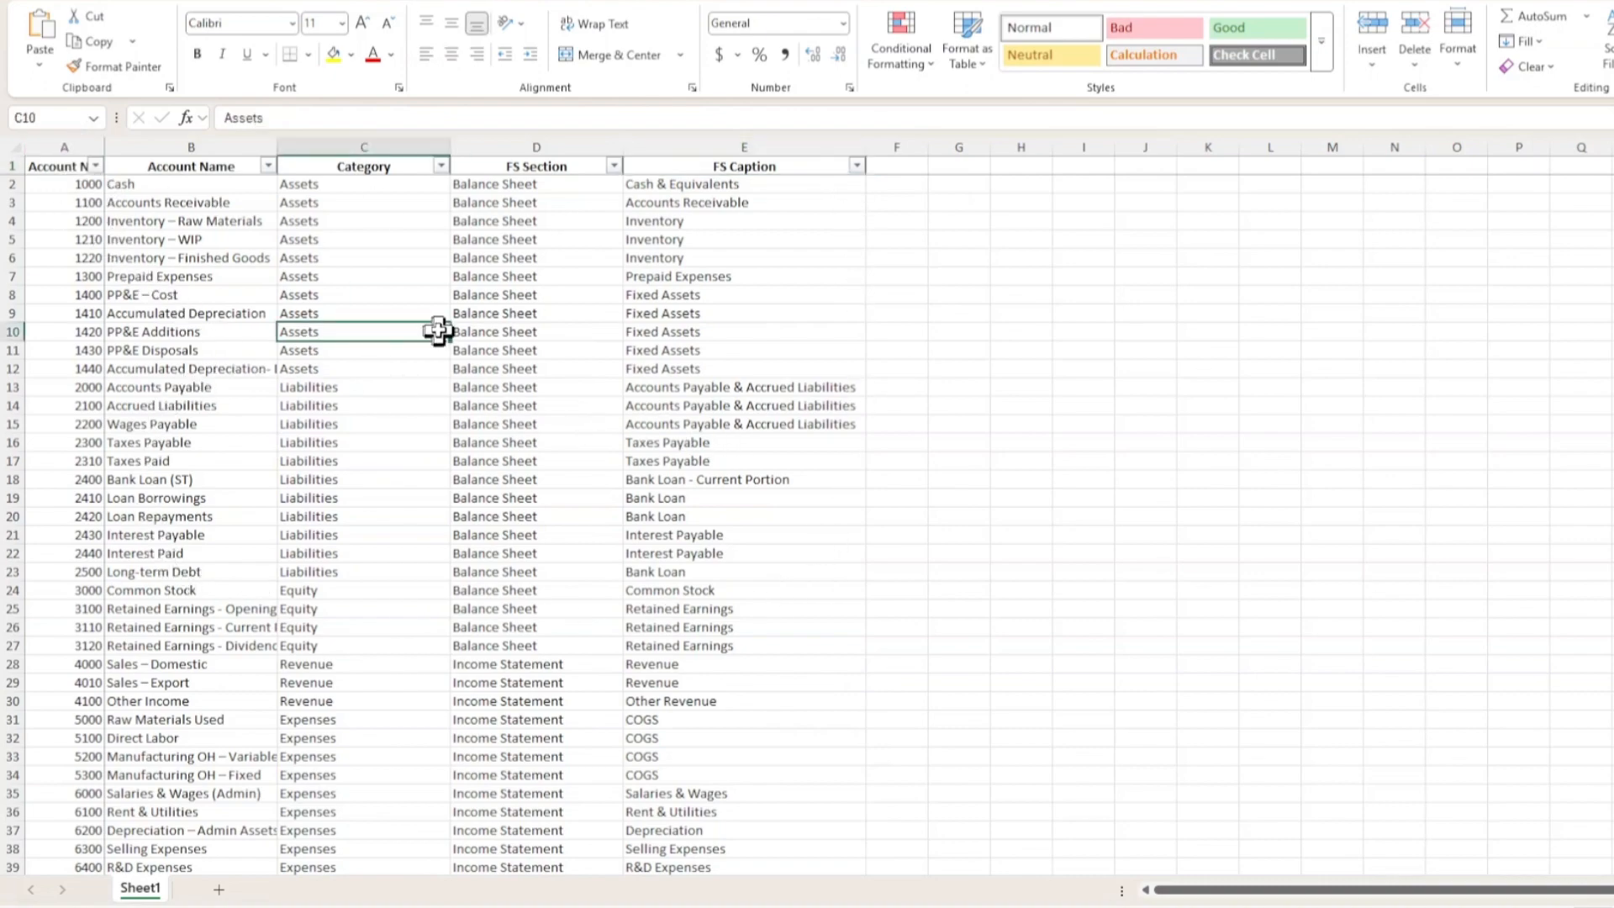
Check the account numbers in column A for duplicates with a Duplicate Values rule using Light Red Fill with Dark Red Text
left_click(80, 146)
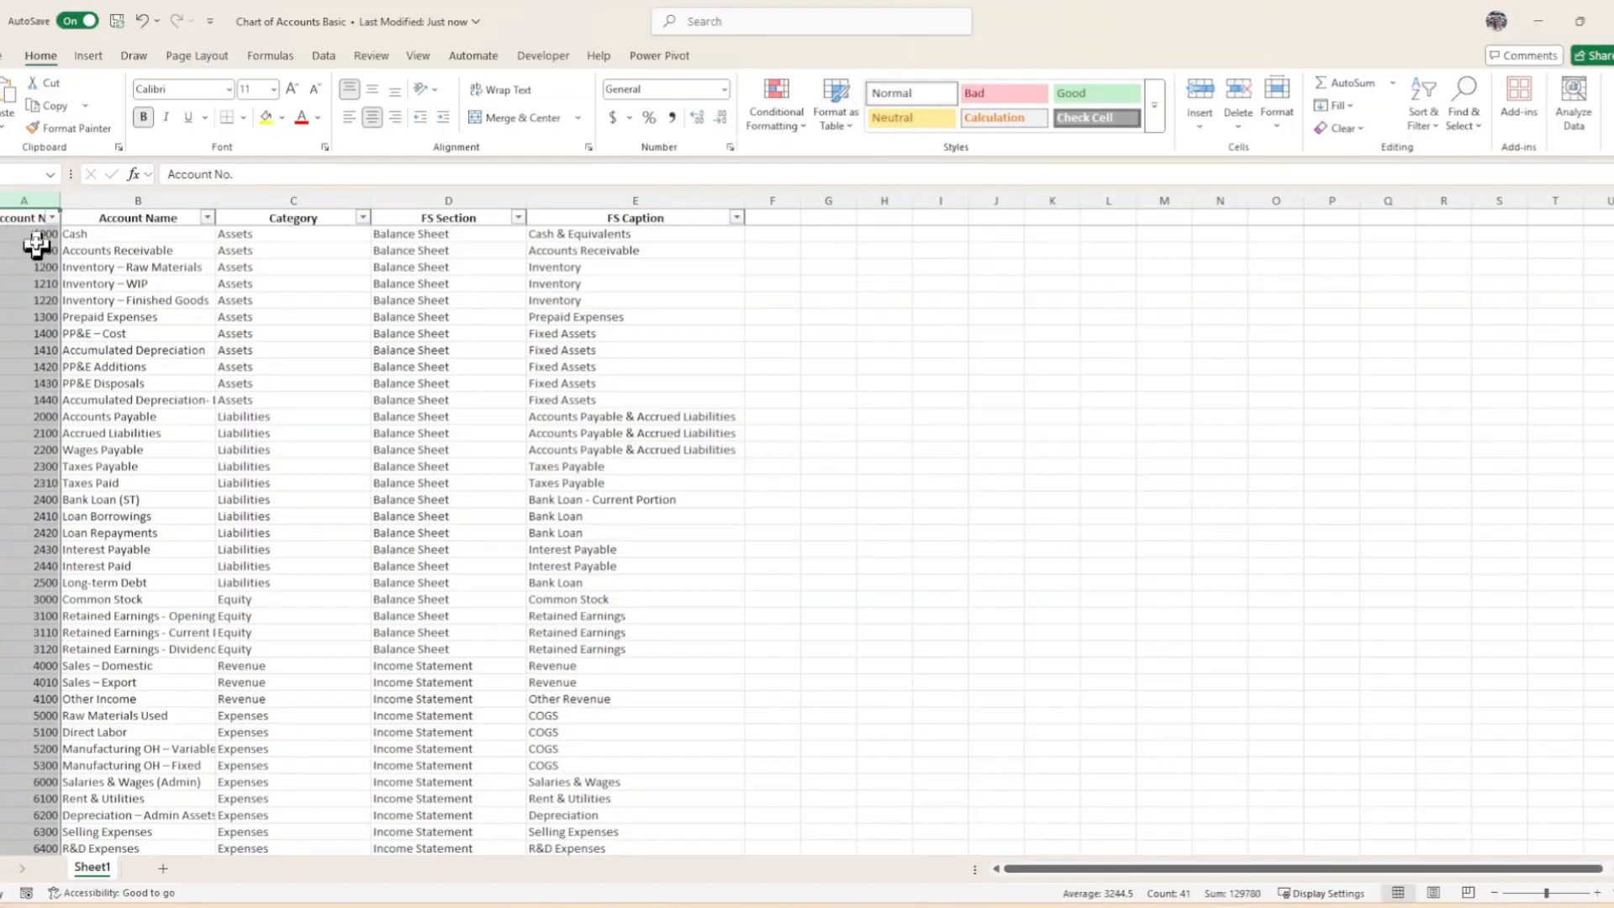
left_click(37, 236)
key("ctrl+shift+Down")
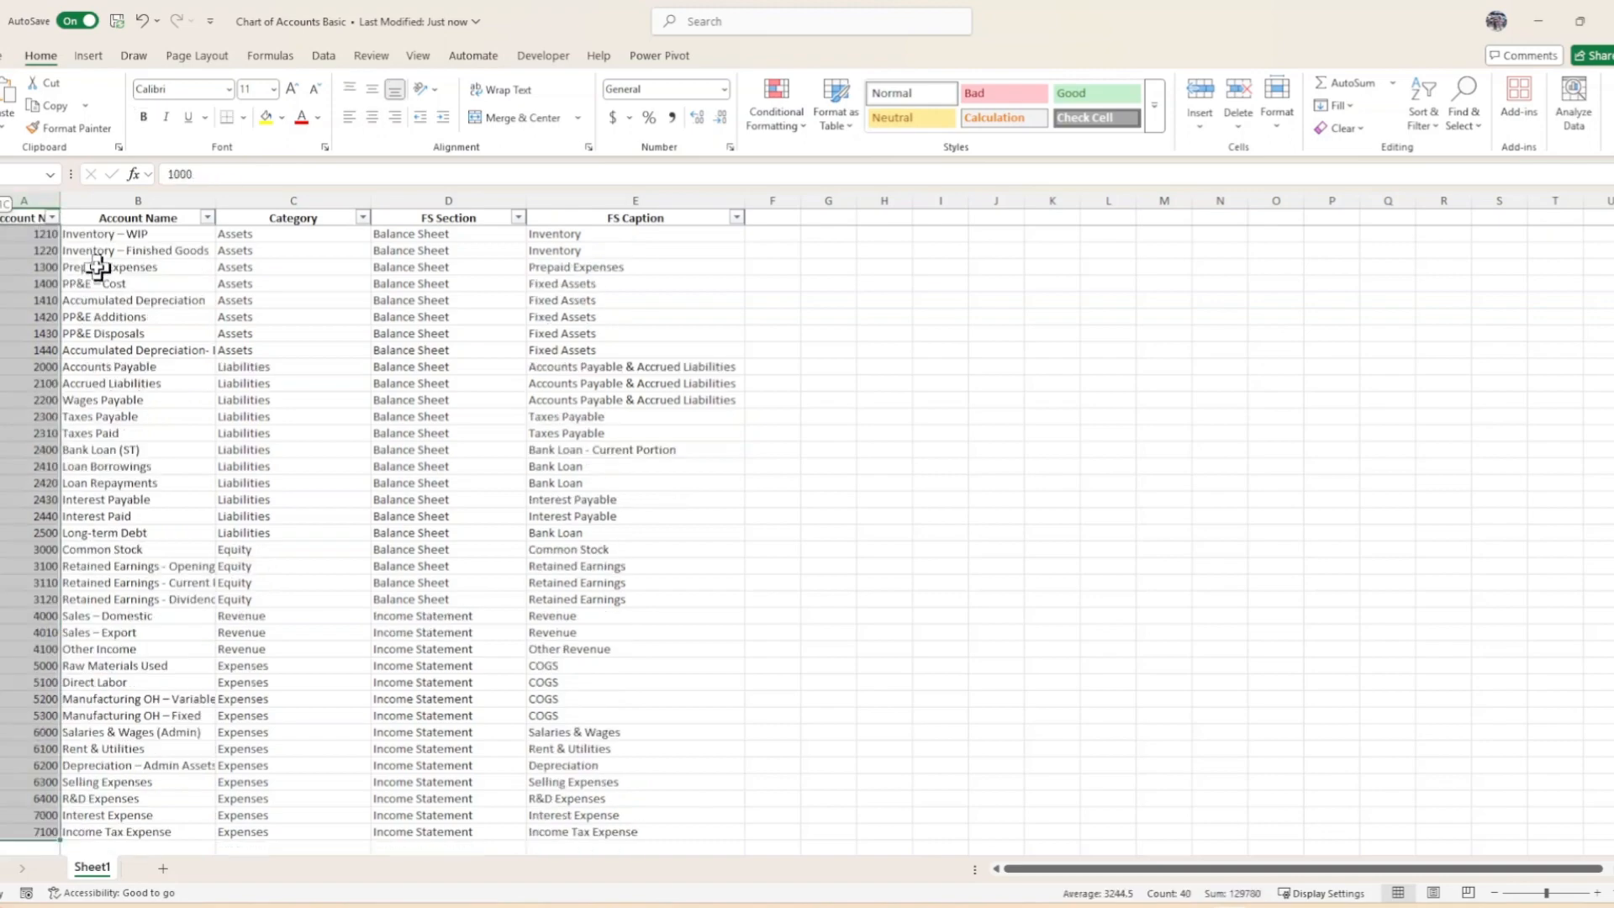
scroll(99, 268, "up", 1)
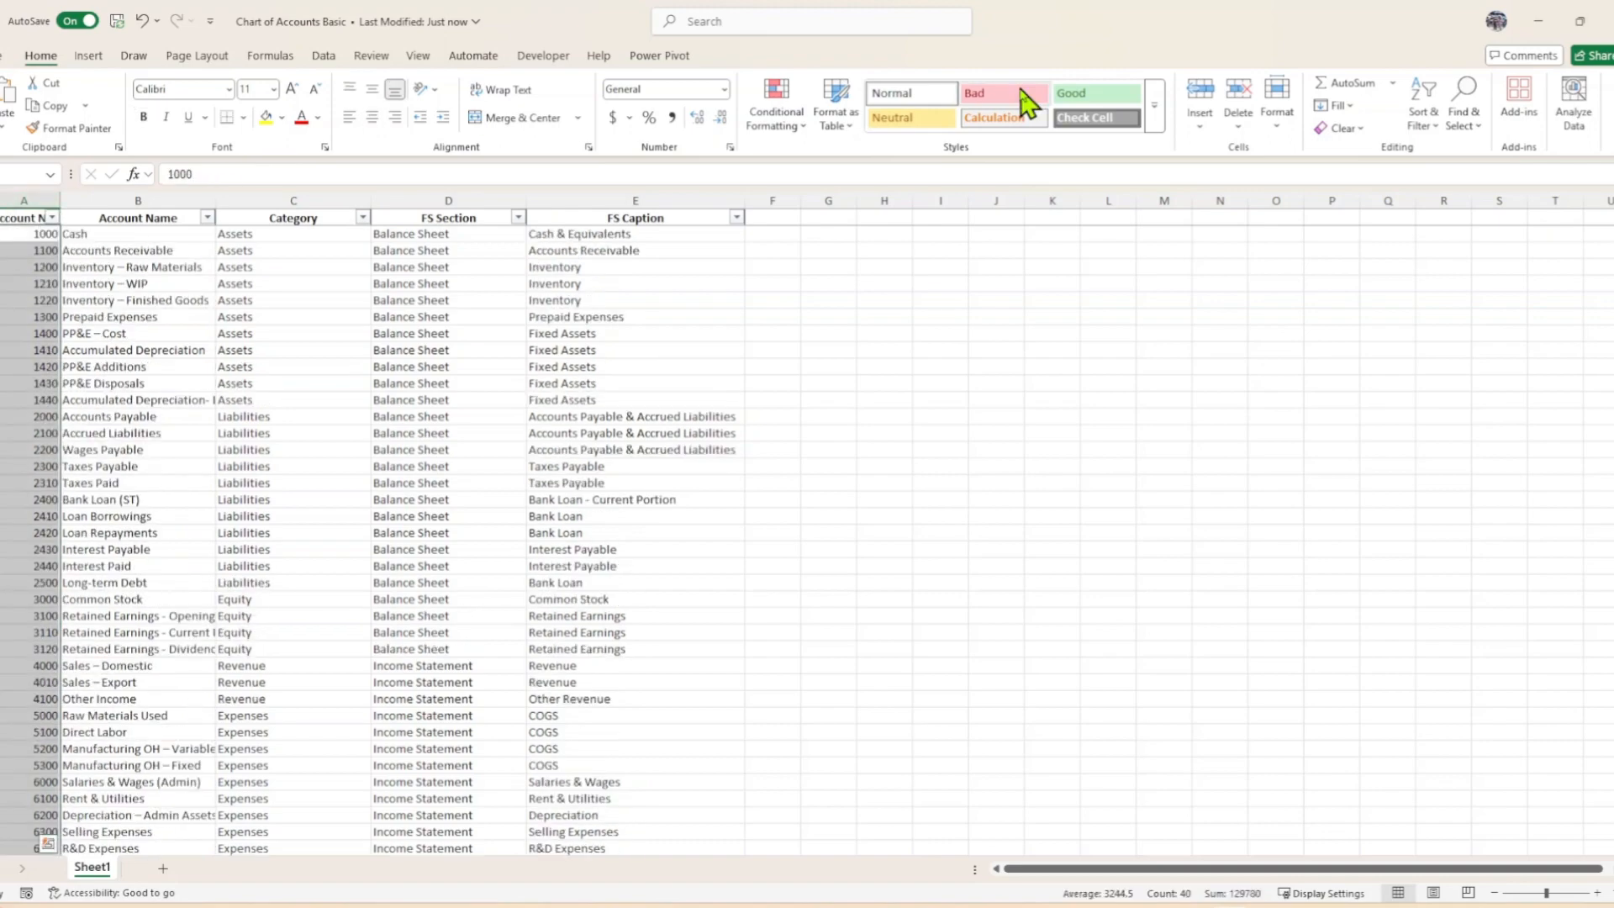
left_click(785, 118)
mouse_move(859, 162)
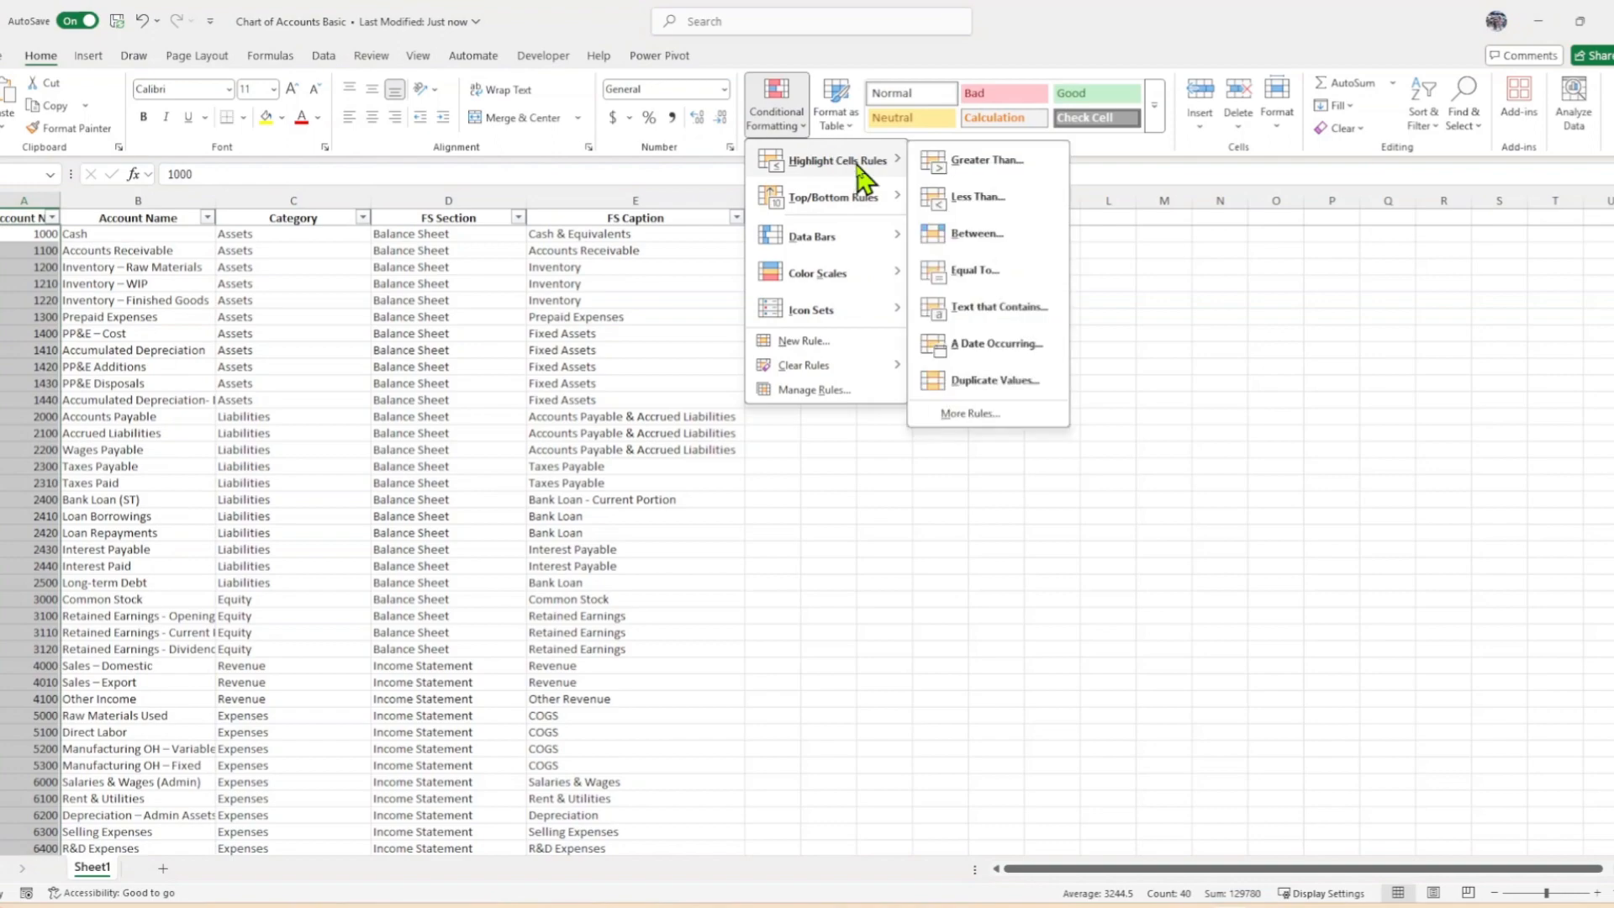
left_click(999, 380)
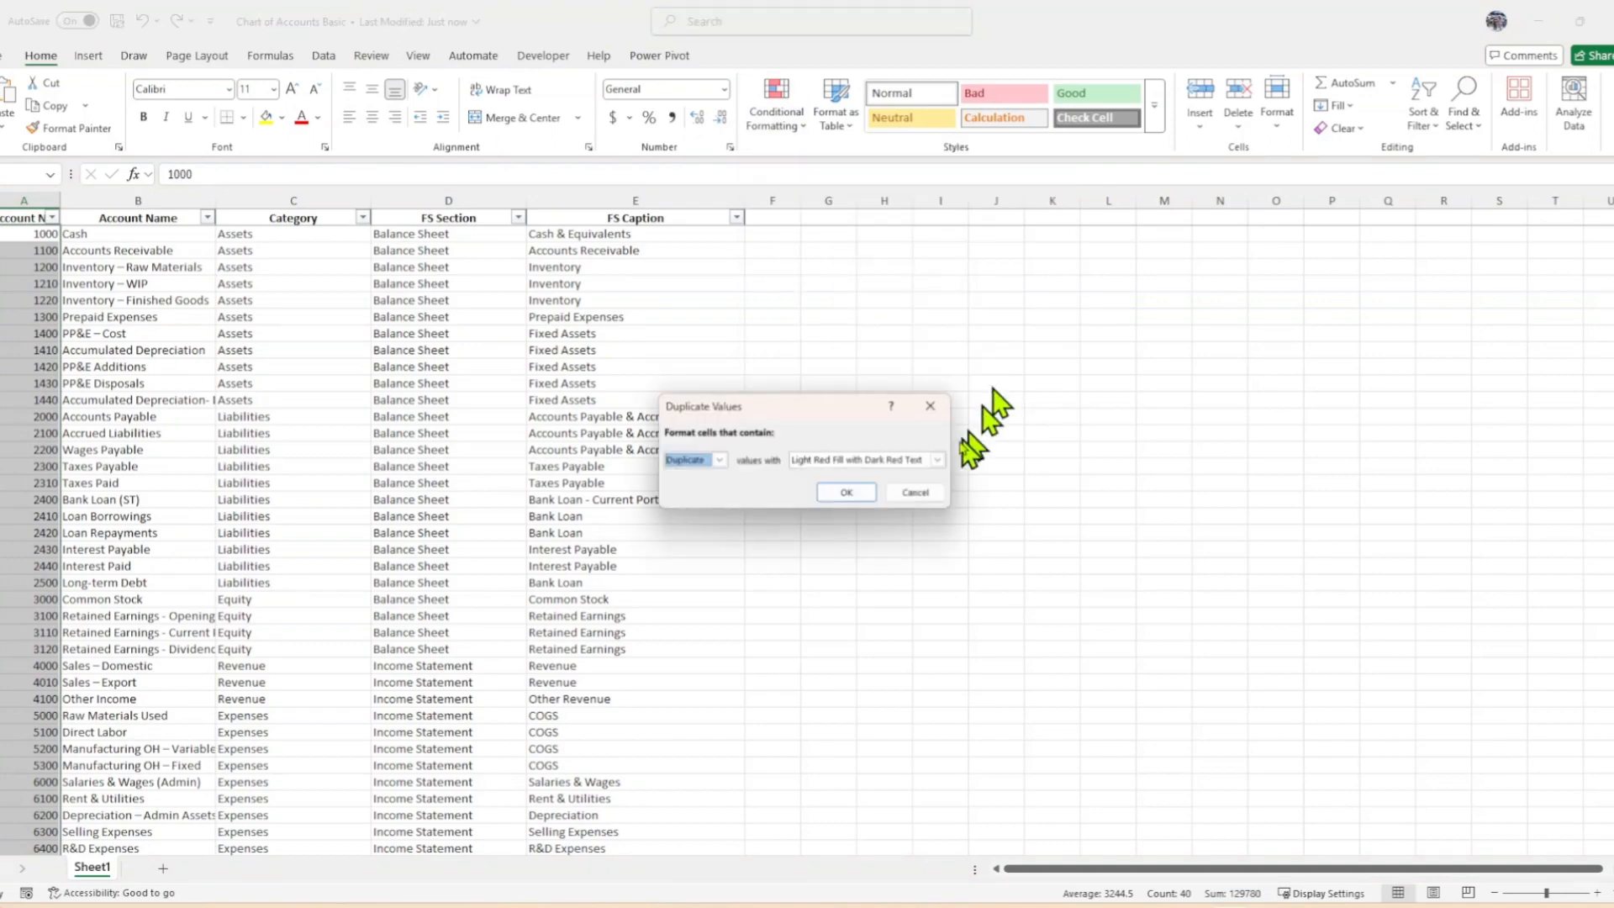
left_click(846, 492)
scroll(659, 462, "down", 7)
scroll(634, 465, "up", 6)
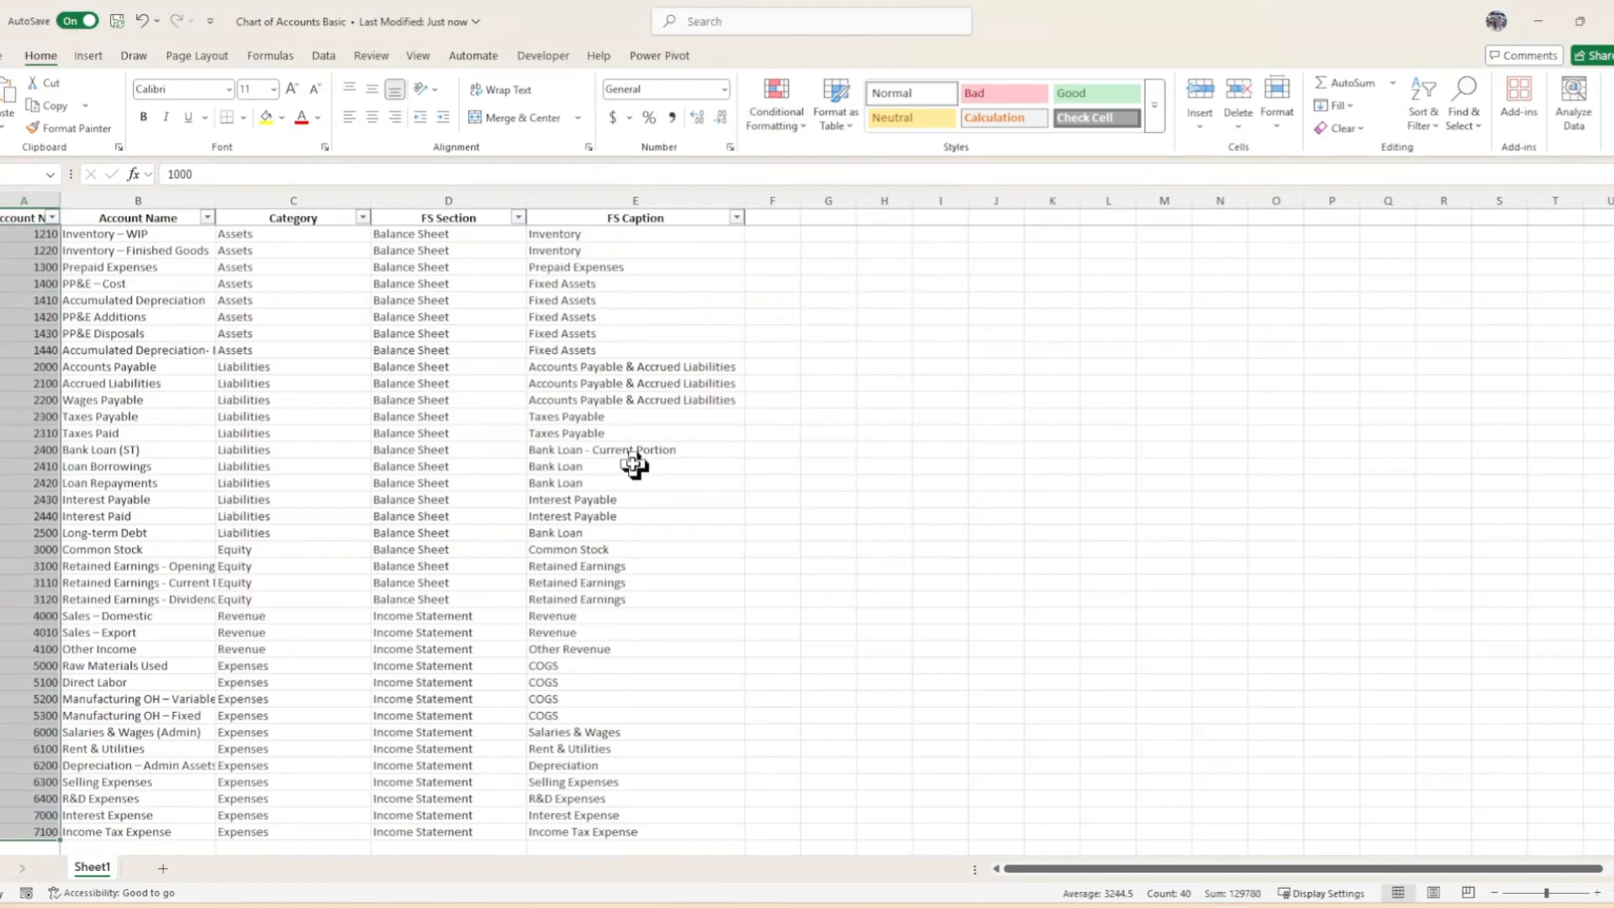
left_click(378, 416)
Check the account names in column B for duplicates with a Duplicate Values rule using Light Red Fill with Dark Red Text
scroll(376, 414, "up", 1)
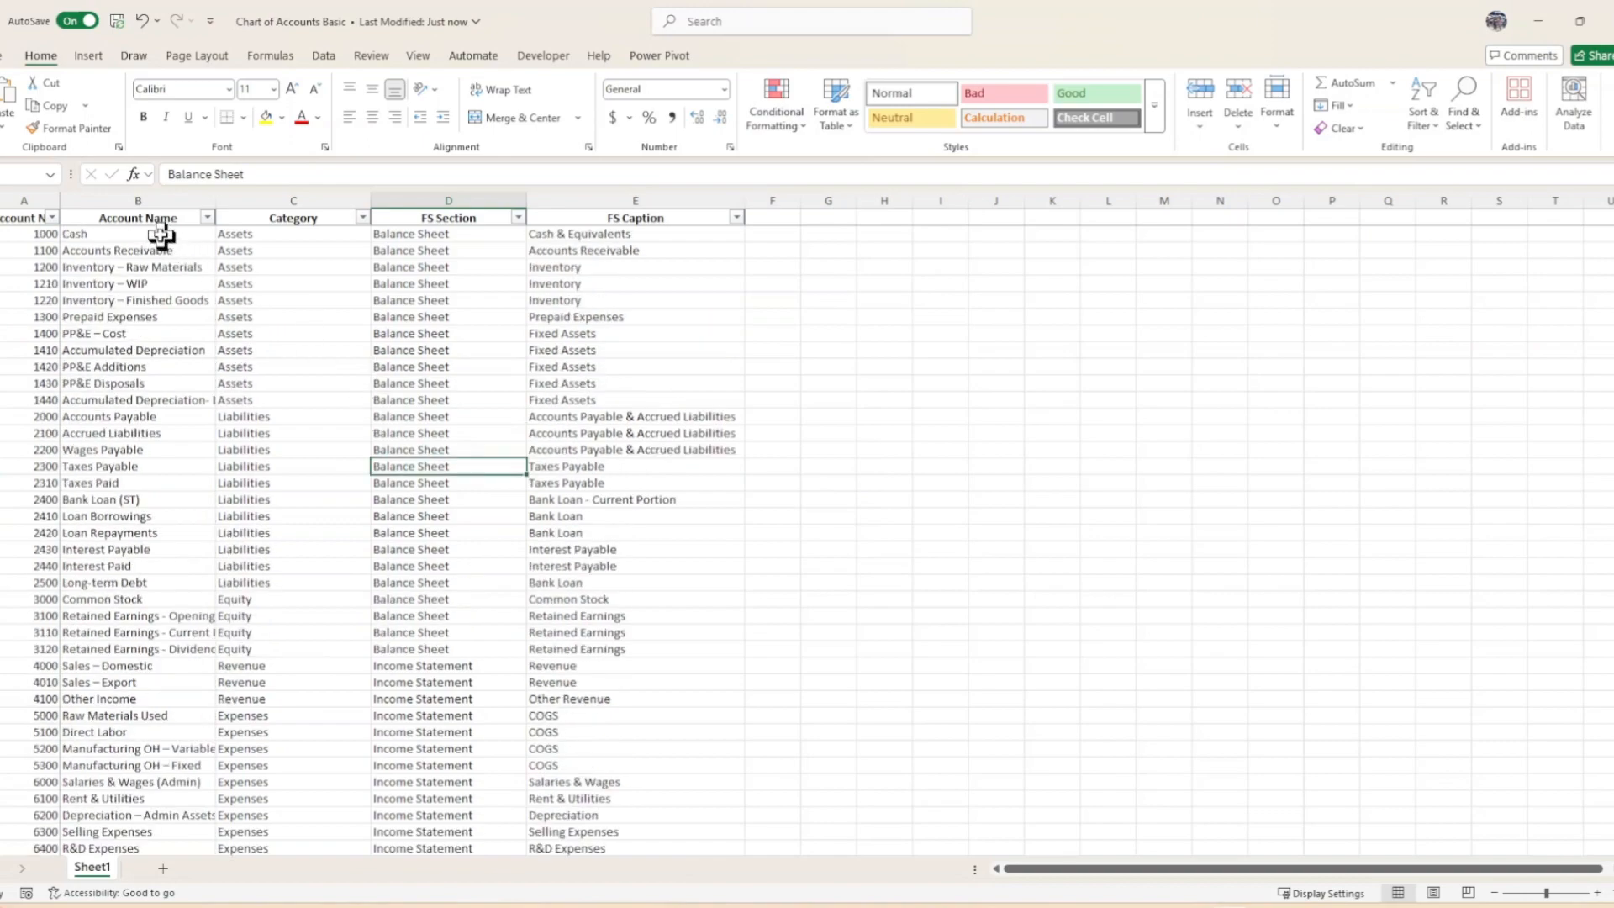
left_click_drag(162, 235, 143, 875)
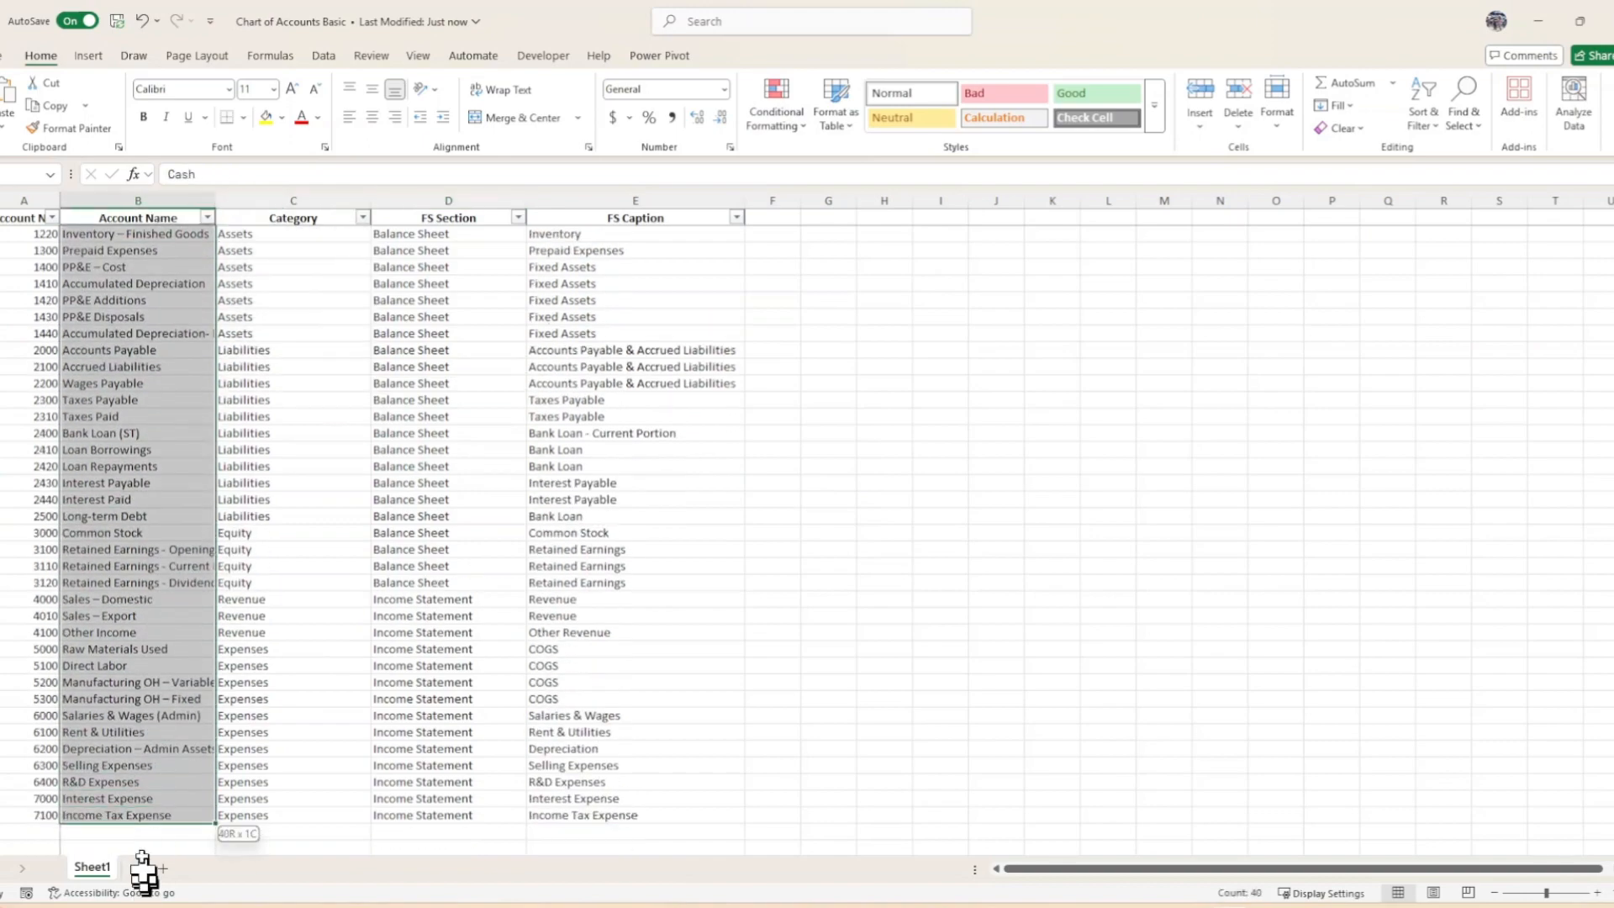
left_click_drag(144, 815, 145, 816)
scroll(332, 394, "up", 2)
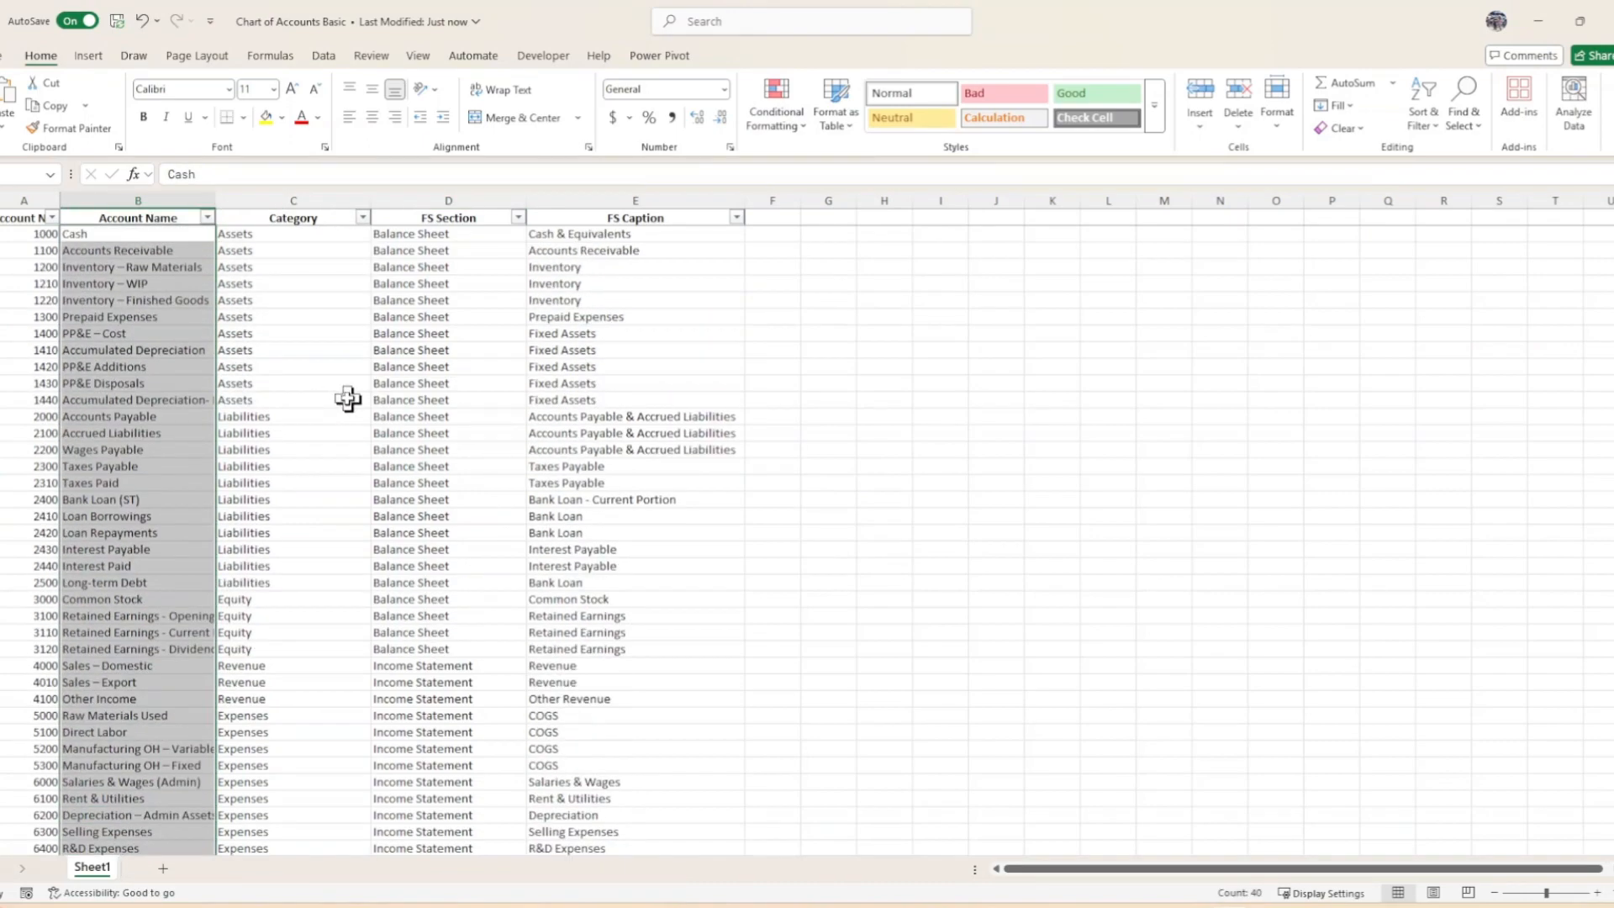
left_click(782, 113)
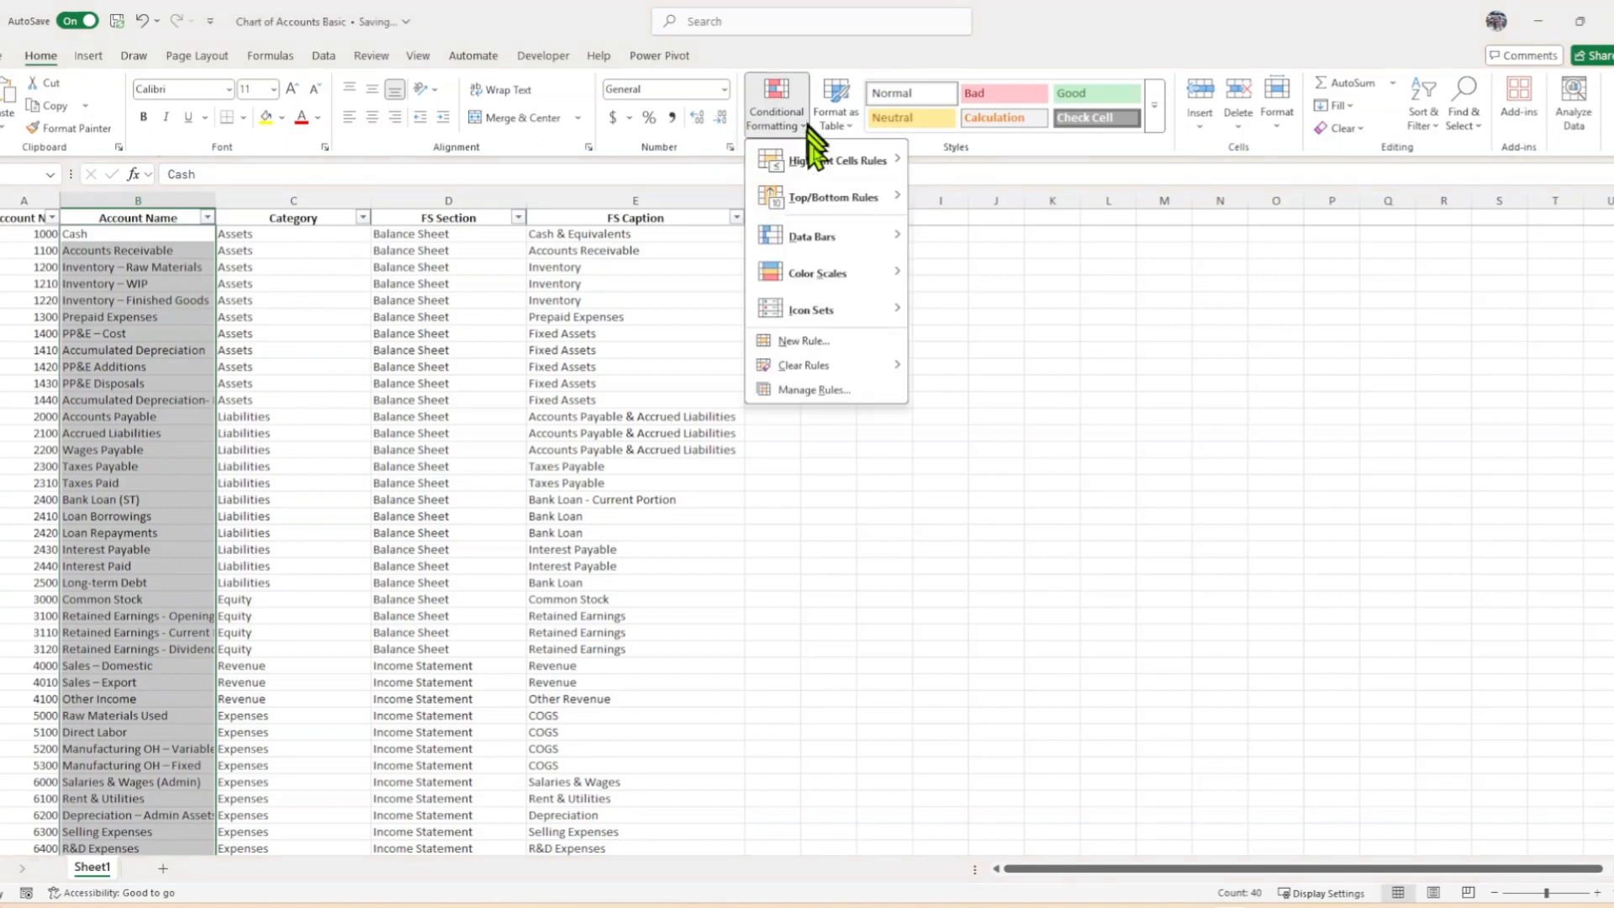
mouse_move(829, 164)
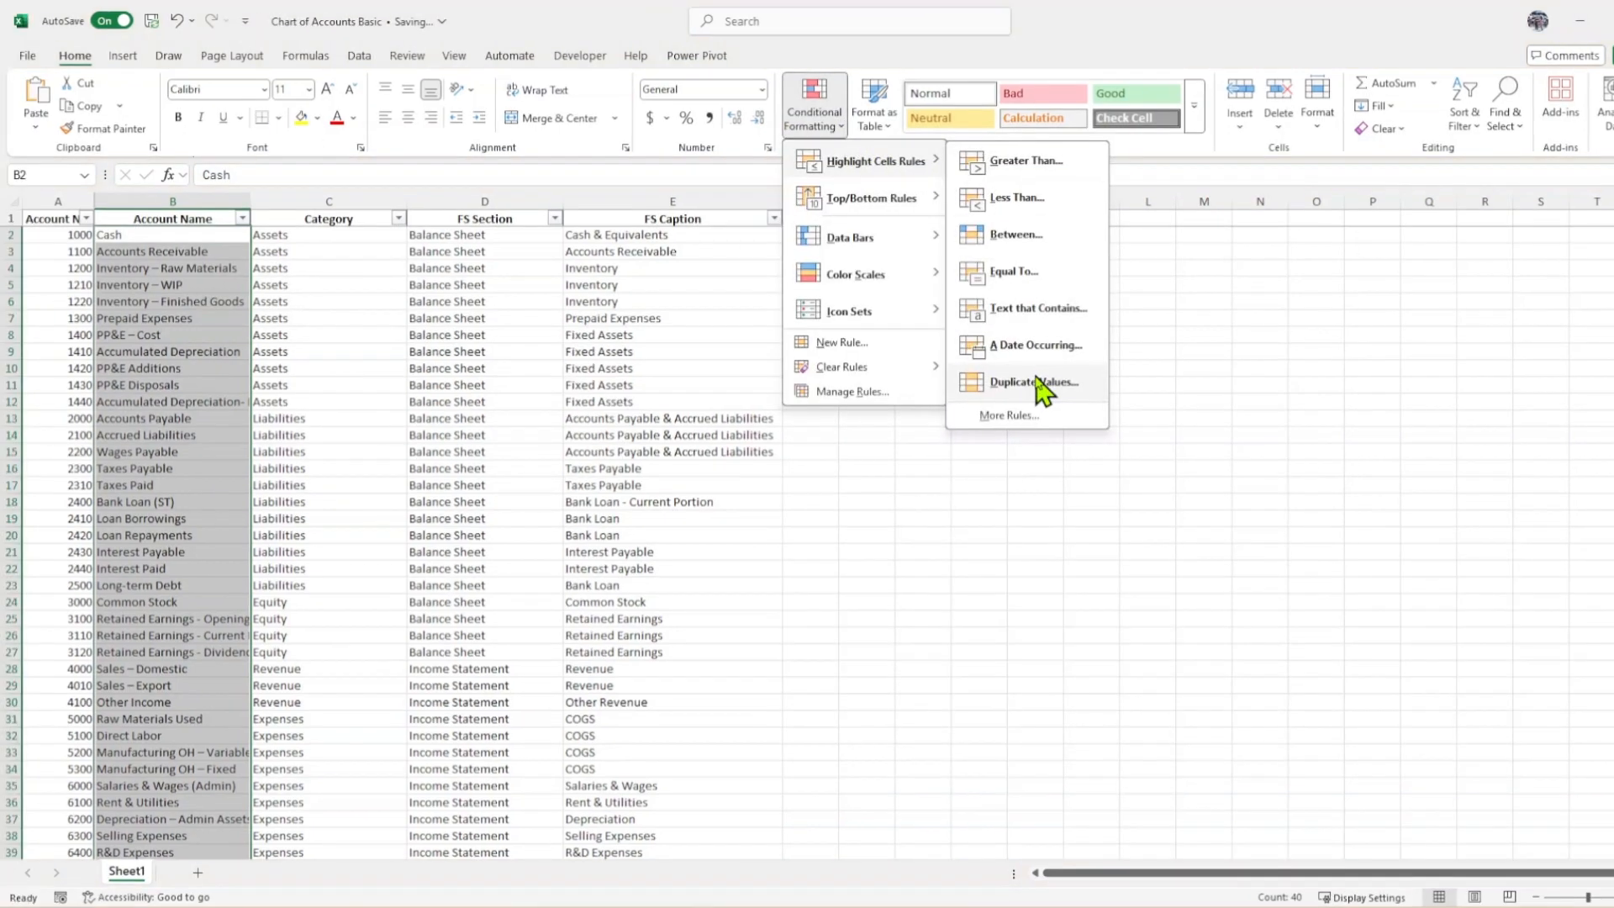
left_click(1043, 385)
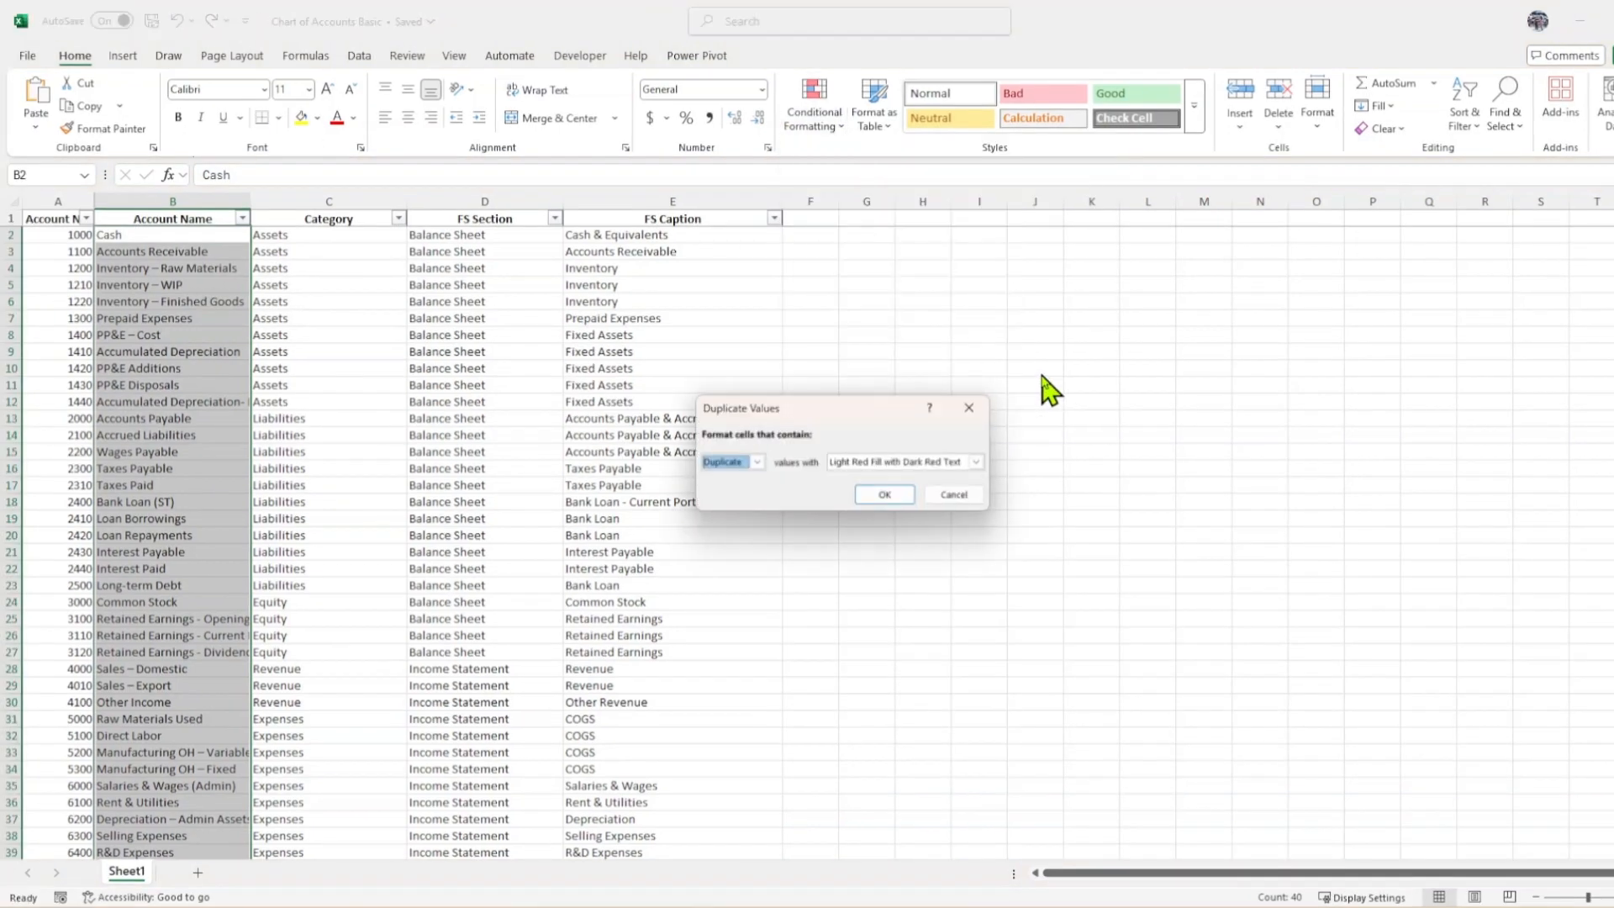
left_click(877, 499)
left_click(288, 502)
scroll(216, 526, "down", 4)
scroll(205, 526, "up", 4)
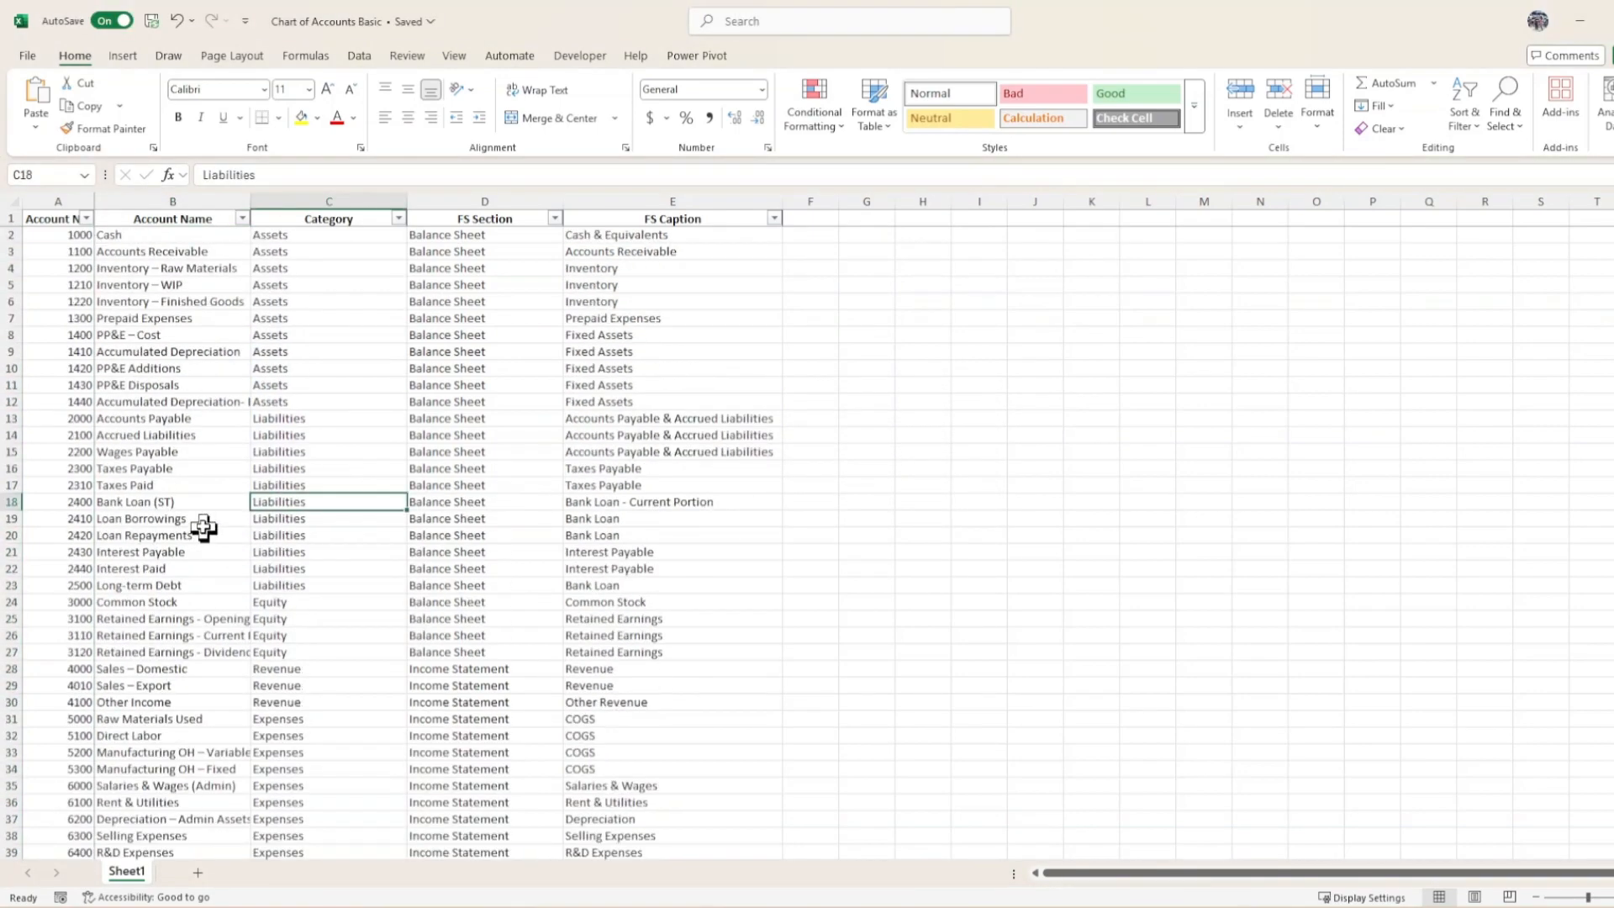
Select the Category entries in C2:C41 and open the conditional formatting options
left_click_drag(321, 235, 336, 828)
left_click(814, 109)
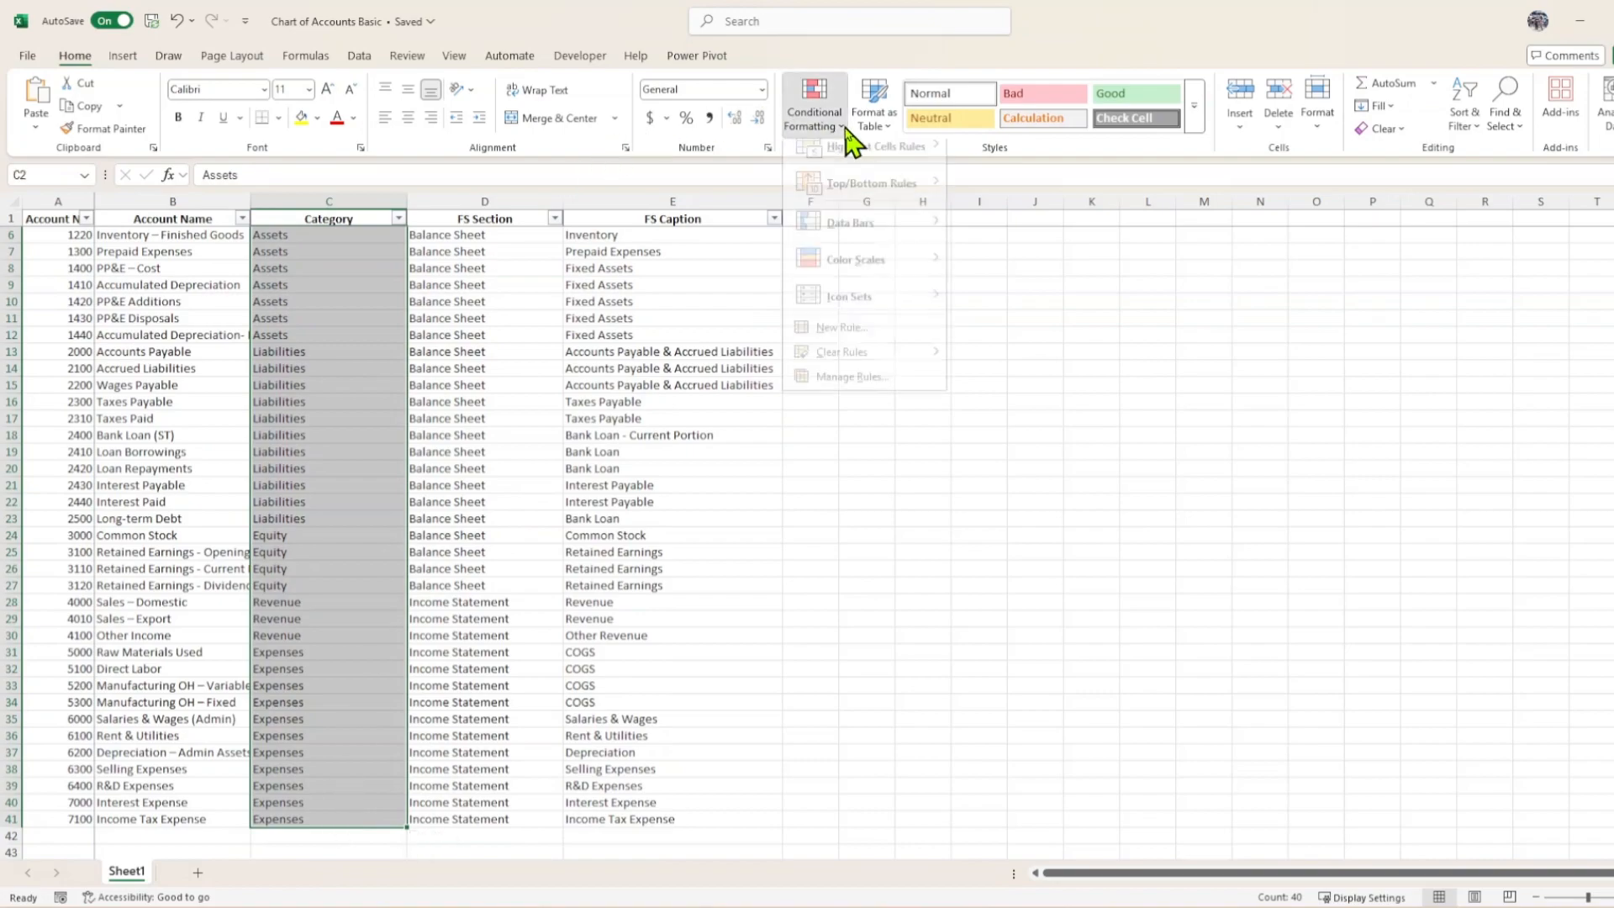
mouse_move(879, 177)
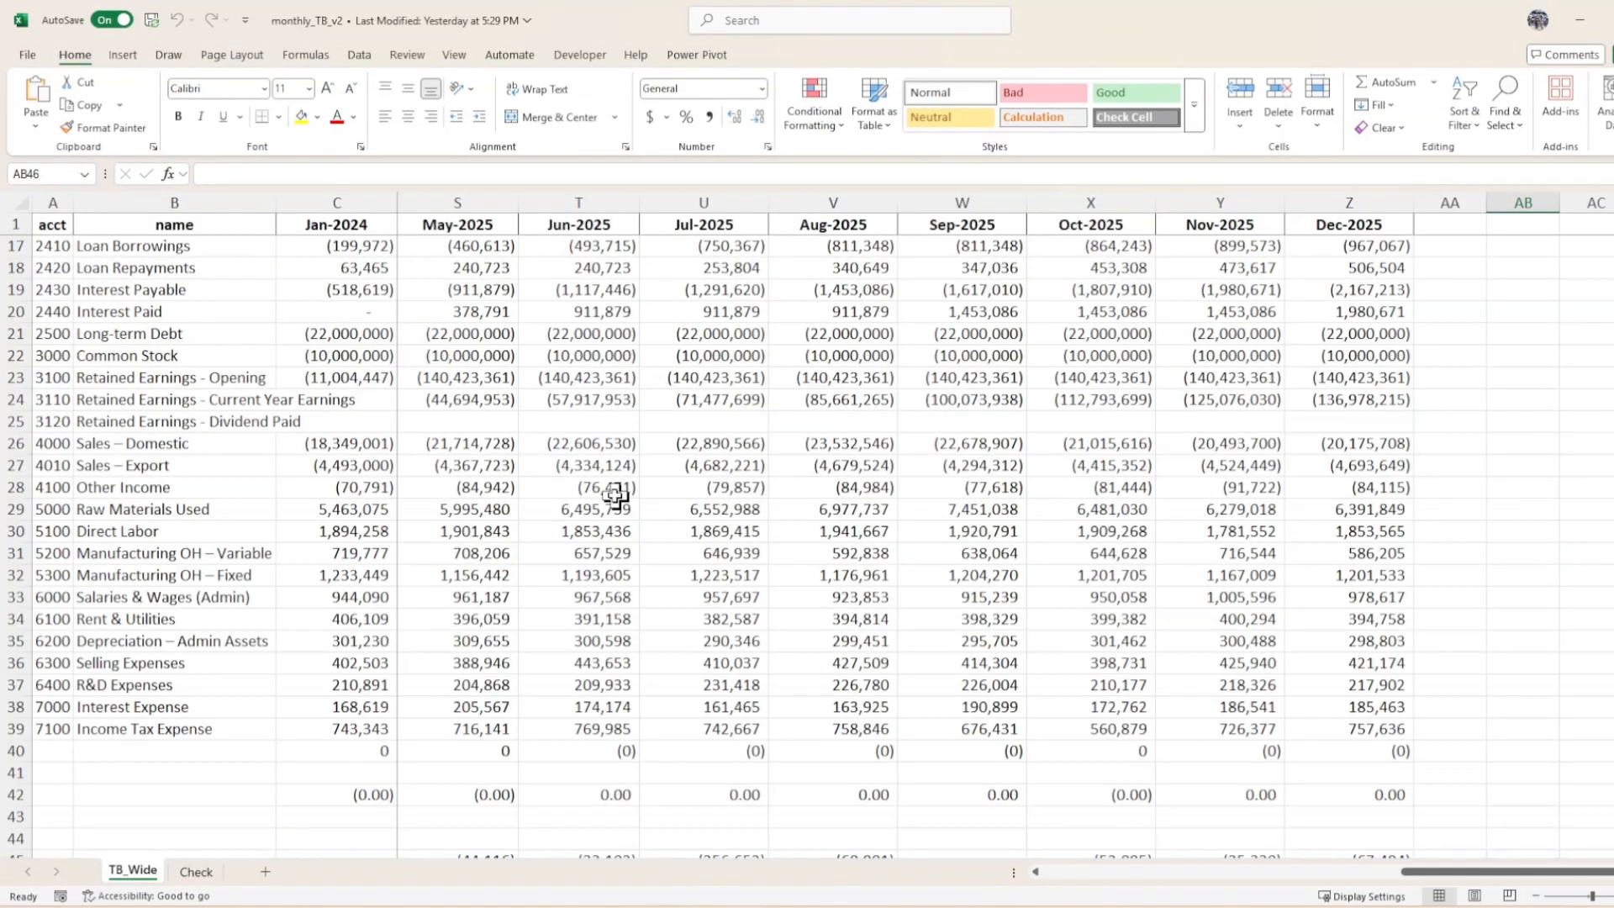
Clear the leftover check calculations in rows 41 to 50 below the trial balance on the TB_Wide sheet
scroll(616, 496, "down", 5)
left_click(588, 528)
scroll(349, 530, "up", 4)
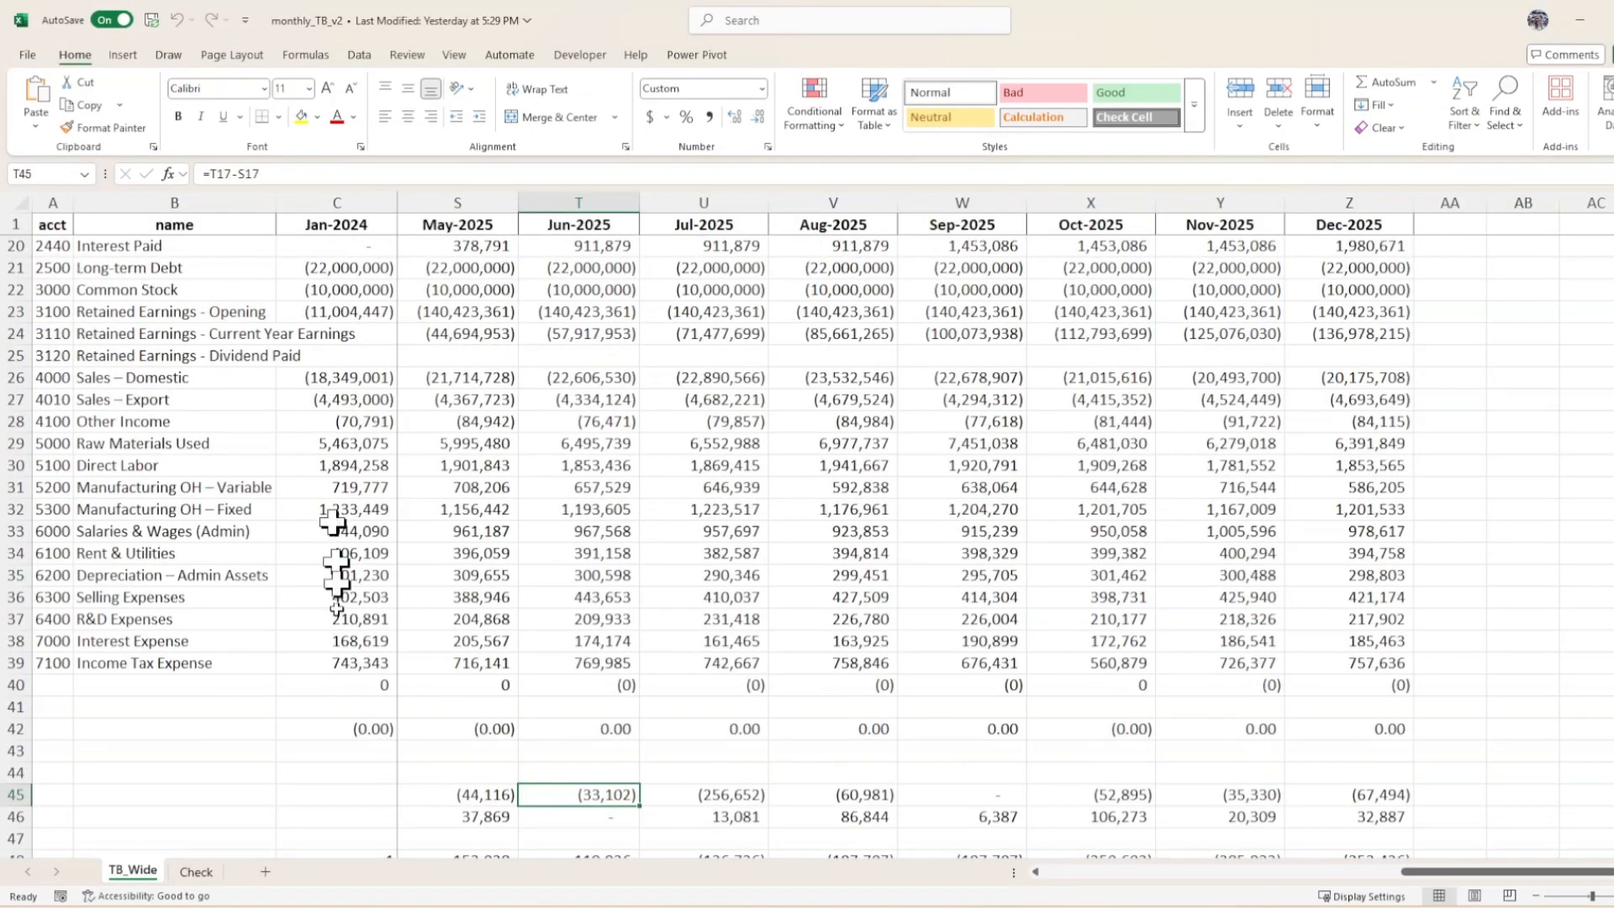
left_click_drag(16, 706, 45, 866)
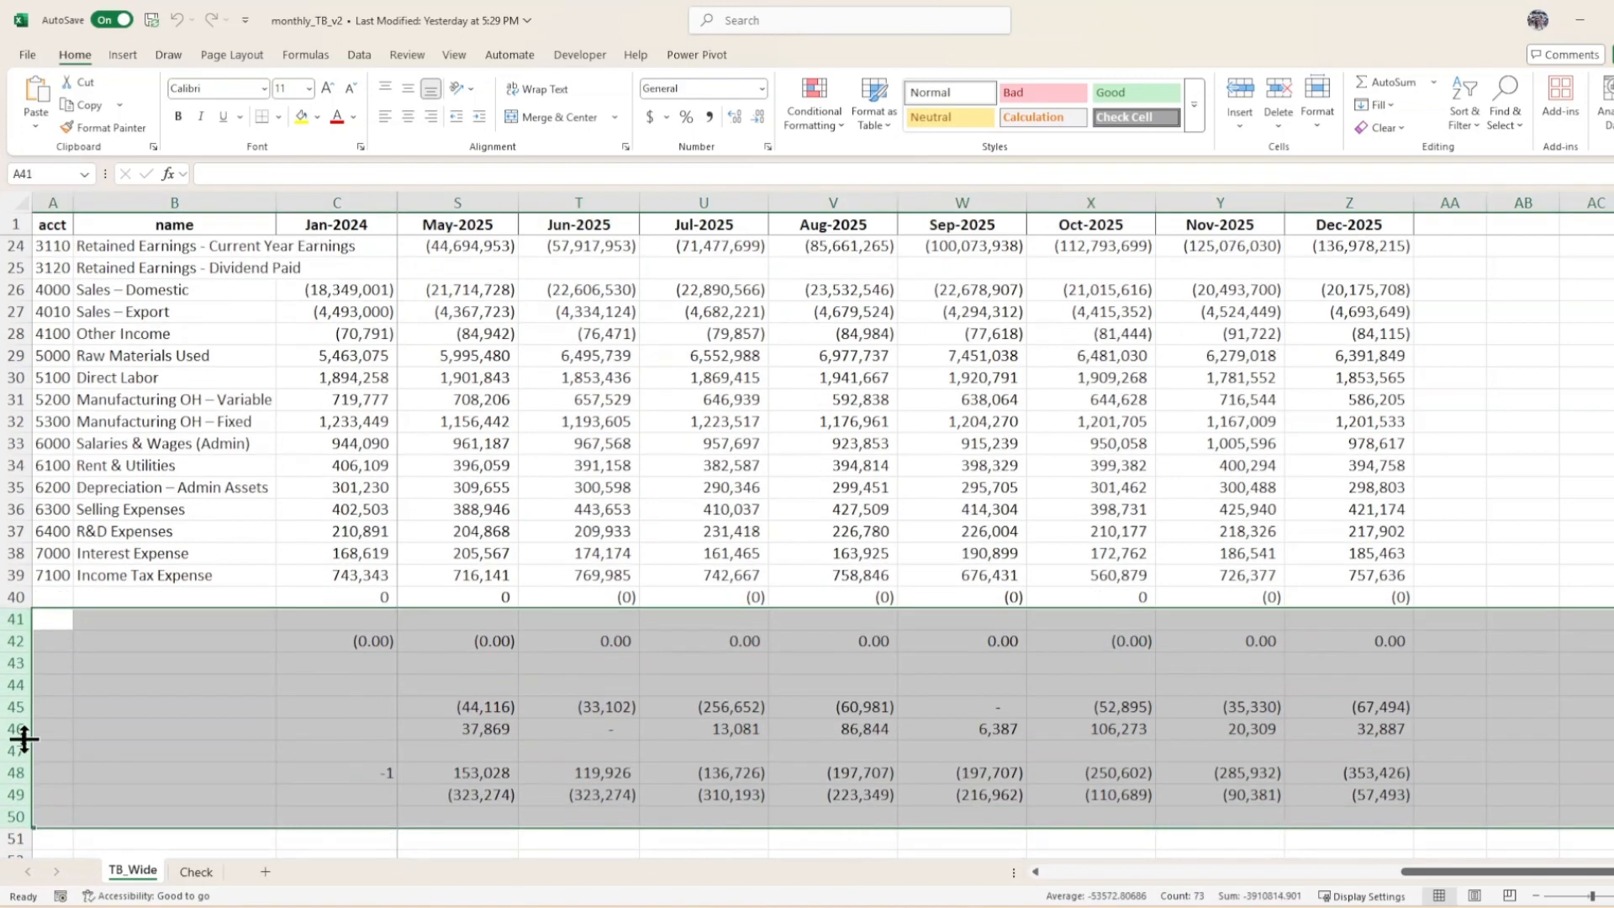
key("Delete")
scroll(227, 695, "down", 1)
scroll(235, 667, "up", 5)
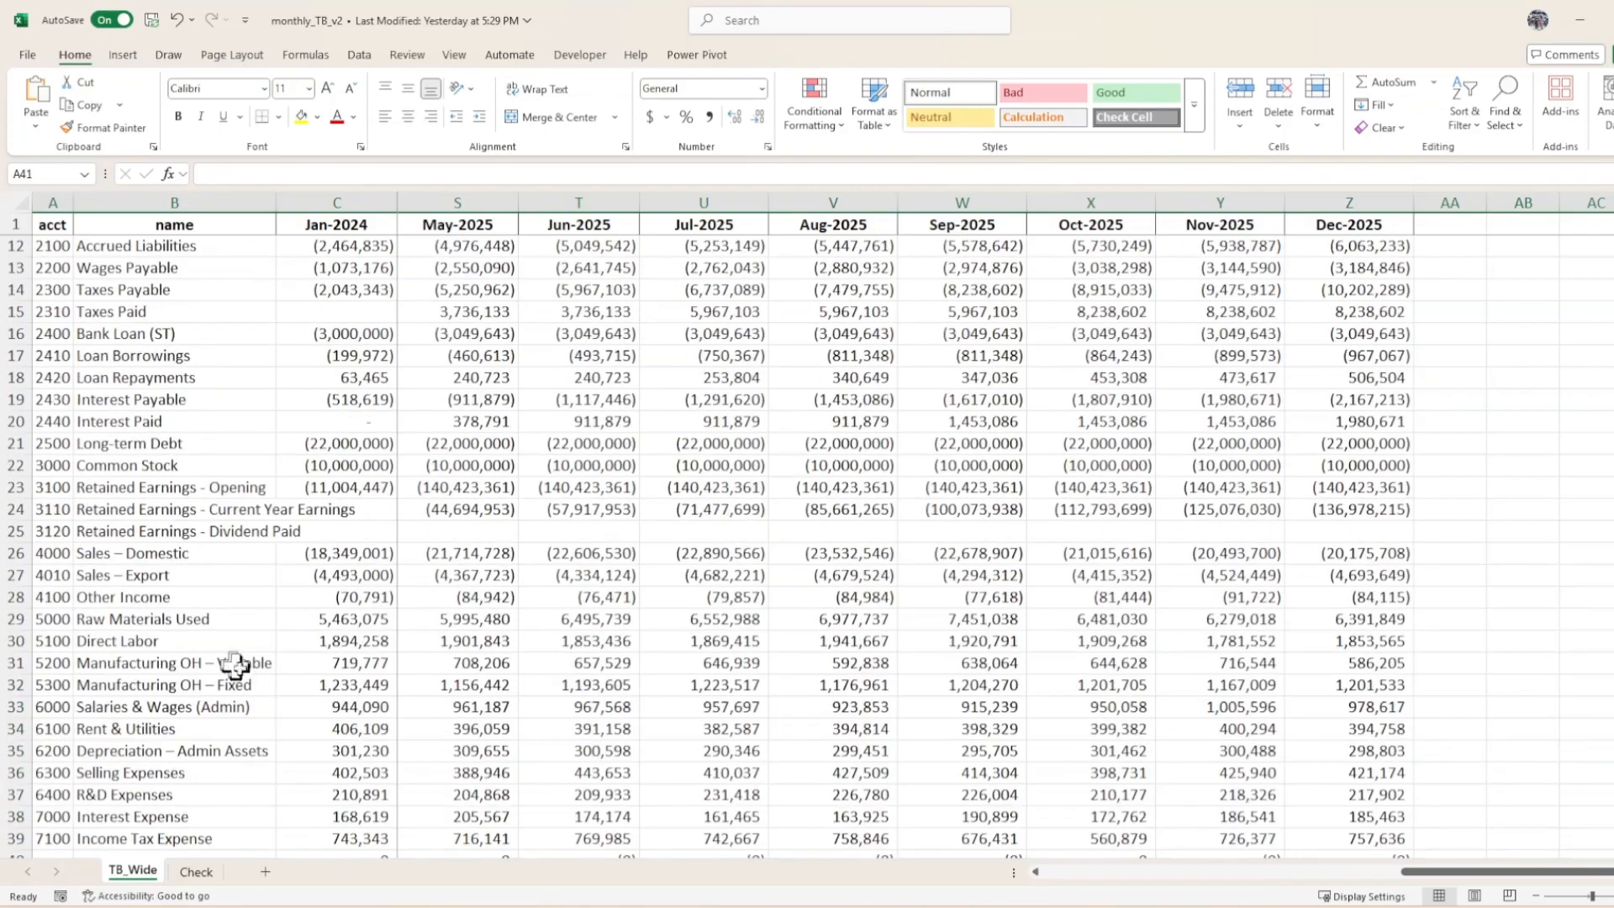
scroll(278, 689, "down", 4)
left_click(412, 669)
scroll(412, 672, "up", 6)
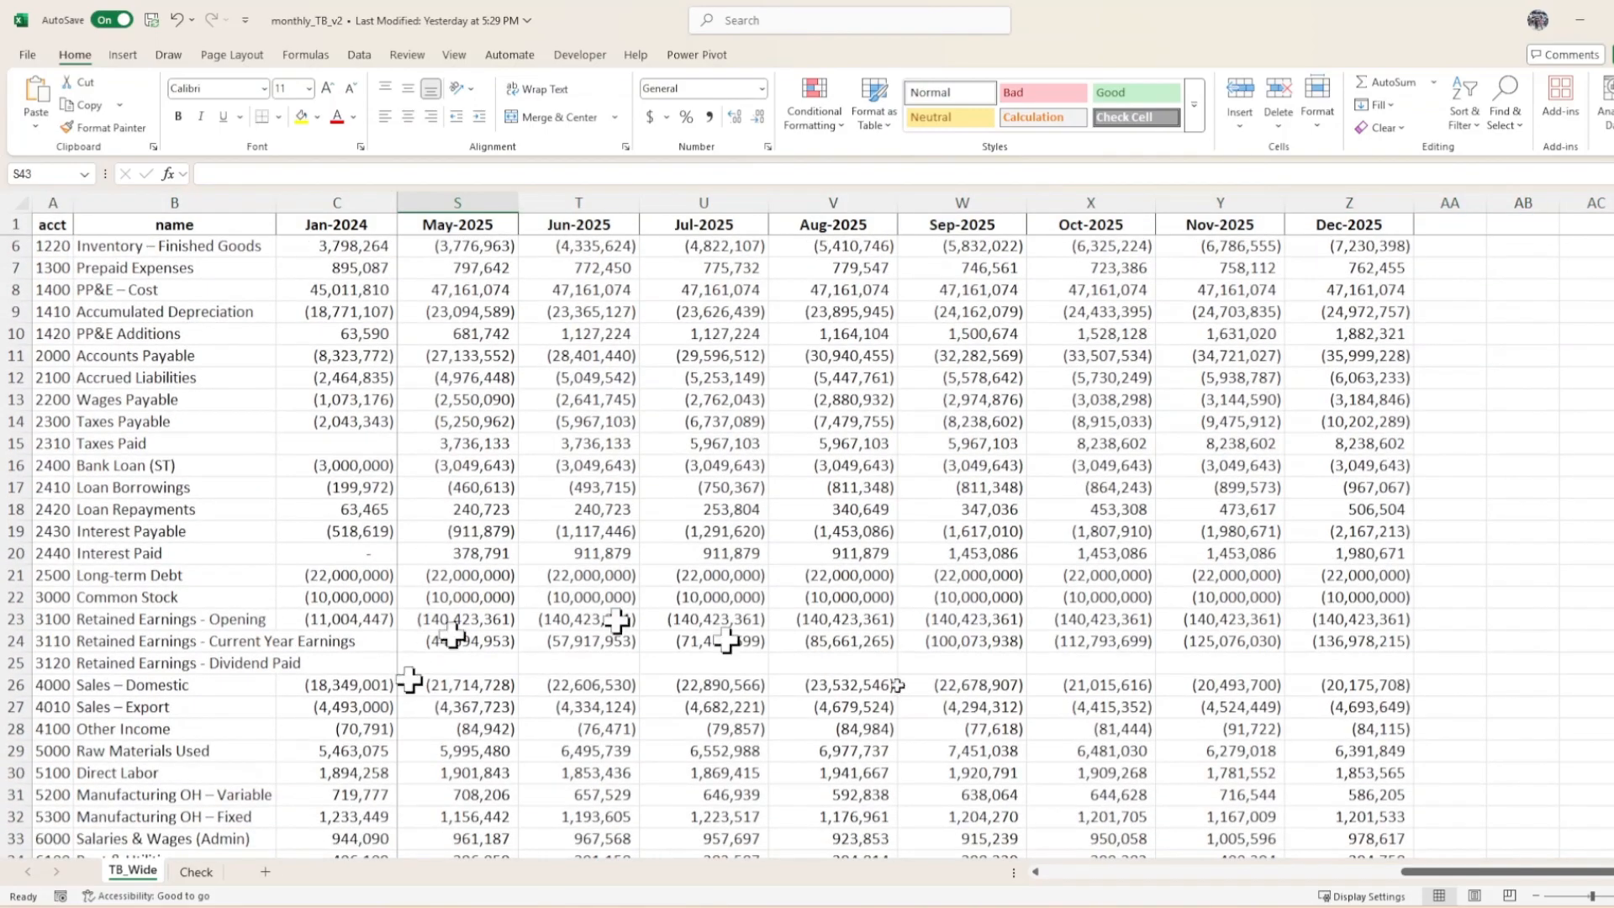
Go back to the first months of the trial balance and examine the month headers in row 1 from Jan-2024 onward
left_click_drag(1421, 874, 1061, 876)
left_click(476, 571)
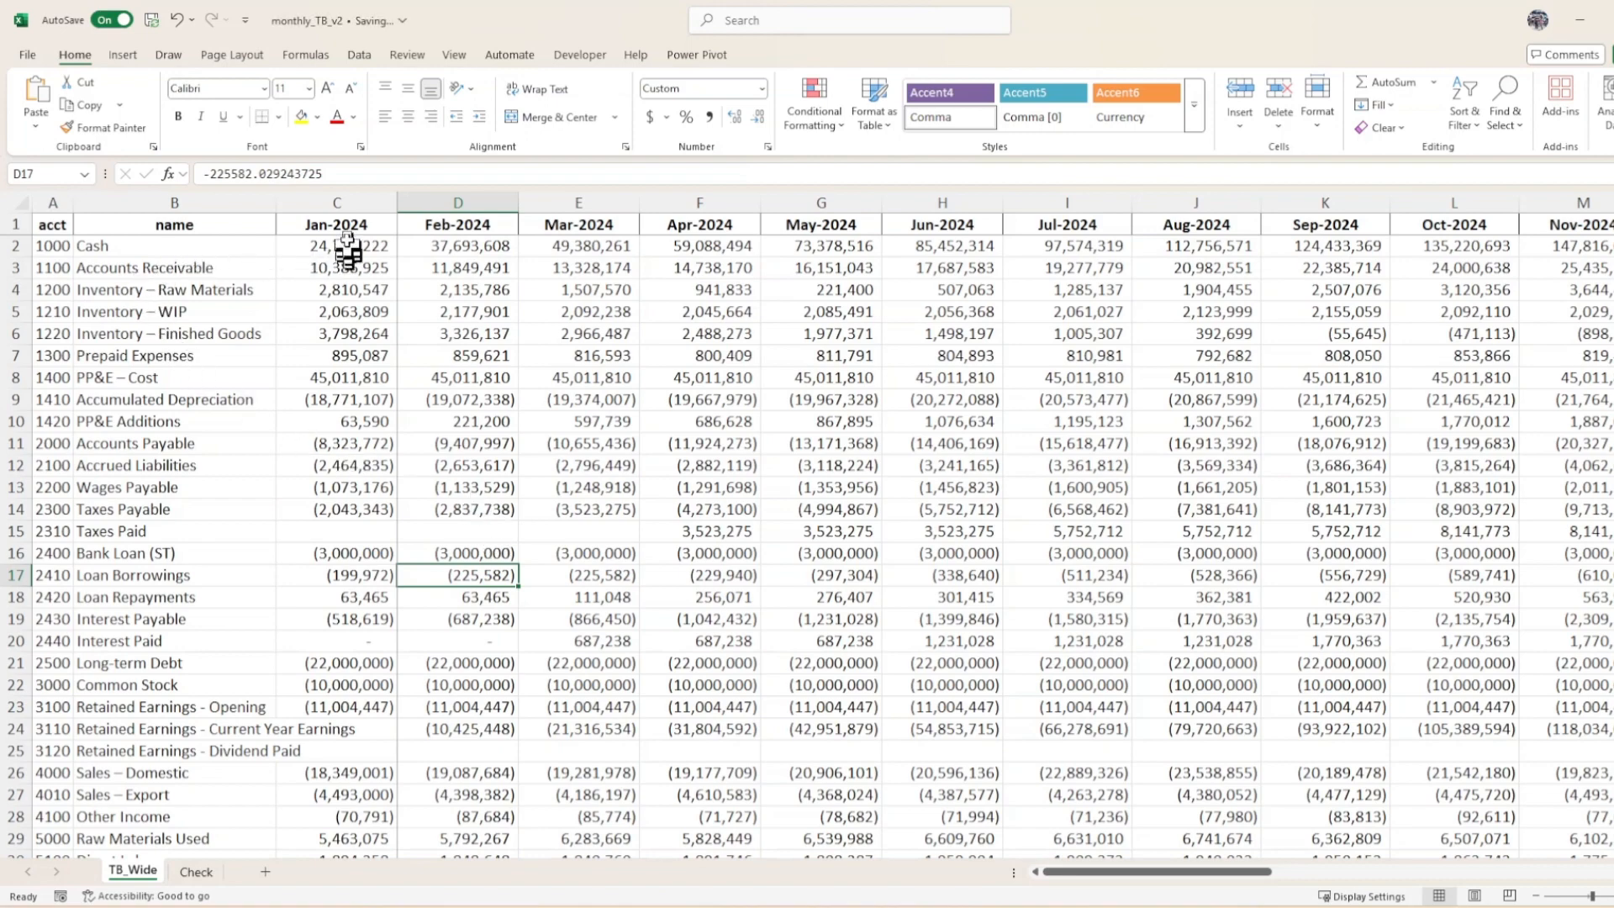
left_click_drag(336, 223, 1585, 205)
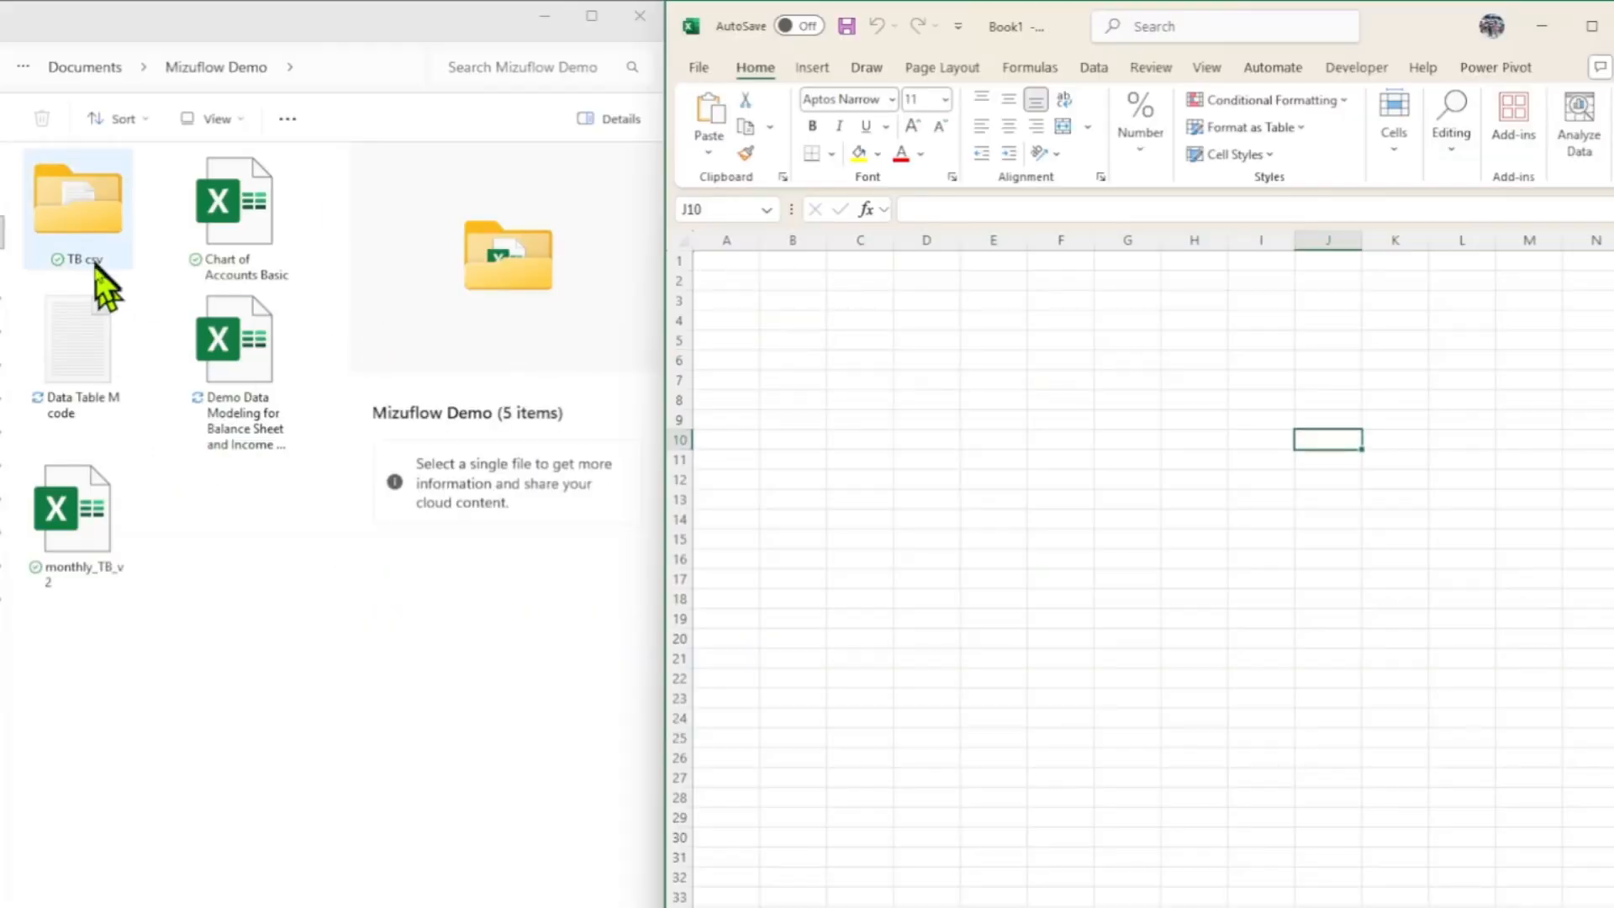
Bring up the data import options in the blank workbook and open the TB csv folder in File Explorer
left_click(1032, 336)
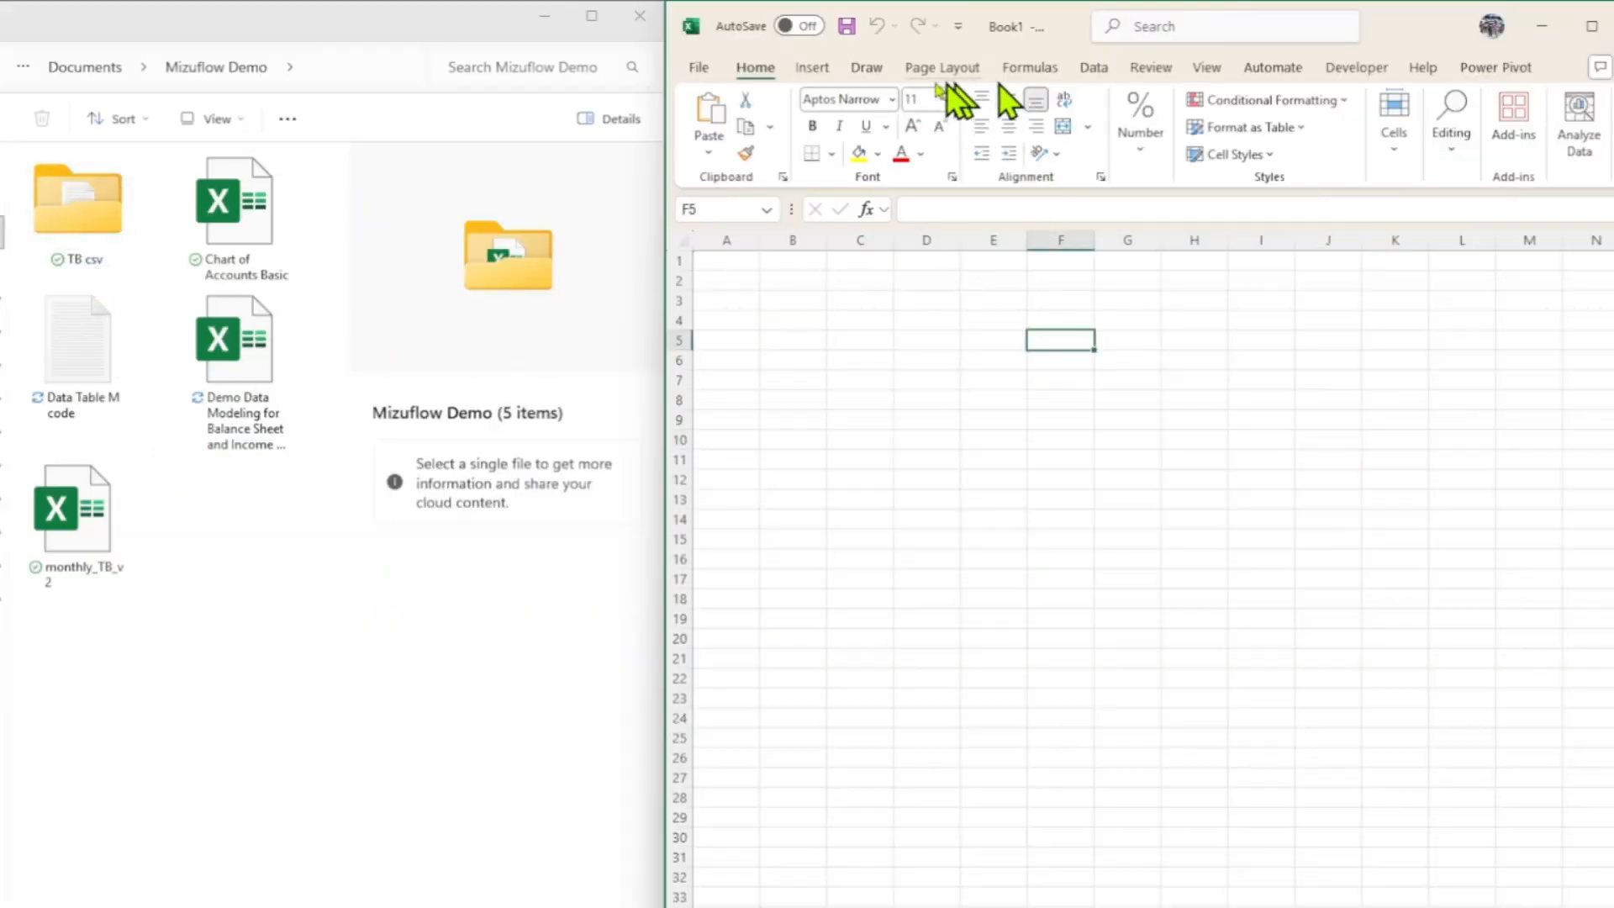
left_click(1098, 69)
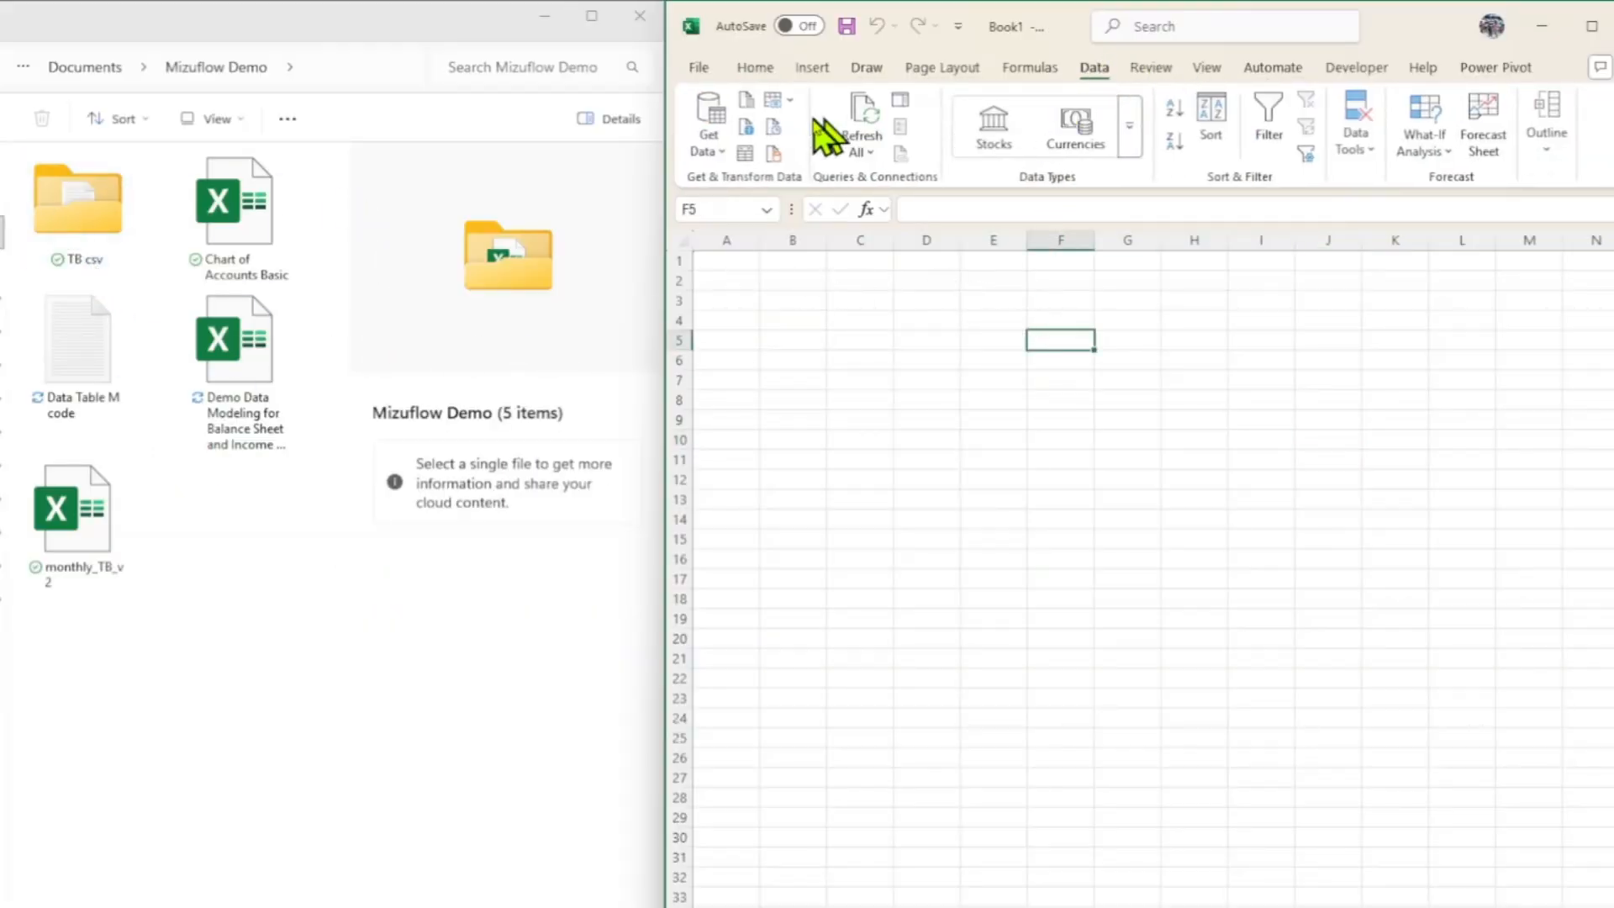
left_click(711, 155)
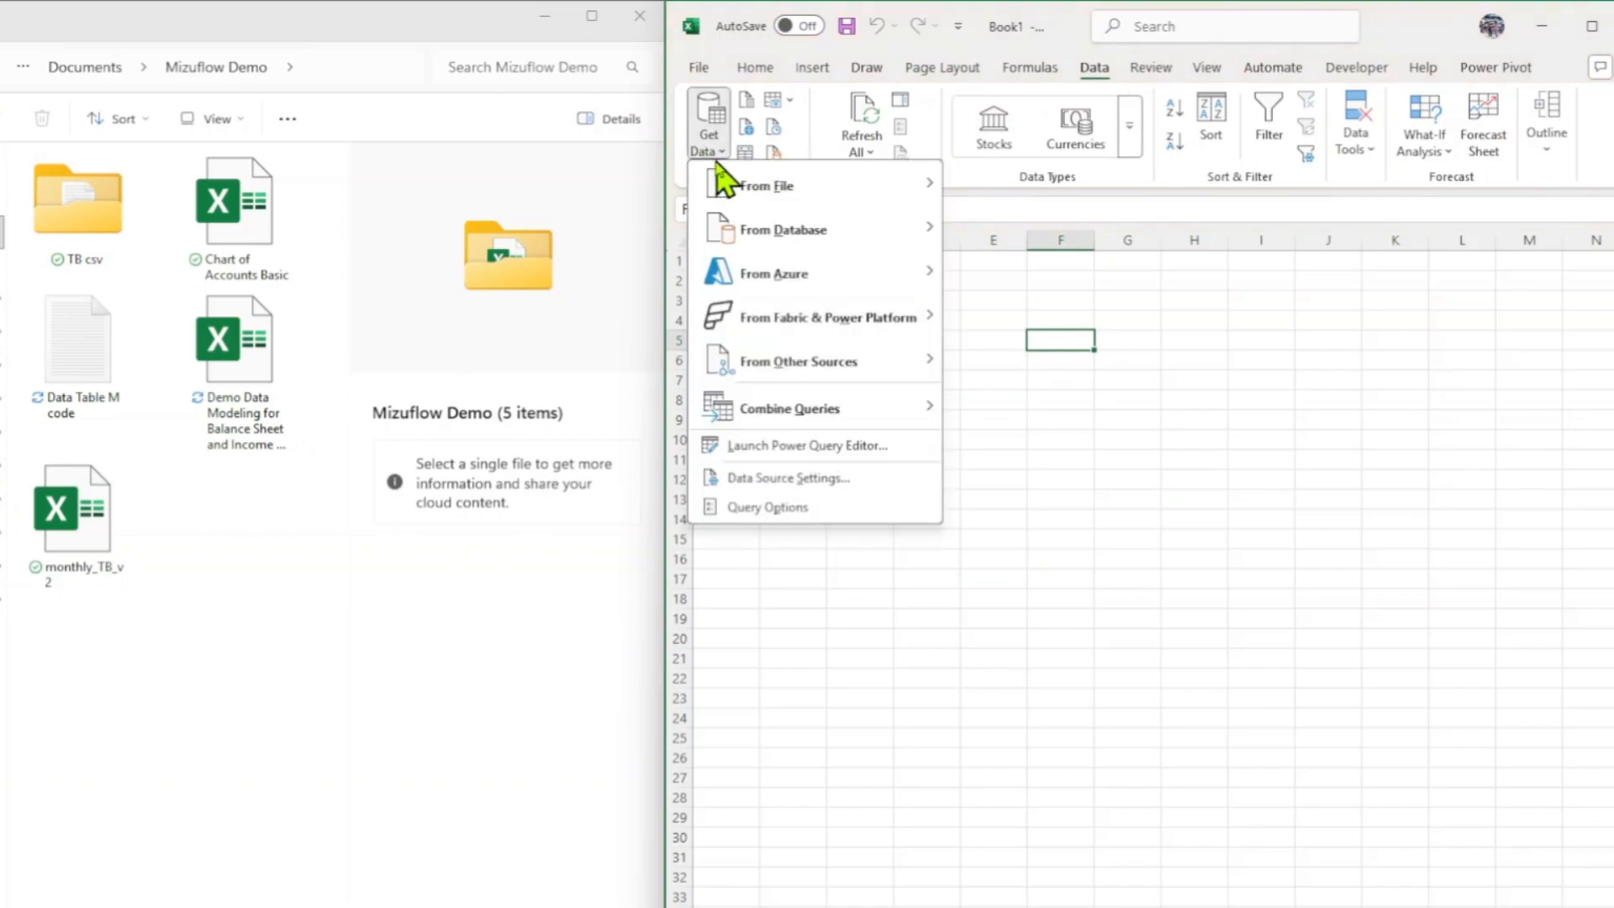
left_click(92, 215)
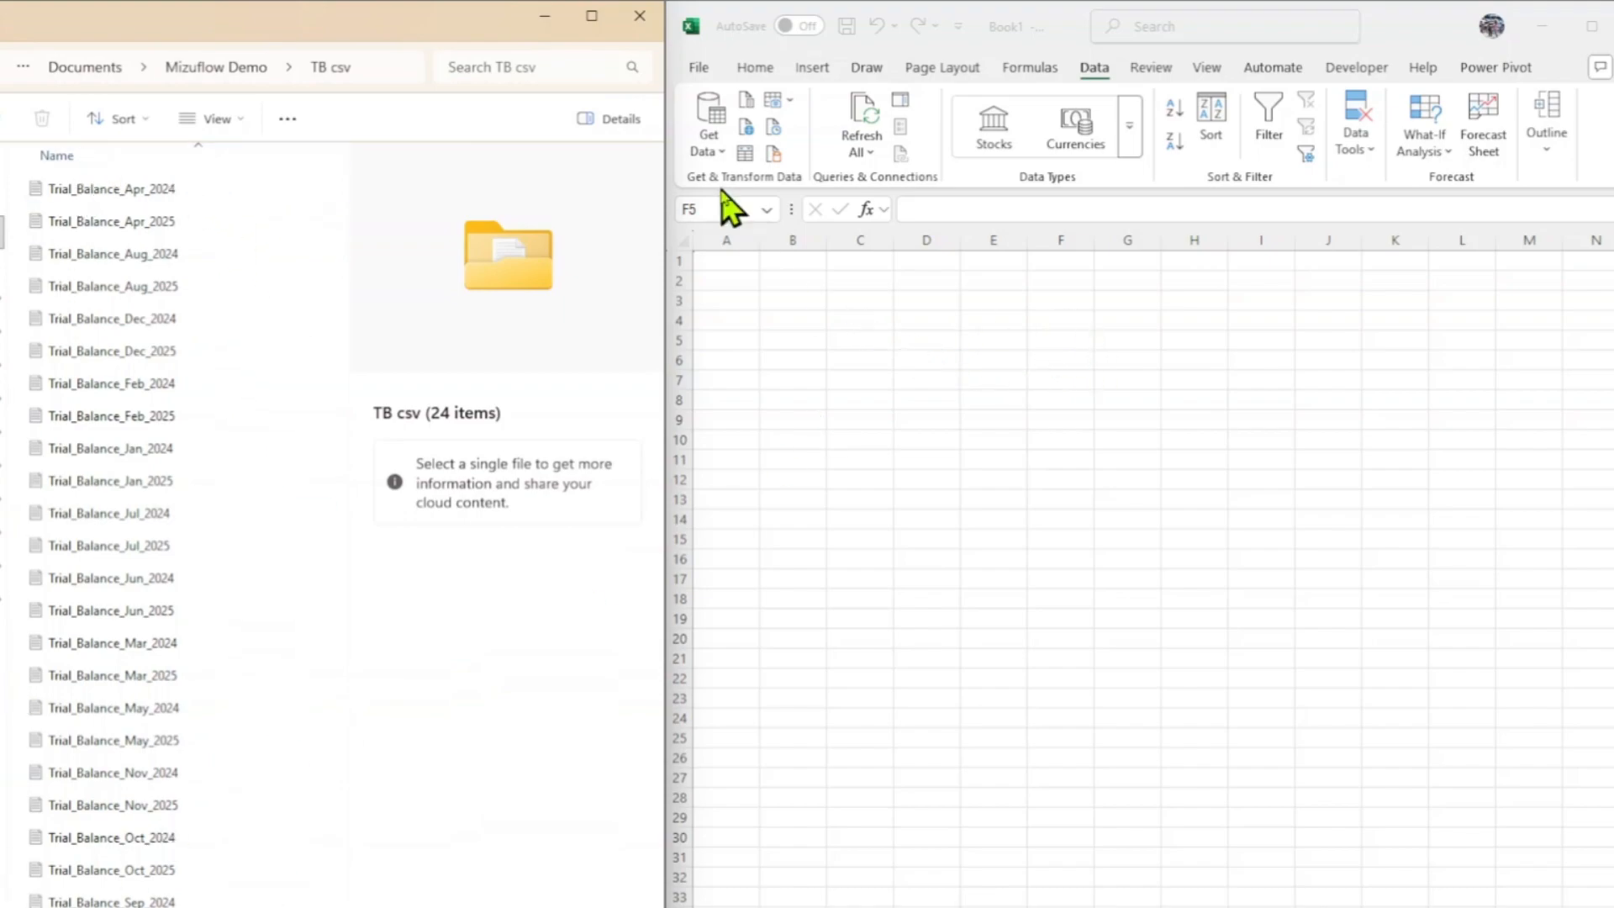
Start a data import from a folder and choose Mizuflow Demo\TB csv as the source folder
left_click(710, 147)
mouse_move(906, 202)
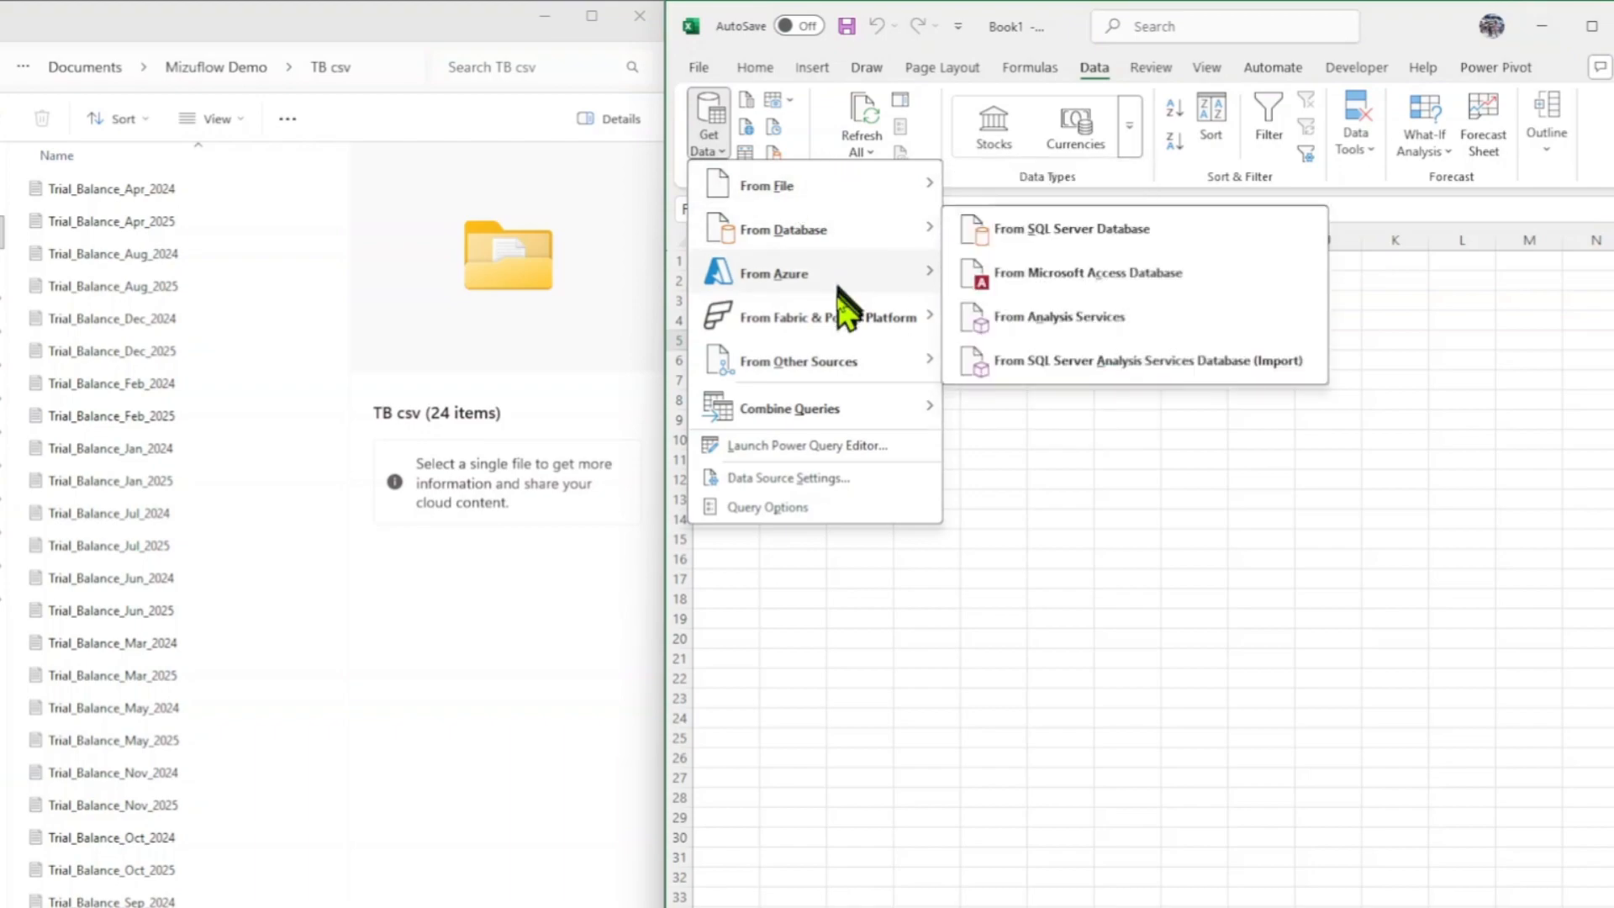
mouse_move(823, 410)
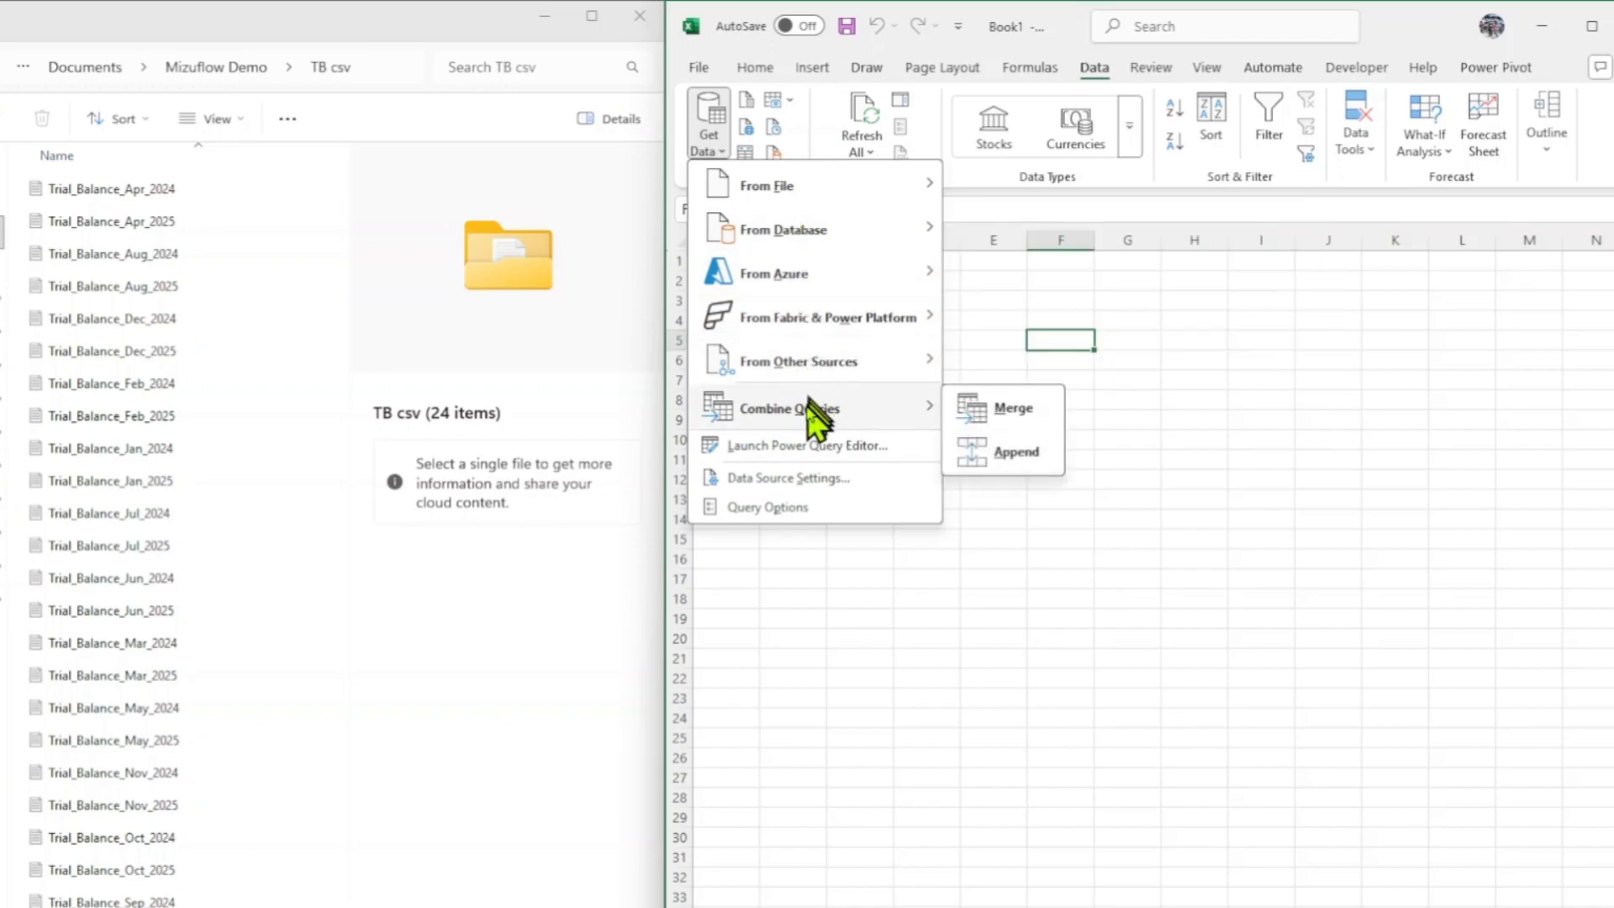
mouse_move(823, 365)
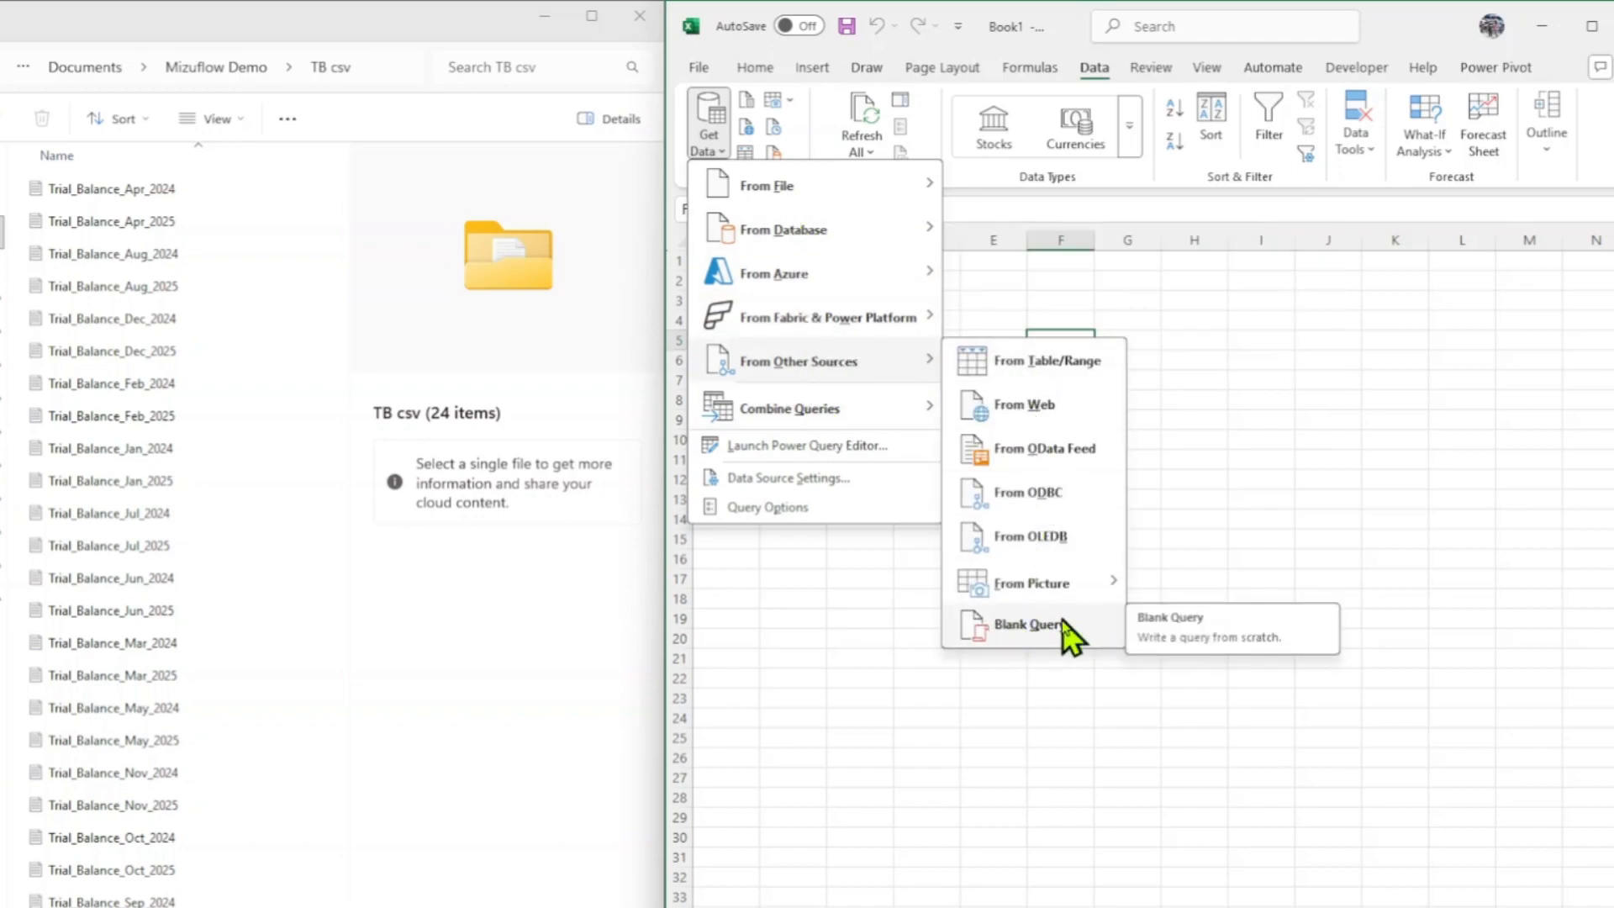
mouse_move(820, 192)
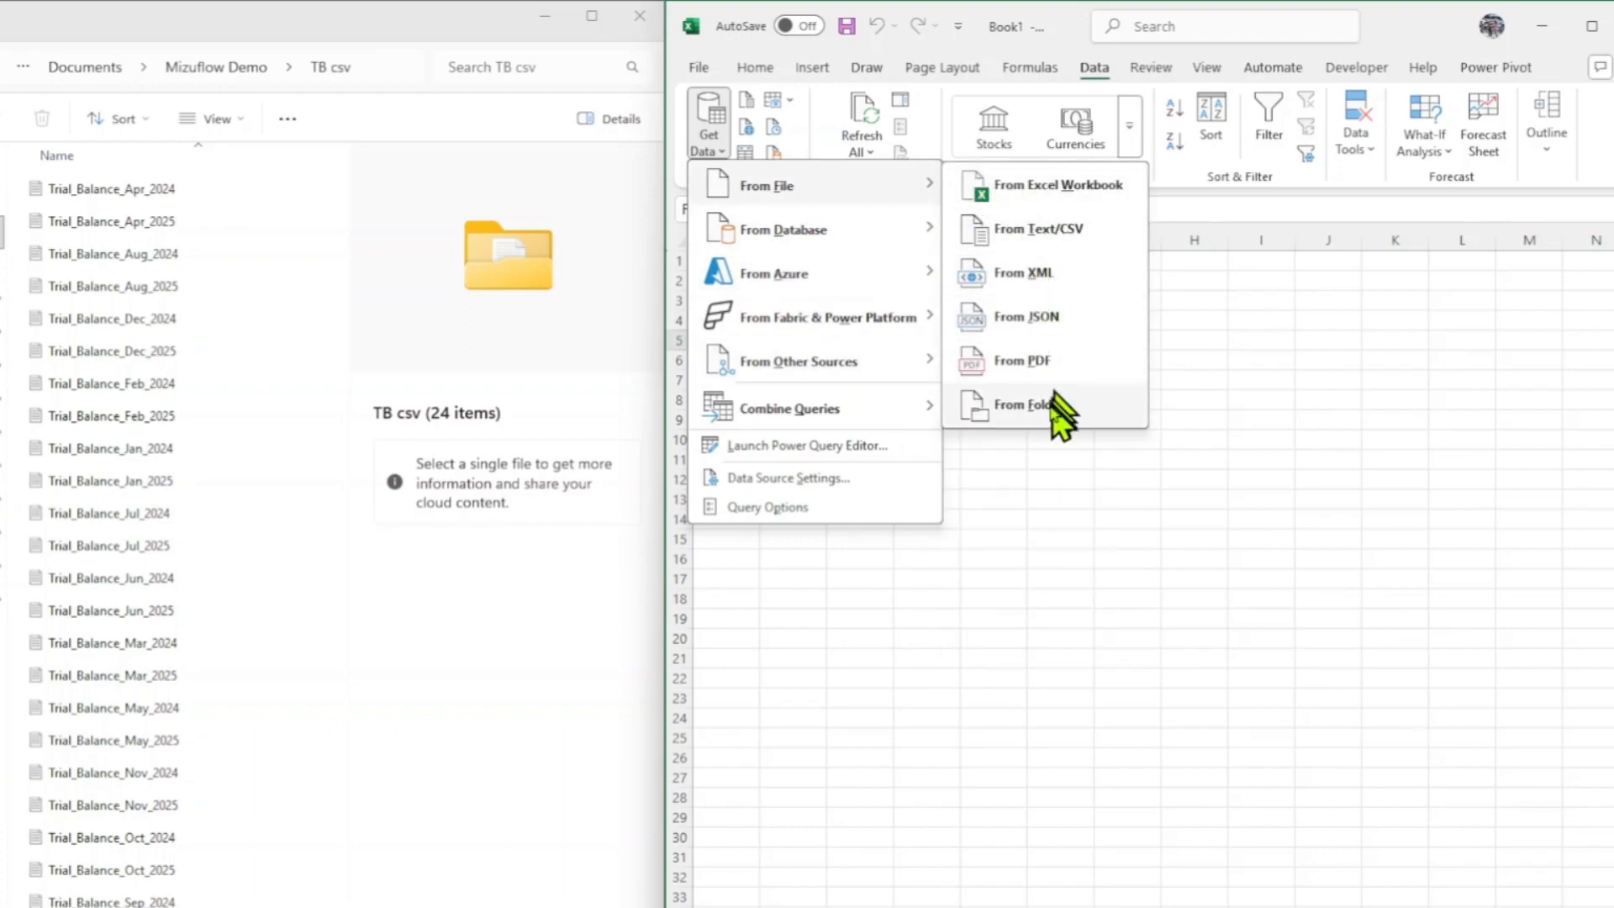
left_click(1029, 344)
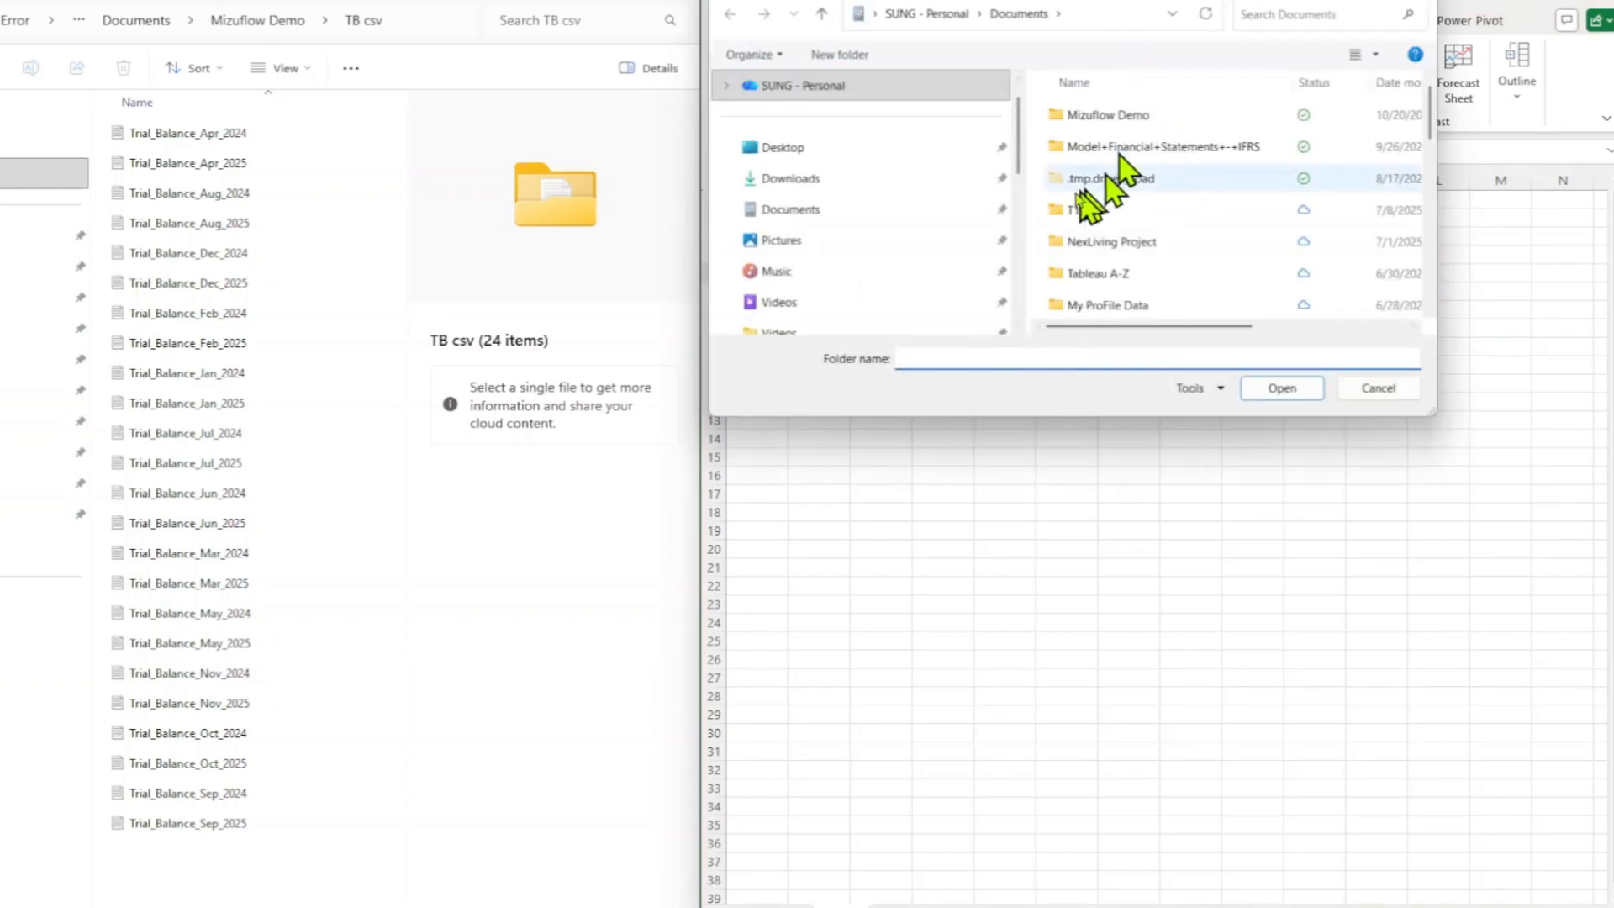
left_click_drag(1130, 0, 1211, 3)
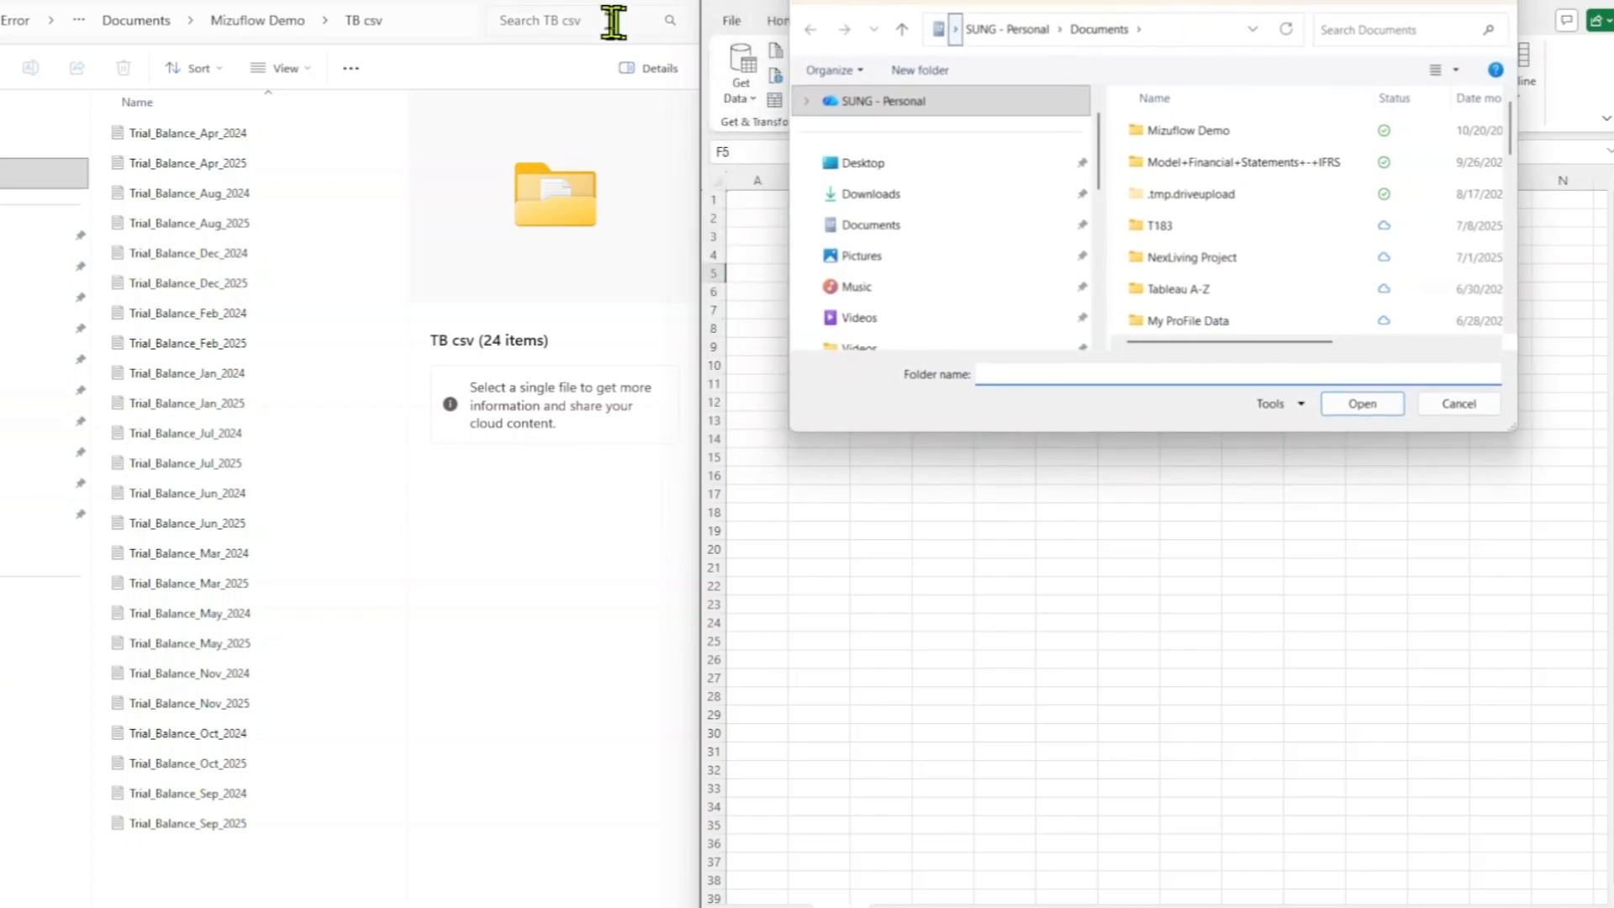
left_click(439, 21)
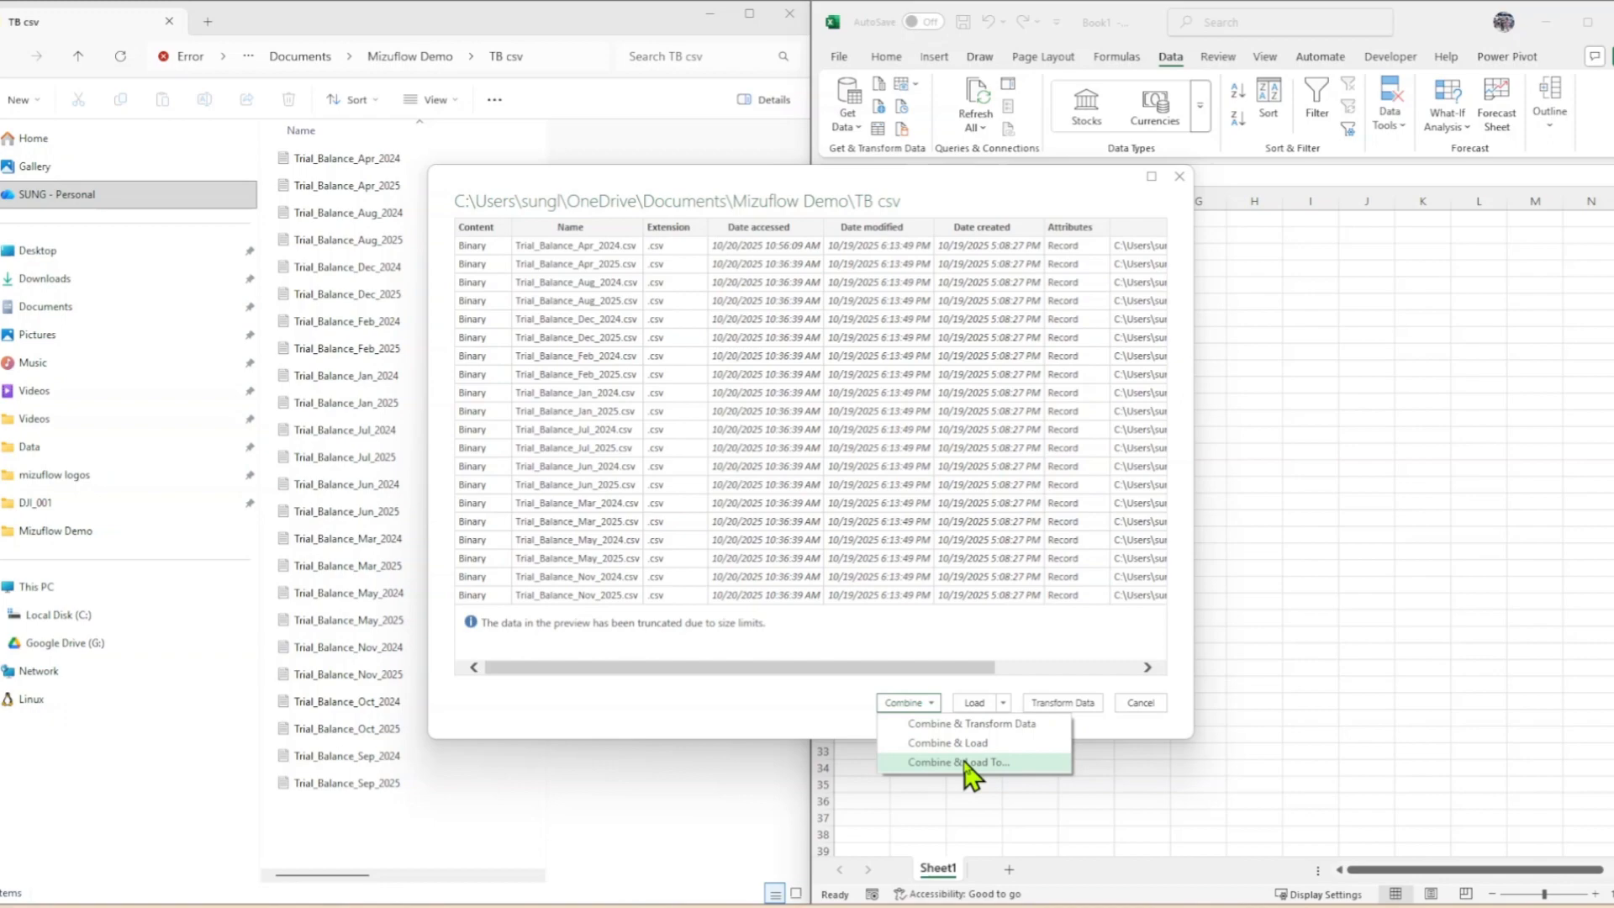
Check the folder preview through its Folder Path column, choose Transform Data, and collapse the queries list in Power Query Editor
left_click(796, 688)
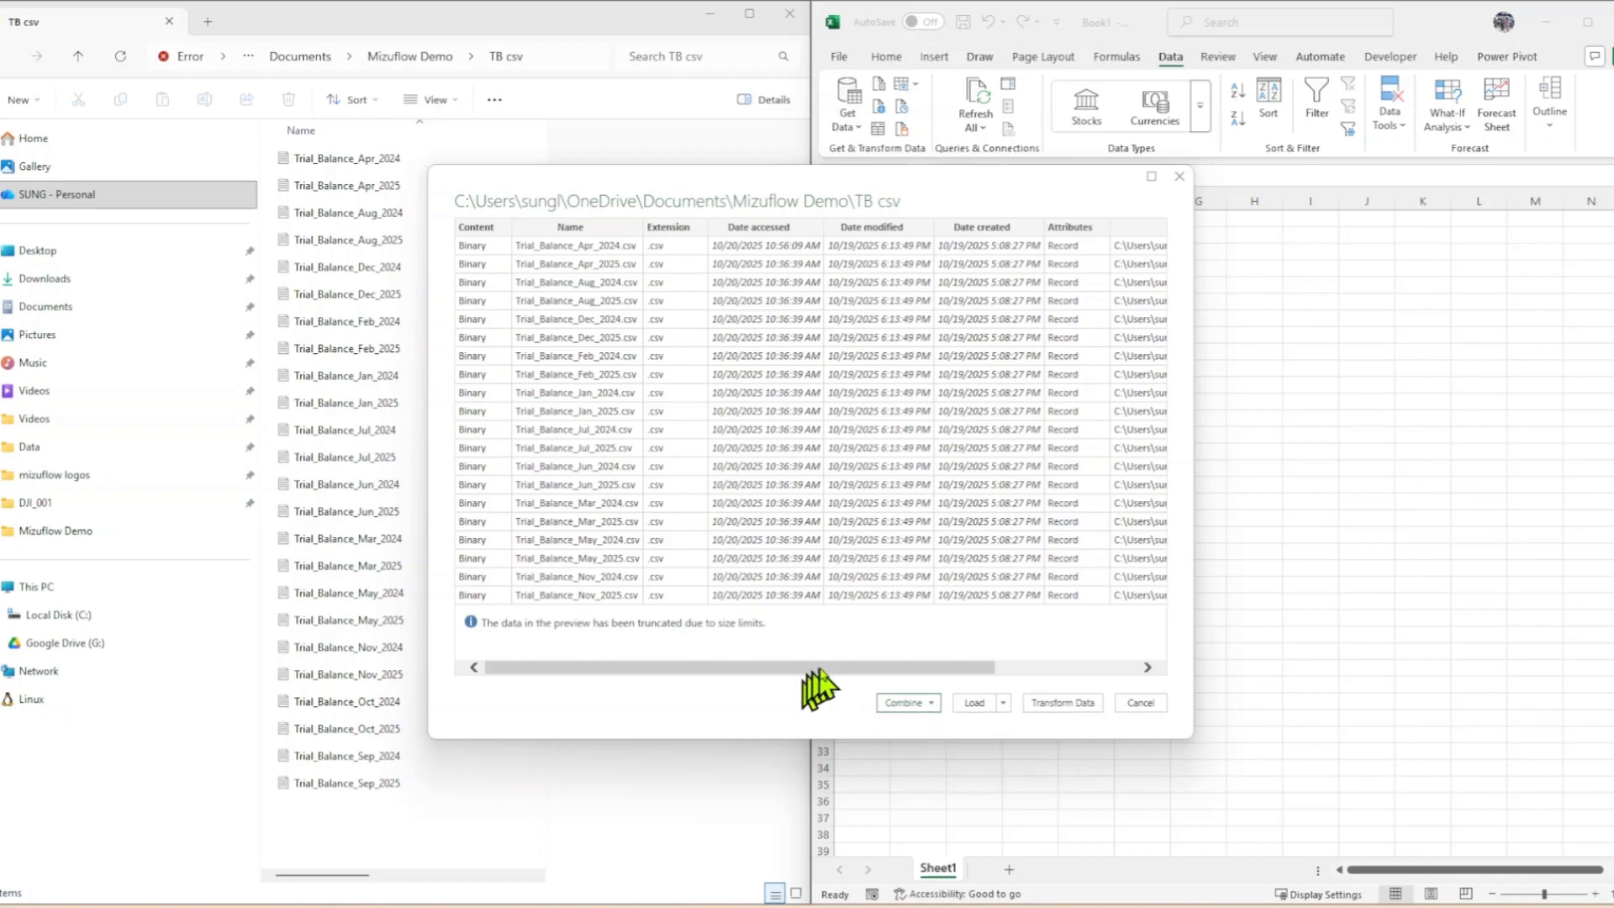
left_click_drag(828, 663, 976, 681)
left_click(1004, 704)
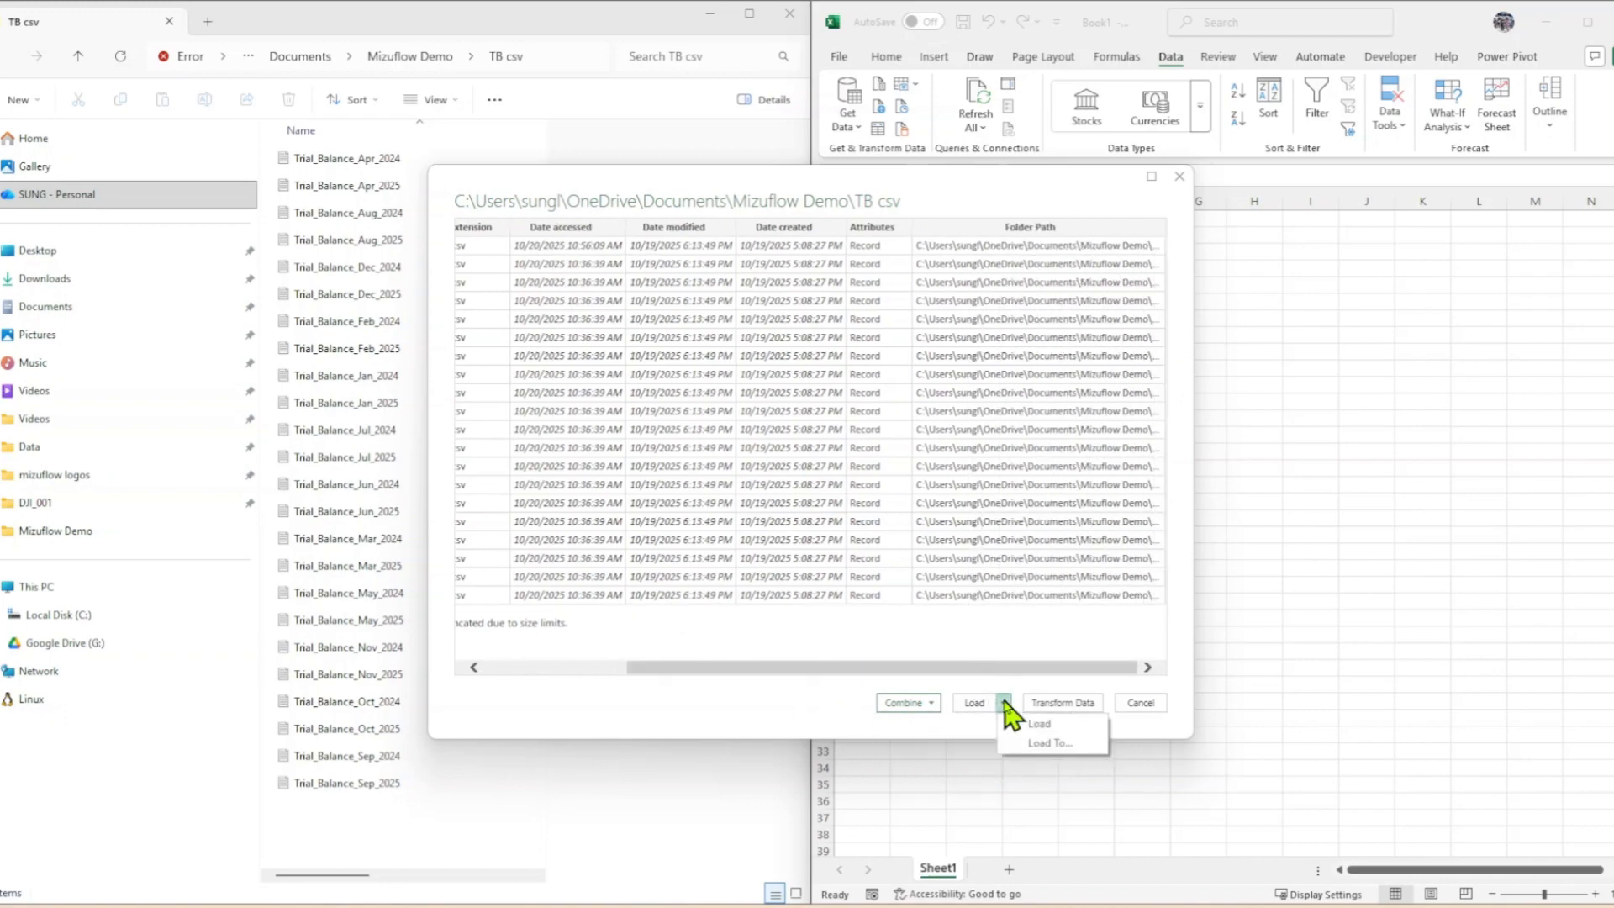
left_click(1040, 671)
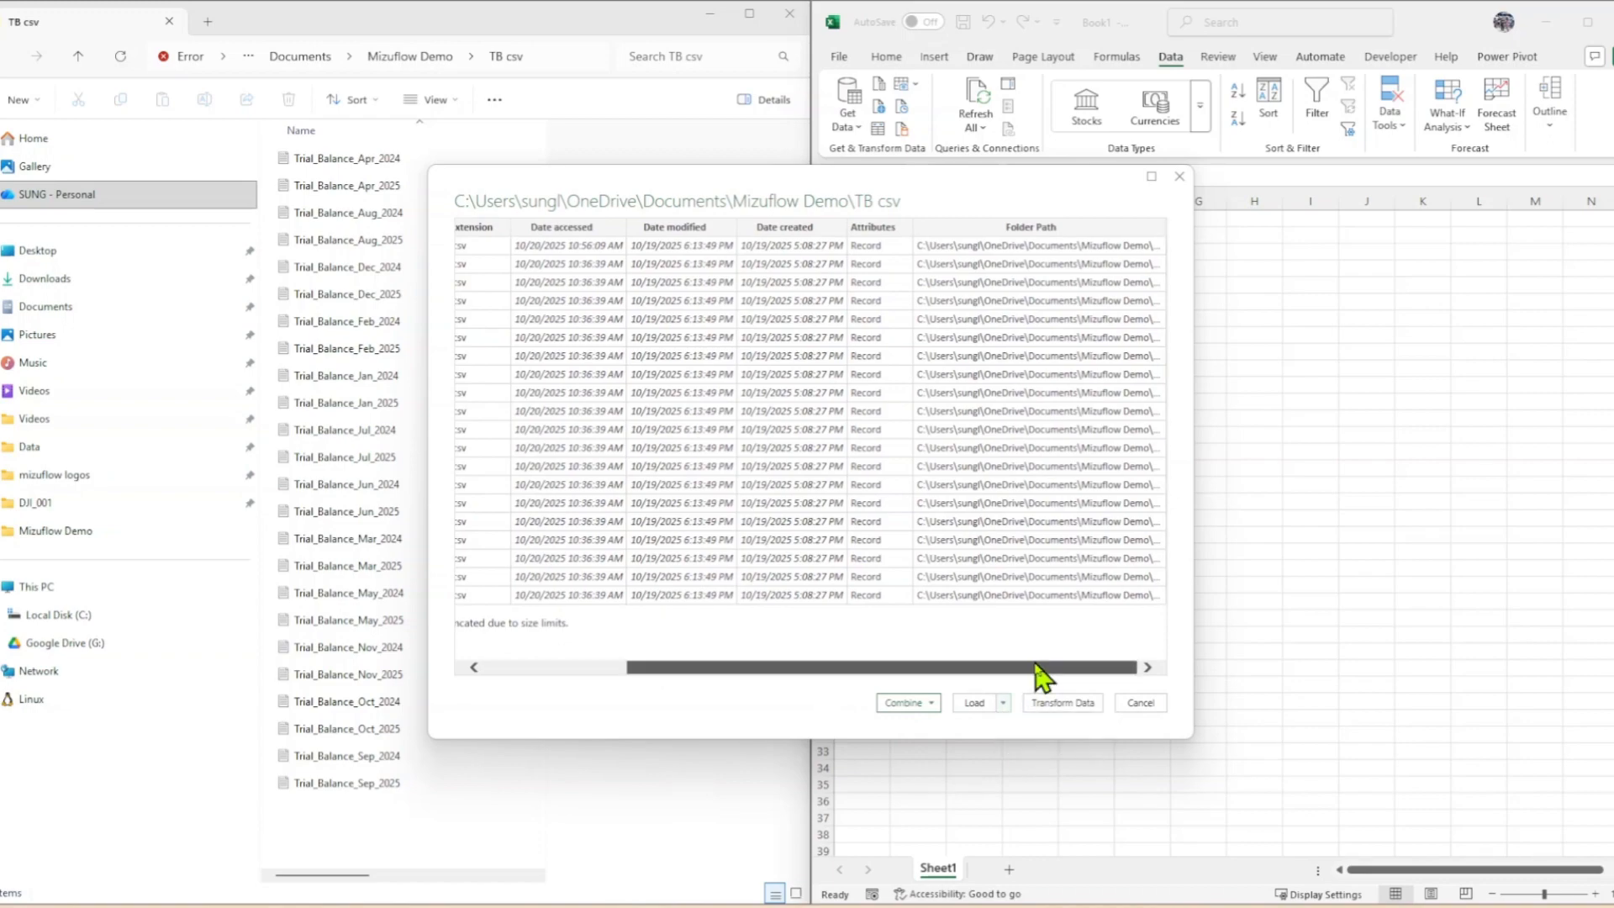
left_click(1065, 705)
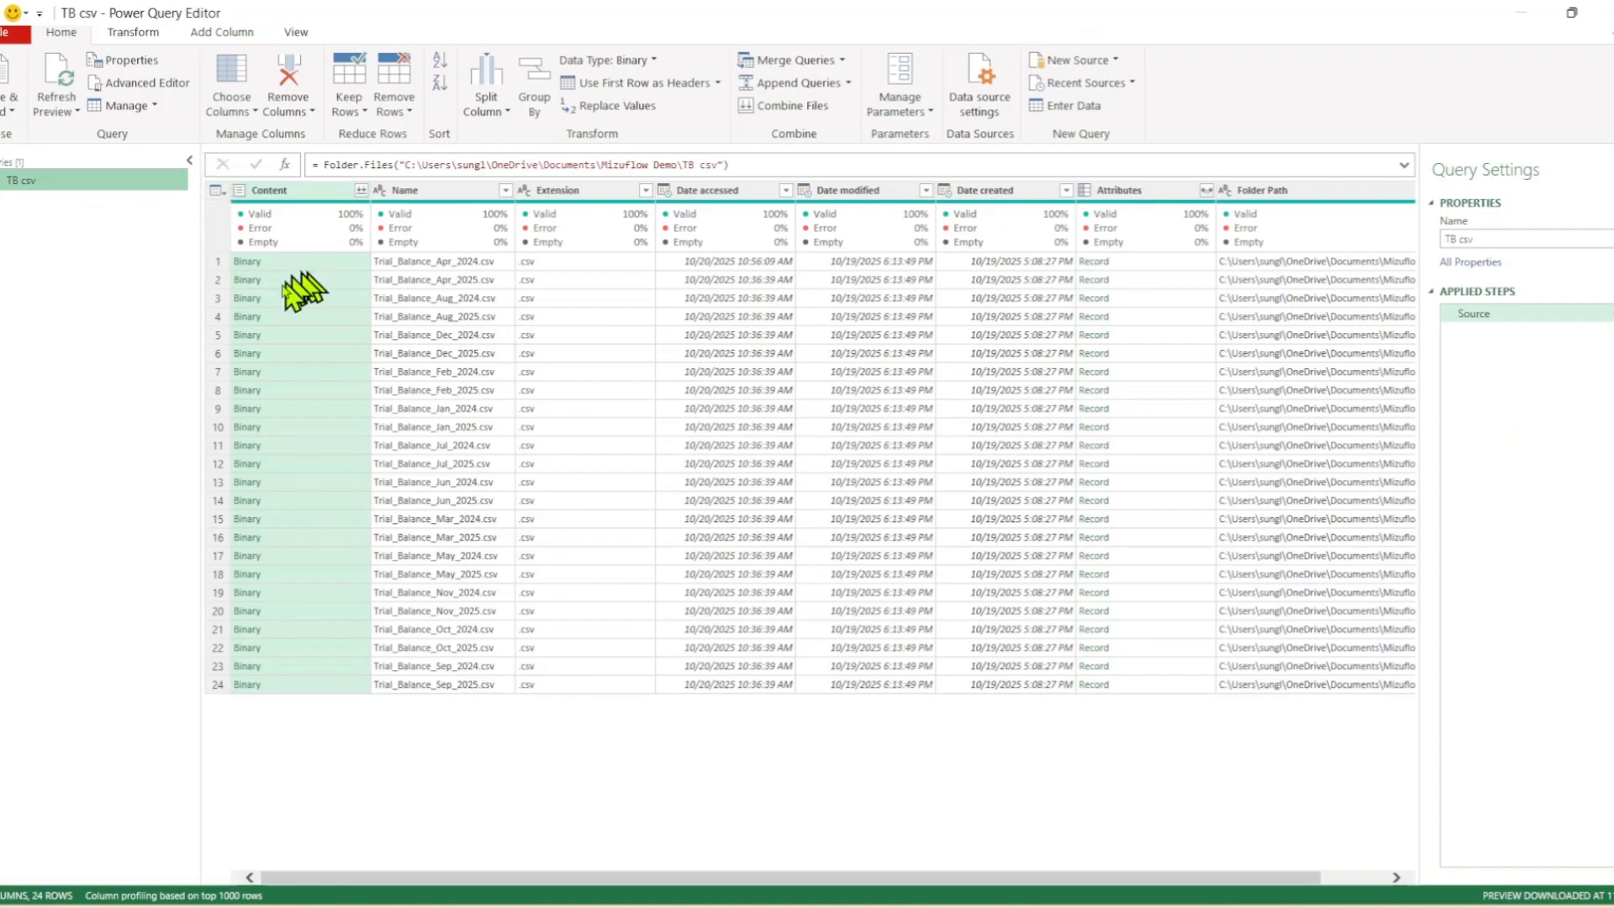
left_click(190, 160)
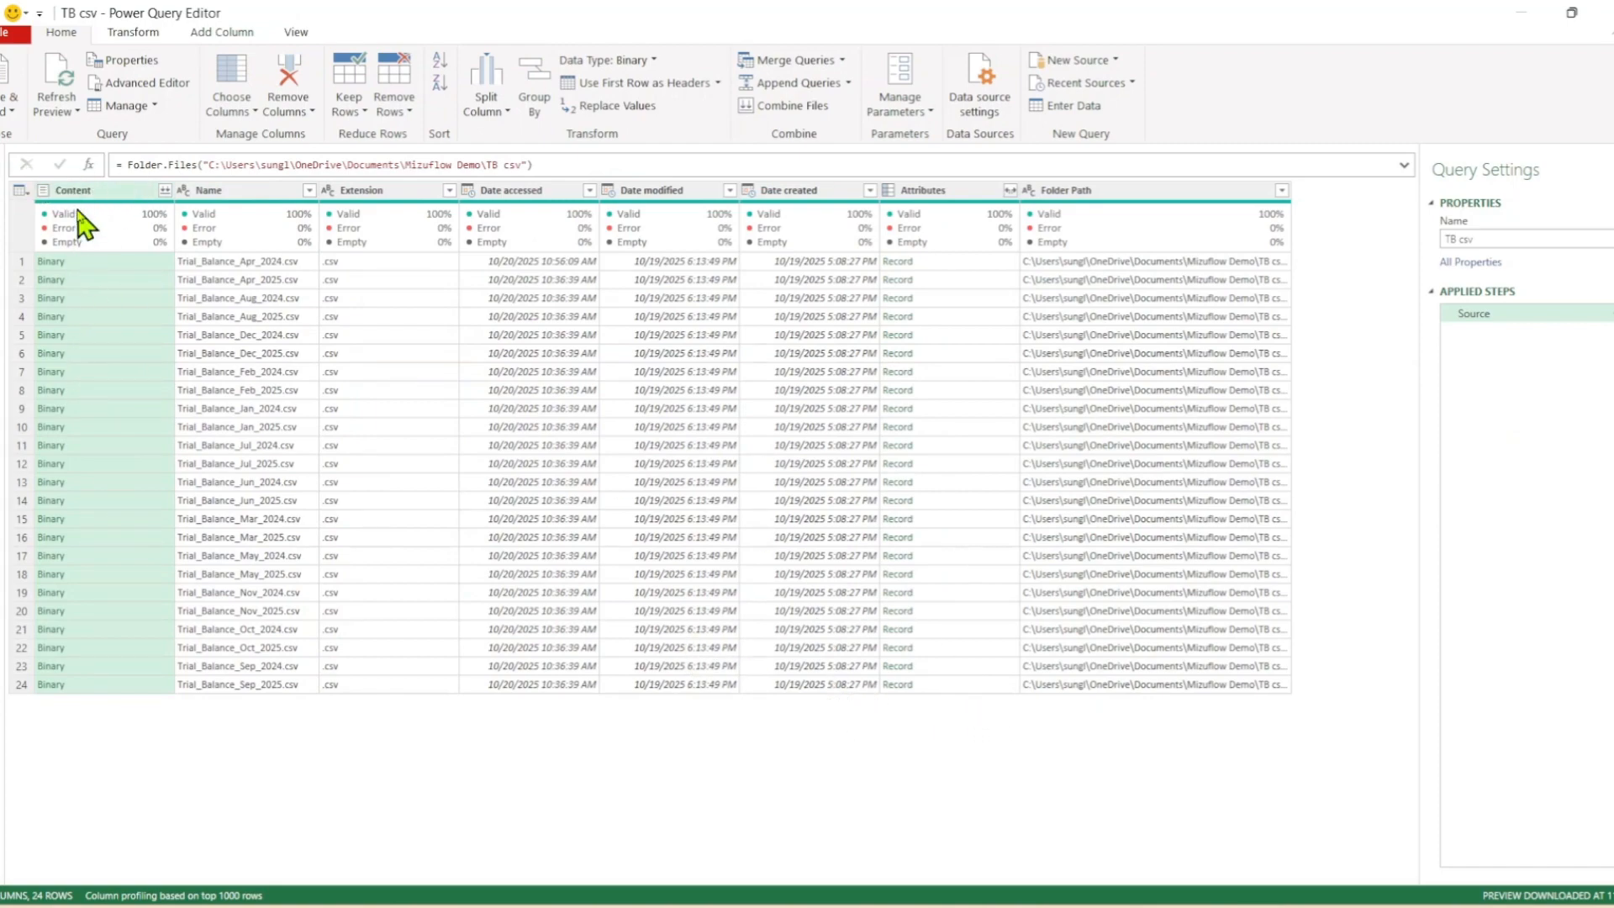
Examine the Name column and preview the binary content of Trial_Balance_Apr_2024.csv
left_click(236, 191)
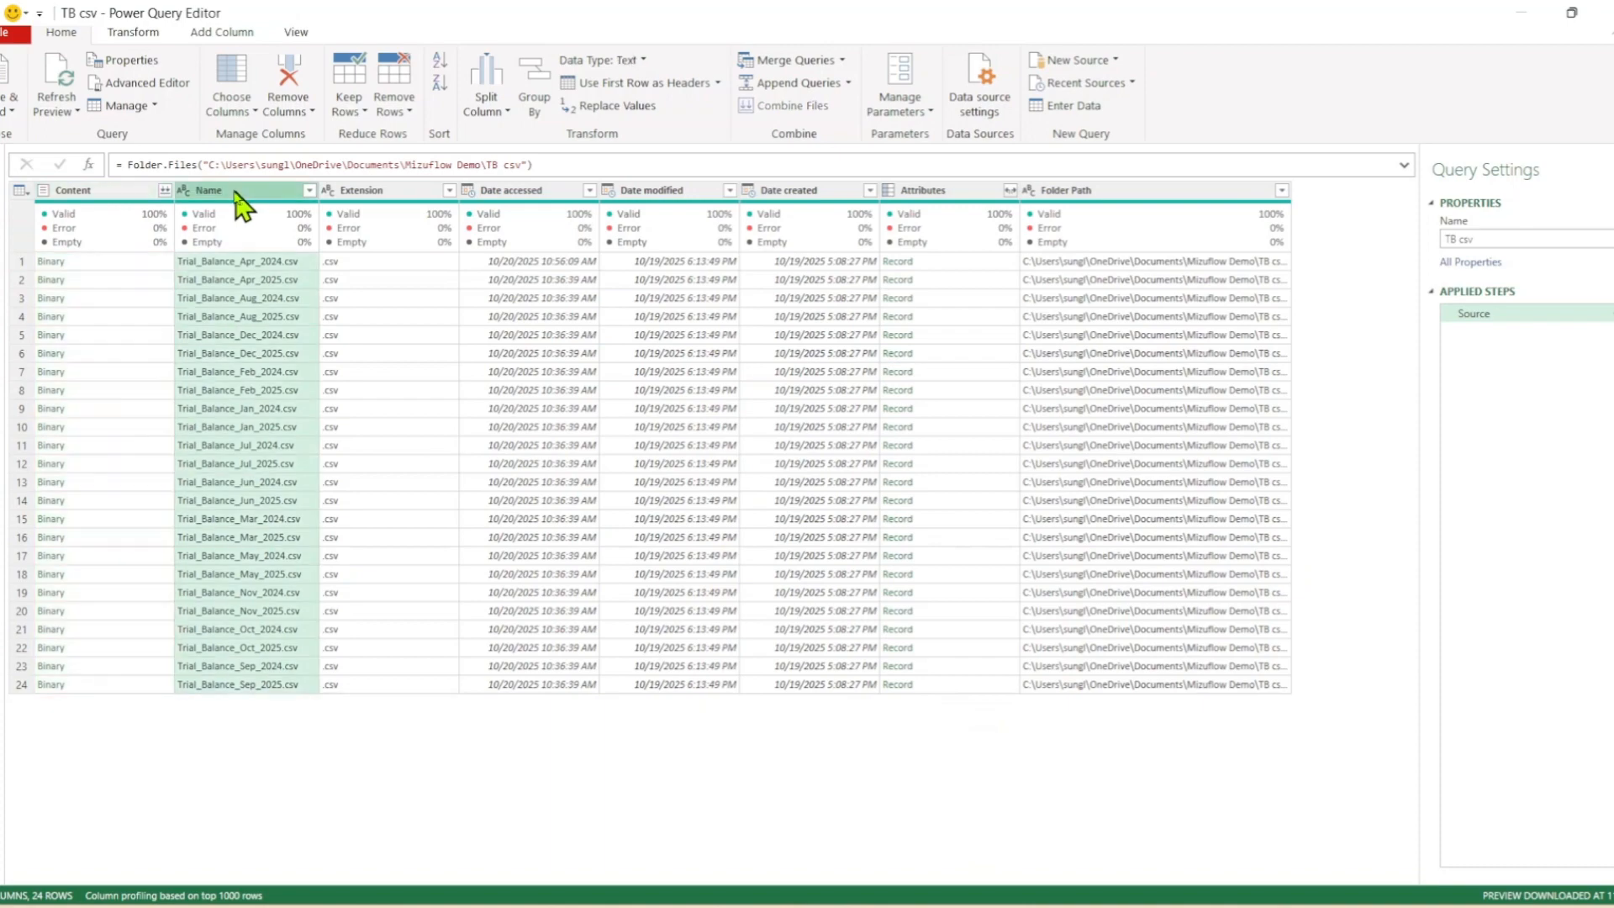
left_click(110, 261)
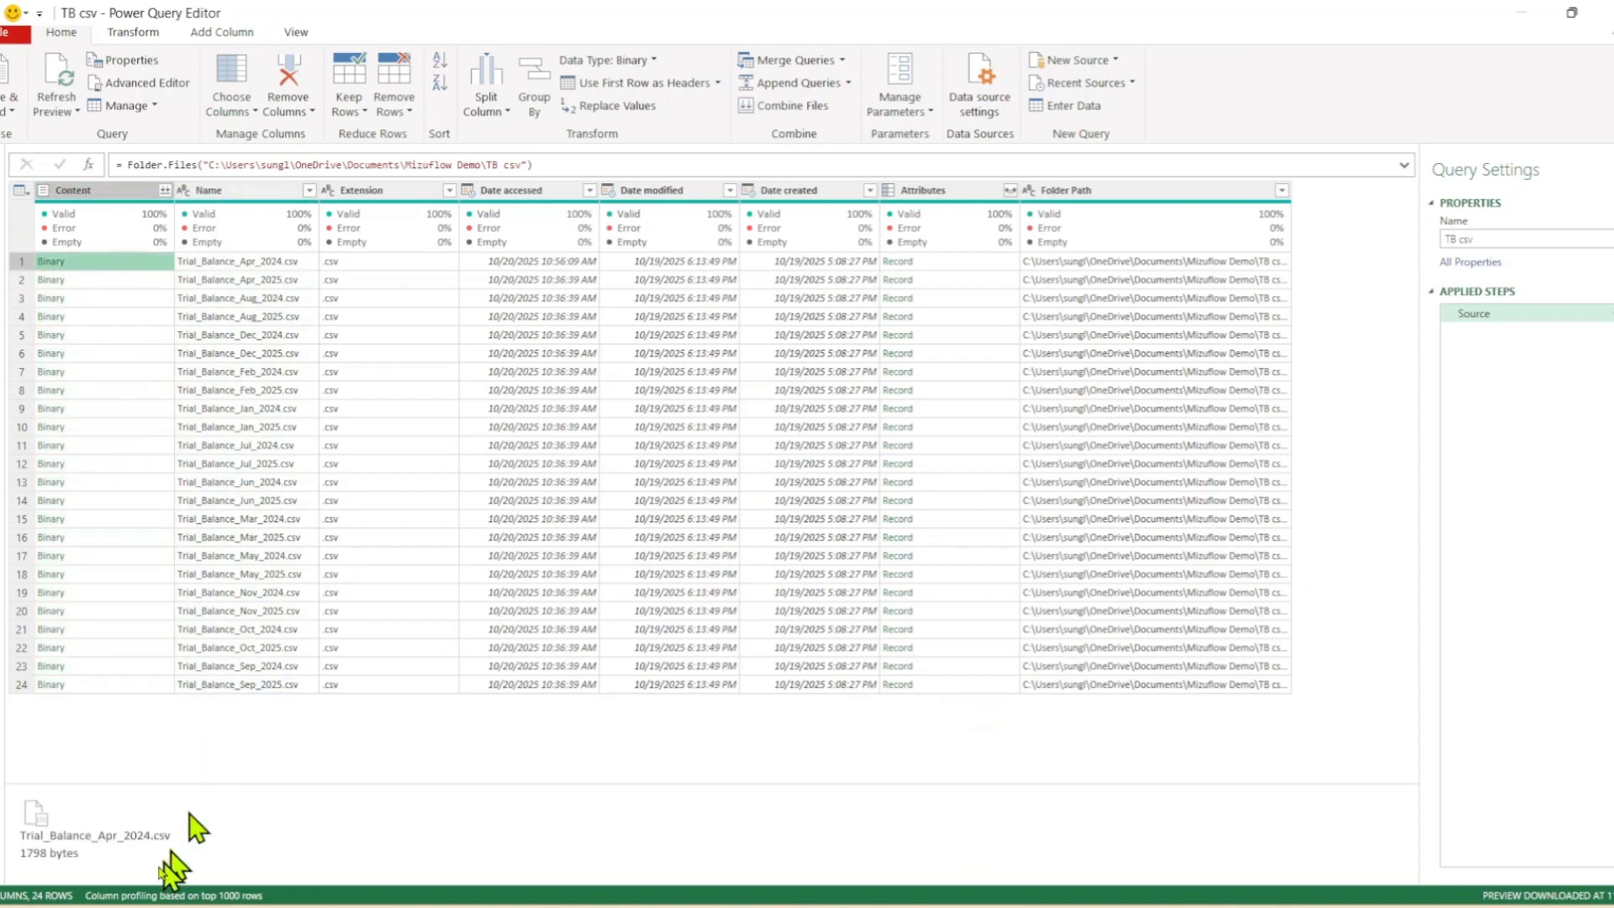
left_click(115, 840)
Open Trial_Balance_Apr_2024 from the TB csv folder, read it through to the last row, close it, and return to Power Query Editor
double_click(336, 159)
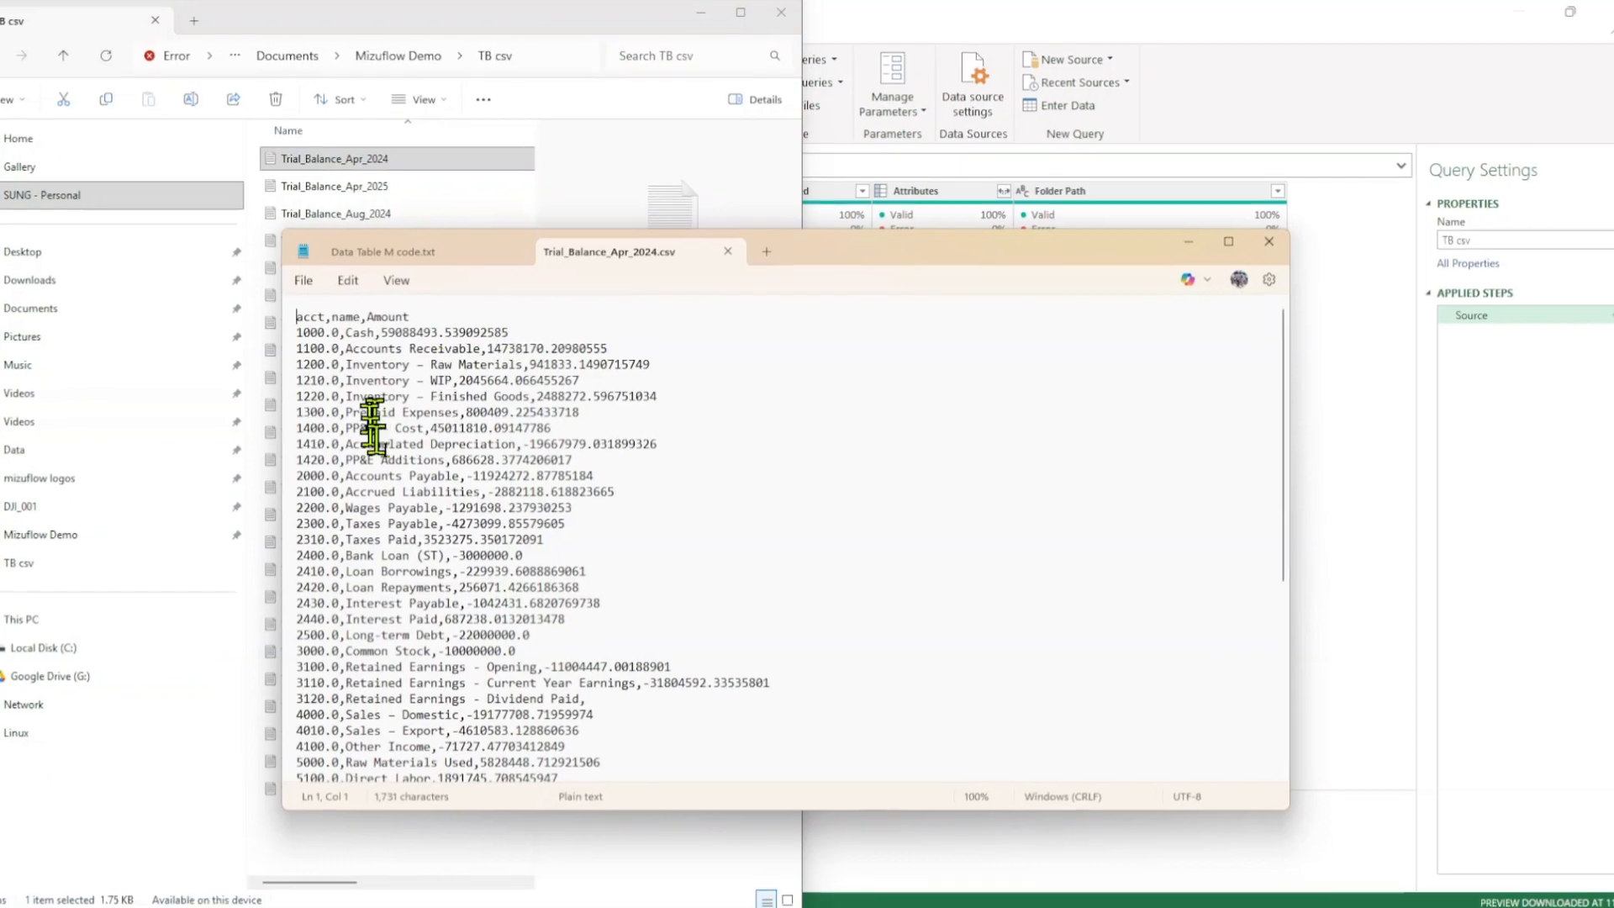
scroll(379, 435, "down", 3)
scroll(387, 438, "up", 3)
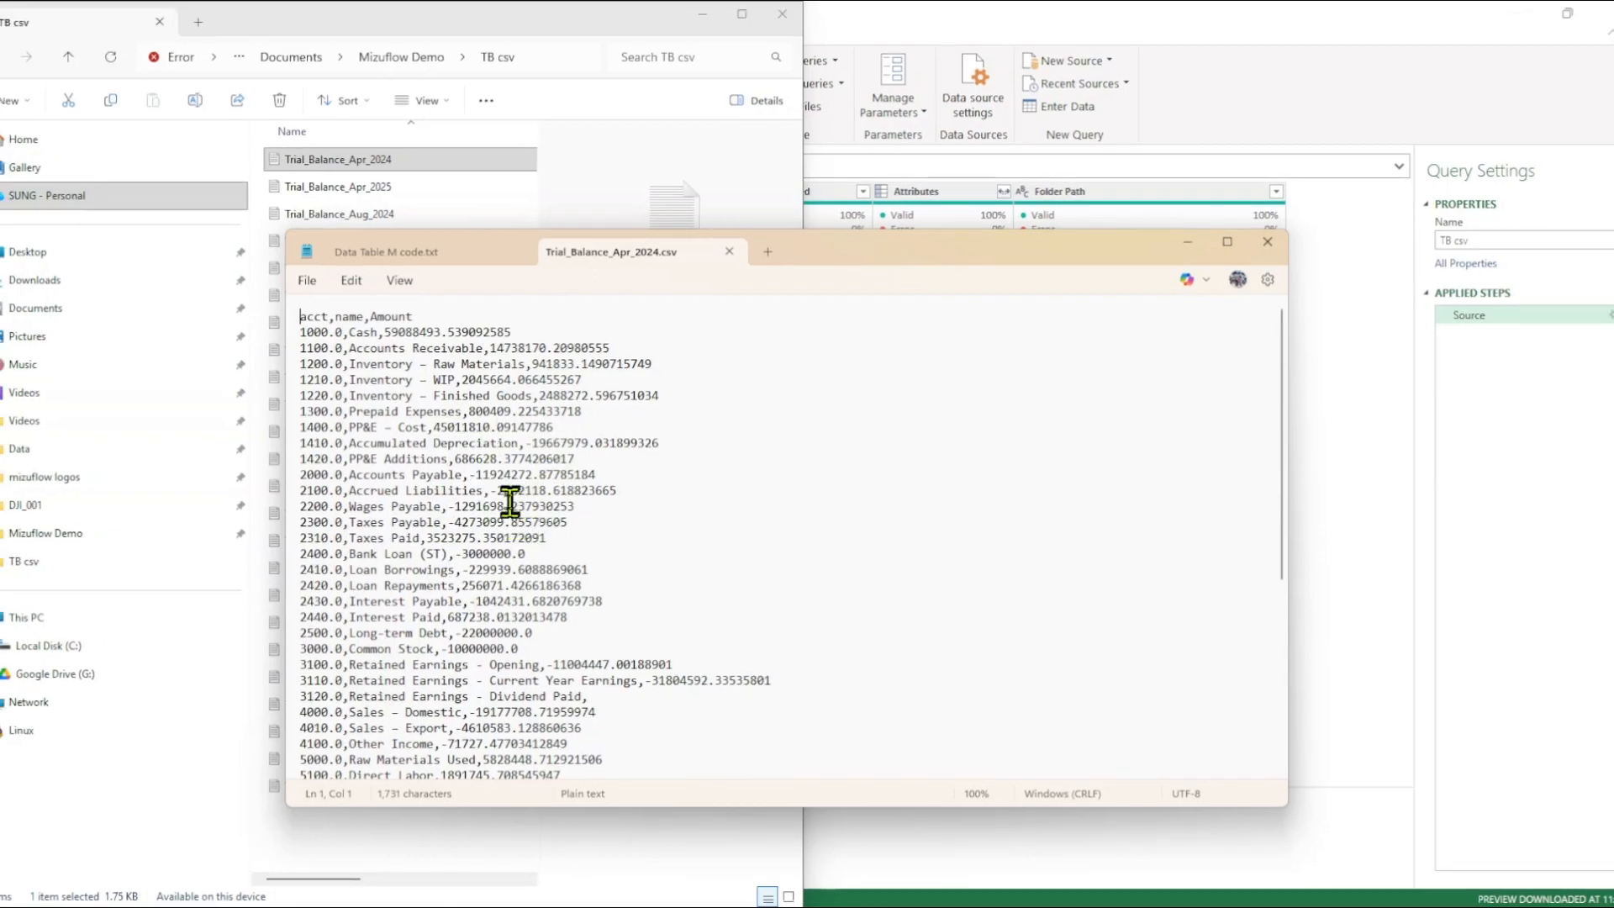
scroll(530, 577, "down", 7)
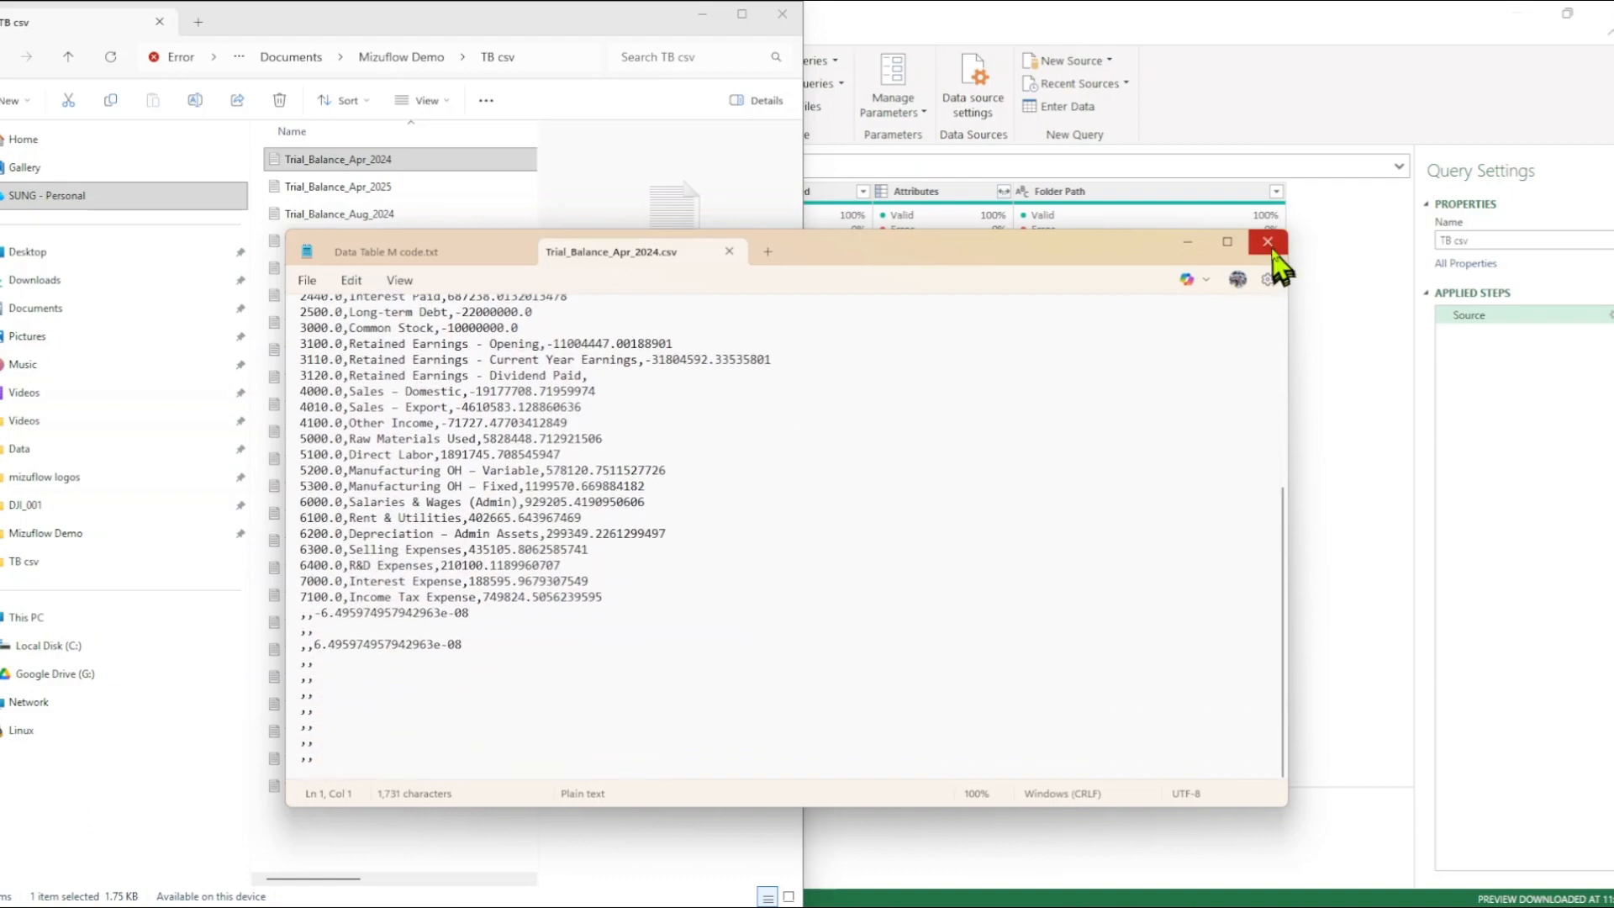
left_click(1268, 243)
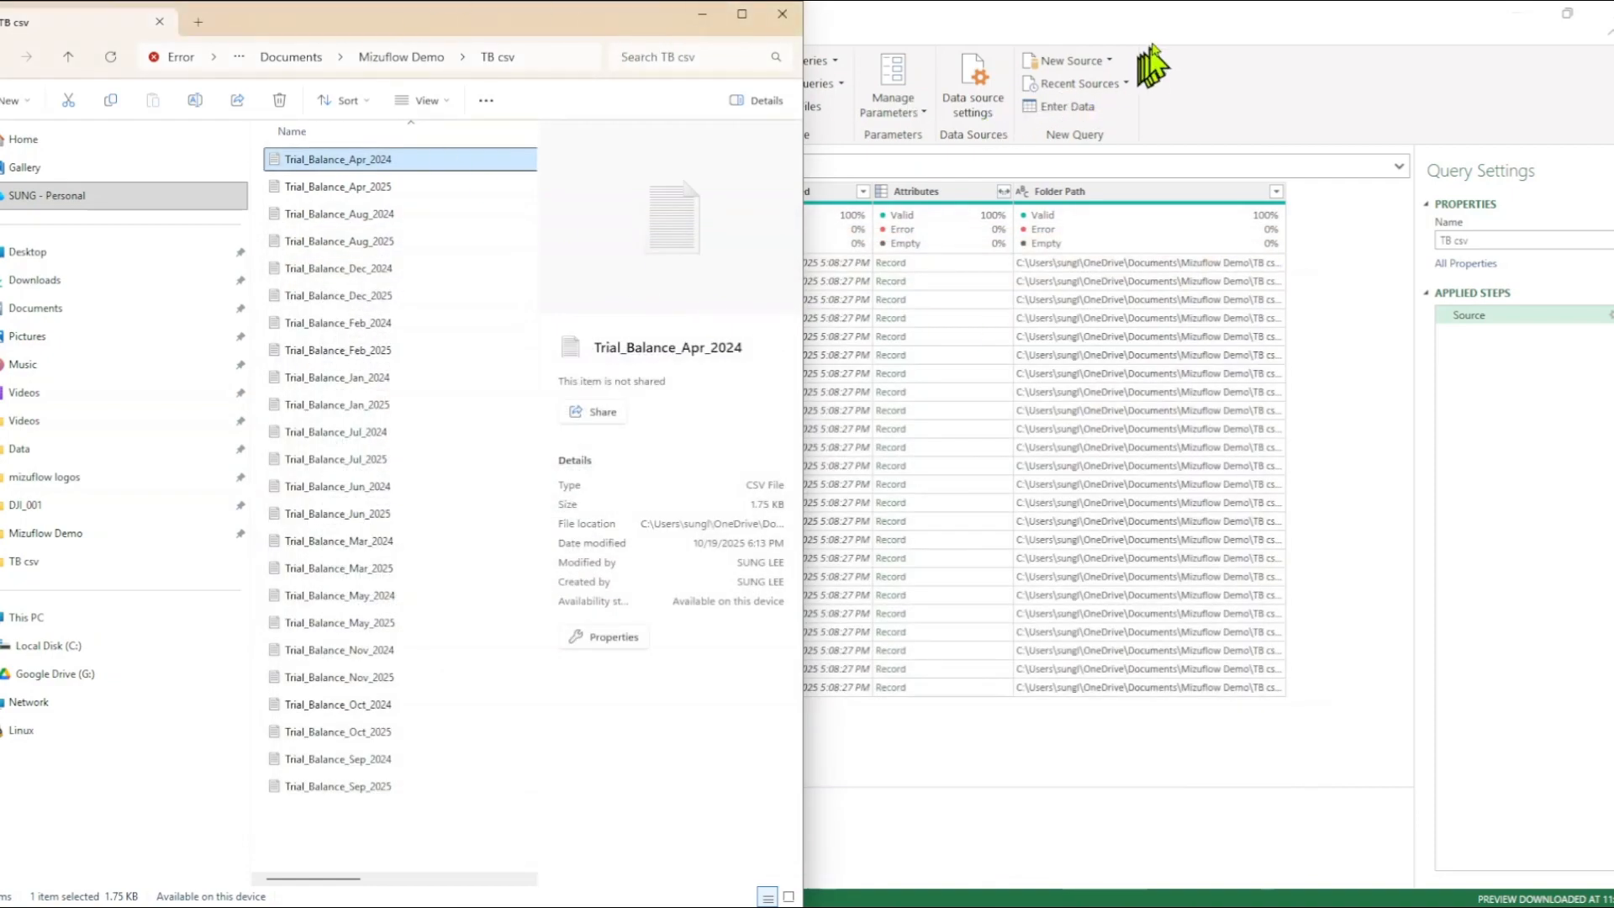
left_click(1151, 48)
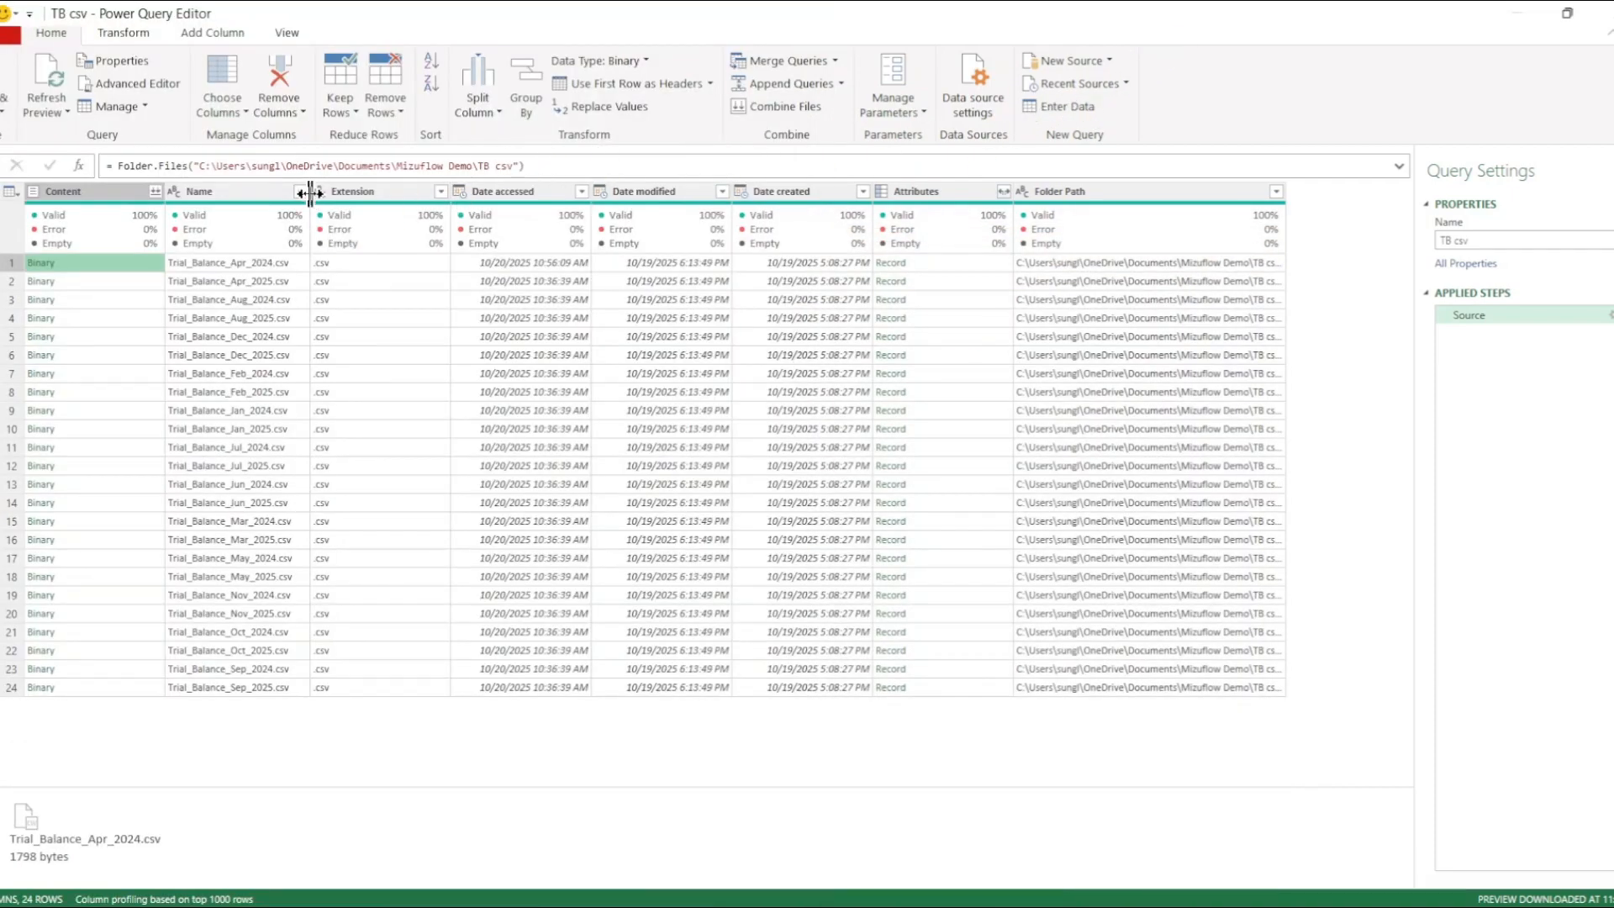
Widen the Name column and review the file names against the binary content of the first file
left_click_drag(310, 193, 468, 194)
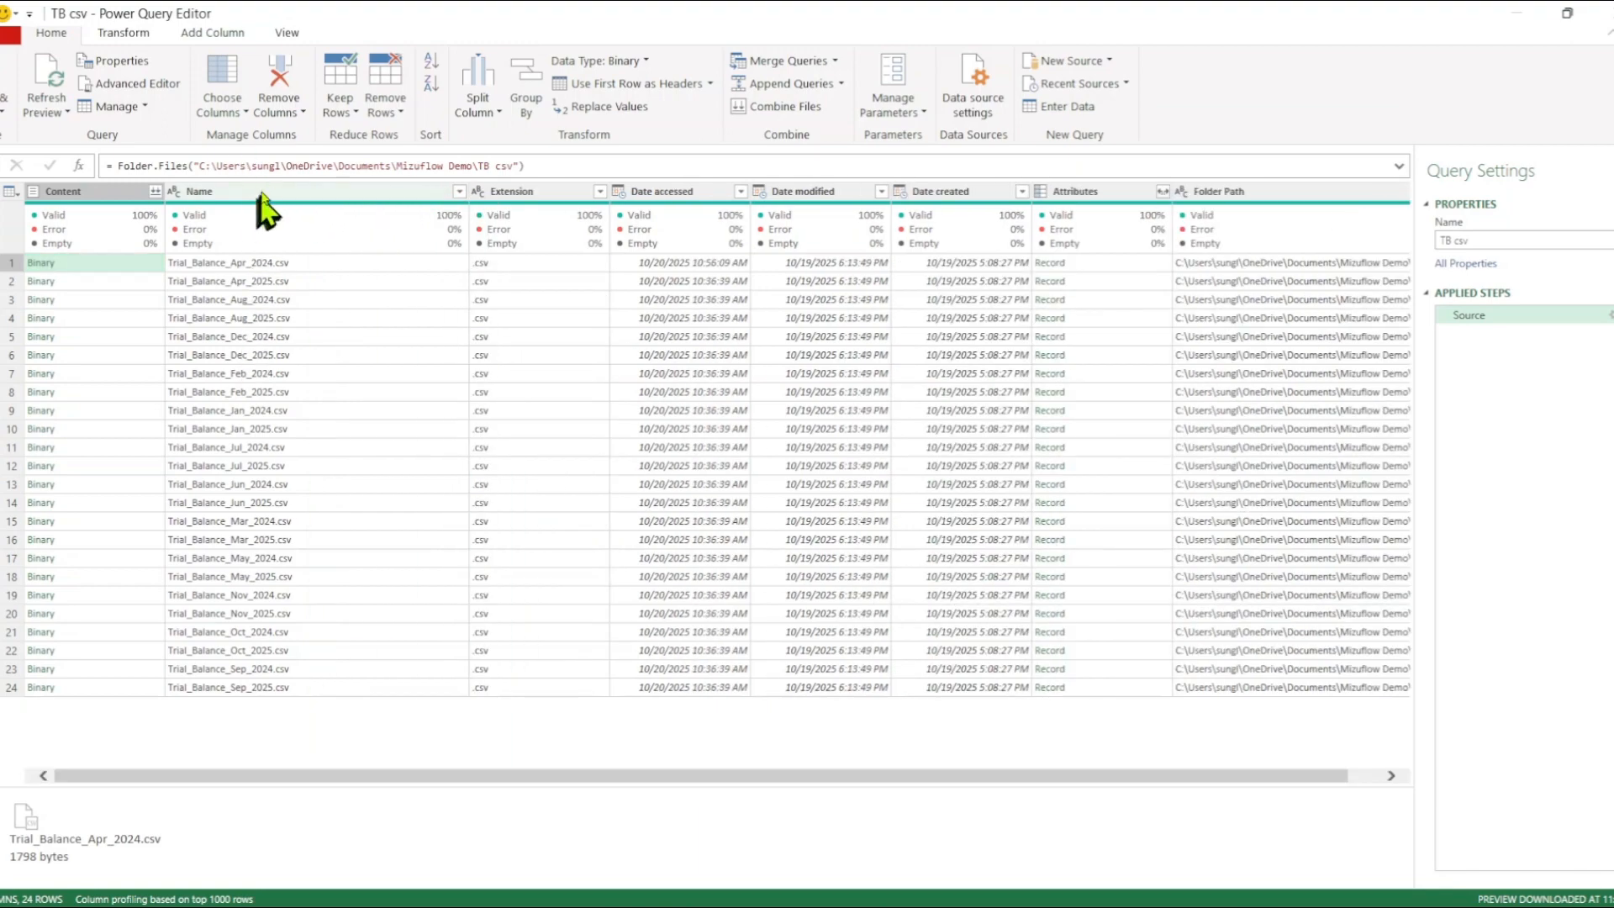
left_click(270, 189)
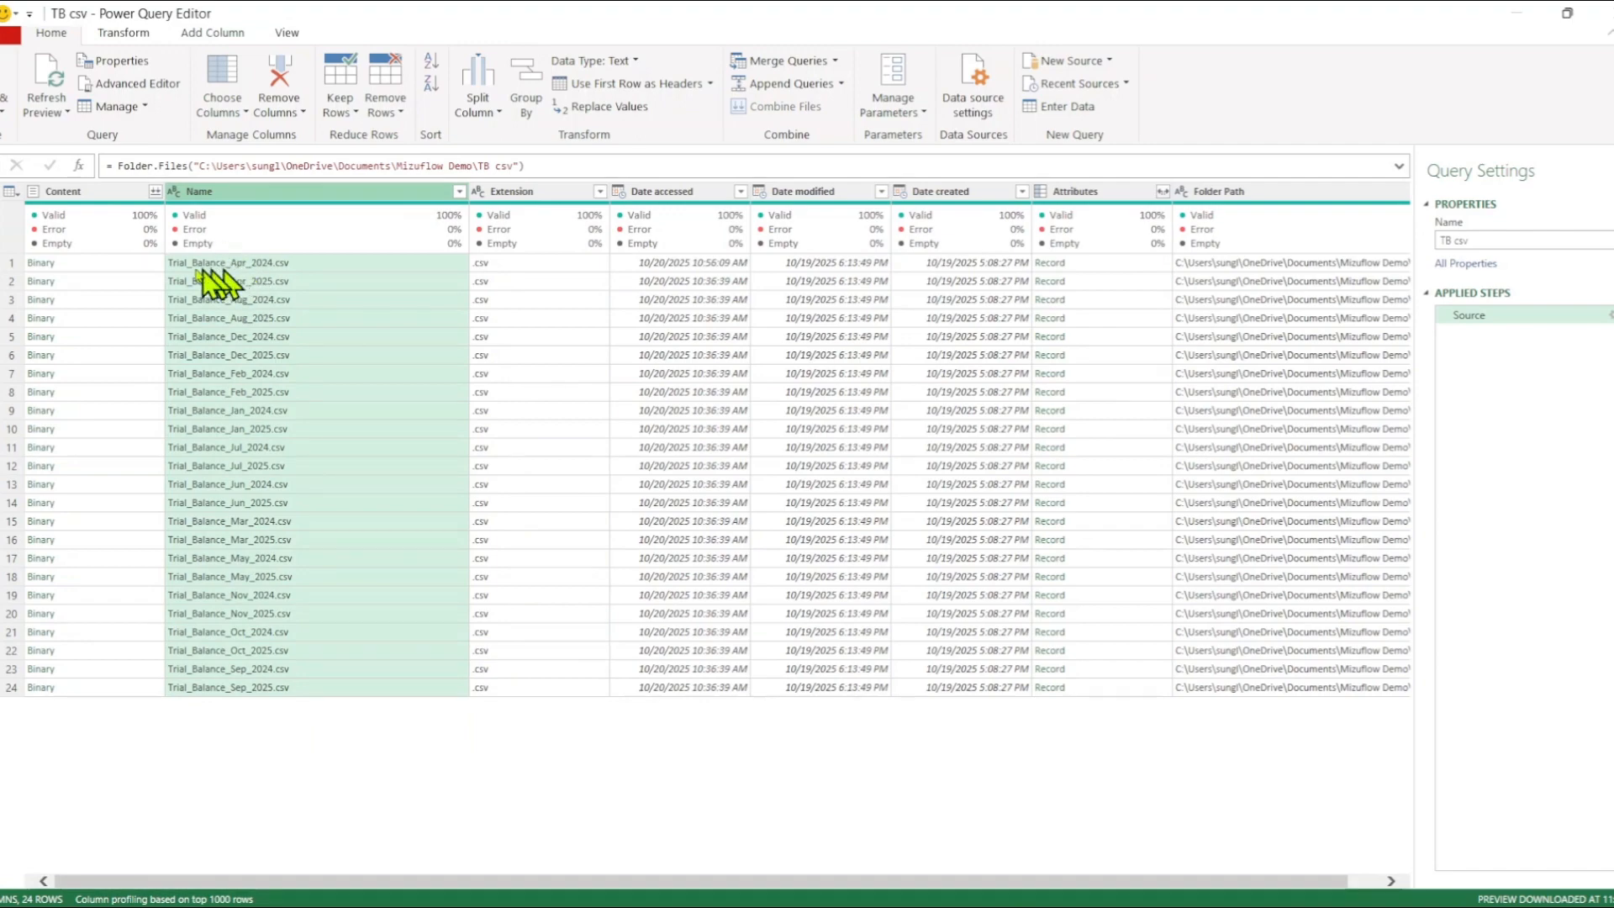
left_click(133, 262)
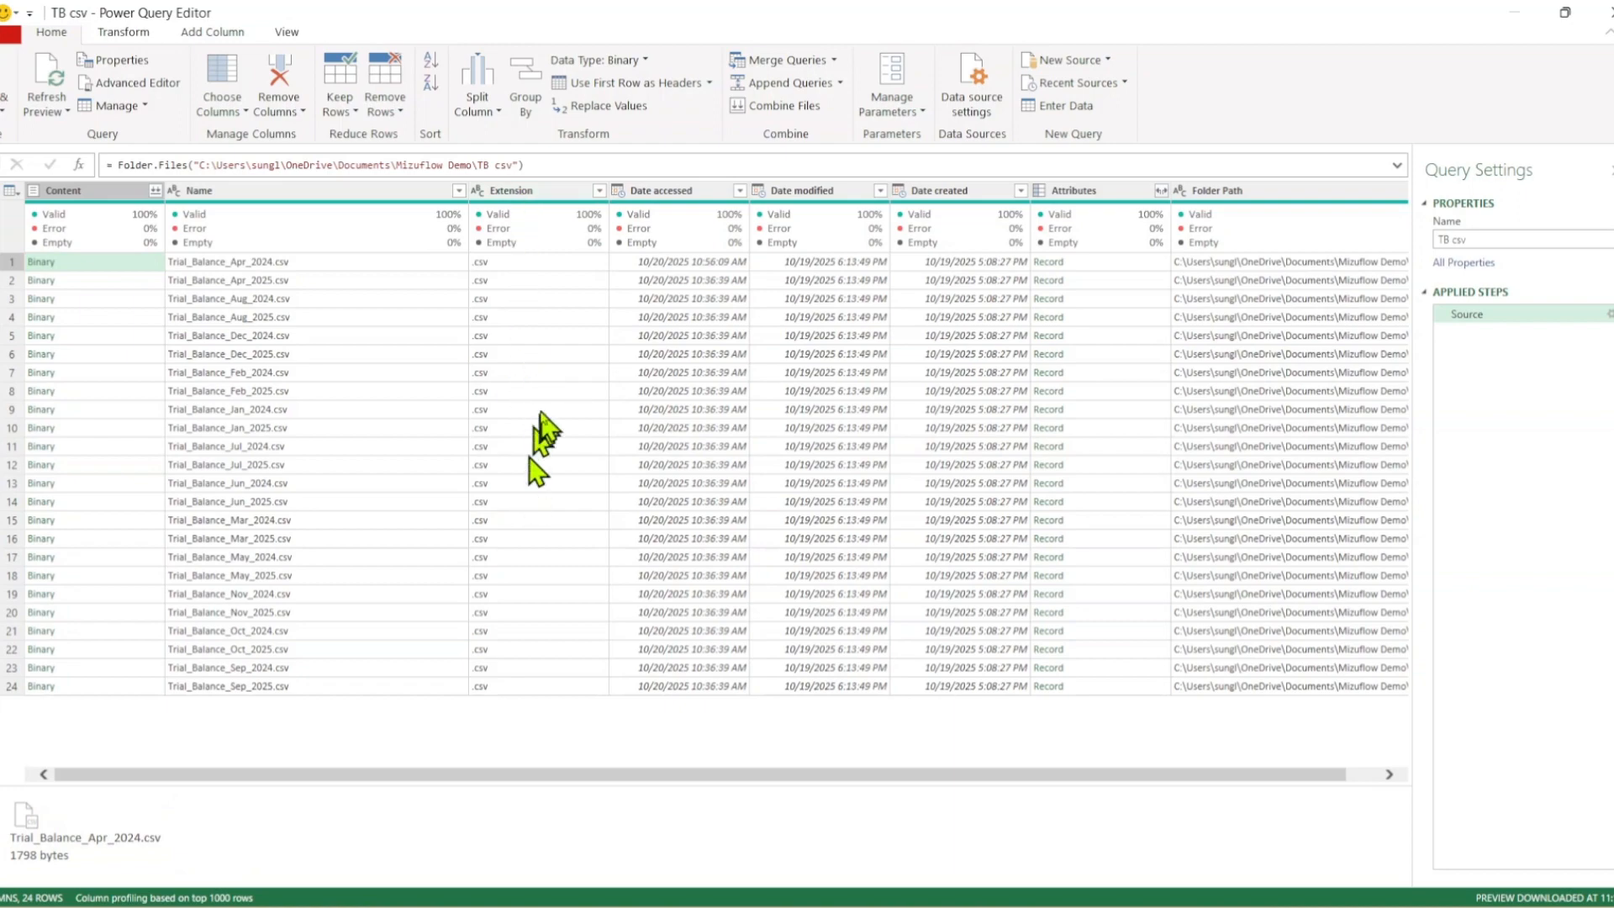
Keep only the Content and Name columns in the TB csv query by removing all other columns
left_click(114, 191)
left_click(269, 192, "ctrl")
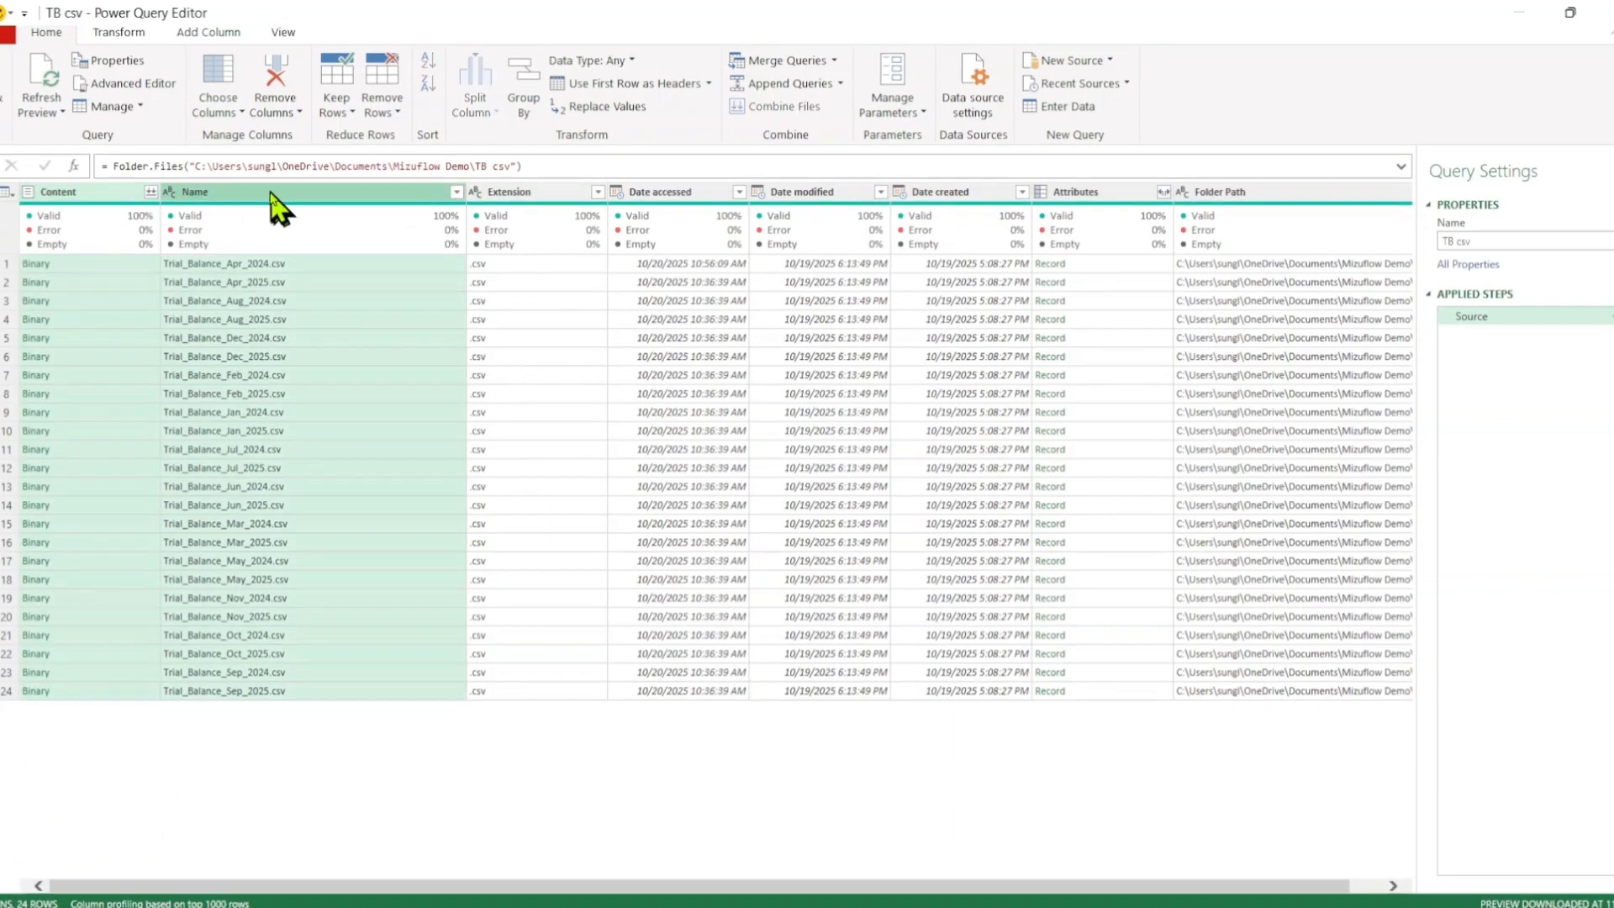
right_click(269, 195)
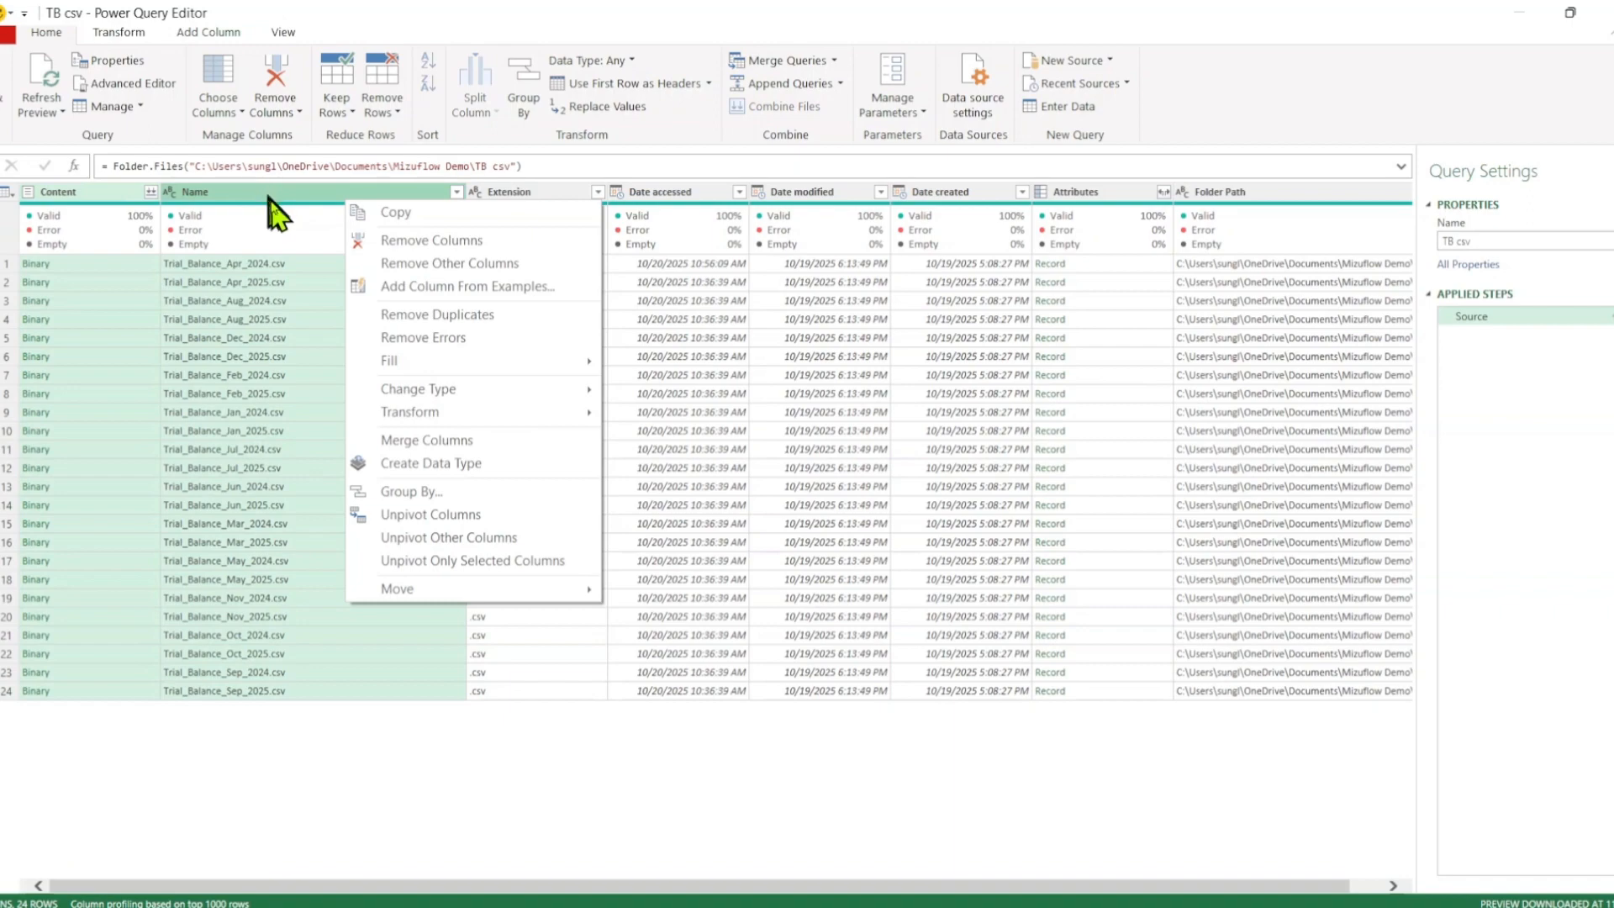
left_click(452, 268)
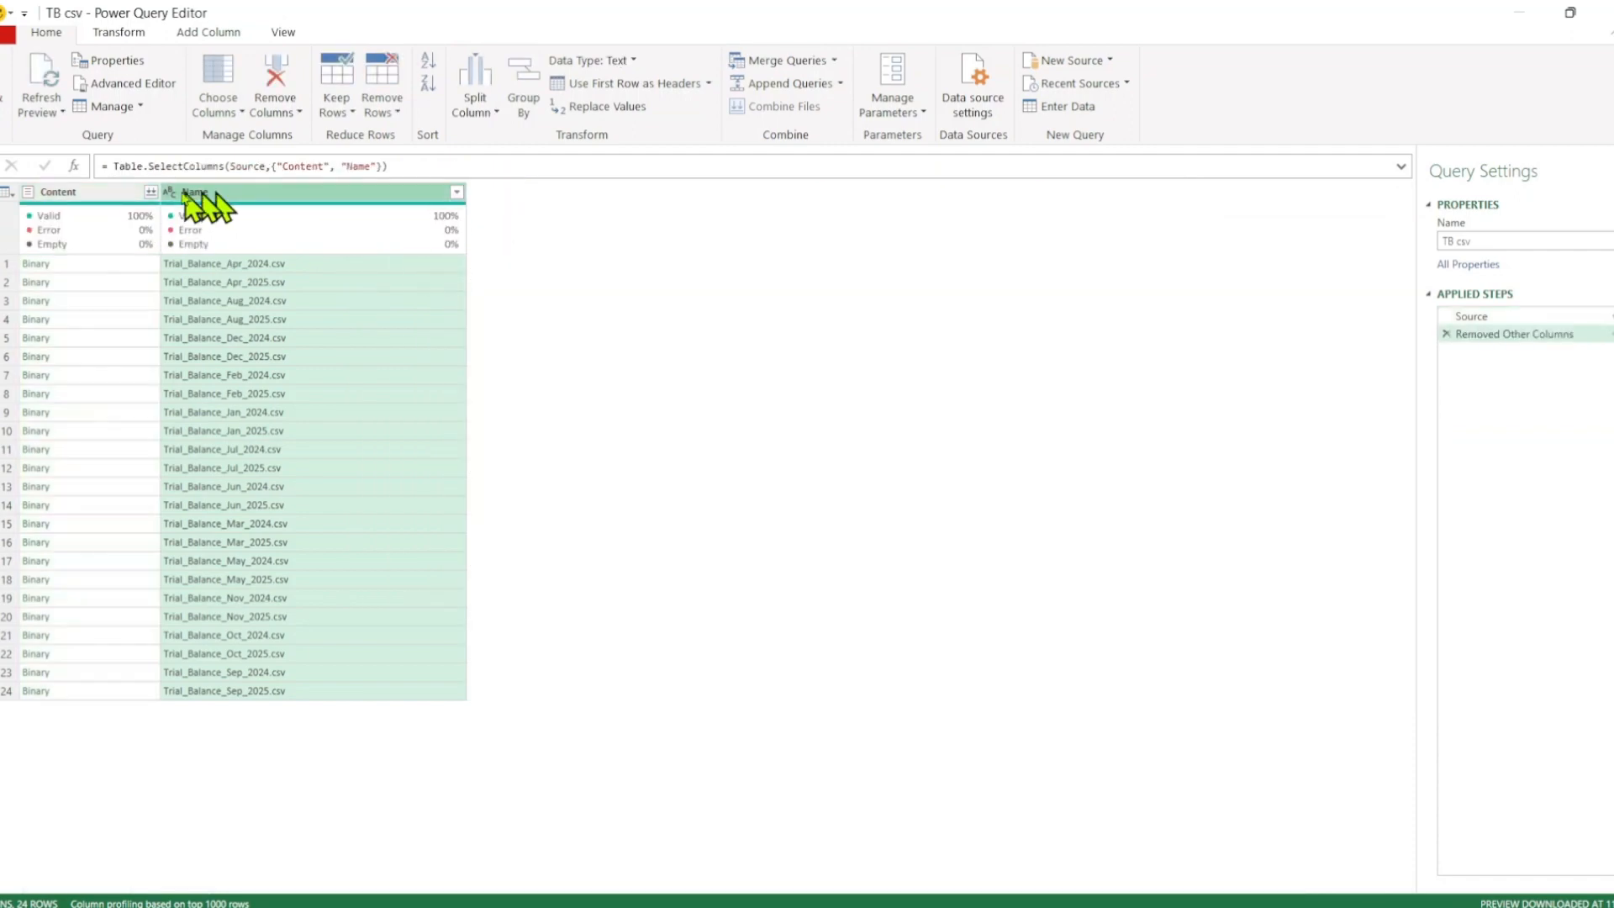
Remove the Trial_Balance_ prefix from the Name column values by replacing it with an empty value
left_click(105, 193)
left_click(197, 195)
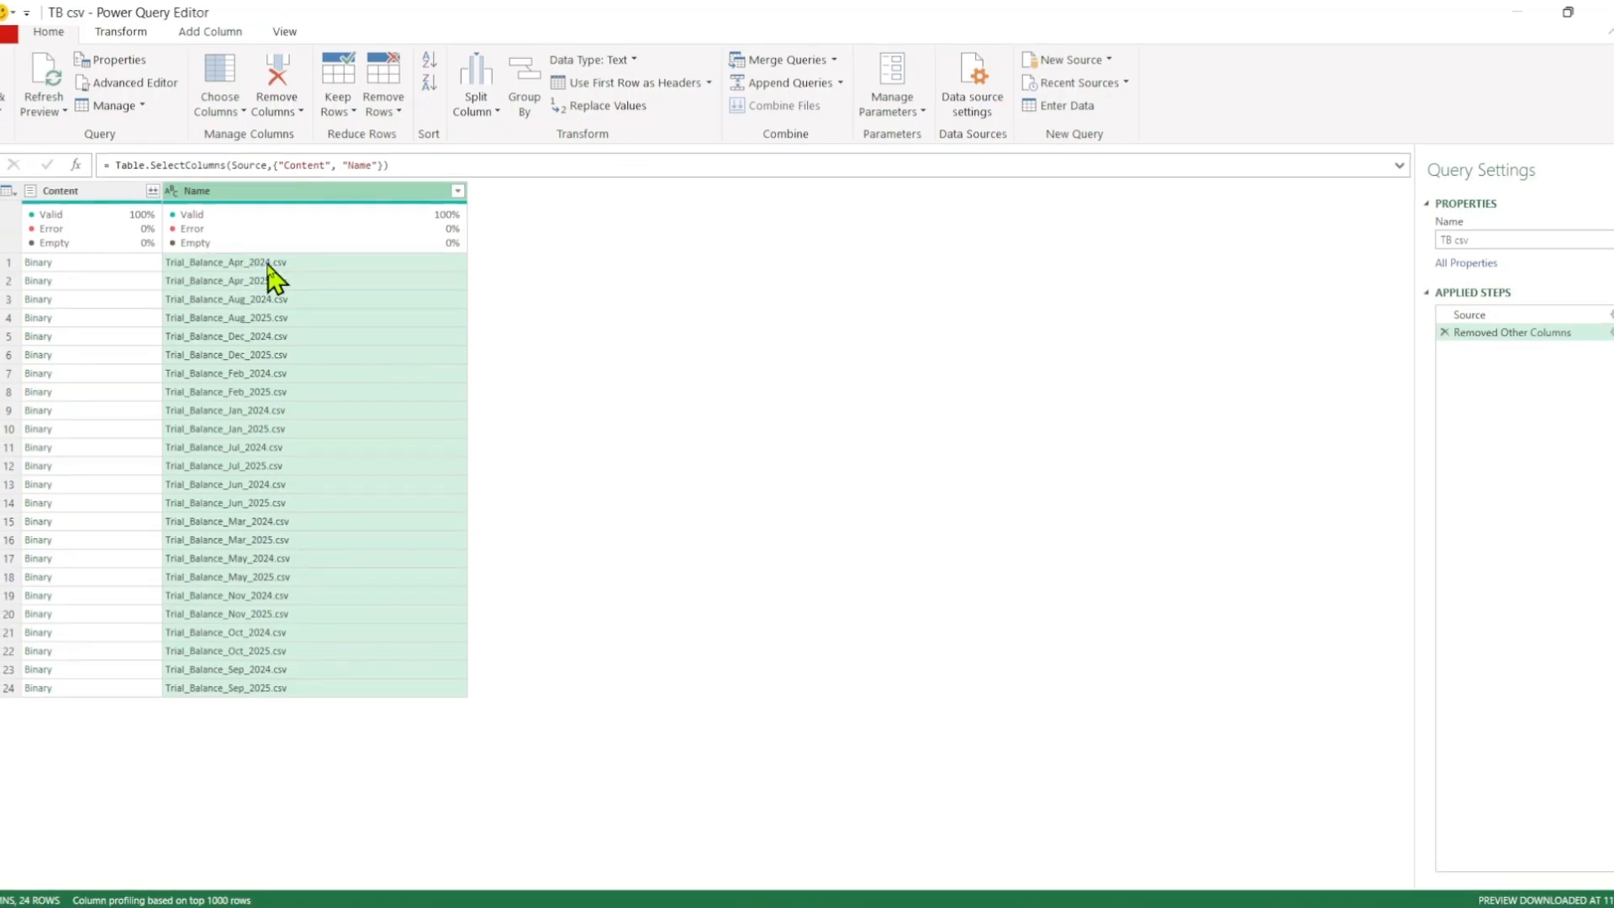
right_click(246, 195)
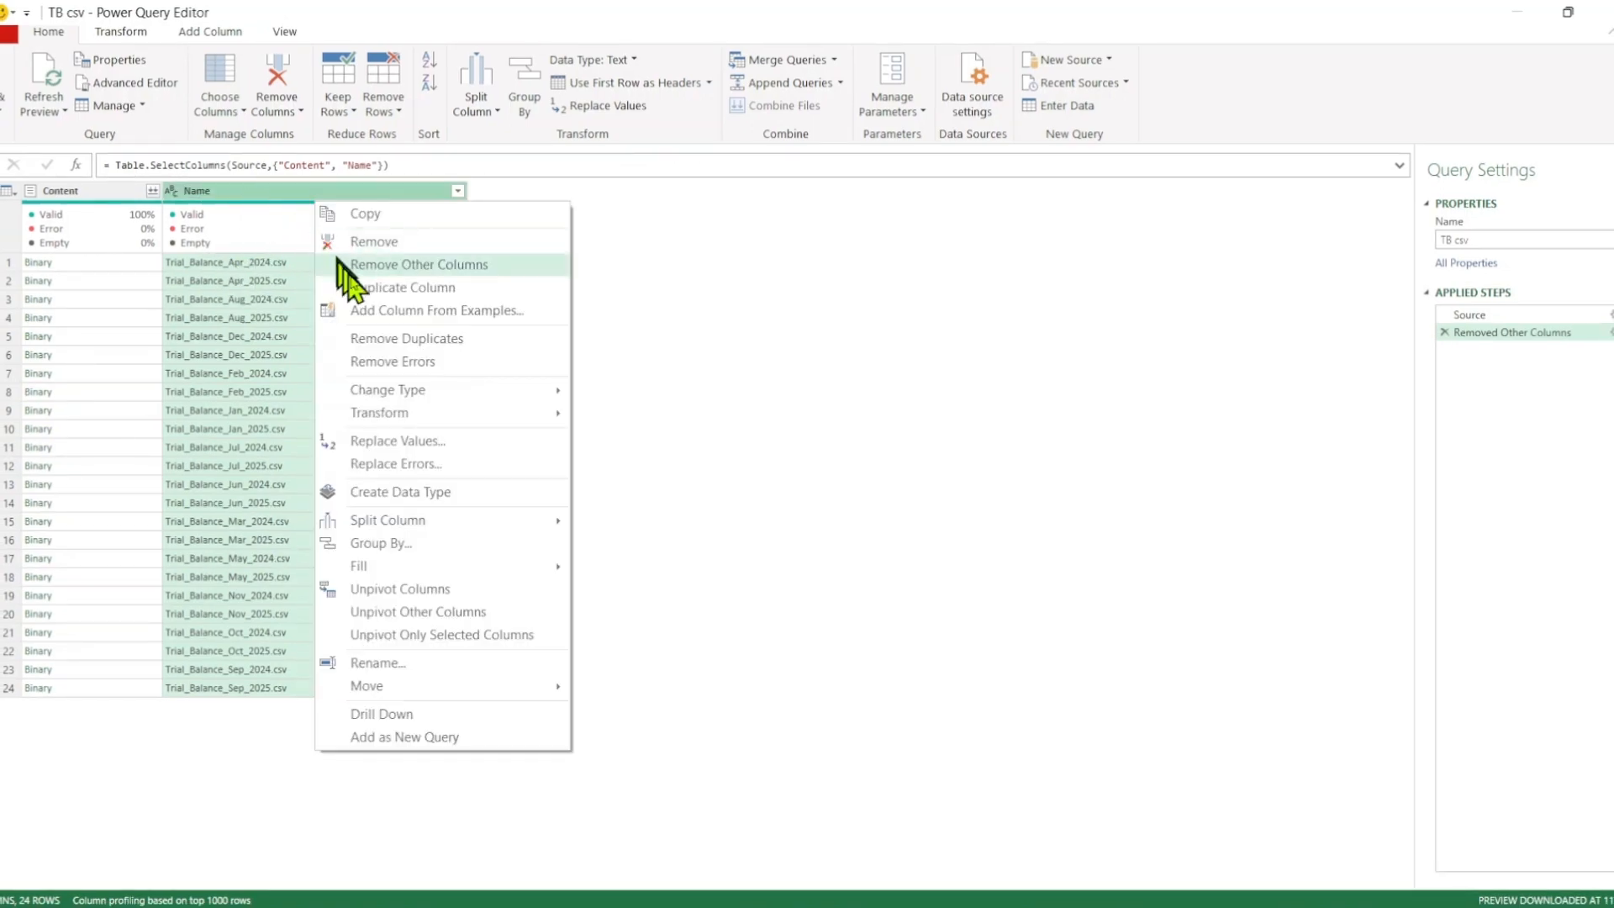
left_click(420, 443)
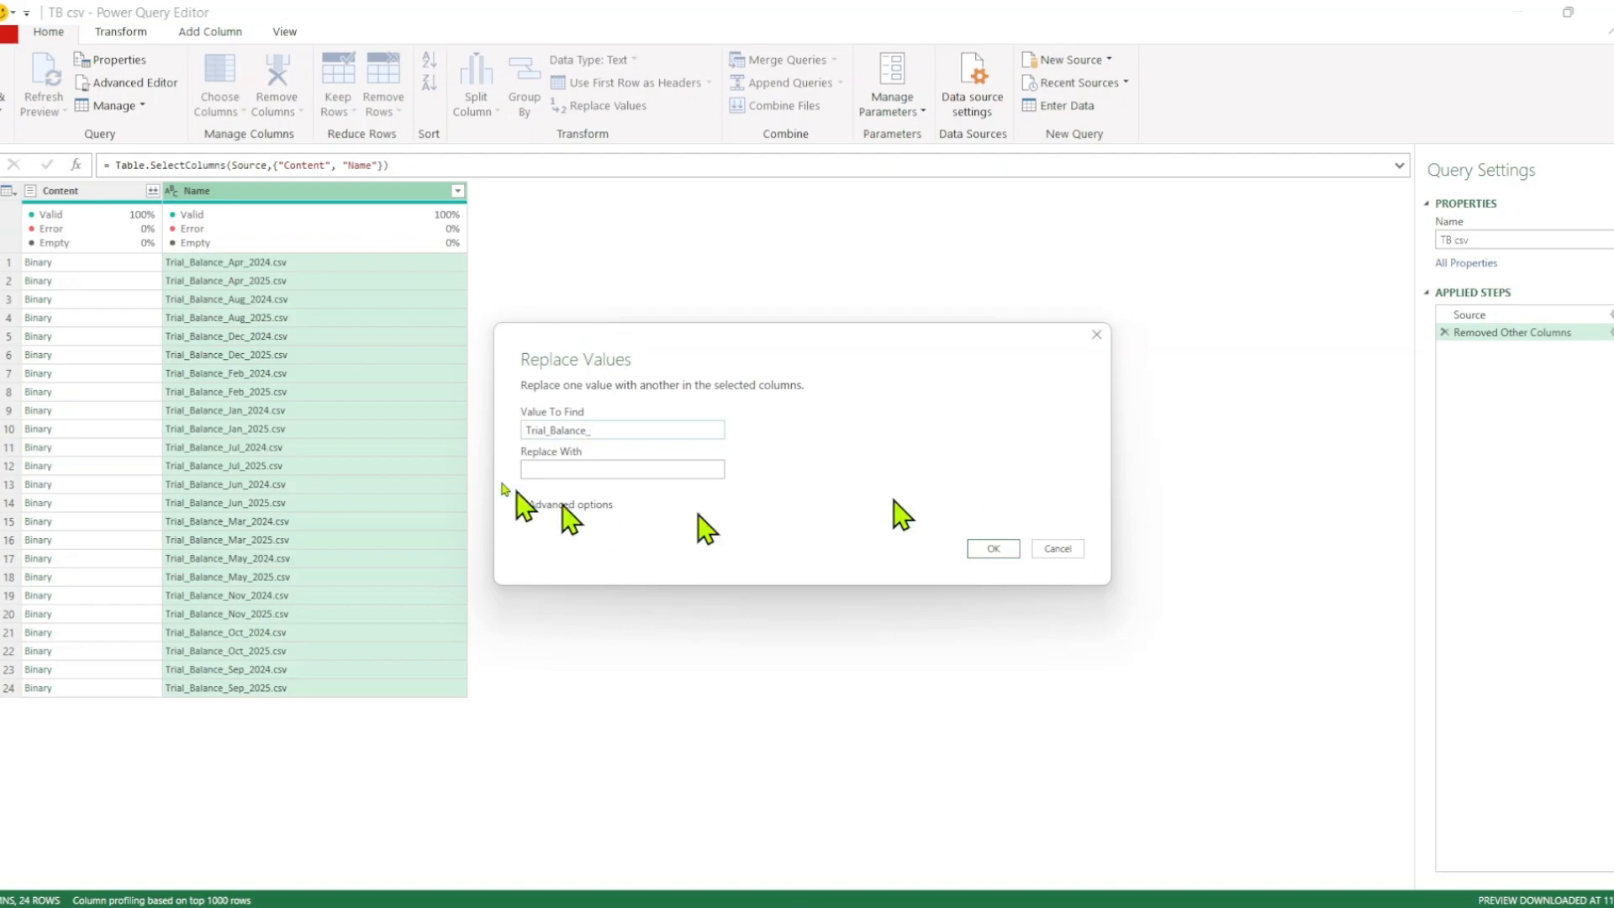
left_click(996, 548)
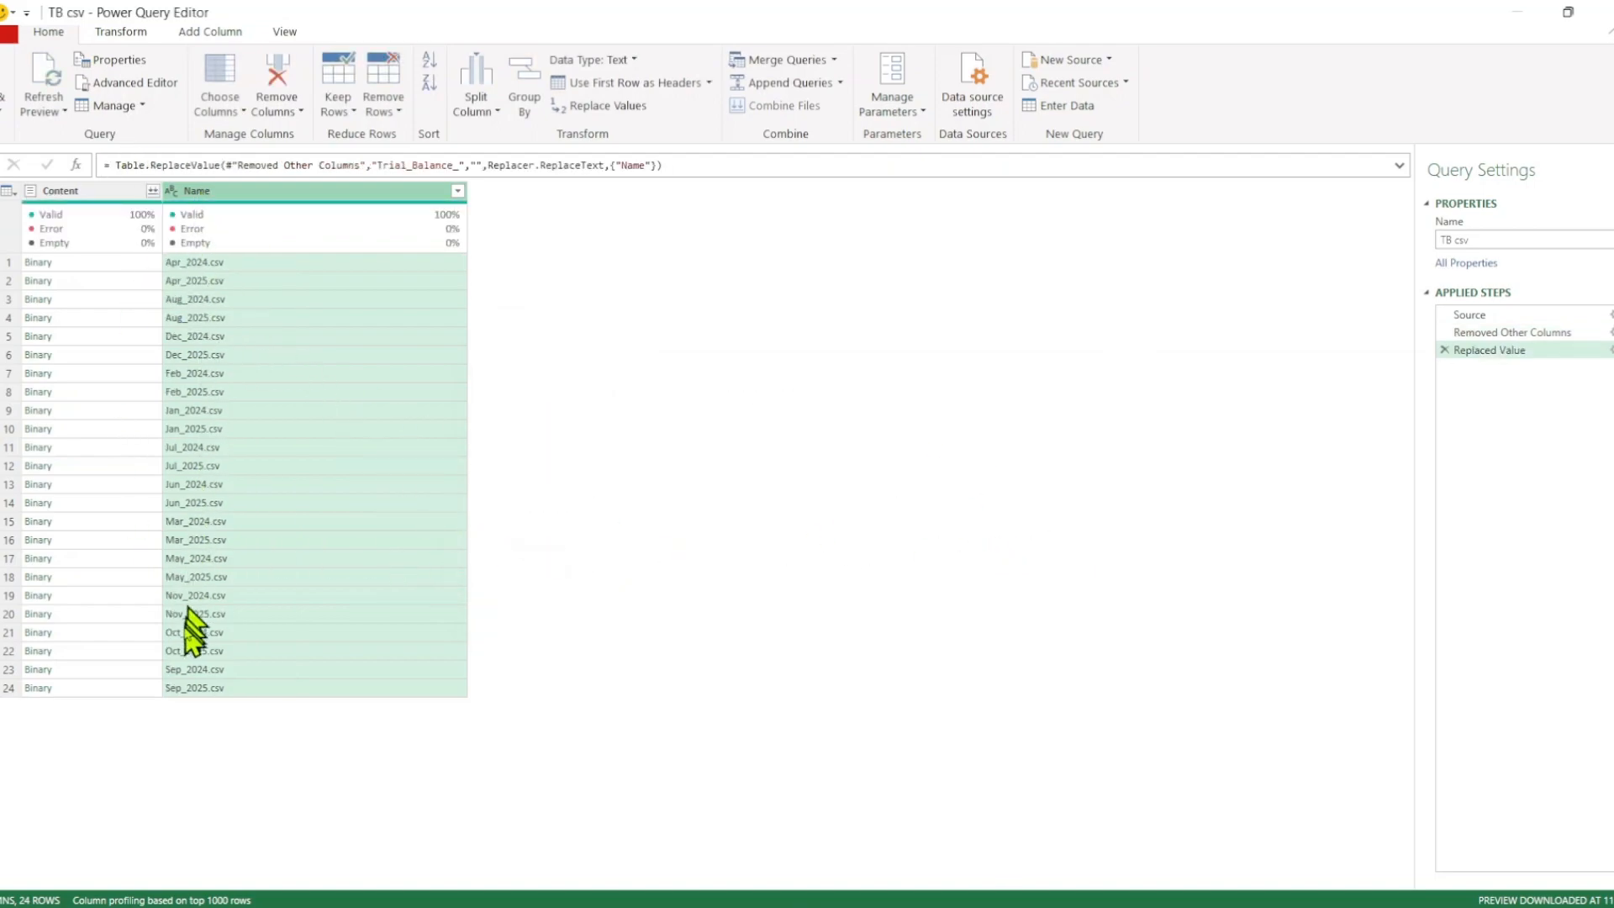
Remove the .csv extension from the Name column values by replacing it with an empty value
right_click(239, 197)
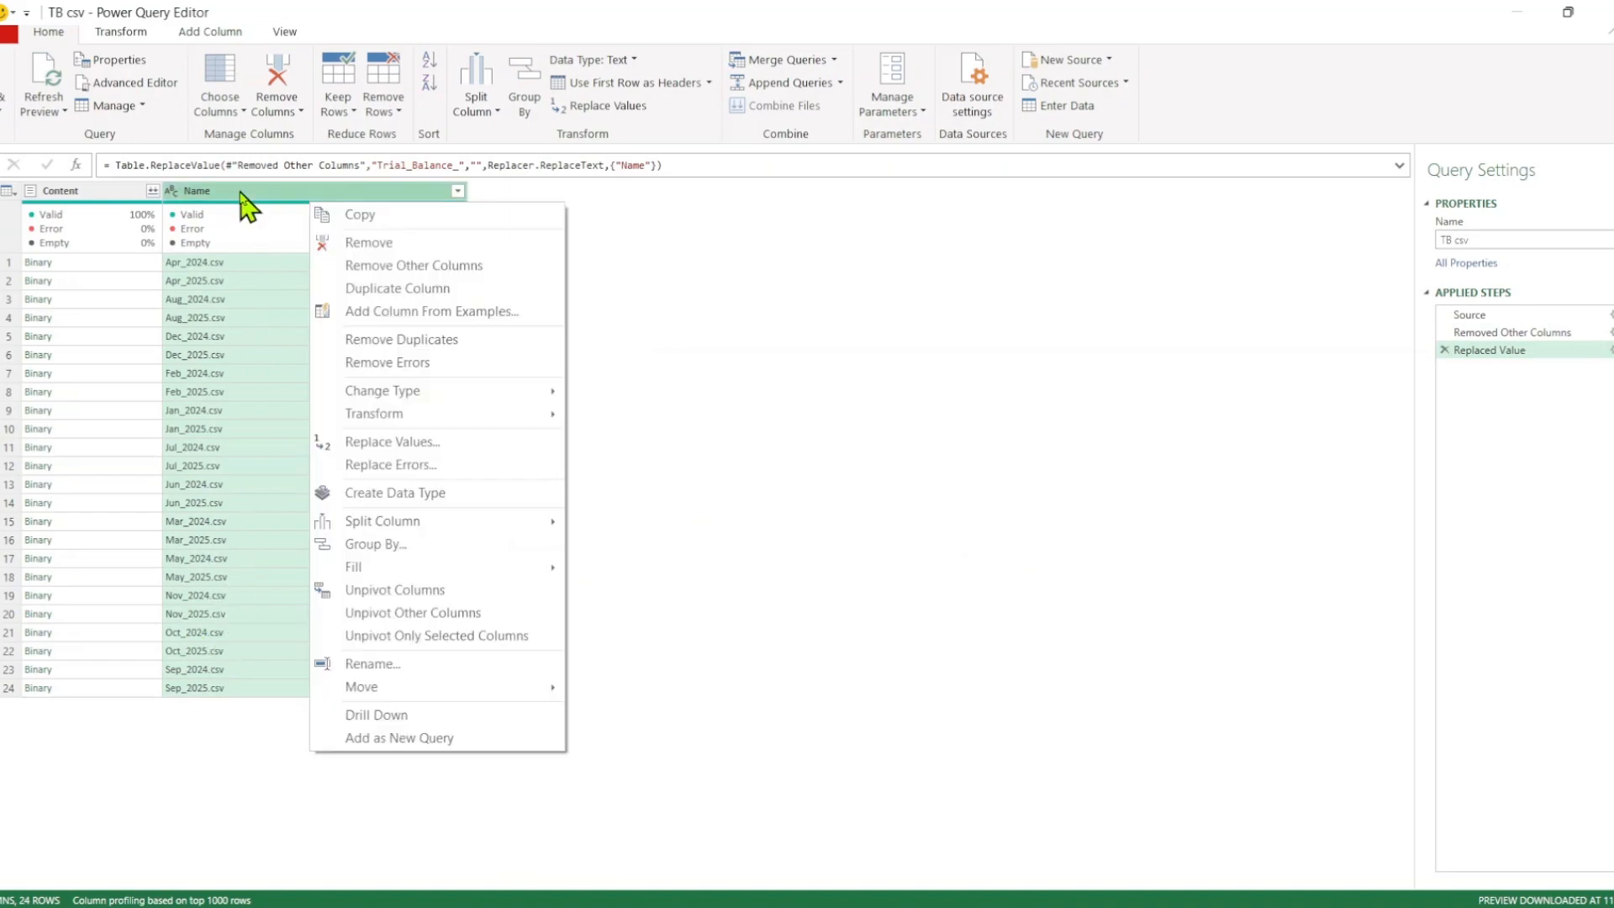
left_click(386, 446)
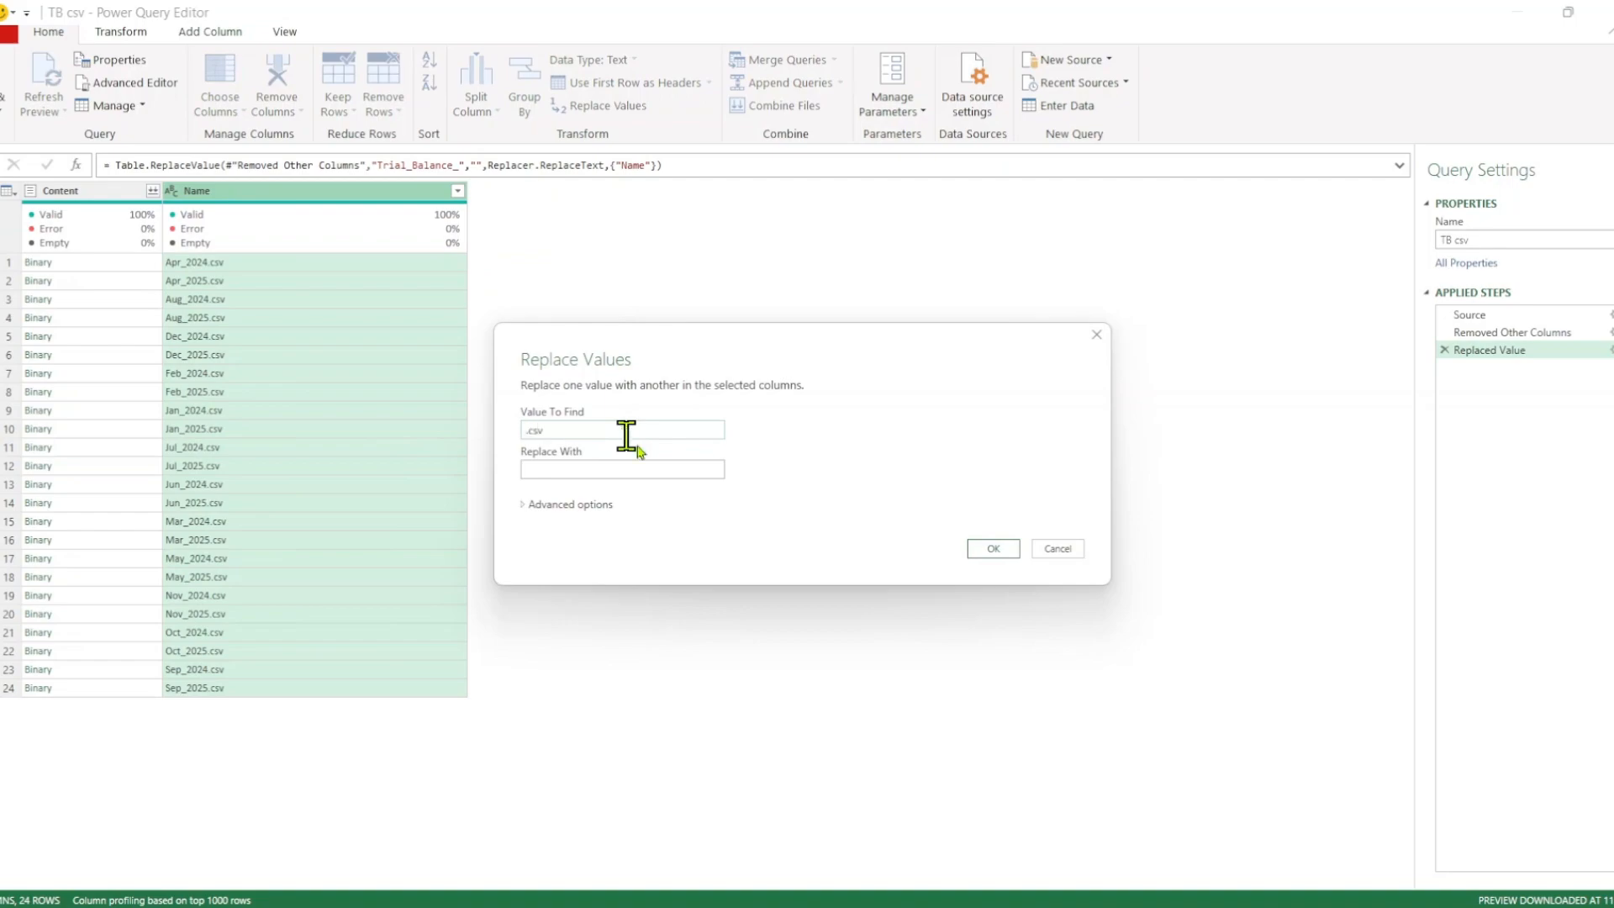
left_click(992, 548)
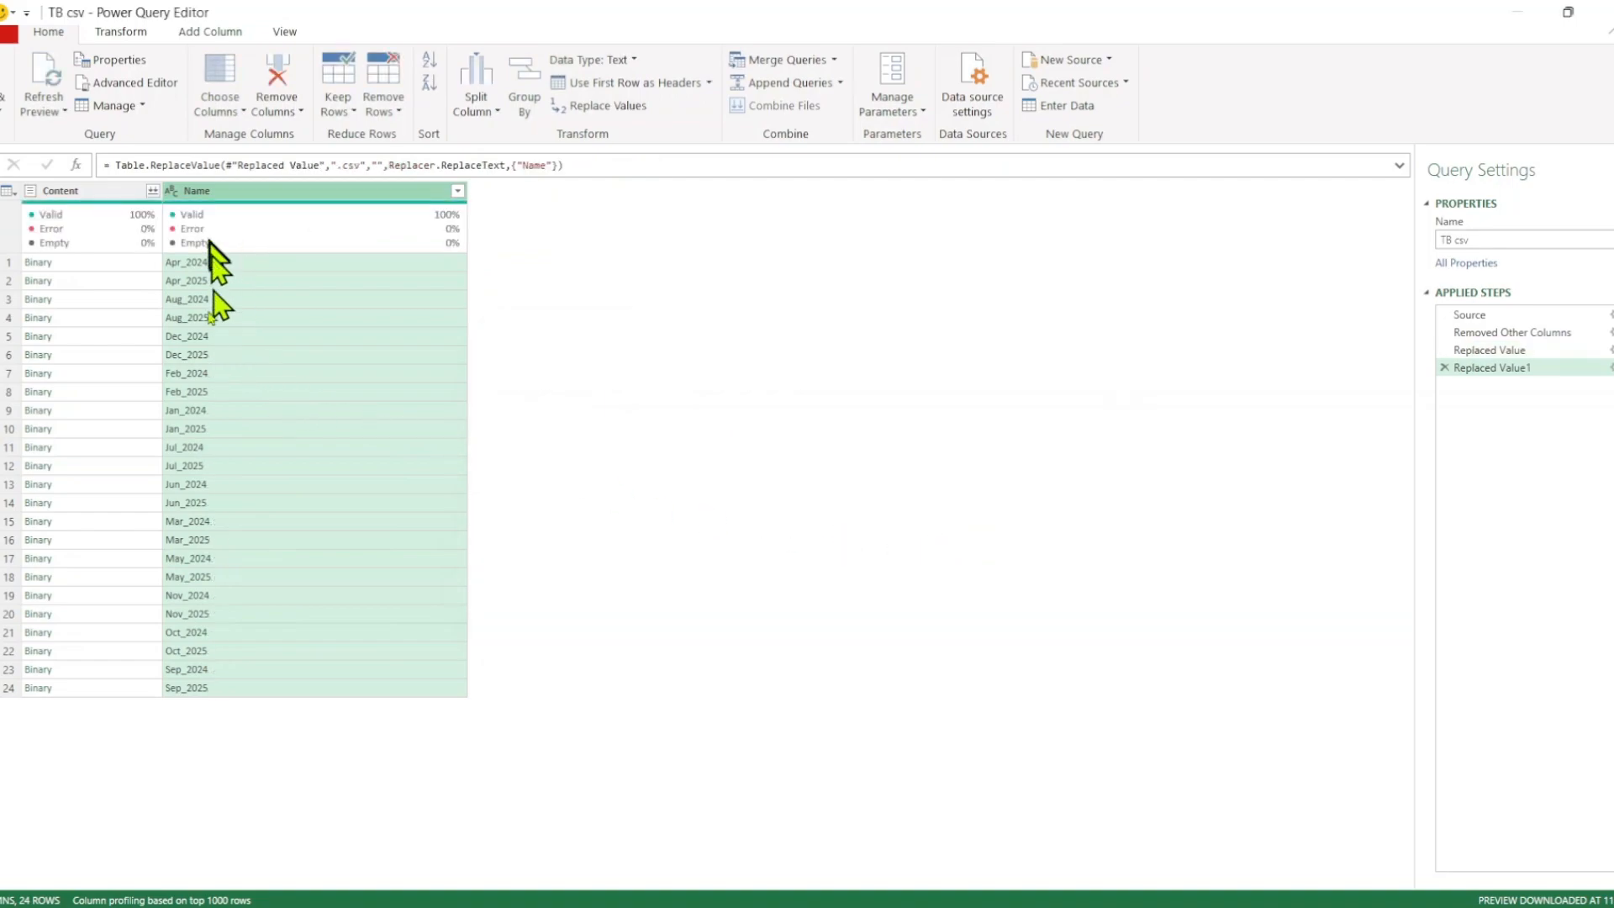
Try to convert the Name column to the Date type, inspect the first row, and delete that type change
right_click(352, 195)
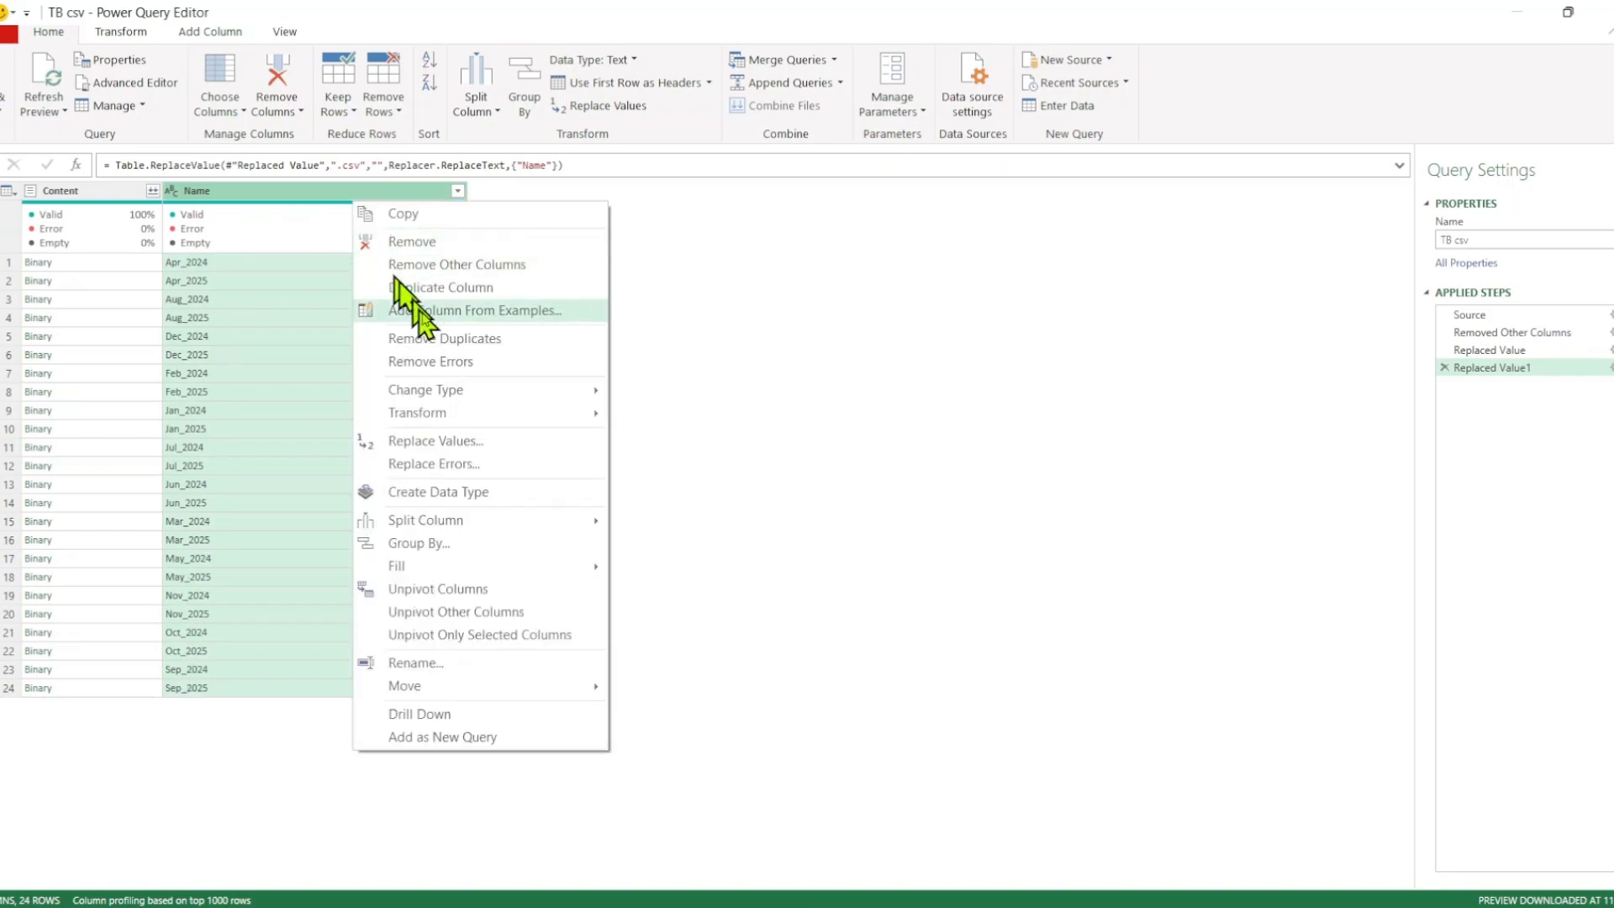
left_click(761, 439)
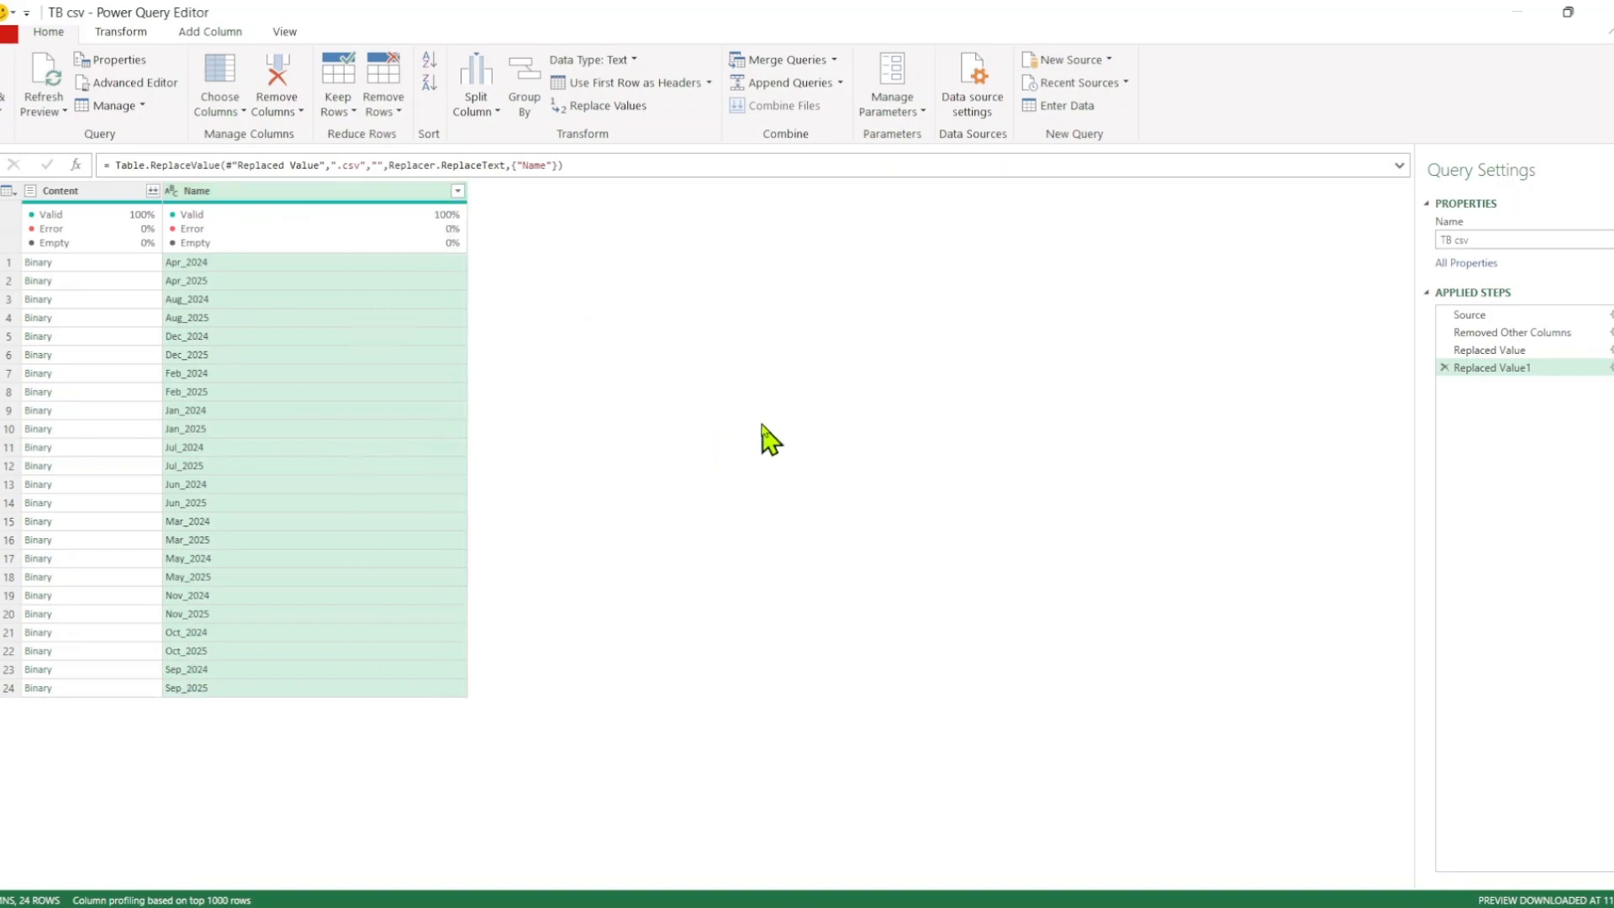
left_click(171, 193)
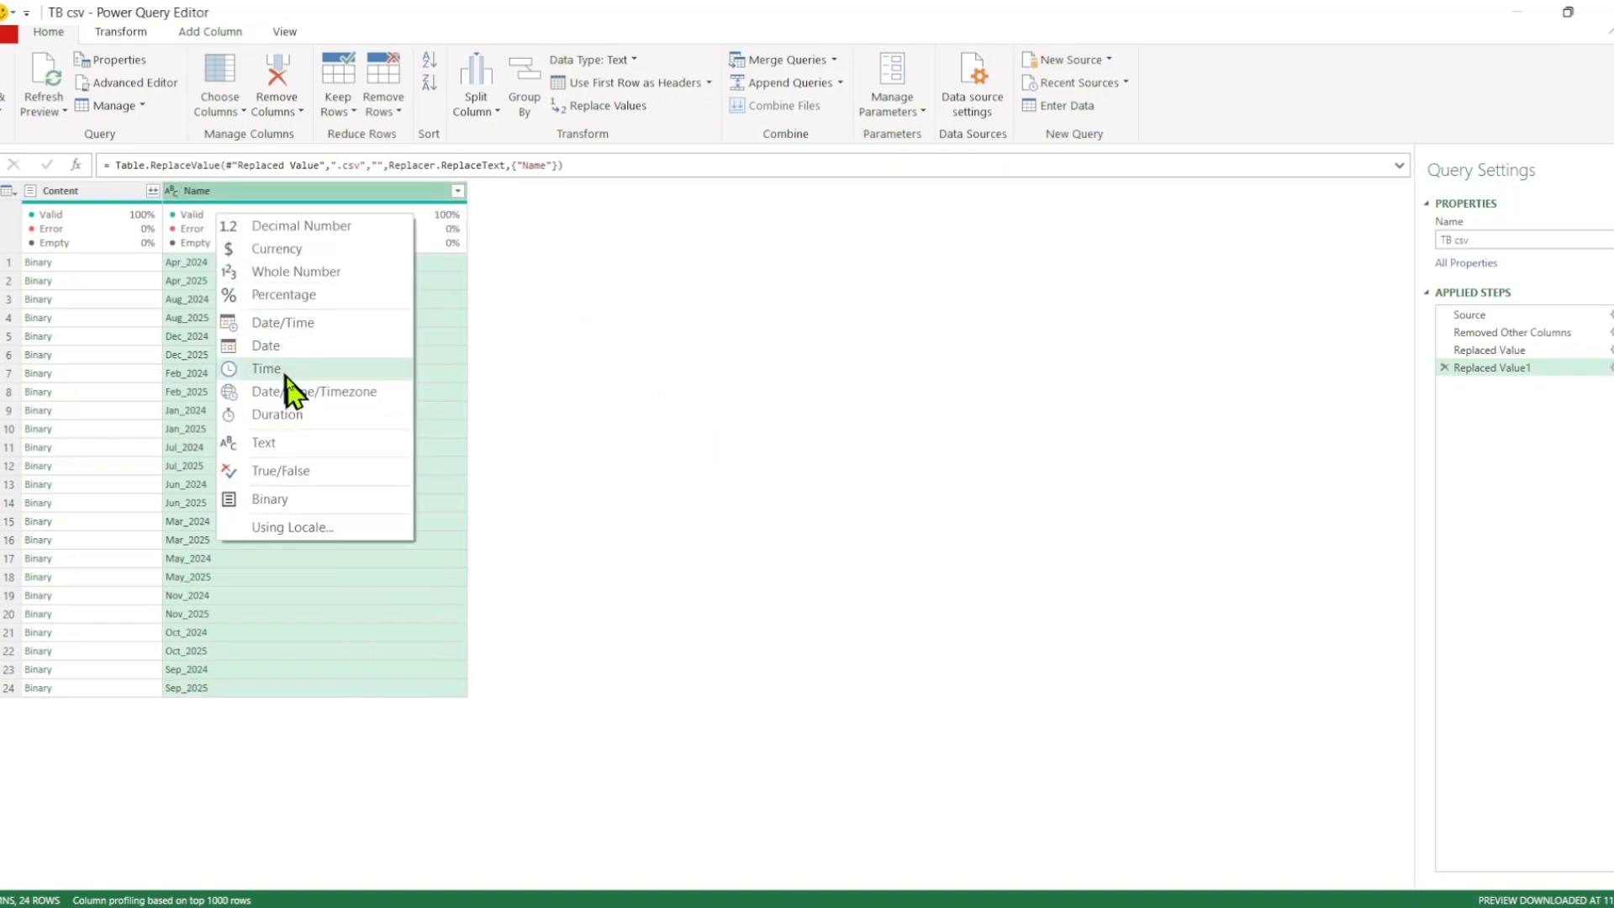
left_click(288, 346)
left_click(348, 264)
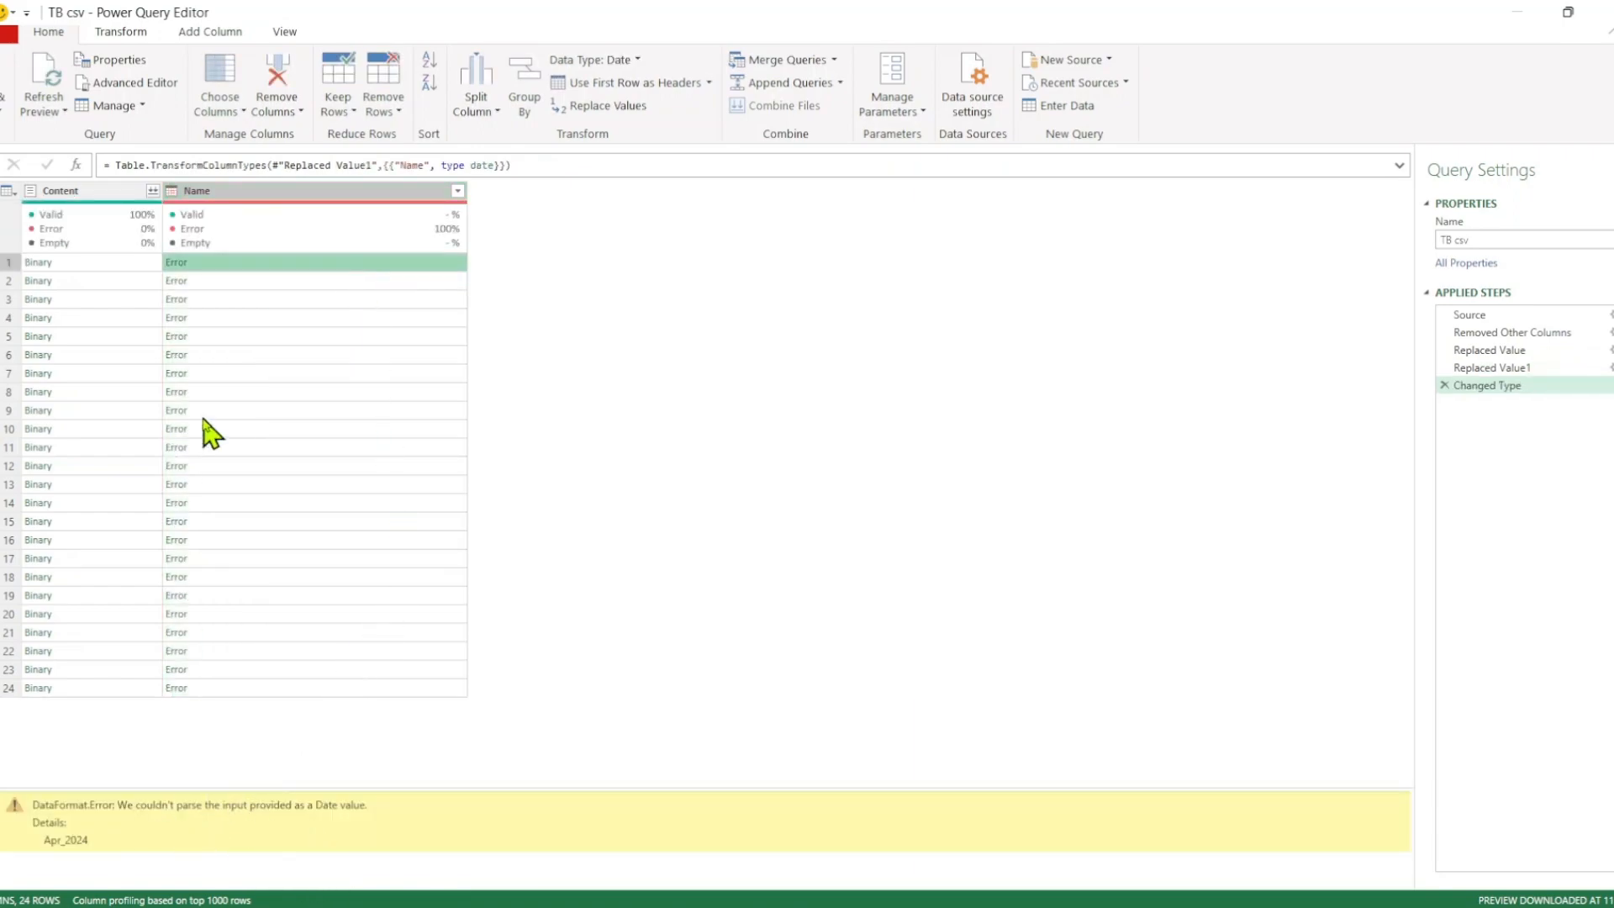
left_click(1445, 386)
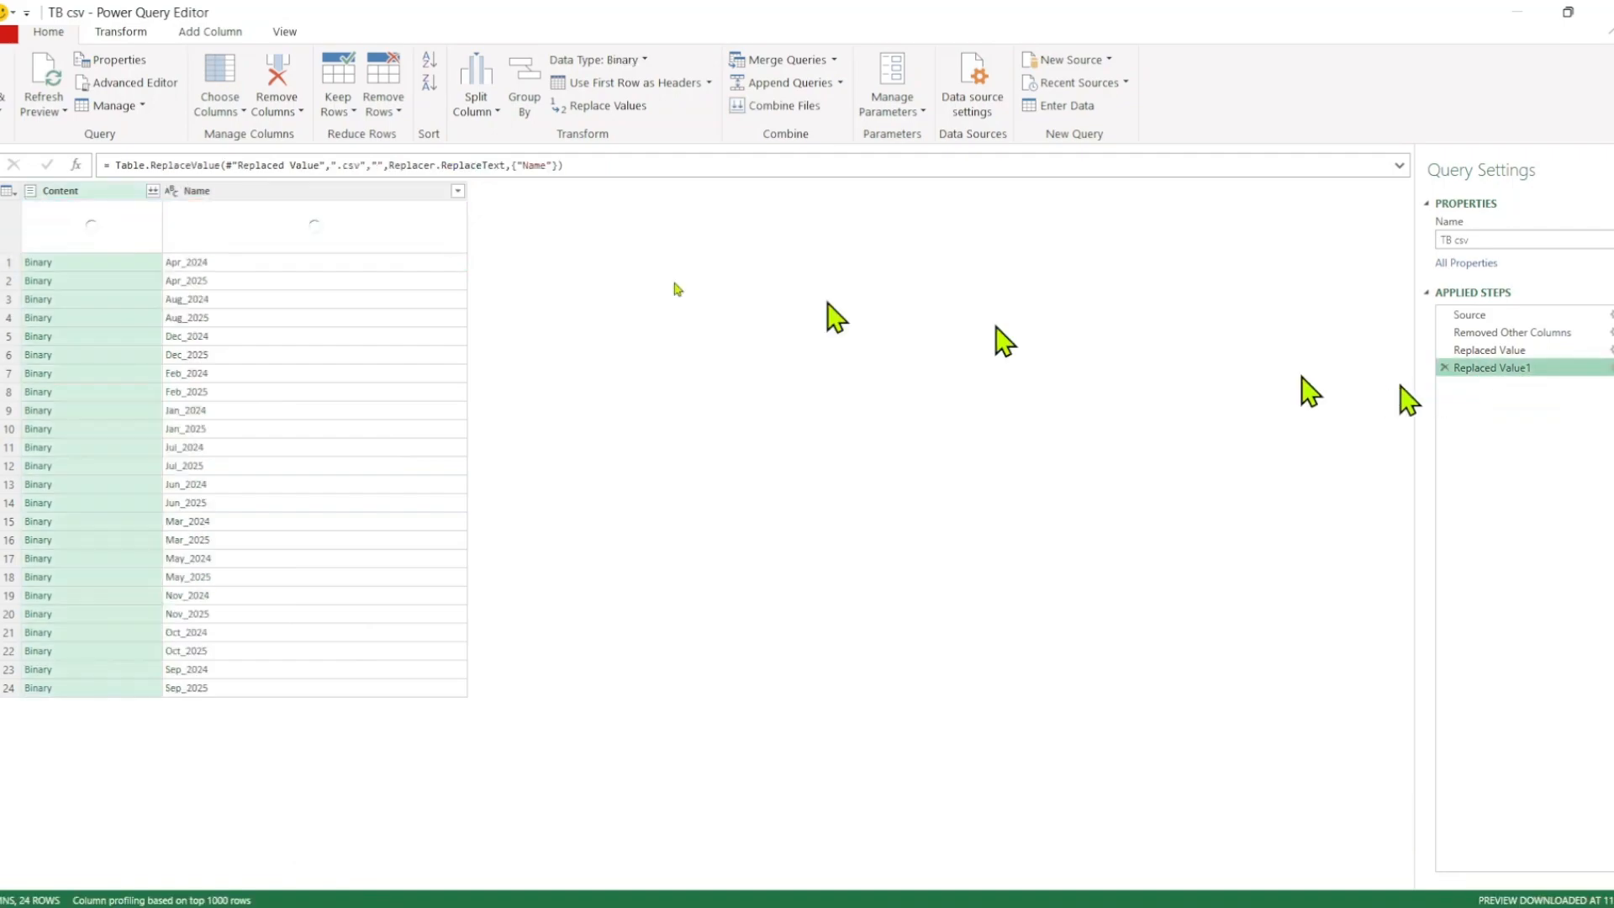
Replace the underscore with a slash in the Name column values and rename the column to Monthend_Date
right_click(248, 192)
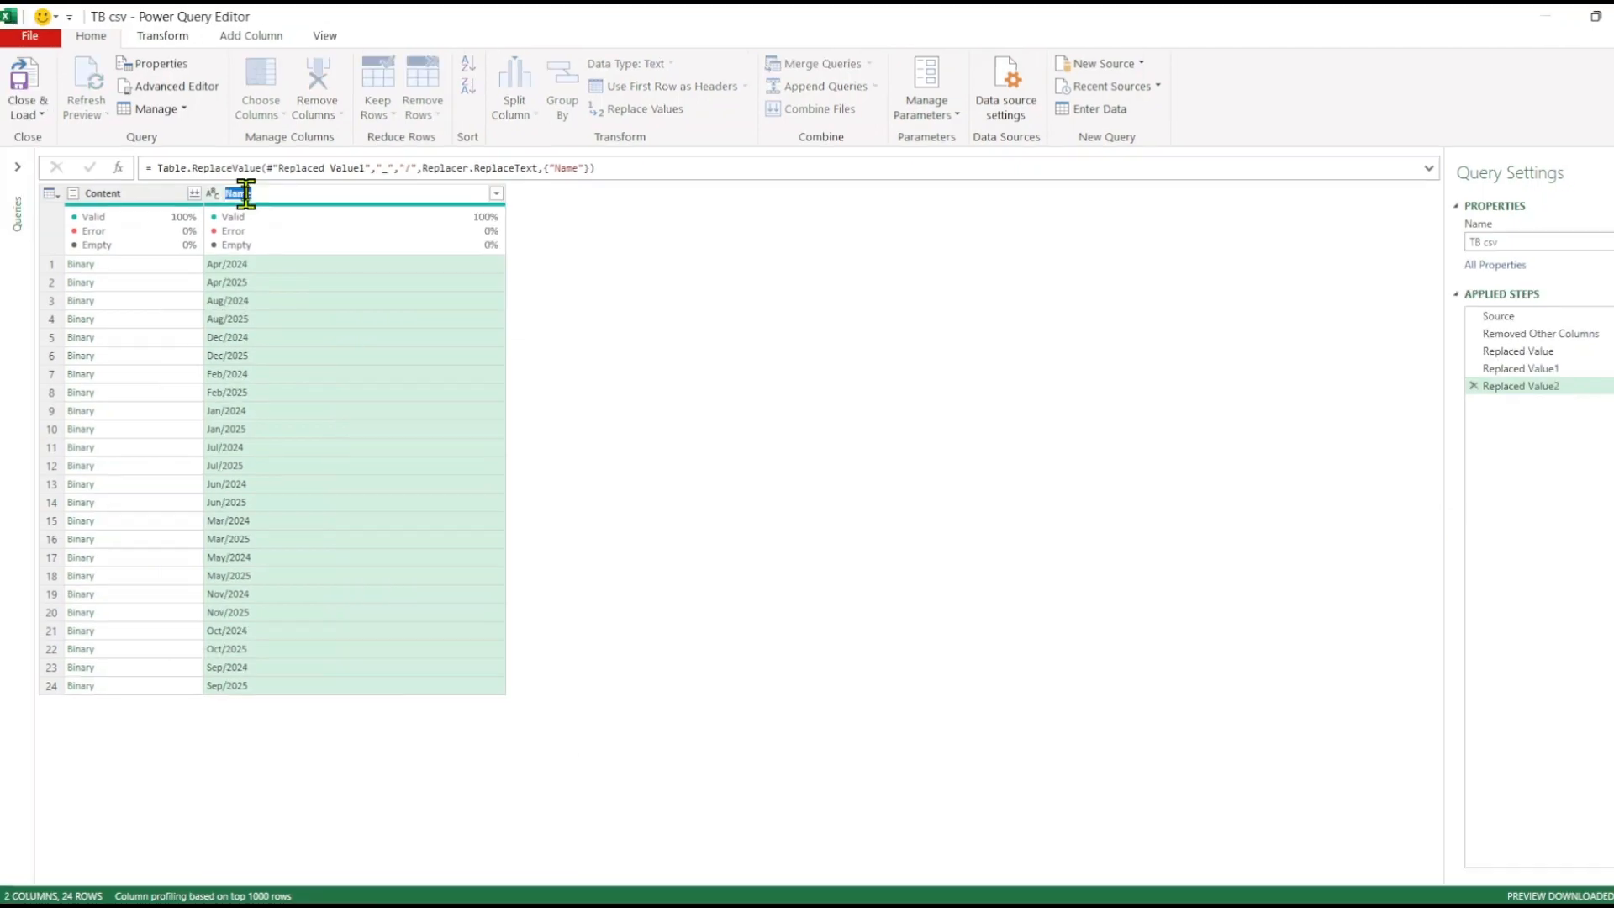
double_click(252, 191)
key("Return")
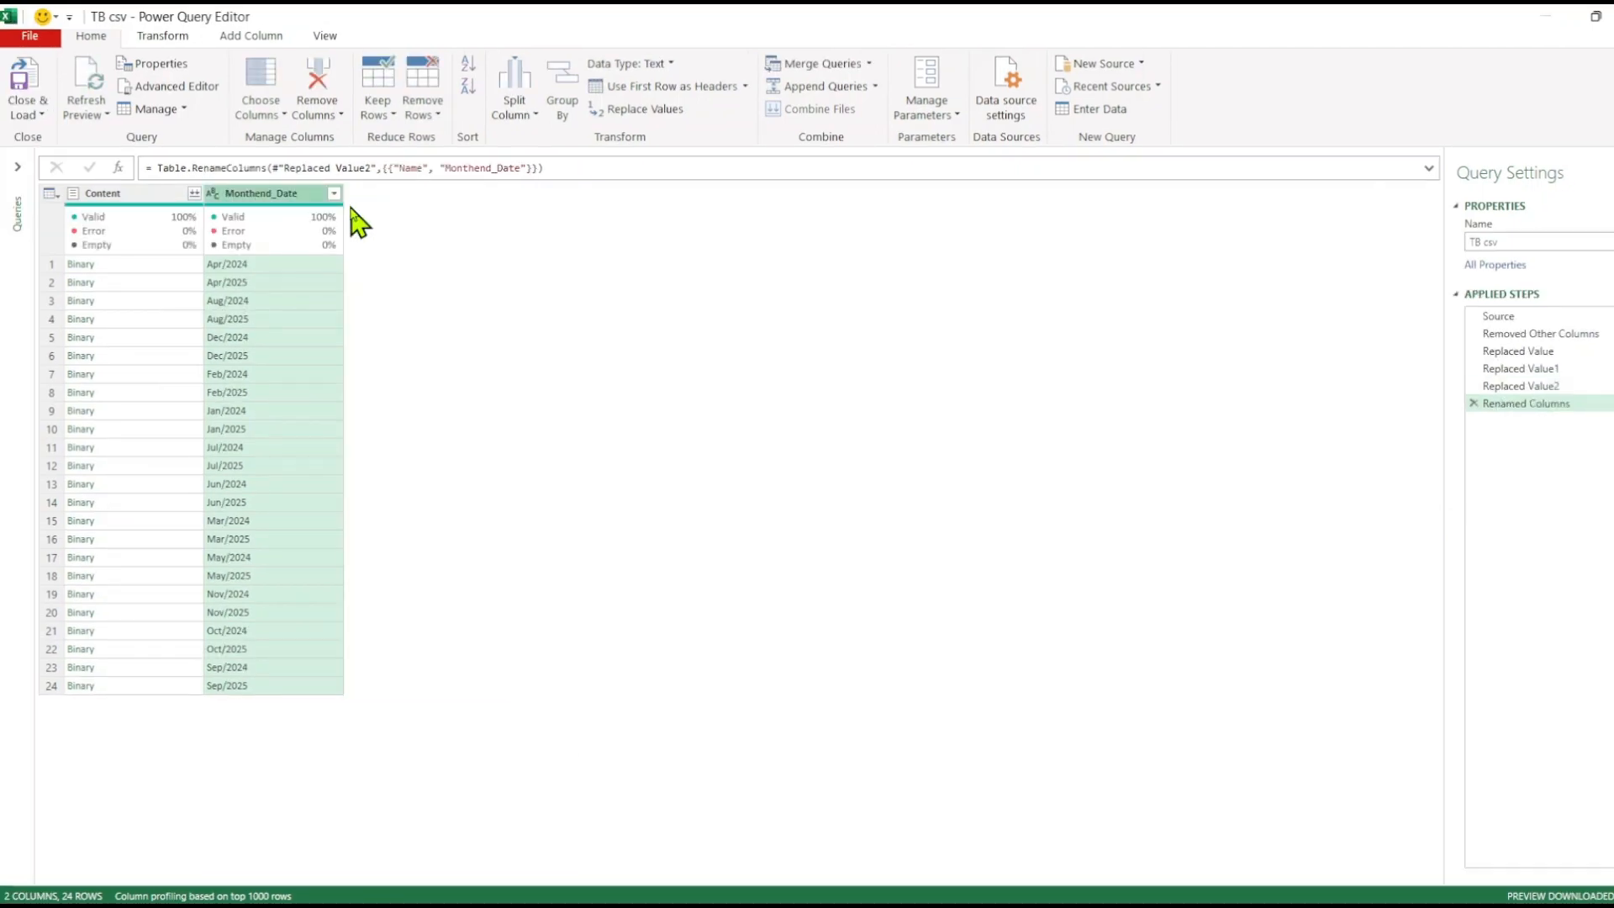
Convert the Monthend_Date column to the Date type and transform its dates to the end of the month
left_click(213, 194)
left_click(294, 346)
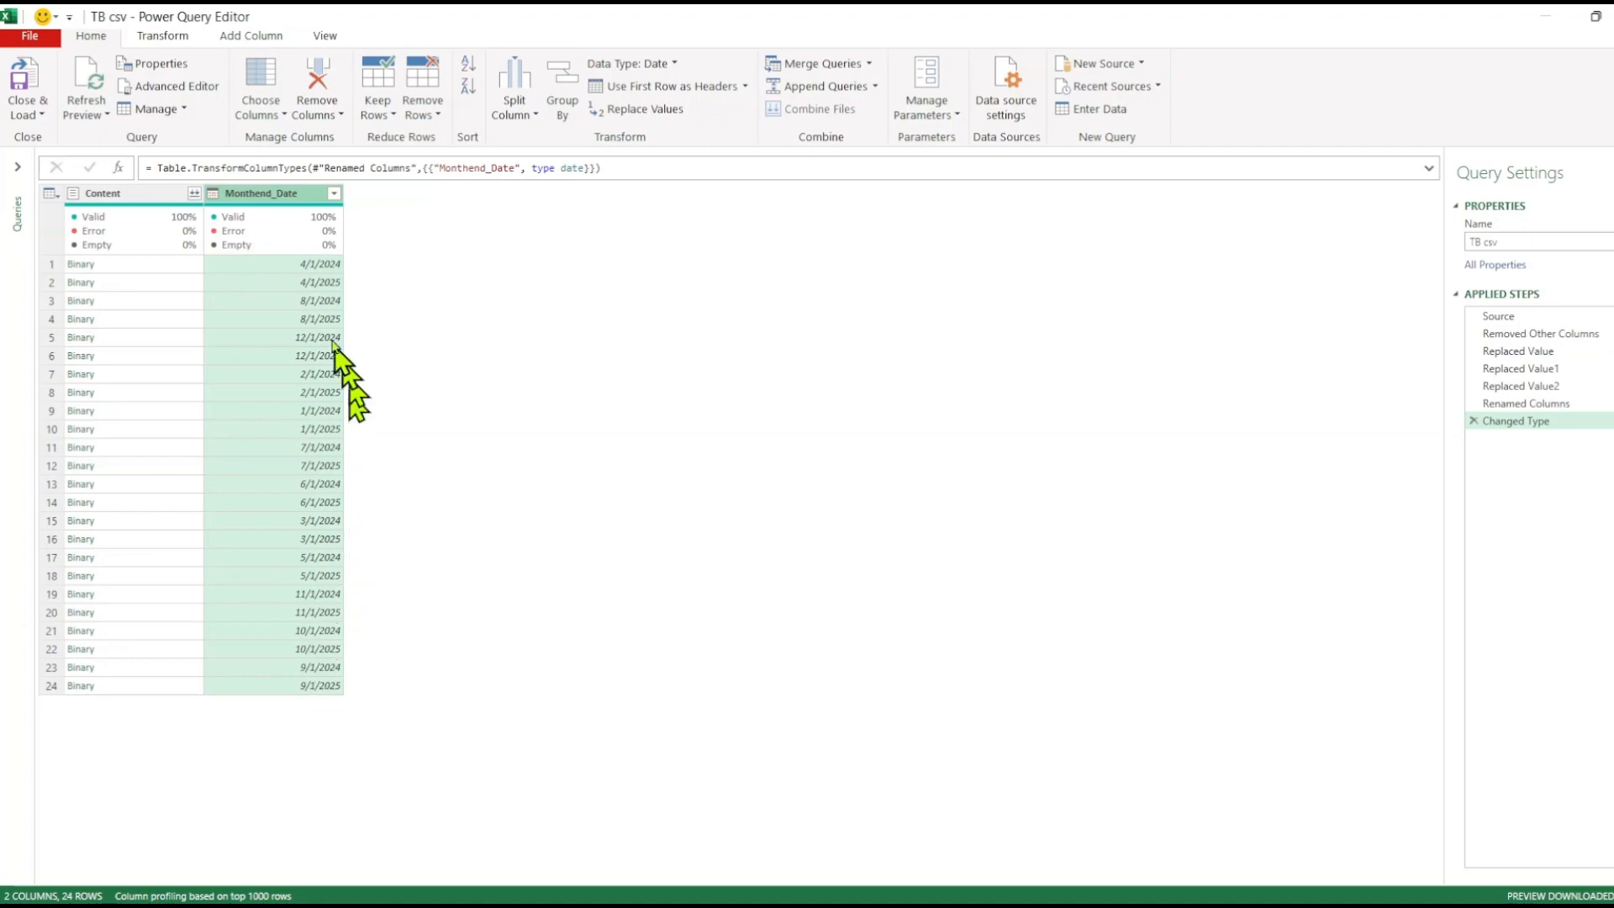
left_click(164, 37)
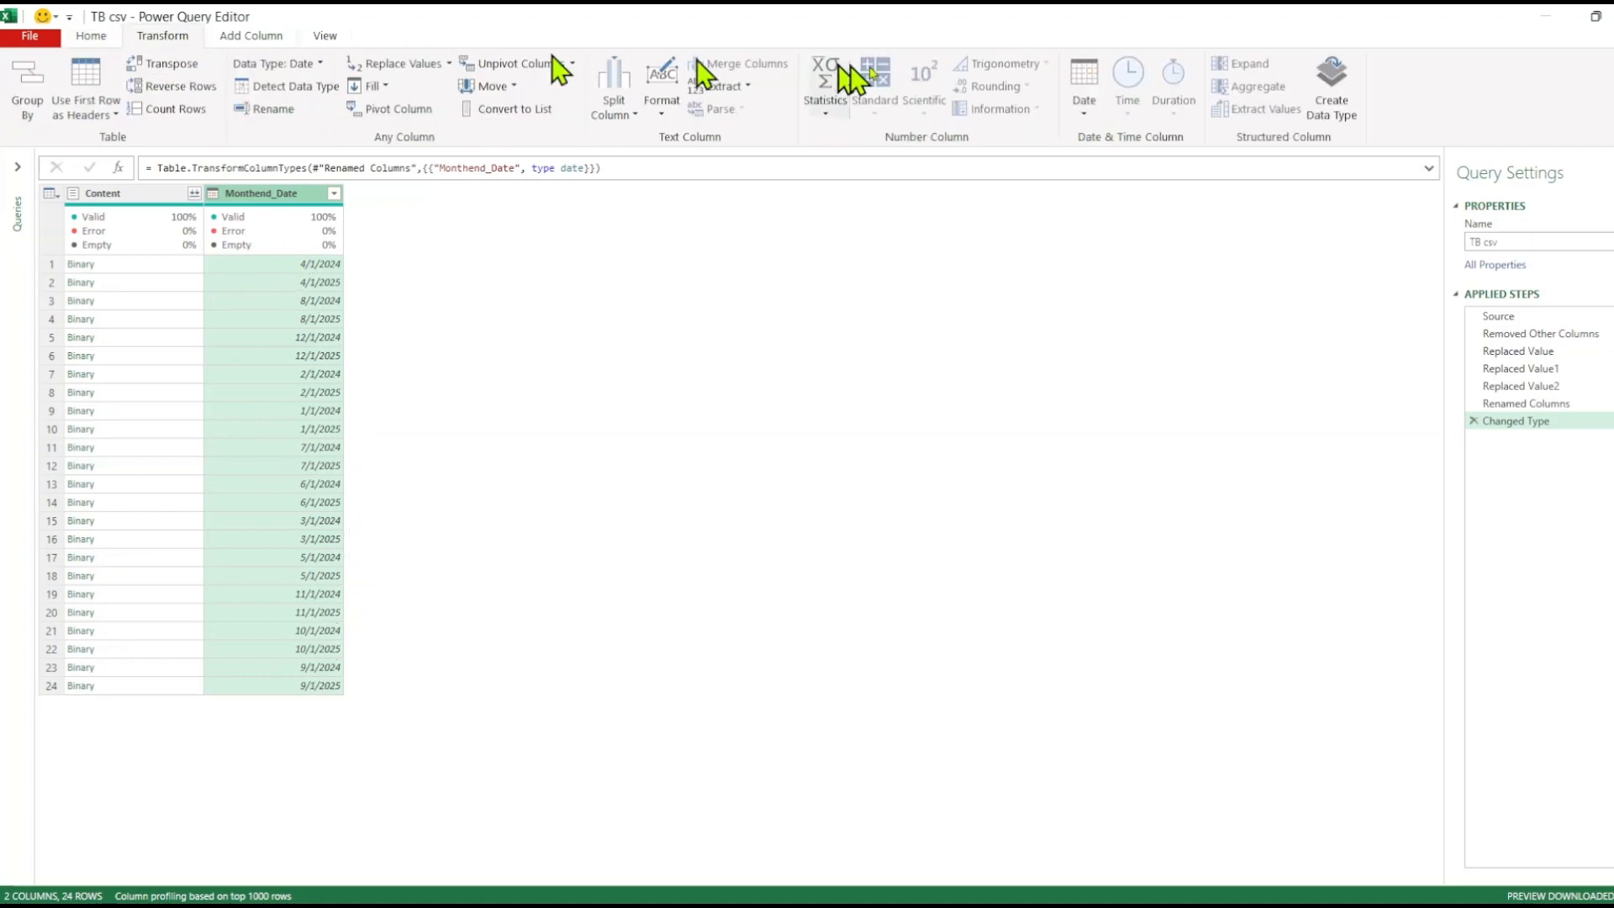
left_click(1081, 109)
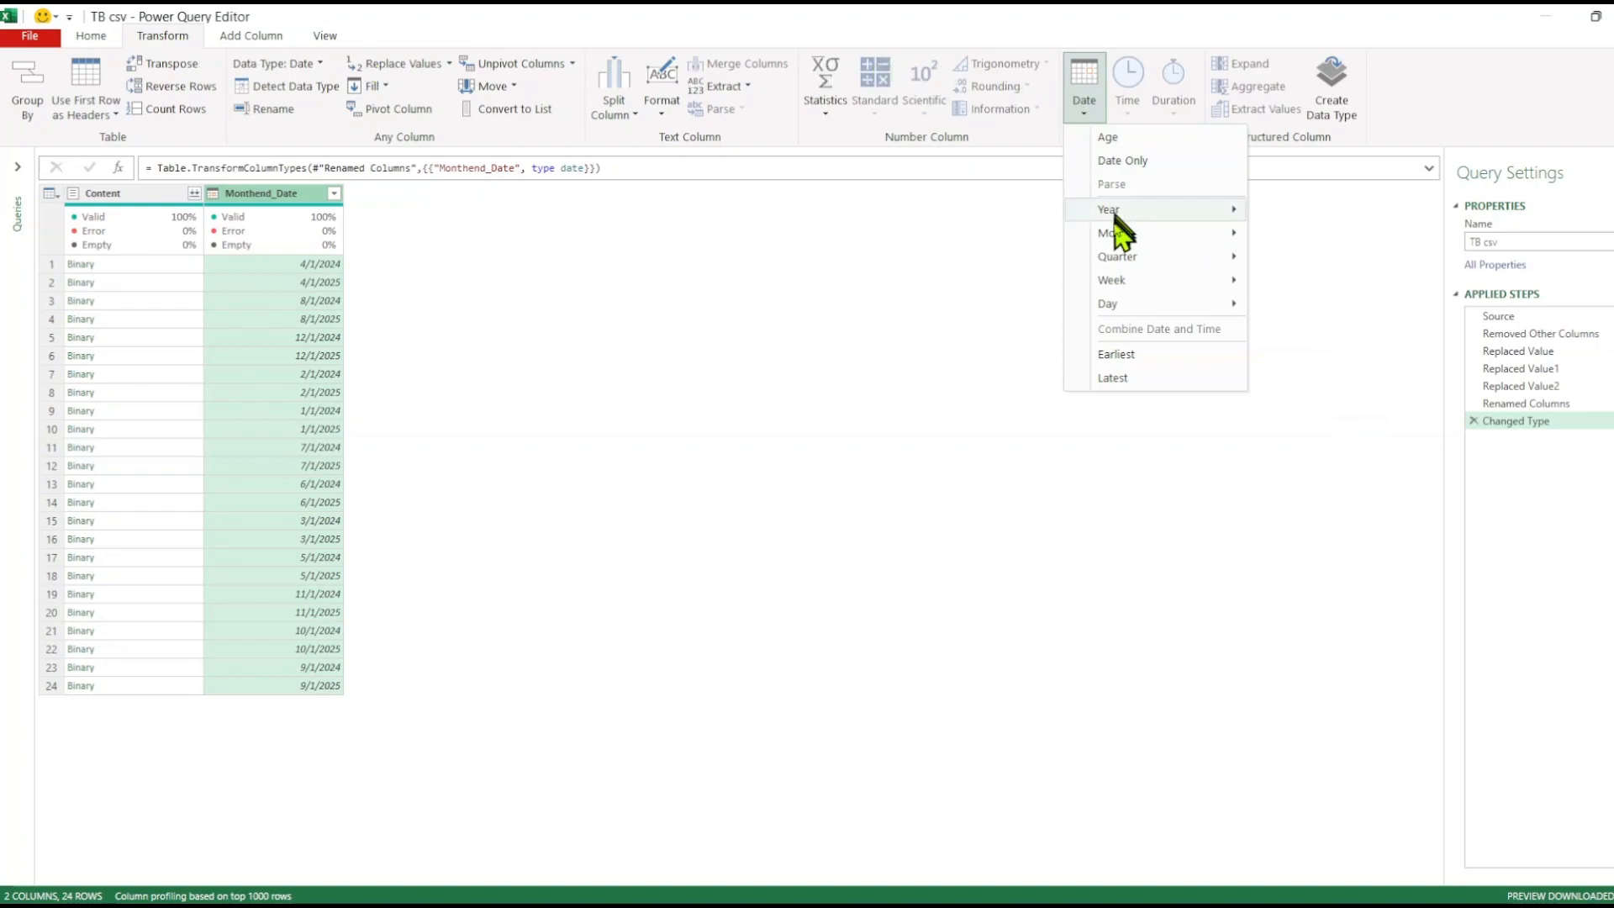
mouse_move(1135, 236)
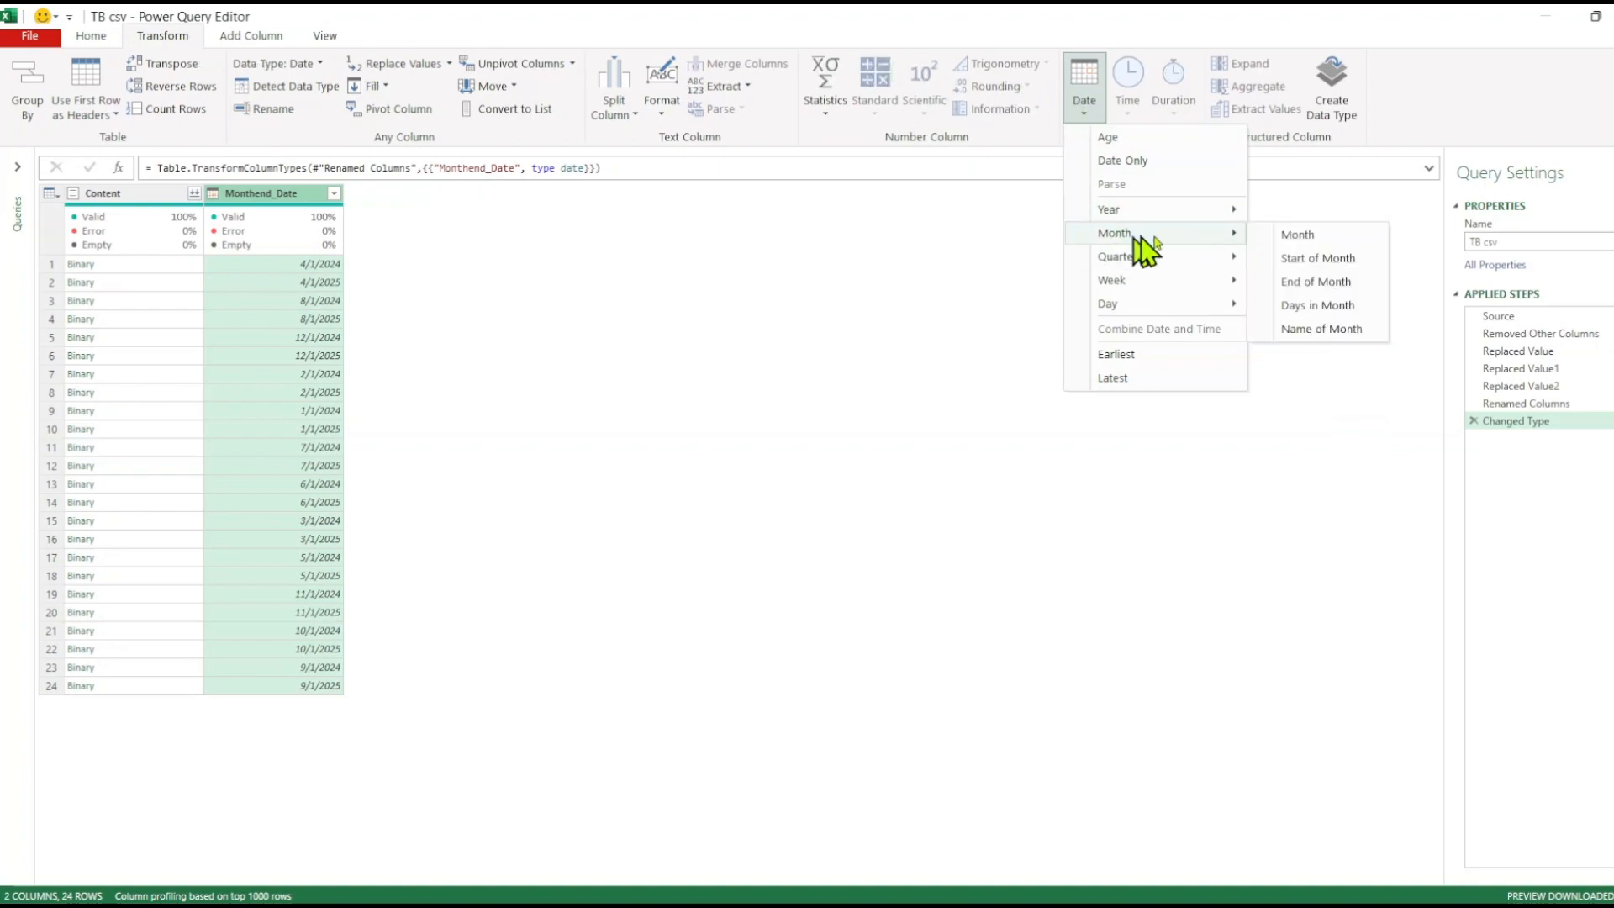
left_click(1325, 290)
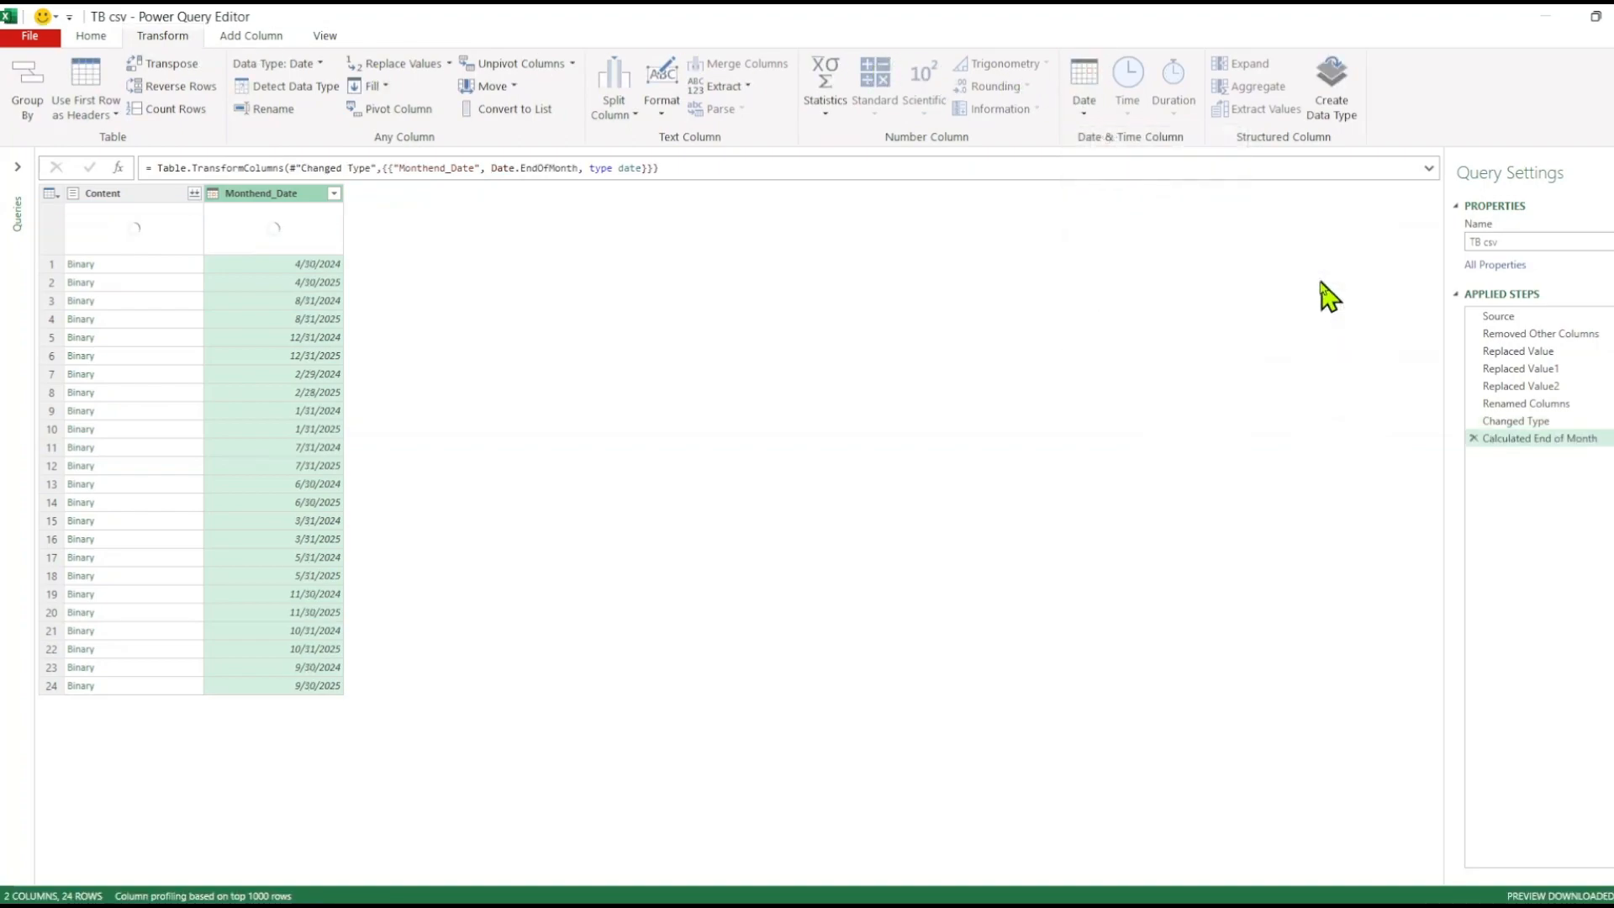
Review the Content and Monthend_Date columns and preview the binary files behind several Content rows
left_click(129, 192)
left_click(276, 195)
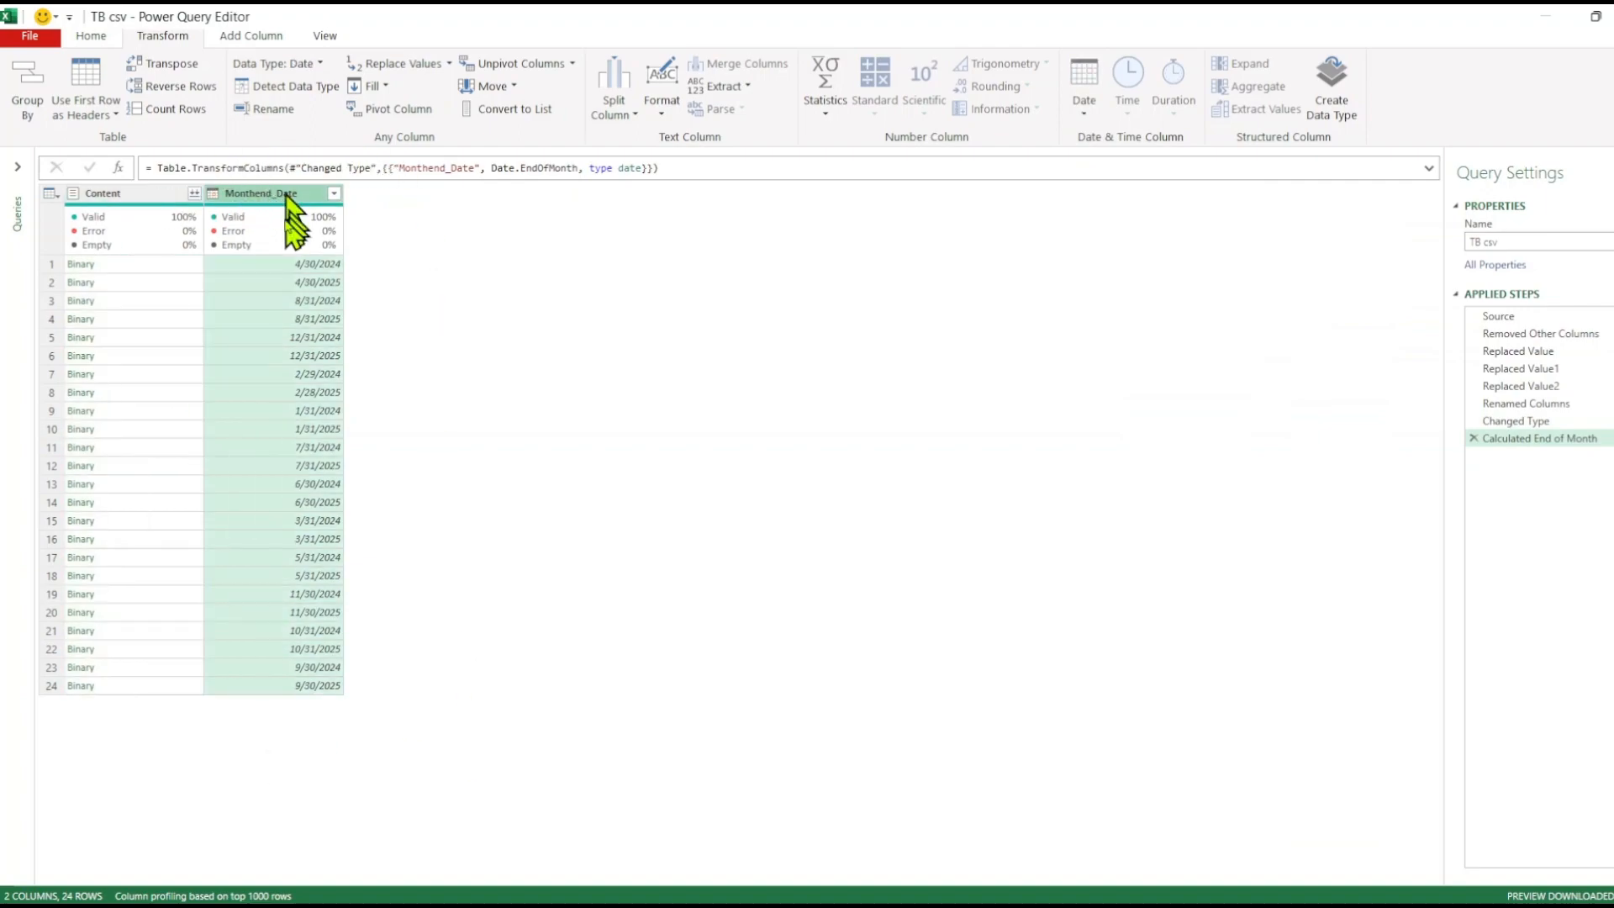
mouse_move(290, 235)
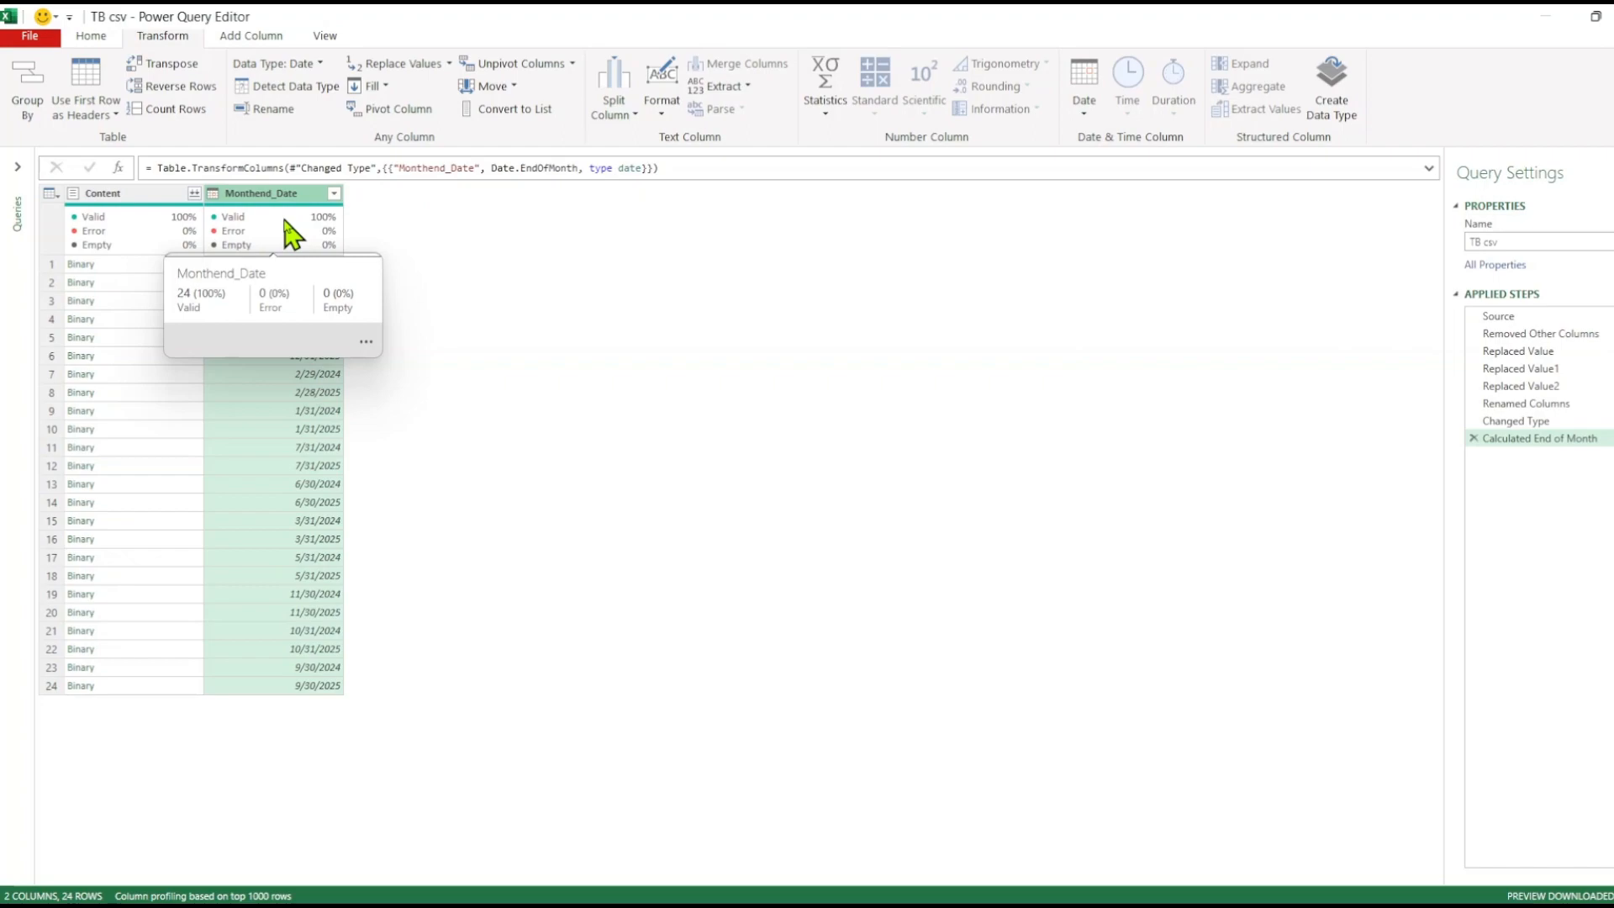
left_click(131, 264)
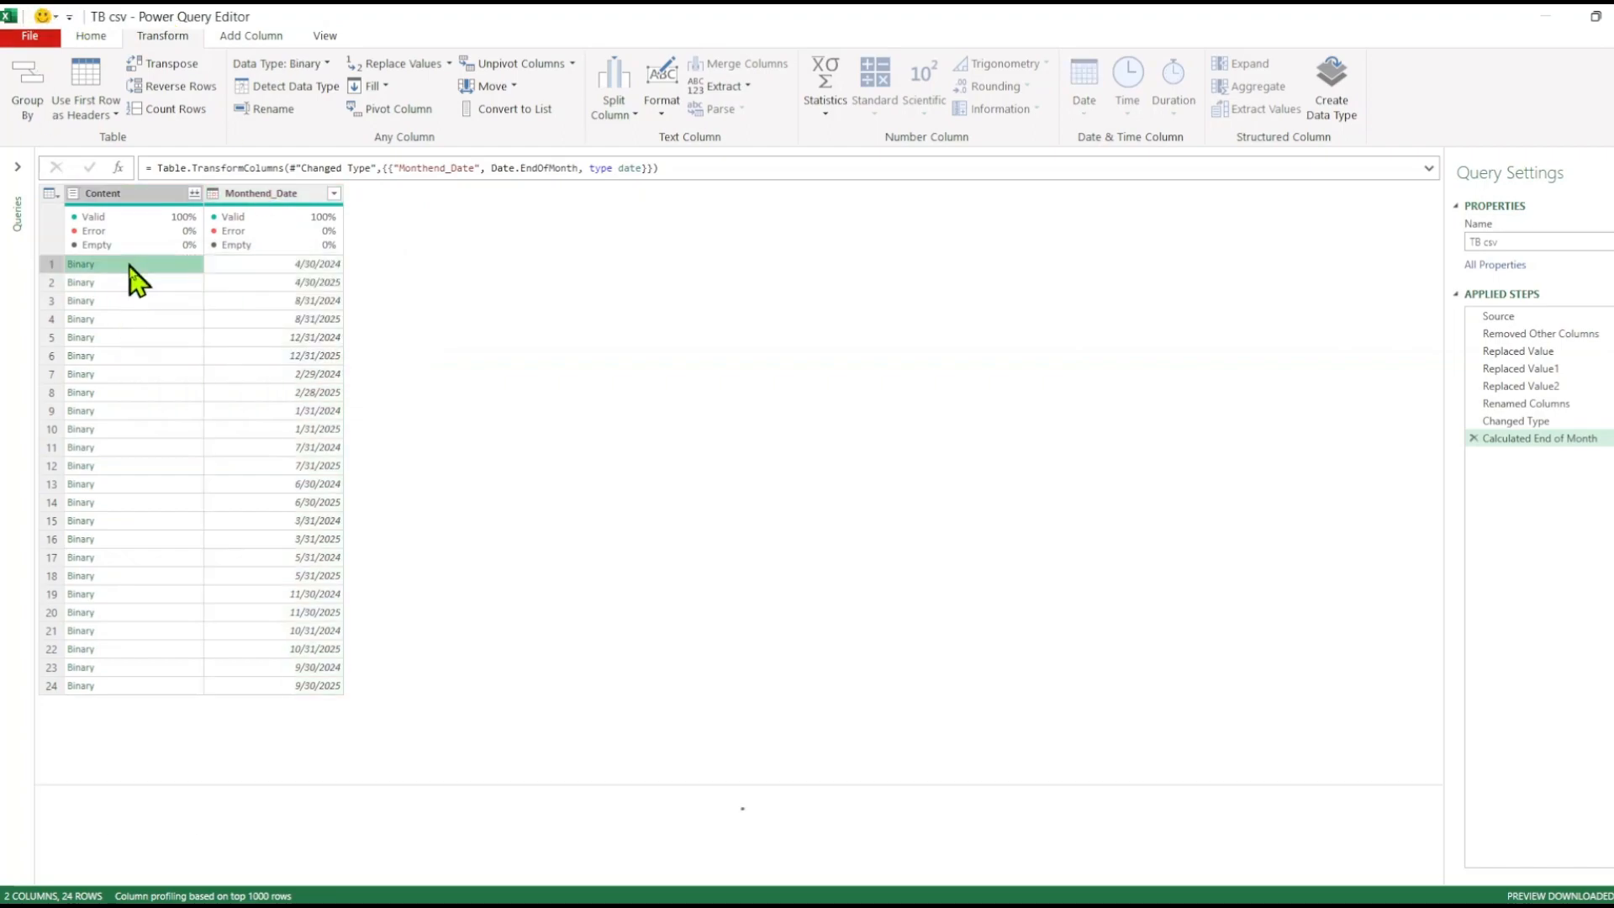
left_click(131, 300)
left_click(136, 355)
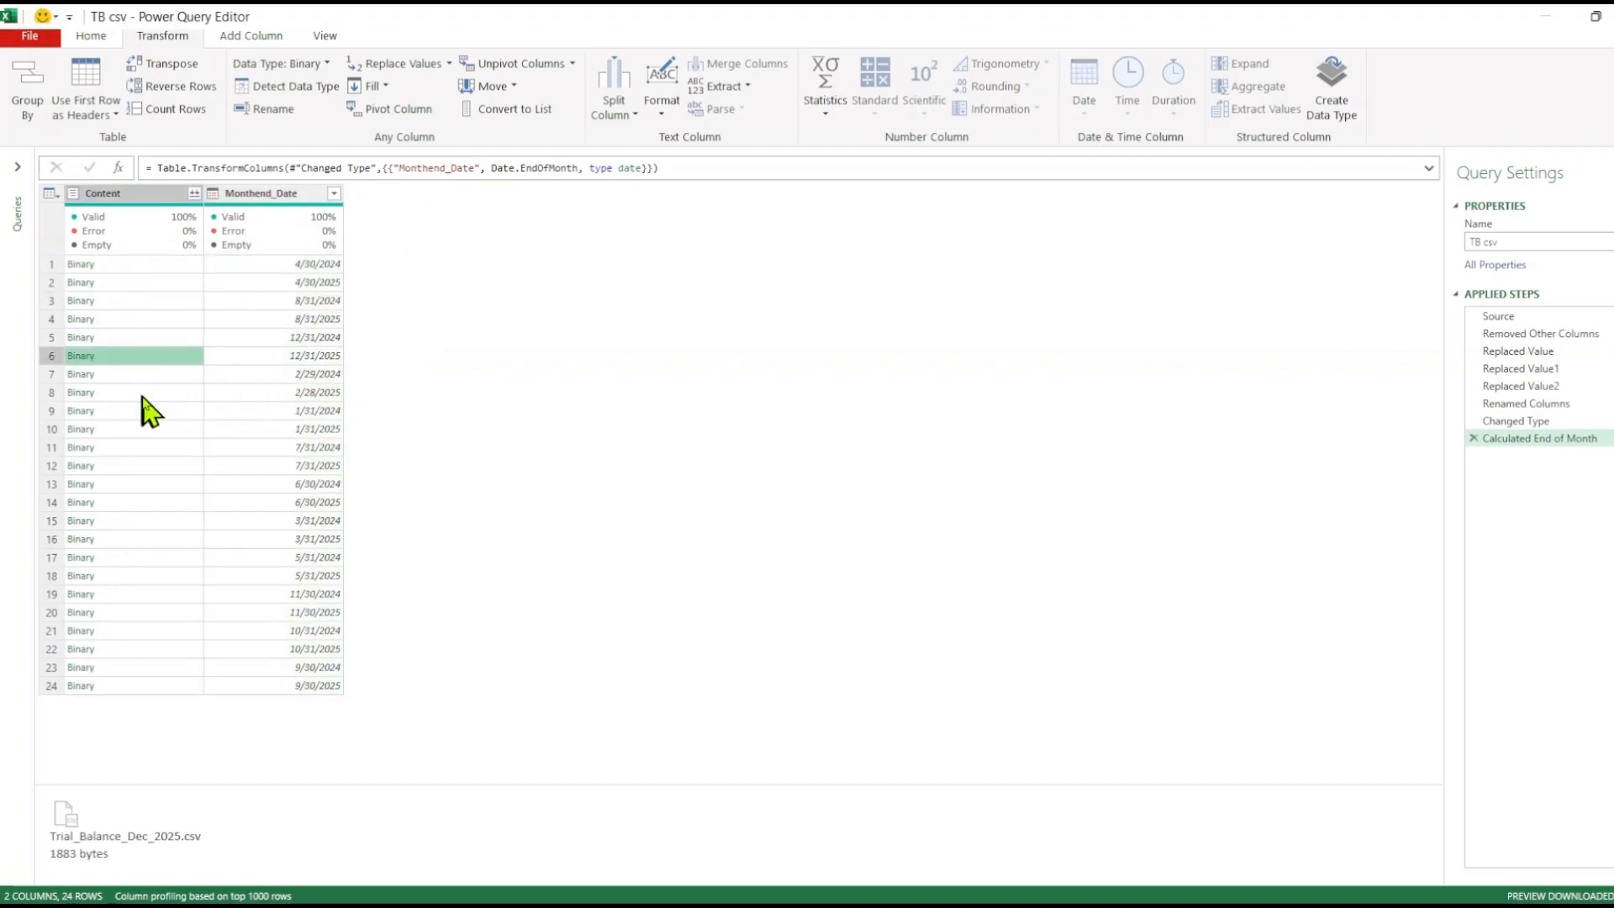
left_click(143, 392)
left_click(144, 263)
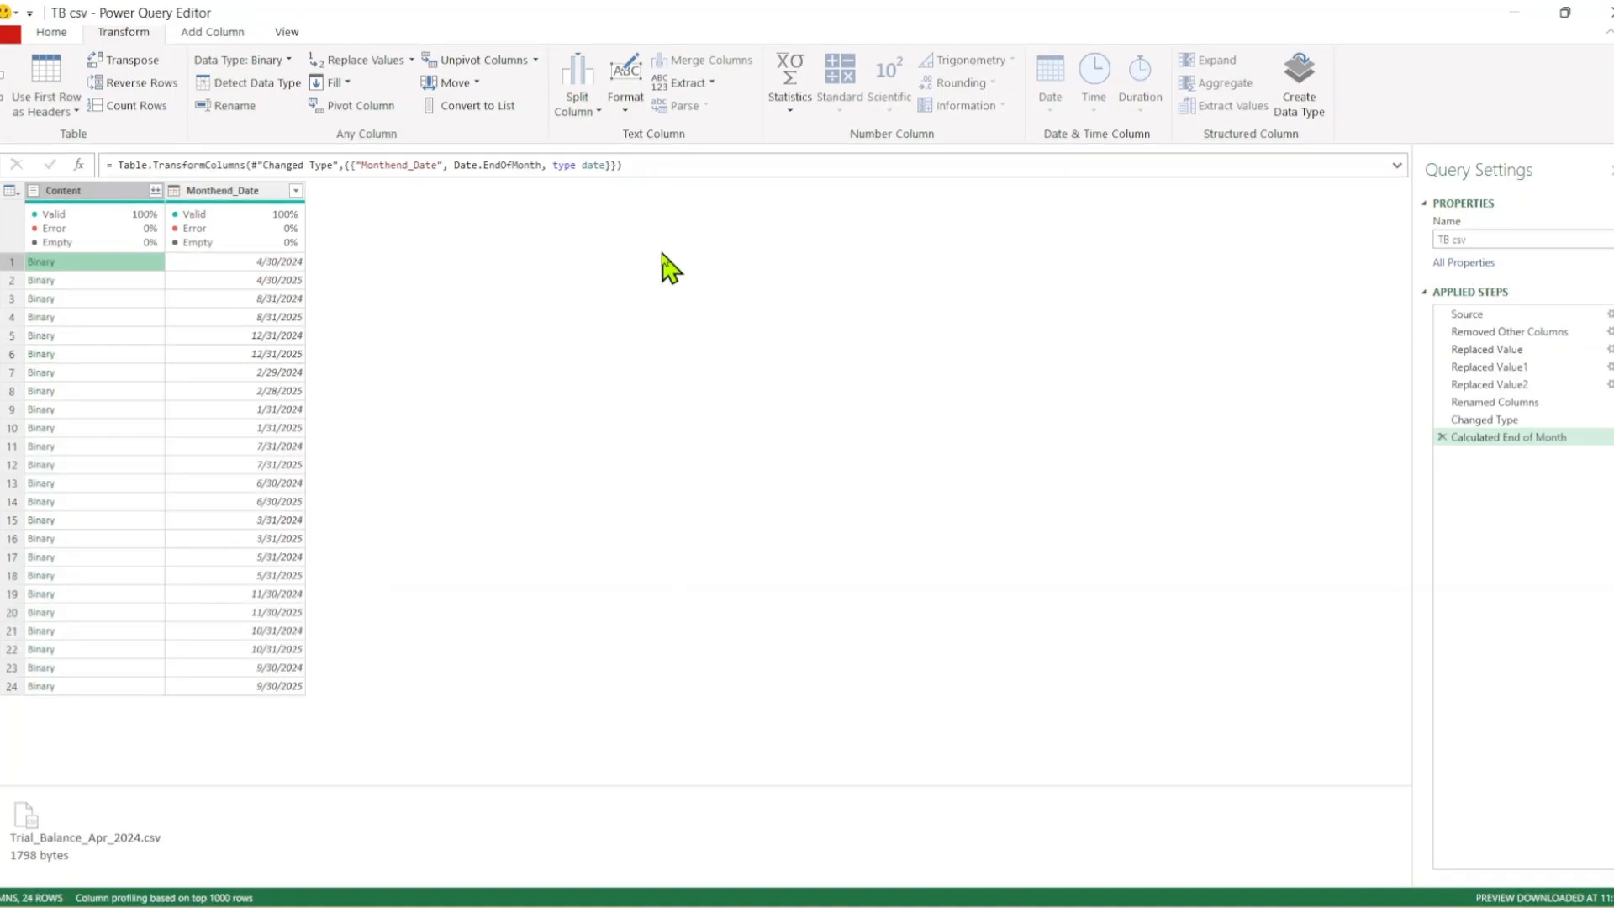
Combine the files in the Content column with the first file as sample and comma delimiter, and review the combined rows
left_click(156, 193)
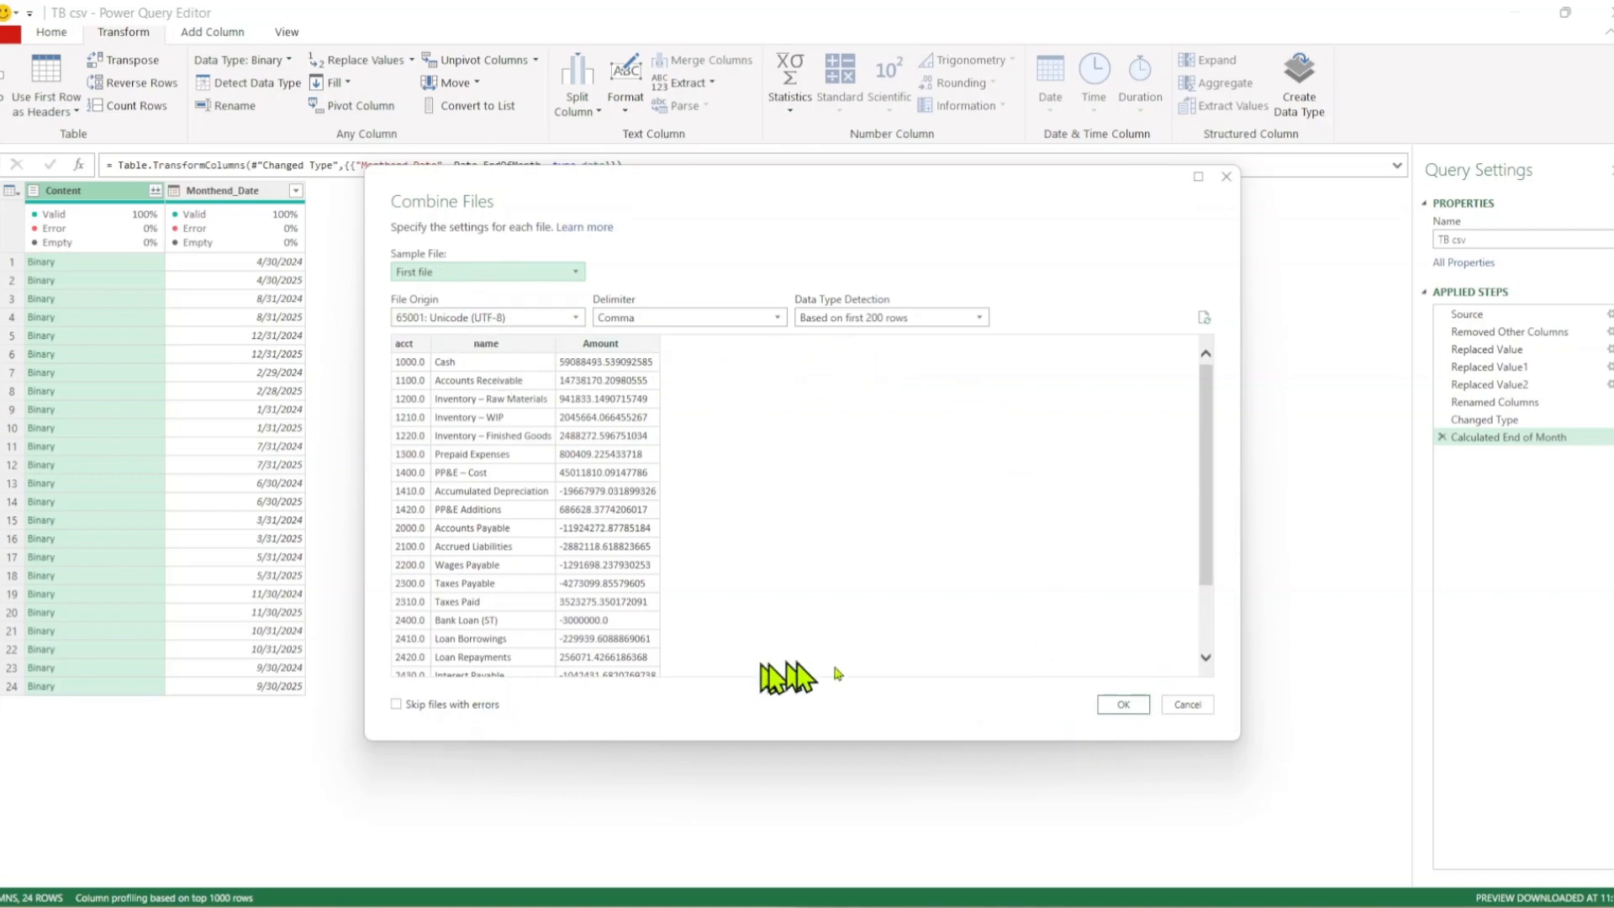
left_click(1138, 706)
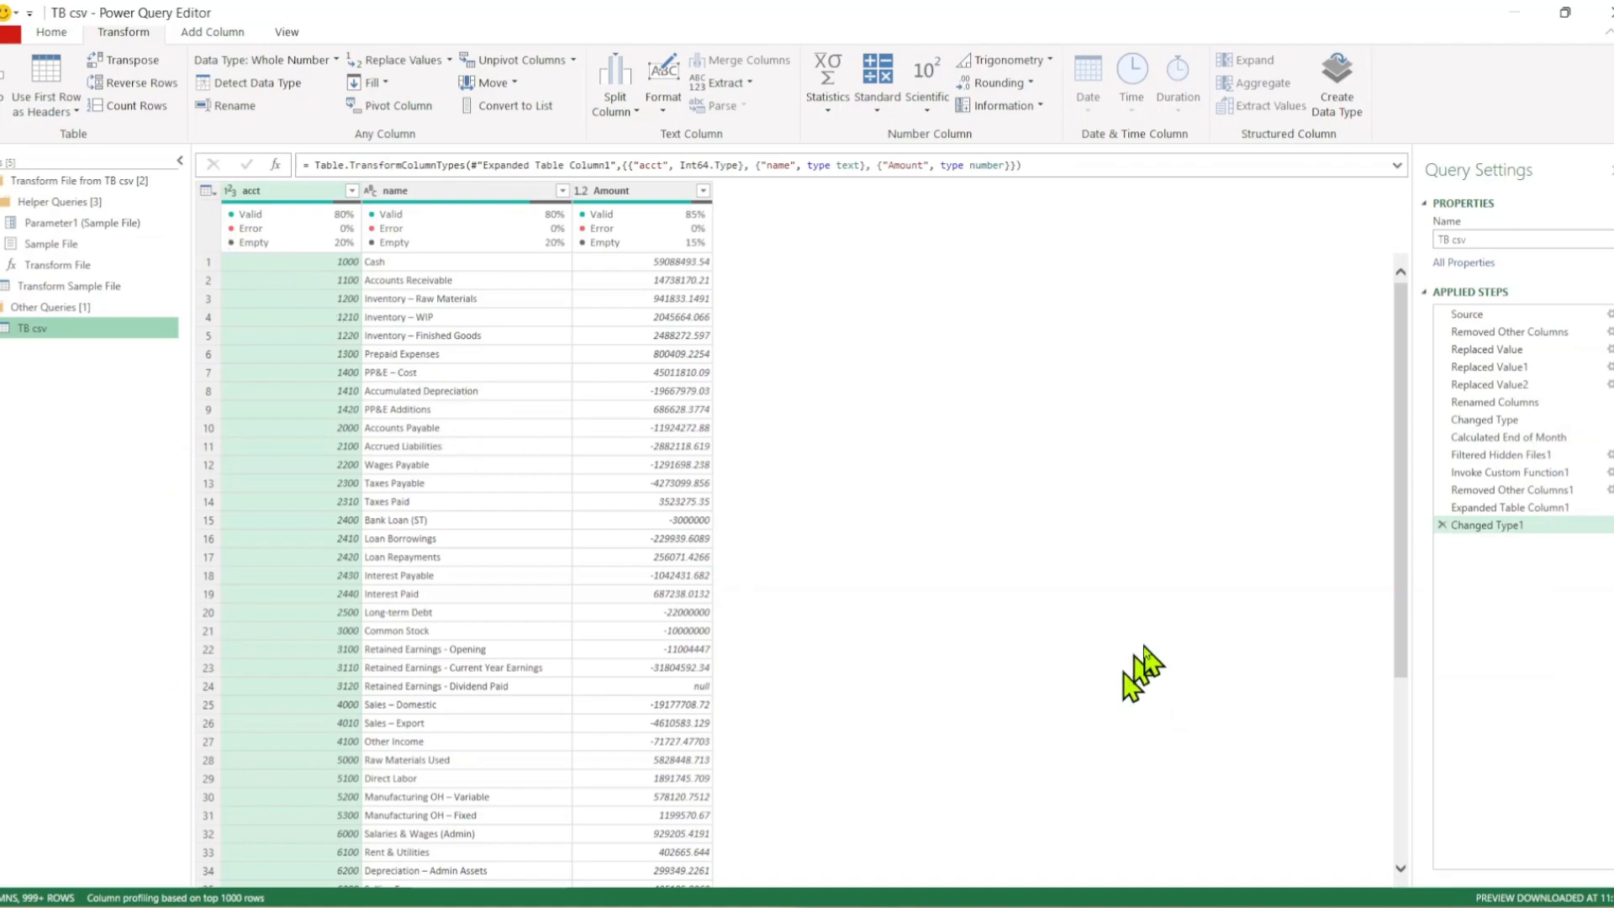
scroll(571, 542, "down", 12)
scroll(593, 542, "down", 7)
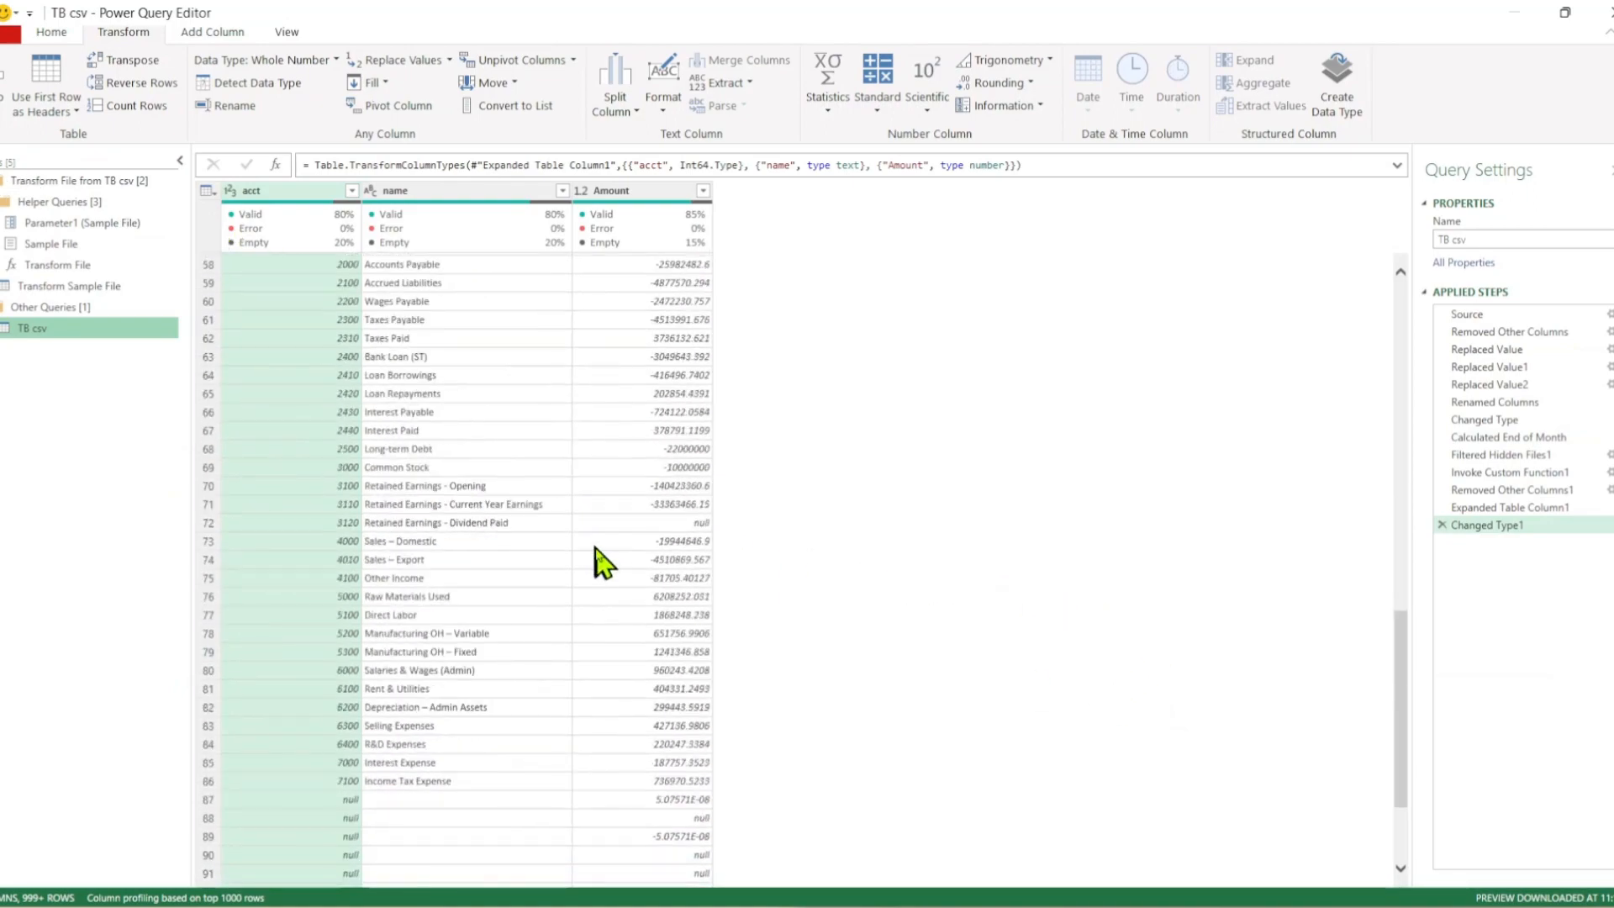
scroll(592, 556, "up", 19)
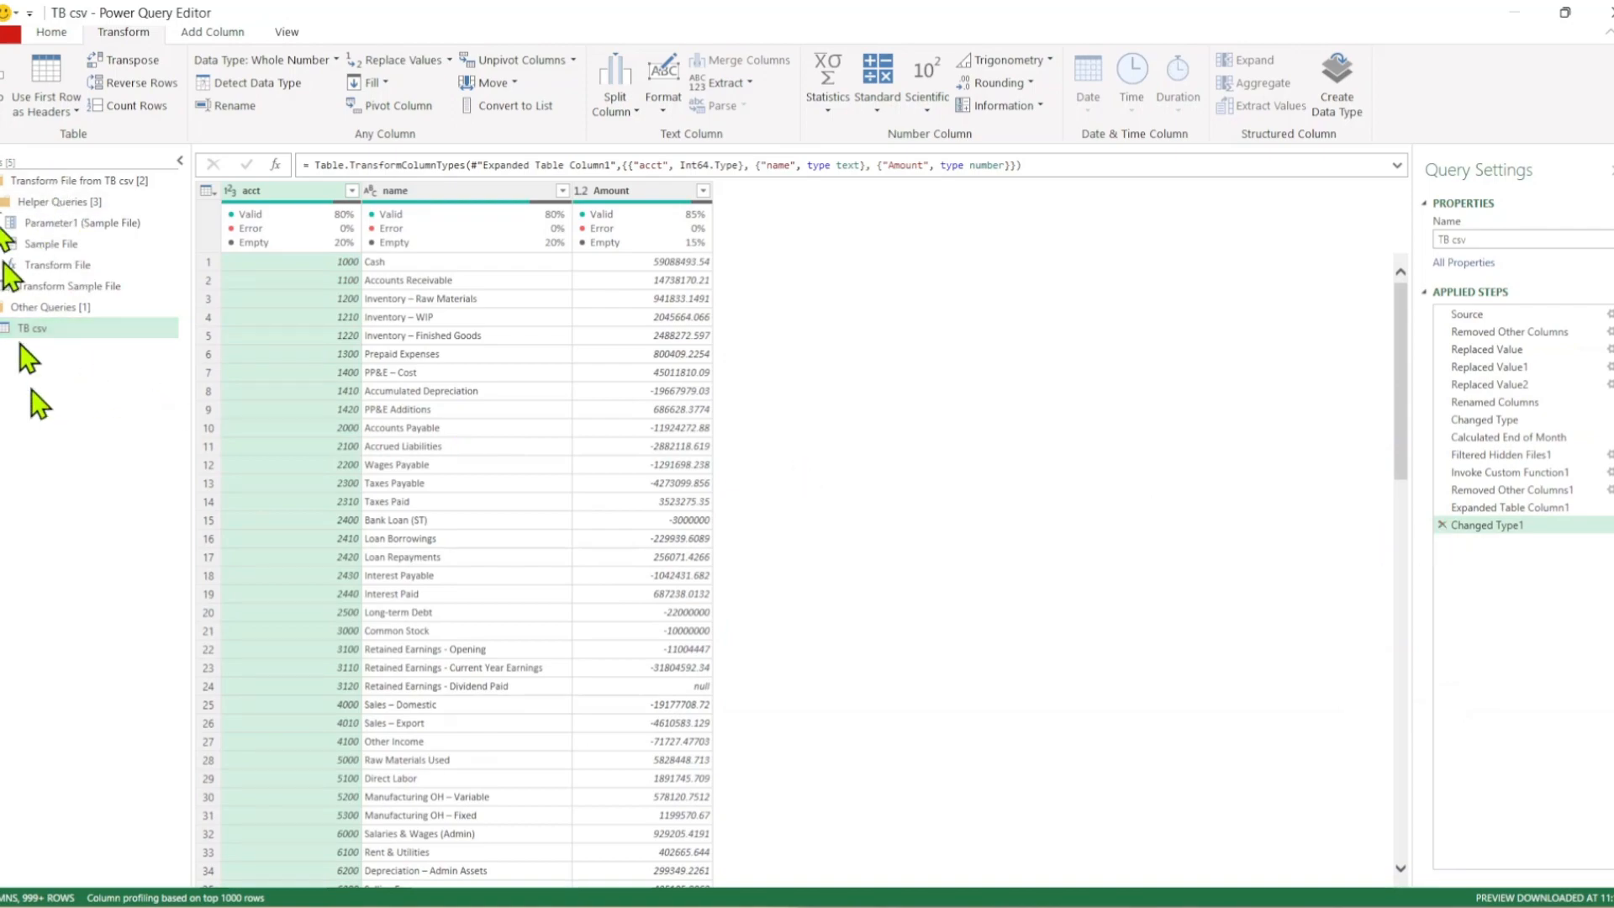
Delete the Filtered Hidden Files1 step and every step after it, returning the TB csv query to Calculated End of Month
left_click(1500, 458)
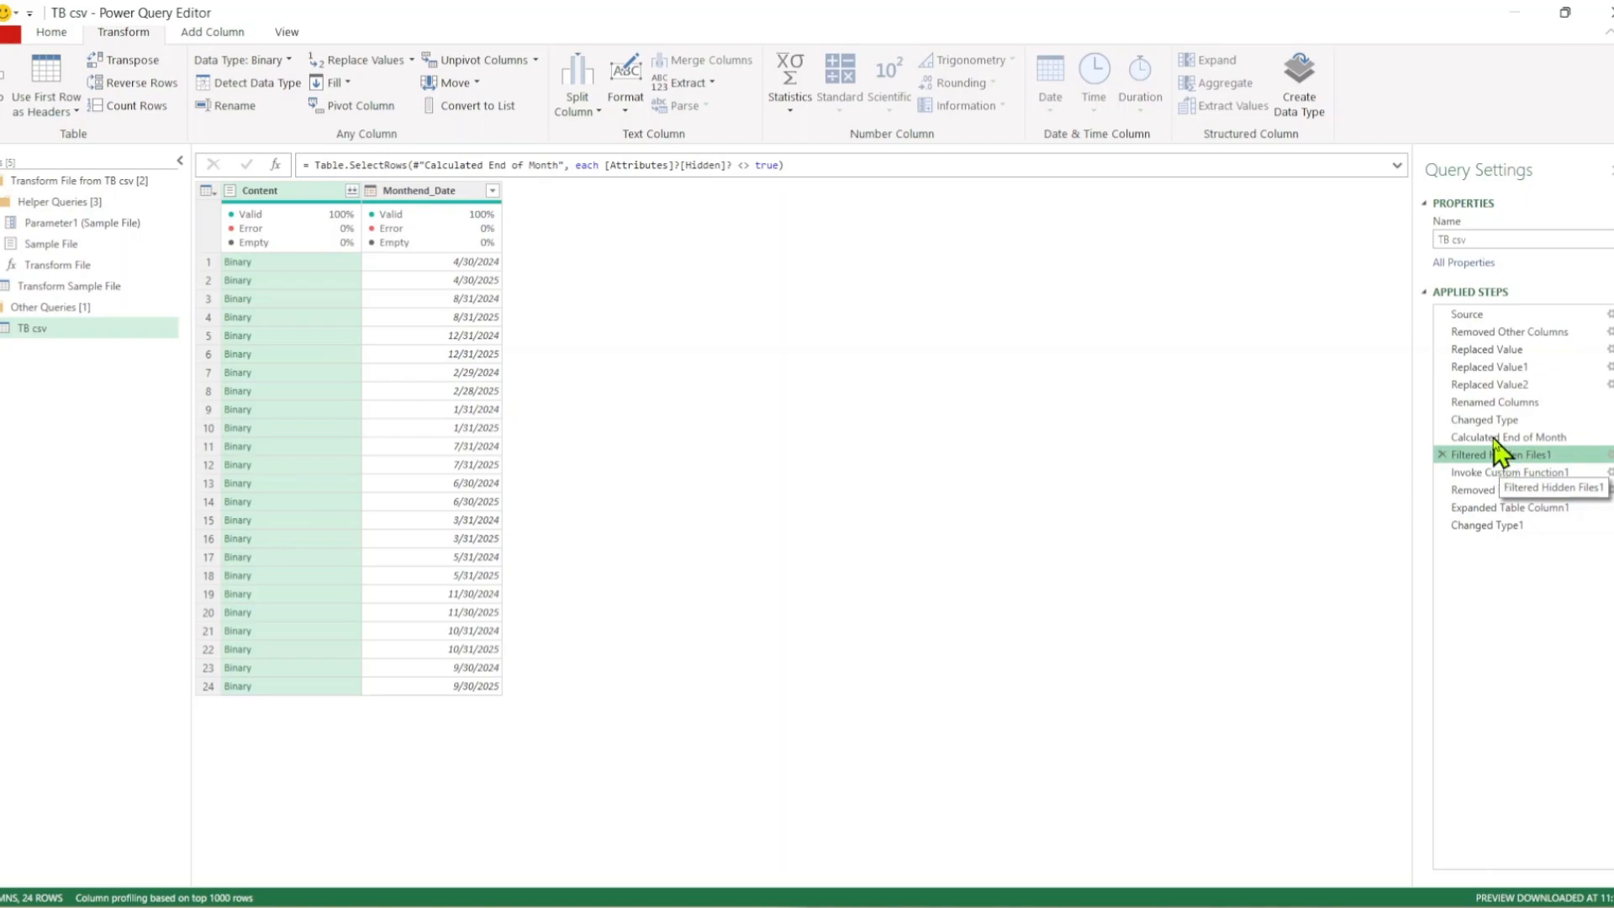
left_click(1494, 437)
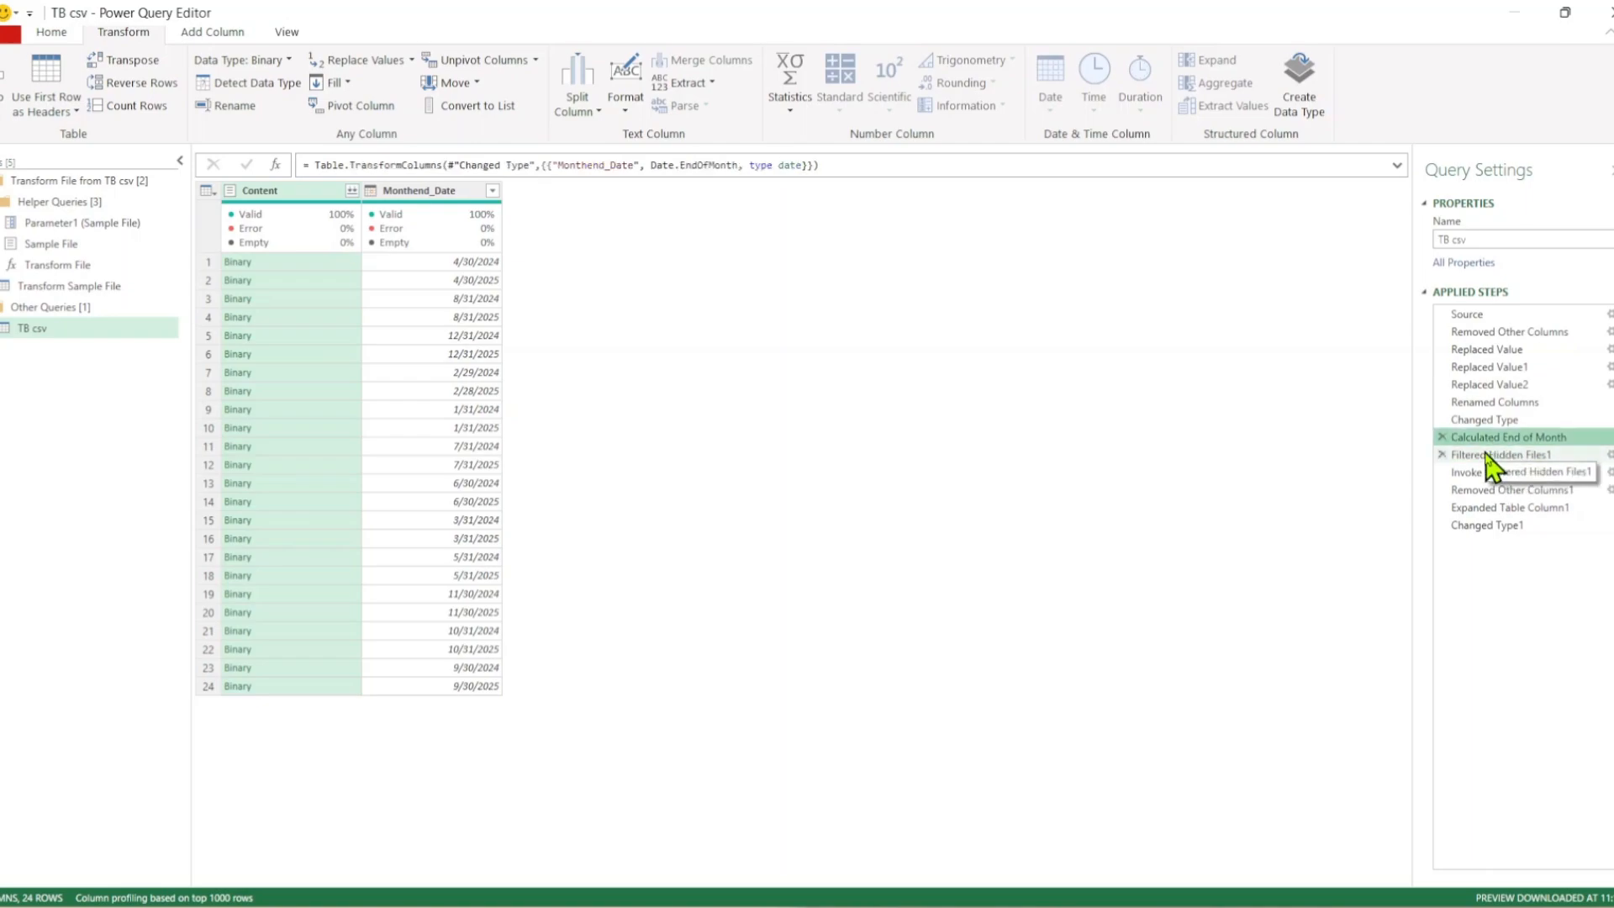
left_click(1442, 455)
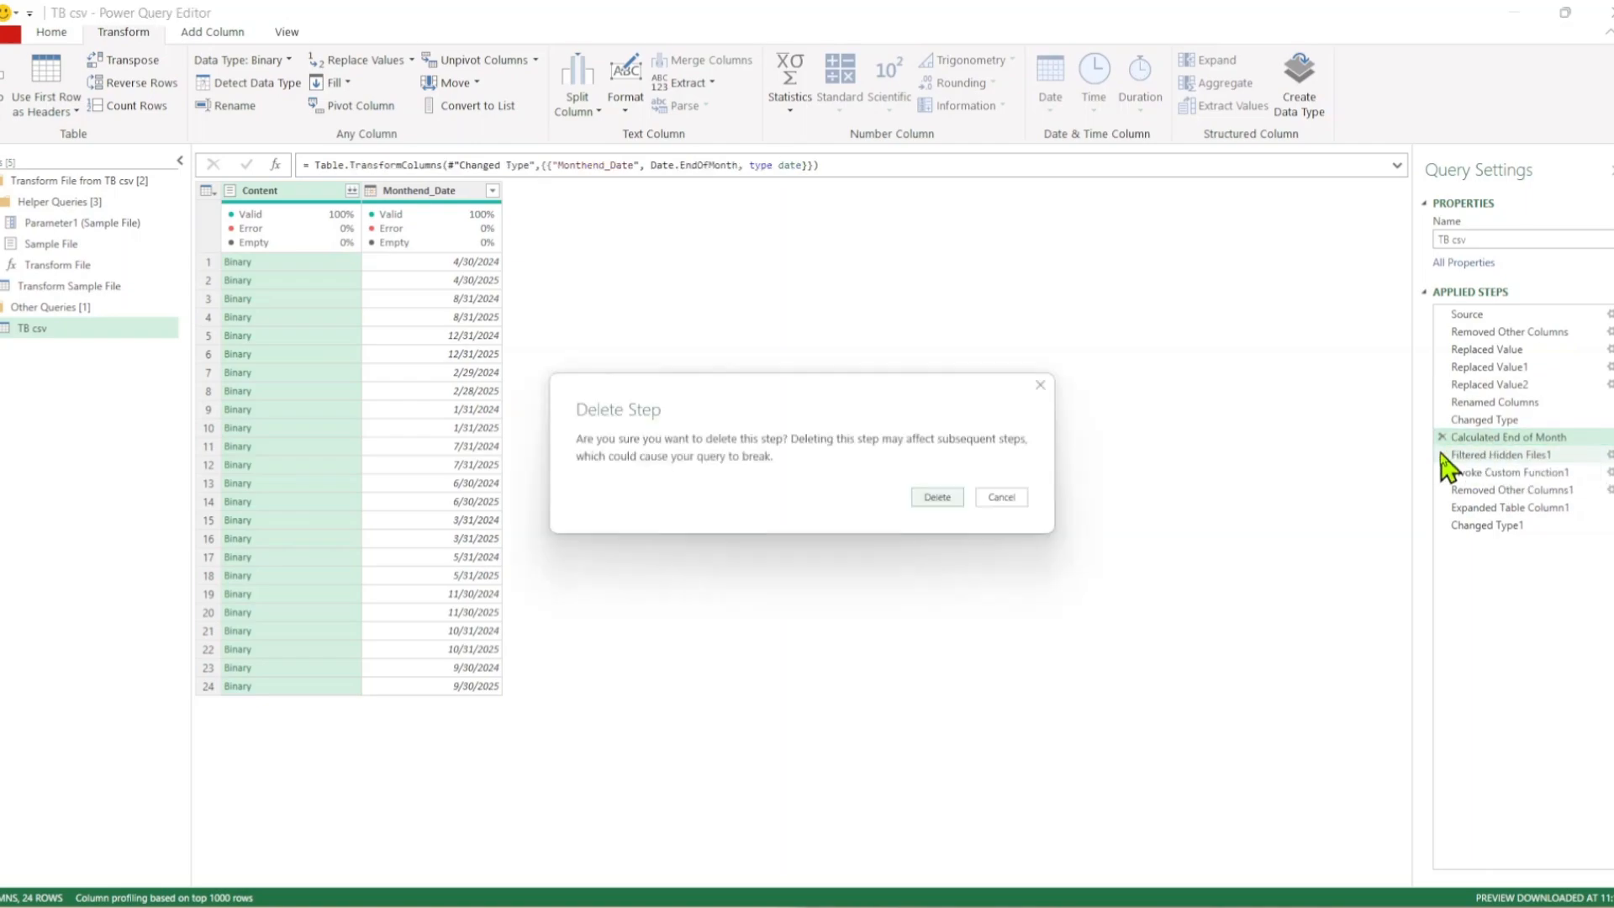
left_click(933, 496)
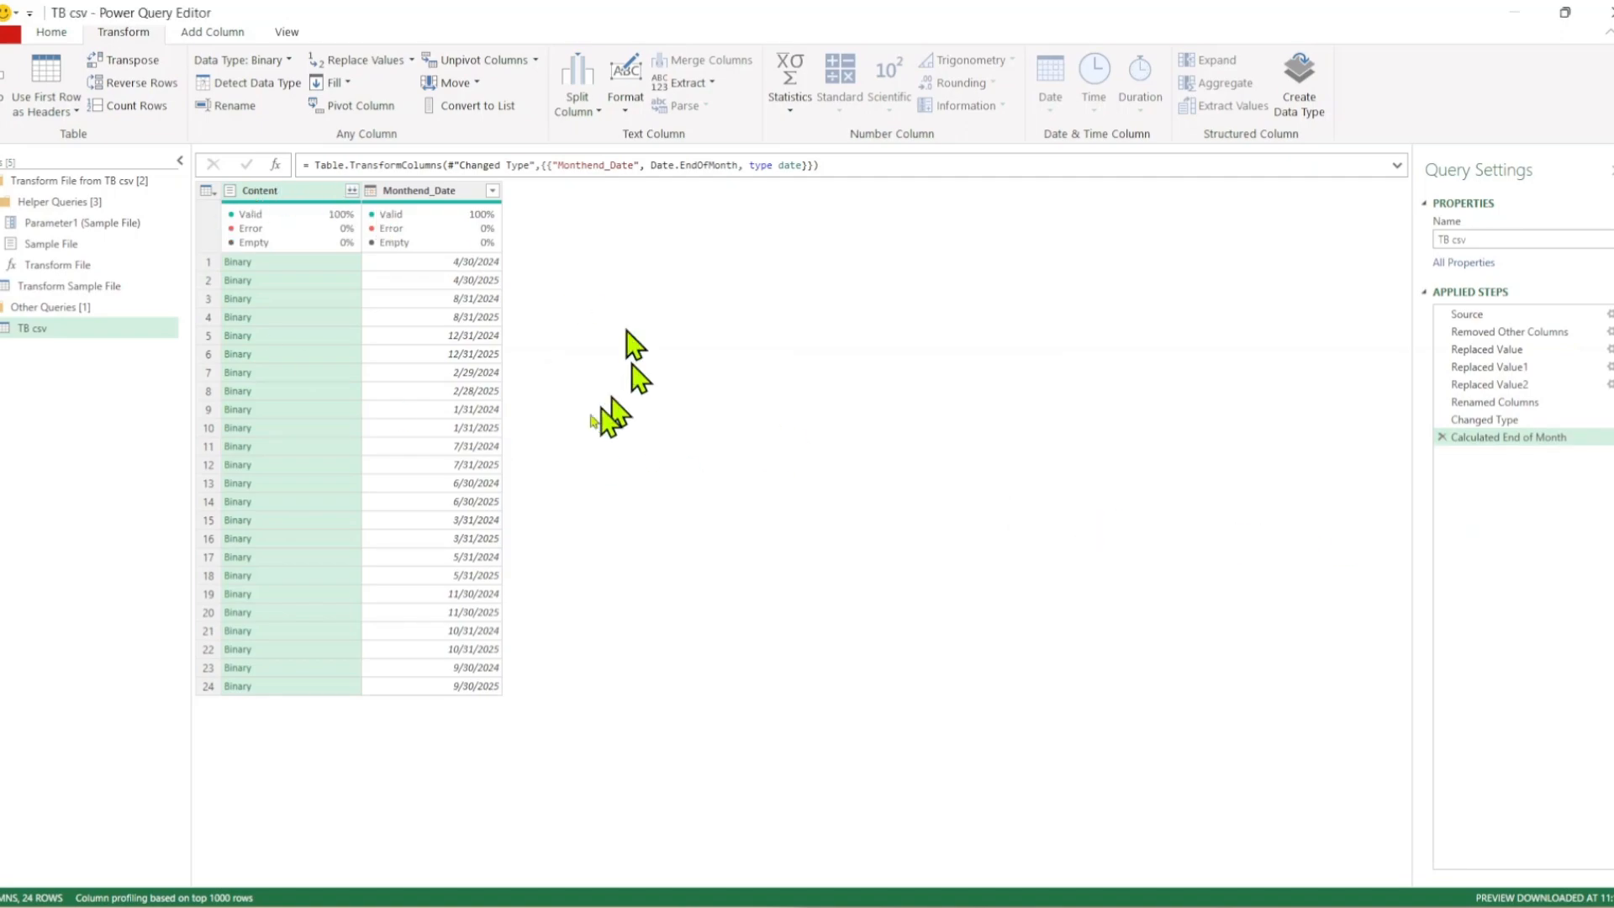
Delete the Transform File from TB csv group with its helper queries and collapse the query list
right_click(39, 182)
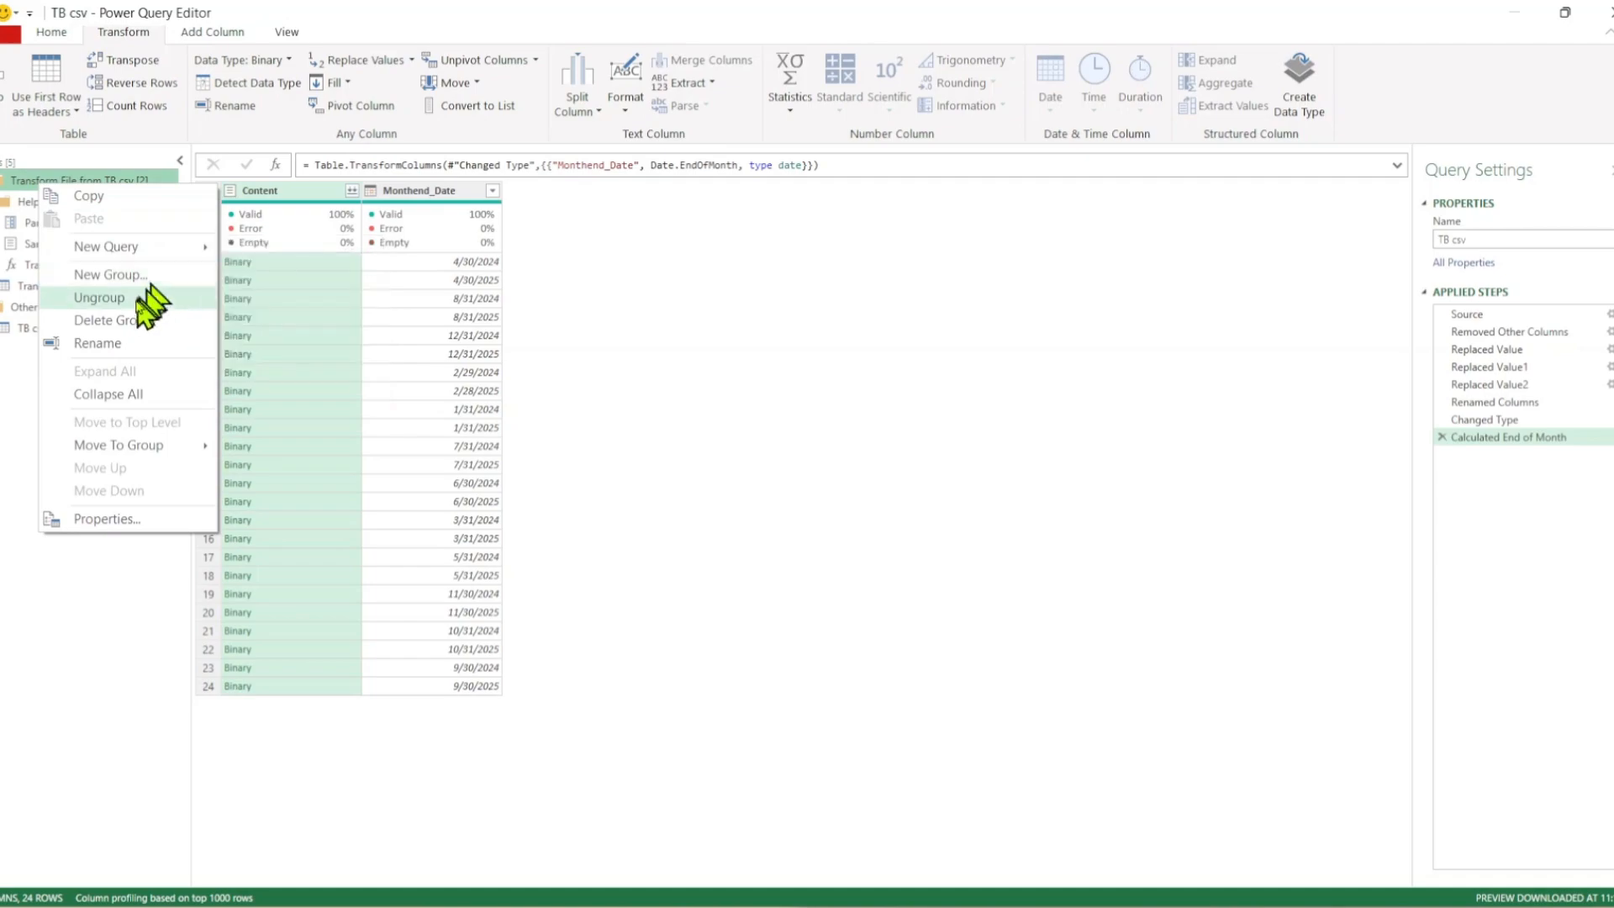
left_click(136, 322)
left_click(938, 498)
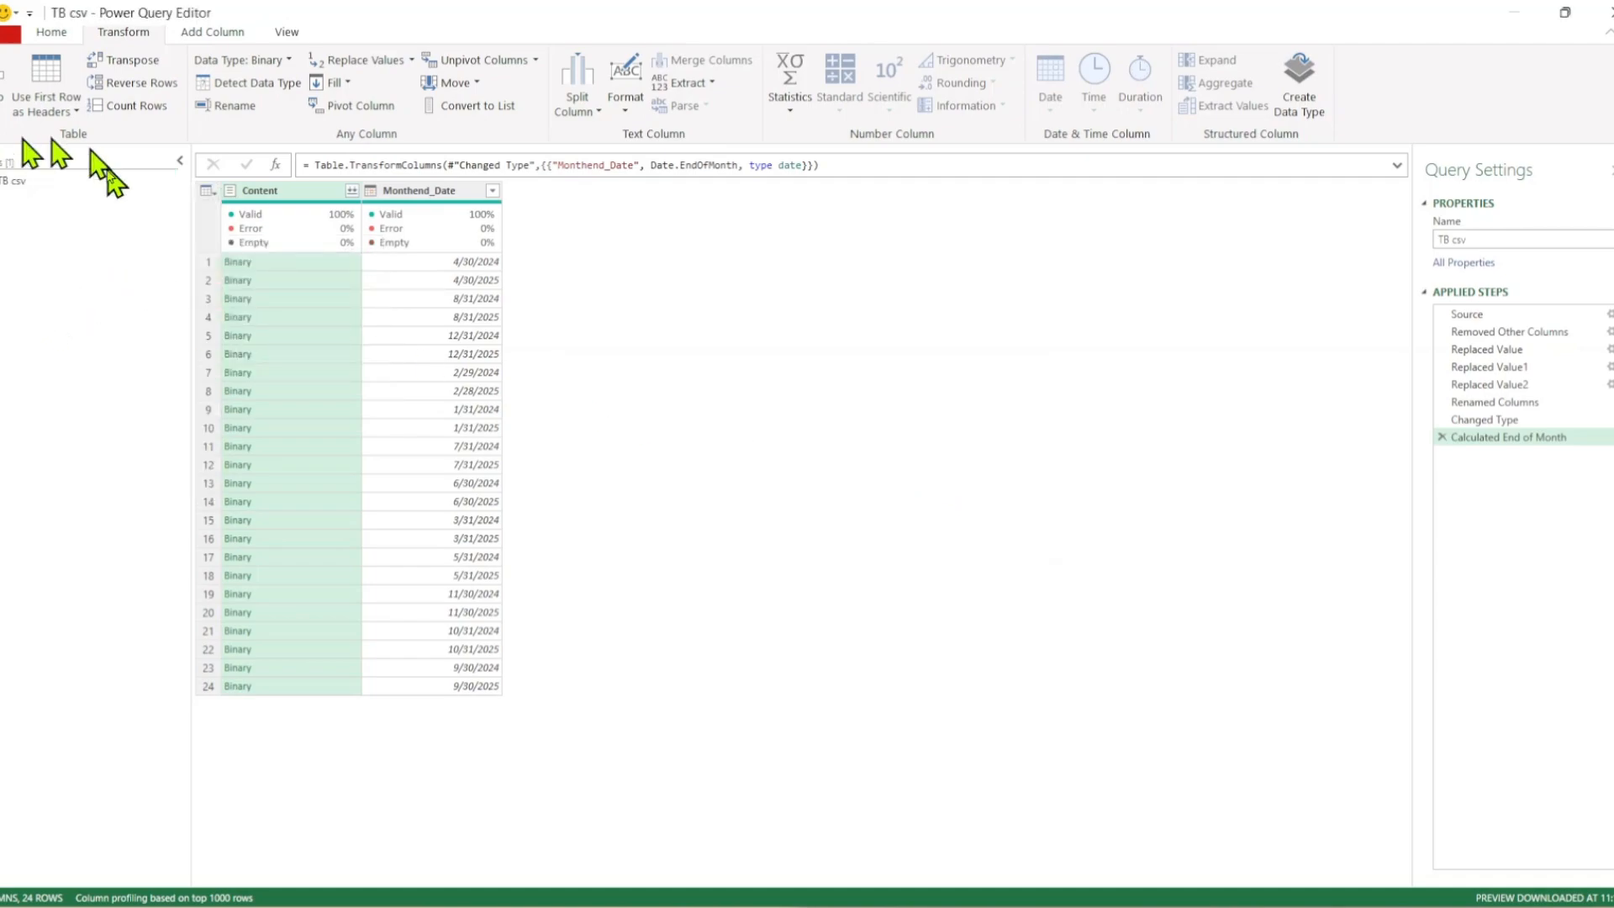
left_click(180, 161)
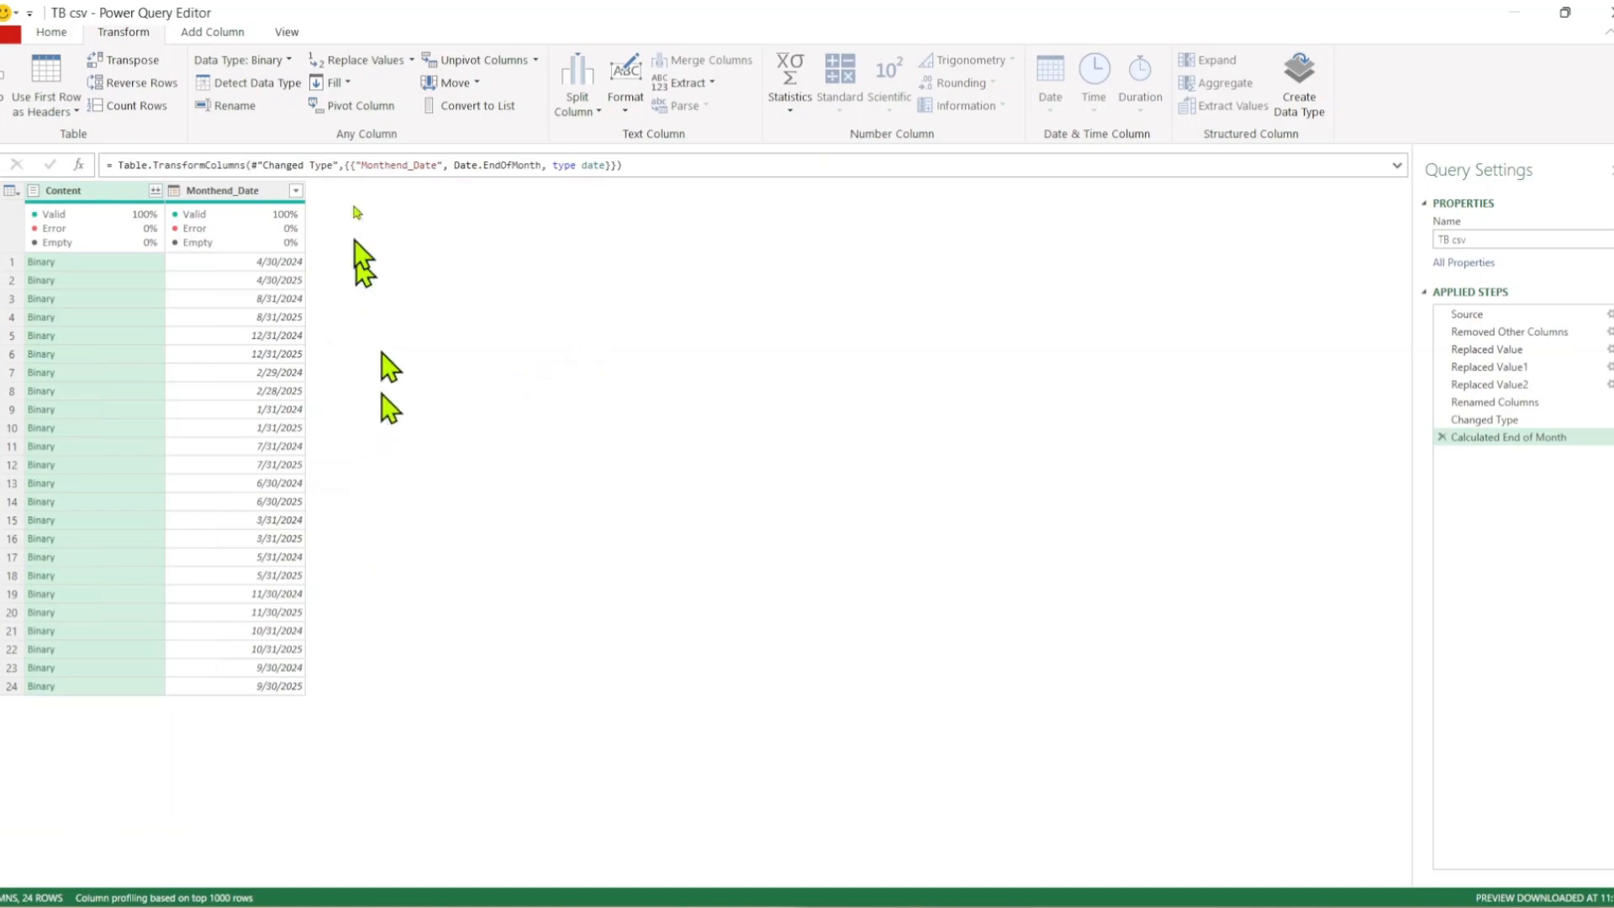
Add a custom column named Custom that reads each Content file with promoted headers, using Table.PromoteHeaders(Csv.Document([Content]))
left_click(232, 34)
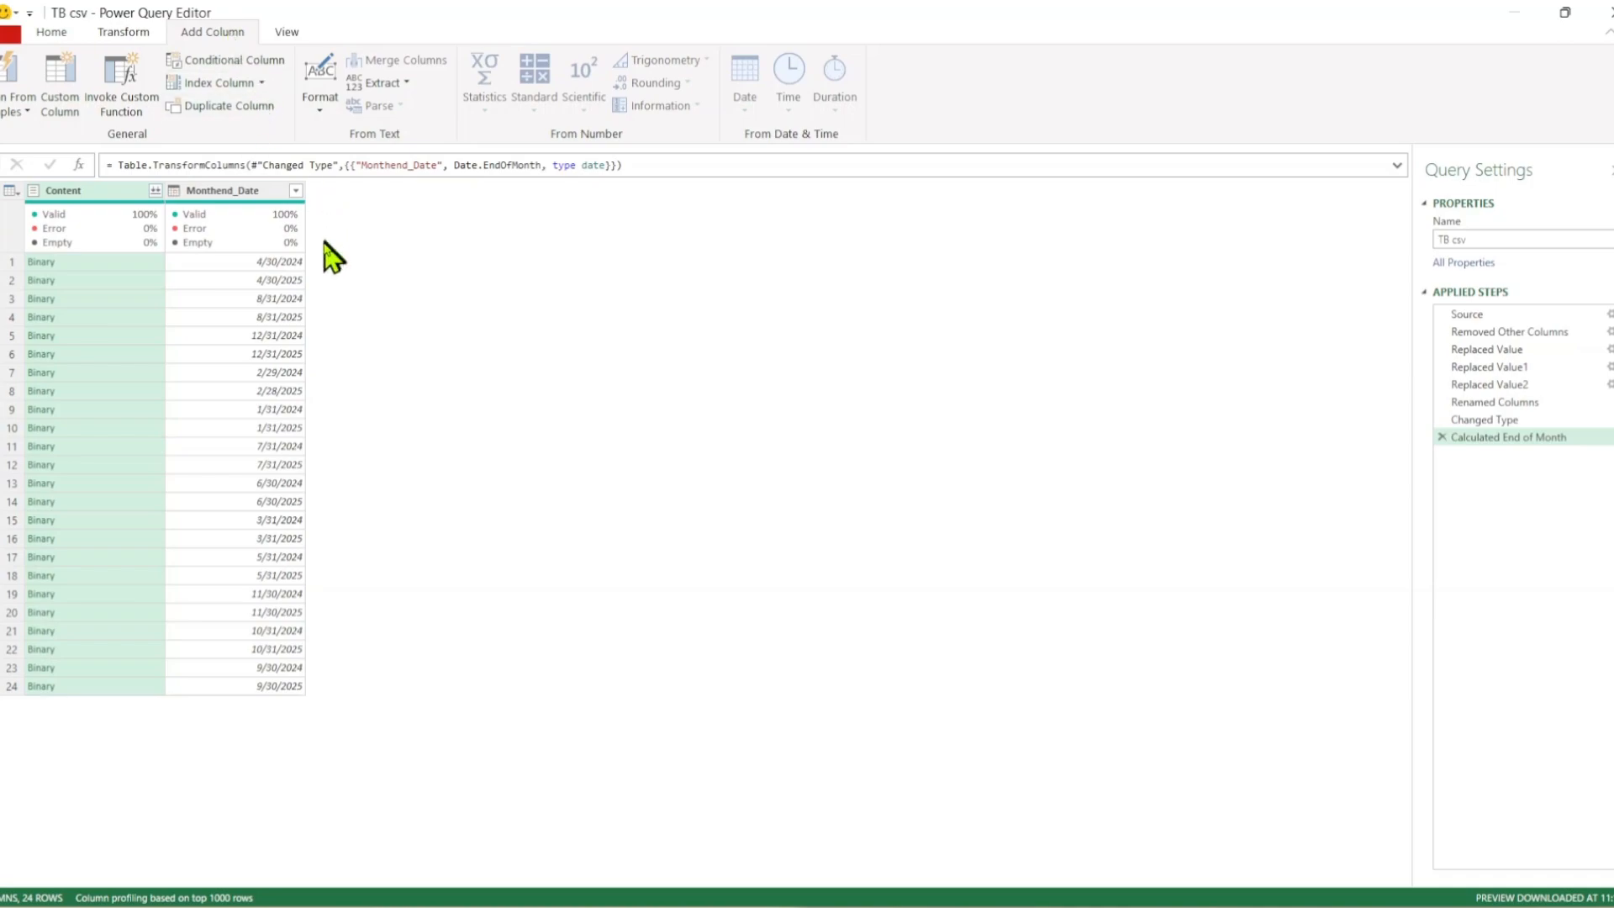
left_click(60, 80)
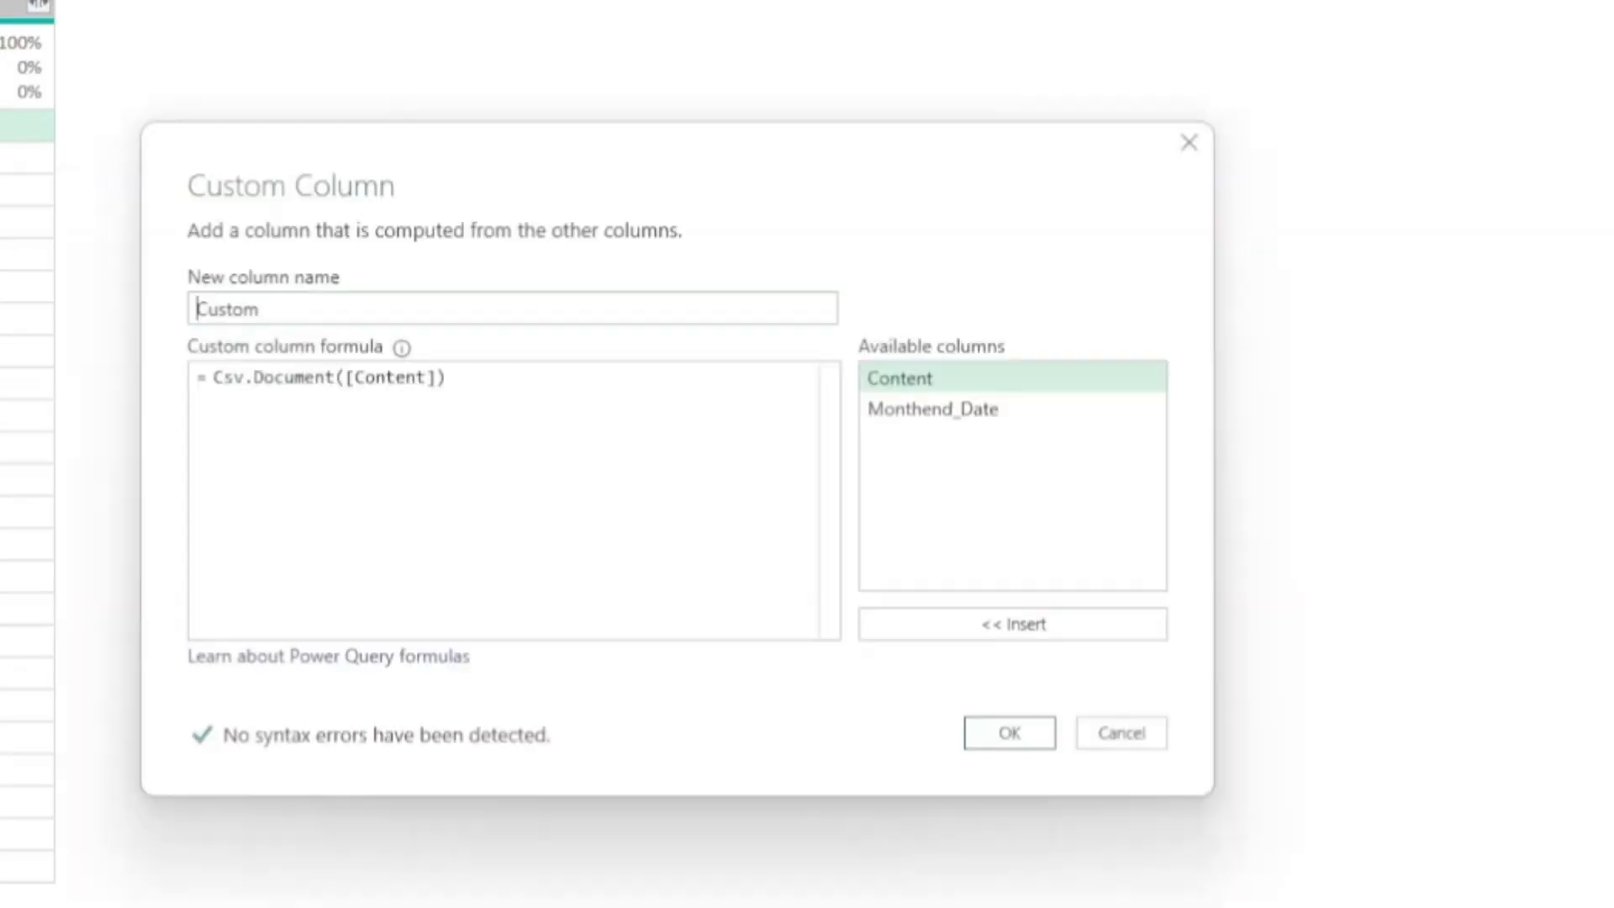
left_click(516, 404)
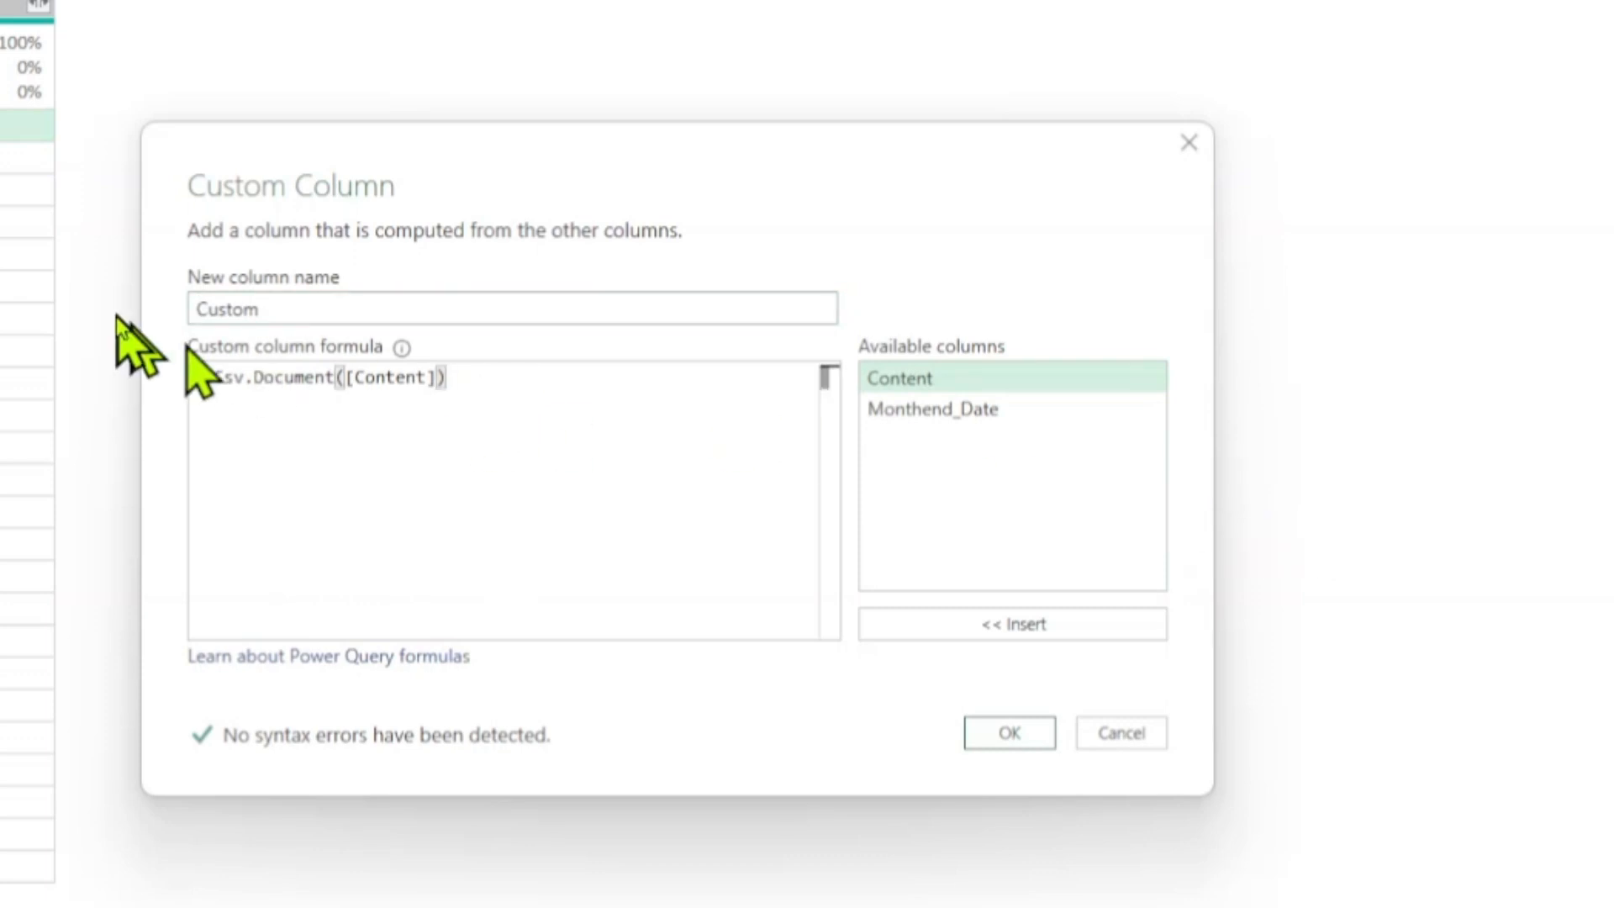
left_click(222, 378)
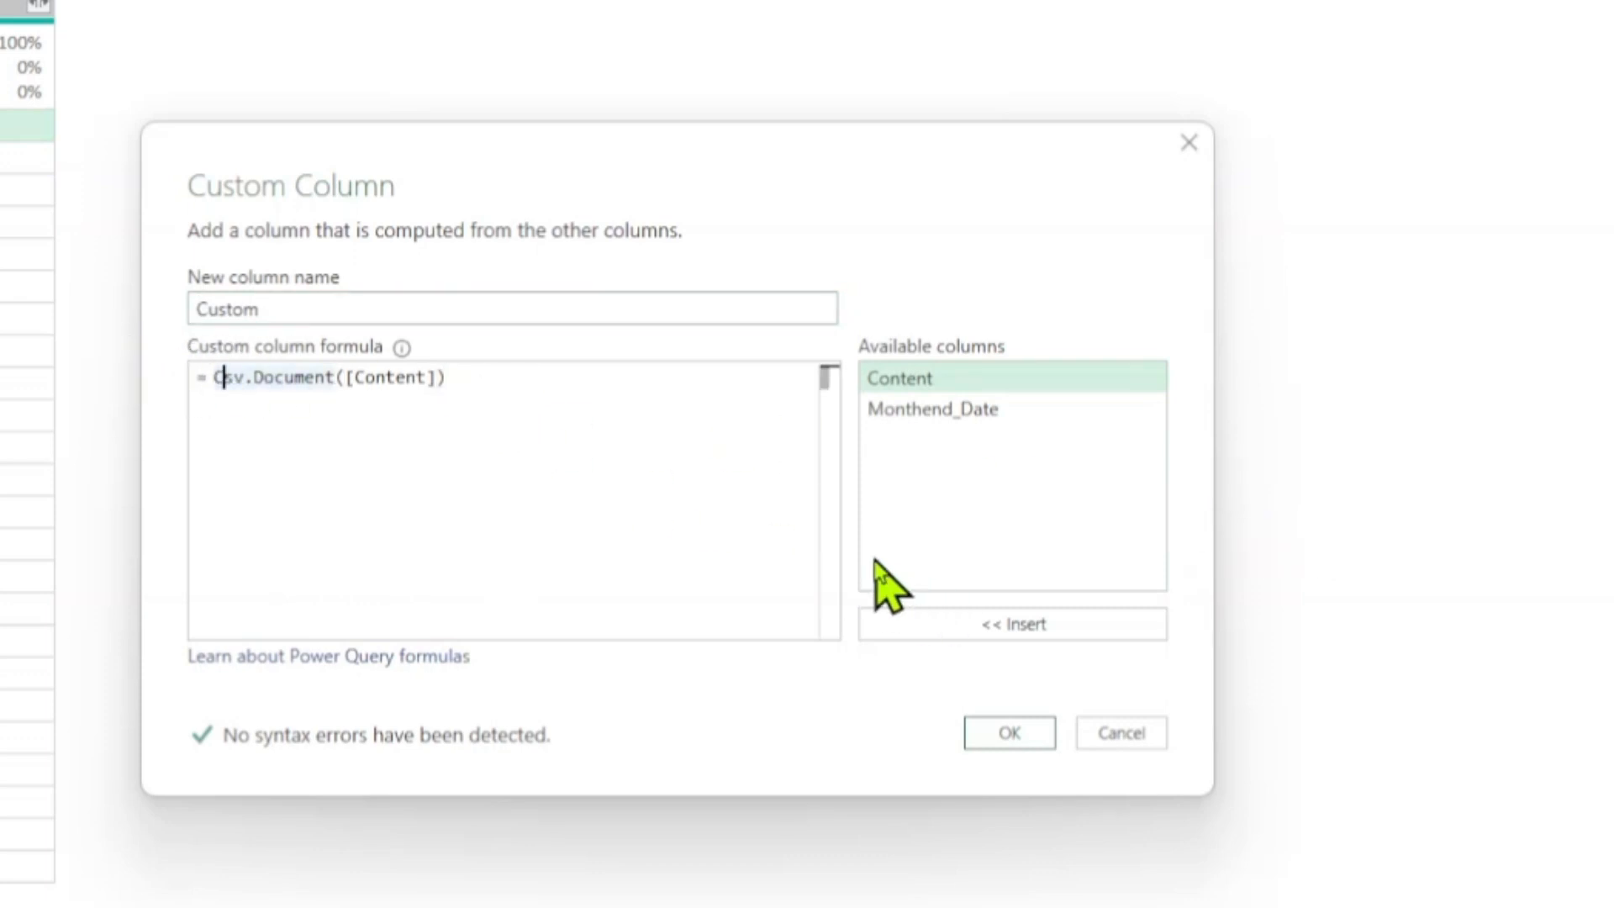
key("BackSpace")
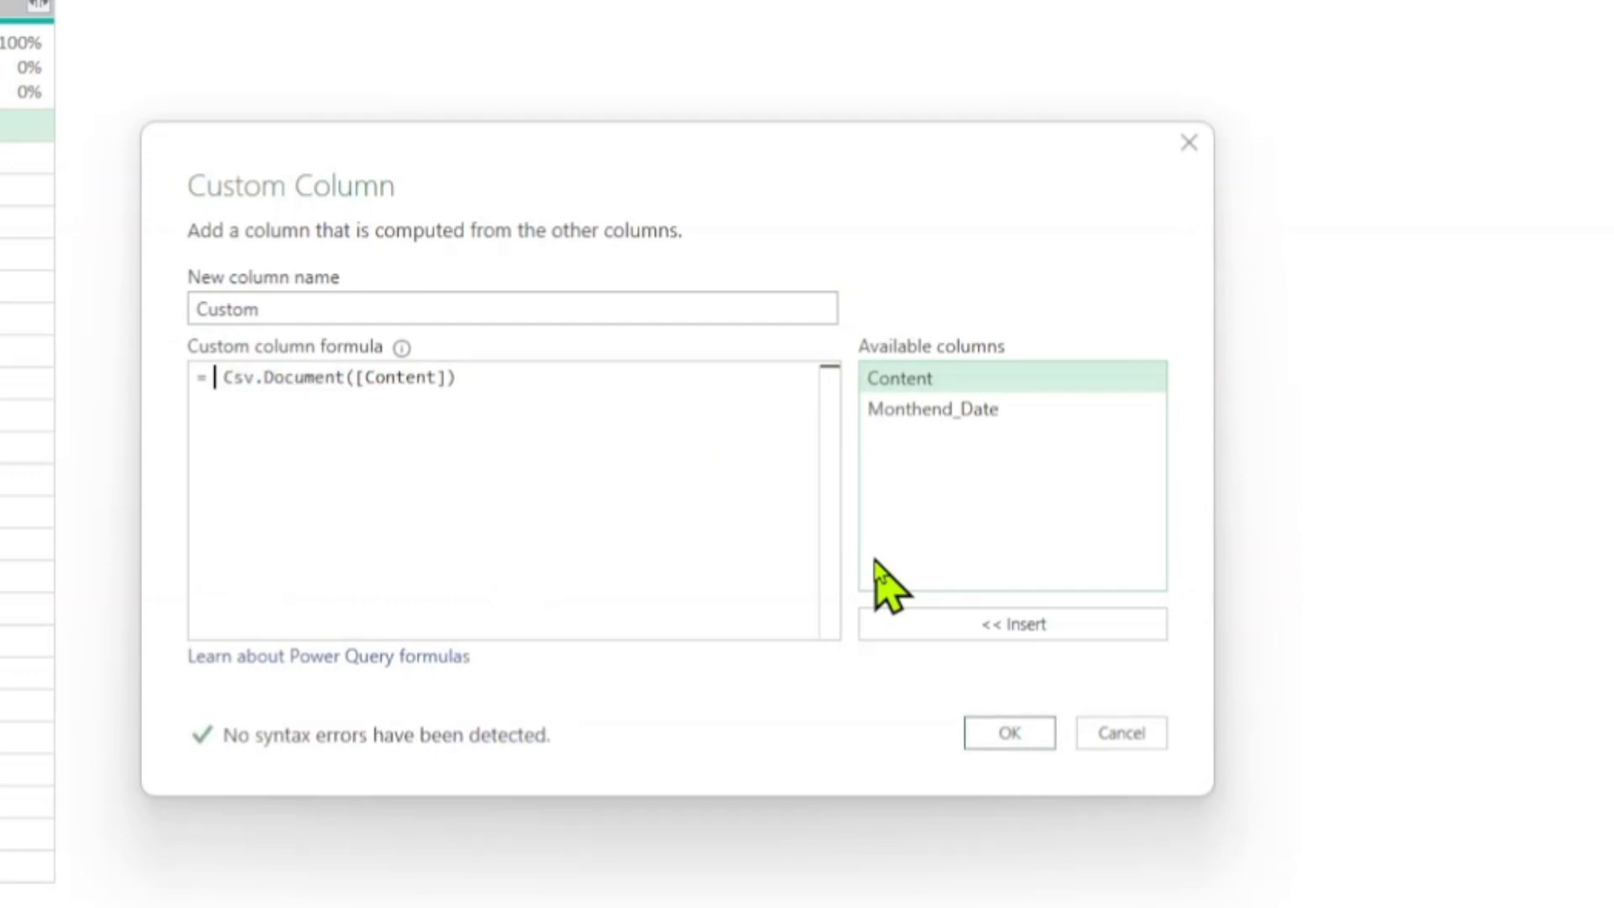
type("promo")
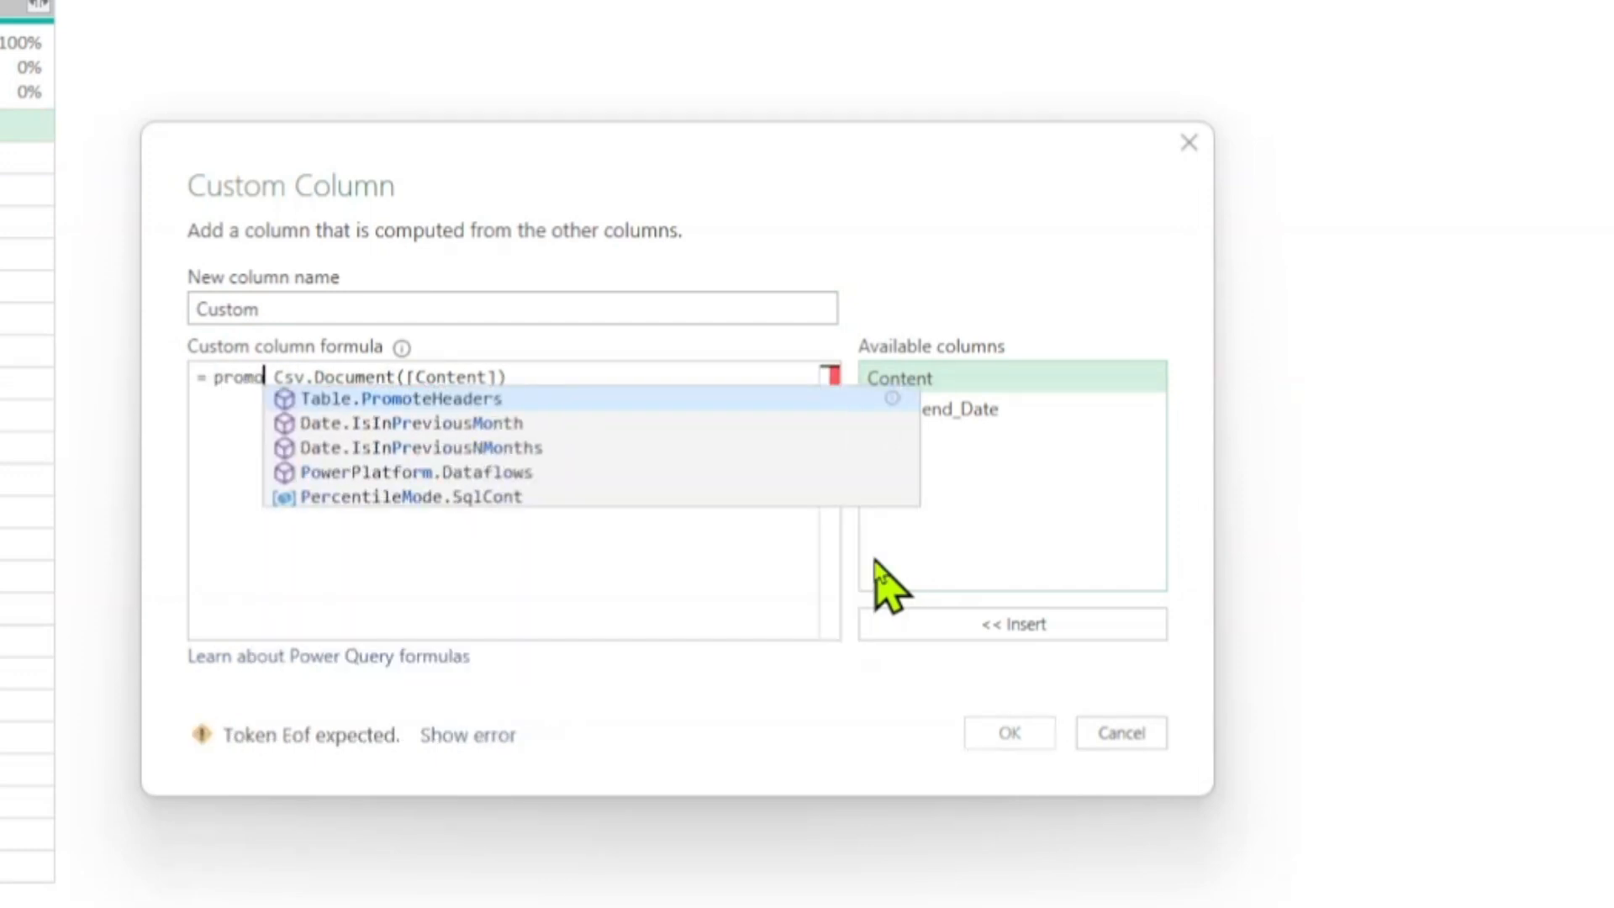
key("Tab")
type("(")
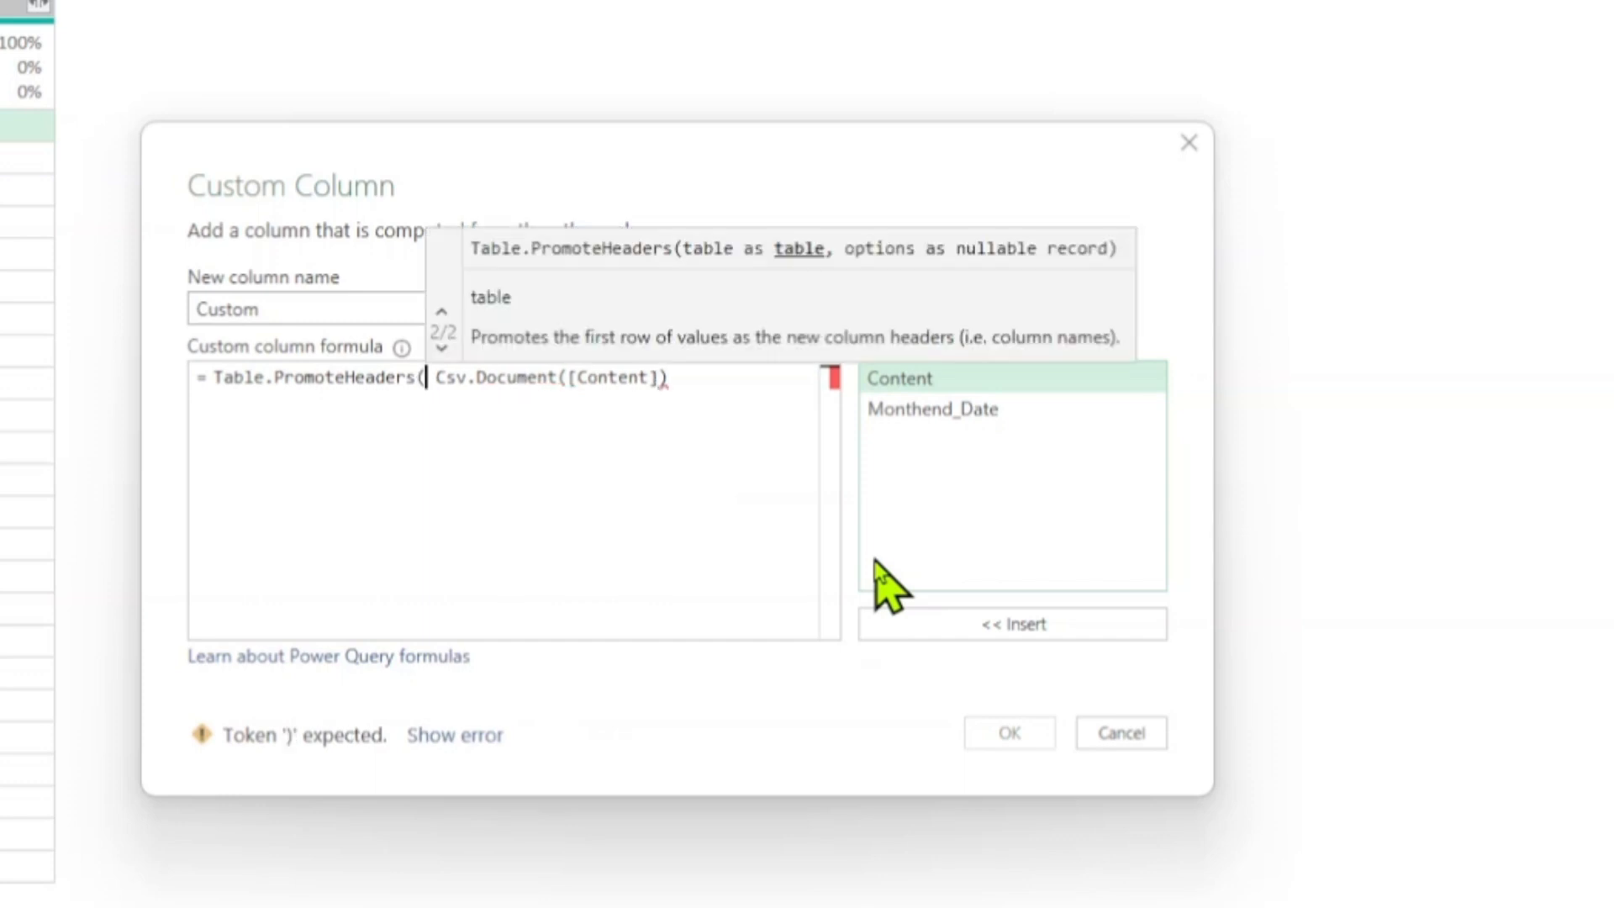
left_click(730, 390)
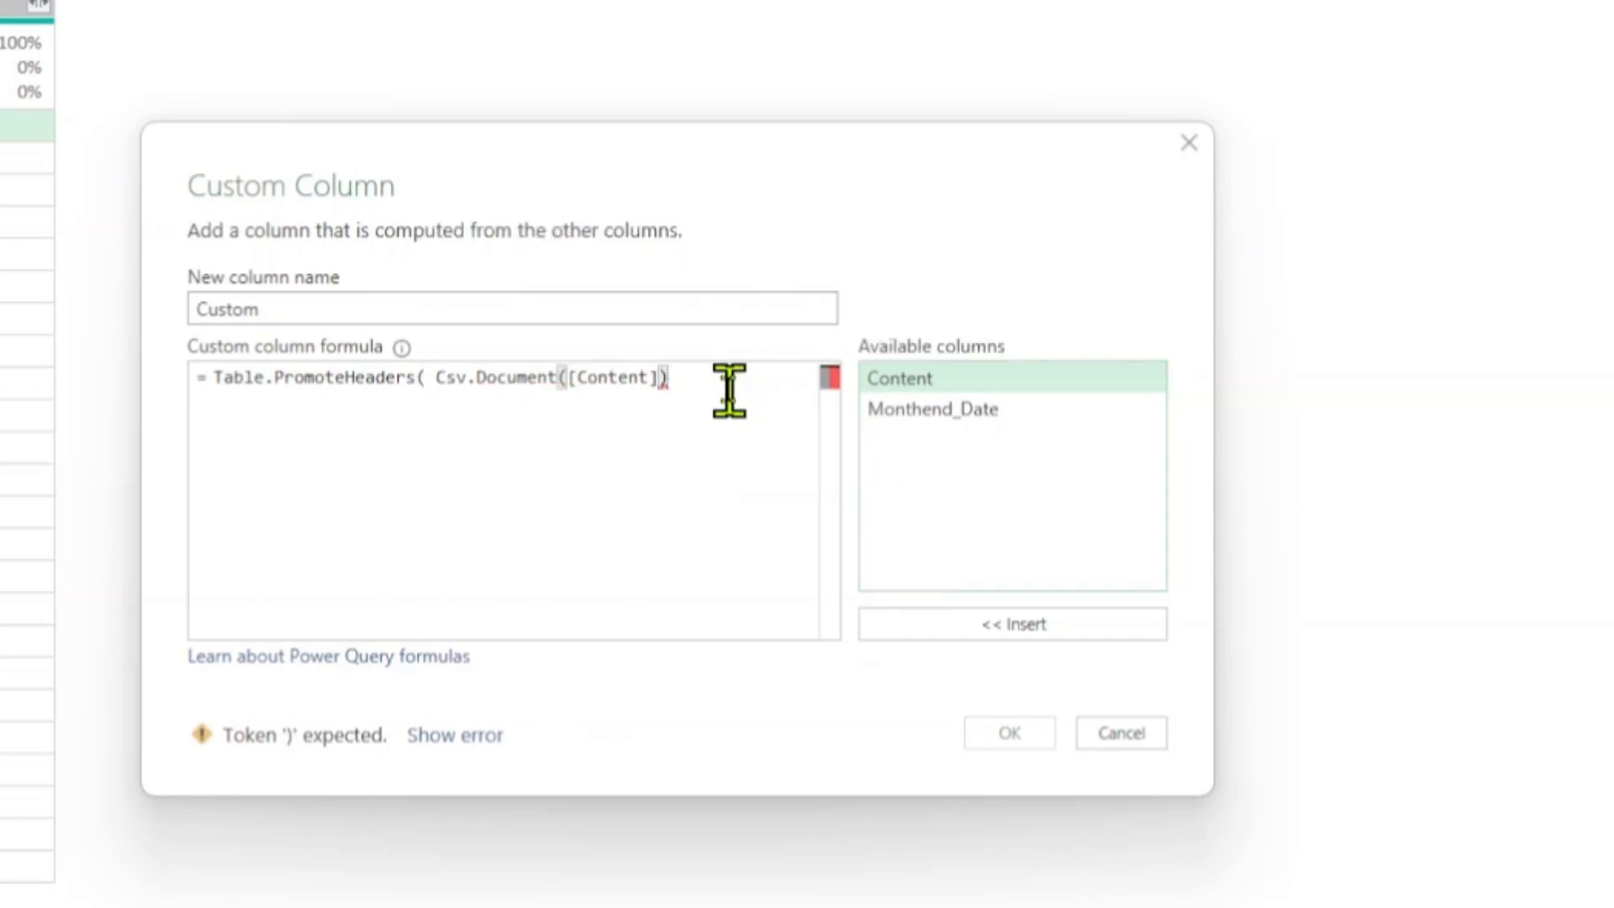
type(")")
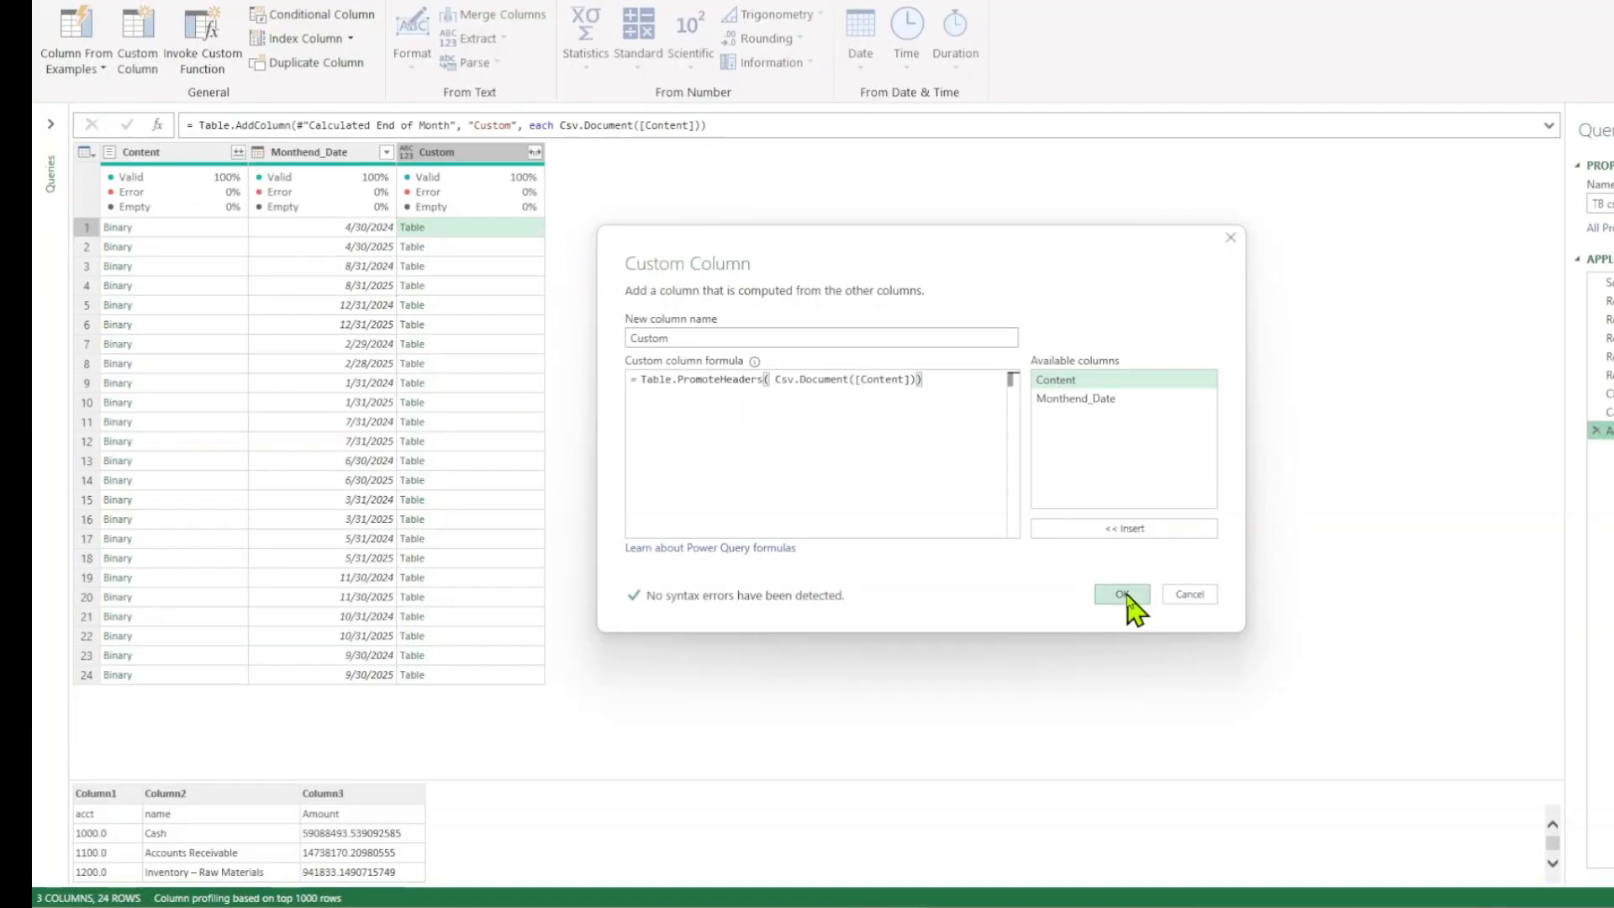
left_click(1123, 595)
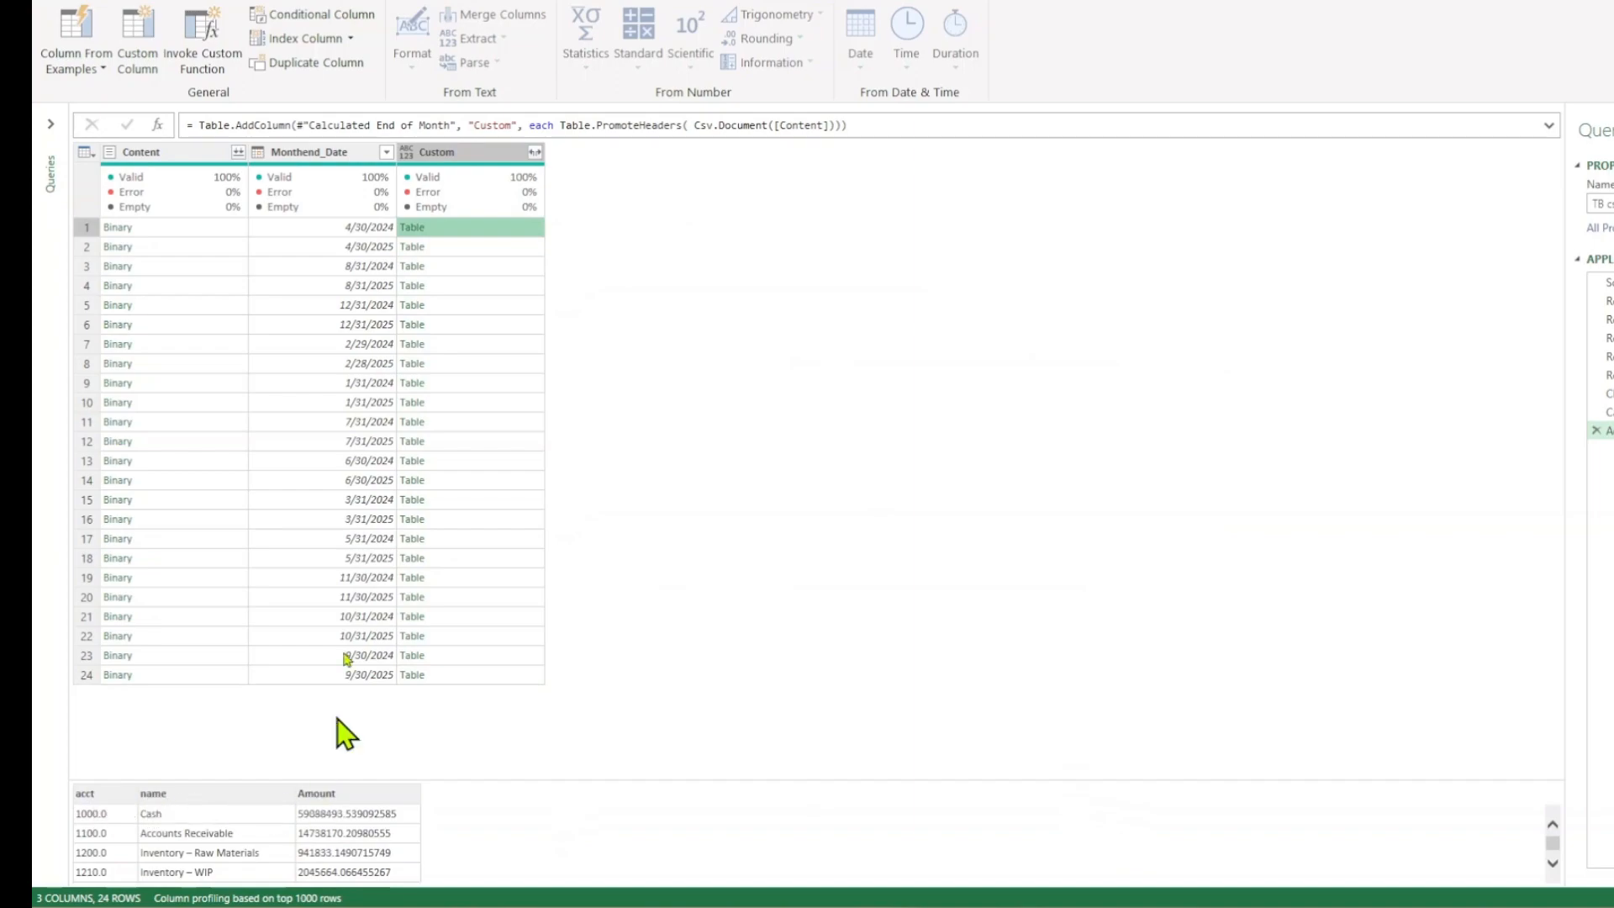
Remove the Content column from the TB csv query
left_click(179, 152)
right_click(179, 152)
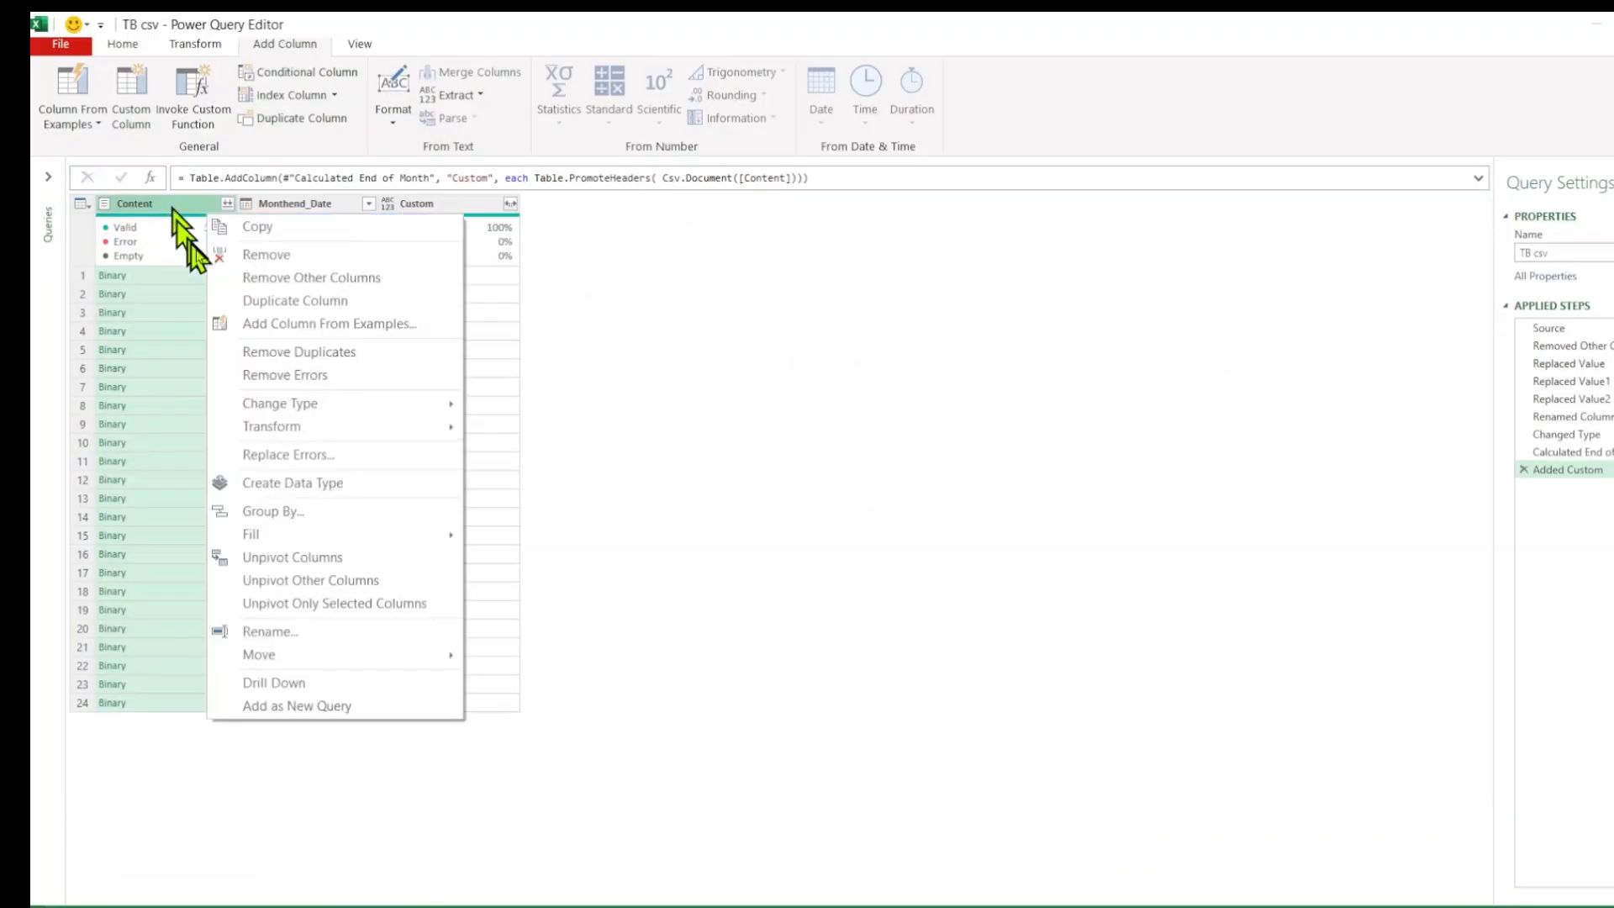
left_click(225, 255)
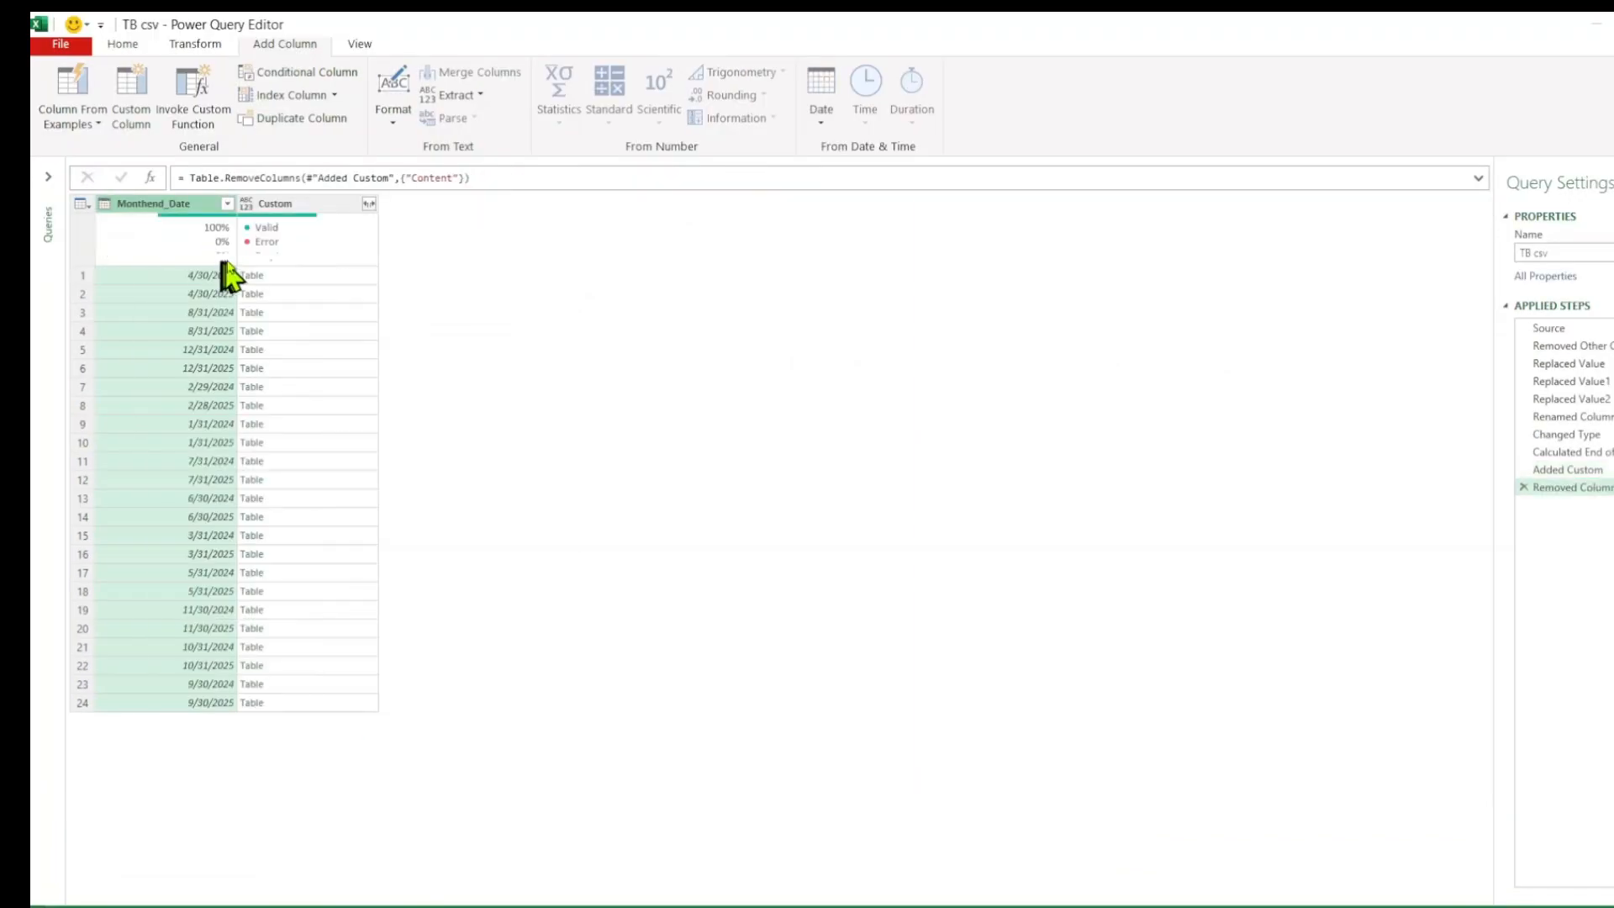
Expand the Custom column into acct, name and Amount without using the original column name as prefix
left_click(370, 204)
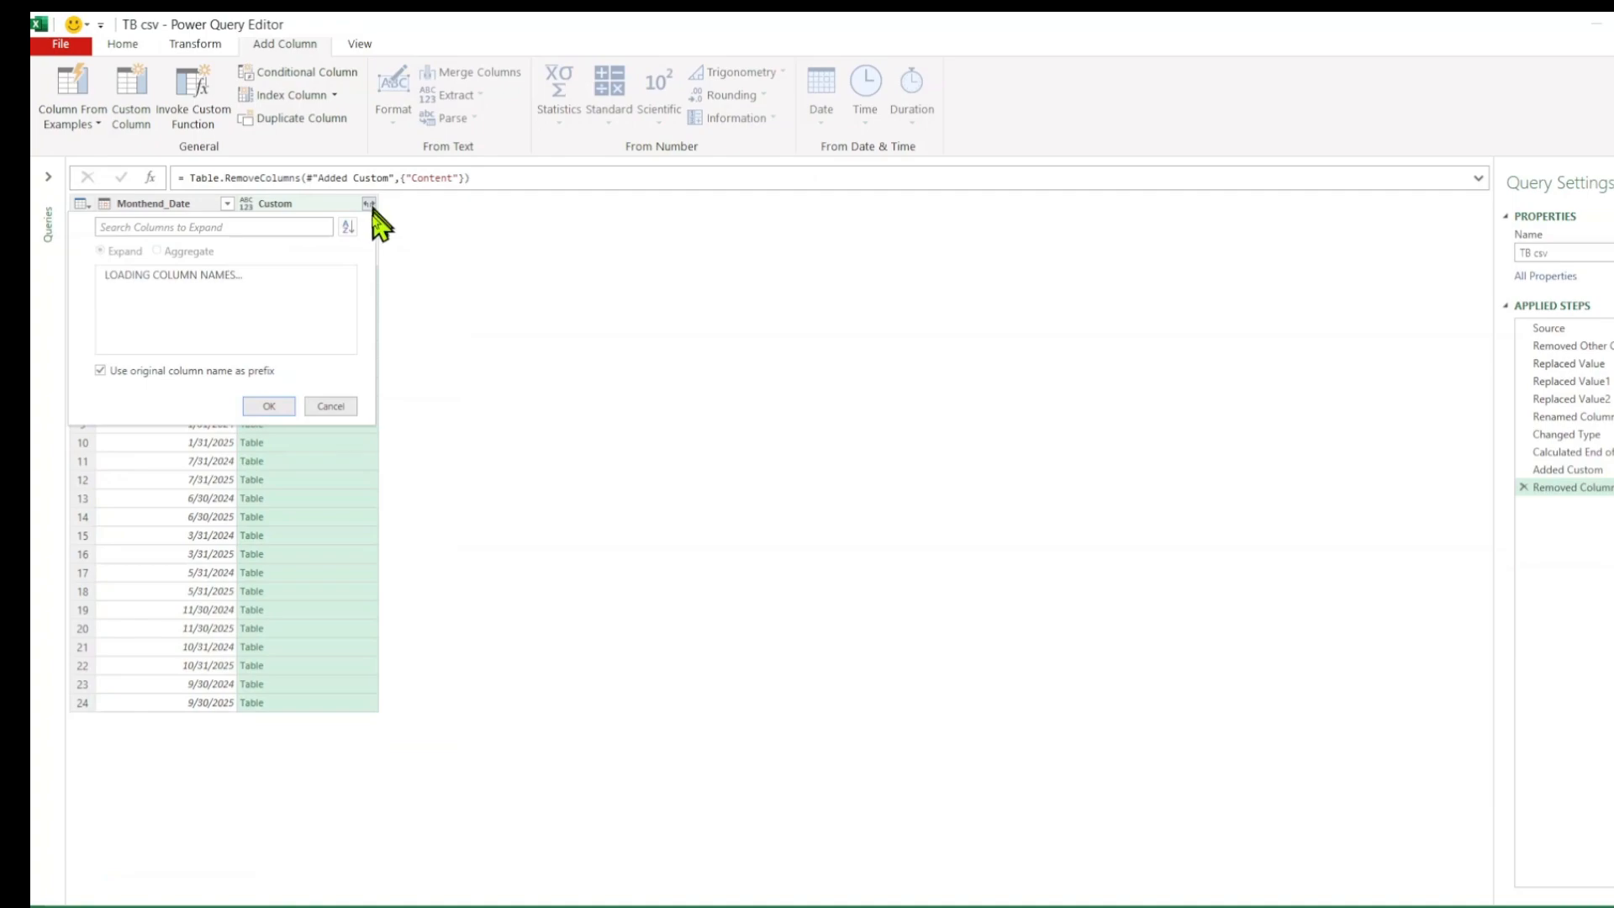
left_click(101, 370)
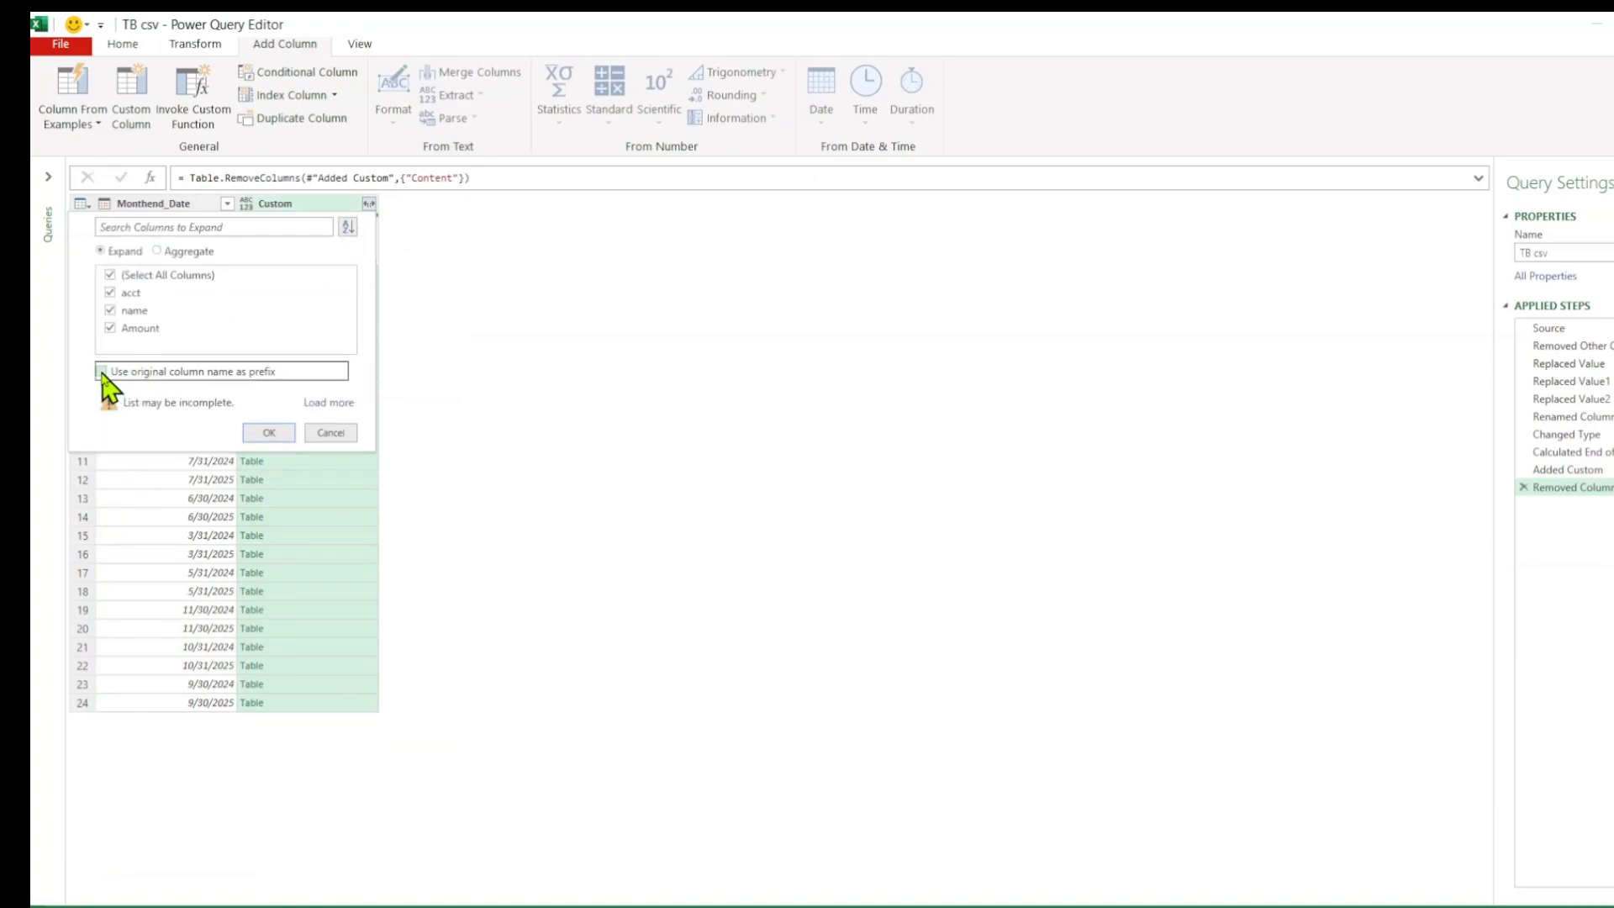
left_click(269, 433)
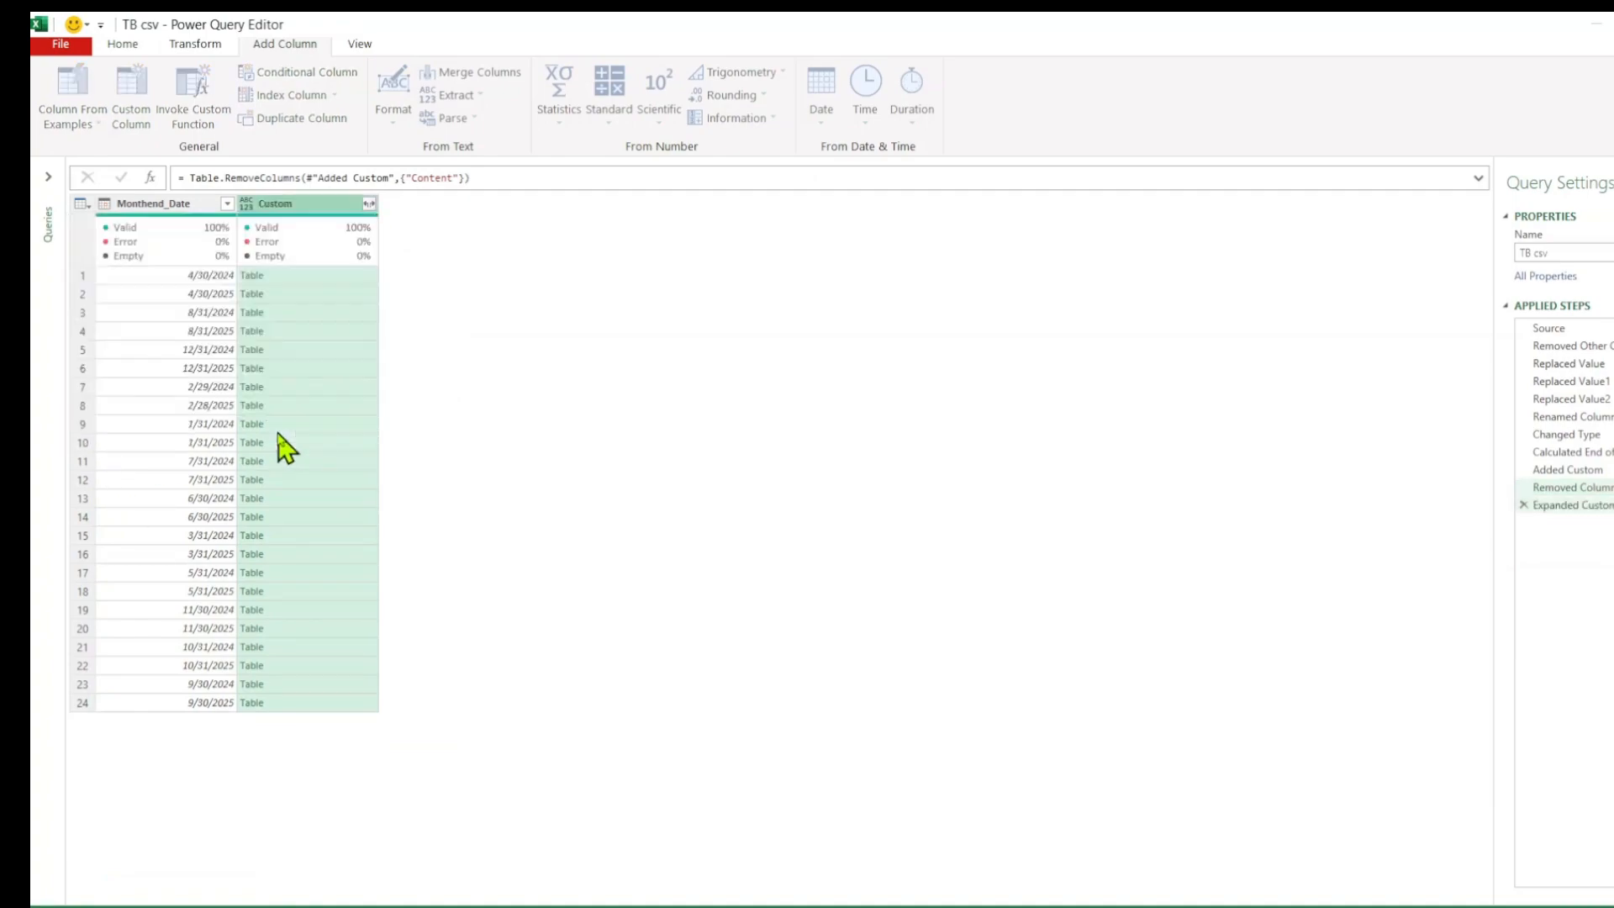
Look through the expanded rows and detect the data types of the acct, name and Amount columns
scroll(500, 498, "down", 12)
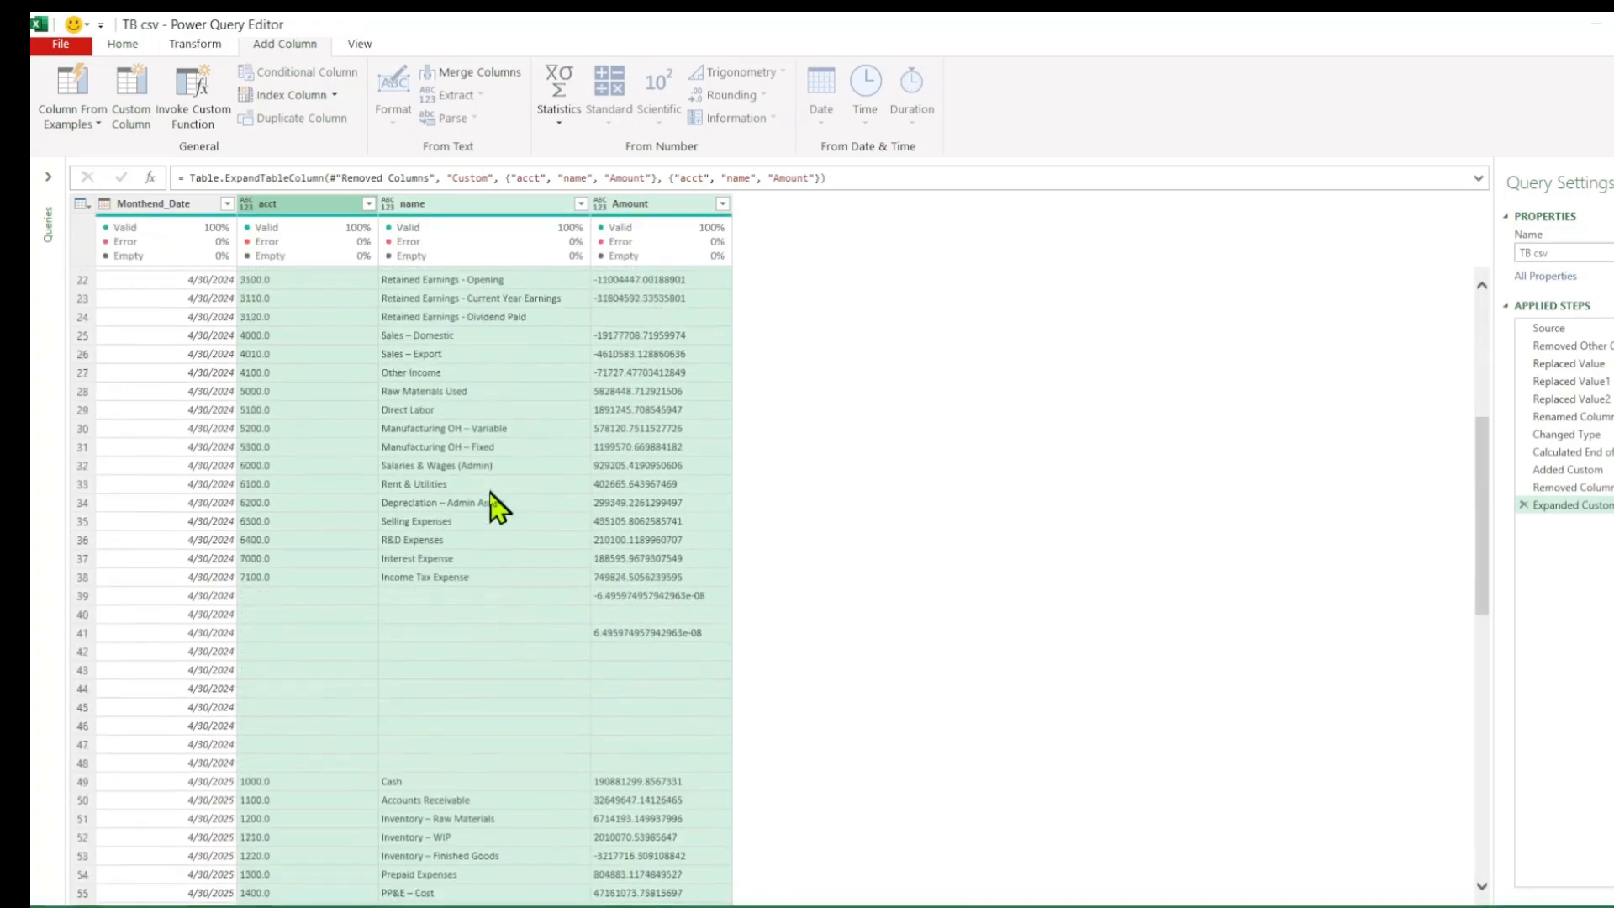
scroll(497, 505, "up", 7)
scroll(496, 505, "down", 7)
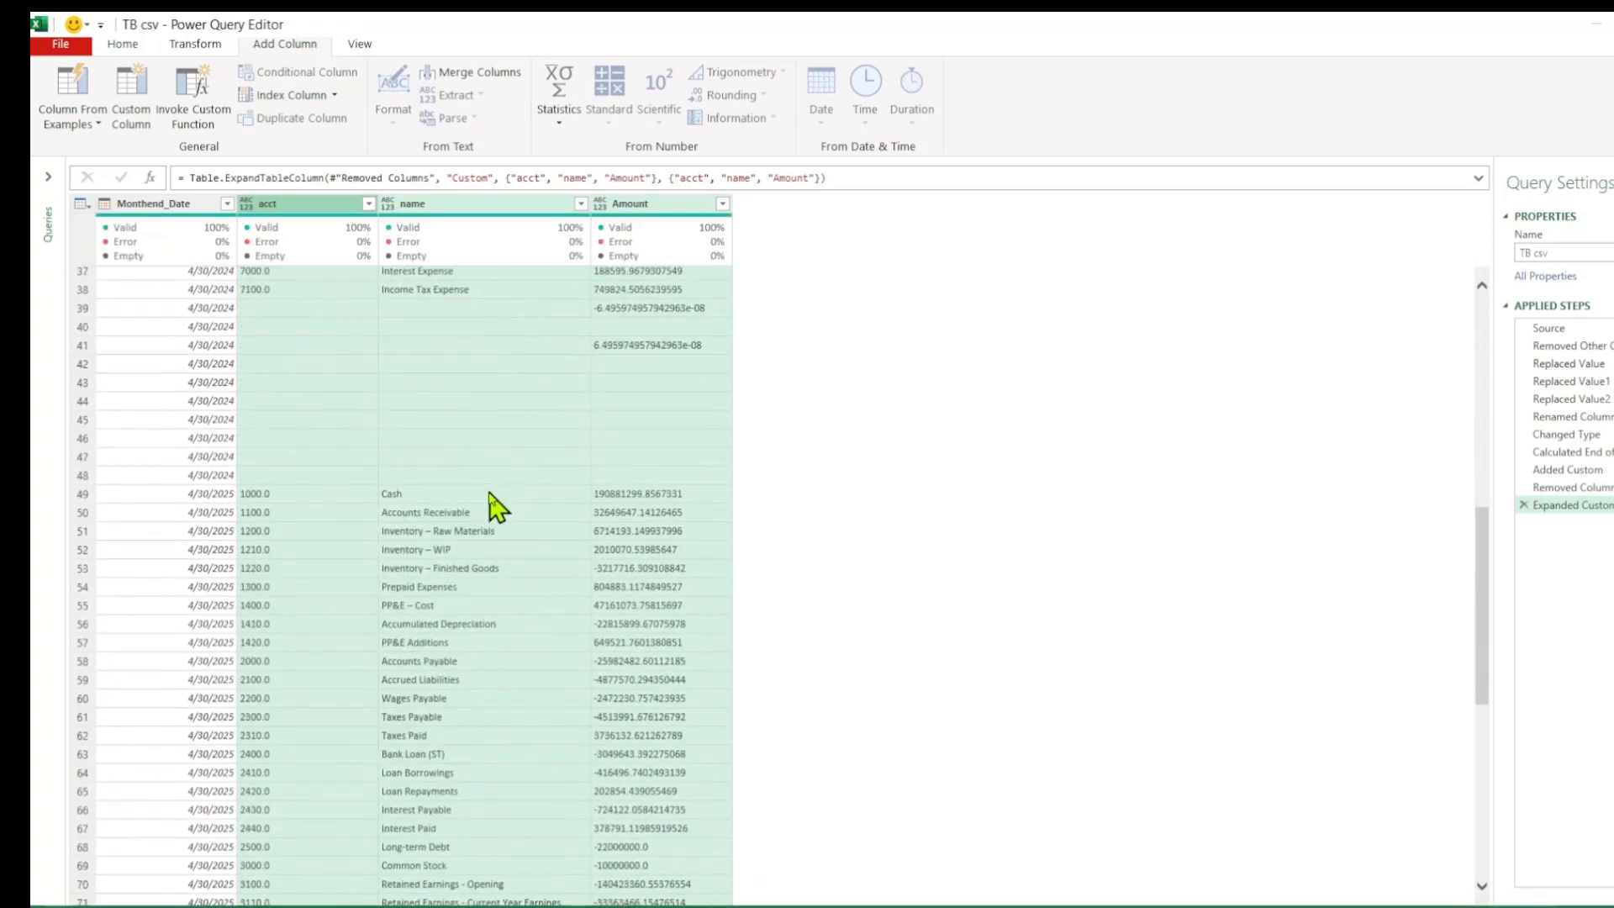
scroll(353, 538, "up", 3)
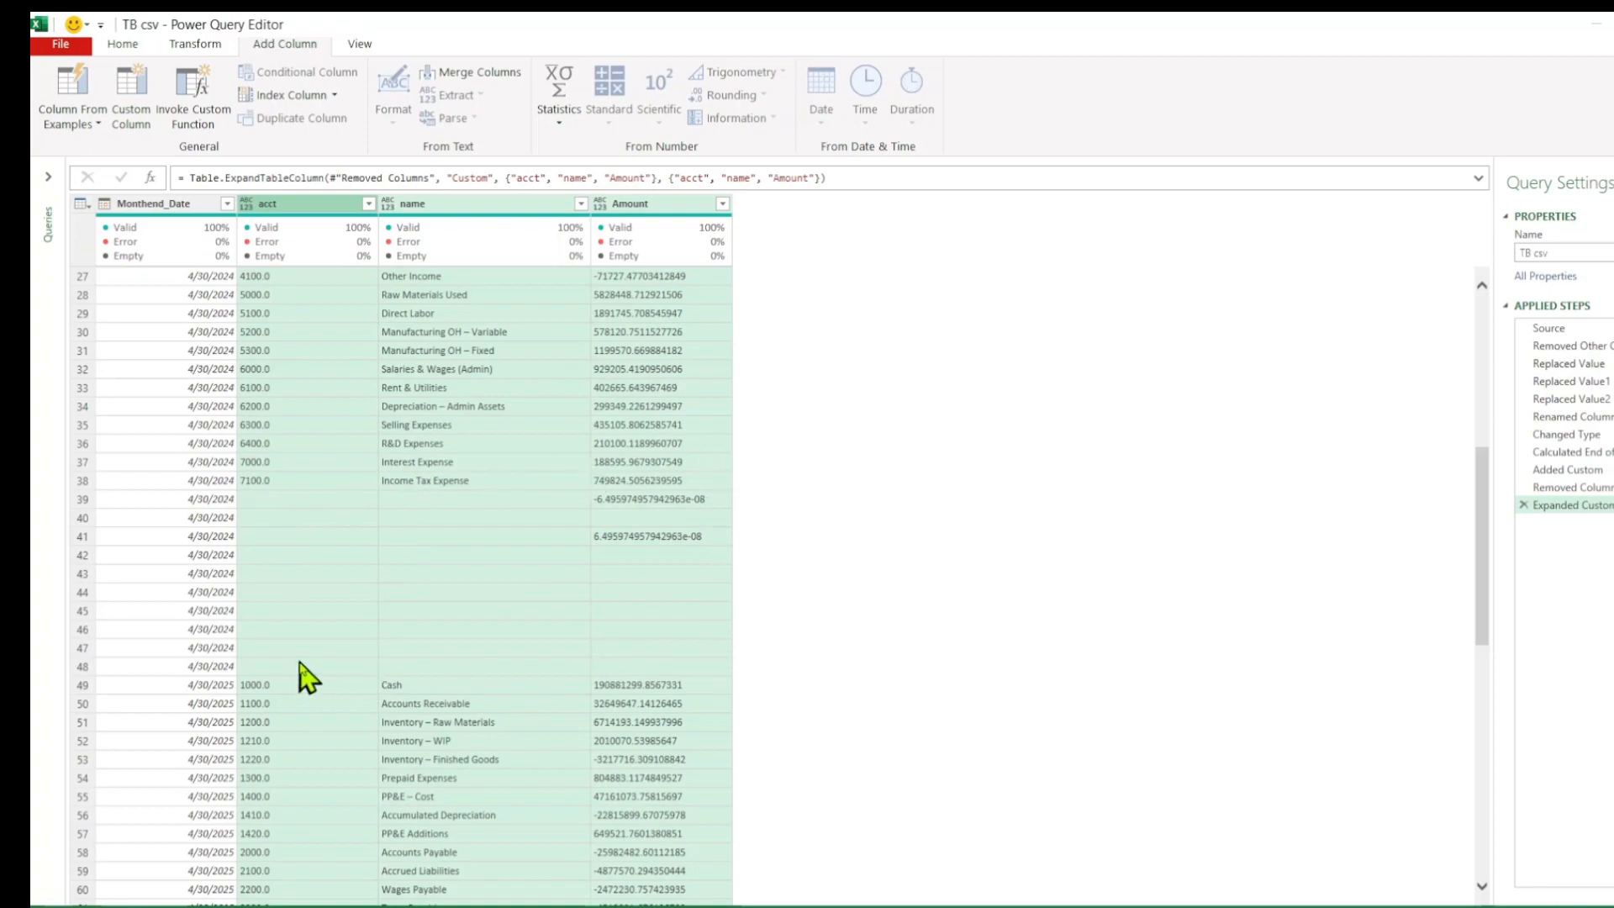
scroll(300, 662, "down", 3)
scroll(302, 656, "up", 2)
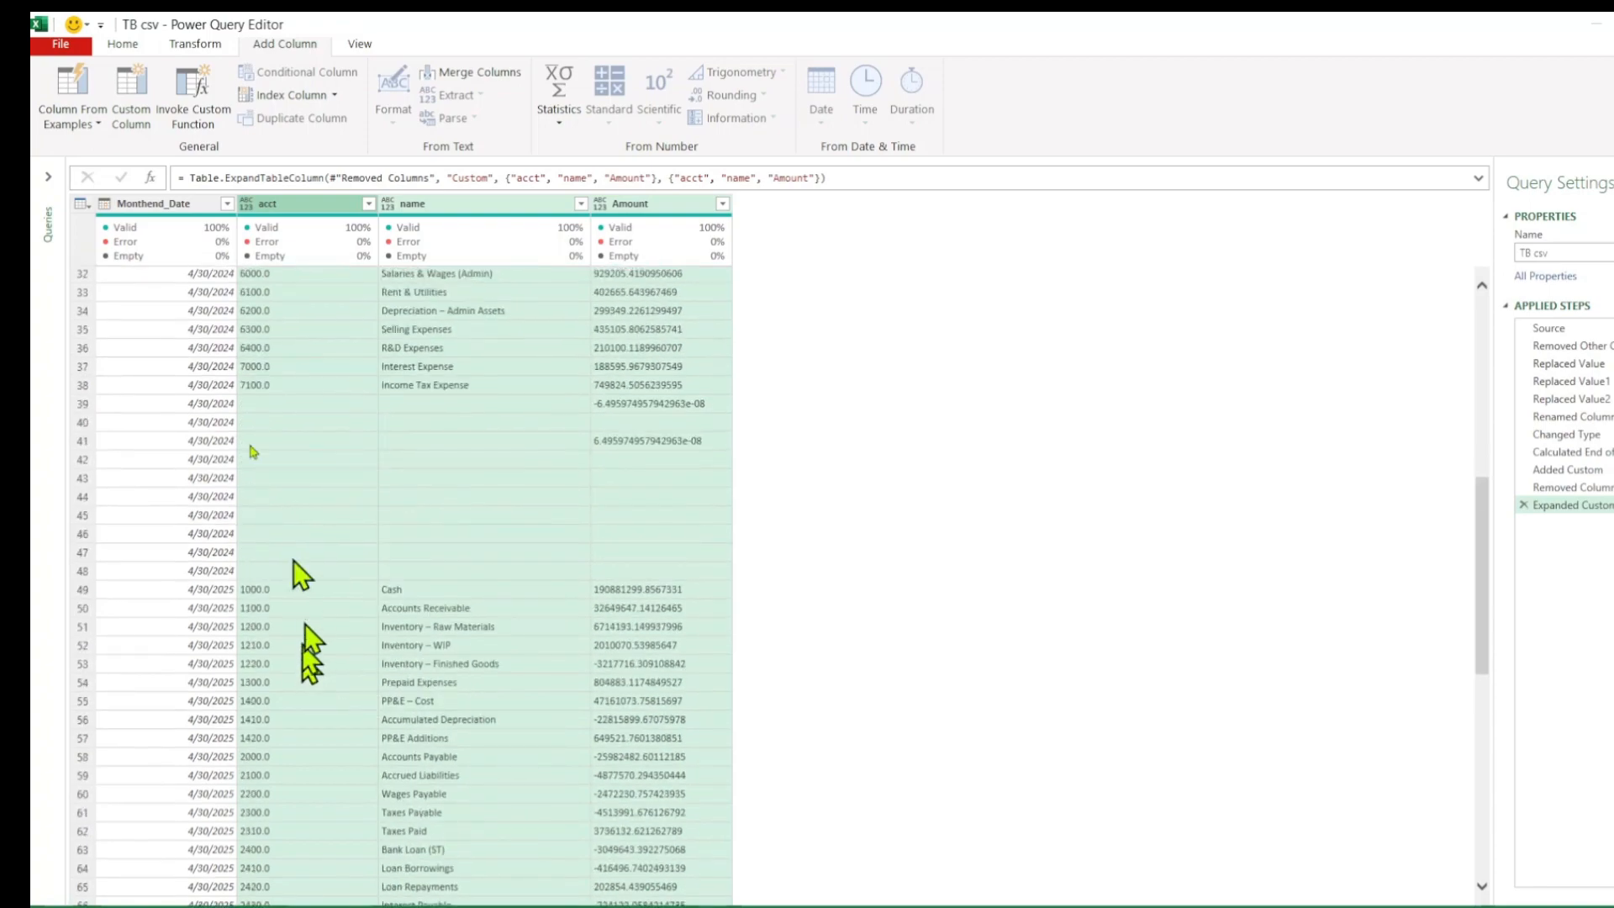
left_click(195, 46)
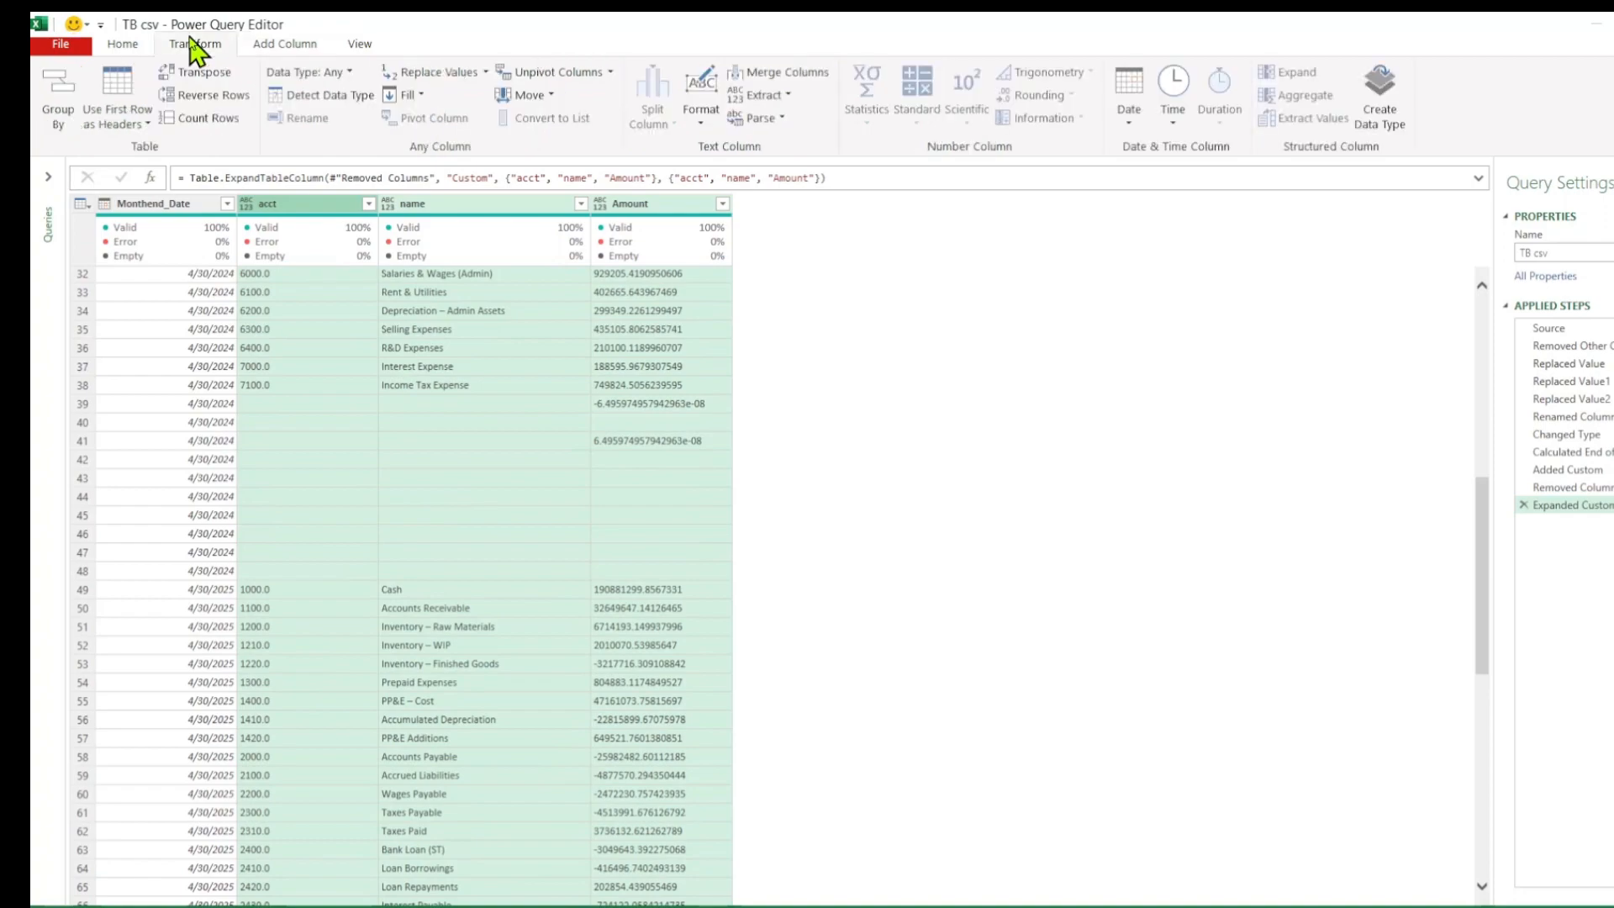
left_click(296, 99)
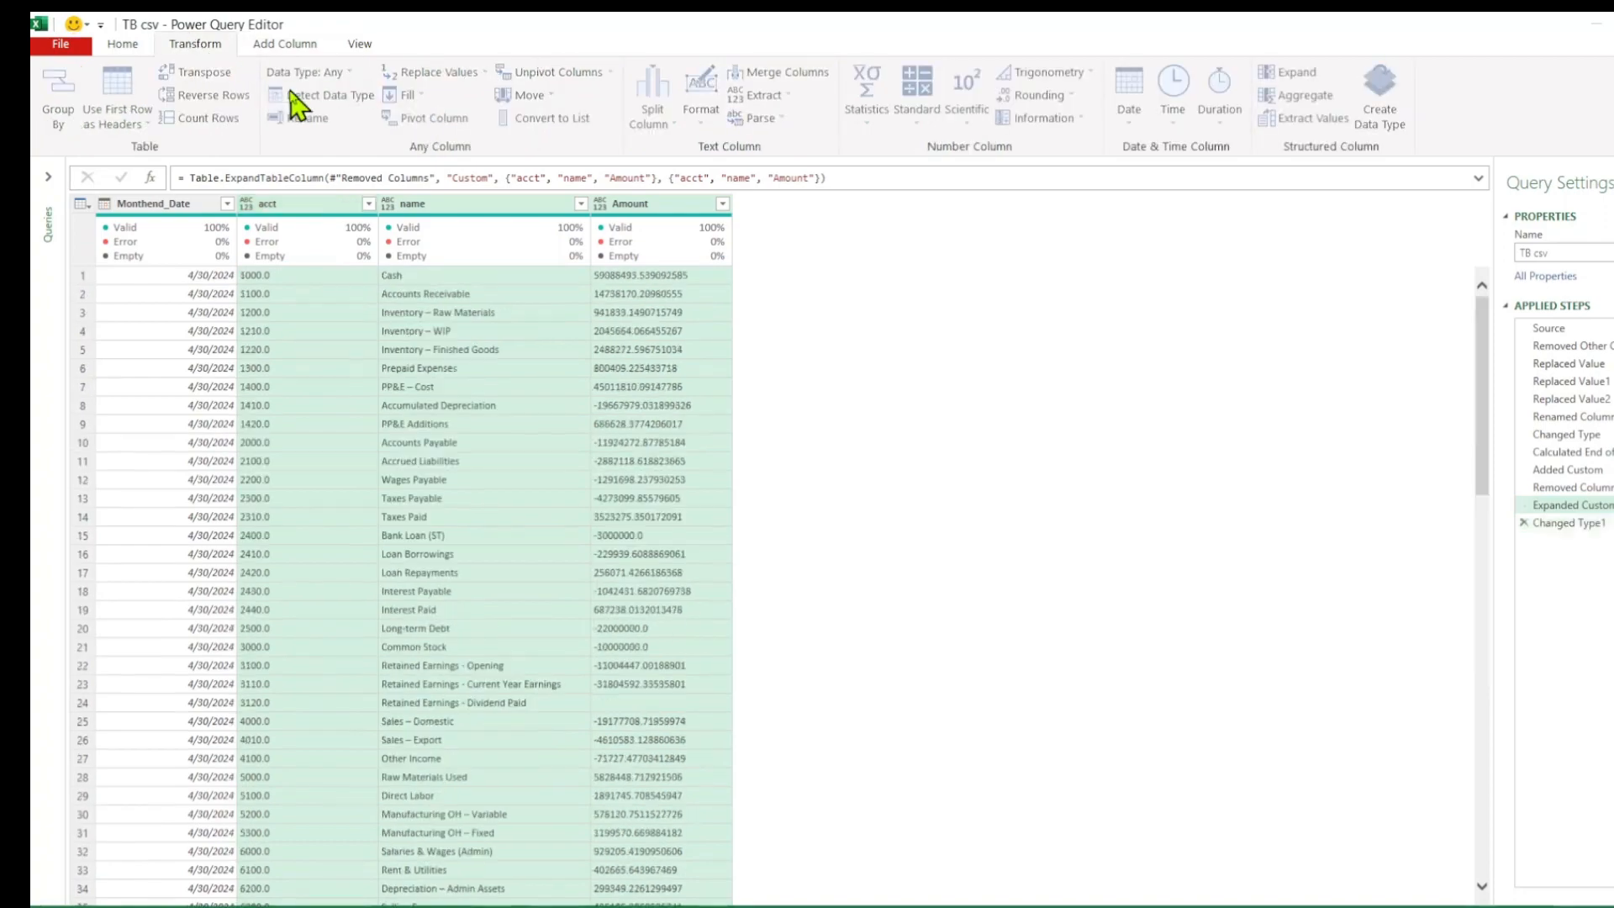
Filter the acct column to exclude null values
scroll(418, 505, "down", 5)
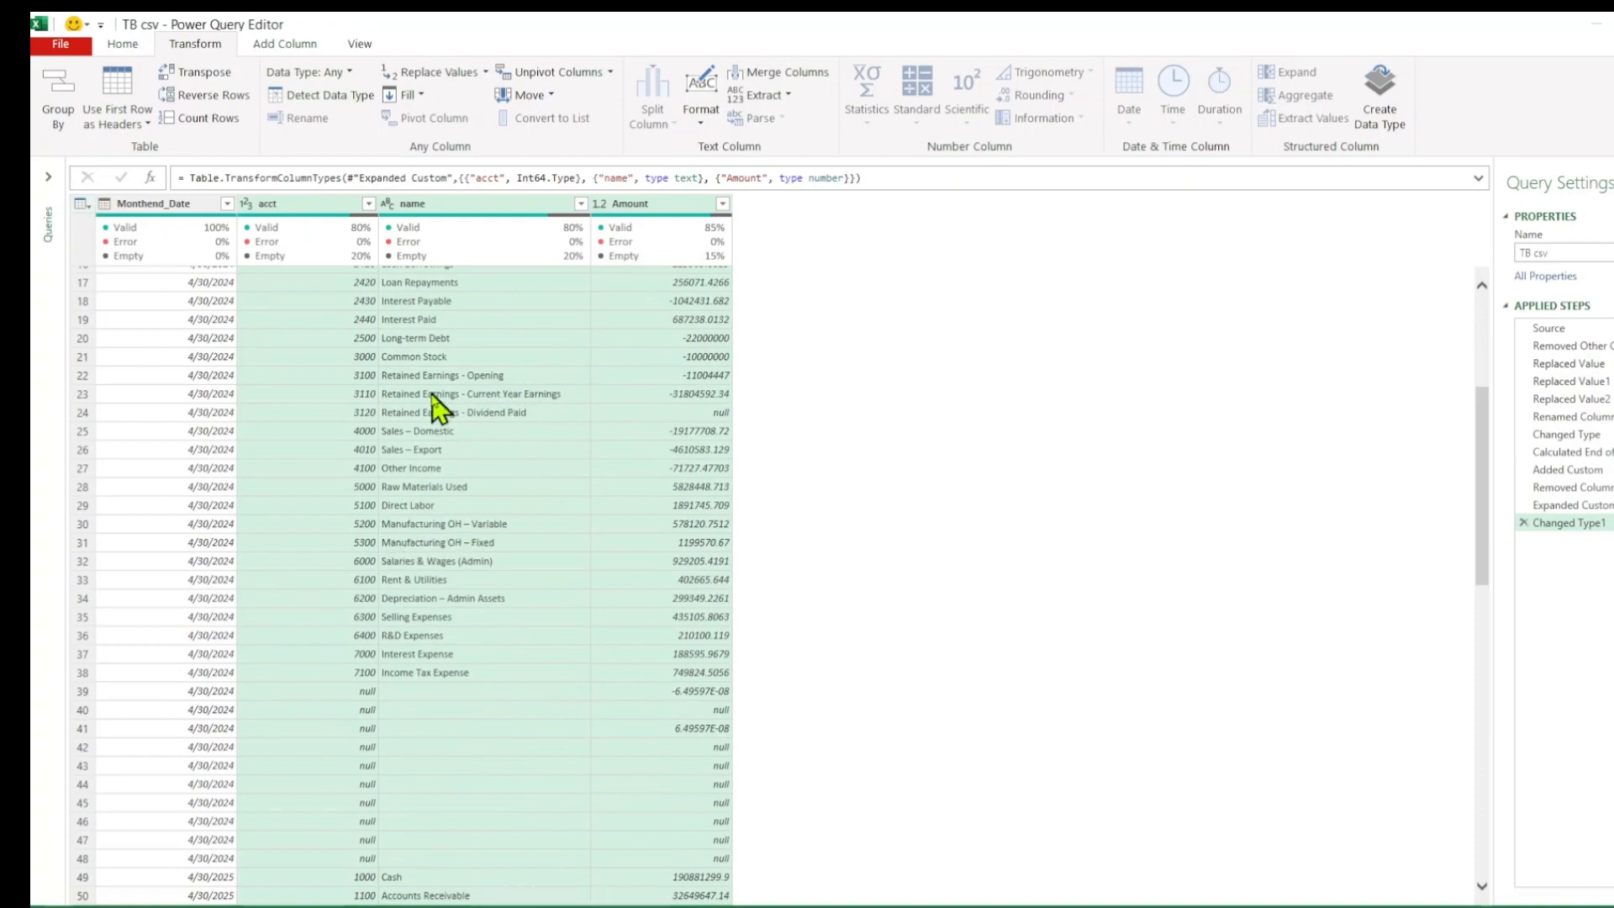
left_click(317, 204)
scroll(421, 673, "down", 5)
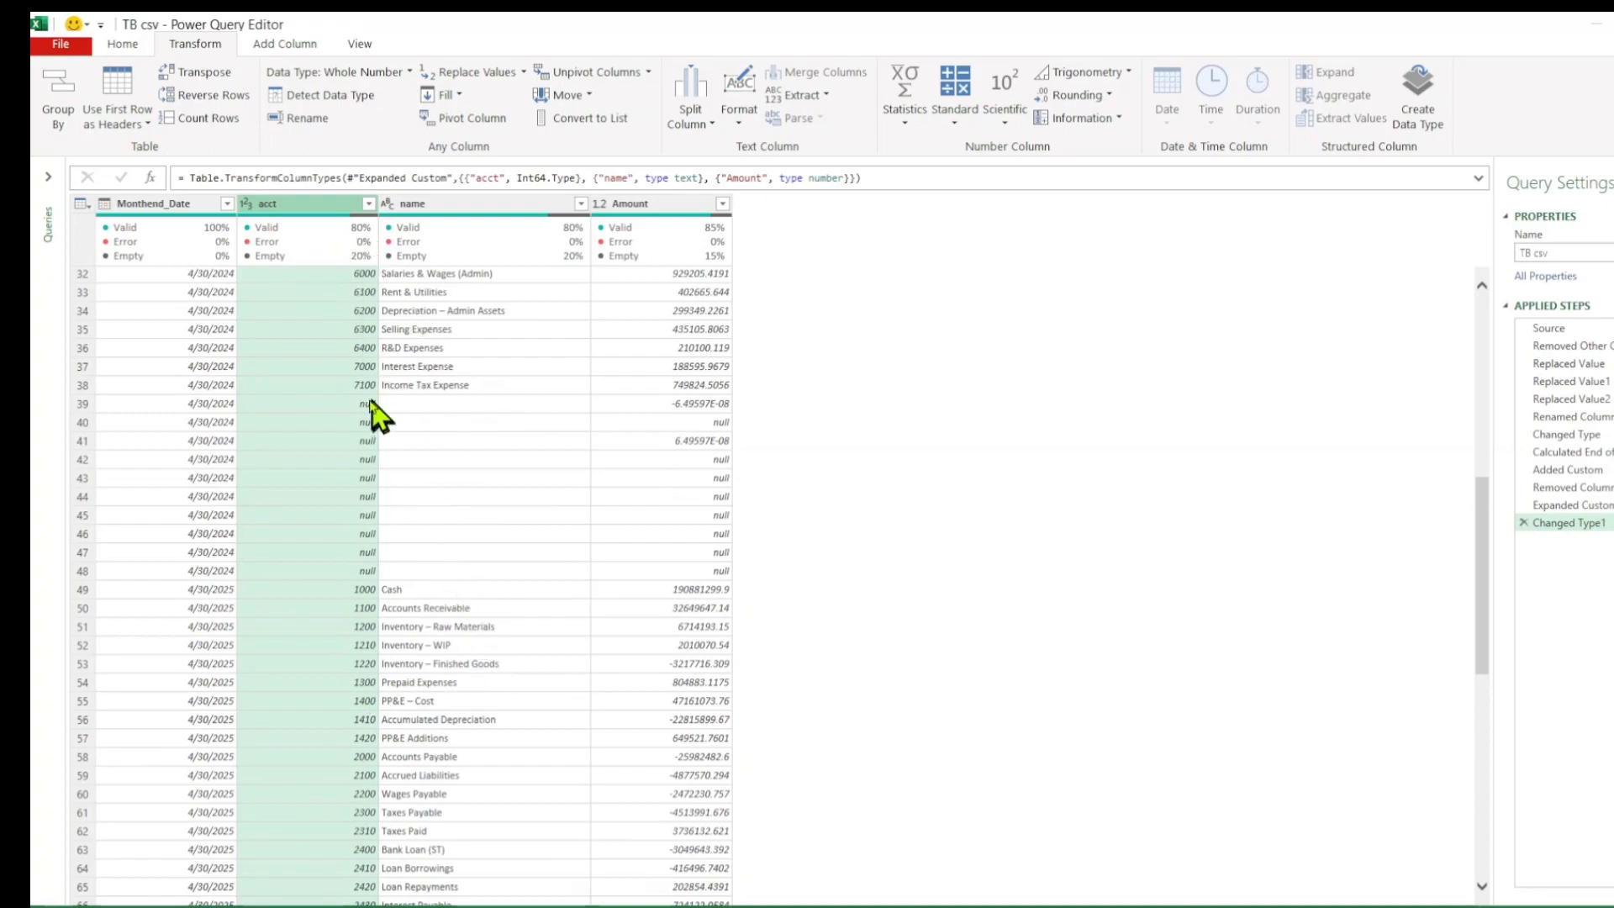
left_click(369, 203)
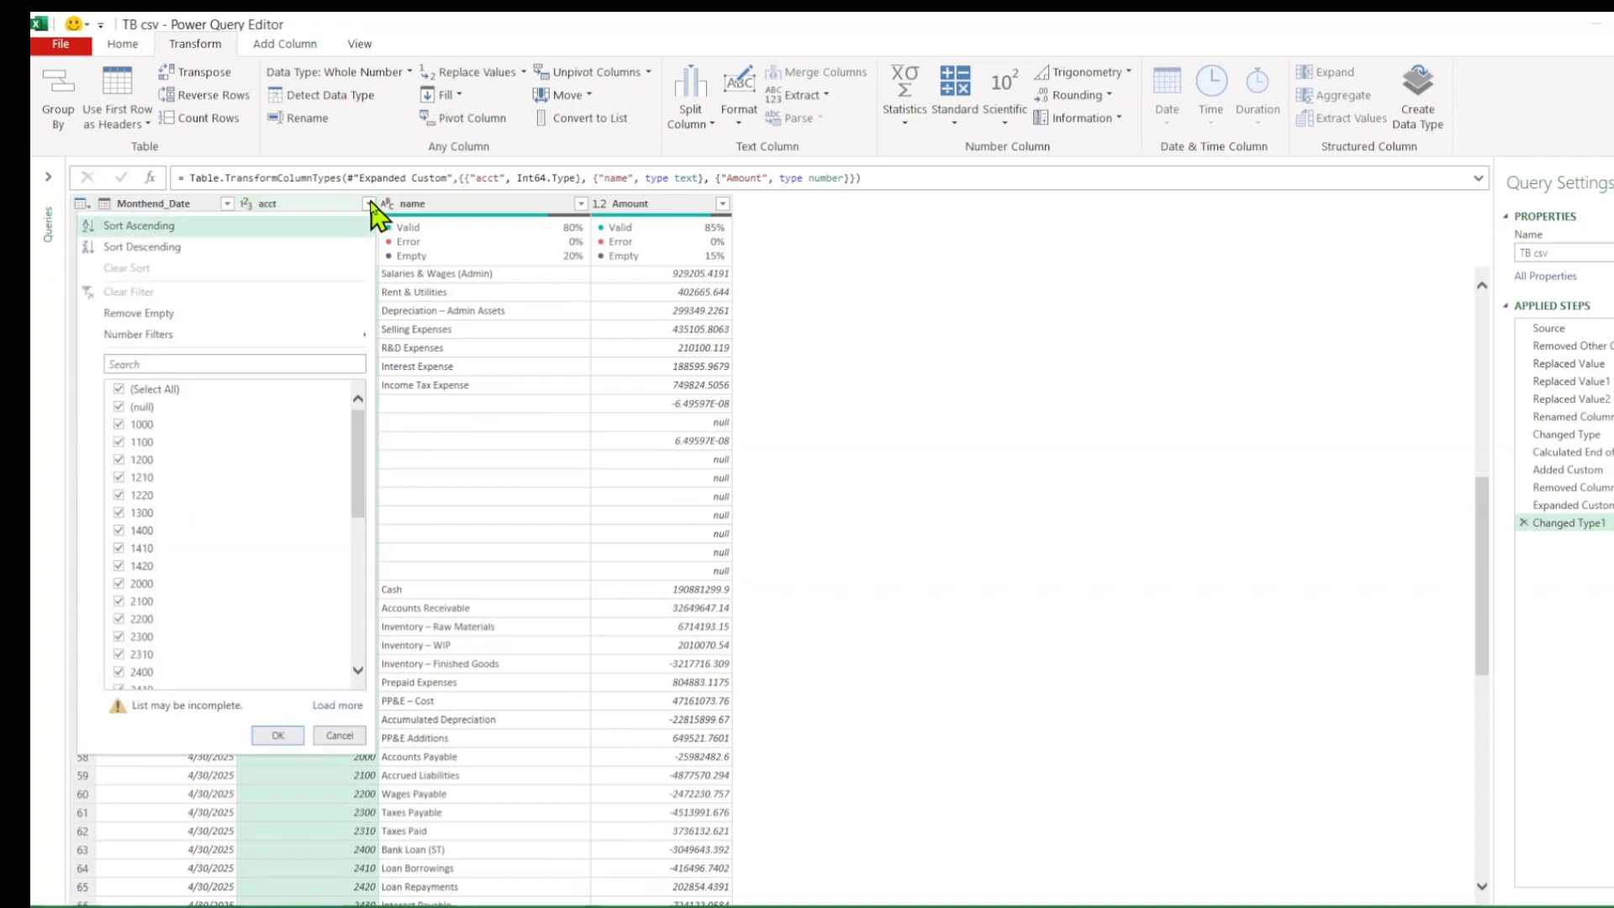
left_click(118, 407)
scroll(198, 485, "down", 6)
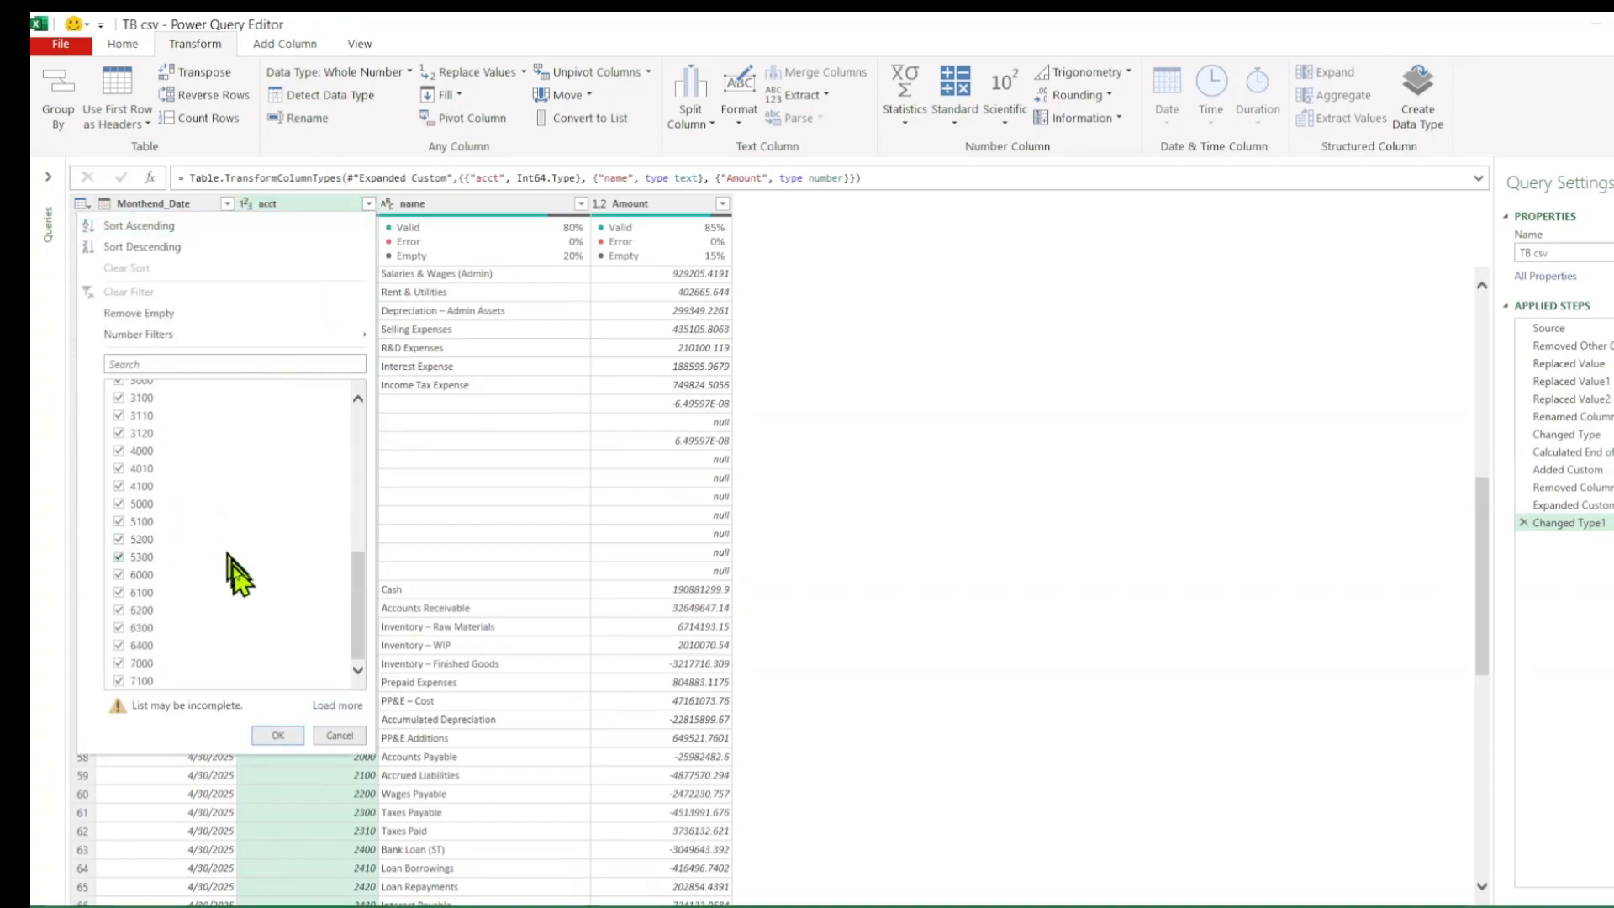
left_click(279, 736)
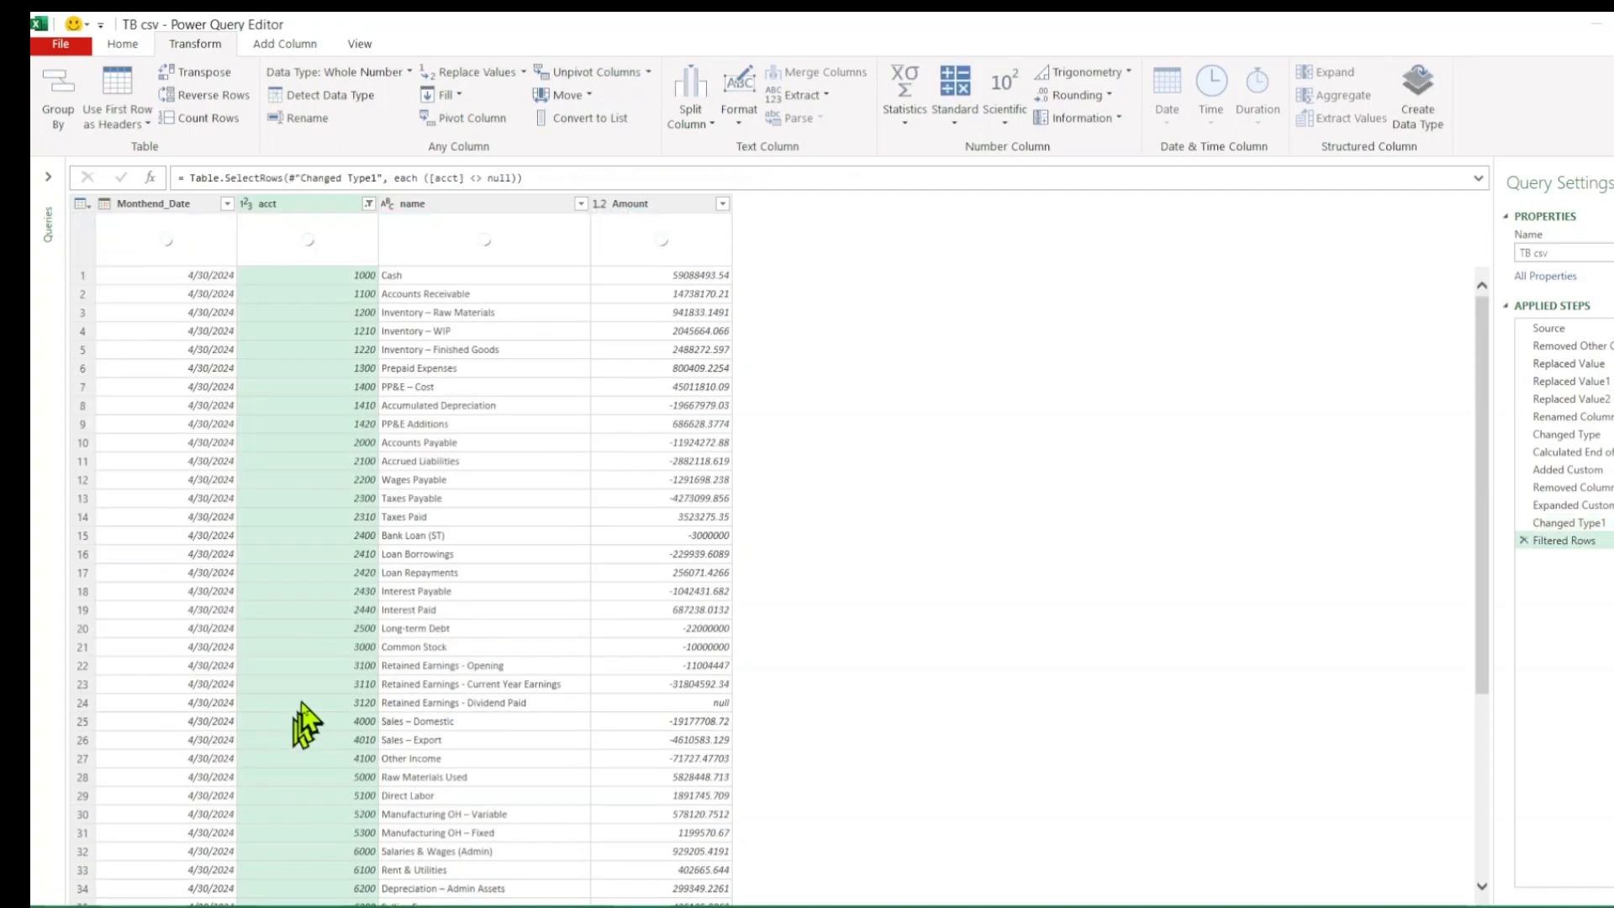
Check the column quality of acct and Amount, and look through the rows for null amounts and their accounts
scroll(378, 567, "down", 13)
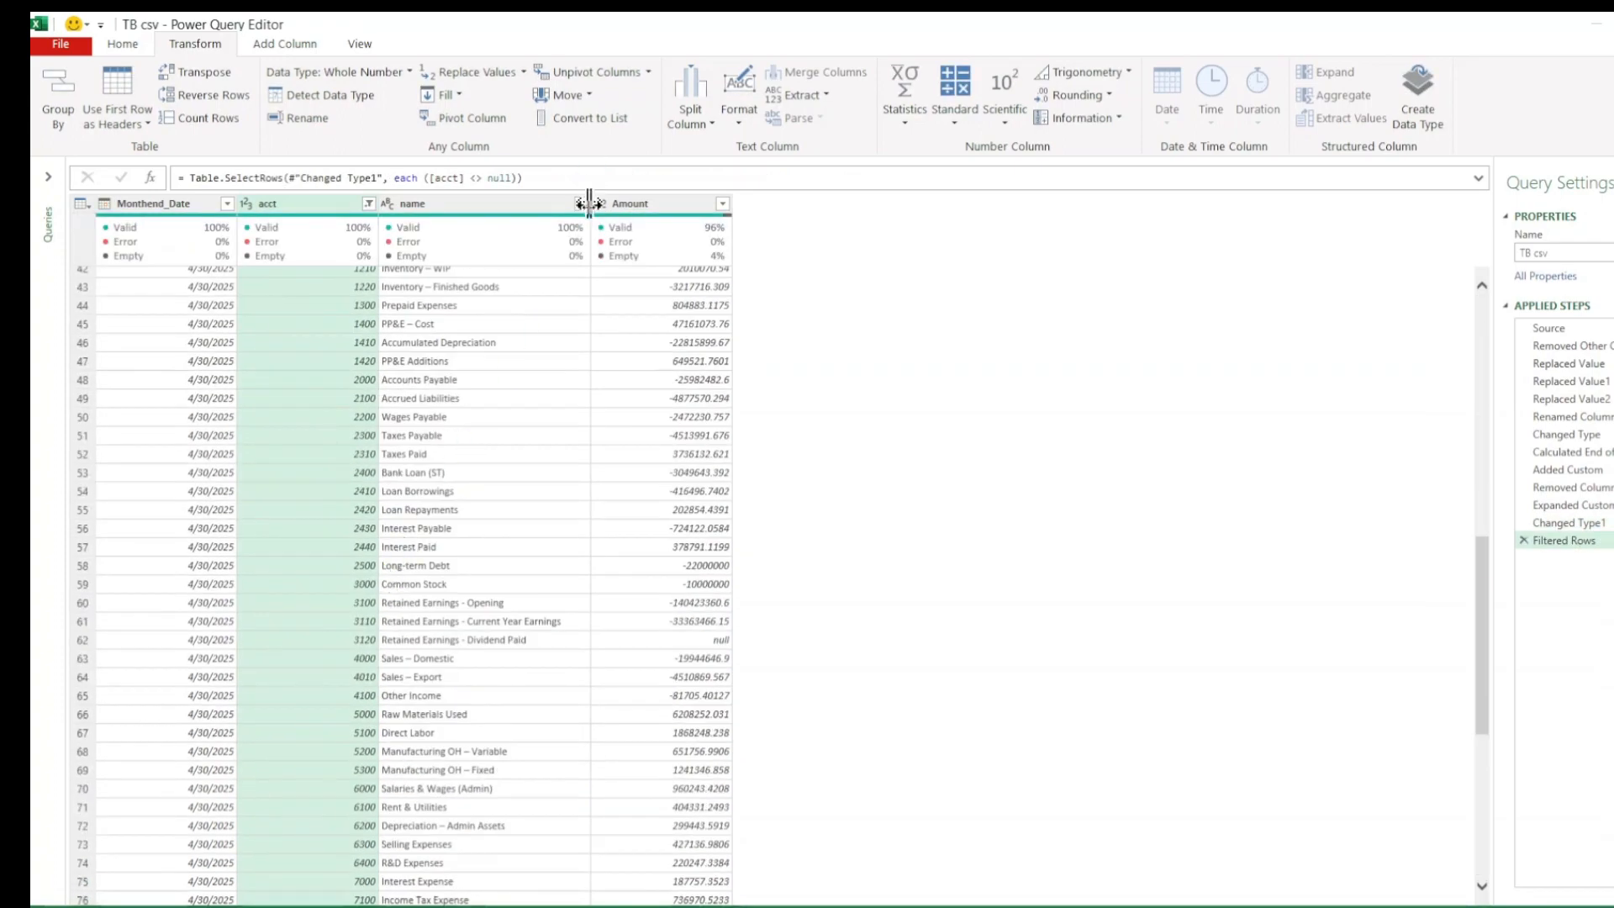
mouse_move(358, 231)
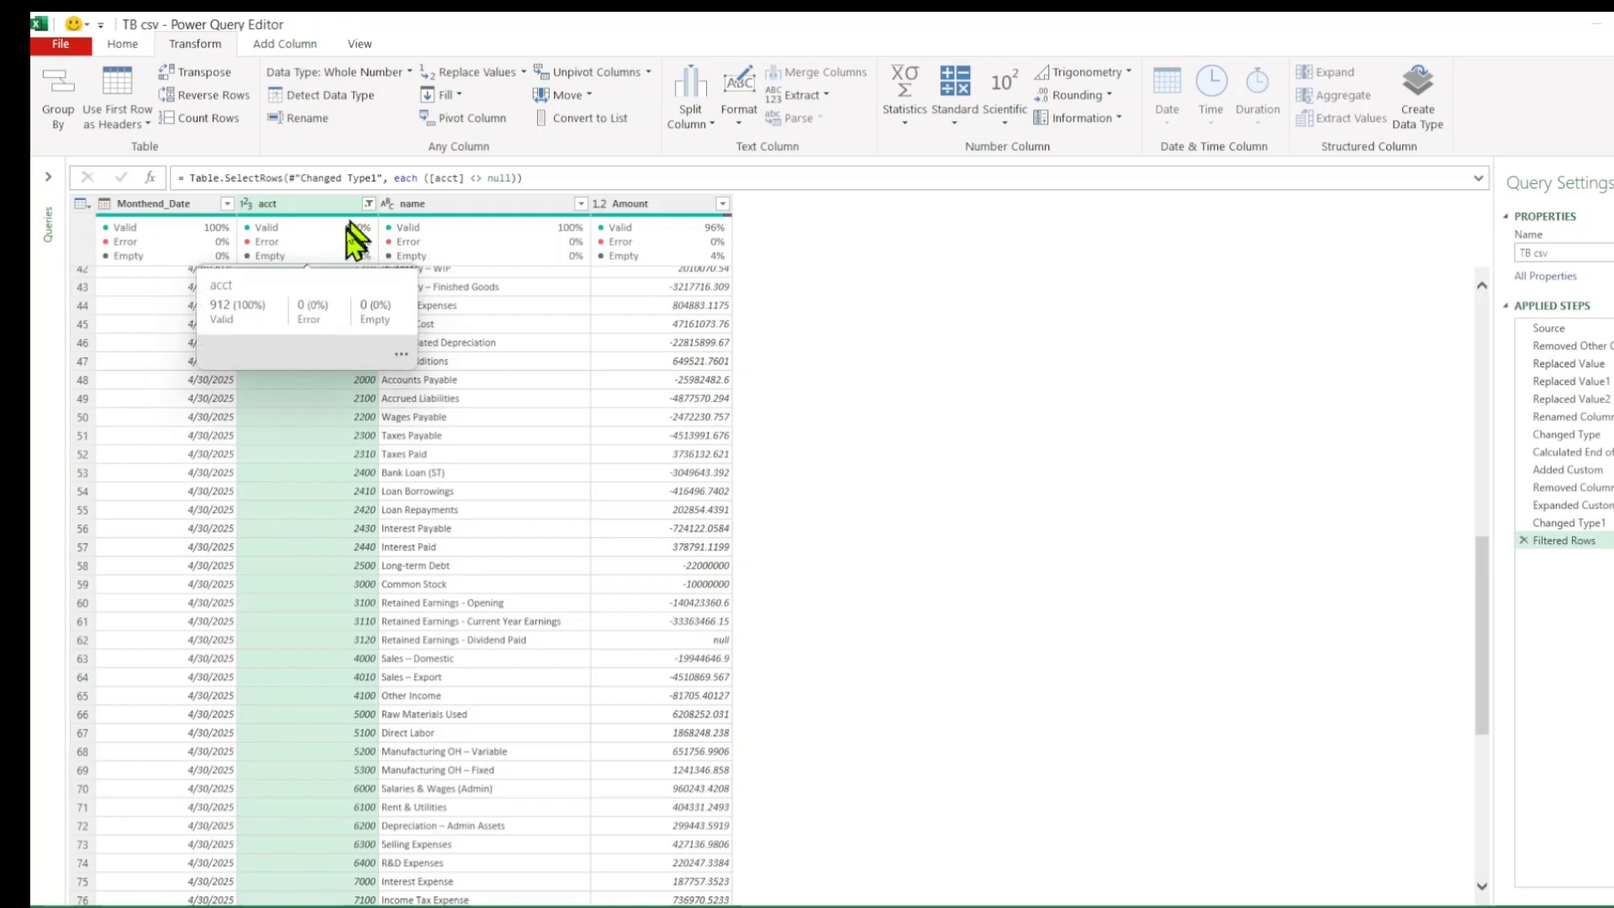
left_click(693, 243)
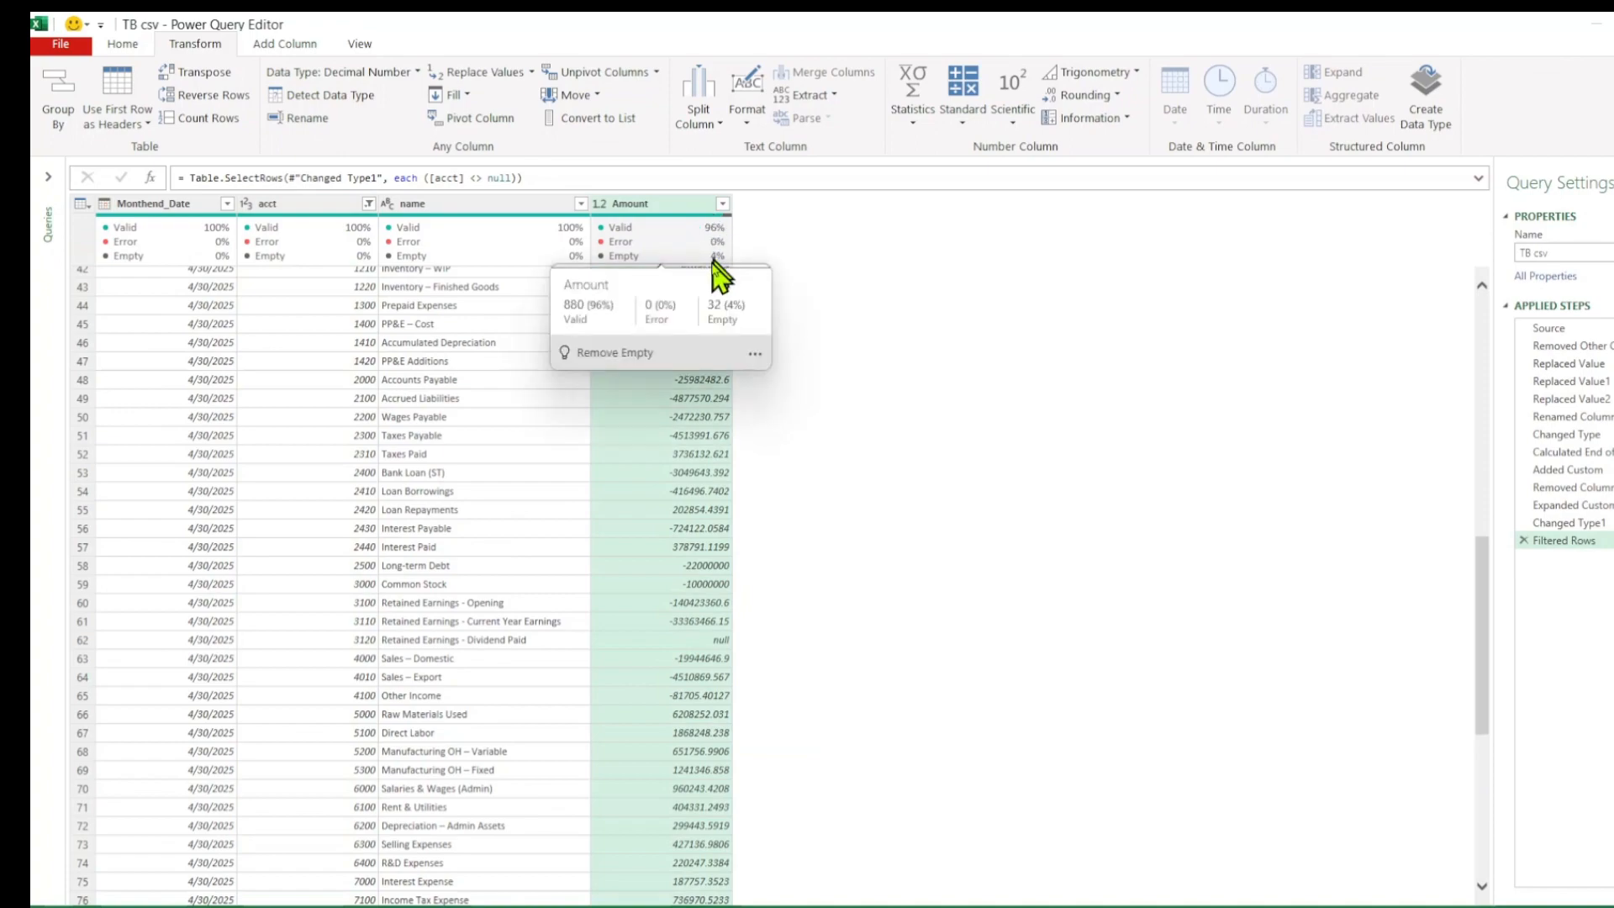
left_click(705, 640)
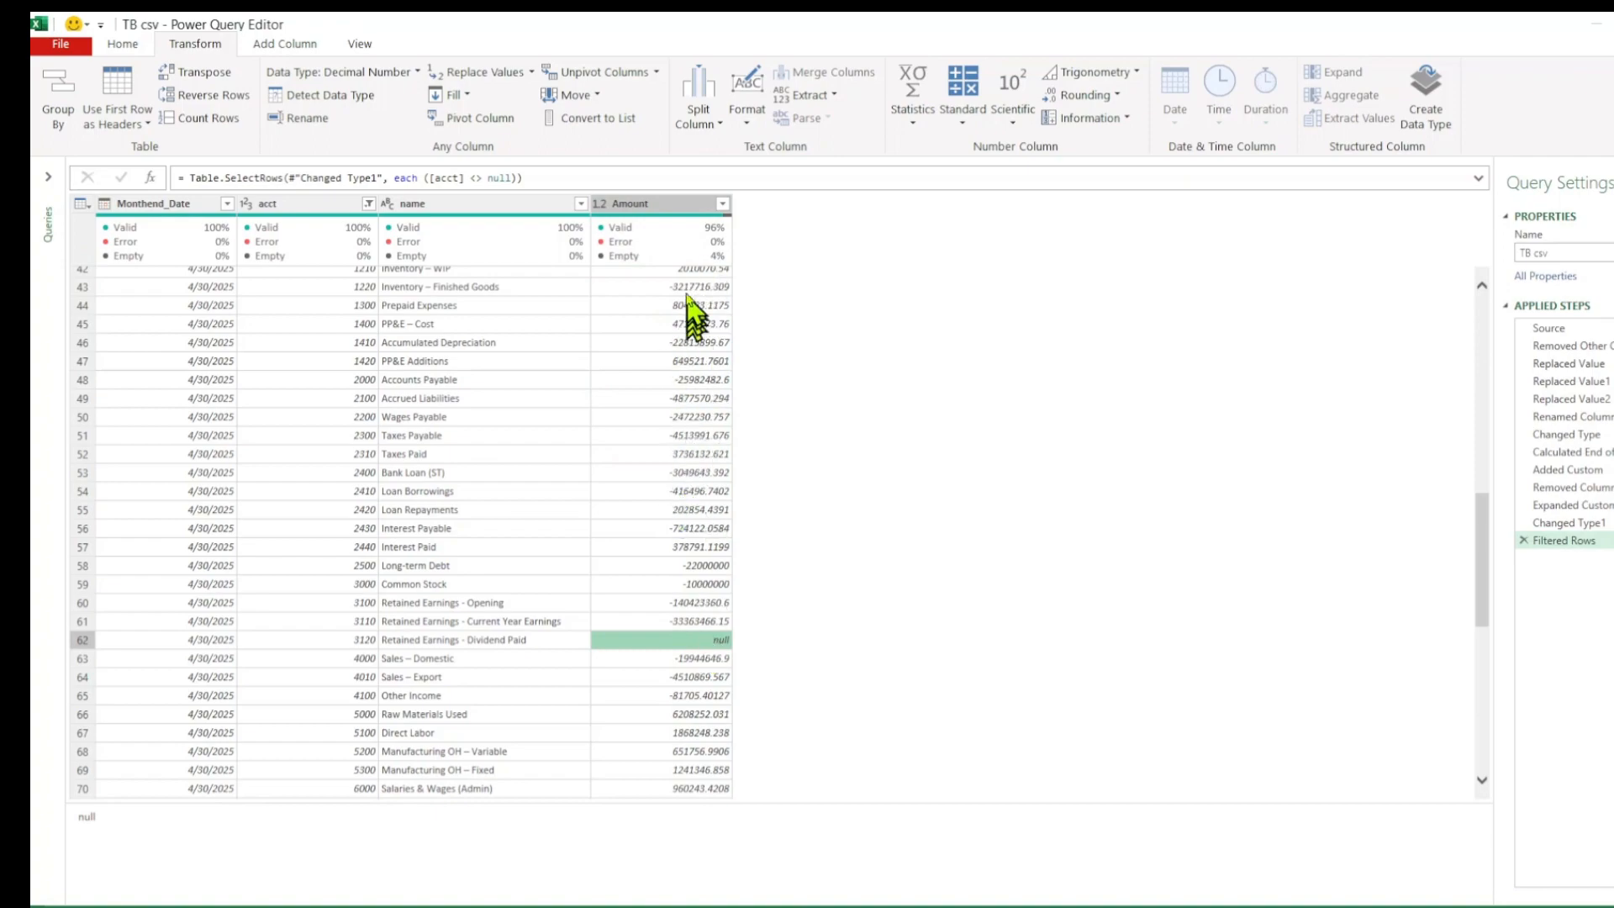
scroll(676, 437, "down", 6)
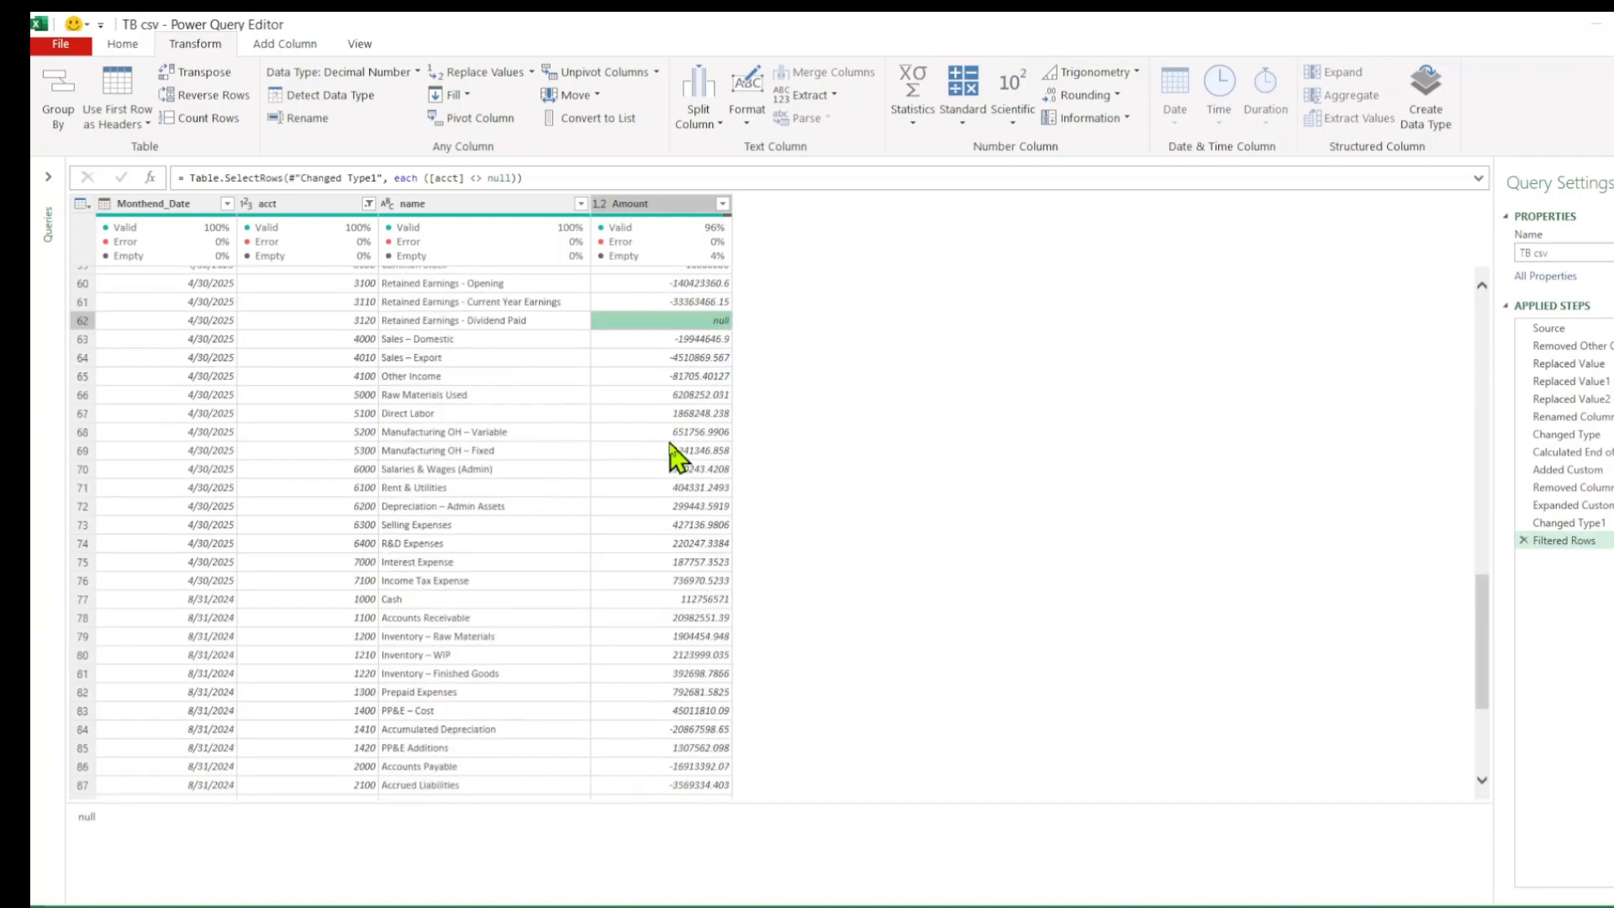
scroll(673, 454, "down", 10)
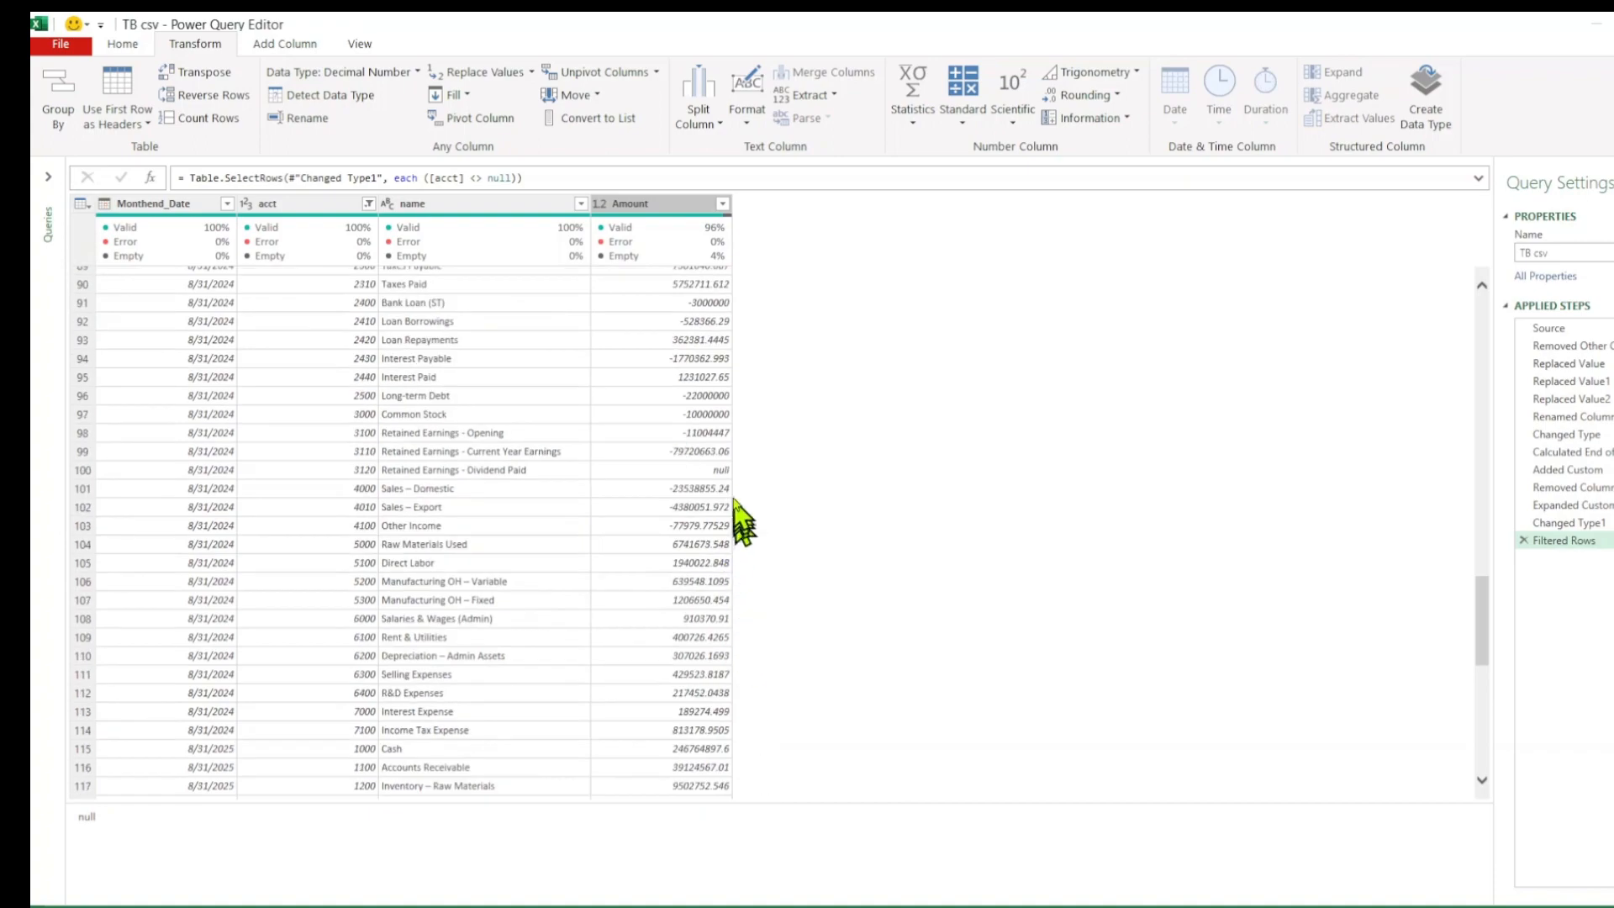
scroll(706, 485, "down", 11)
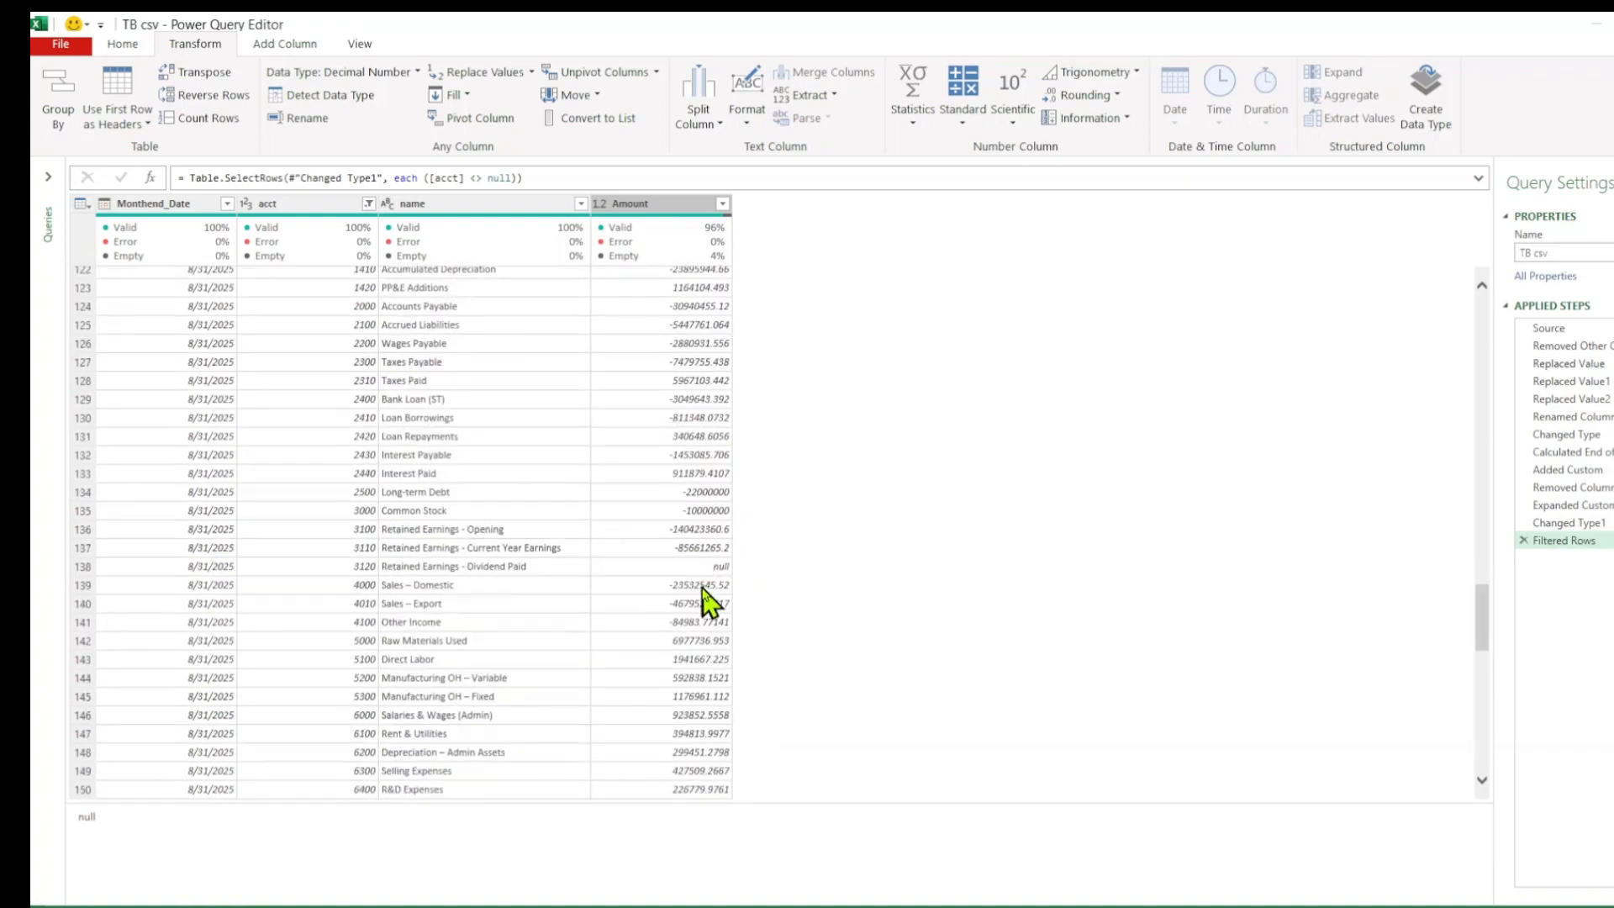
Replace null values in the Amount column with 0
left_click(658, 209)
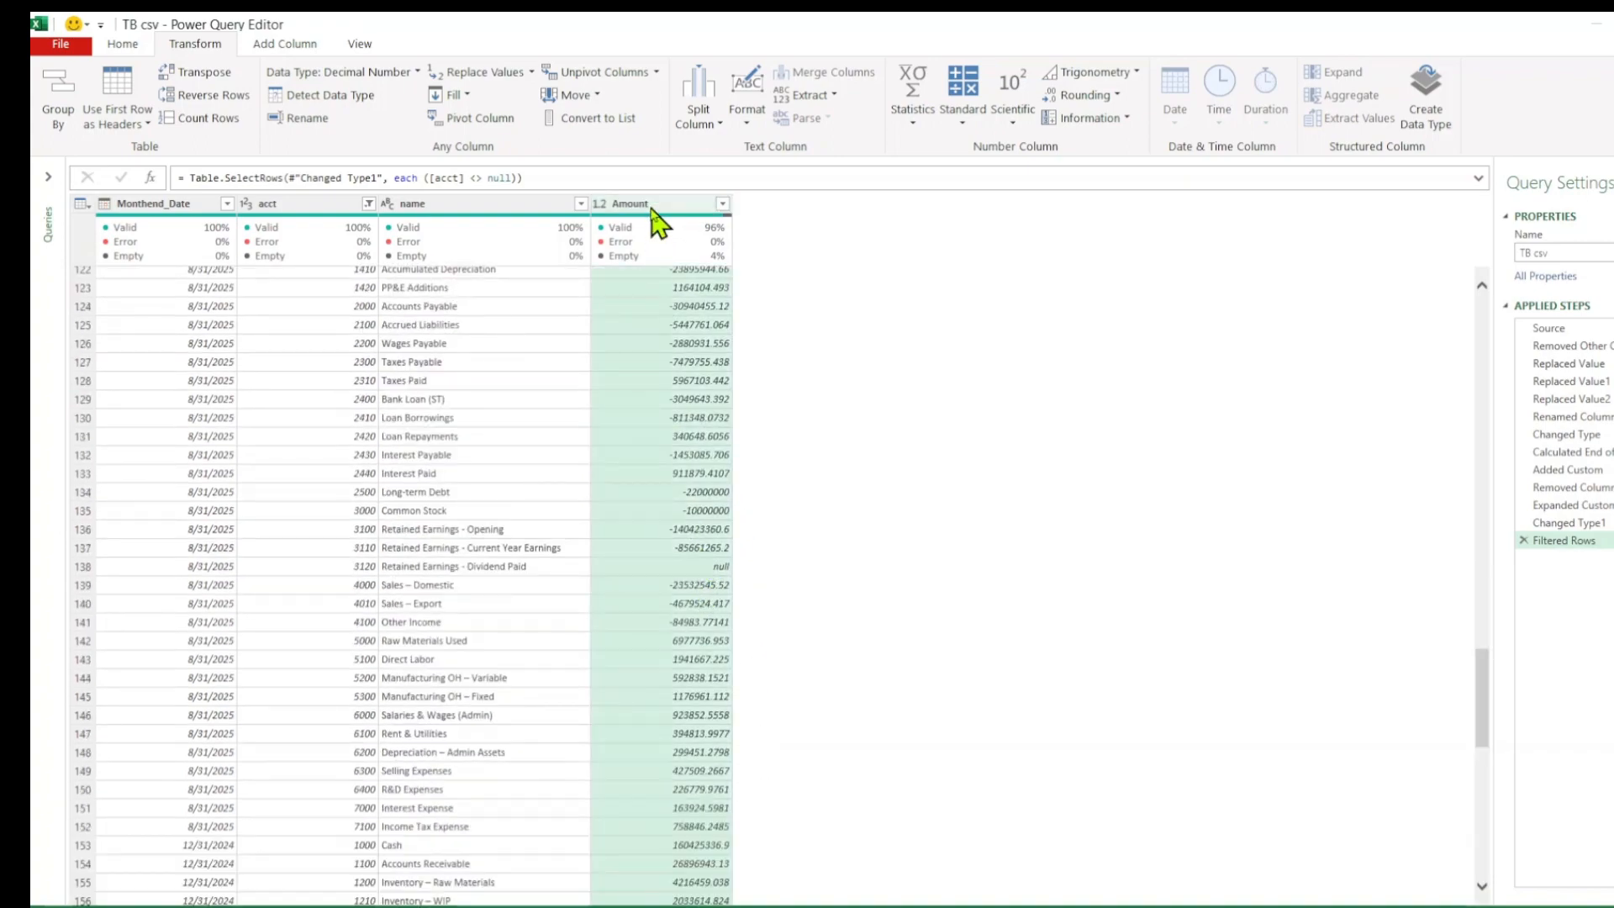
right_click(656, 211)
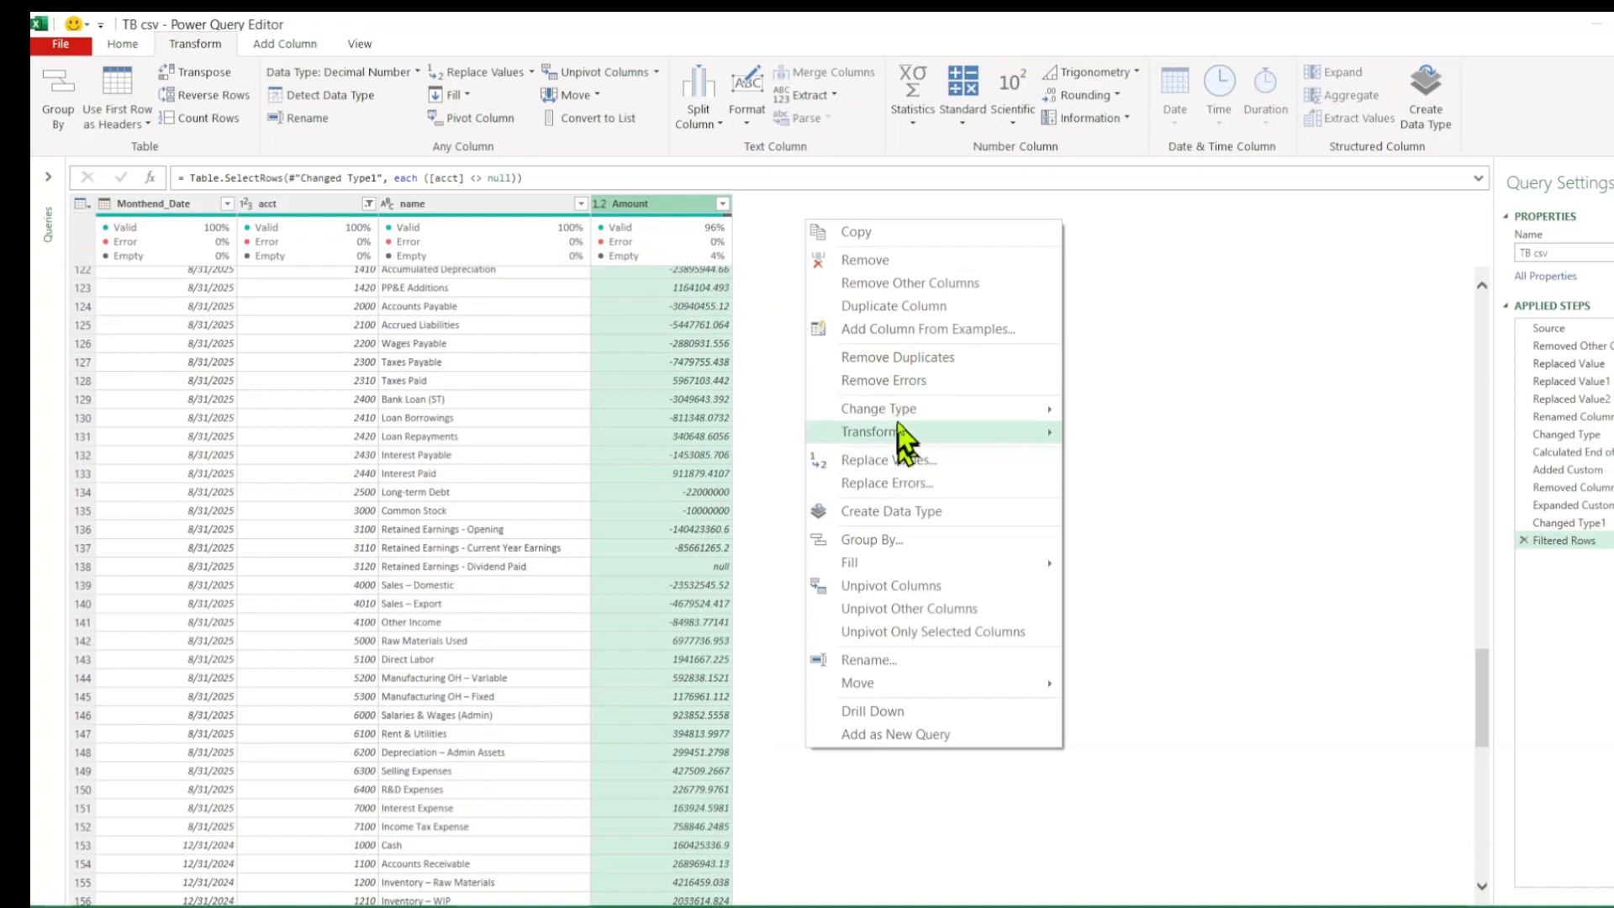
mouse_move(903, 409)
left_click(937, 460)
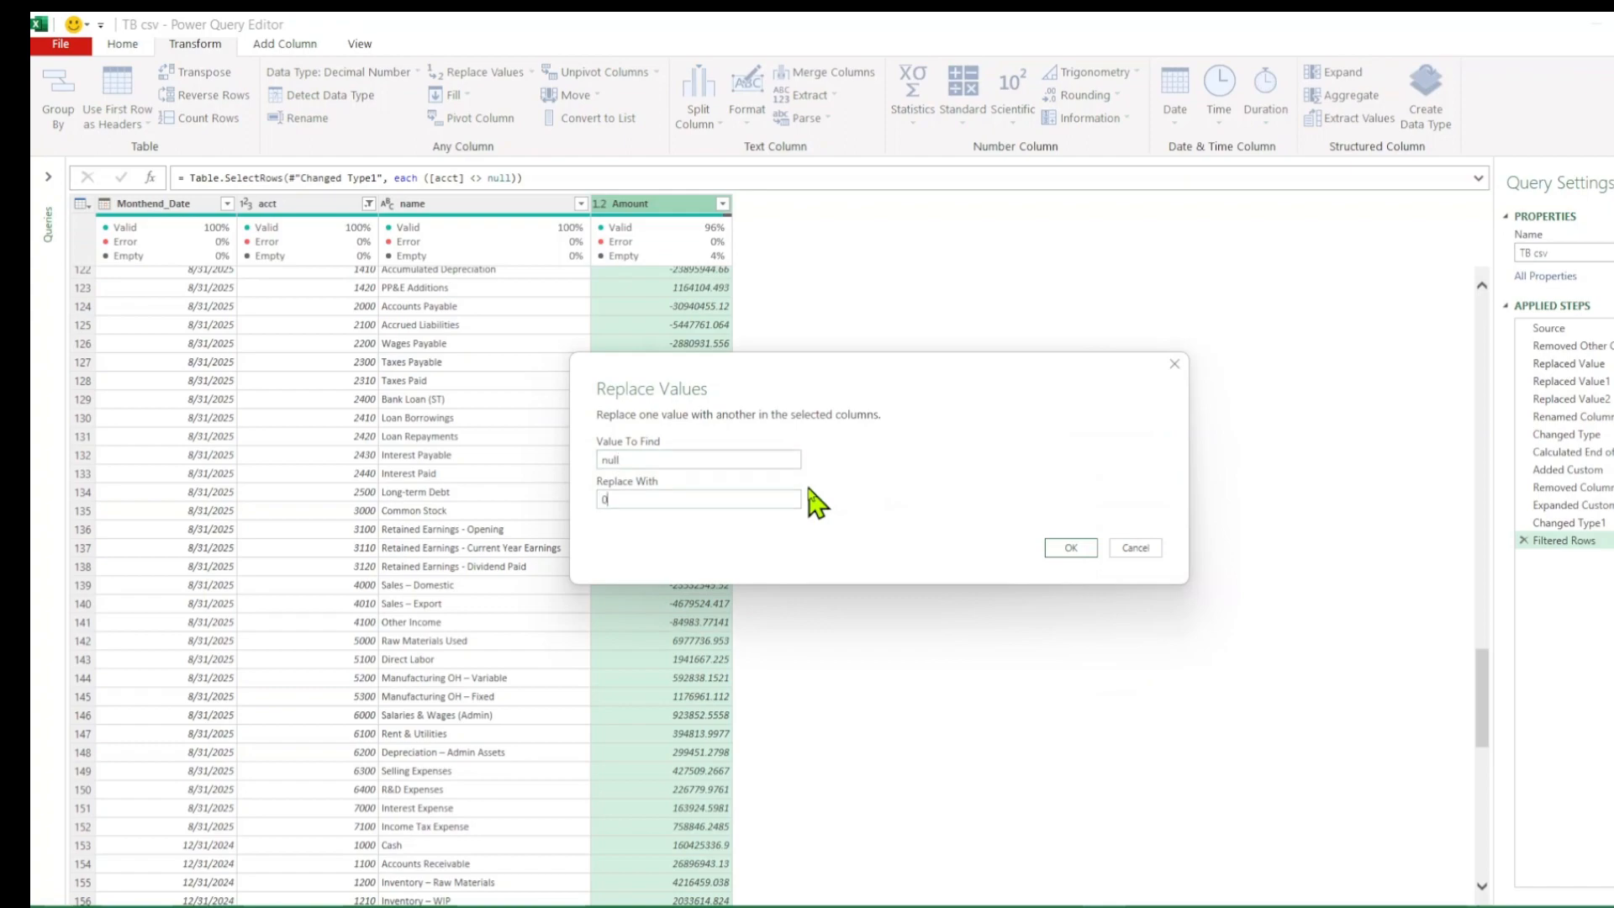
left_click(1071, 547)
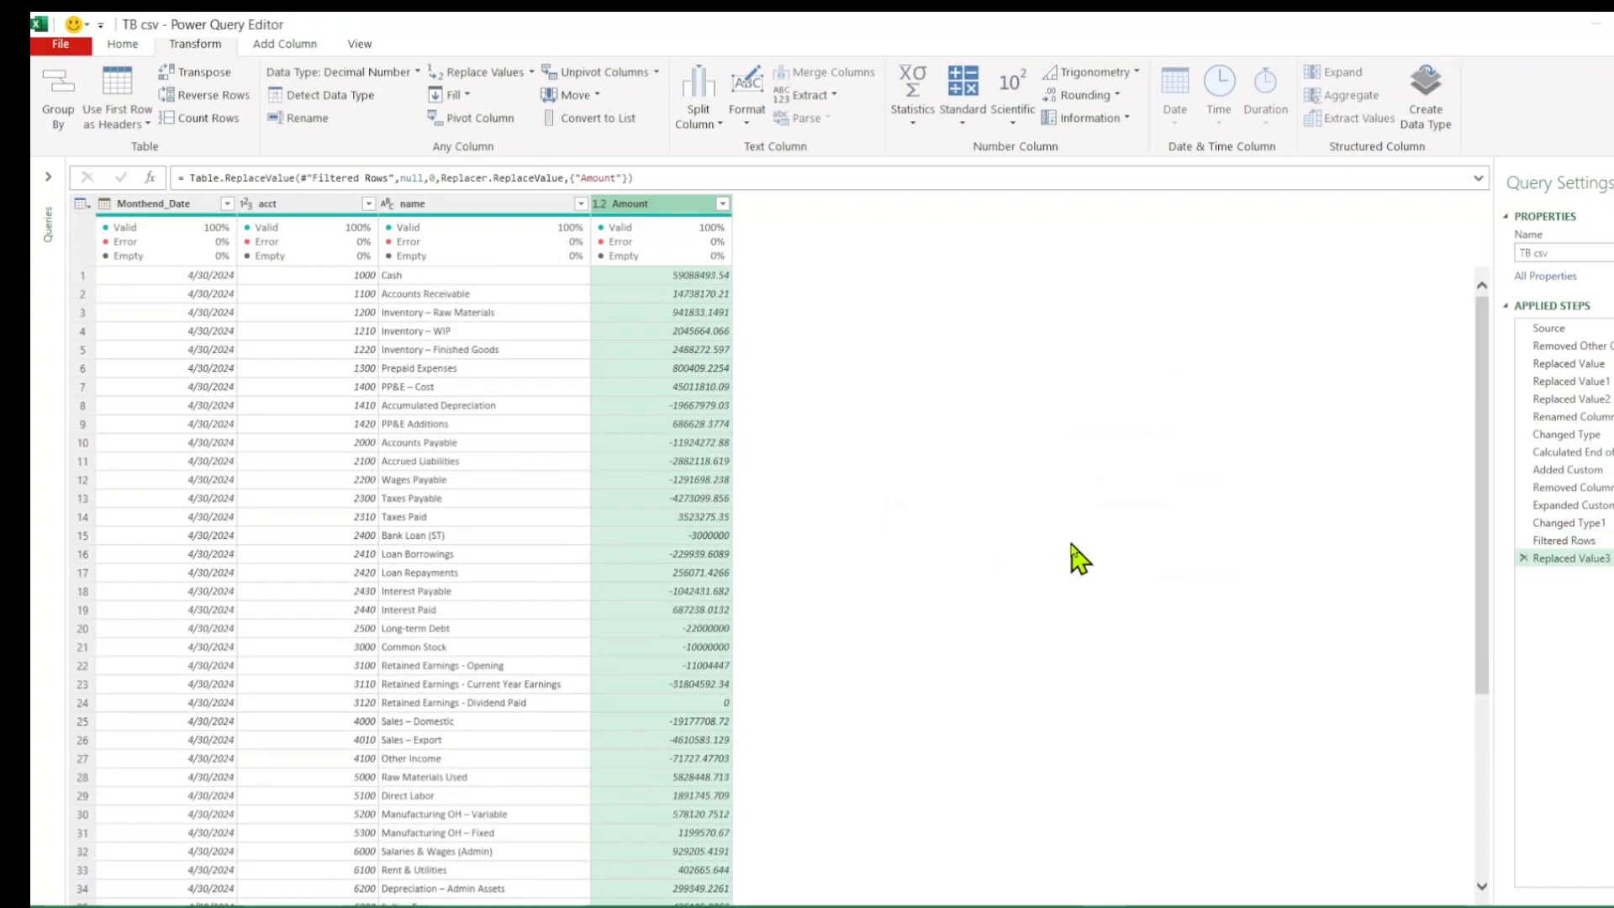
Check the Amount column's quality and rows, and review the data types assigned to Amount, name, acct and Monthend_Date
mouse_move(709, 237)
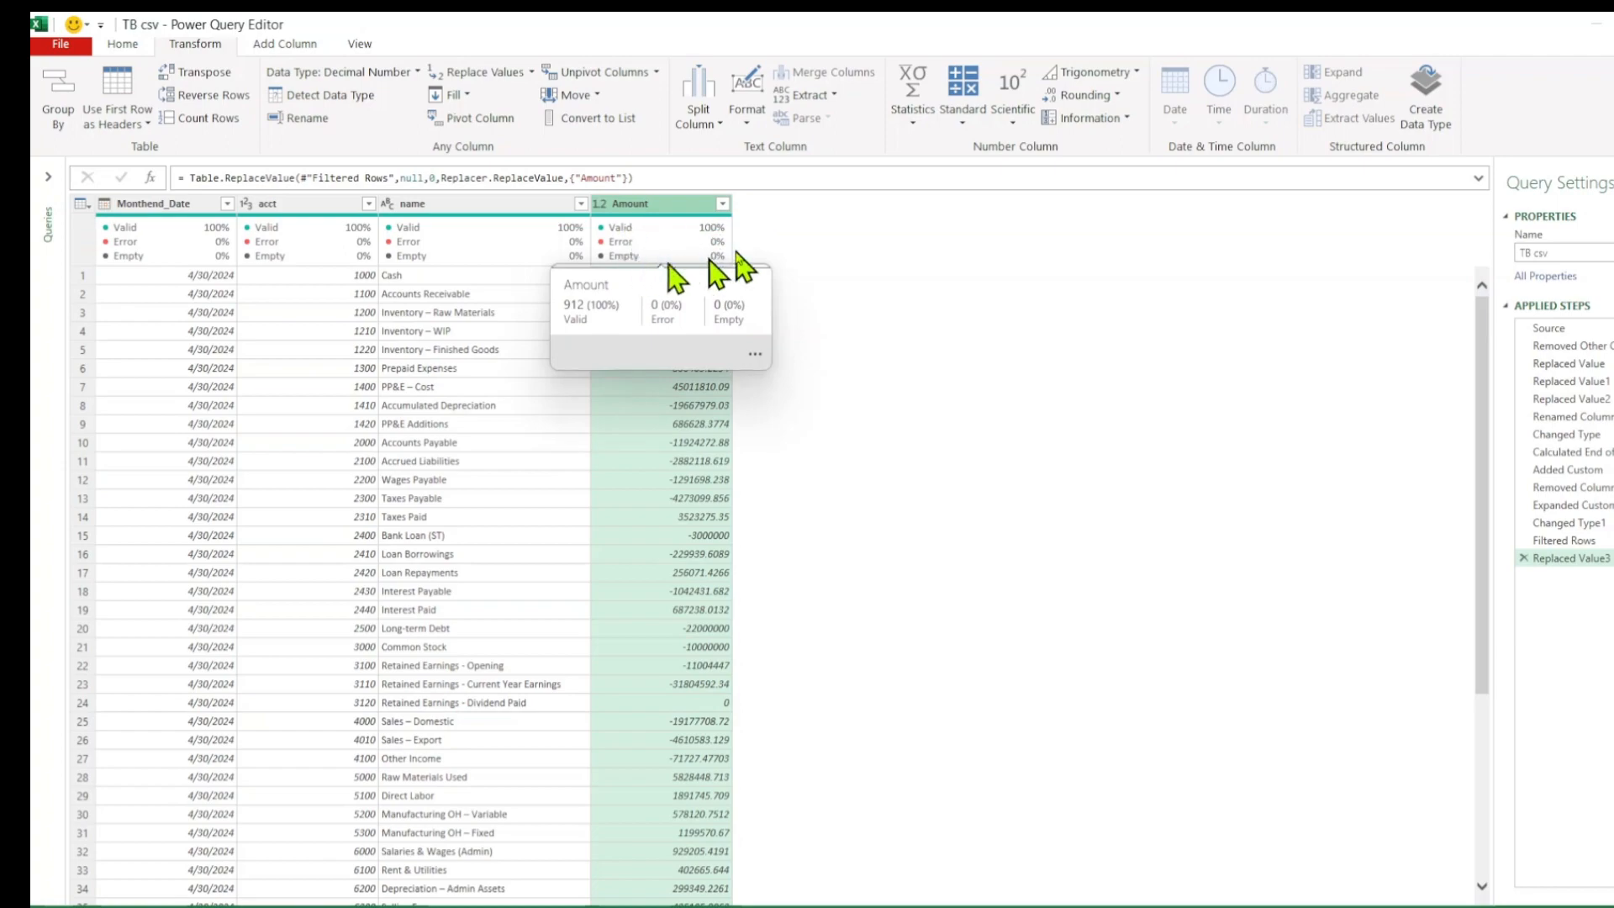
scroll(689, 604, "down", 20)
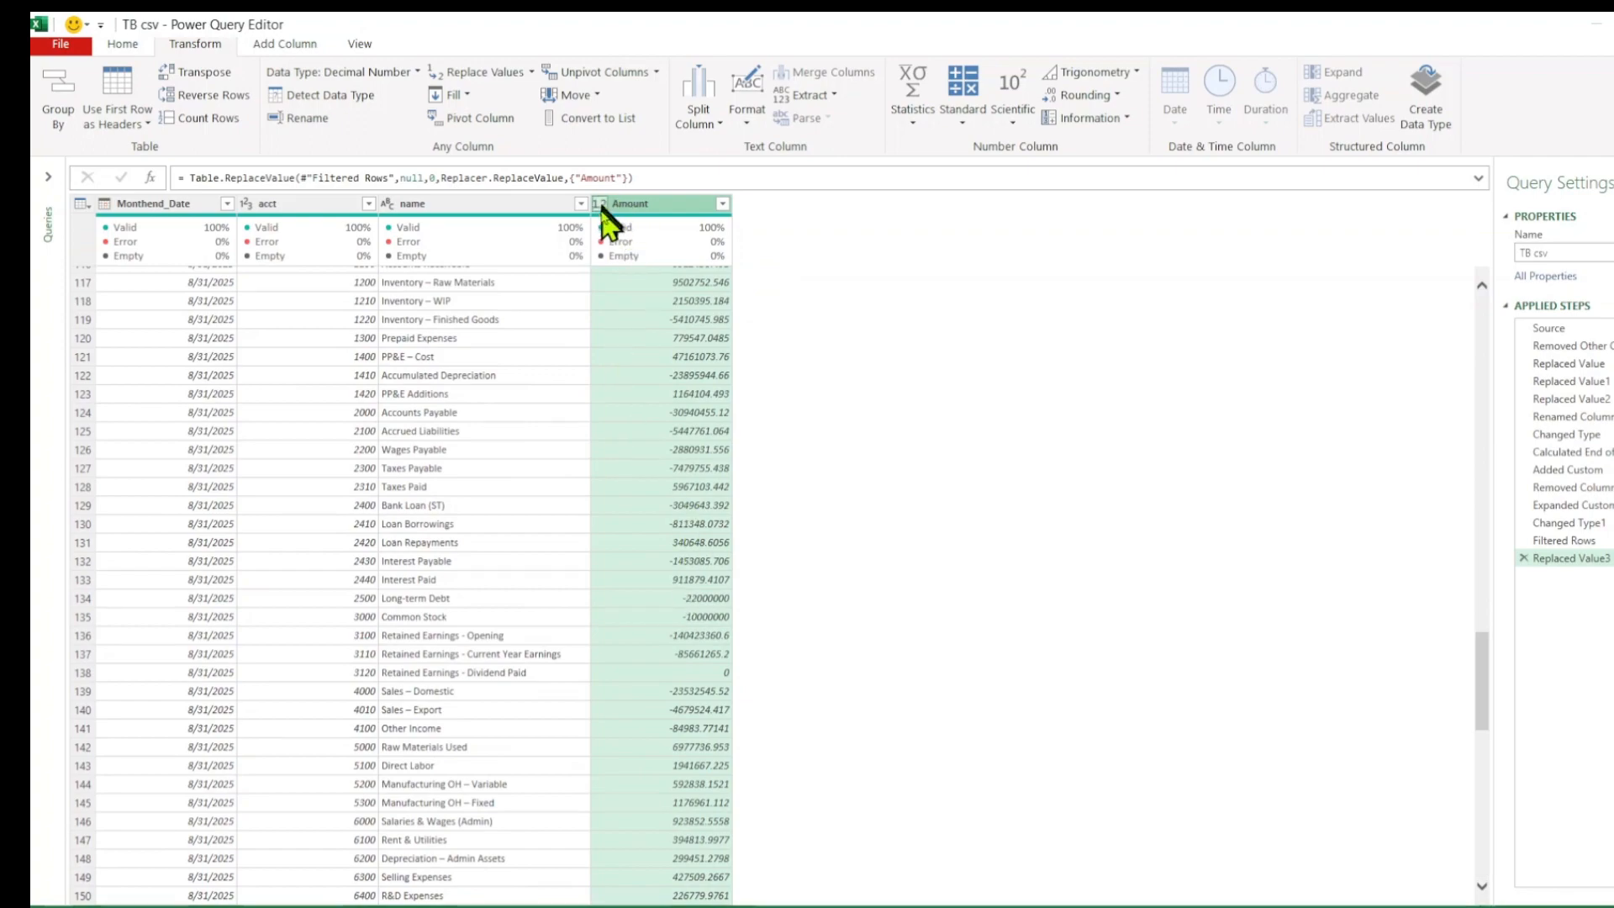
left_click(600, 205)
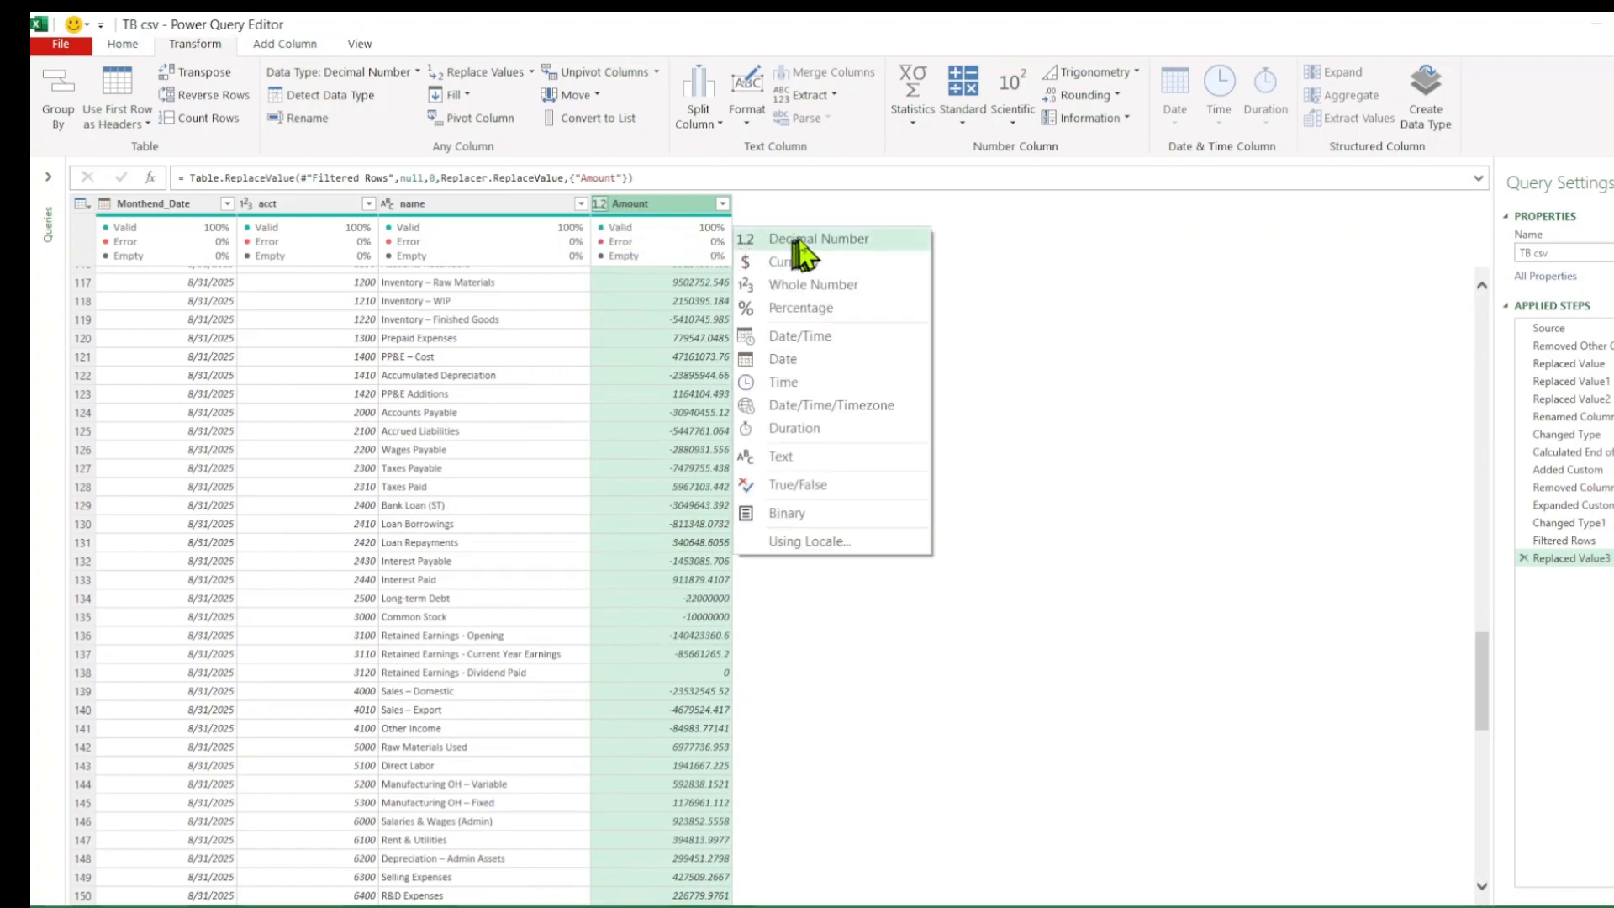
left_click(659, 224)
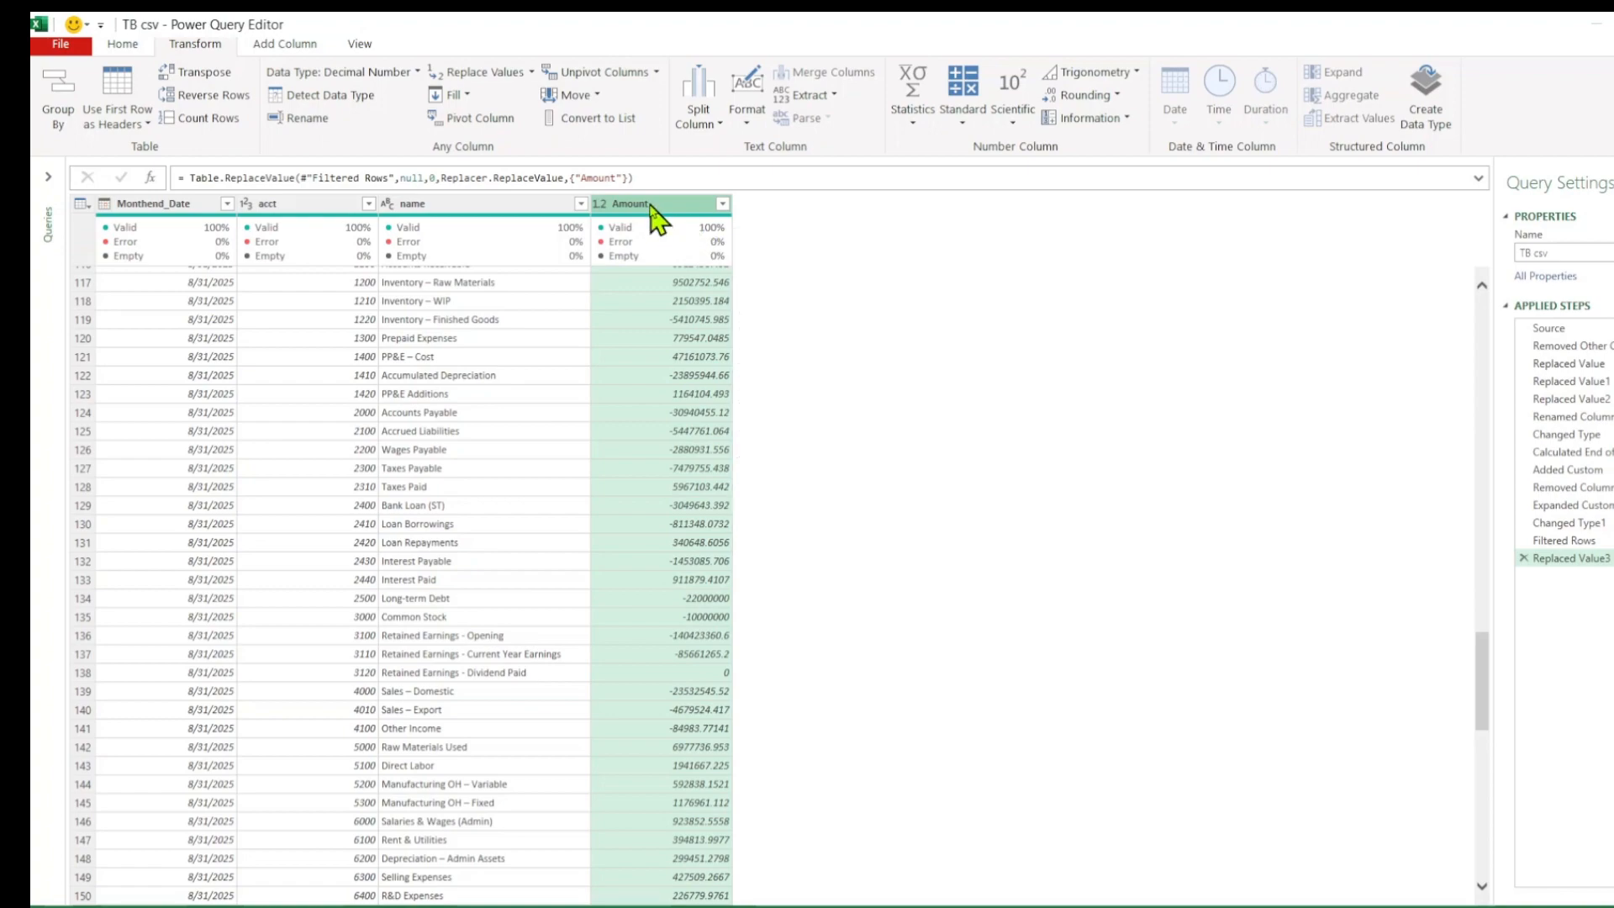
left_click(464, 220)
left_click(388, 204)
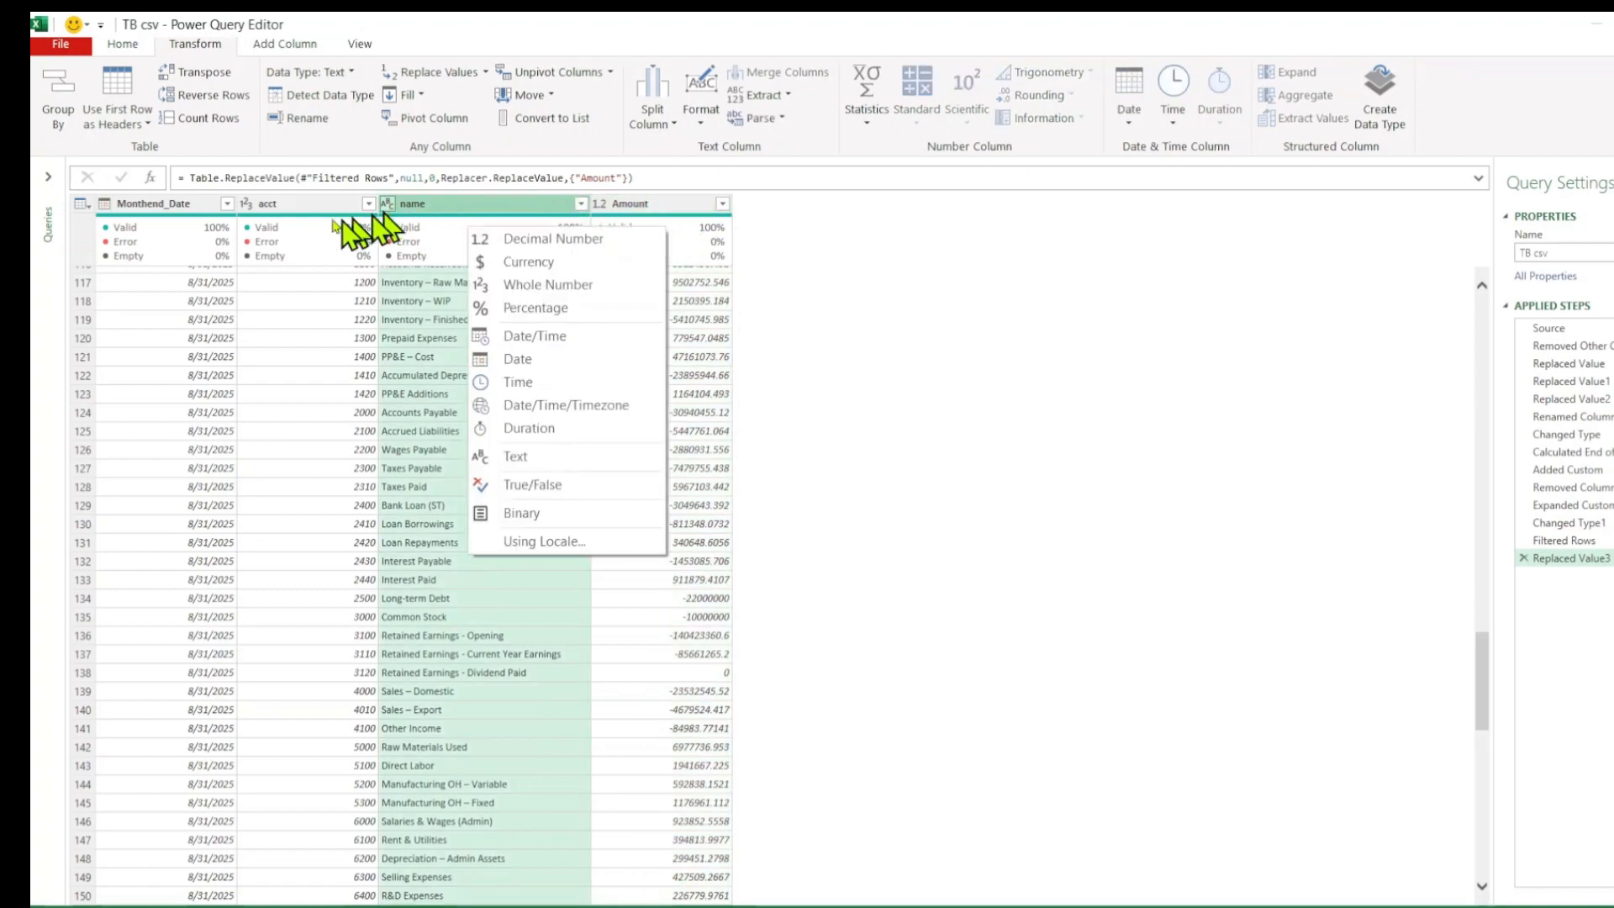
left_click(277, 204)
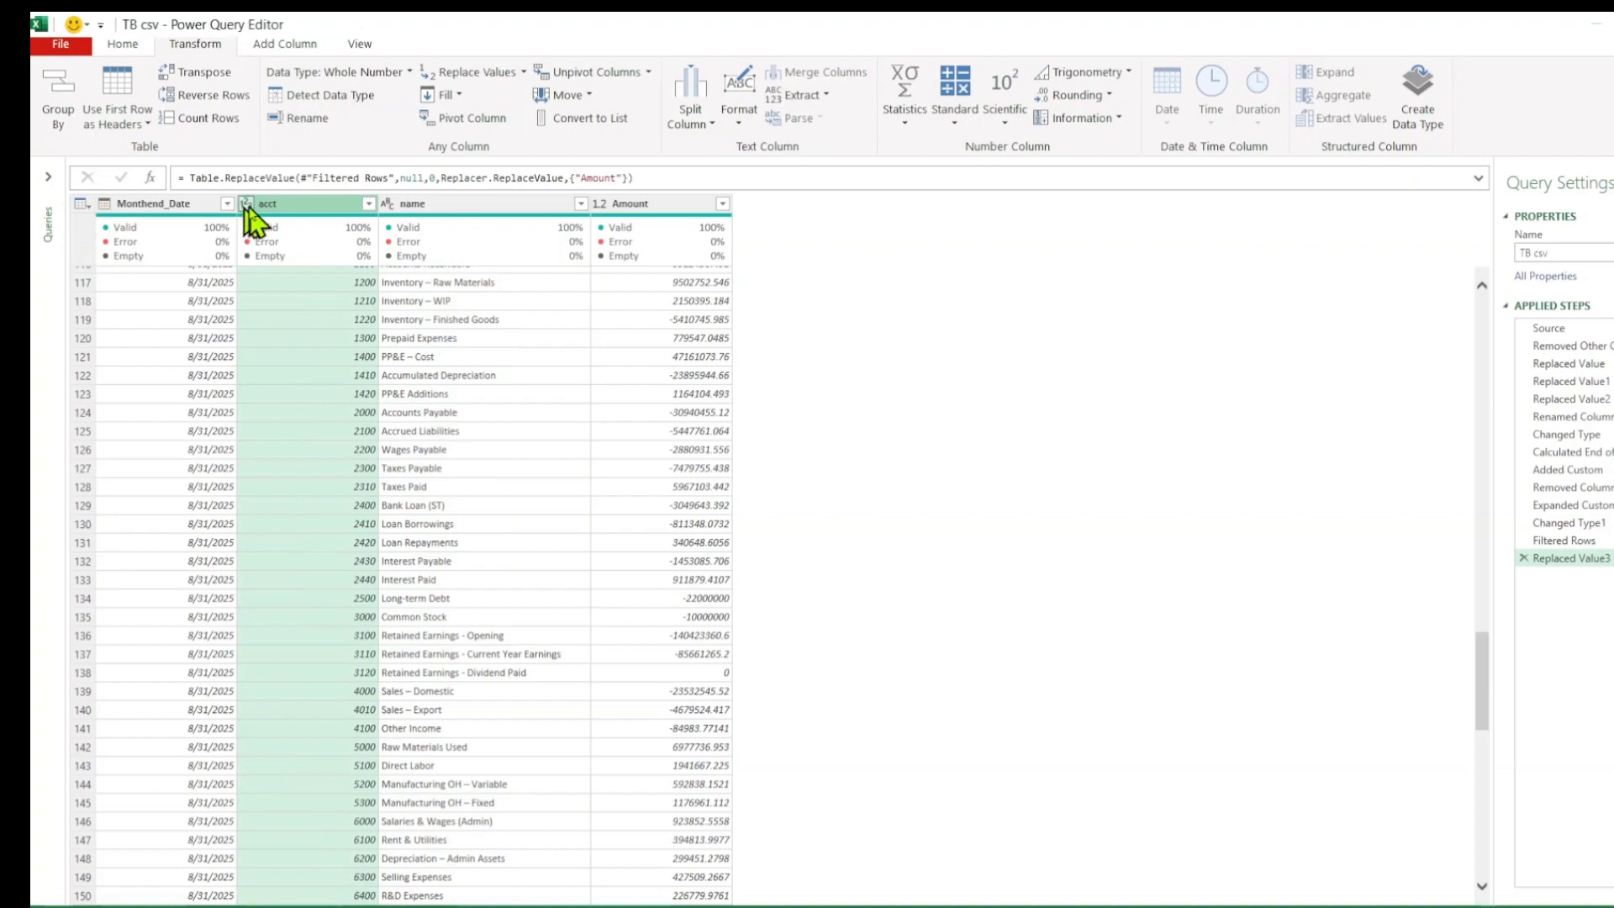
left_click(247, 204)
left_click(151, 204)
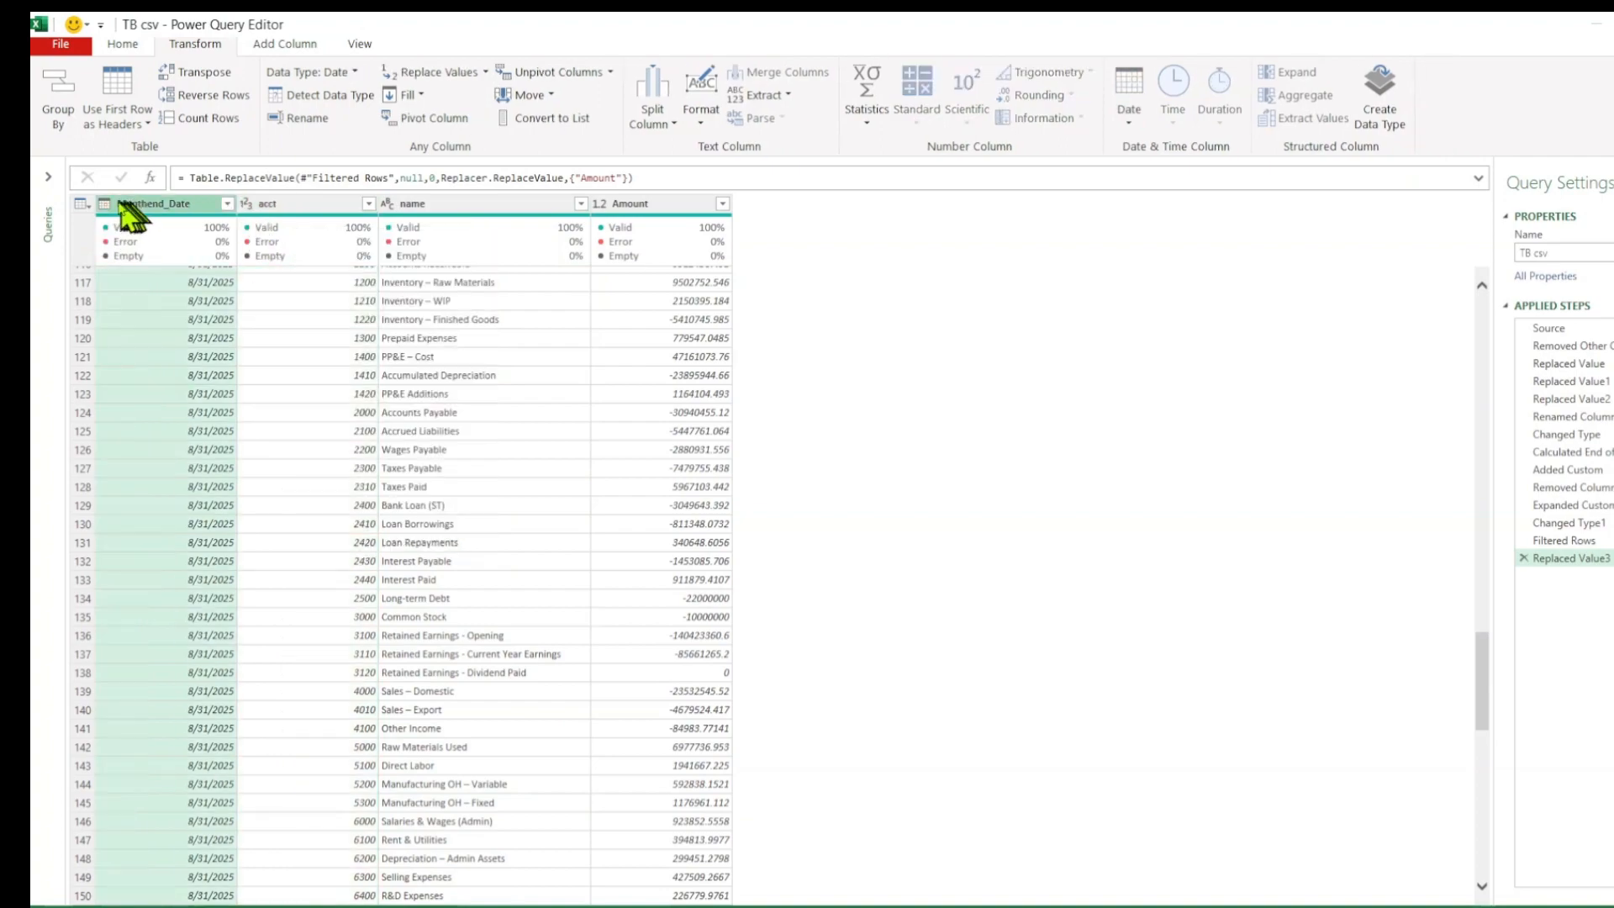
left_click(105, 204)
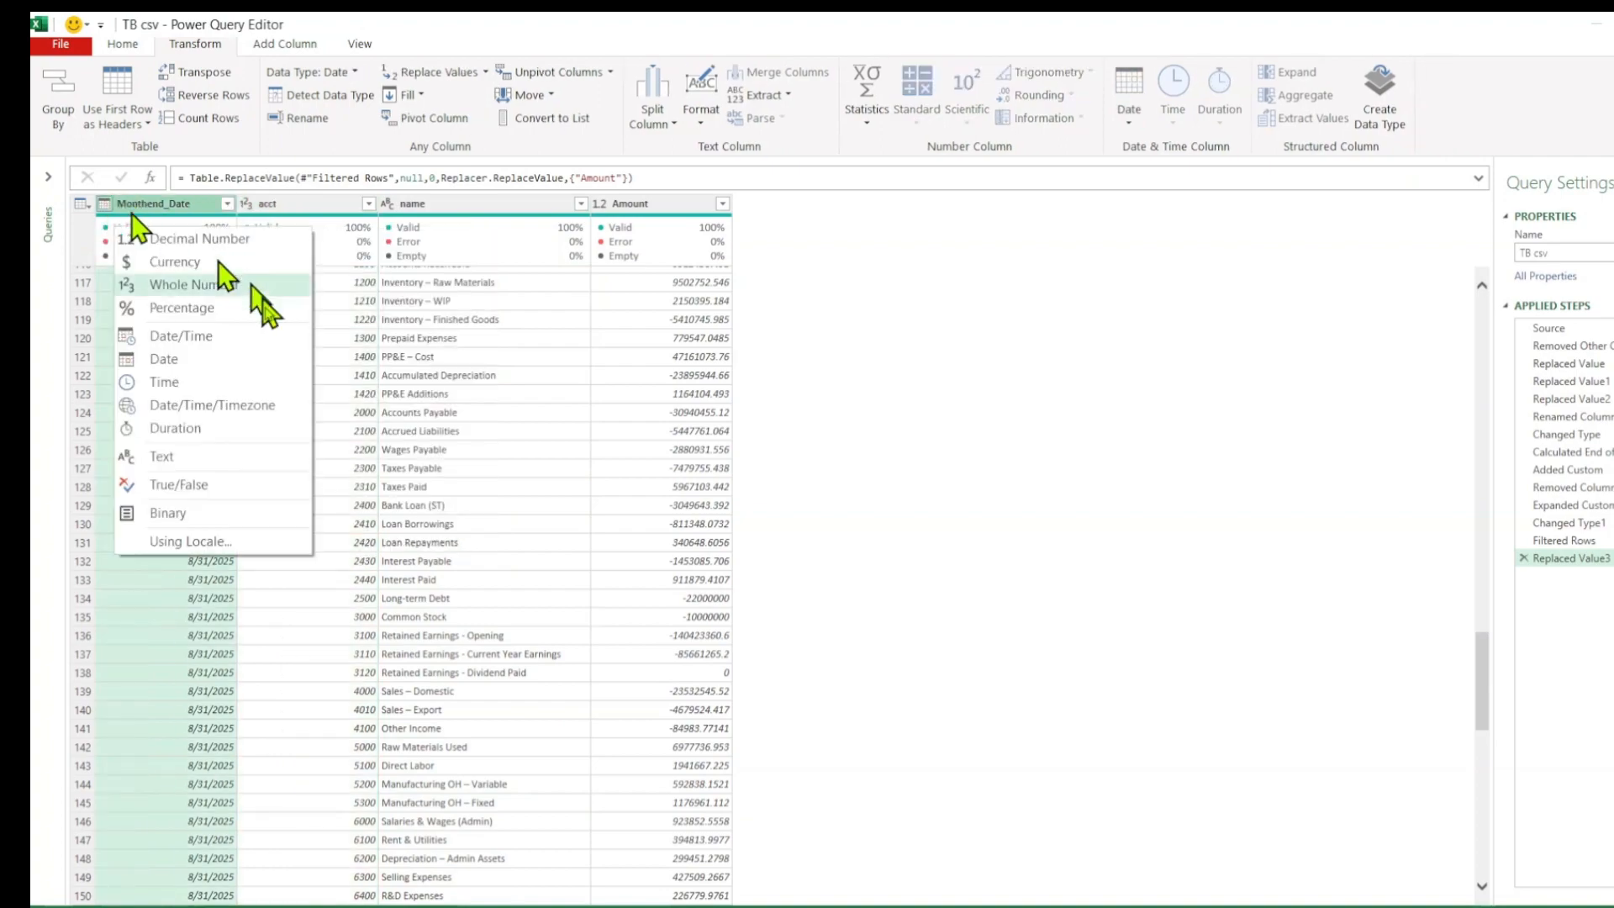
left_click(495, 206)
left_click(688, 204)
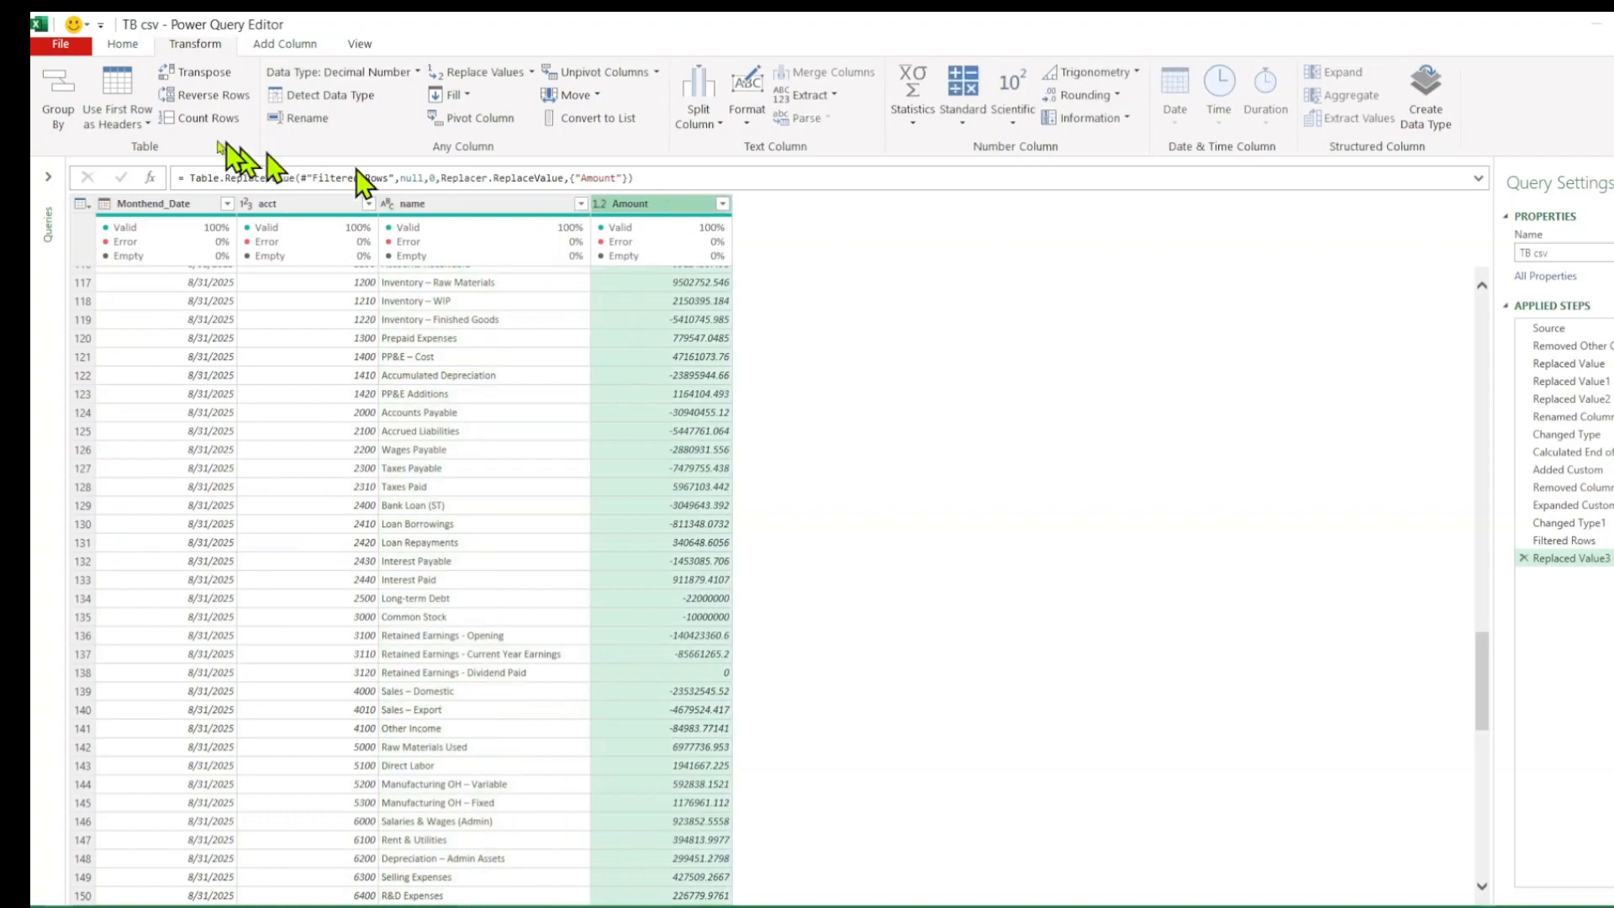
Close the query editor and load the TB csv query as a connection only, adding its data to the Data Model
left_click(128, 47)
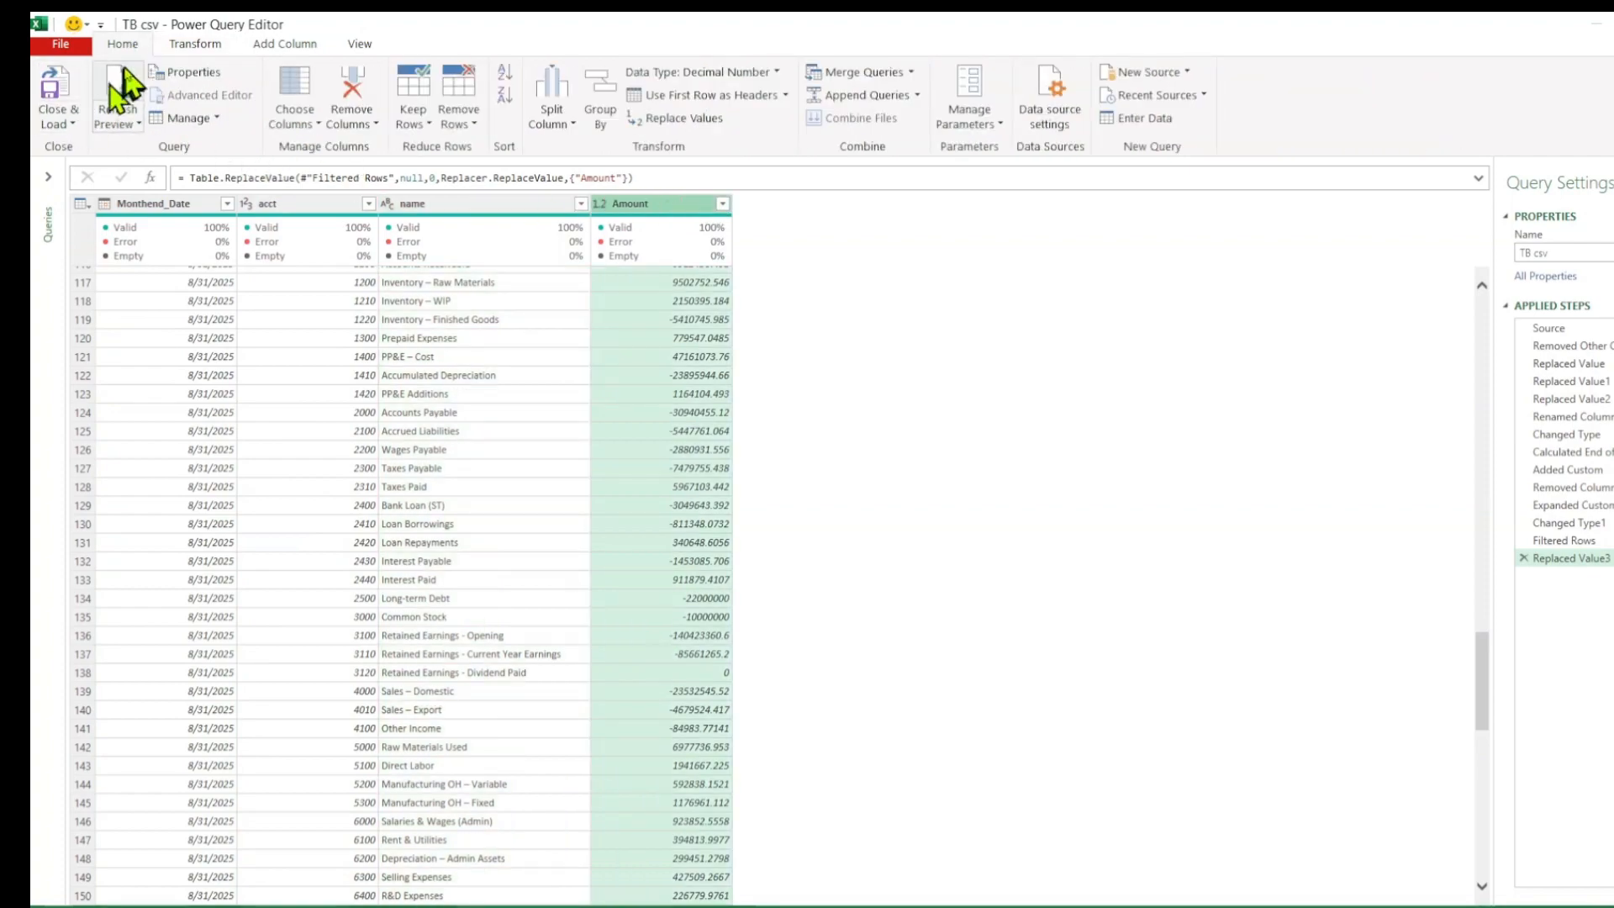
left_click(73, 126)
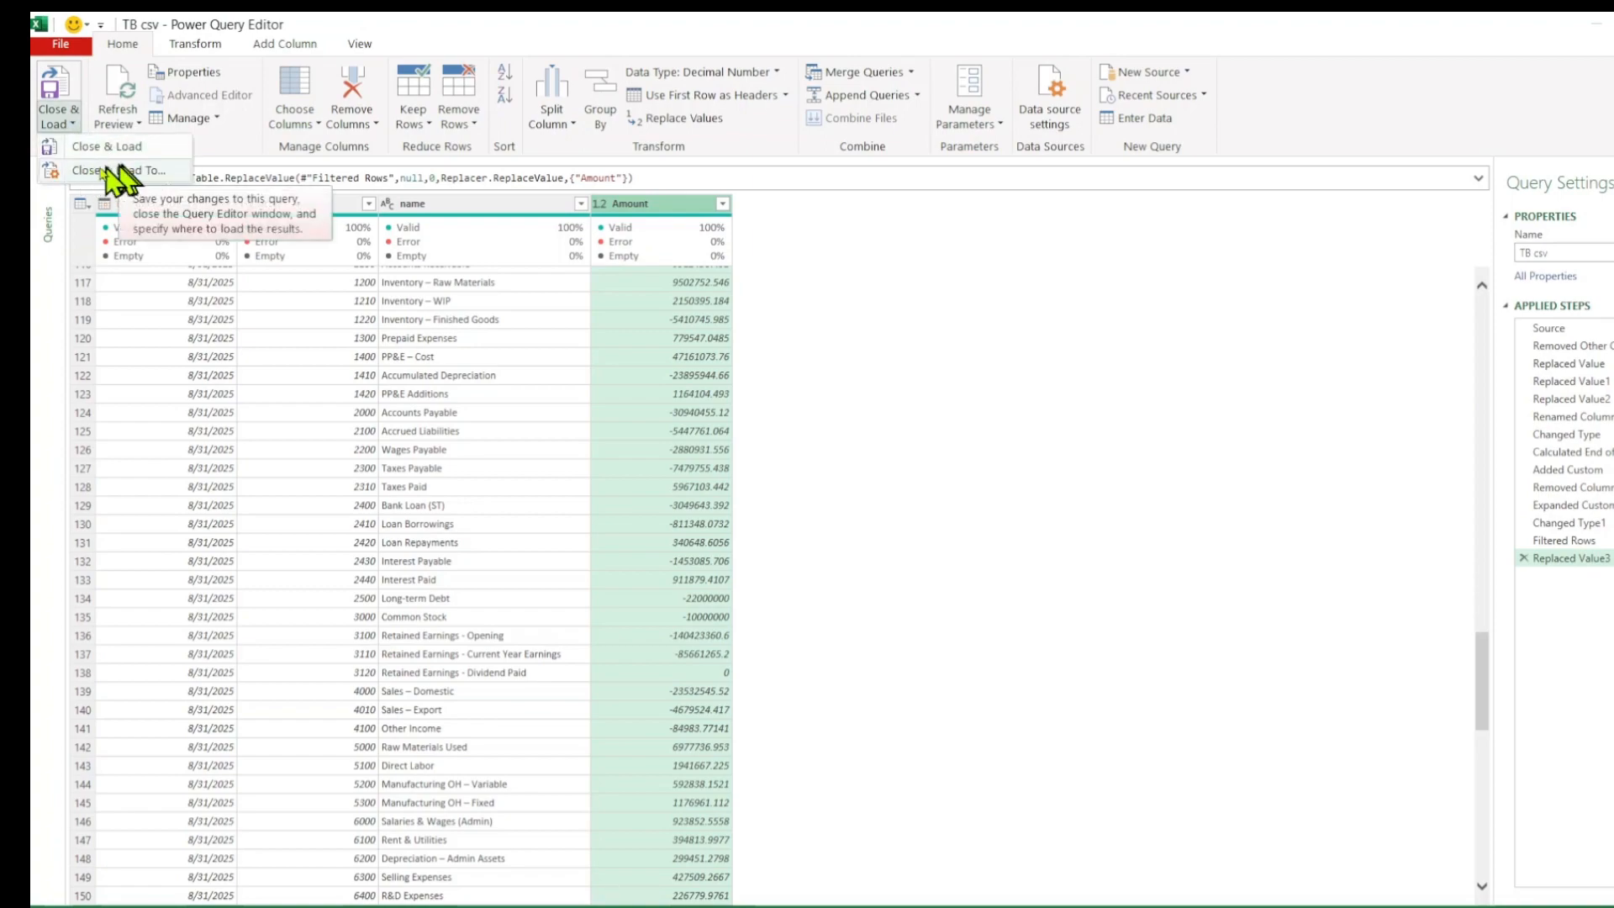
left_click(107, 172)
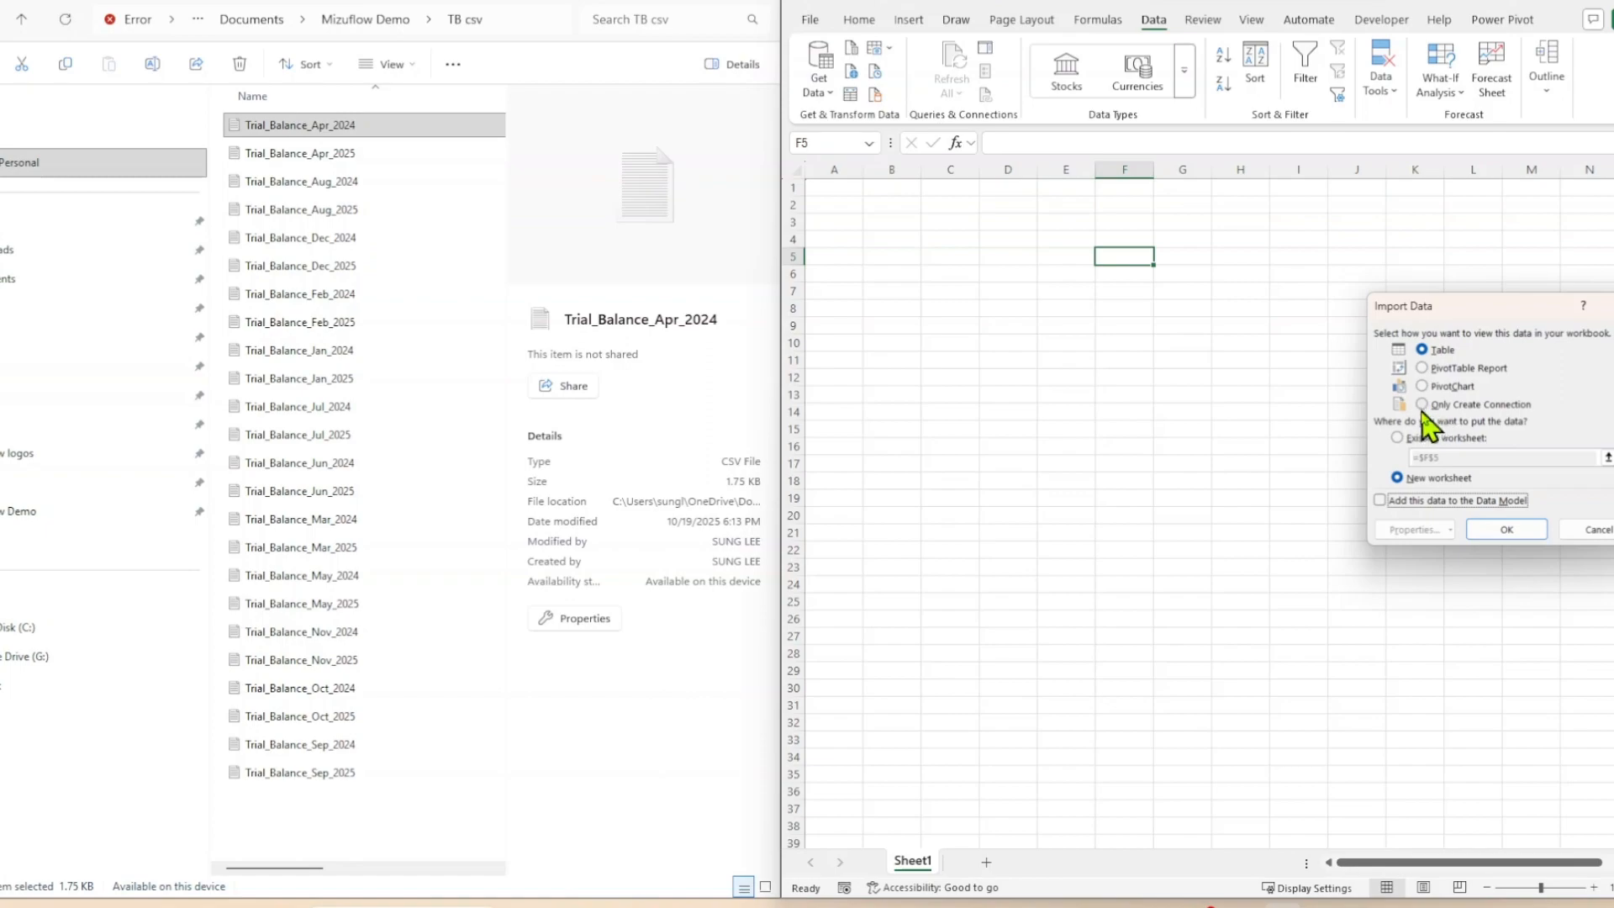
left_click(1421, 404)
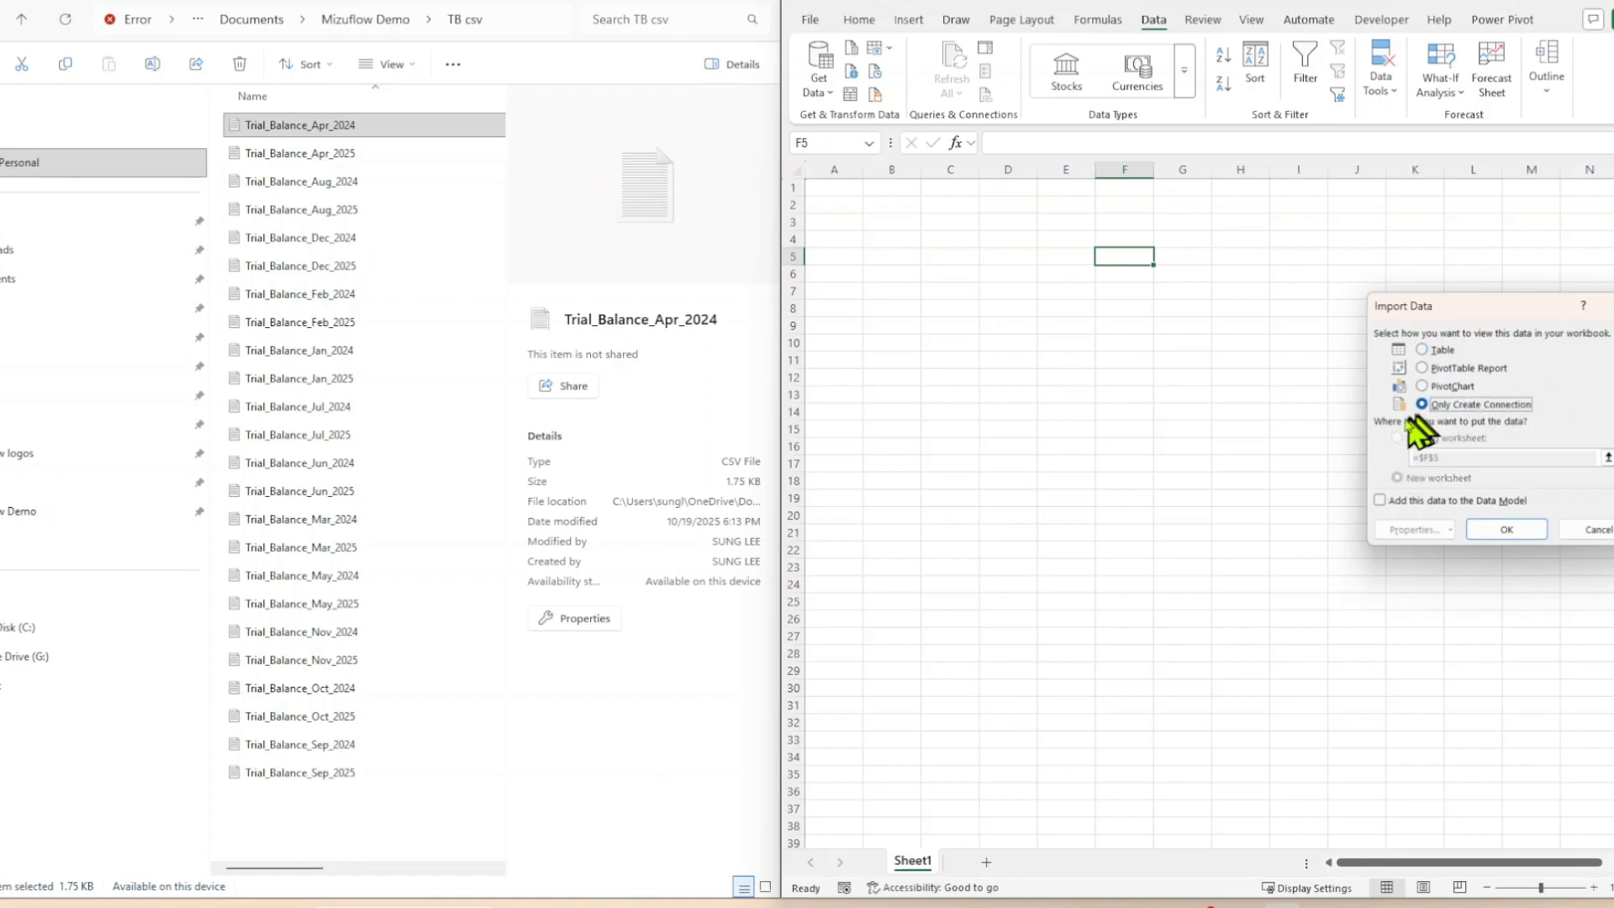
left_click(1380, 500)
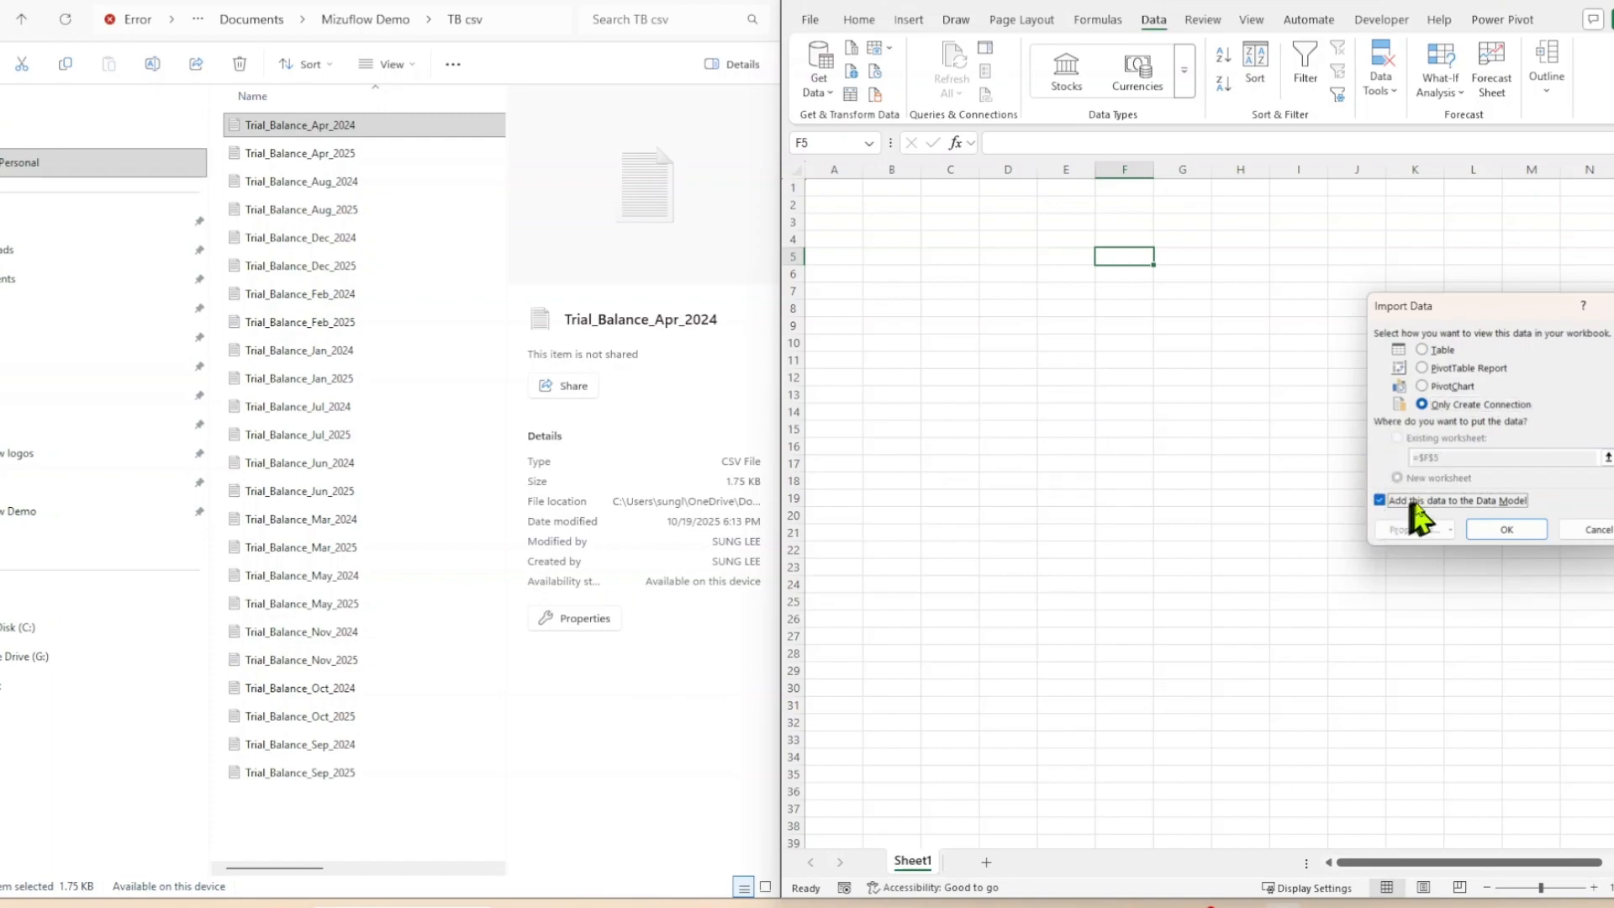
left_click(1496, 530)
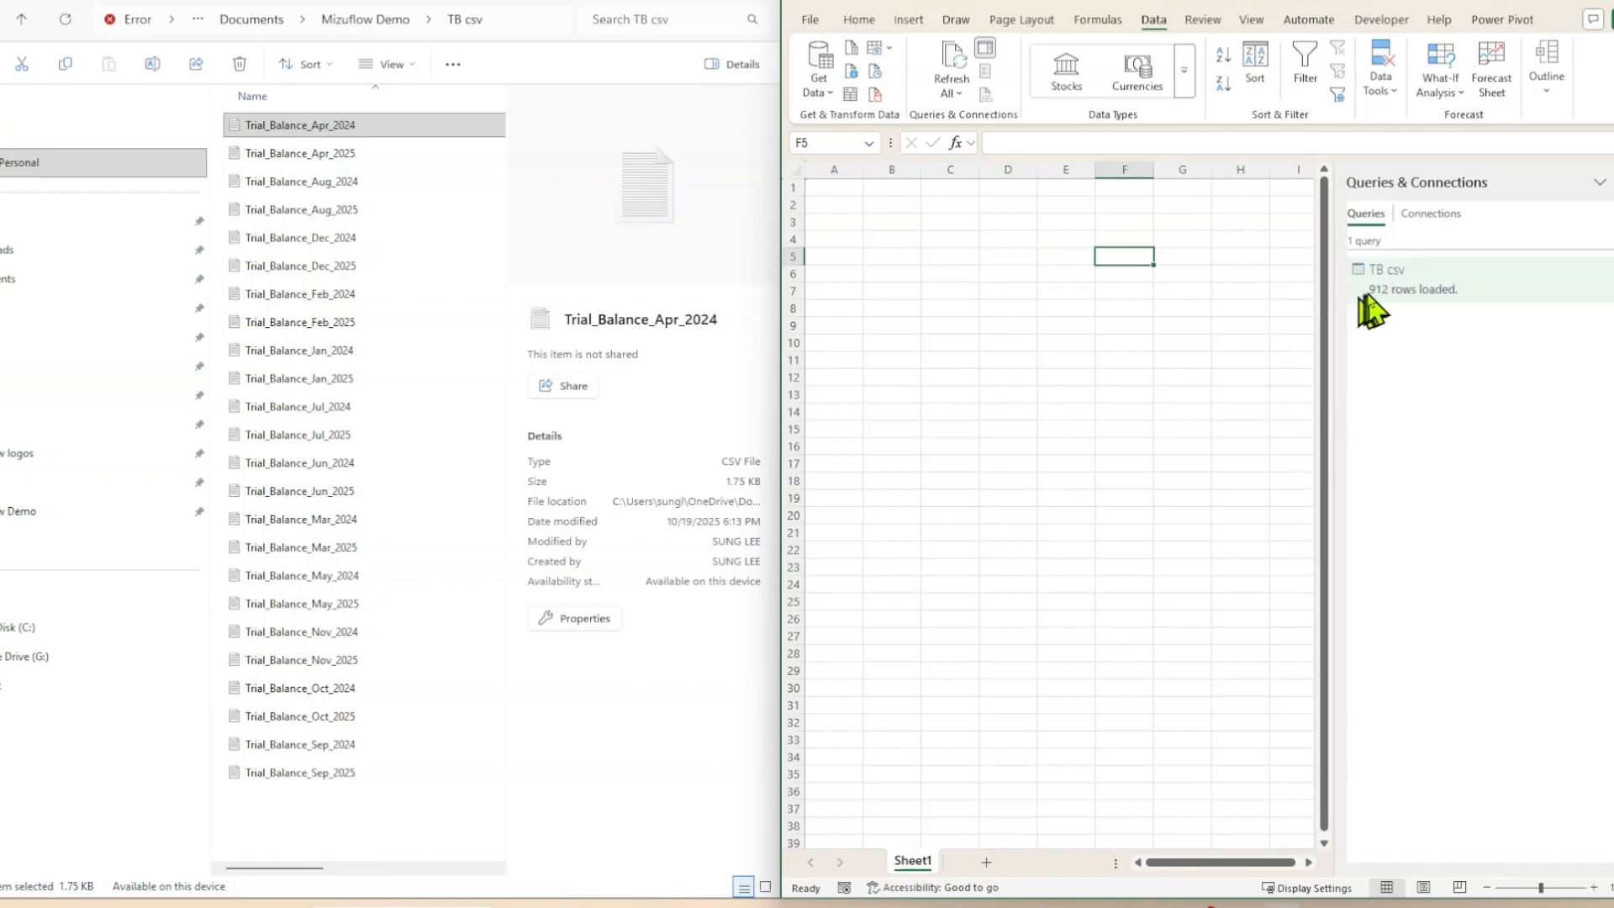
mouse_move(1395, 286)
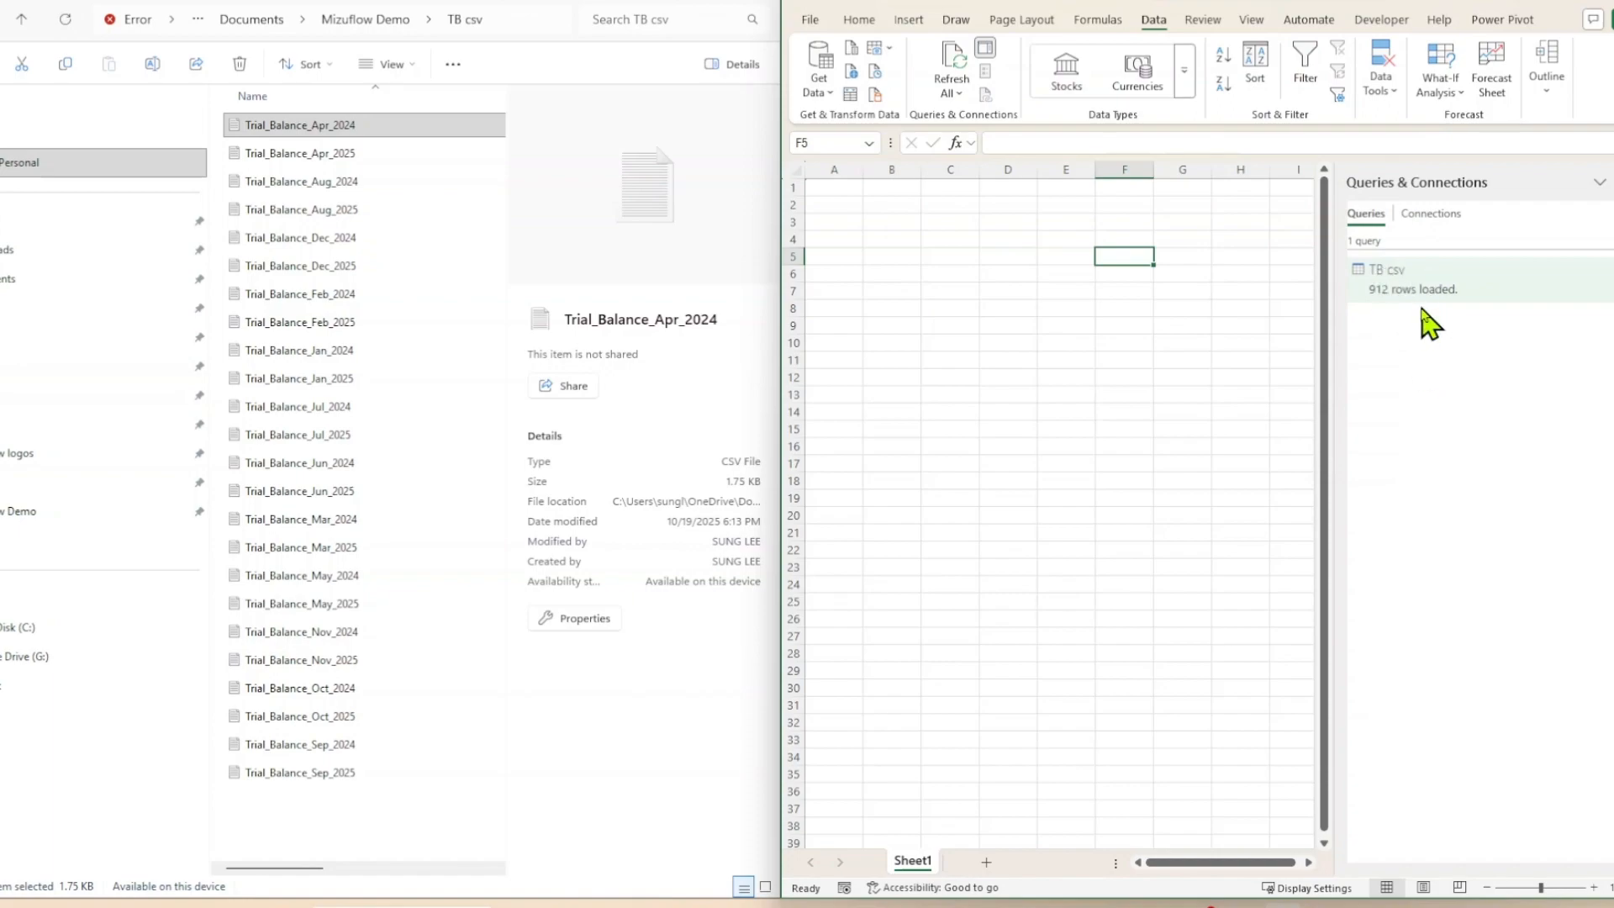
Import the Chart of Accounts Basic workbook from the Mizuflow Demo folder as a new data source
left_click(364, 23)
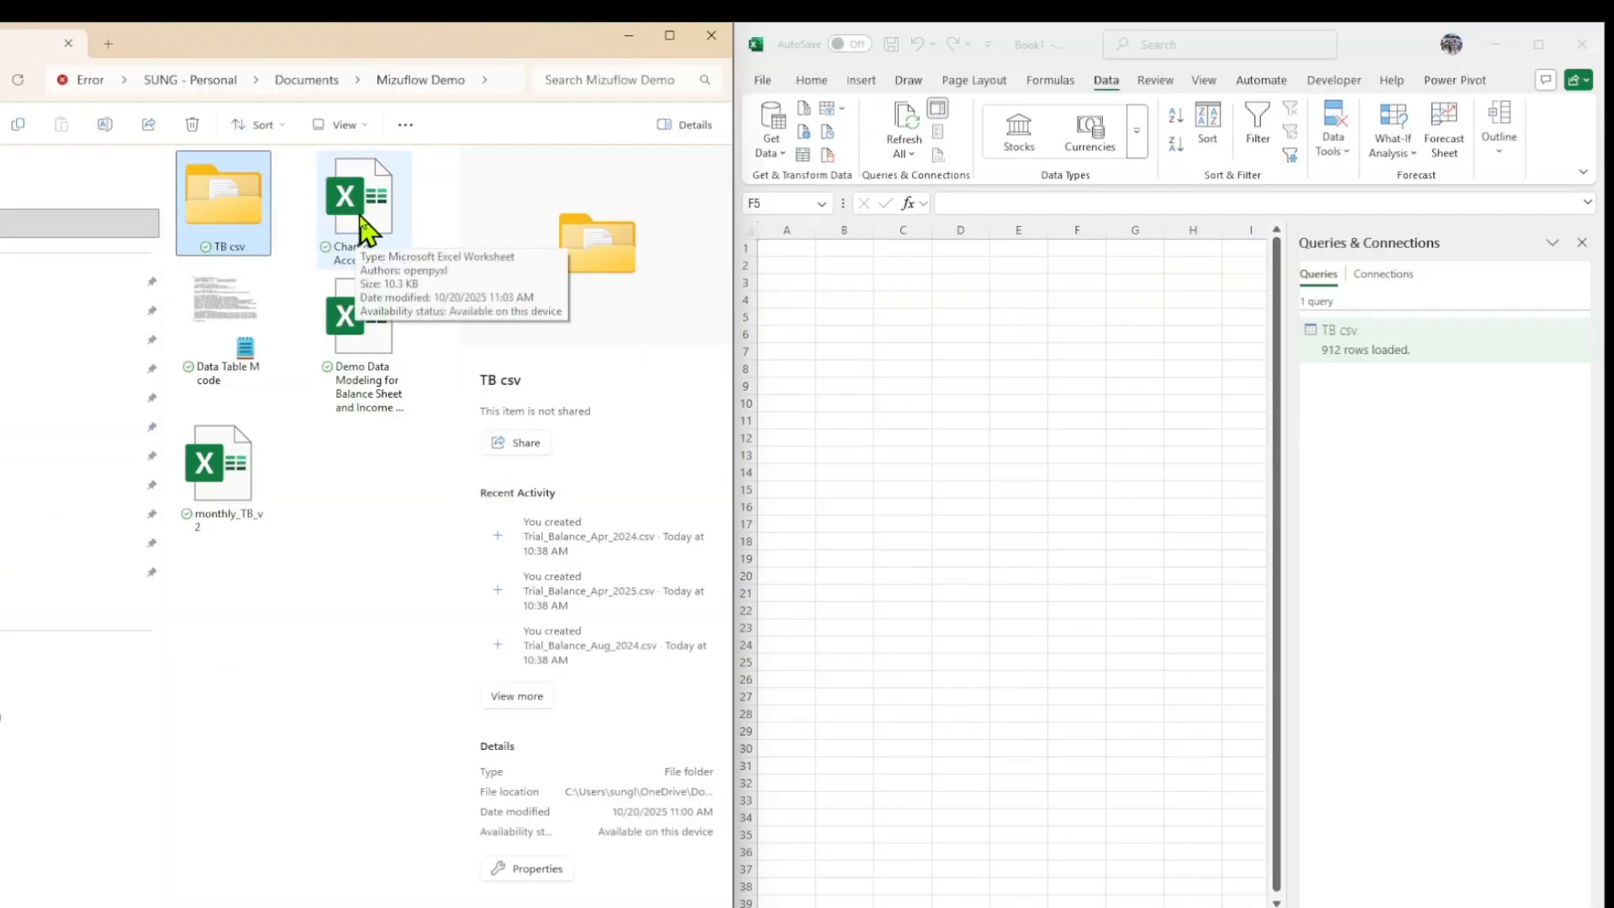
left_click(777, 156)
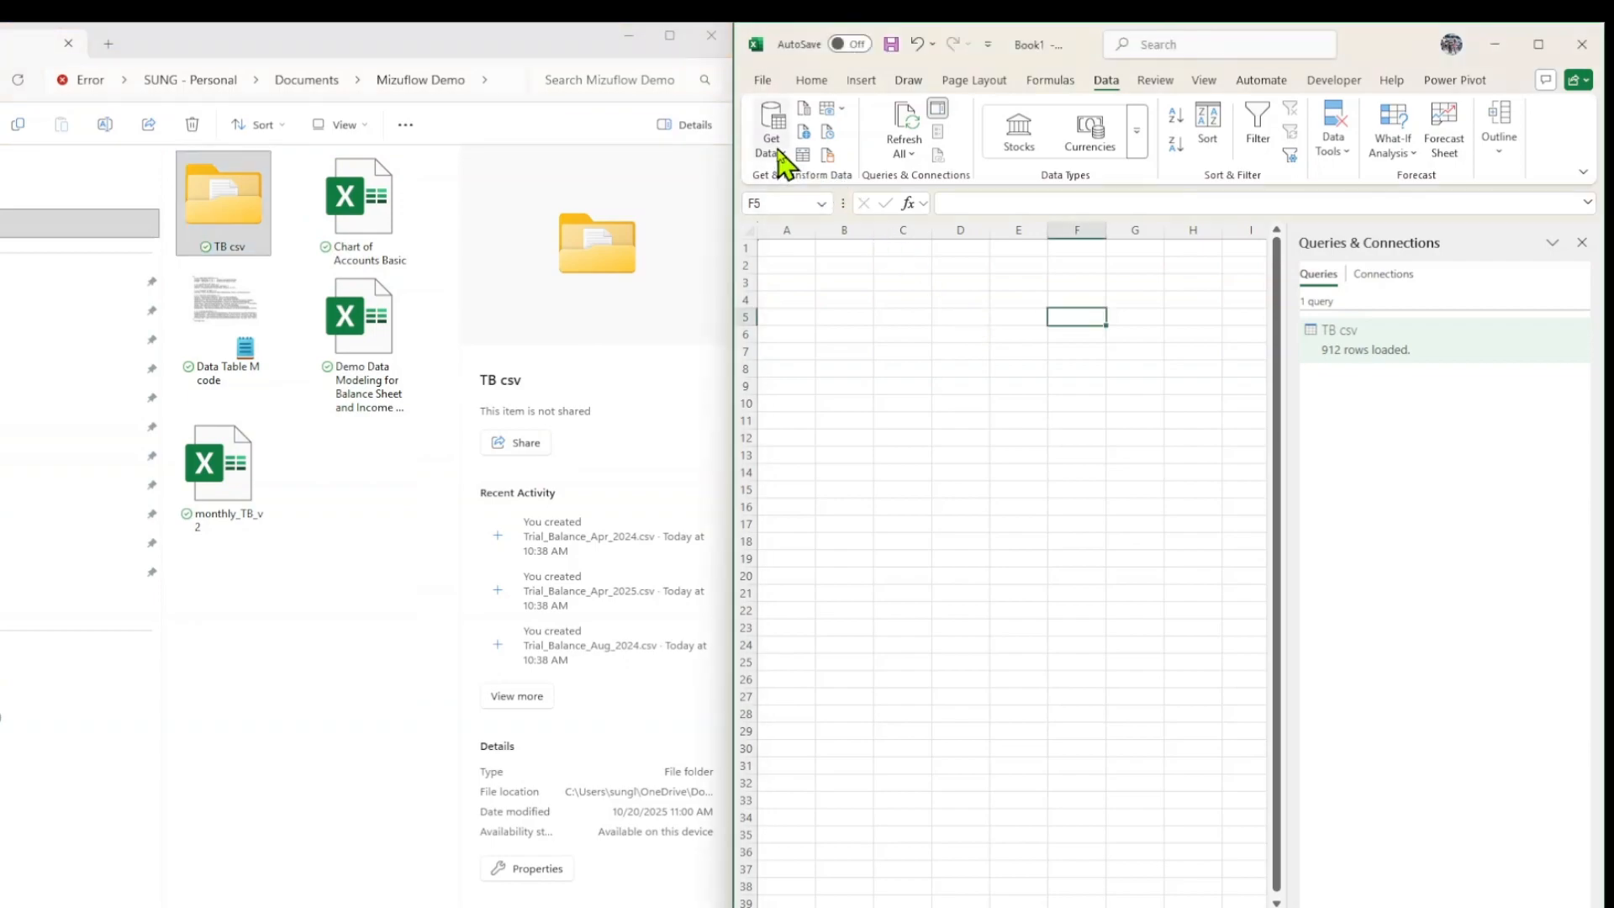
left_click(778, 155)
mouse_move(794, 178)
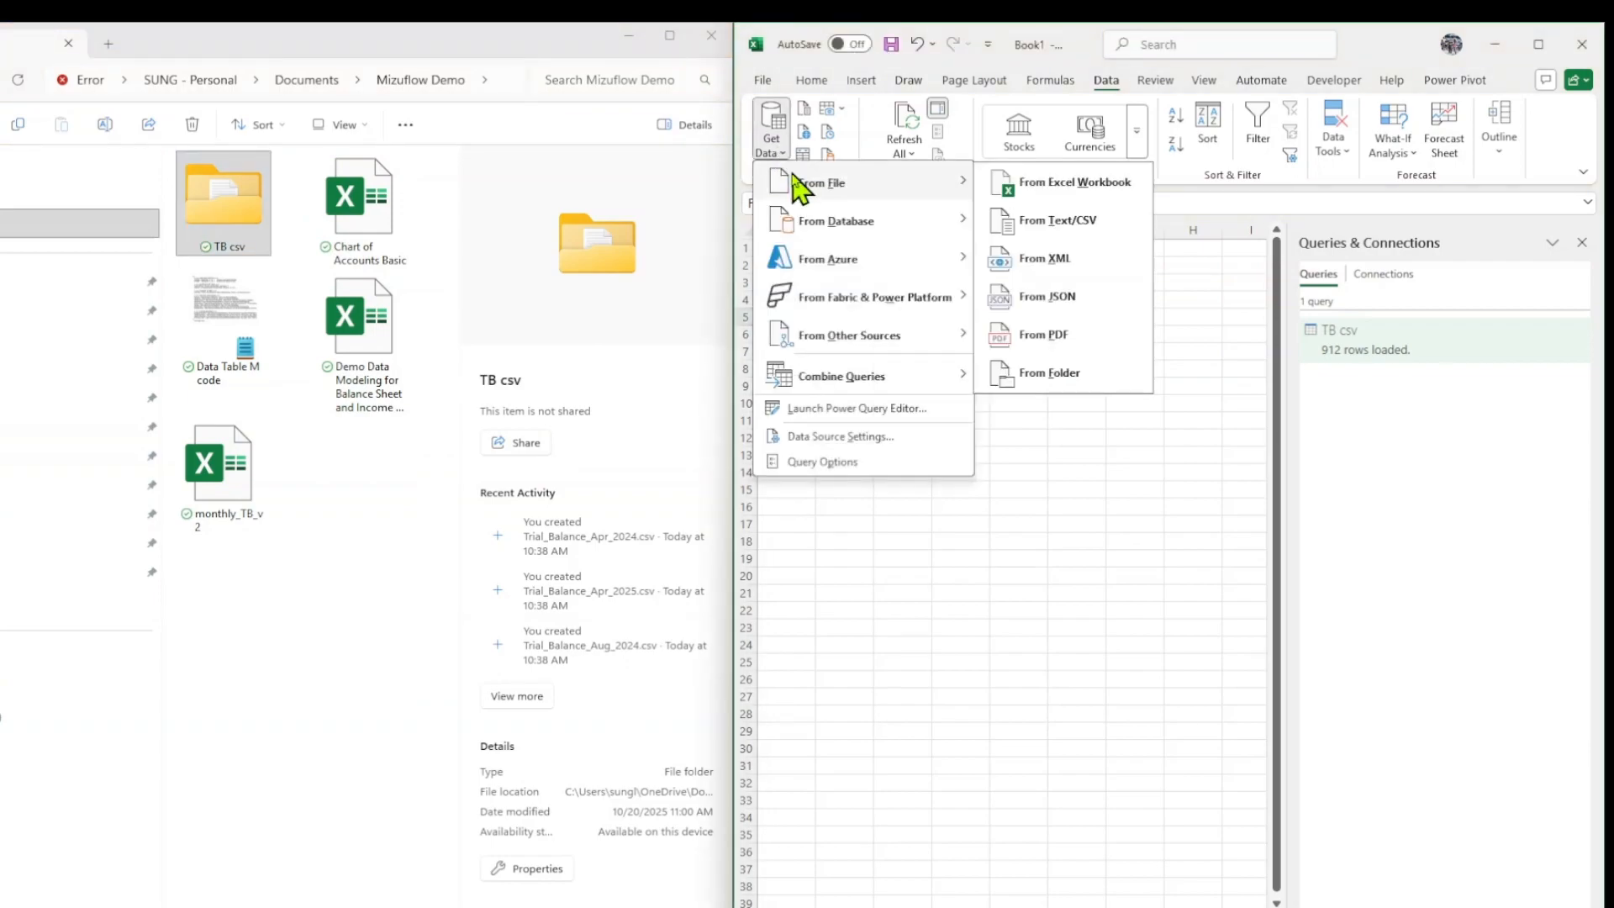
left_click(1032, 183)
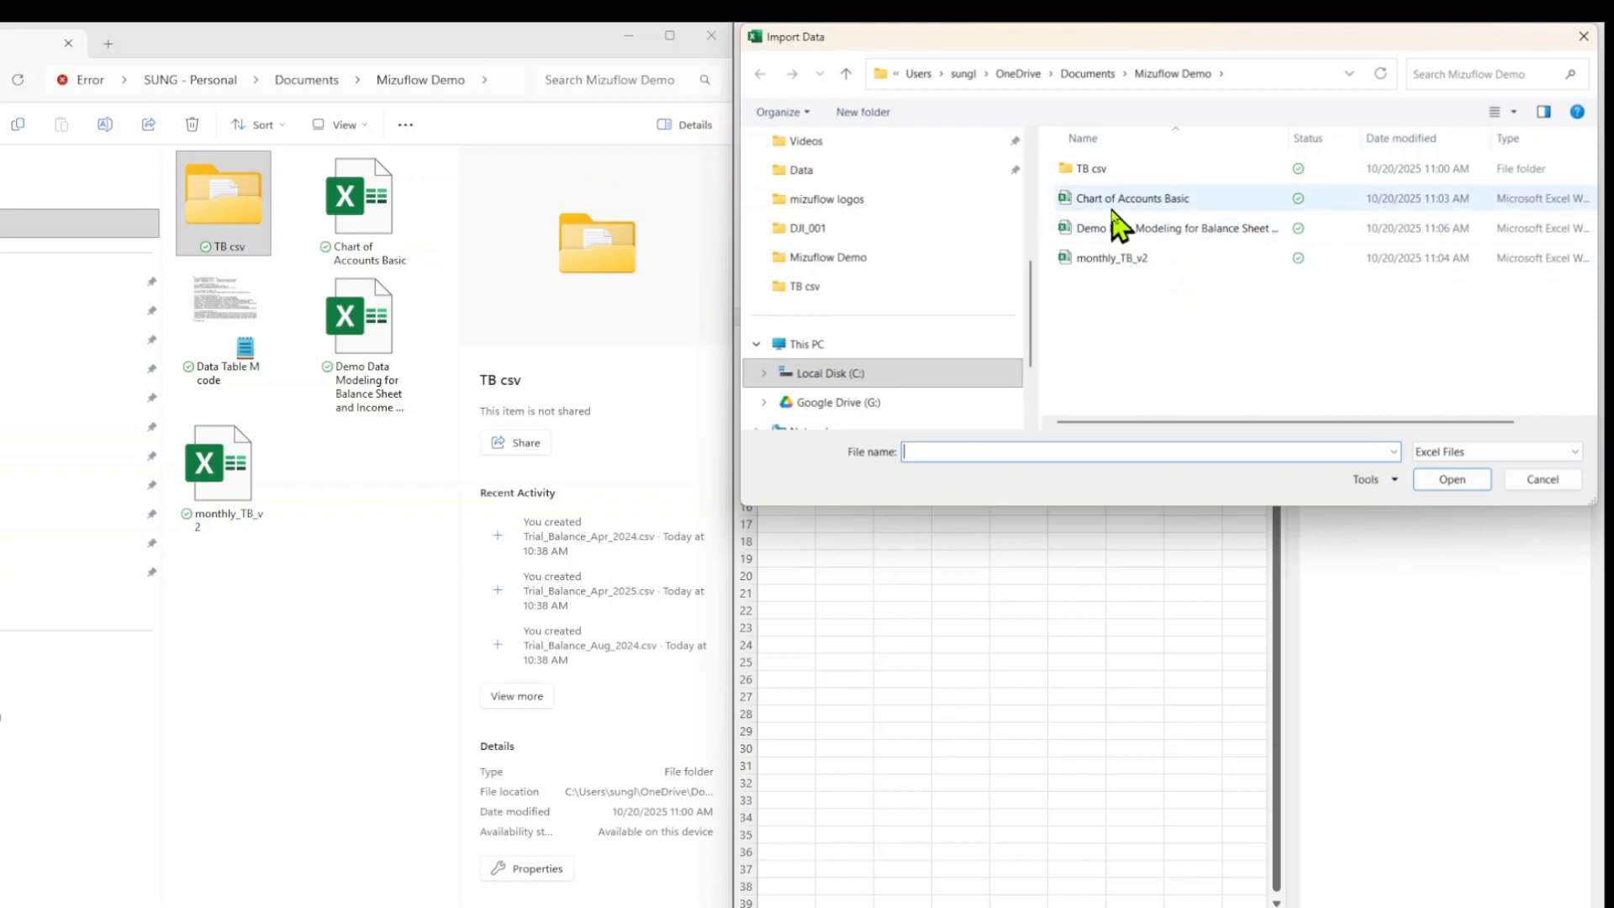
left_click(1114, 201)
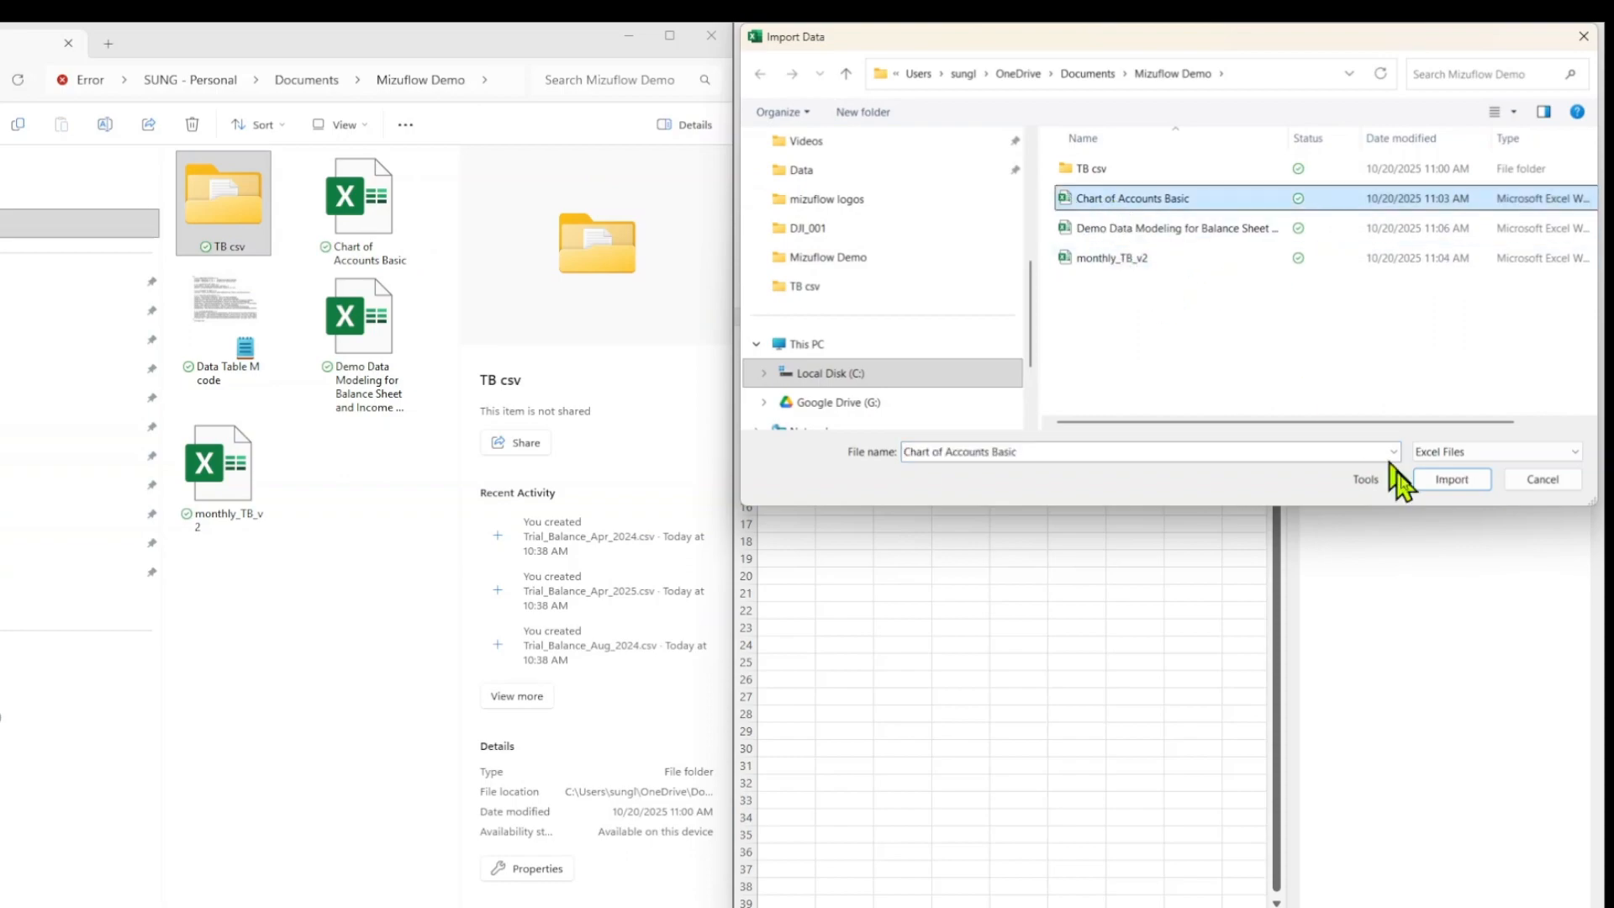
left_click(1434, 481)
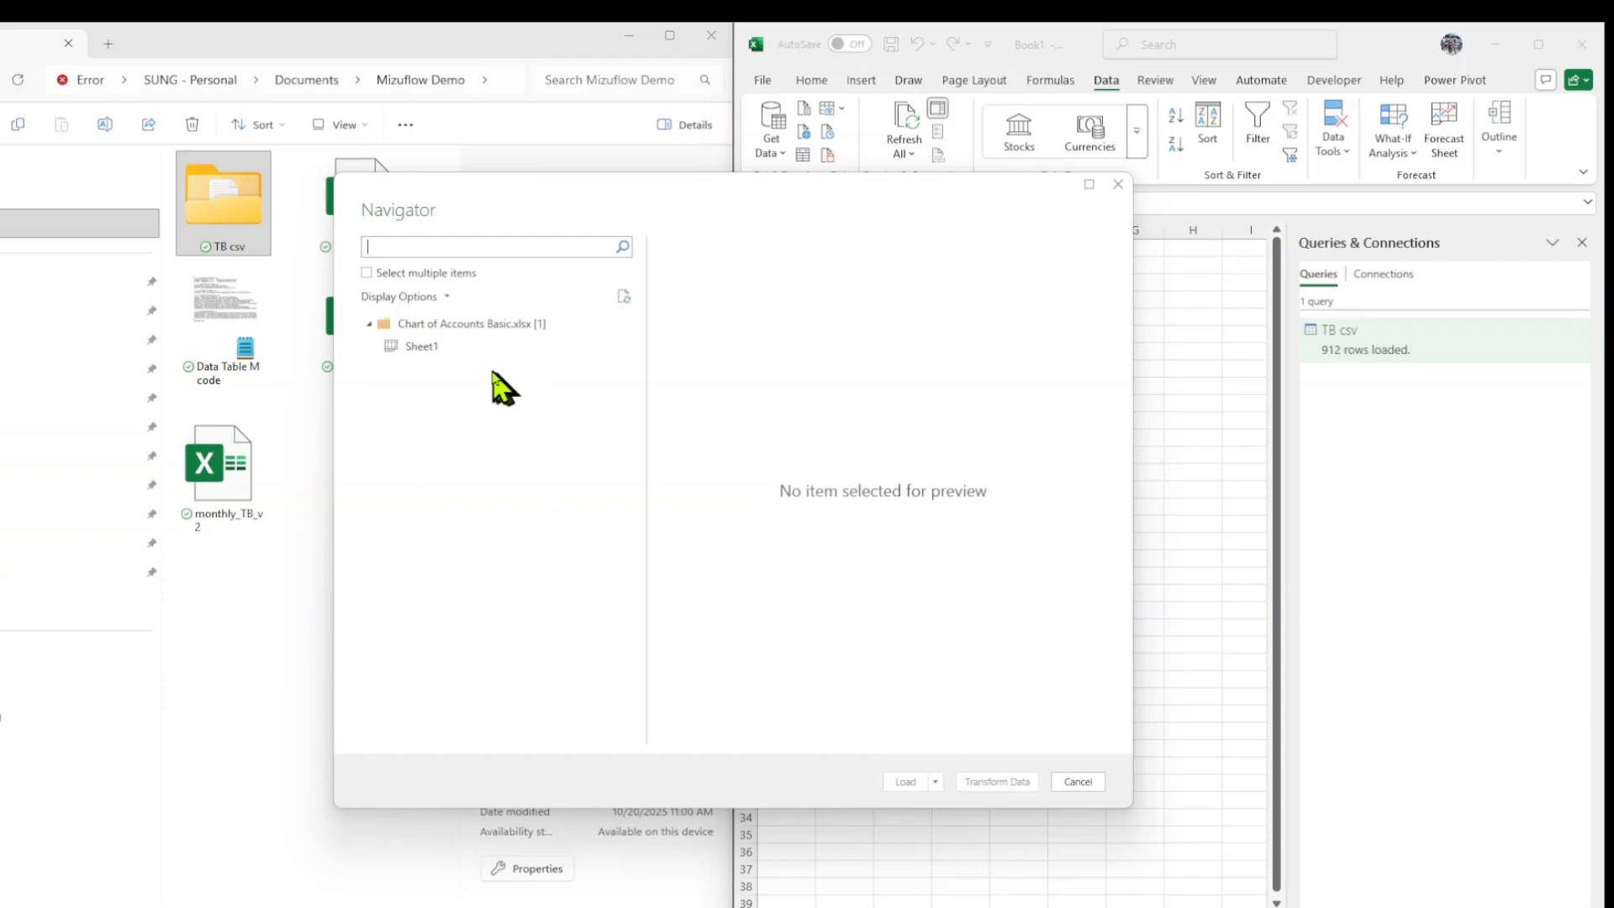
Preview Sheet1 of the chart of accounts workbook and open it for transformation in Power Query
left_click(474, 350)
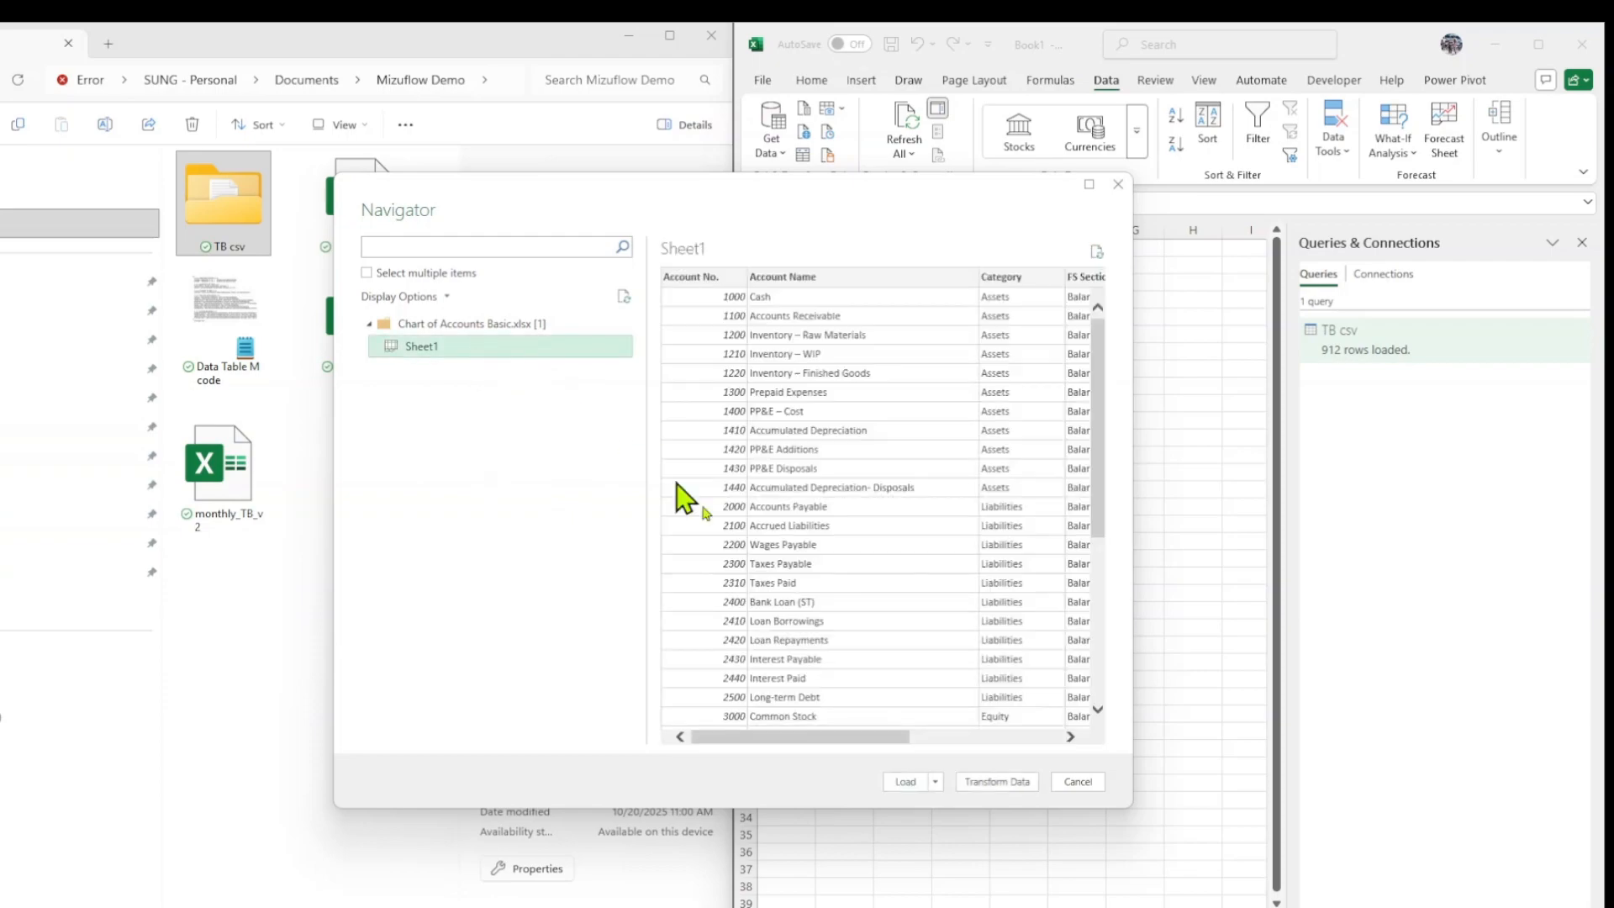
left_click_drag(785, 737, 715, 739)
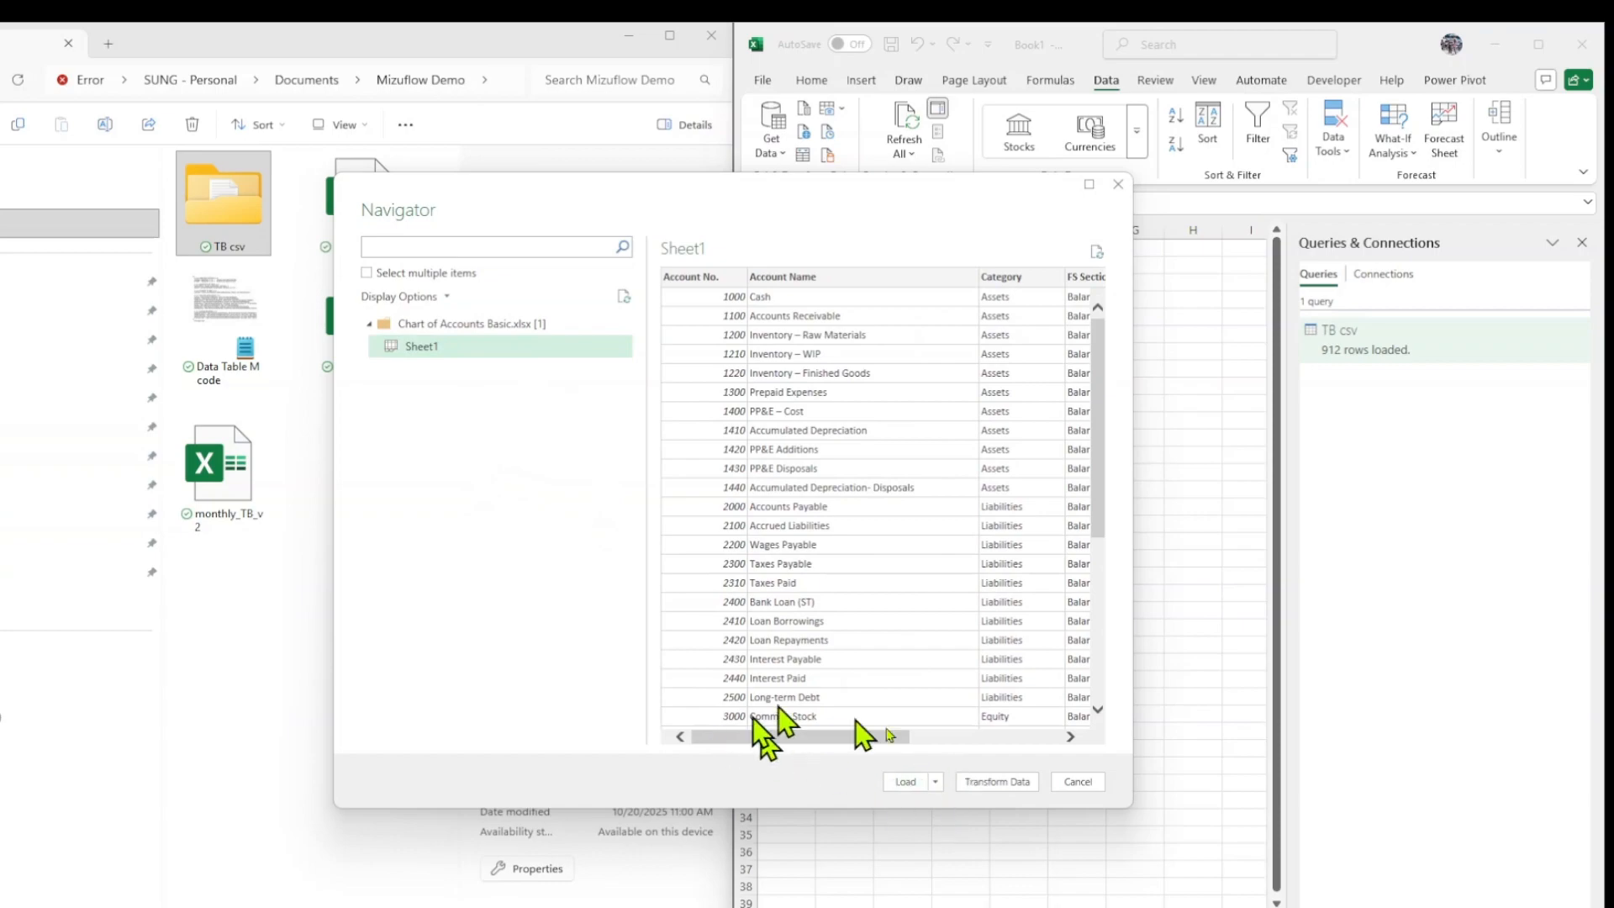
left_click(1004, 782)
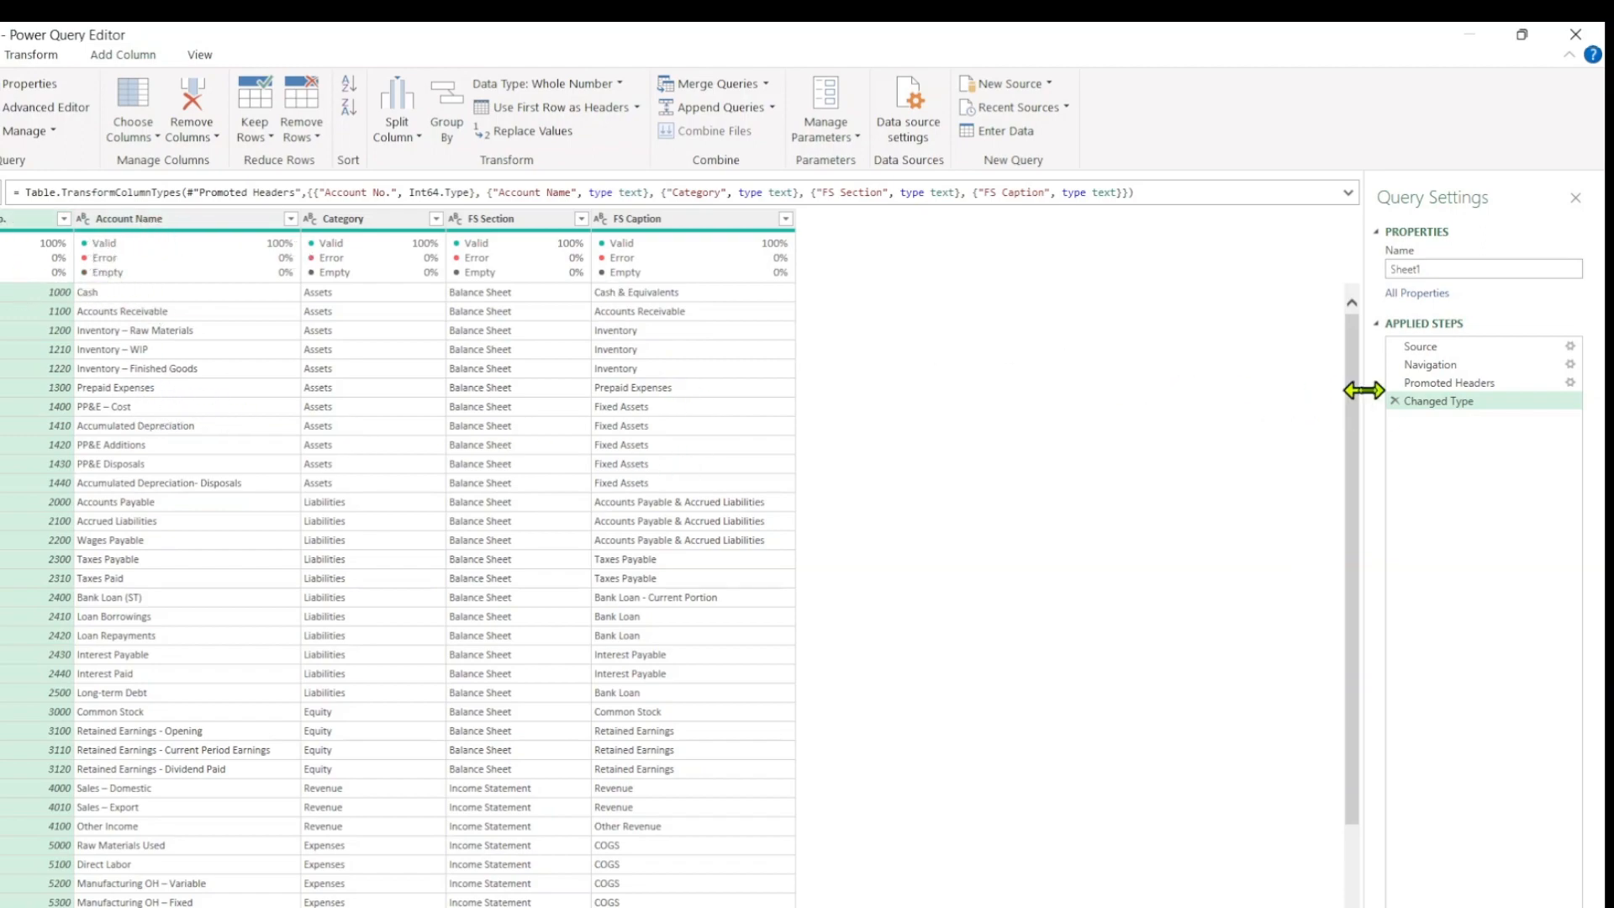
Review the Navigation, Promoted Headers and Changed Type steps of the Sheet1 query, comparing headers and column types
left_click(1439, 367)
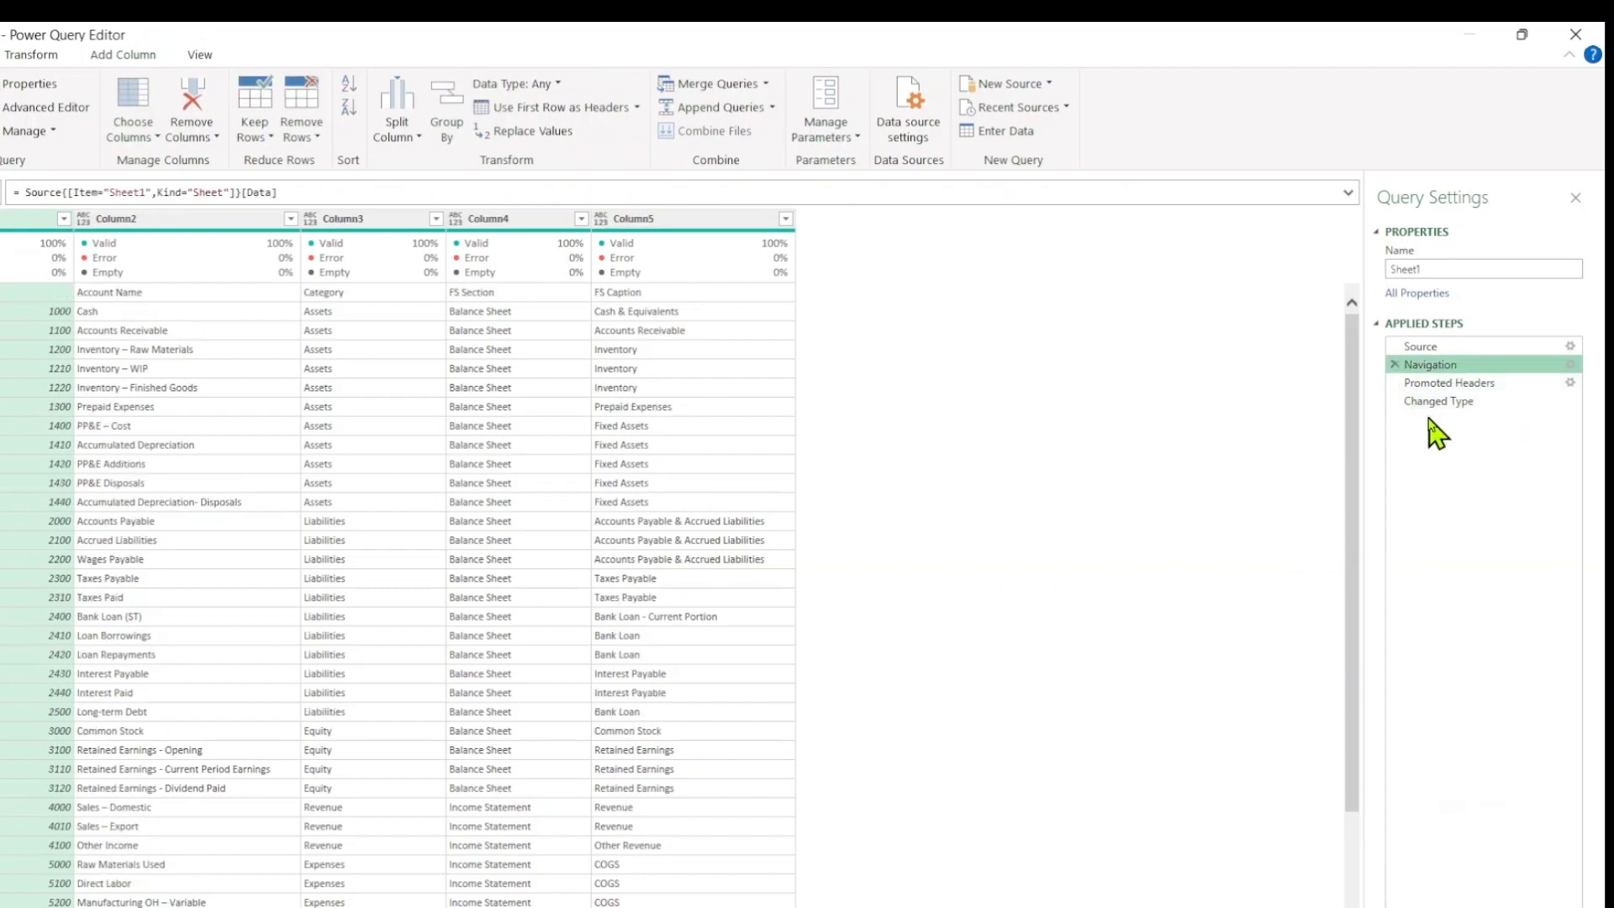
left_click(1436, 384)
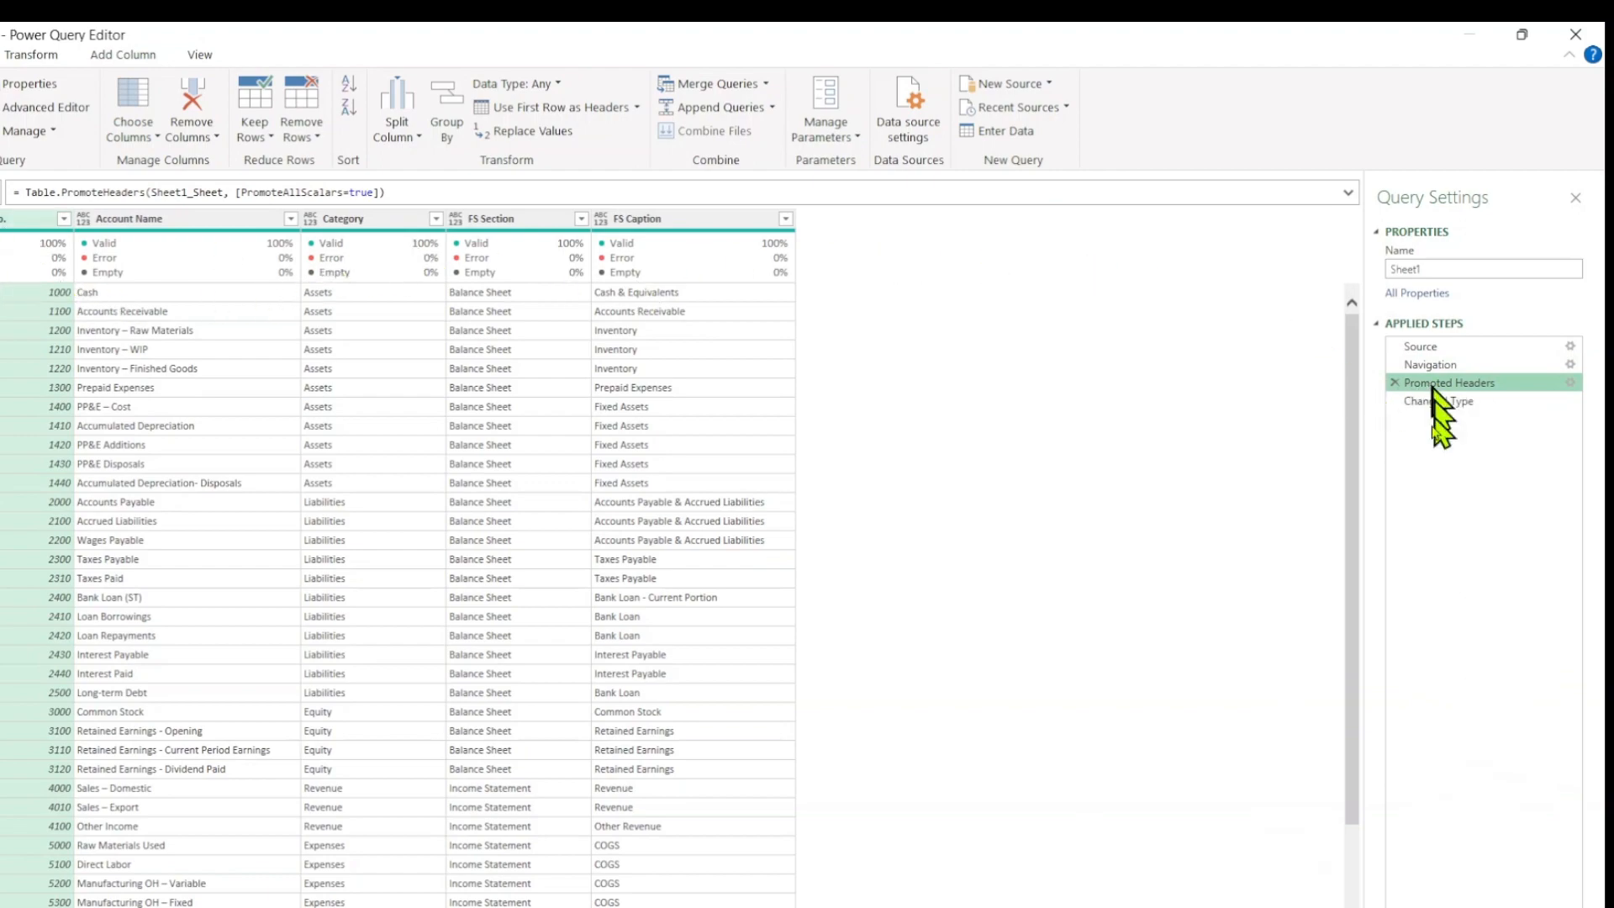
left_click(1434, 402)
left_click(1437, 384)
left_click(1435, 402)
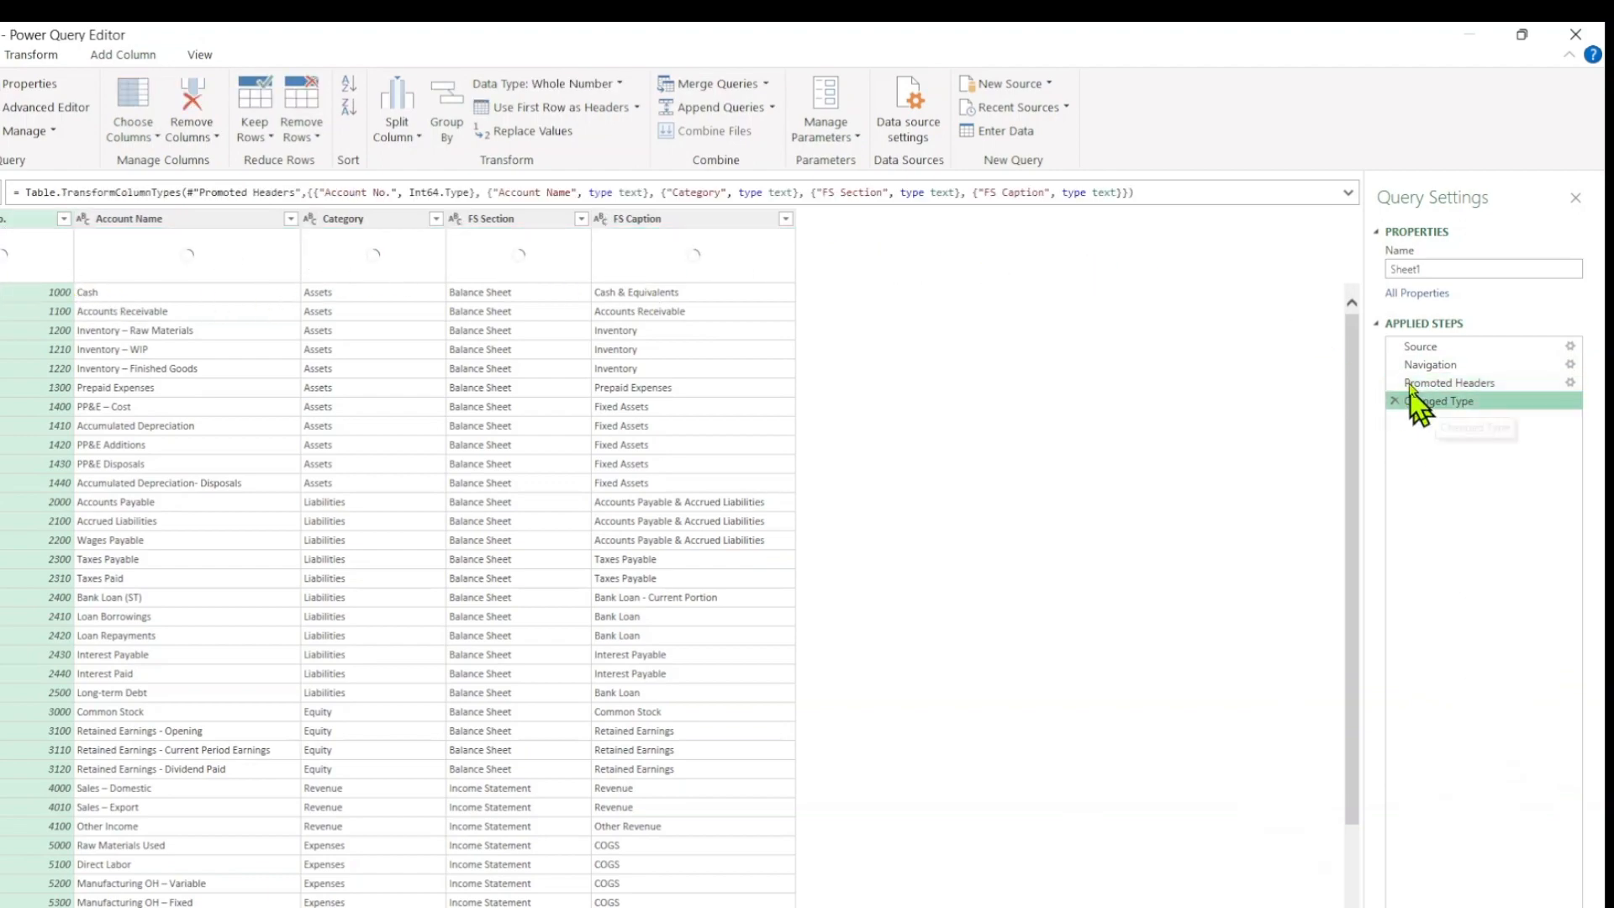
left_click(1433, 383)
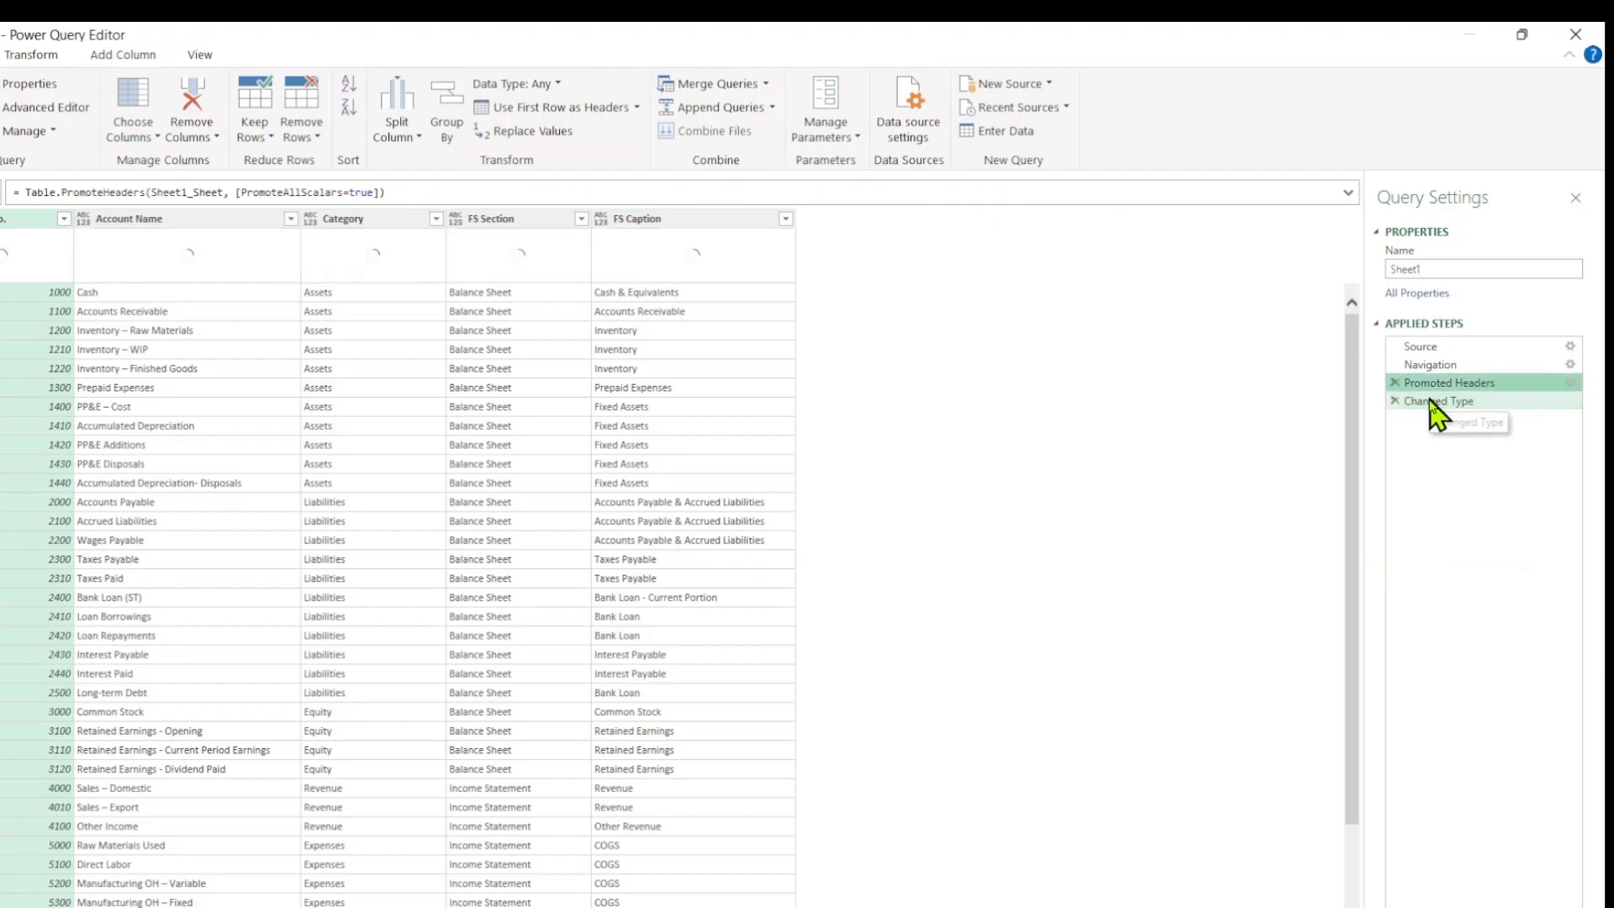
left_click(1431, 400)
left_click(1434, 383)
left_click(1434, 402)
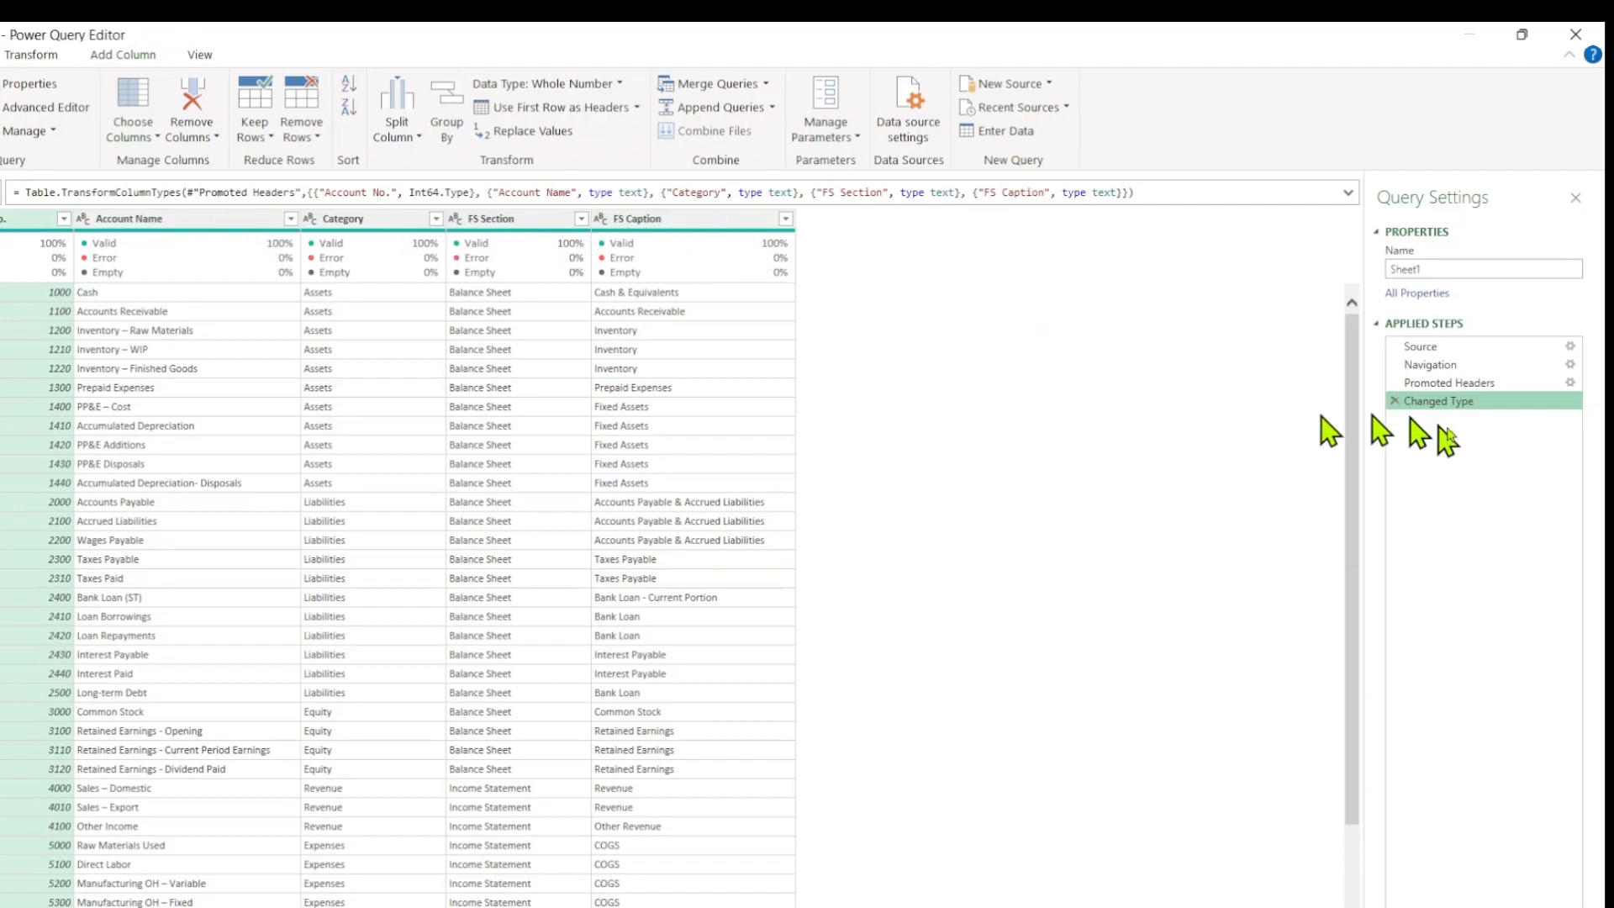
Rename the chart of accounts query as CoA and look over its Account Name, Category, FS Section and FS Caption columns
double_click(1429, 267)
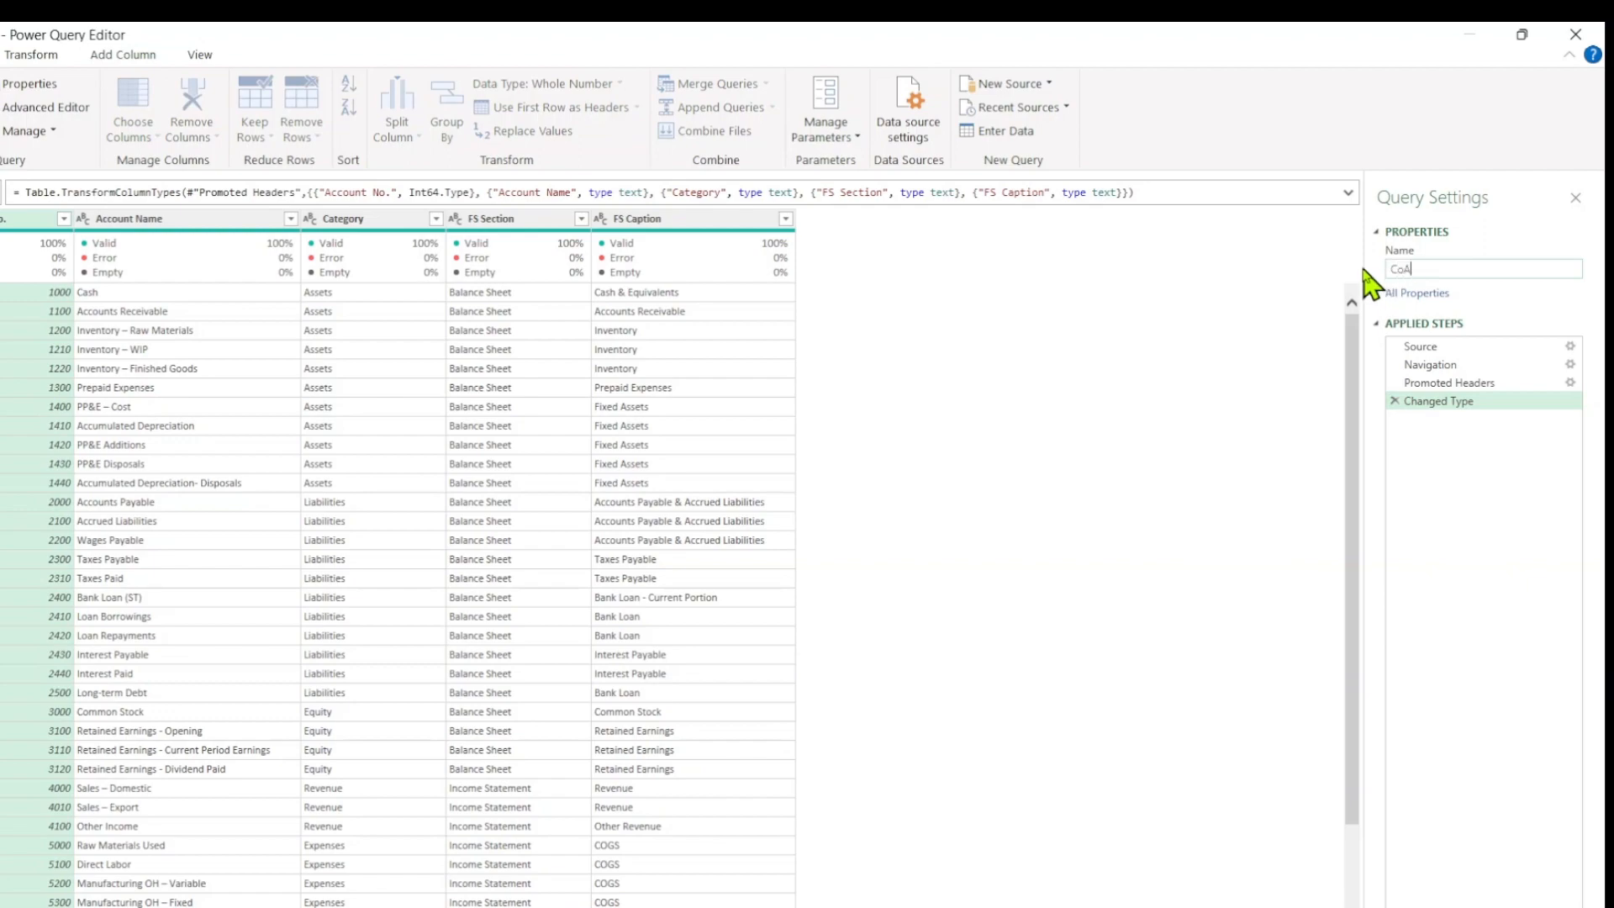
key("Return")
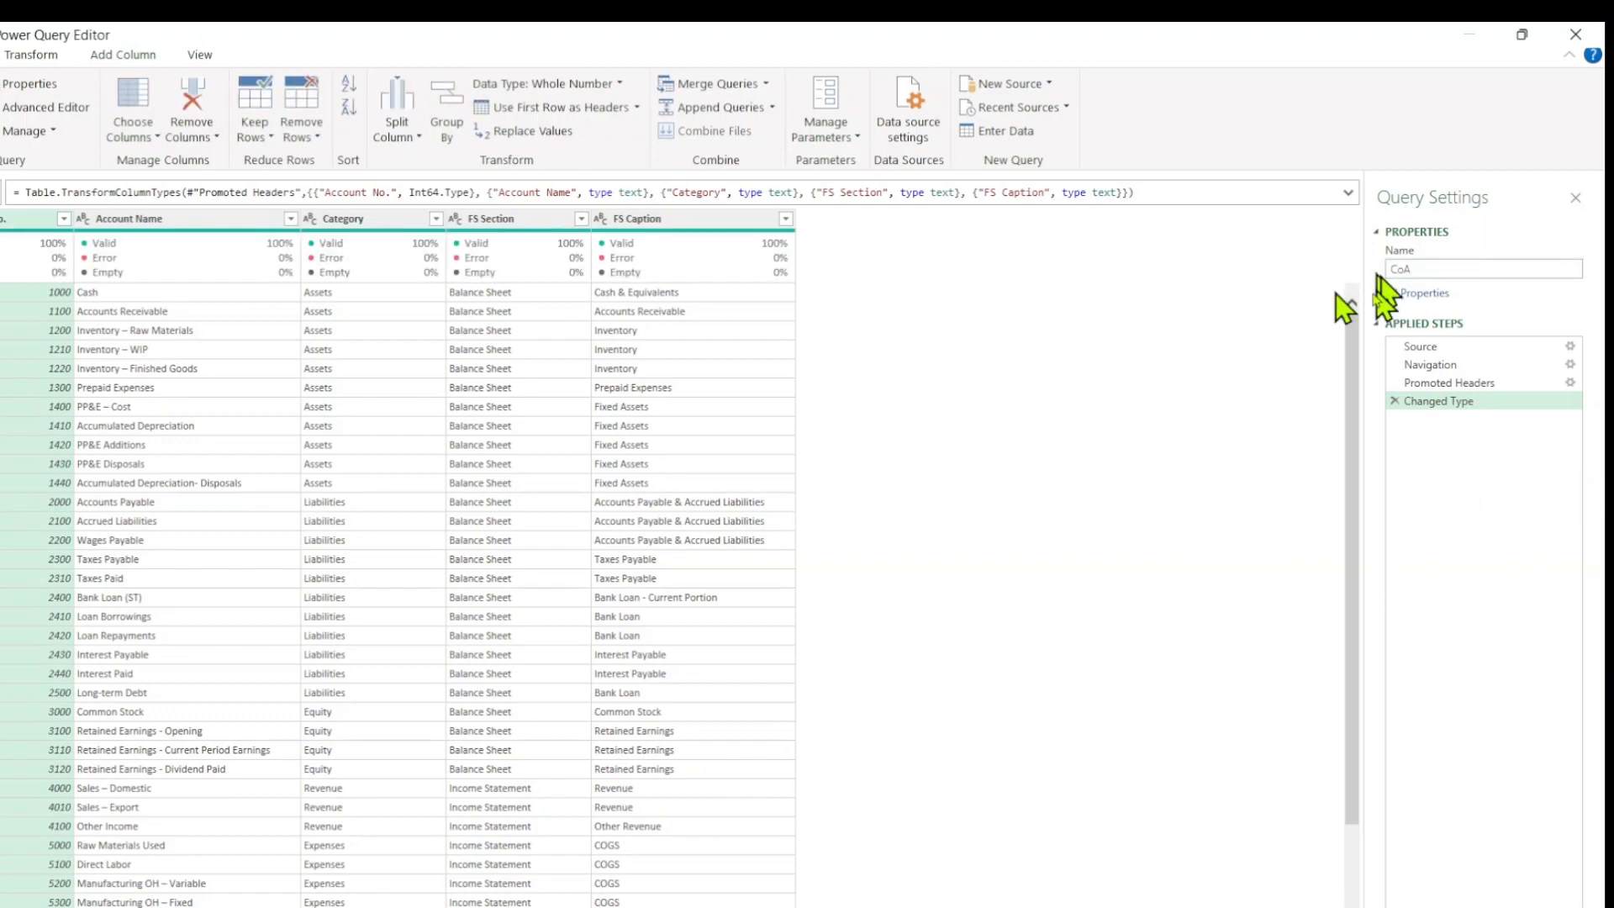
scroll(599, 500, "down", 2)
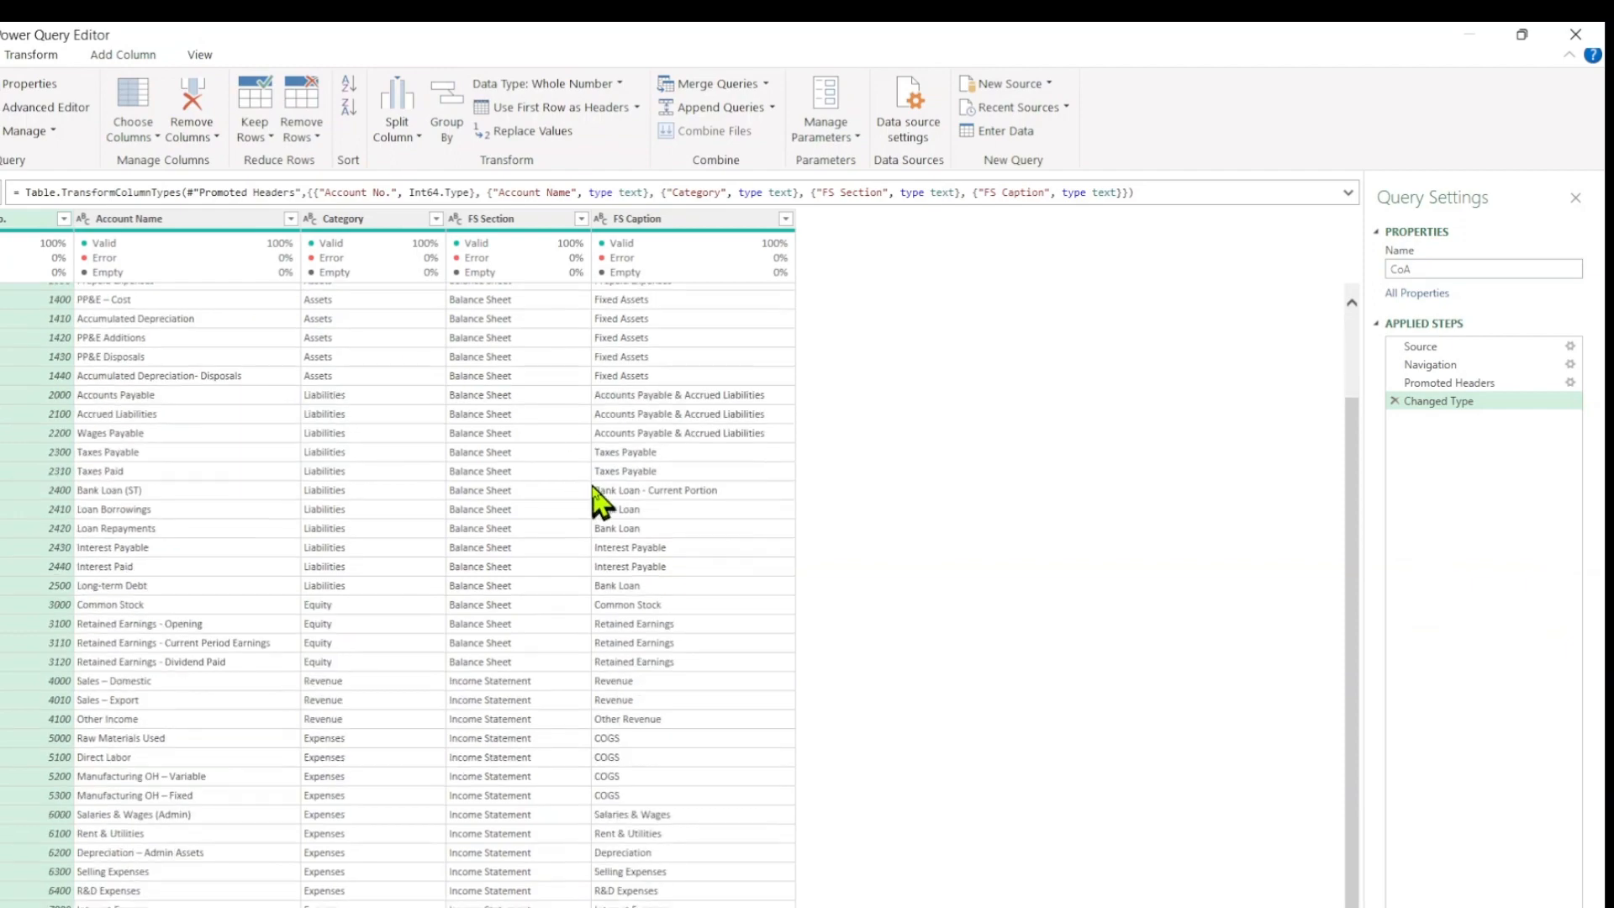
scroll(598, 496, "up", 2)
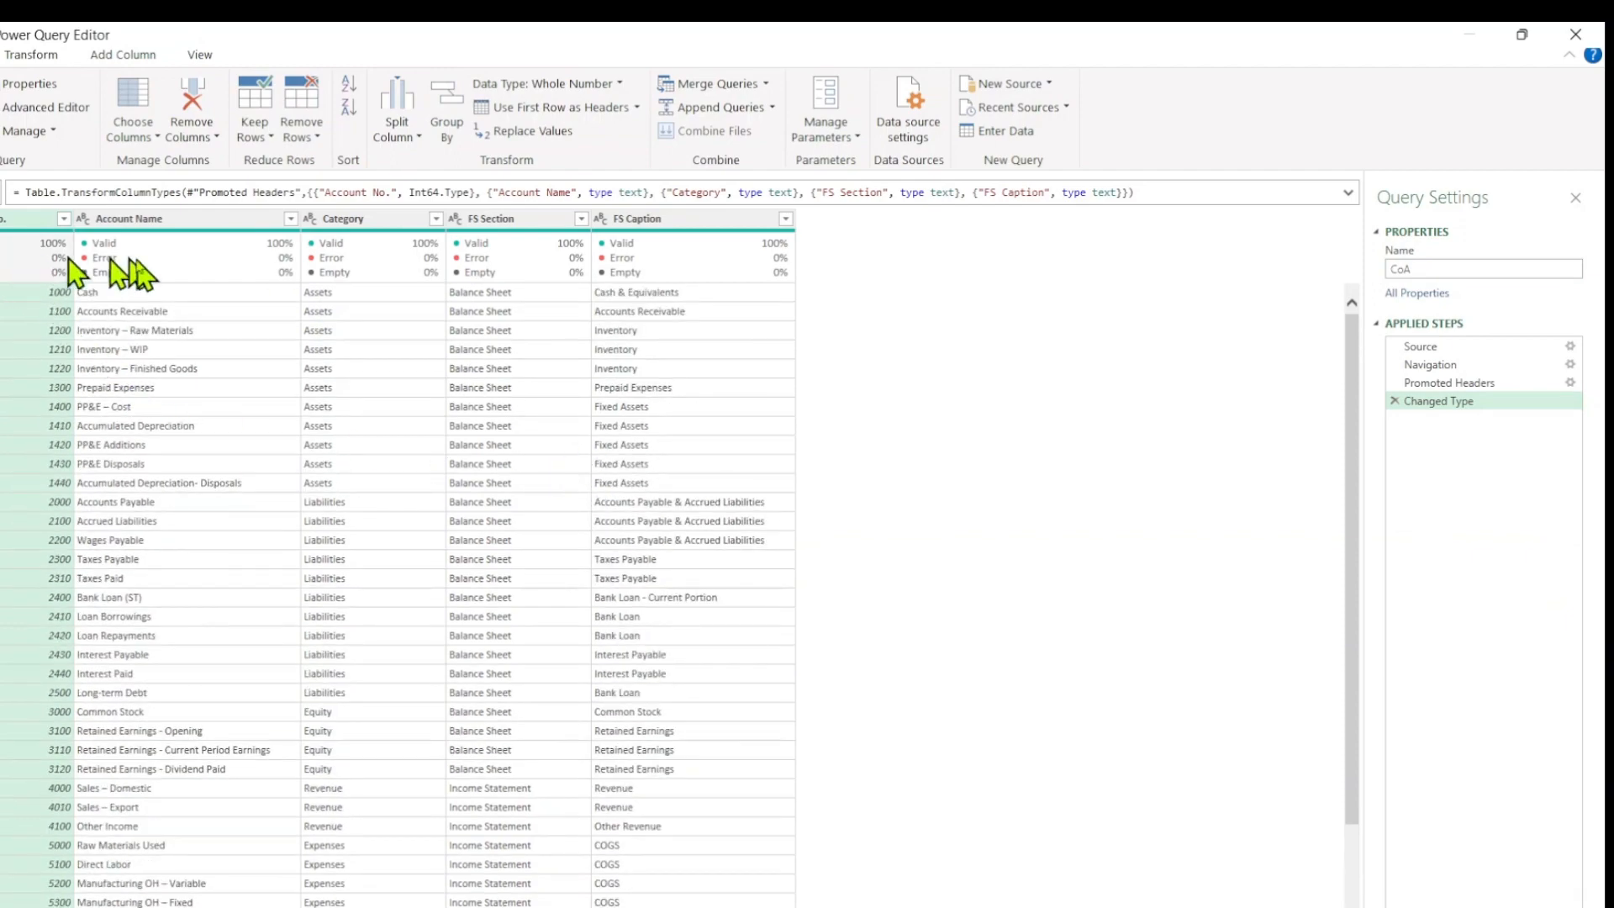
left_click(220, 262)
left_click(360, 259)
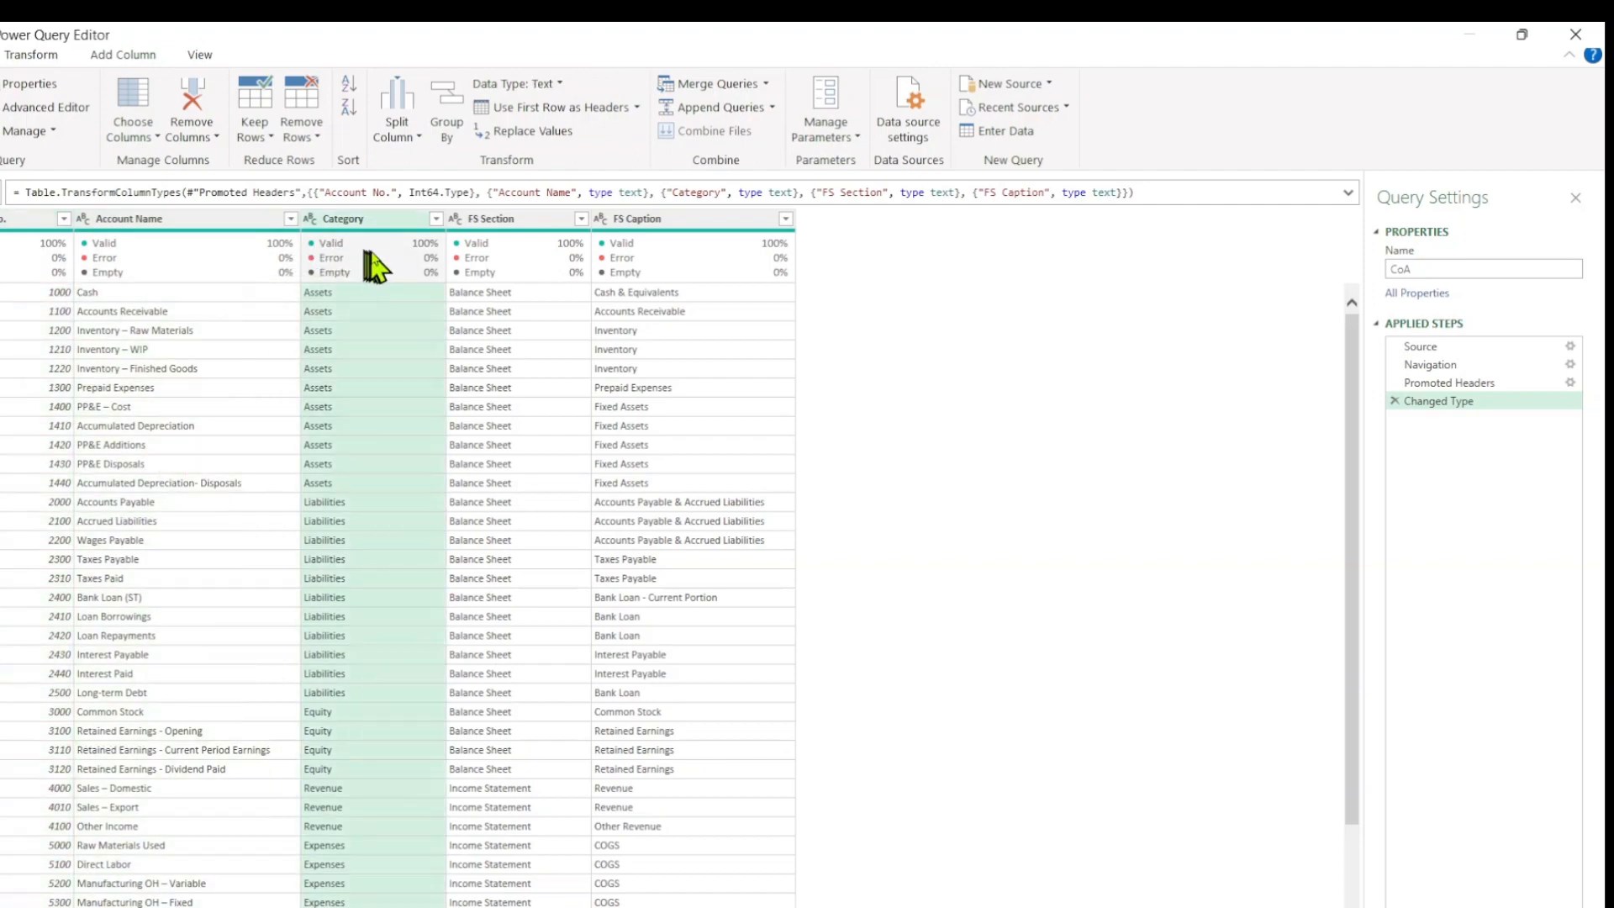
left_click(559, 267)
left_click(719, 269)
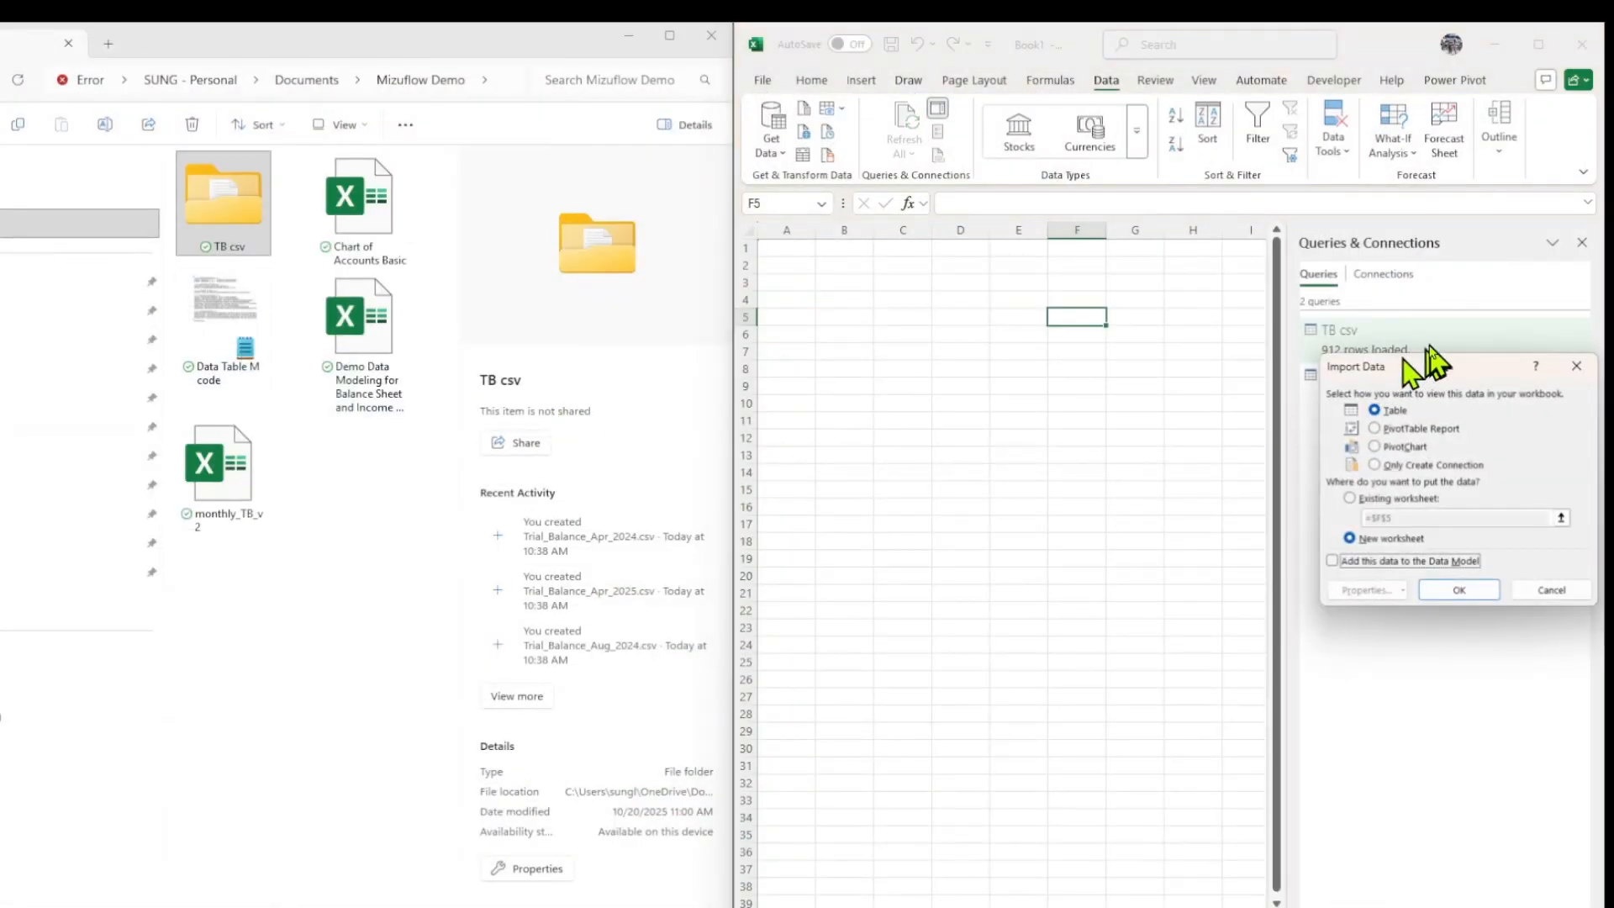
Load the CoA query as a connection only and add its data to the Data Model
left_click(1375, 466)
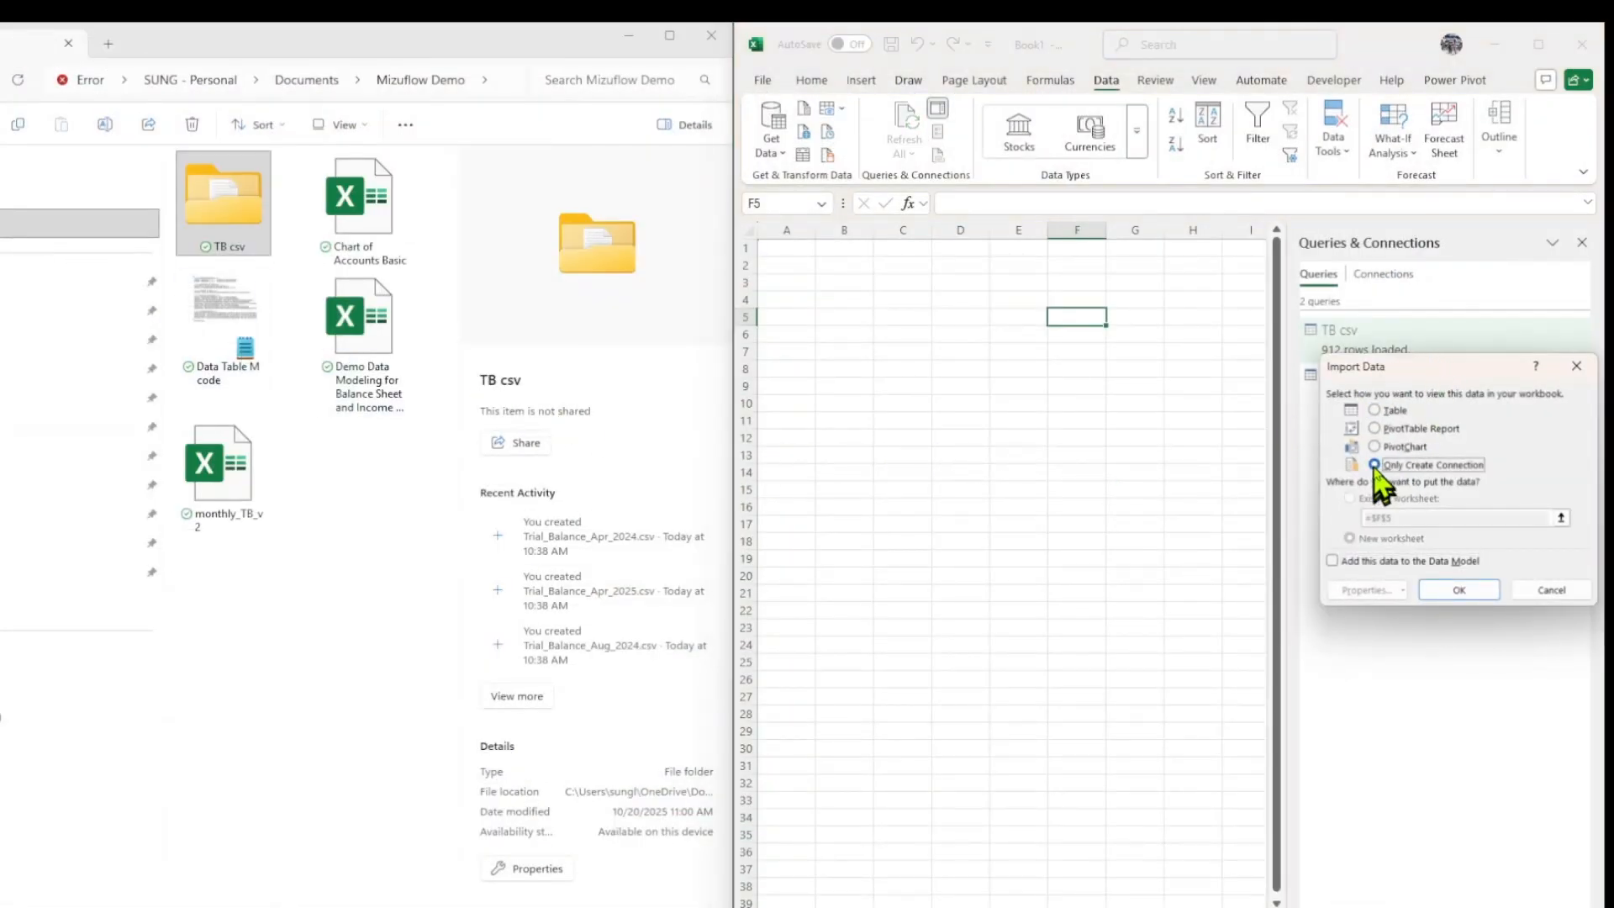
left_click(1333, 561)
left_click(1466, 592)
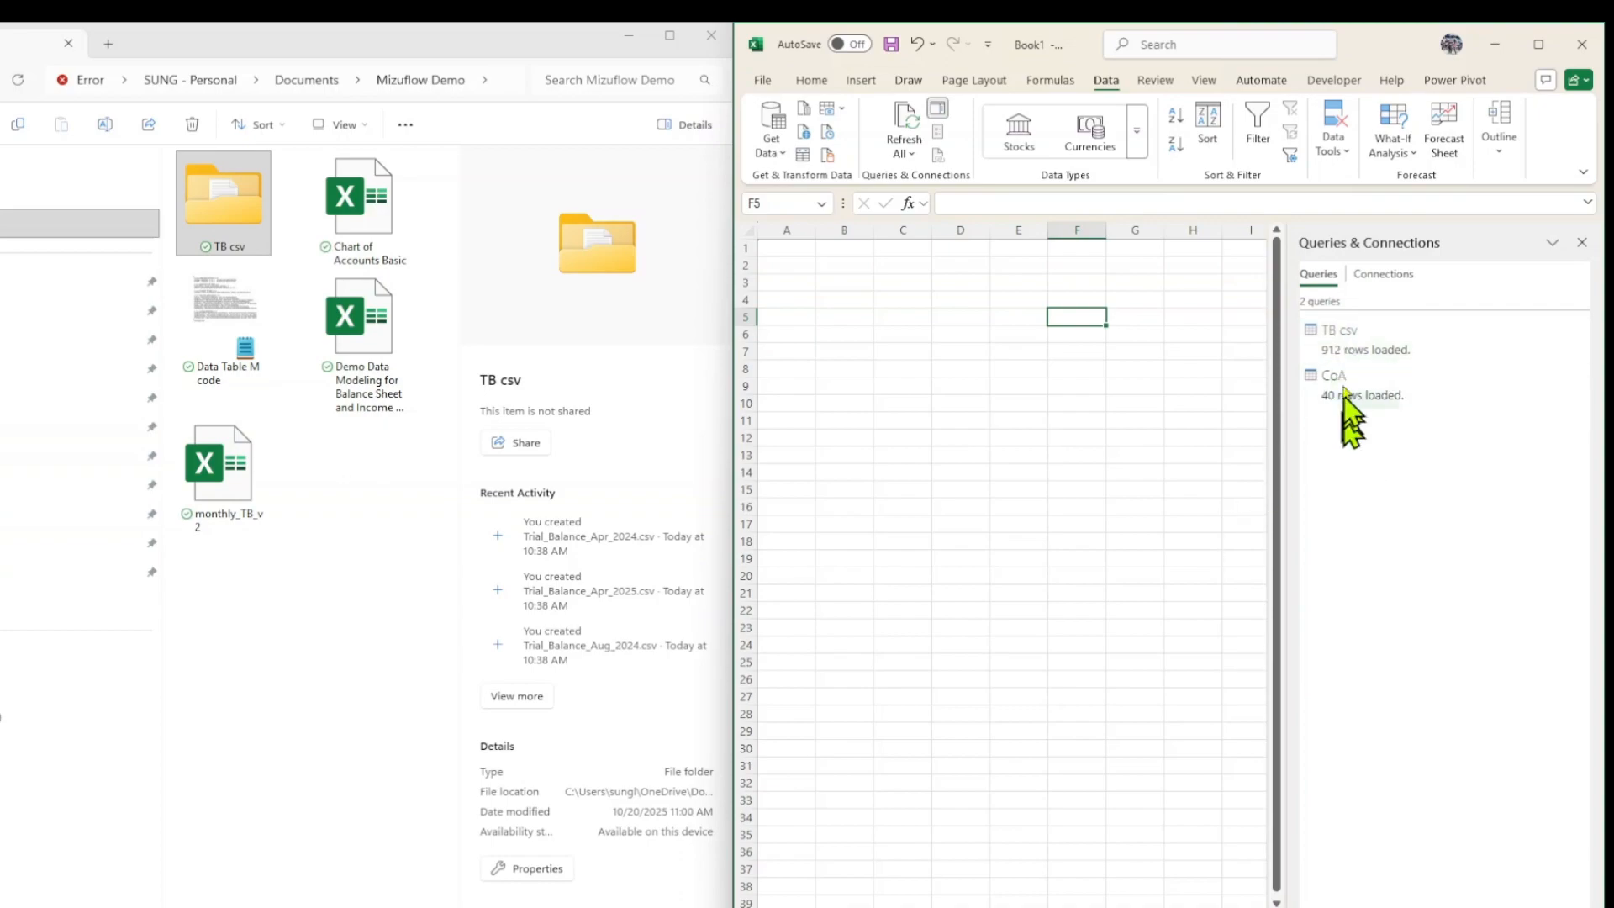
Maximize the workbook window, create a new blank query and name it Calendar
left_click(1538, 43)
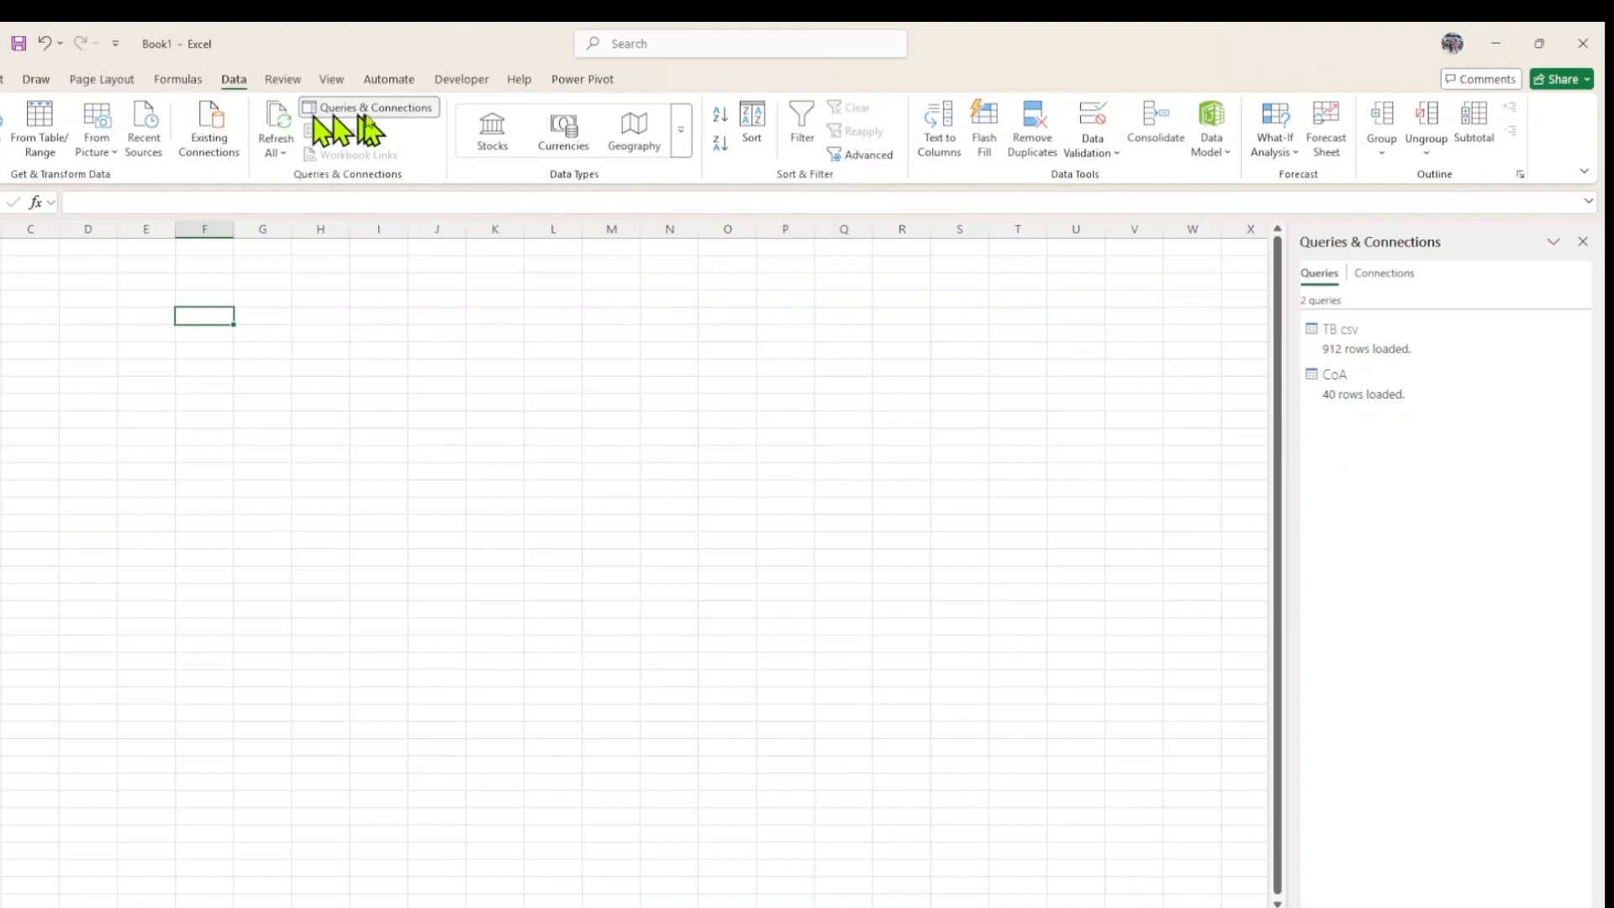
left_click(579, 80)
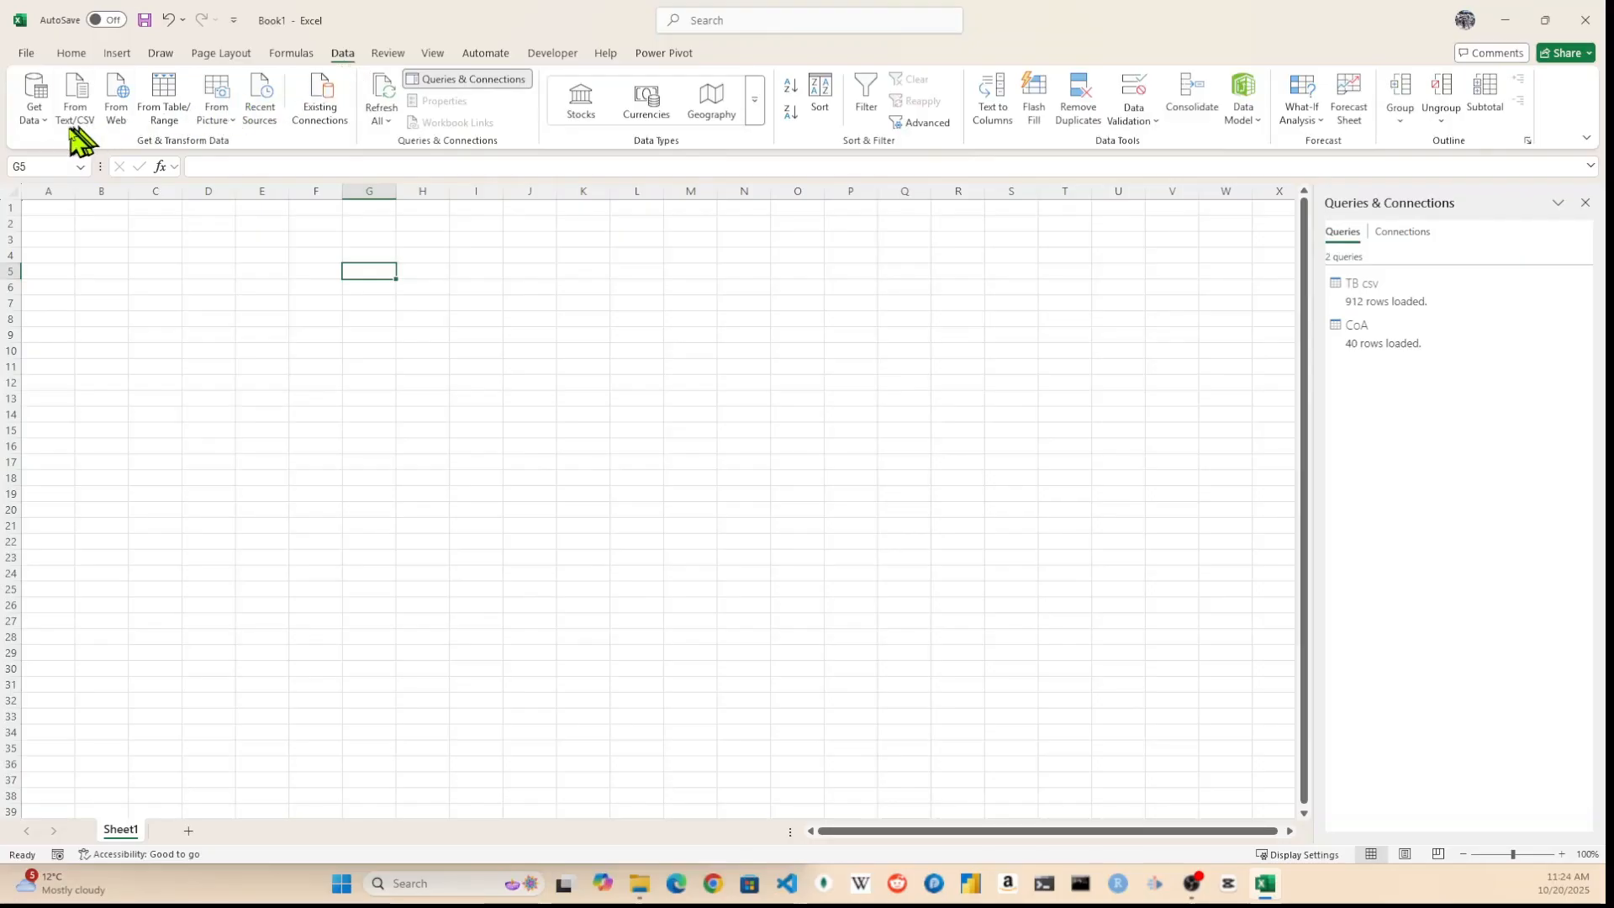
left_click(46, 125)
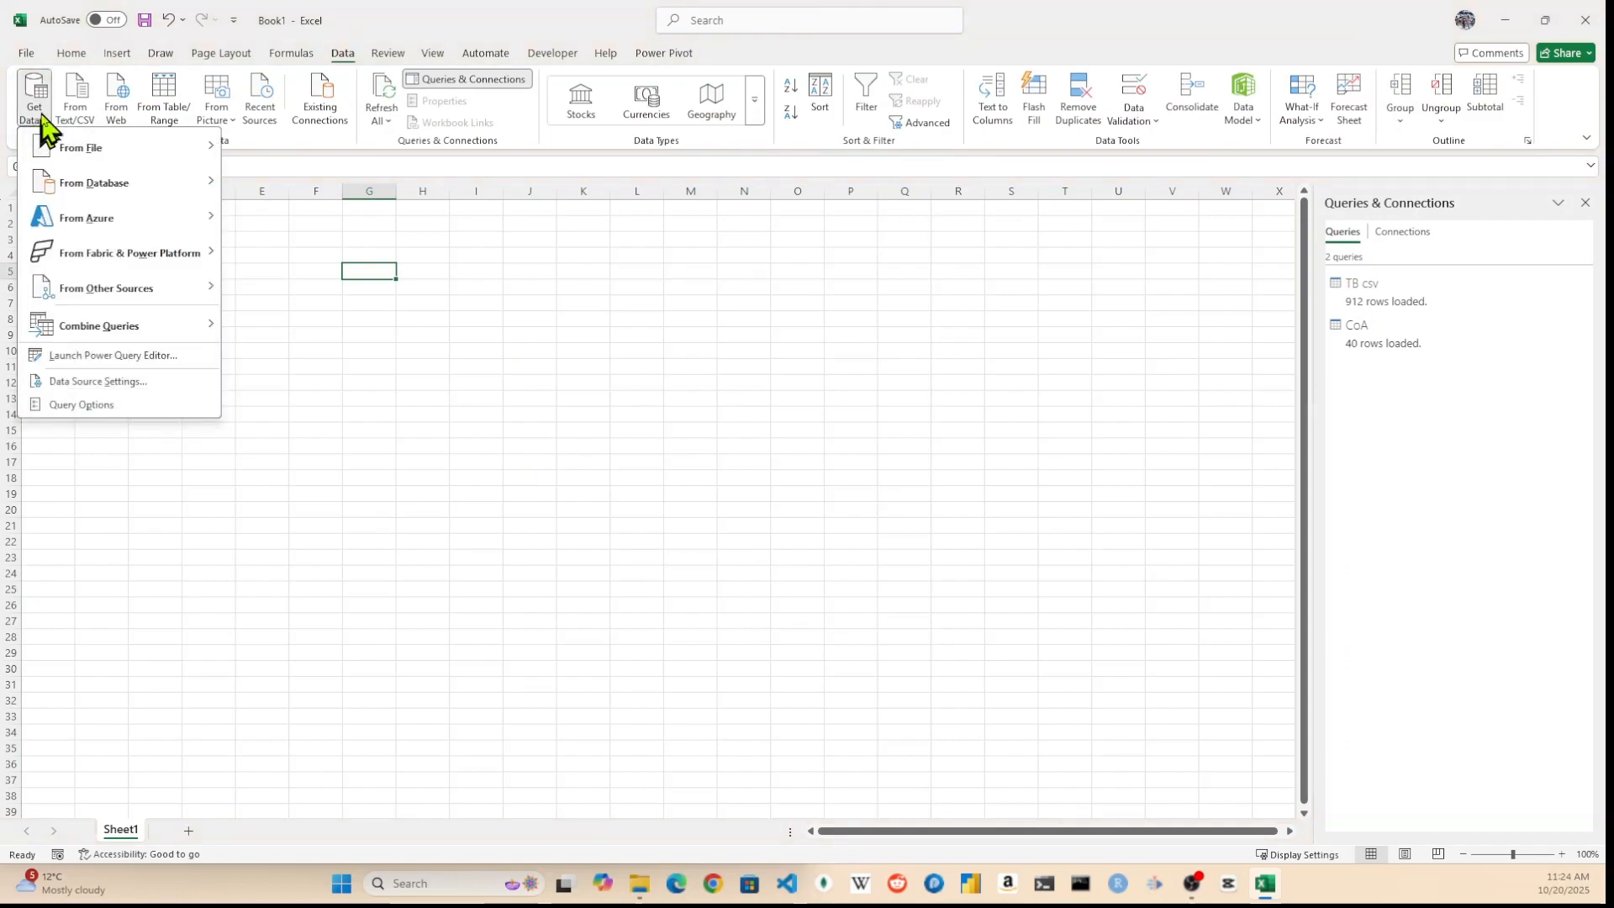
mouse_move(93, 290)
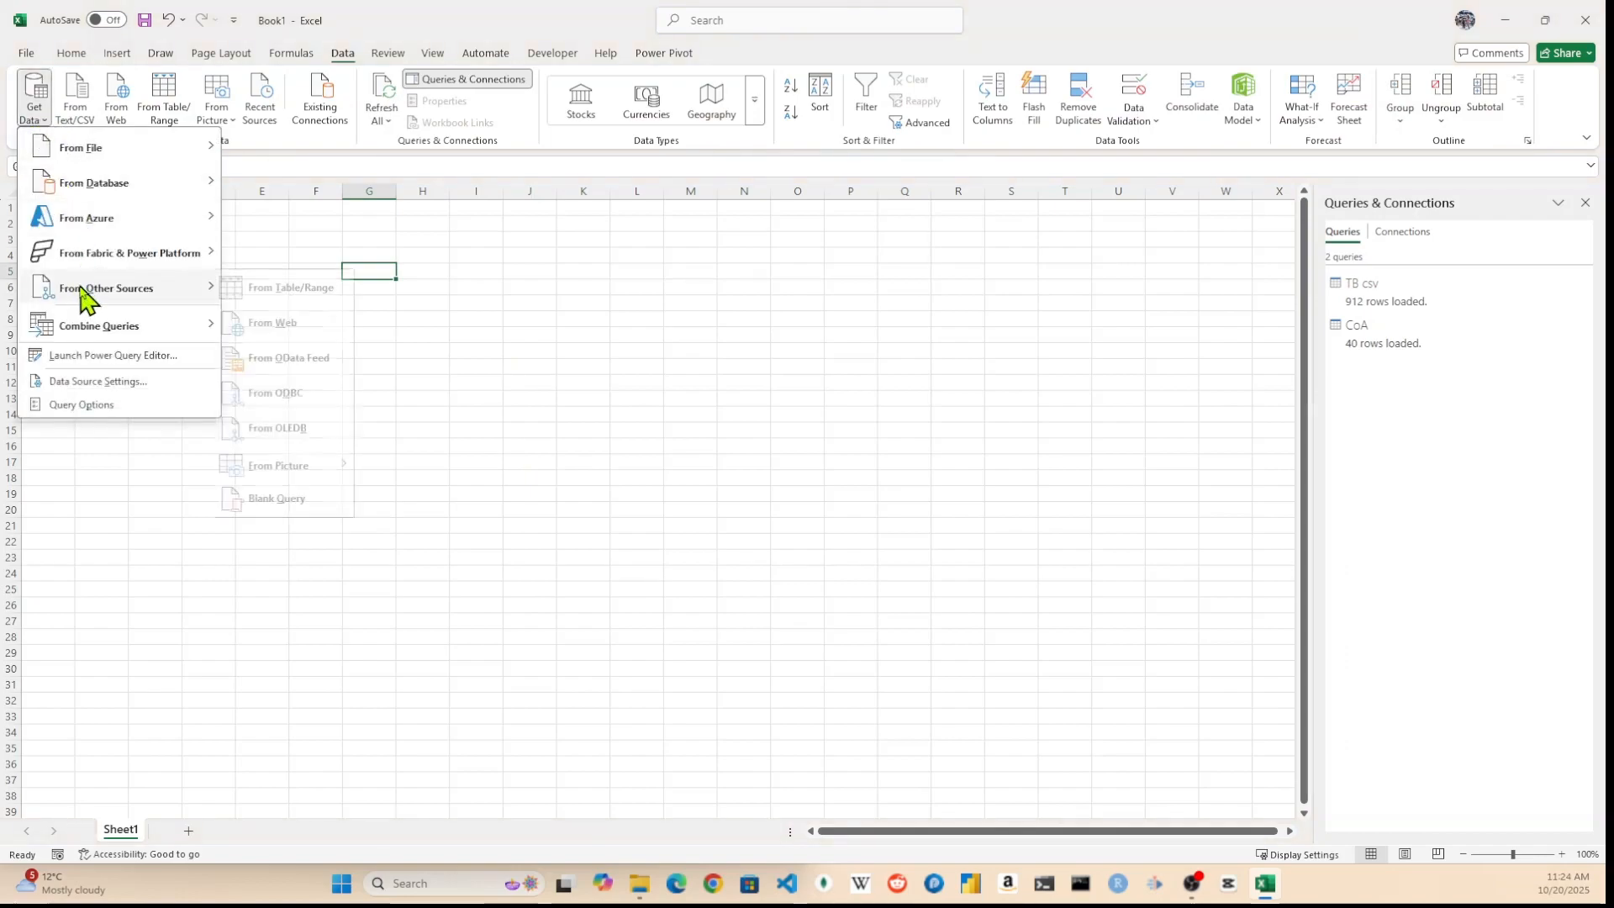
left_click(305, 509)
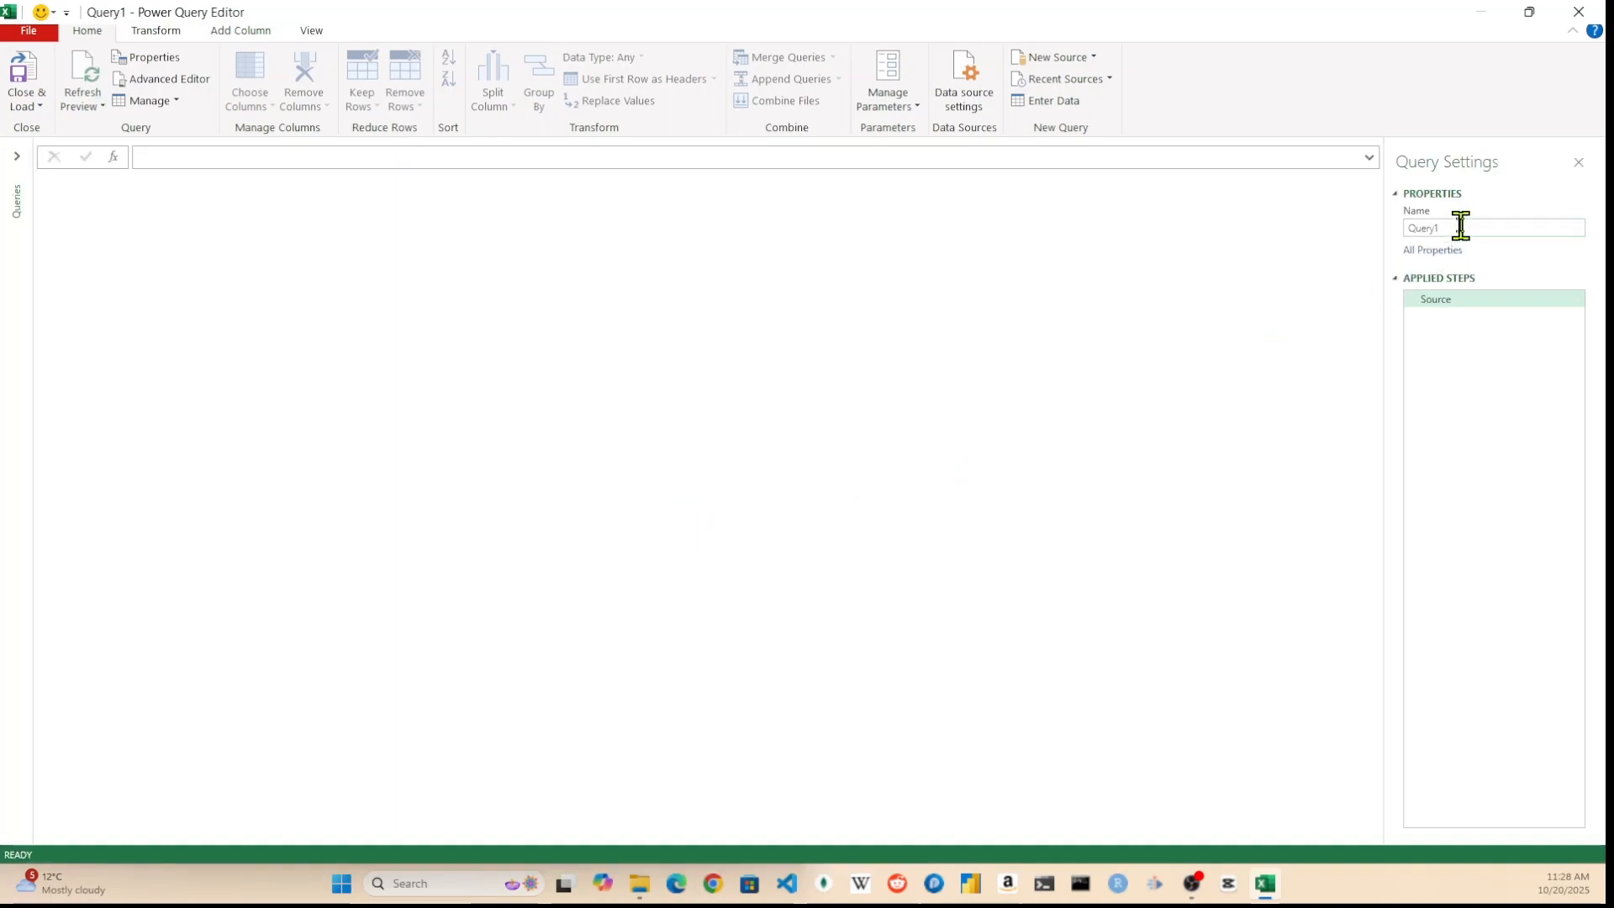
double_click(1460, 225)
key("Return")
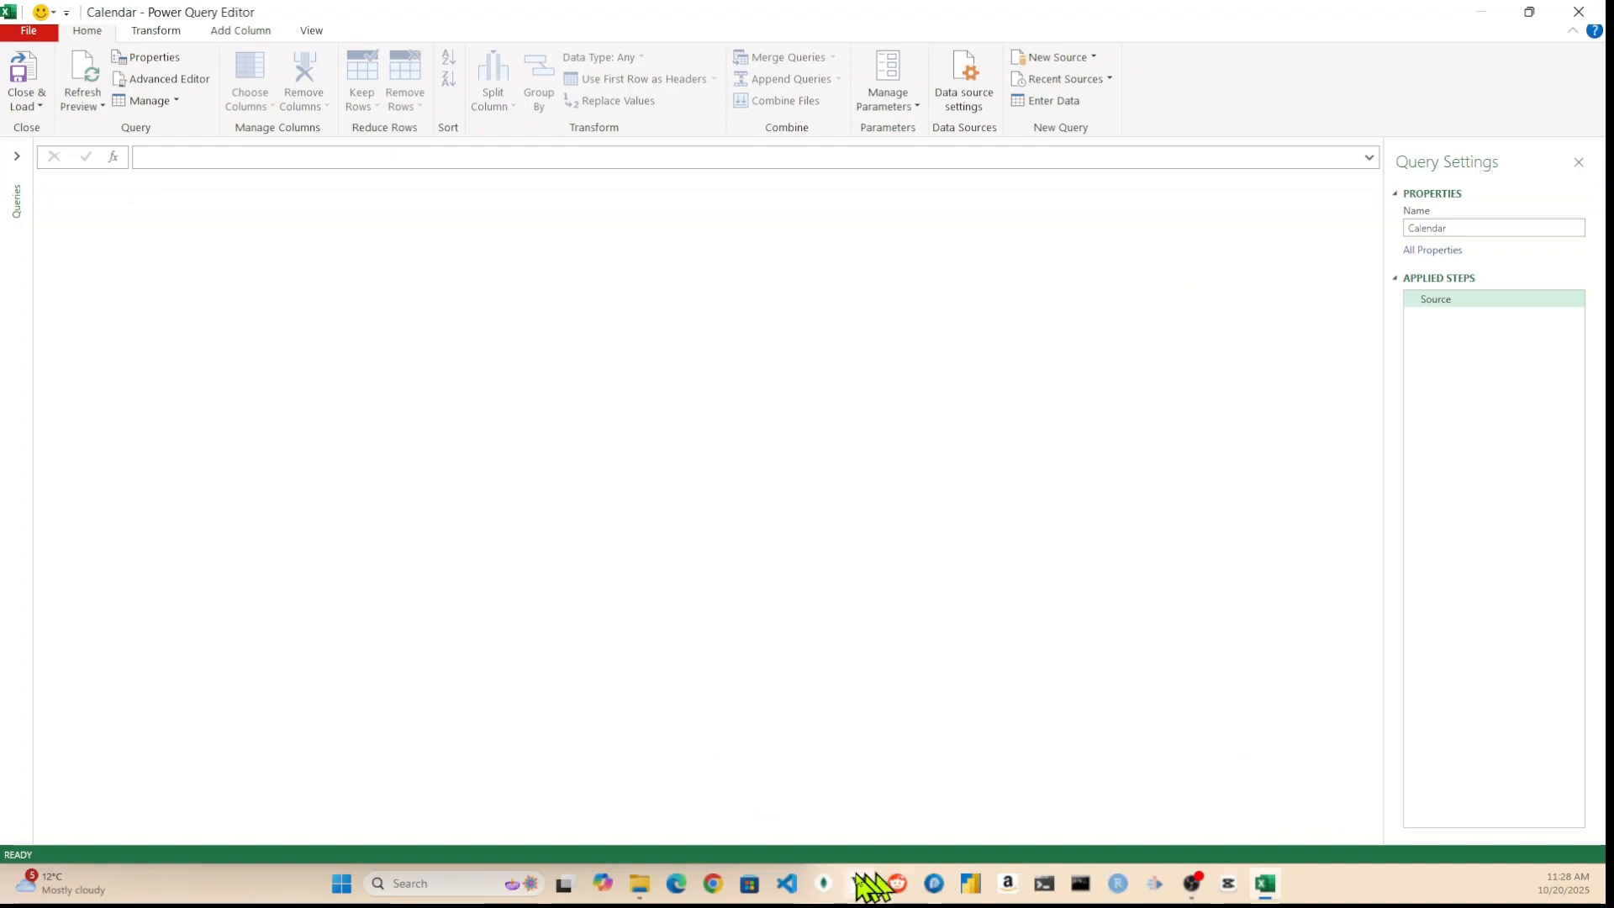
Copy all the code from the Data Table M code text file in the Mizuflow Demo folder
left_click(639, 882)
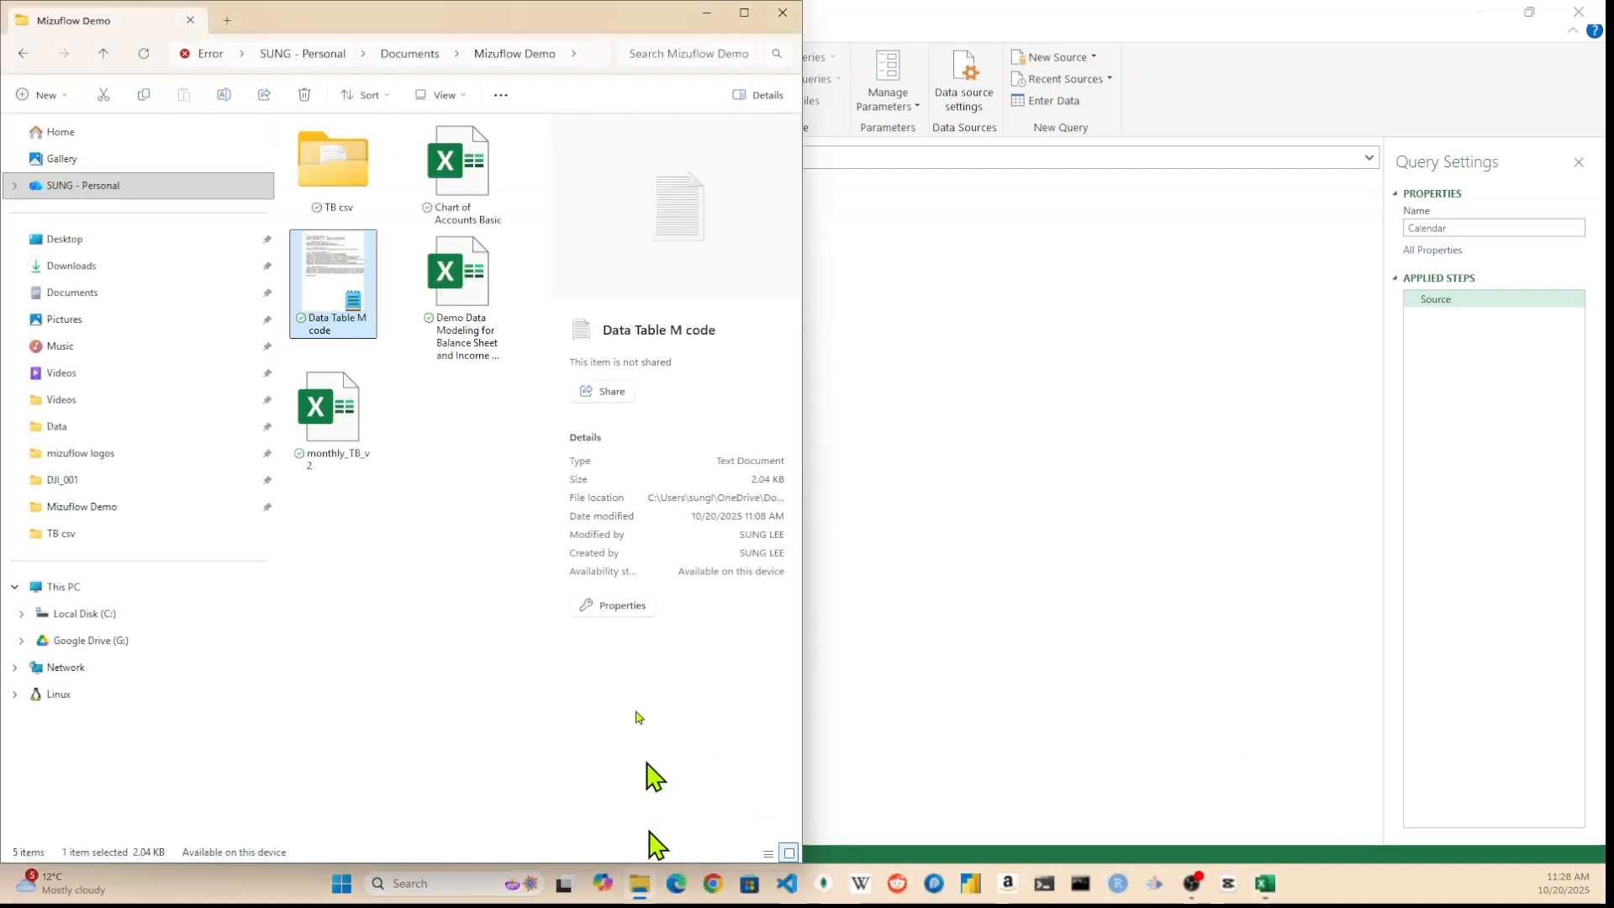
double_click(334, 286)
key("ctrl+a")
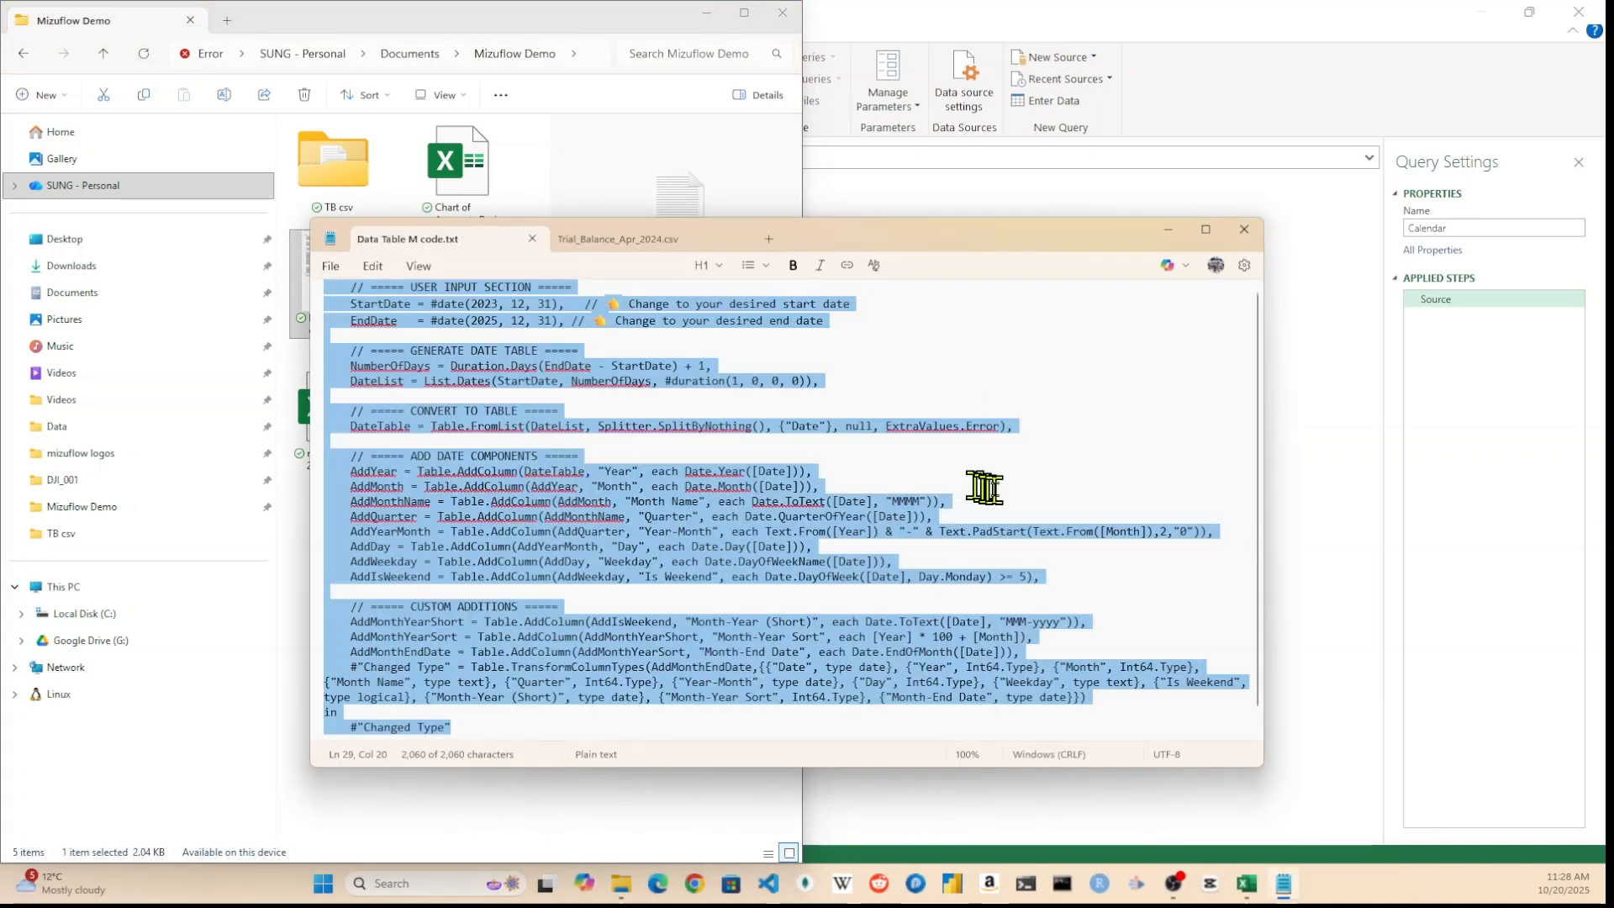
left_click(996, 490)
key("ctrl+a")
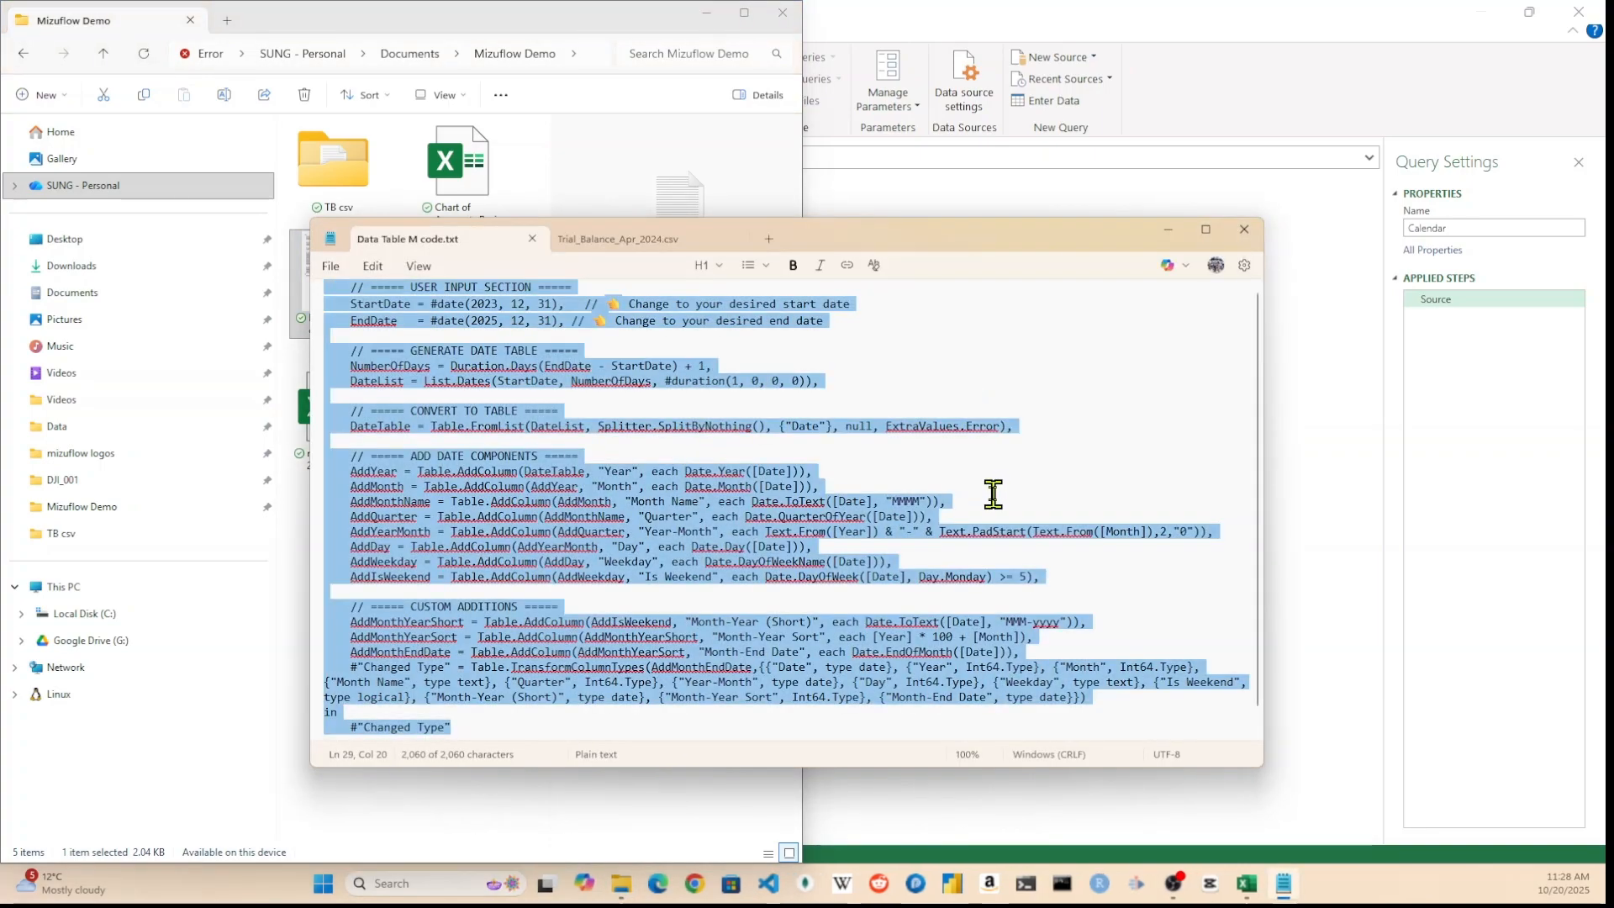
left_click(1244, 230)
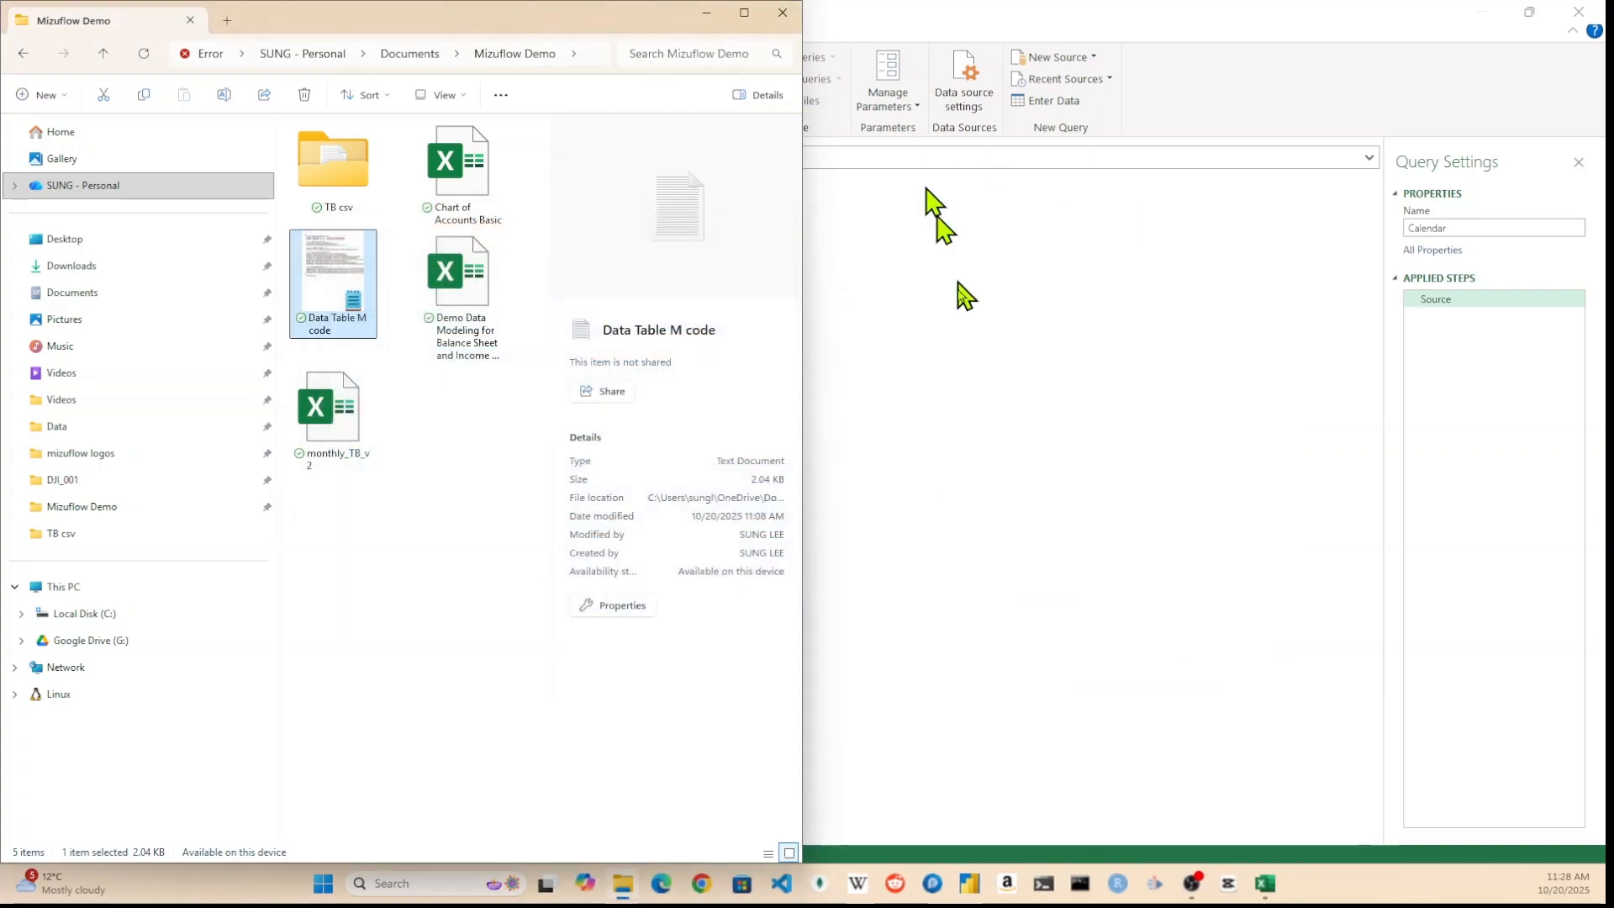
Replace the Calendar query's code in the Advanced Editor with the copied date table M code
left_click(958, 294)
left_click(160, 79)
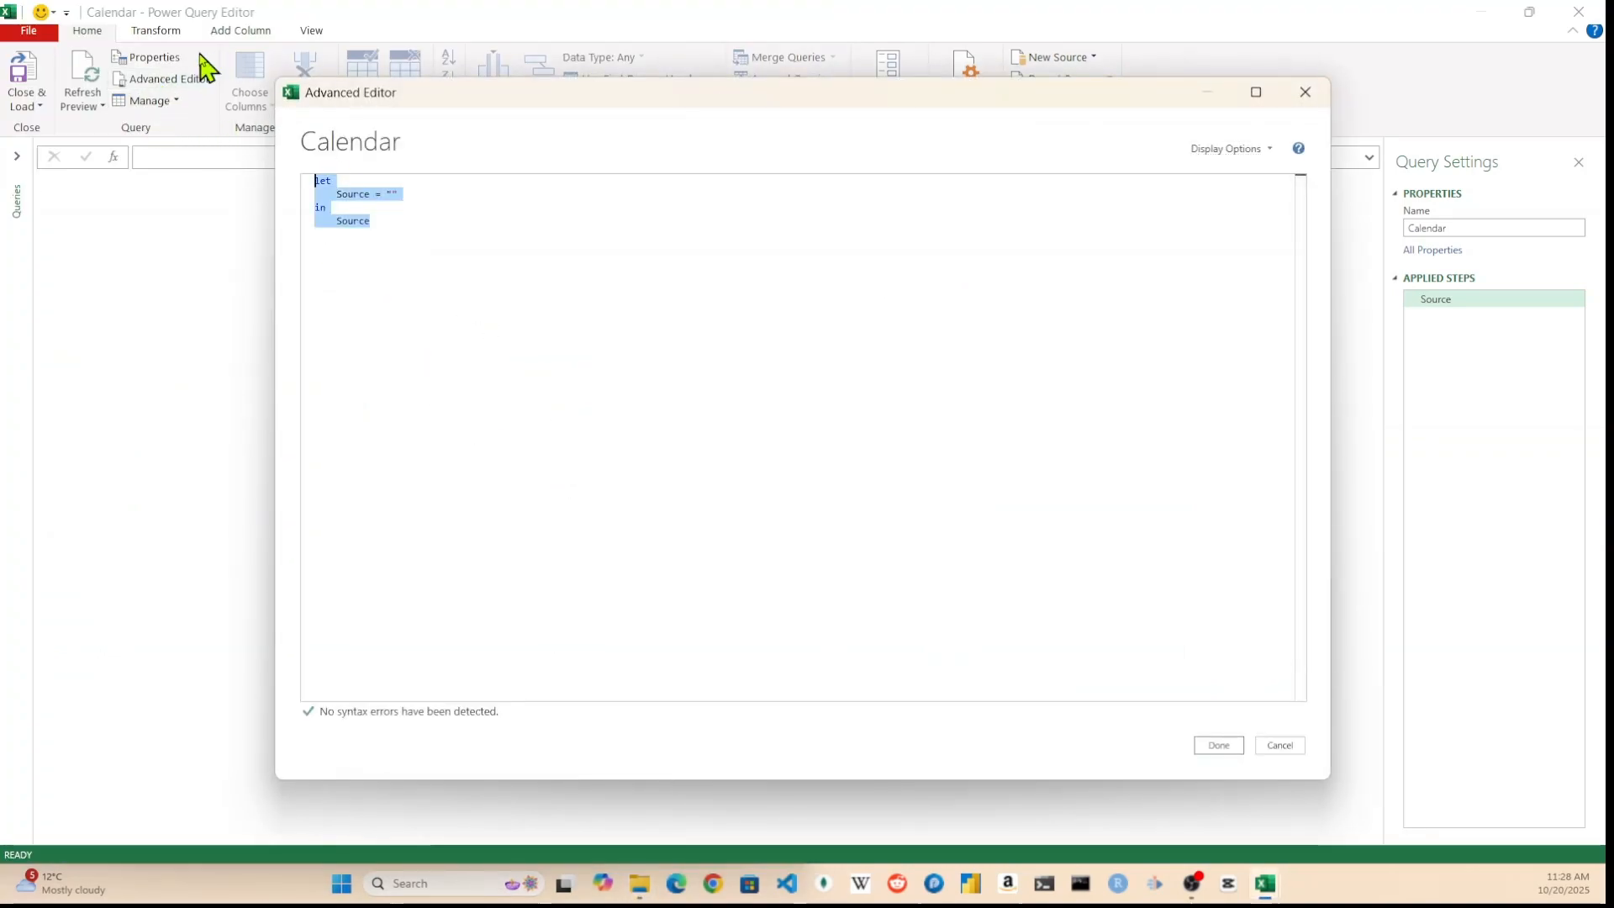
key("ctrl+v")
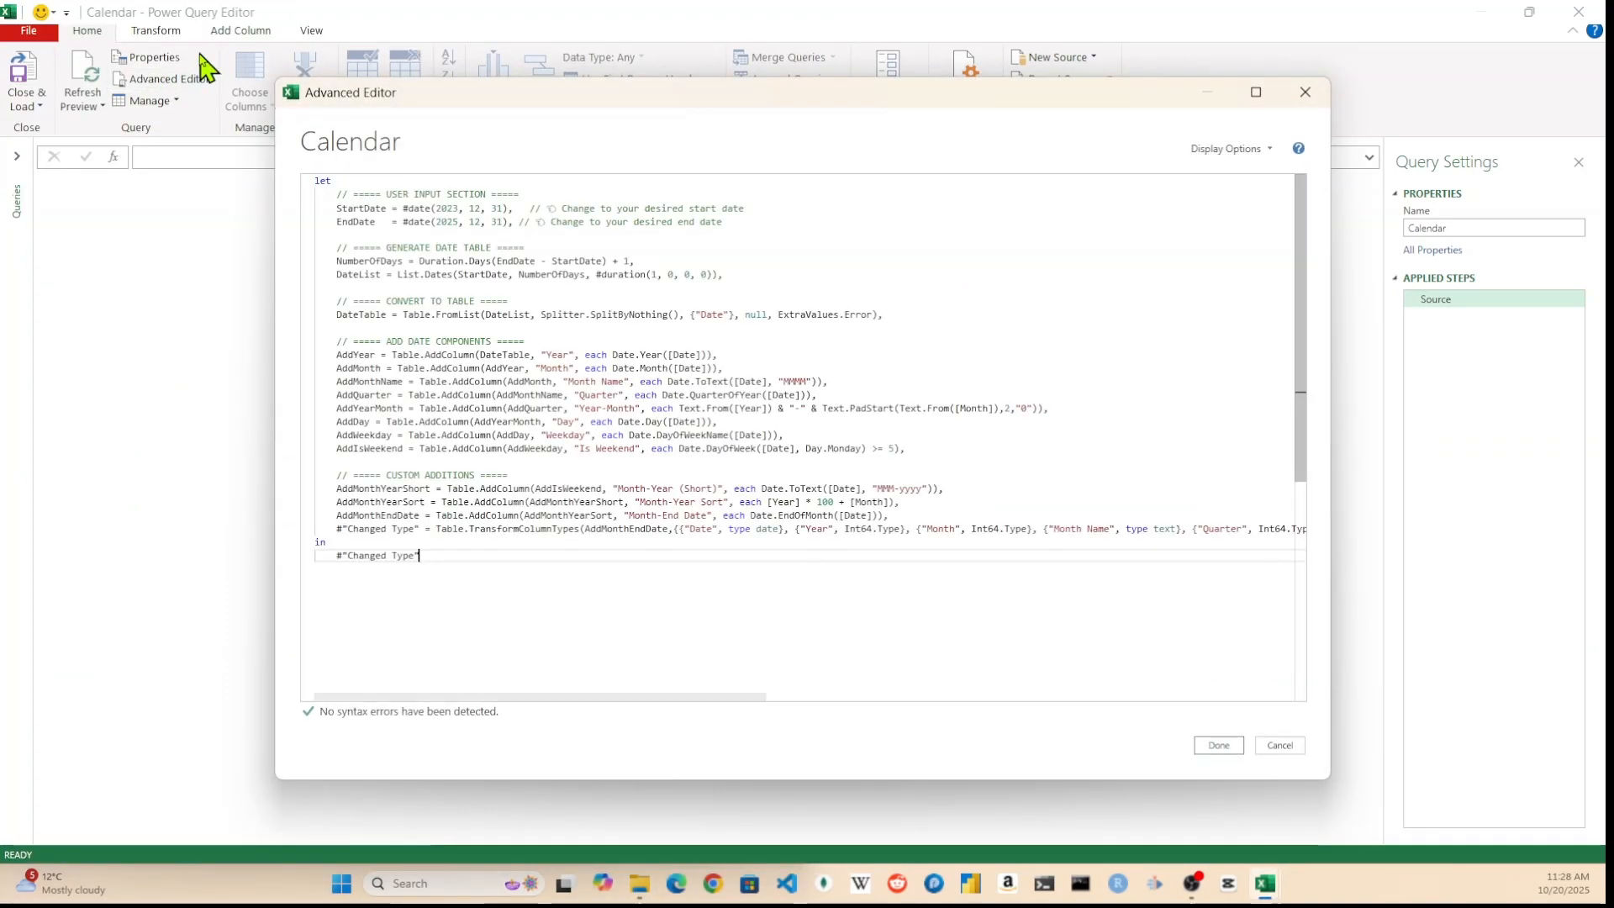
left_click(1221, 746)
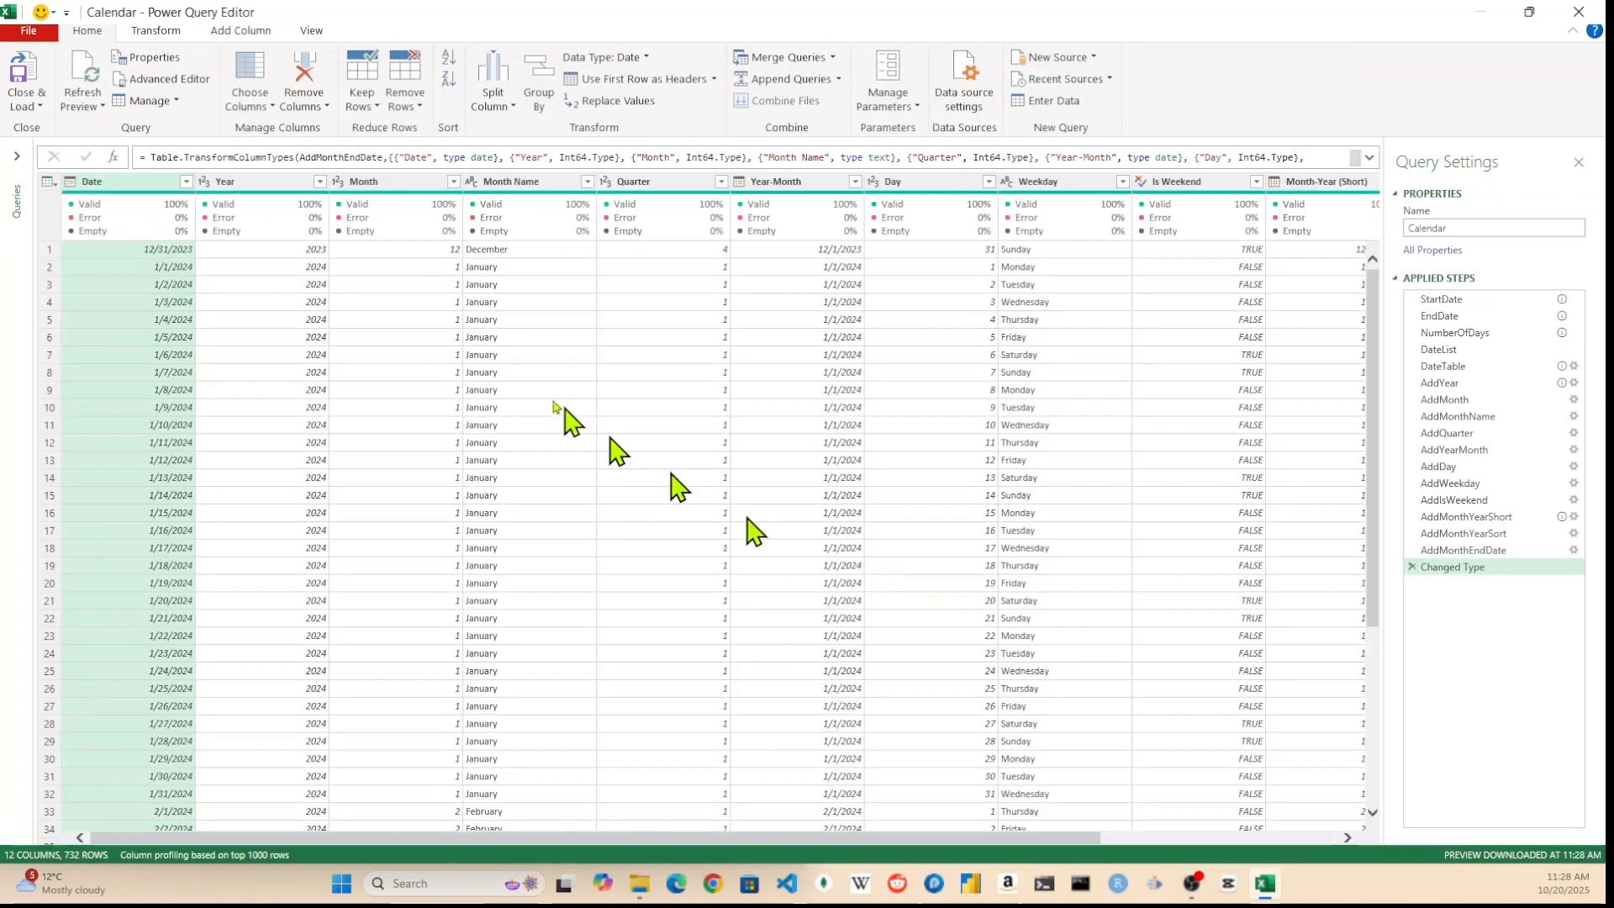
Close the query editor and load the Calendar query as a connection only, adding its data to the Data Model
left_click(40, 105)
left_click(63, 135)
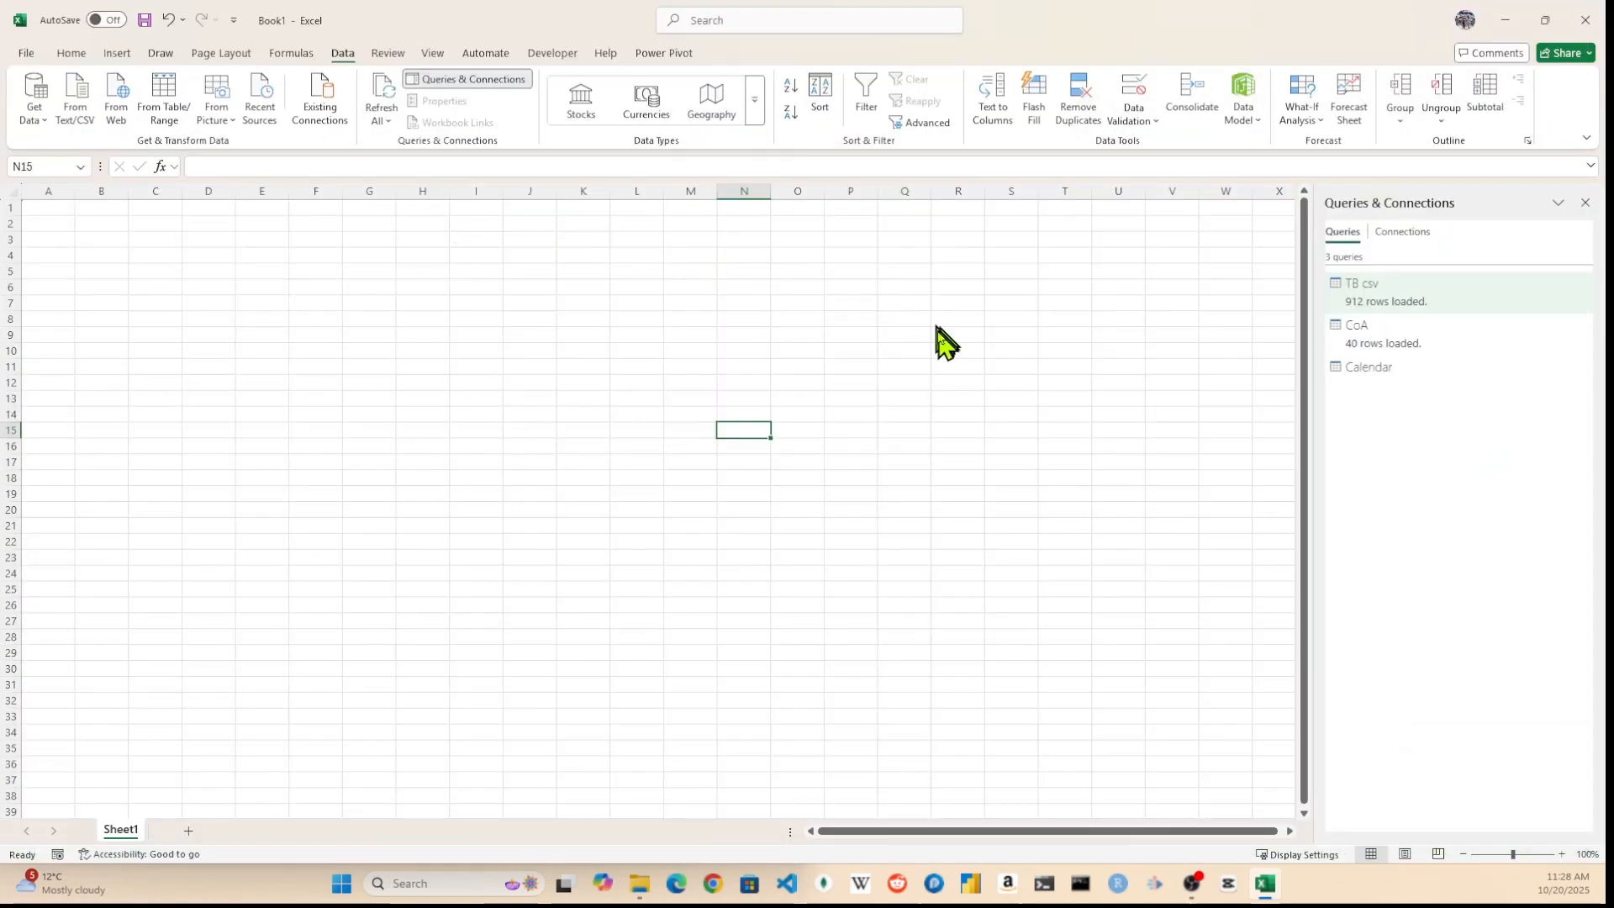
left_click(591, 408)
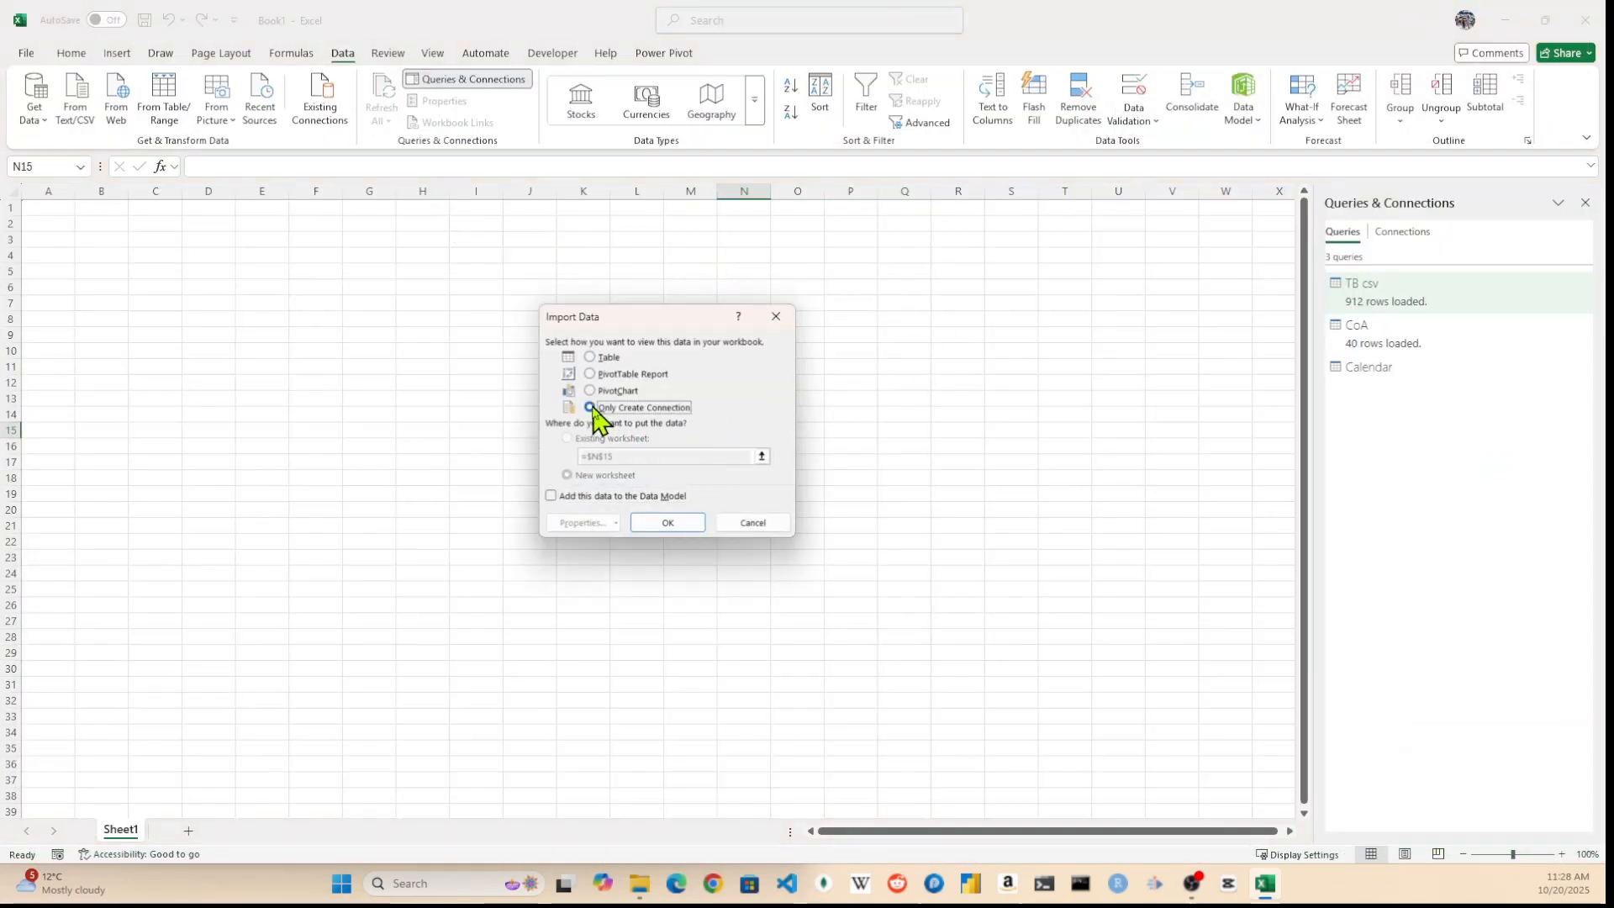
left_click(554, 496)
left_click(667, 522)
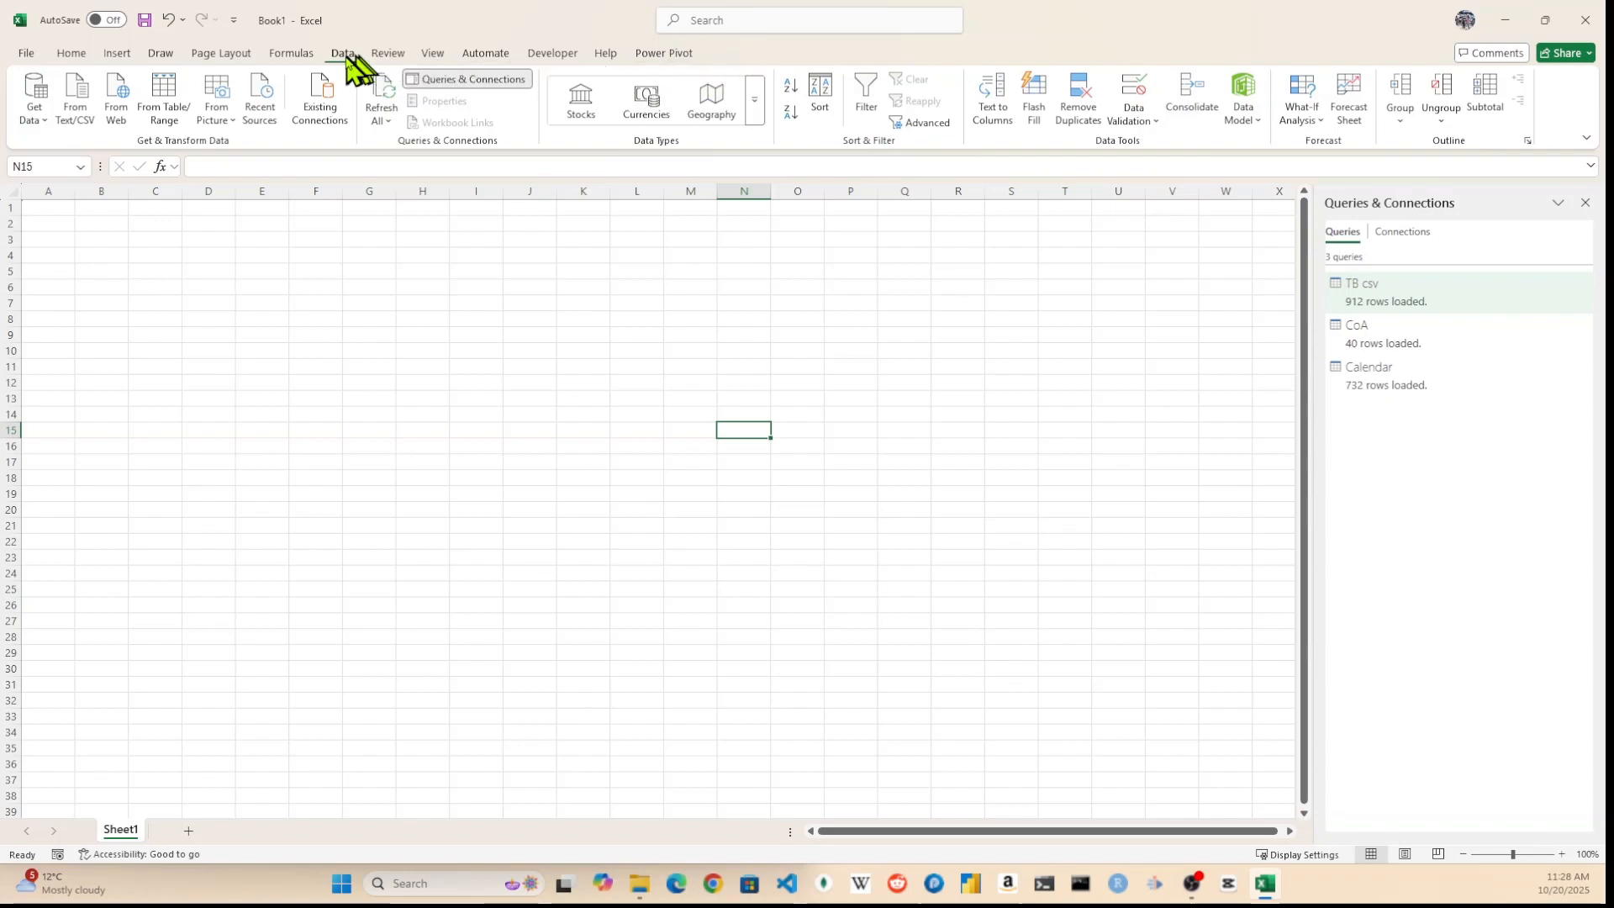
Open the Data Model for management and look through the CoA, Calendar and TB csv tables
left_click(1245, 118)
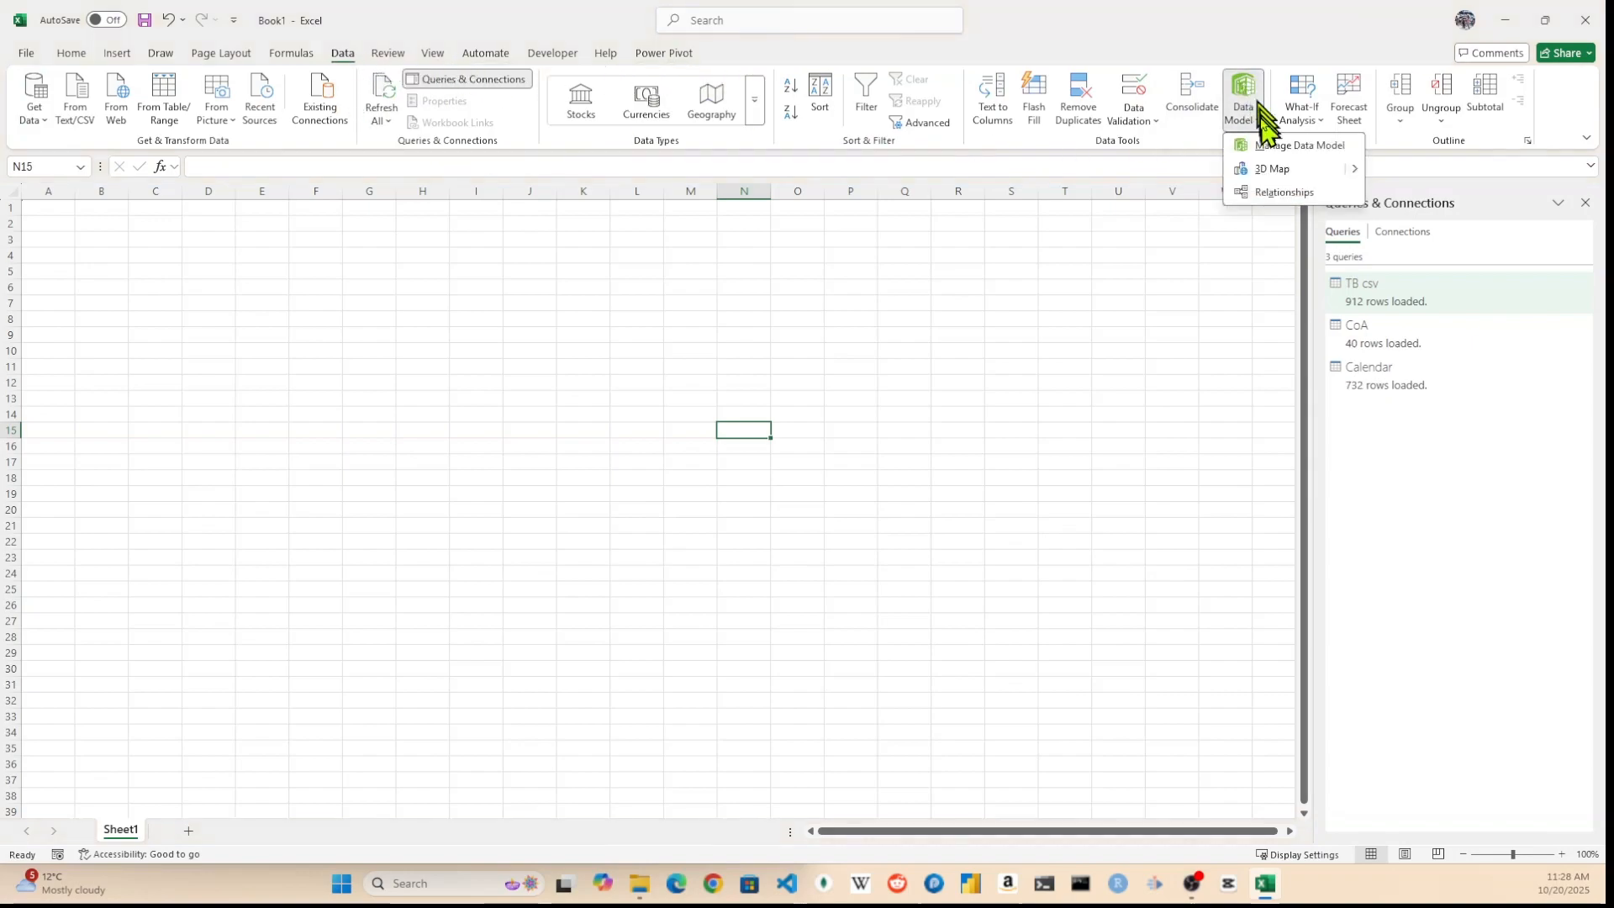
left_click(1269, 146)
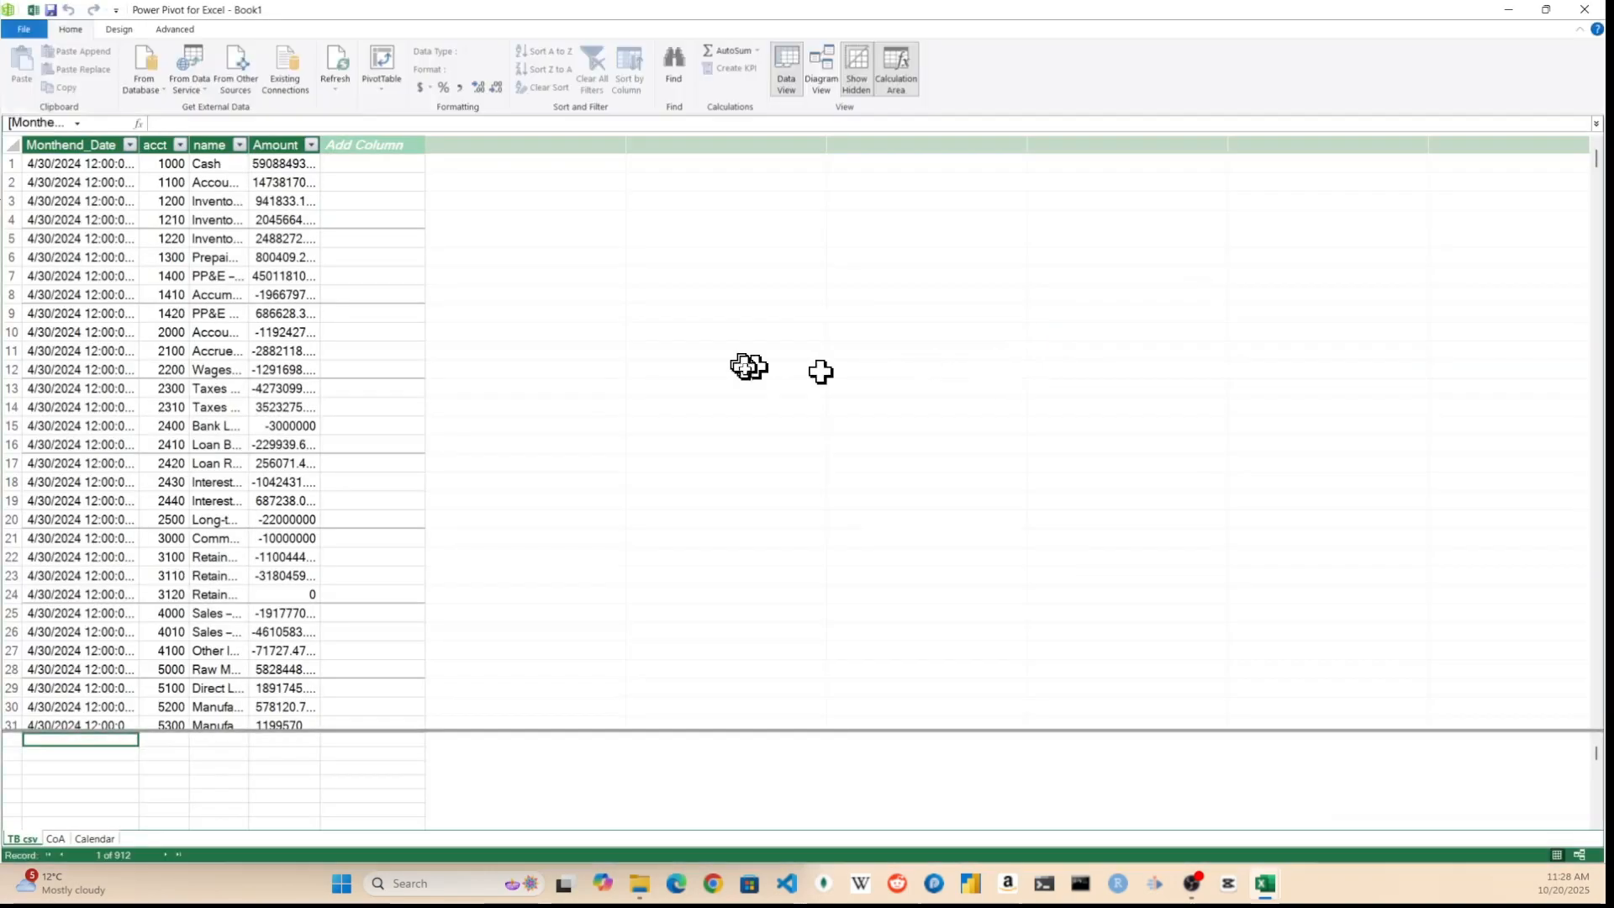
left_click(55, 840)
left_click(88, 840)
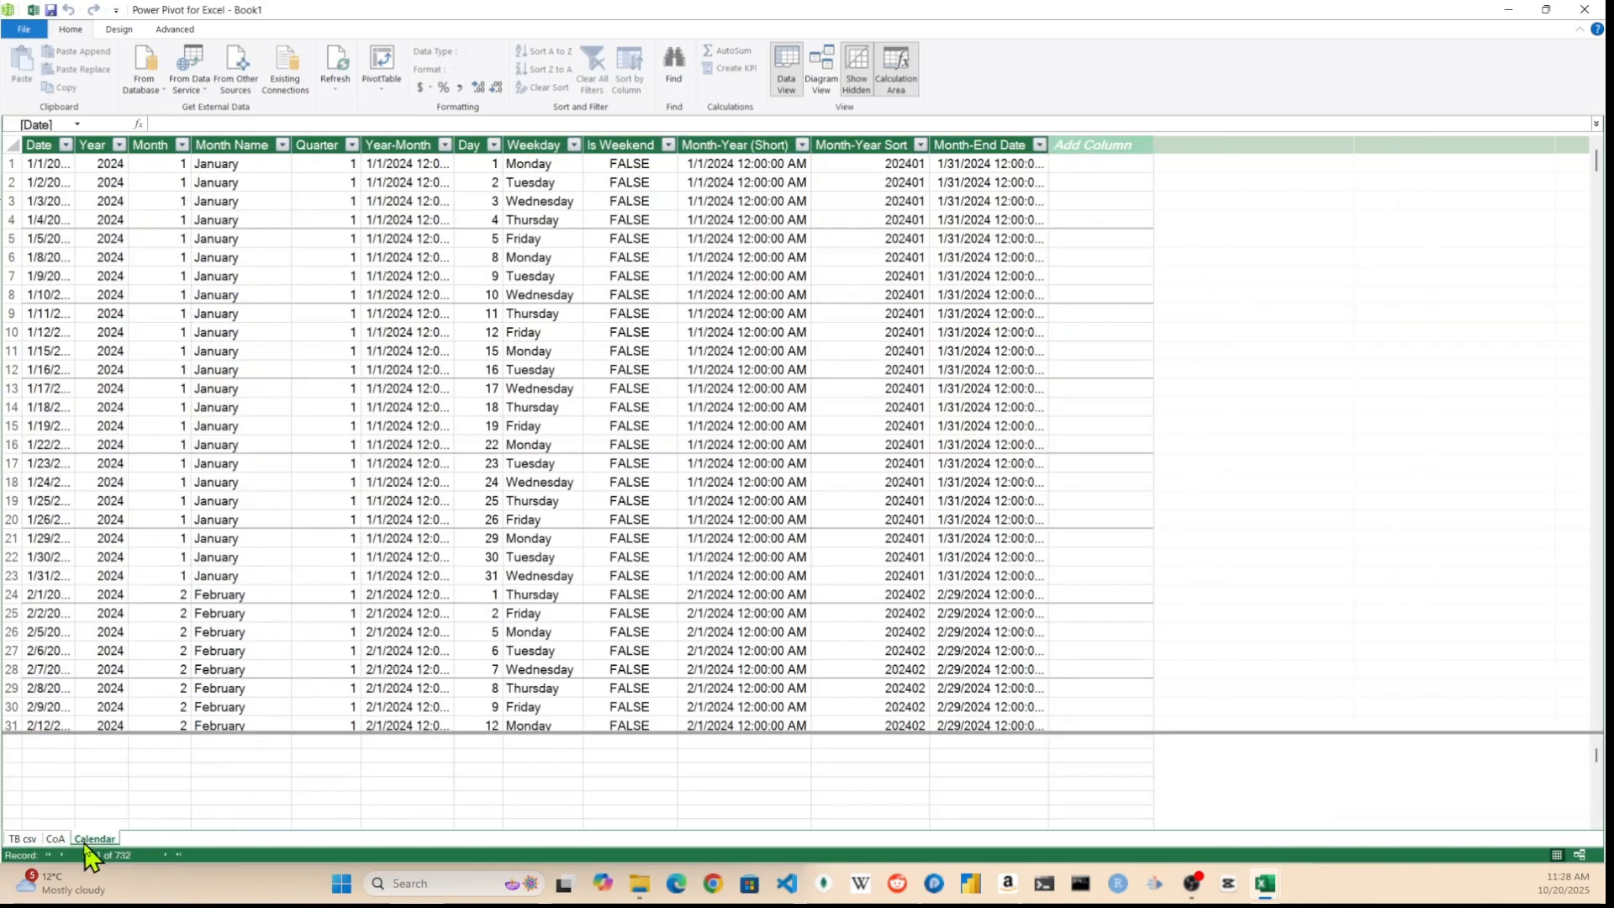
left_click(54, 840)
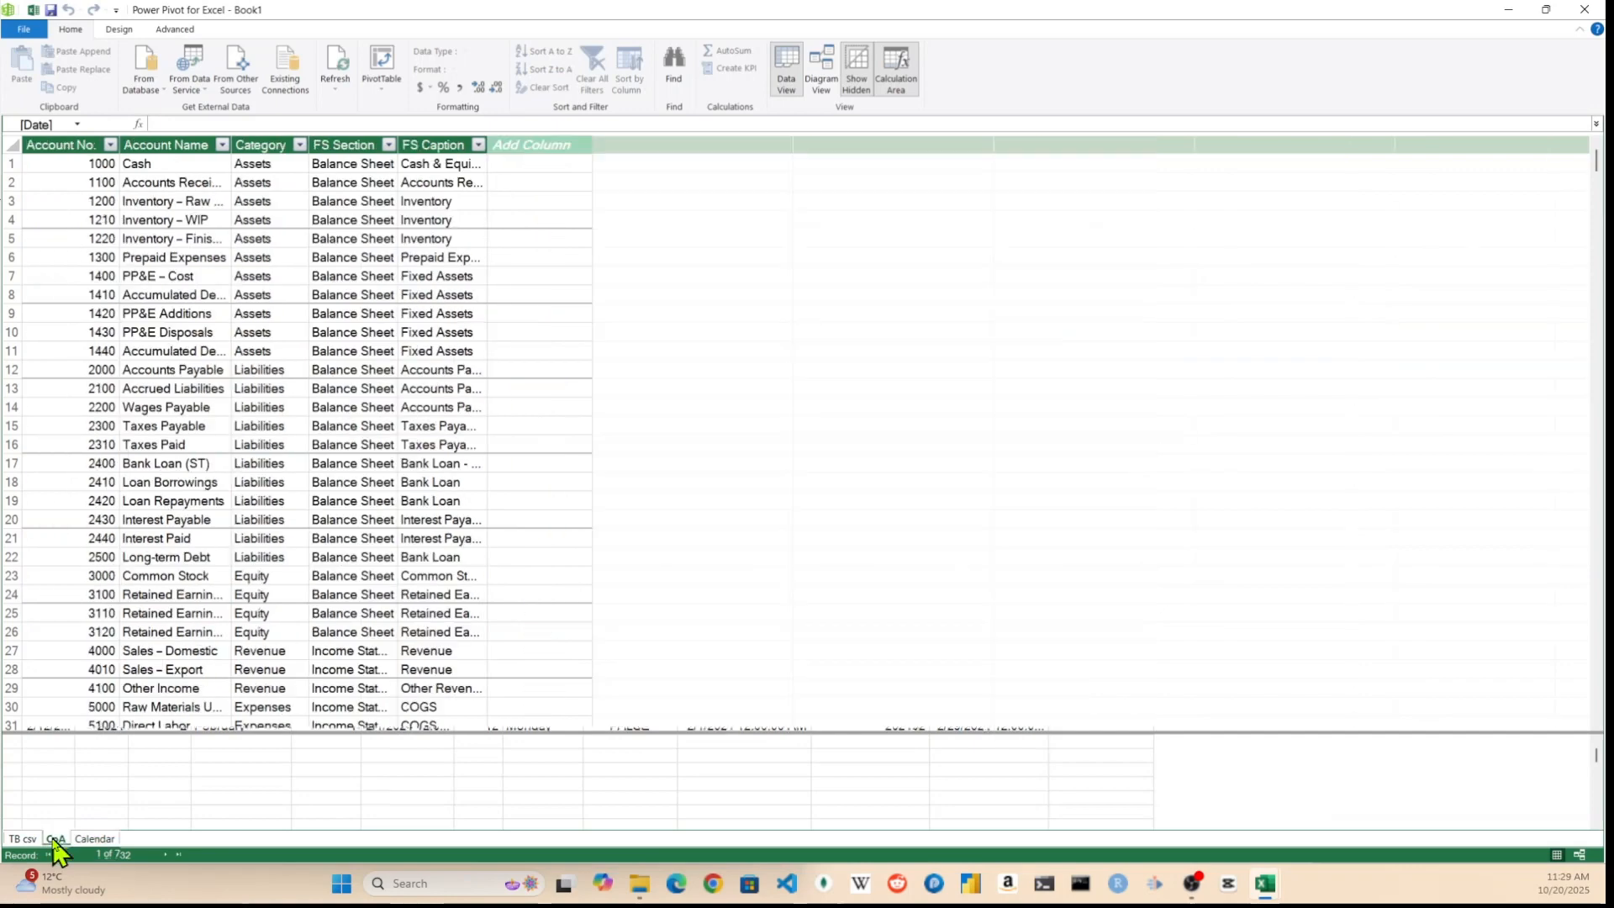
left_click(22, 839)
Mark the Calendar table as a date table, using its Date column as the unique identifier
left_click(92, 839)
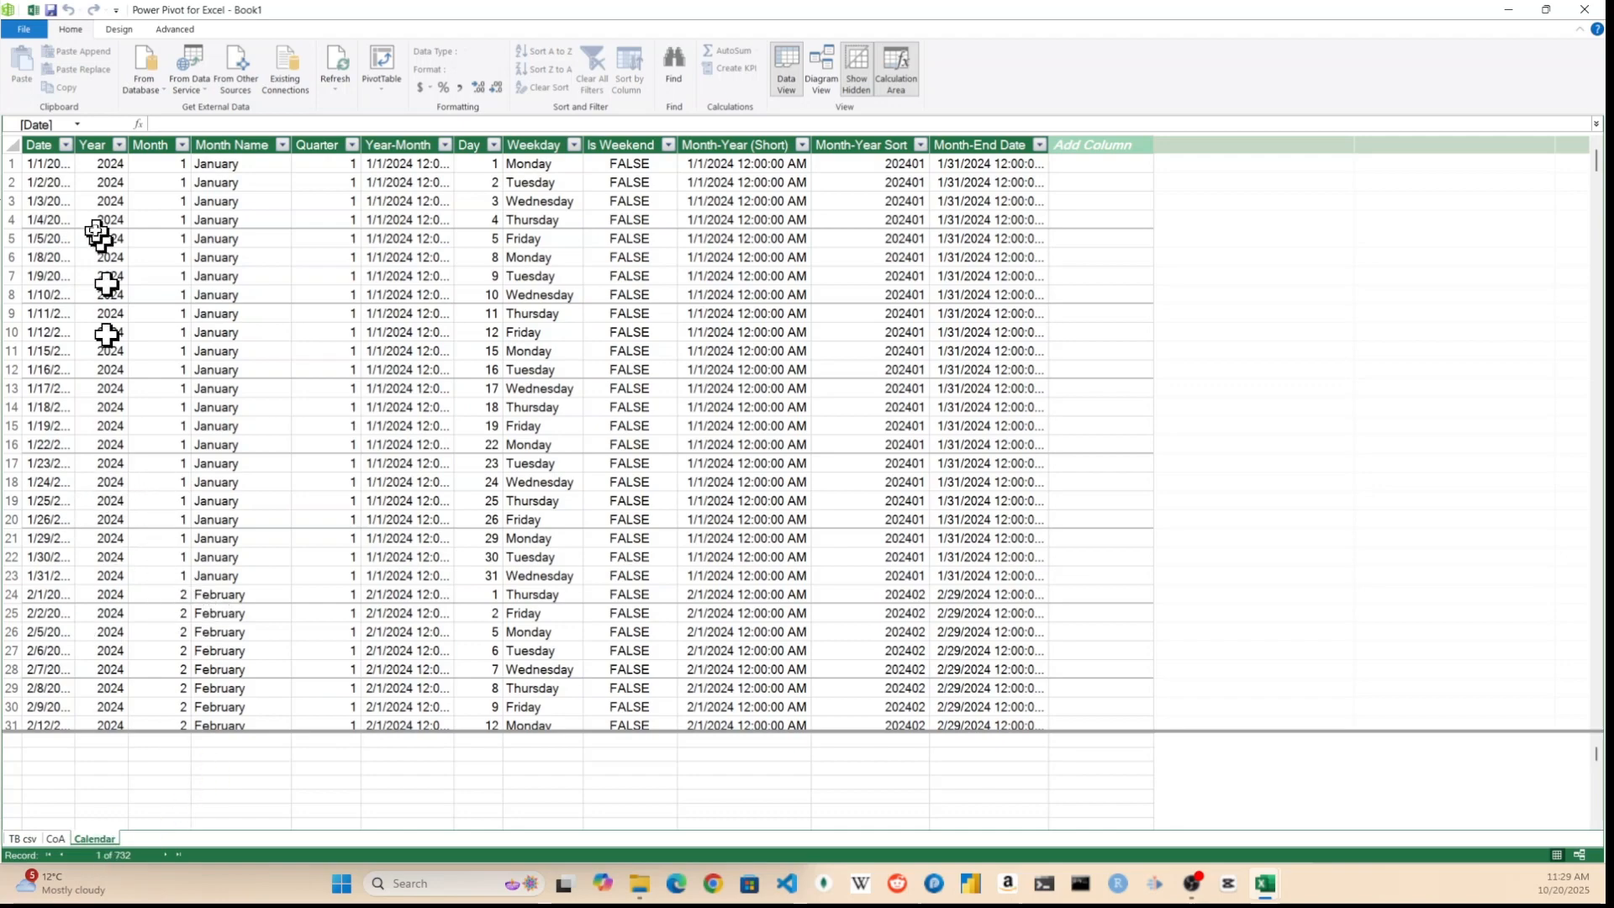
left_click(42, 141)
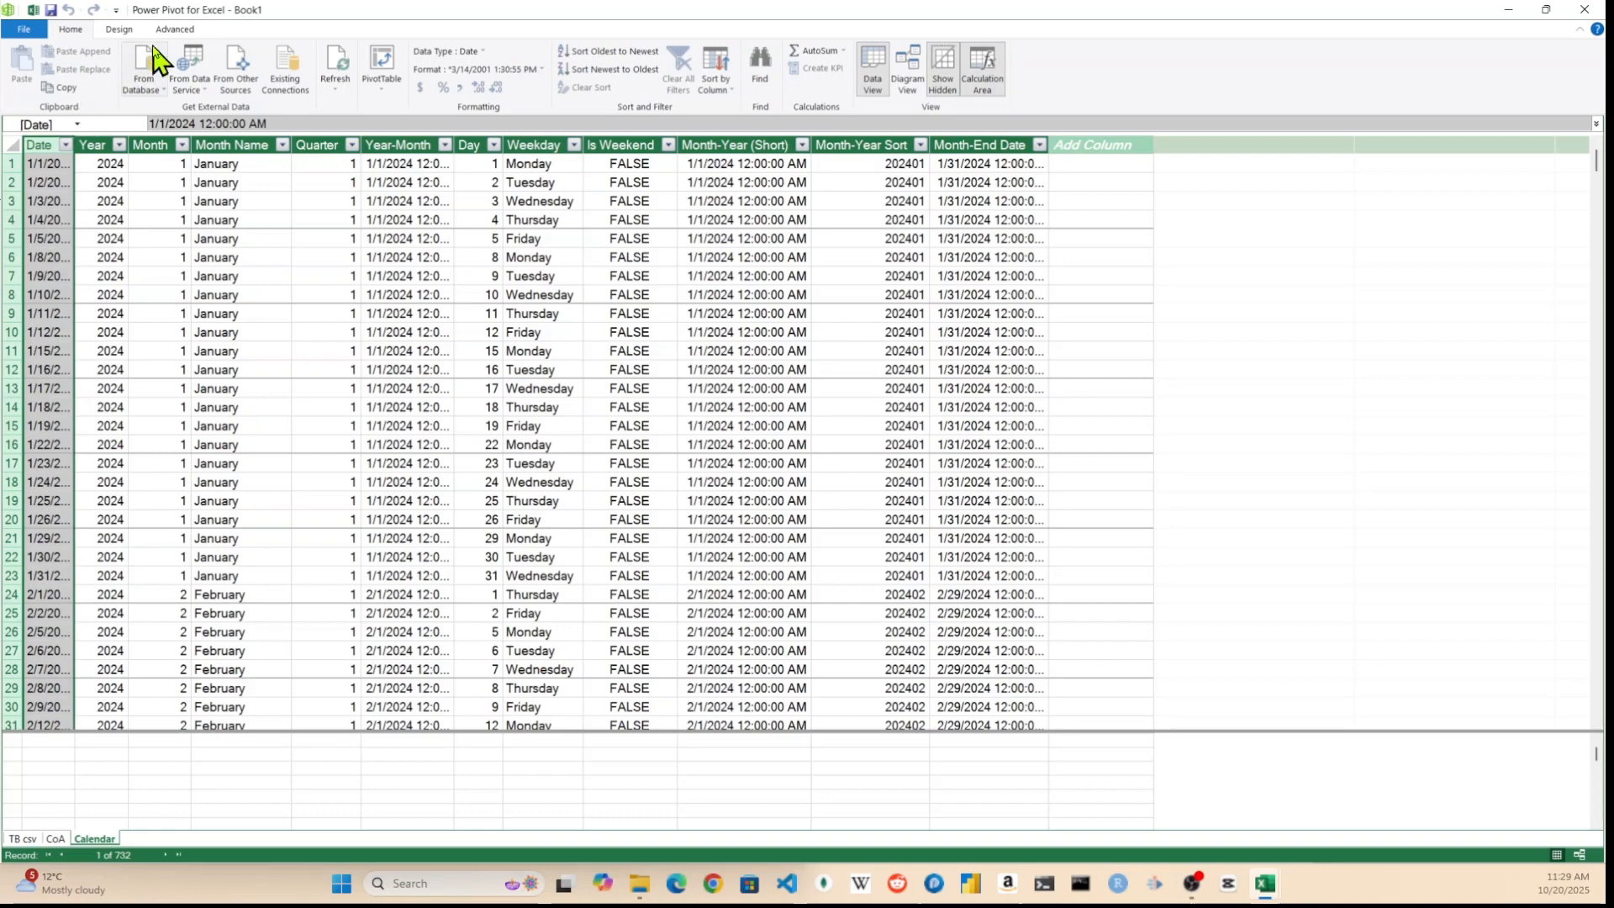
left_click(119, 31)
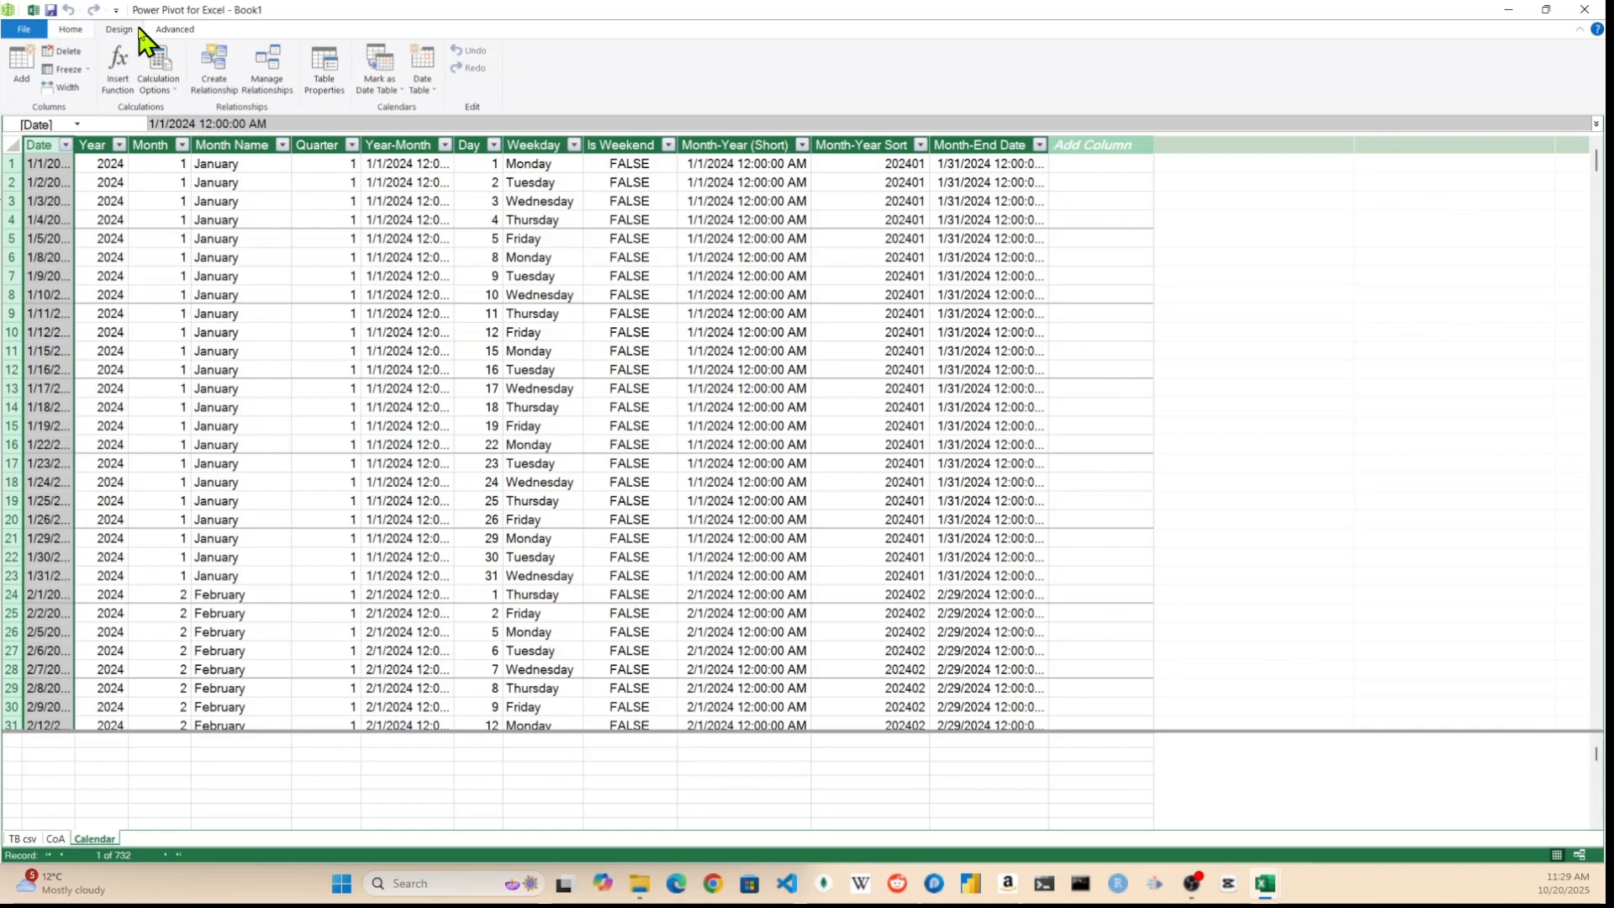
left_click(406, 98)
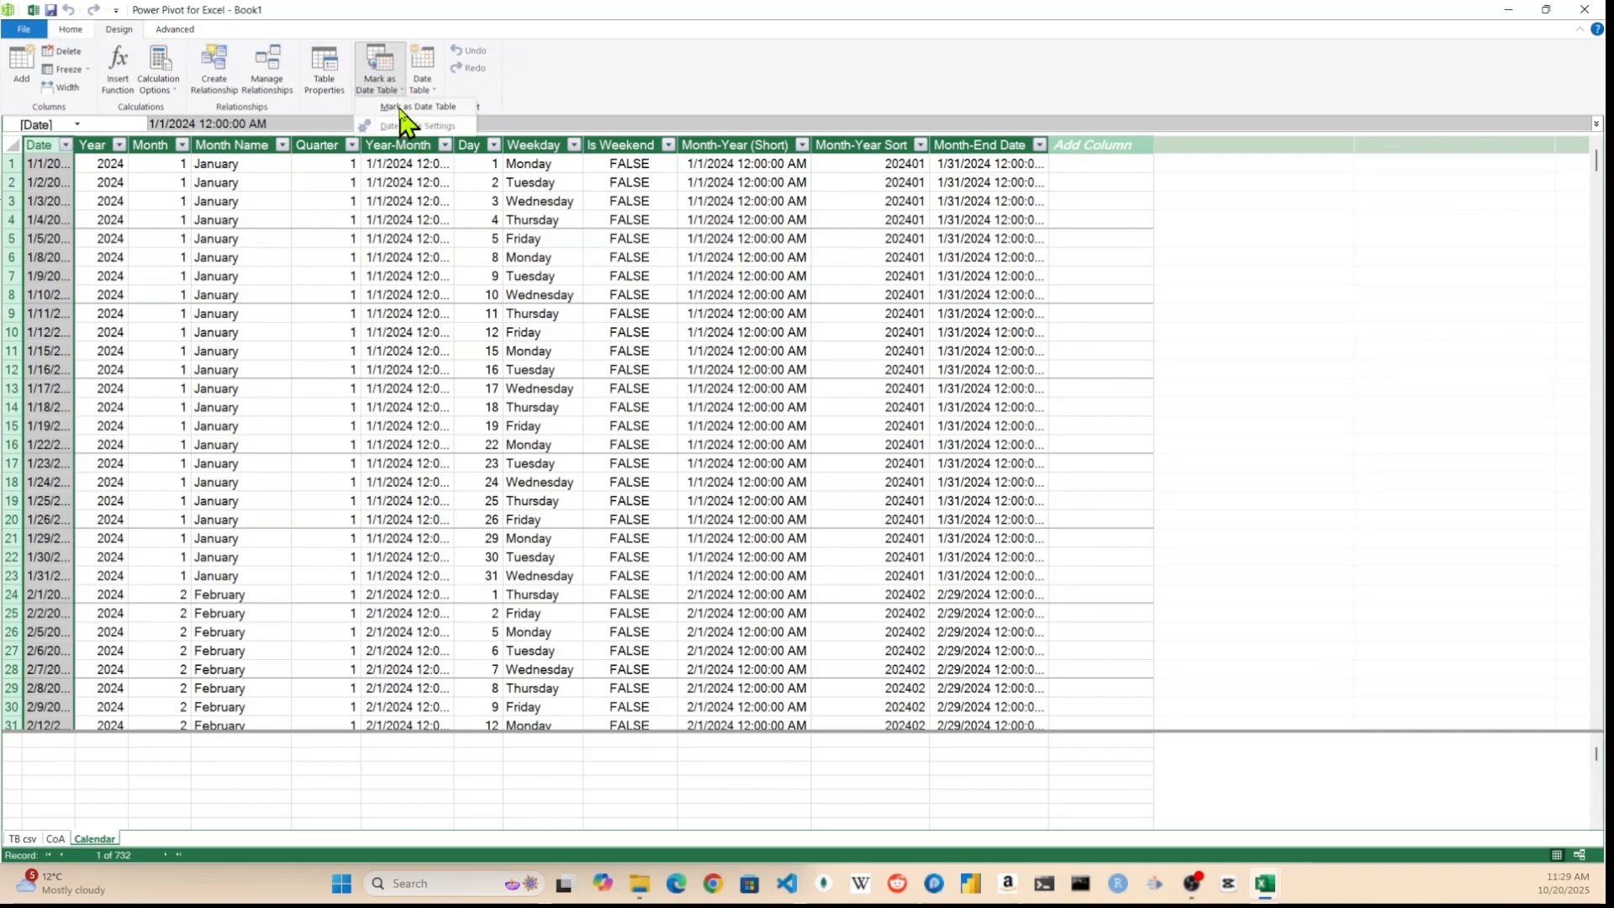
left_click(397, 108)
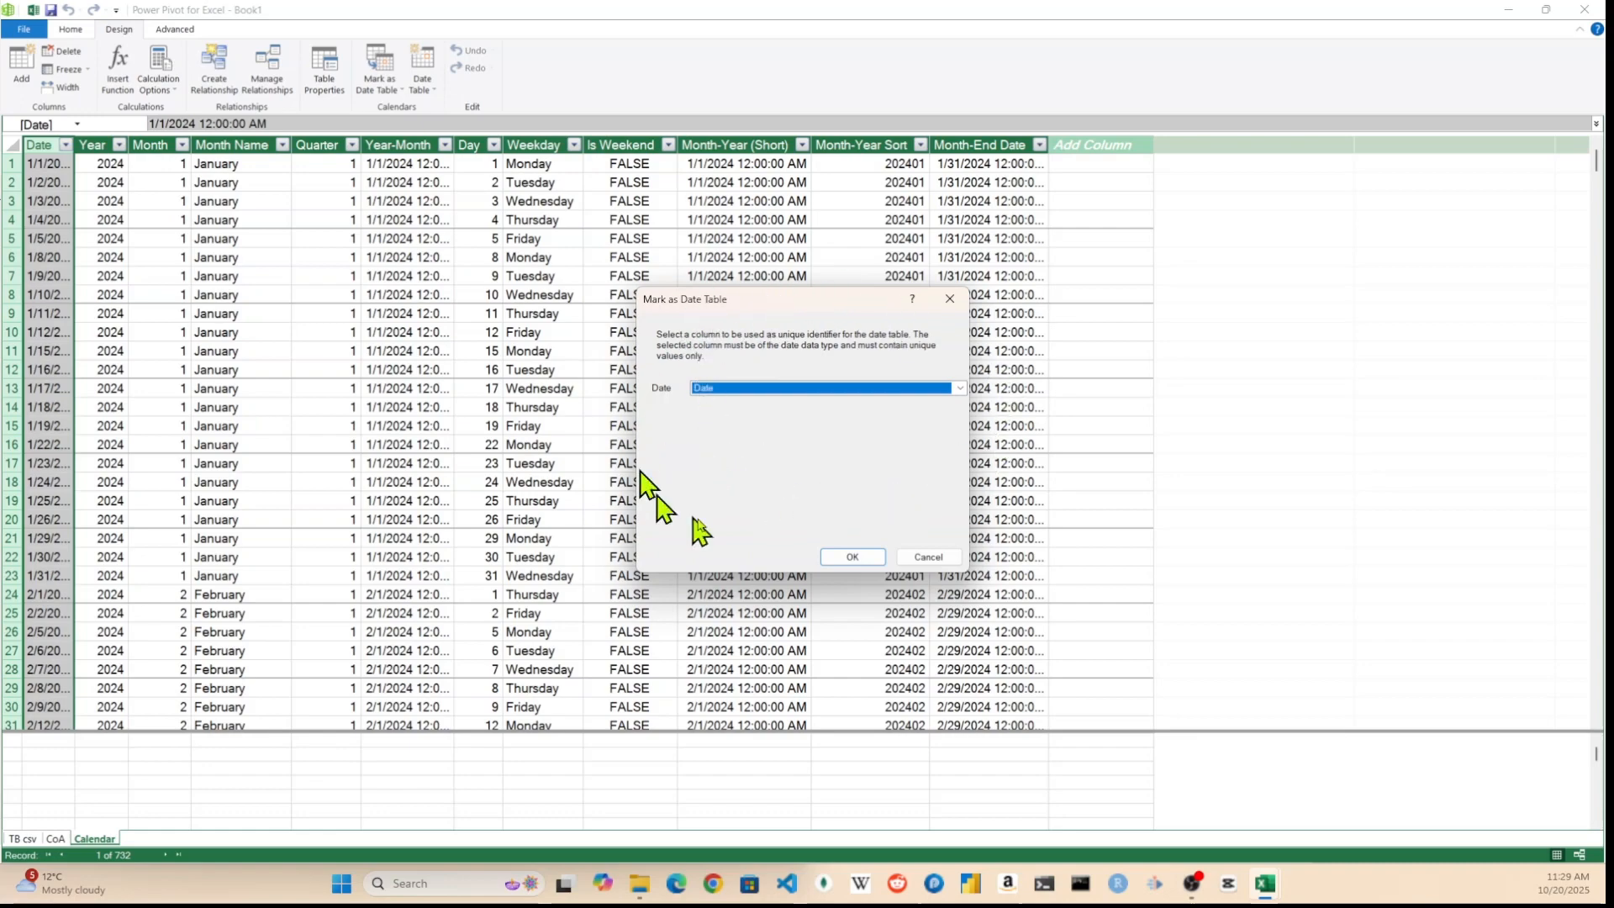
left_click(854, 558)
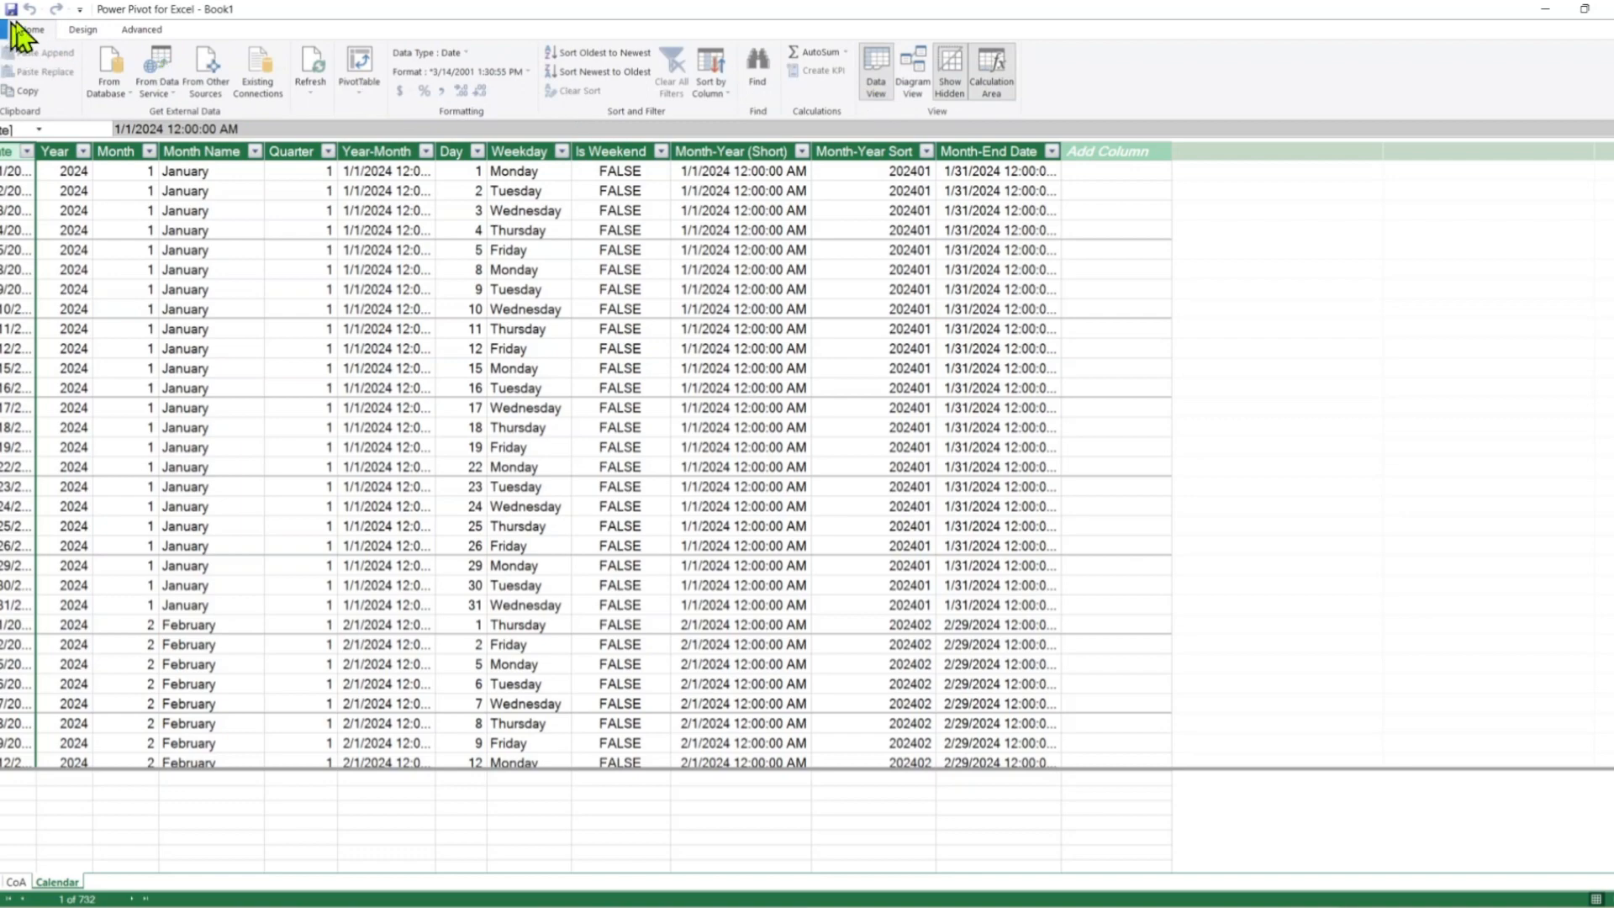
Show the Data Model as a diagram and arrange the CoA and Calendar tables above the TB csv table
left_click(913, 70)
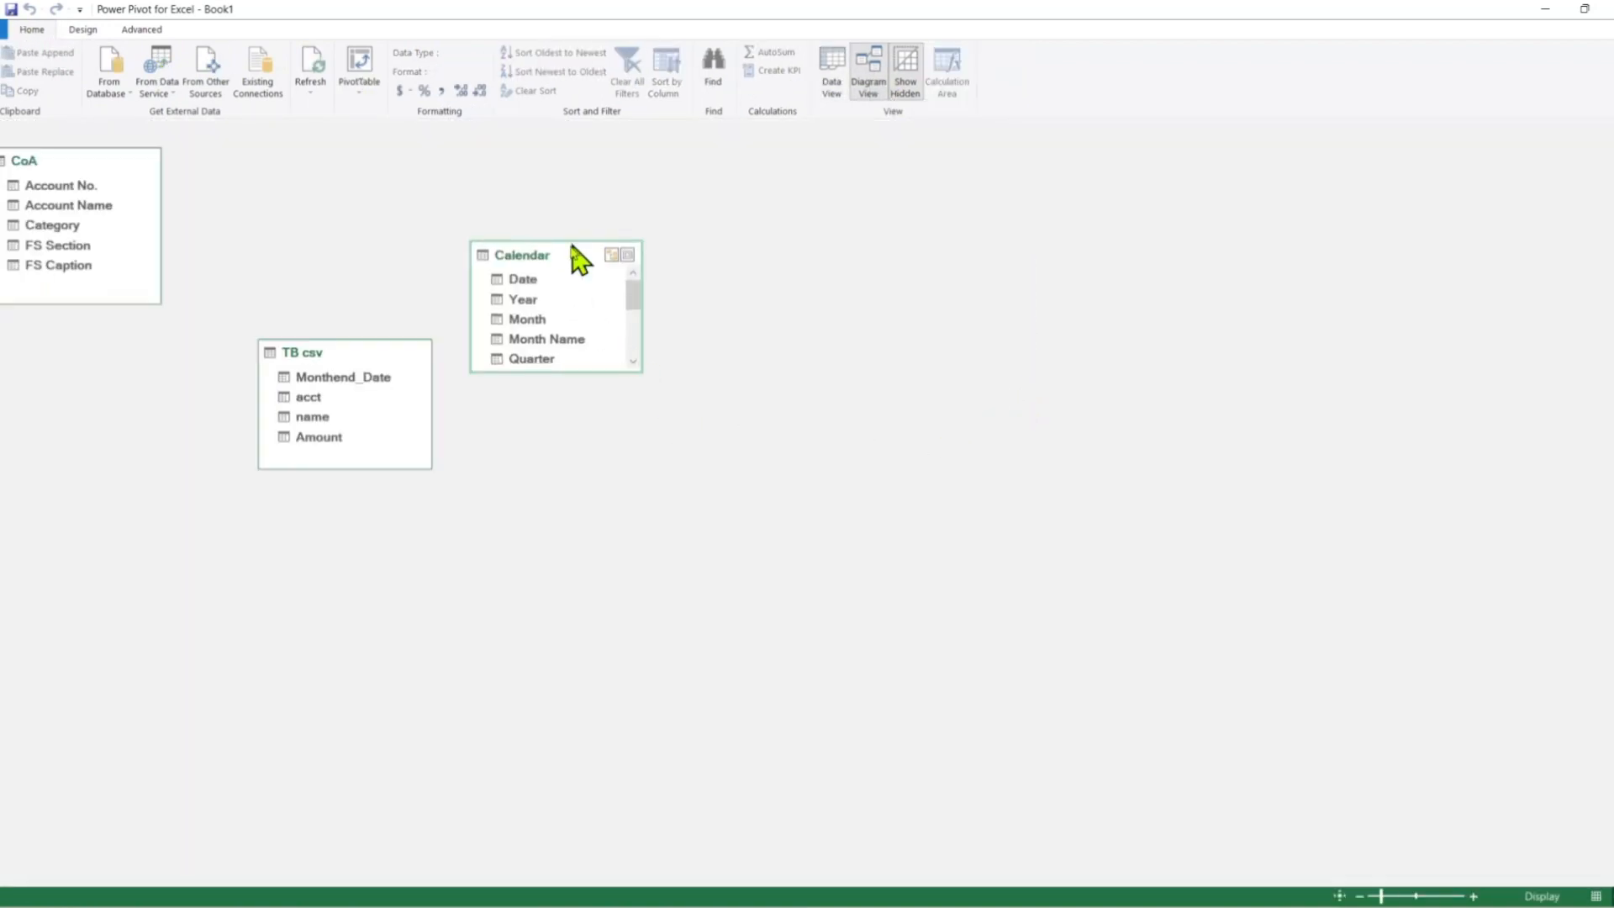
left_click_drag(571, 250, 717, 156)
left_click_drag(370, 360, 469, 479)
left_click_drag(90, 162, 168, 164)
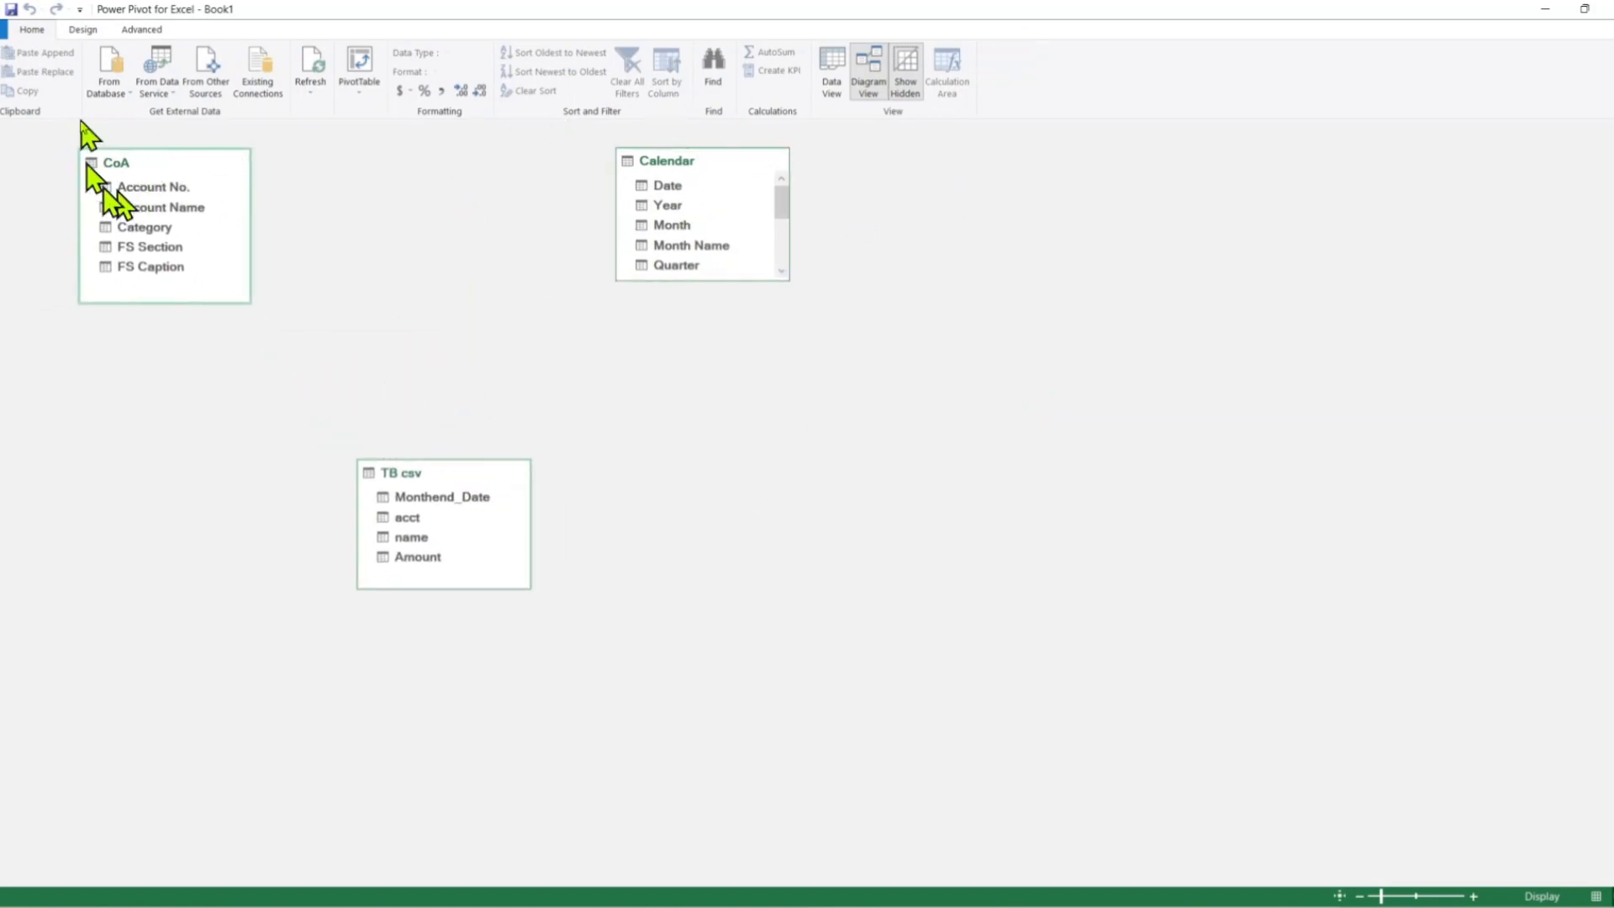
left_click(470, 564)
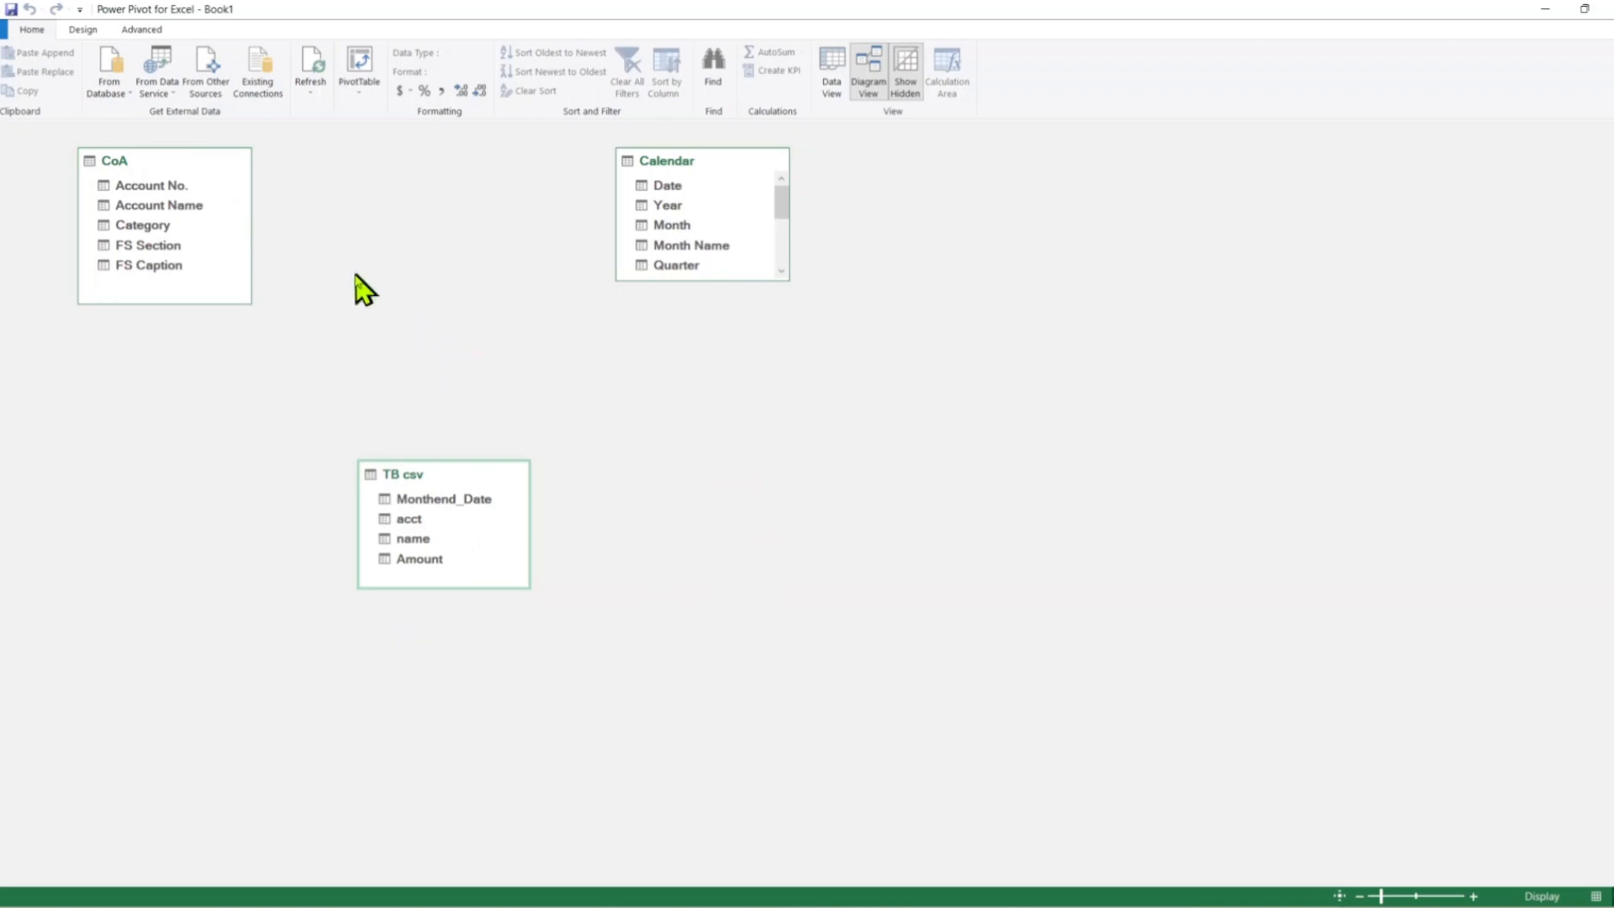
Create a relationship from Account No. in the CoA table to acct in the TB csv table
left_click(164, 187)
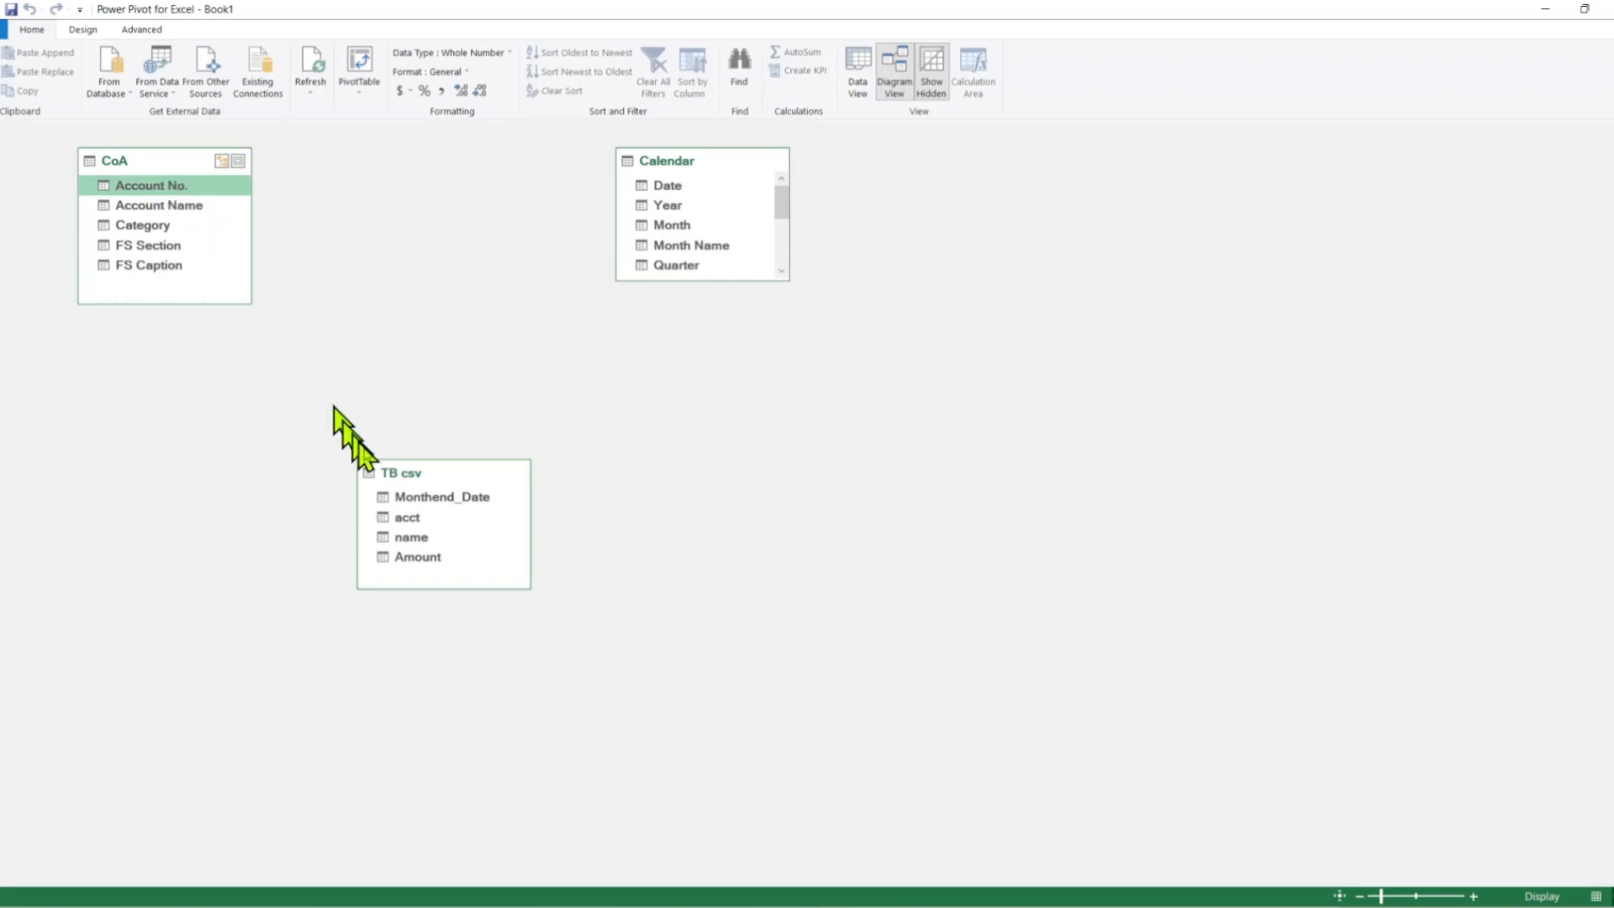
left_click(199, 179)
left_click_drag(167, 184, 391, 514)
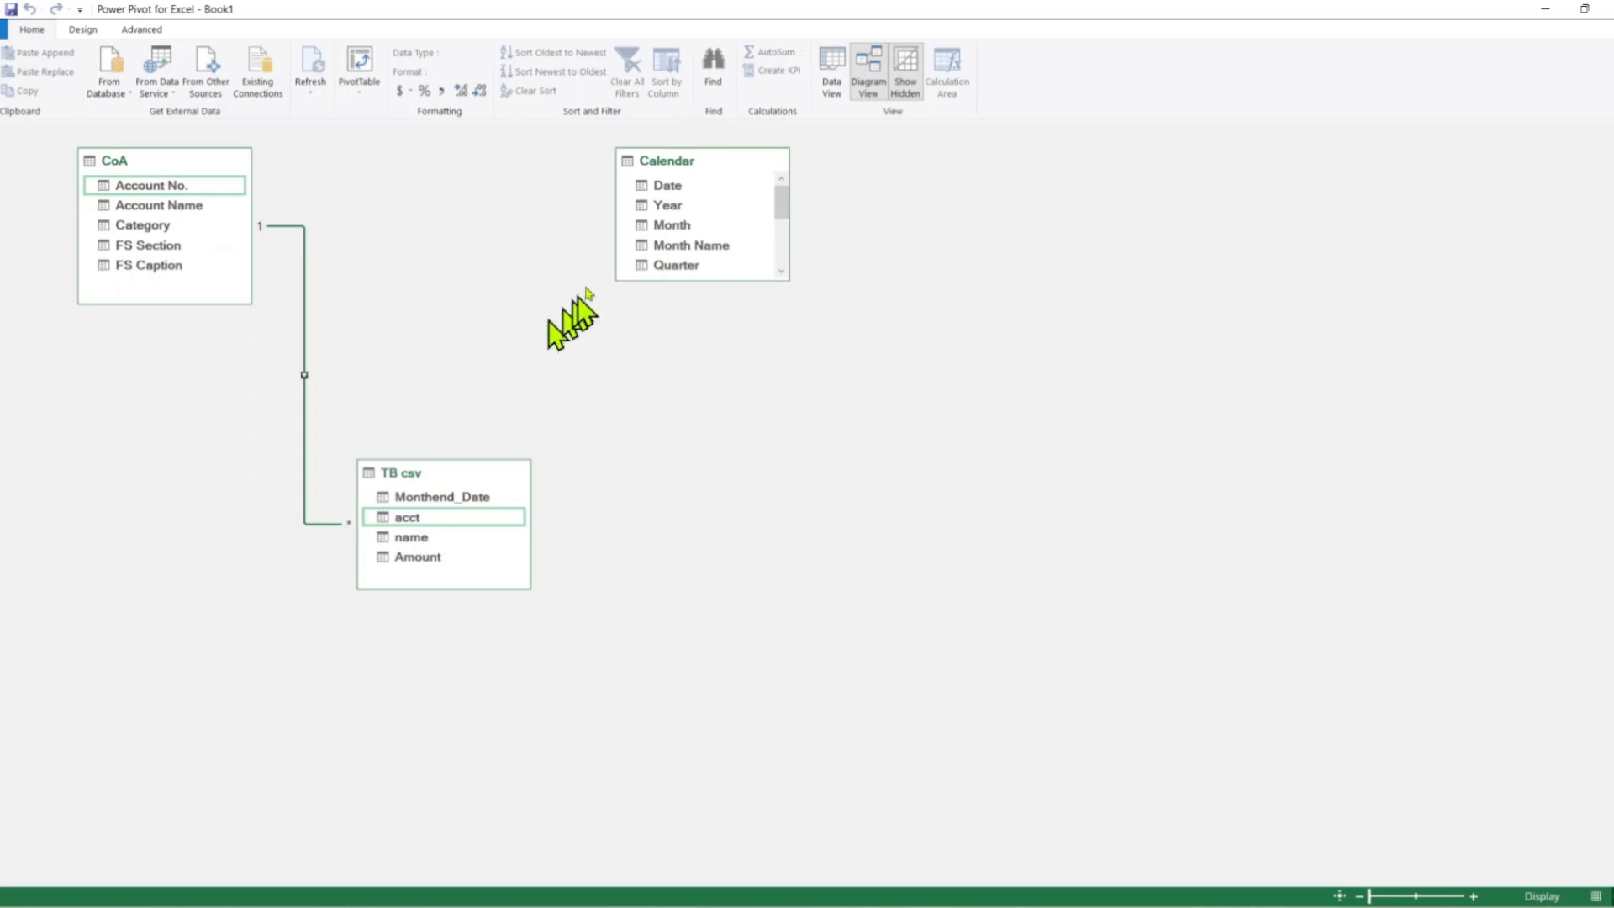
Create a relationship from Date in the Calendar table to Monthend_Date in TB csv, and close the Data Model window
left_click(674, 192)
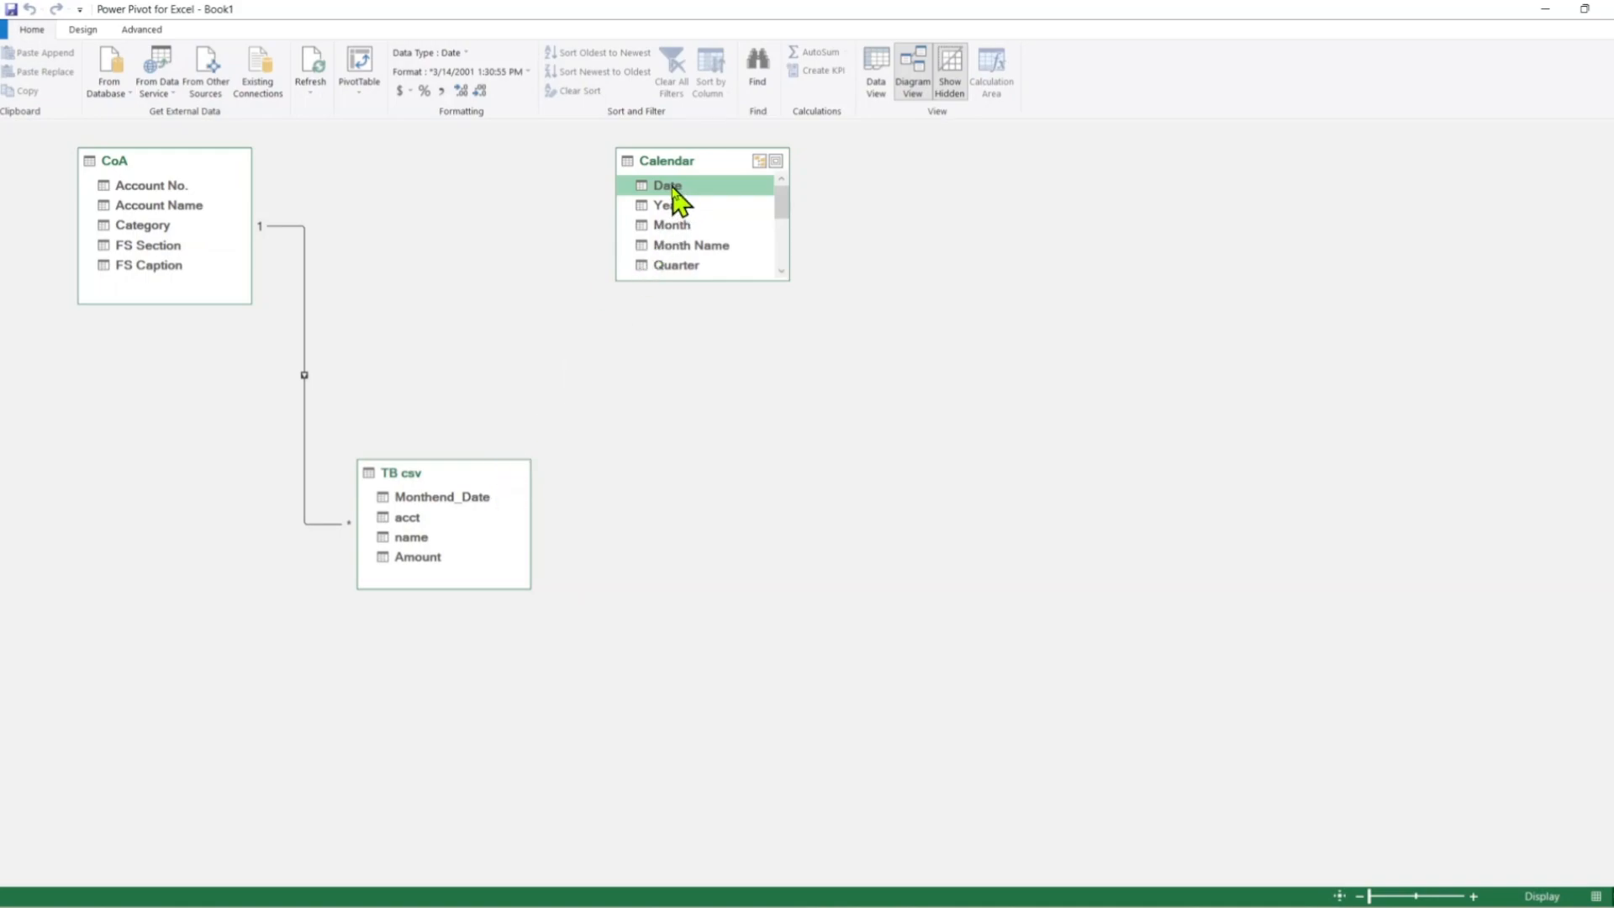
left_click_drag(677, 195, 469, 503)
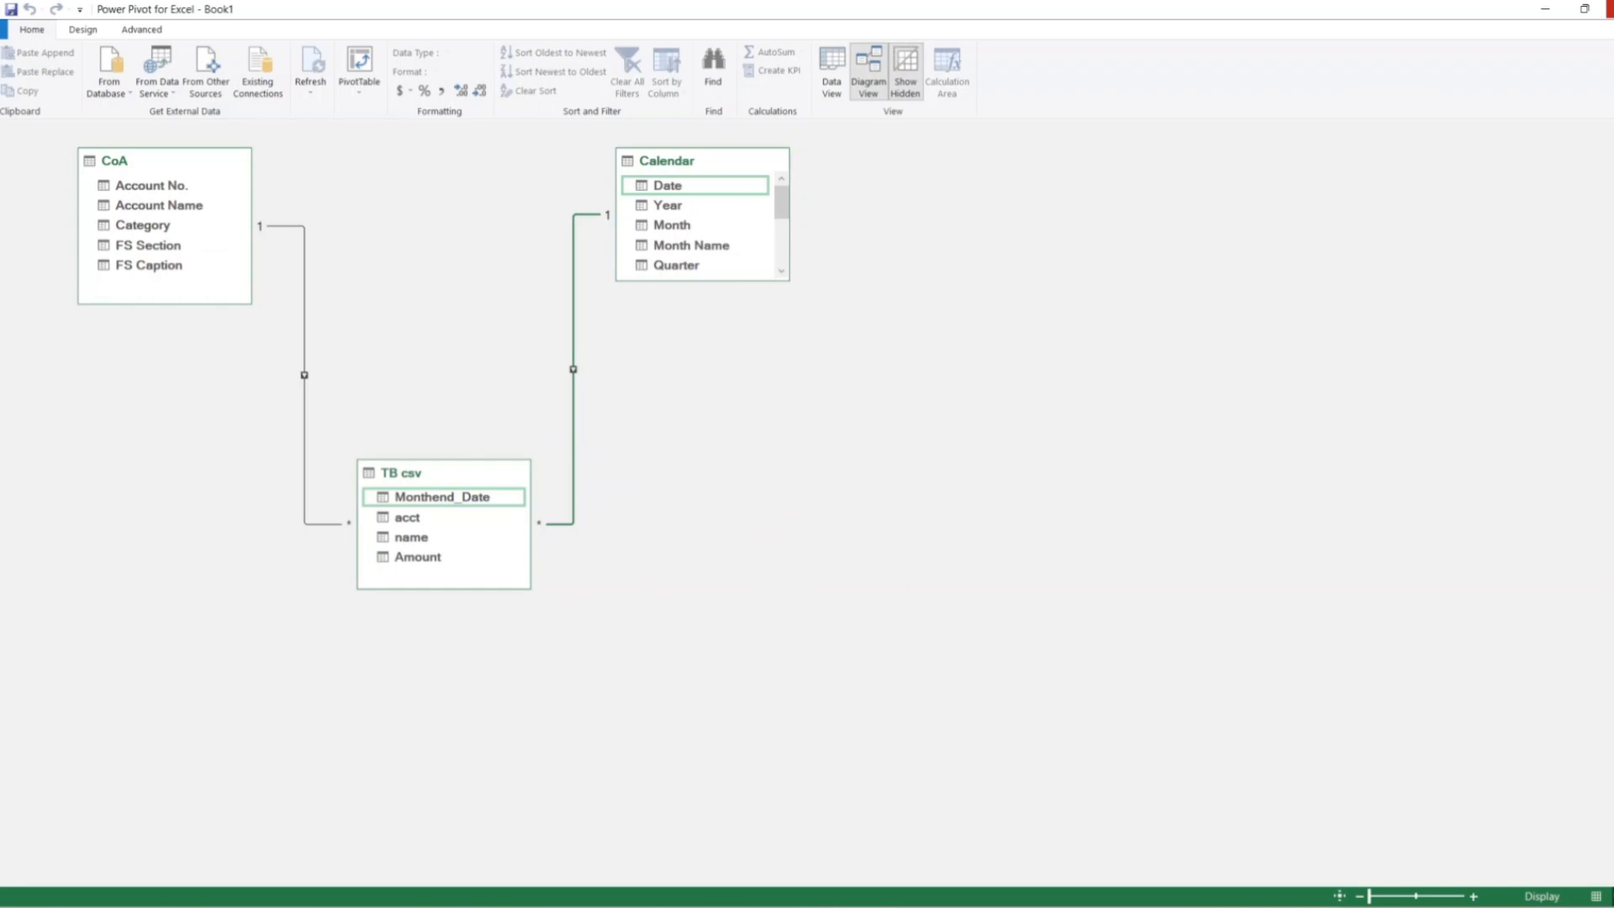
left_click(1608, 9)
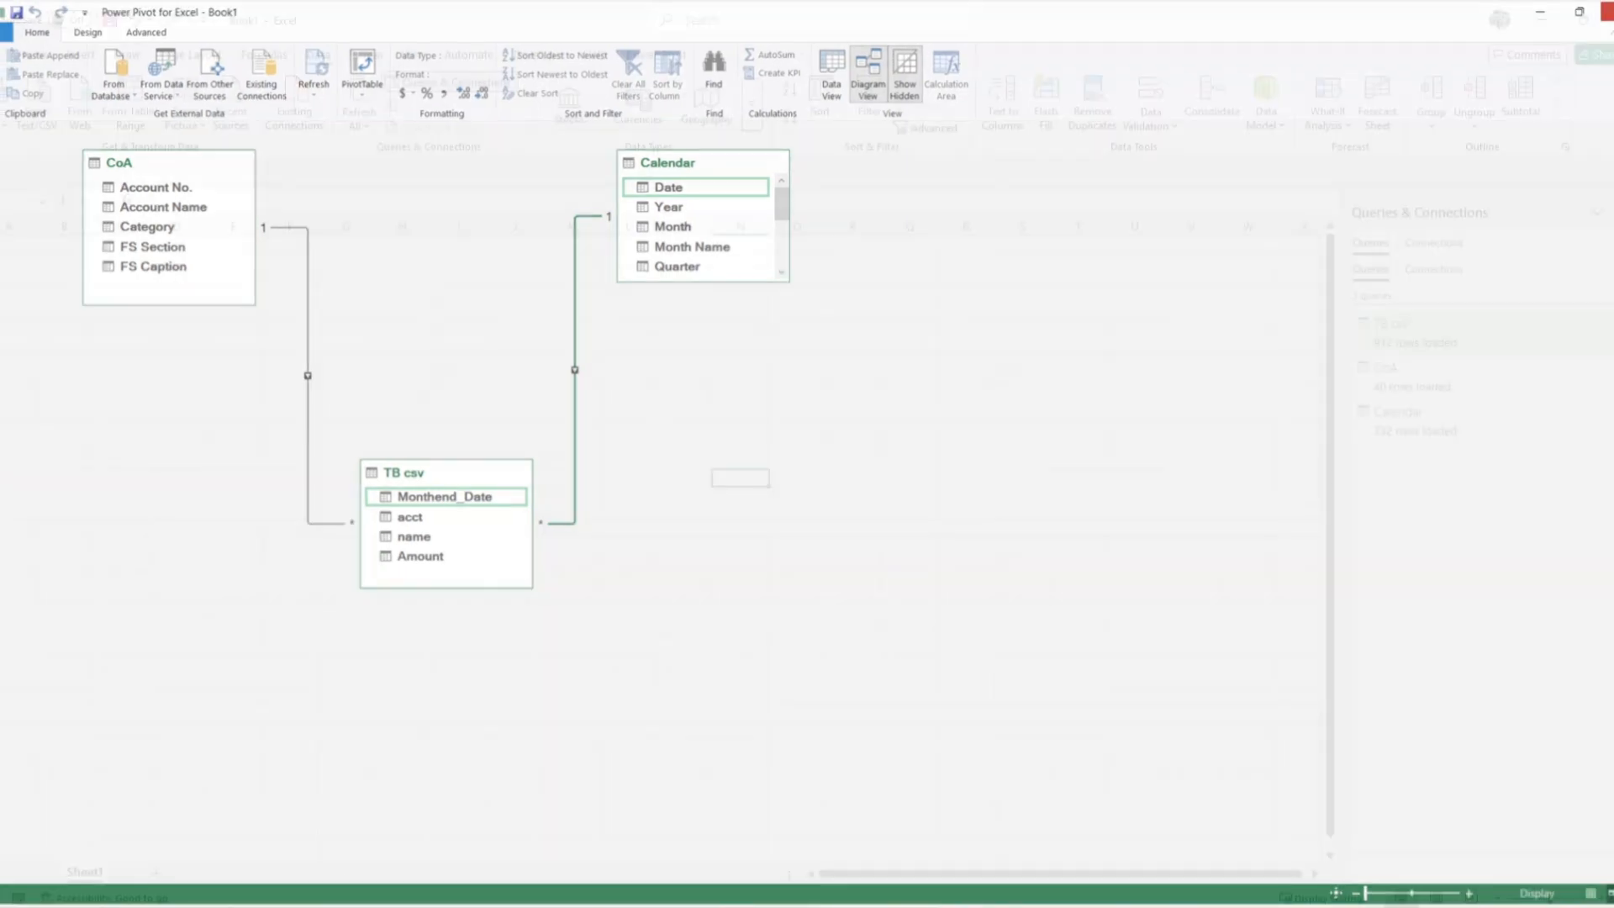
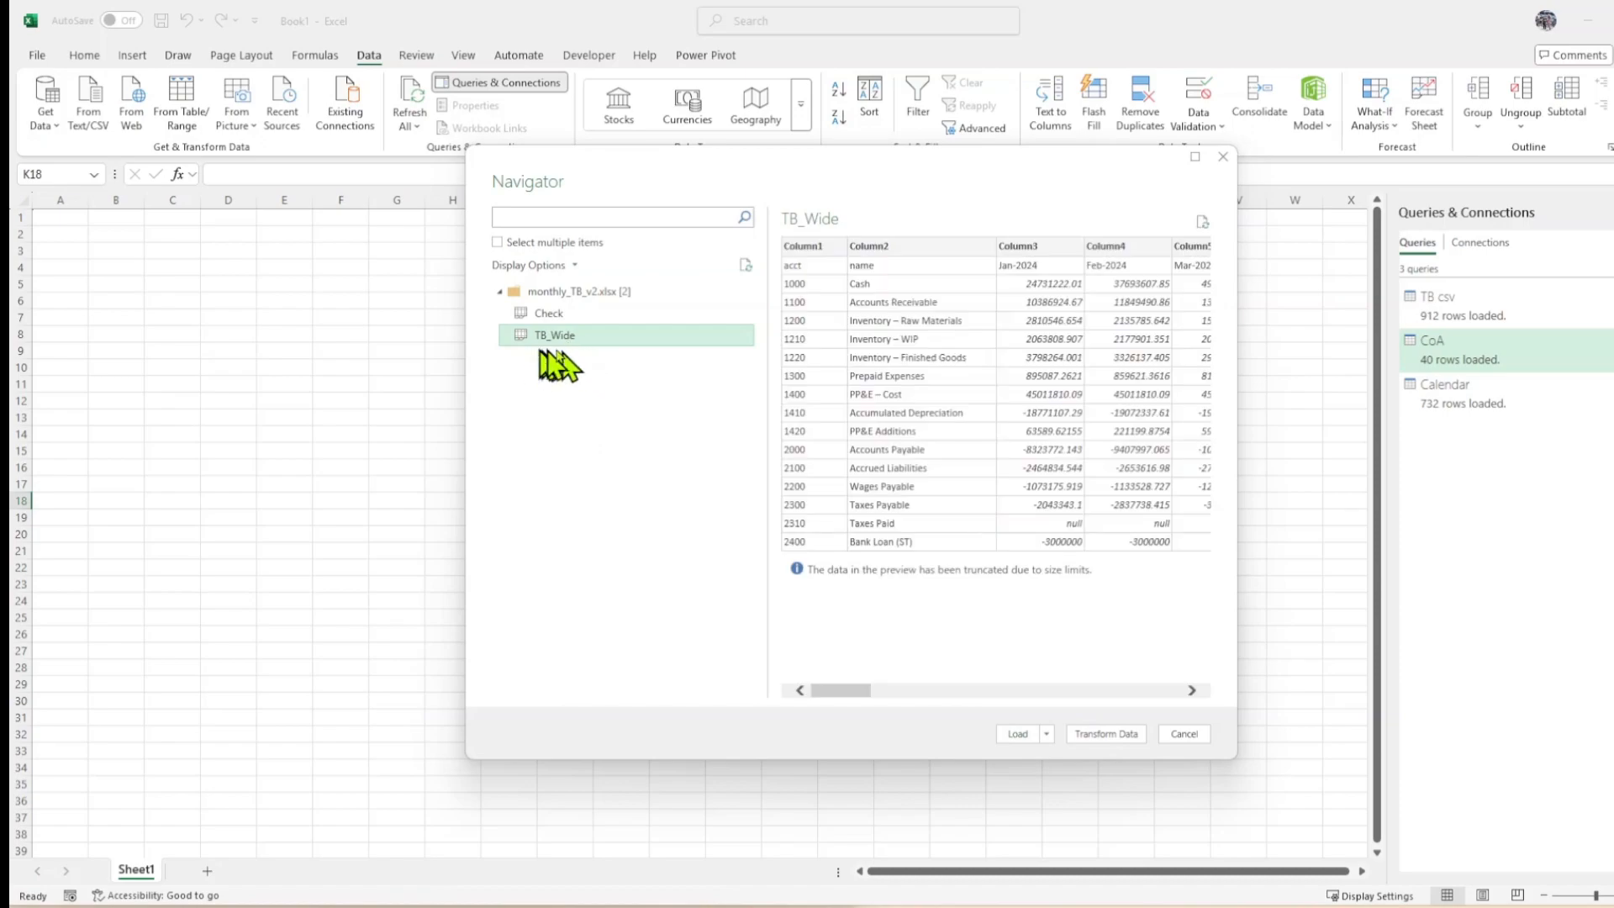
Preview the Check and TB_Wide sheets of monthly_TB_v2.xlsx and open TB_Wide for transformation
left_click_drag(866, 696, 769, 683)
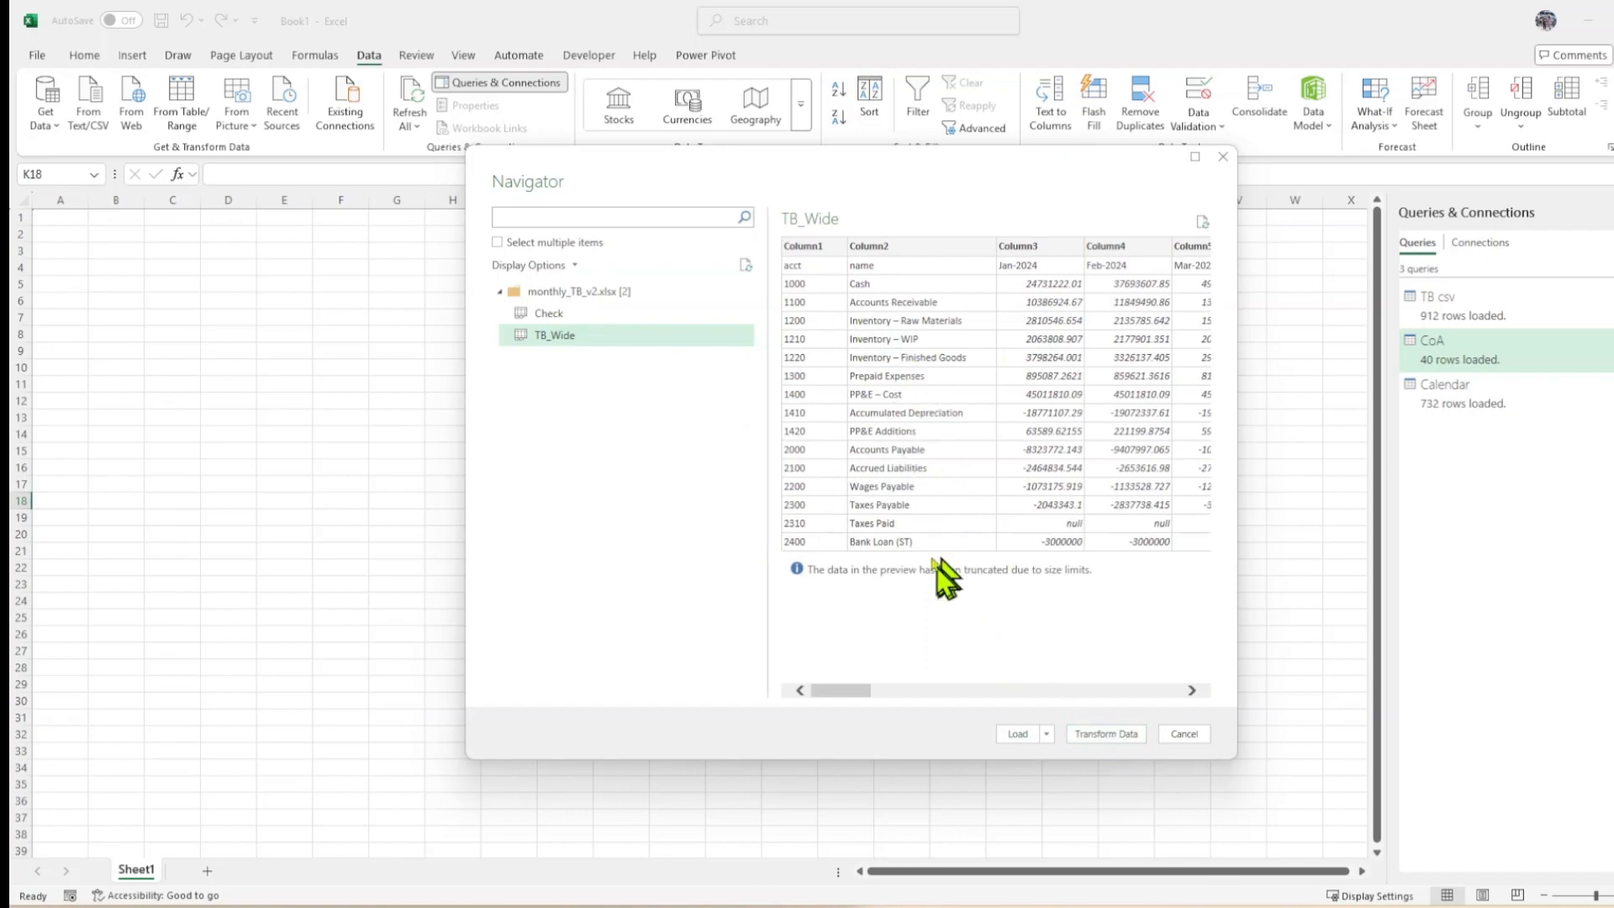
left_click(555, 317)
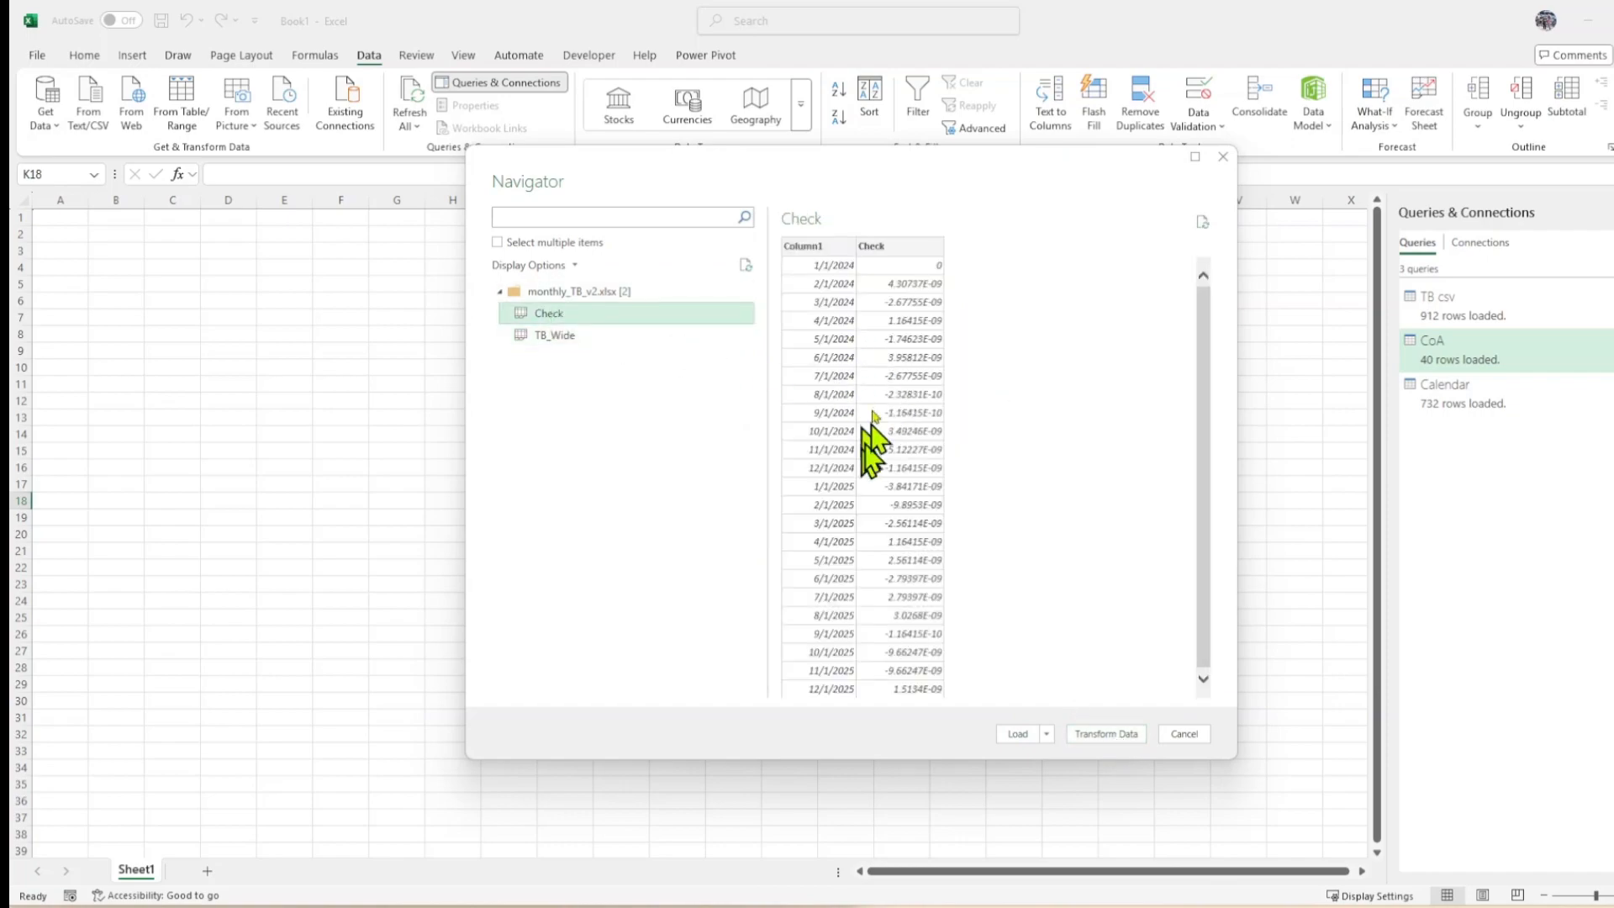
left_click(563, 335)
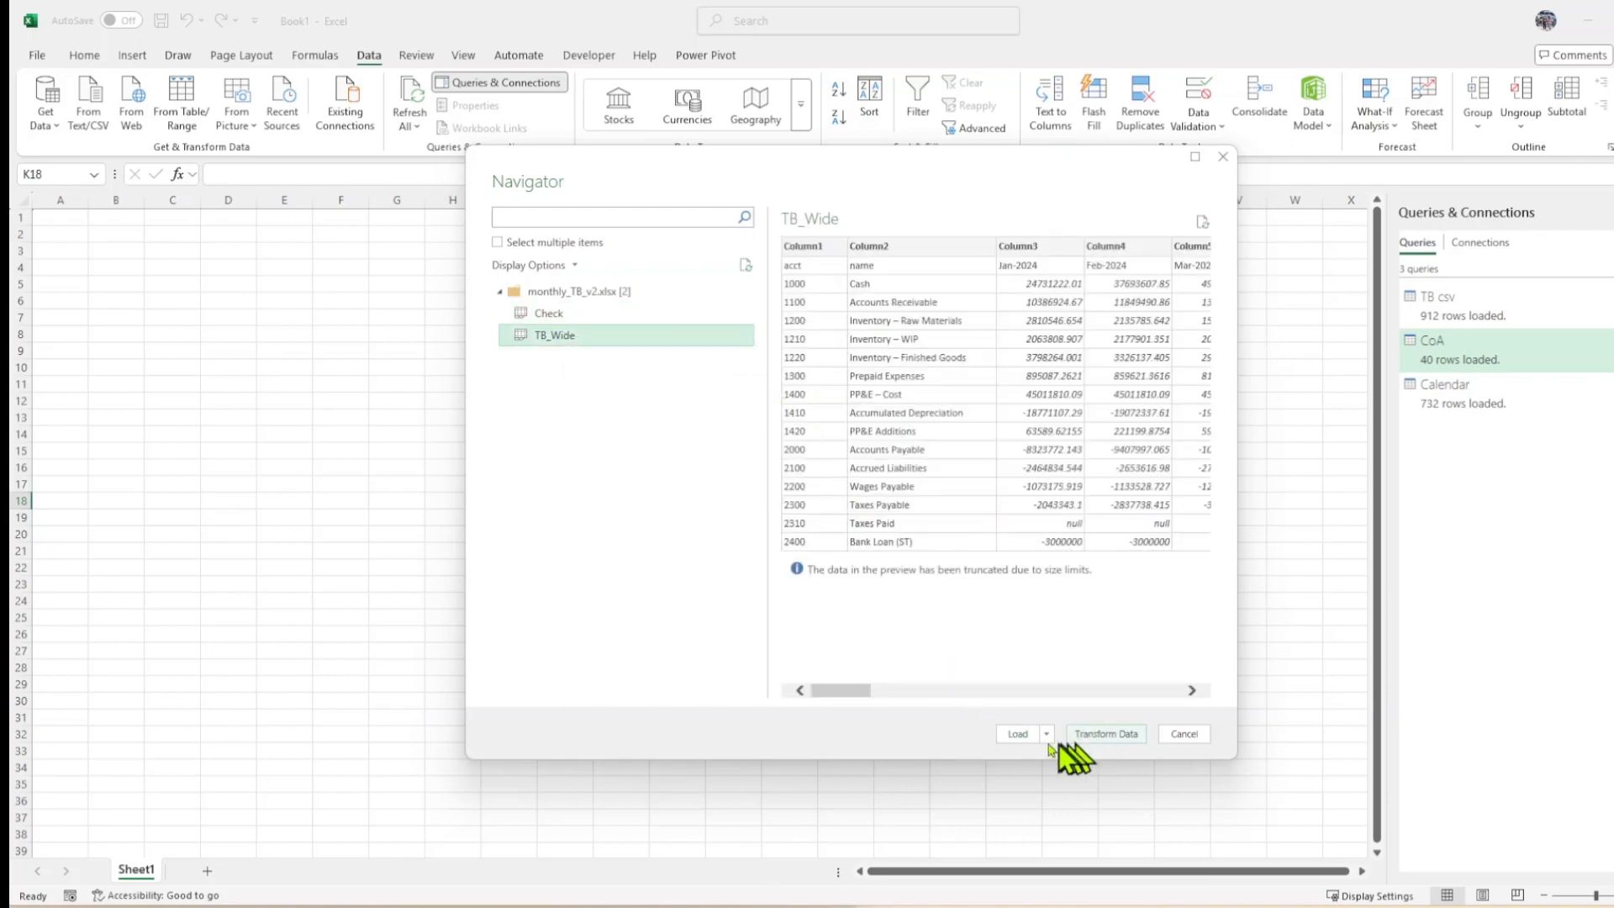
left_click(1111, 735)
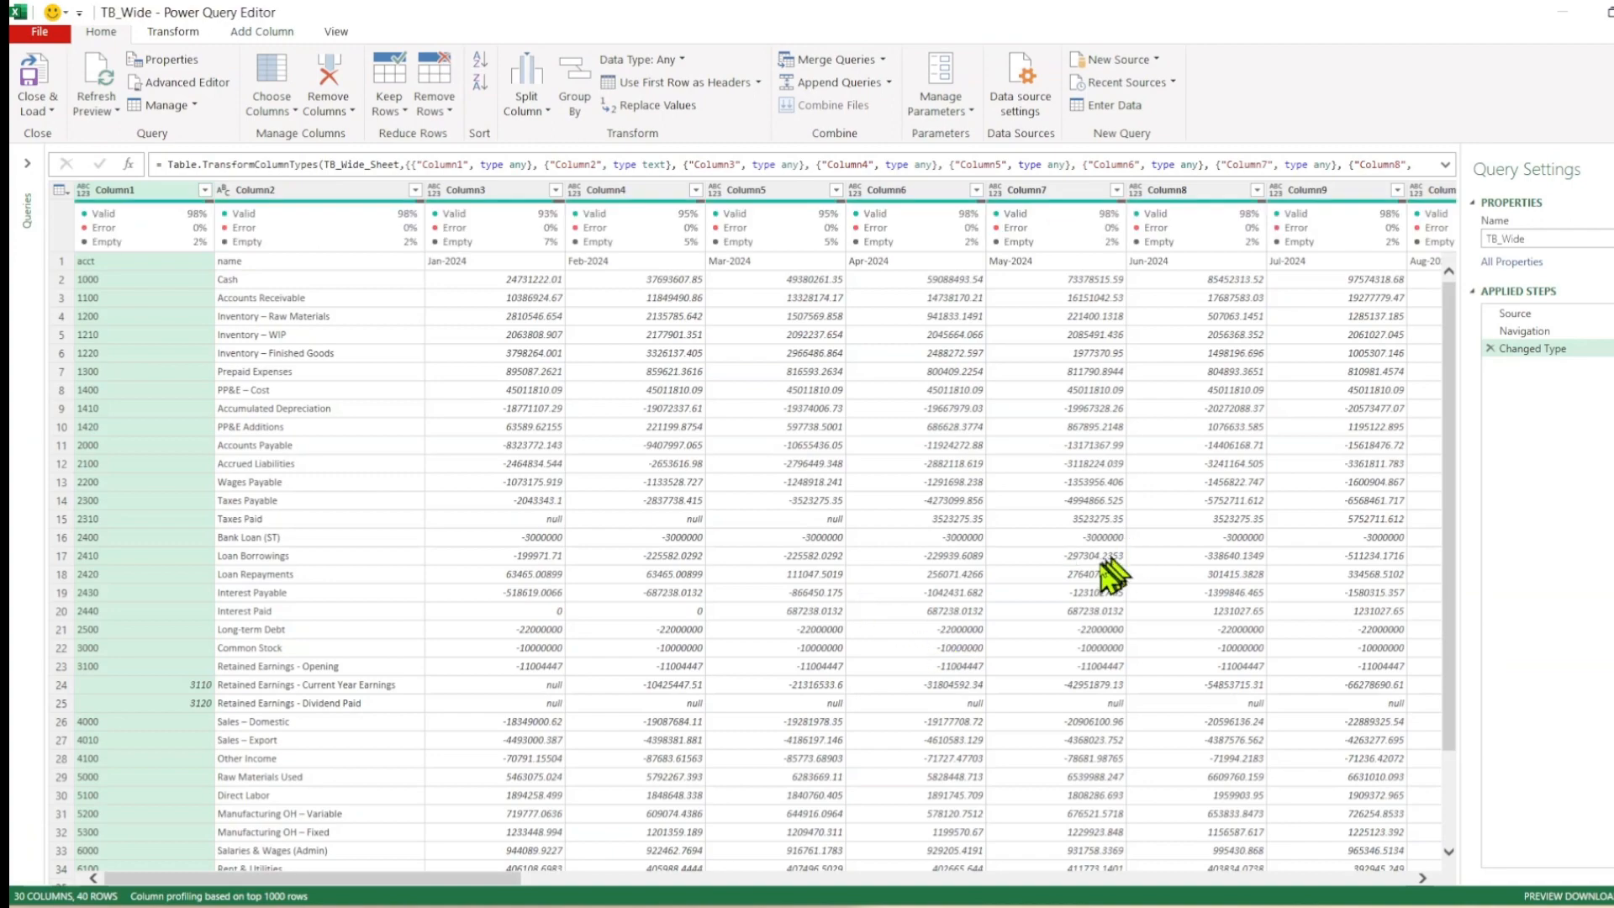
Remove the Changed Type step from the TB_Wide query and promote its first row to column headers
scroll(1097, 580, "down", 2)
scroll(1089, 596, "up", 3)
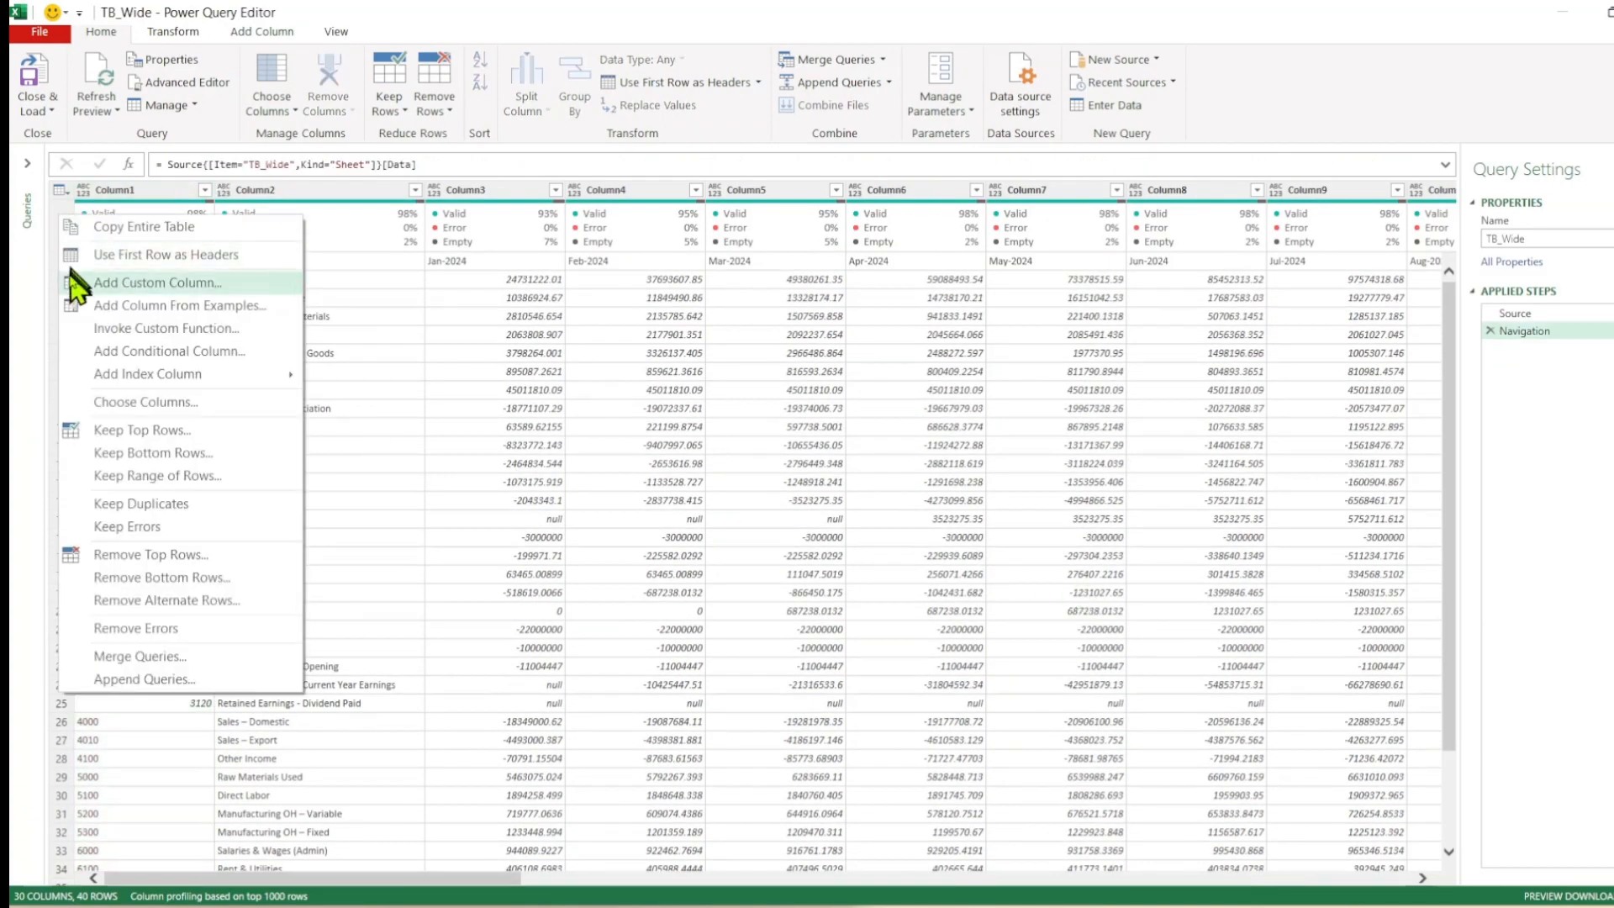
left_click(72, 256)
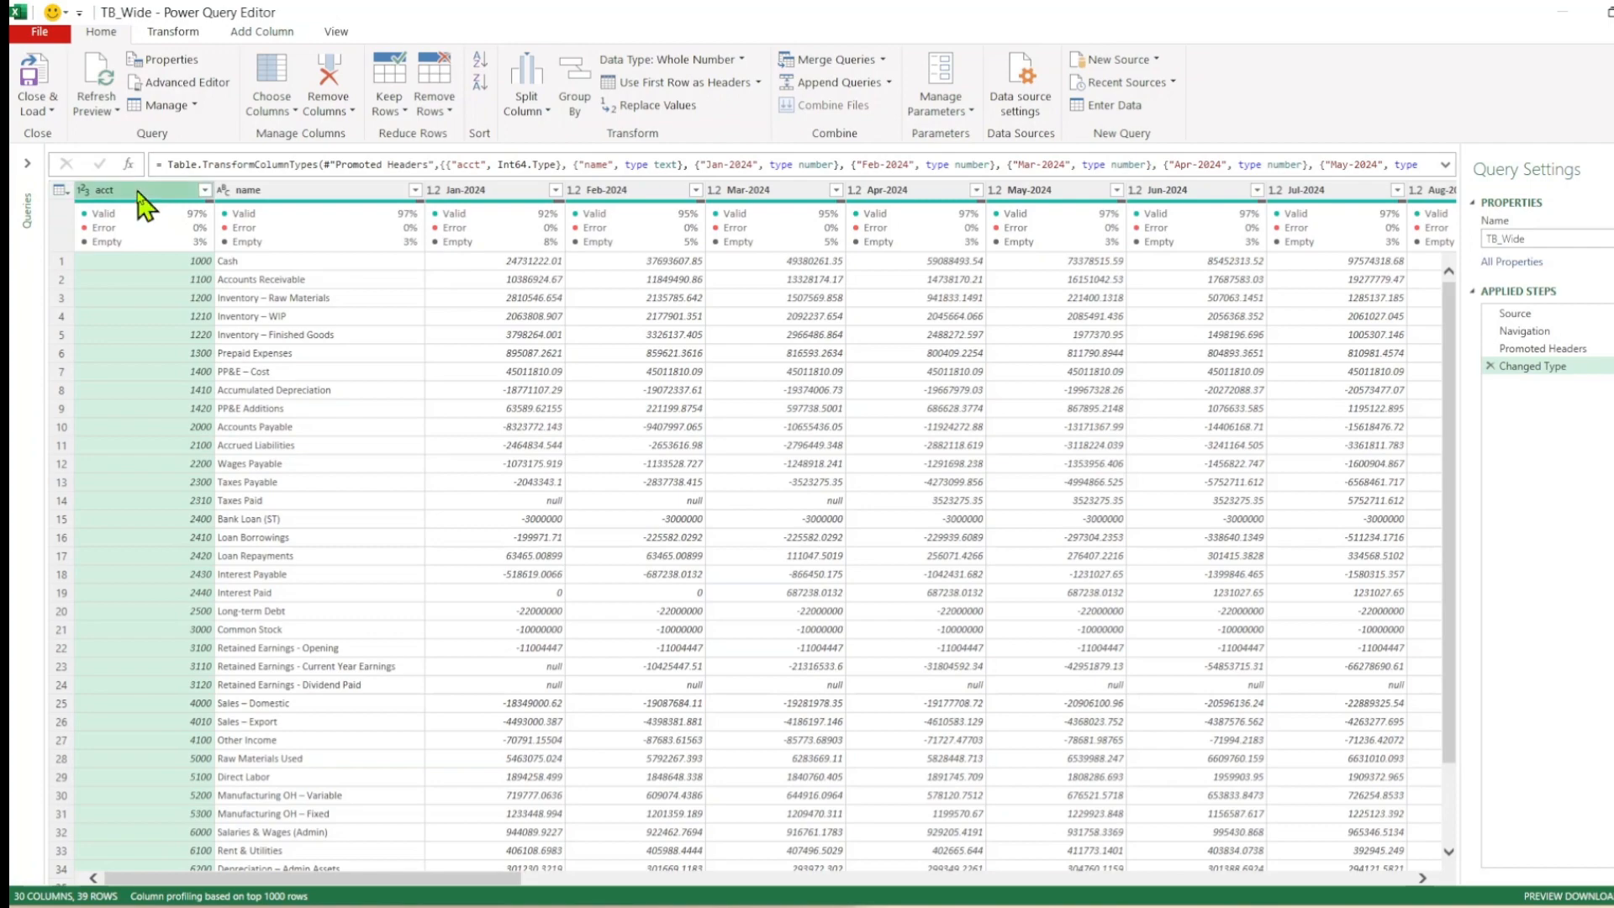
Examine the TB_Wide columns from acct through Column30 and compare the table's layout with the TB csv query
left_click(273, 191)
left_click(486, 190)
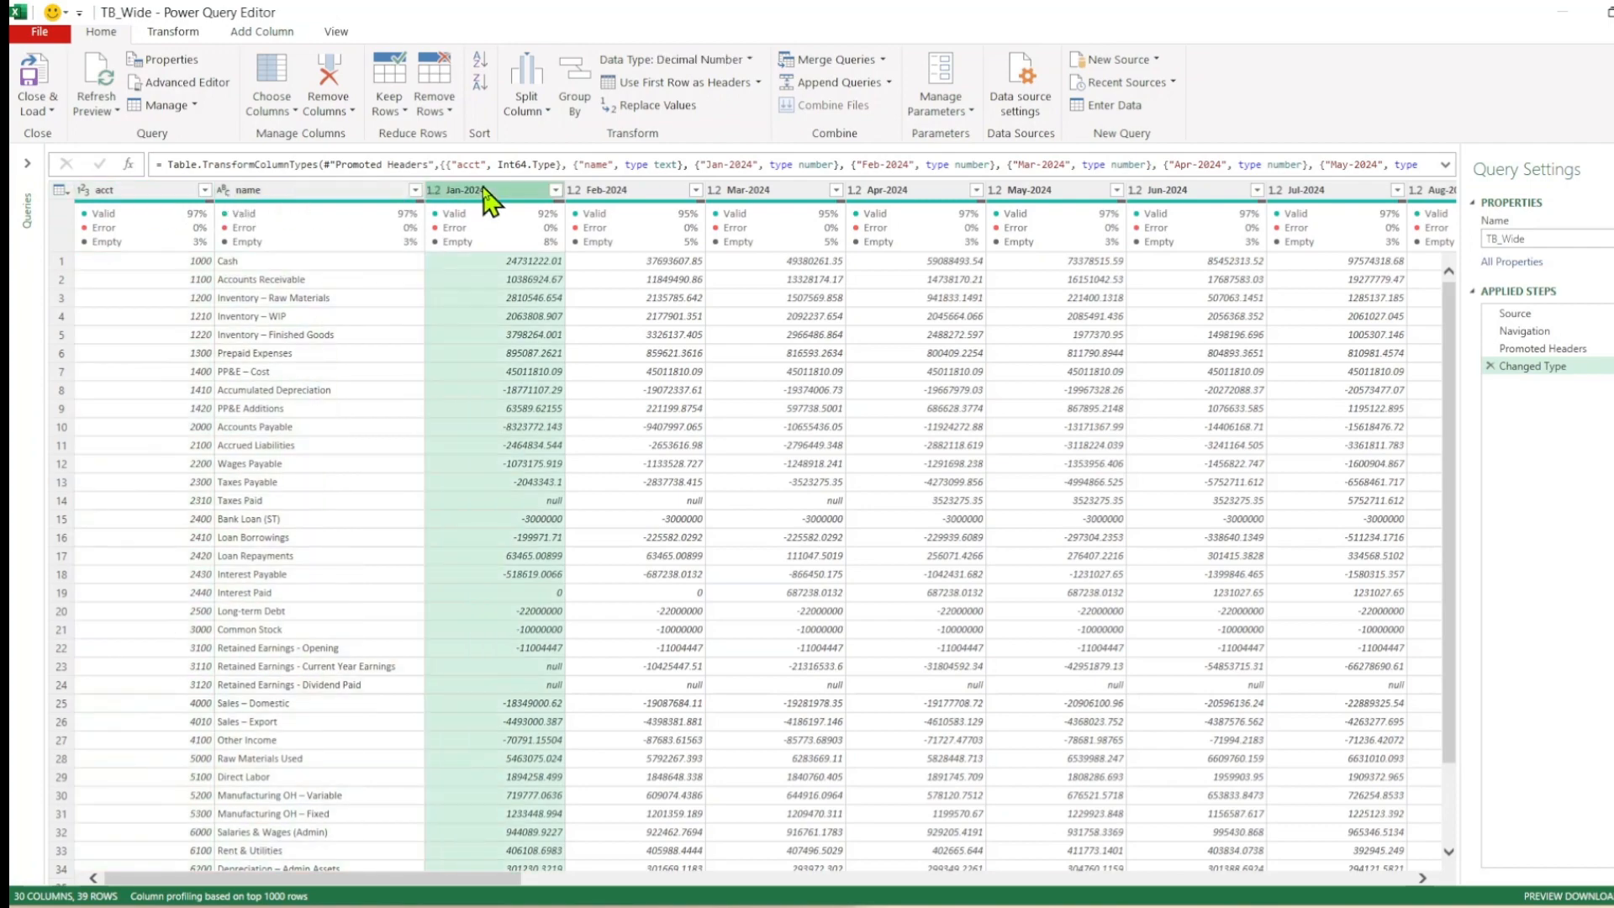
left_click(624, 190)
left_click_drag(471, 878, 1385, 888)
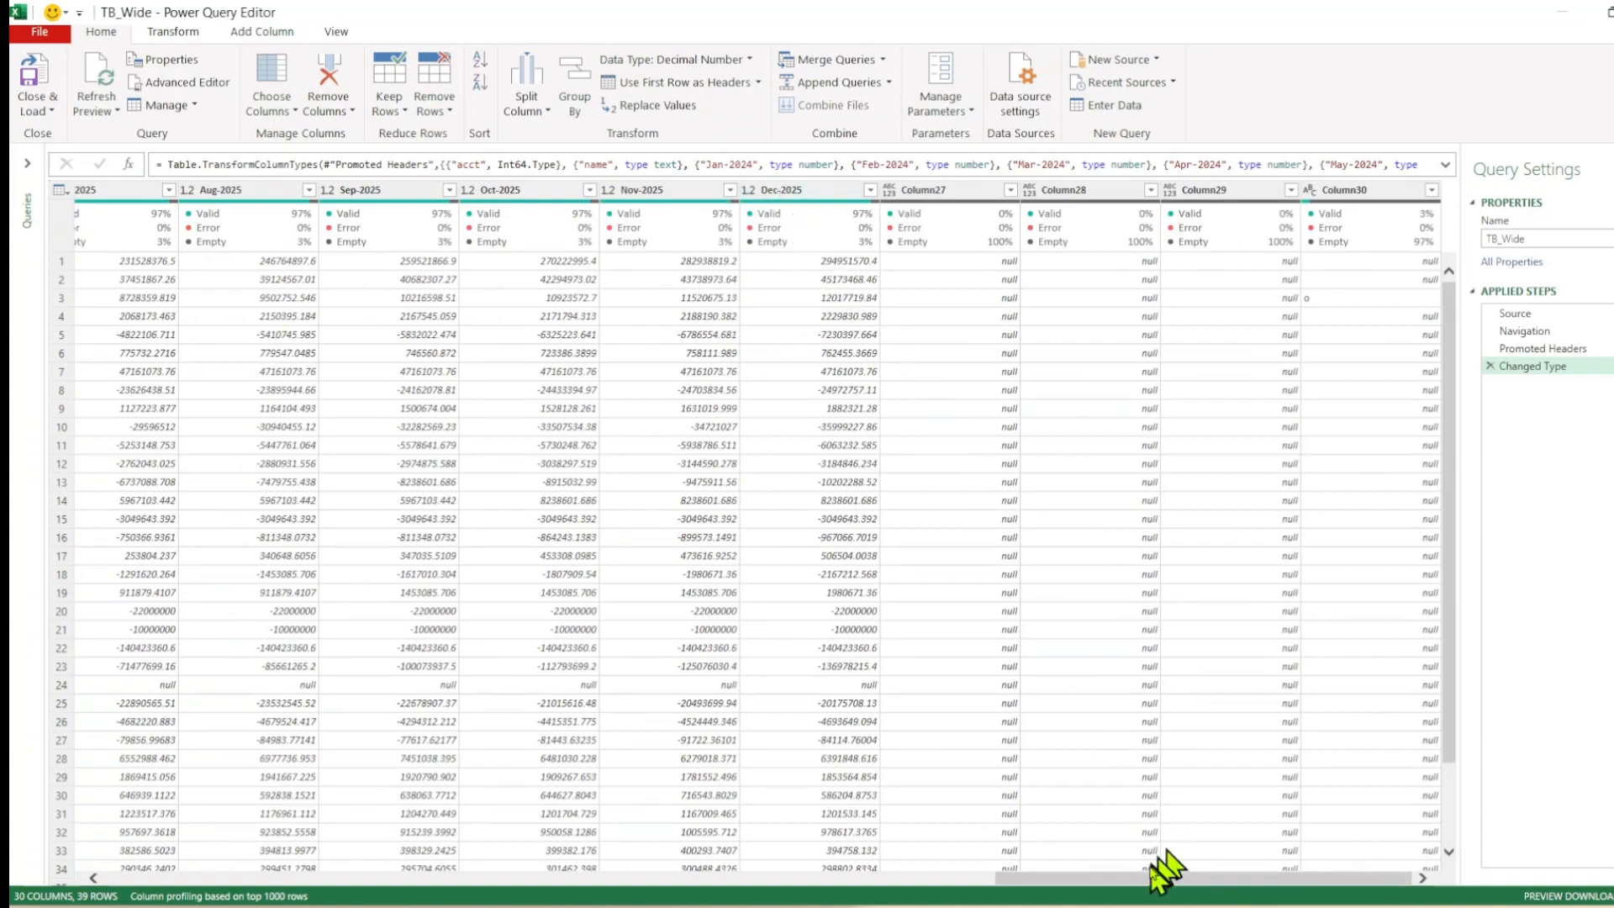
left_click(931, 192)
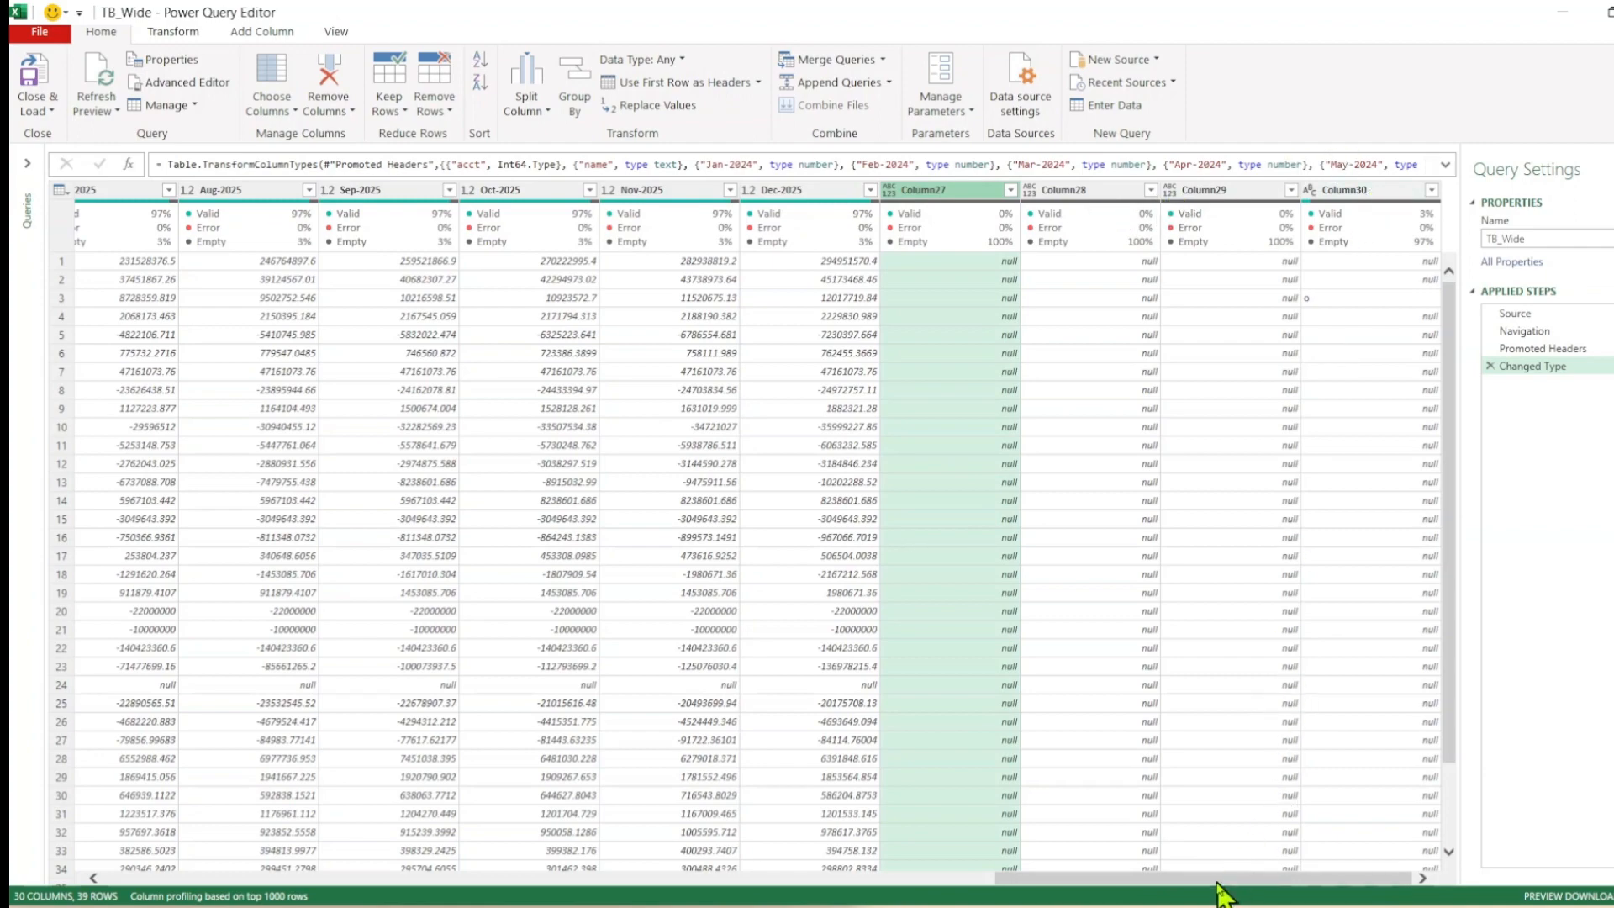
left_click_drag(1217, 879, 326, 878)
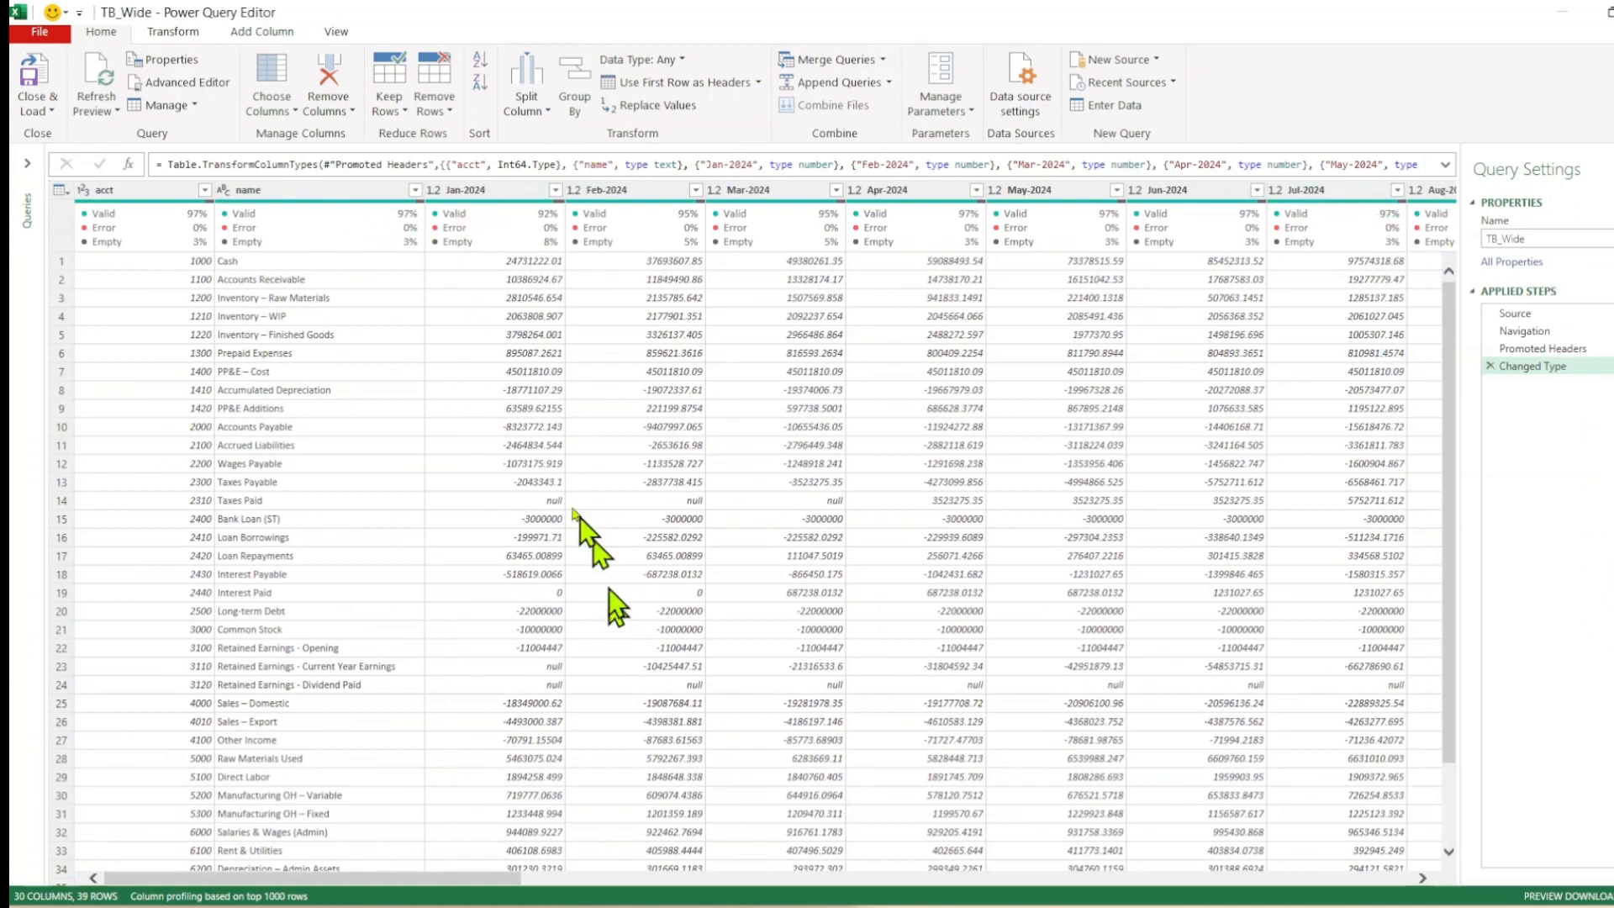
left_click(28, 163)
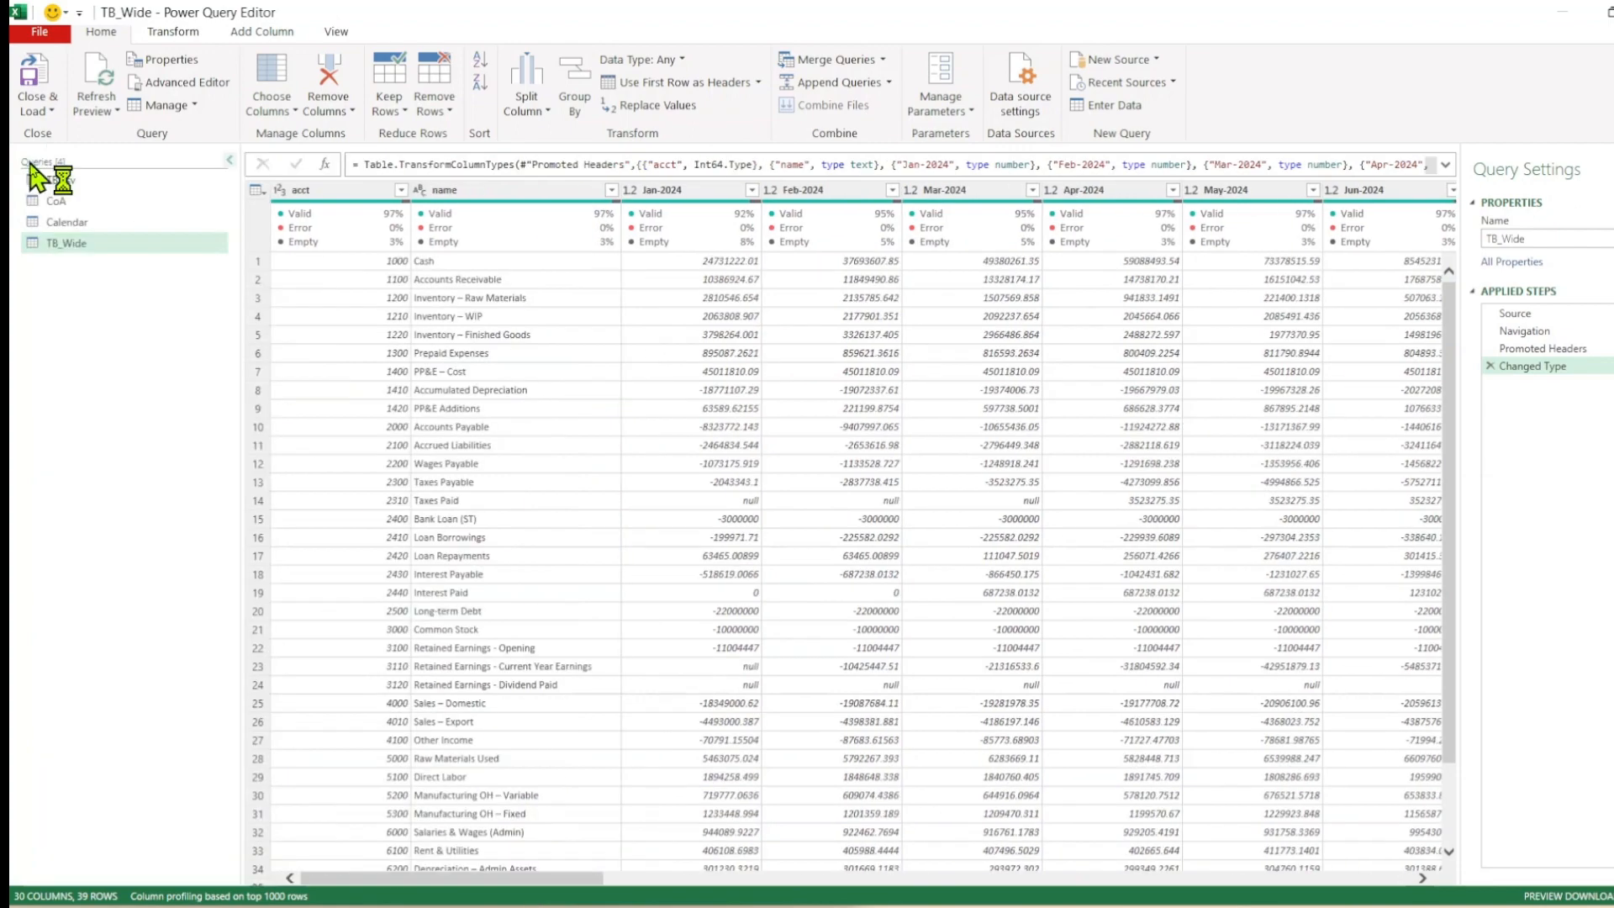
left_click(69, 182)
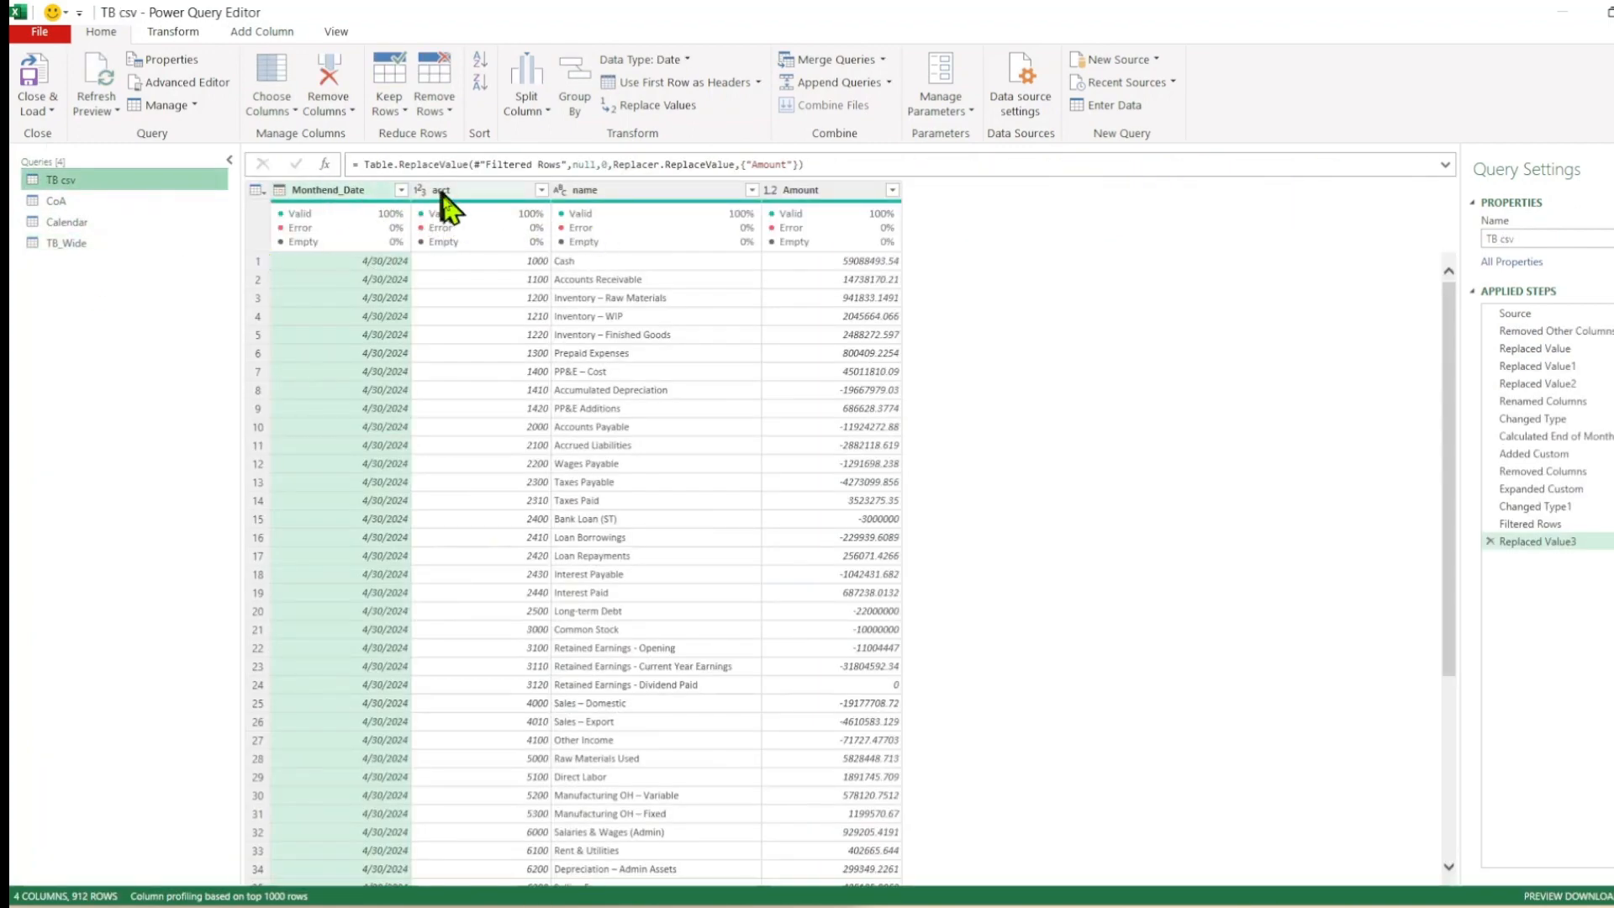
left_click(103, 254)
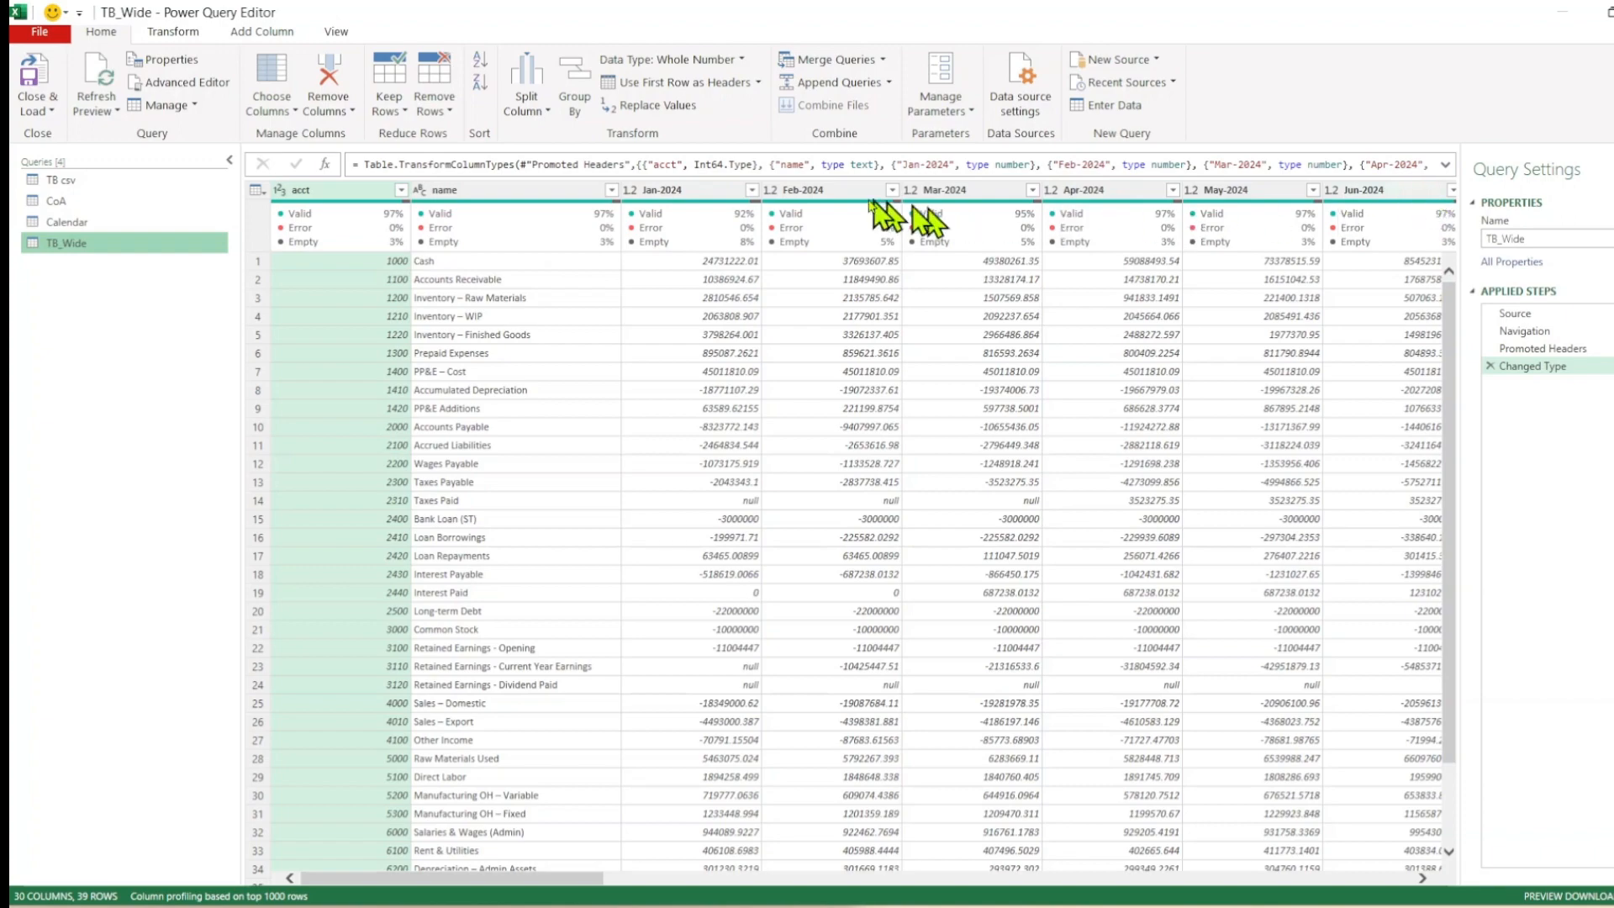
Unpivot all TB_Wide columns other than acct and name
left_click(281, 192)
left_click(453, 190)
left_click(326, 192)
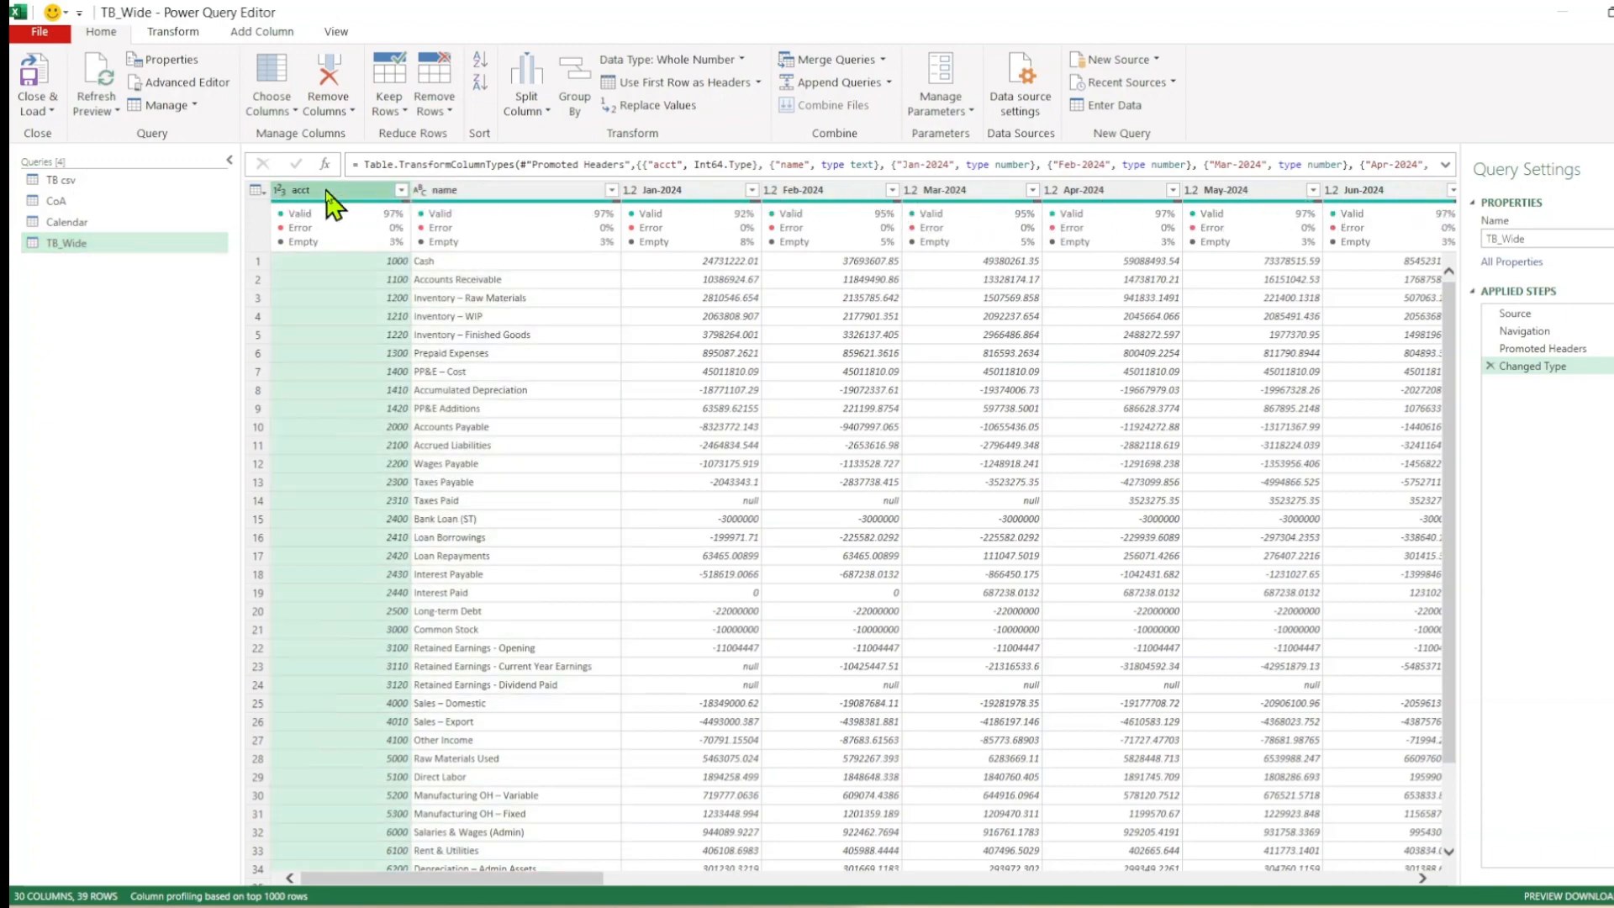
left_click(486, 193, "ctrl")
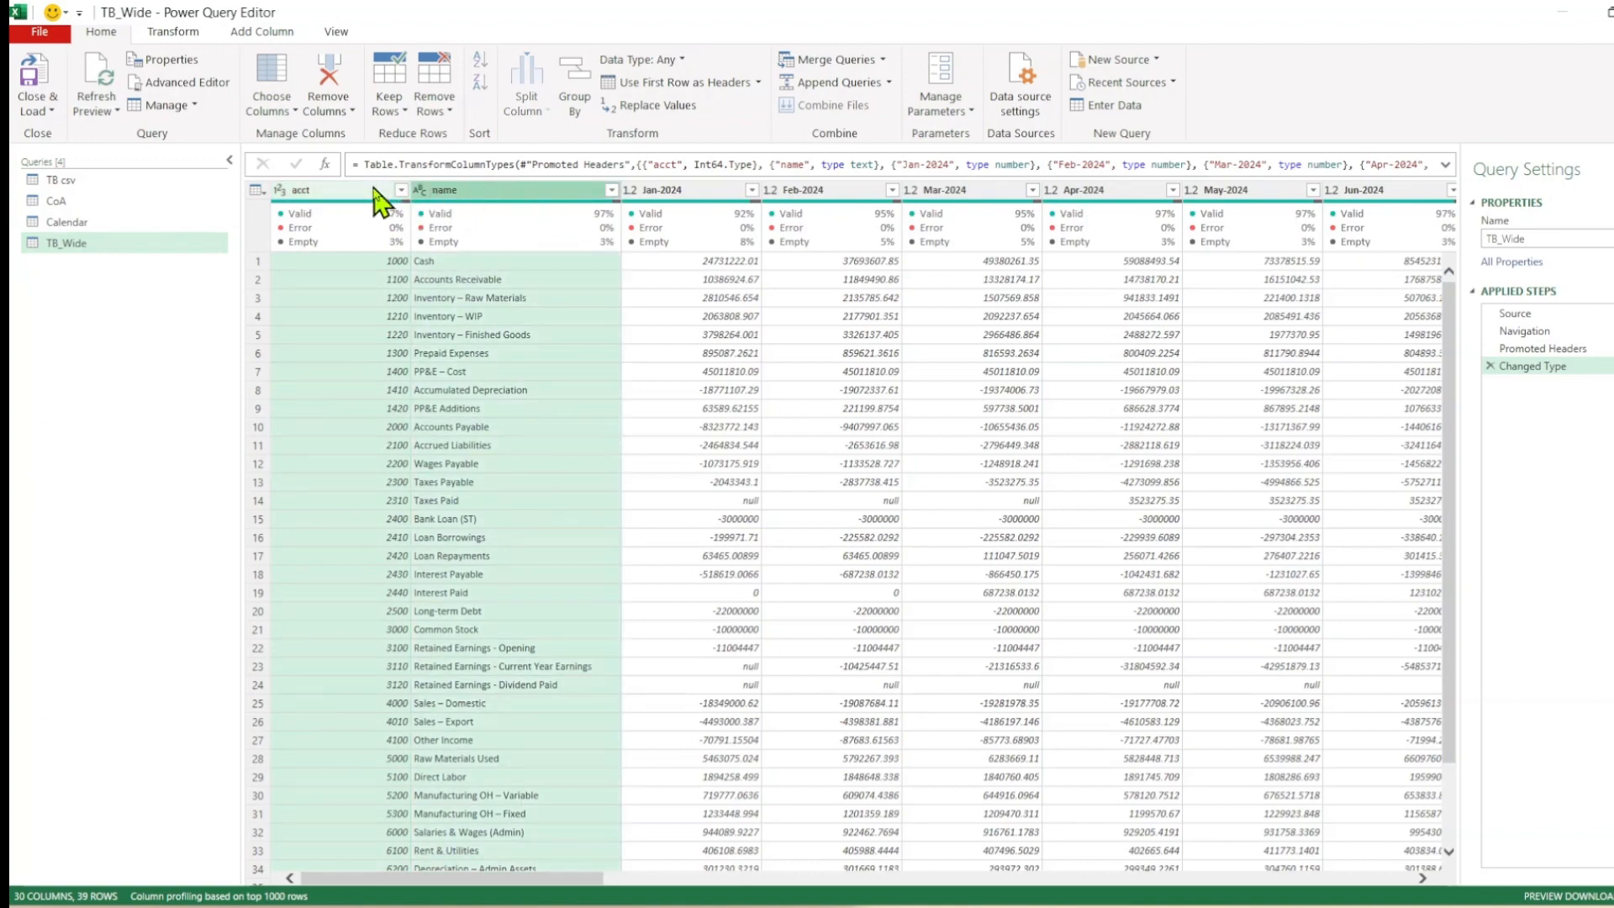
right_click(523, 200)
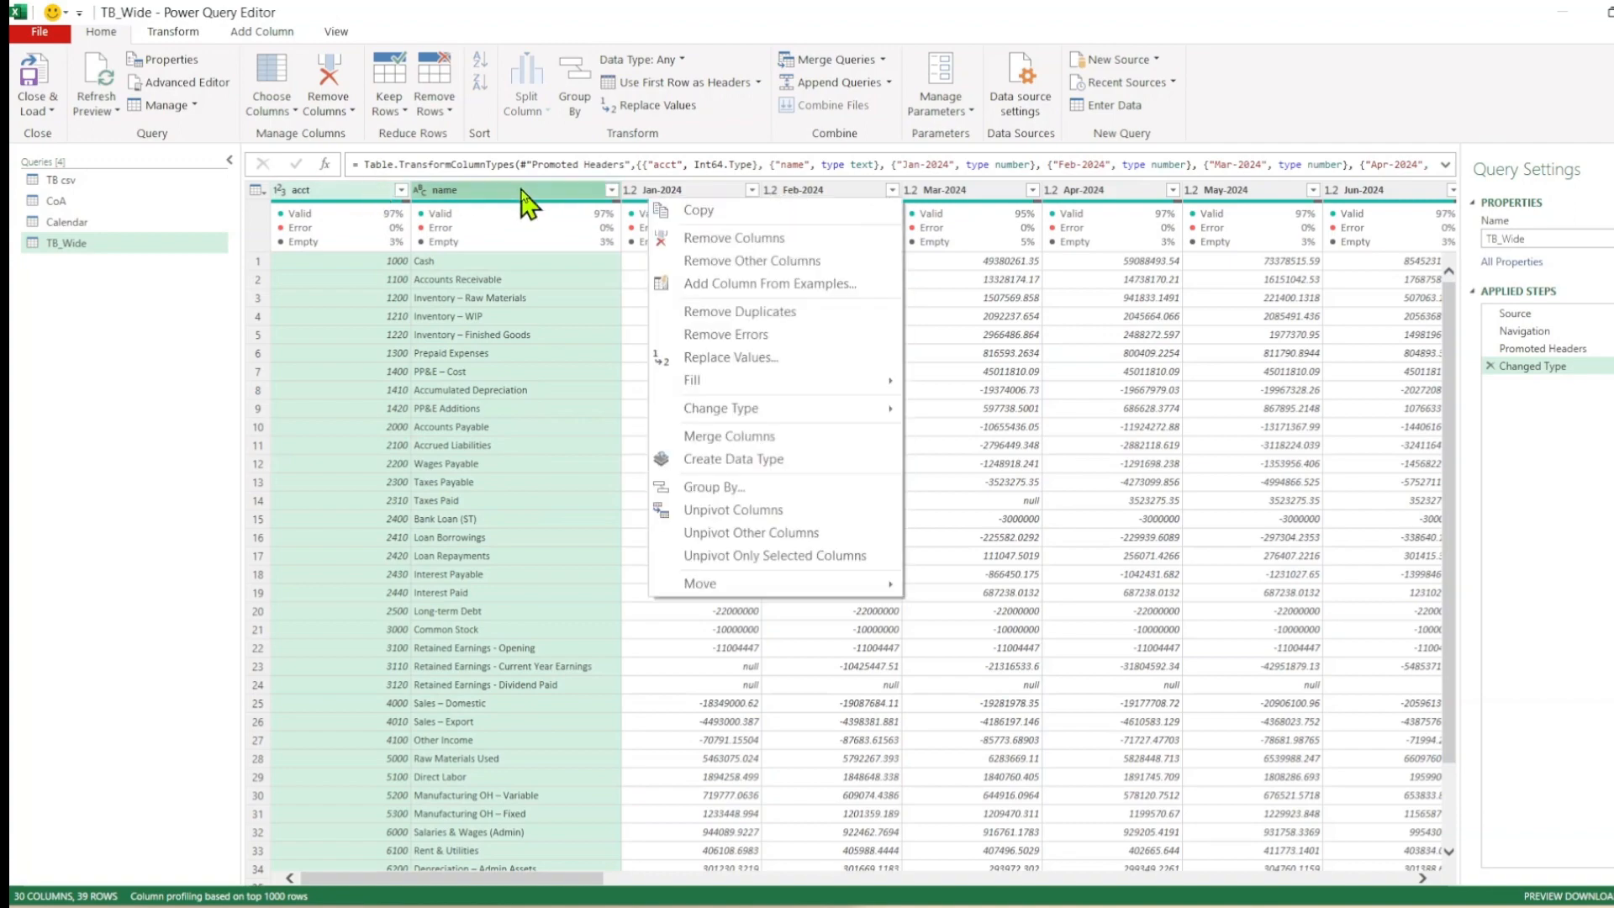
left_click(724, 533)
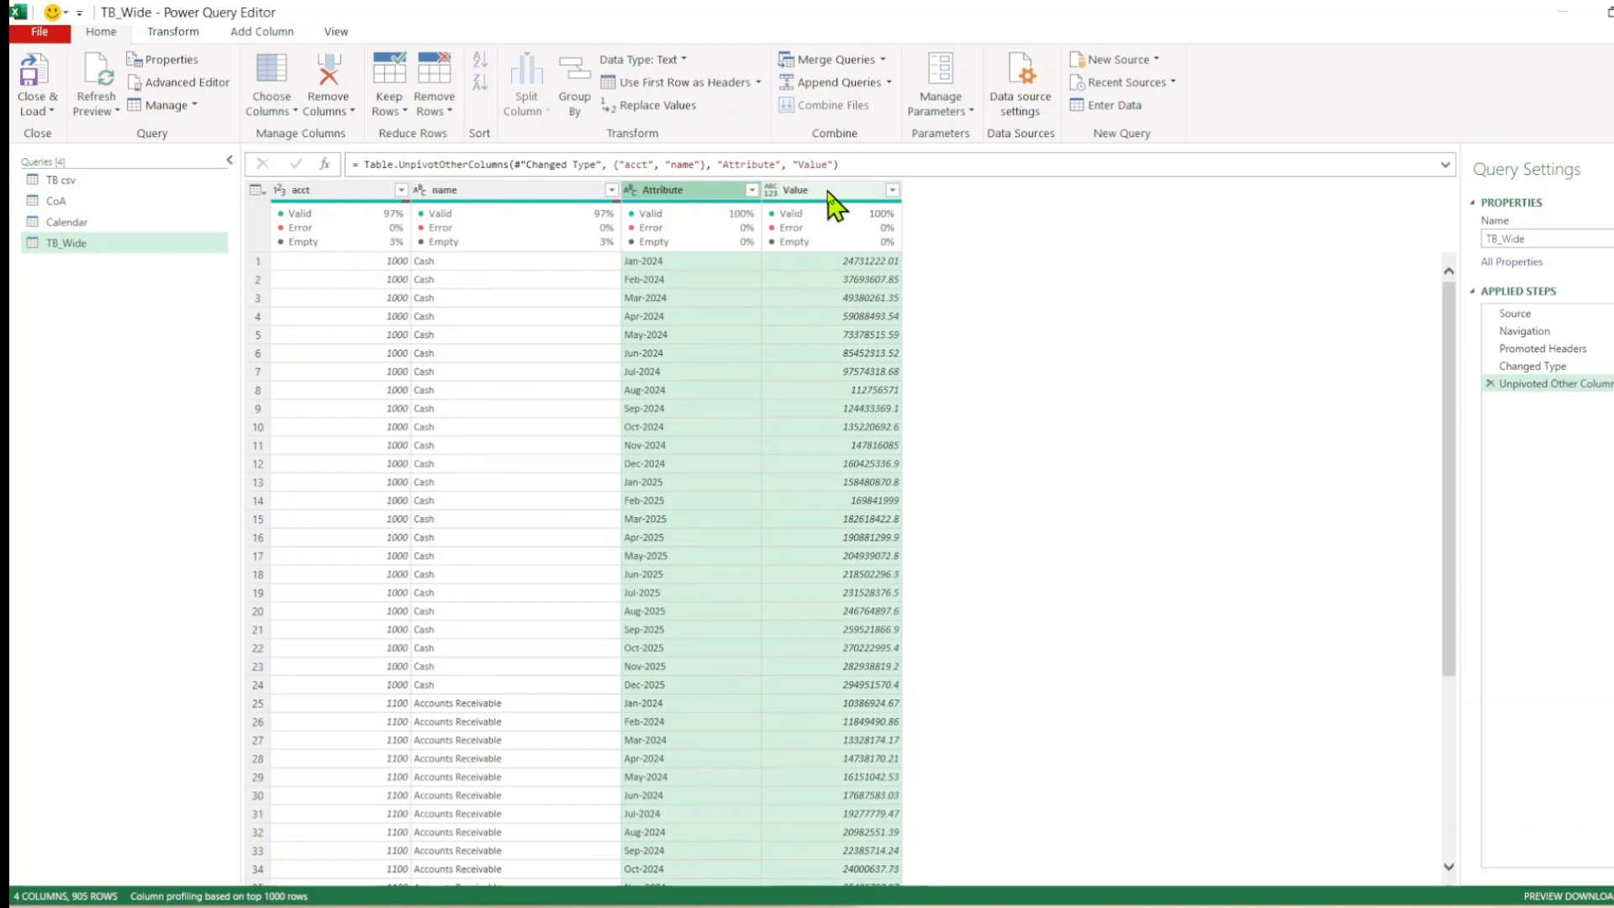
Rename the Attribute column of TB_Wide as Monthend_Date
left_click(664, 195)
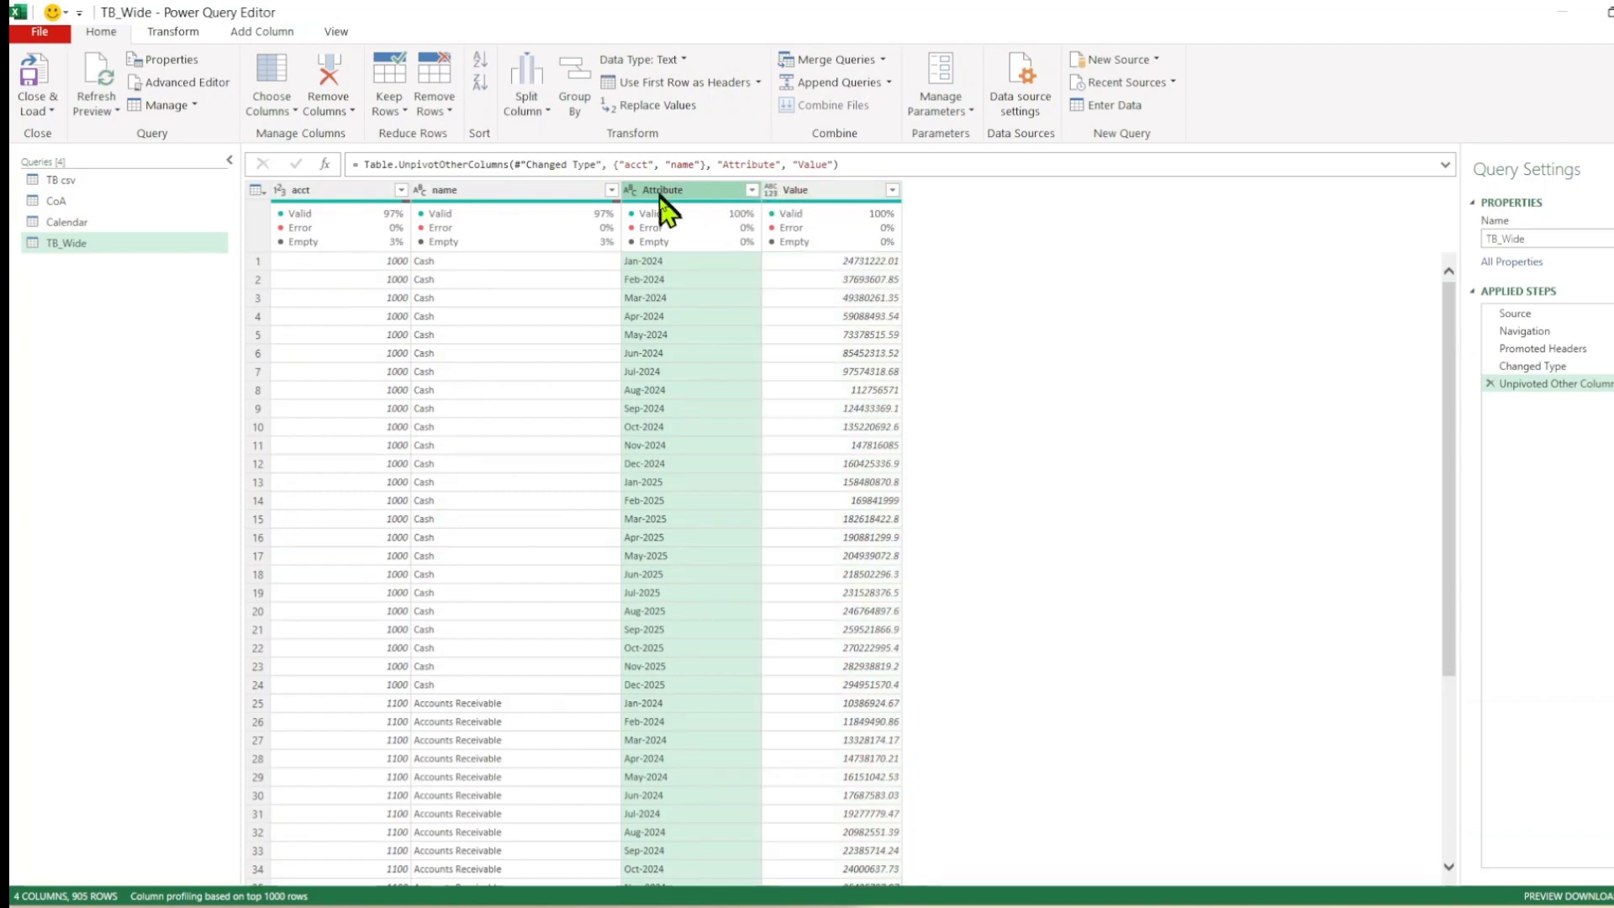
double_click(664, 193)
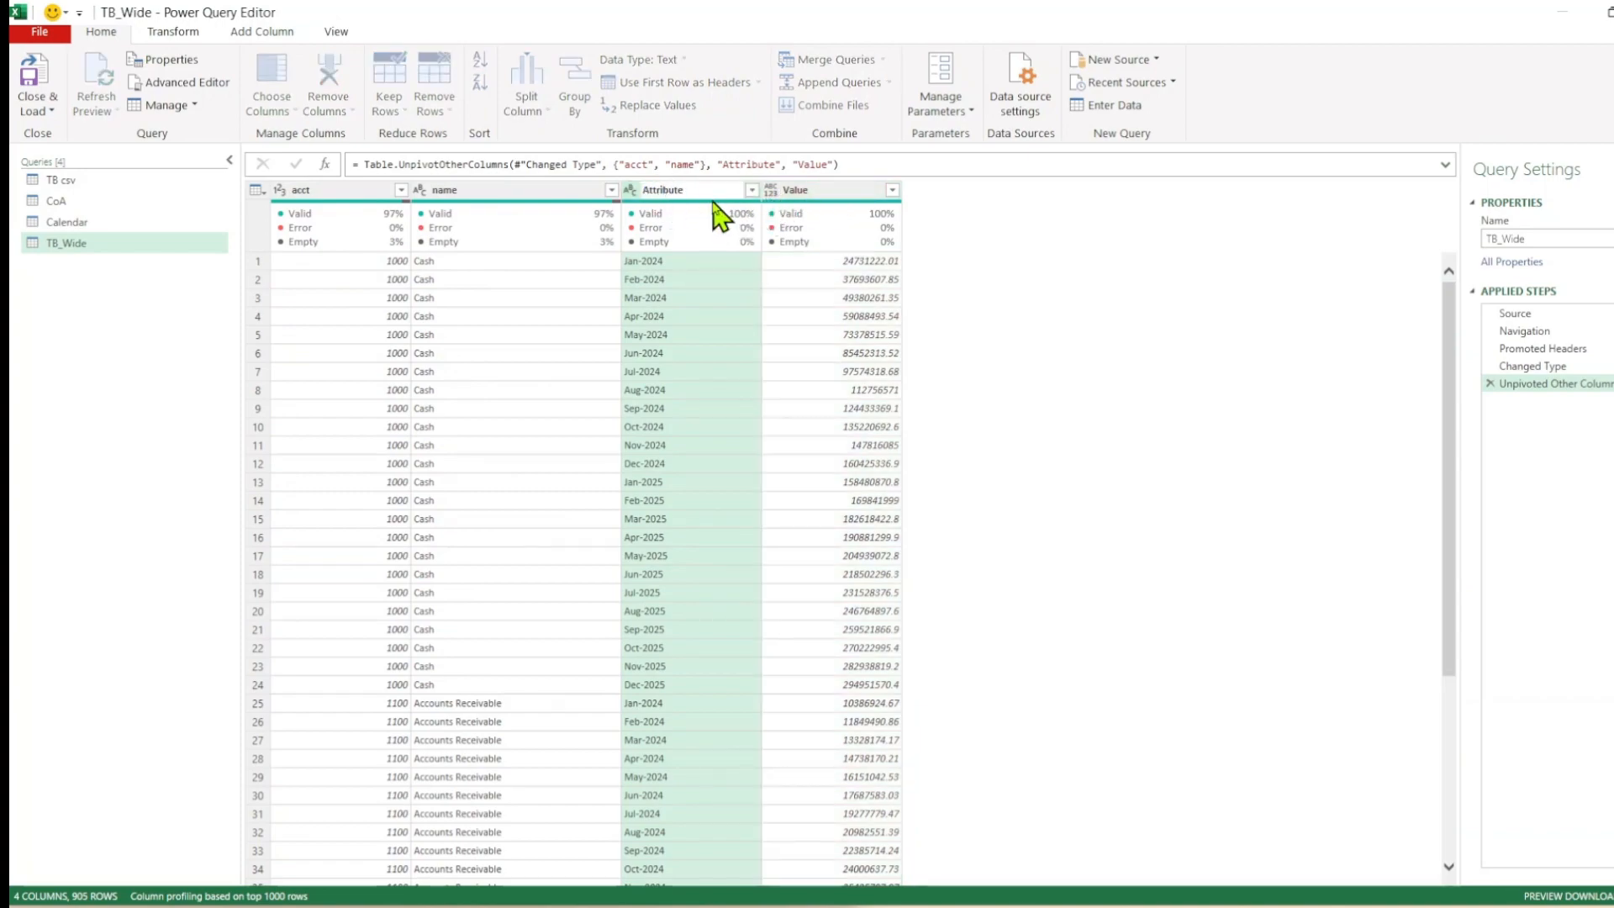
left_click_drag(707, 186, 619, 188)
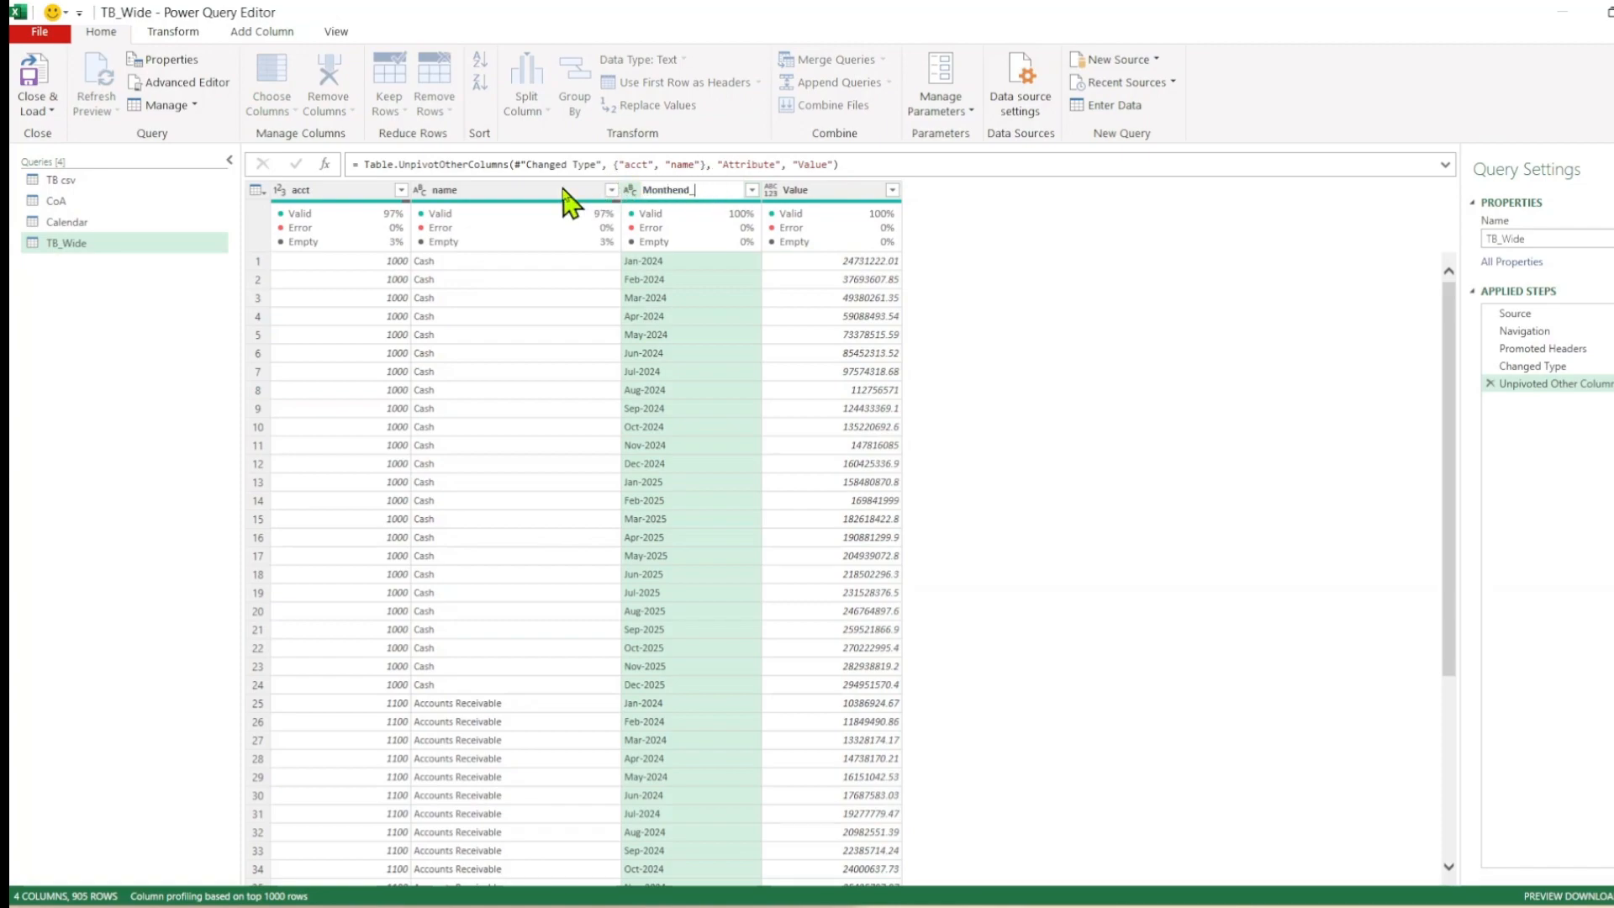
key("Return")
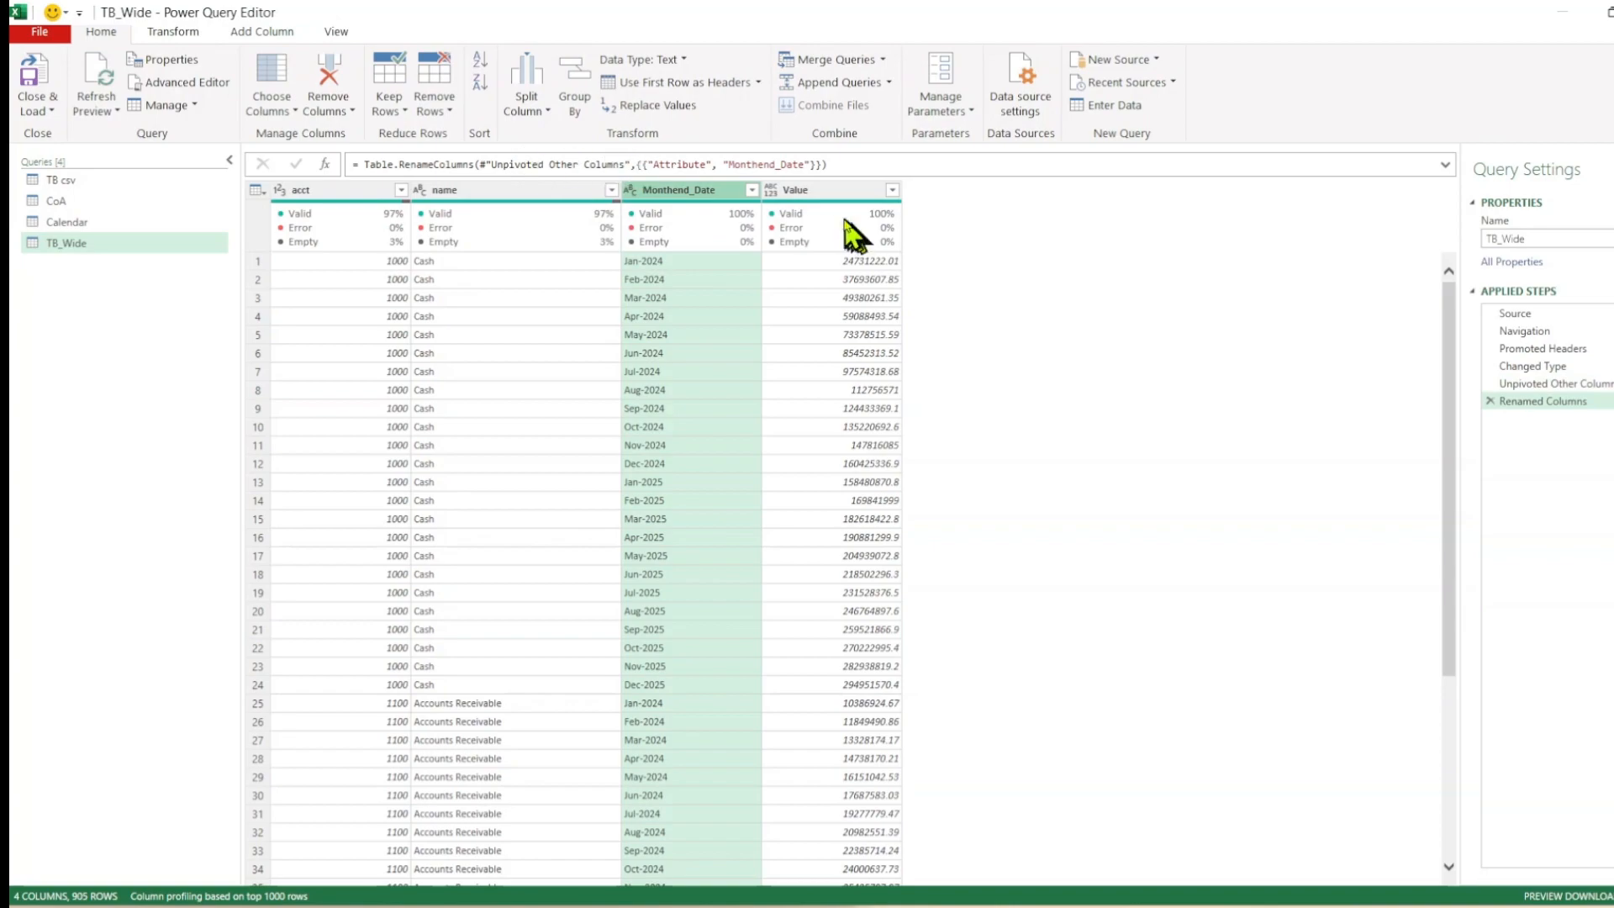
Check the column naming in the TB csv query and rename the Value column of TB_Wide as Amount
double_click(793, 190)
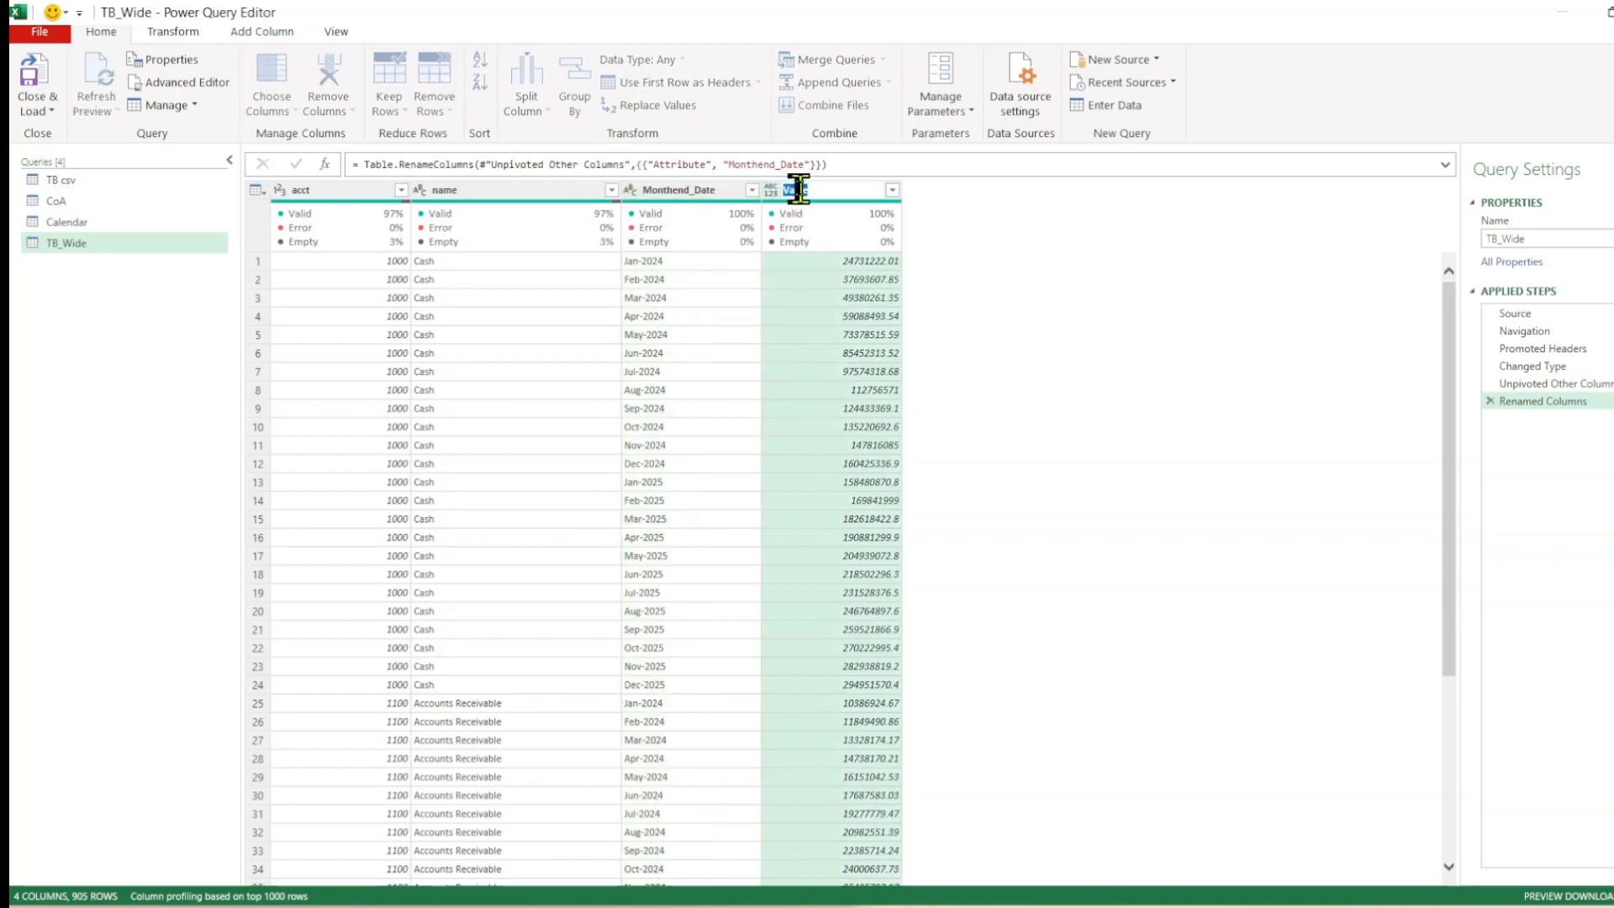
left_click(77, 181)
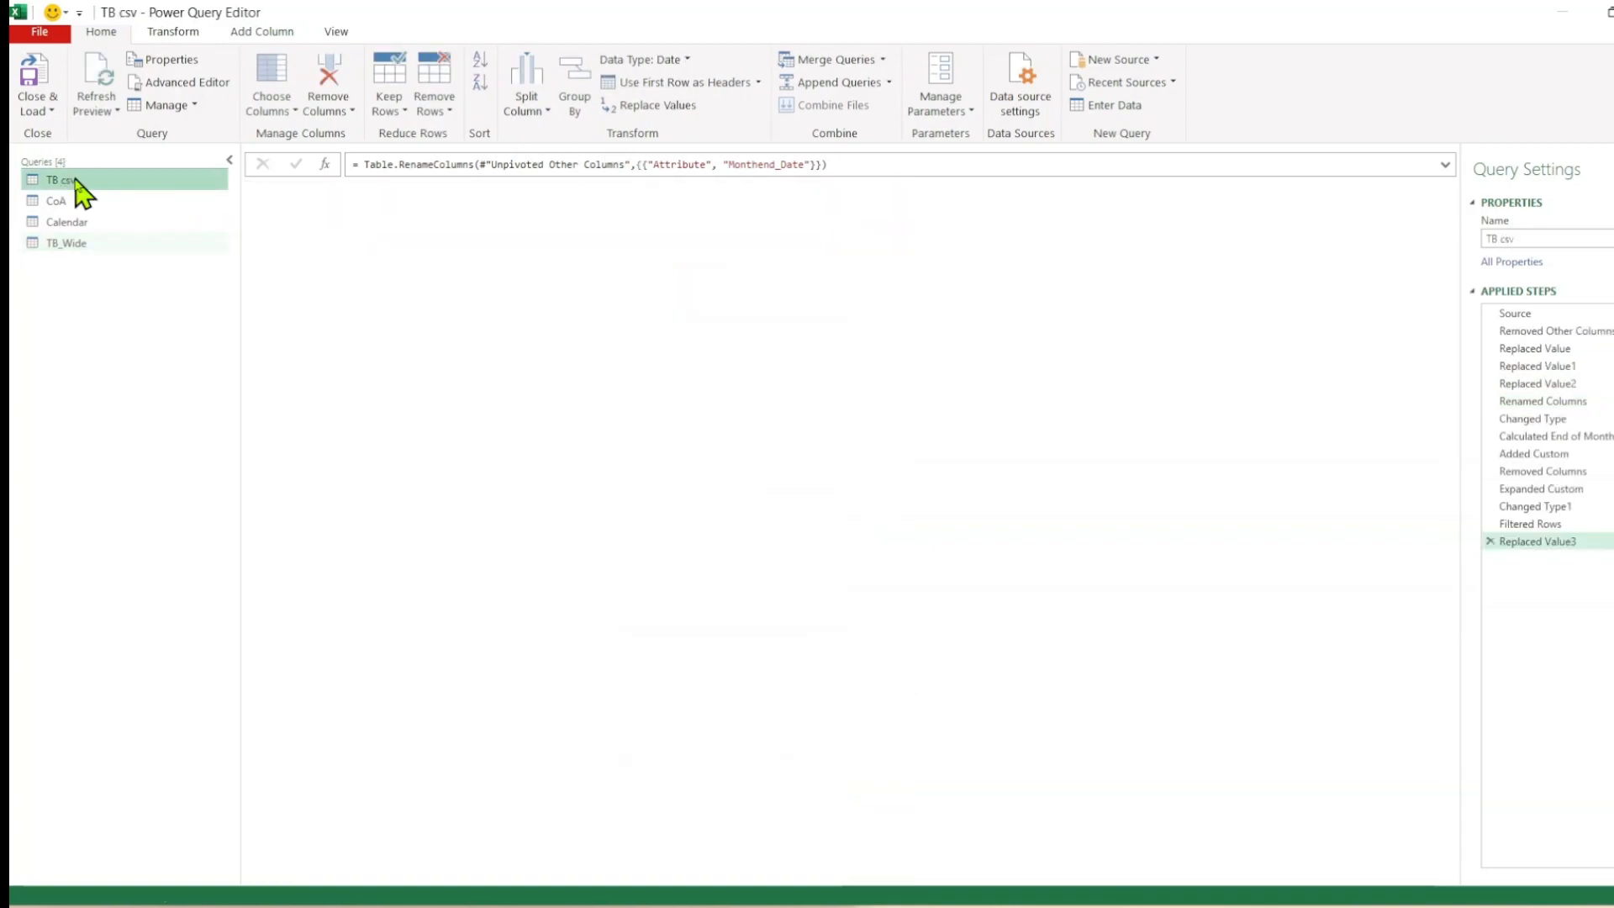
left_click(134, 246)
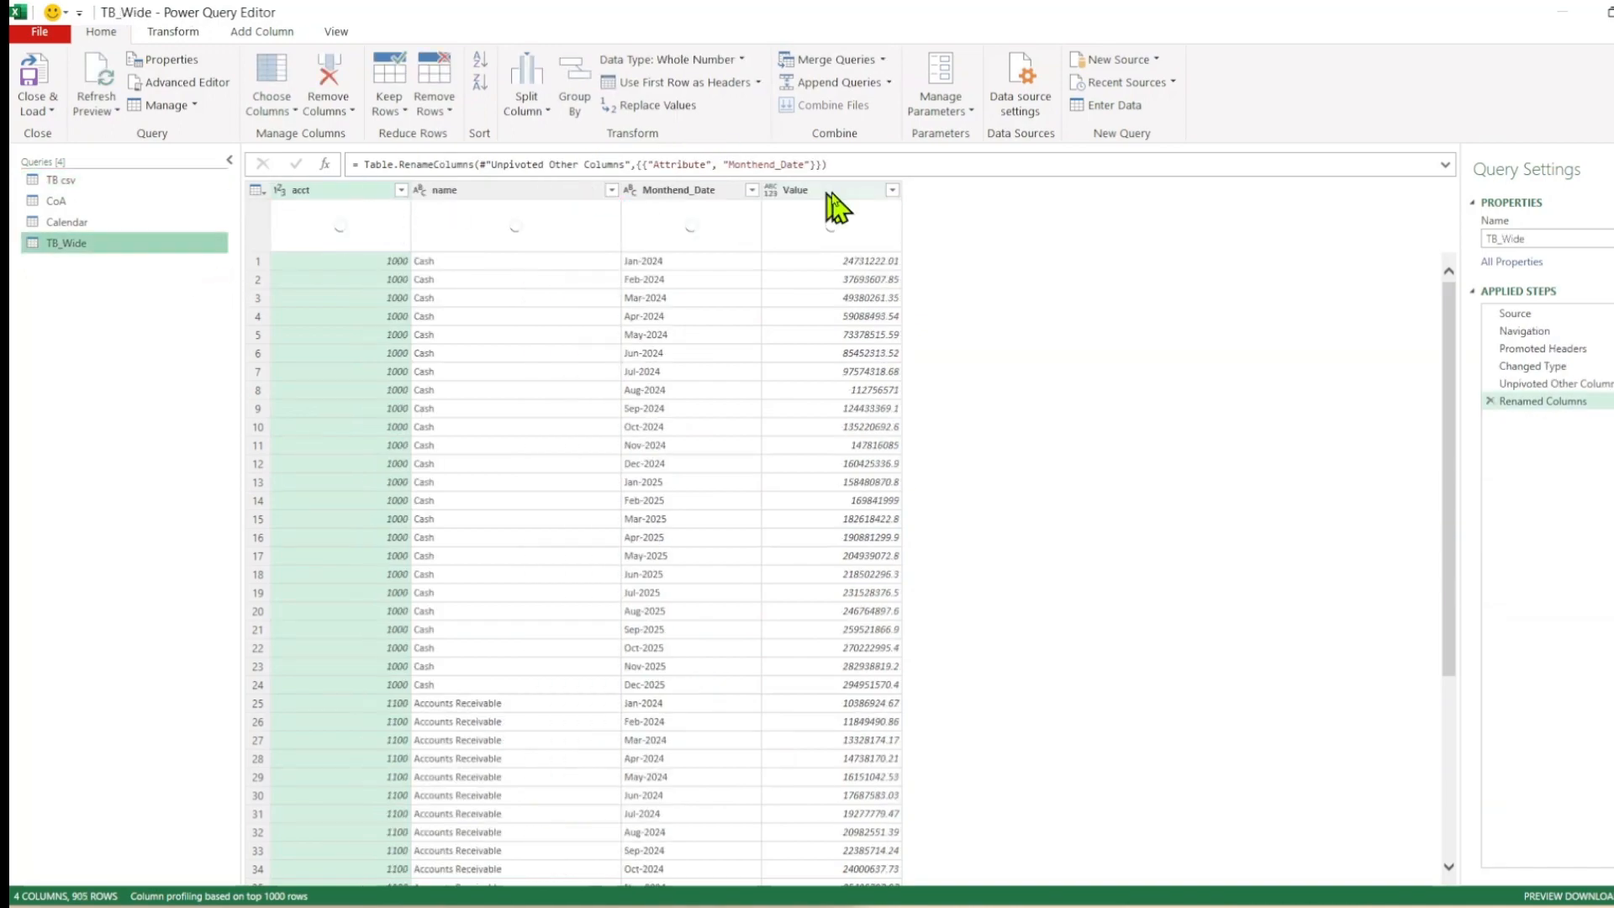
double_click(832, 190)
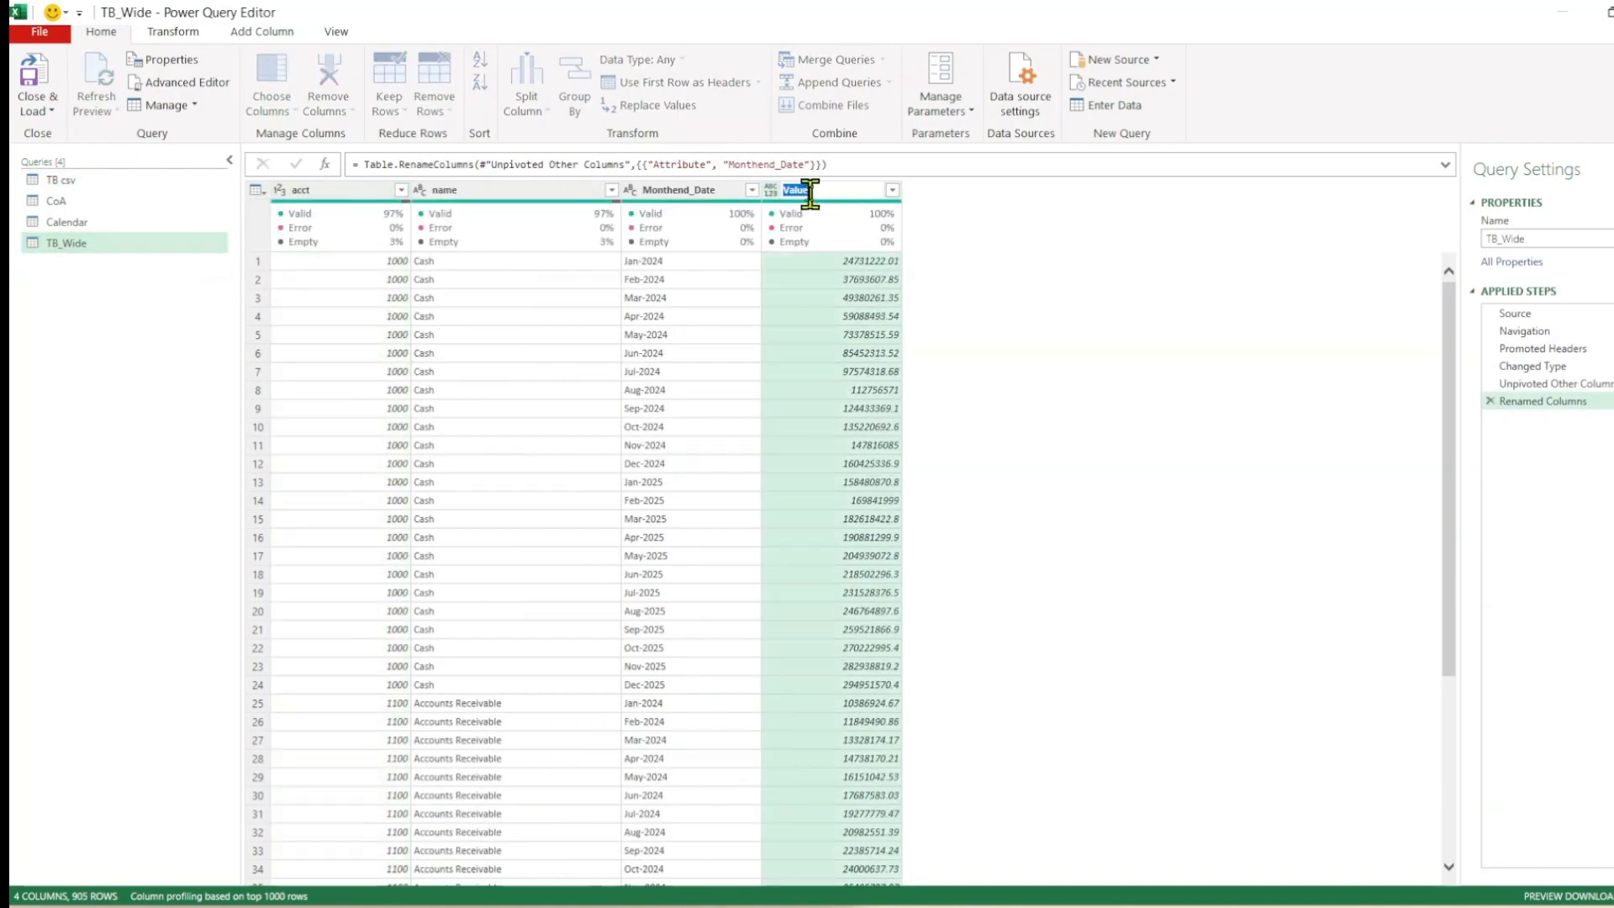
key("Return")
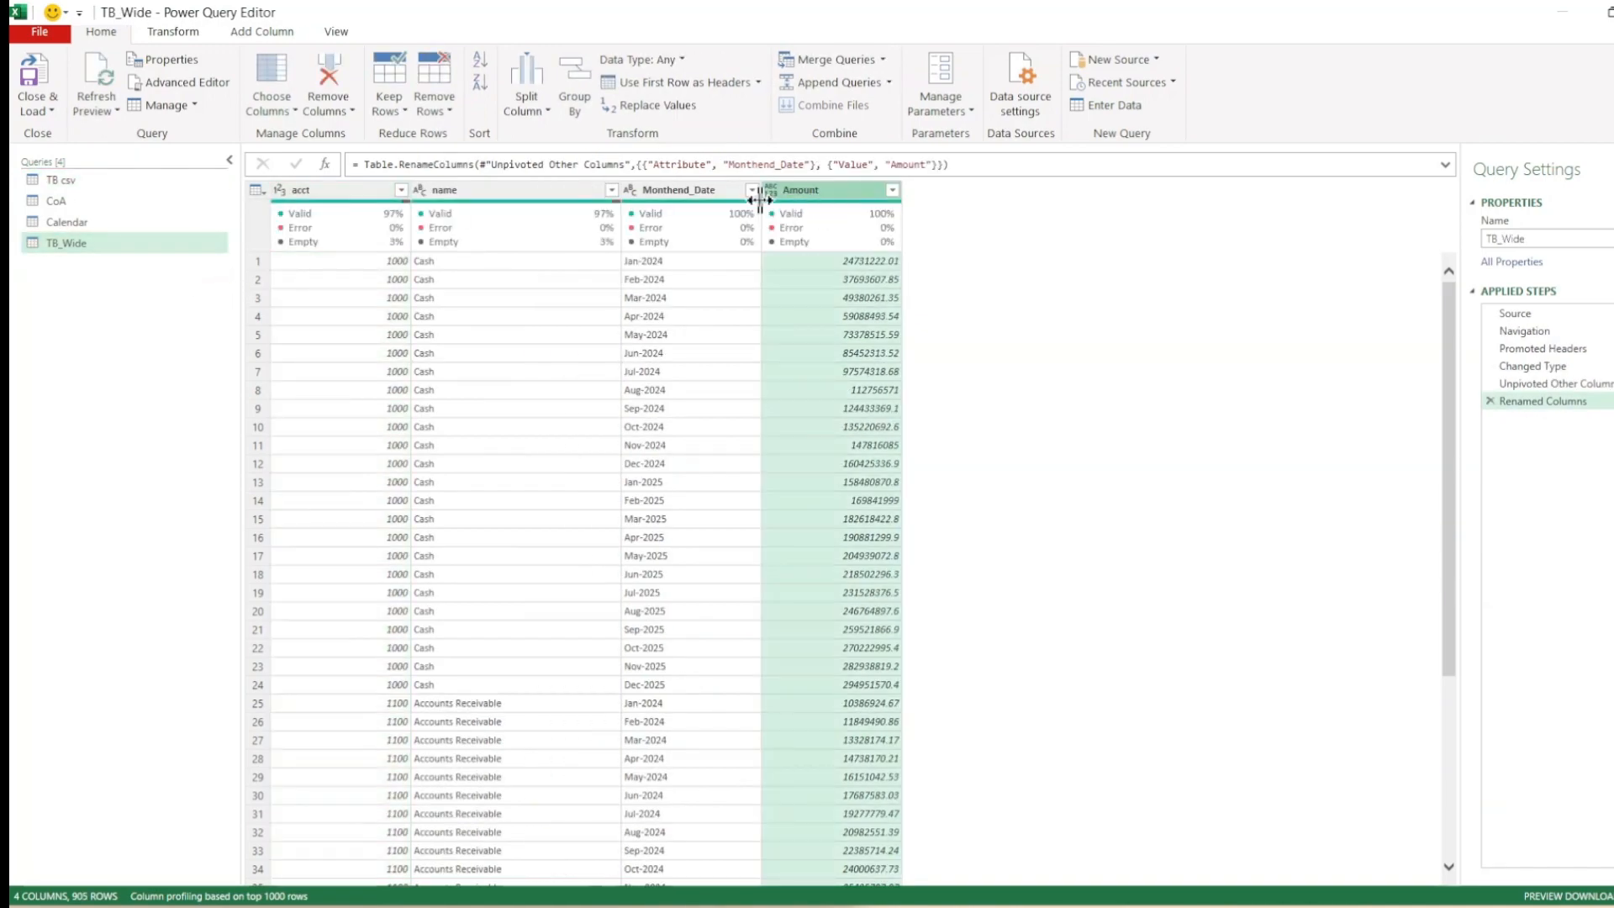
Filter the TB_Wide rows to keep only those whose Monthend_Date does not begin with "C"
scroll(714, 331, "down", 15)
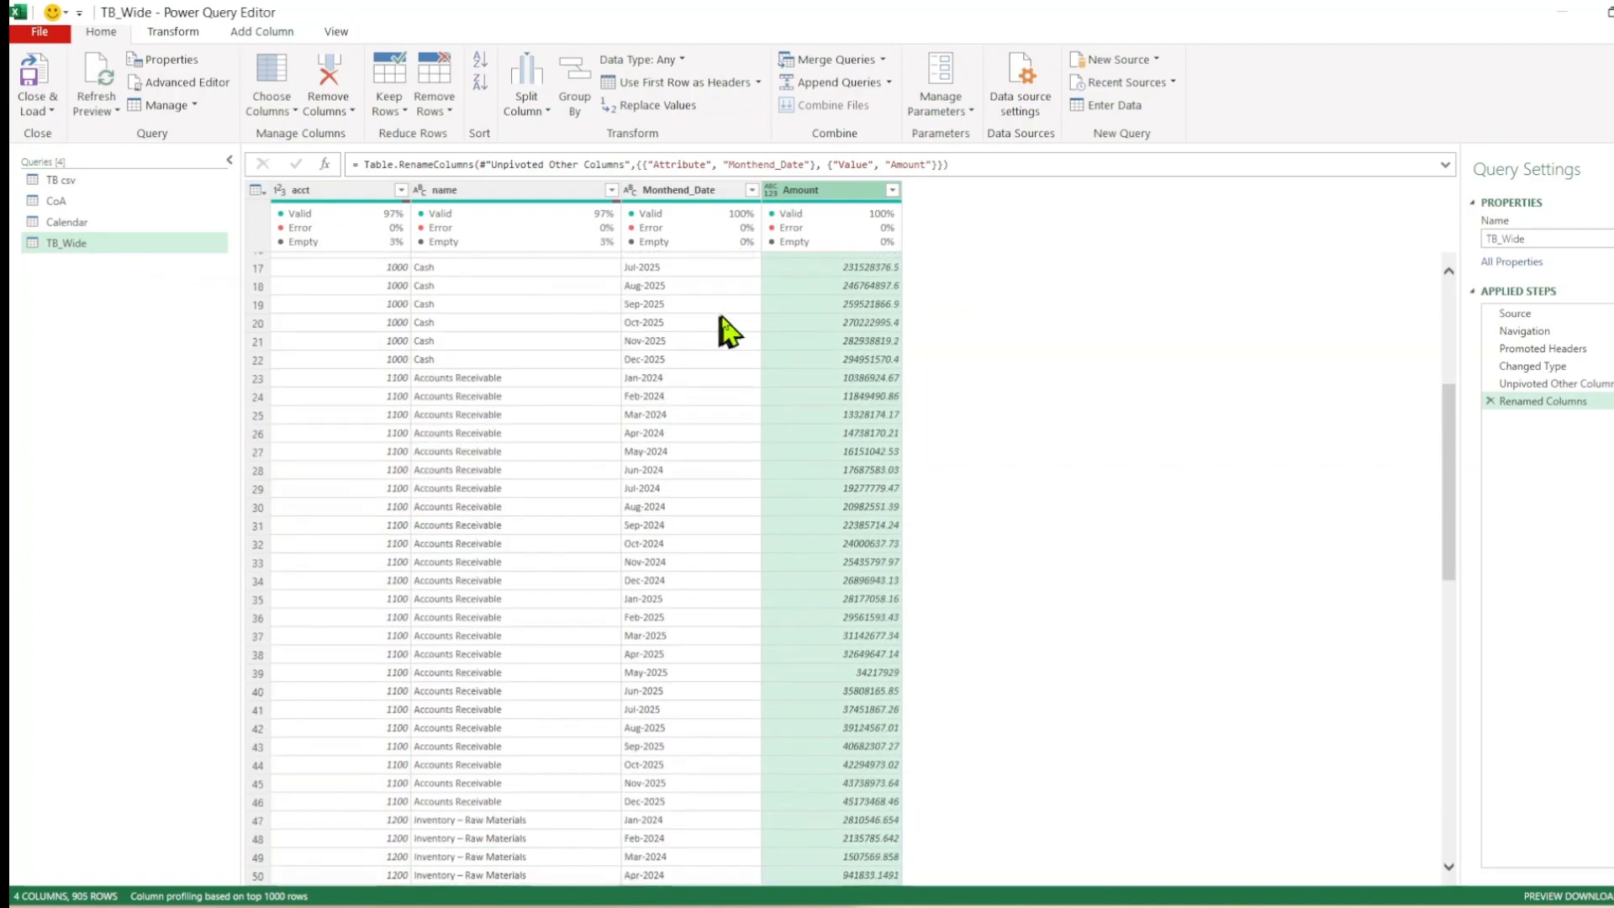
scroll(732, 328, "down", 5)
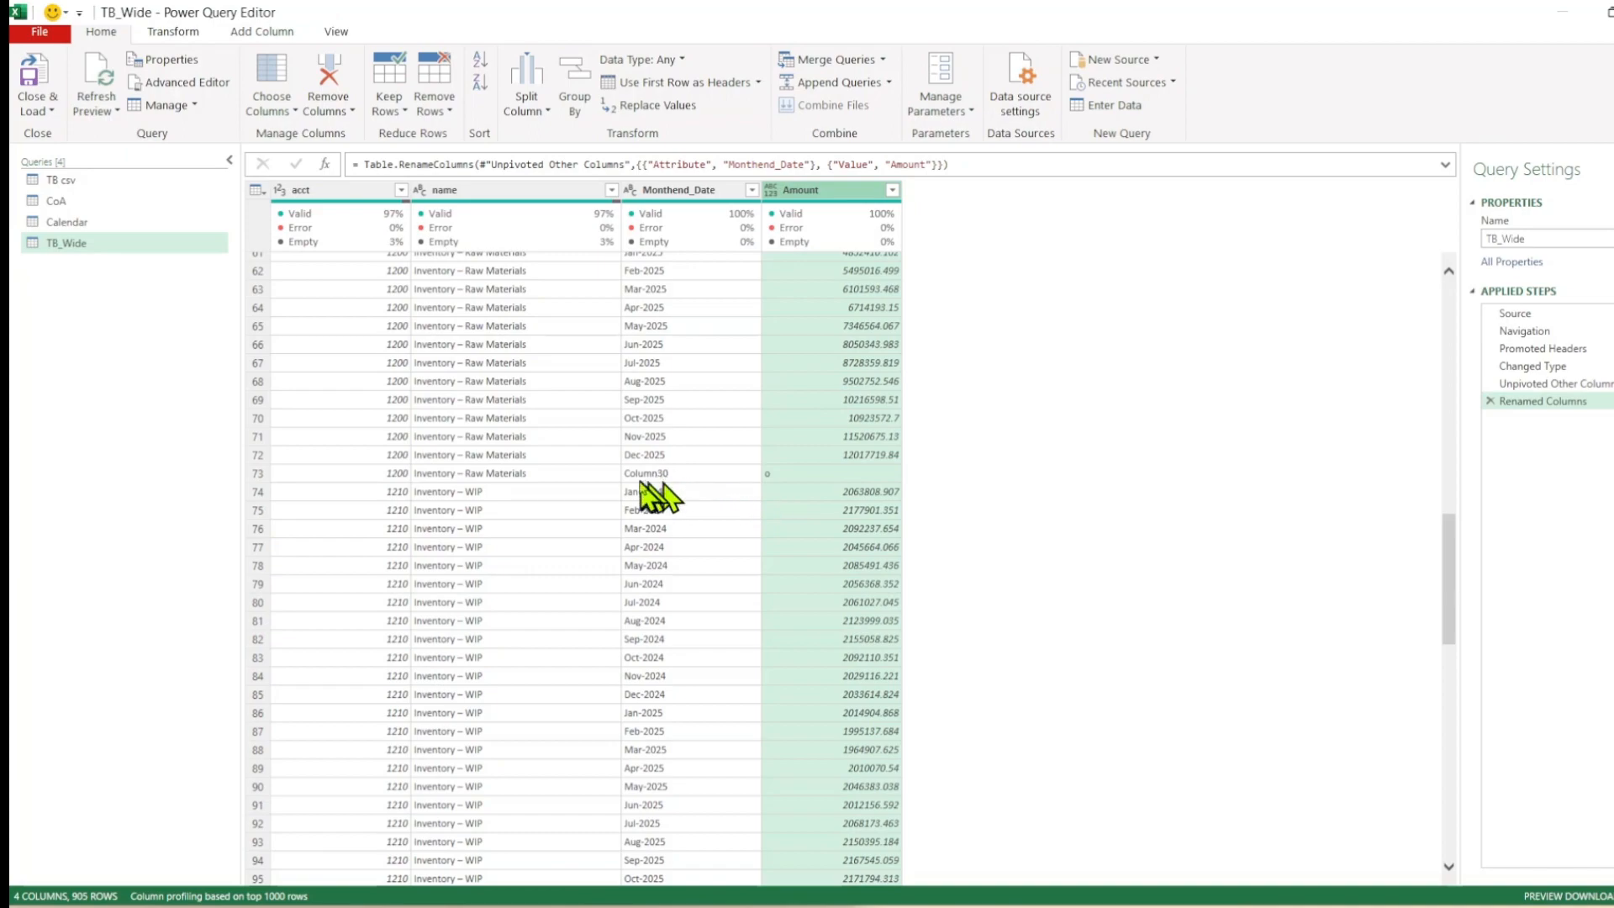
scroll(696, 498, "down", 10)
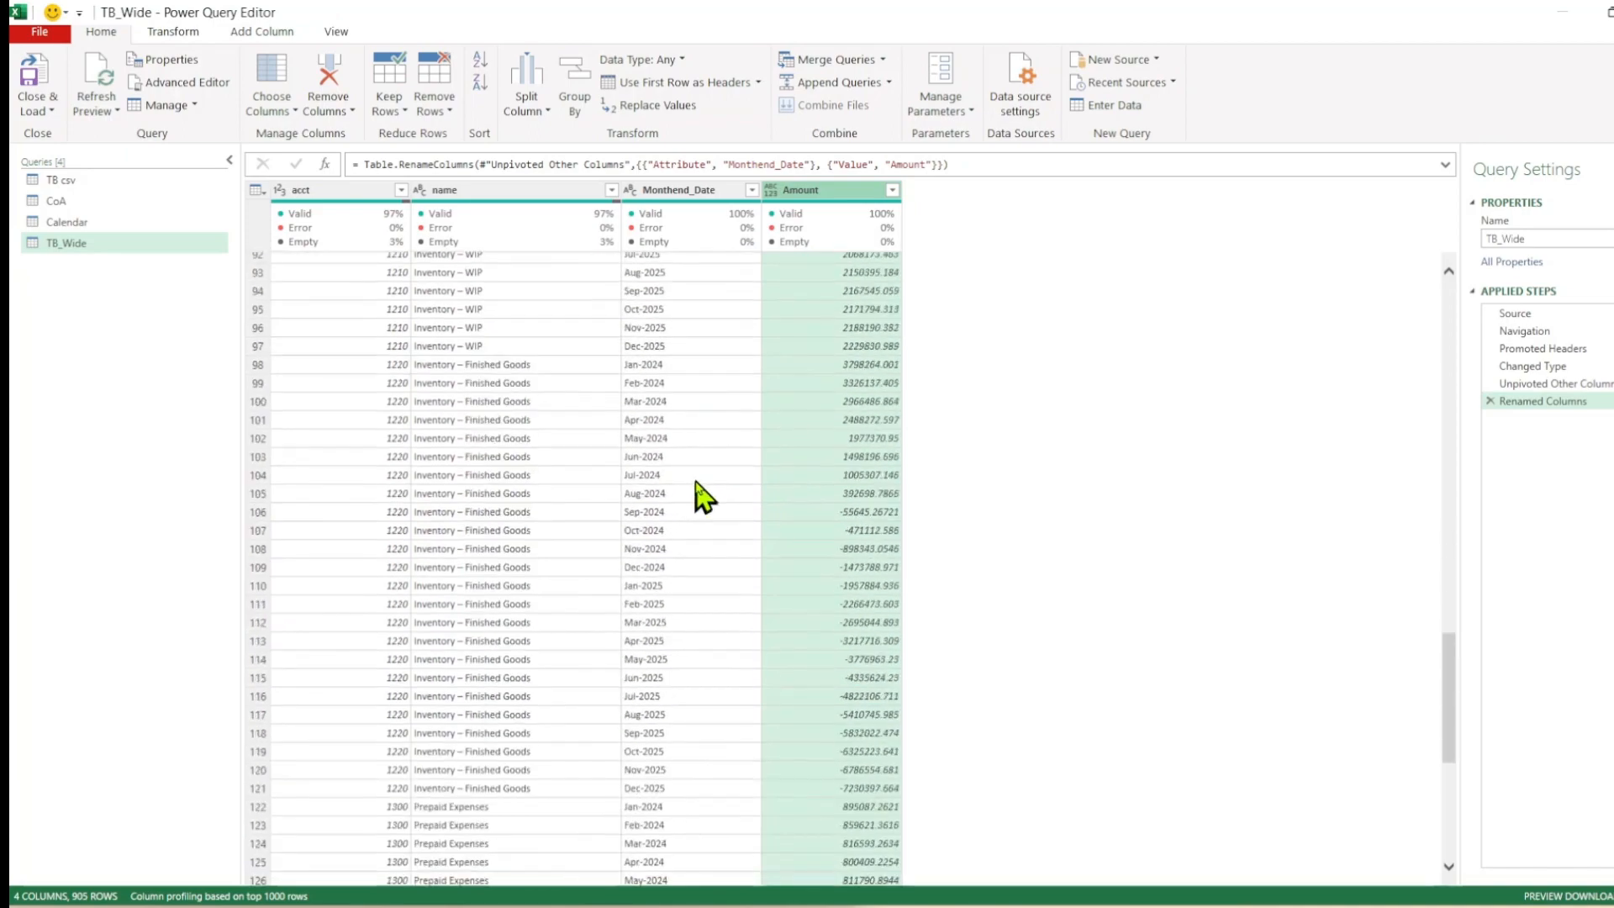
scroll(704, 498, "up", 8)
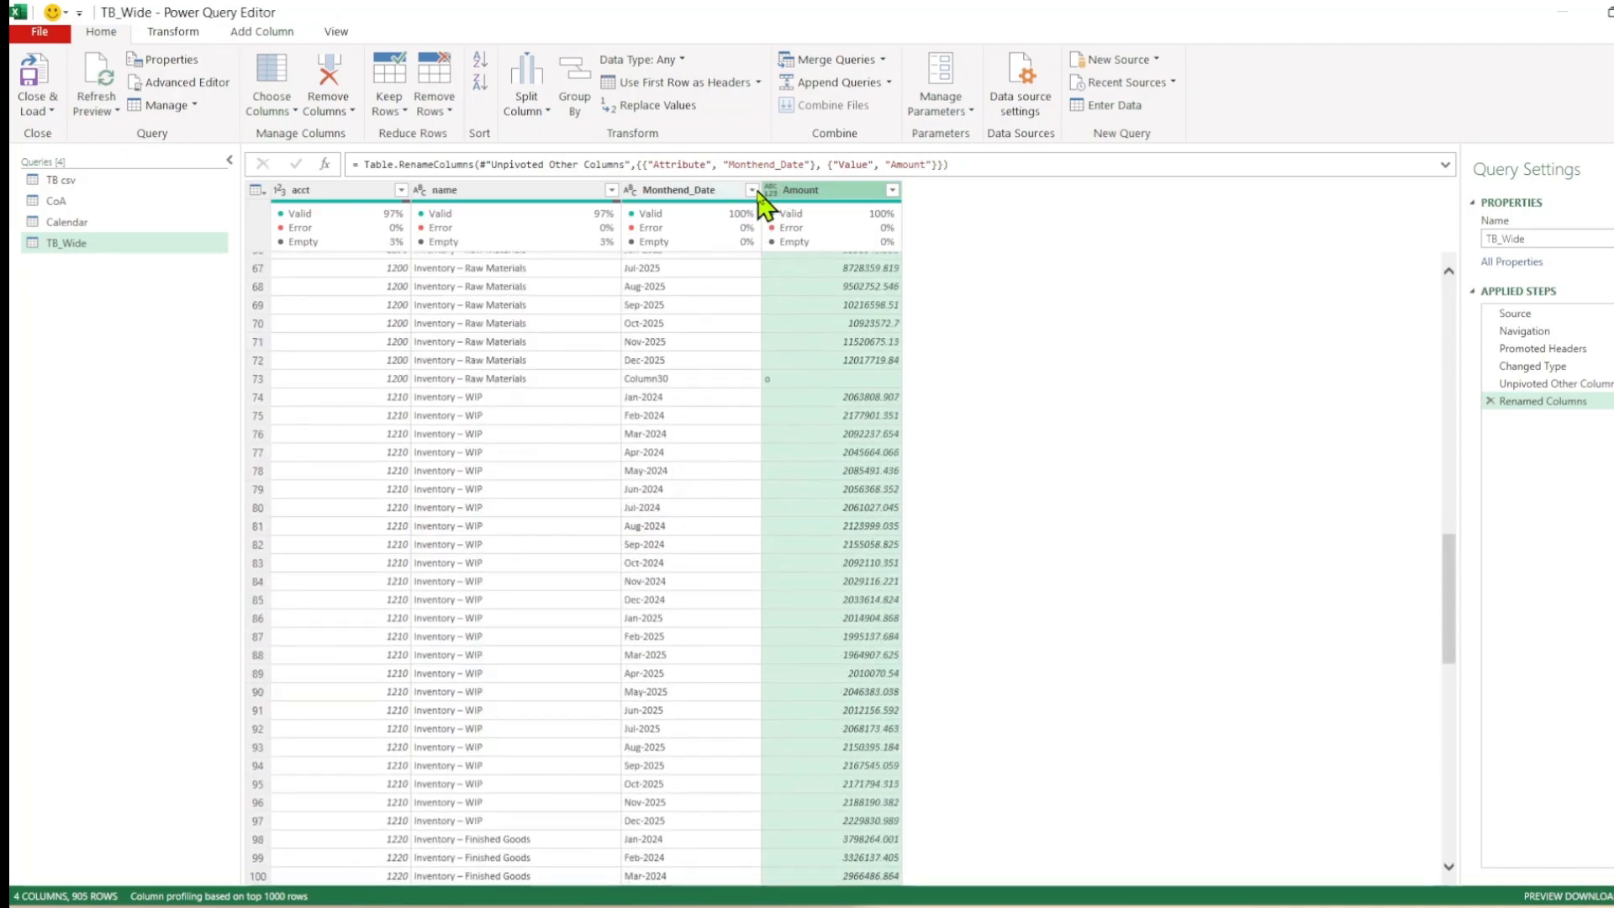
left_click(752, 191)
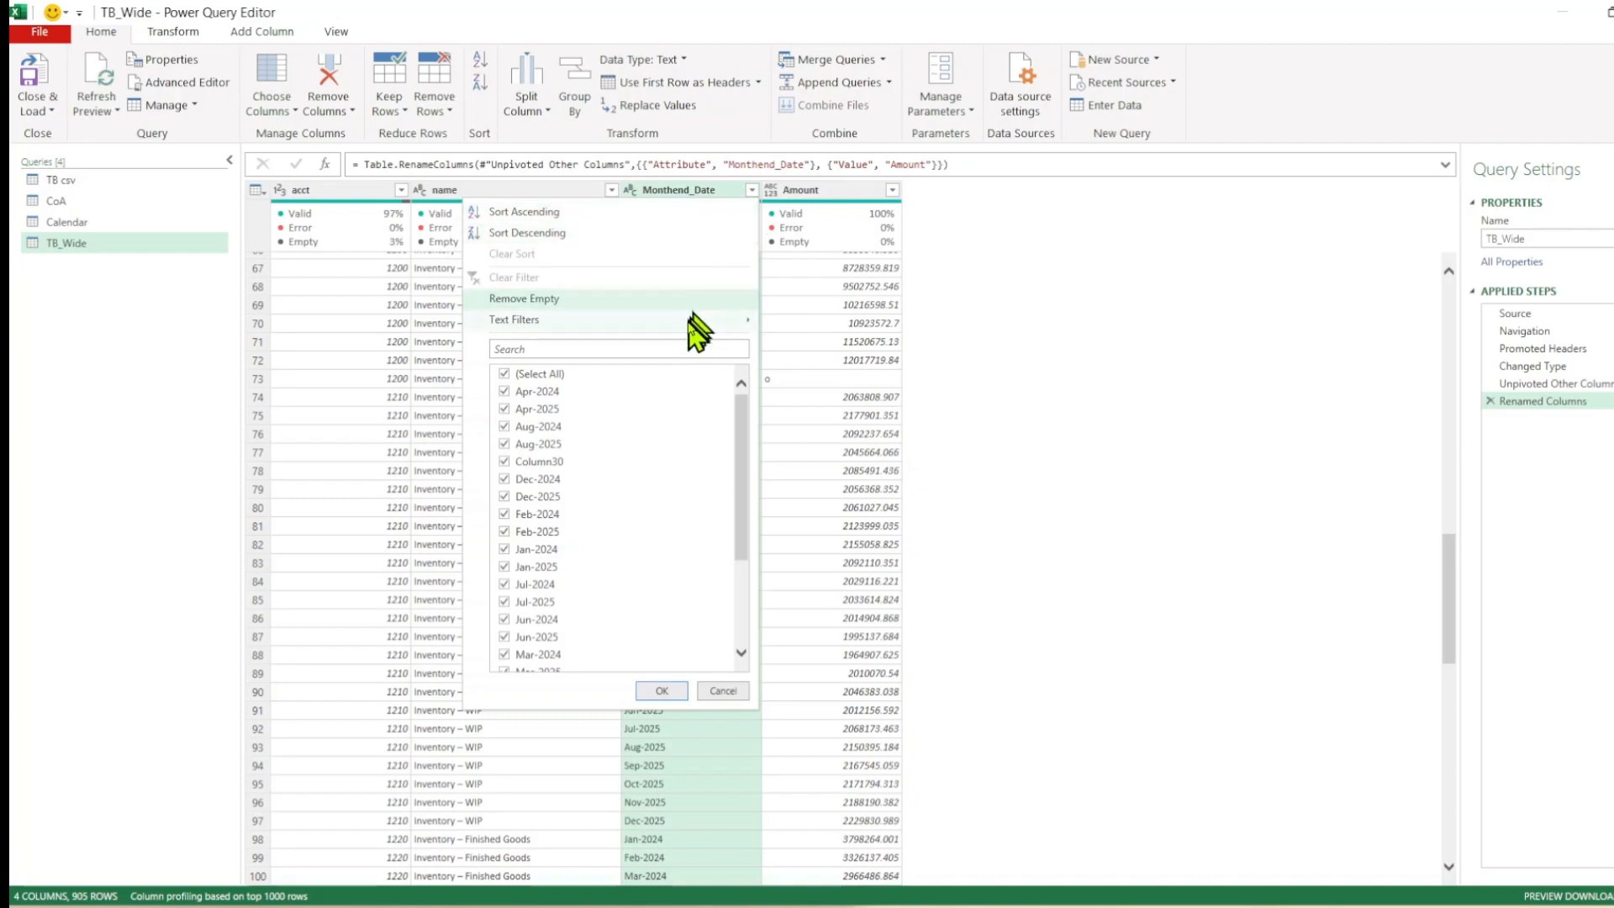
mouse_move(696, 326)
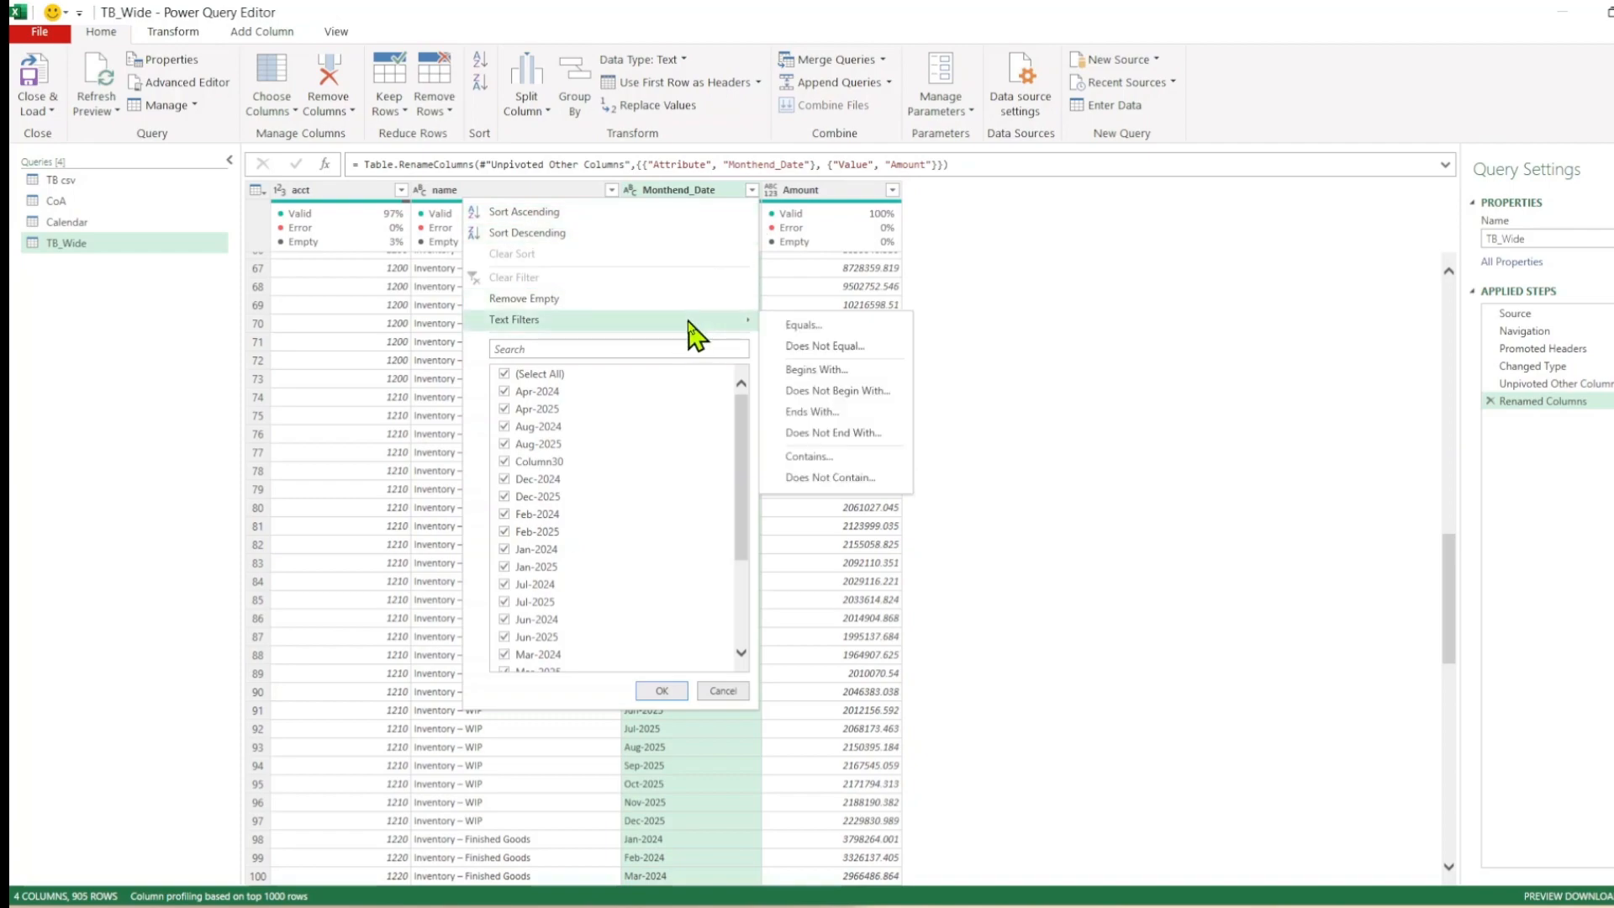
left_click(833, 392)
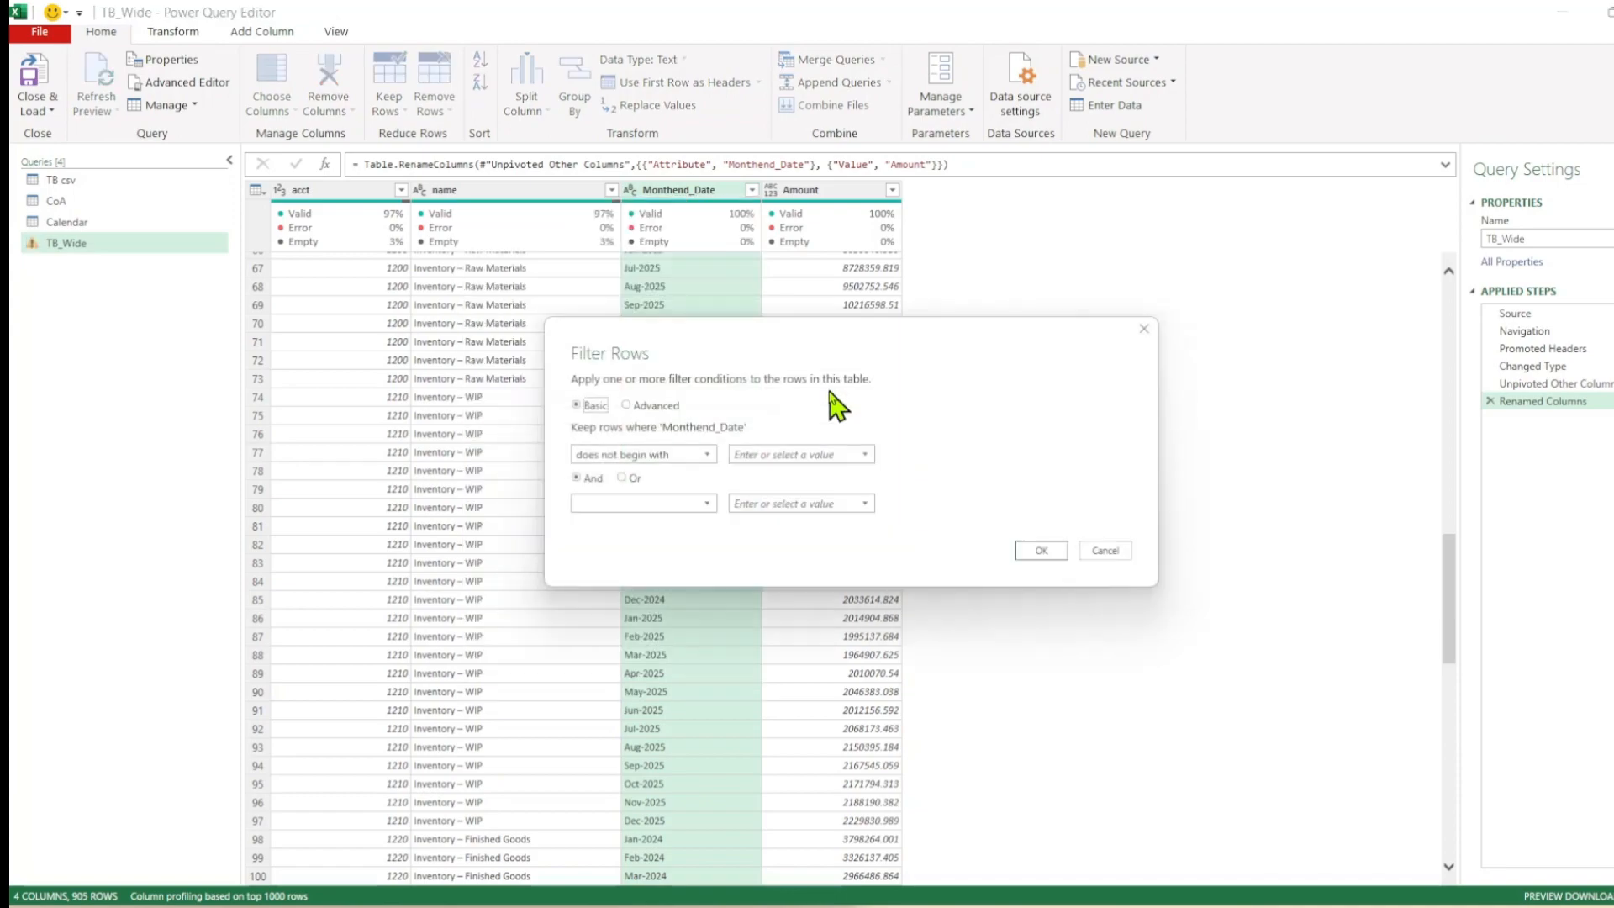
left_click(795, 454)
type("C")
left_click(1041, 551)
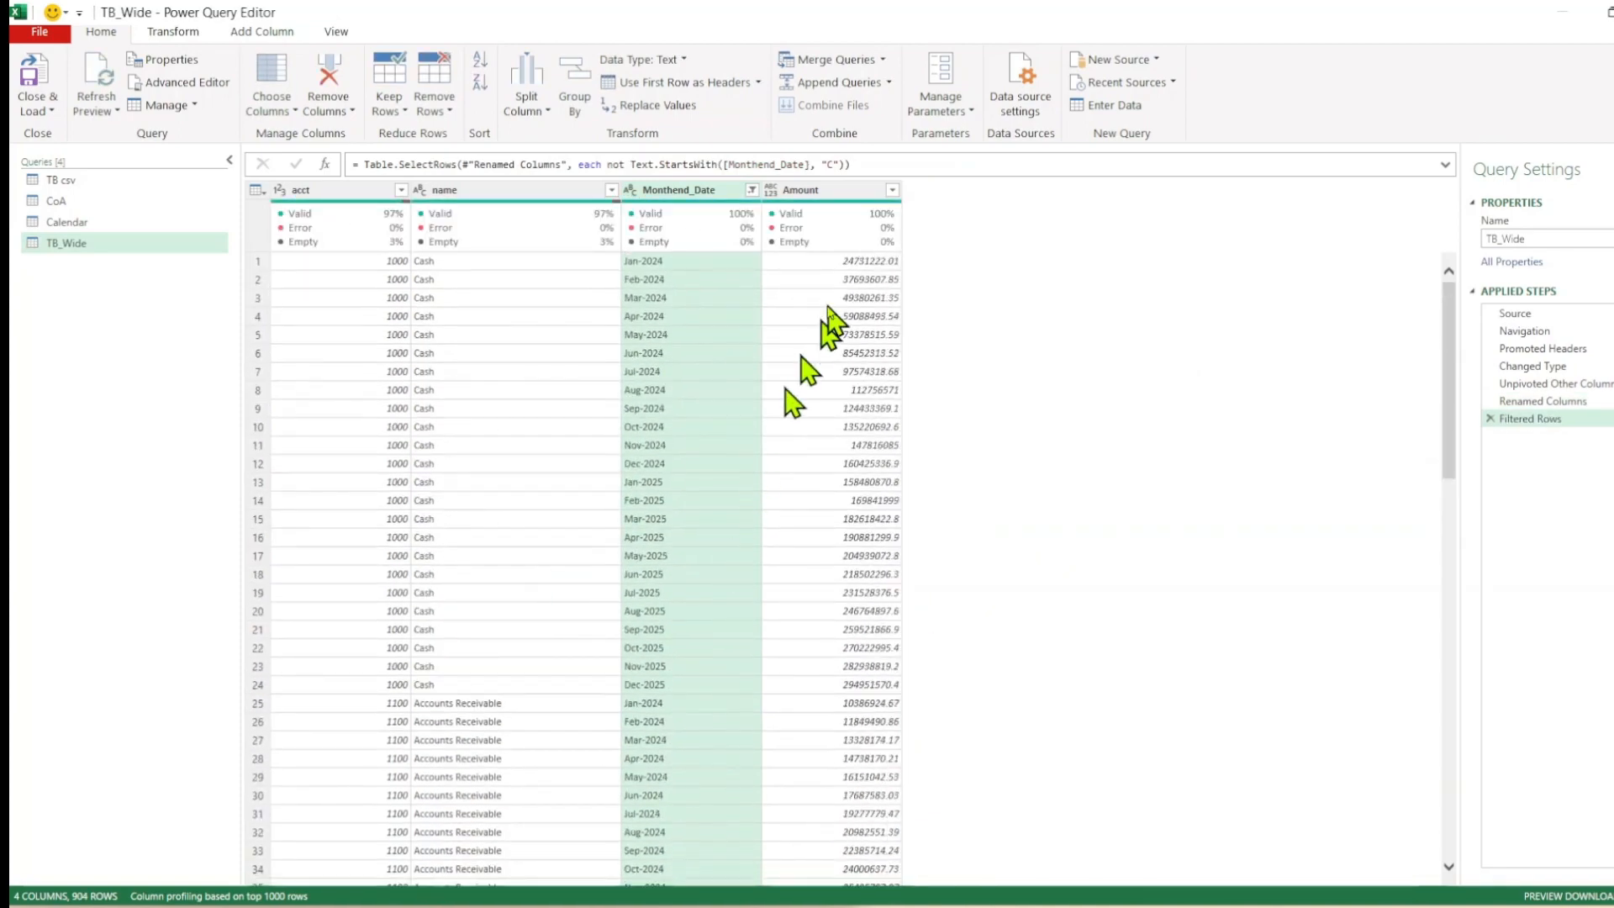
Edit the Monthend_Date filter formula so the excluded starting text is "Col"
left_click(834, 164)
type("ol")
key("Return")
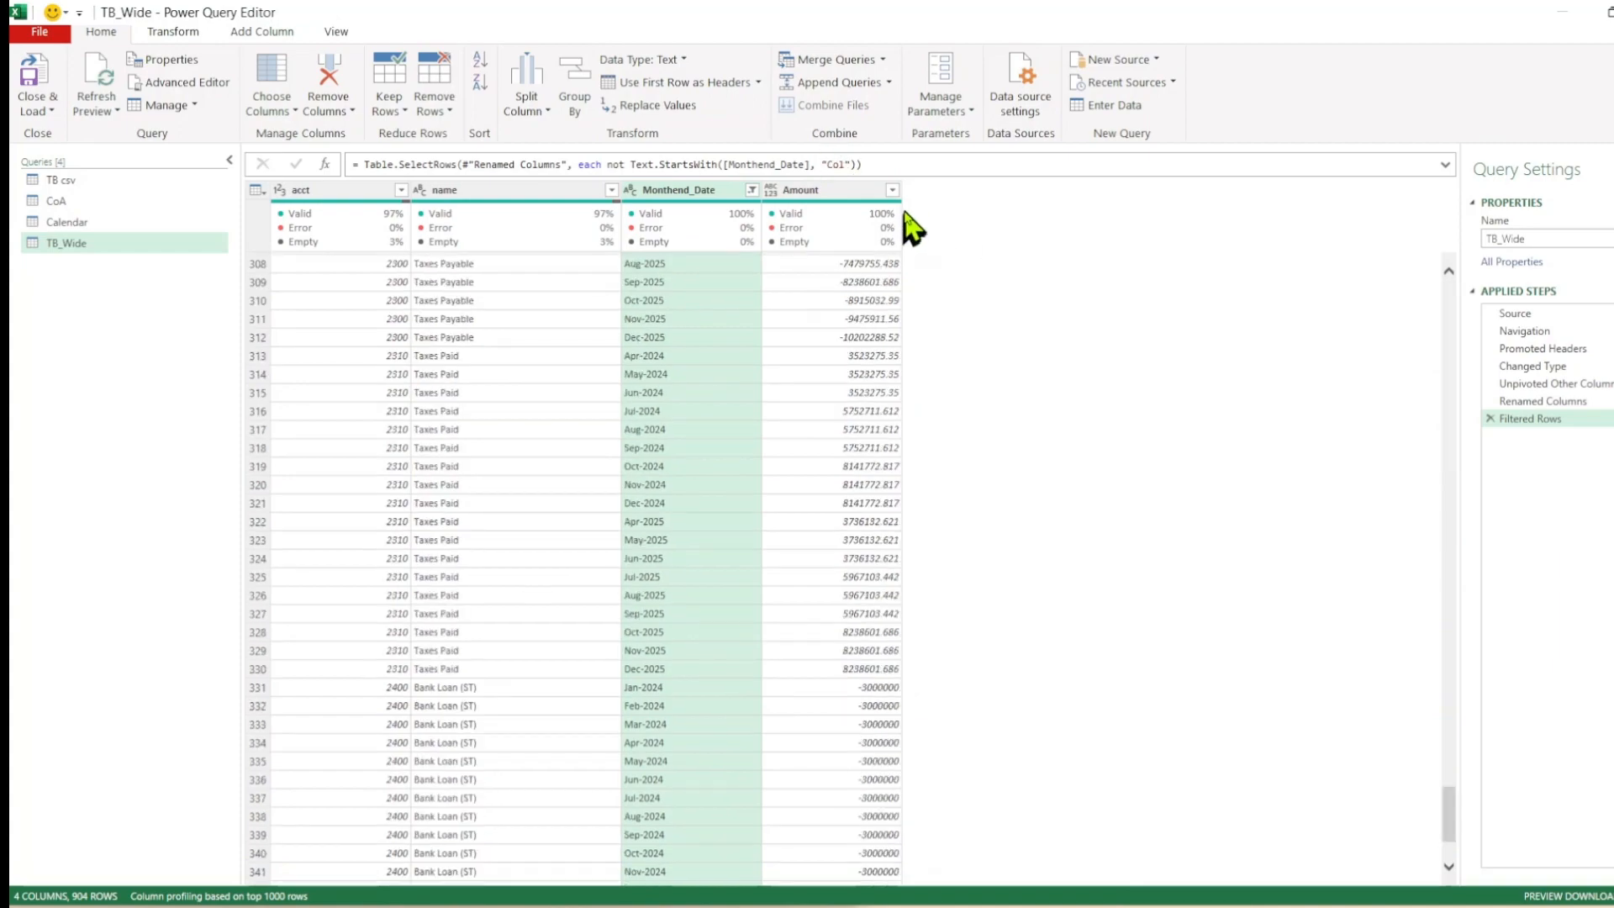
Set the data type of the TB_Wide Amount column to Decimal Number
left_click(892, 190)
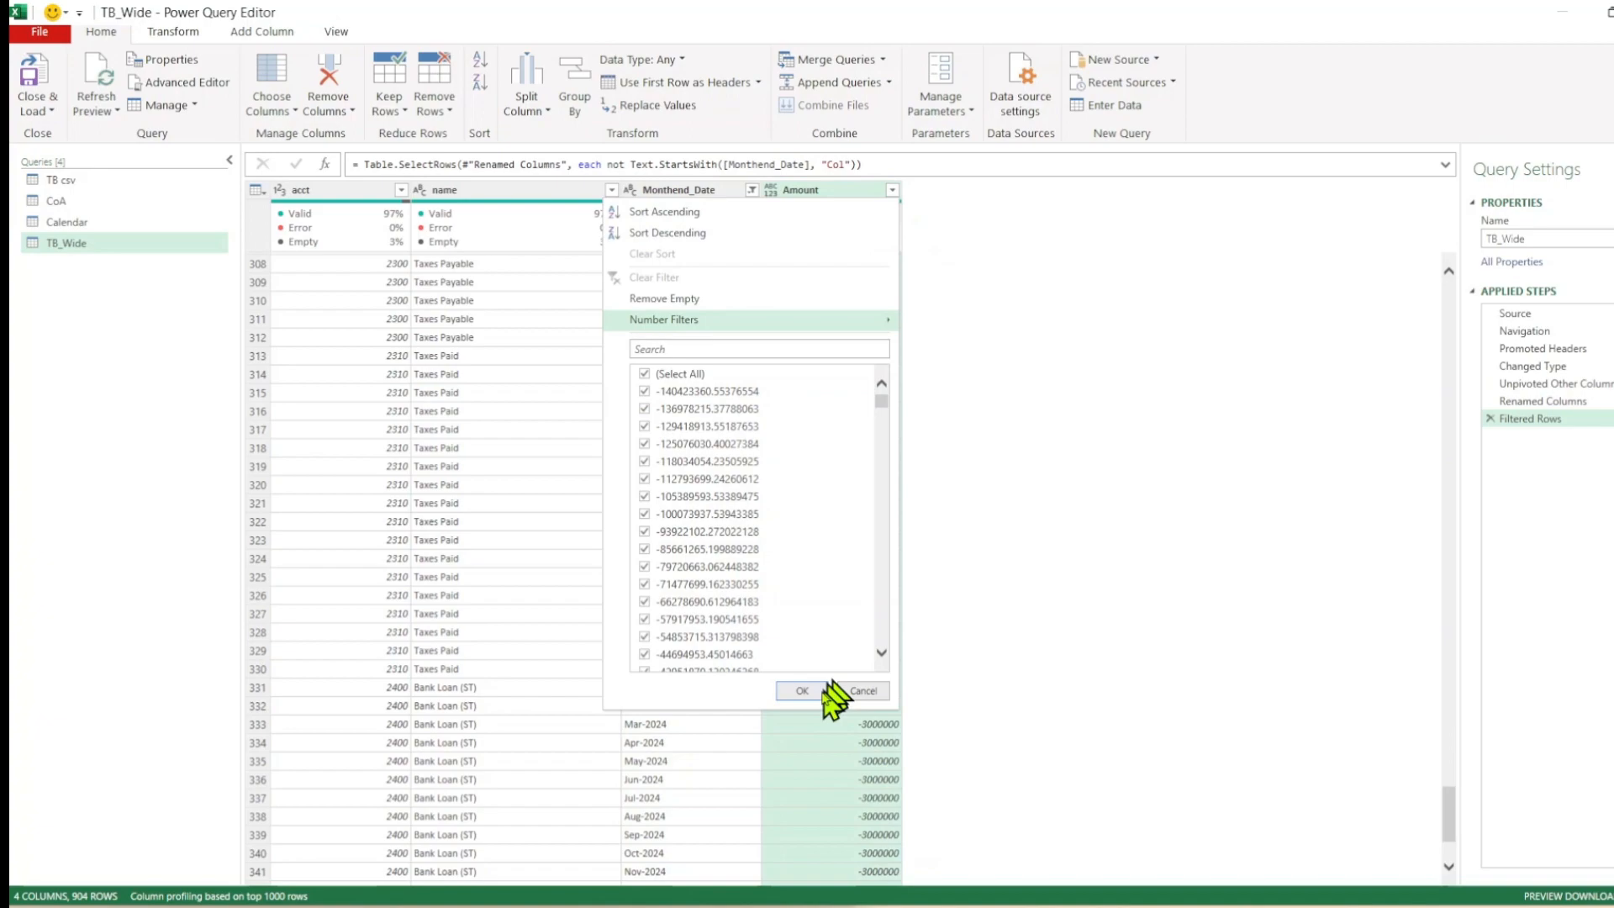
left_click(874, 690)
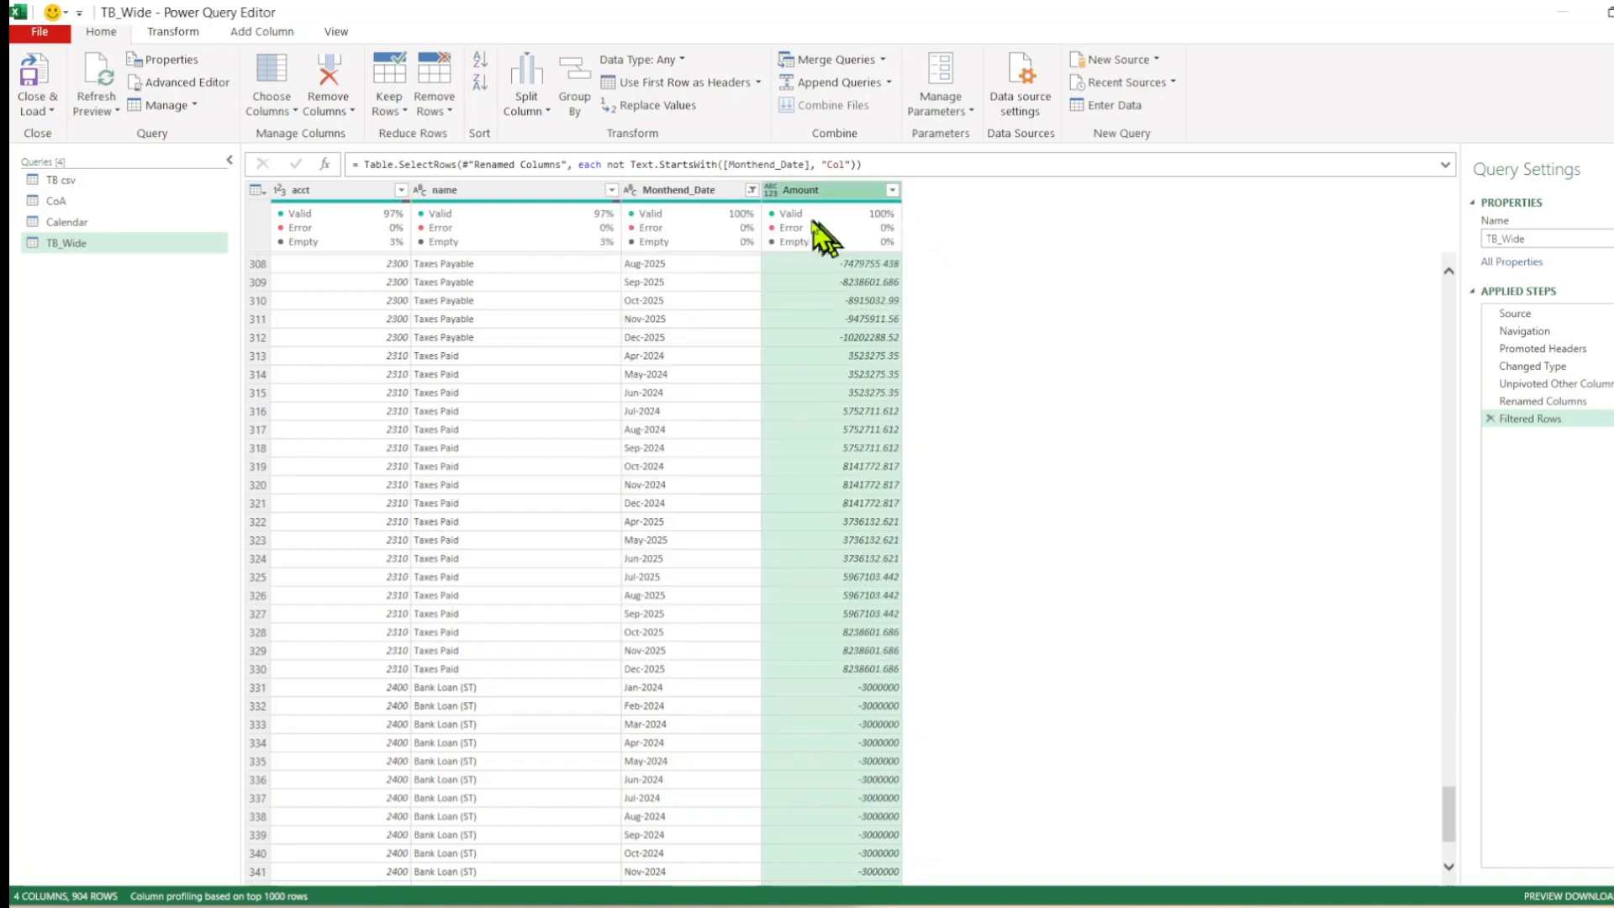
left_click(771, 190)
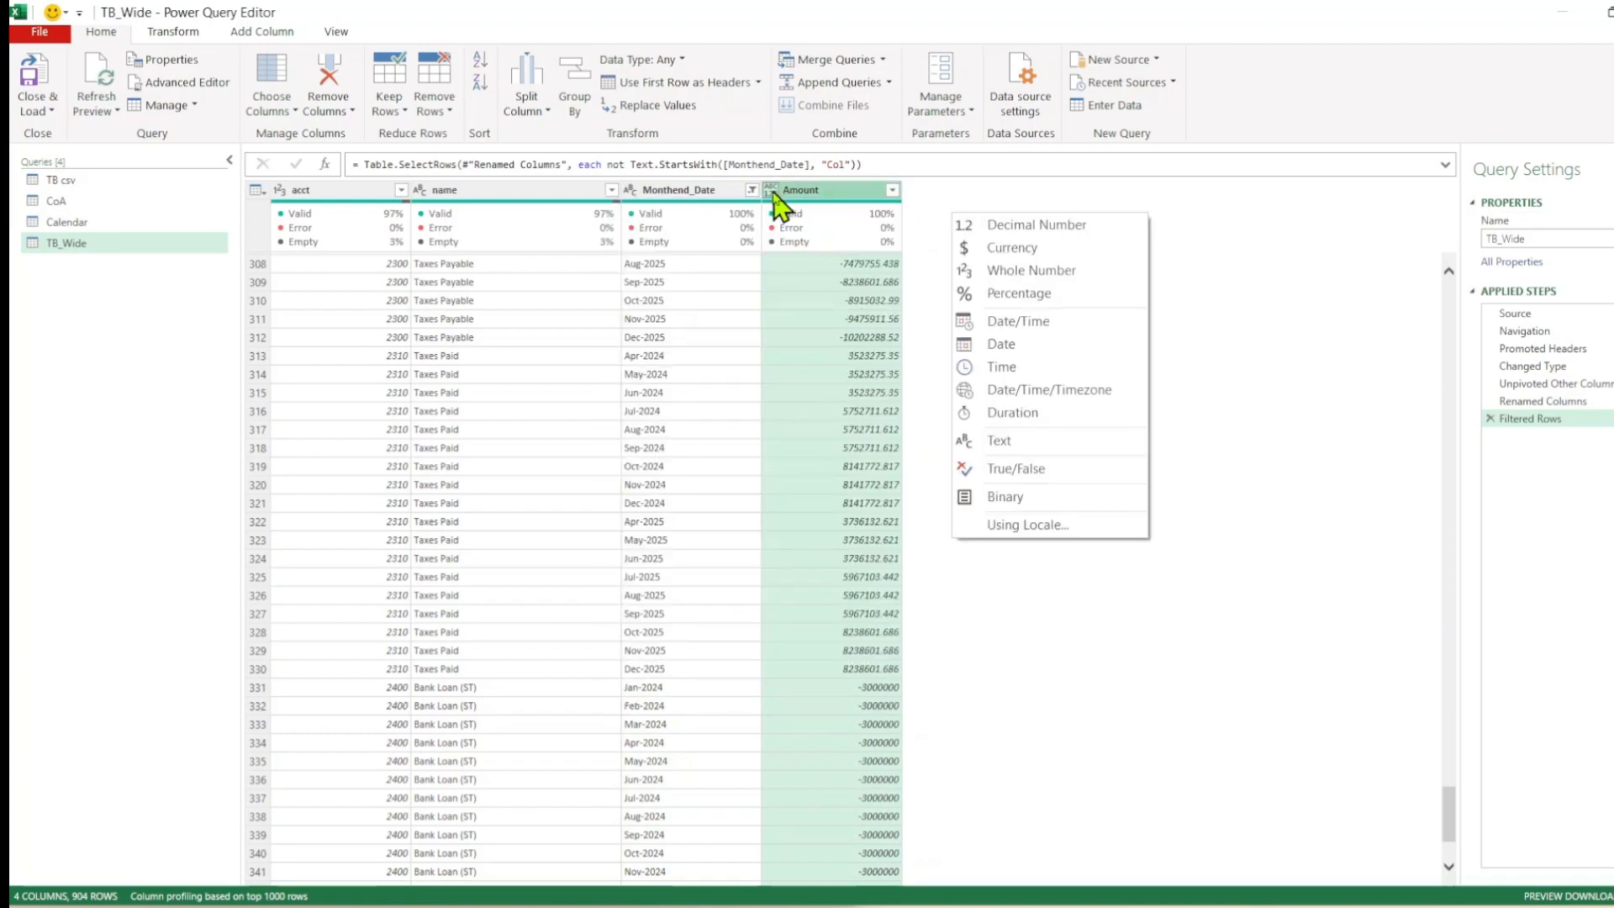
left_click(995, 225)
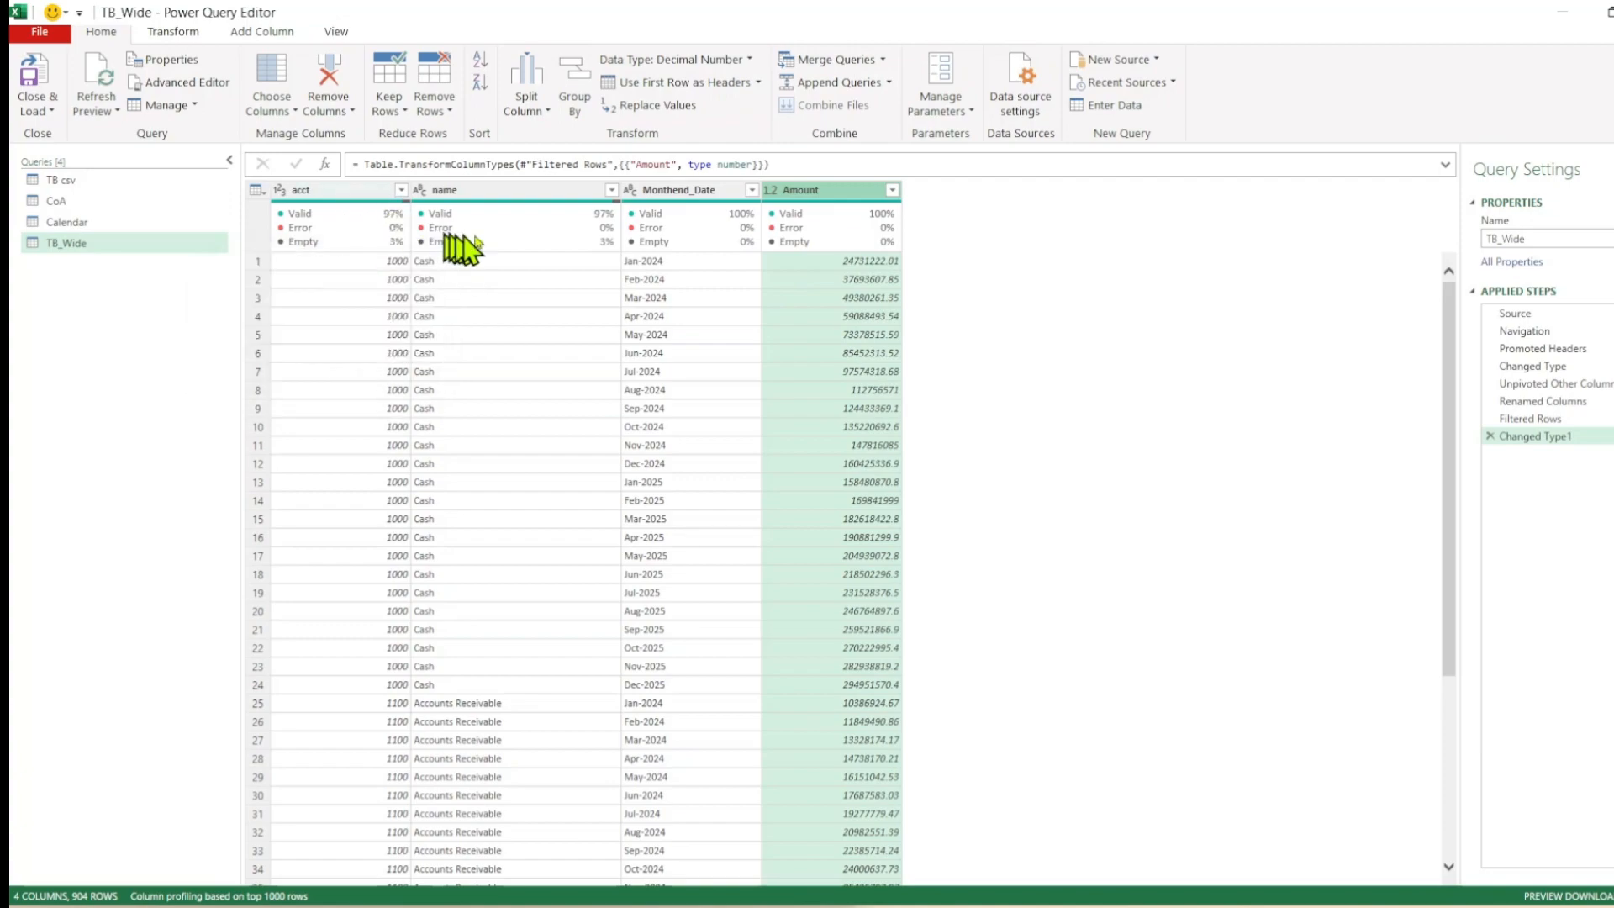
mouse_move(603, 229)
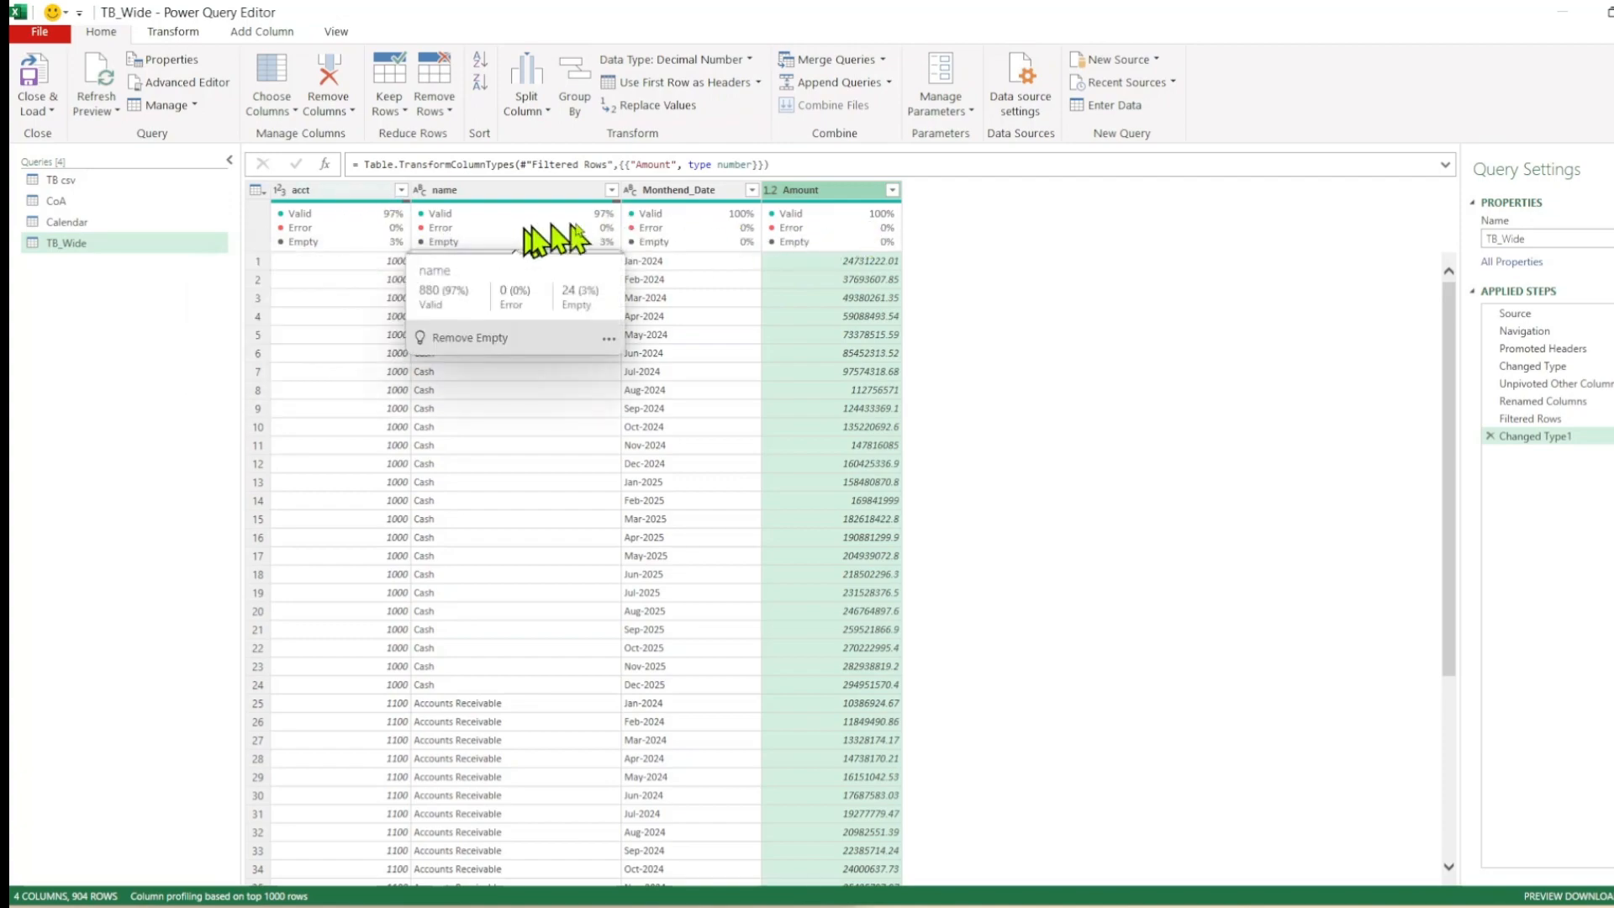
left_click(611, 190)
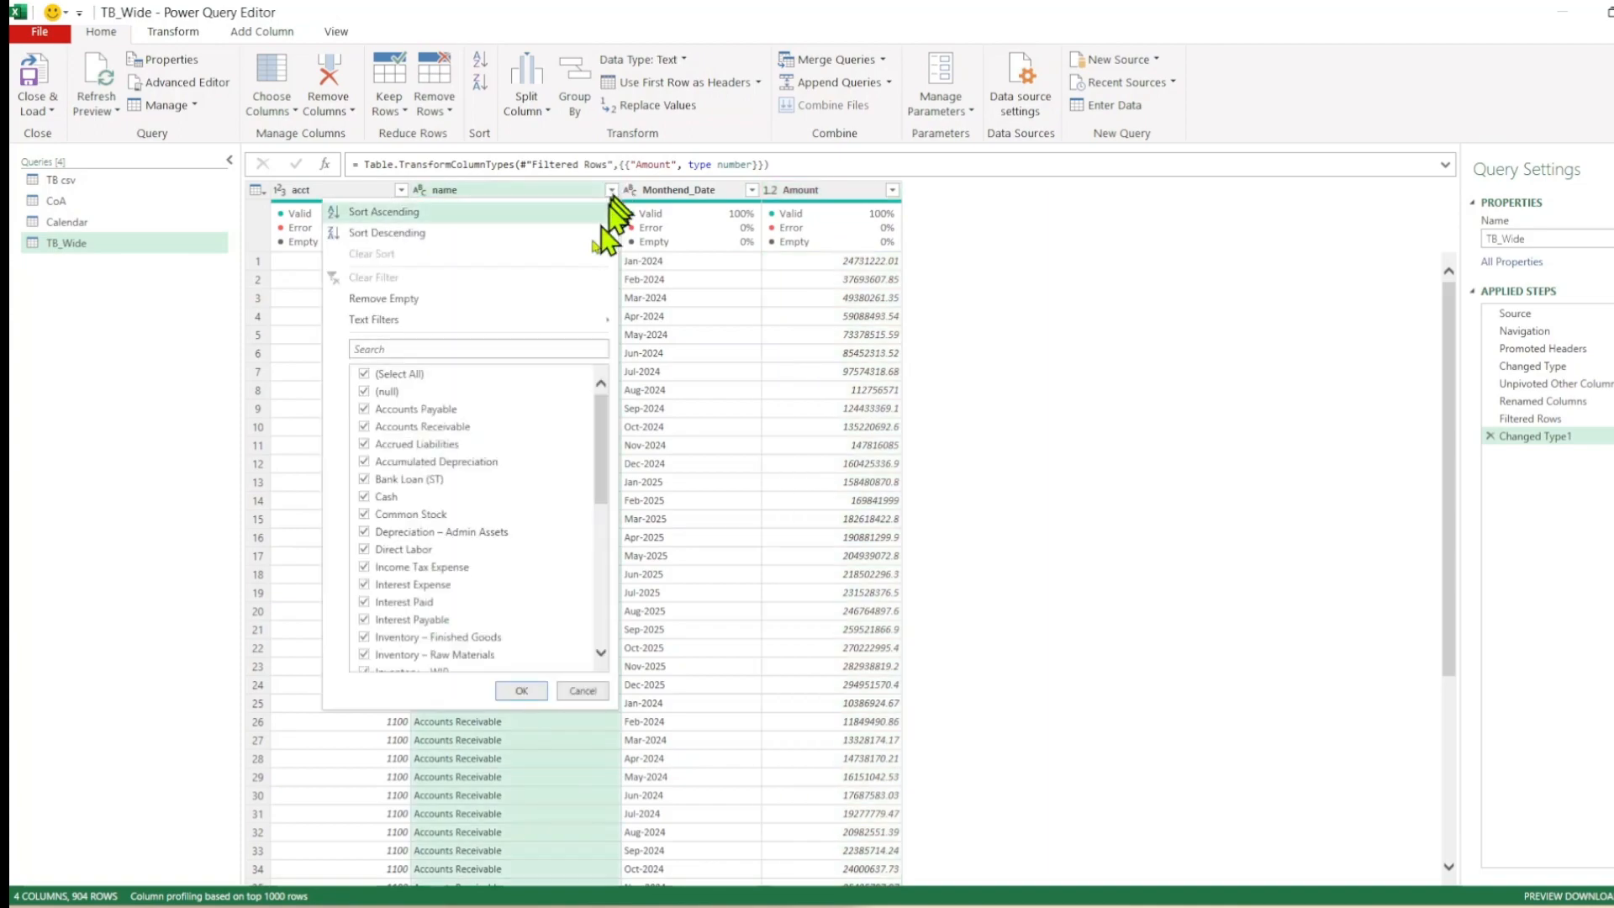
left_click(364, 392)
left_click(519, 691)
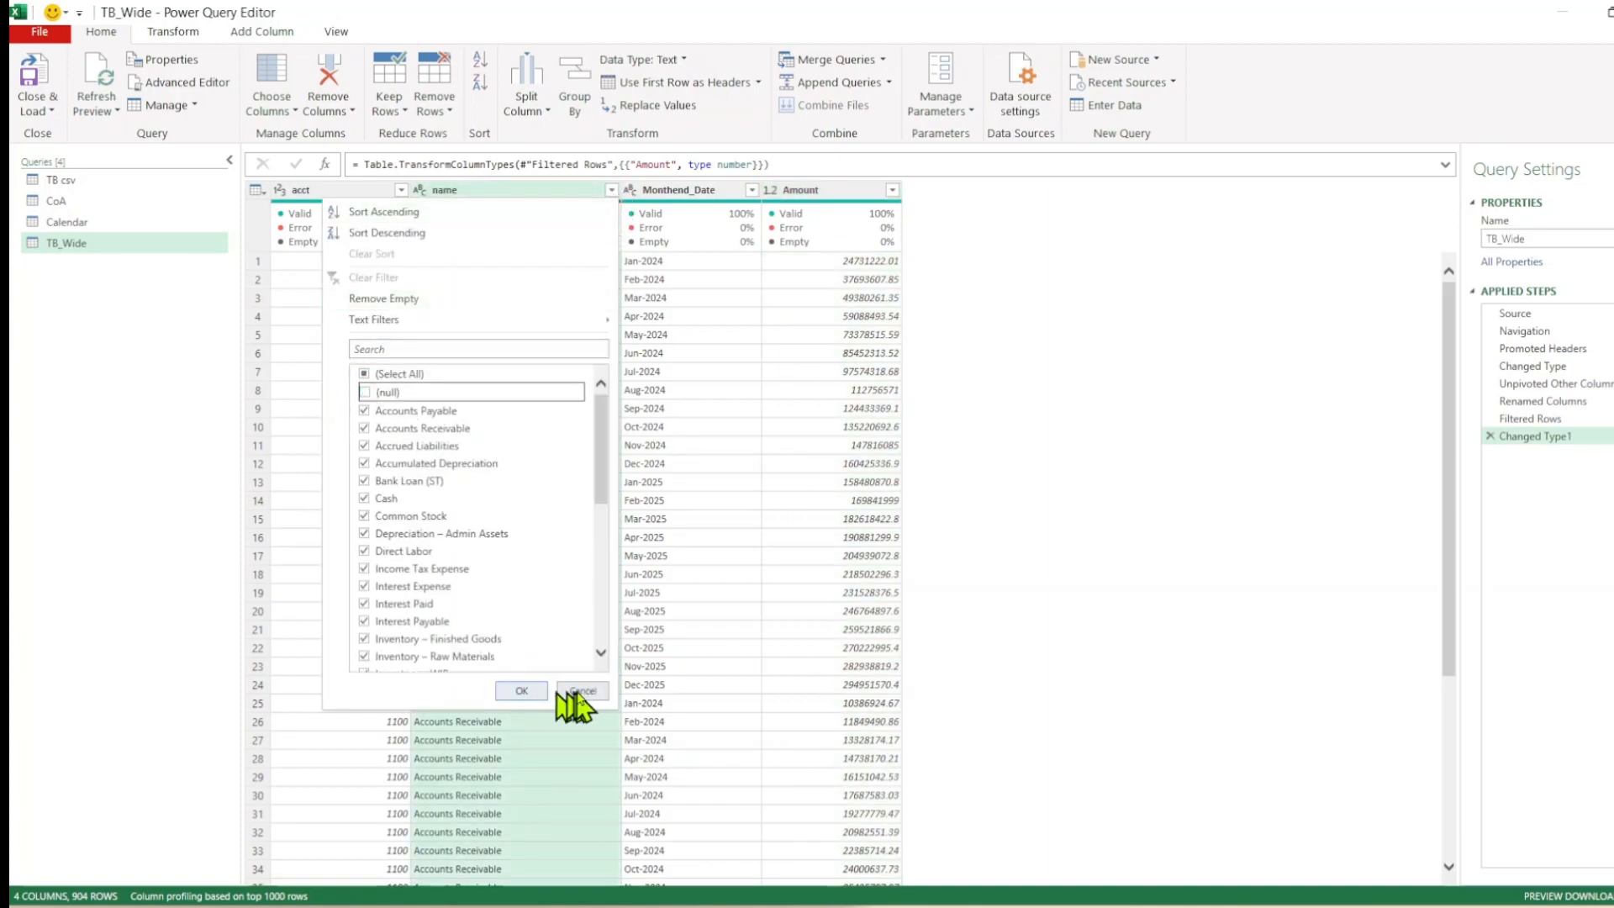
Filter out the null values in the acct column of TB_Wide and check the remaining rows across all columns
left_click(402, 190)
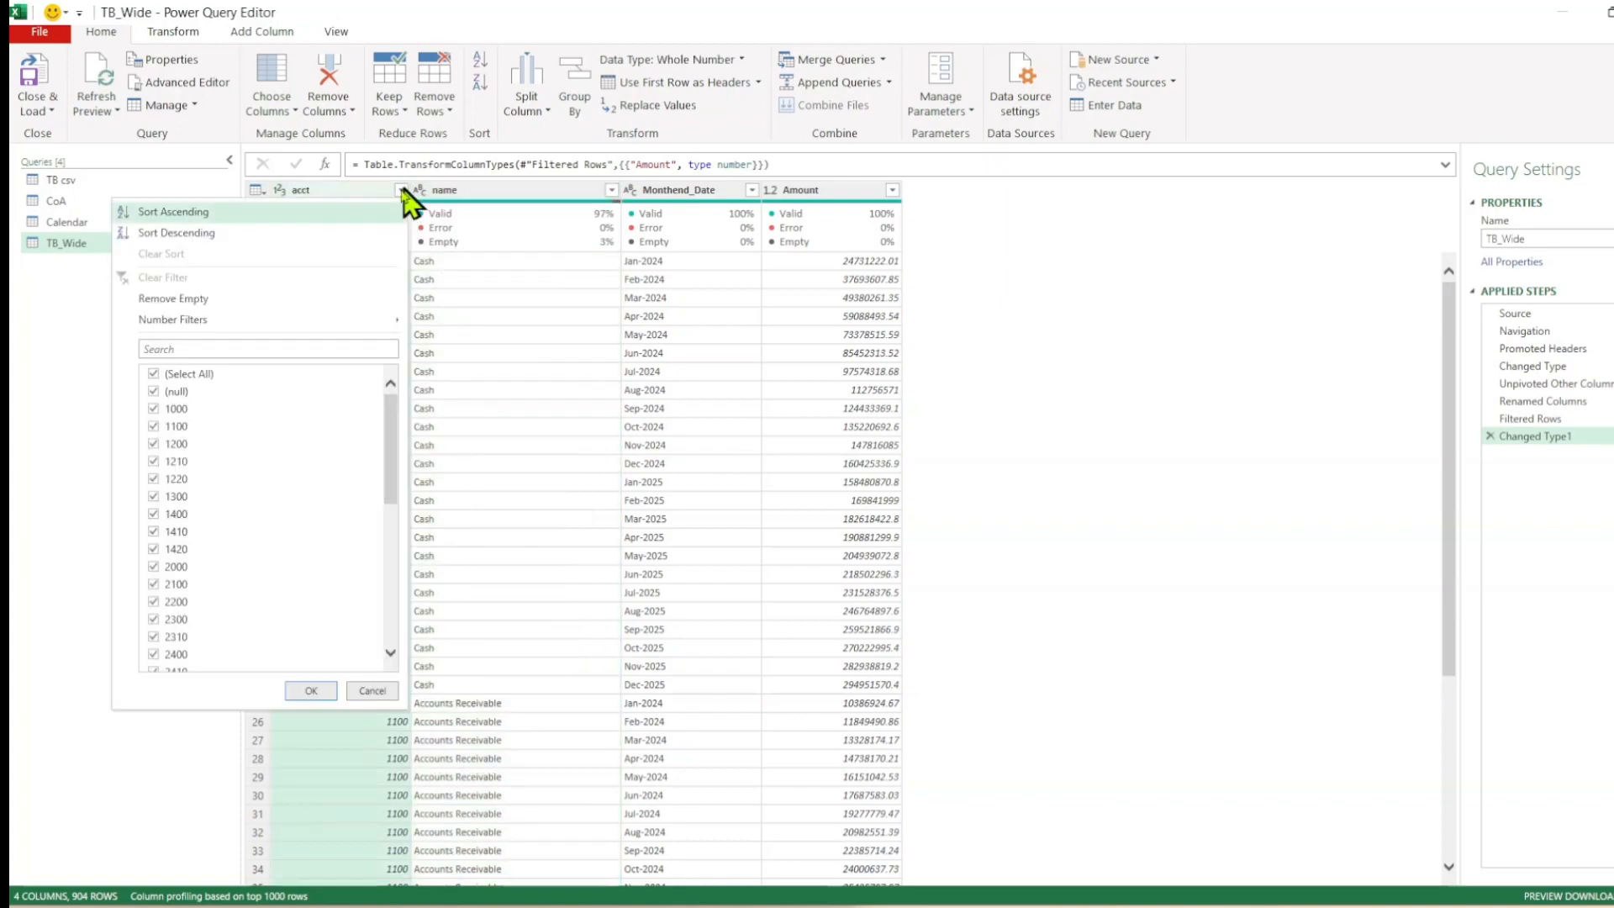
left_click(154, 393)
left_click(311, 691)
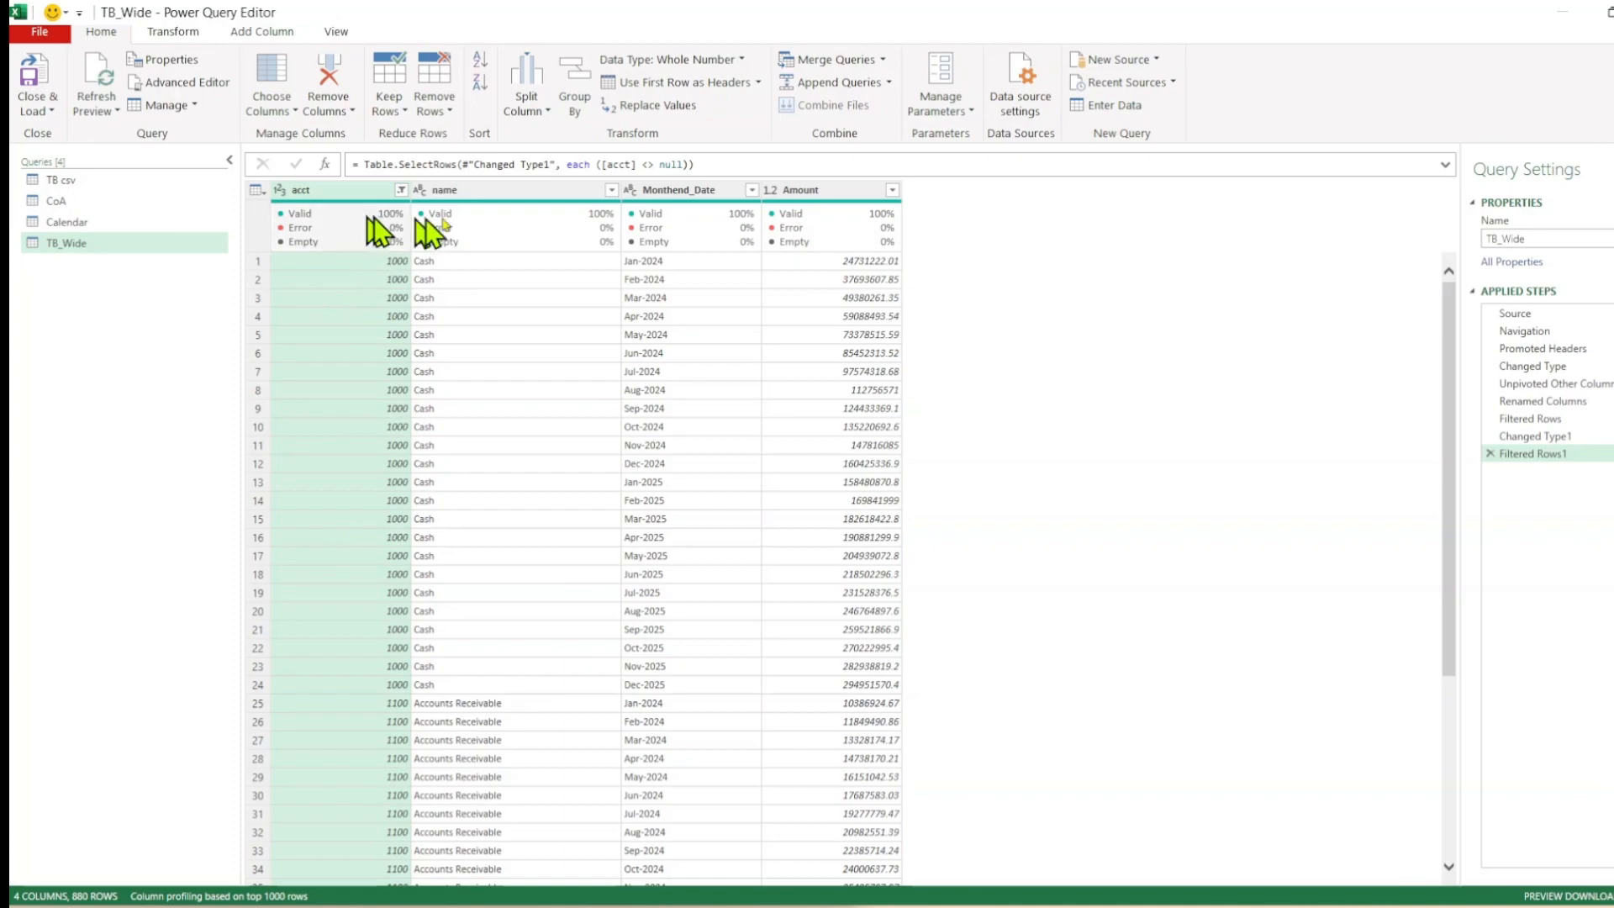
left_click(521, 232)
left_click(727, 233)
left_click(832, 239)
scroll(663, 670, "down", 20)
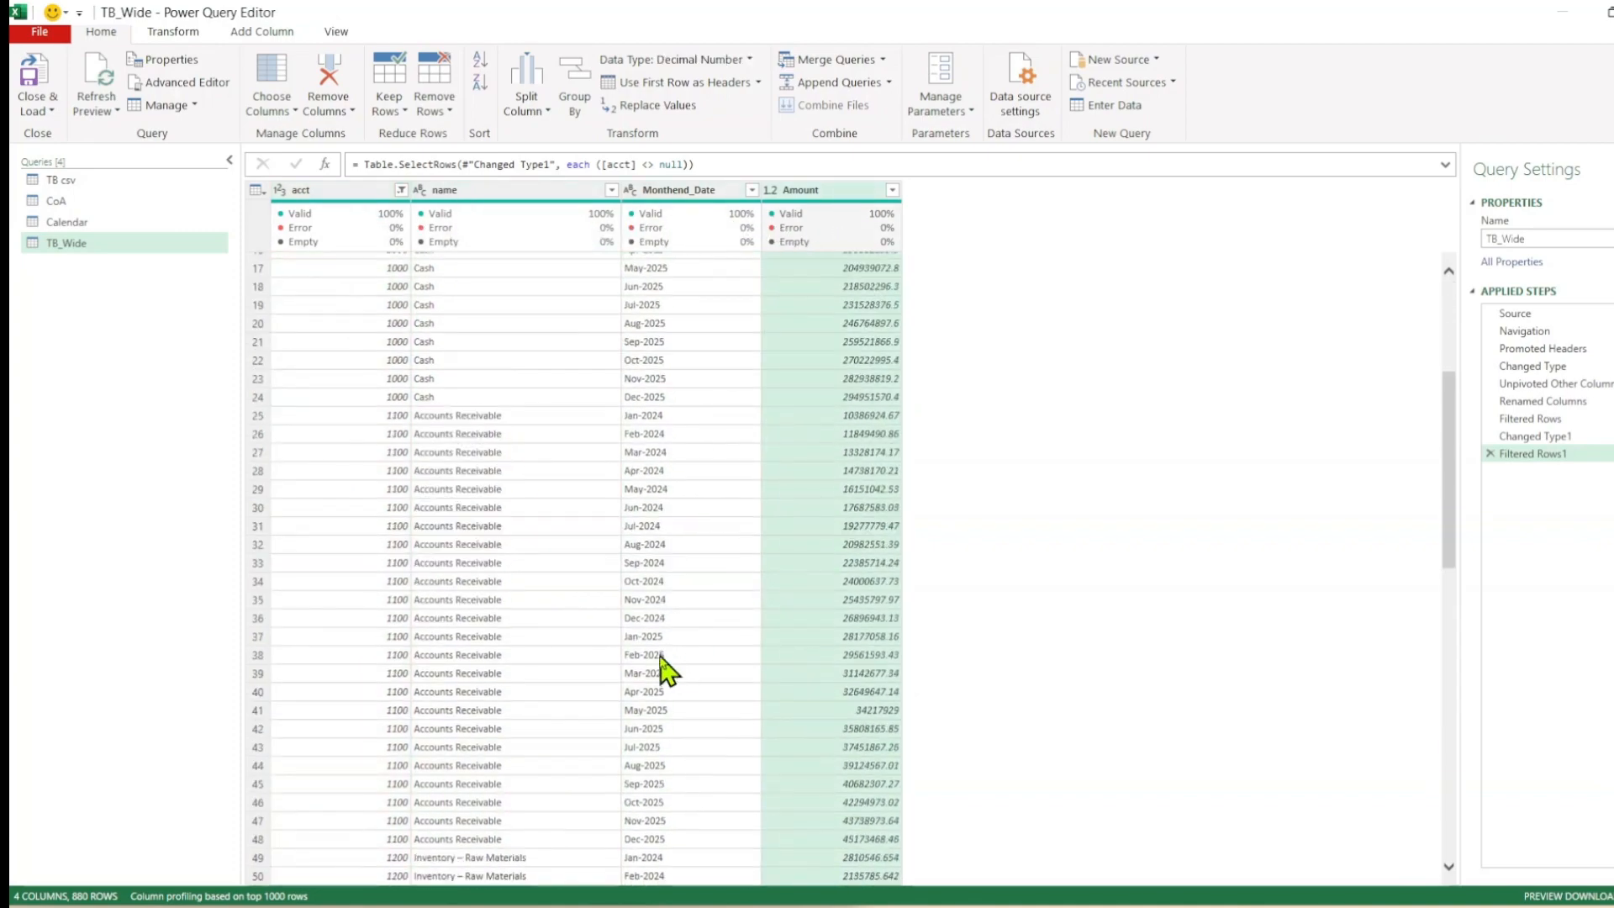
scroll(656, 656, "down", 5)
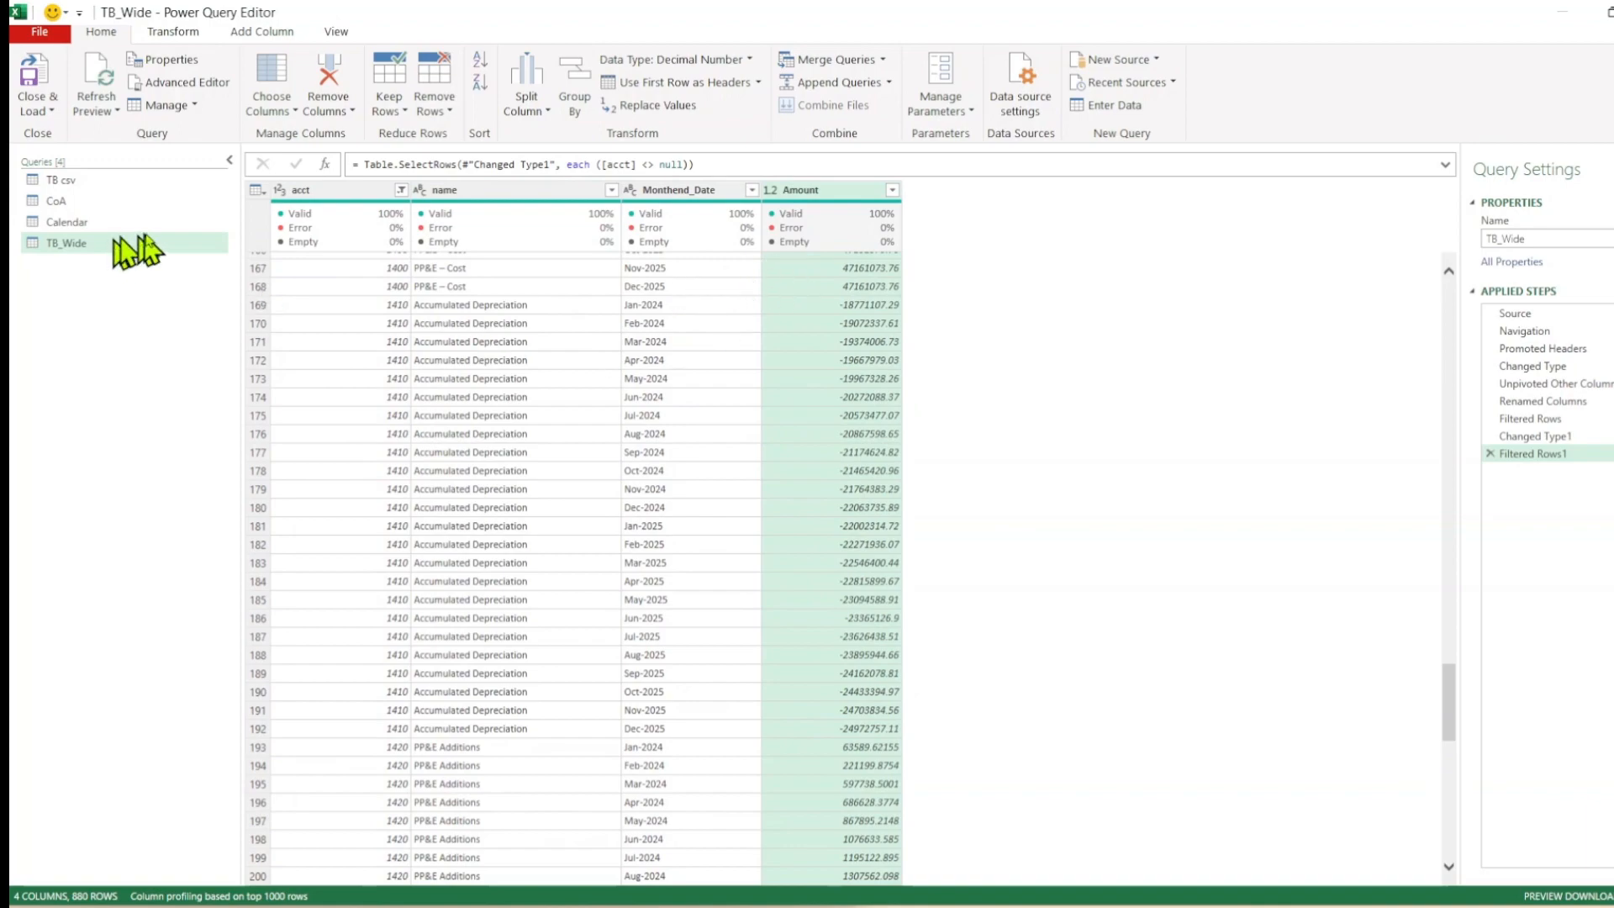
Check the Monthend_Date type in the TB csv query and set the TB_Wide Monthend_Date column to Date
left_click(89, 182)
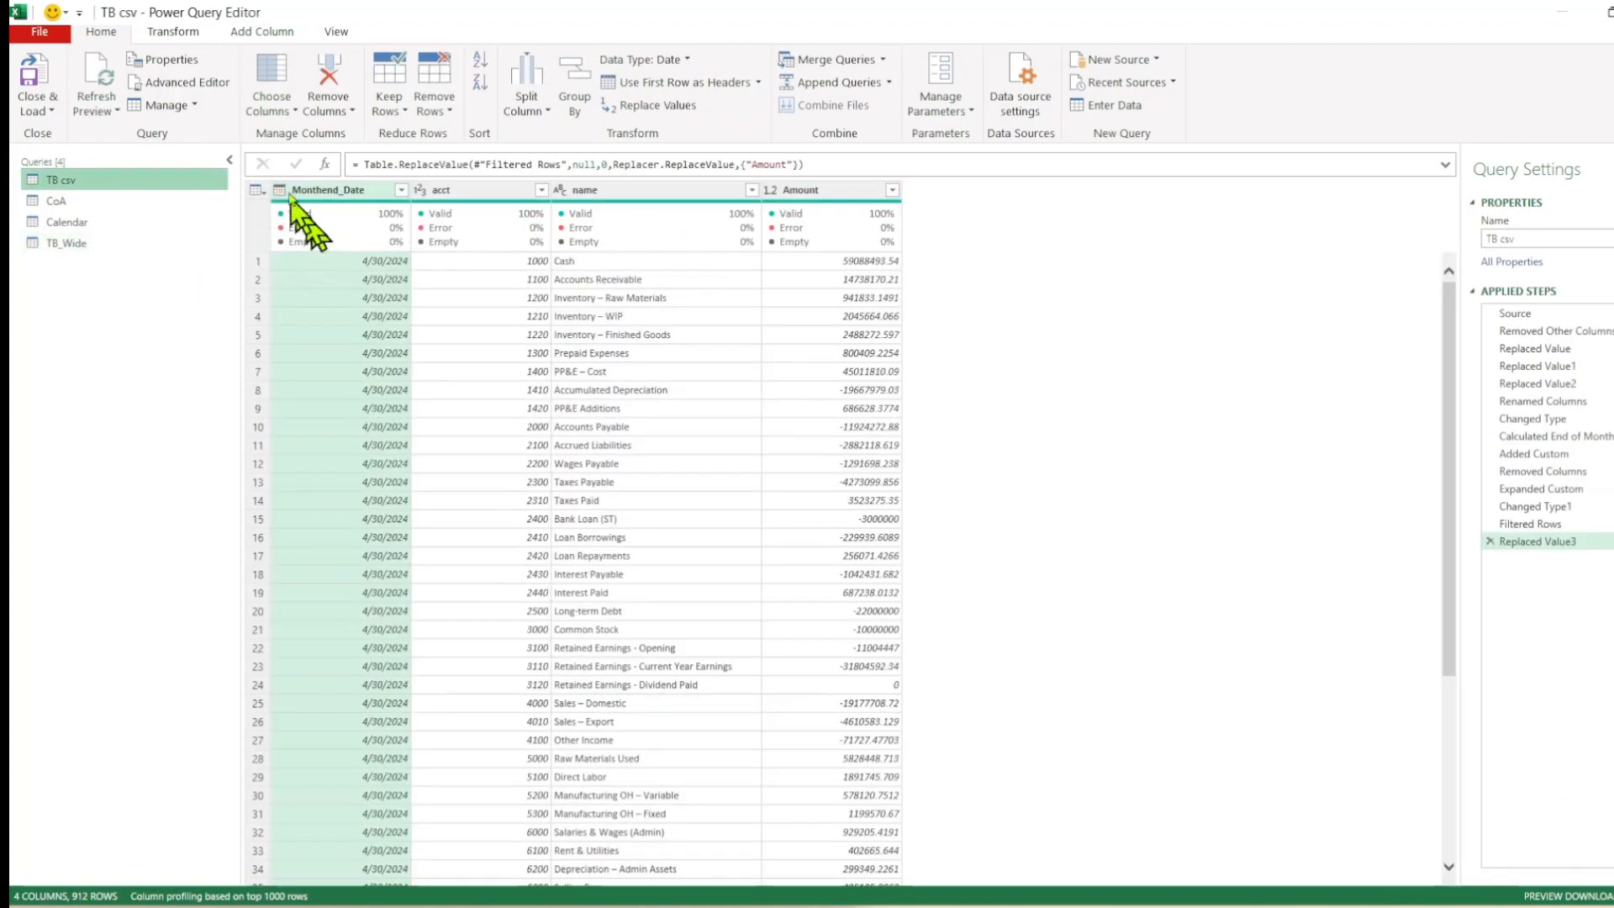
left_click(101, 244)
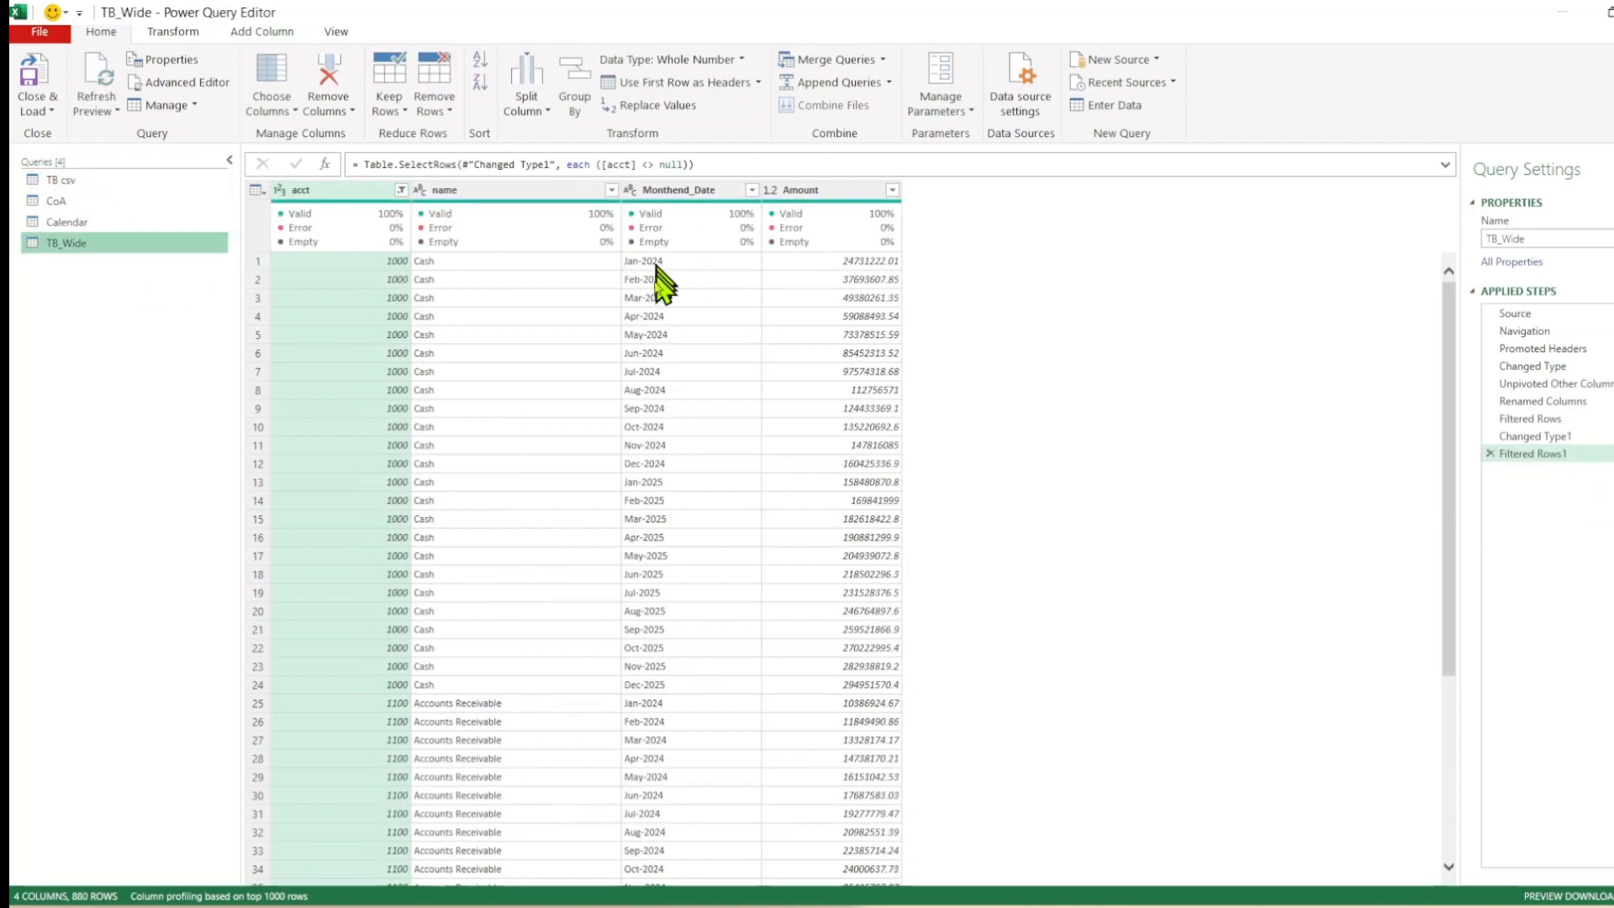
left_click(631, 190)
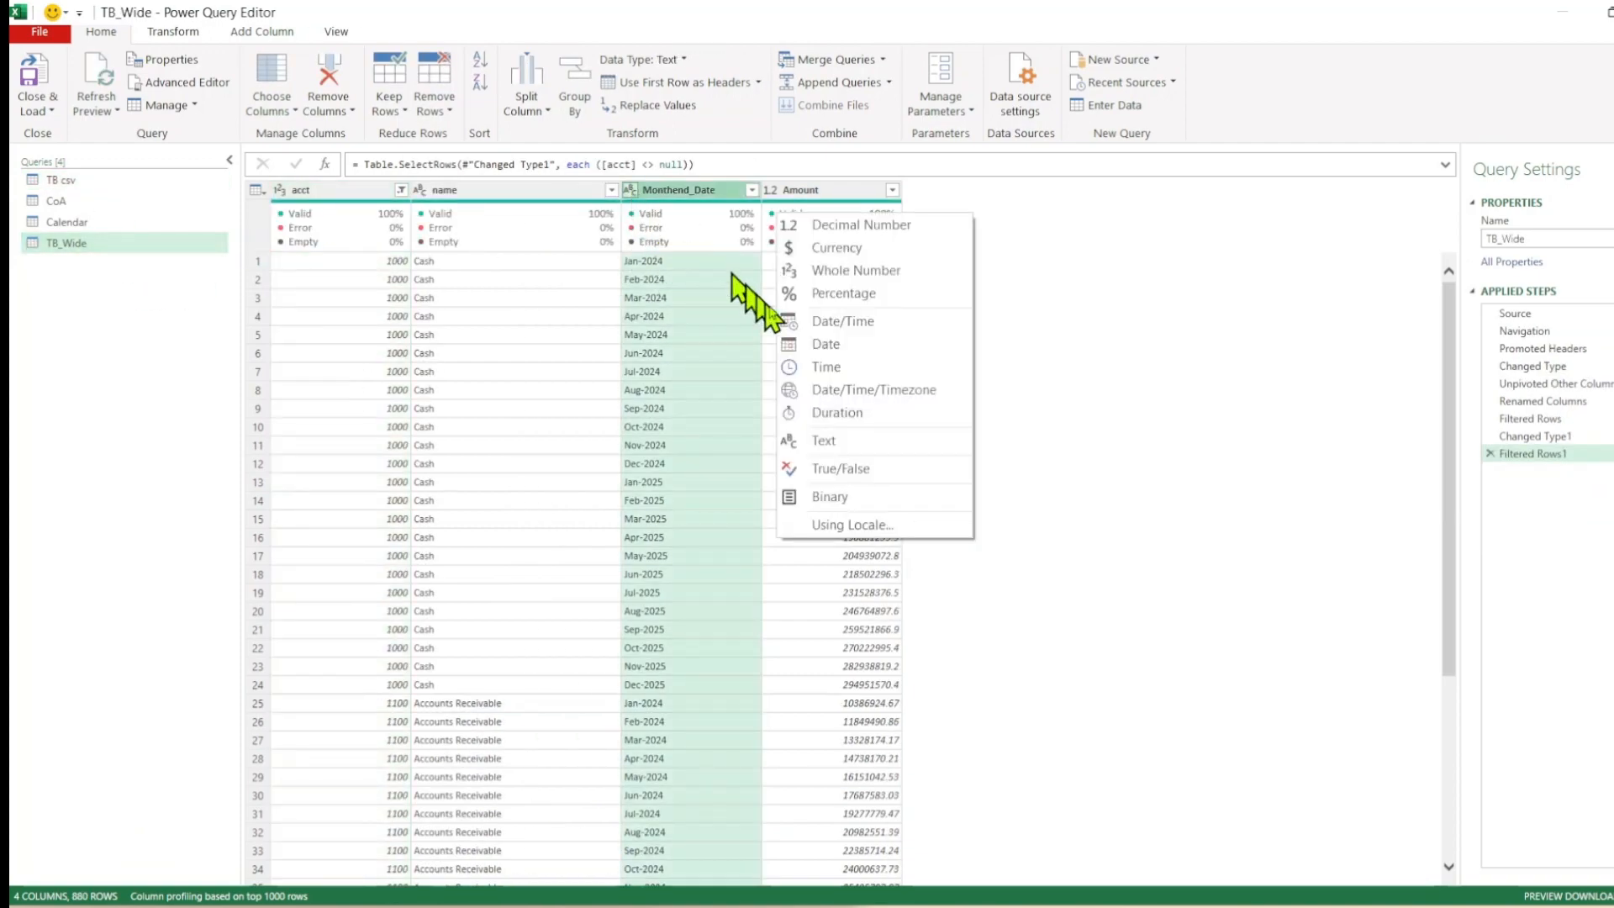
left_click(803, 345)
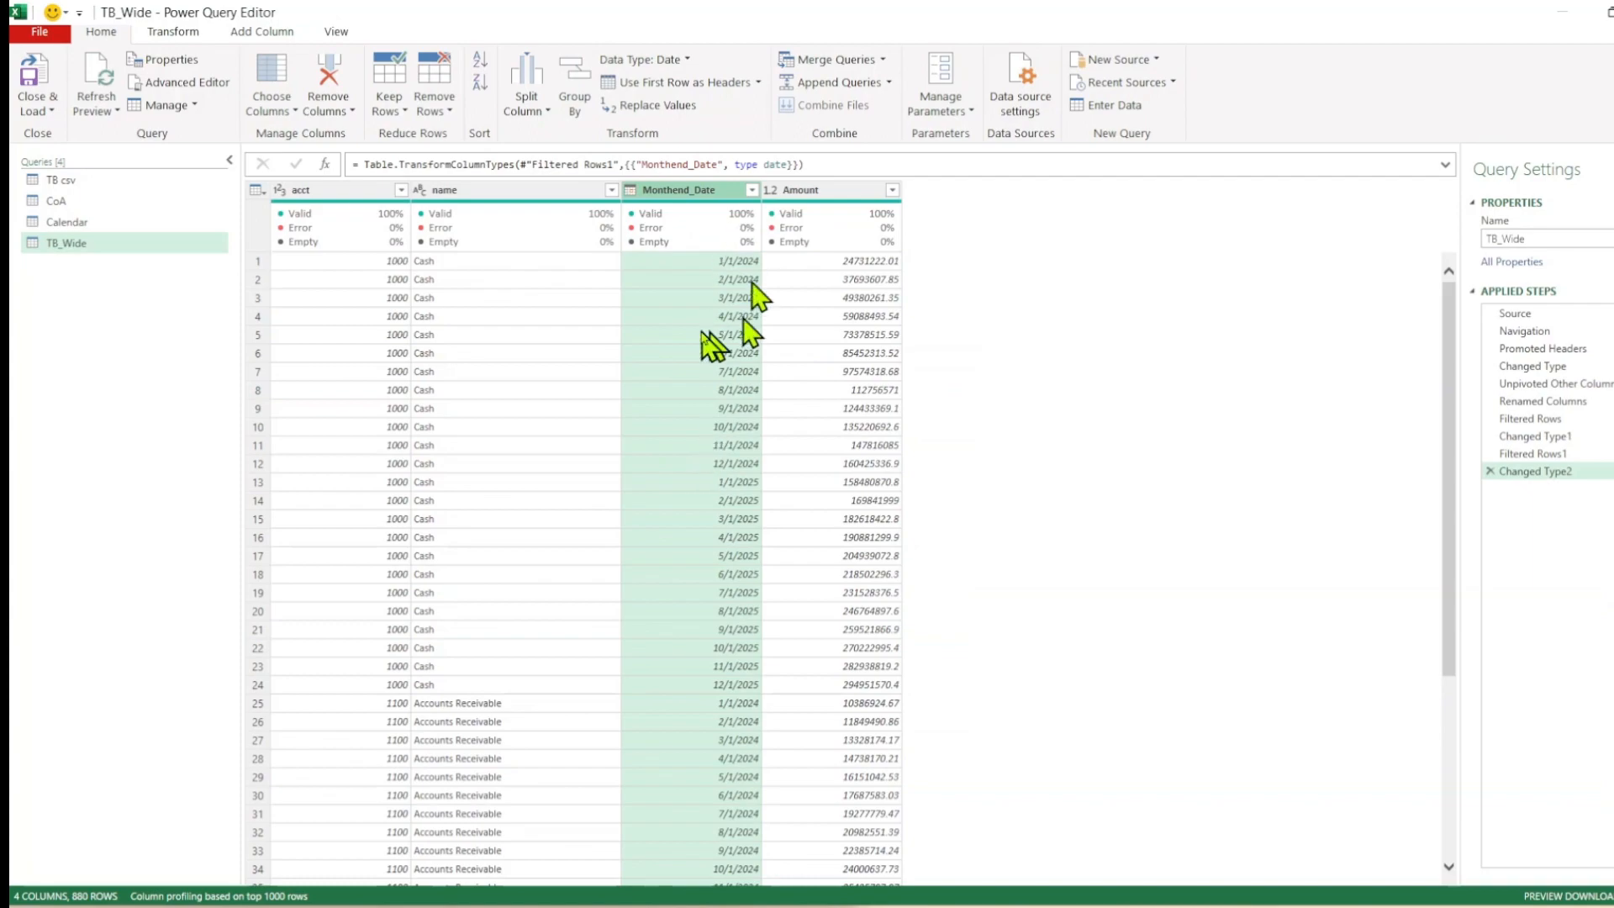
Transform the Monthend_Date values in TB_Wide to the end of the month
left_click(174, 32)
left_click(1099, 97)
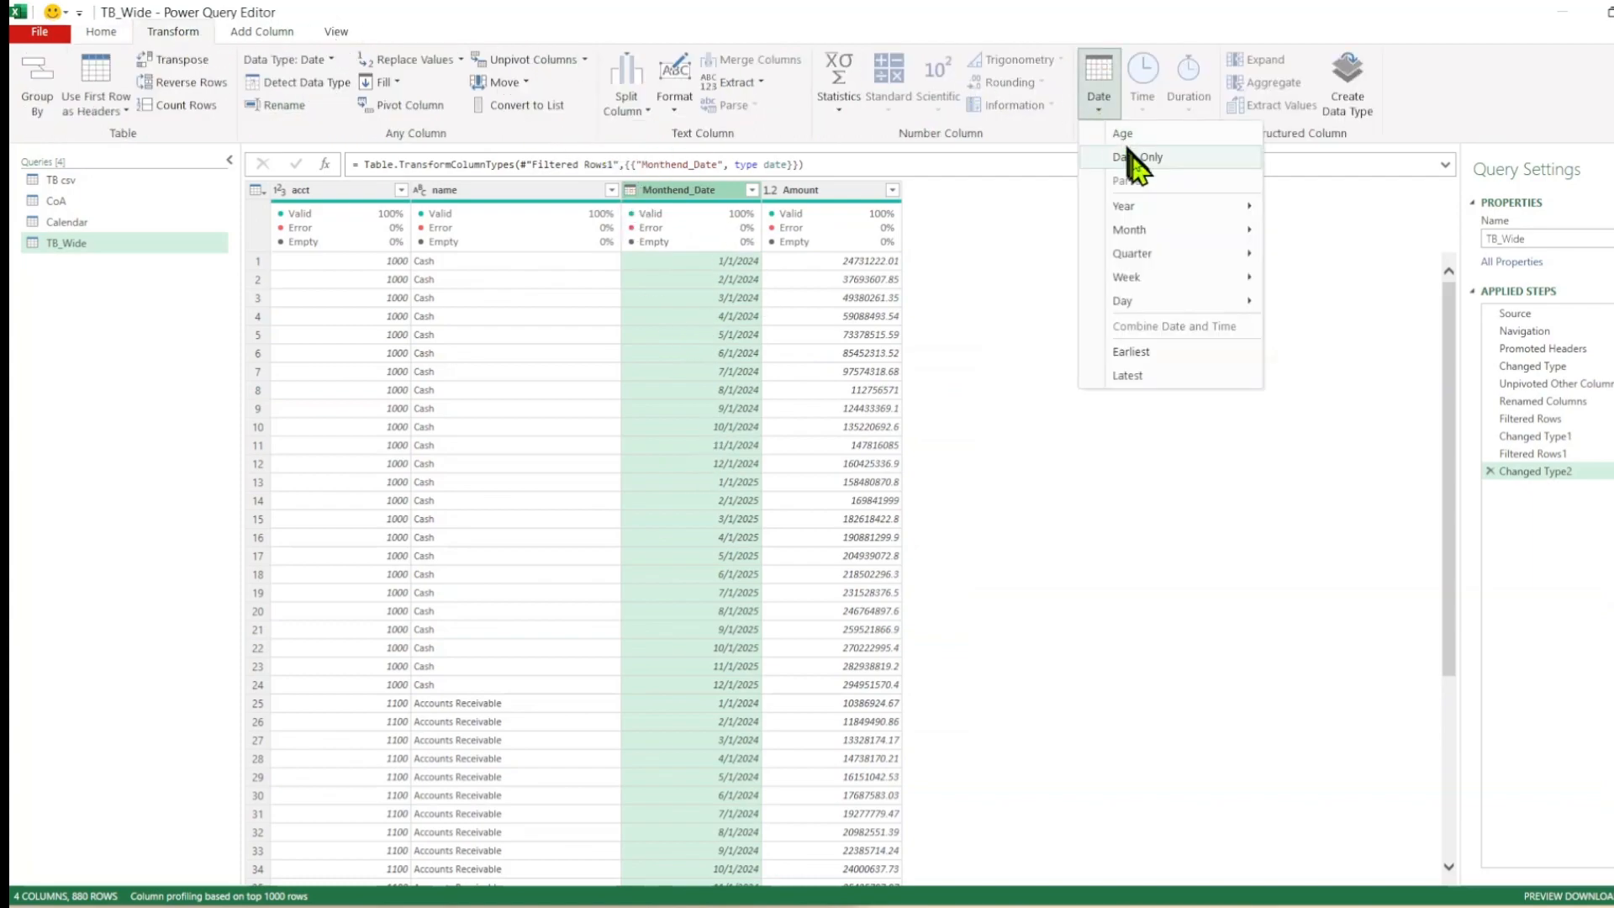
mouse_move(1177, 234)
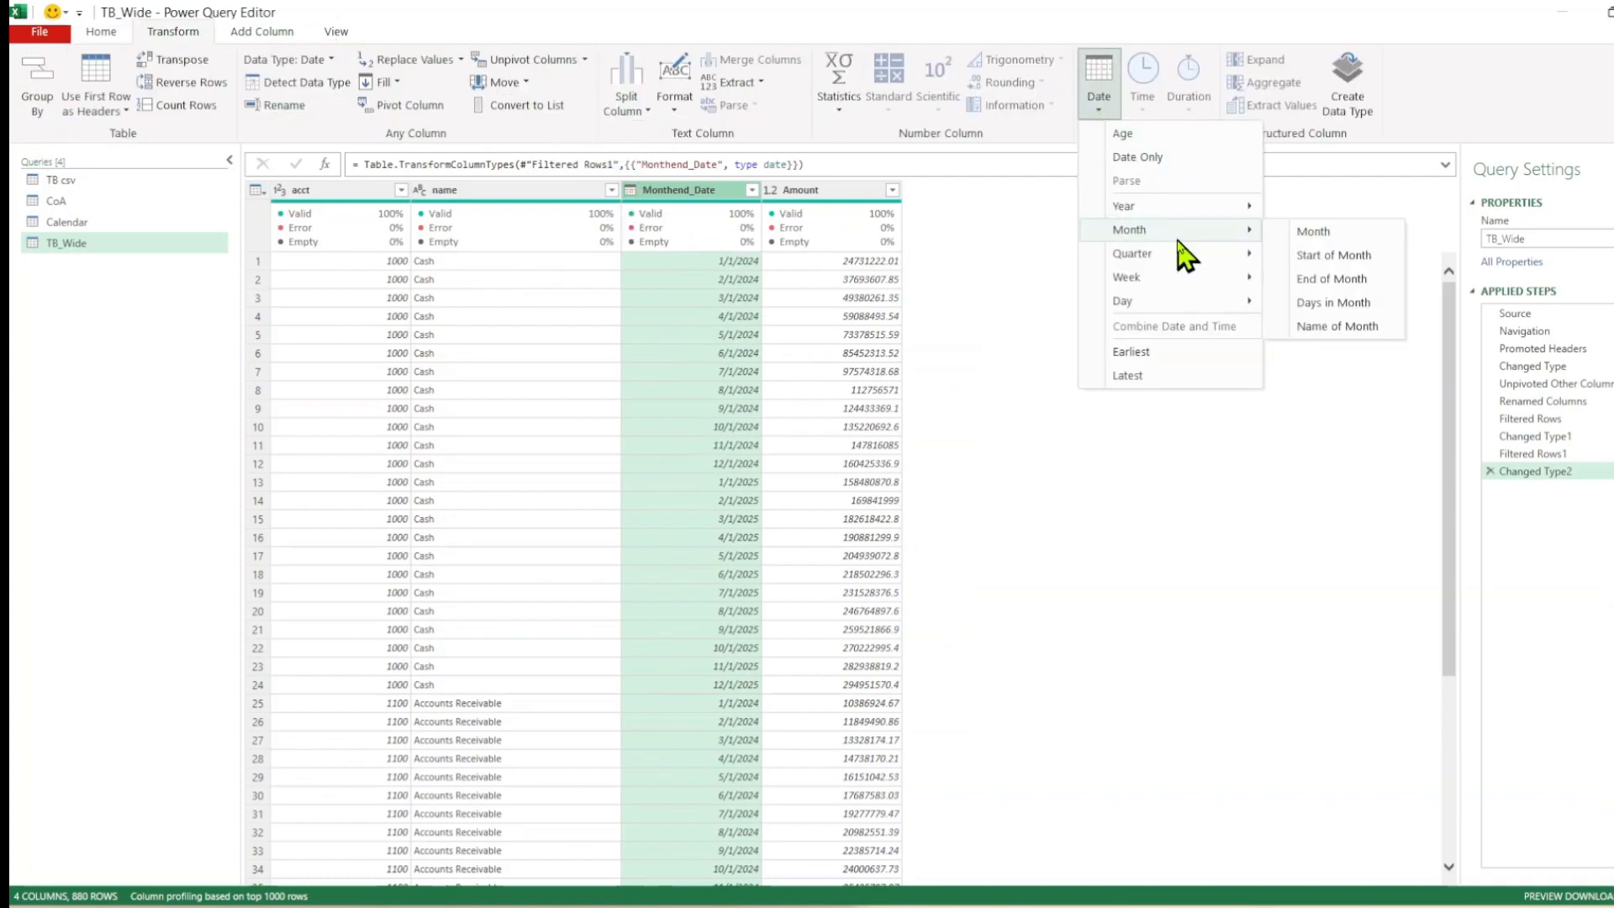
left_click(1336, 279)
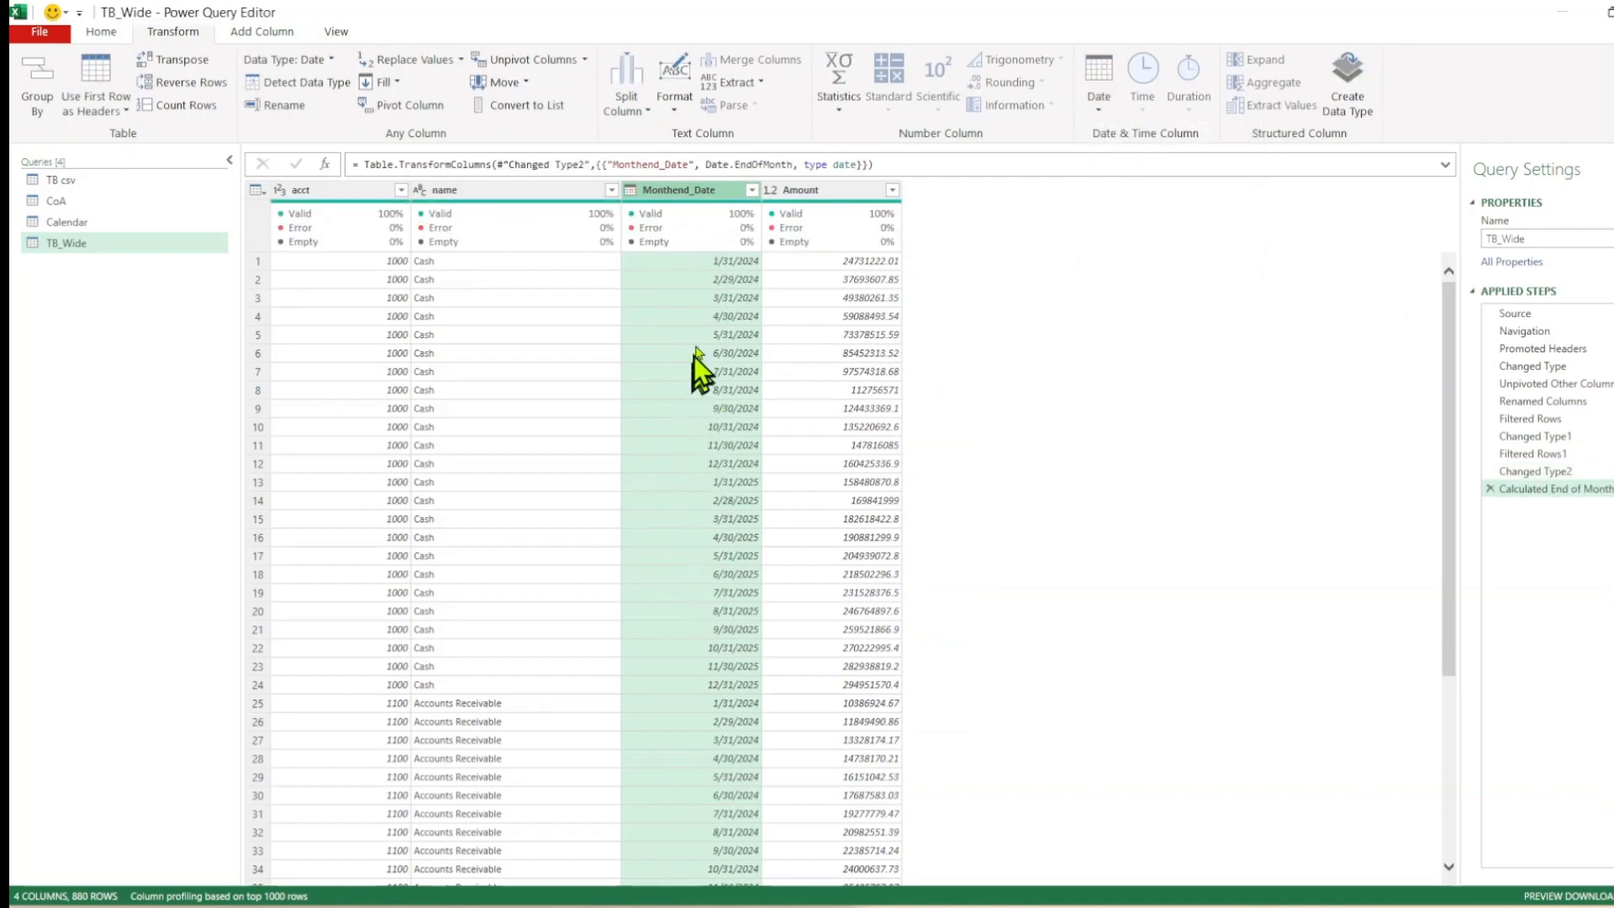
Check the column order in the TB csv query and move Monthend_Date before acct in TB_Wide
left_click(43, 180)
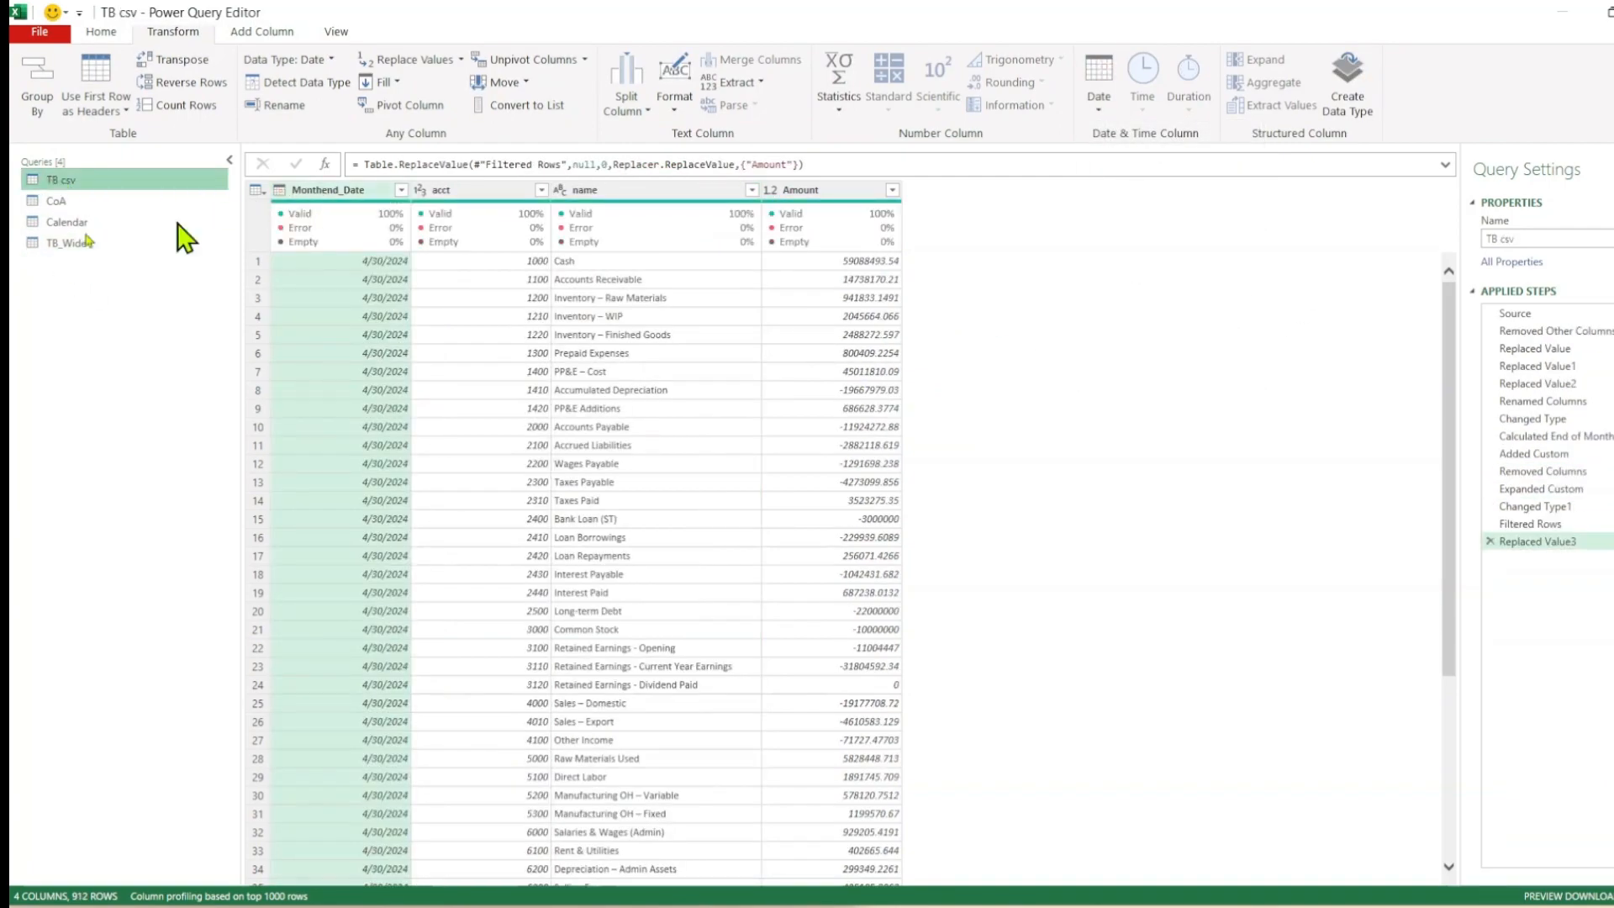
left_click(63, 243)
left_click_drag(698, 192, 353, 206)
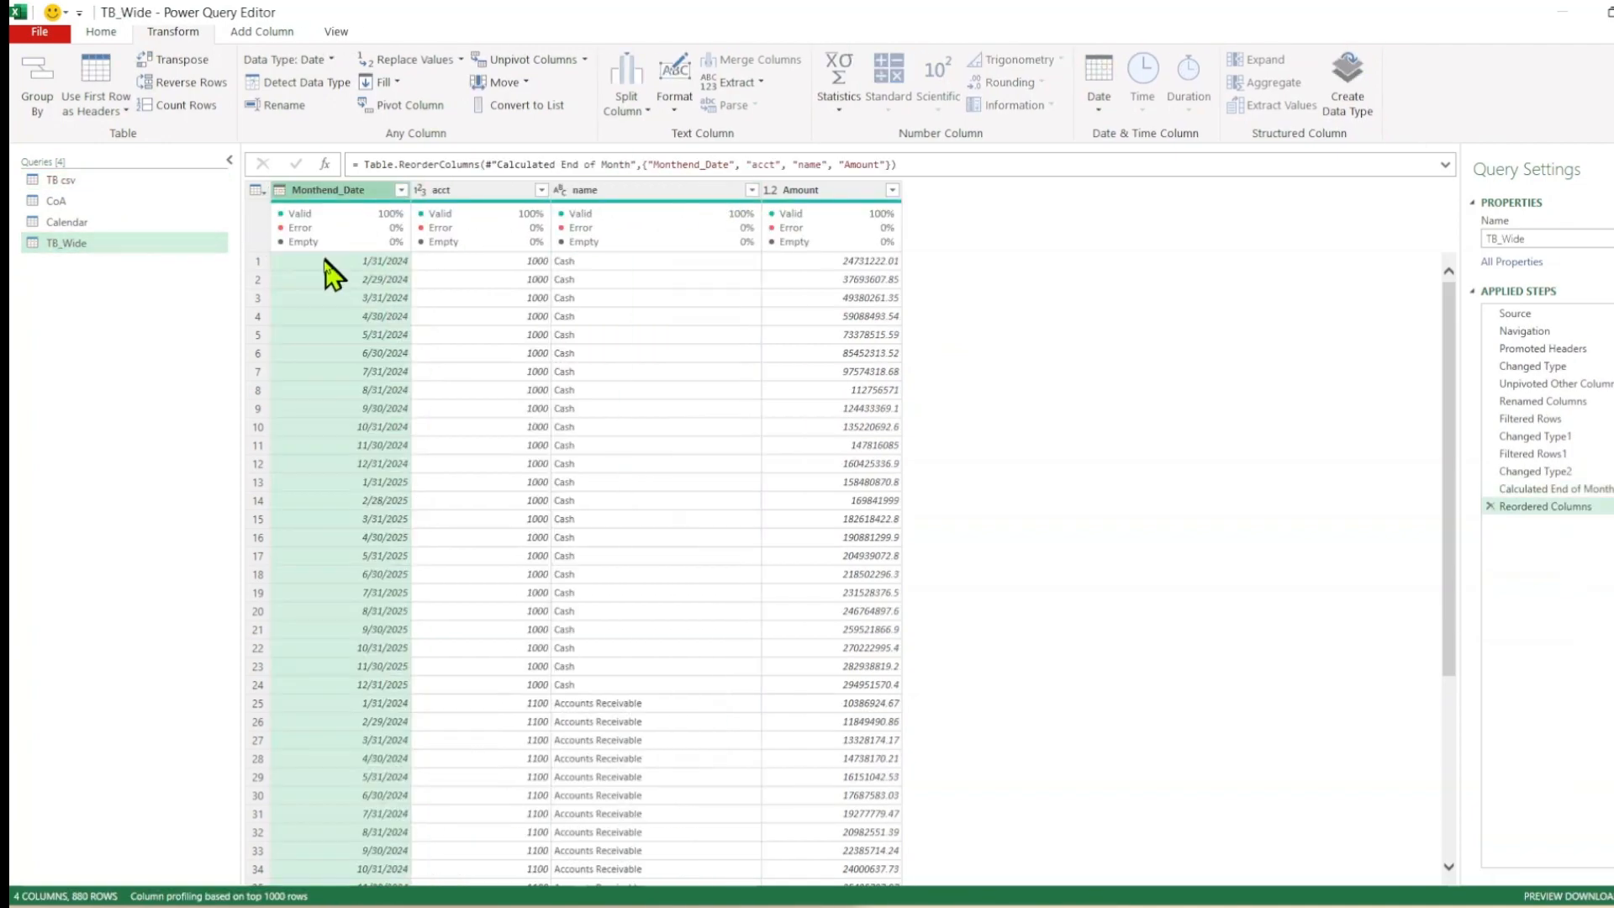
Compare the output of the TB csv query with that of the TB_Wide query
left_click(61, 180)
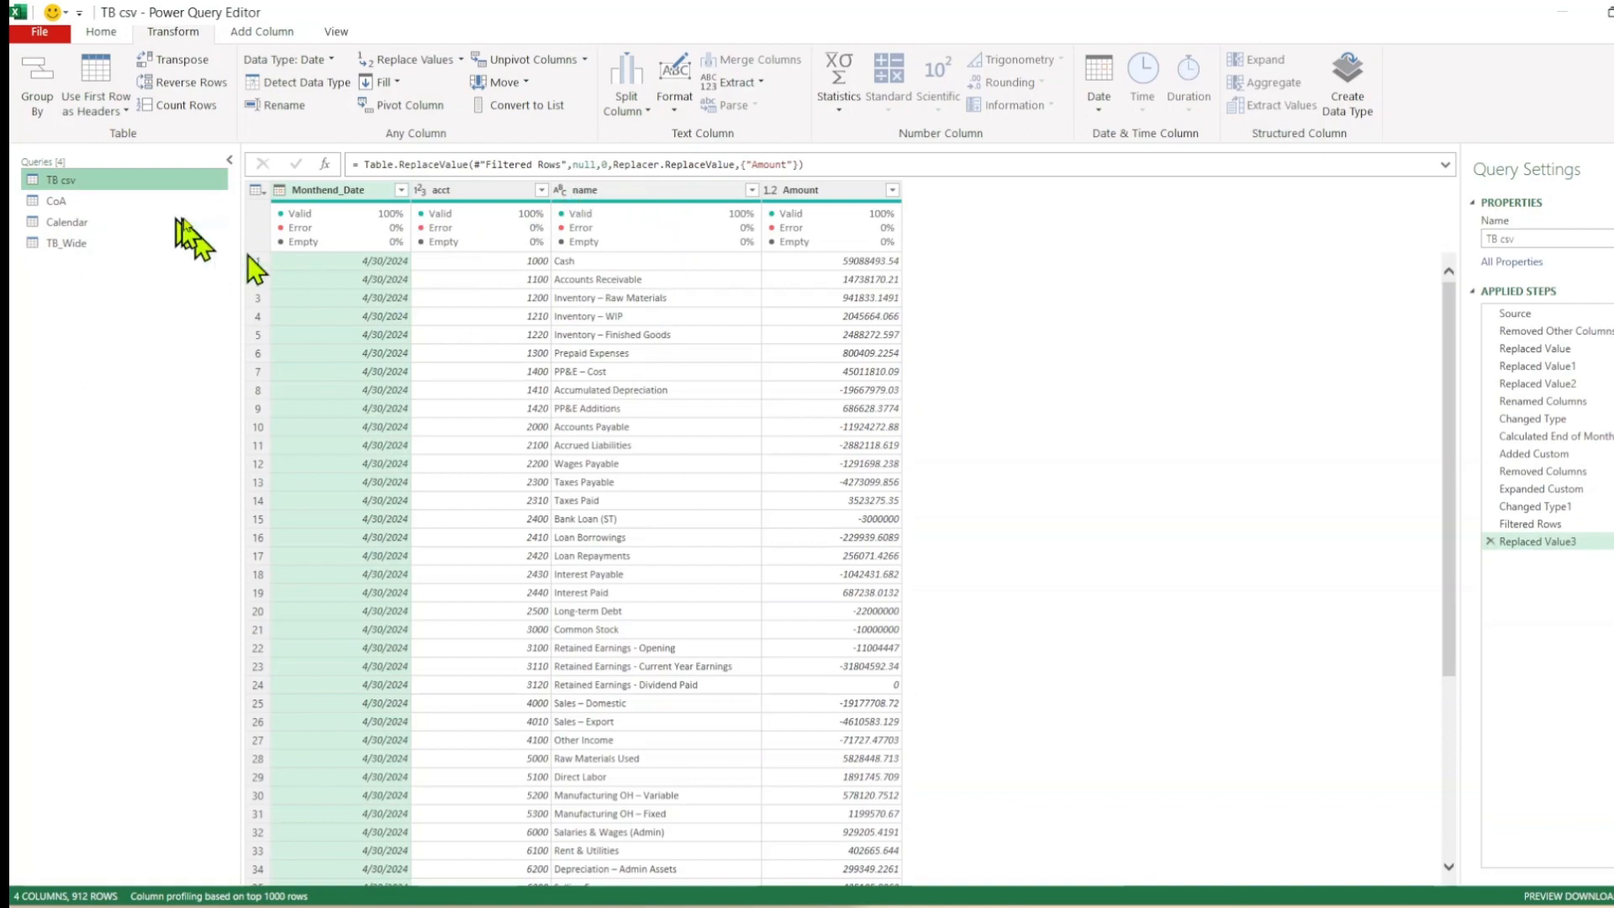
left_click(67, 243)
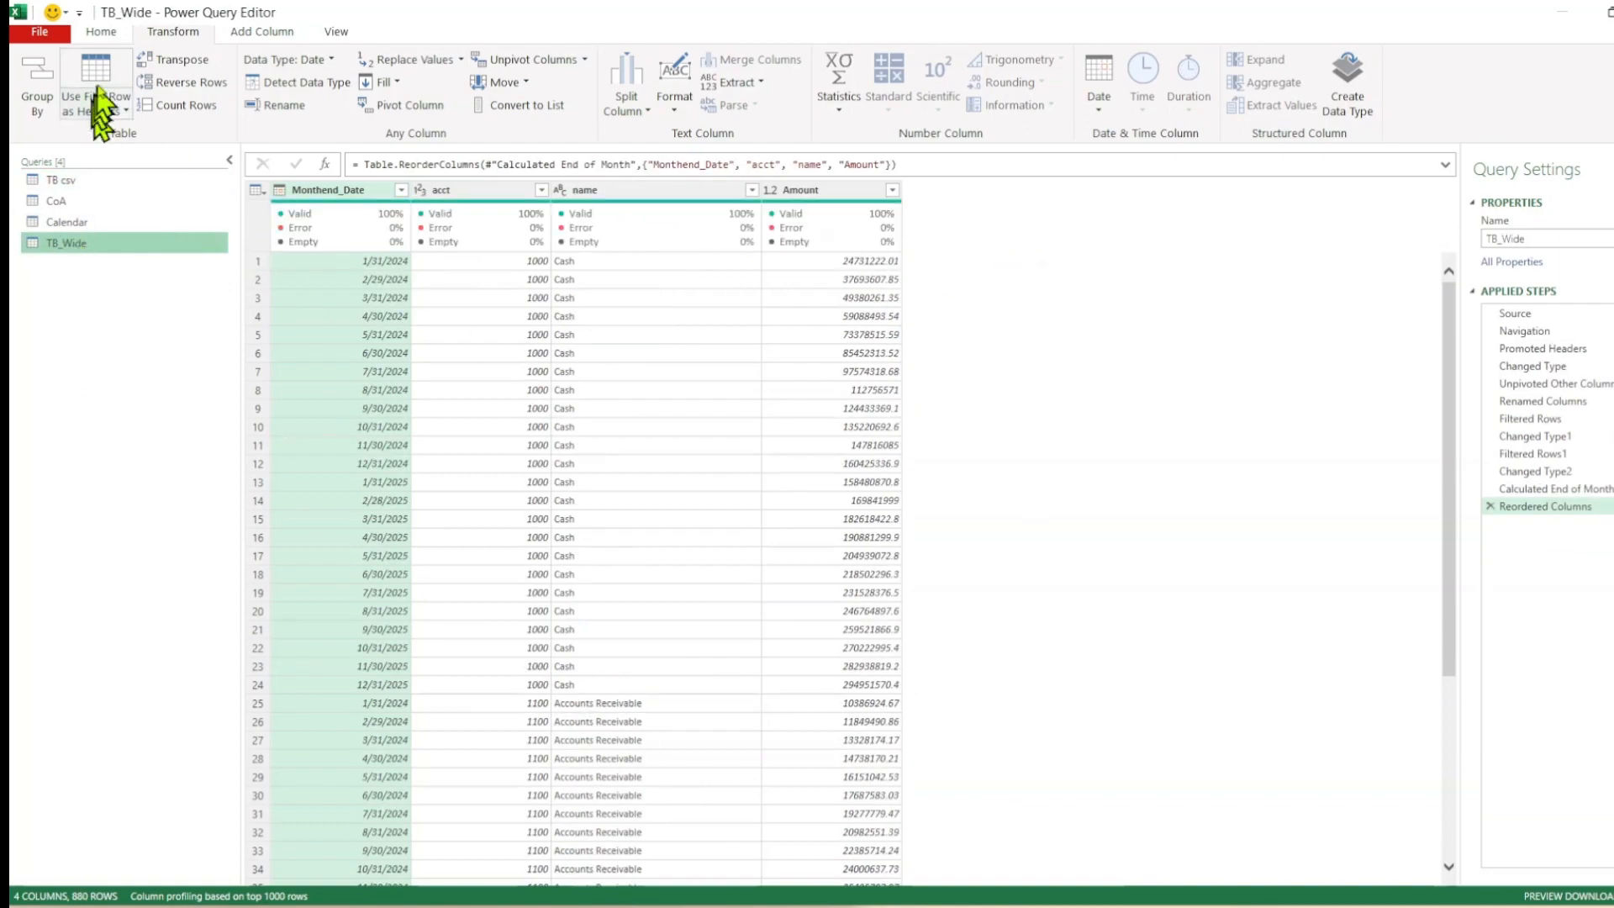
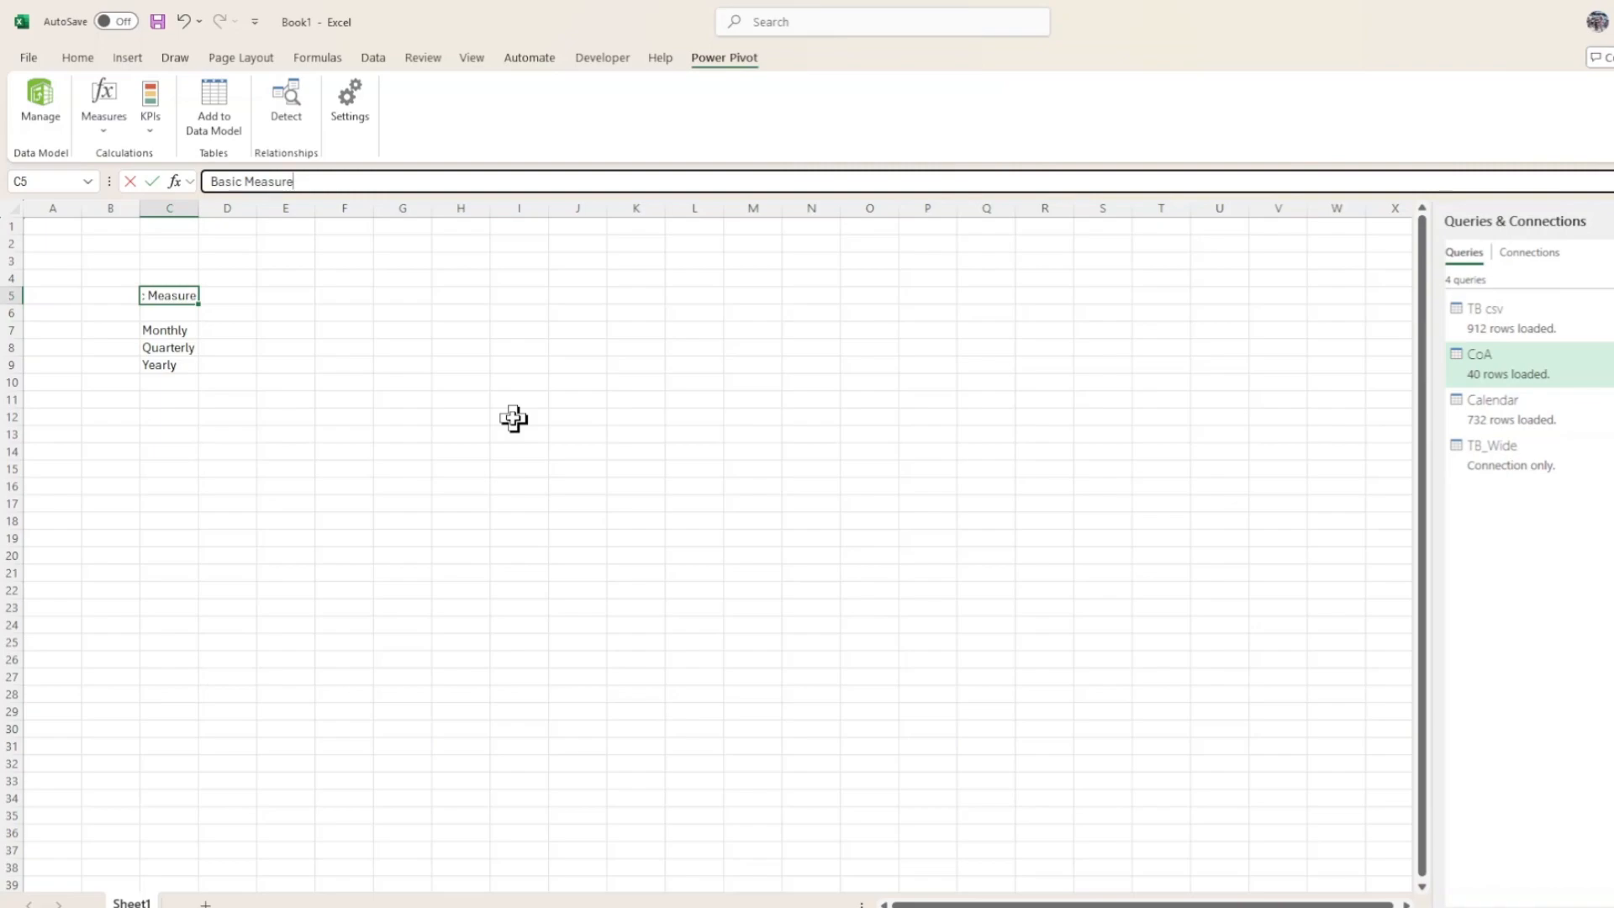
Finish entering the heading "Basic Measure" in cell C5 and autofit the width of column C
key("Tab")
key("Left")
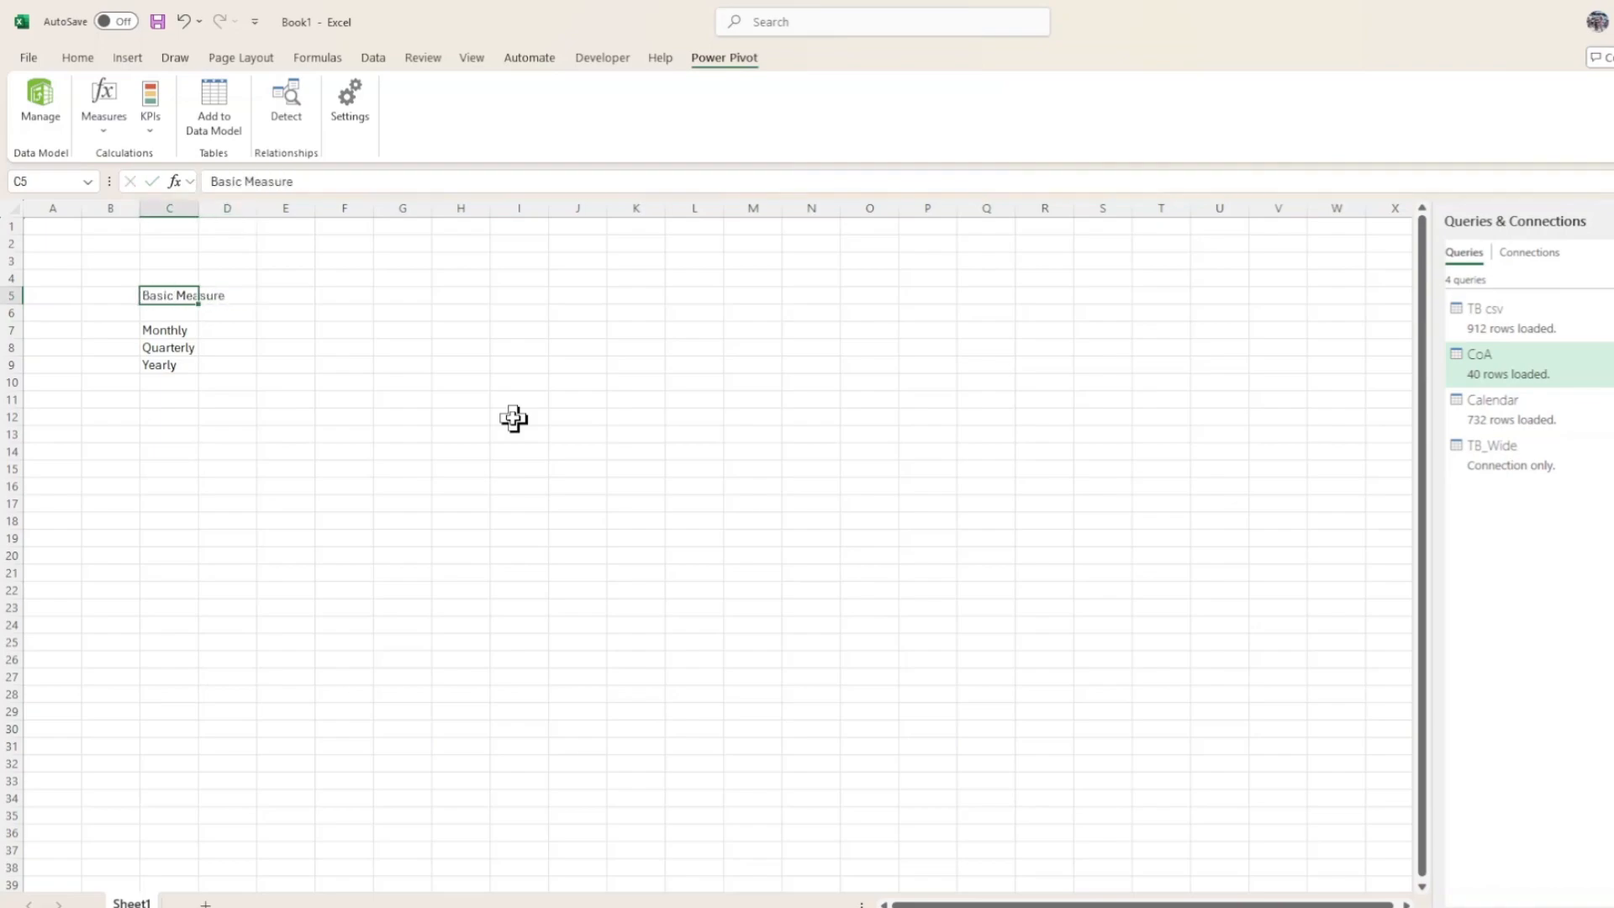
key("alt+h")
key("o")
key("i")
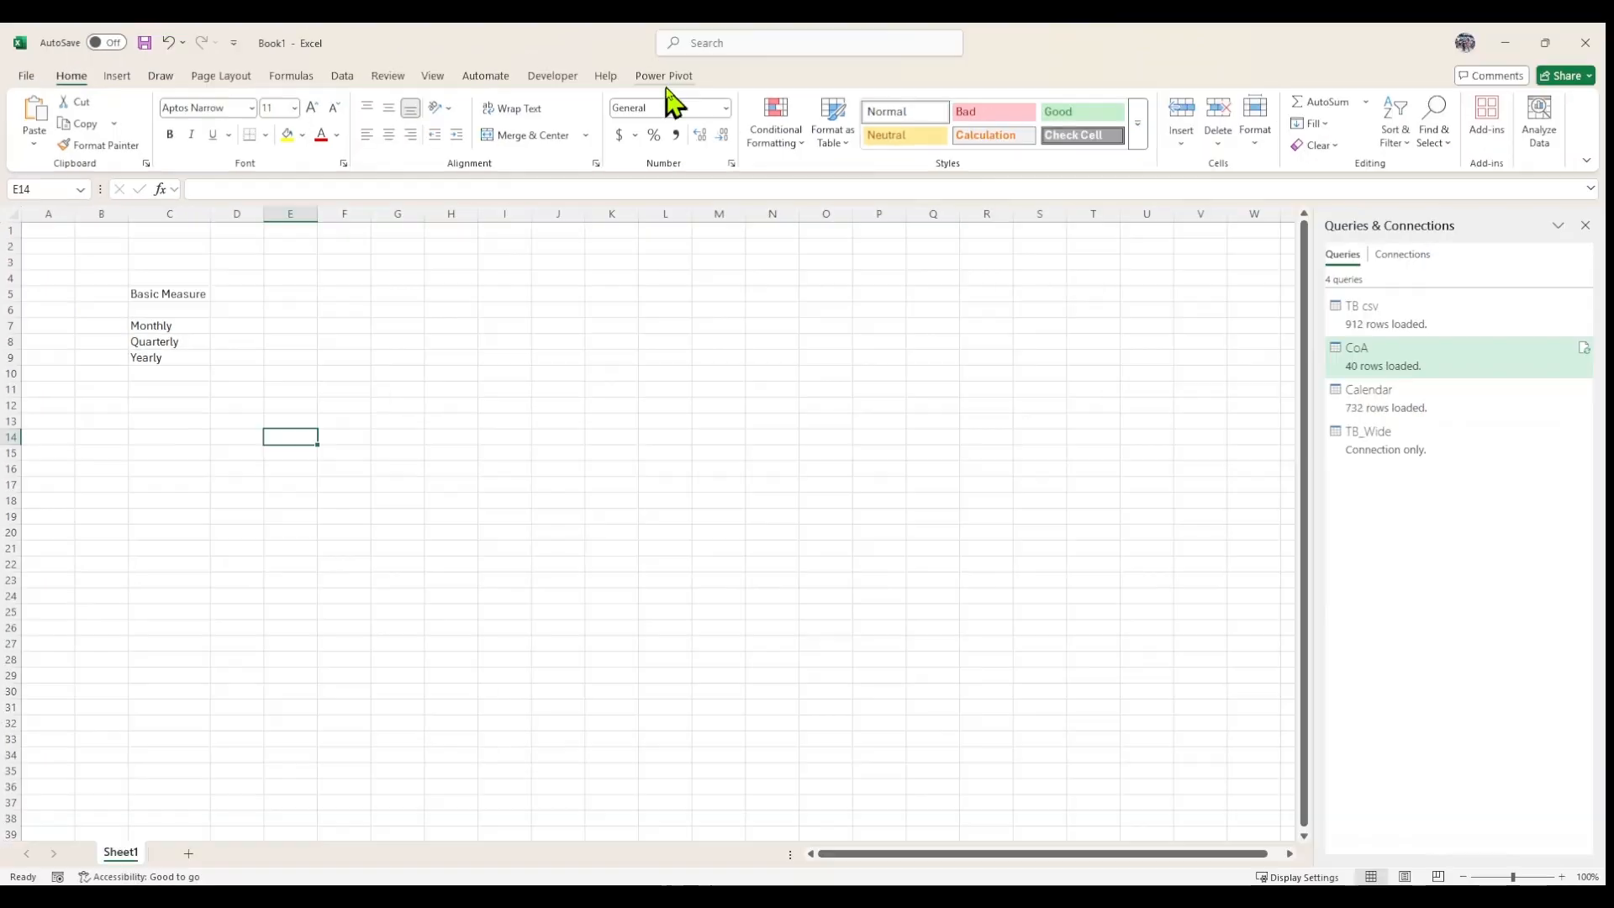
Start a new data model measure in the TB csv table and name it Total (TB)
left_click(723, 59)
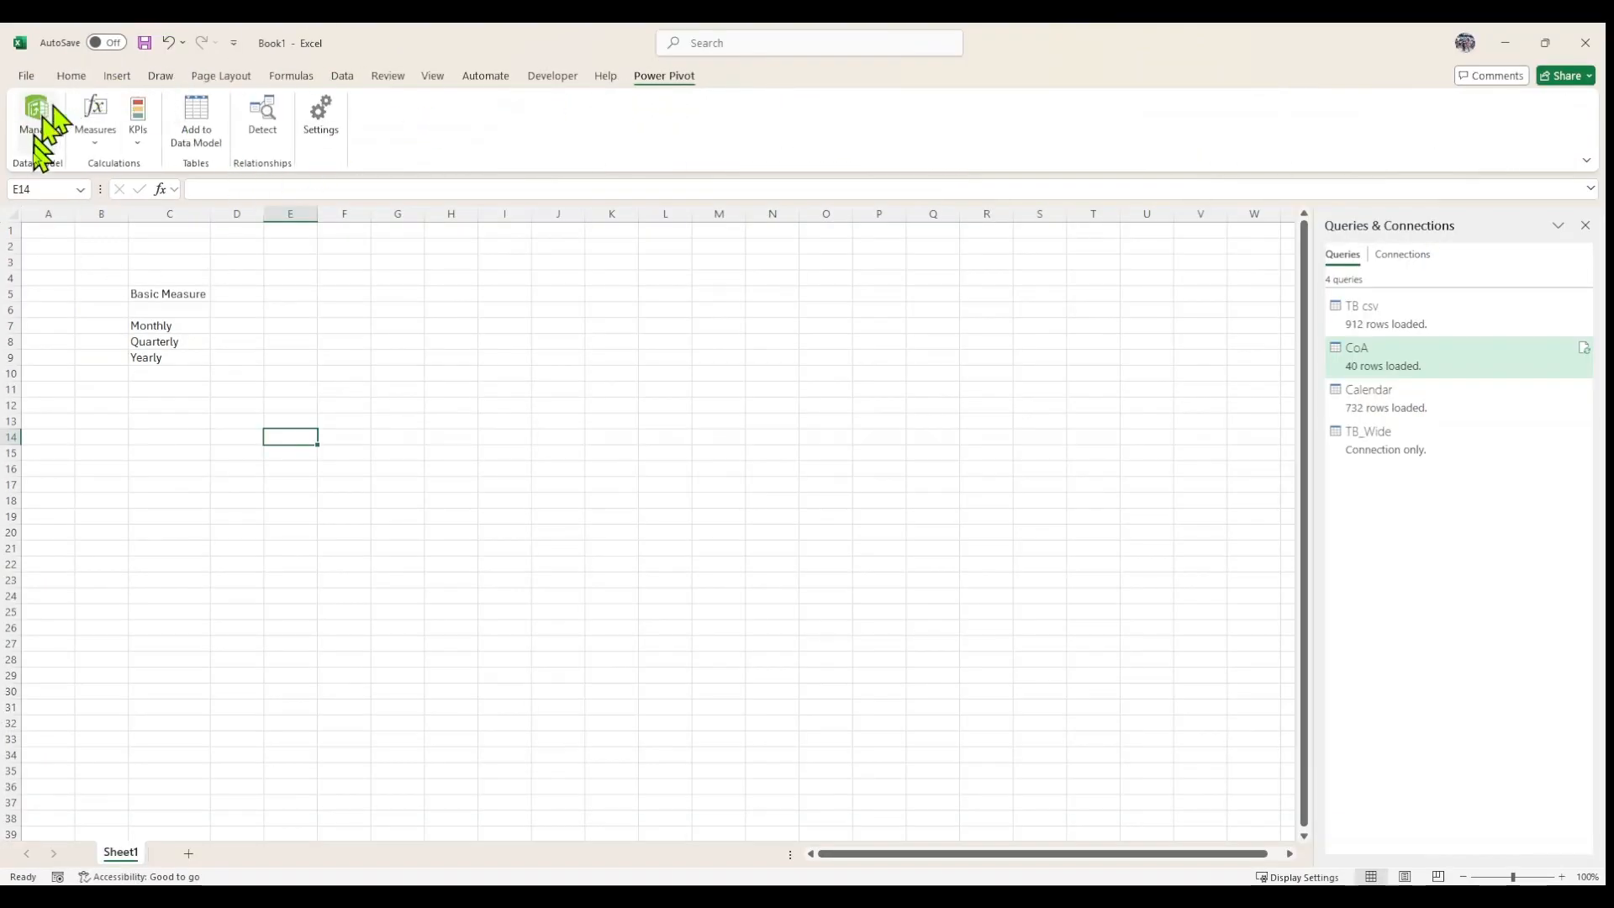
left_click(94, 145)
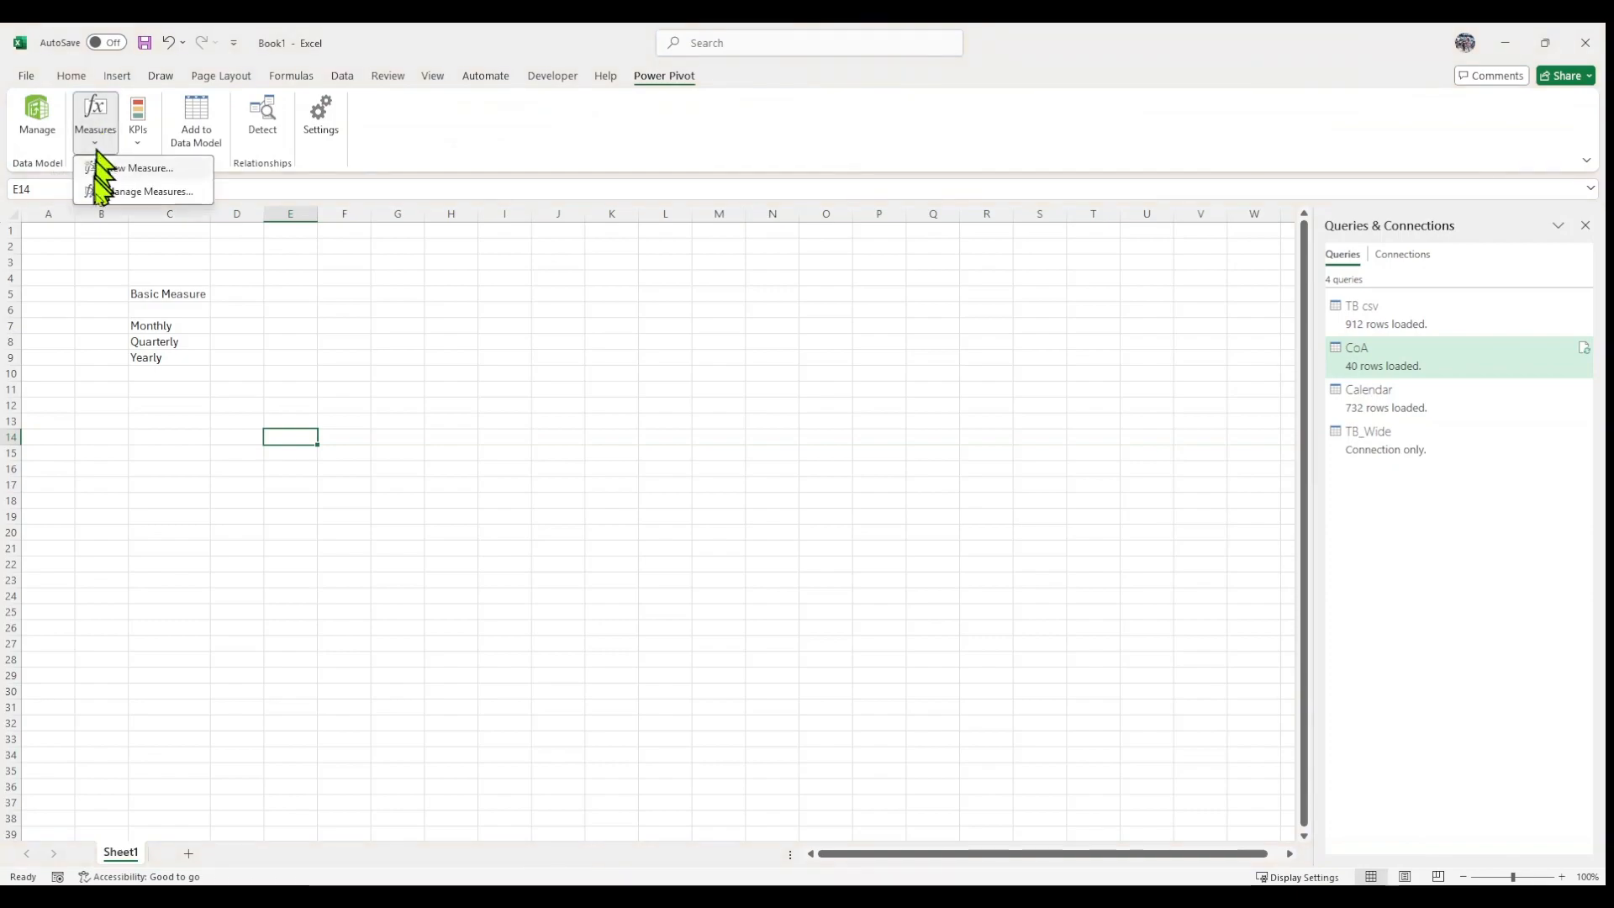
left_click(134, 192)
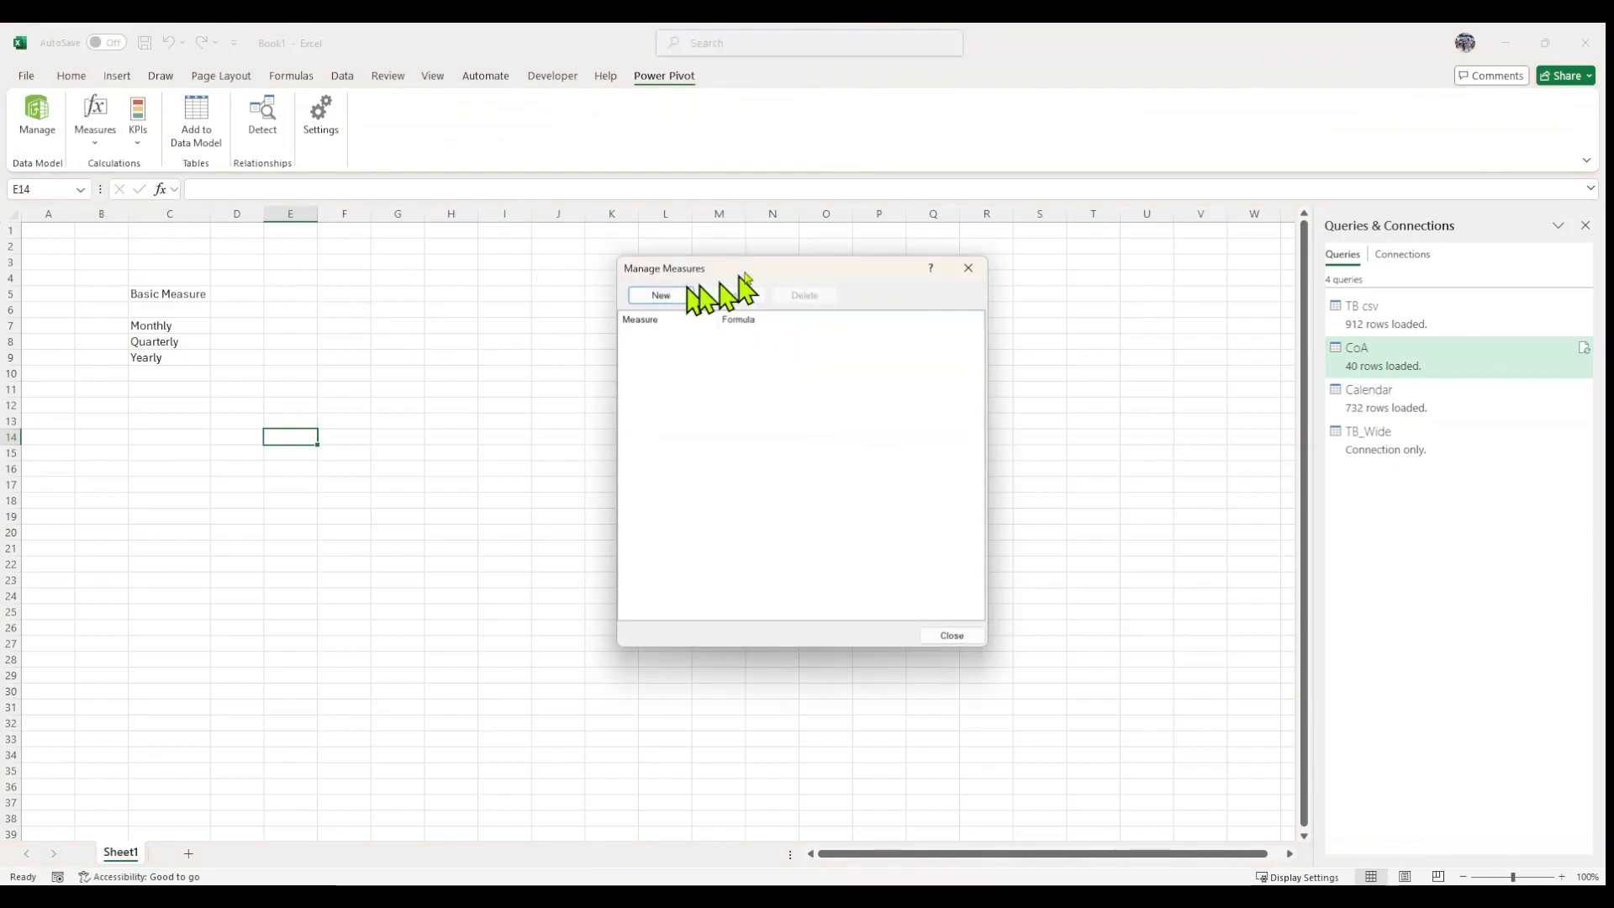
left_click_drag(759, 267, 554, 262)
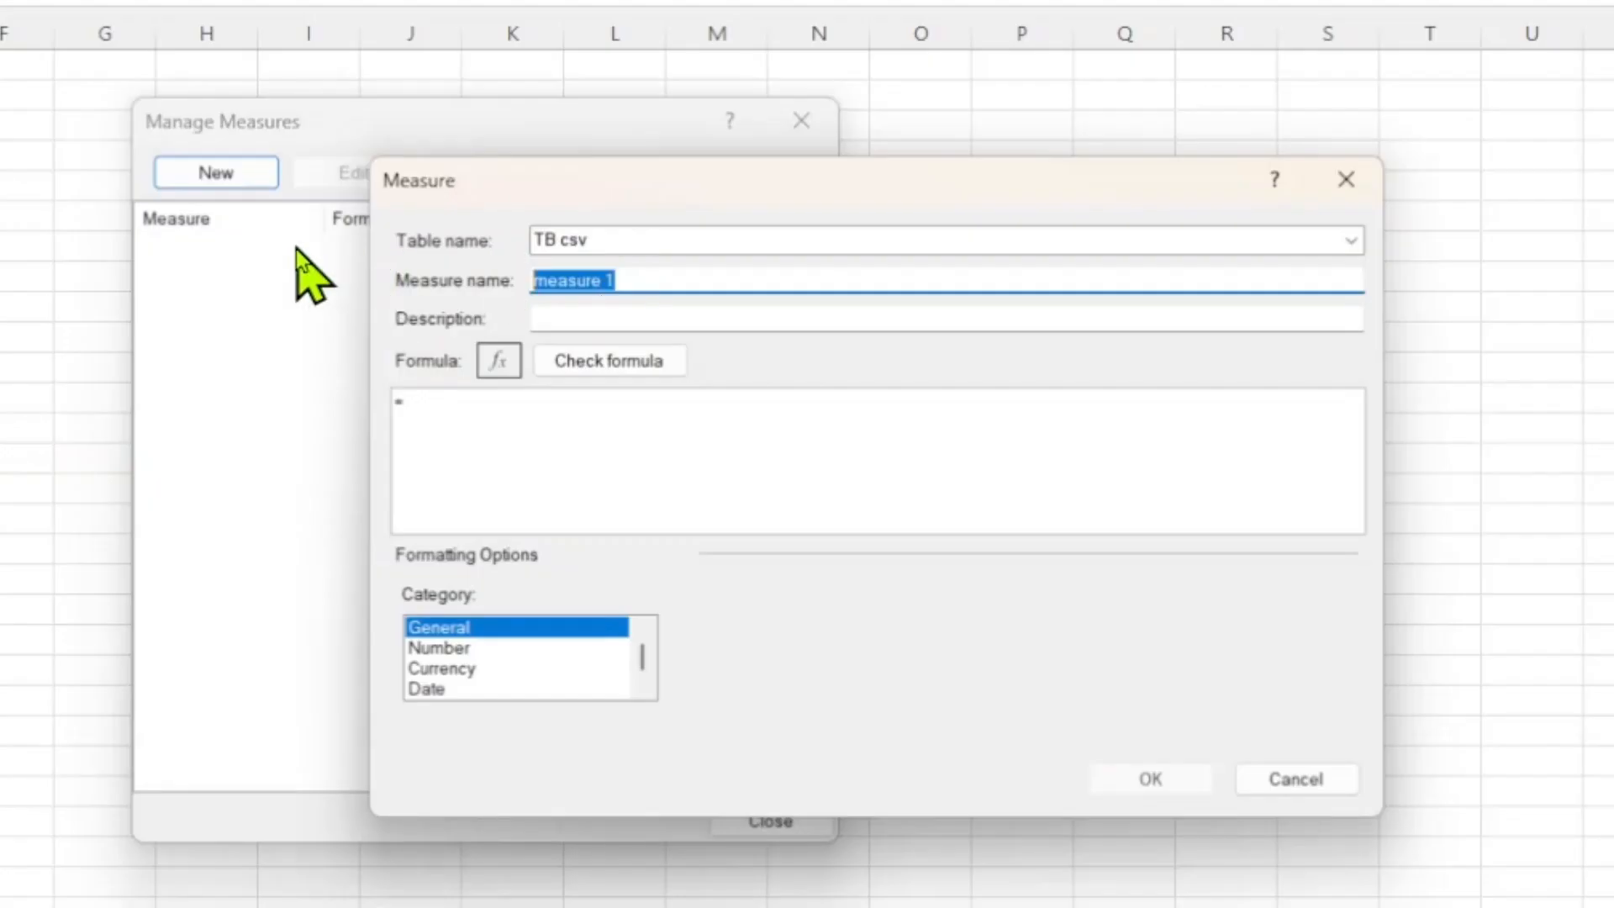
type("Total (TB")
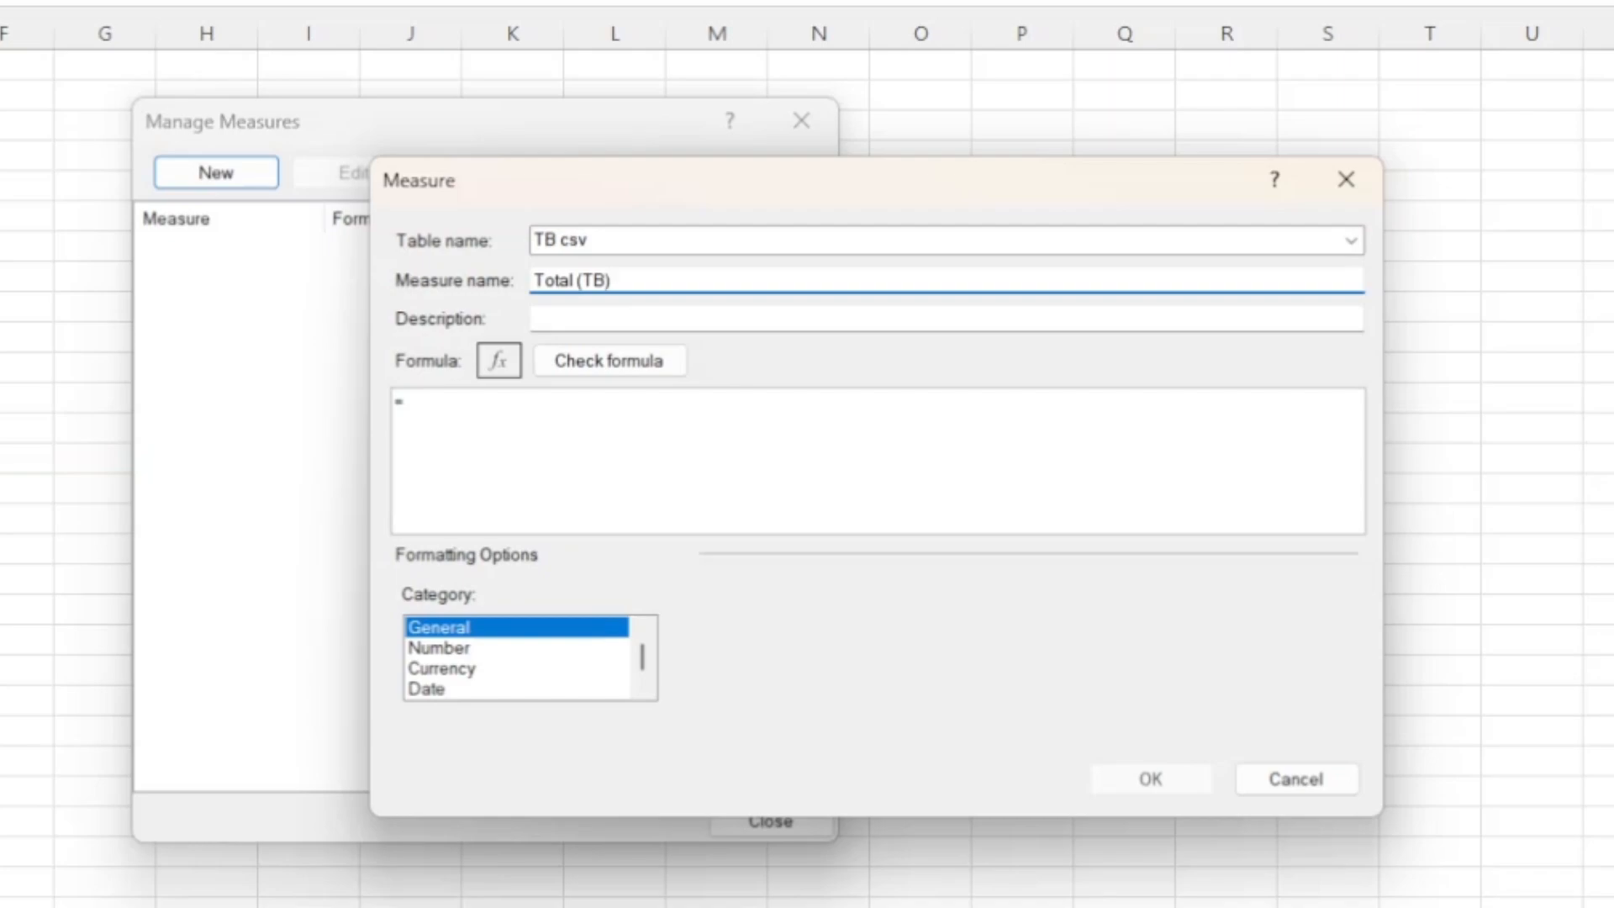
Write the measure formula =SUM('TB csv'[Amount]) and check it for errors
left_click(471, 427)
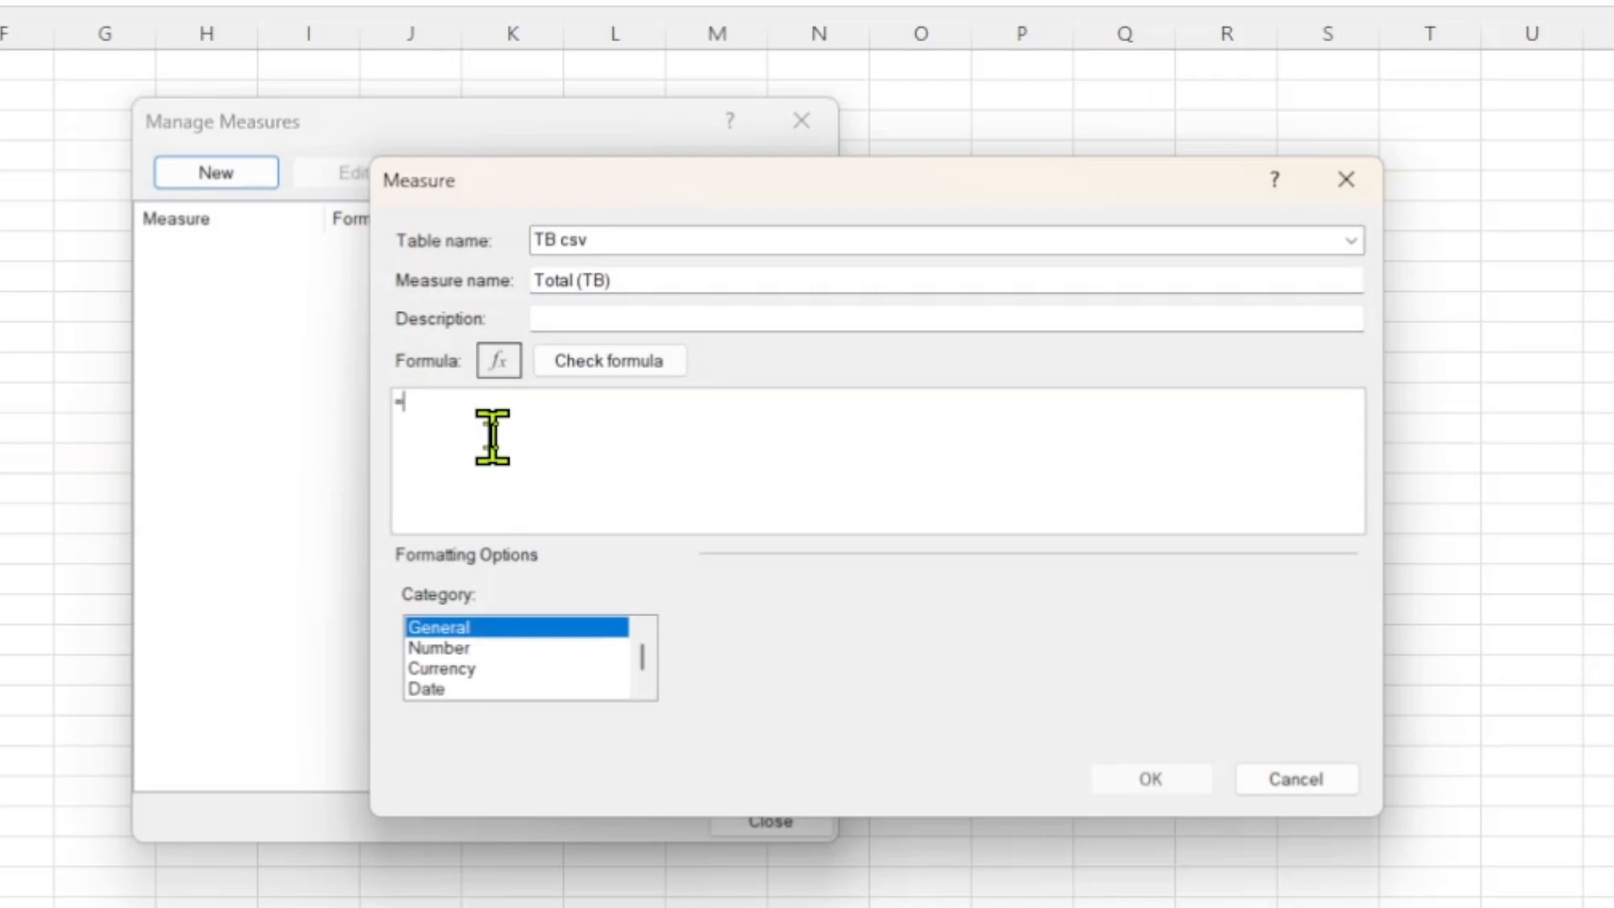
type("sum")
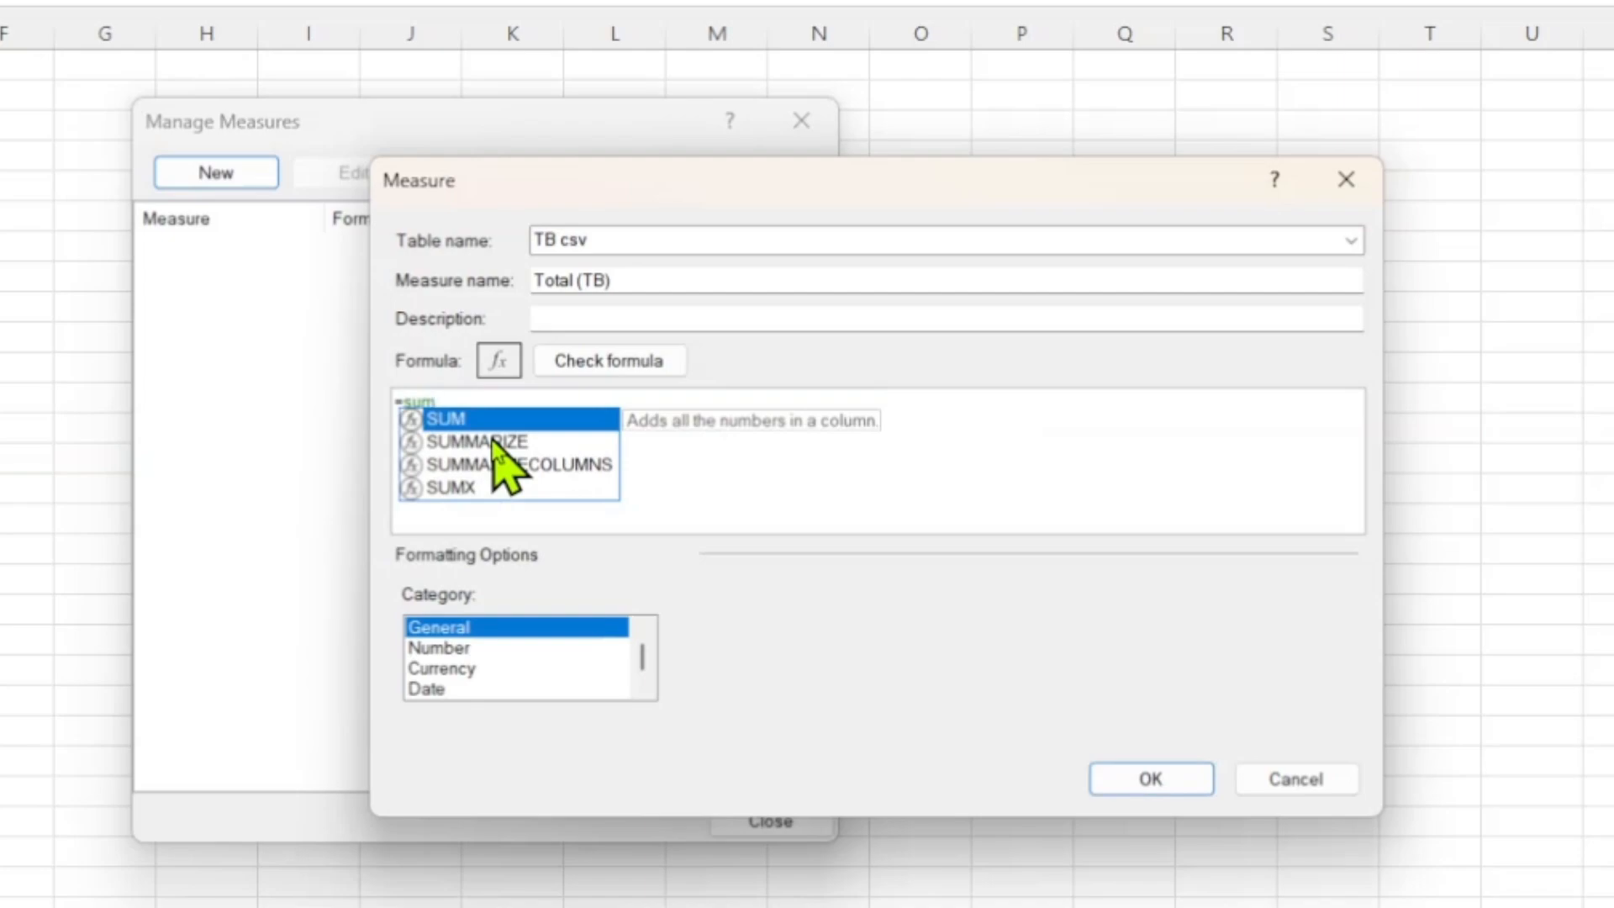
key("Tab")
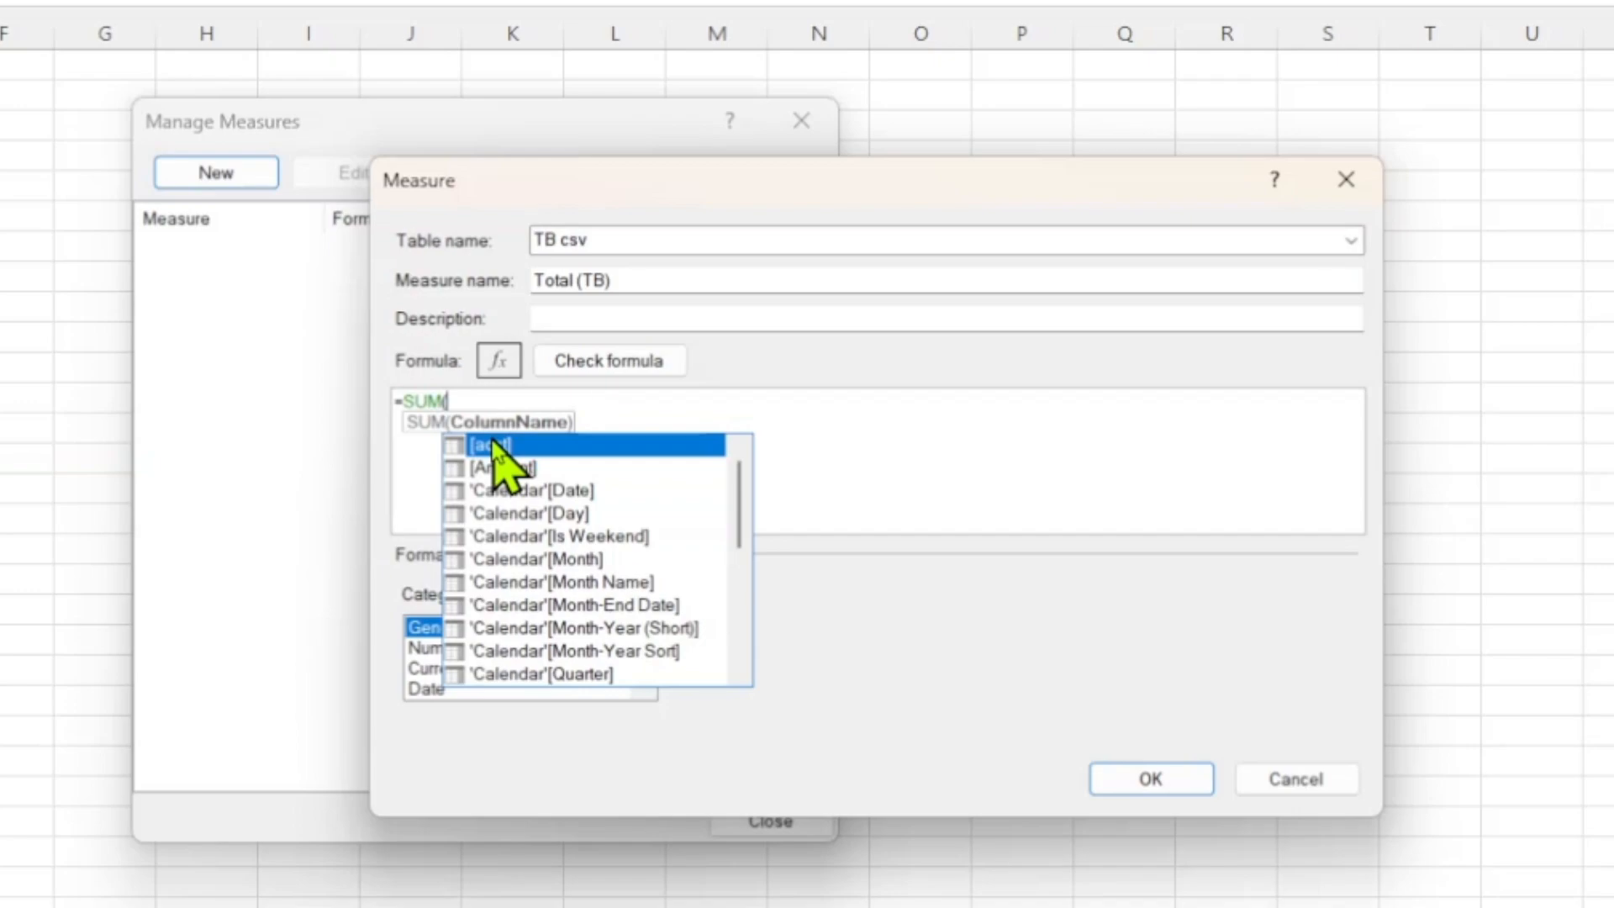
type("'")
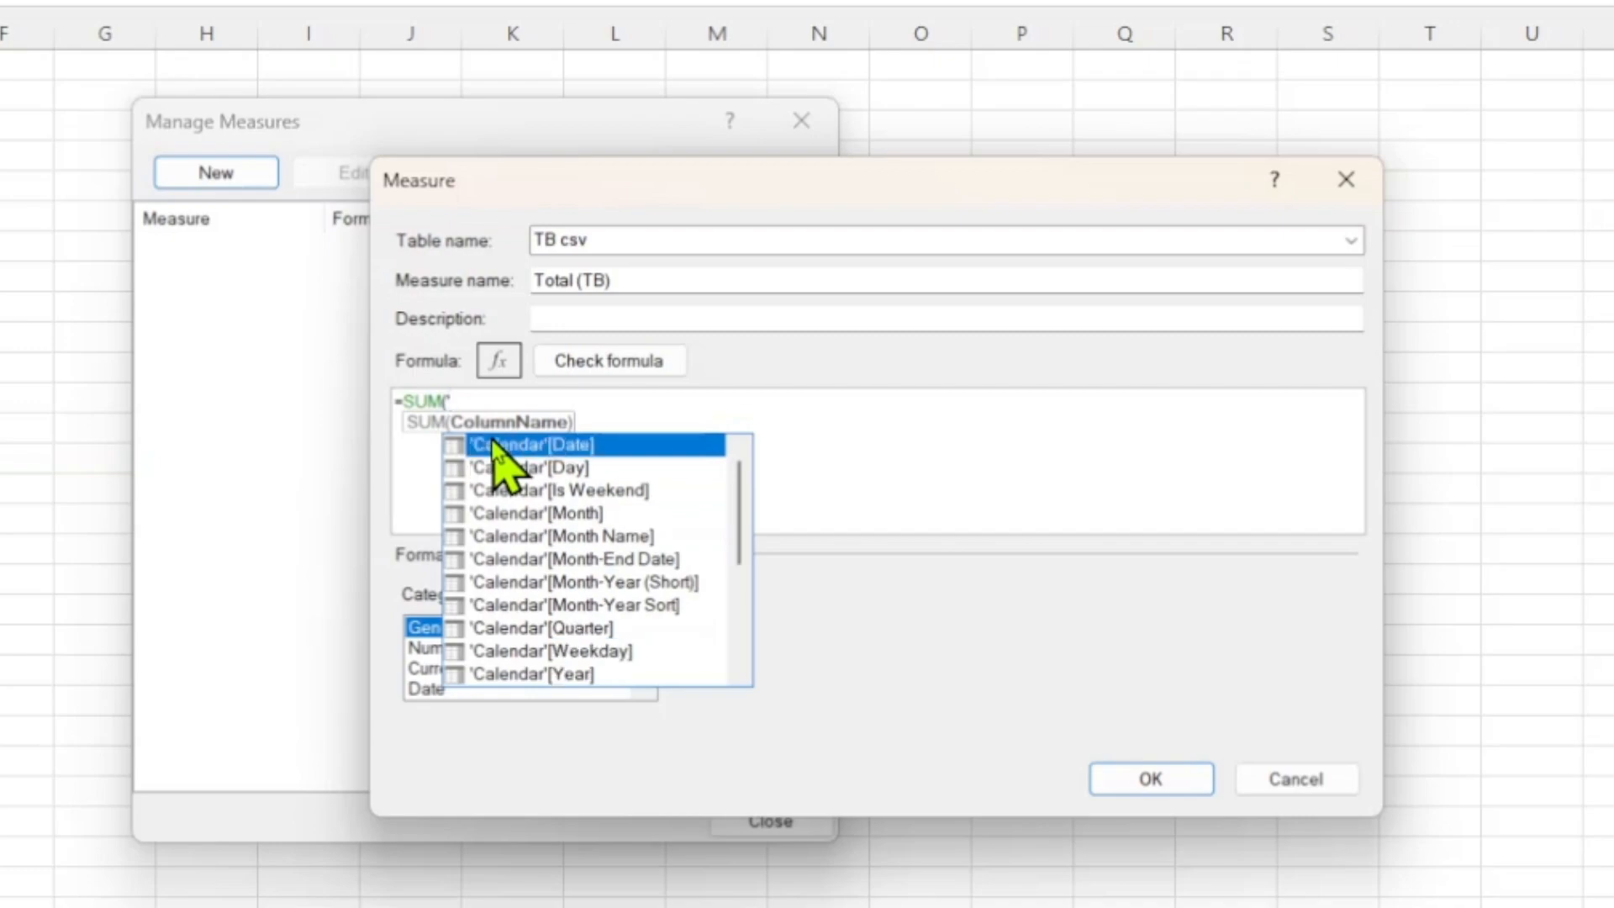
type("tb")
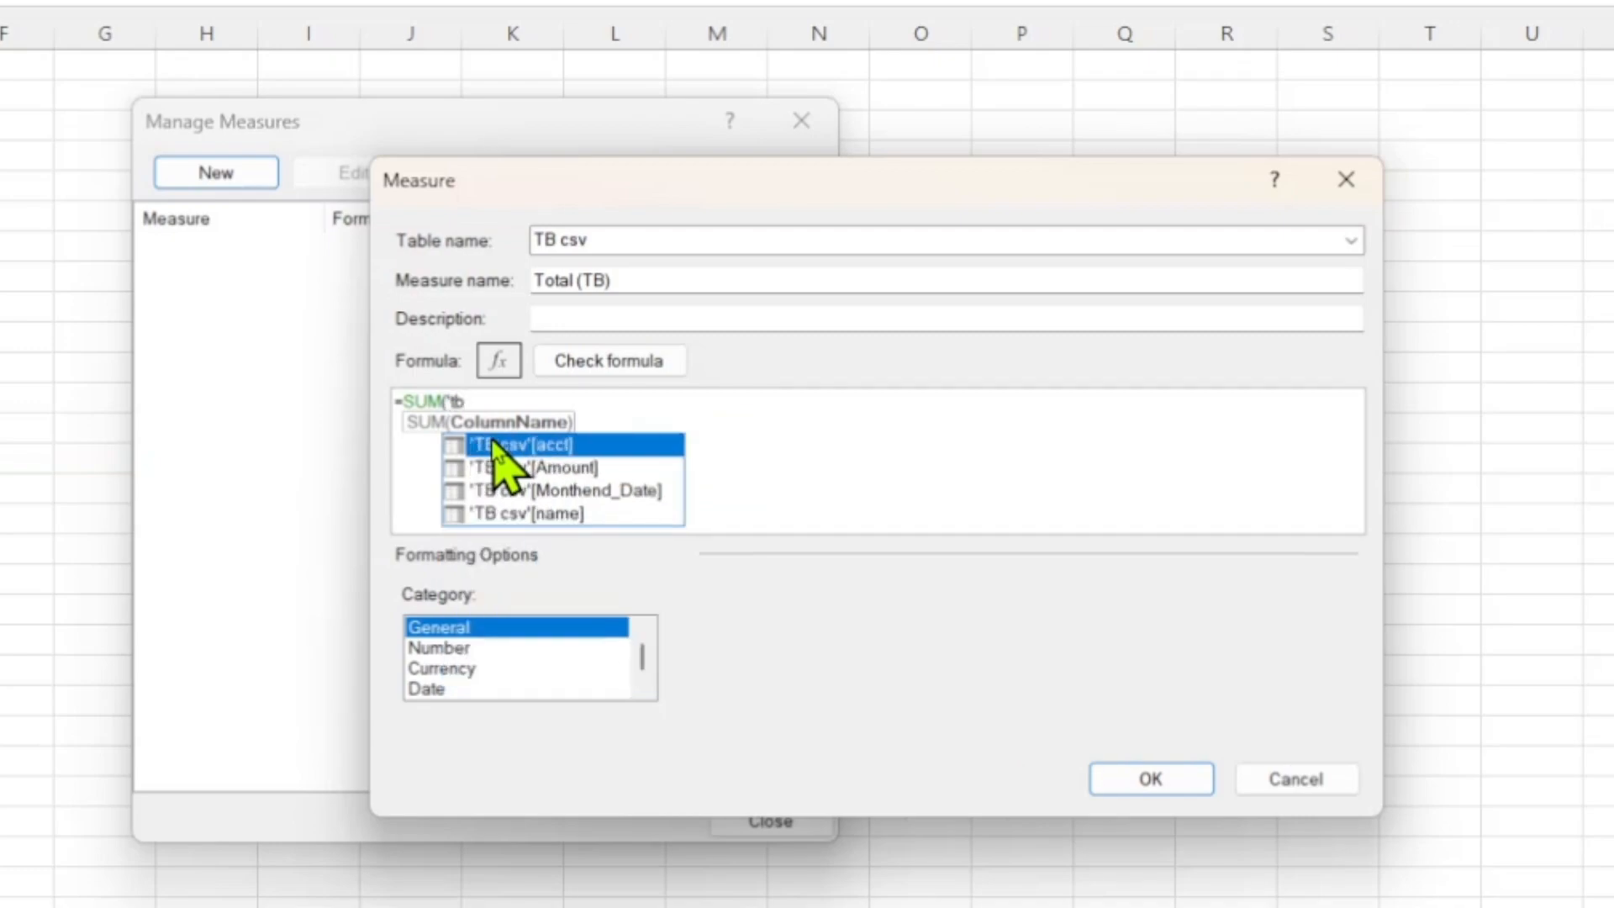
left_click(555, 469)
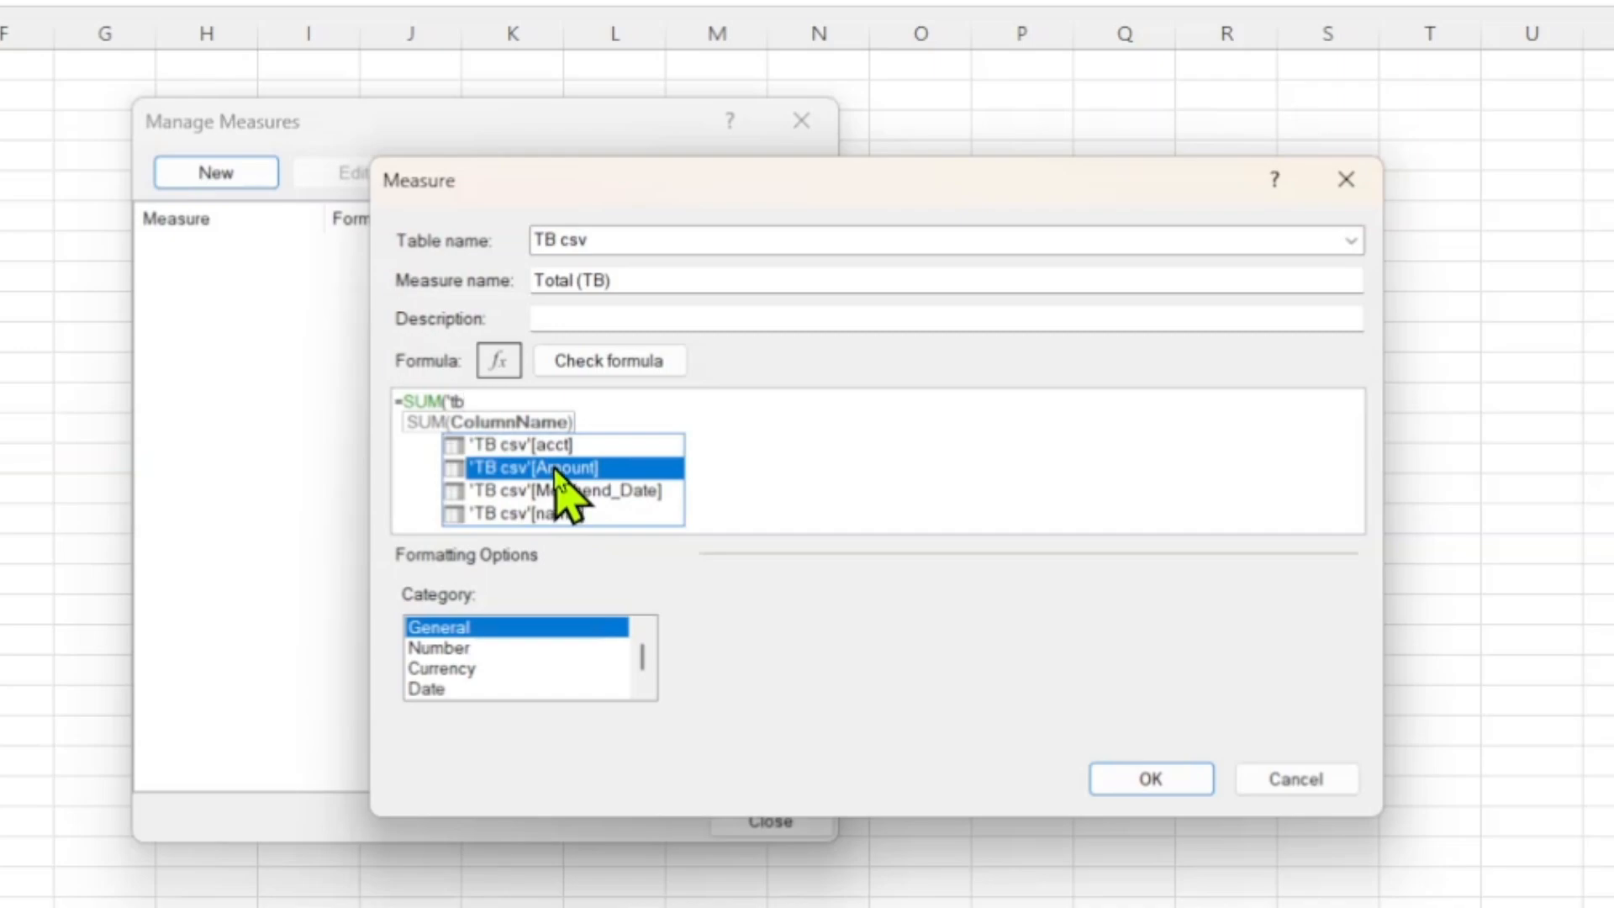
double_click(558, 471)
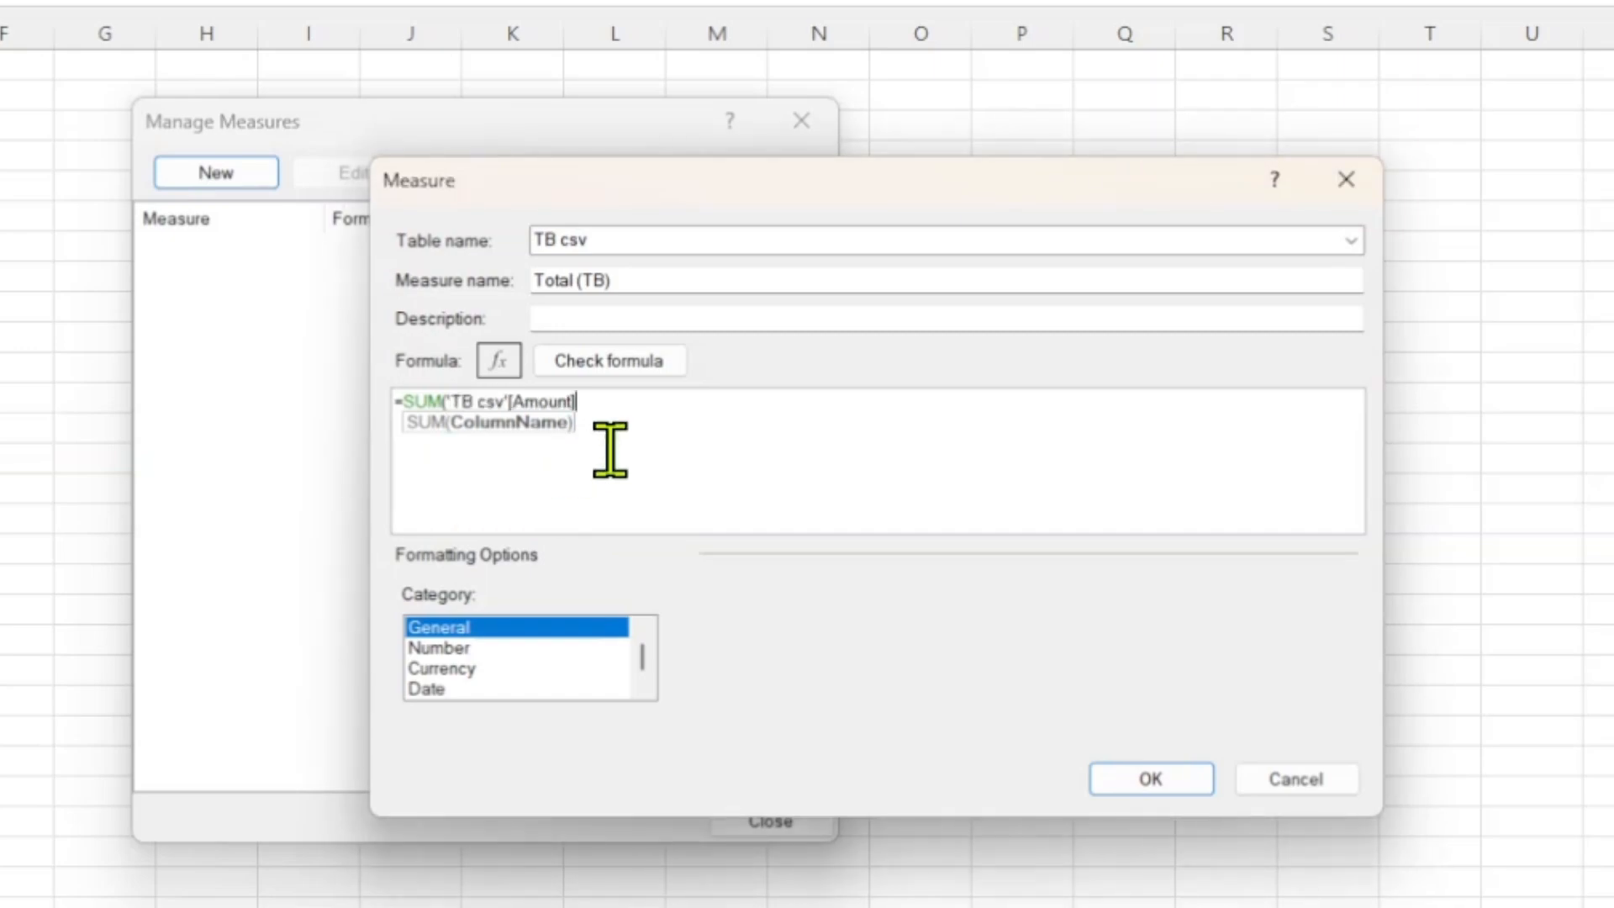
type(")")
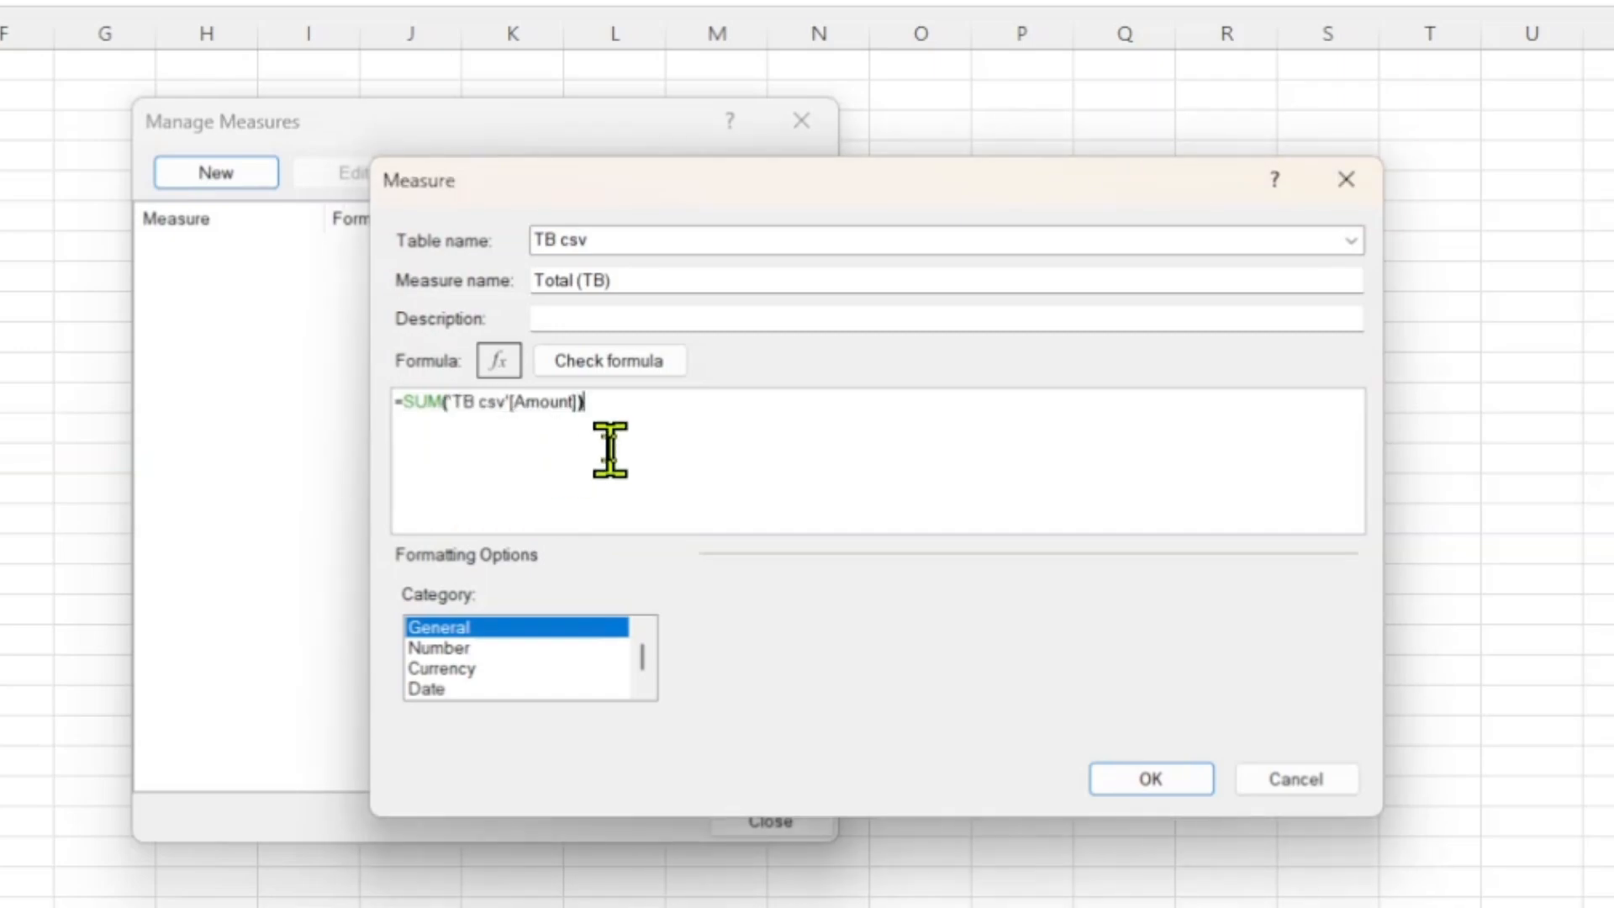
left_click(649, 370)
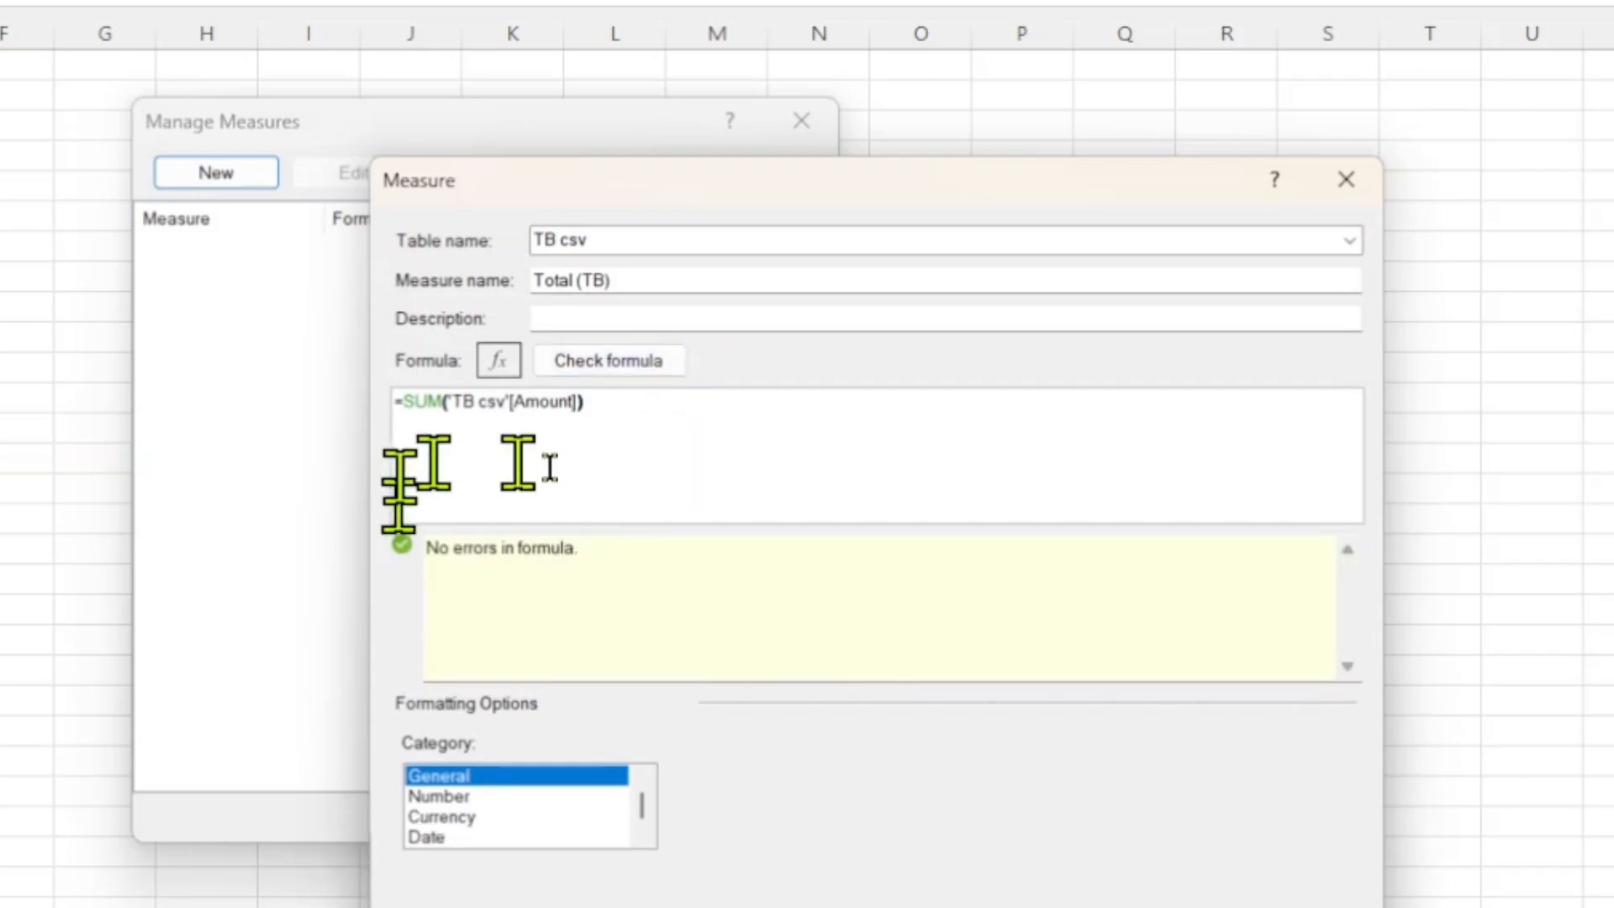
Format the Total (TB) measure as a whole number with the 1000 separator, then save it and close the measure manager
left_click(454, 796)
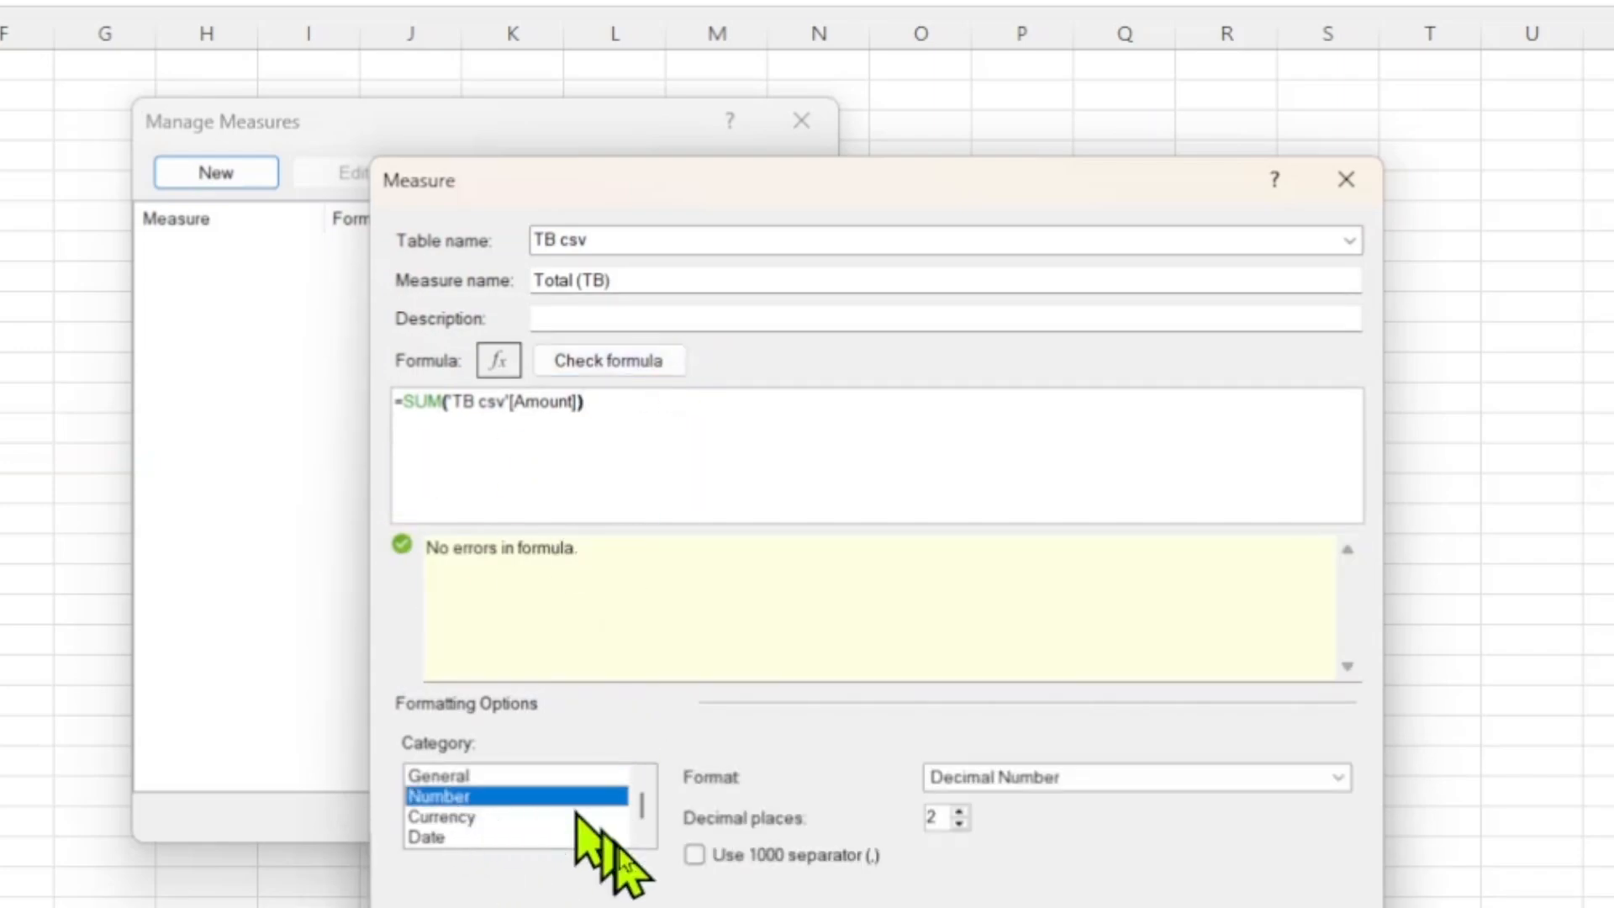
left_click(706, 856)
left_click(1012, 782)
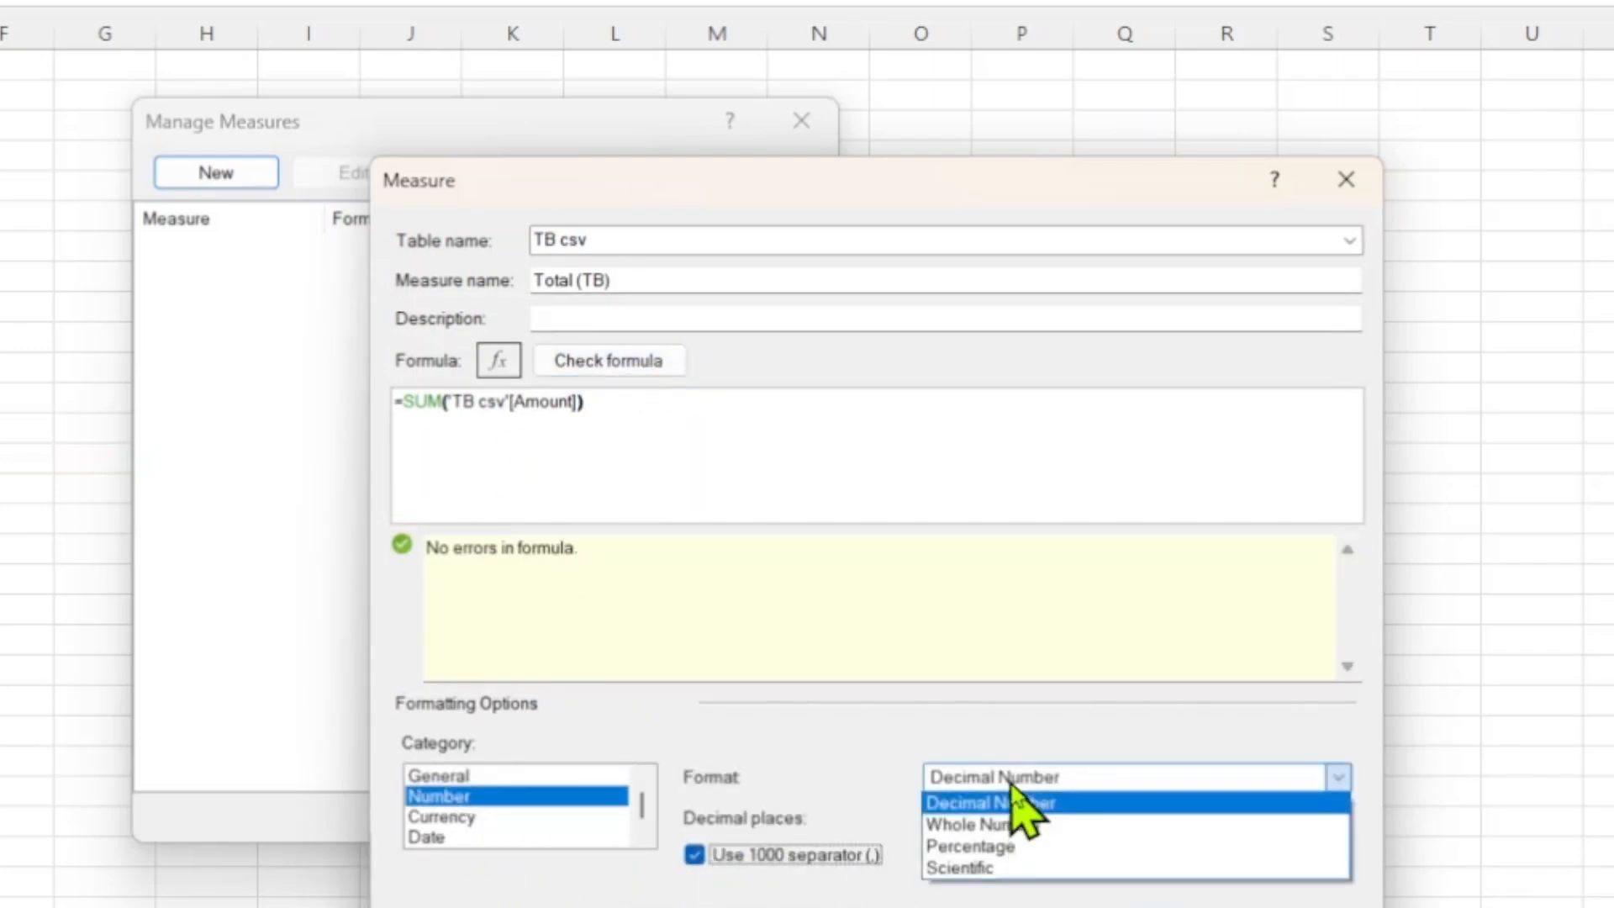
left_click(1042, 826)
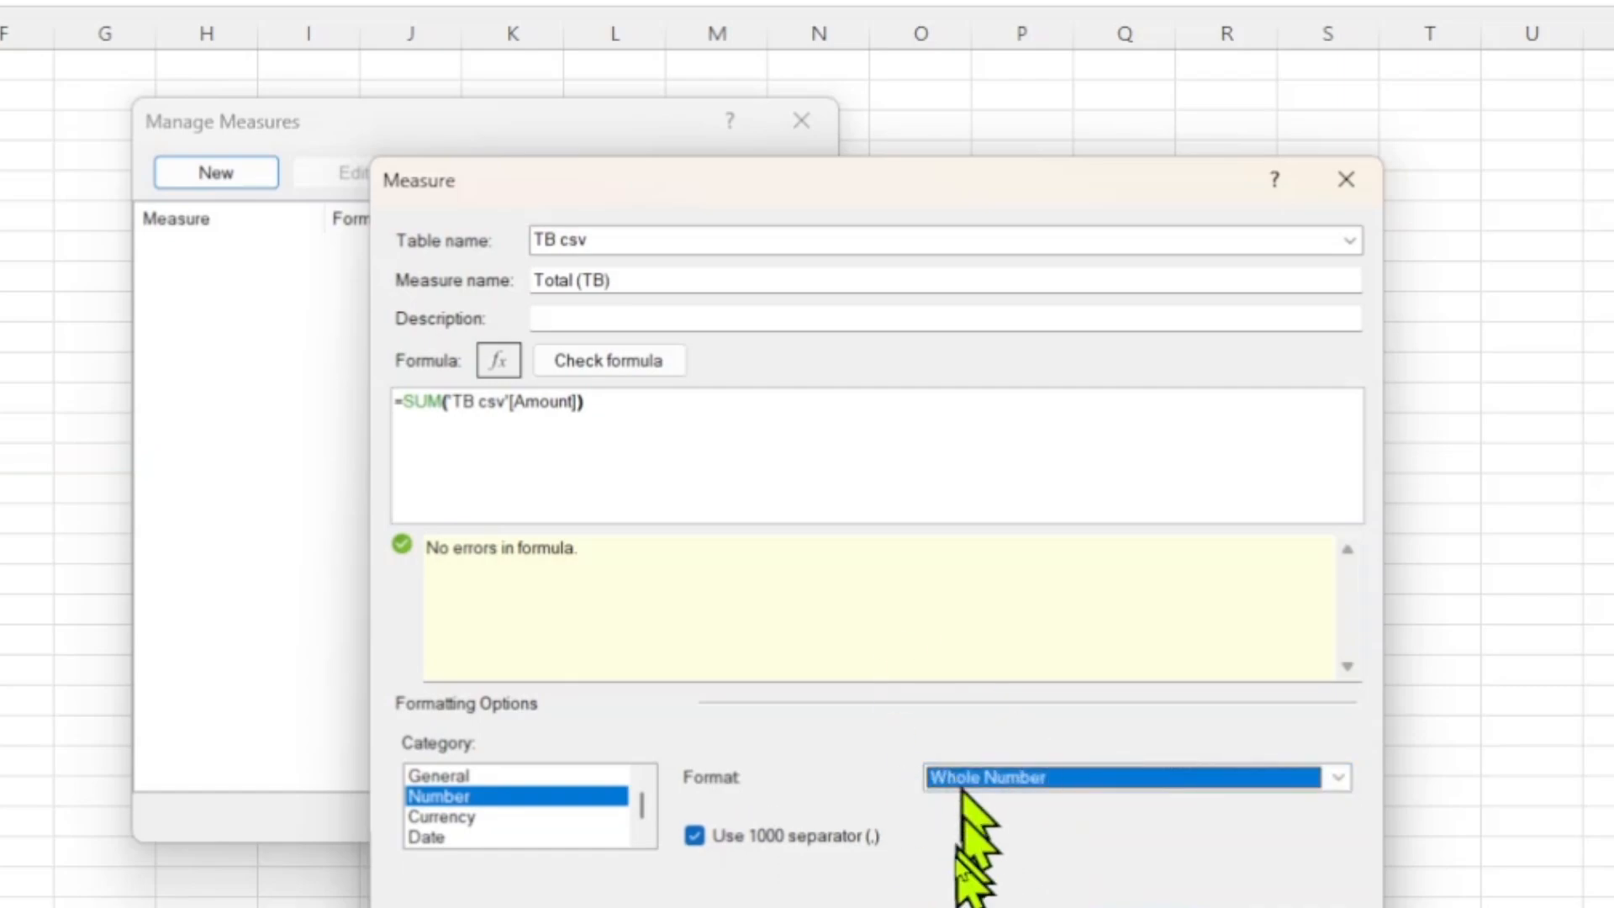
left_click(1151, 907)
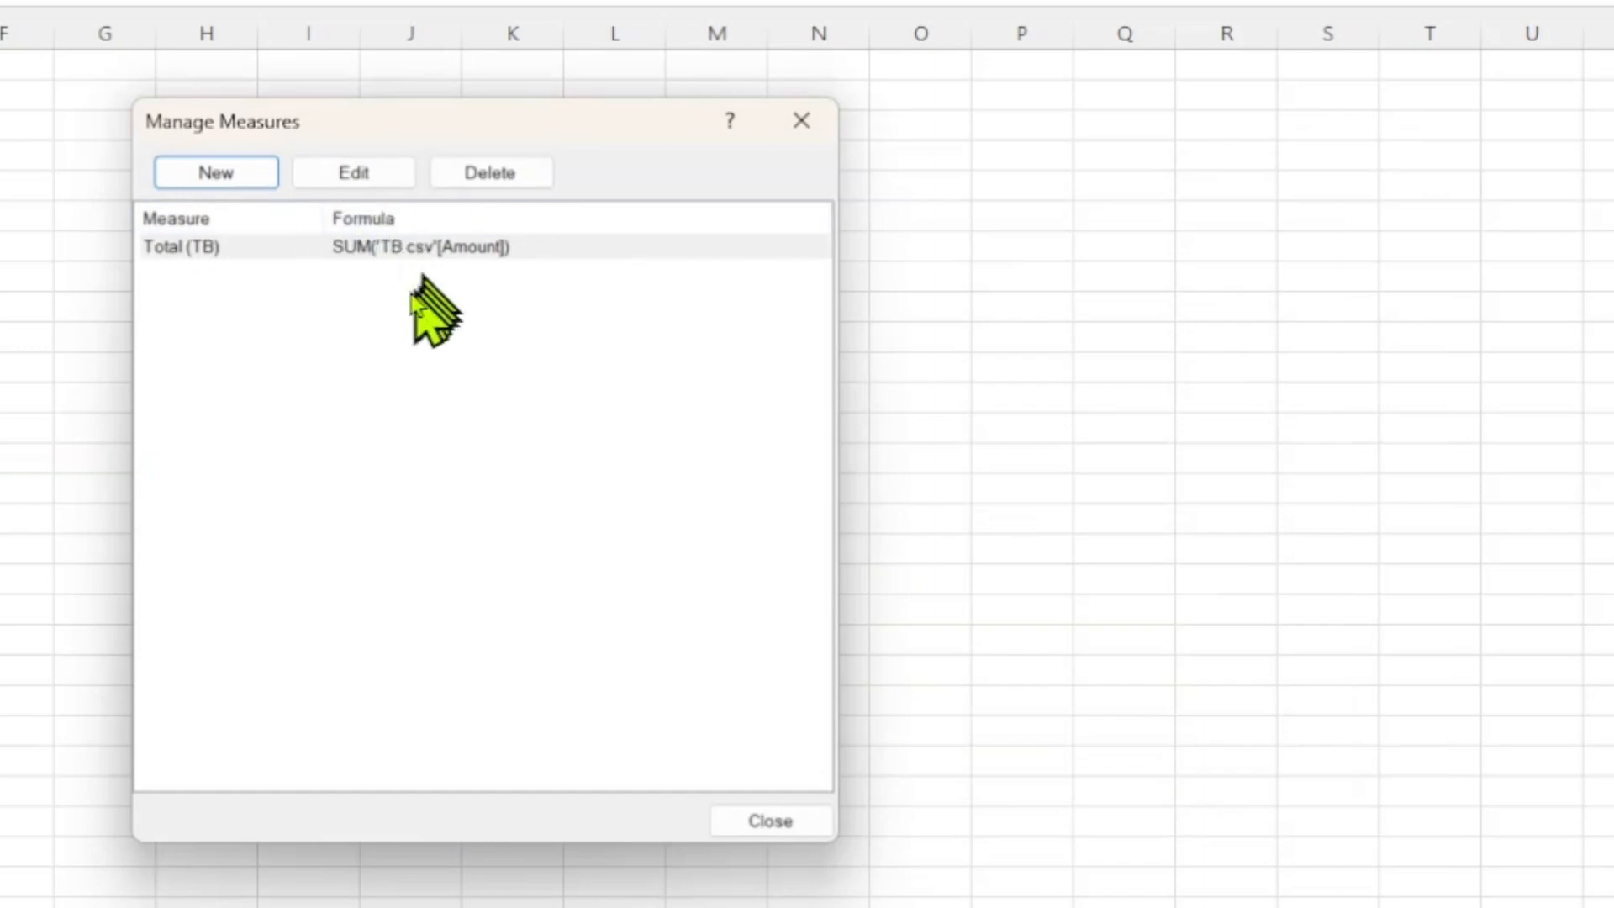
left_click(770, 820)
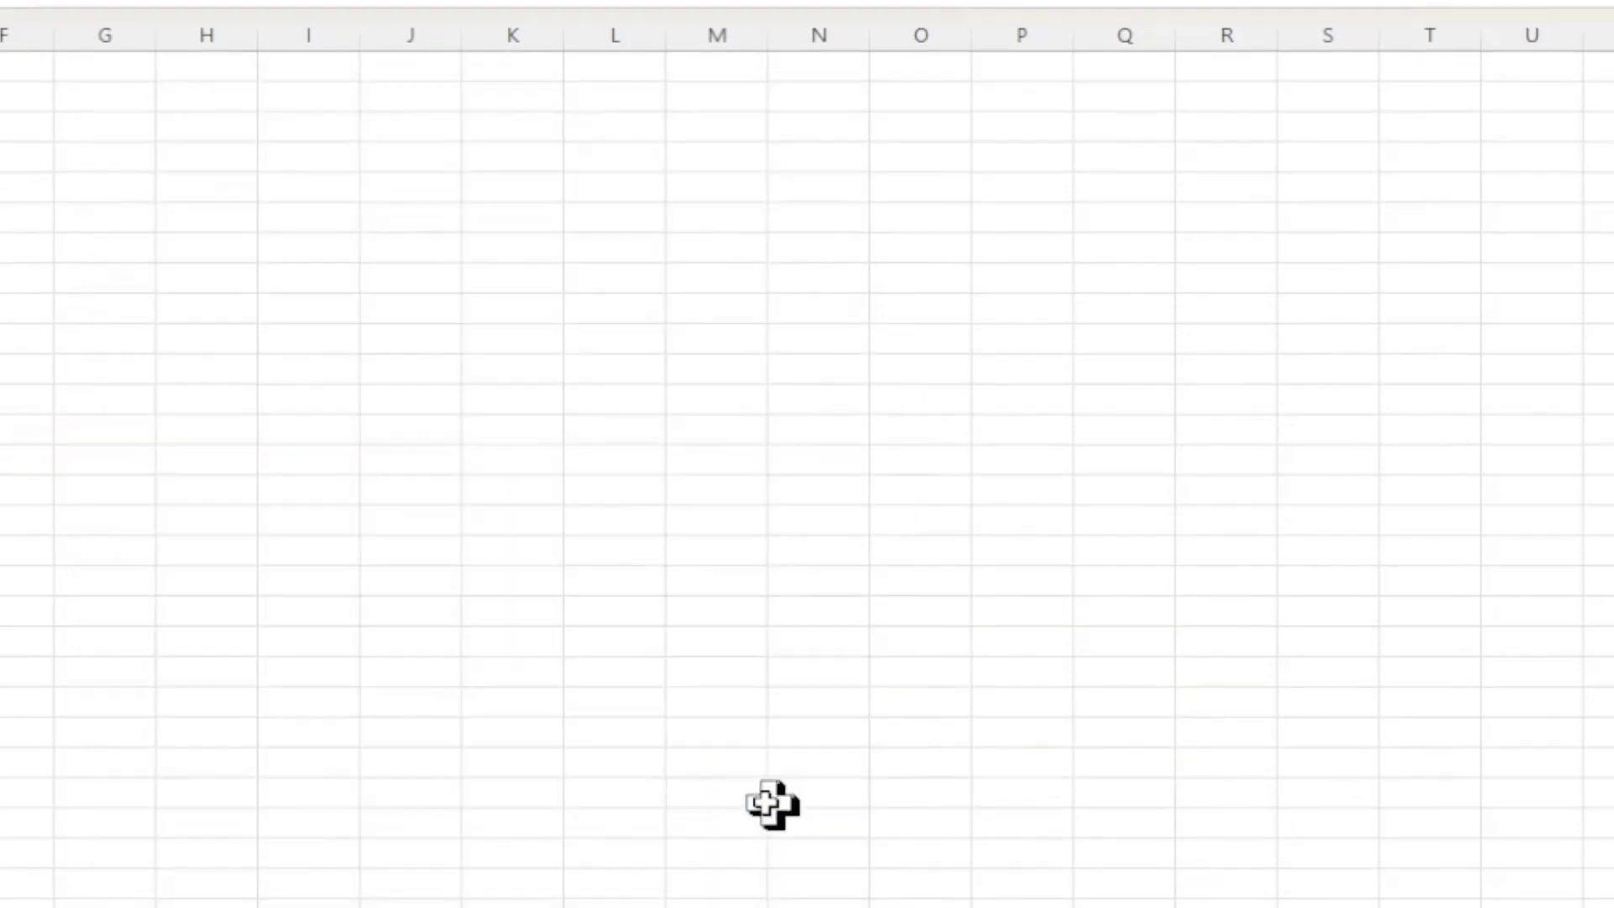
Insert a PivotTable from the data model on the existing worksheet at Sheet1 cell I7
left_click(163, 402)
left_click(2, 362)
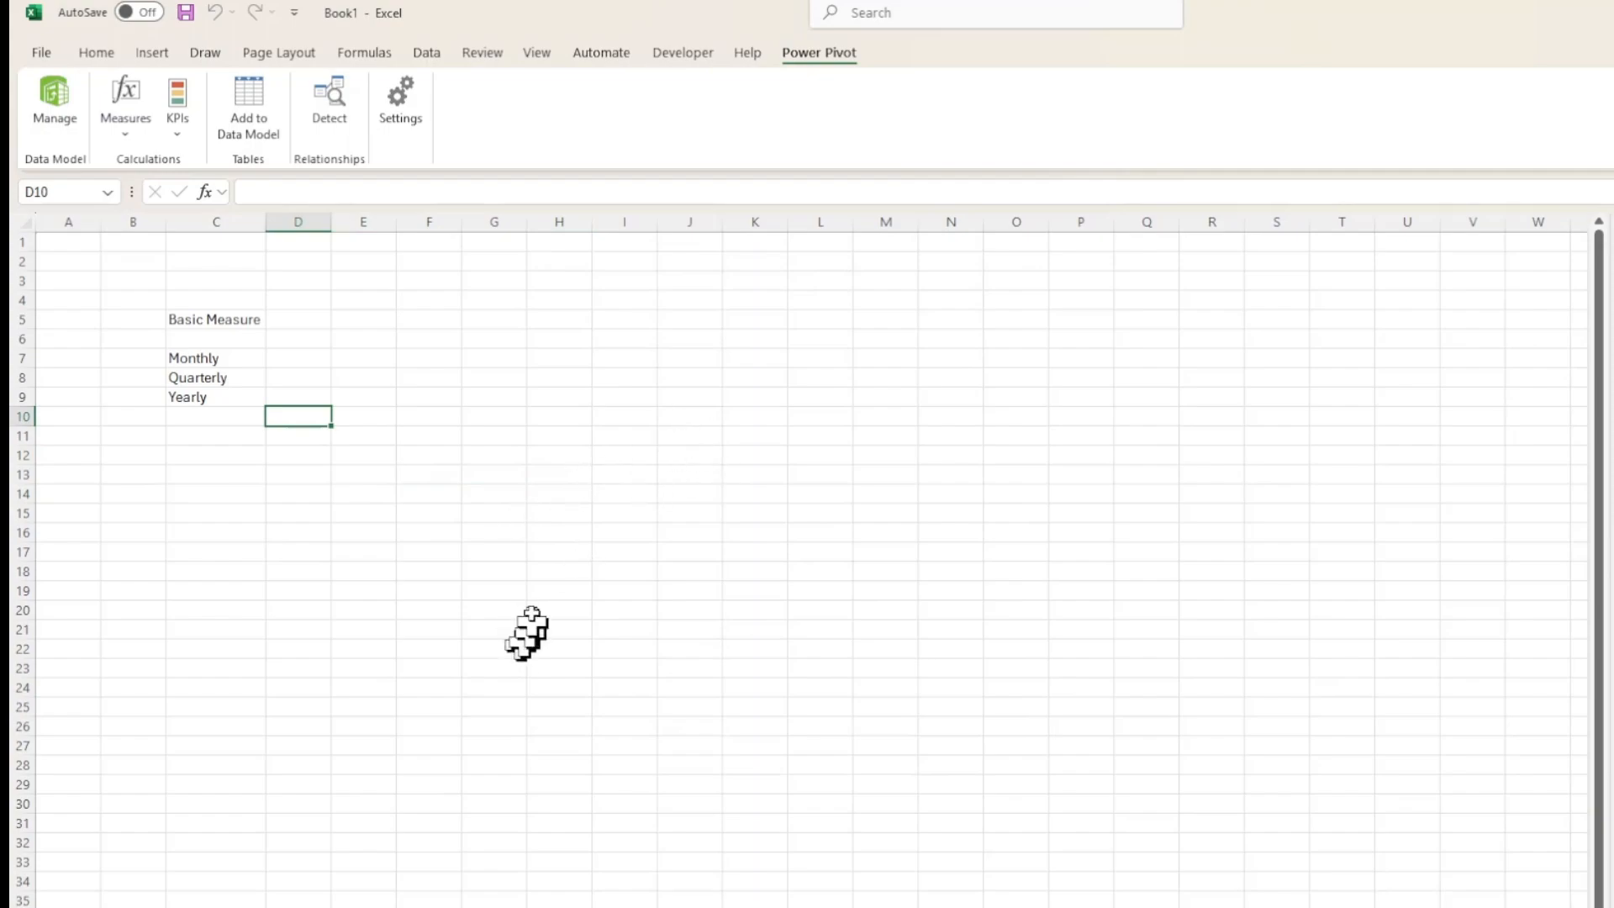
left_click(626, 359)
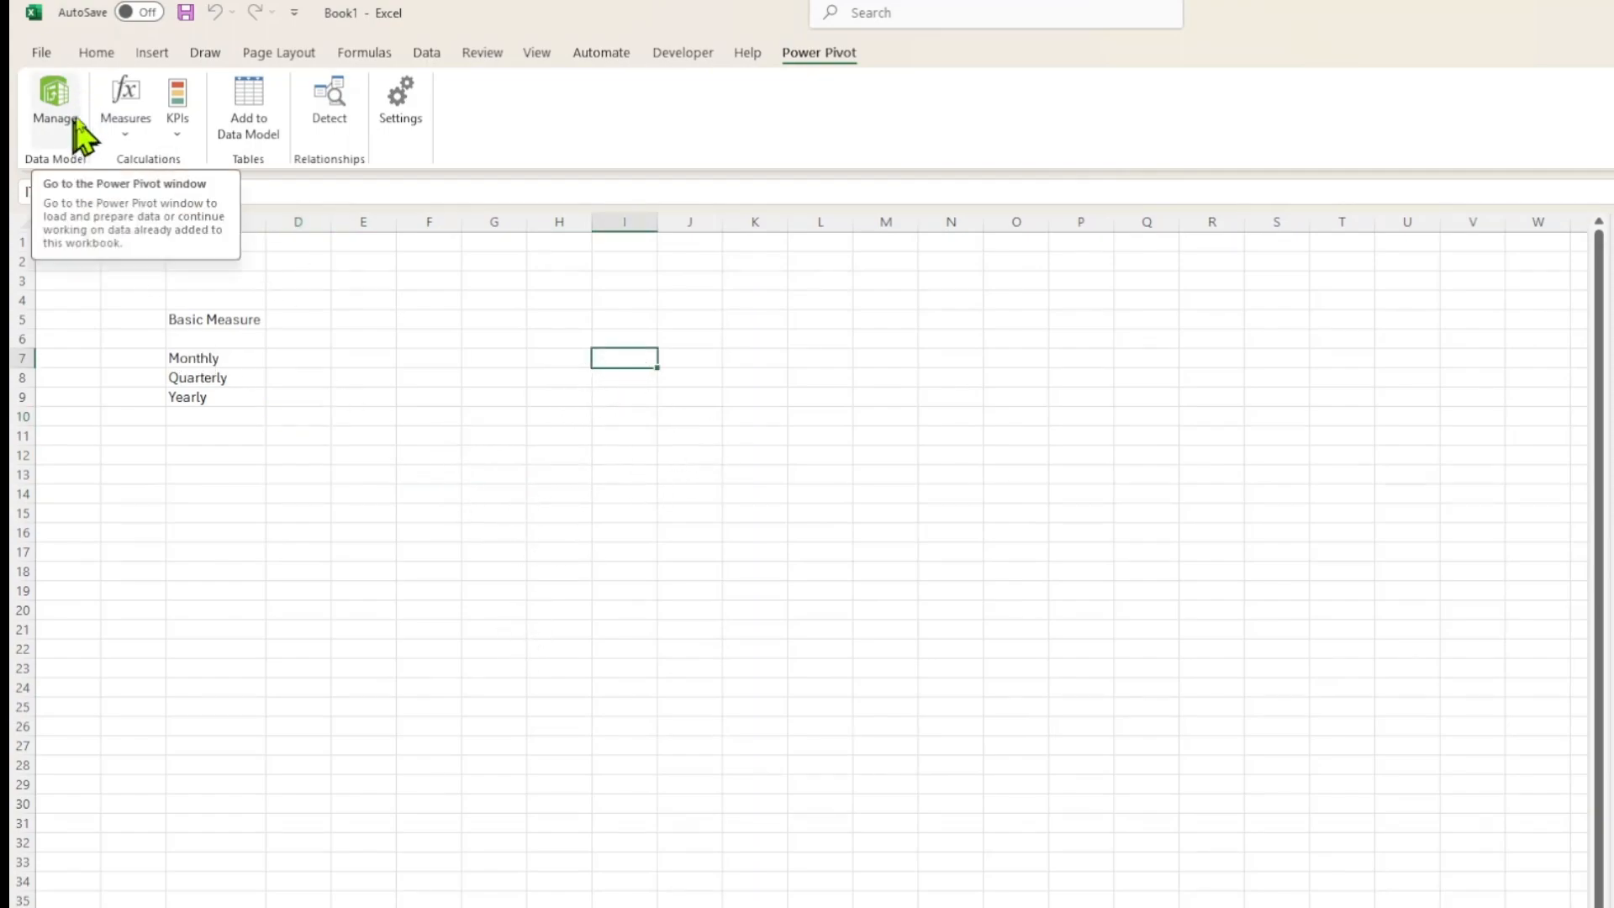
left_click(163, 56)
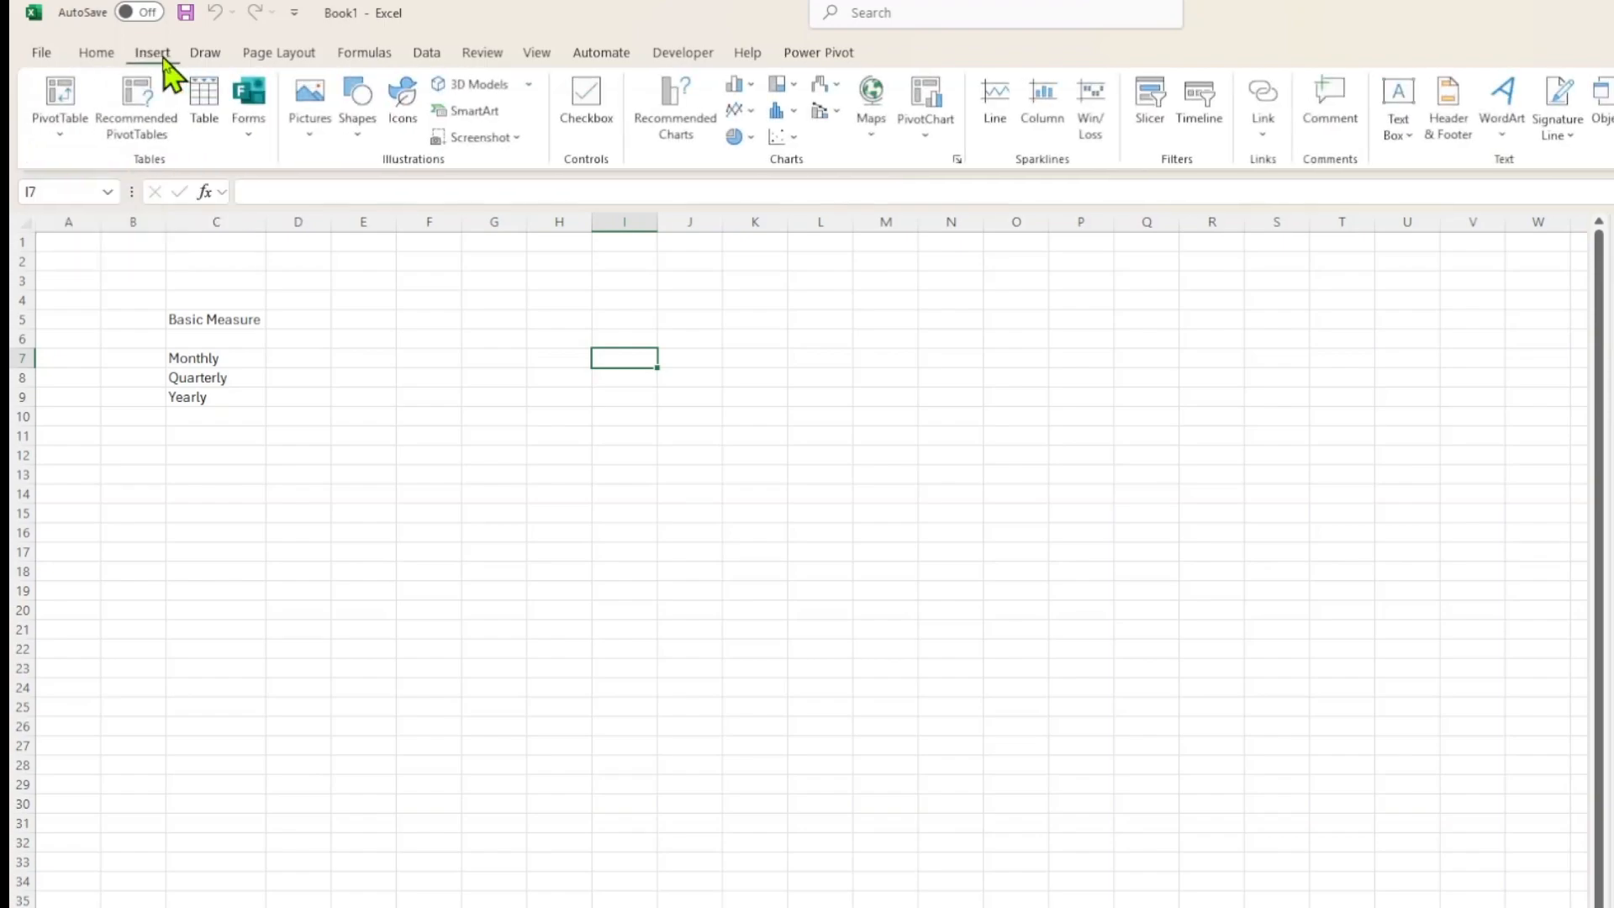
left_click(61, 134)
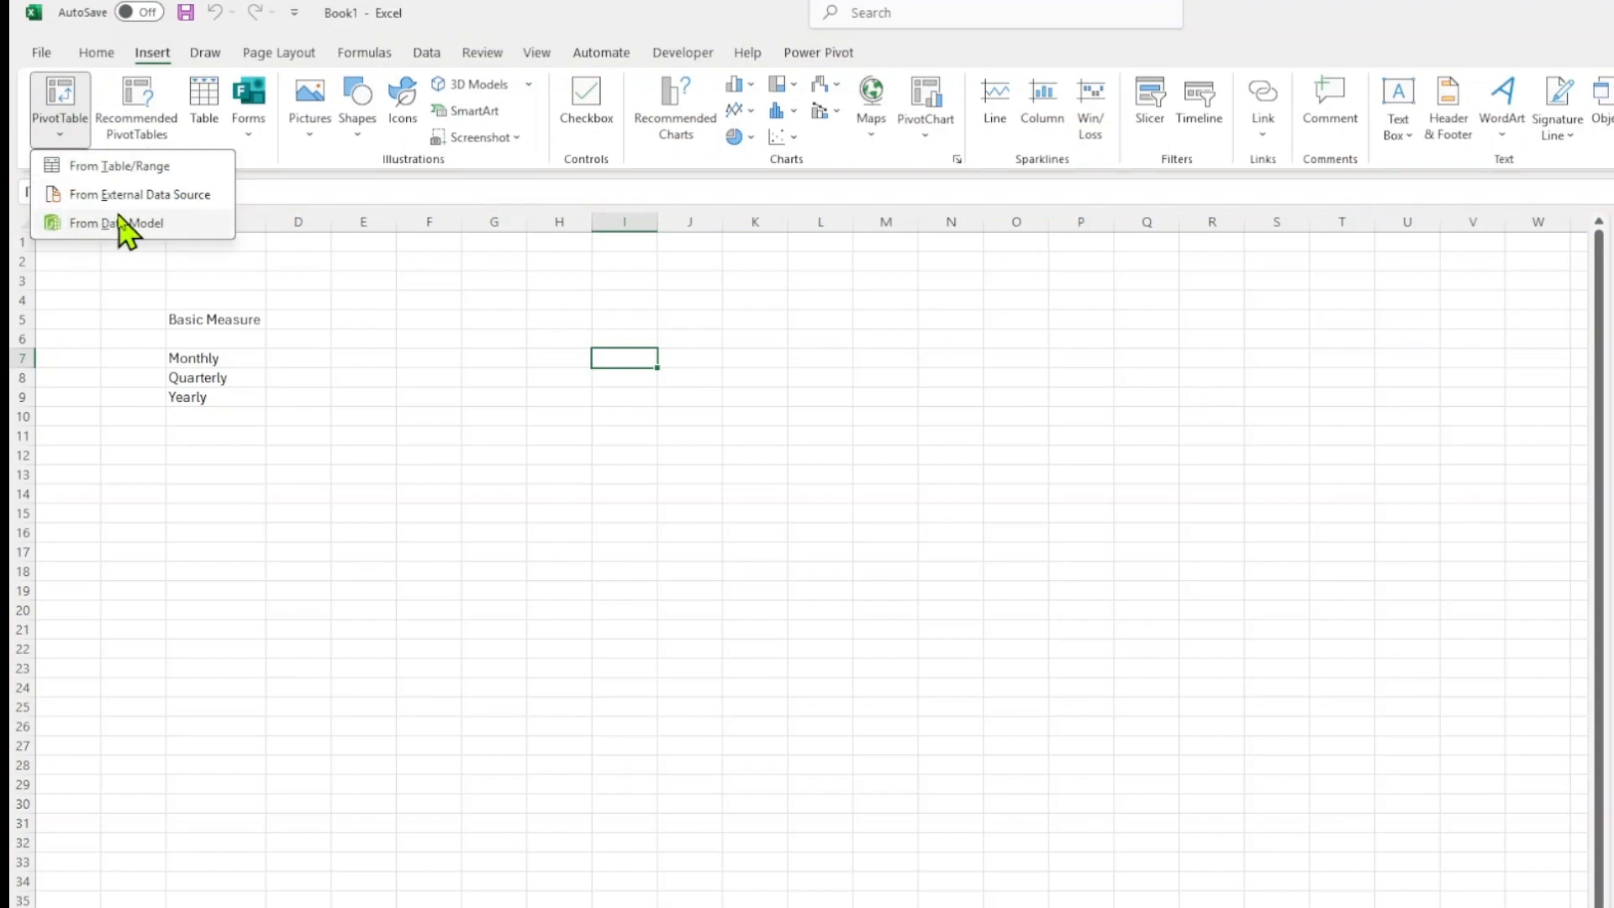
left_click(122, 223)
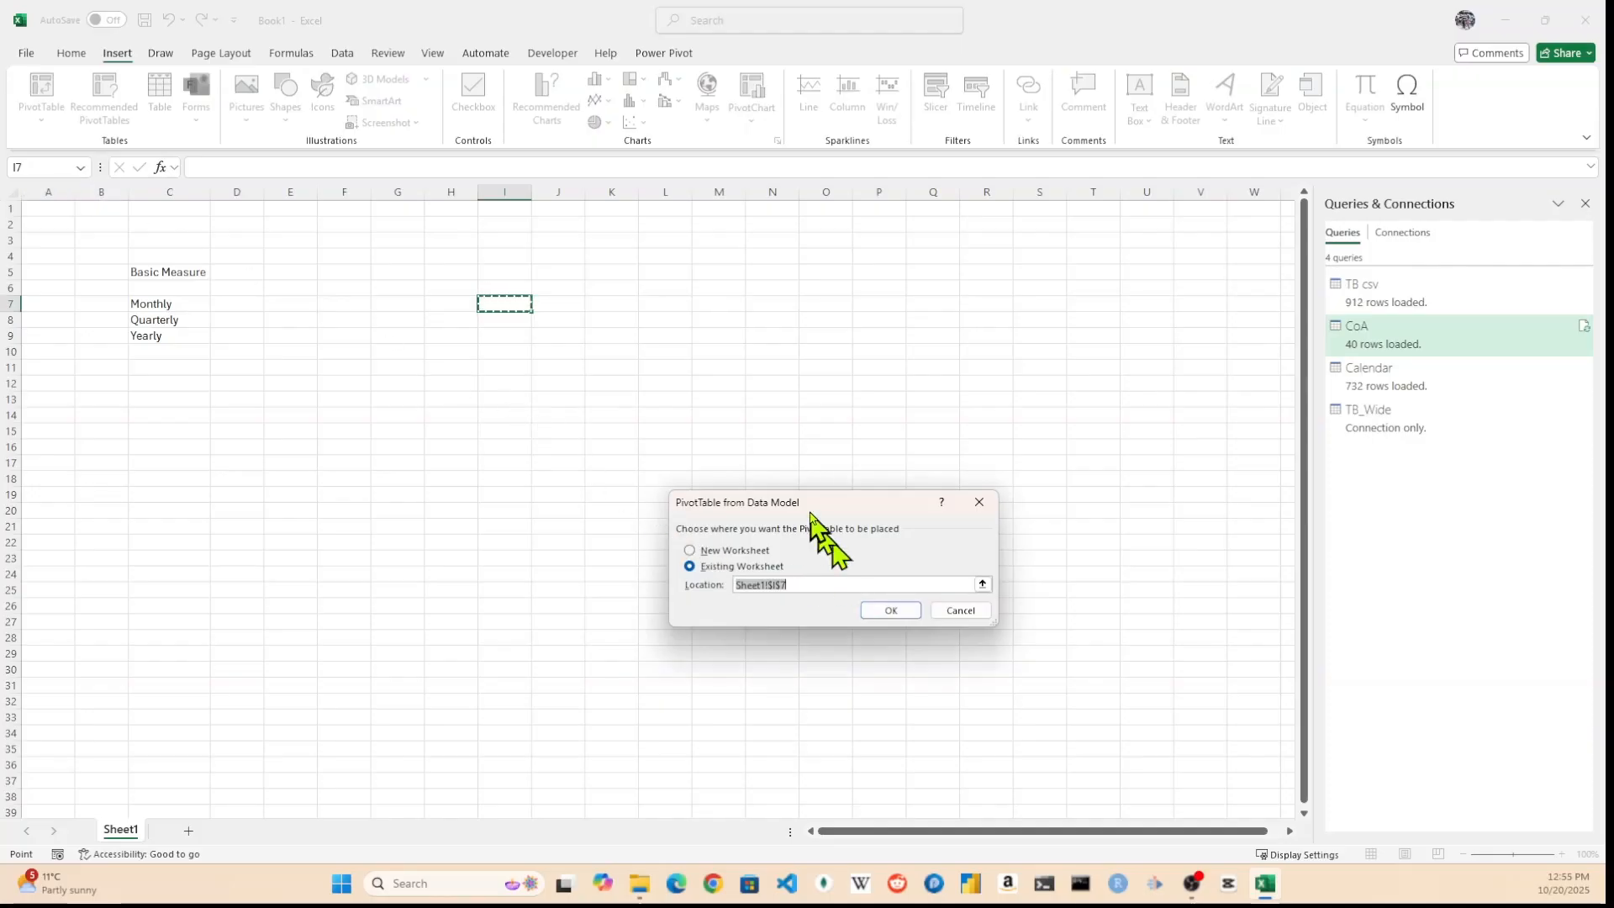
left_click_drag(811, 514, 774, 392)
left_click(843, 489)
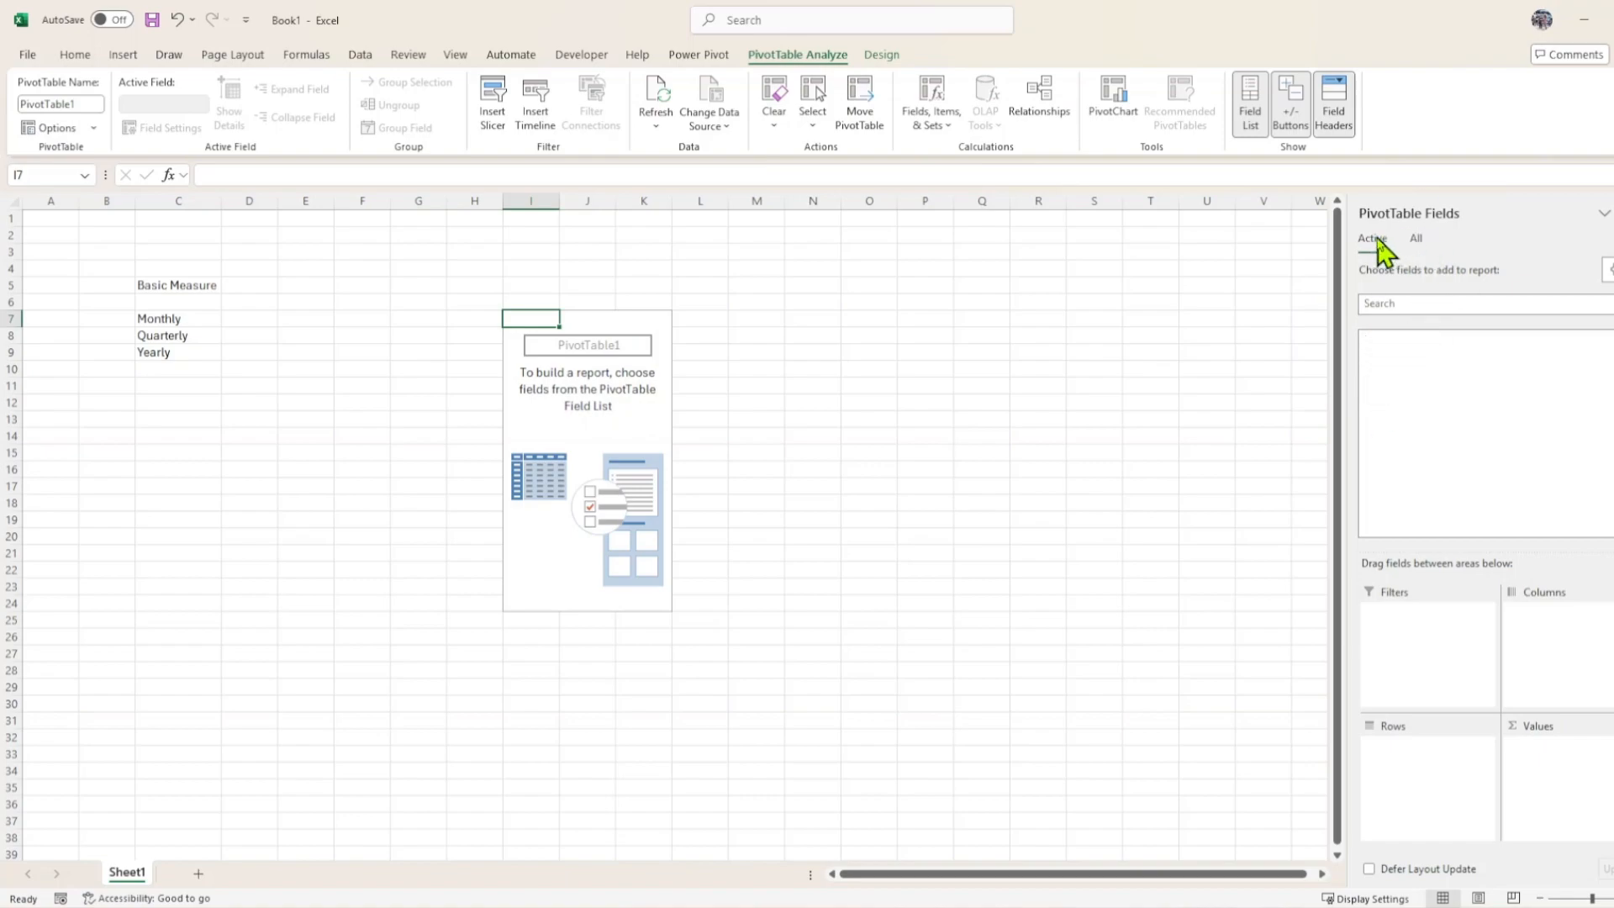
Add FS Section, Category and FS Caption from the CoA table to the PivotTable rows, in that order
left_click(1417, 240)
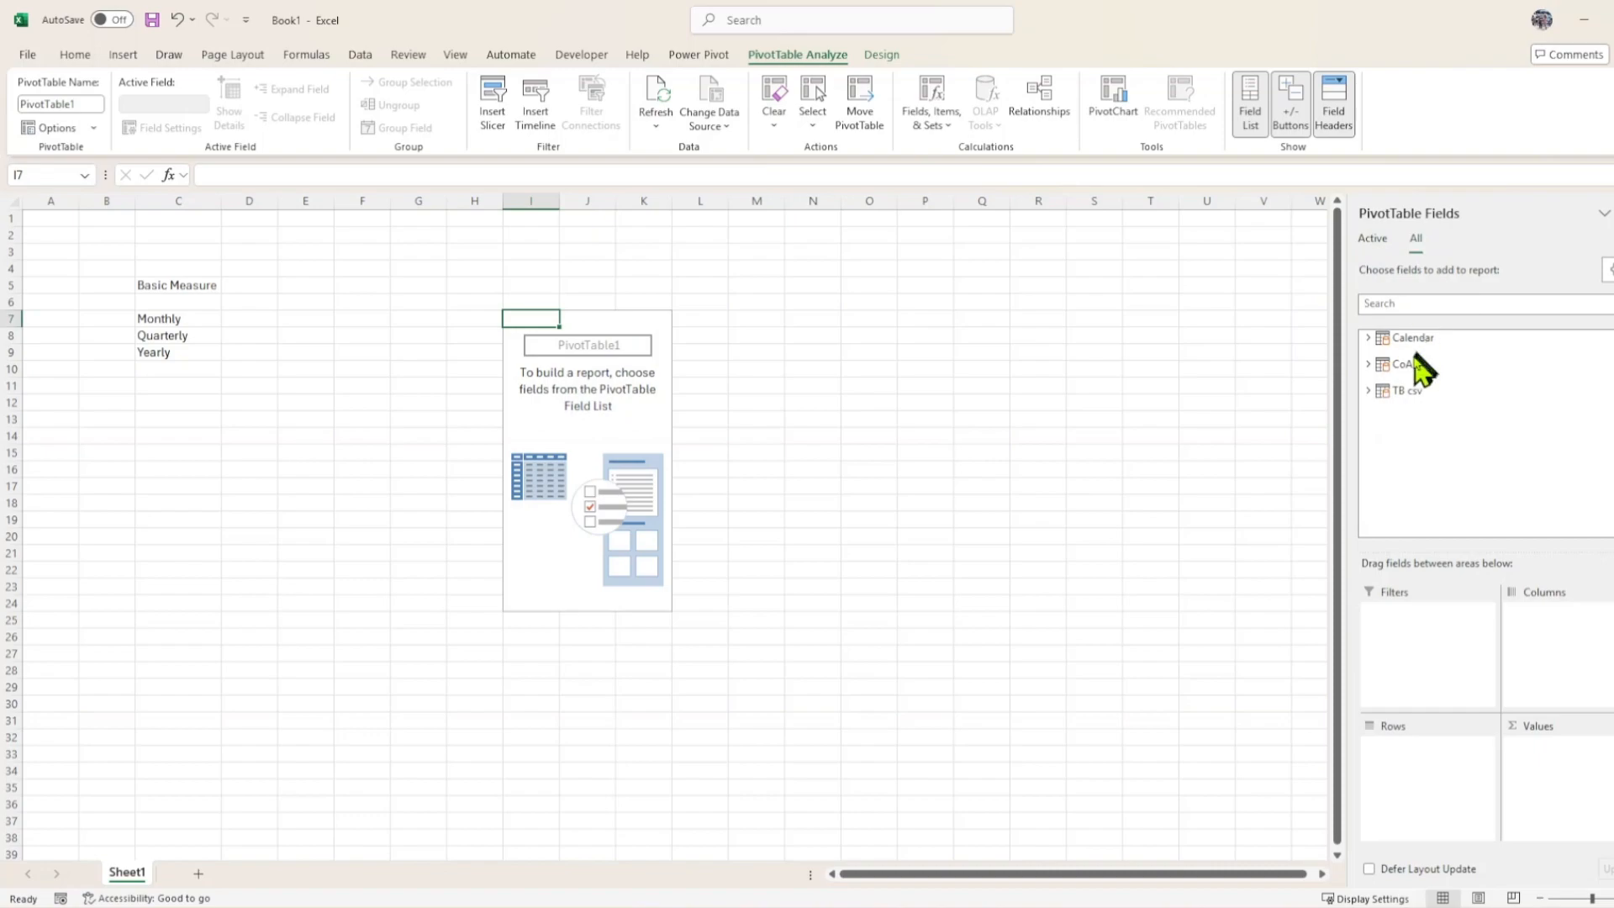
left_click(1367, 364)
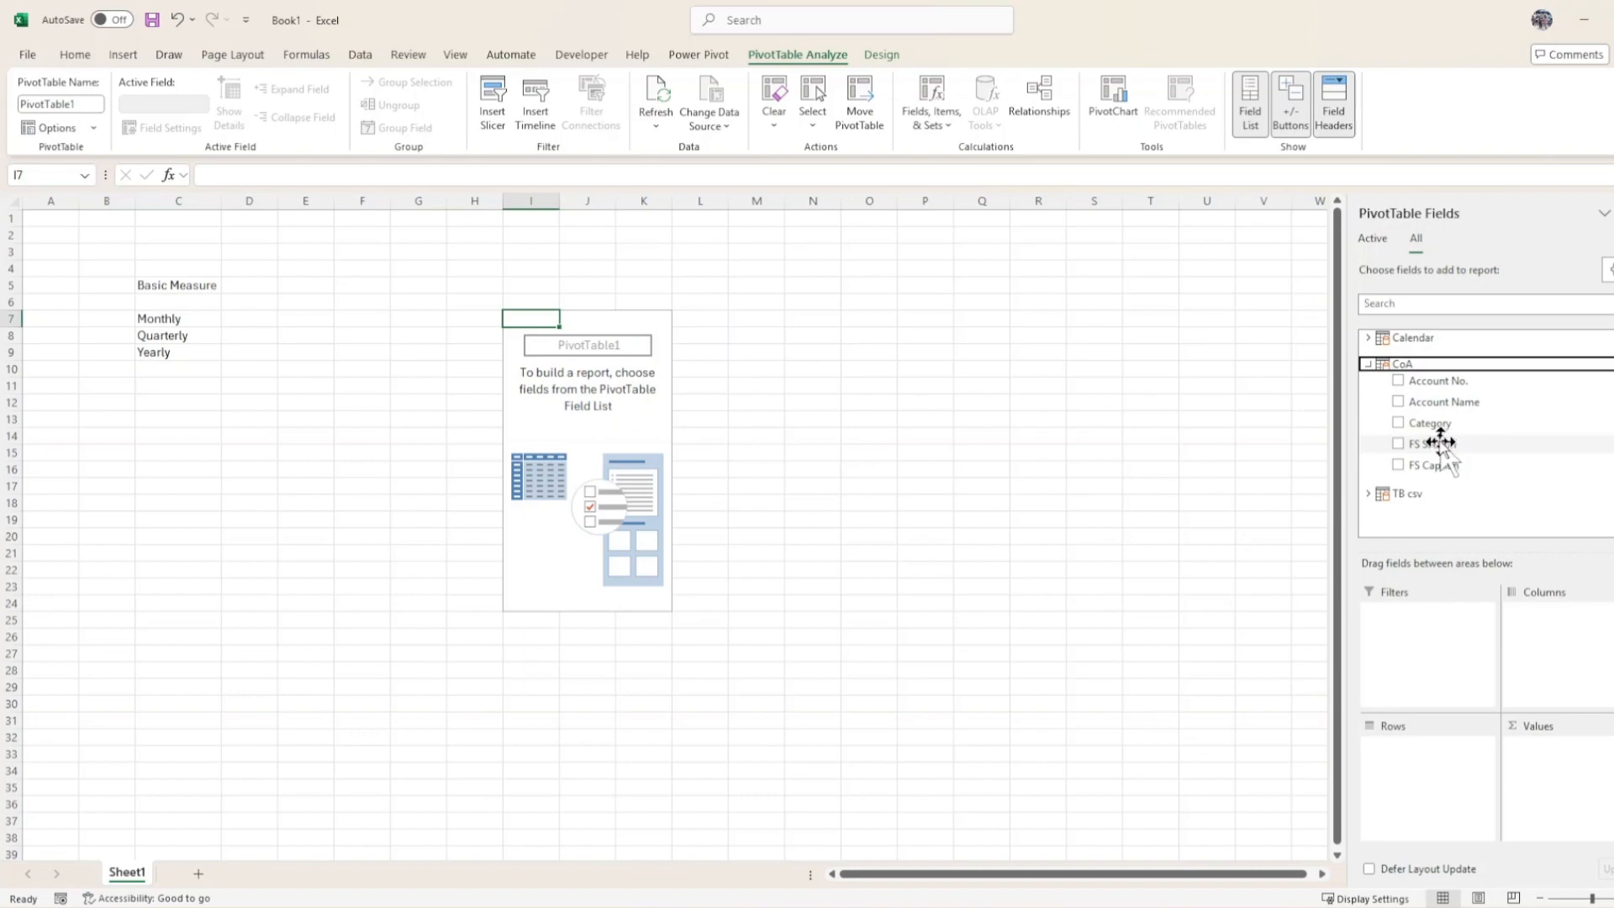
left_click_drag(1437, 444, 1448, 770)
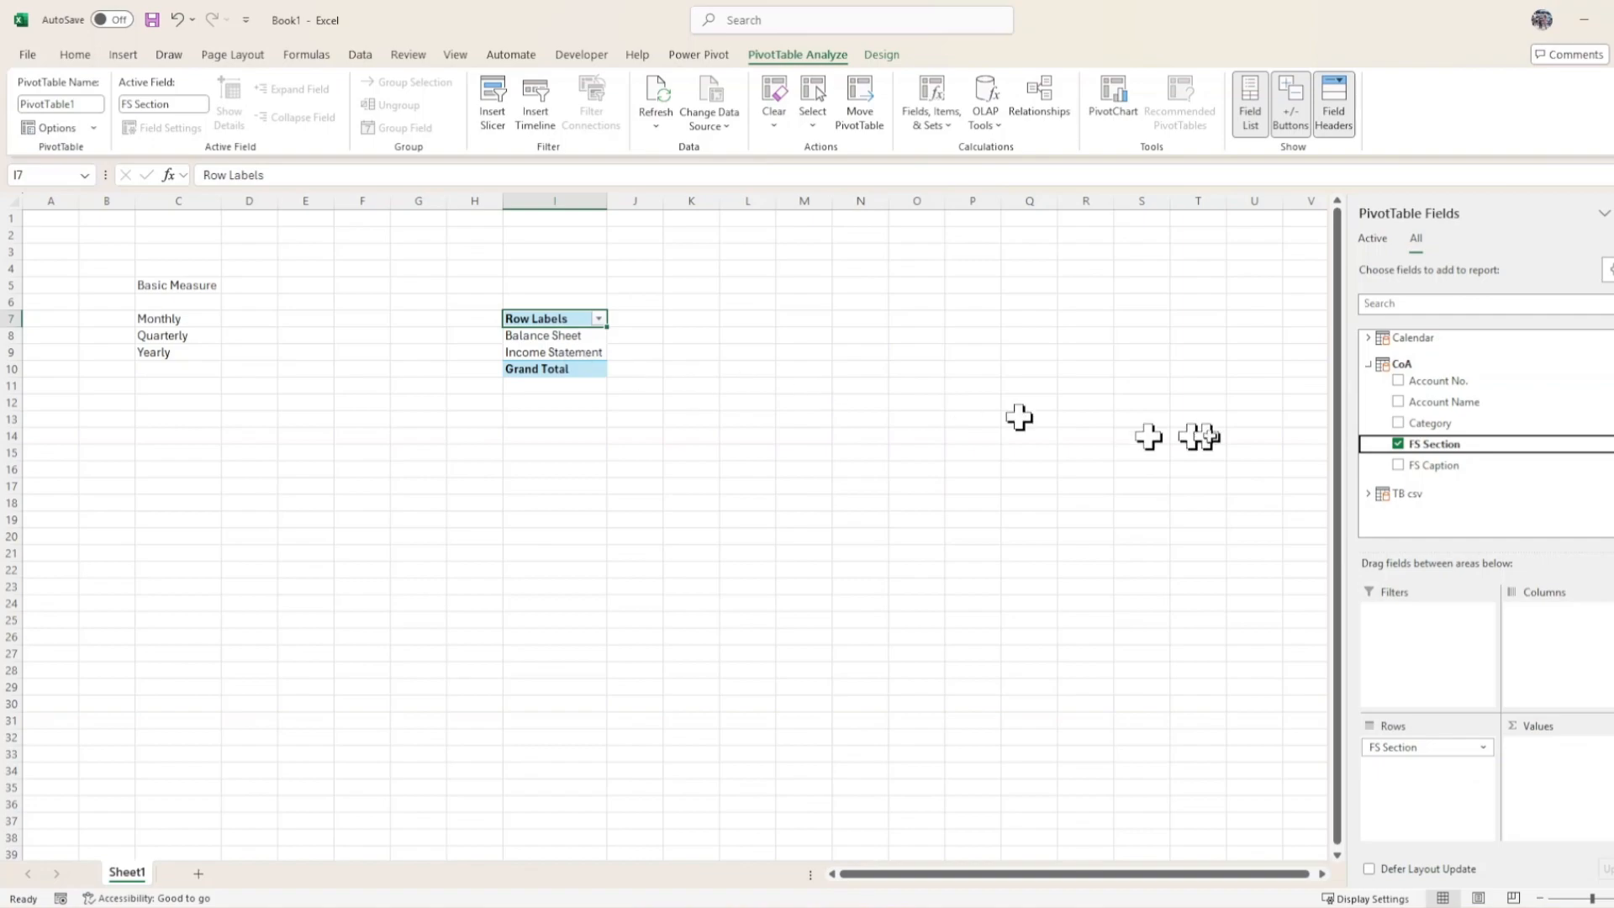
left_click_drag(1424, 423, 1441, 777)
left_click_drag(1160, 583, 588, 359)
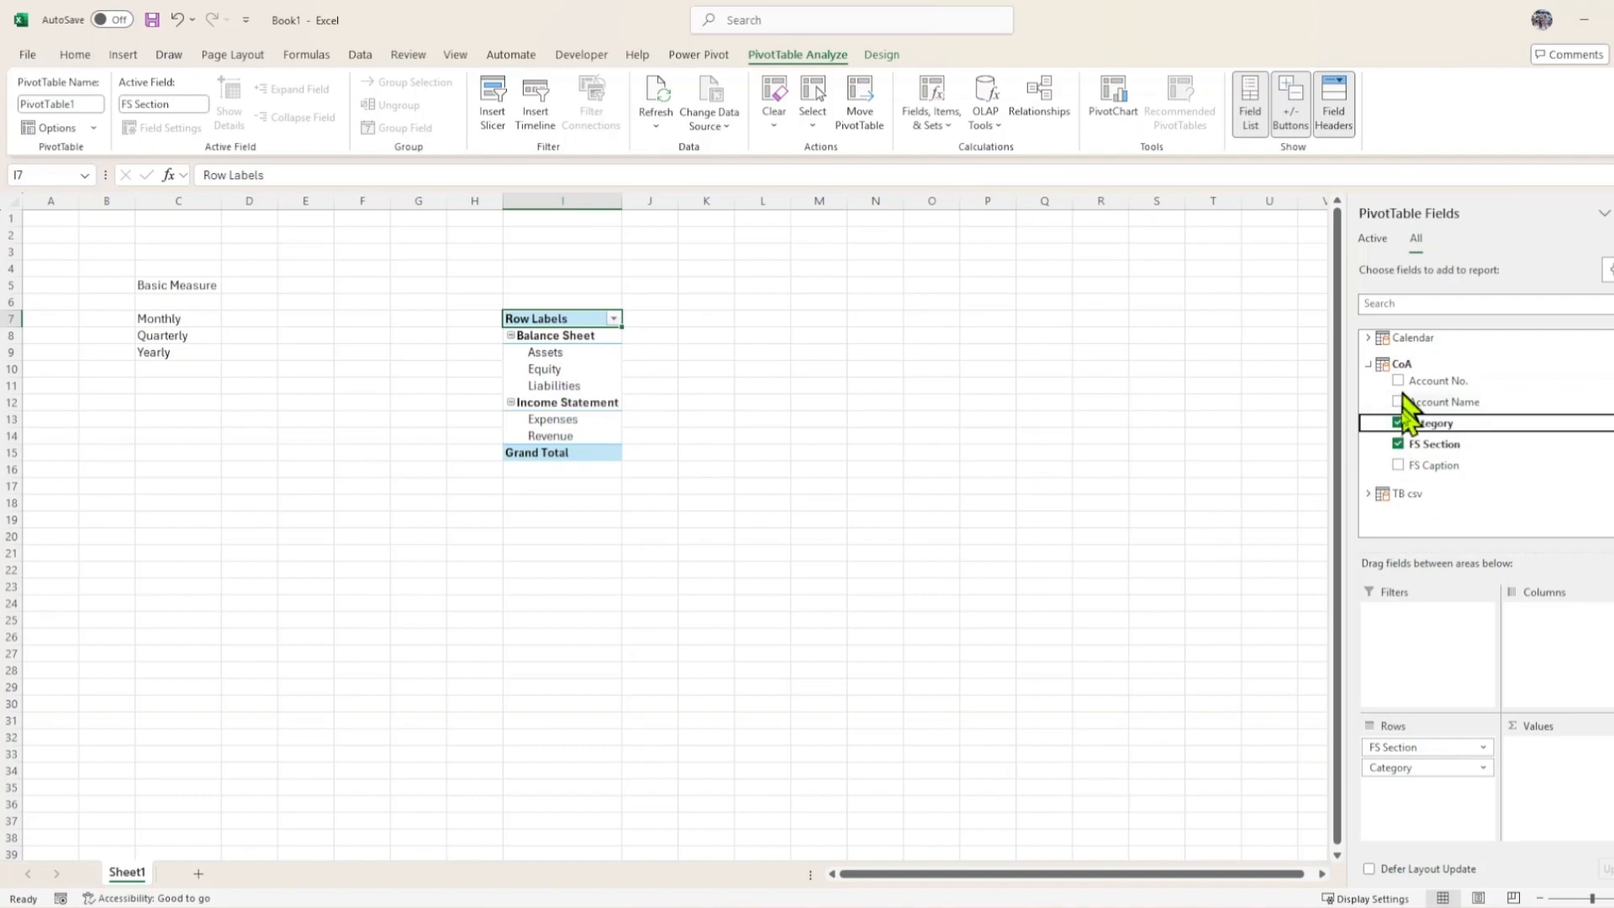
left_click_drag(1432, 470, 1438, 790)
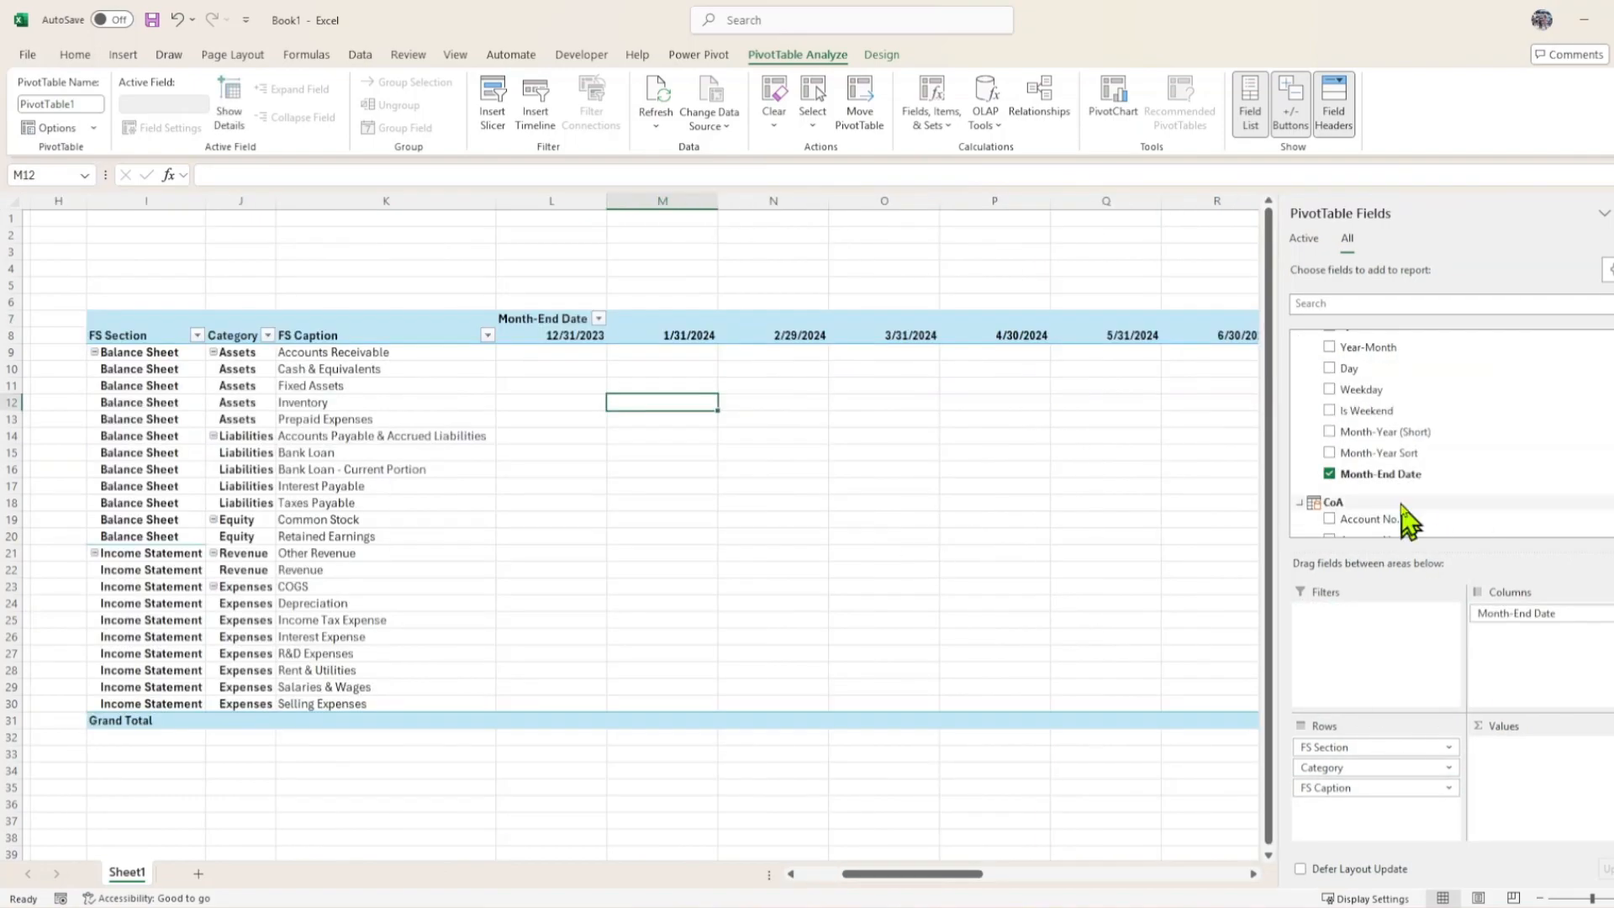
Add the Total (TB) measure from the TB csv table to the PivotTable values
scroll(1404, 515, "down", 3)
left_click(1299, 518)
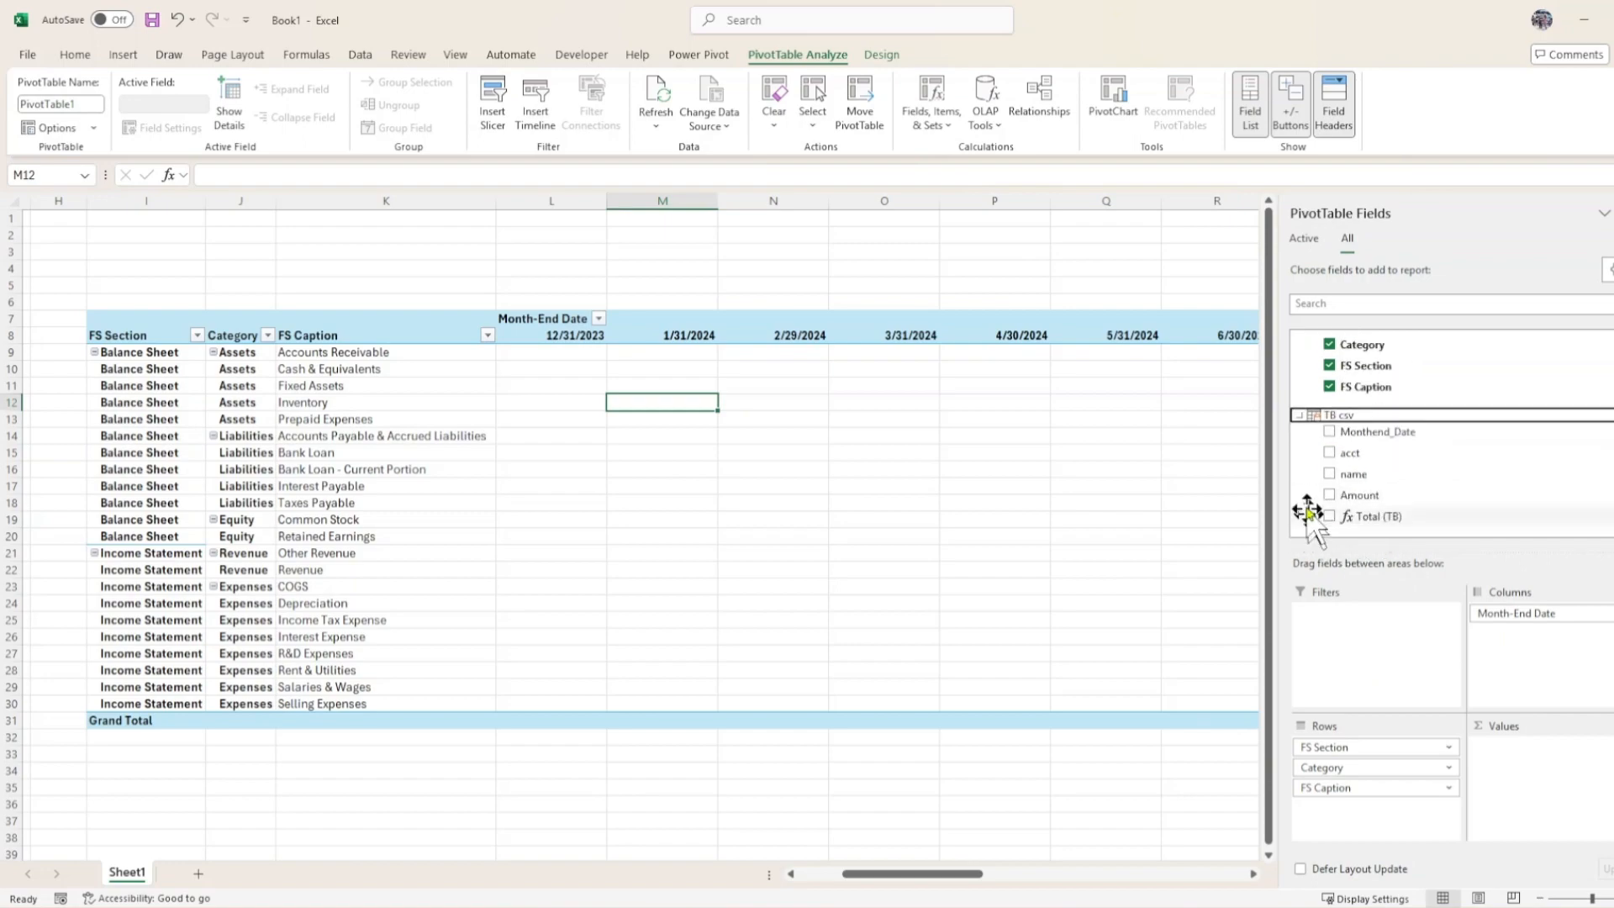
left_click_drag(1361, 516, 1530, 769)
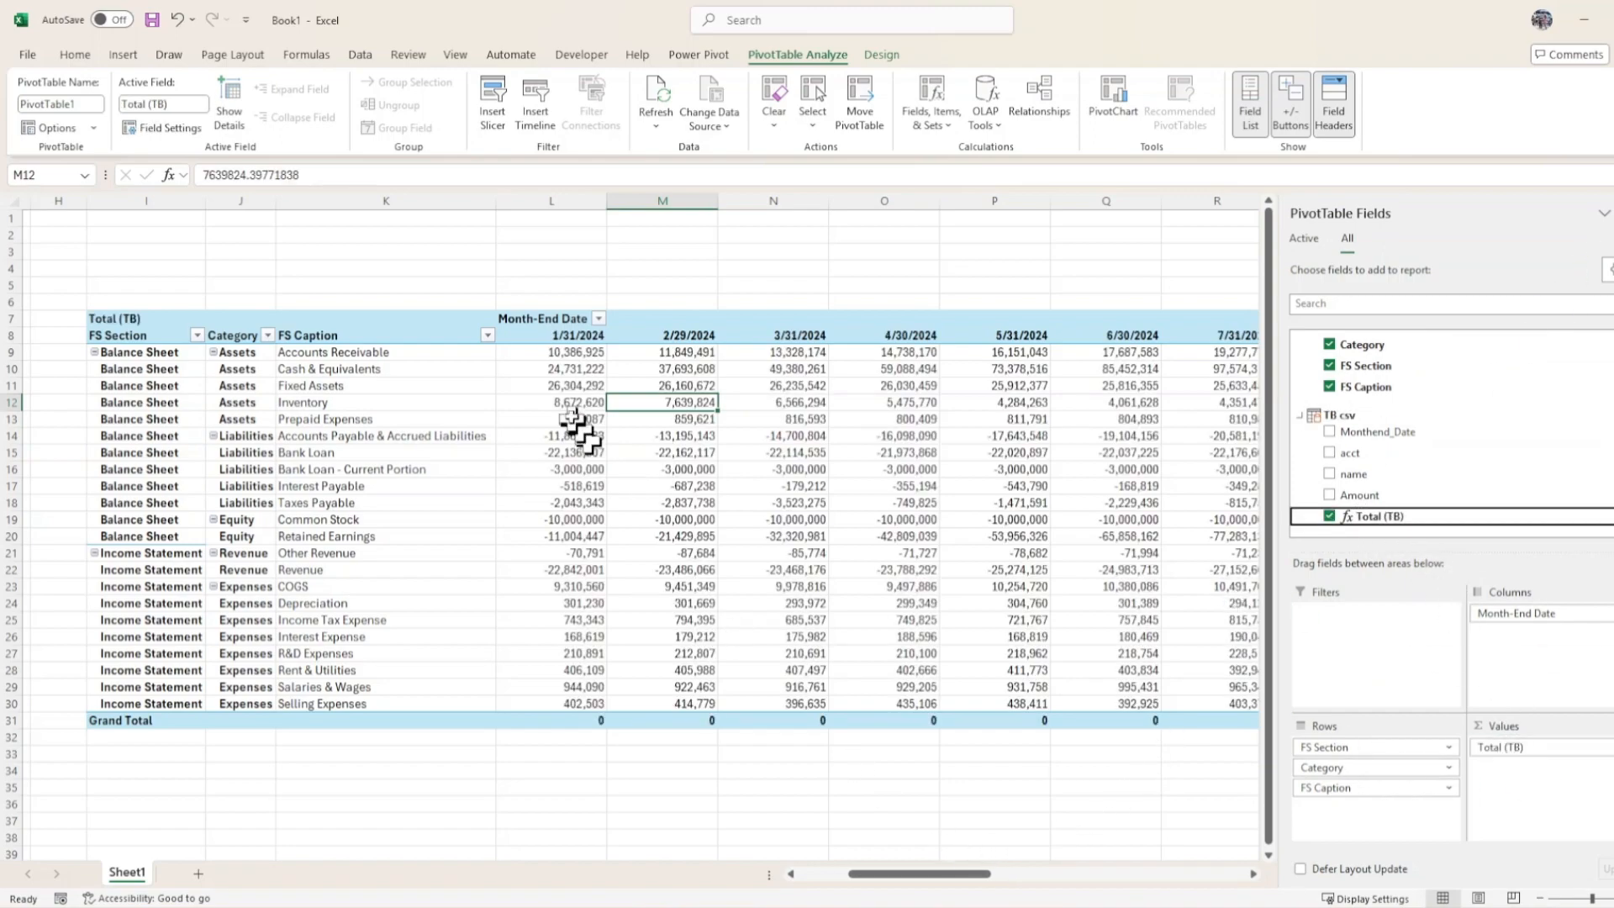
left_click_drag(578, 353, 1283, 738)
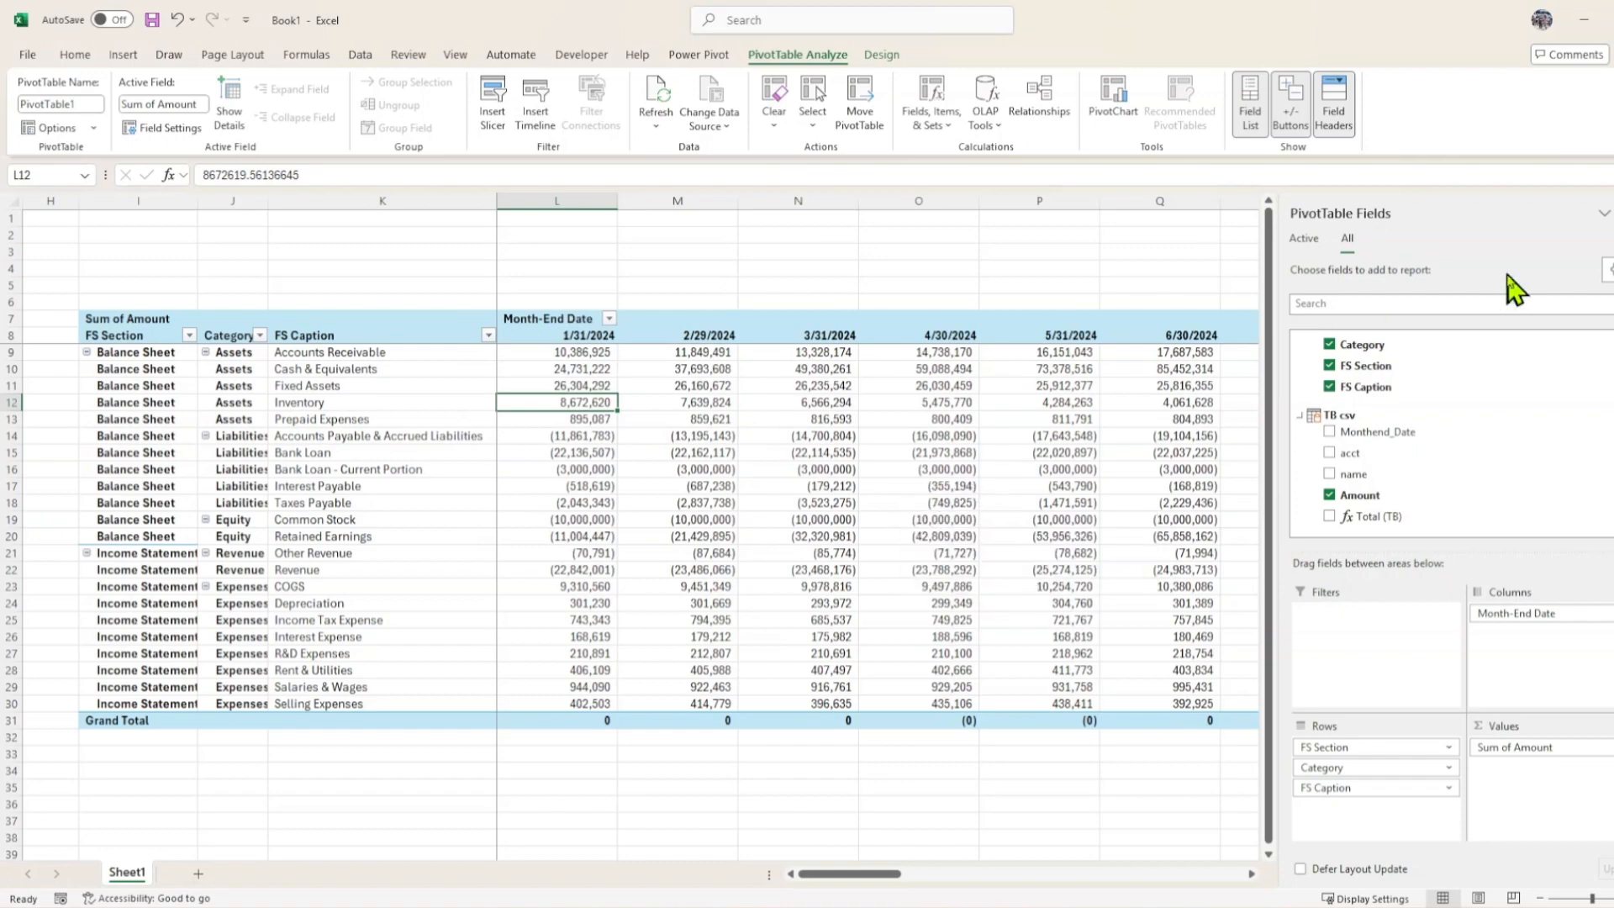
Close the PivotTable field list and review the monthly amounts across to December 2025 and the grand total column
left_click(1613, 213)
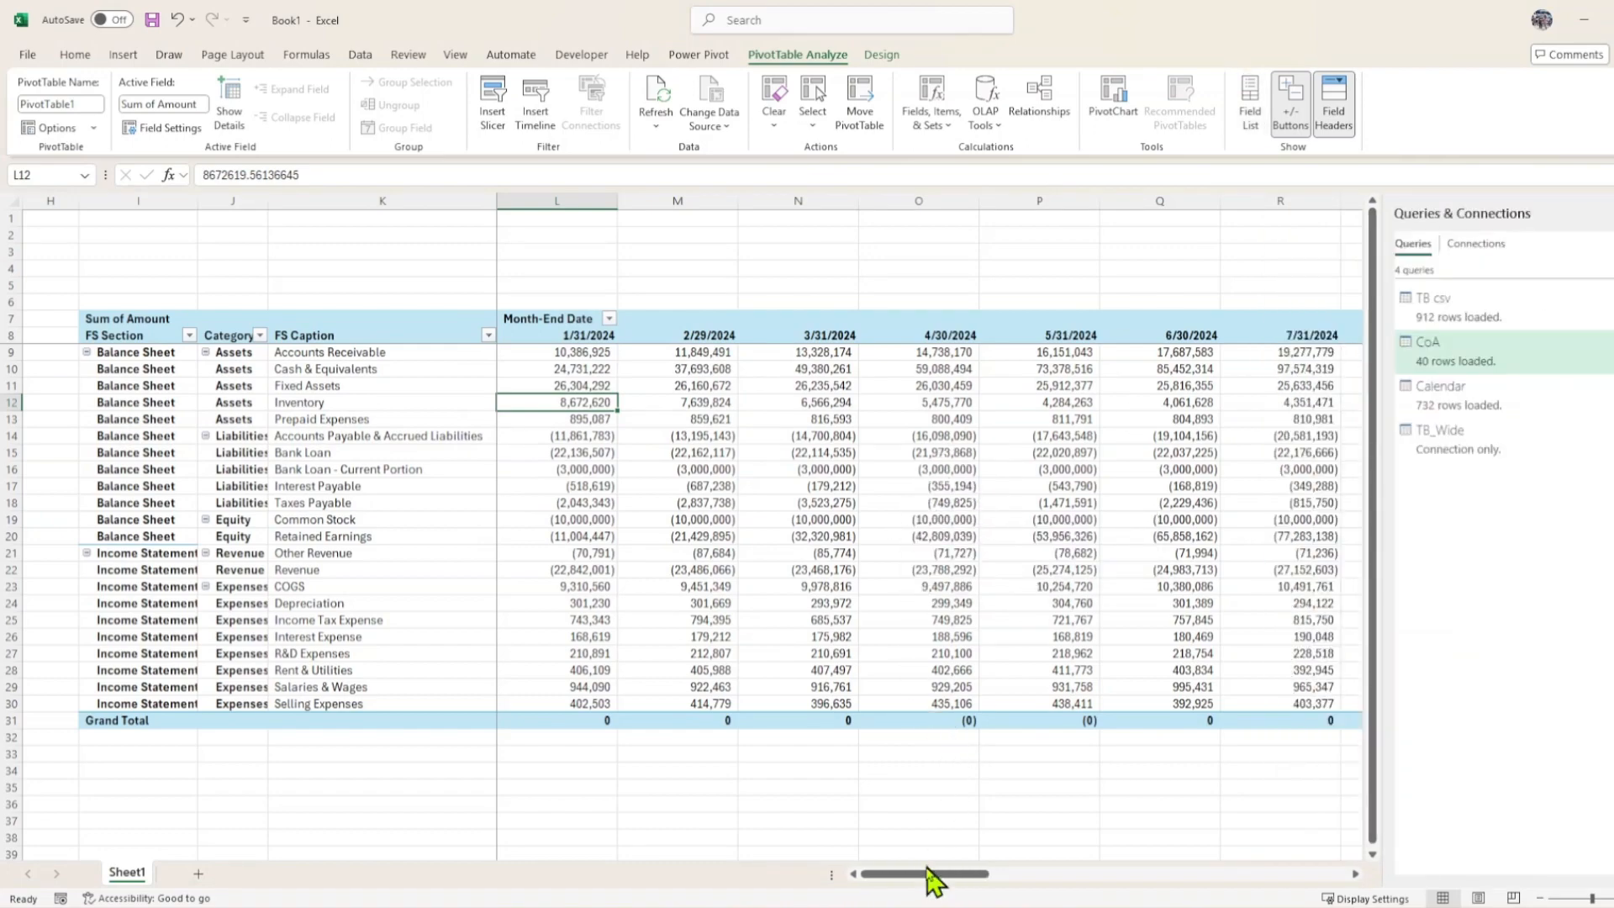
left_click_drag(931, 878, 1333, 879)
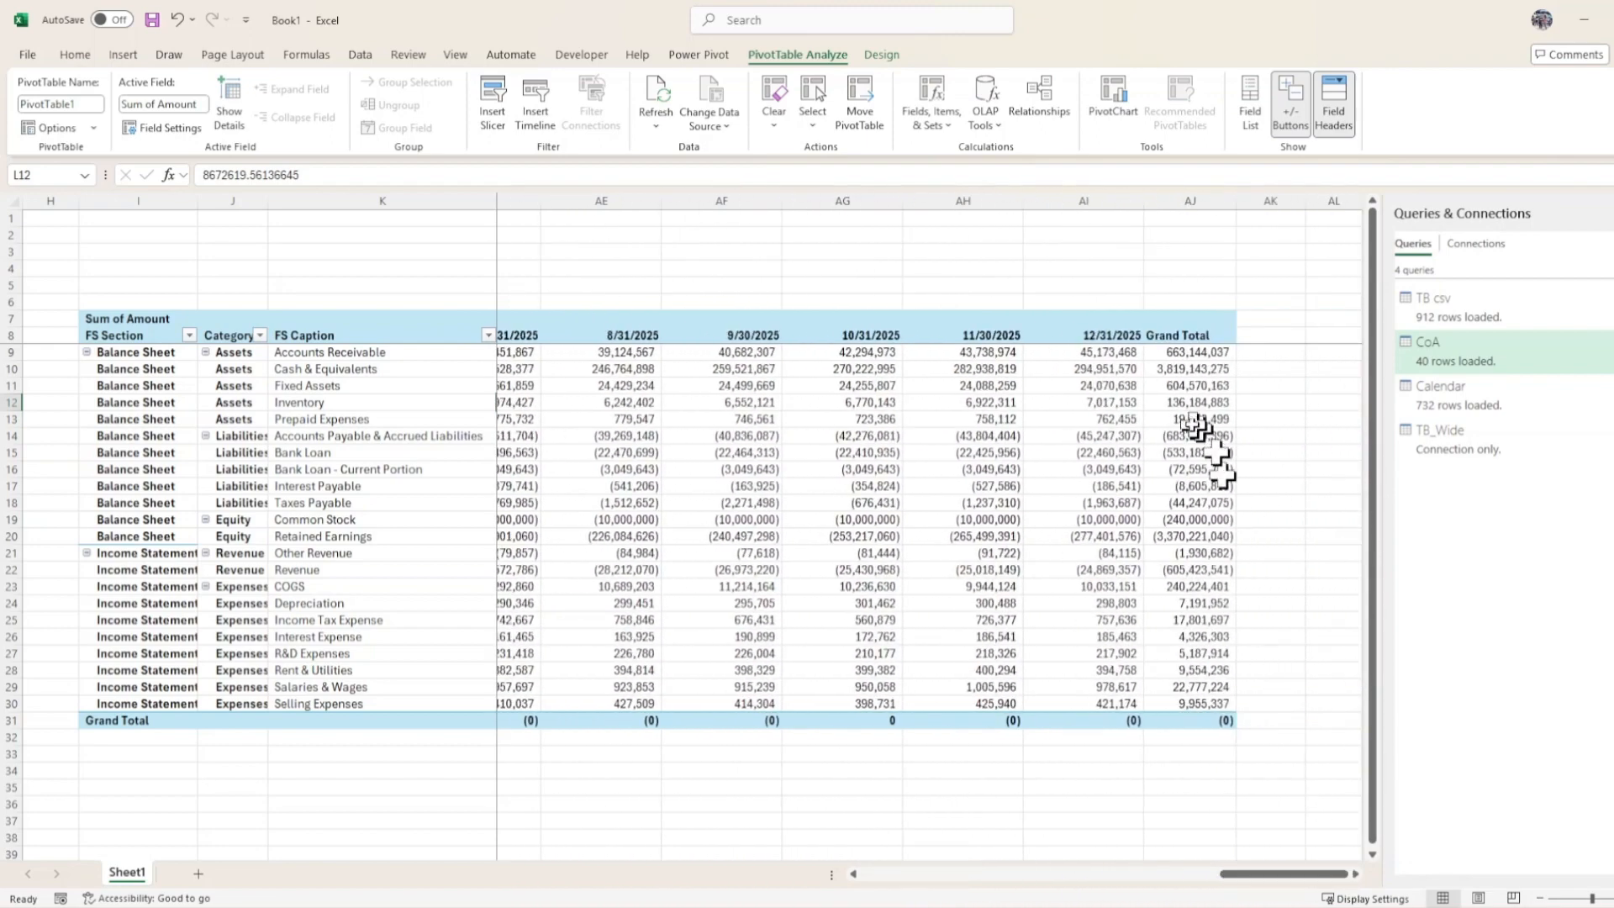
left_click(1066, 385)
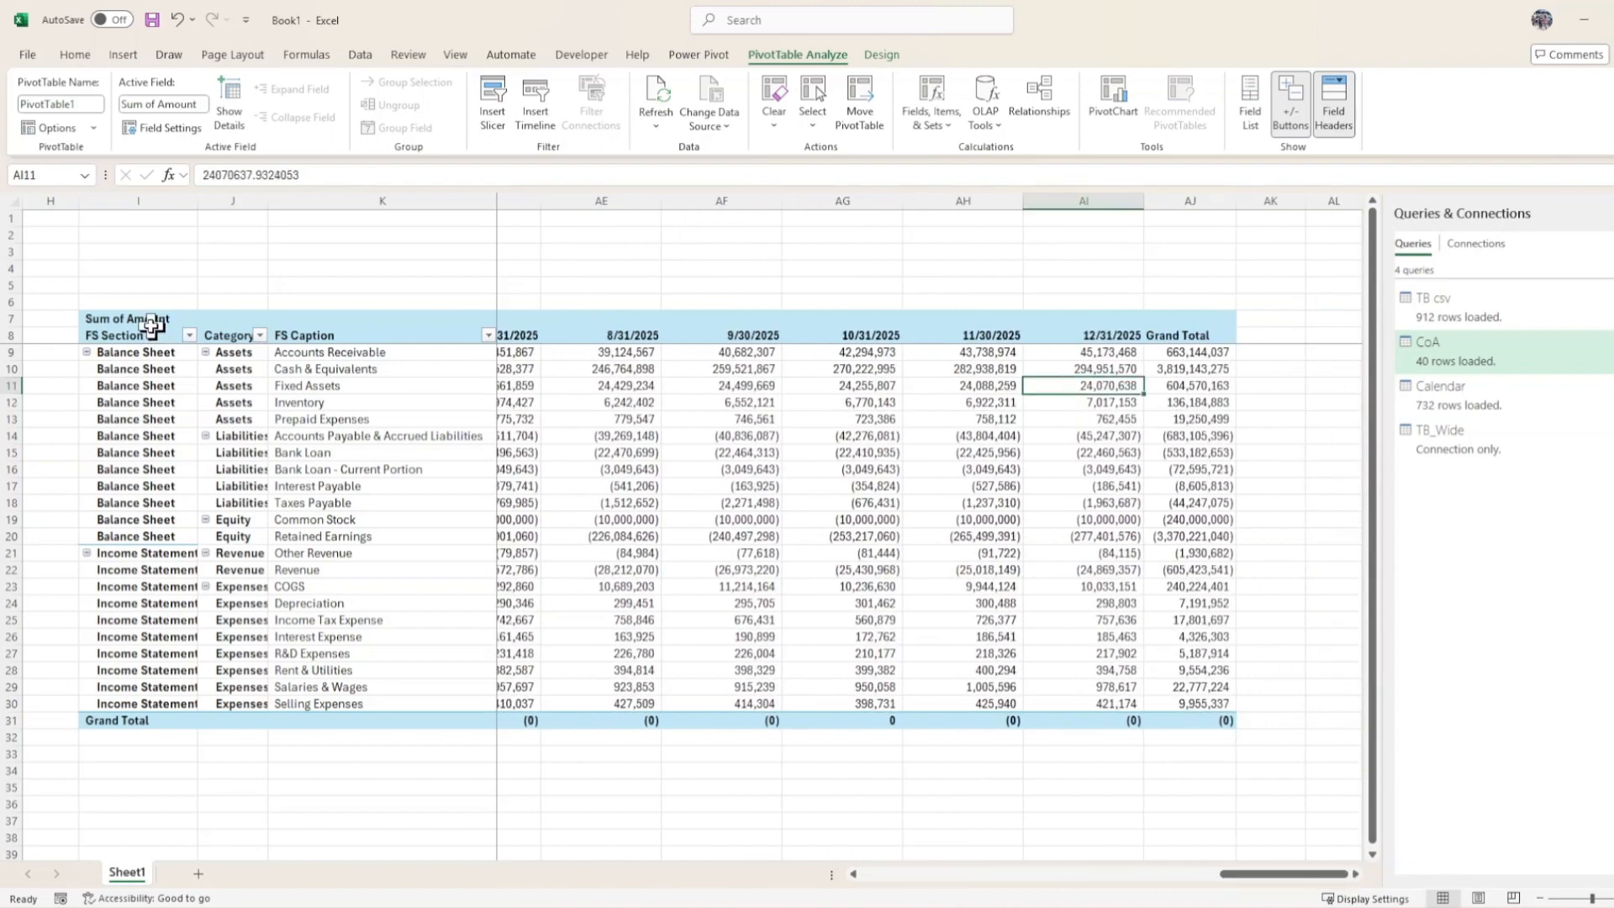
left_click_drag(152, 326, 1354, 723)
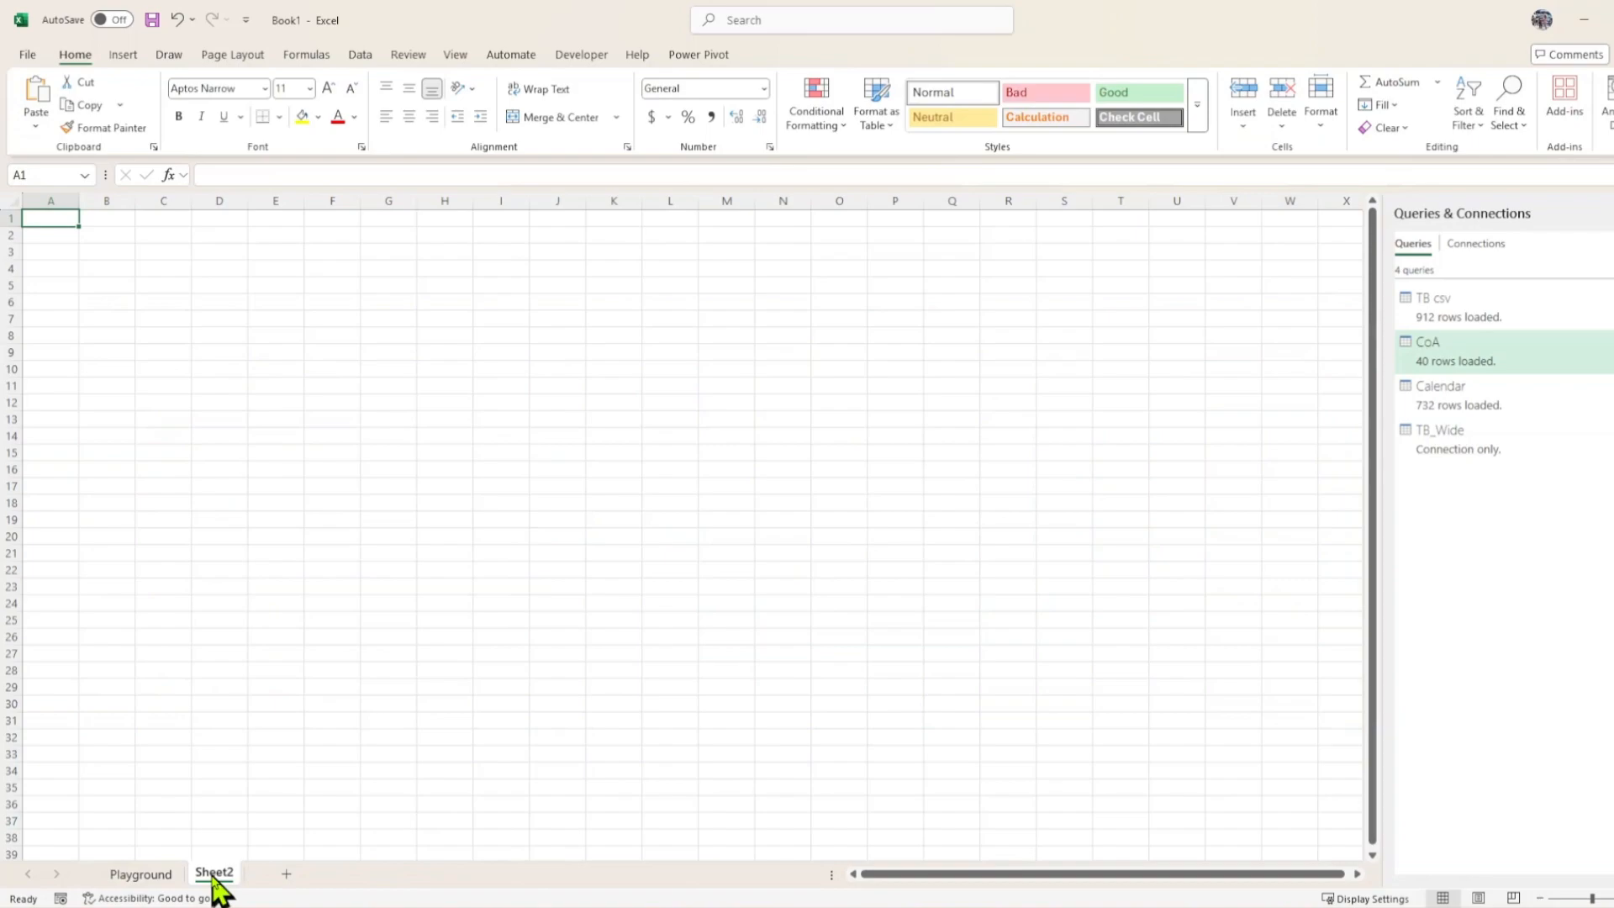
Rename Sheet2 as Input
double_click(214, 874)
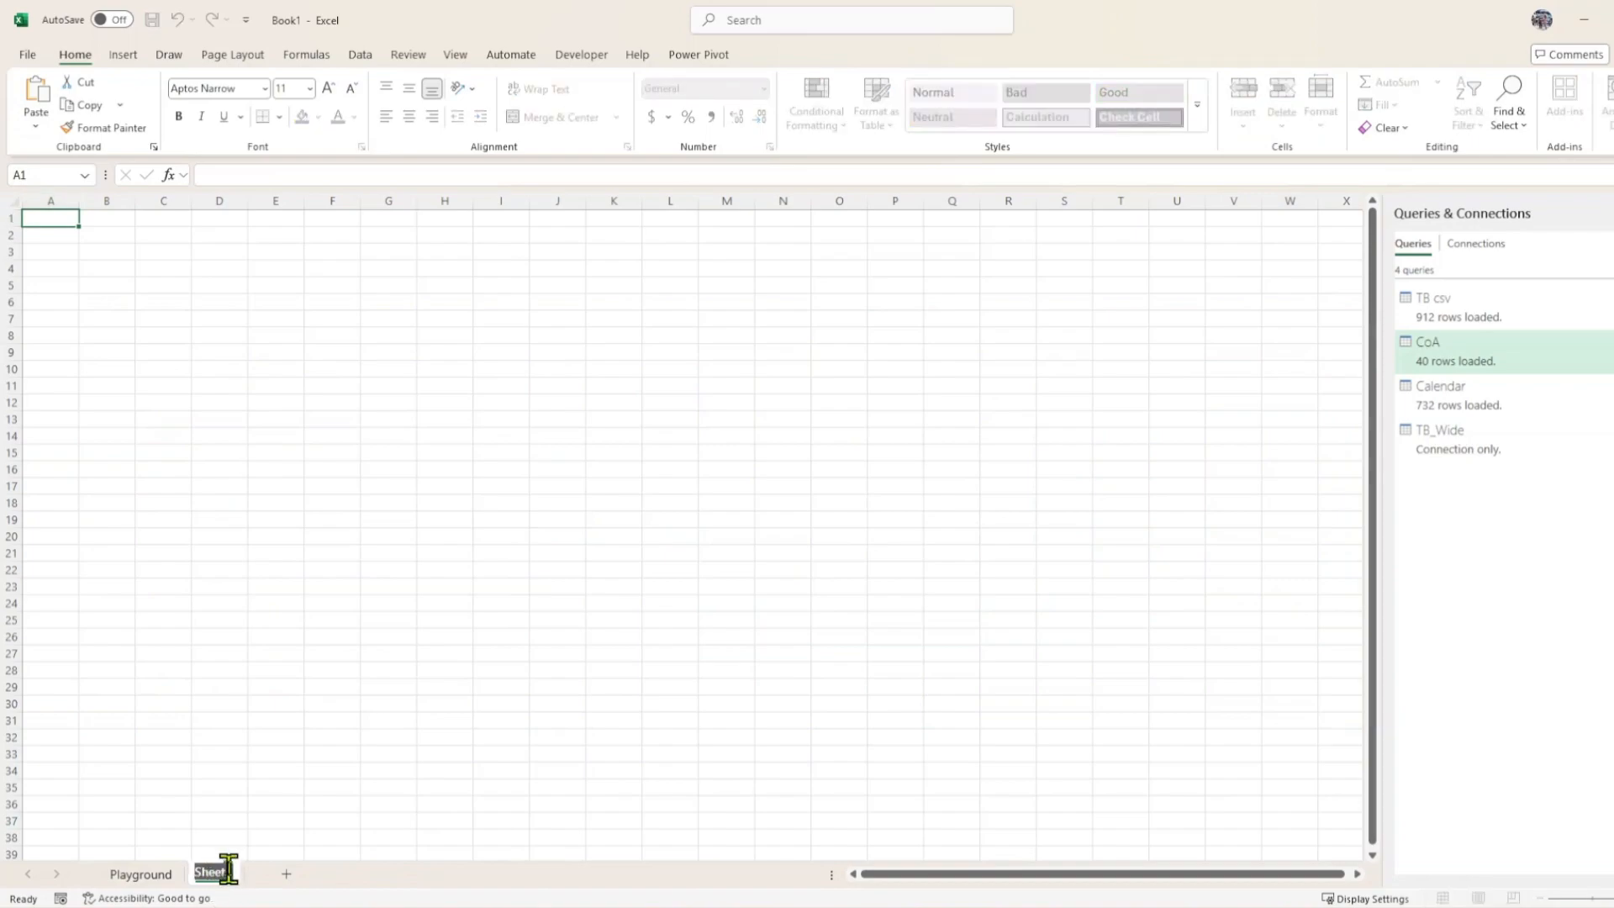
type("input")
key("Return")
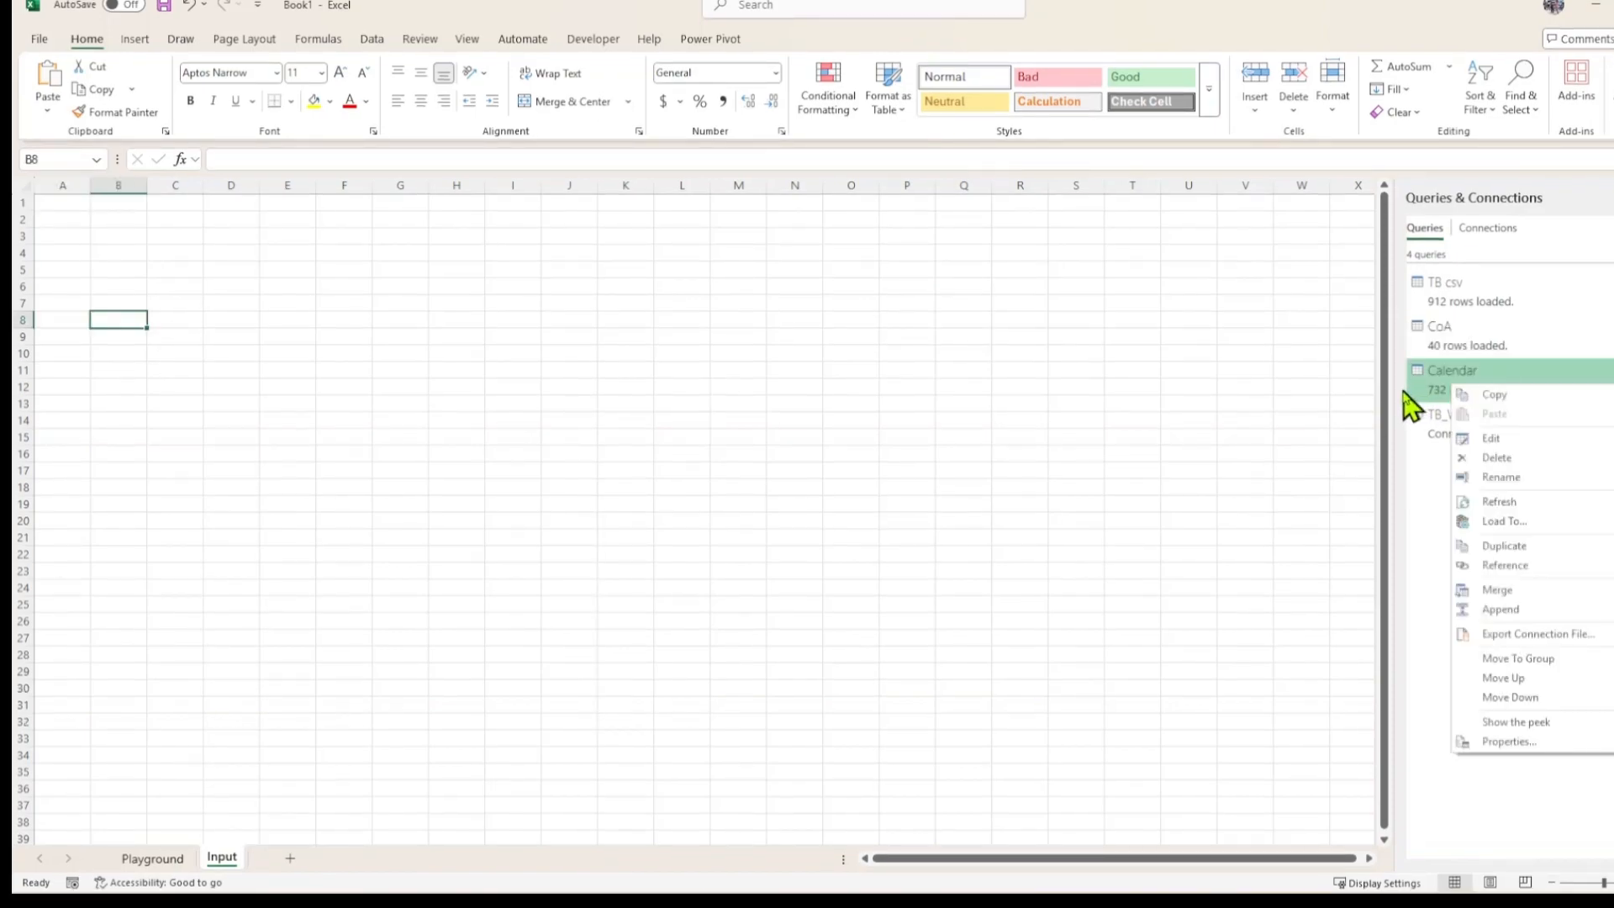
Insert a PivotTable from the data model at cell B8 of the Input sheet
left_click(130, 38)
left_click(55, 93)
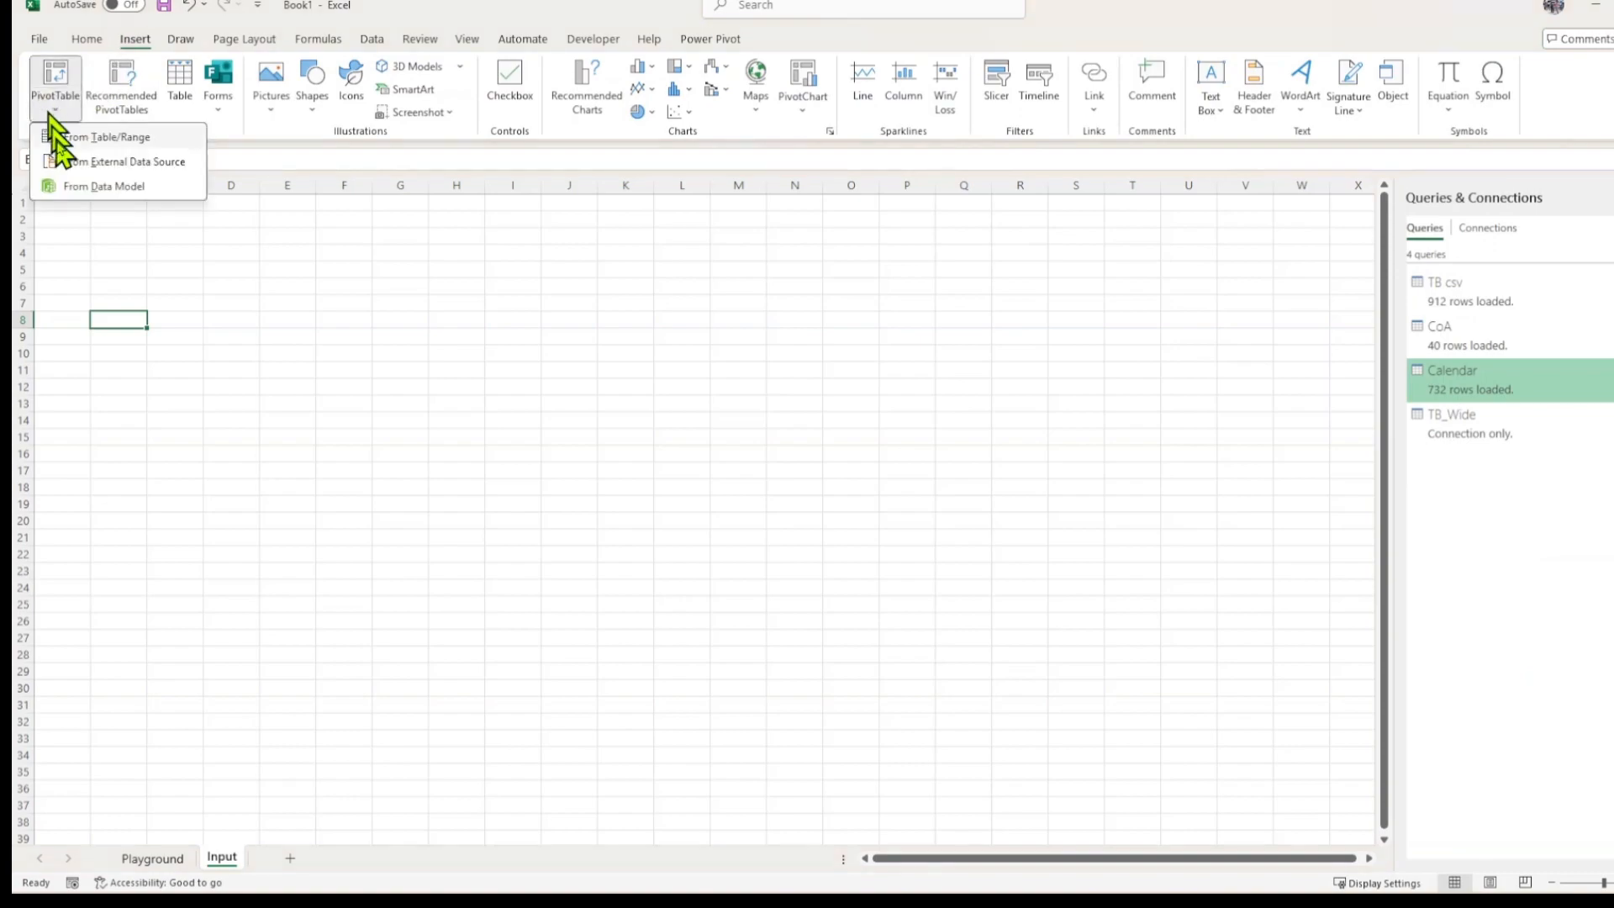
left_click(87, 186)
left_click(926, 496)
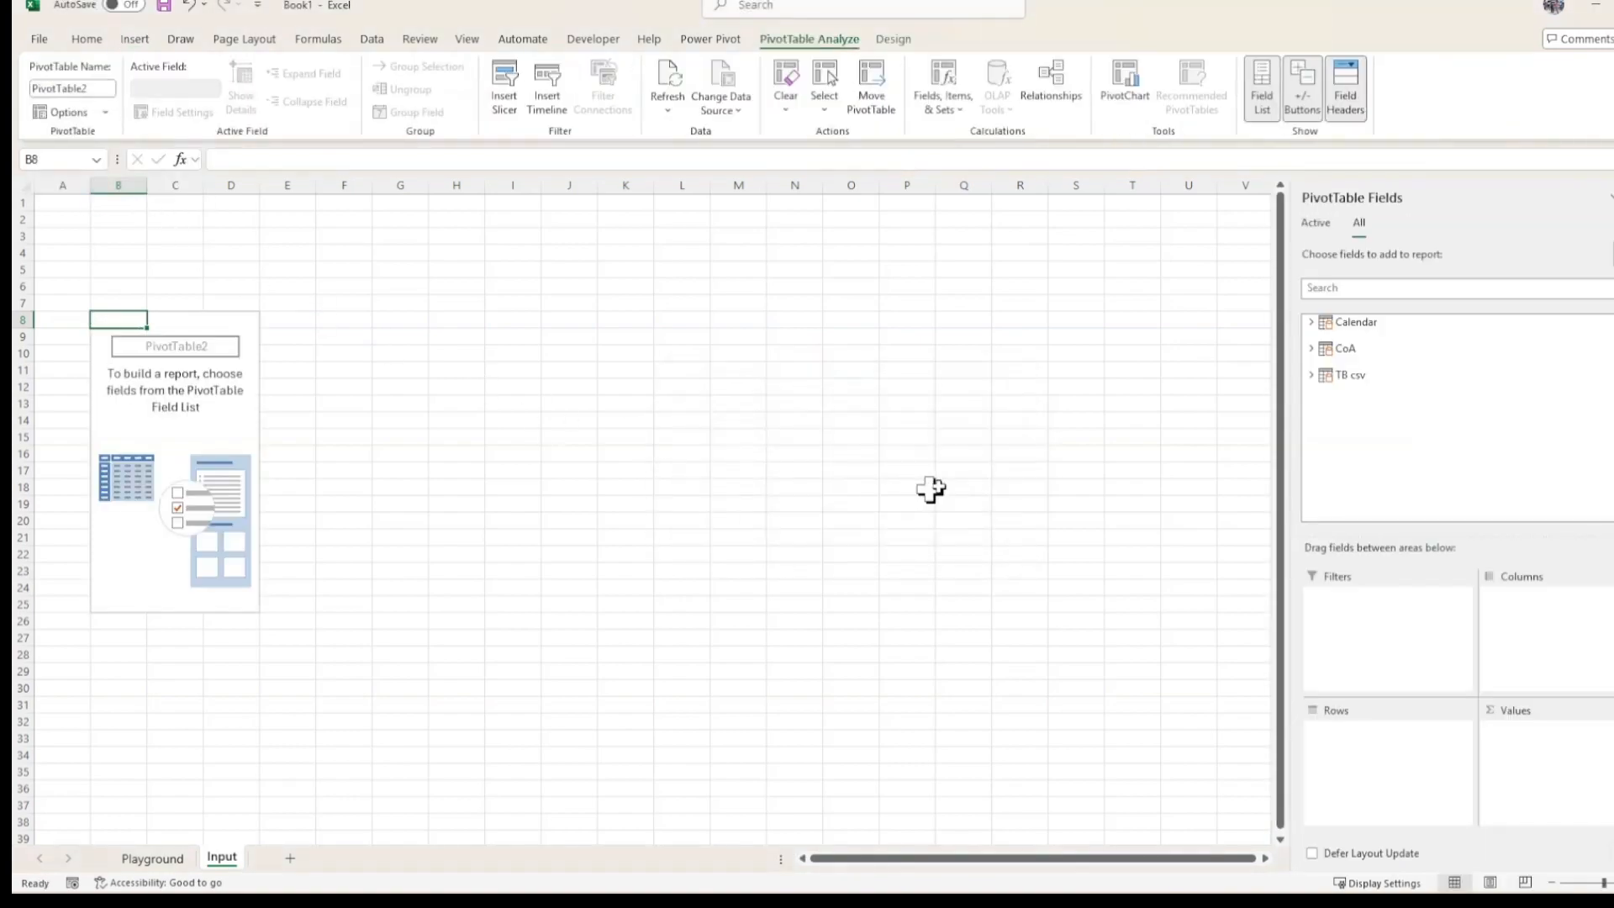
Add Month-End Date from the Calendar table to the new PivotTable's rows
left_click(1311, 323)
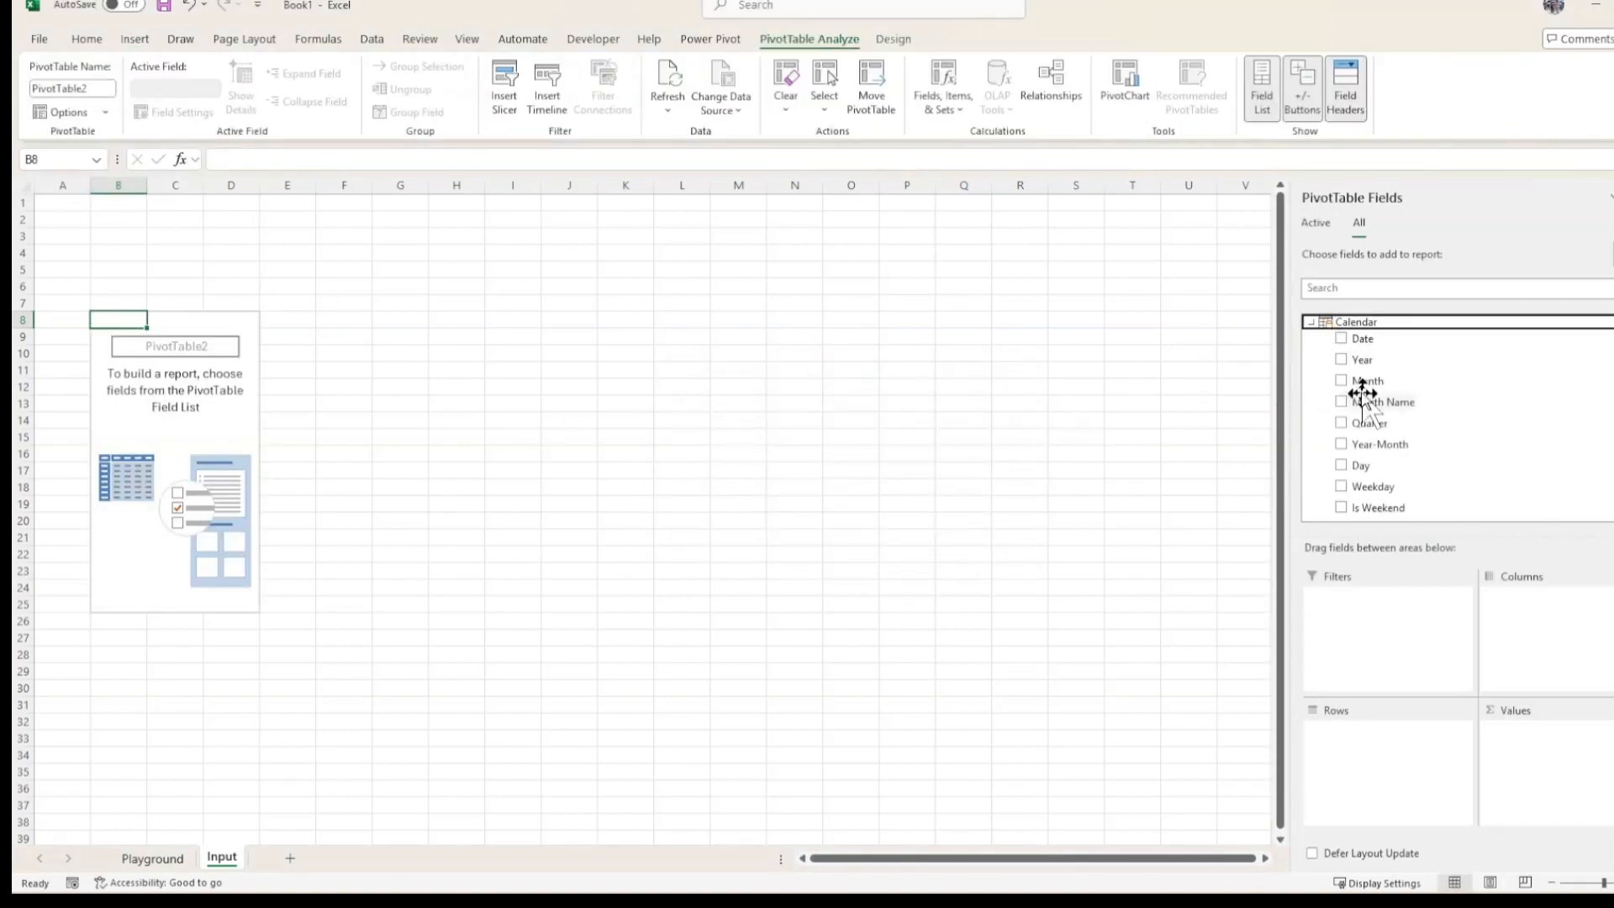
scroll(1428, 479, "down", 3)
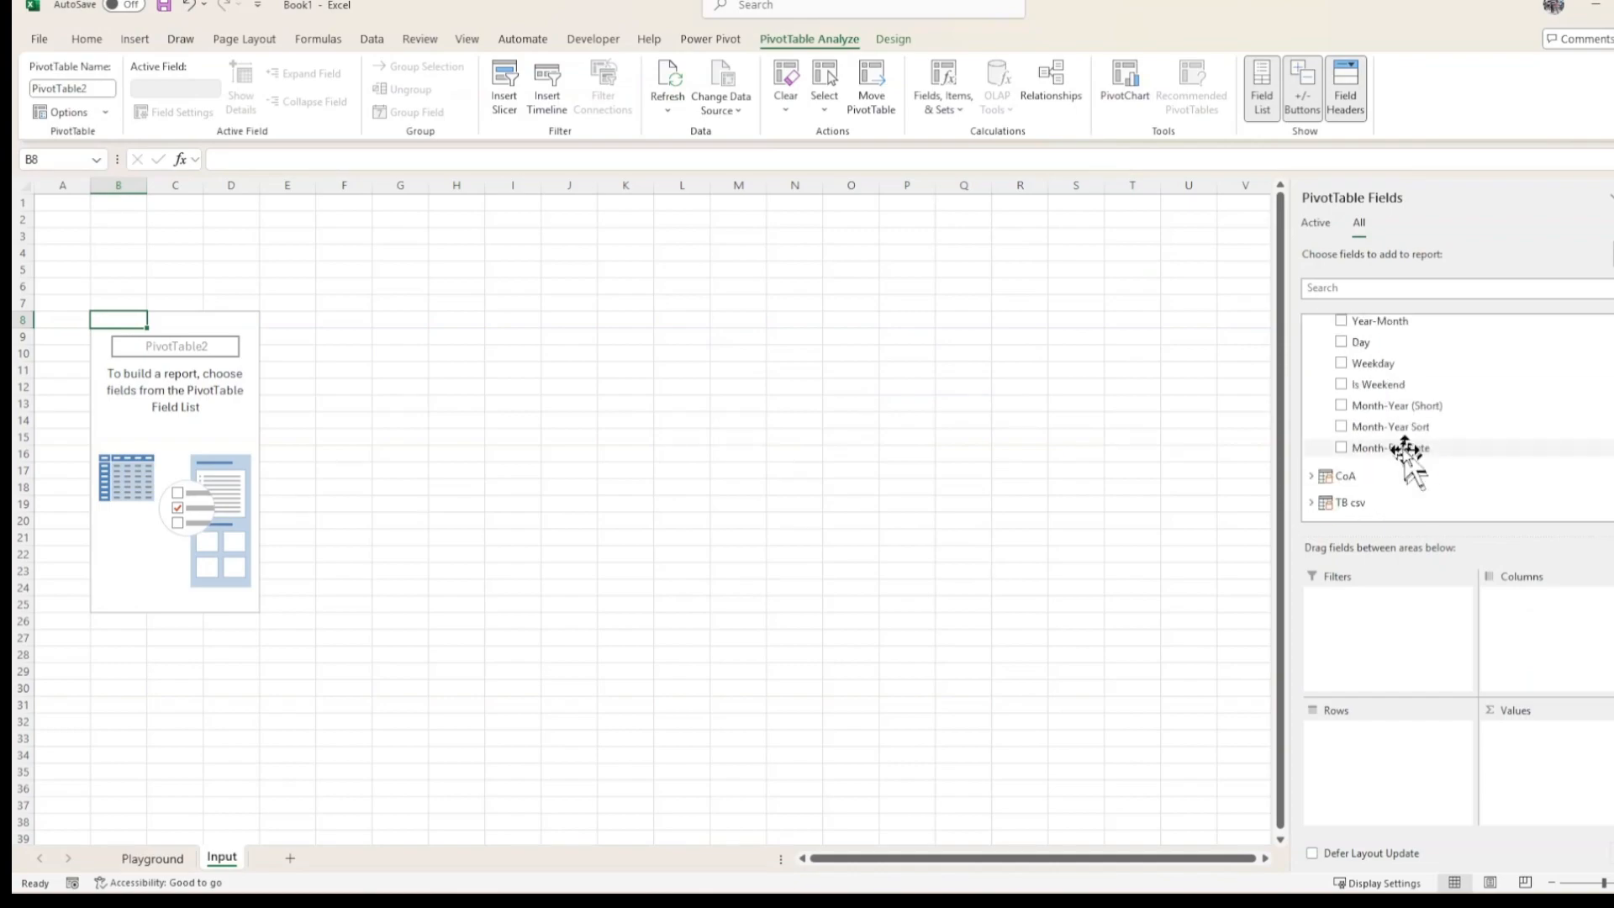
left_click_drag(1405, 452, 1402, 761)
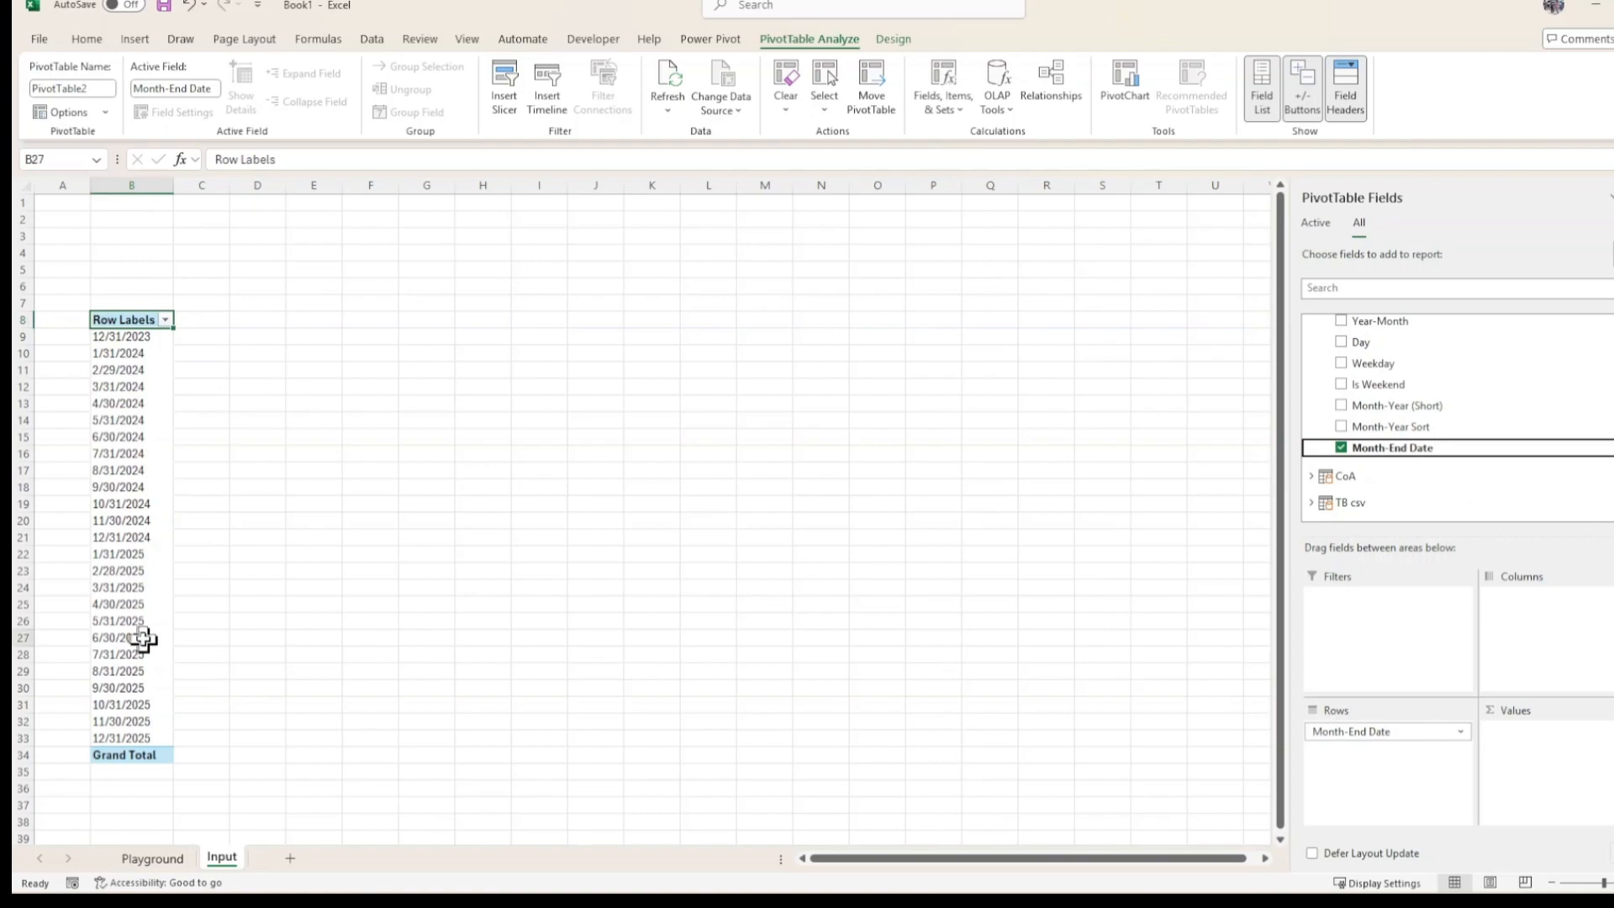
In the date PivotTable's options, turn off grand totals for rows and columns and autofit of column widths on update
right_click(144, 640)
left_click(224, 601)
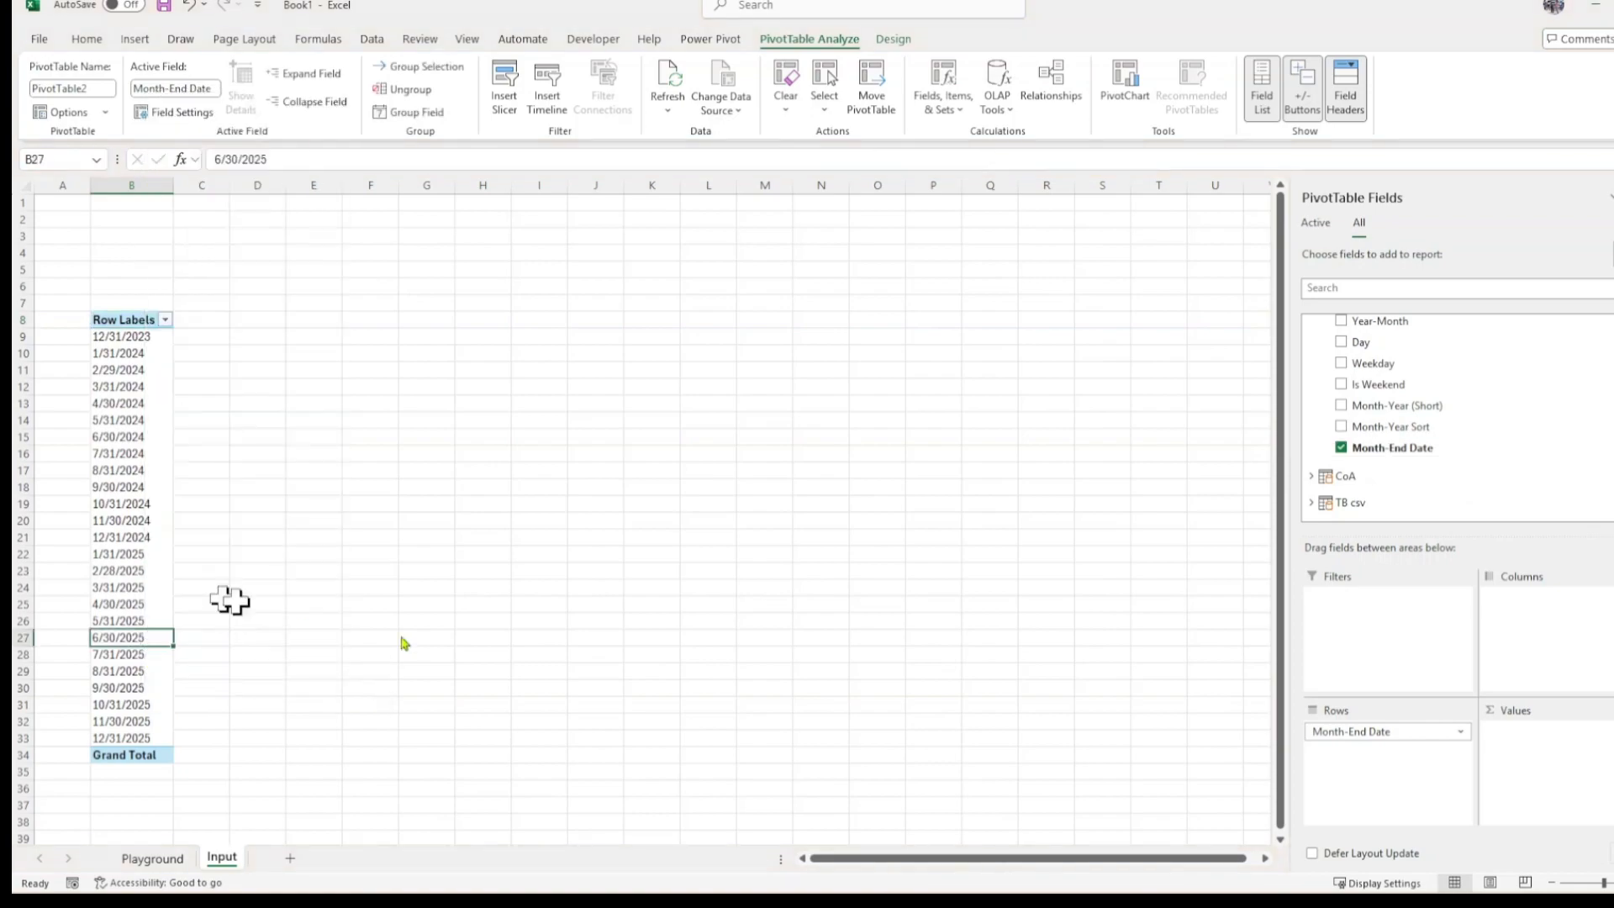
left_click_drag(211, 252, 767, 251)
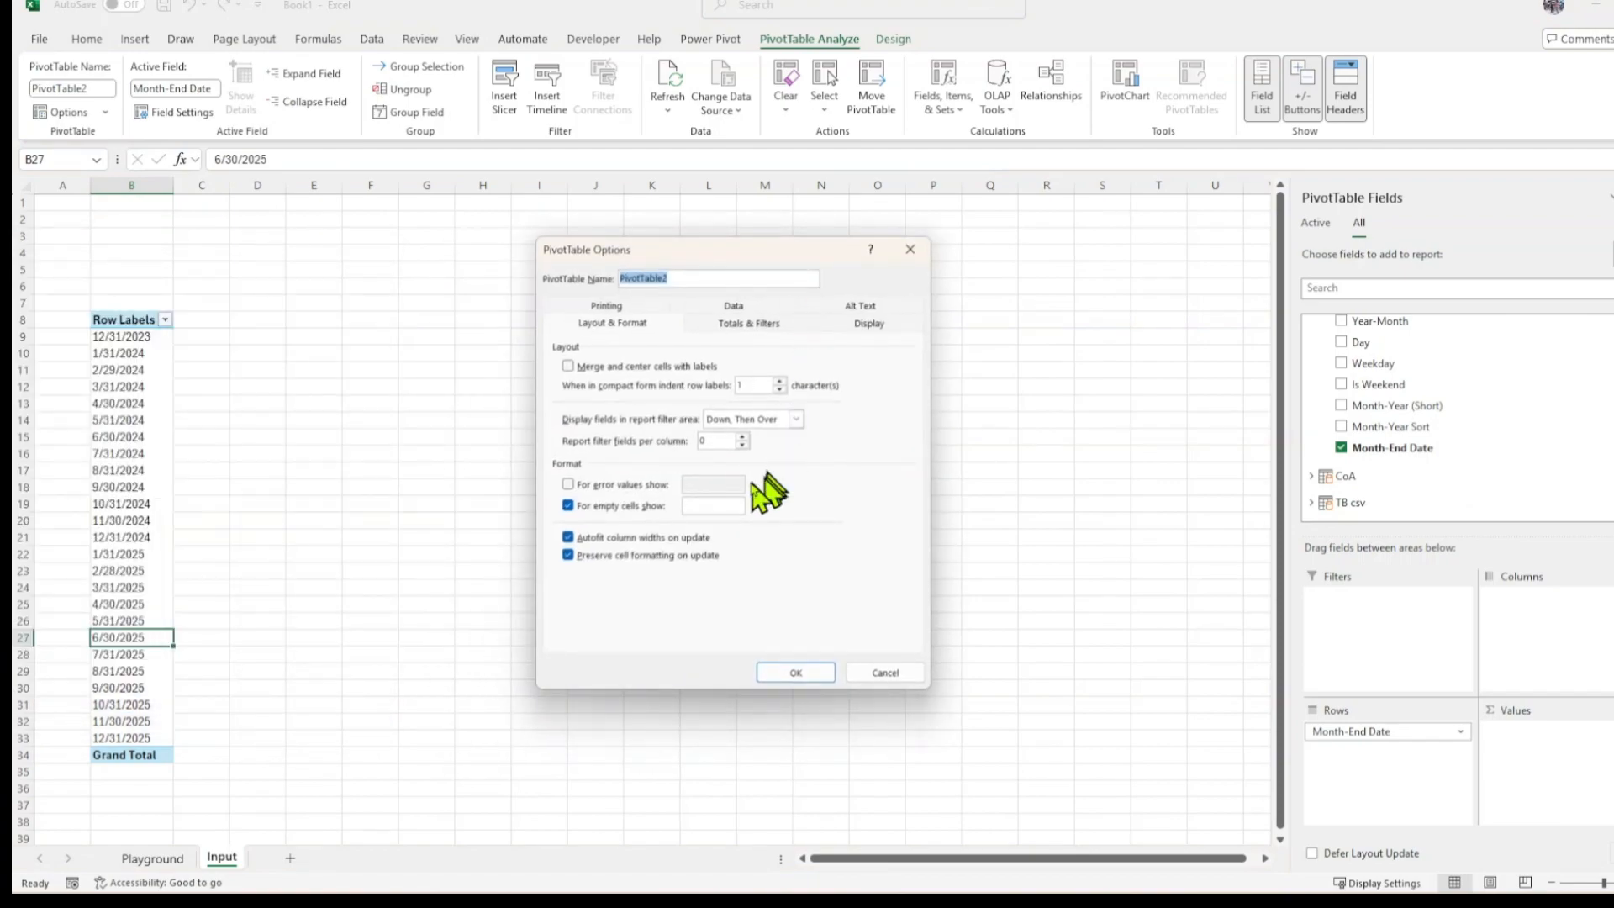
left_click(750, 322)
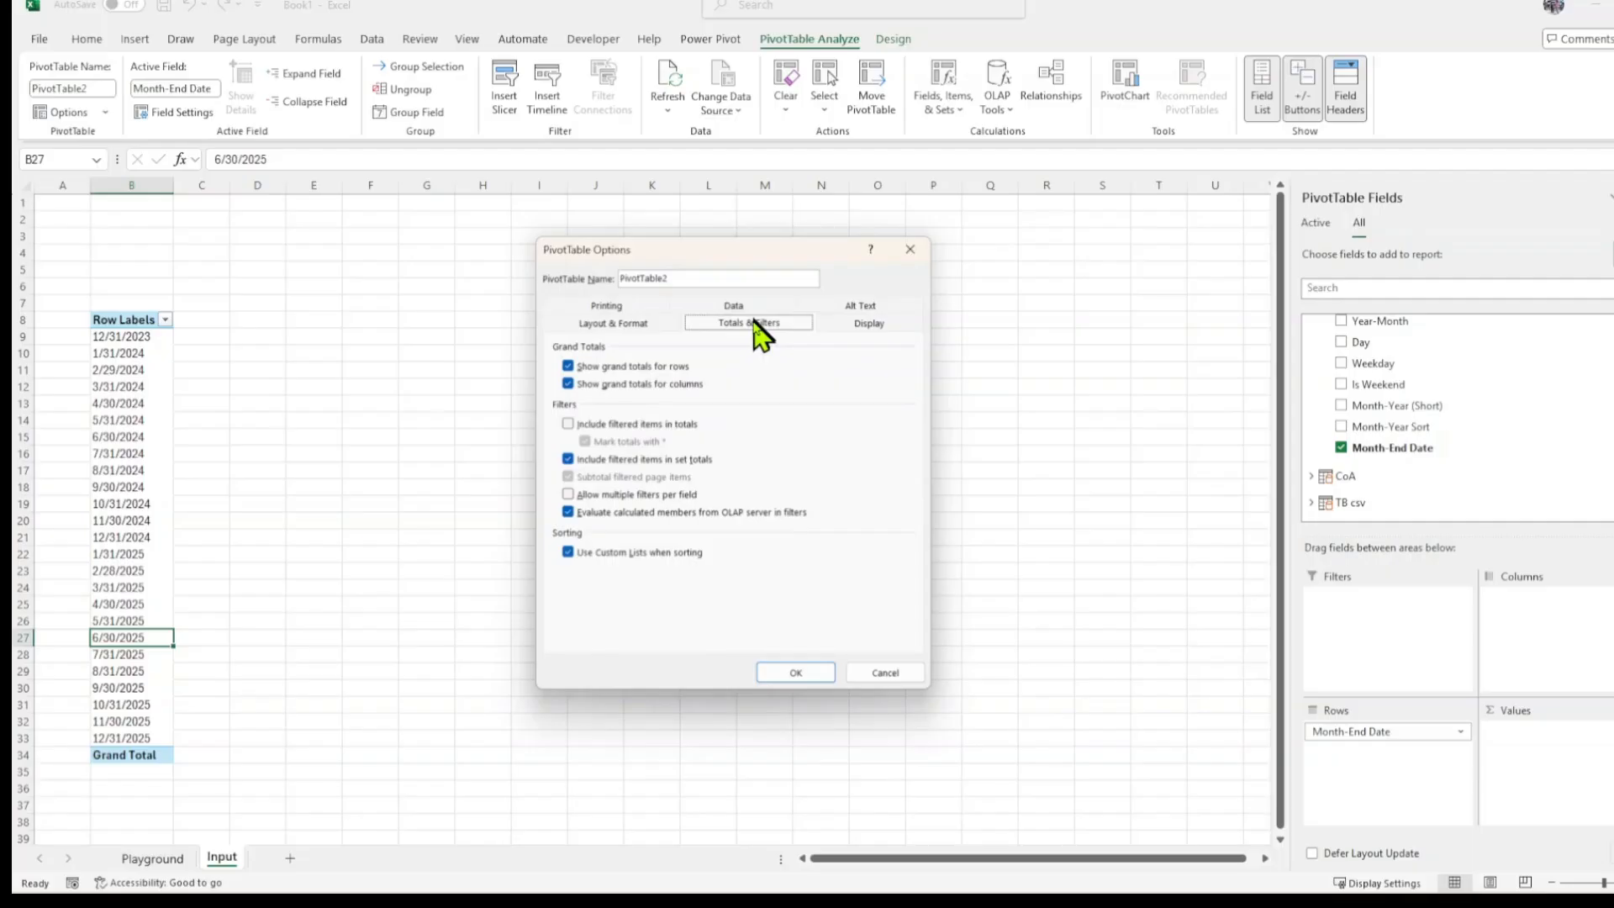
left_click(568, 367)
left_click(568, 385)
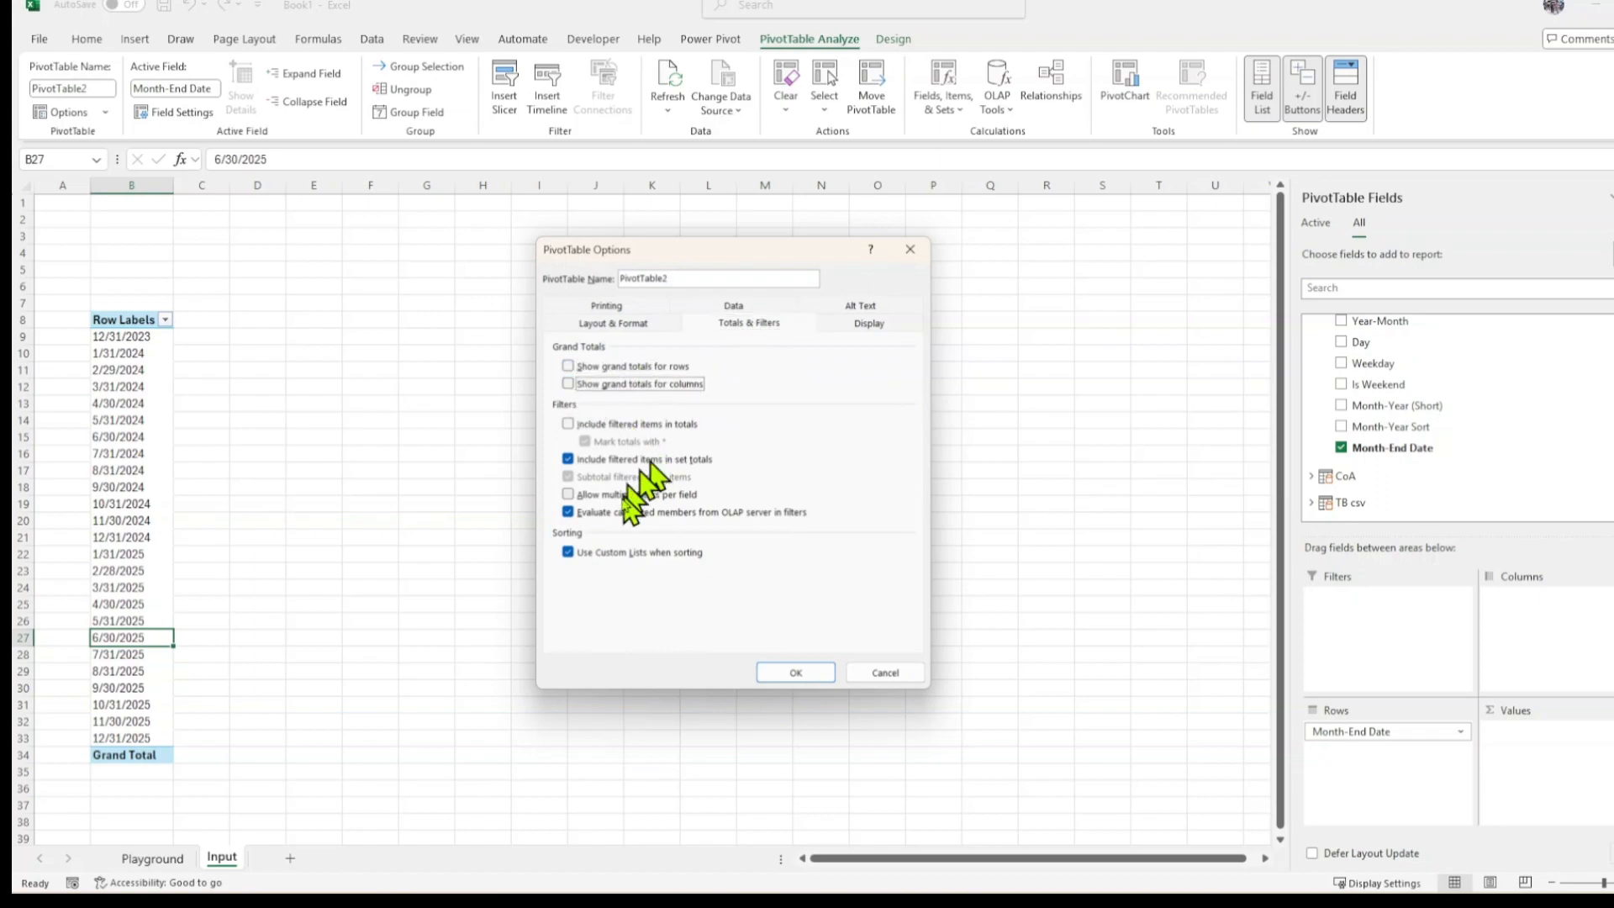
left_click(645, 326)
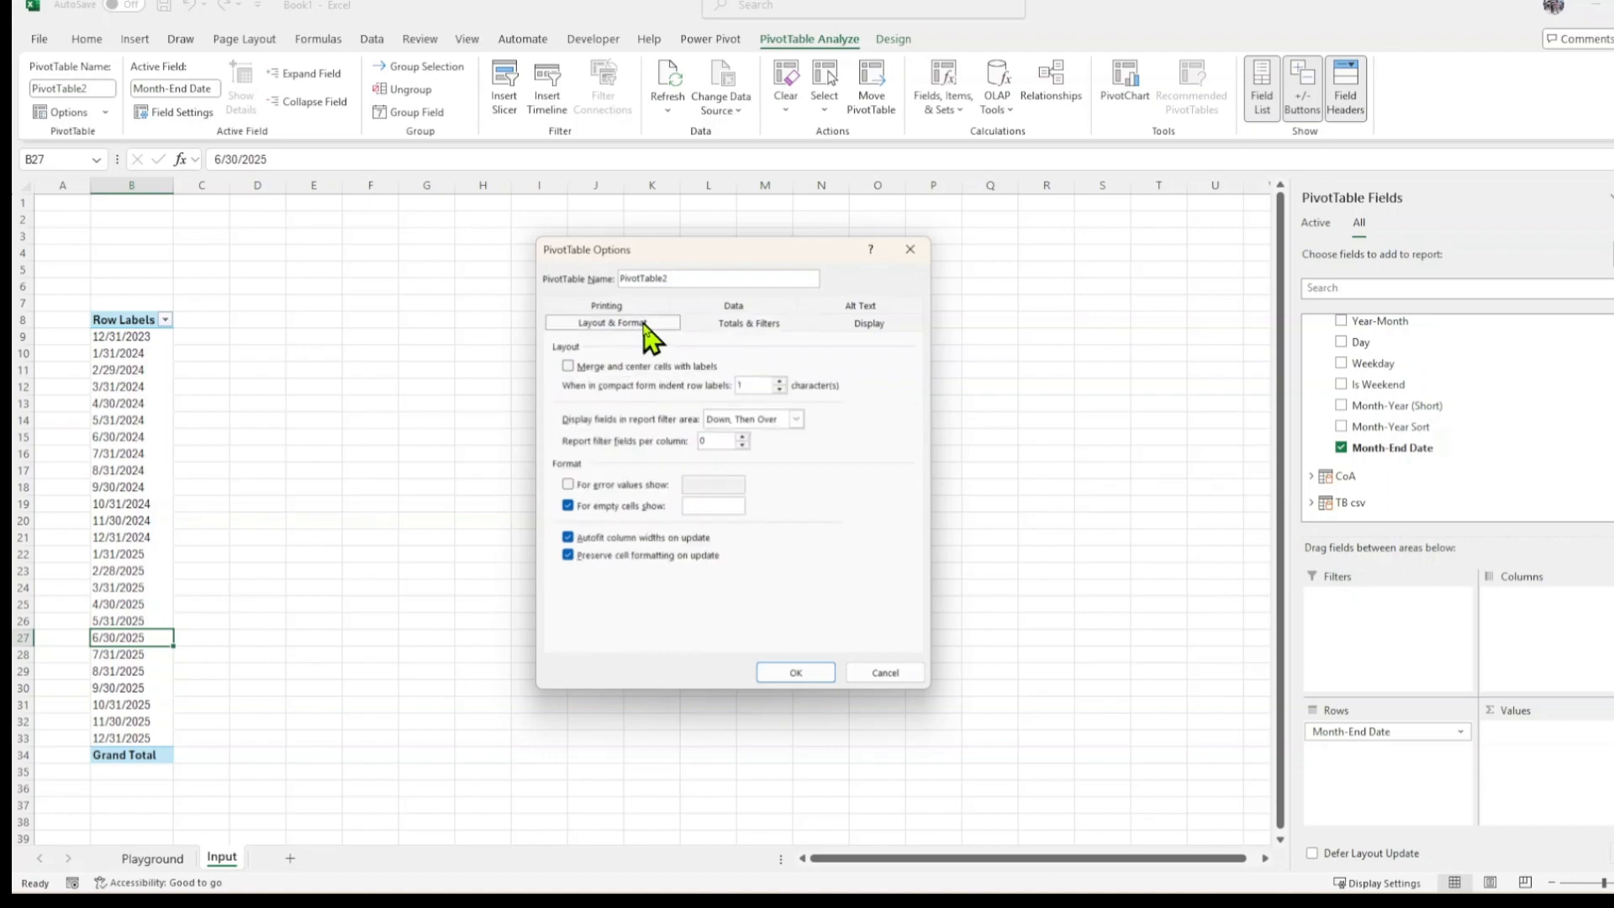
left_click(568, 538)
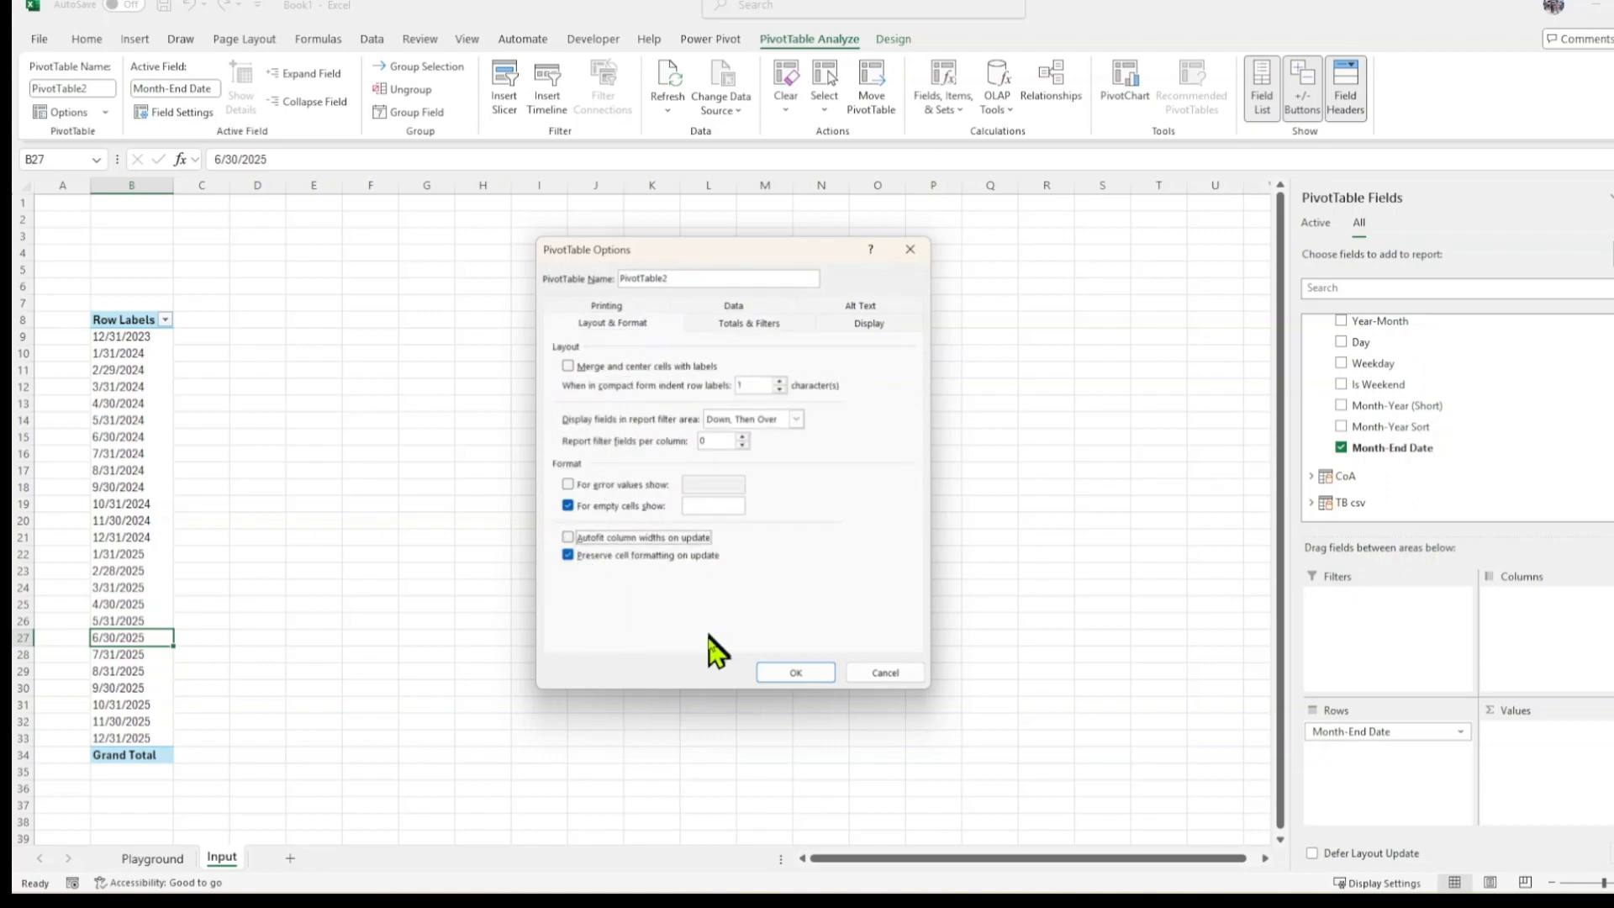
left_click(777, 670)
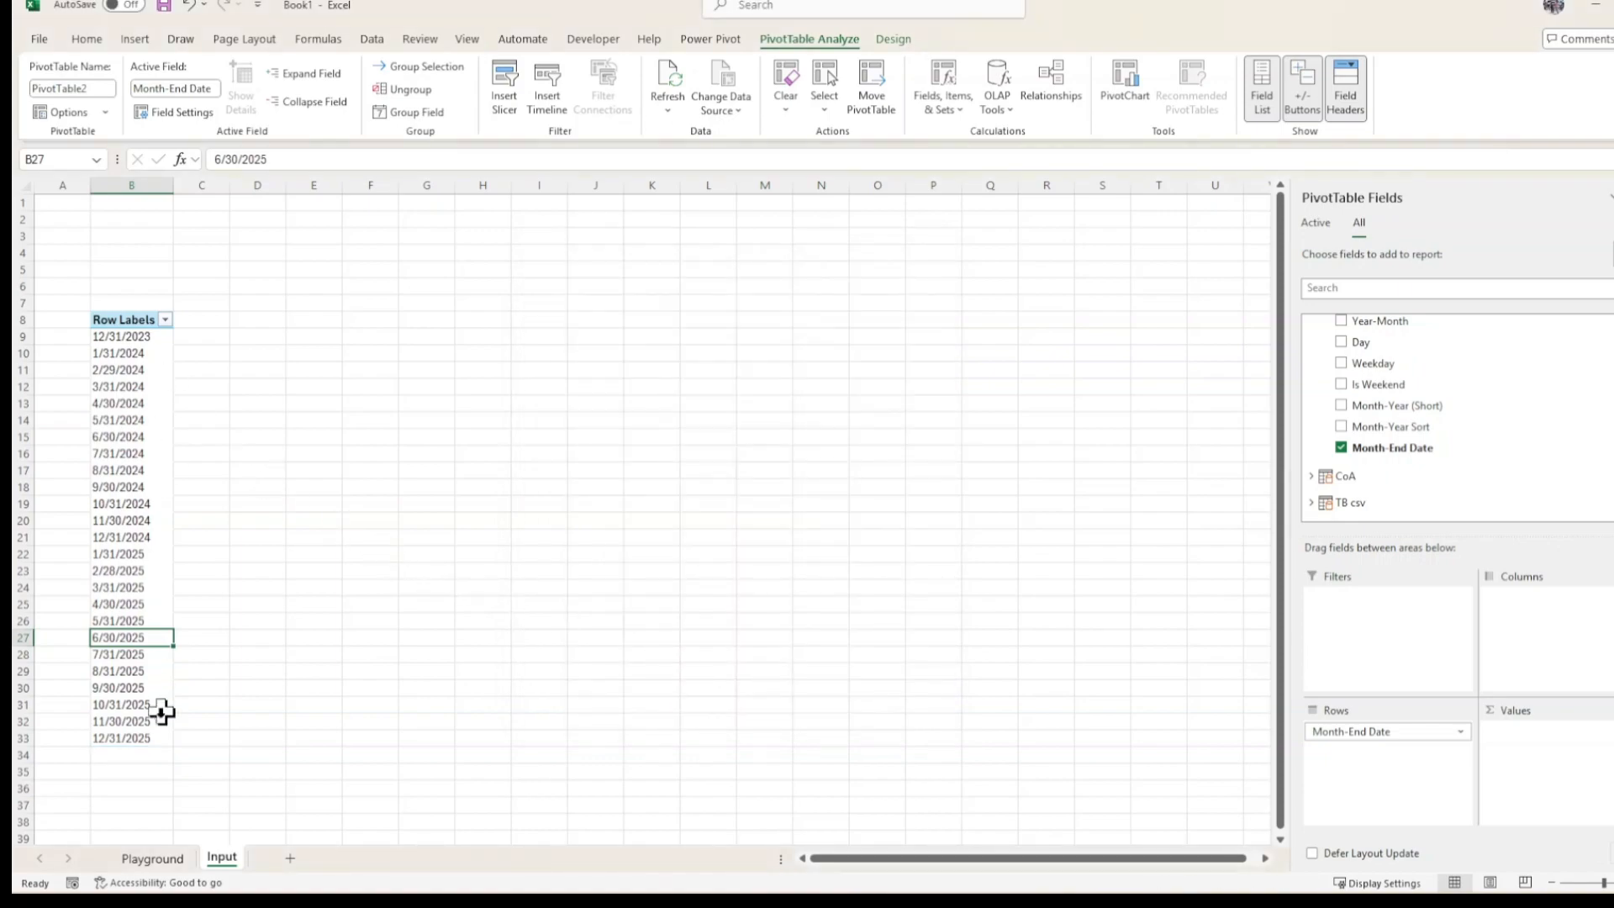
Rename the PivotTable's row label header in B8 as Calendar and turn off its column header and row header styling
left_click(127, 322)
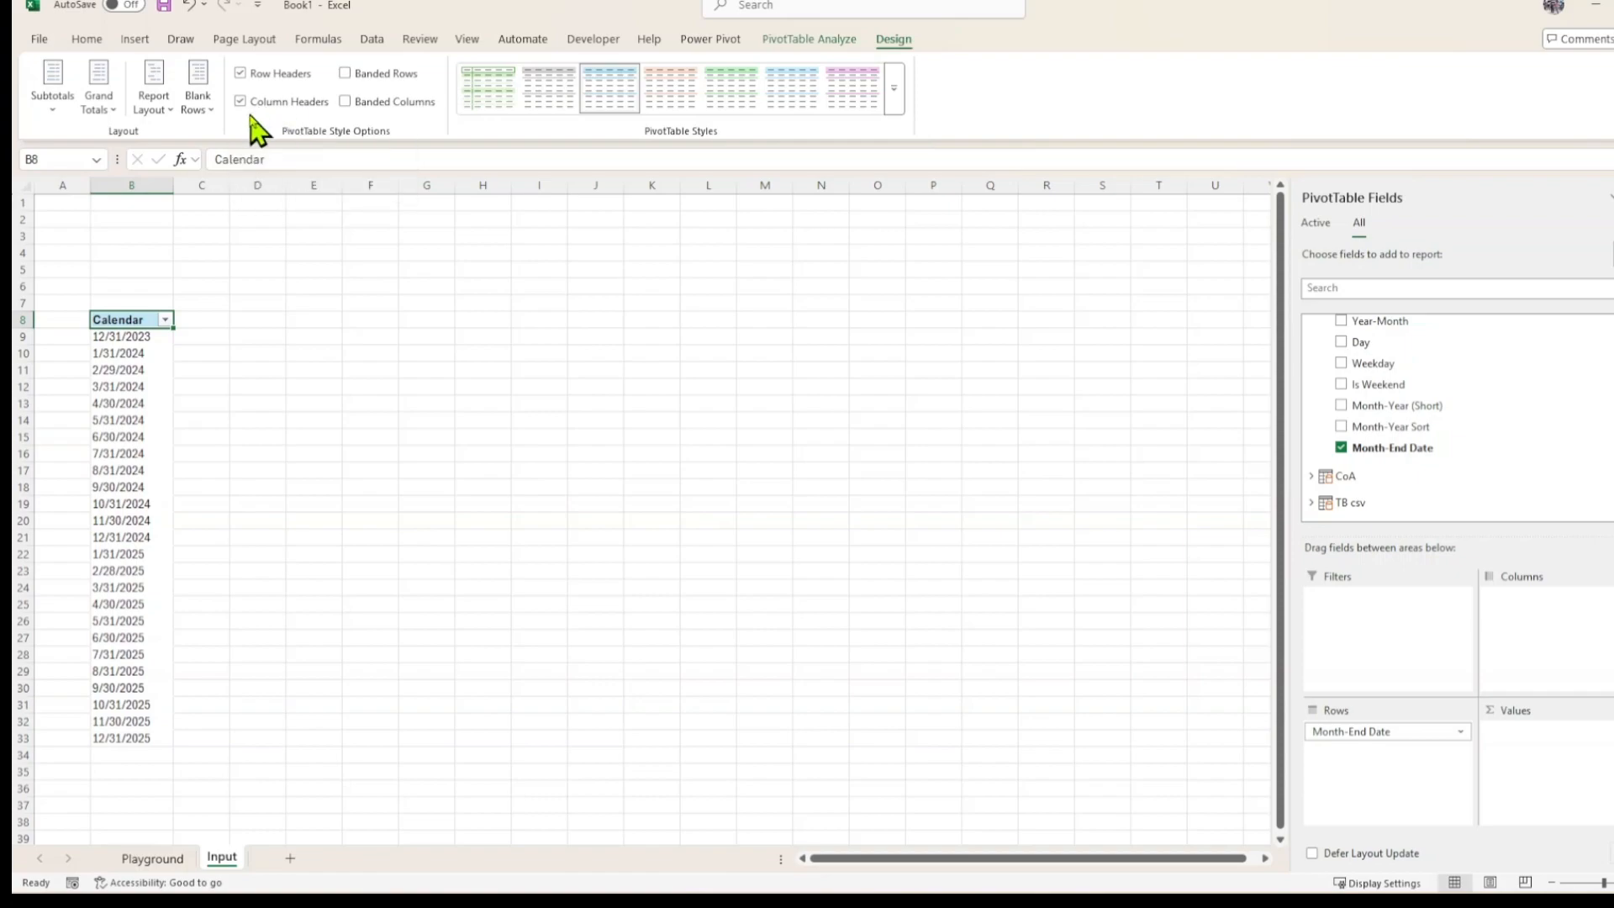
left_click(240, 102)
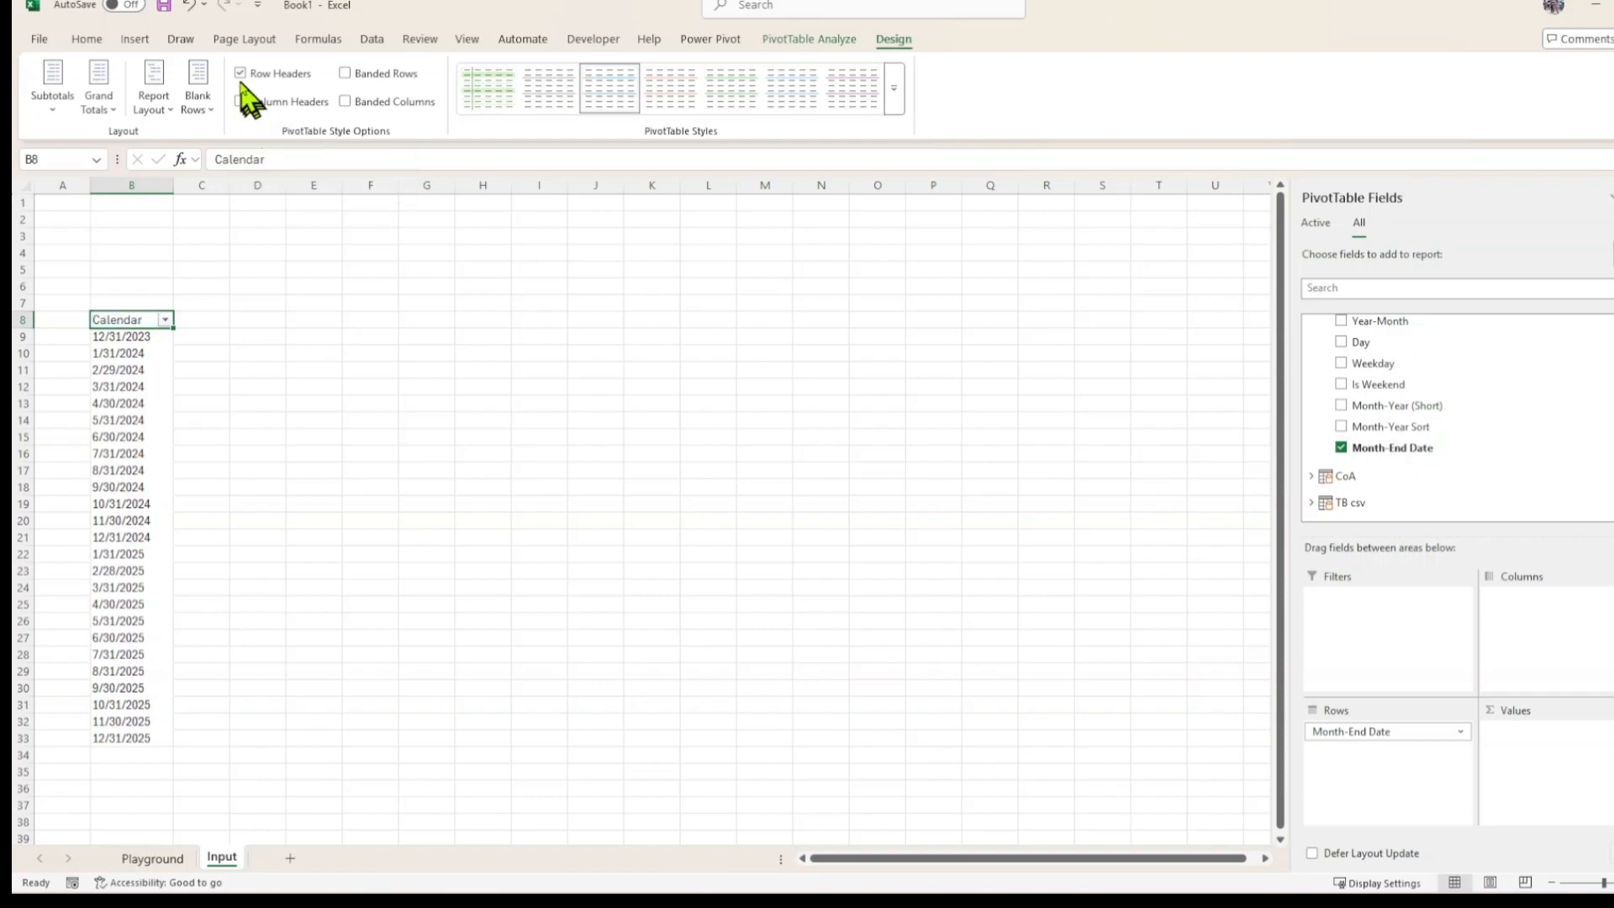
left_click(240, 74)
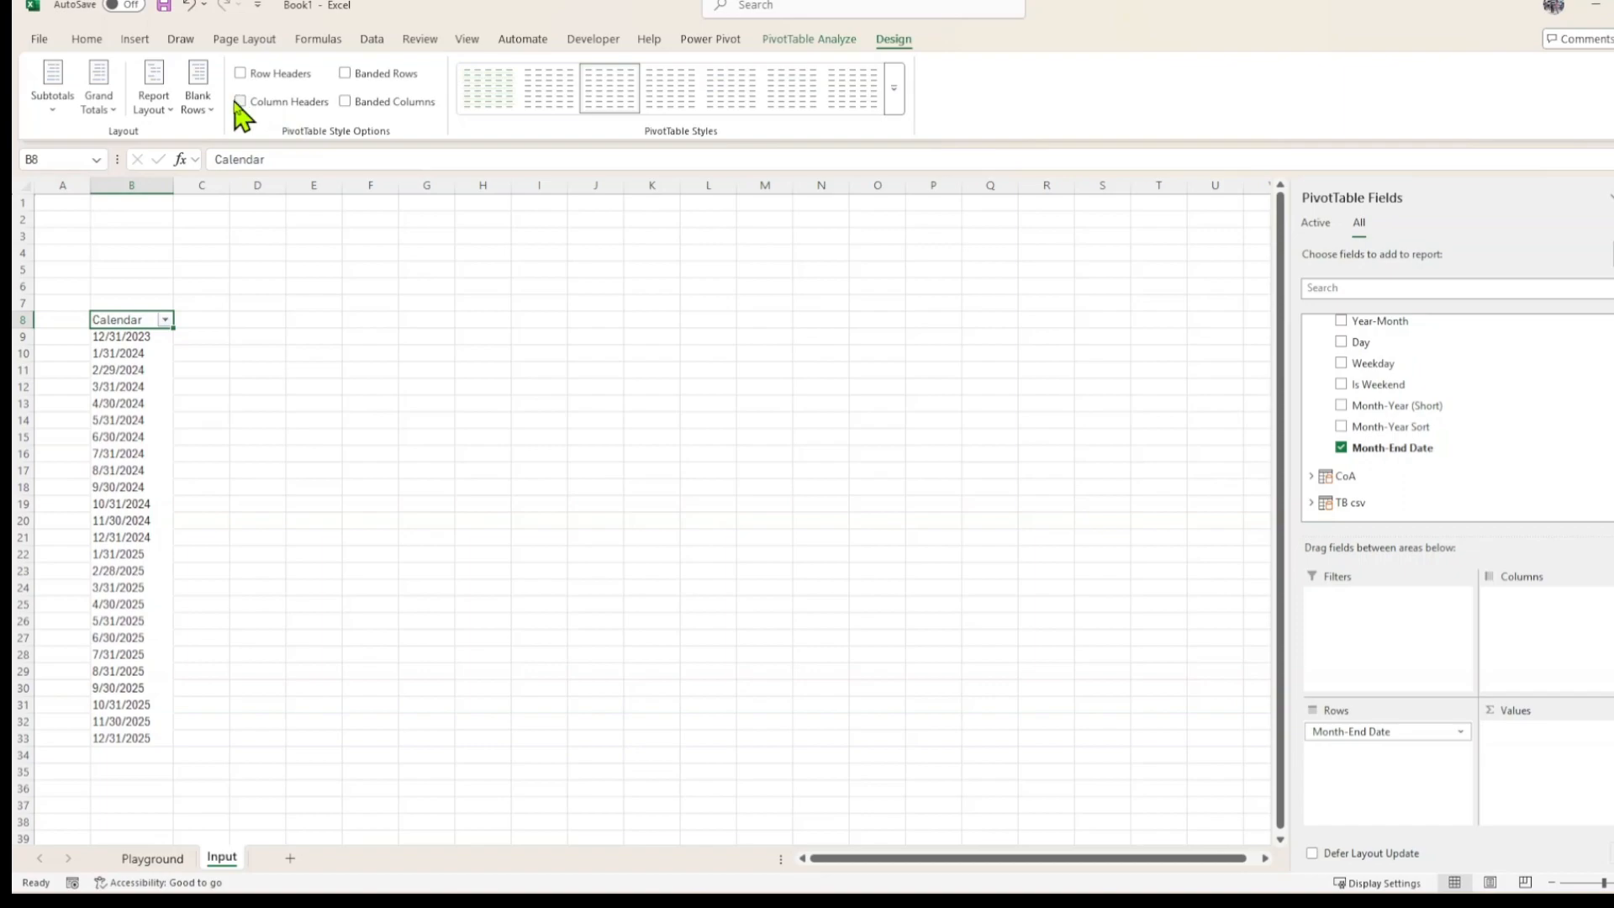
left_click(202, 386)
left_click(126, 327)
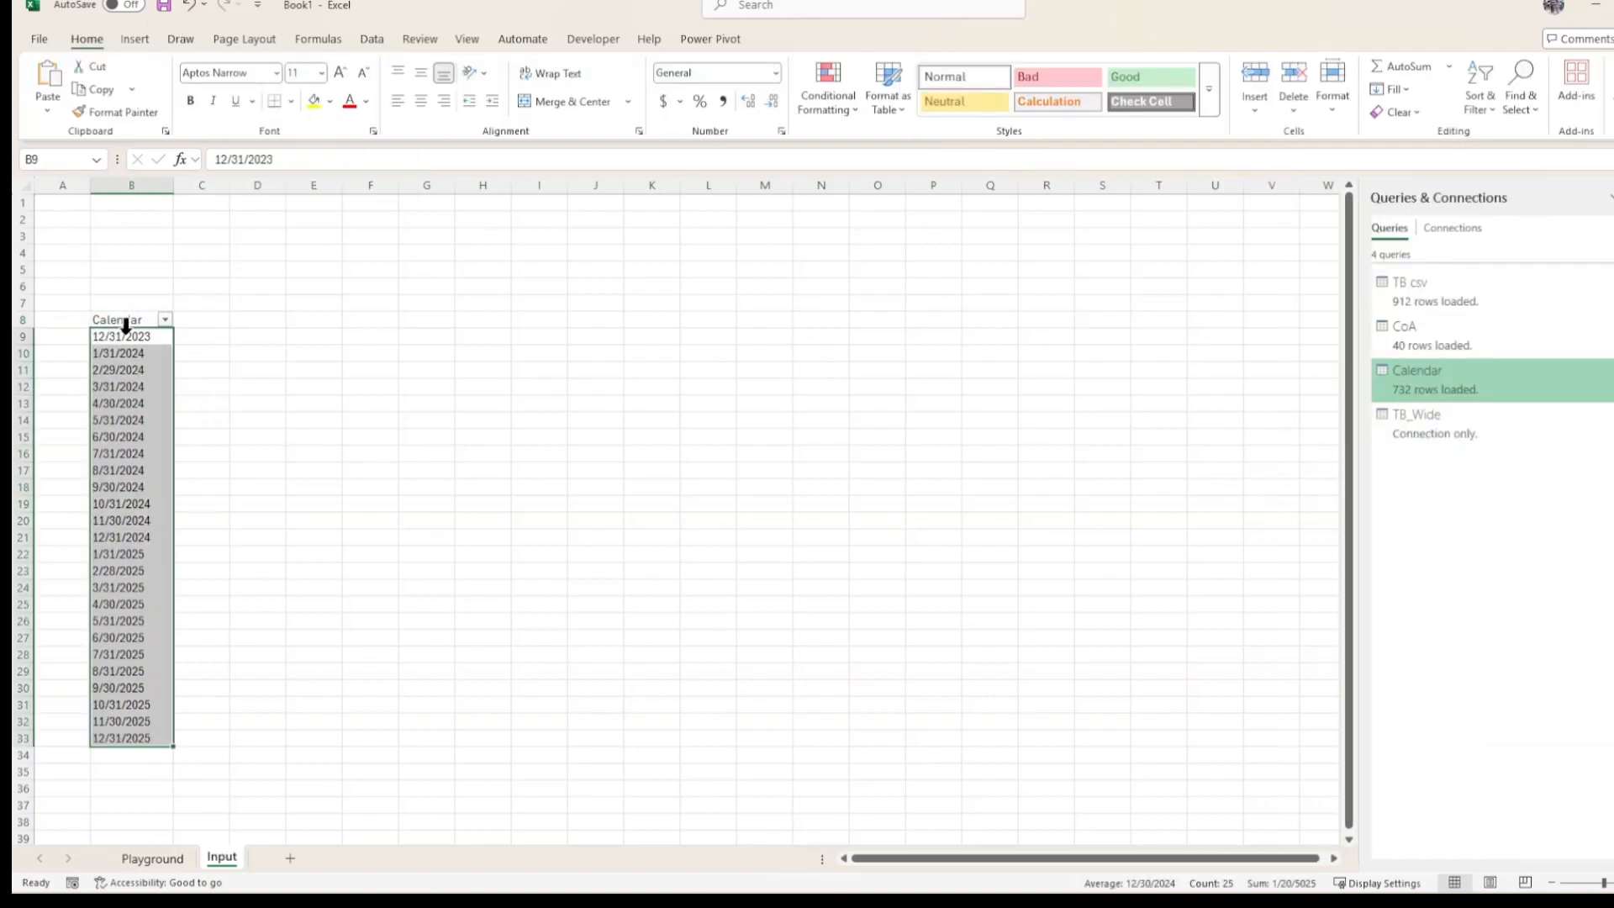
left_click(128, 321)
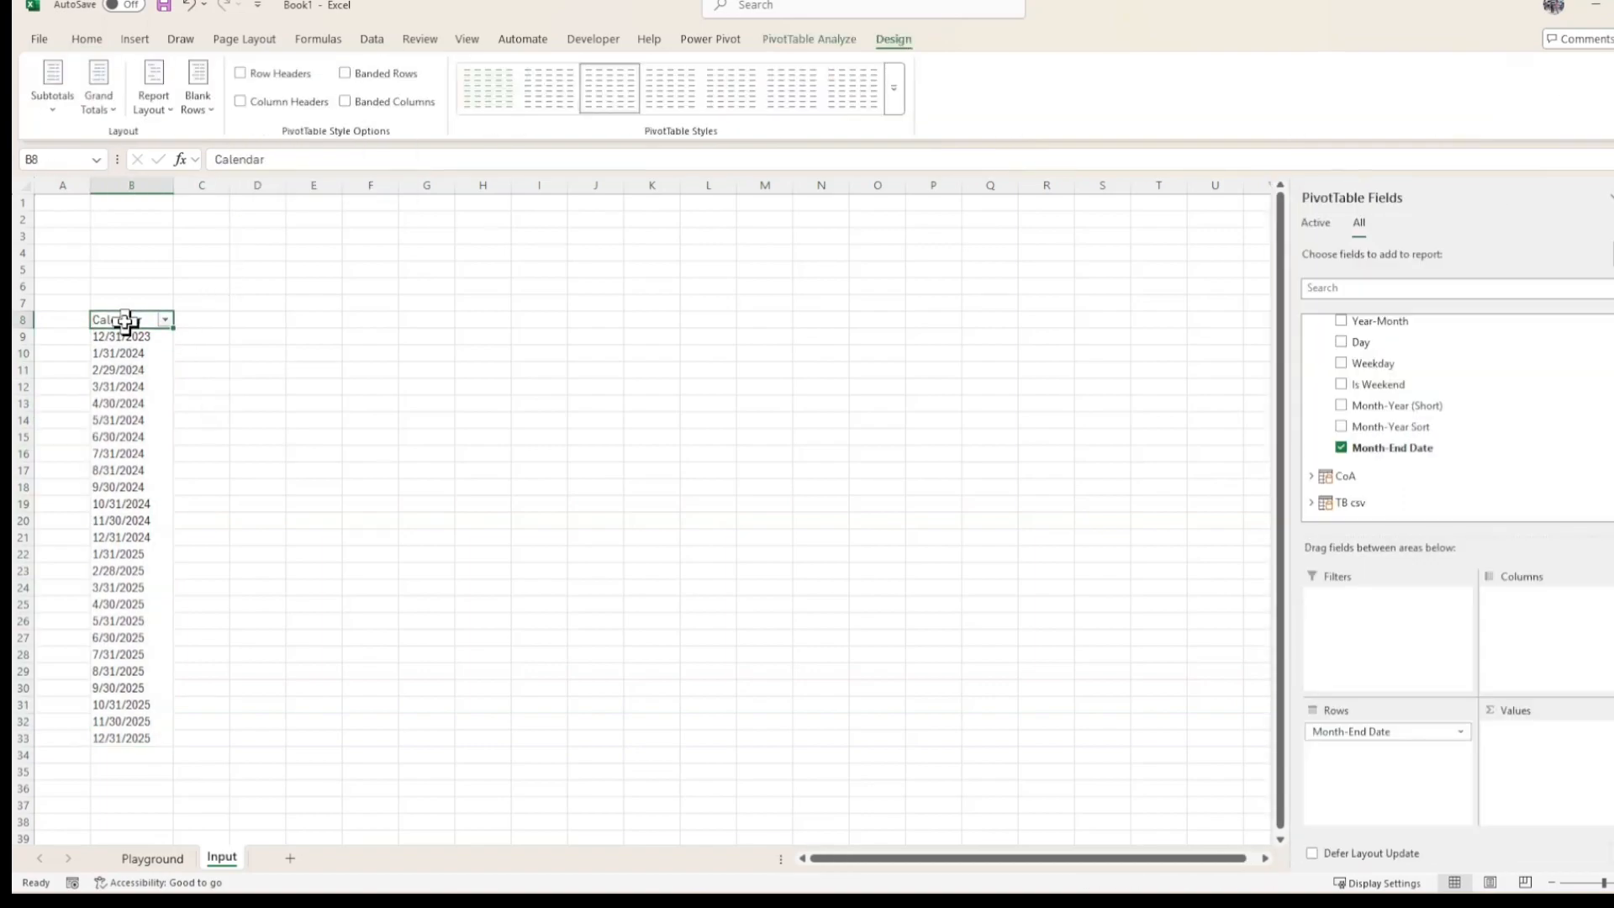
left_click(803, 39)
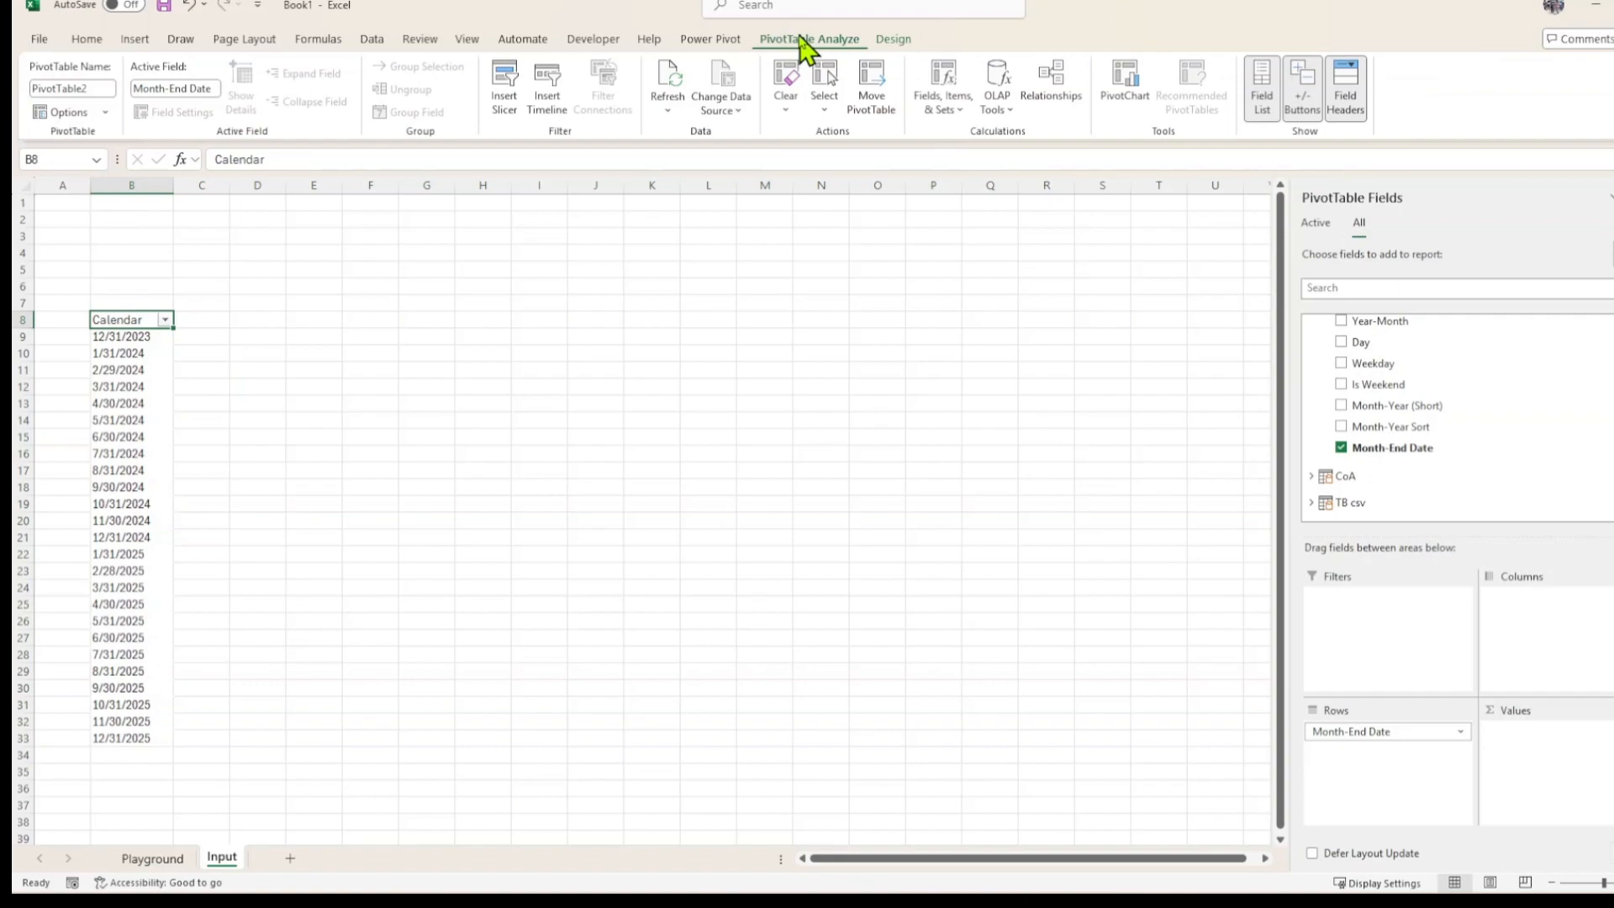
left_click(313, 370)
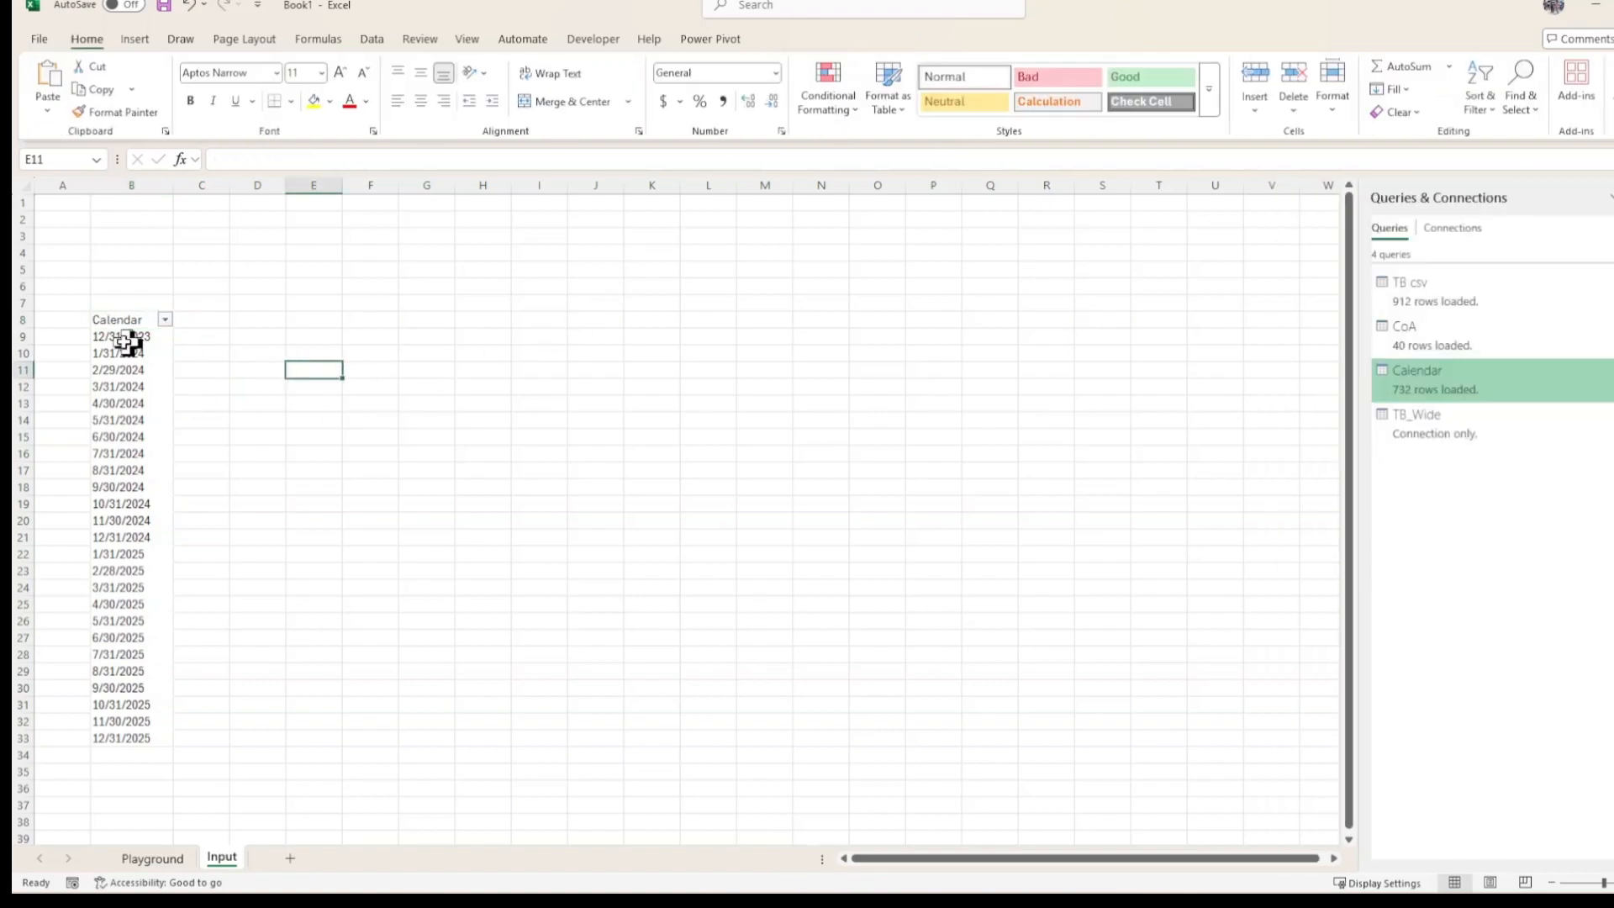
Define the name Calendar for the month-end dates in B9:B33
left_click_drag(126, 338, 134, 738)
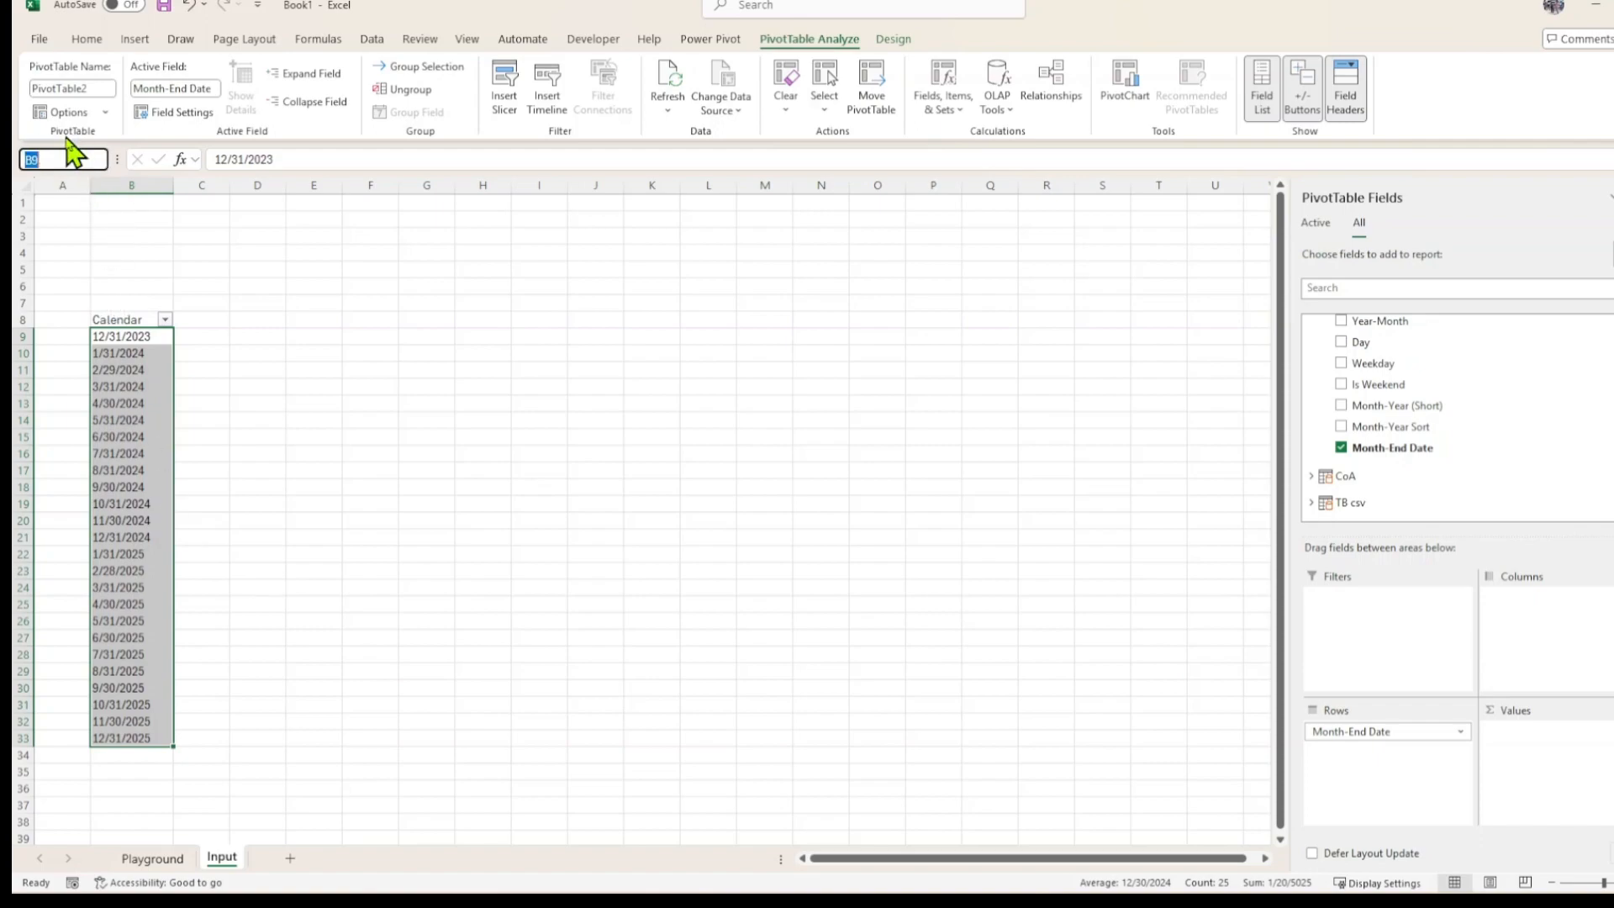
type("Ca")
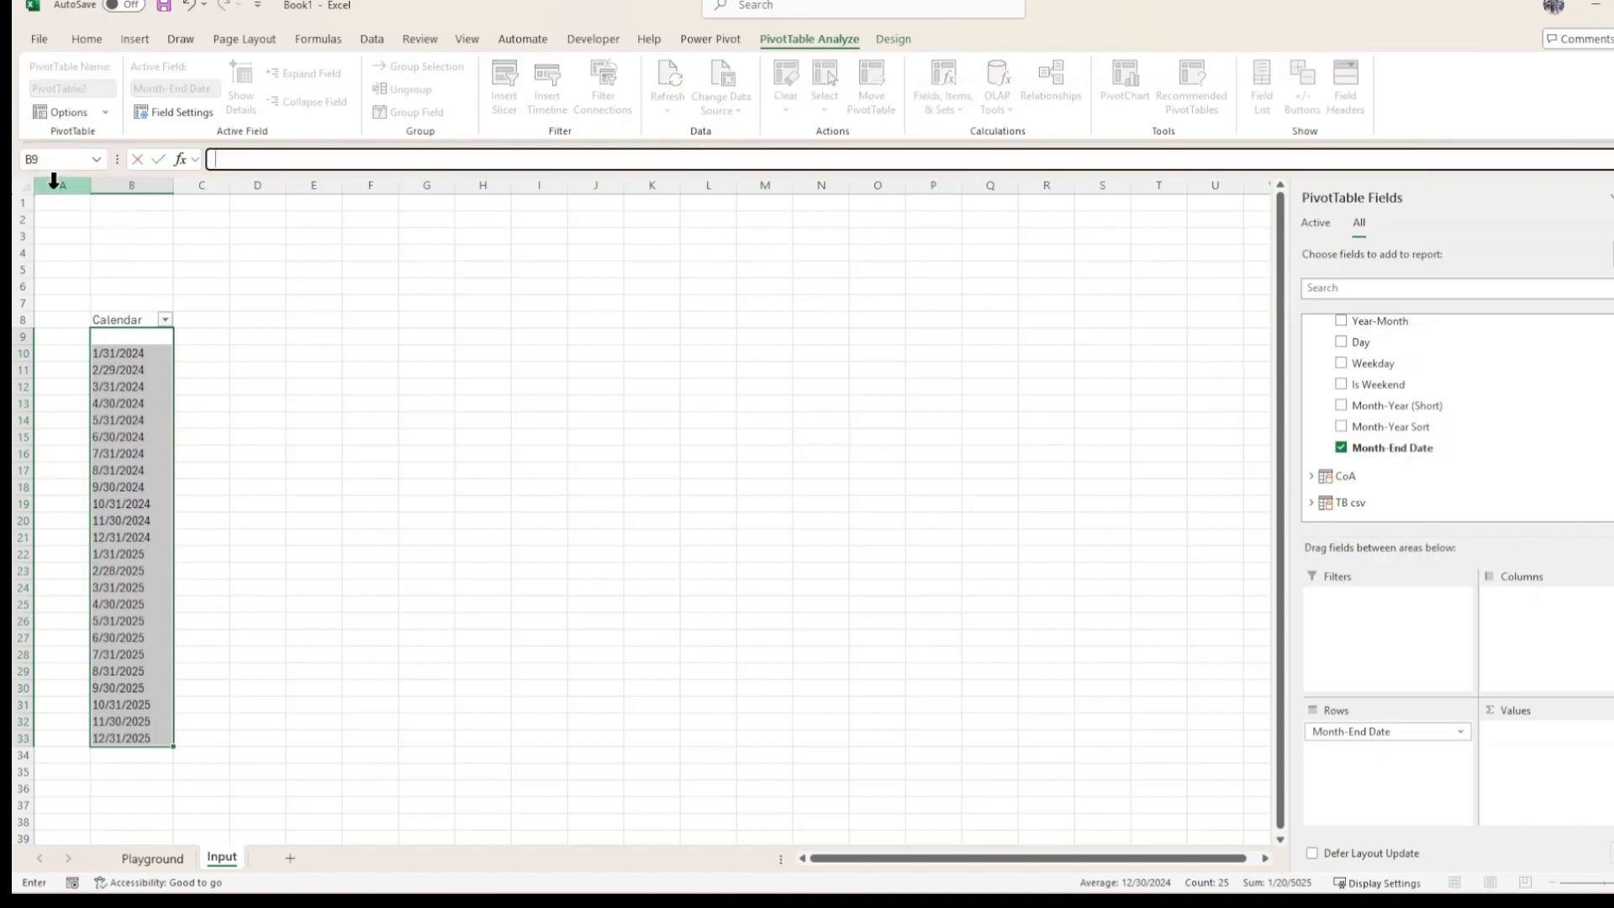
key("Escape")
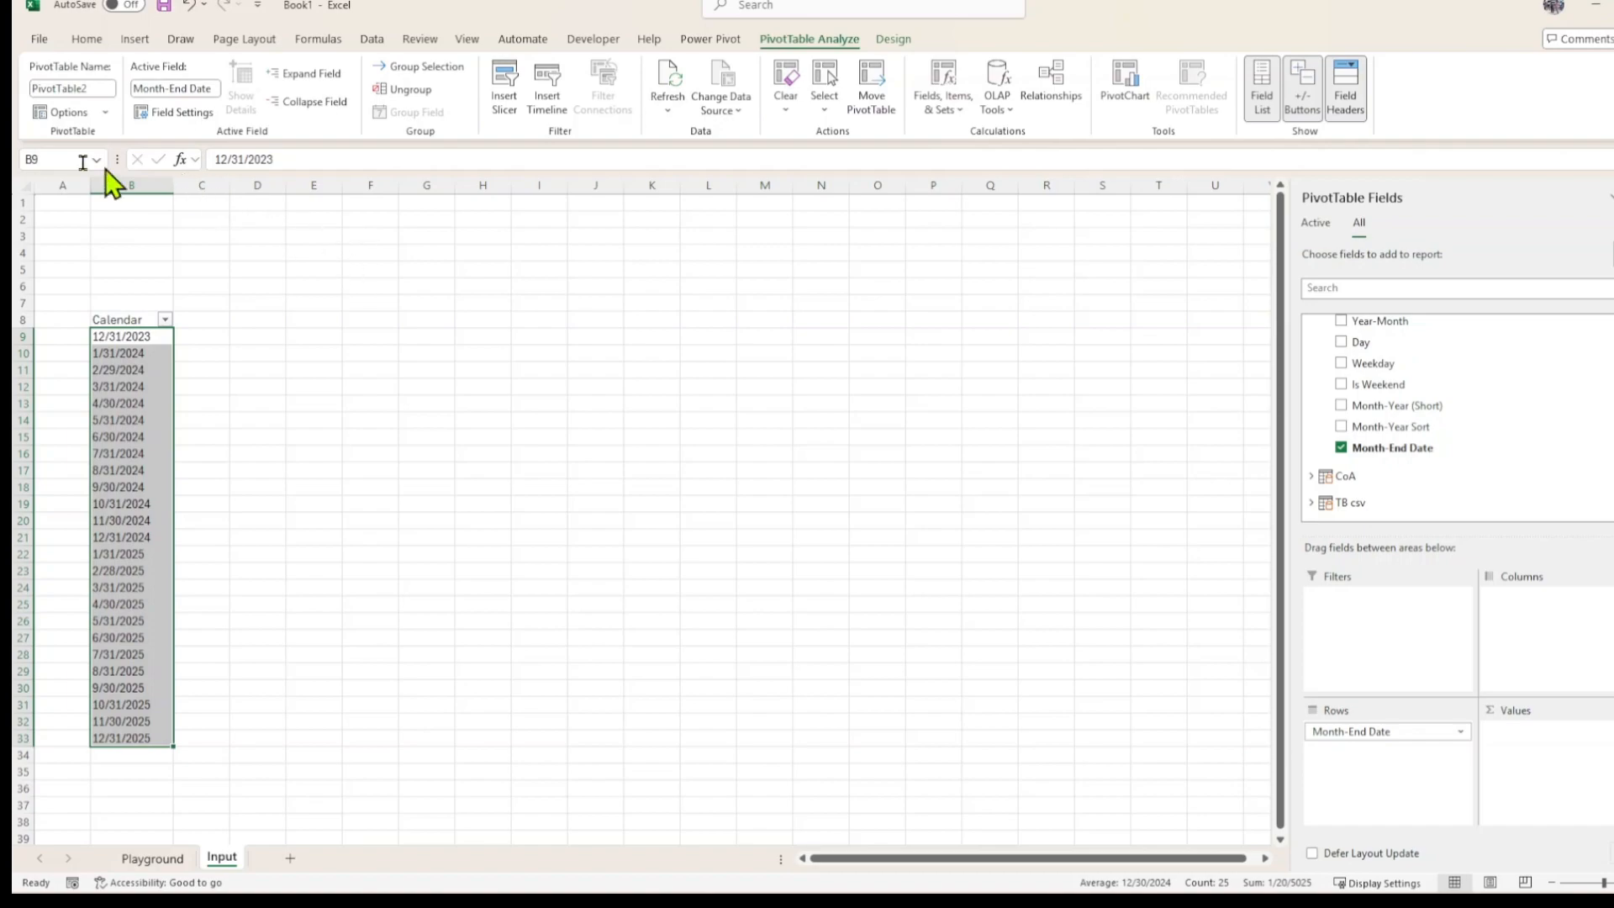
left_click(58, 158)
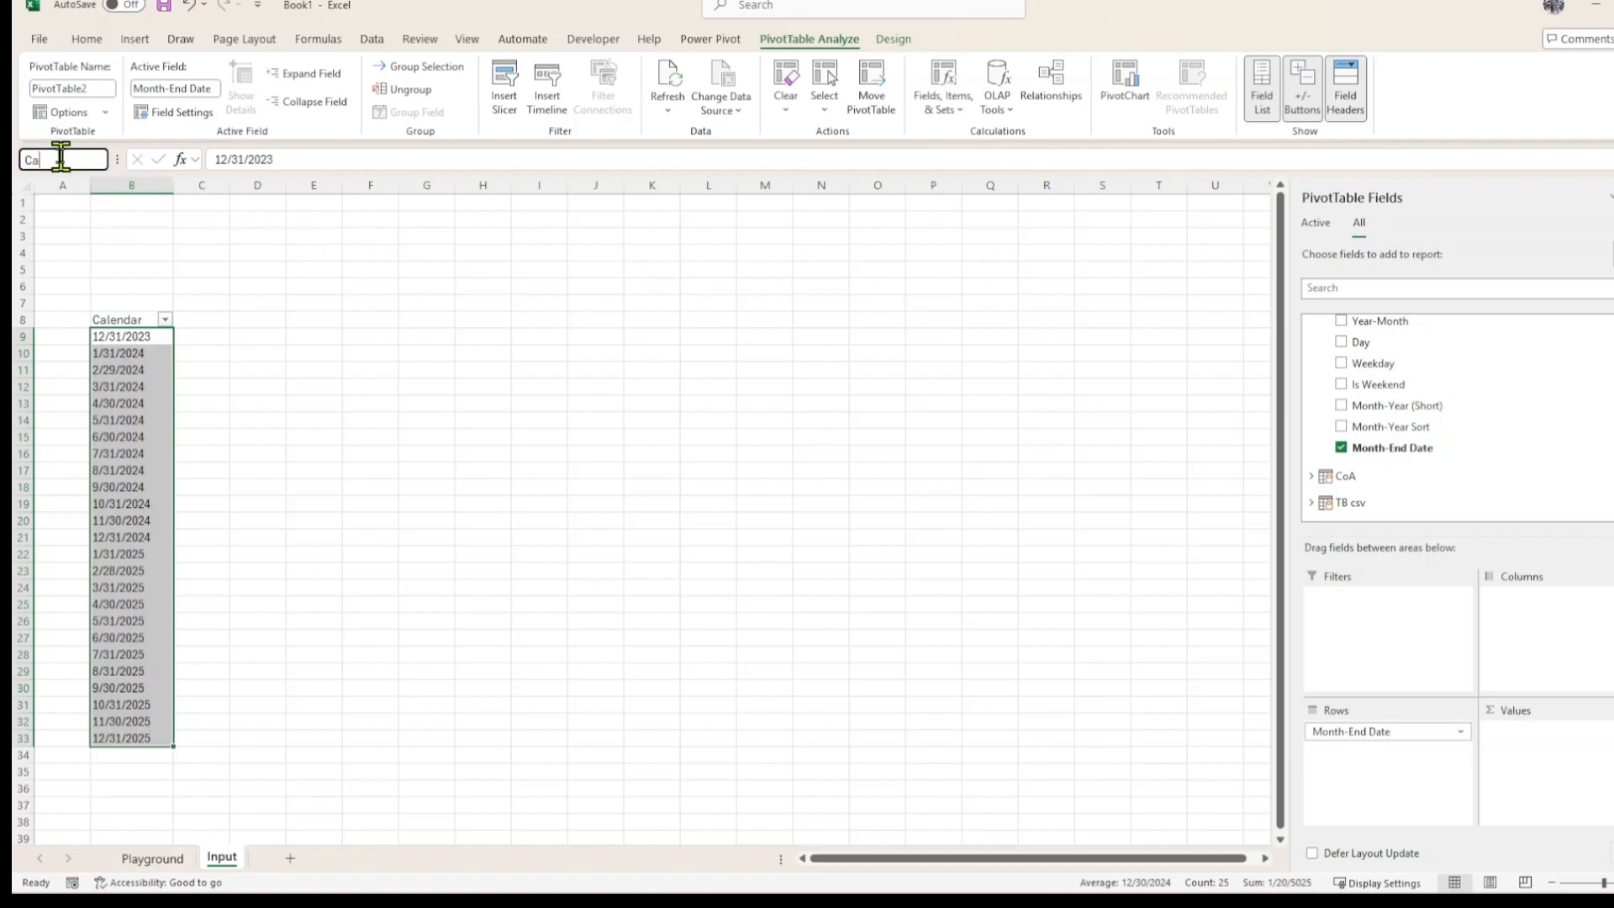
key("Return")
Go to the Calendar named range from another cell to check which cells it covers
left_click(374, 419)
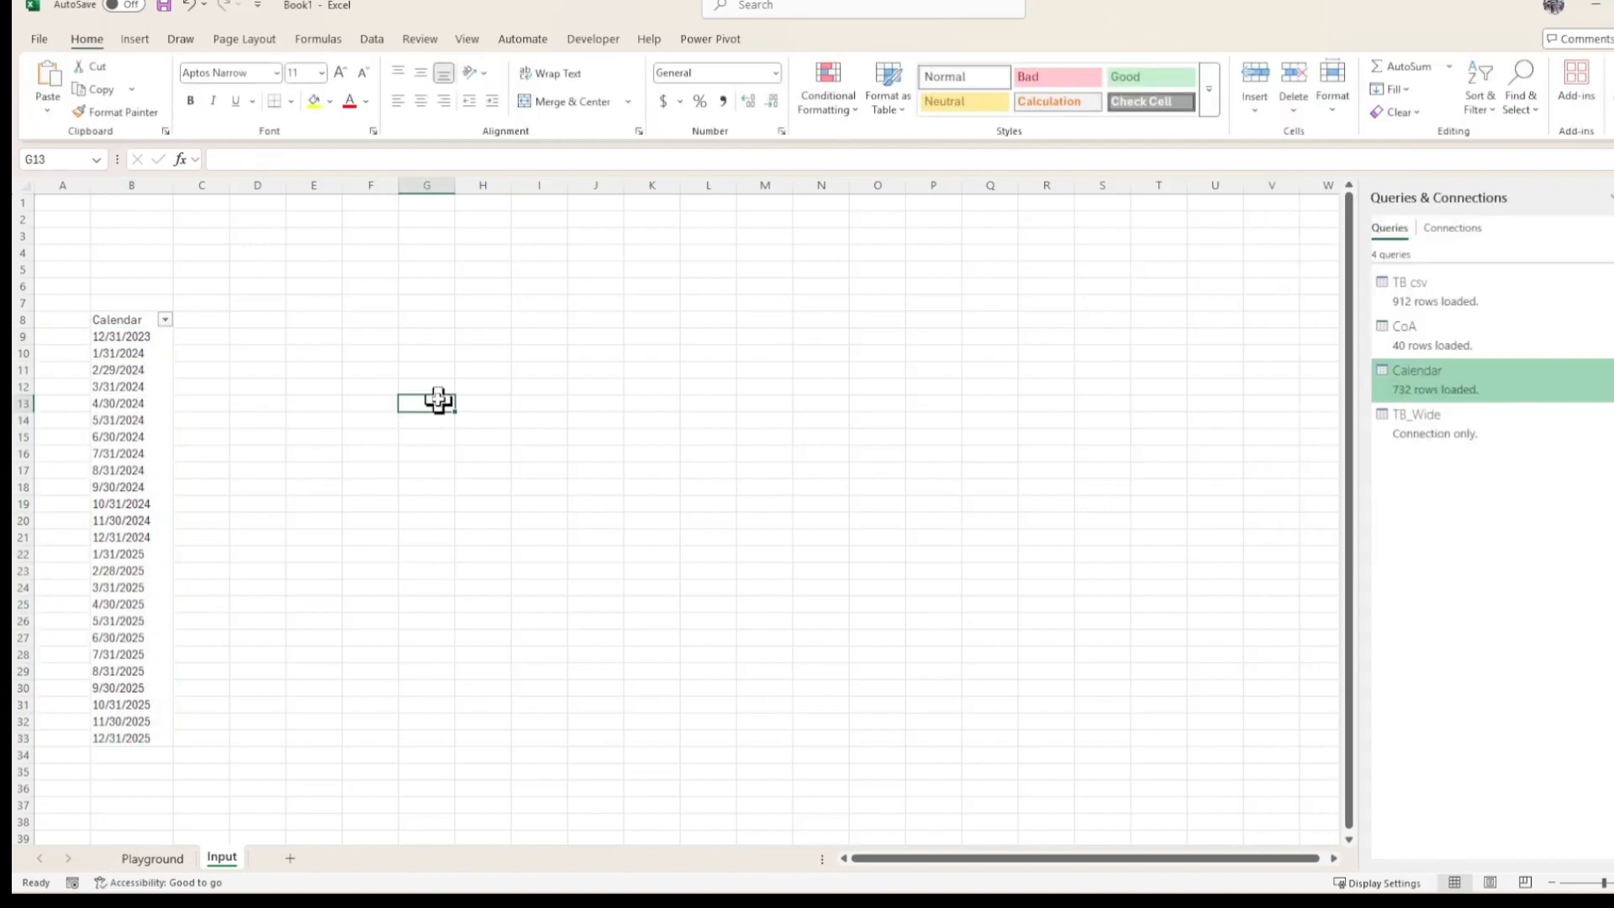
left_click(128, 372)
left_click(98, 160)
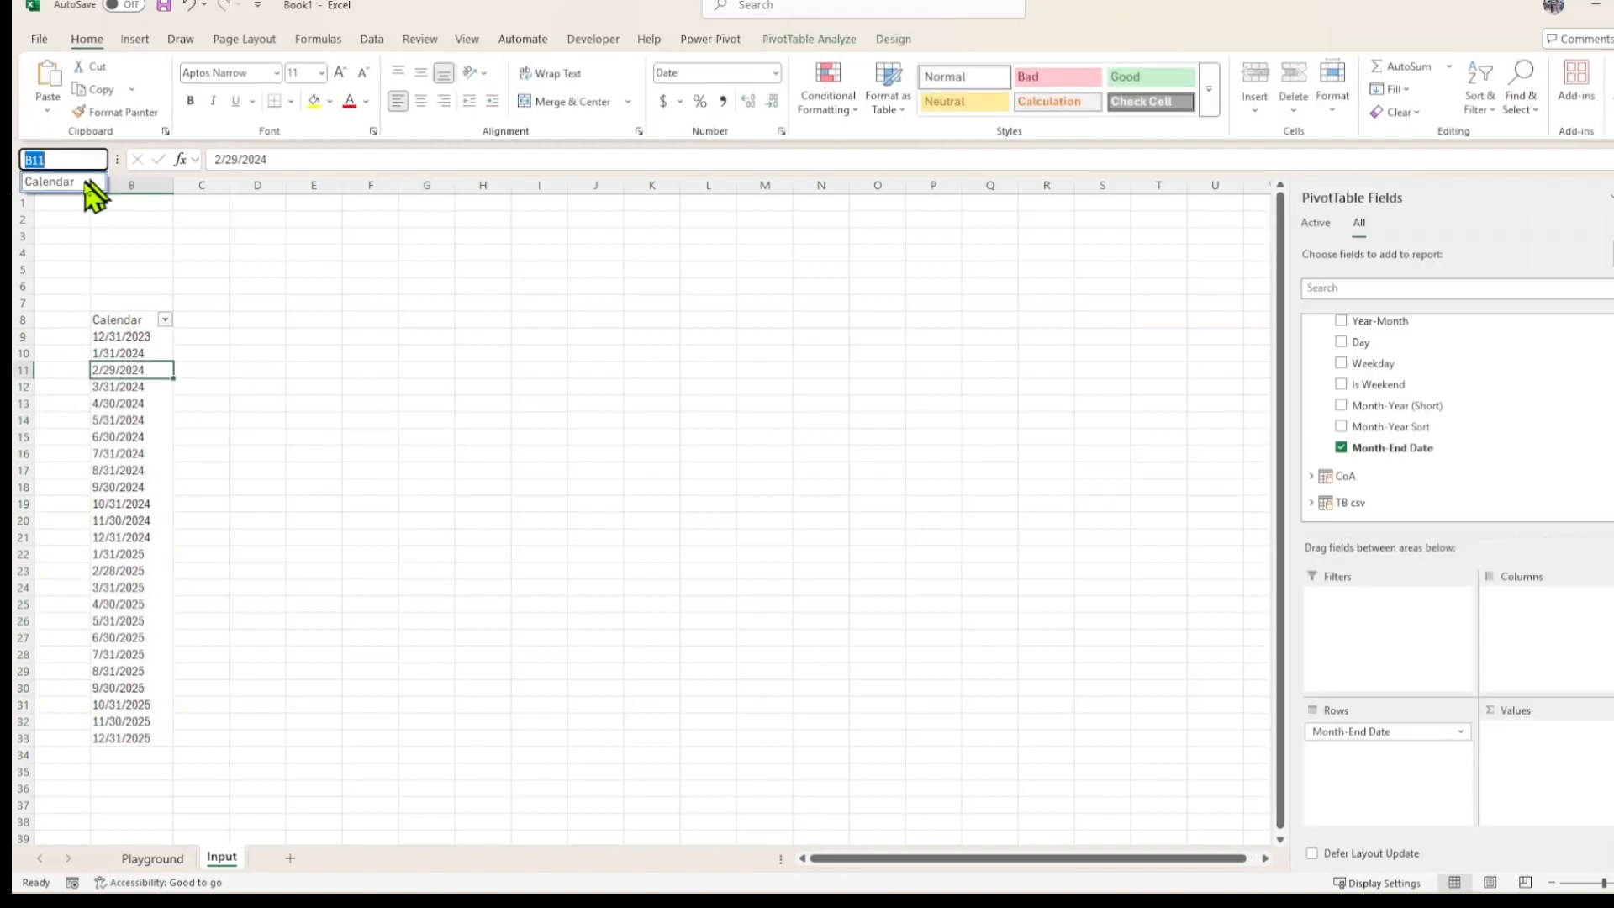
left_click(84, 182)
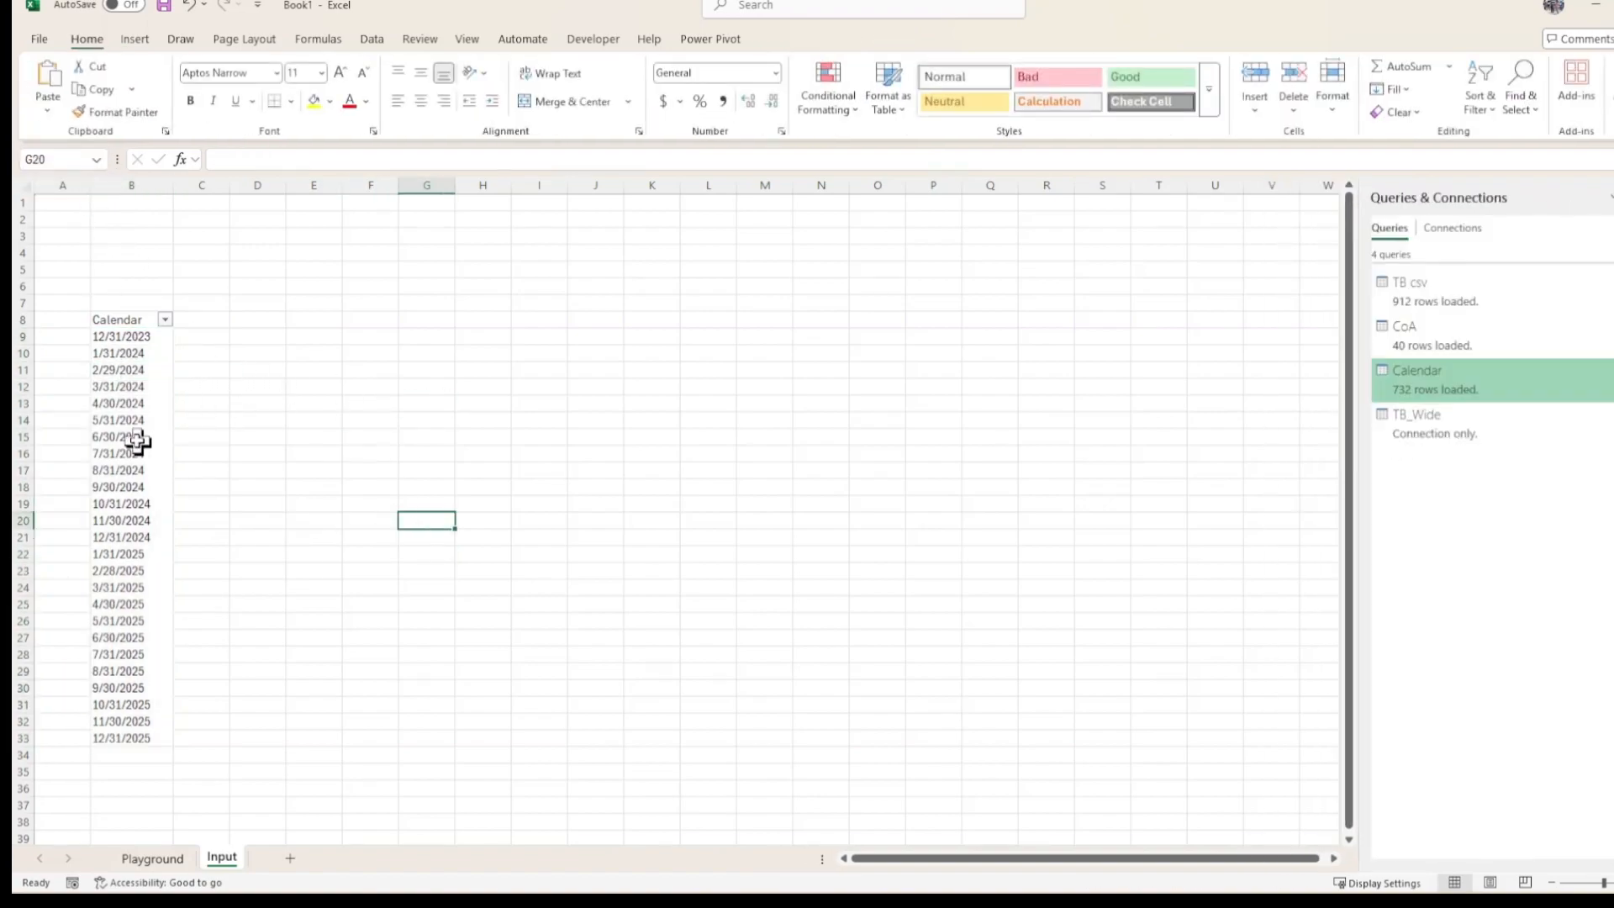
Select the Calendar range by its name to check its extent, ending on an empty cell
key("Return")
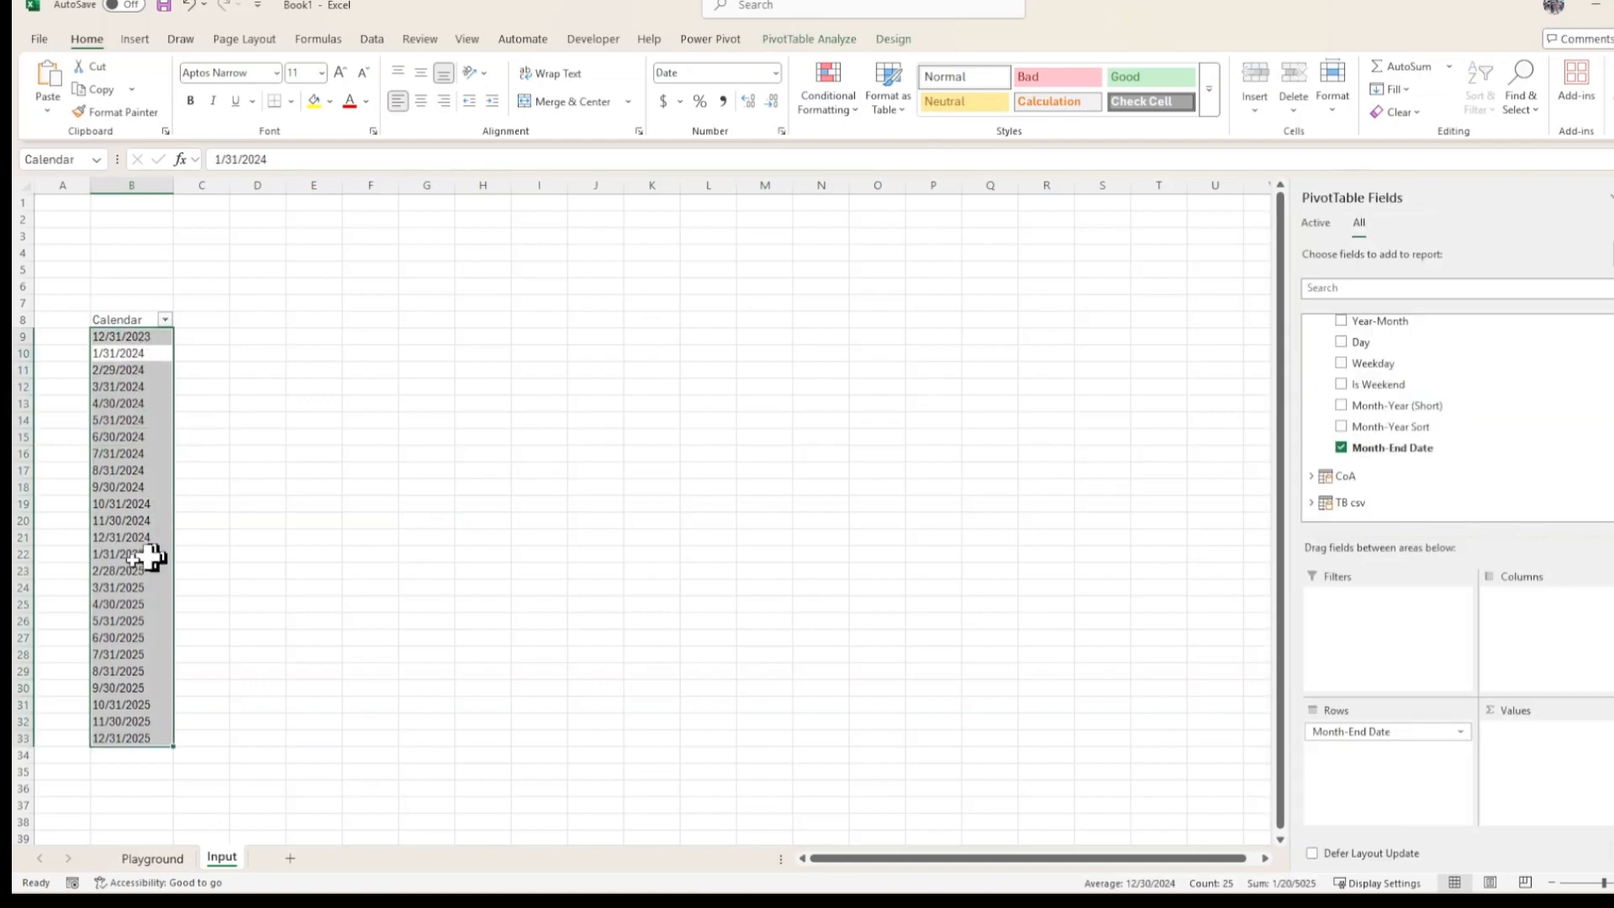
left_click(345, 577)
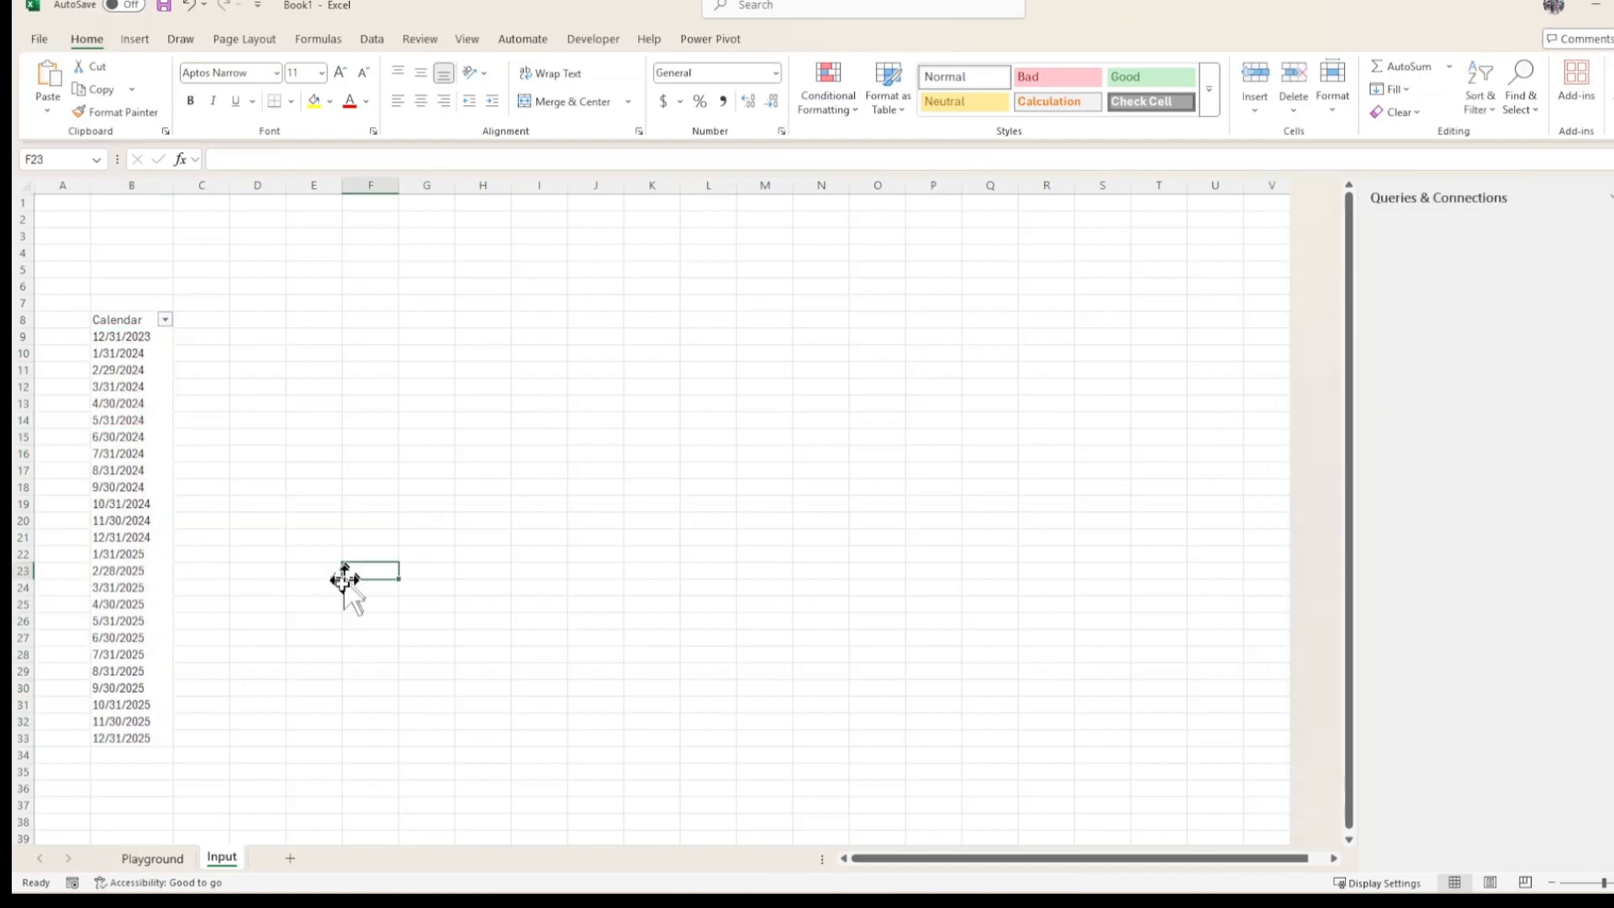
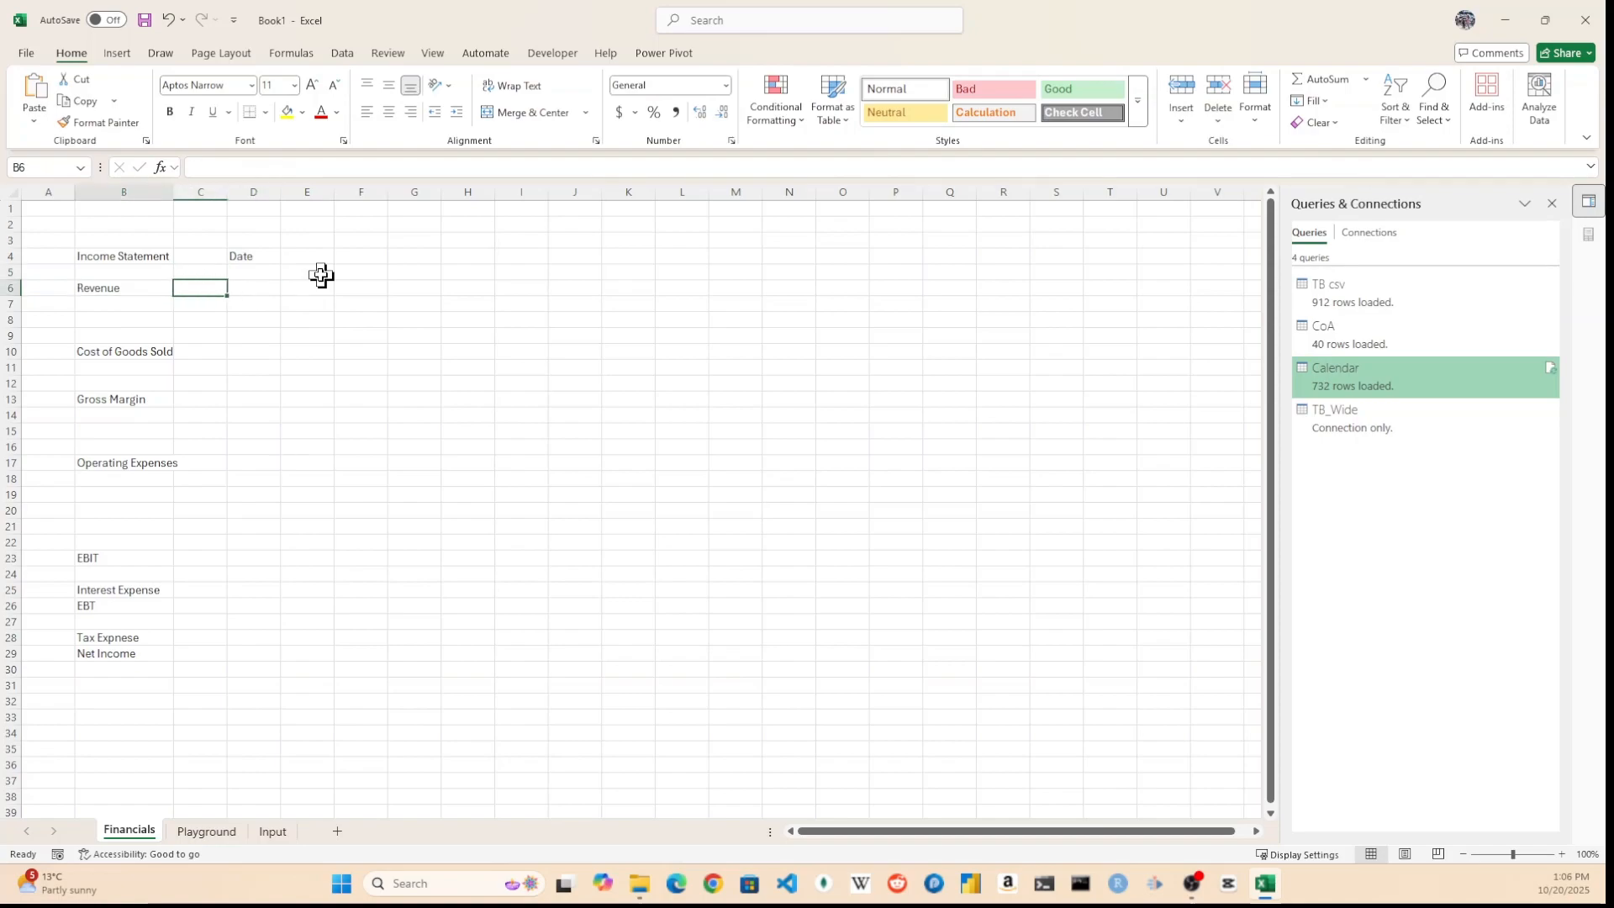
Start a CUBEMEMBER formula in B7 below the Revenue heading with "ThisWorkbookDataModel" as its connection
key("Left")
key("Down")
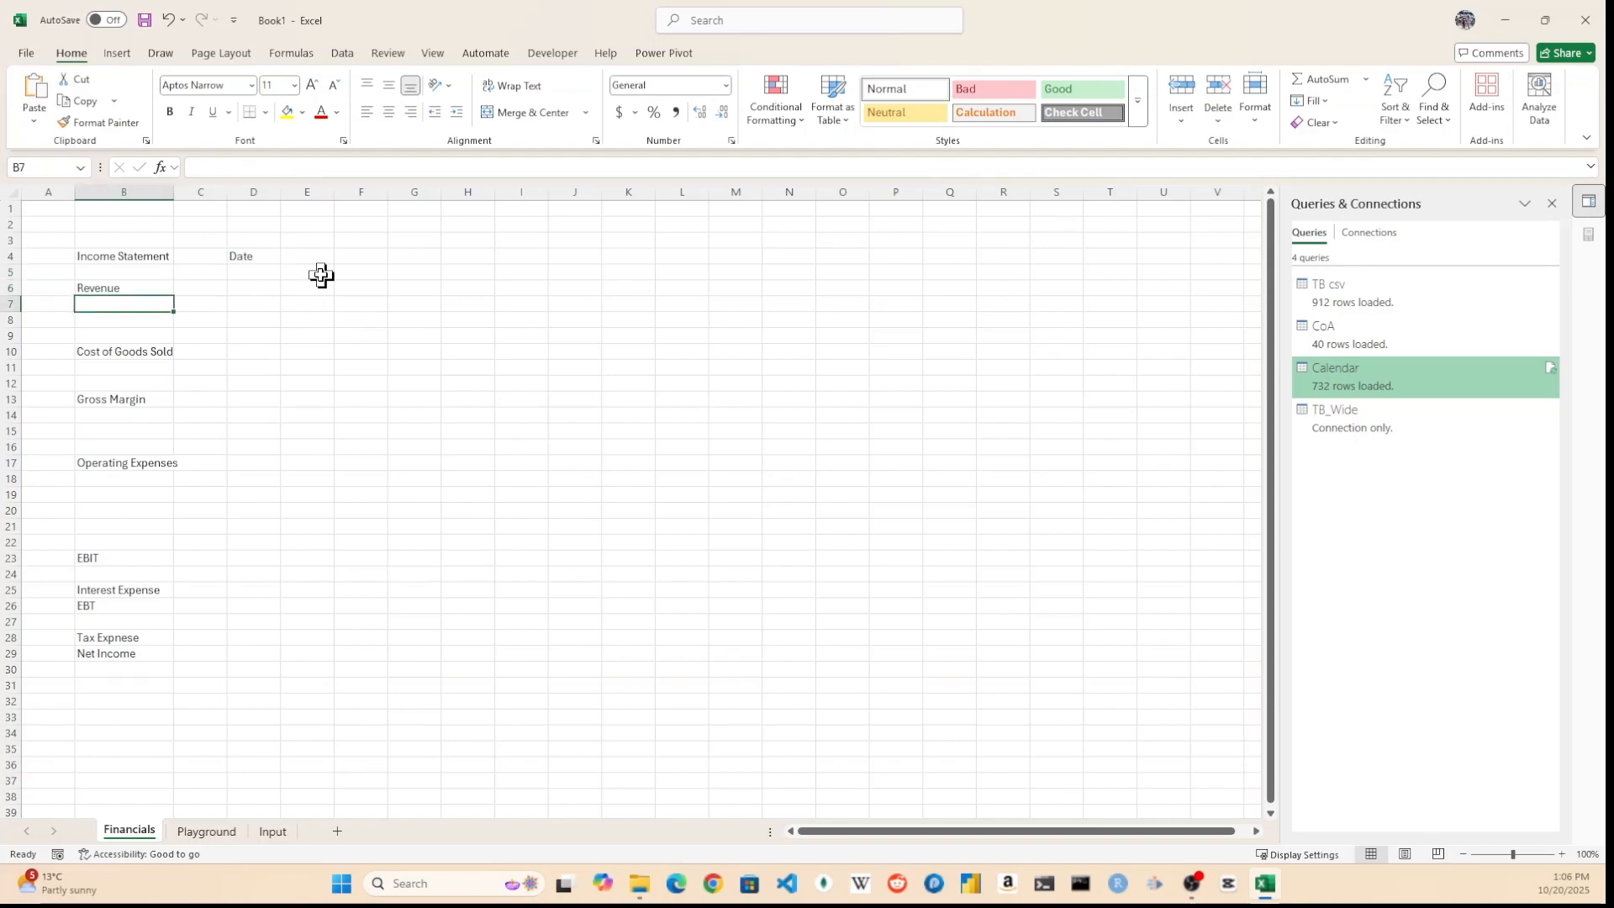
type("=")
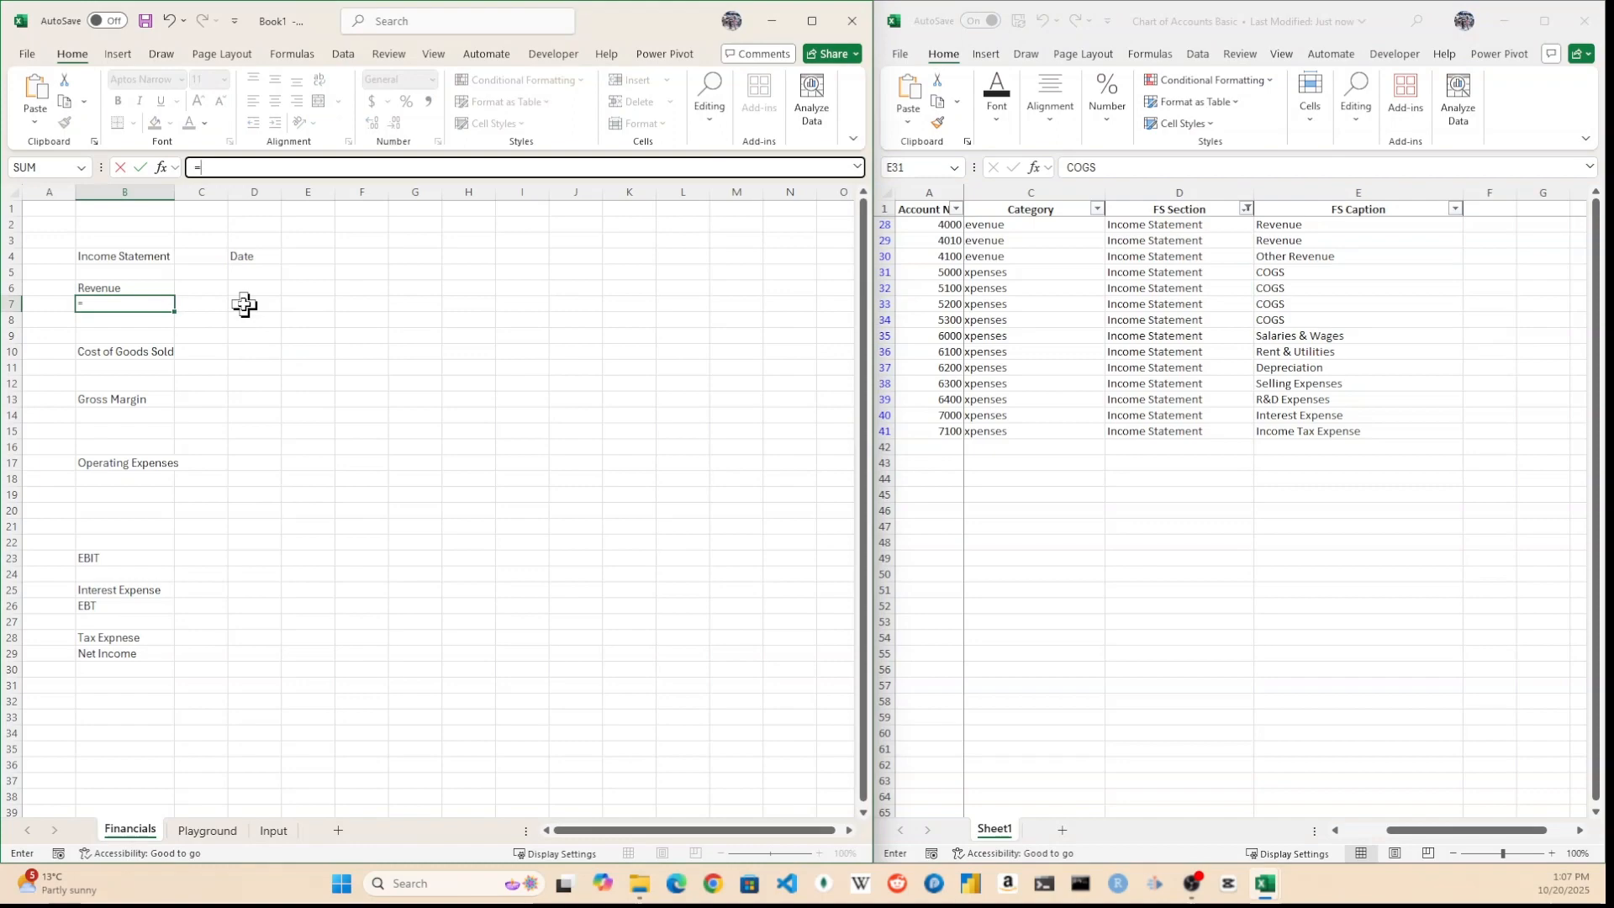
type("cubem")
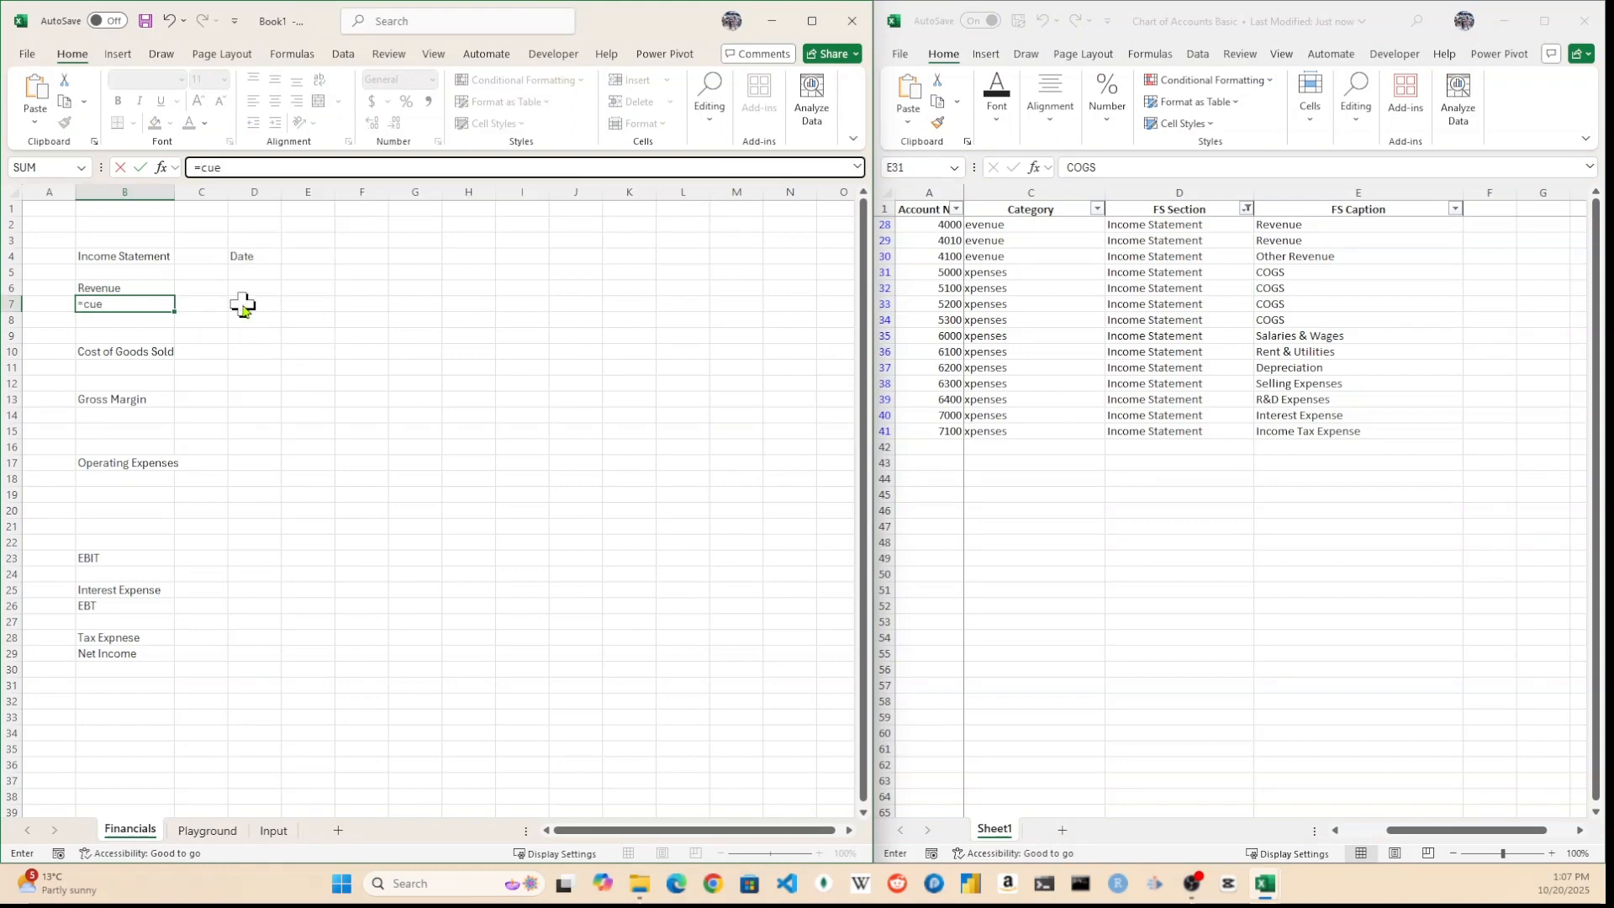
key("Tab")
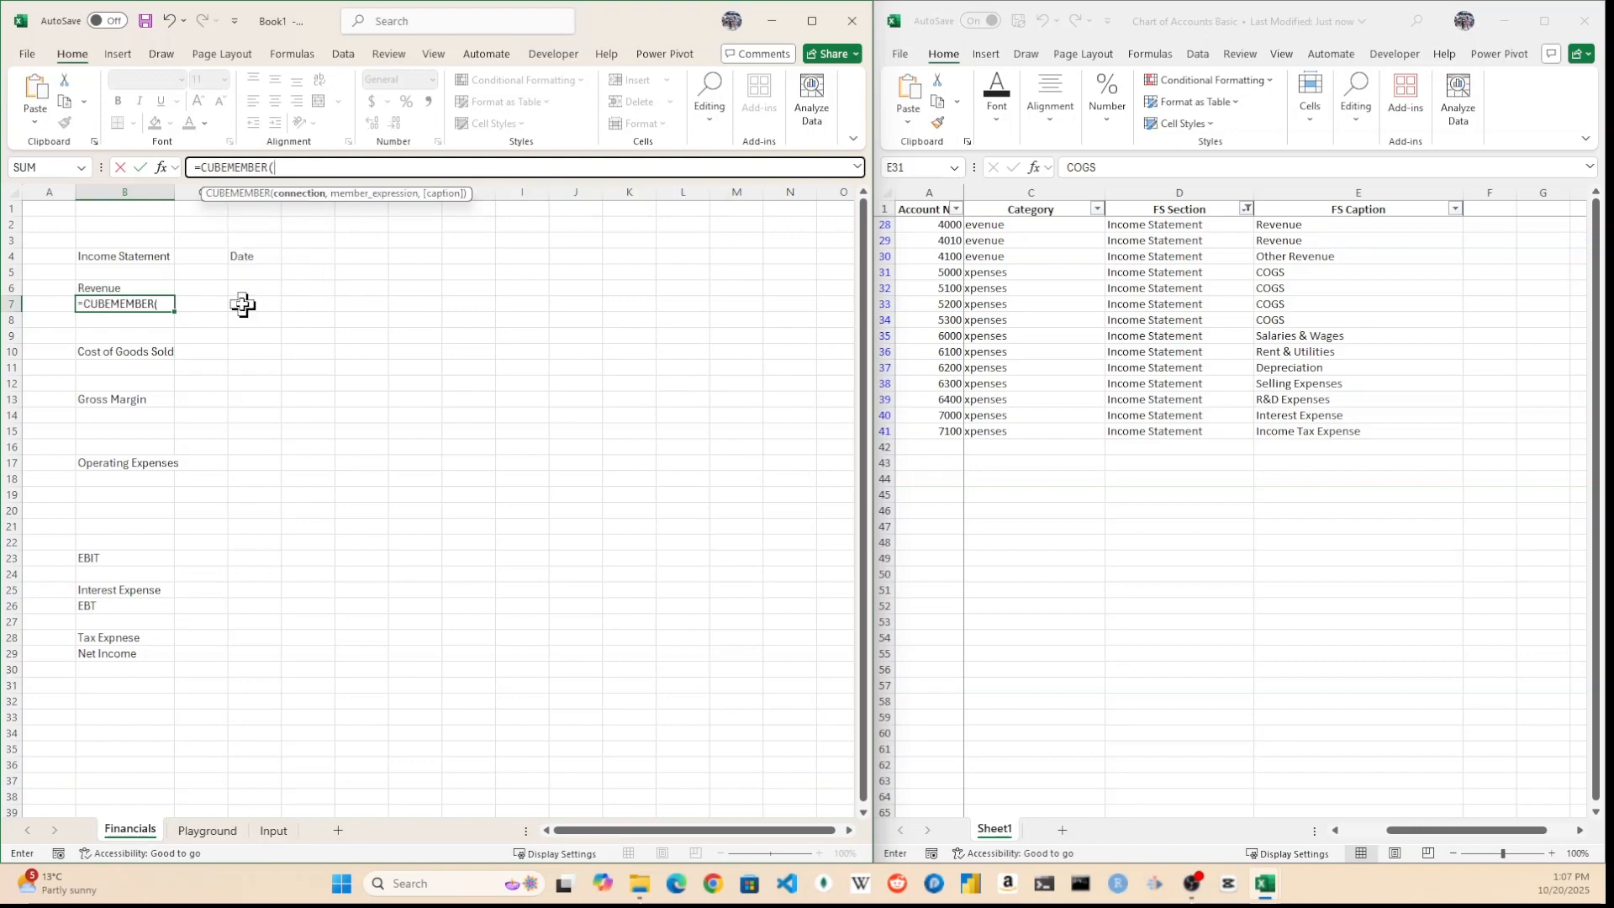
type("\"")
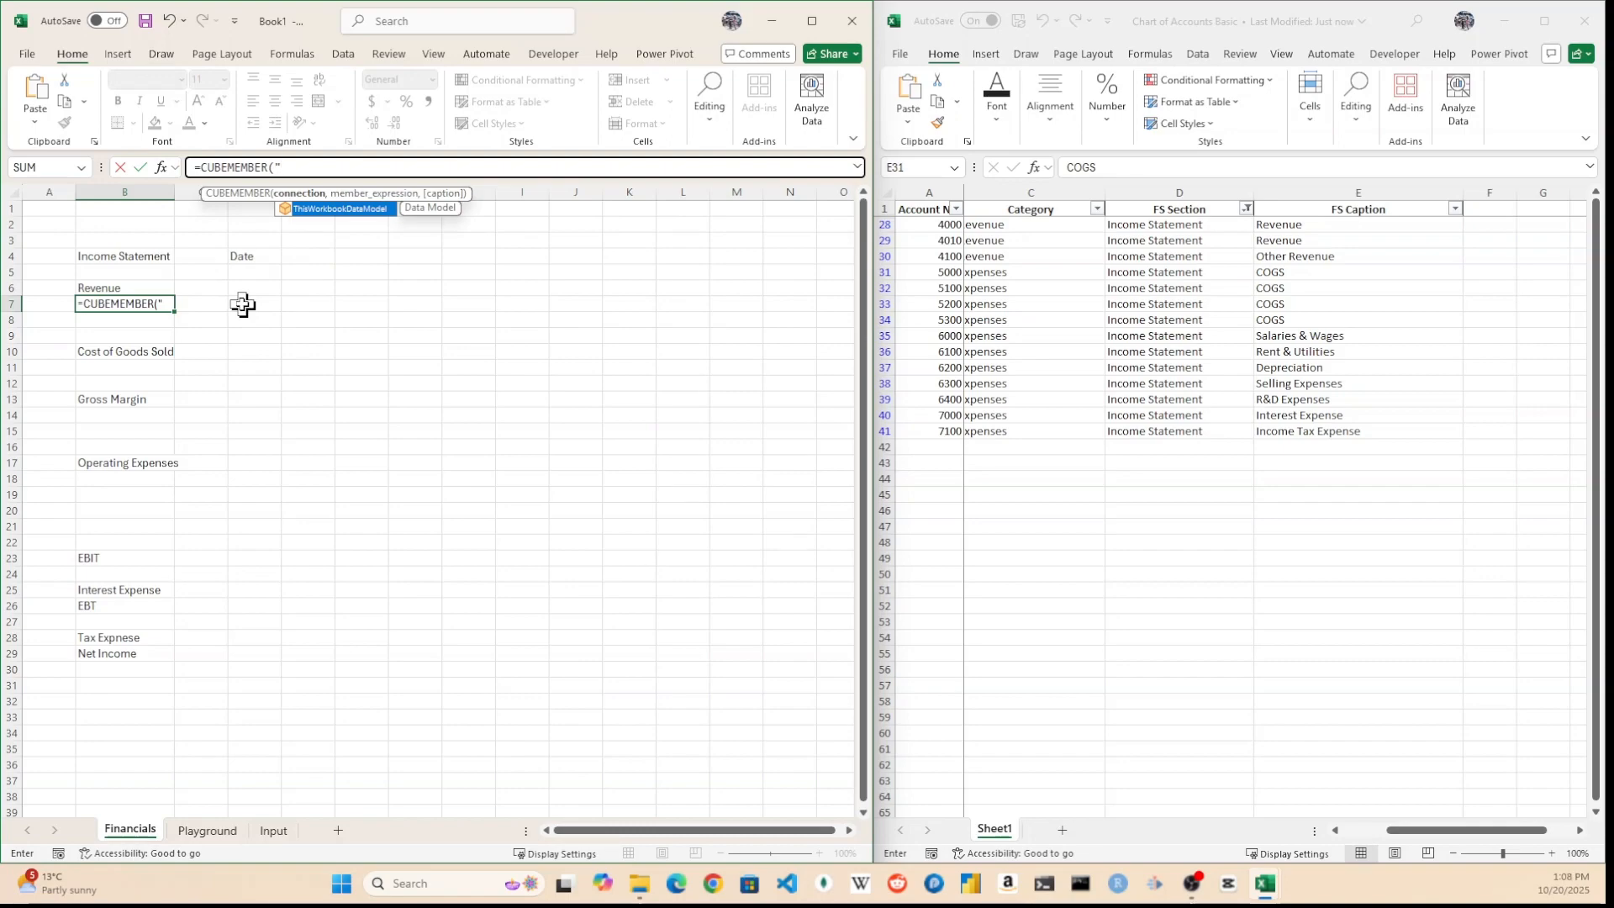
key("Tab")
type("\"")
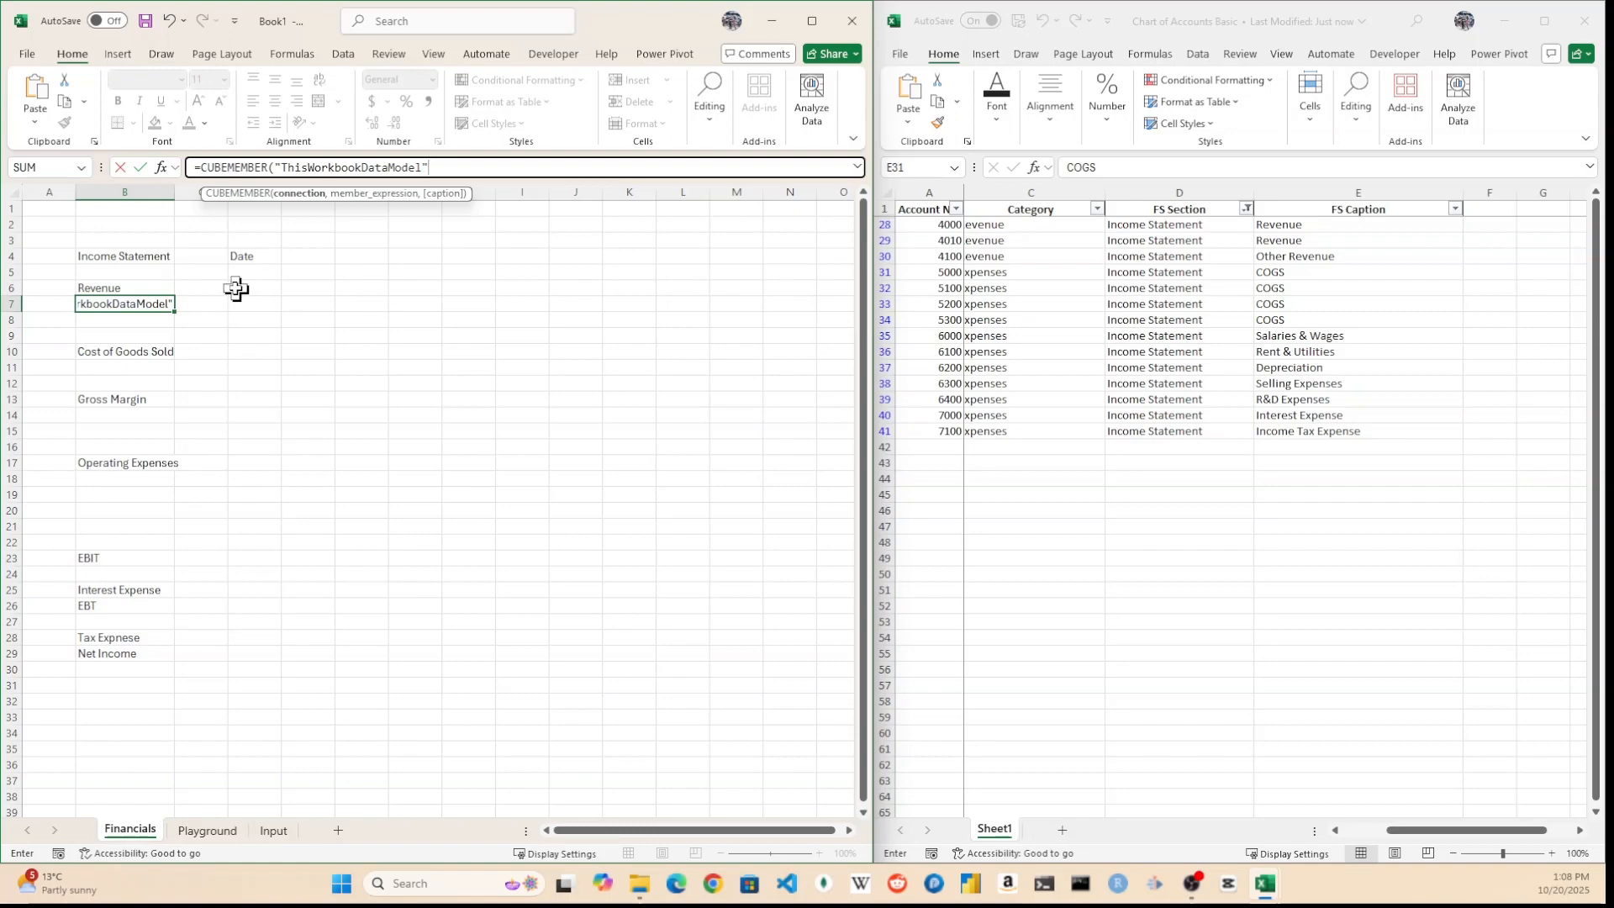
type(",")
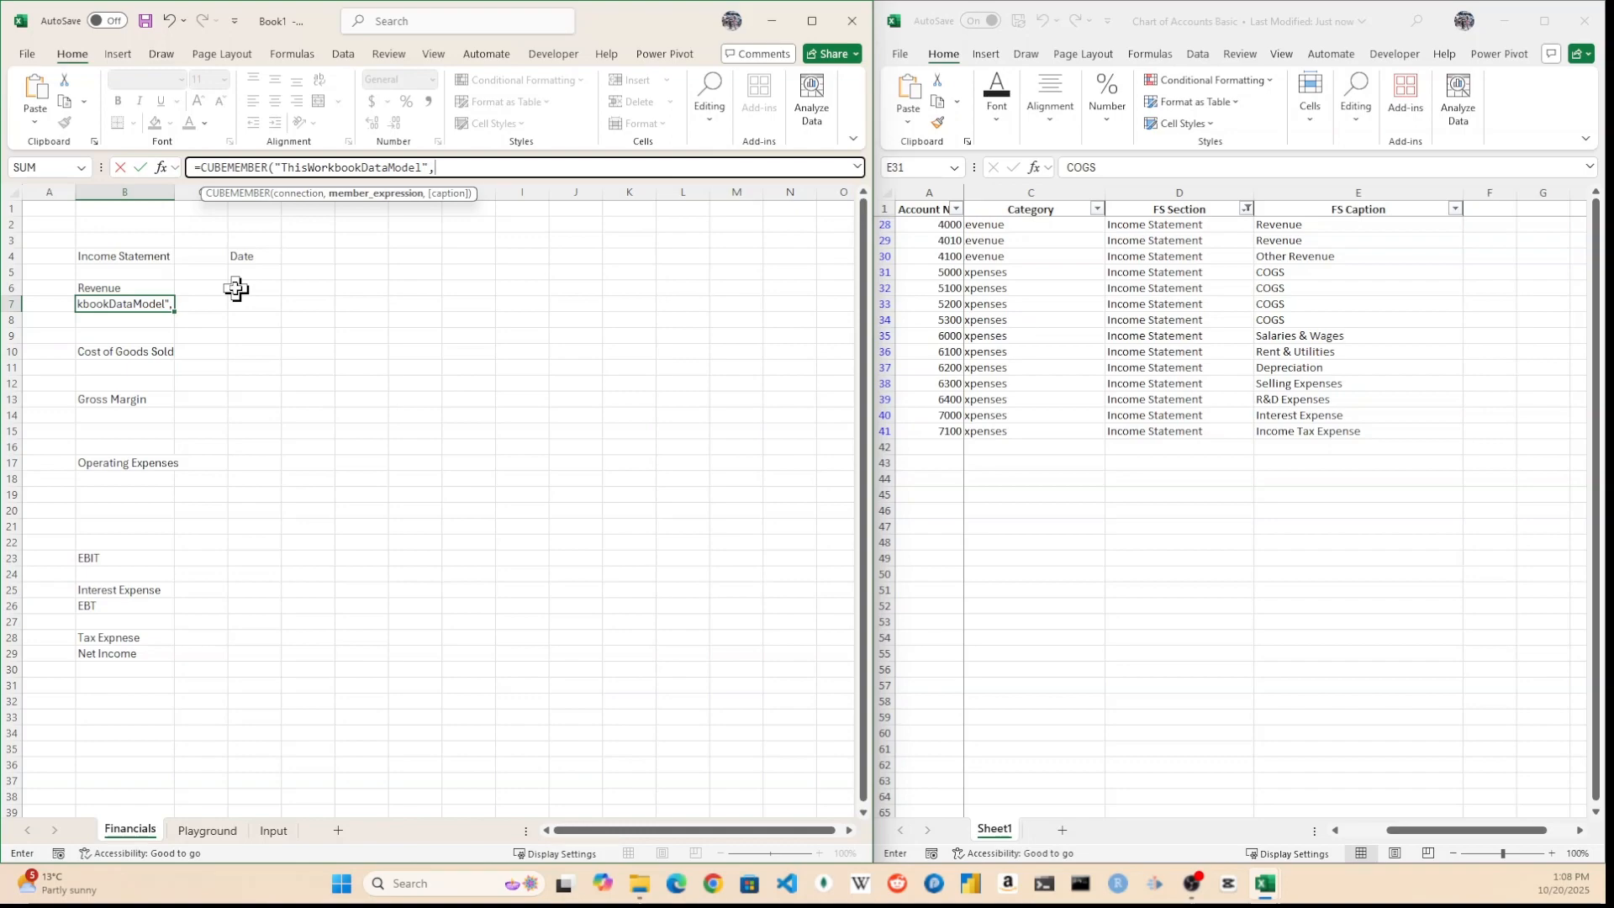
Complete the B7 formula with the member expression "[CoA].[FS Caption].[Revenue]"
type("\"")
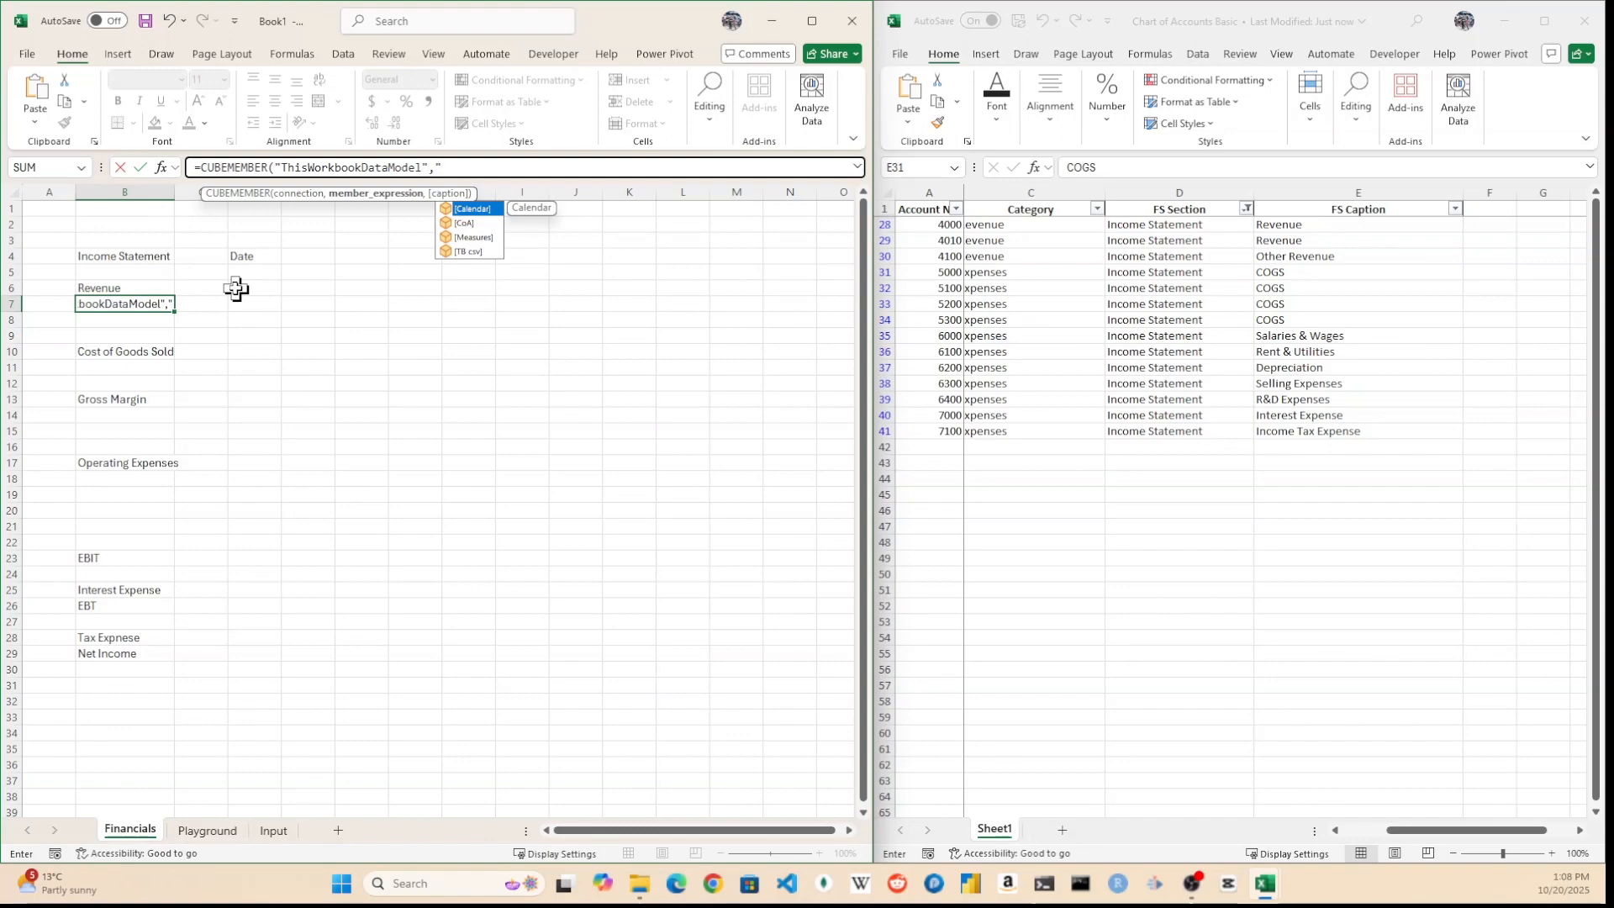
key("Down")
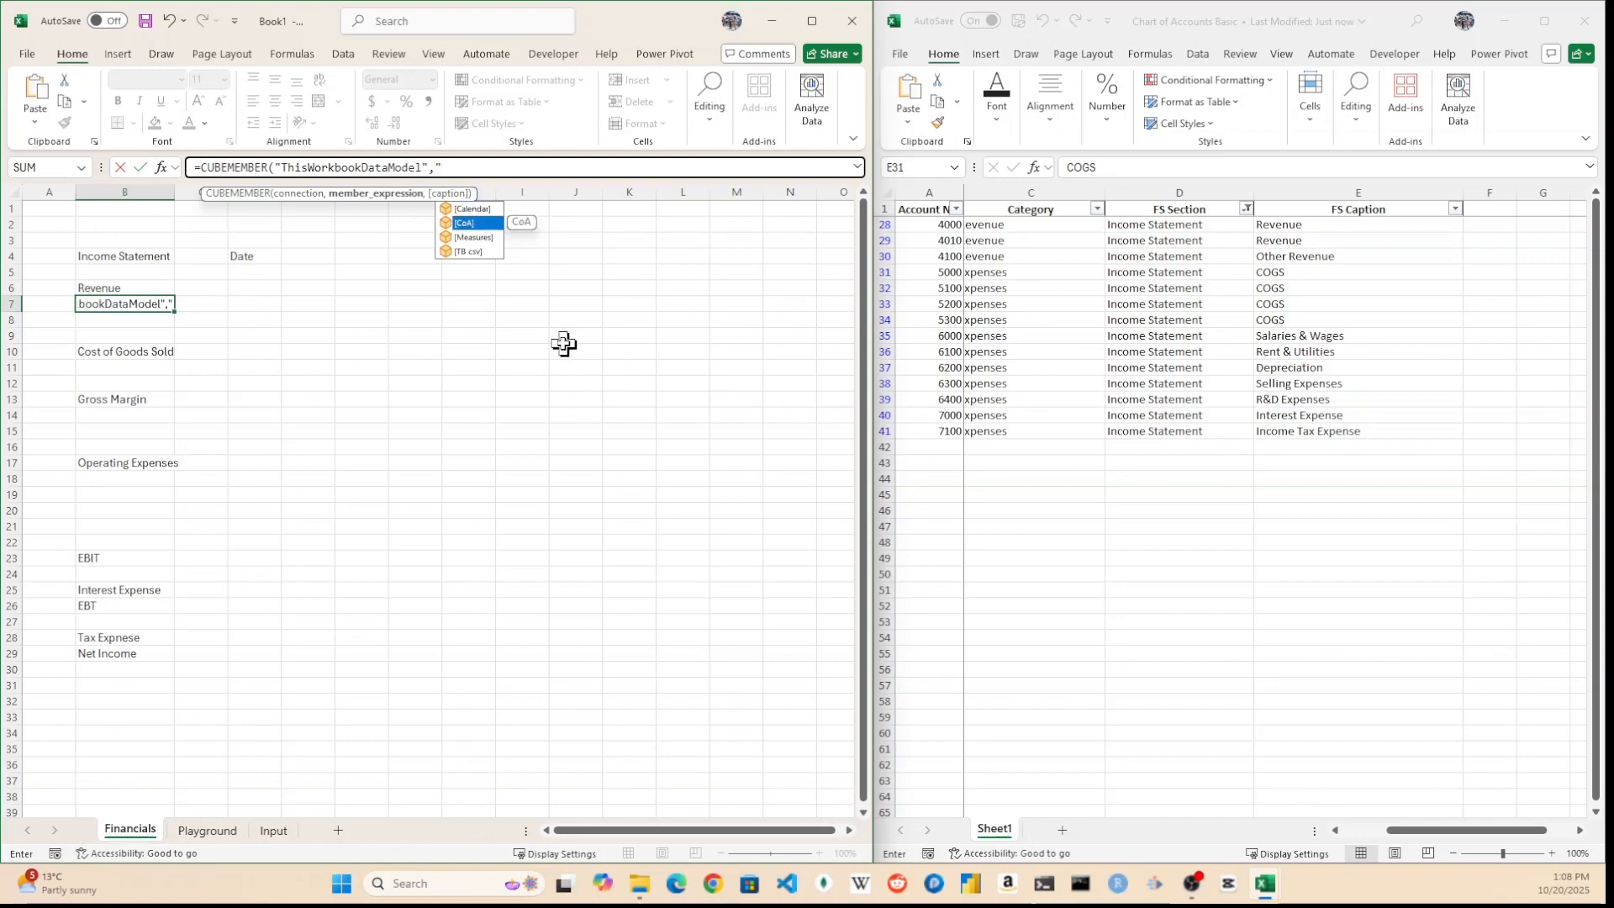
key("Tab")
type(".")
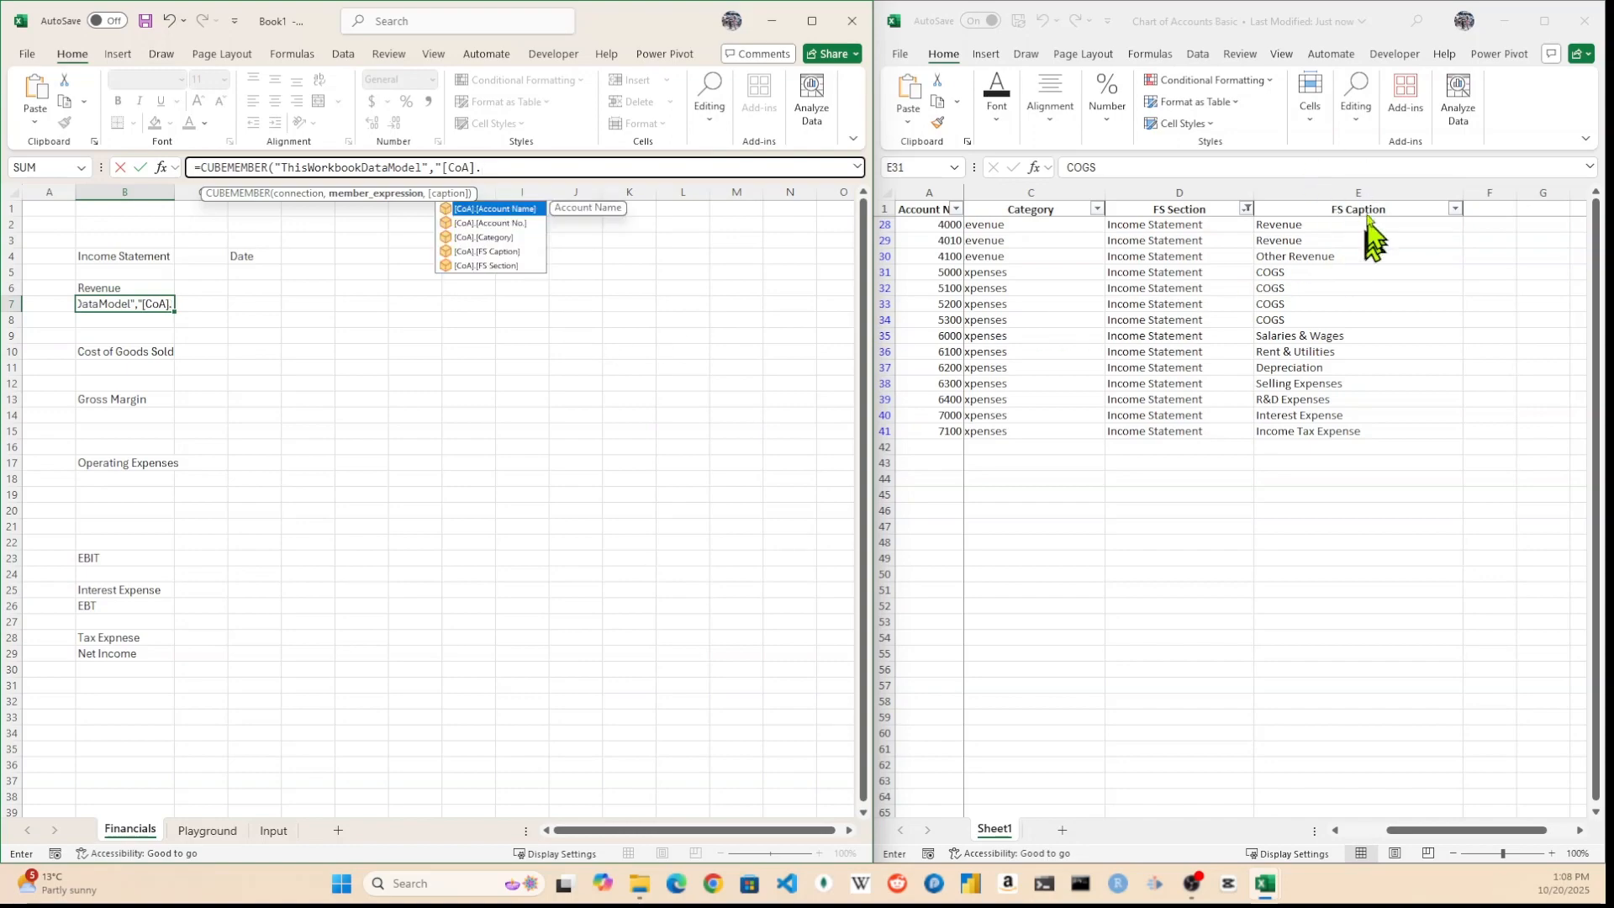
double_click(499, 252)
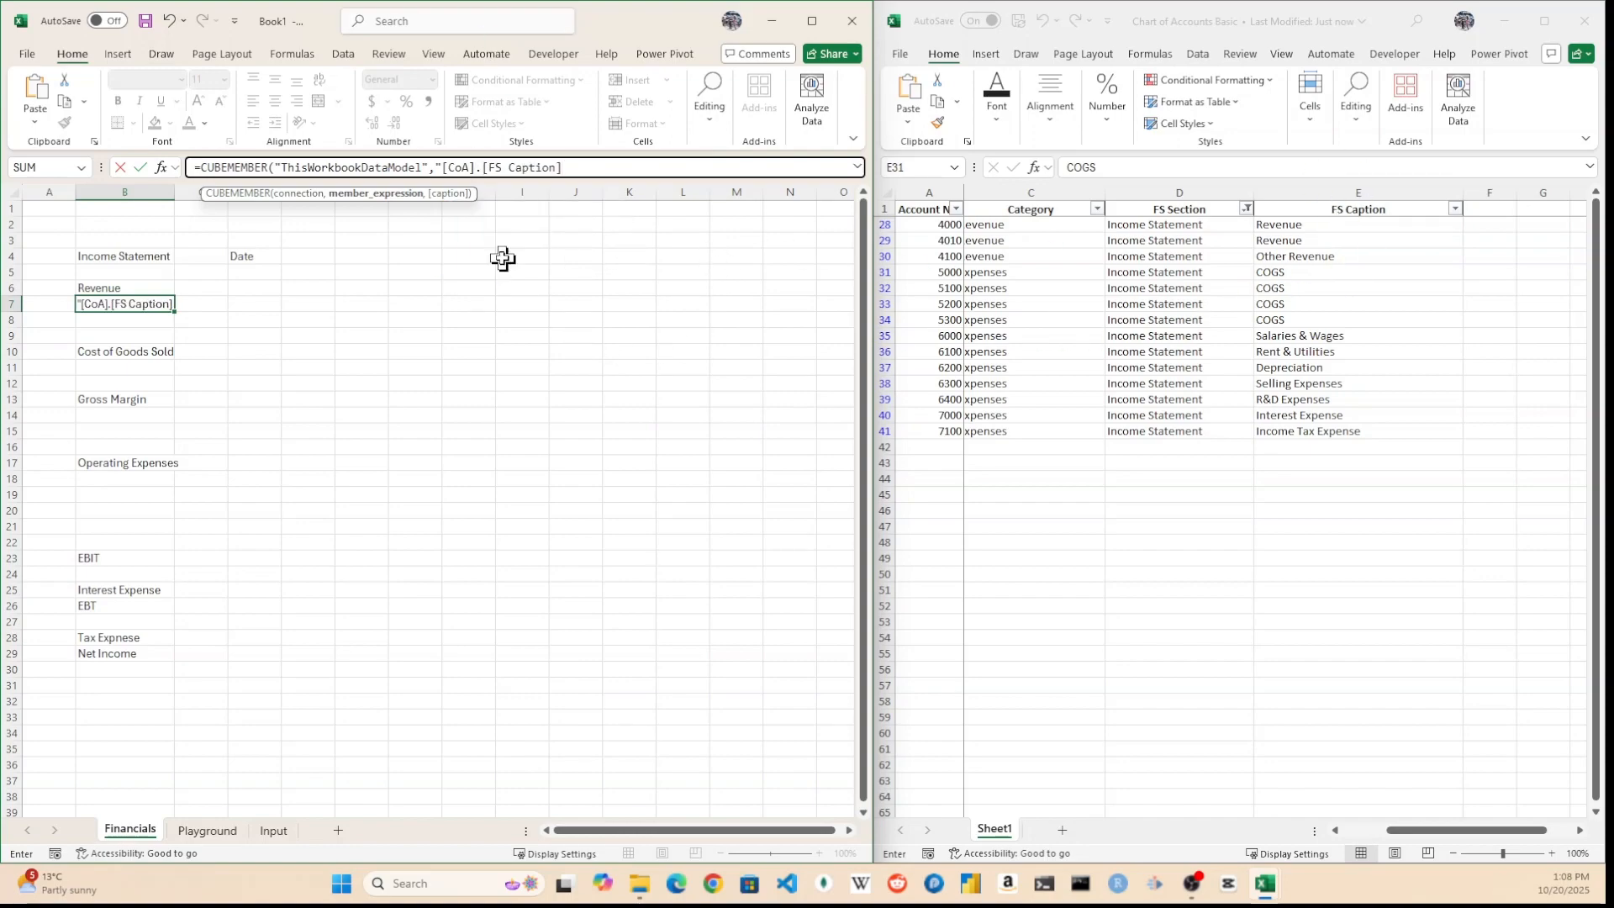
type(".")
type("[")
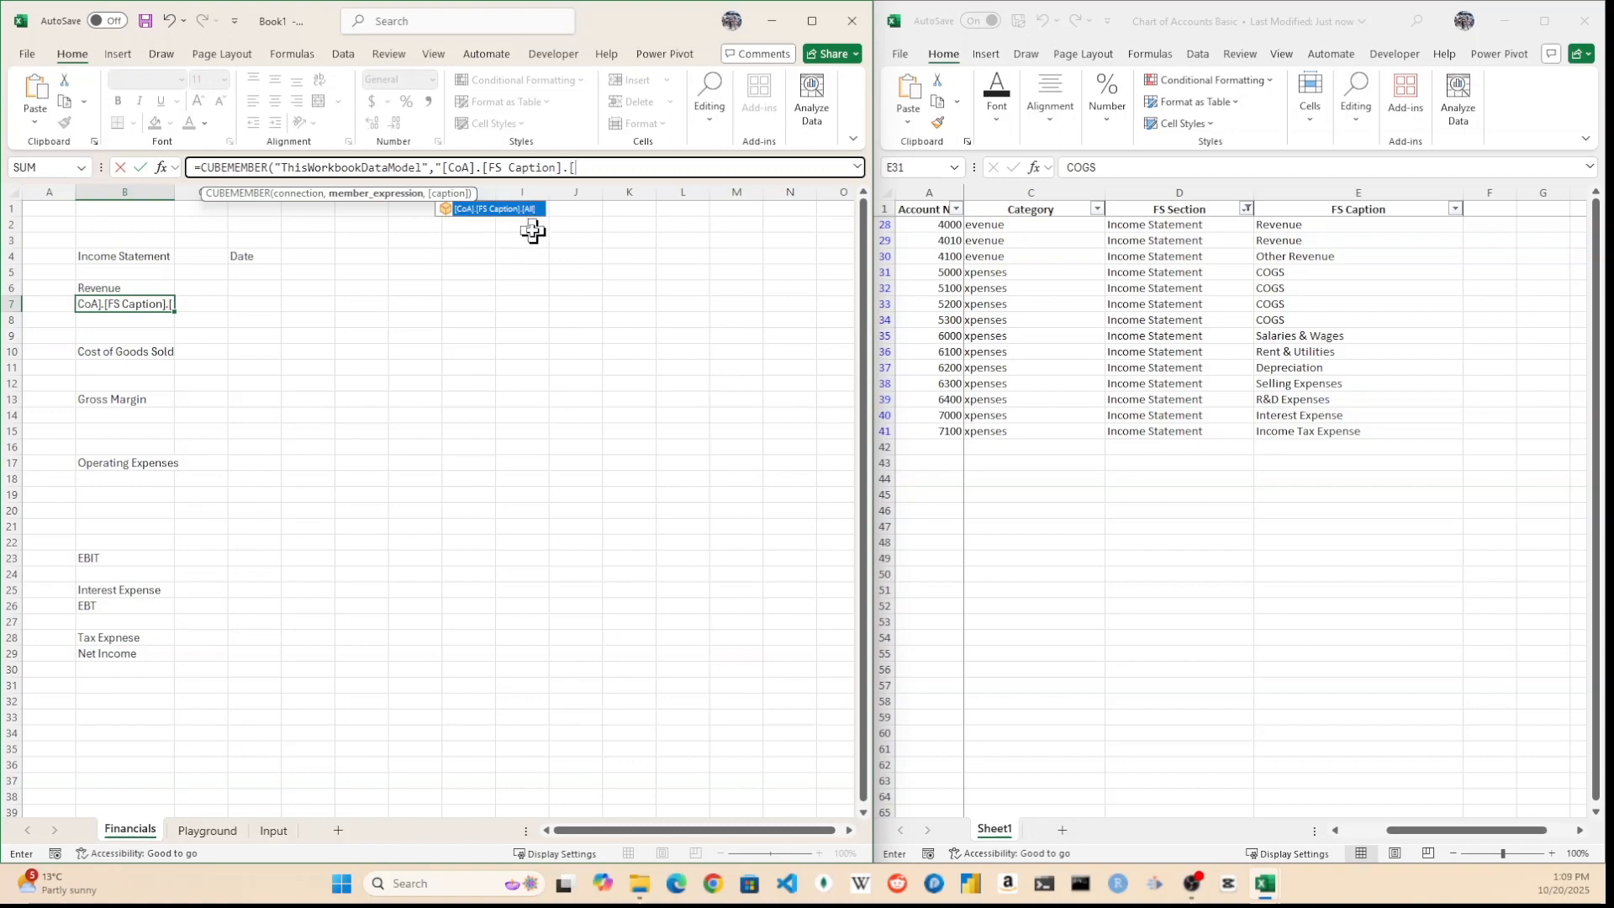
type("Revenue]\")")
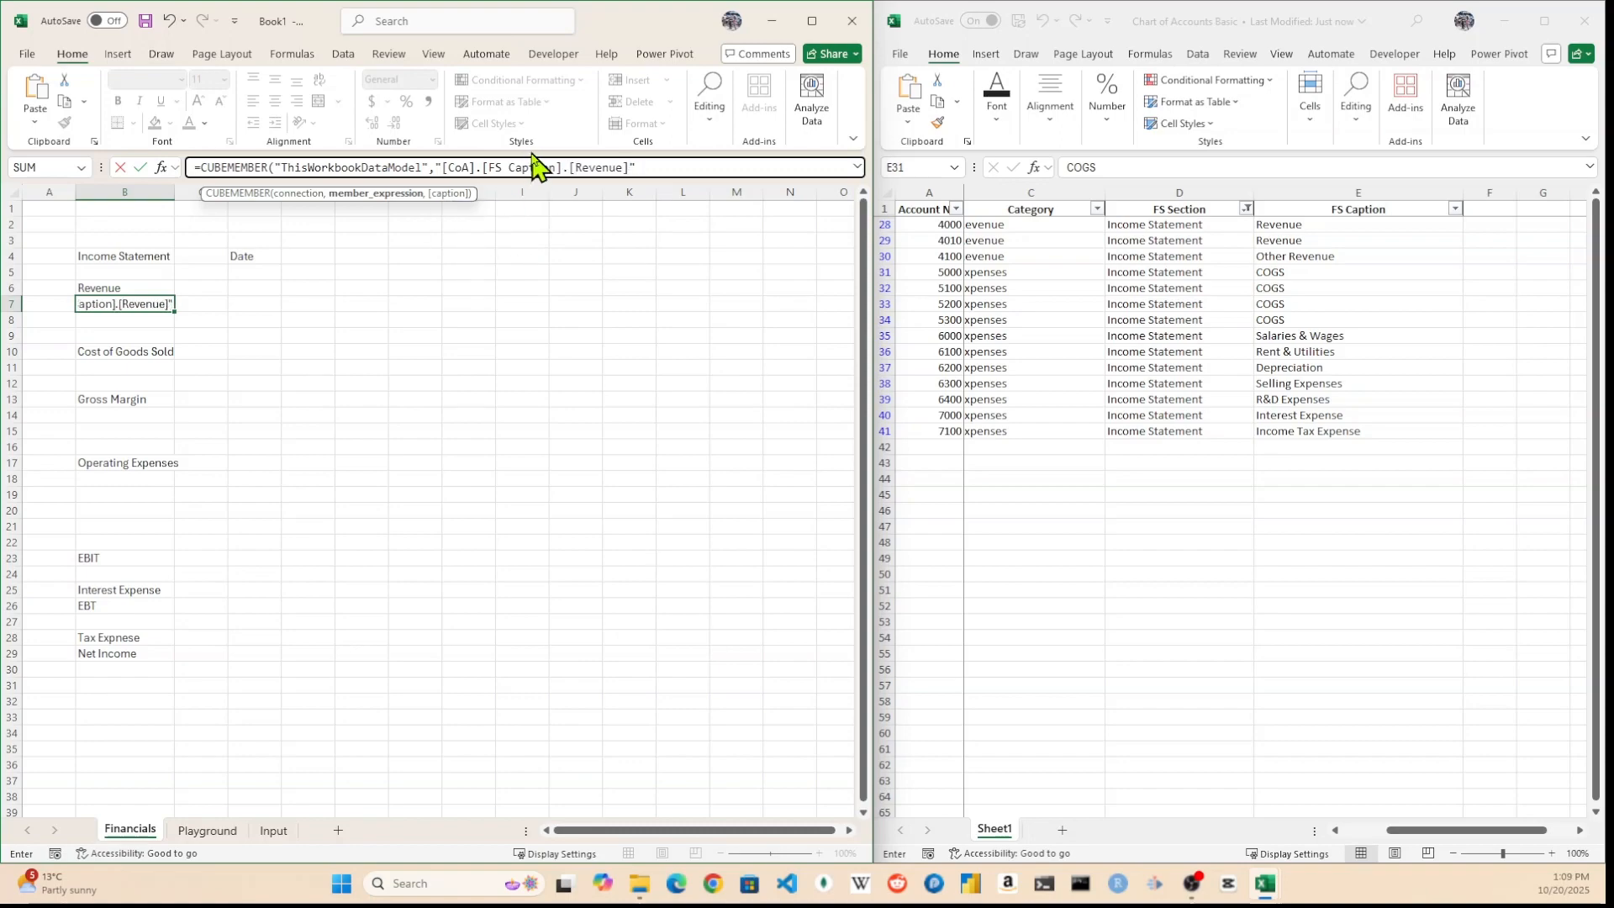
key("Tab")
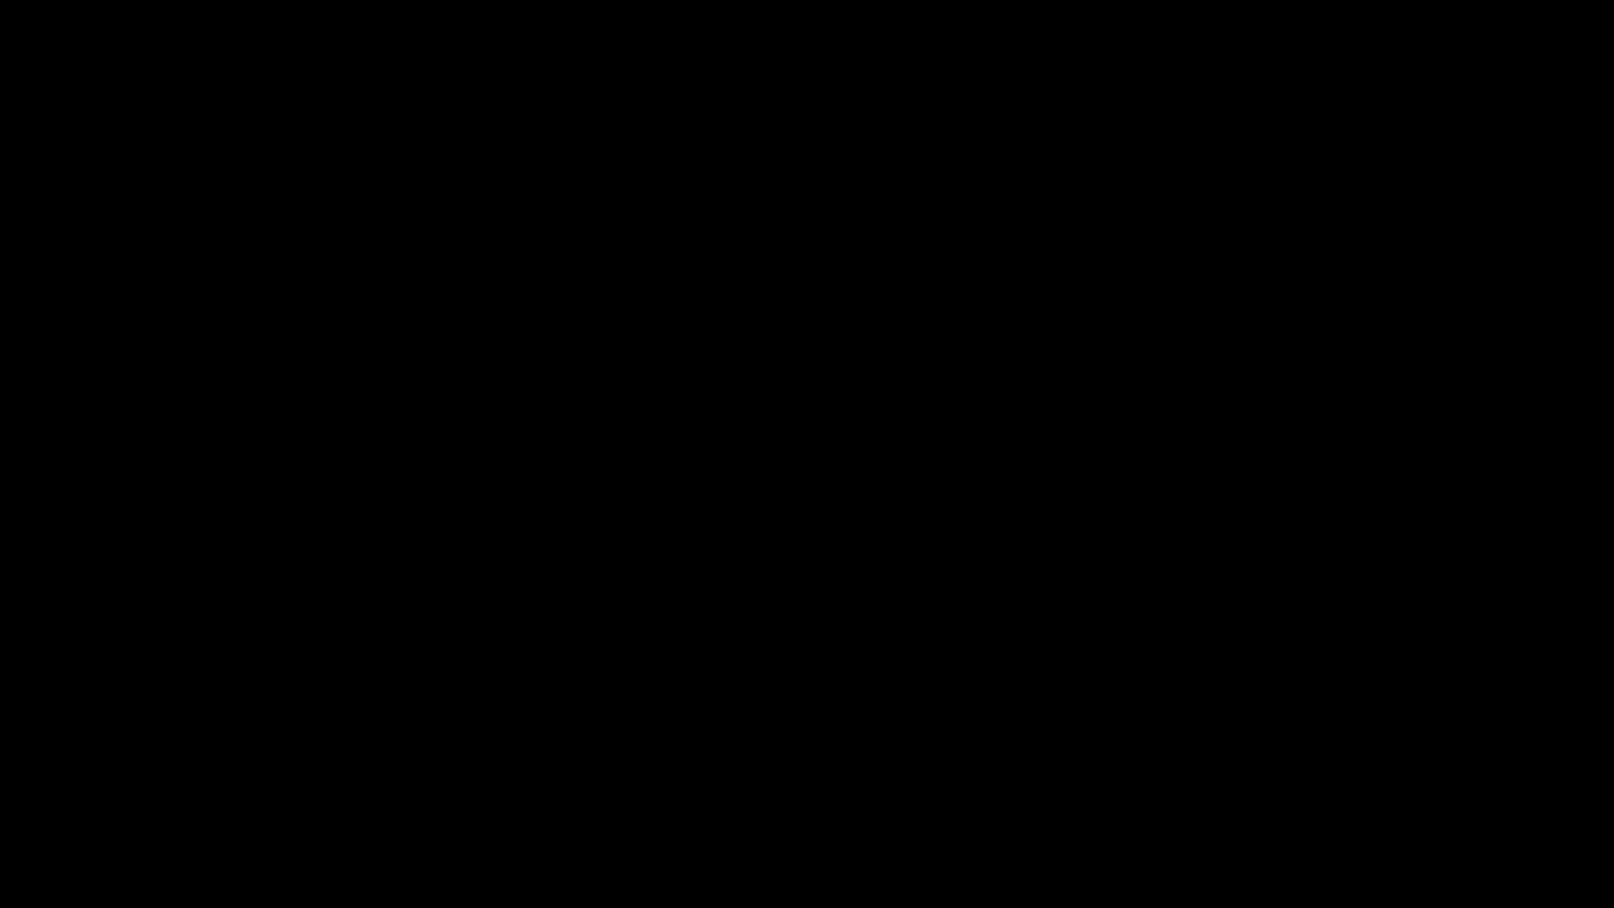
Display the formula of B7 as text in C7 with FORMULATEXT
type("=FORMULATEXT(")
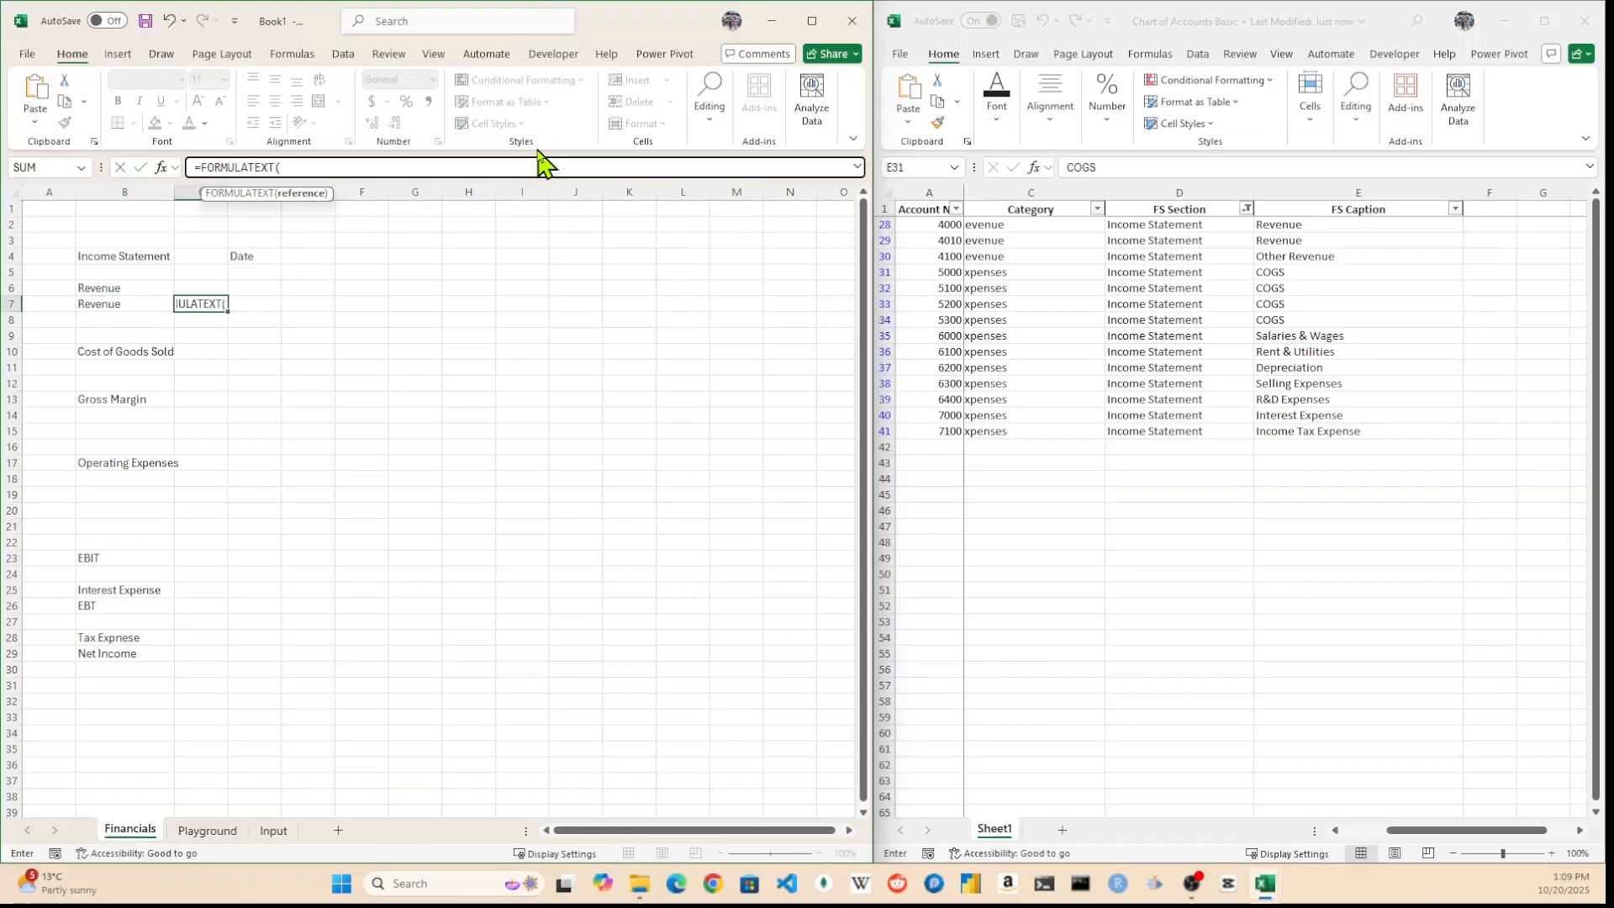
key("Left")
type(")")
key("Tab")
key("Right")
key("Right")
key("Right")
key("Right")
key("Left")
key("Left")
key("Left")
key("Left")
key("Left")
key("Right")
key("Right")
key("Right")
key("Right")
key("Left")
key("Left")
key("Left")
key("Left")
key("Left")
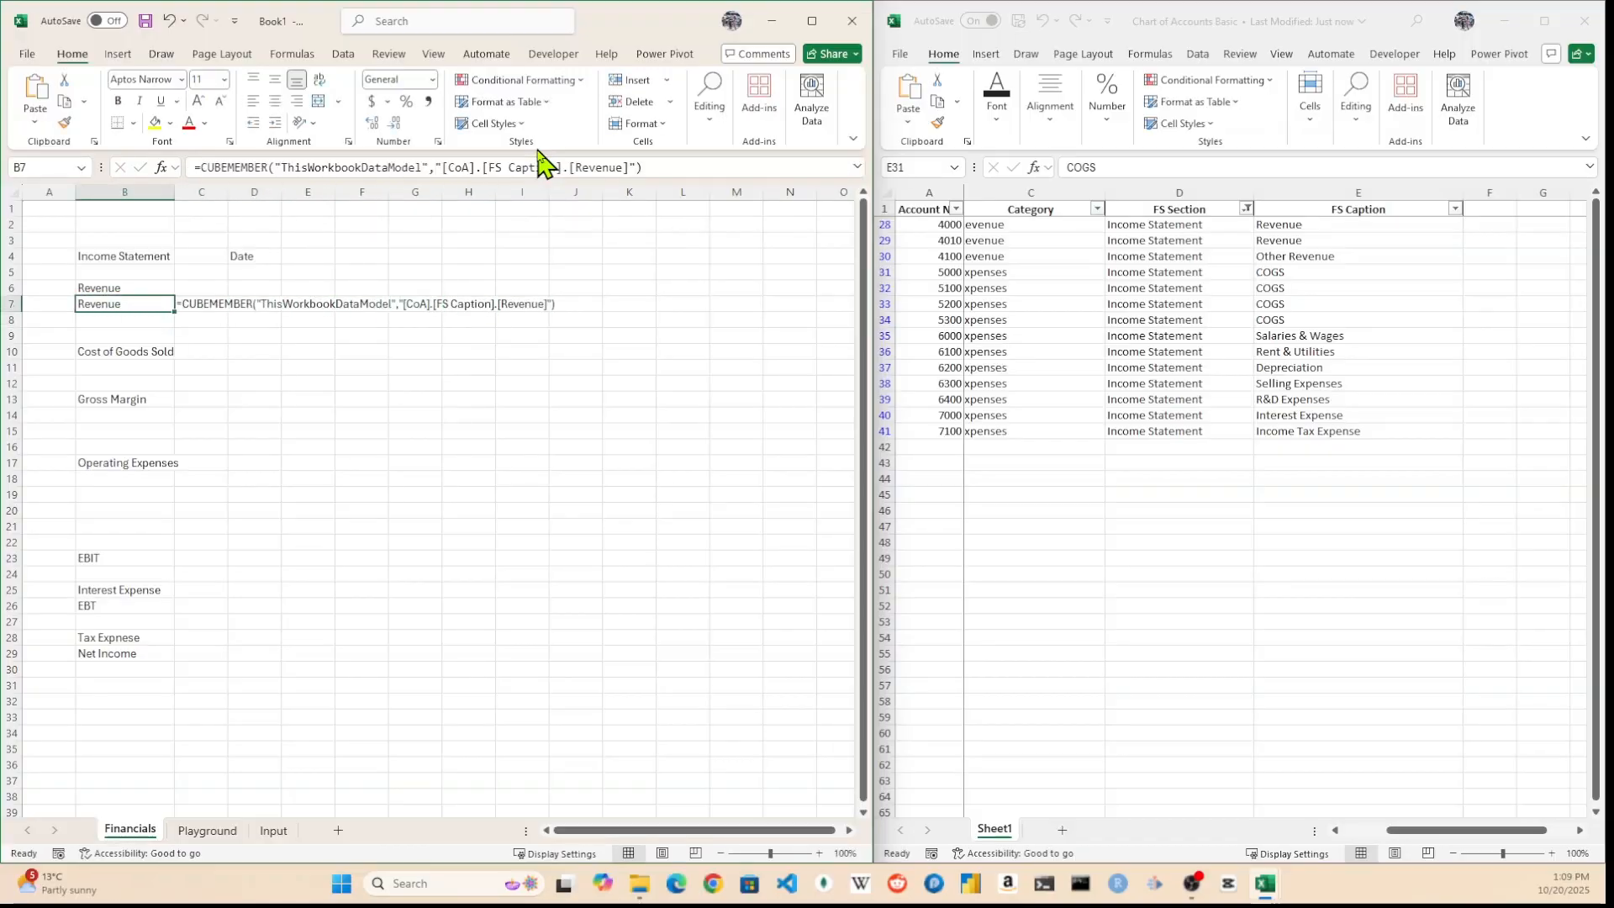
Copy the B7 formula down to B8 and change its member to [Other Revenue]
left_click(311, 350)
left_click(153, 306)
key("shift+Down")
key("ctrl+d")
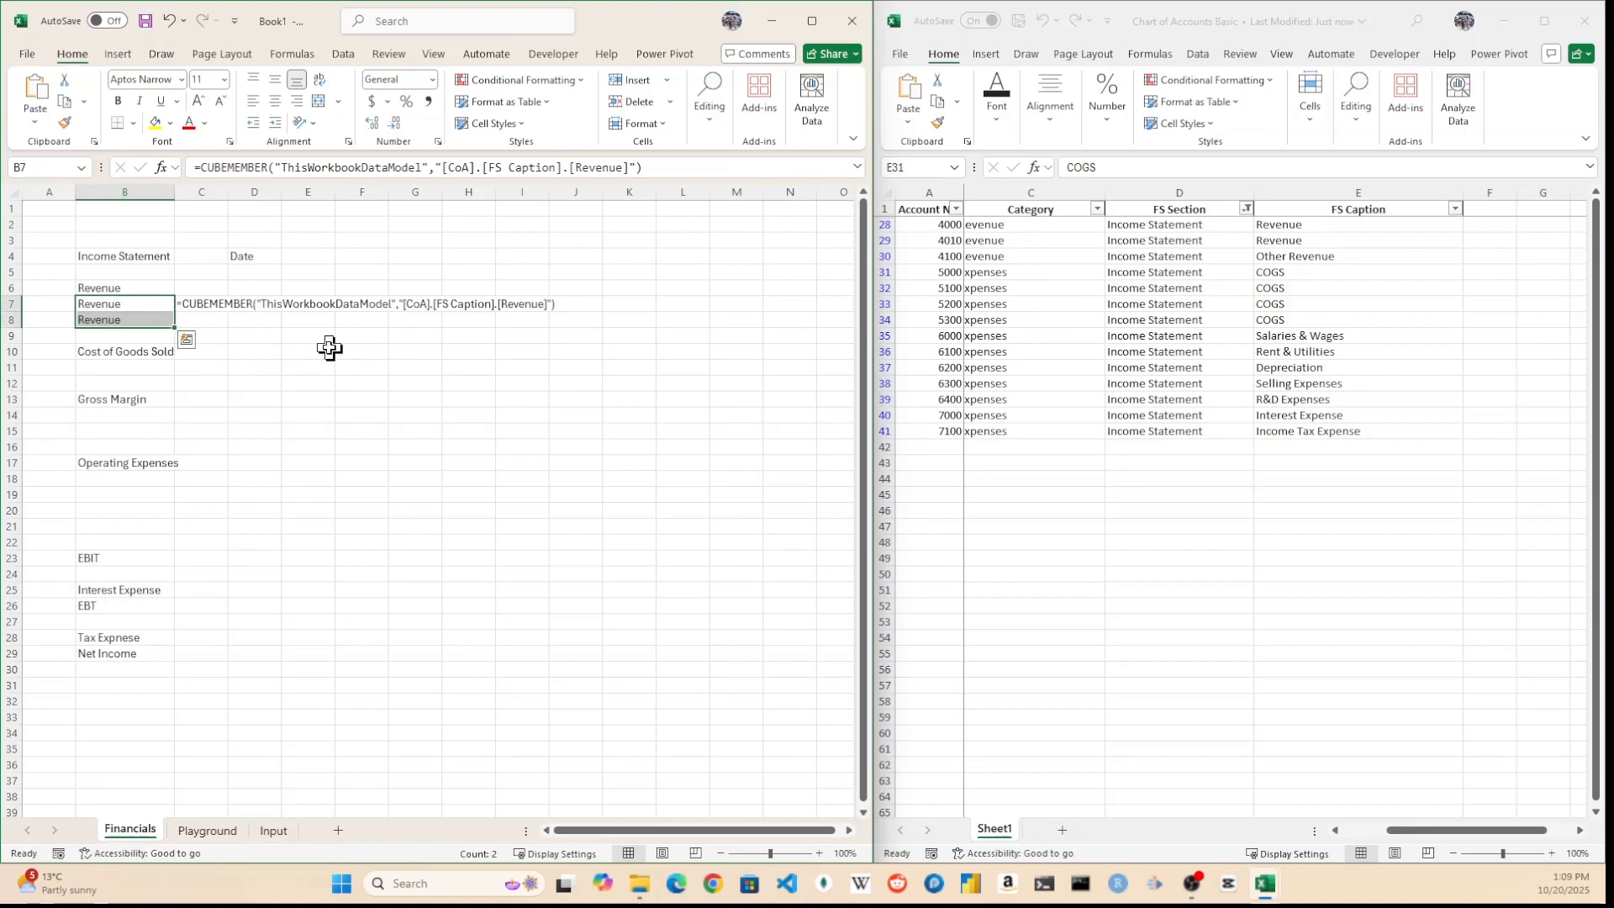
key("Down")
left_click(582, 168)
type("Other")
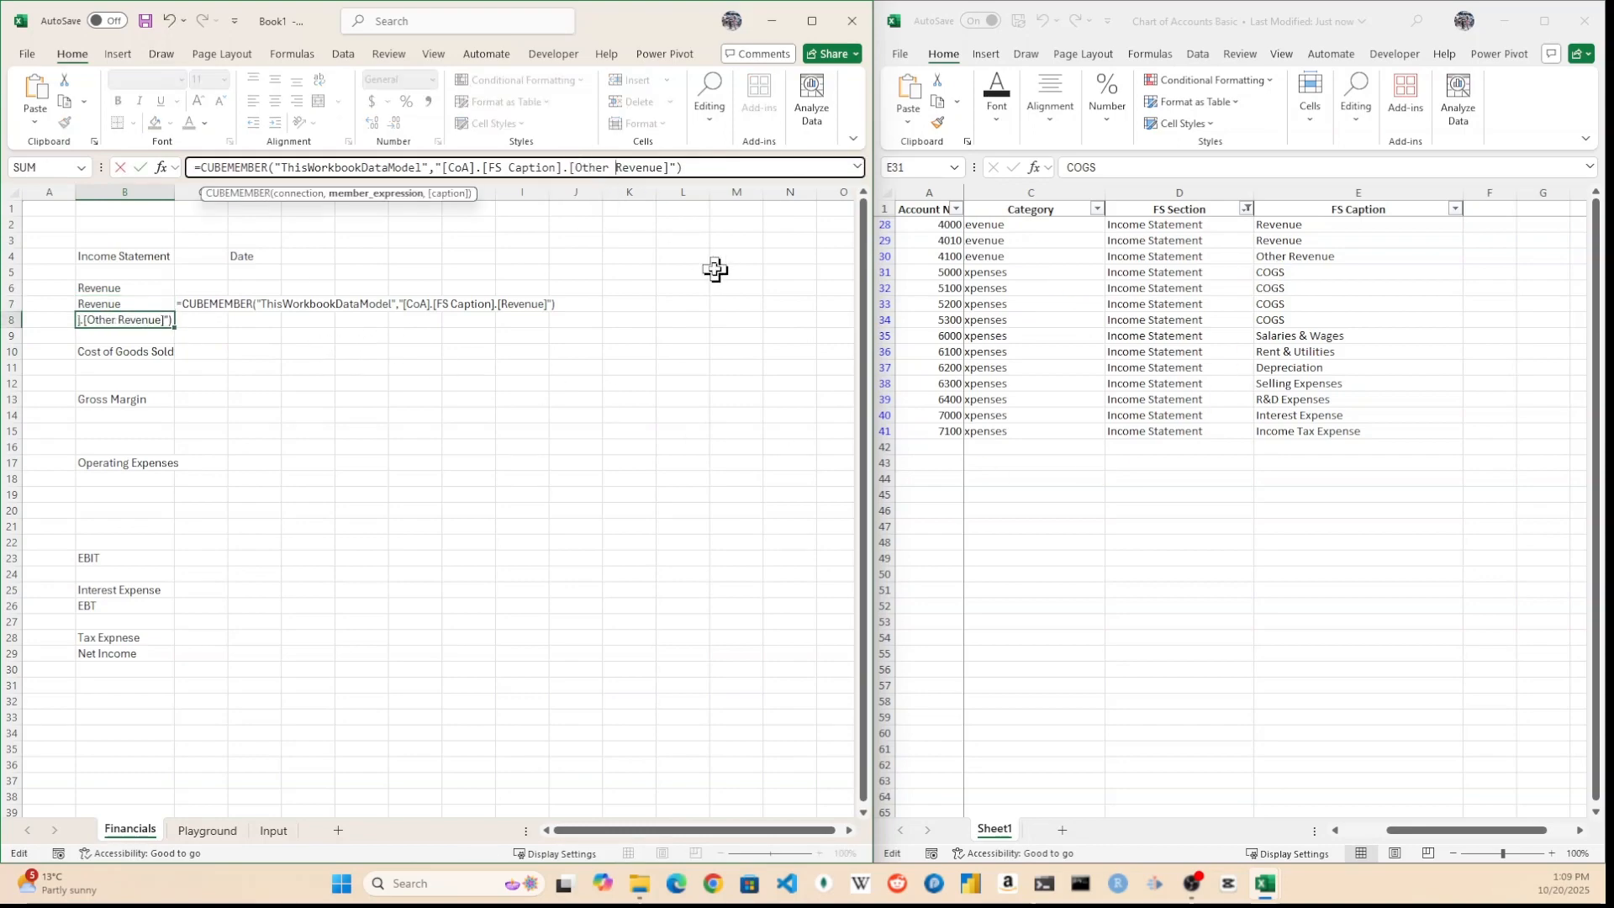
key("Return")
Make the Revenue heading in B6 bold and indent the two revenue lines in B7:B8 once
key("Up")
key("Up")
key("Up")
key("ctrl+b")
key("Down")
key("shift+Down")
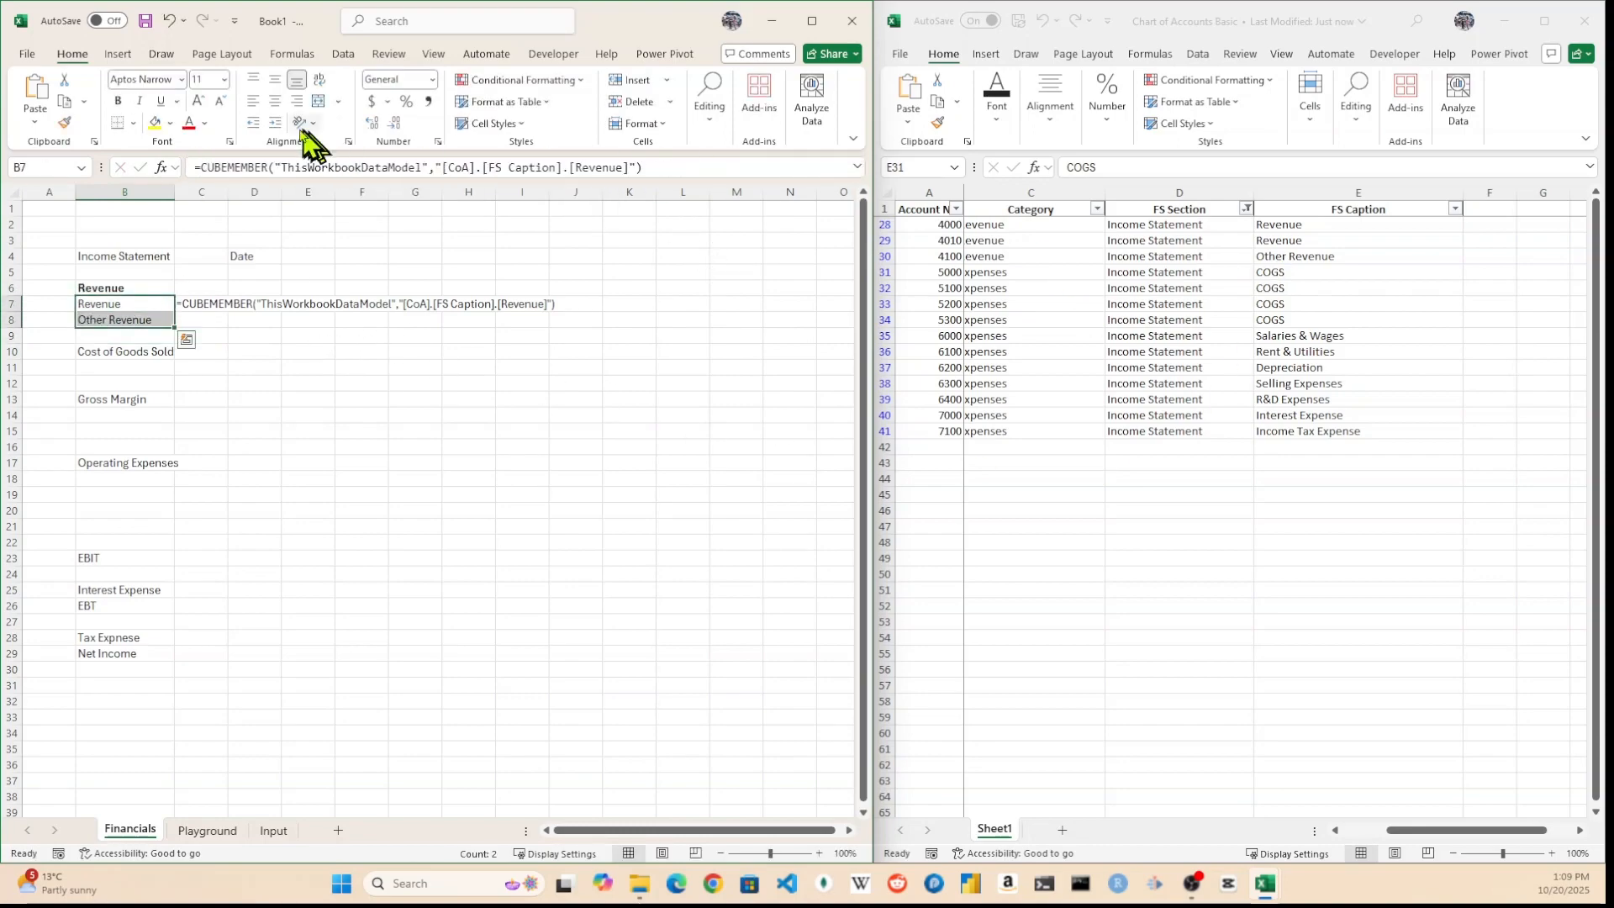
left_click(276, 124)
left_click(274, 346)
Copy the FORMULATEXT formula from C7 down to C8
left_click(190, 308)
key("shift+Down")
key("ctrl+d")
key("Right")
key("Right")
key("Home")
key("Right")
key("shift+Down")
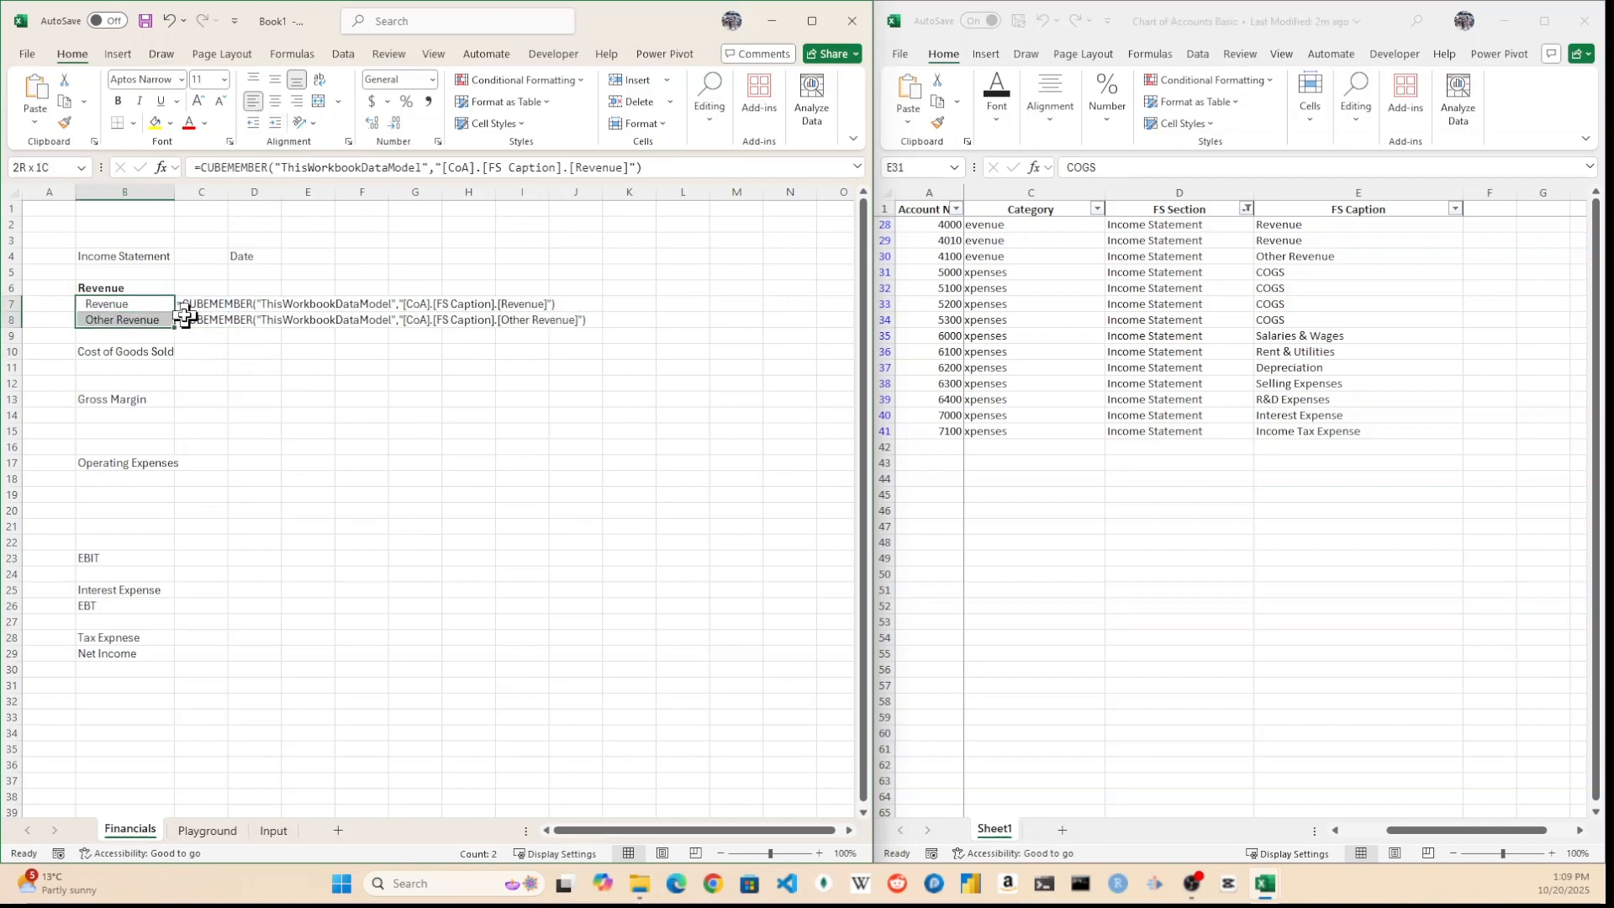
Delete the formula texts in C7:C8
key("Right")
key("shift+Down")
key("Left")
key("shift+Down")
key("Right")
key("shift+Down")
key("Left")
key("shift+Down")
key("Right")
key("shift+Down")
key("Delete")
In B11 below Cost of Goods Sold, enter =CUBEMEMBER("ThisWorkbookDataModel","[CoA].[FS Caption].[COGS]")
key("Down")
key("Down")
key("Down")
key("Down")
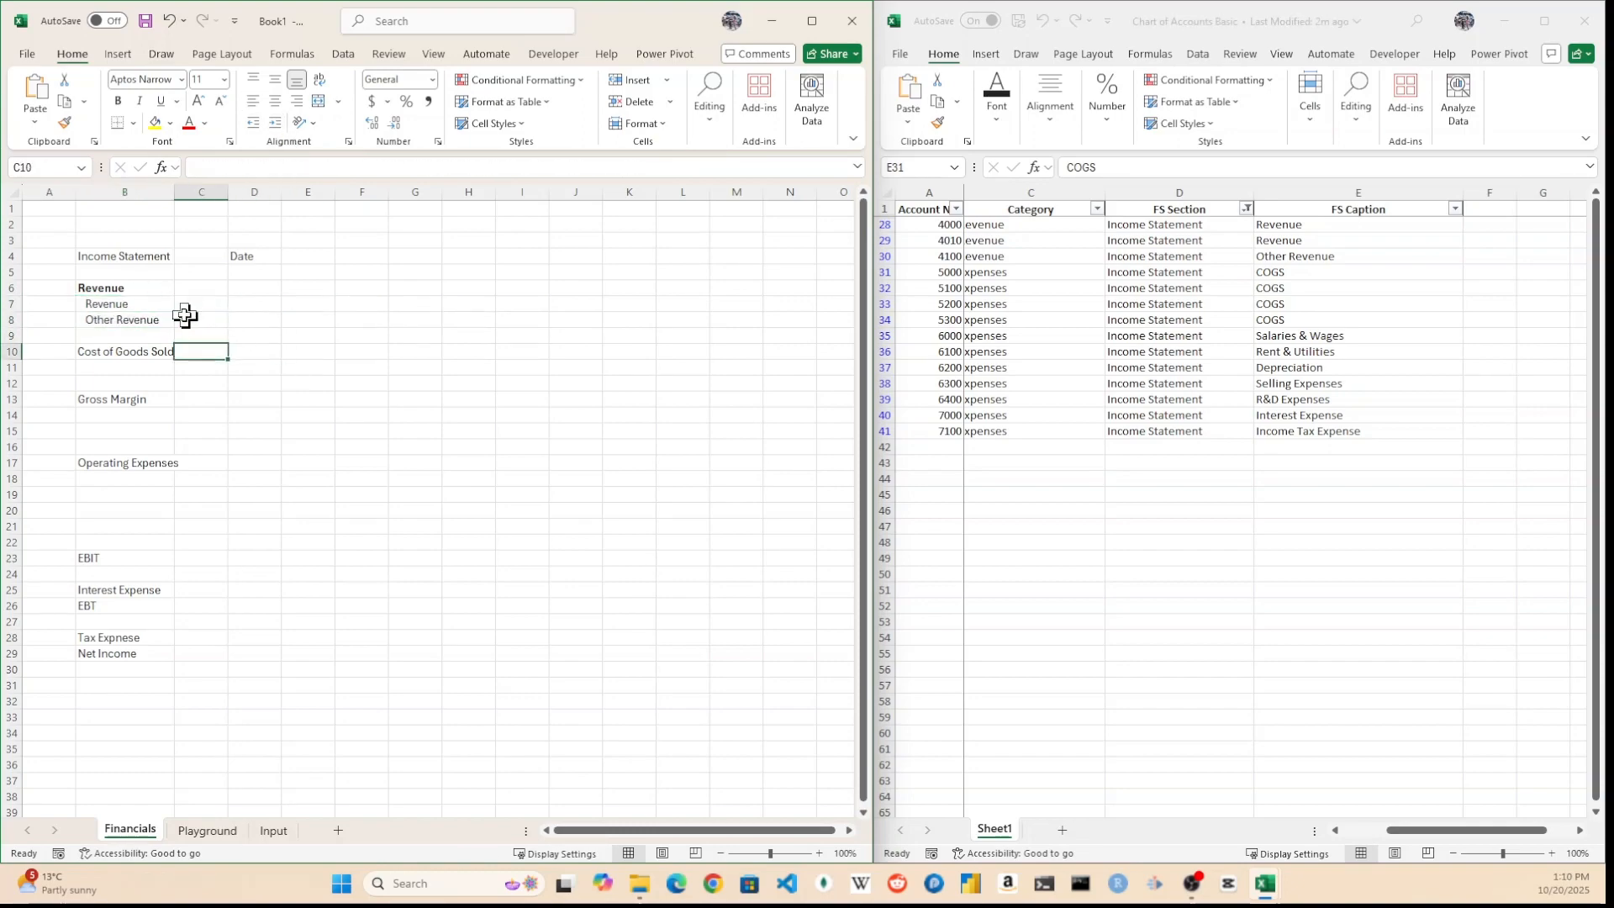
key("Left")
type("=")
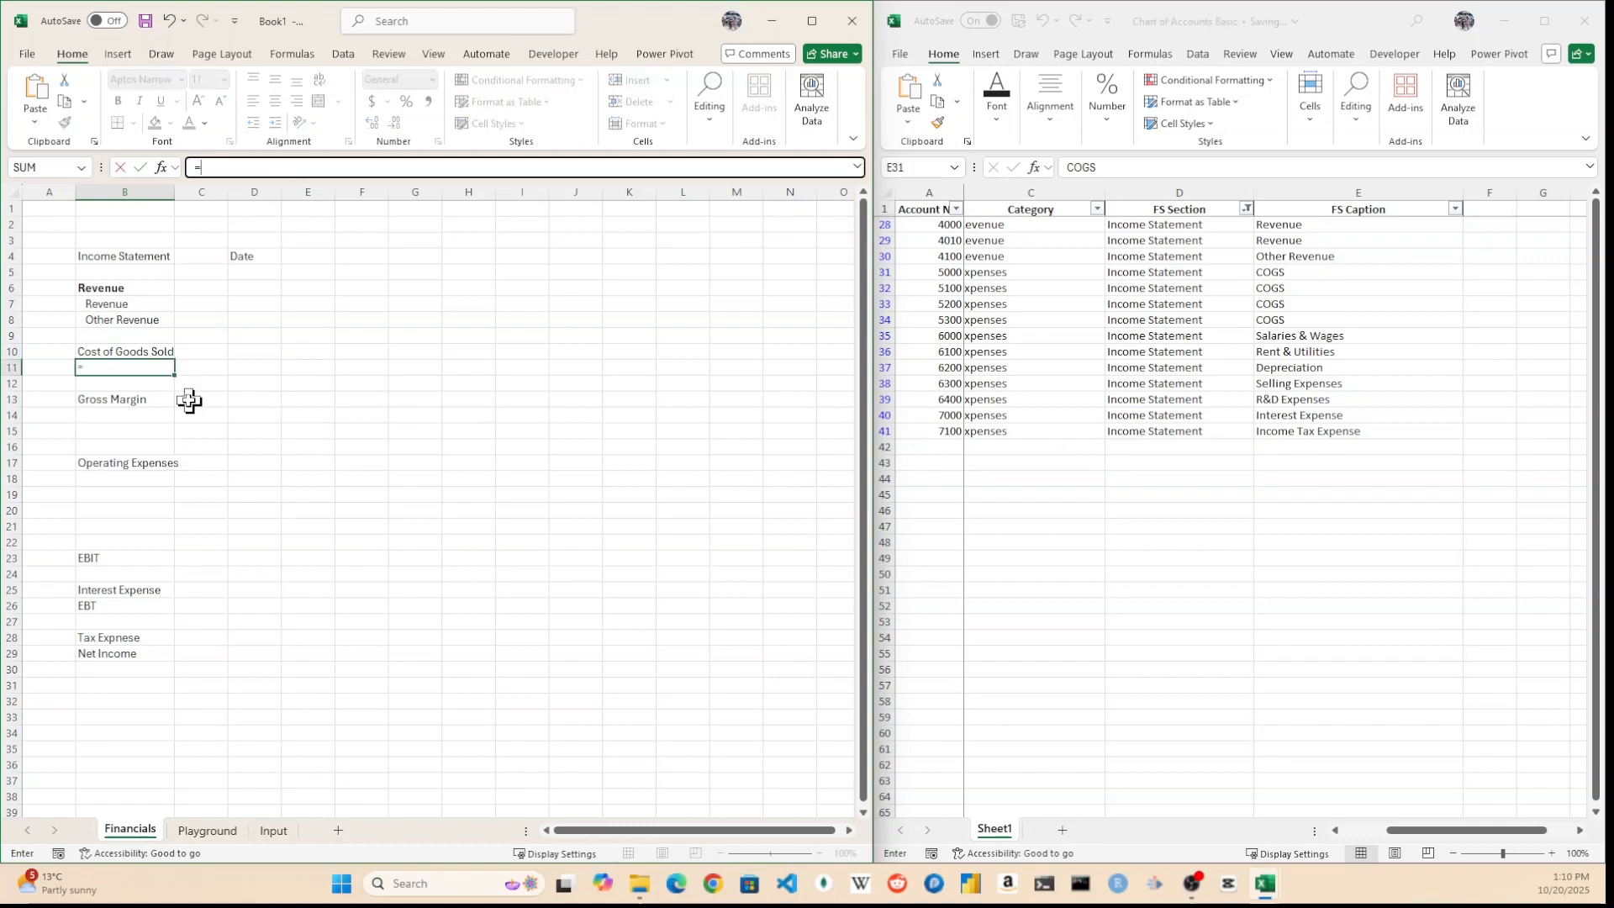
type("CUBEMEMBER(\"ThisWorkbookDataModel\",\"[CoA].[FS Caption].")
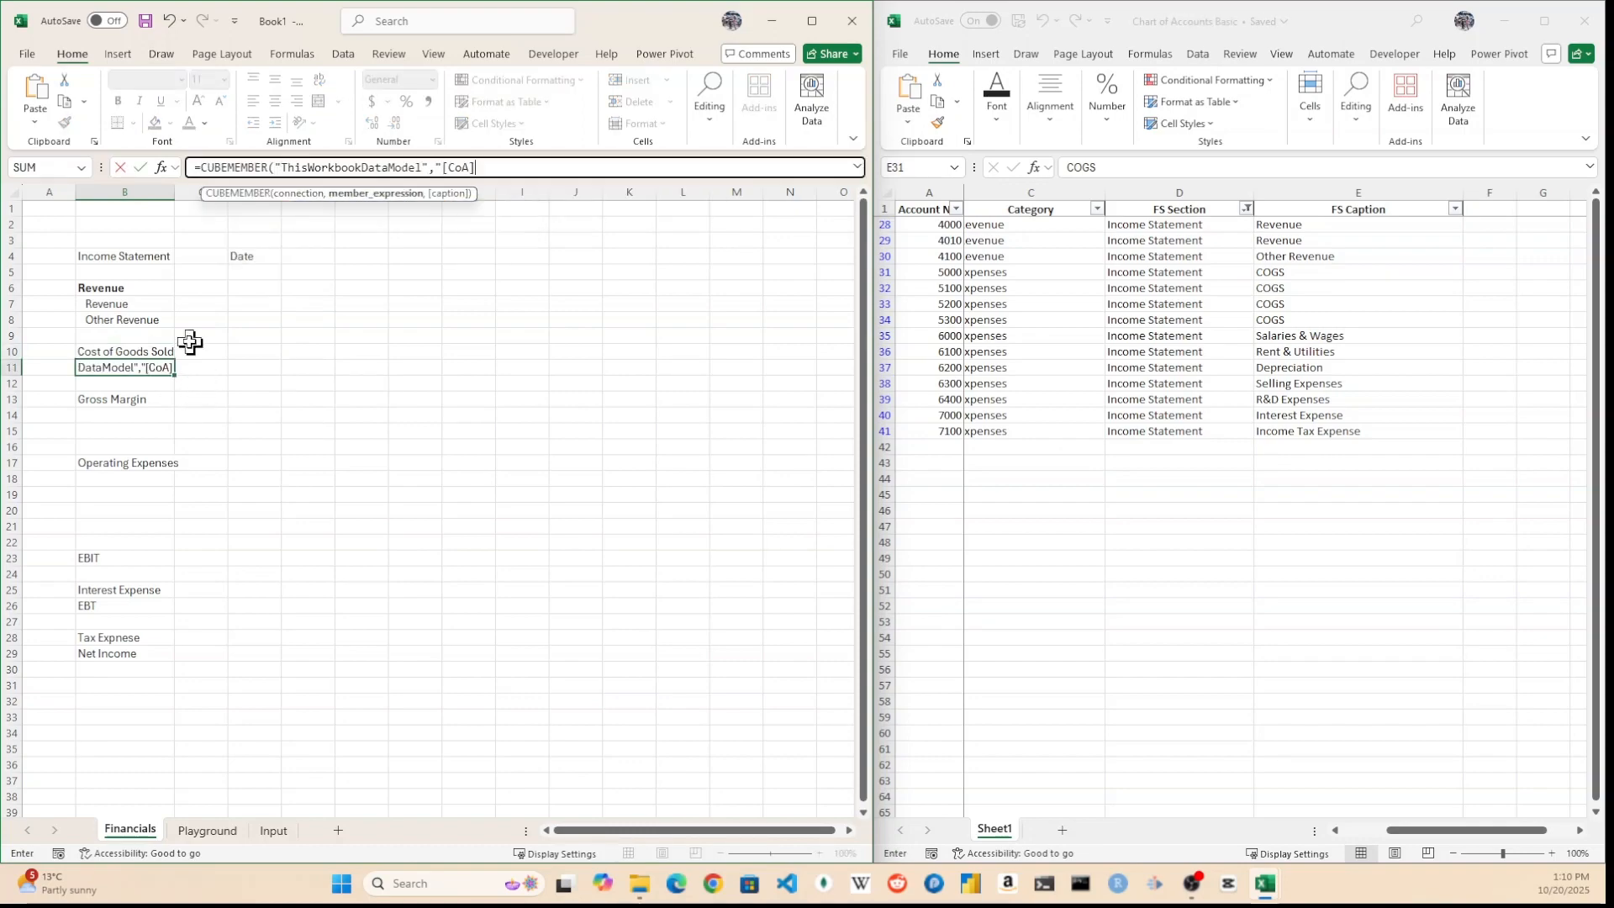
type("[COGS]\")")
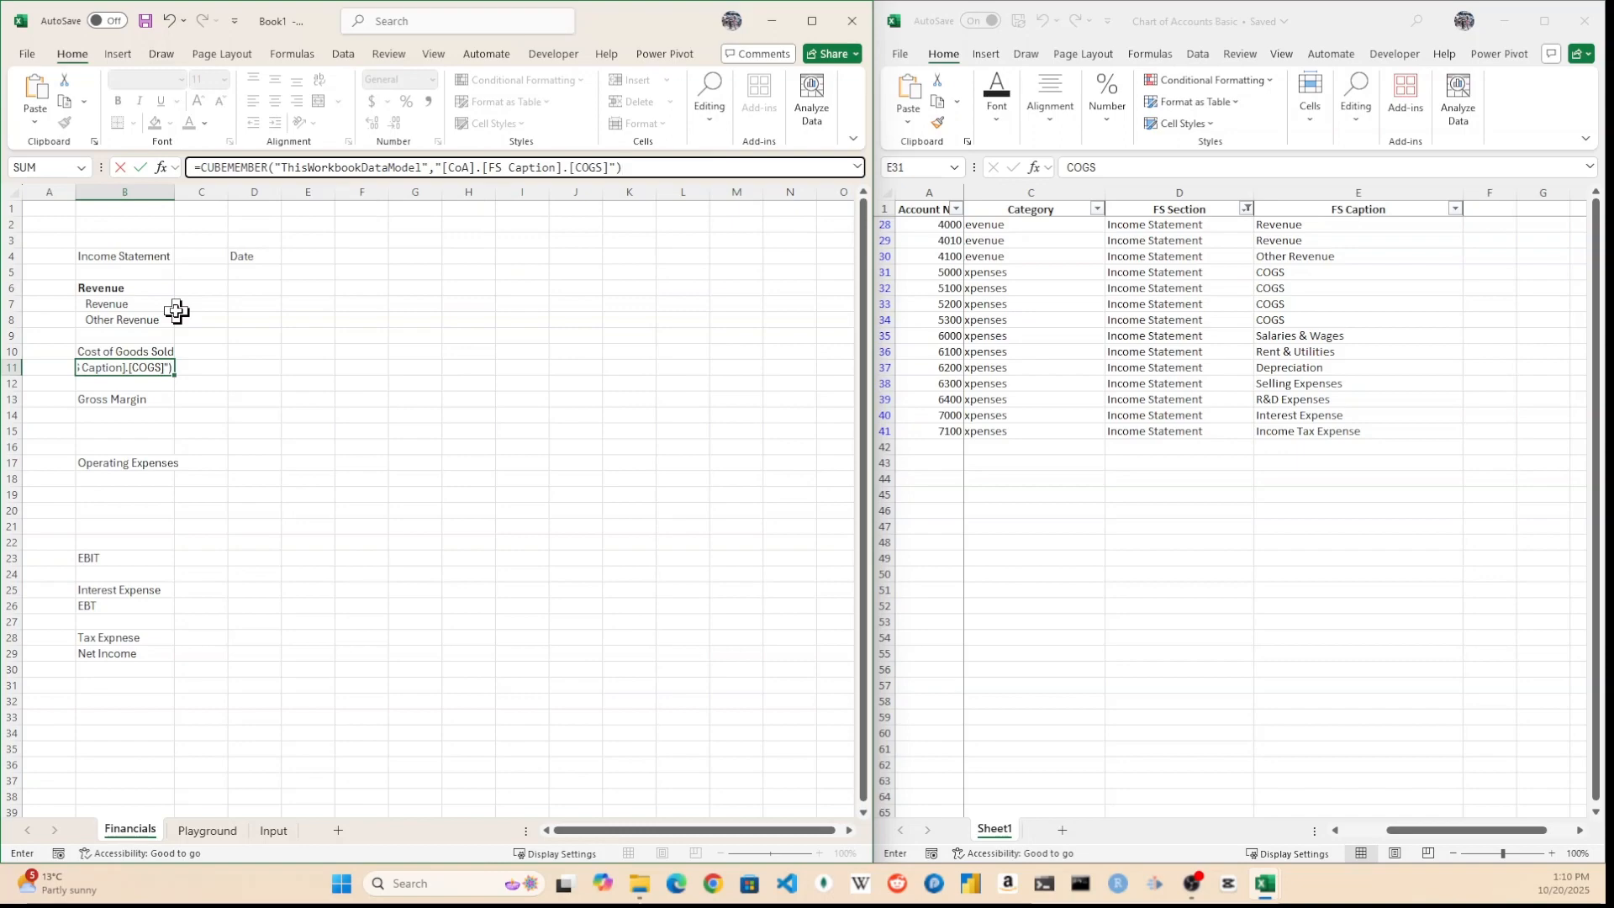
key("Return")
Delete the Cost of Goods Sold heading row and the blank row between COGS and Gross Margin
key("Up")
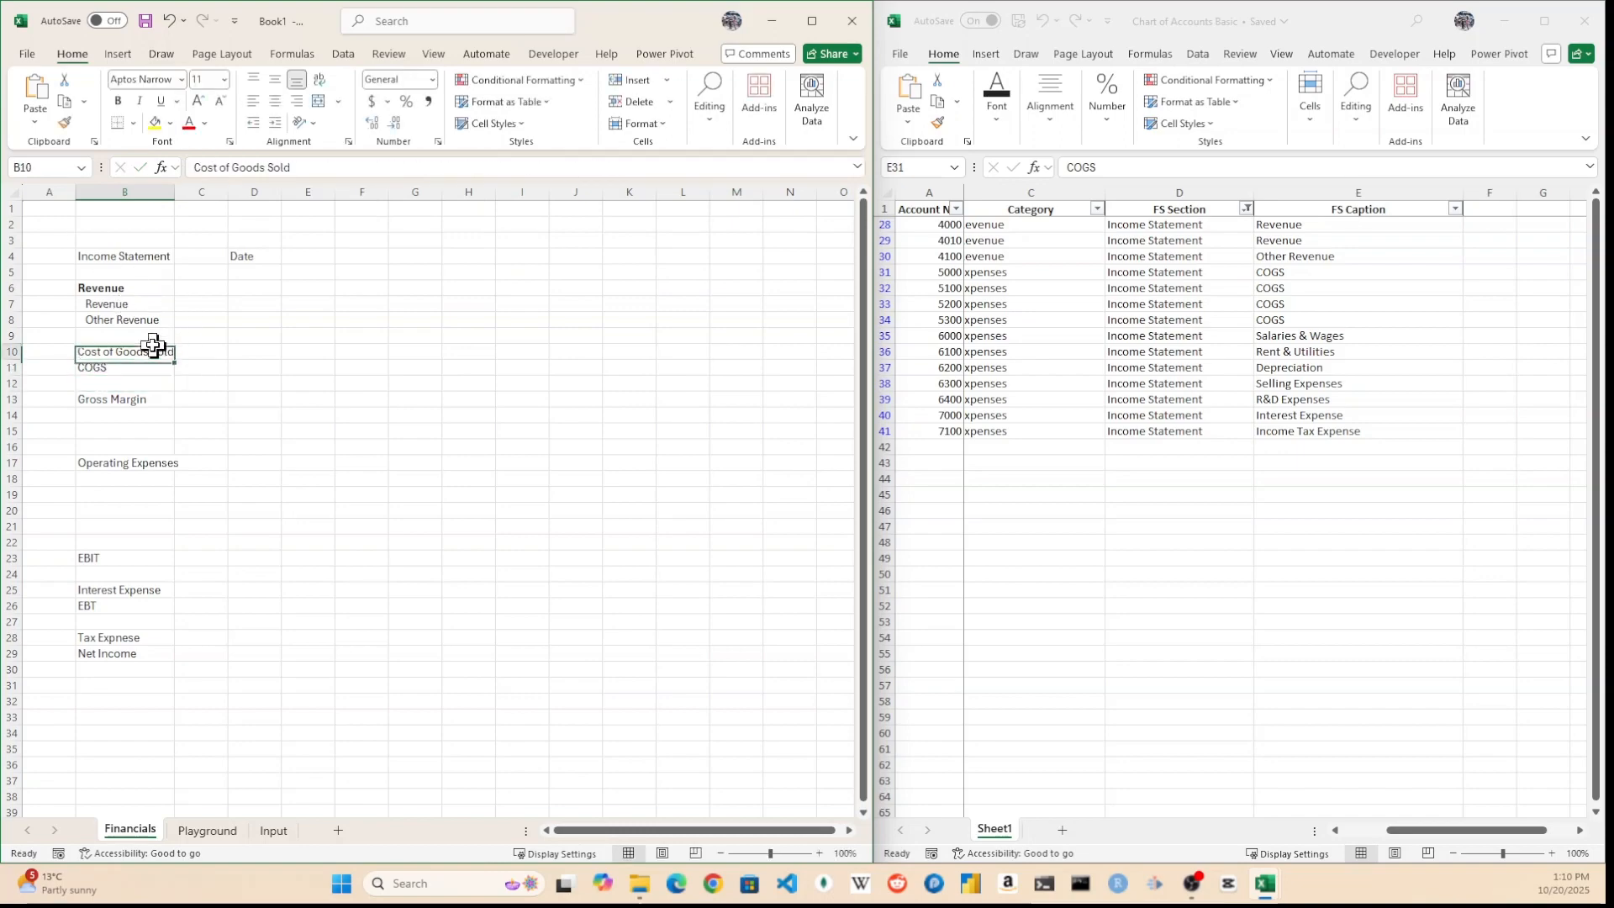
key("shift+space")
key("ctrl+minus")
key("Down")
key("shift+space")
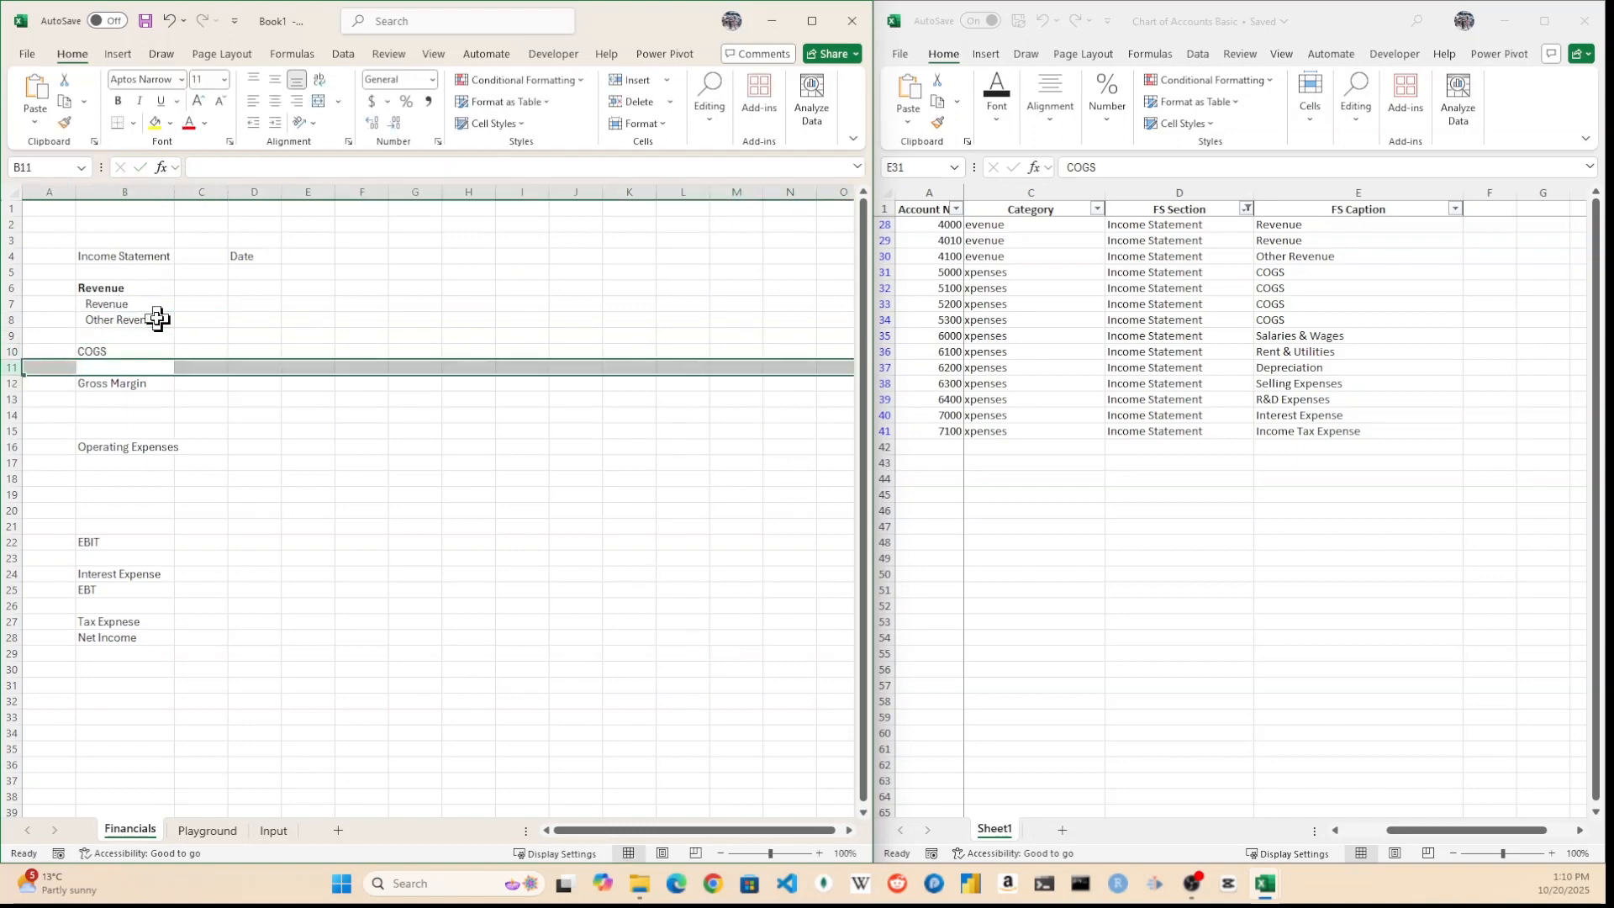
key("ctrl+minus")
Indent the COGS line in B10 to align with the revenue lines
key("Up")
key("Right")
key("Left")
left_click(273, 125)
left_click(200, 321)
key("Right")
left_click_drag(118, 305, 154, 354)
left_click(161, 384)
In D4, replace the Date heading with =CUBEMEMBER("ThisWorkbookDataModel","[Calendar].[Month-End Date].[12/31/2025]")
left_click(255, 257)
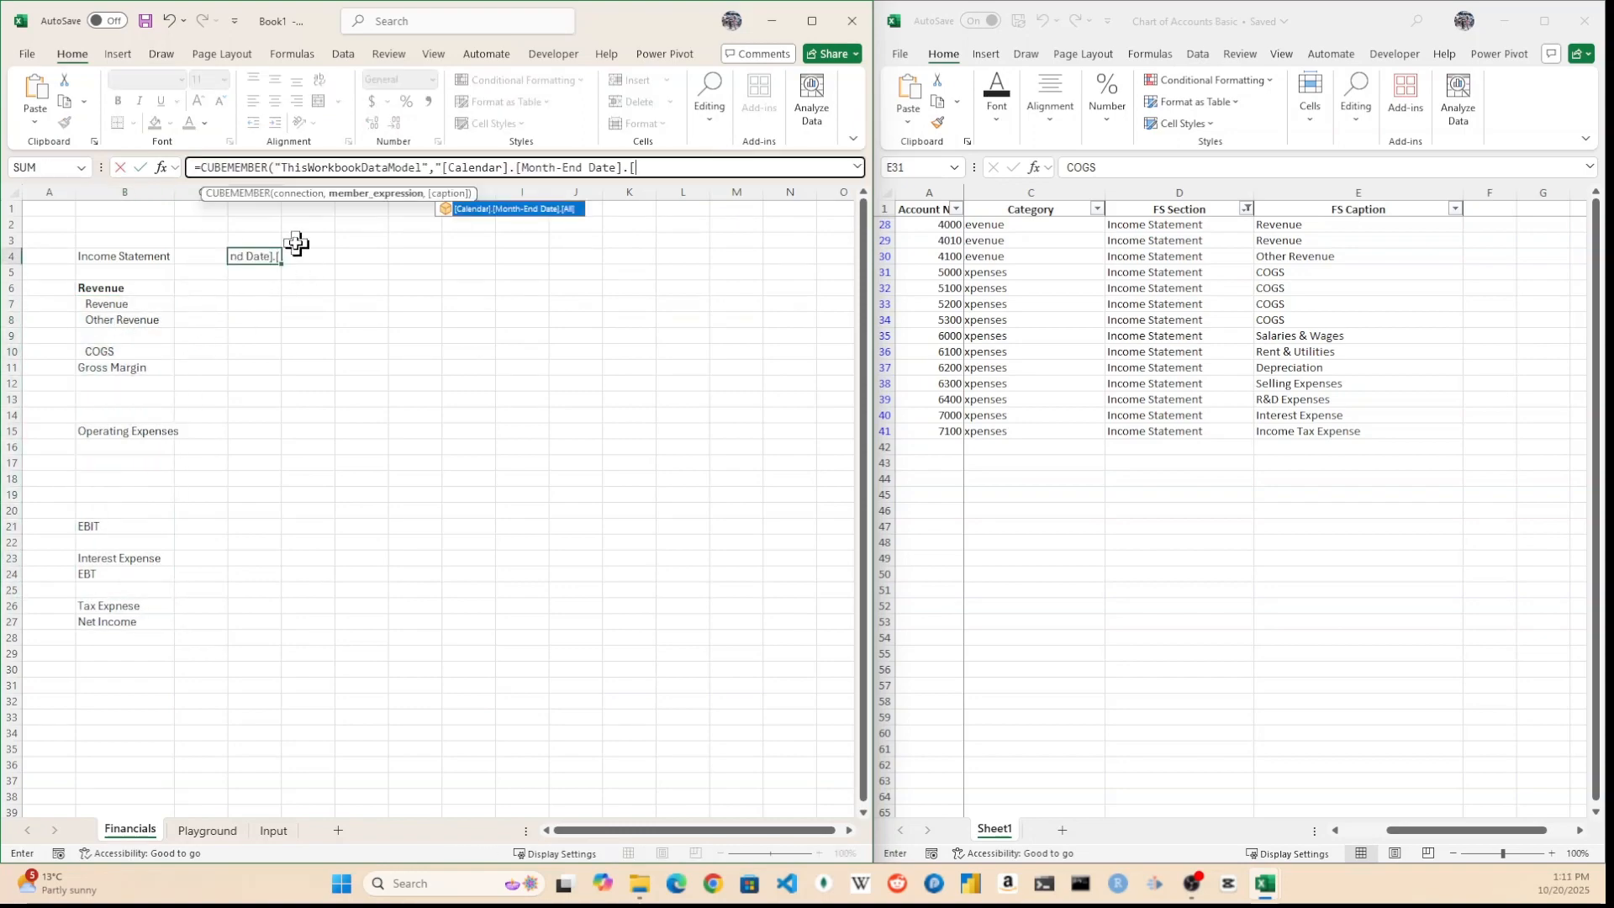
type("12/31/2")
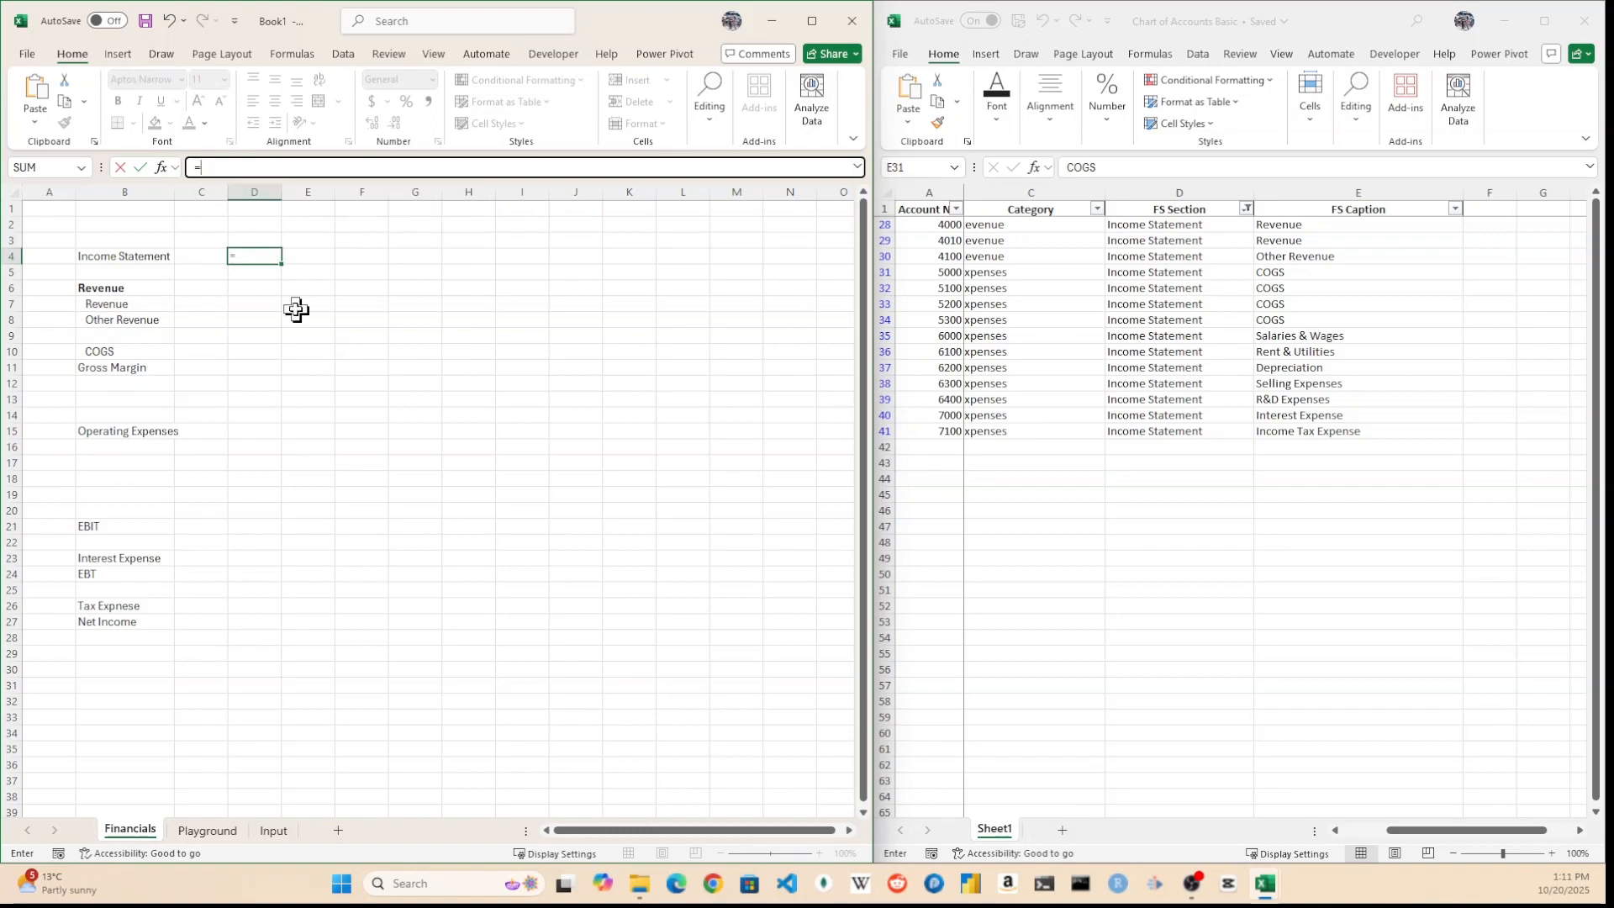
type("cu")
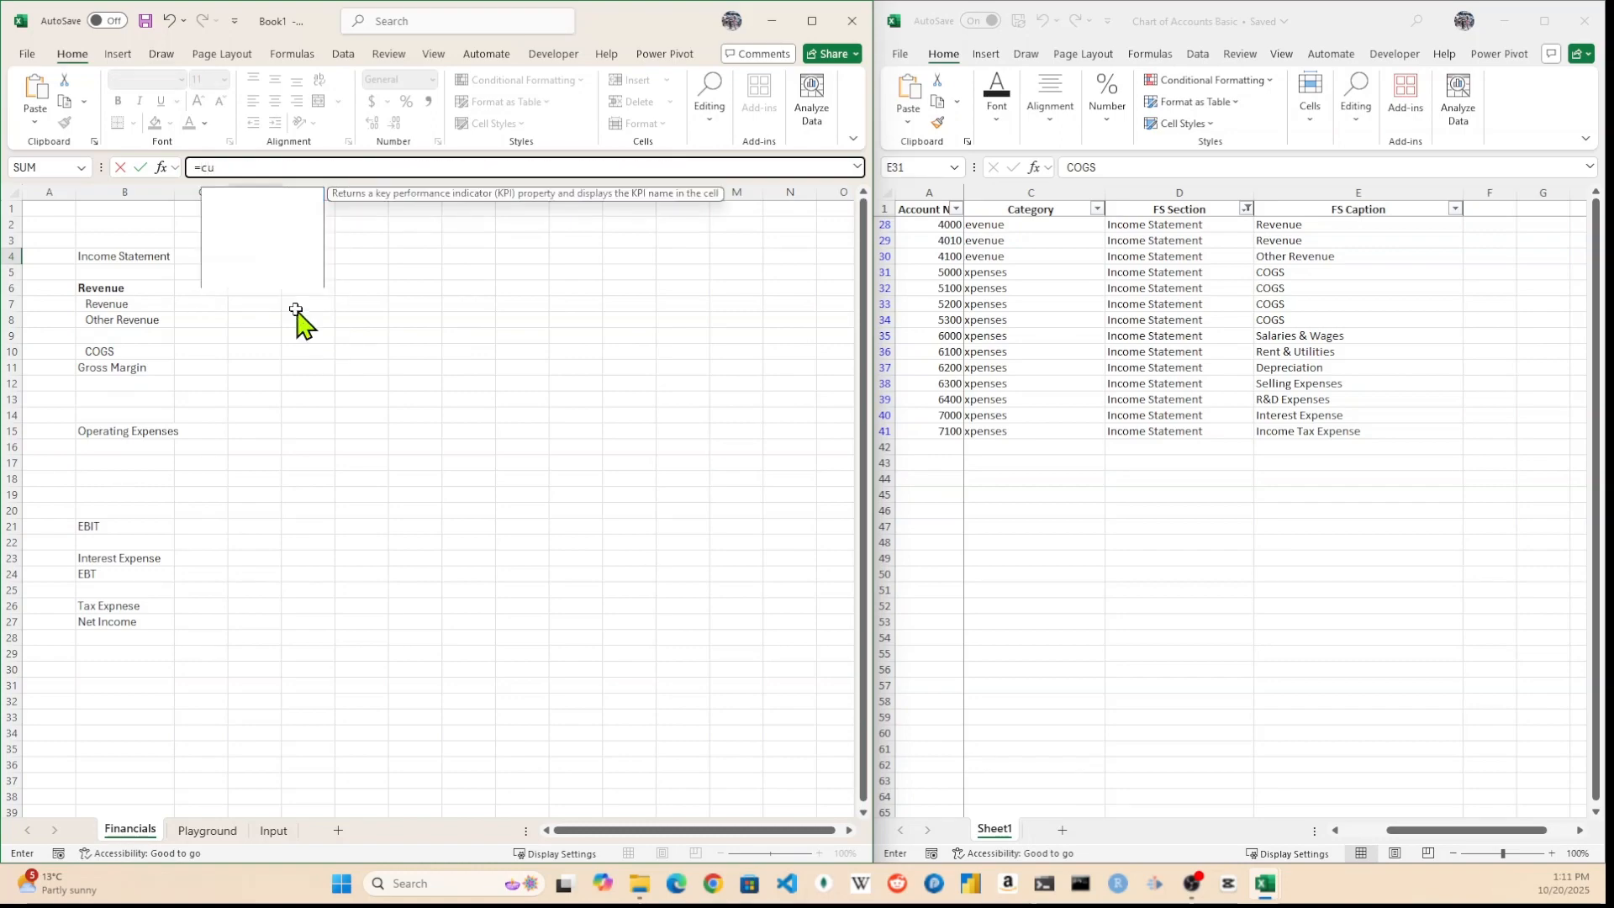
type("bem")
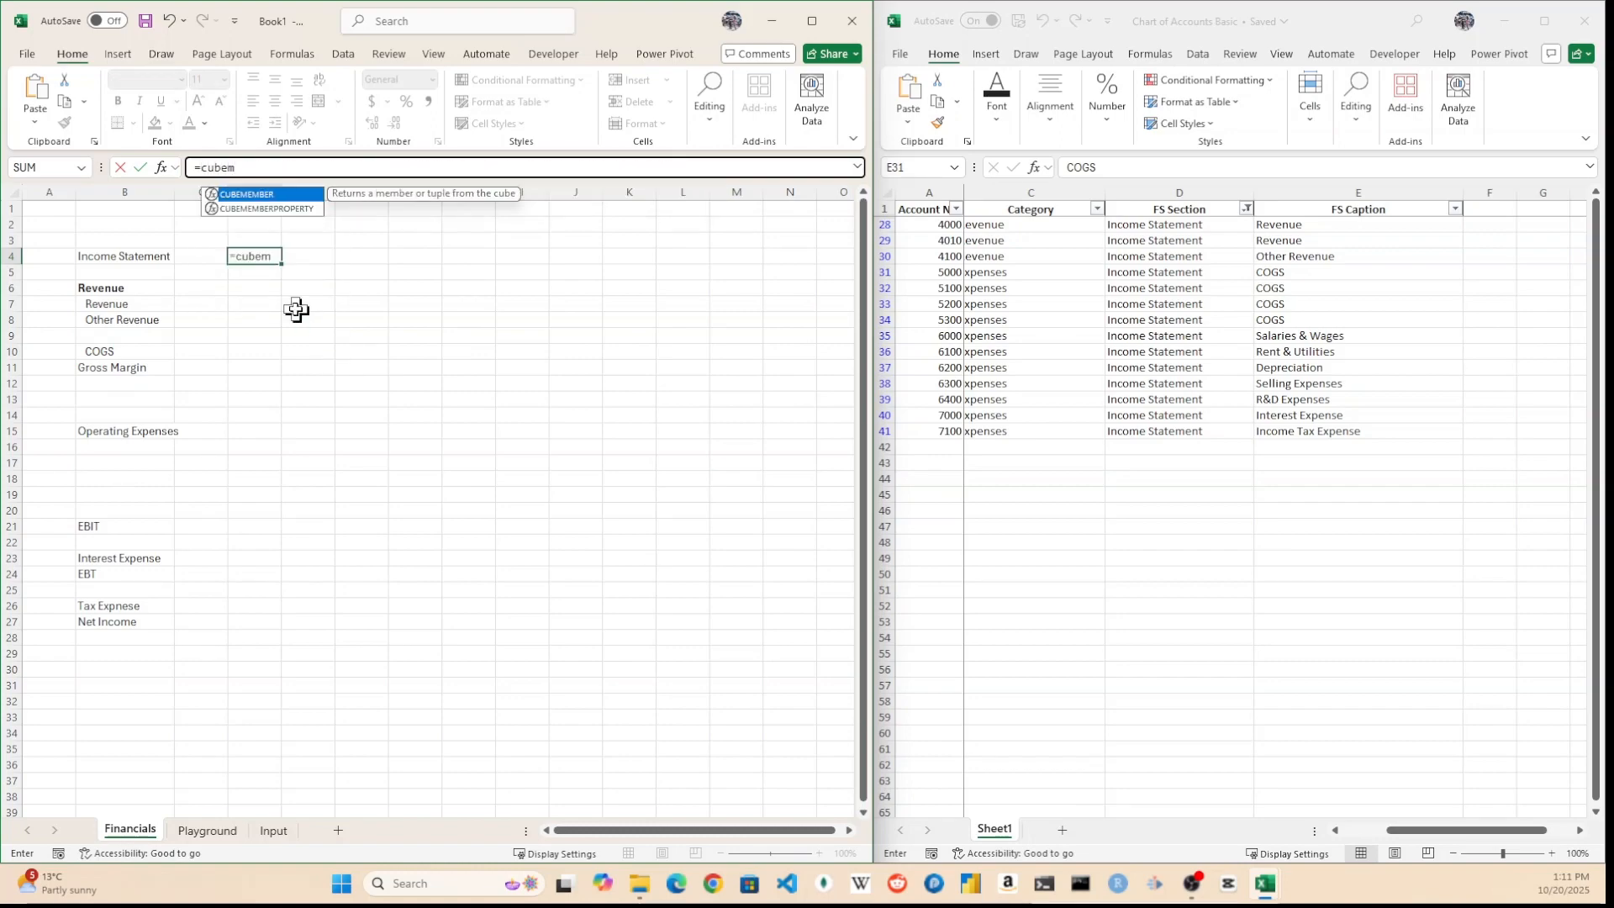
key("Tab")
type("\"")
key("Tab")
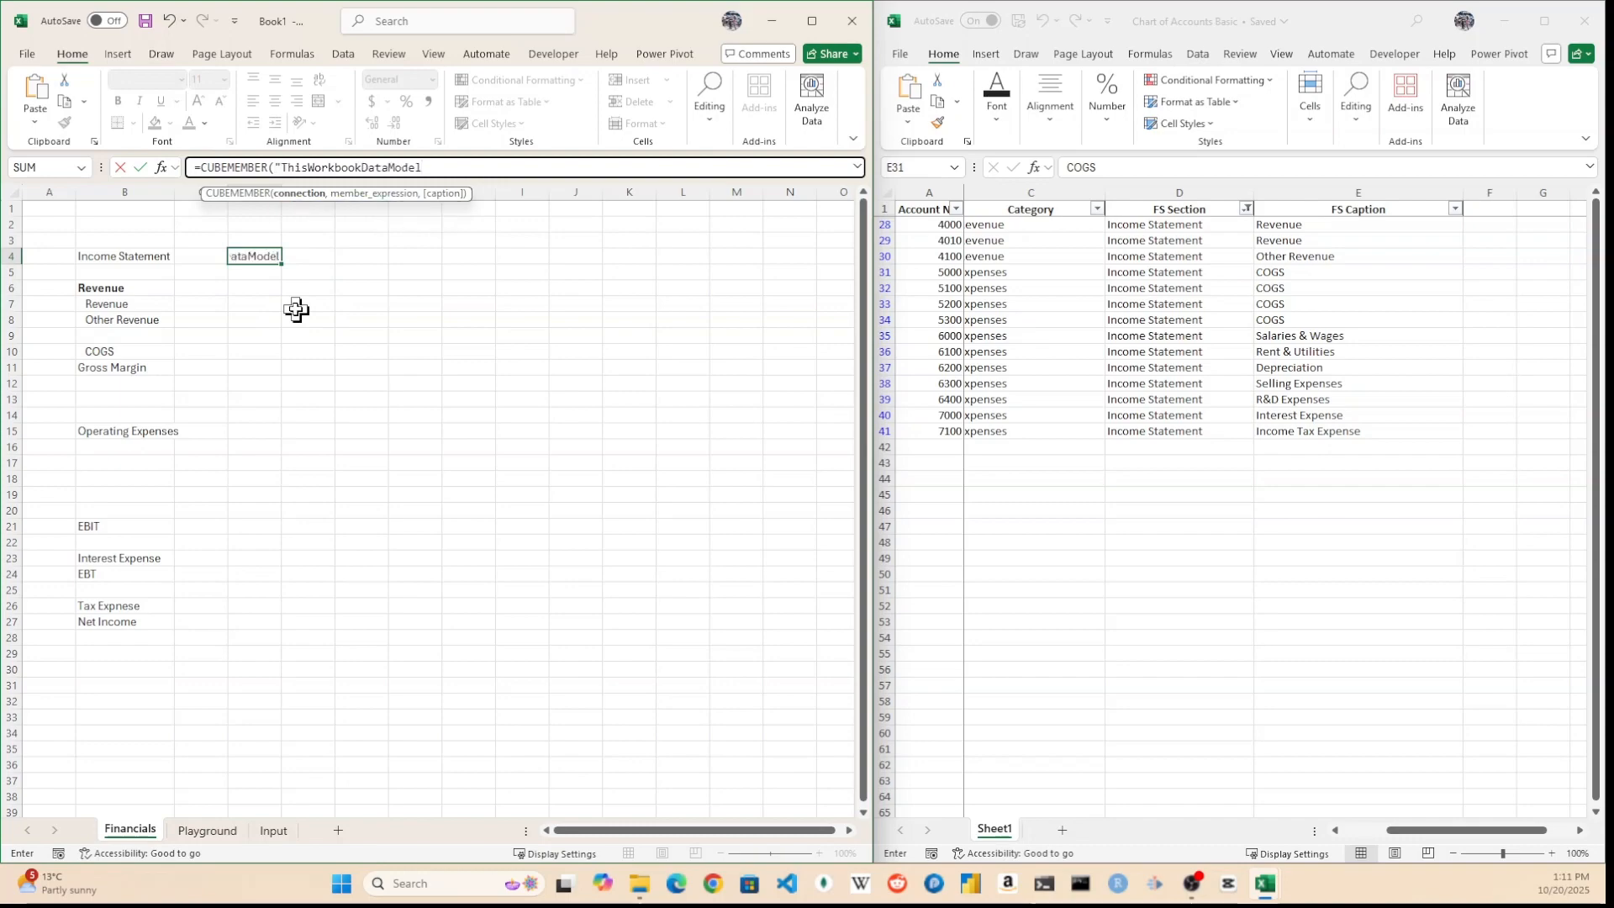
type(",\"")
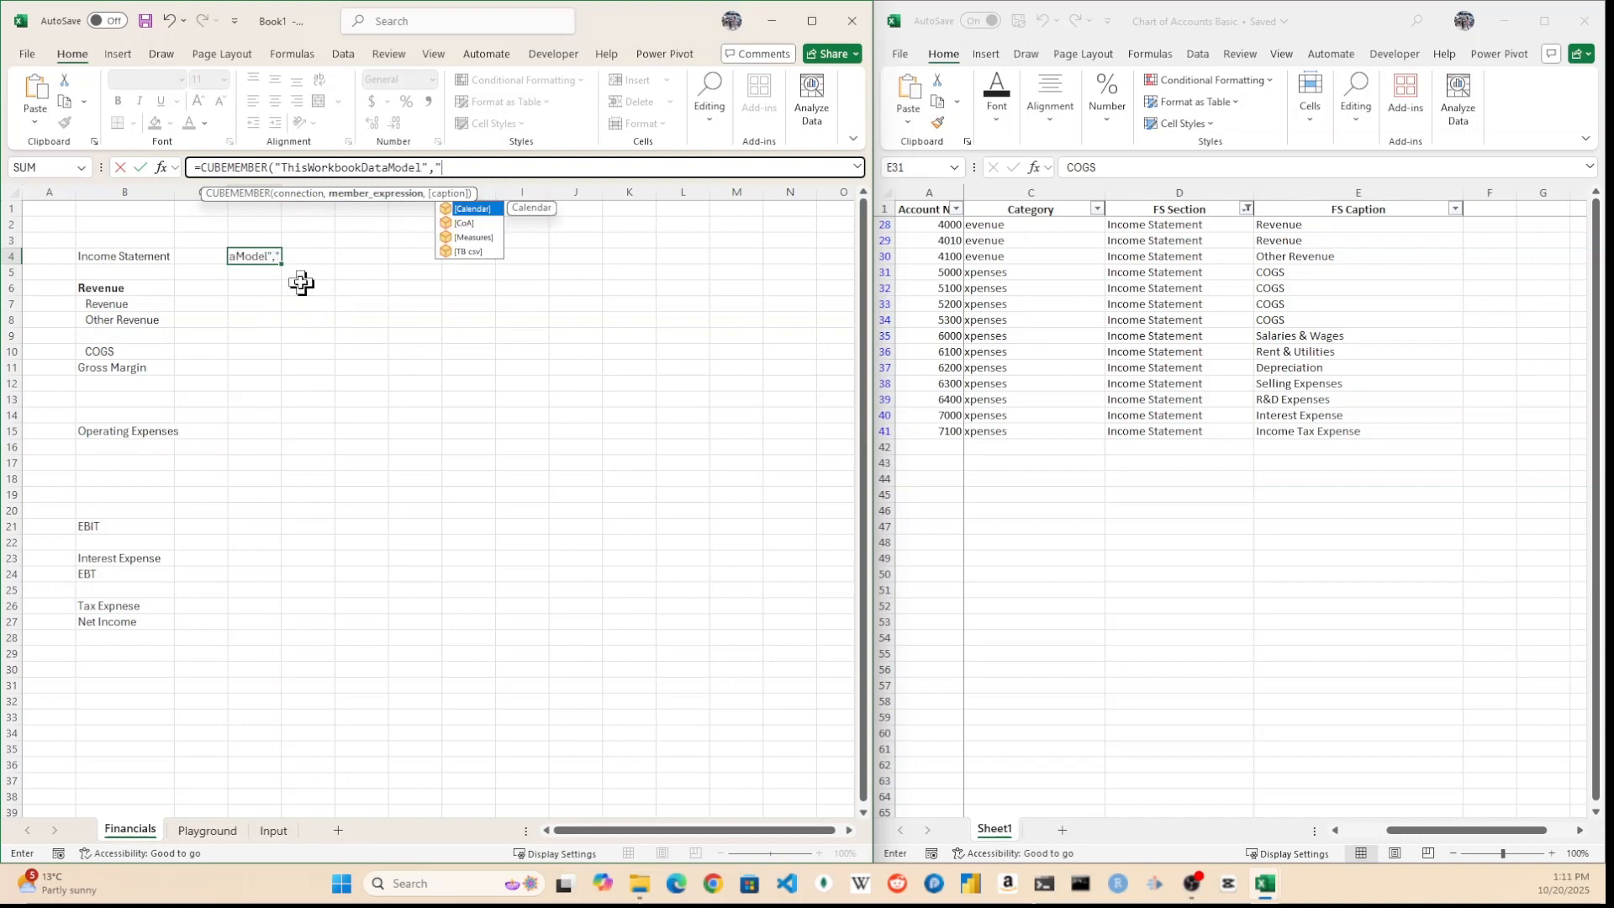
key("Down")
key("Up")
key("Tab")
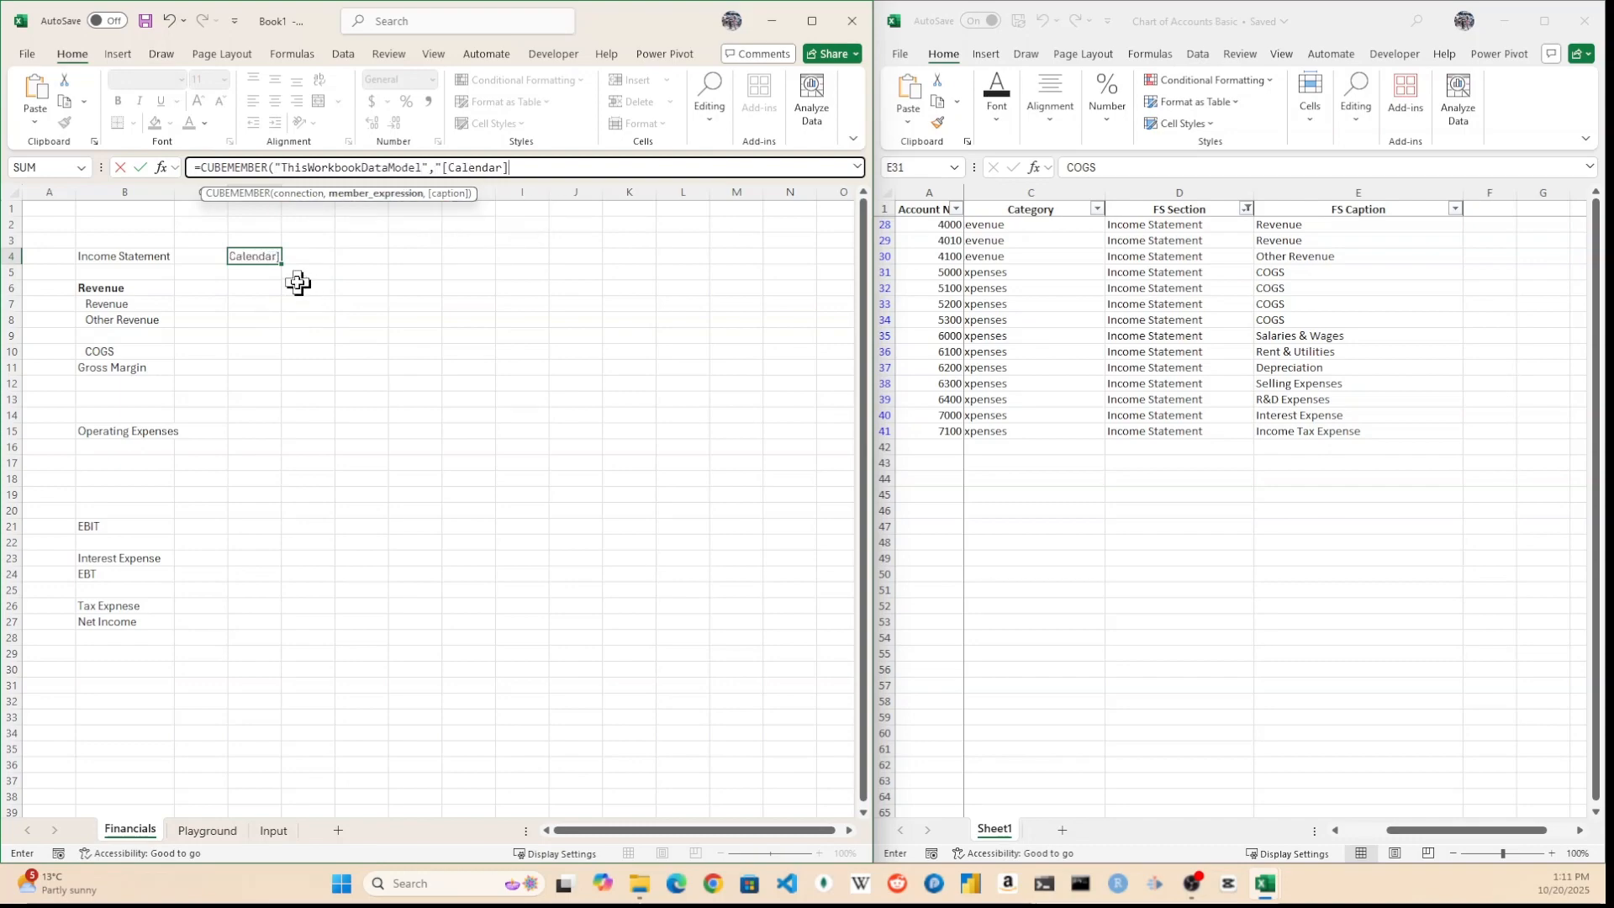
type(".")
key("Down")
key("Down")
key("Down")
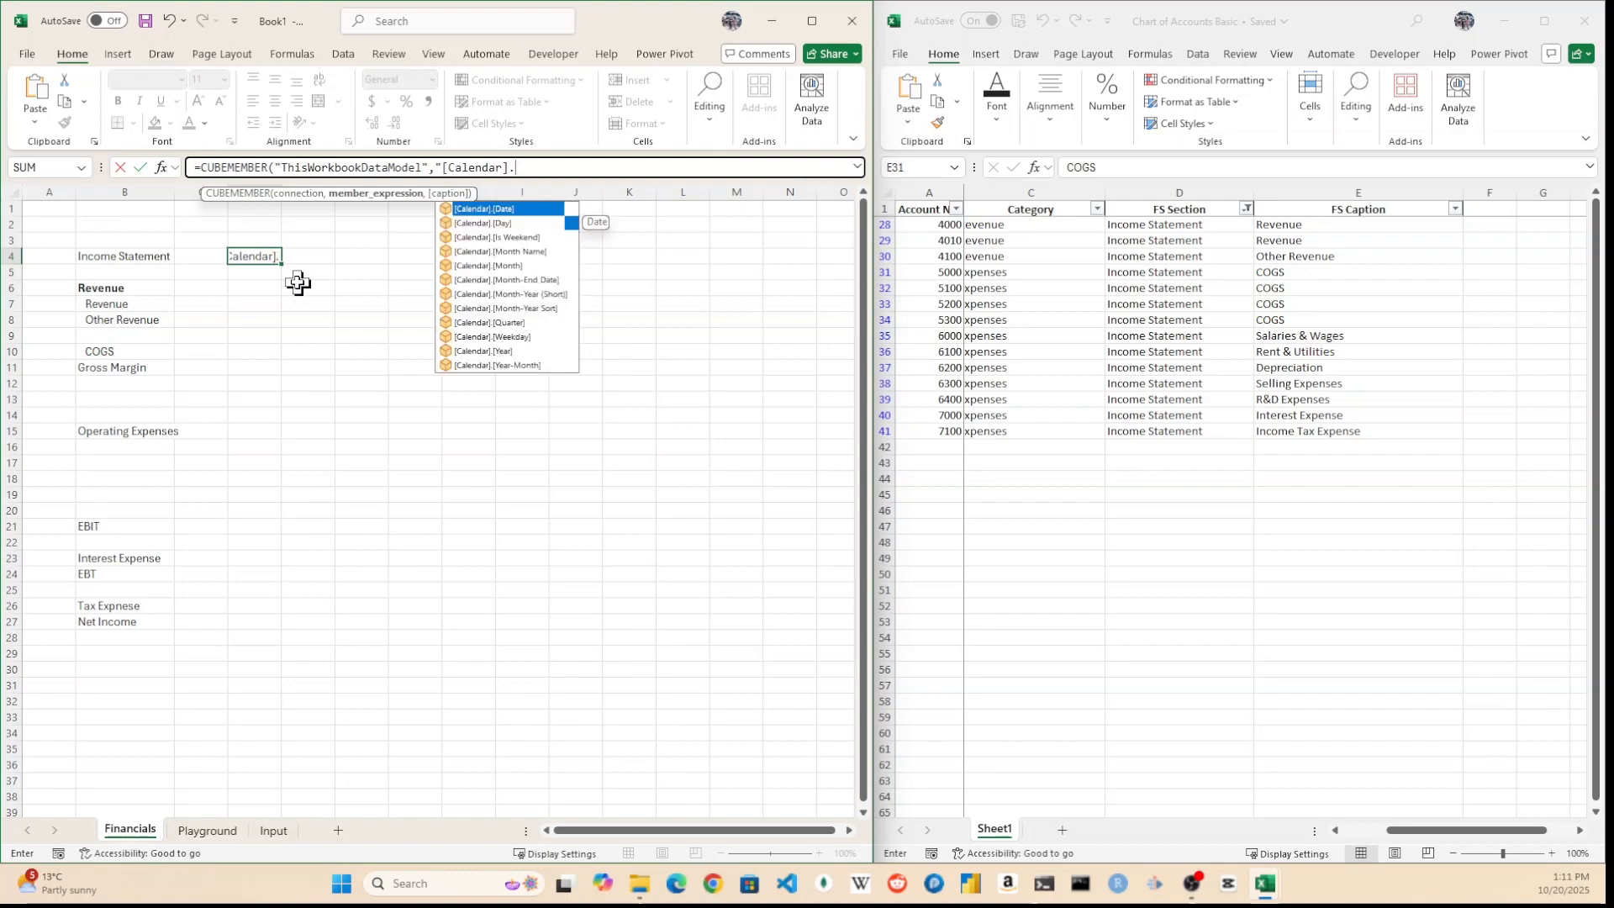
key("Down")
key("Down")
key("Tab")
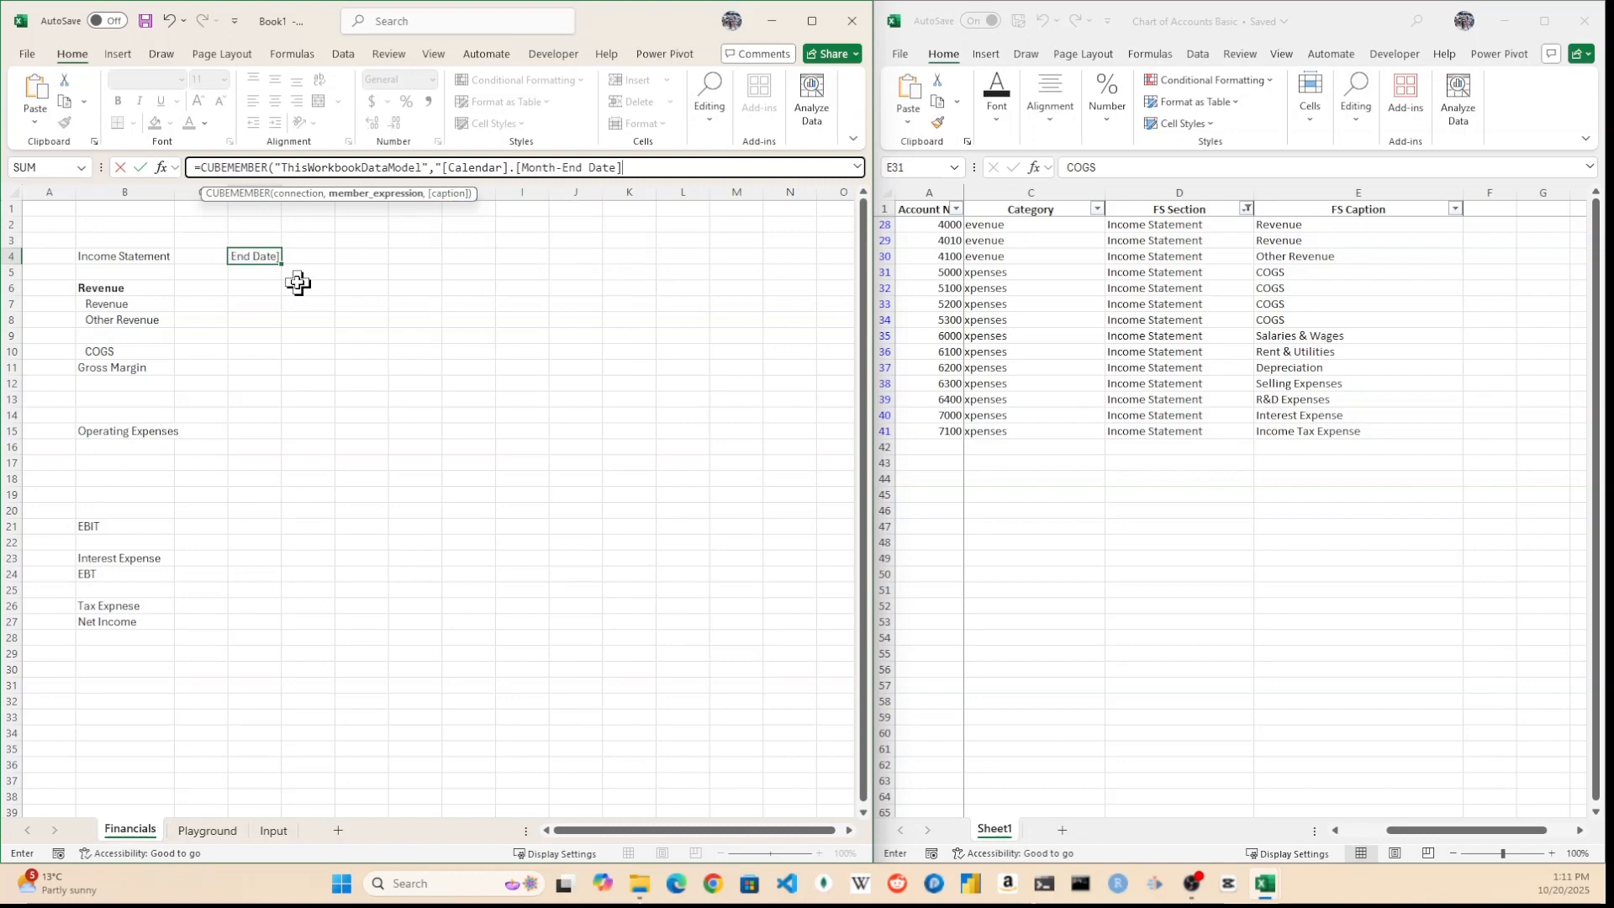
type(".[")
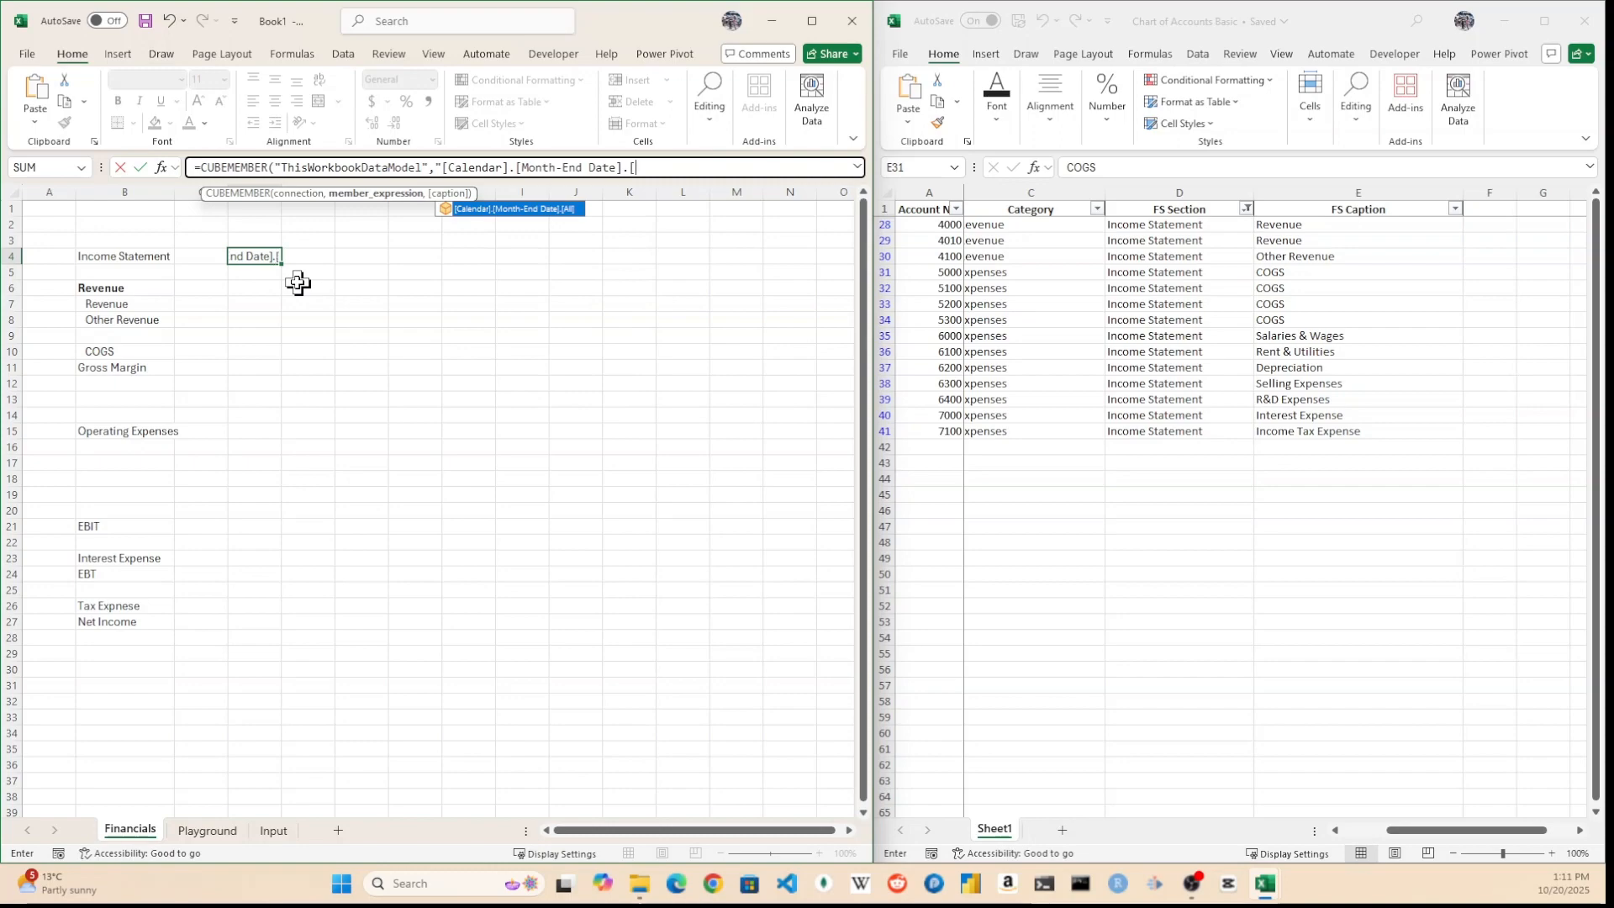
type("12")
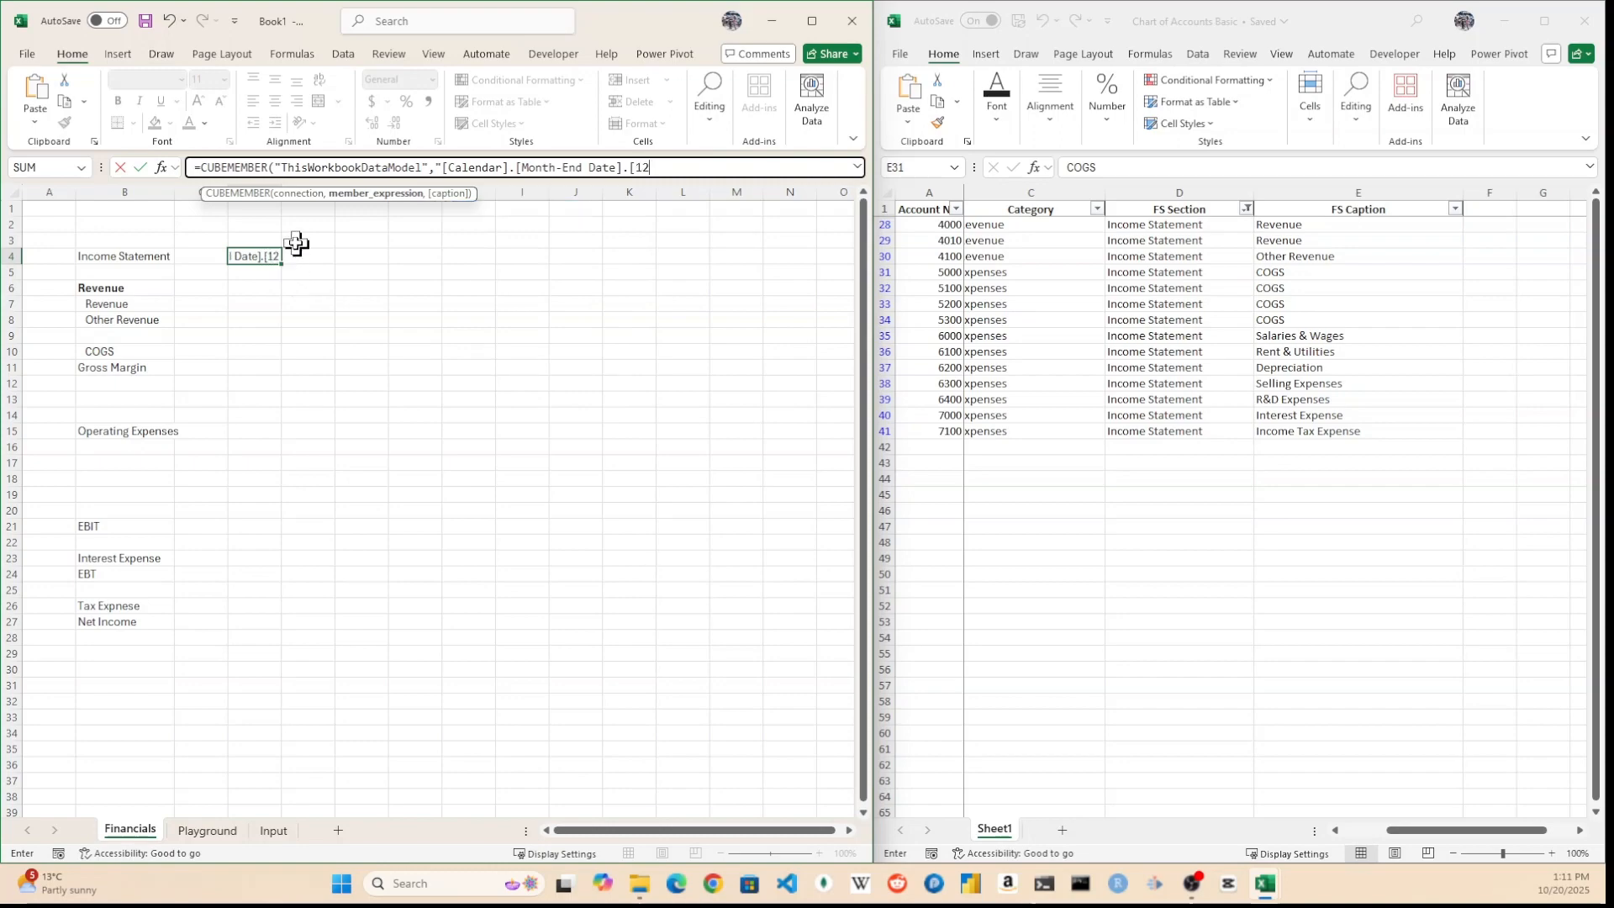
type("/31/2025]\")")
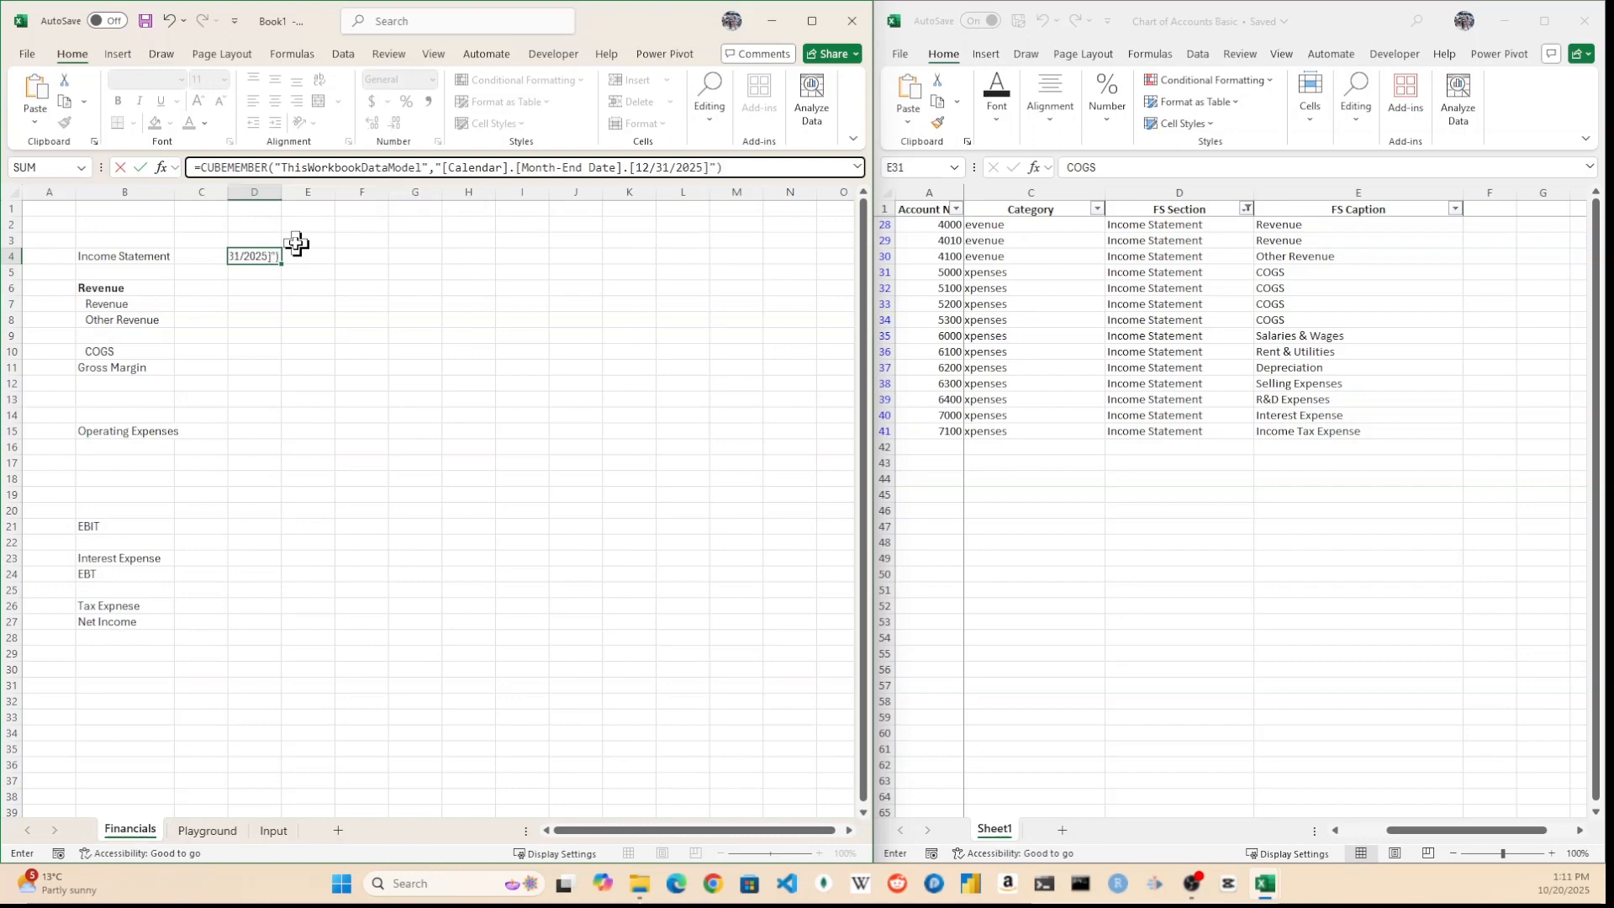
key("Return")
key("Up")
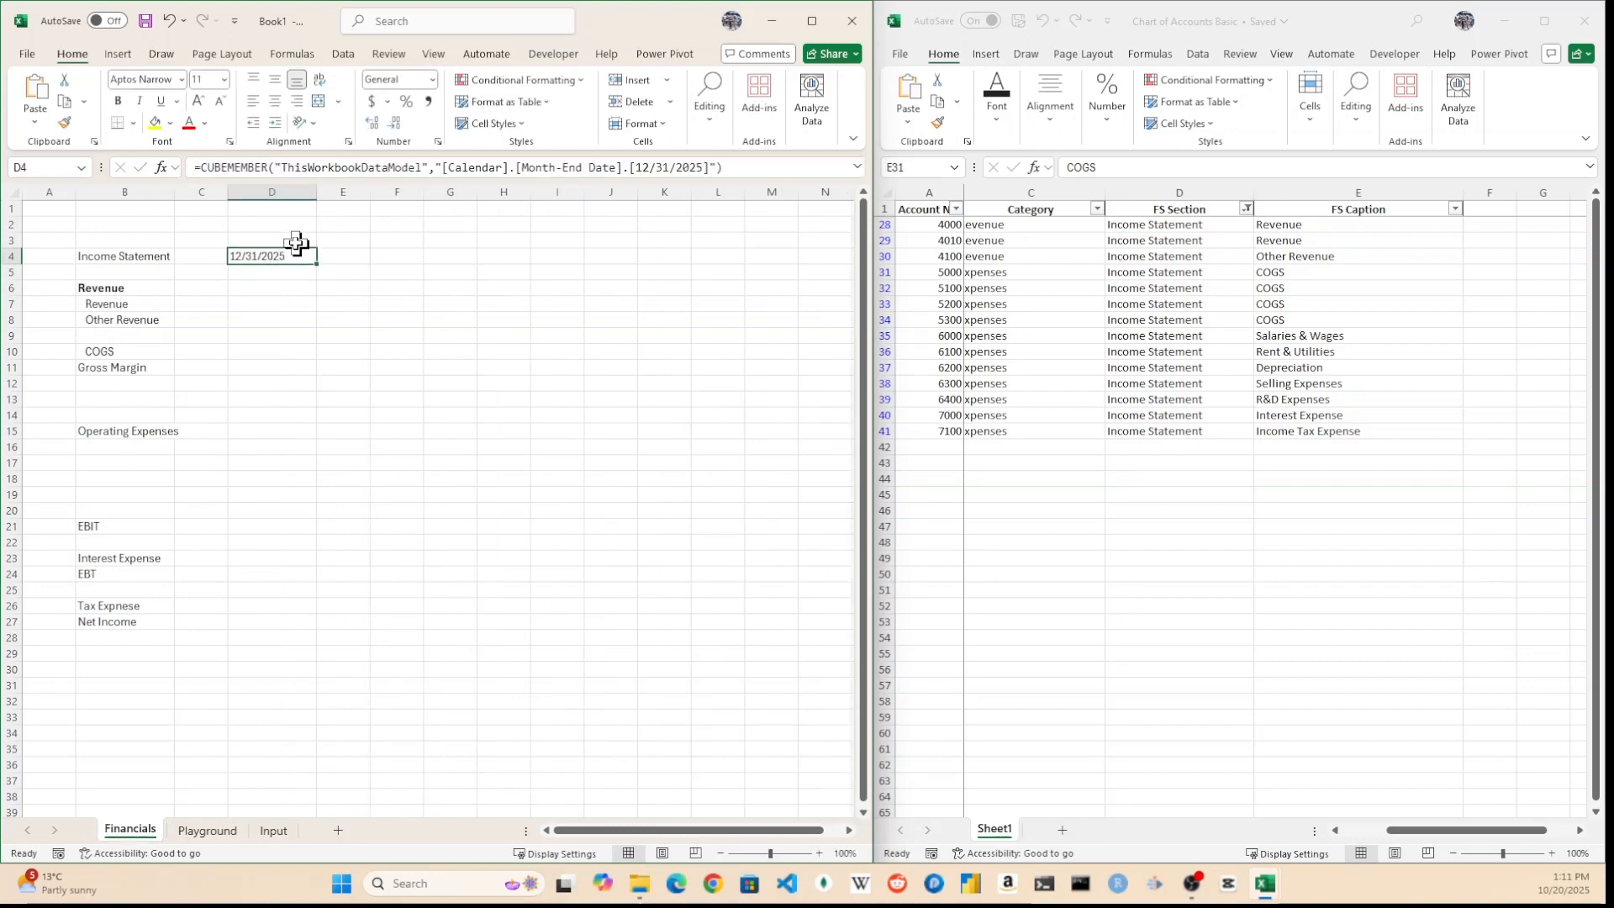
In D7 on the Revenue line, enter =CUBEVALUE("ThisWorkbookDataModel","[Measures].[Total (TB)]")
left_click(294, 306)
left_click(253, 257)
left_click(458, 167)
key("Escape")
key("Down")
key("Down")
key("Down")
type("=cuv")
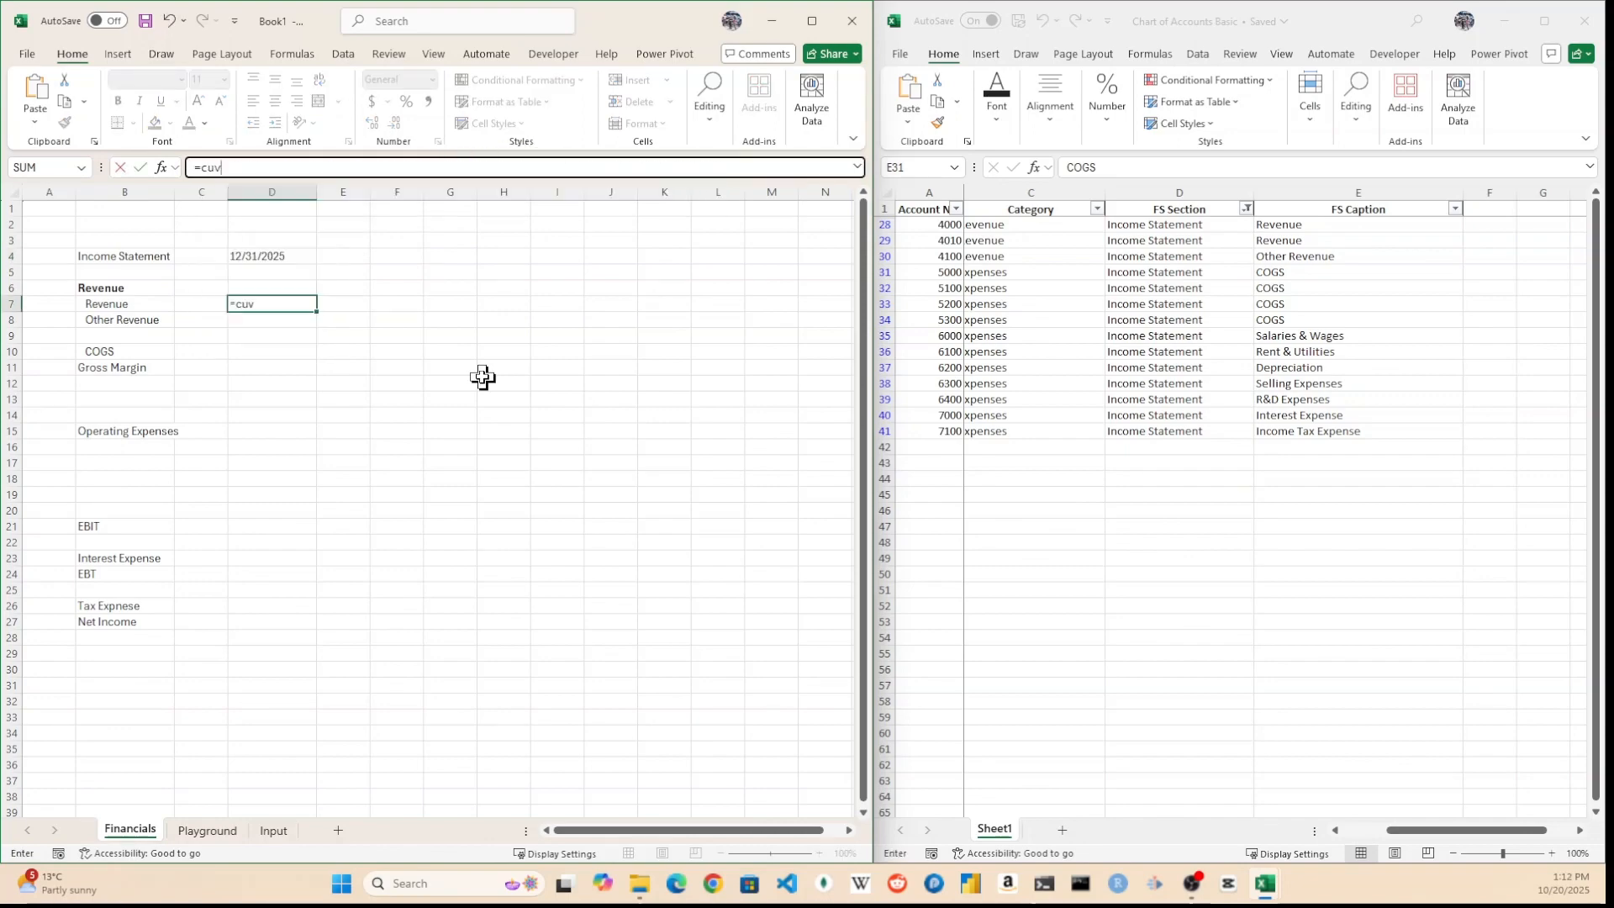
key("BackSpace")
type("be")
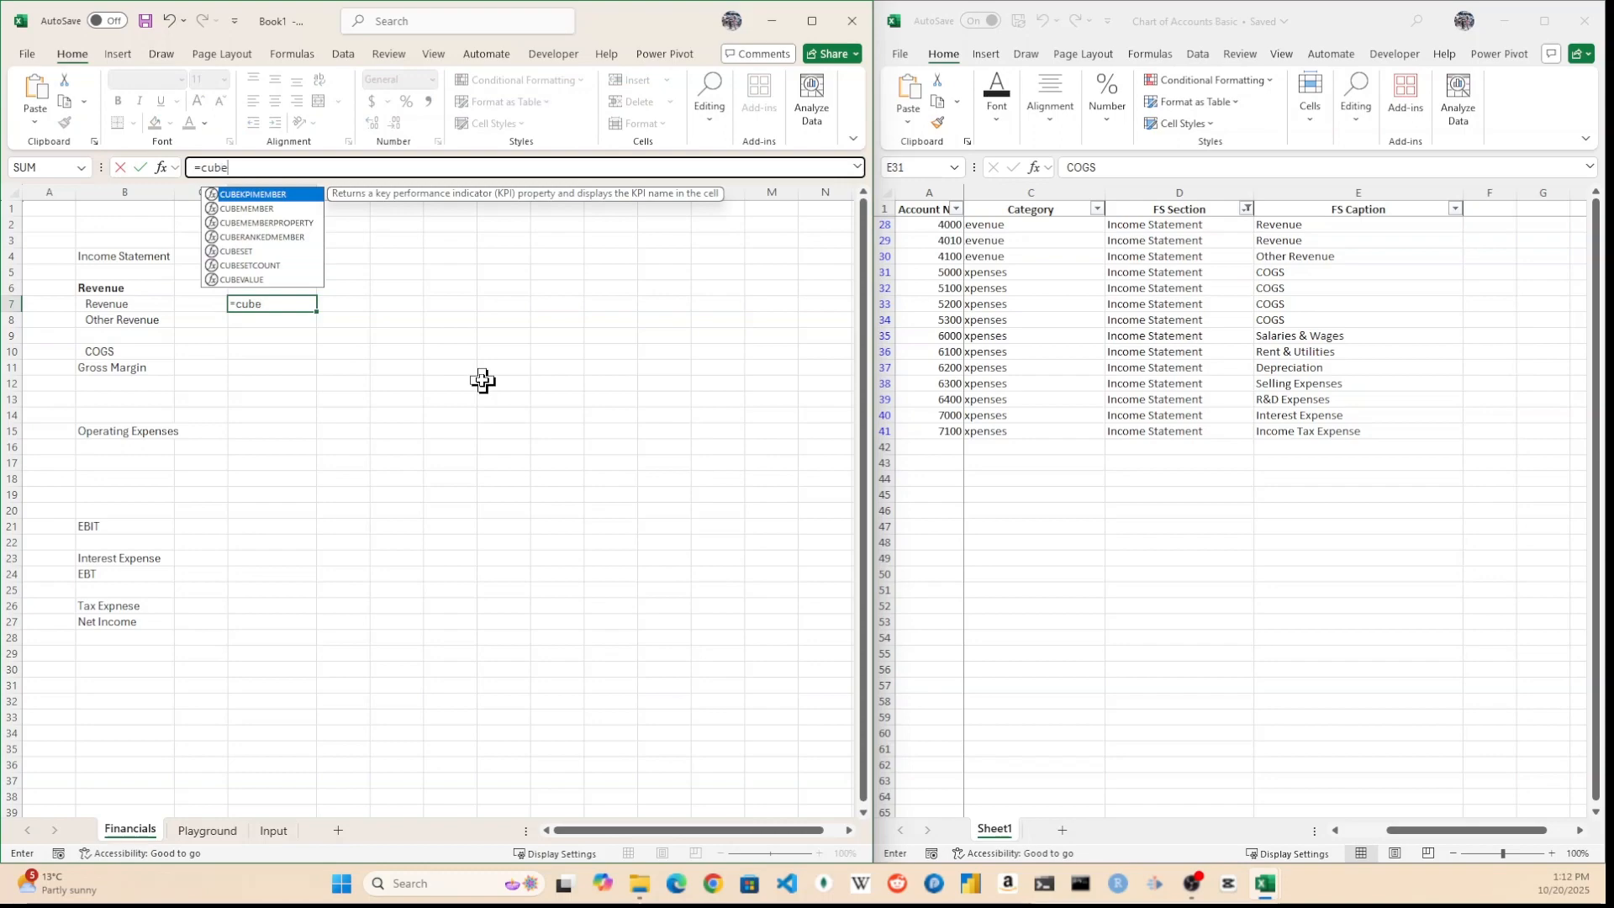
key("Down")
key("Down")
key("Down")
key("Down")
key("Down")
key("Down")
key("Tab")
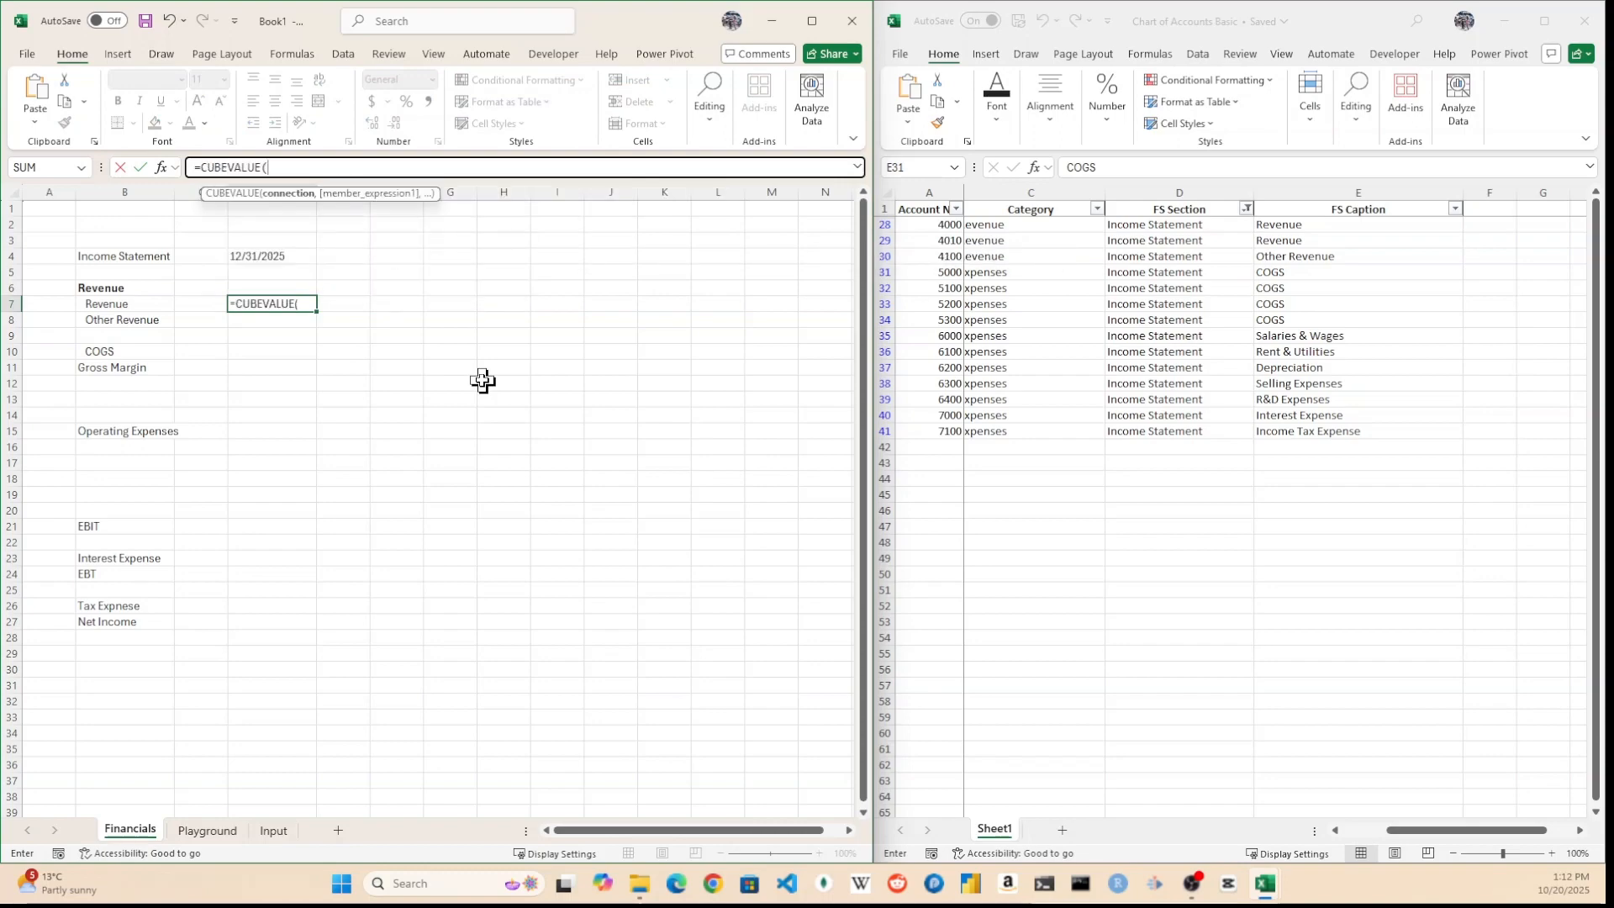
type("\"")
key("Tab")
type(",")
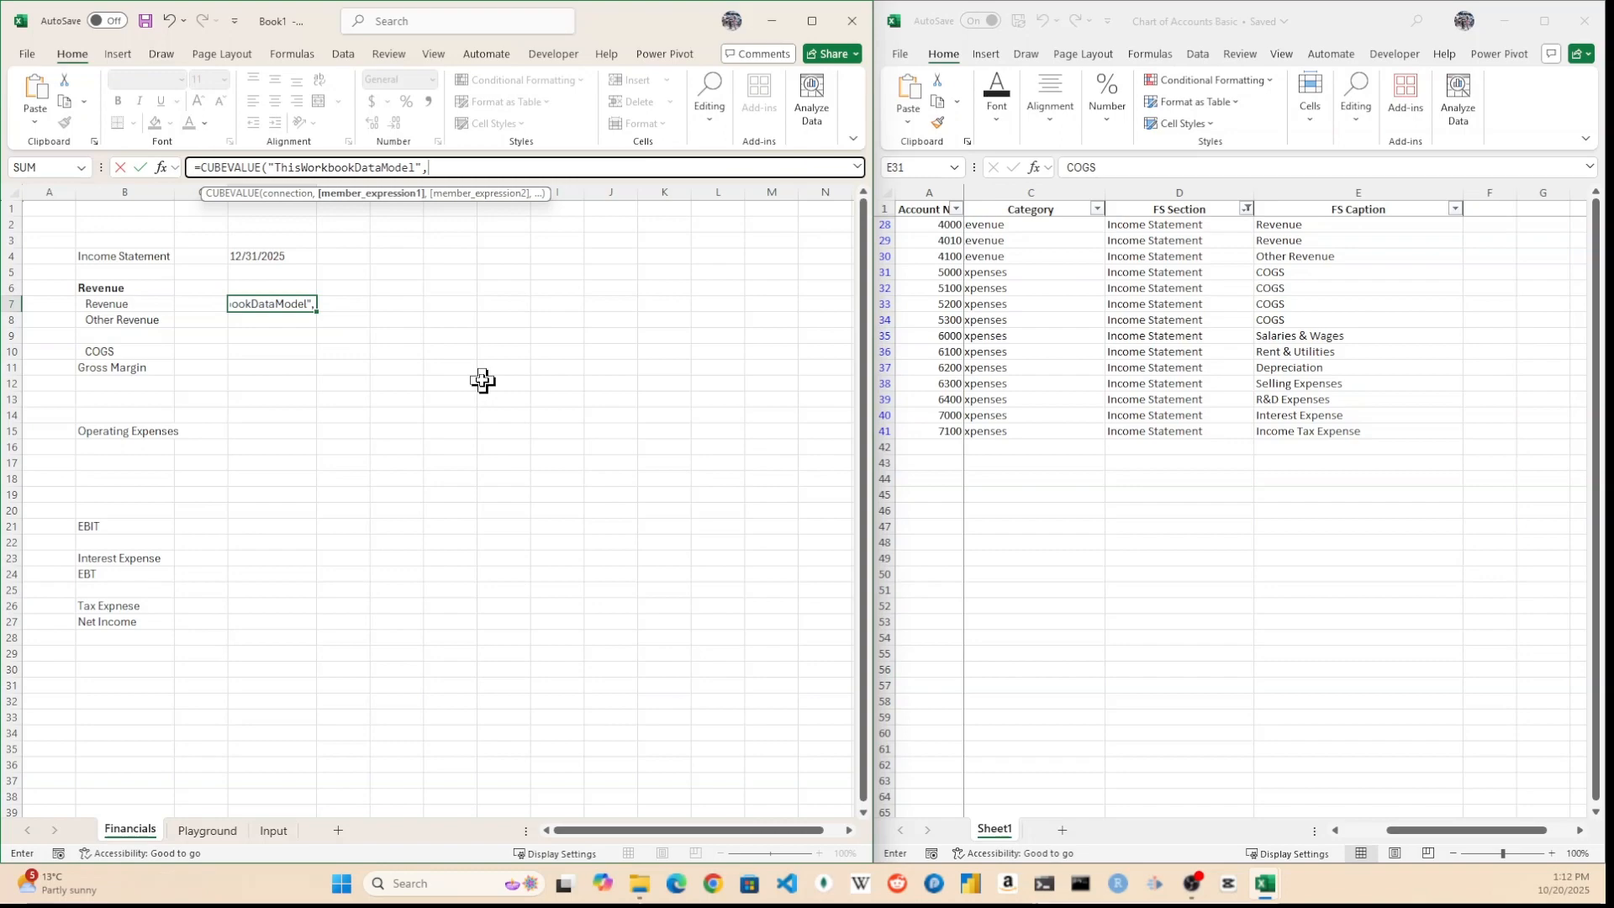
type("\"")
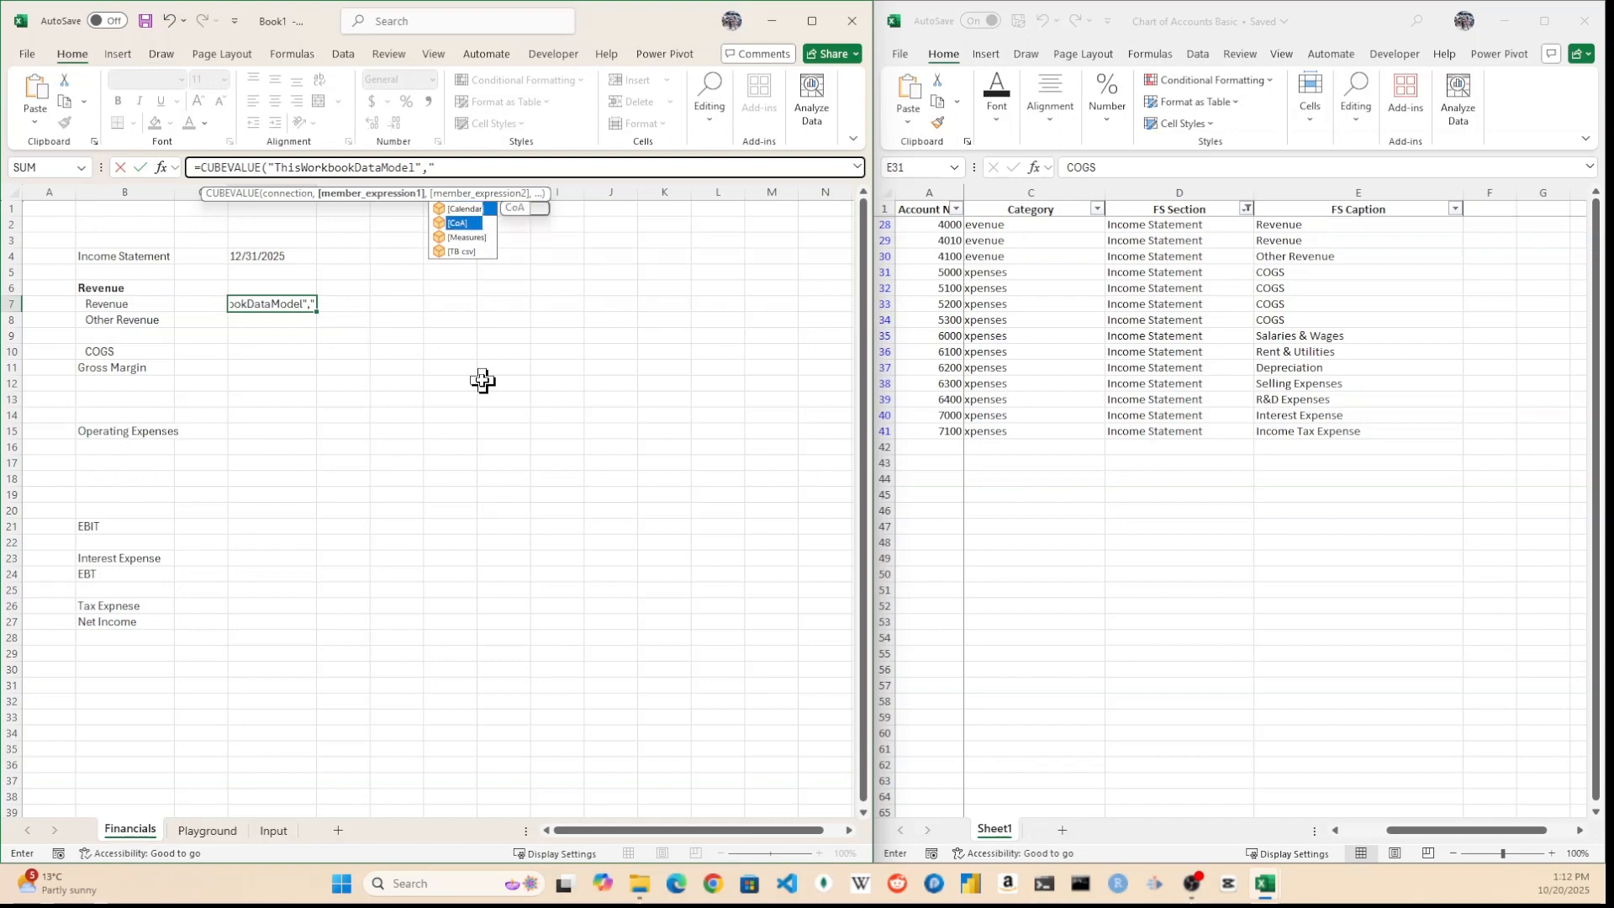
key("Down")
key("Down")
key("Down")
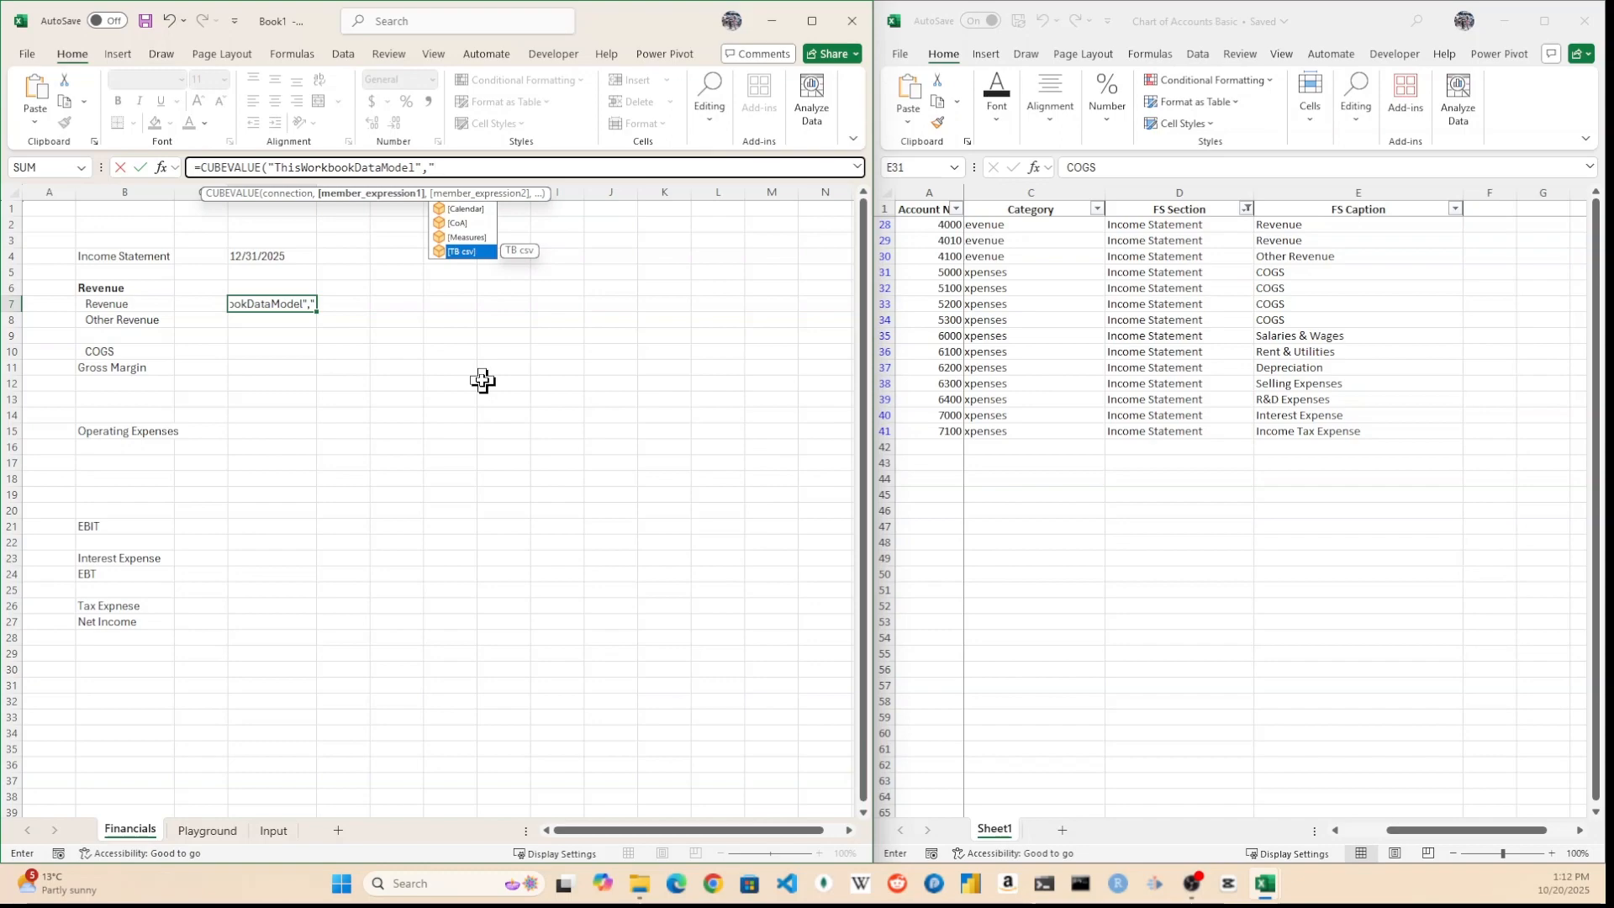
key("Up")
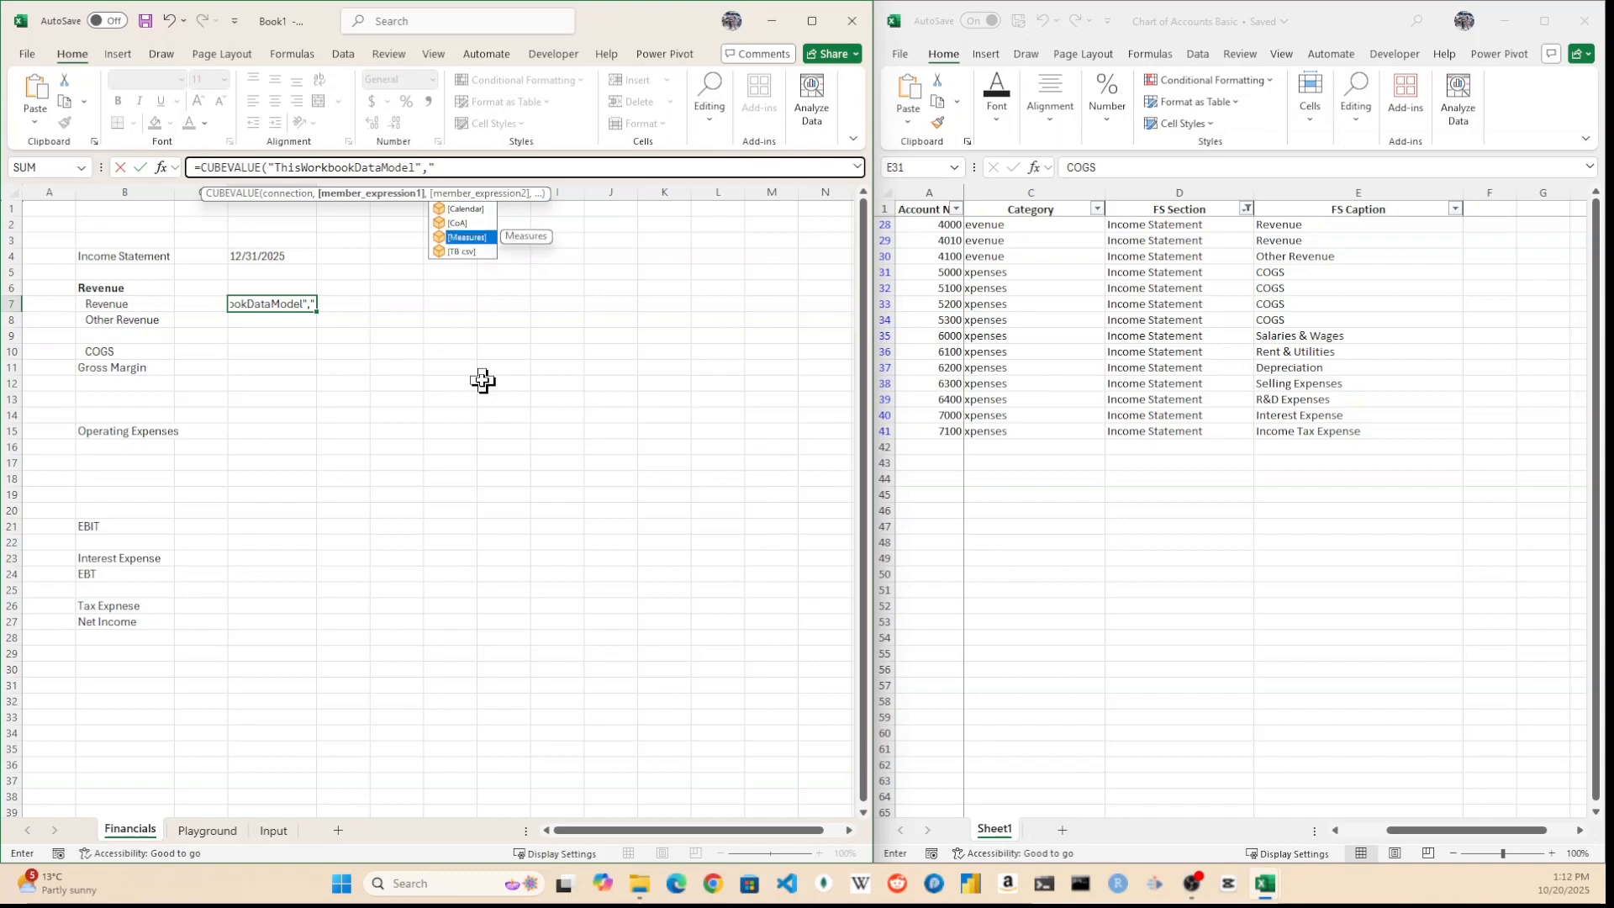
key("Tab")
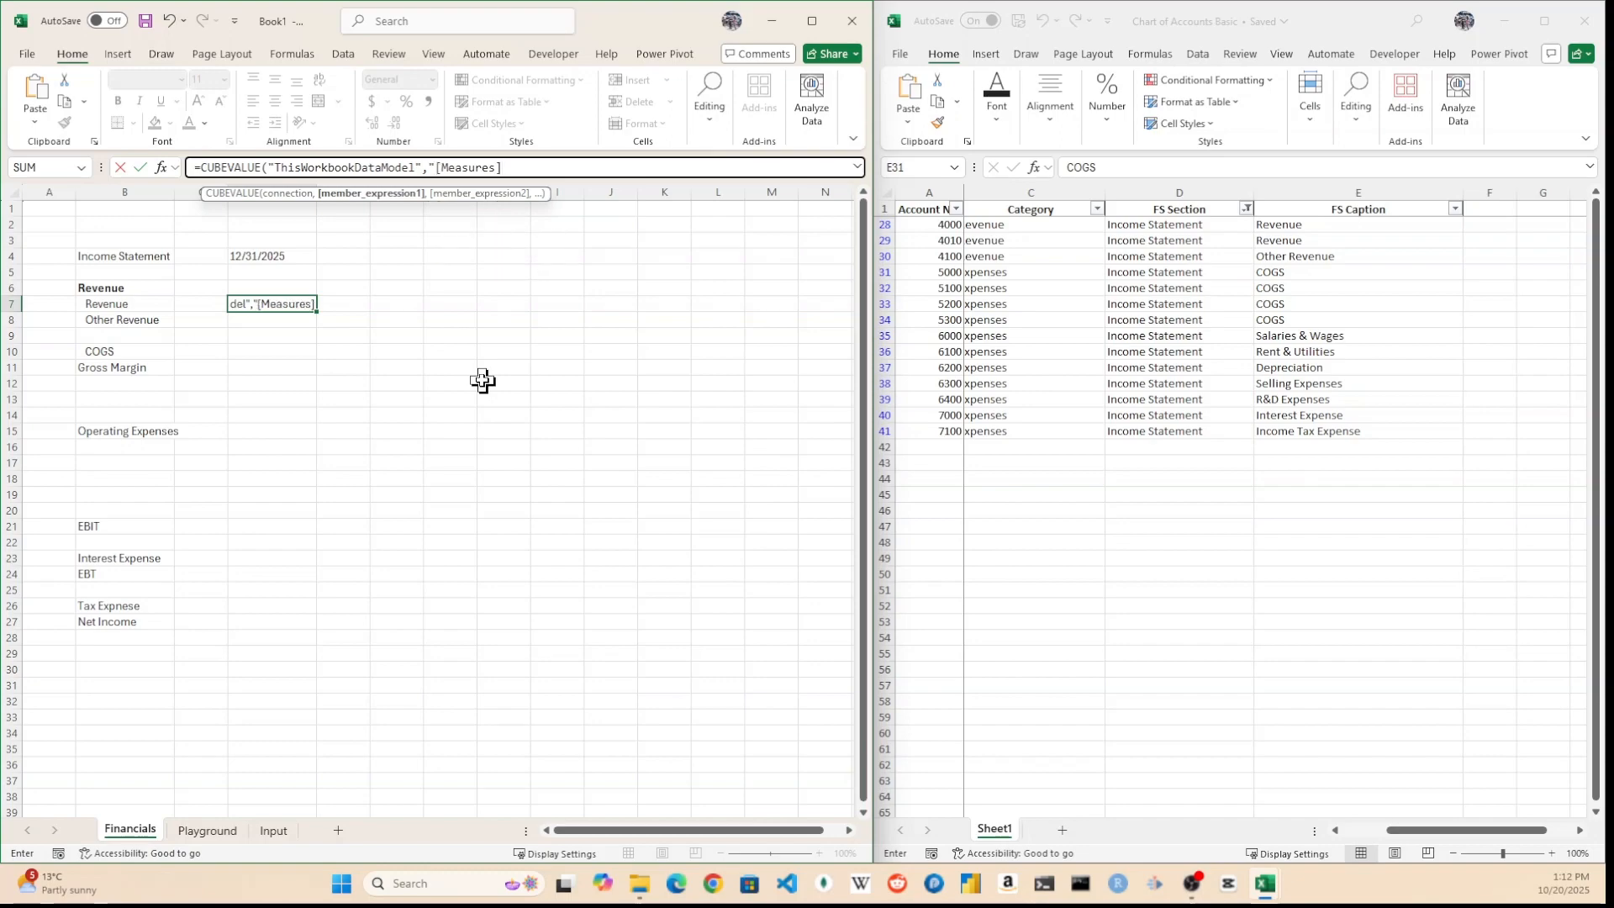
type(".")
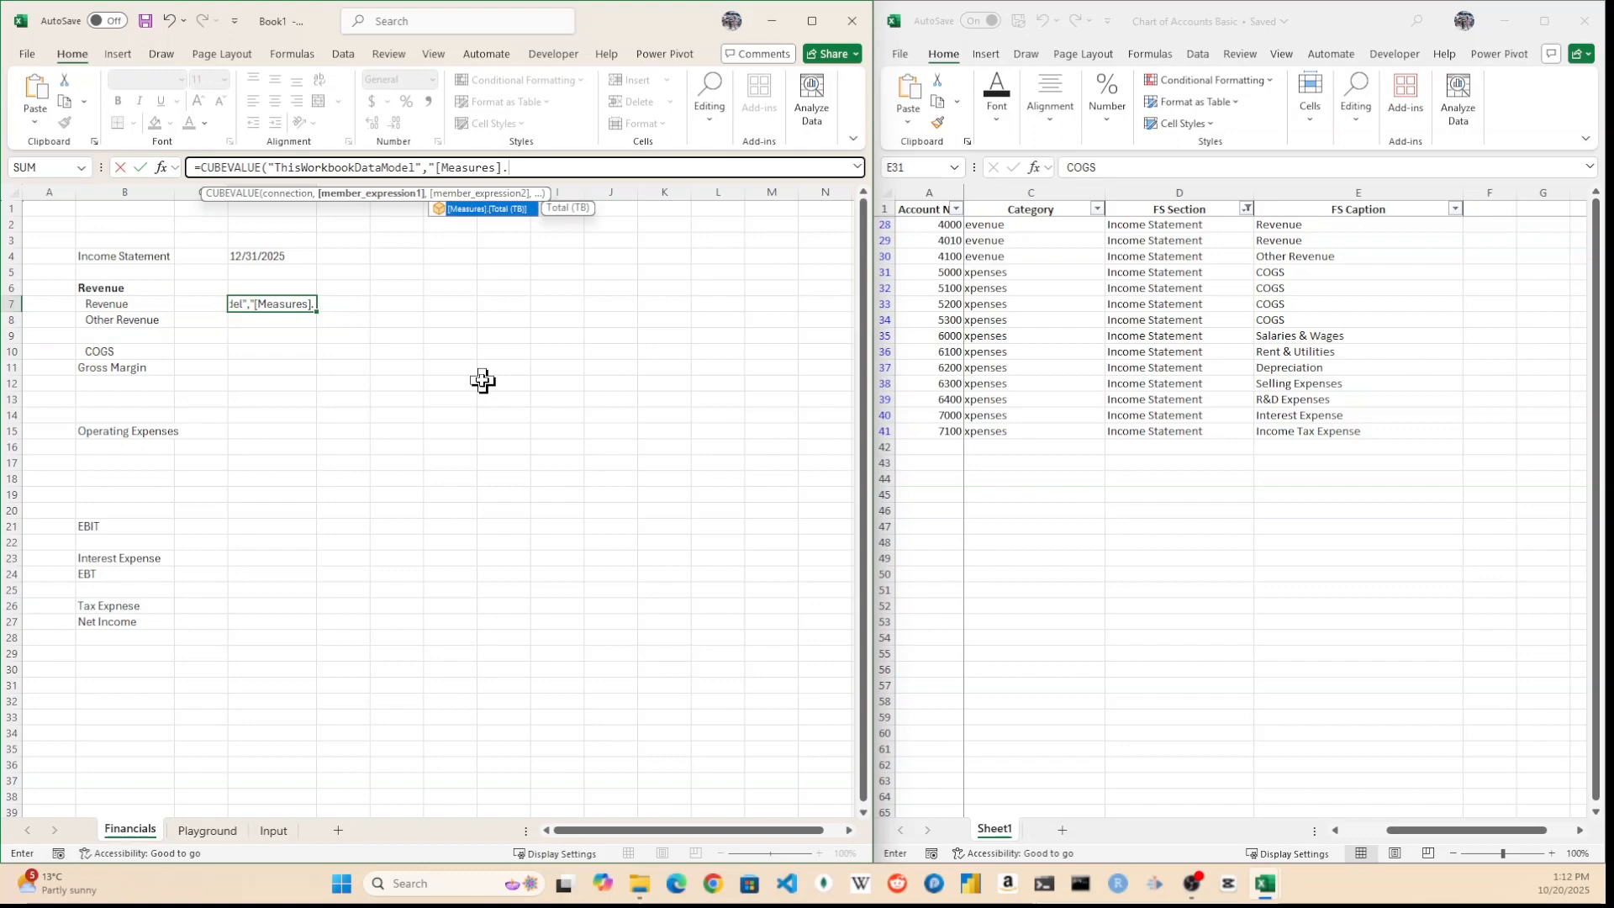
key("Tab")
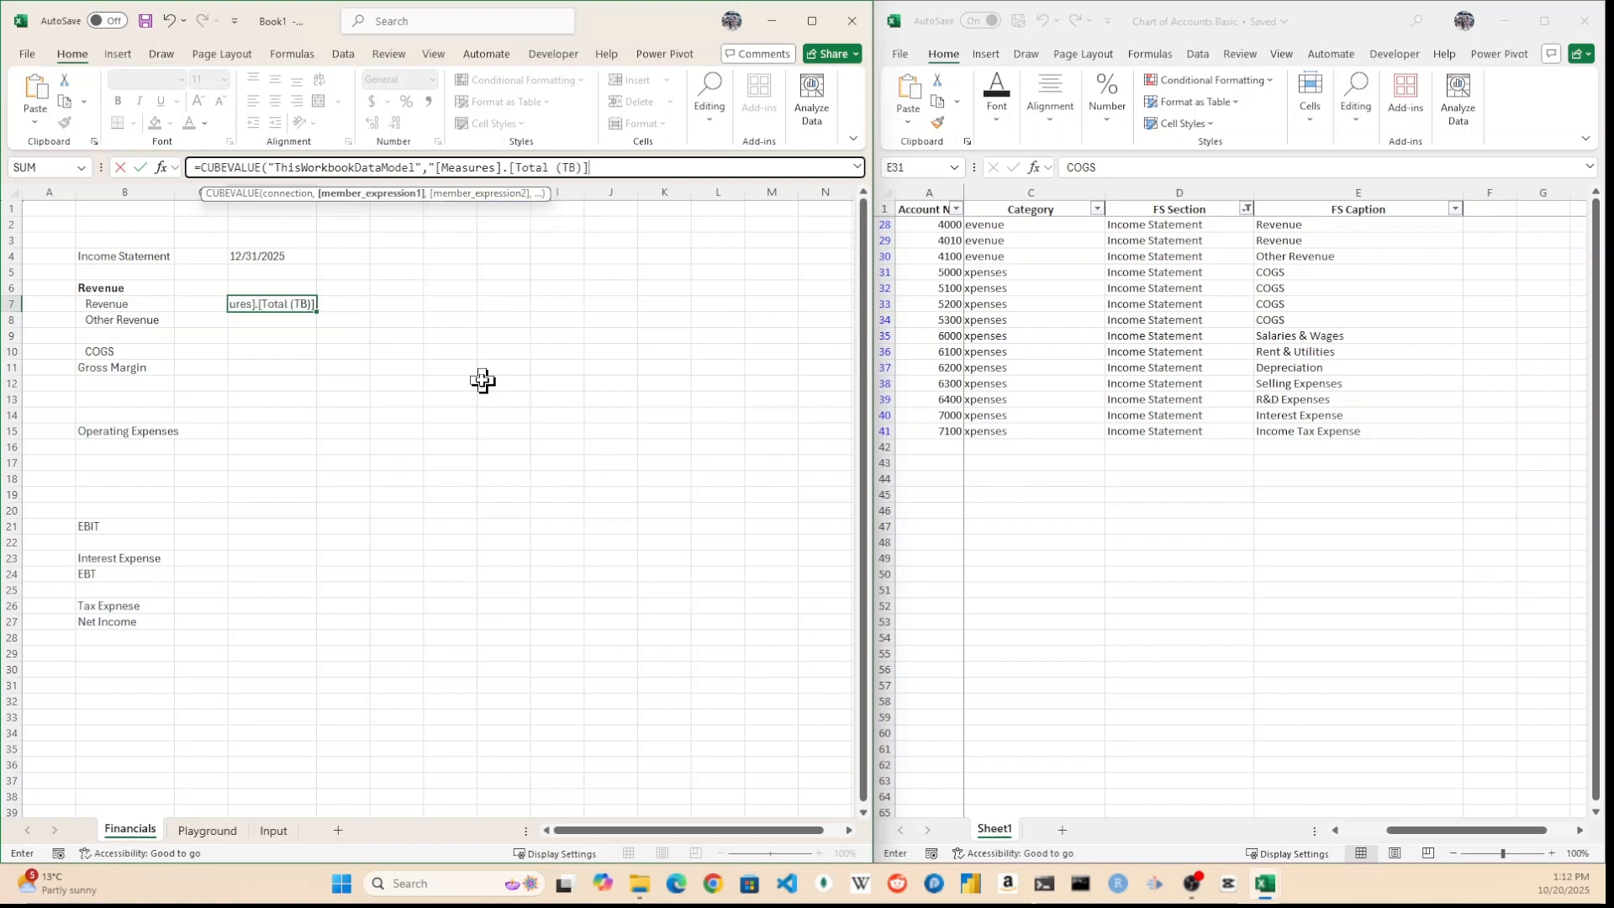
type("\")")
key("ctrl+Return")
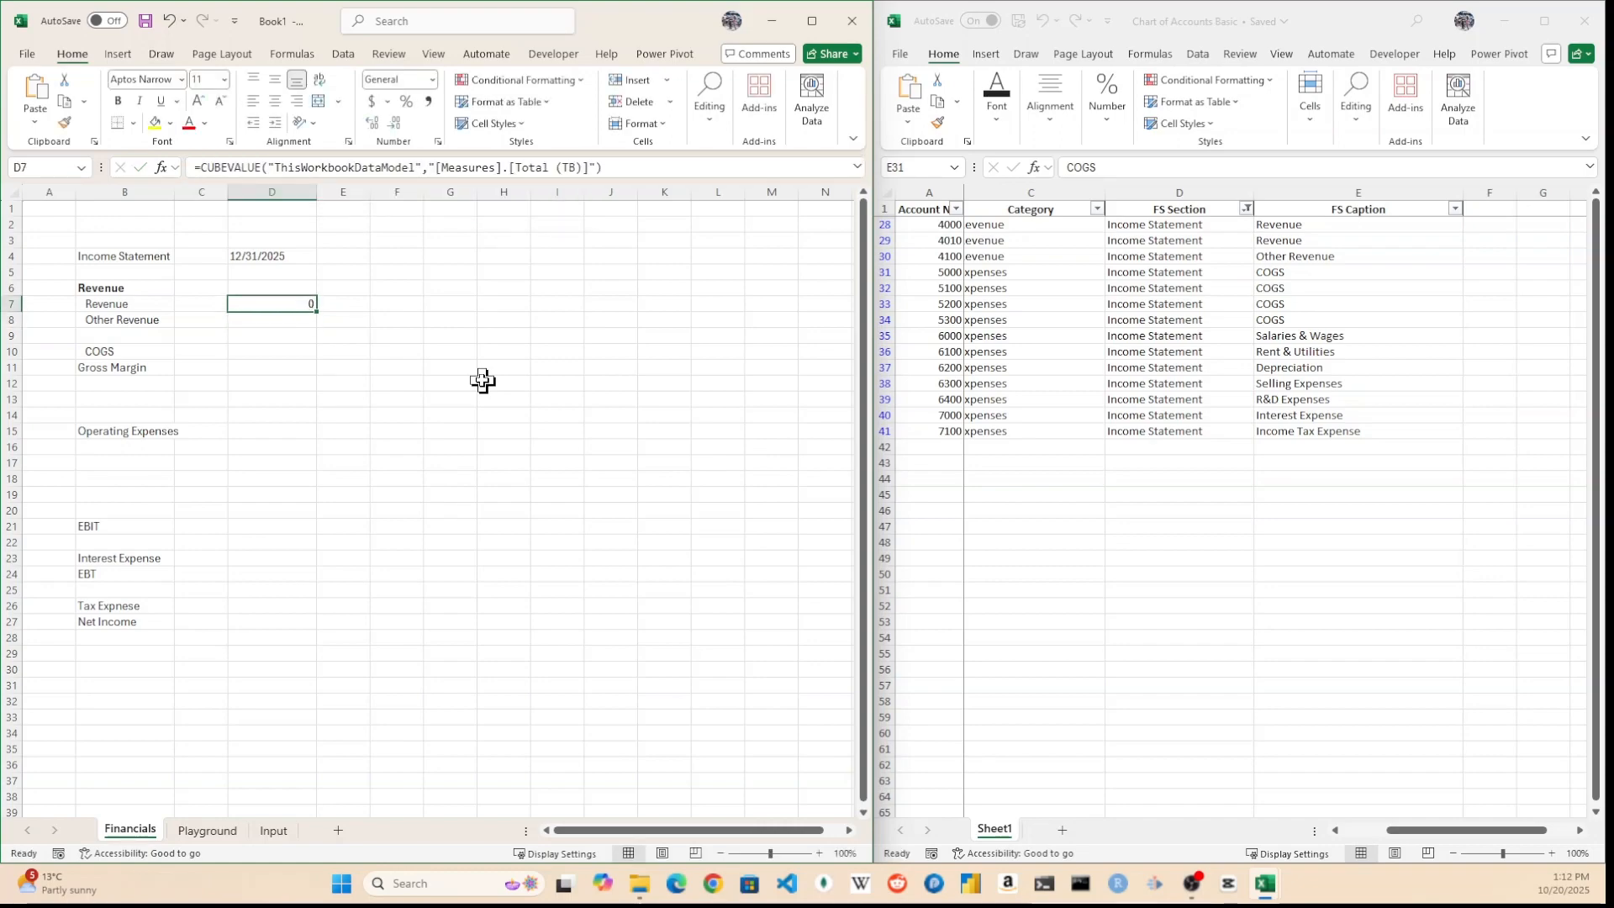
key("Left")
key("Right")
key("Left")
key("Right")
key("Right")
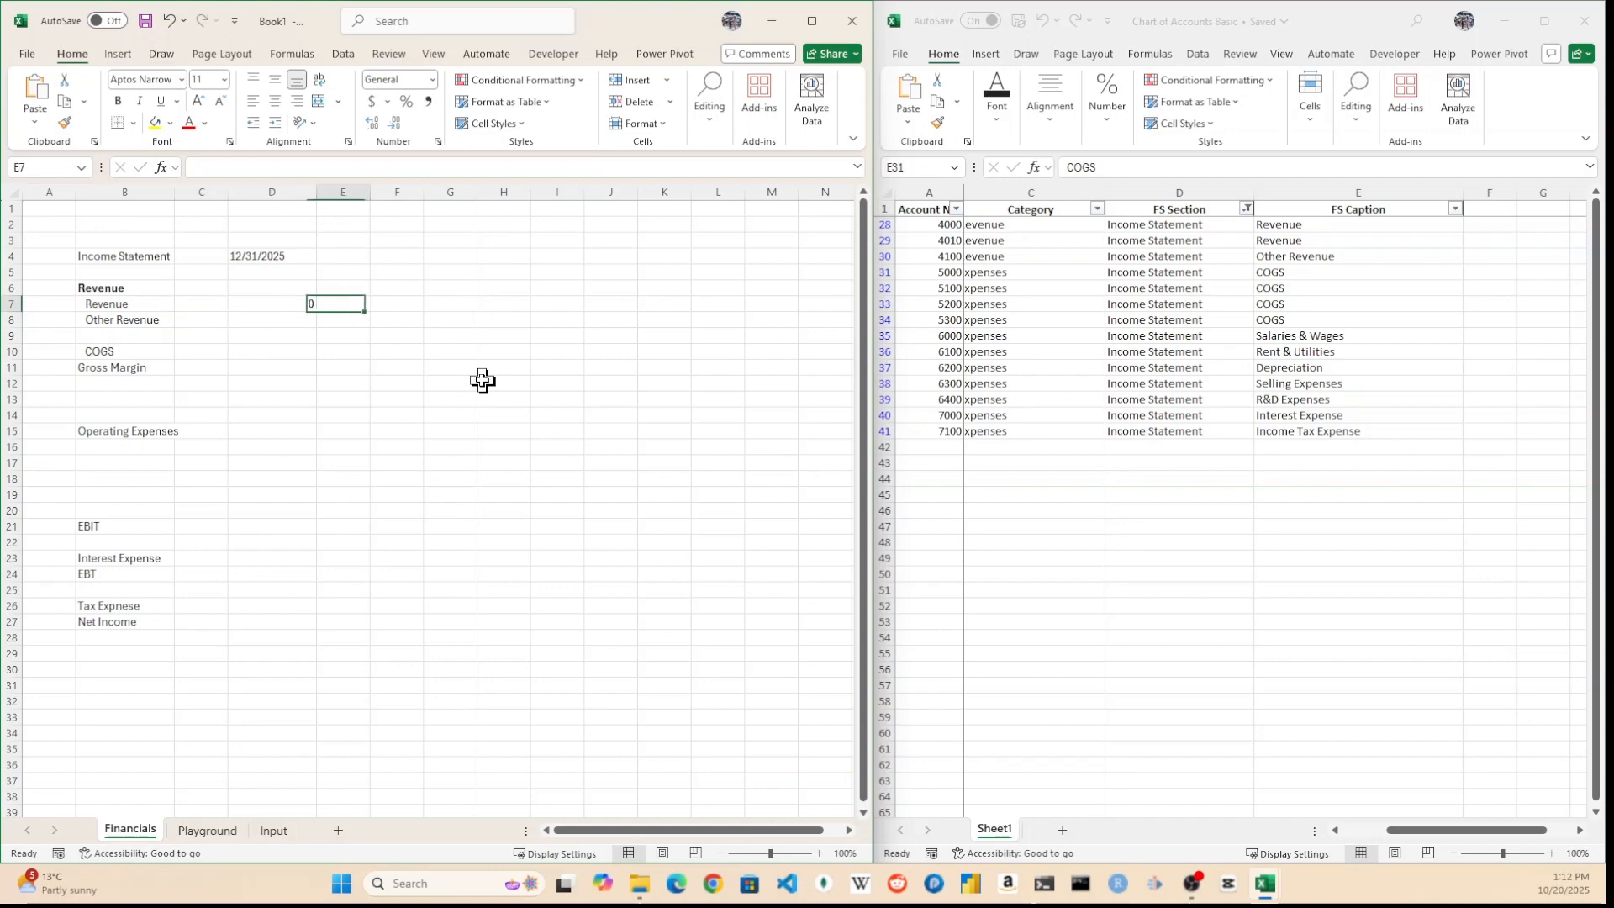
key("Left")
key("Right")
key("Left")
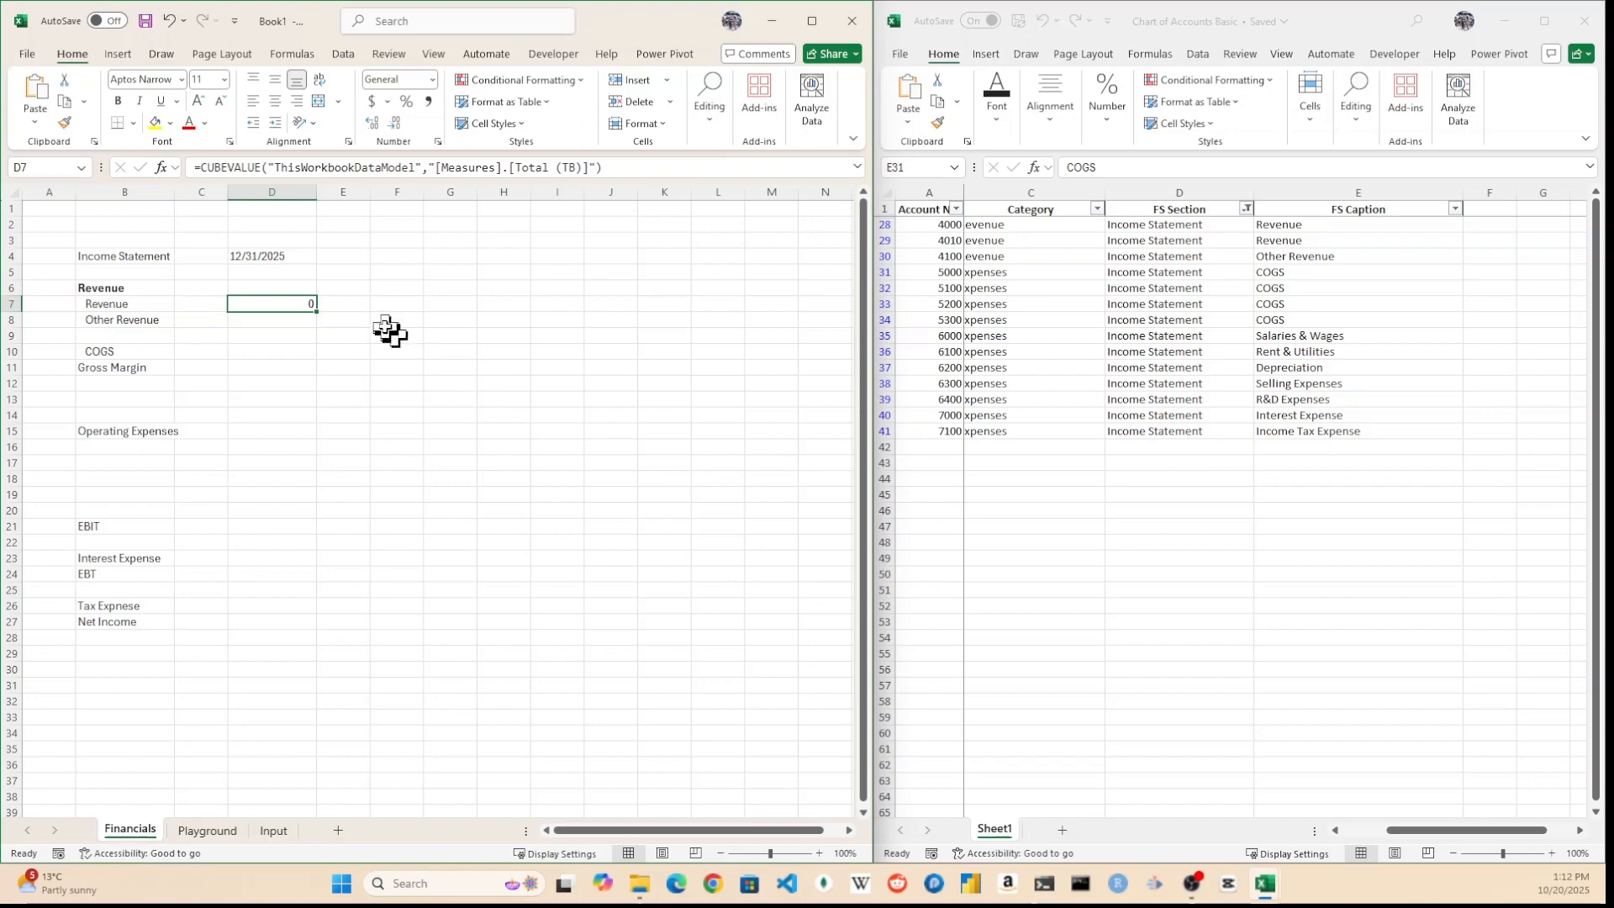
left_click(346, 353)
Add the Revenue caption cell as a second member expression in D7's CUBEVALUE formula, using the column-locked reference $B7
left_click(298, 307)
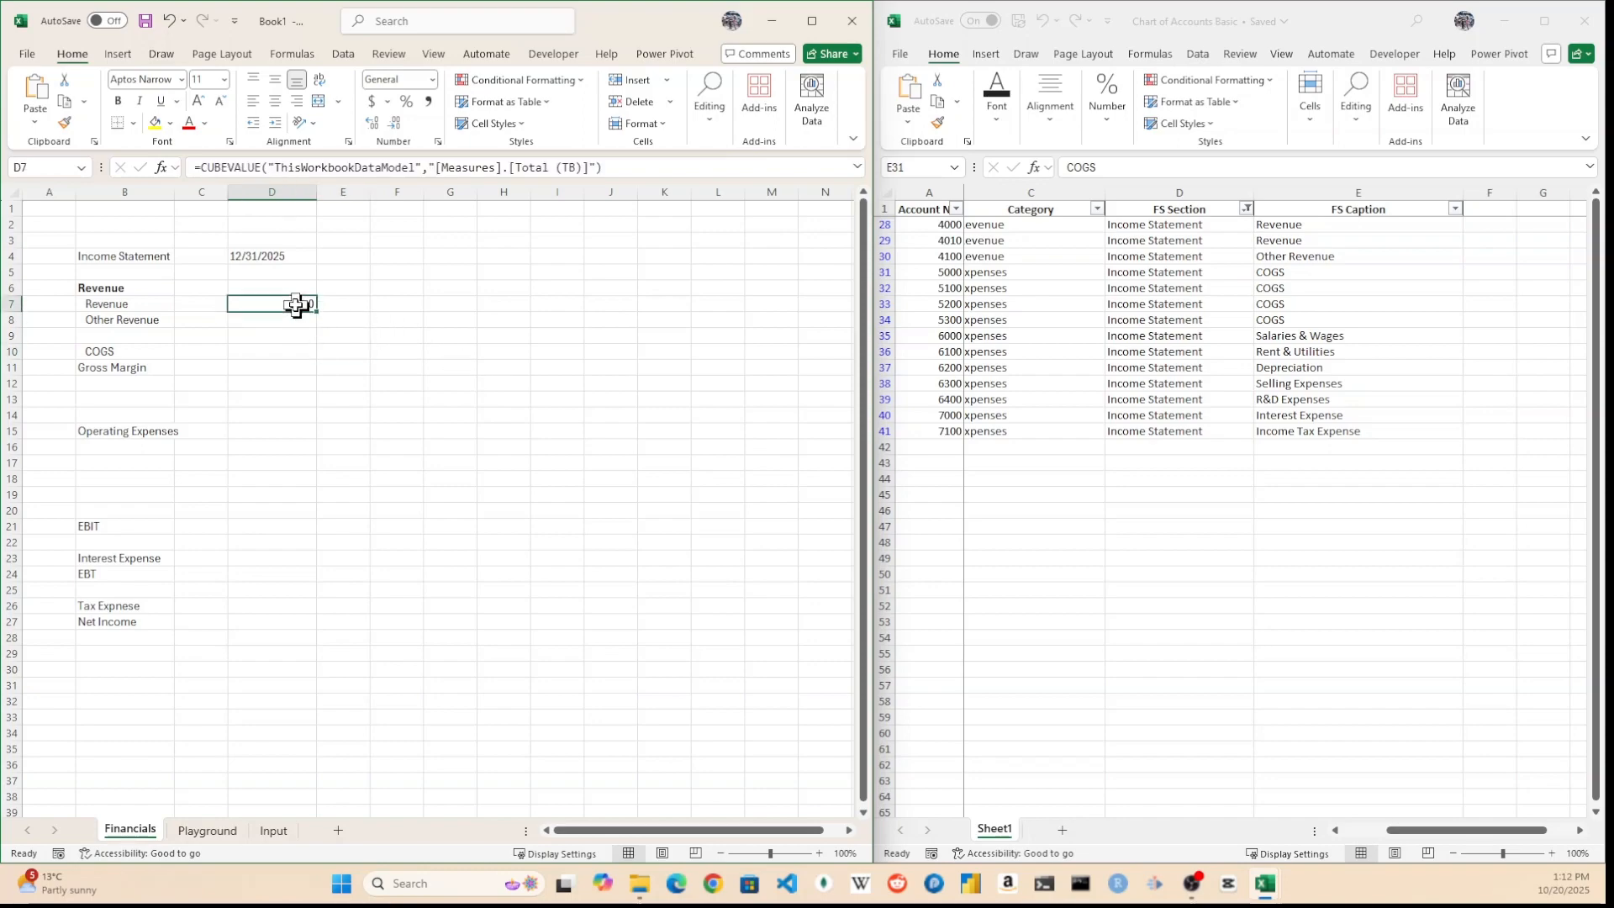
left_click(602, 168)
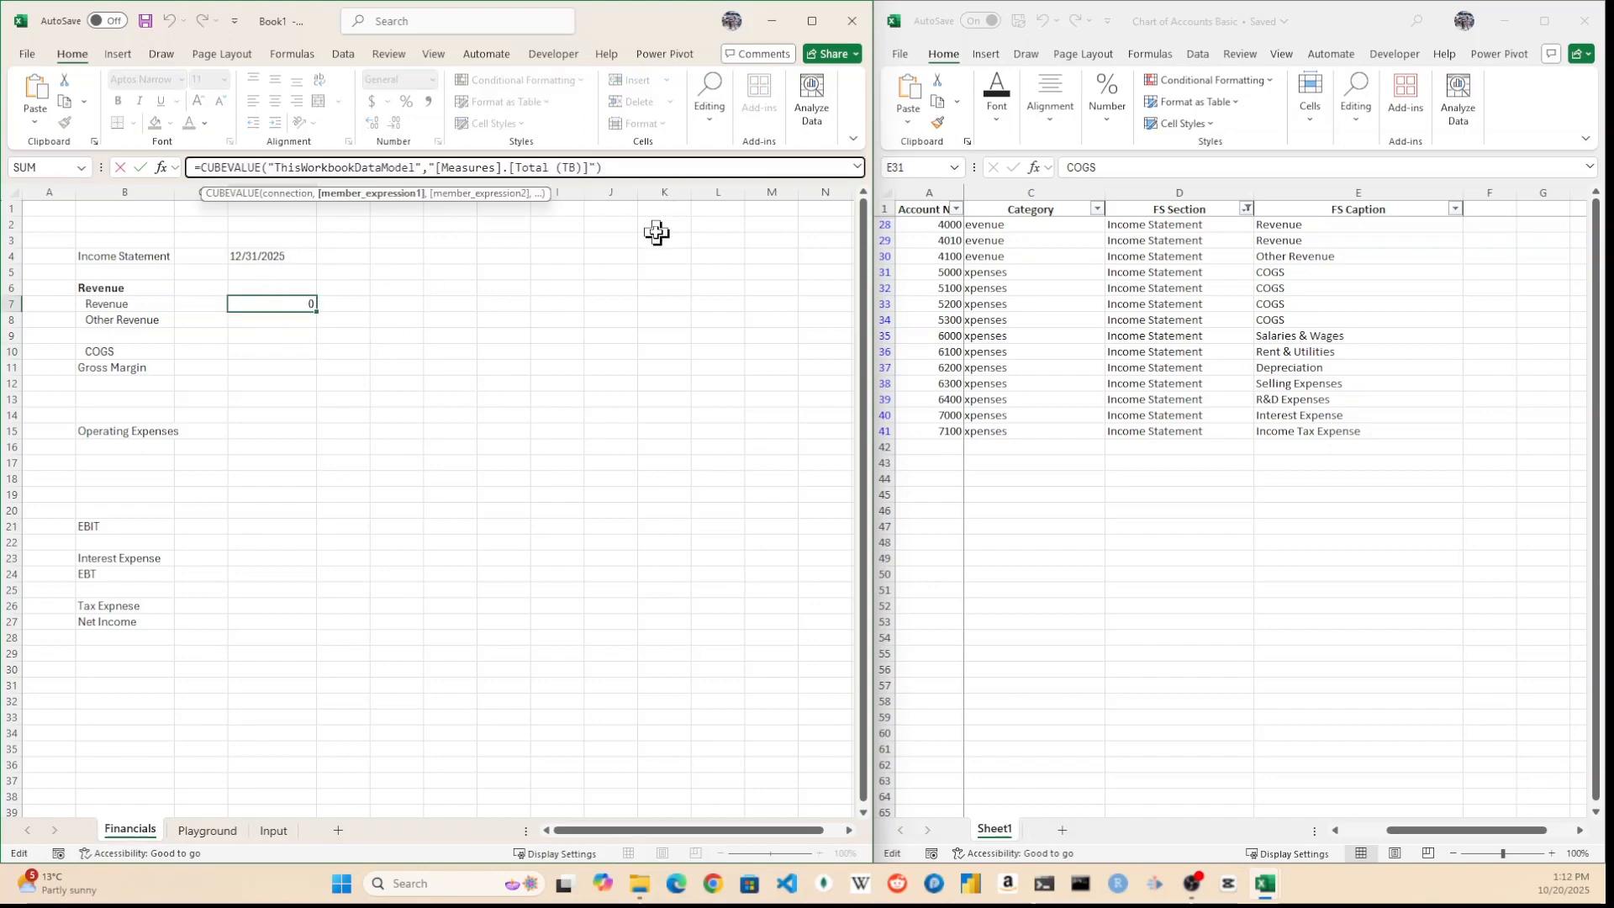
type(",")
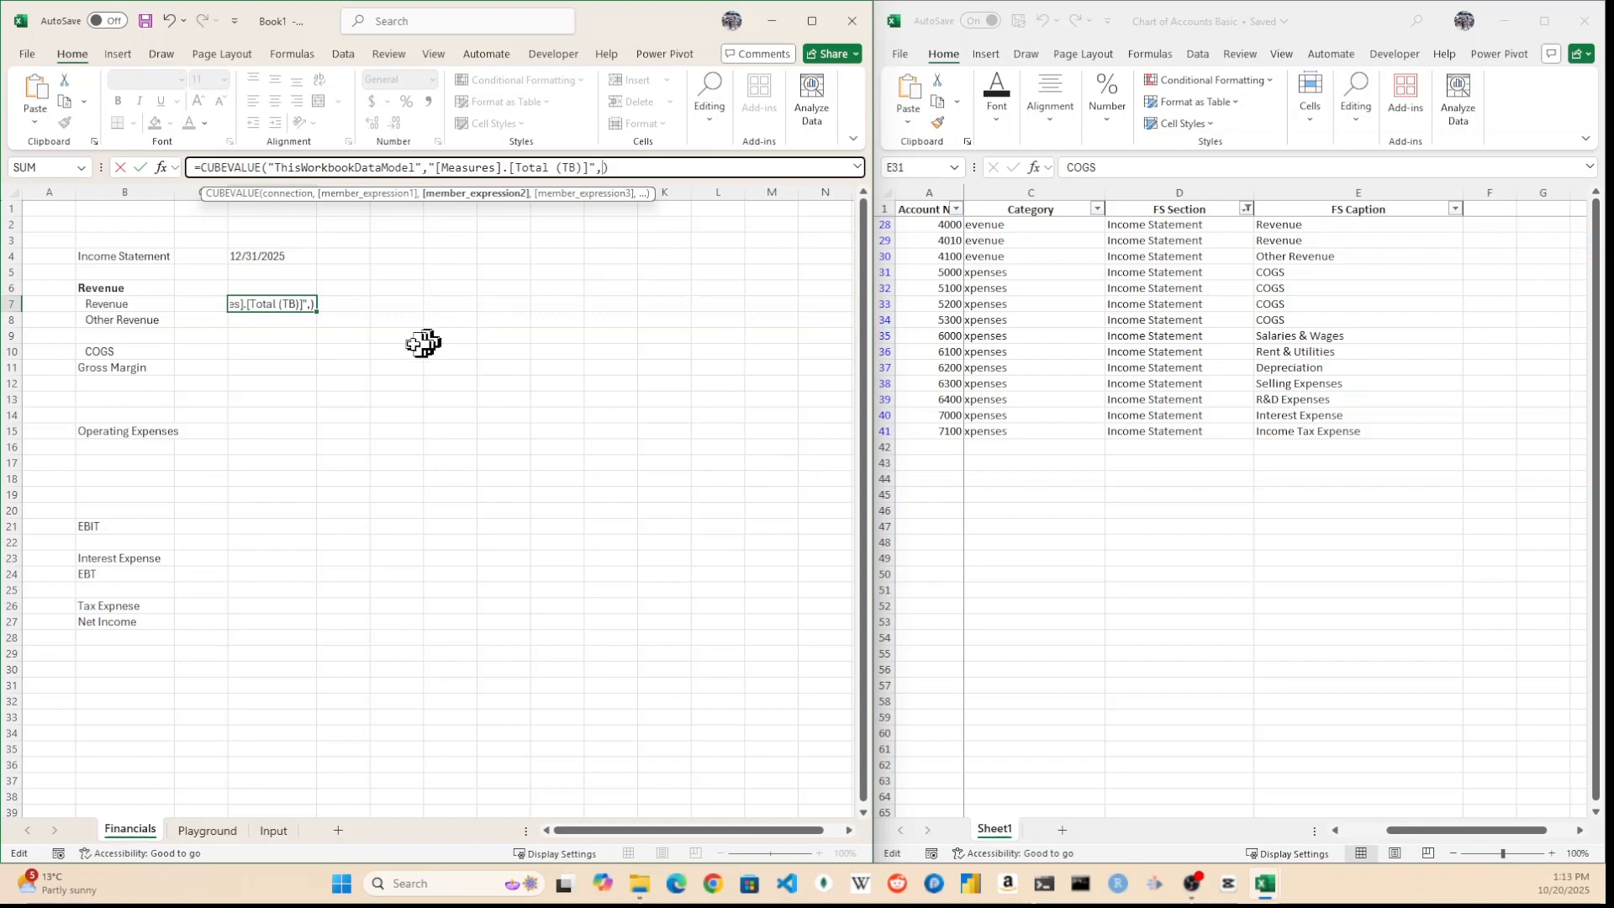
left_click(142, 306)
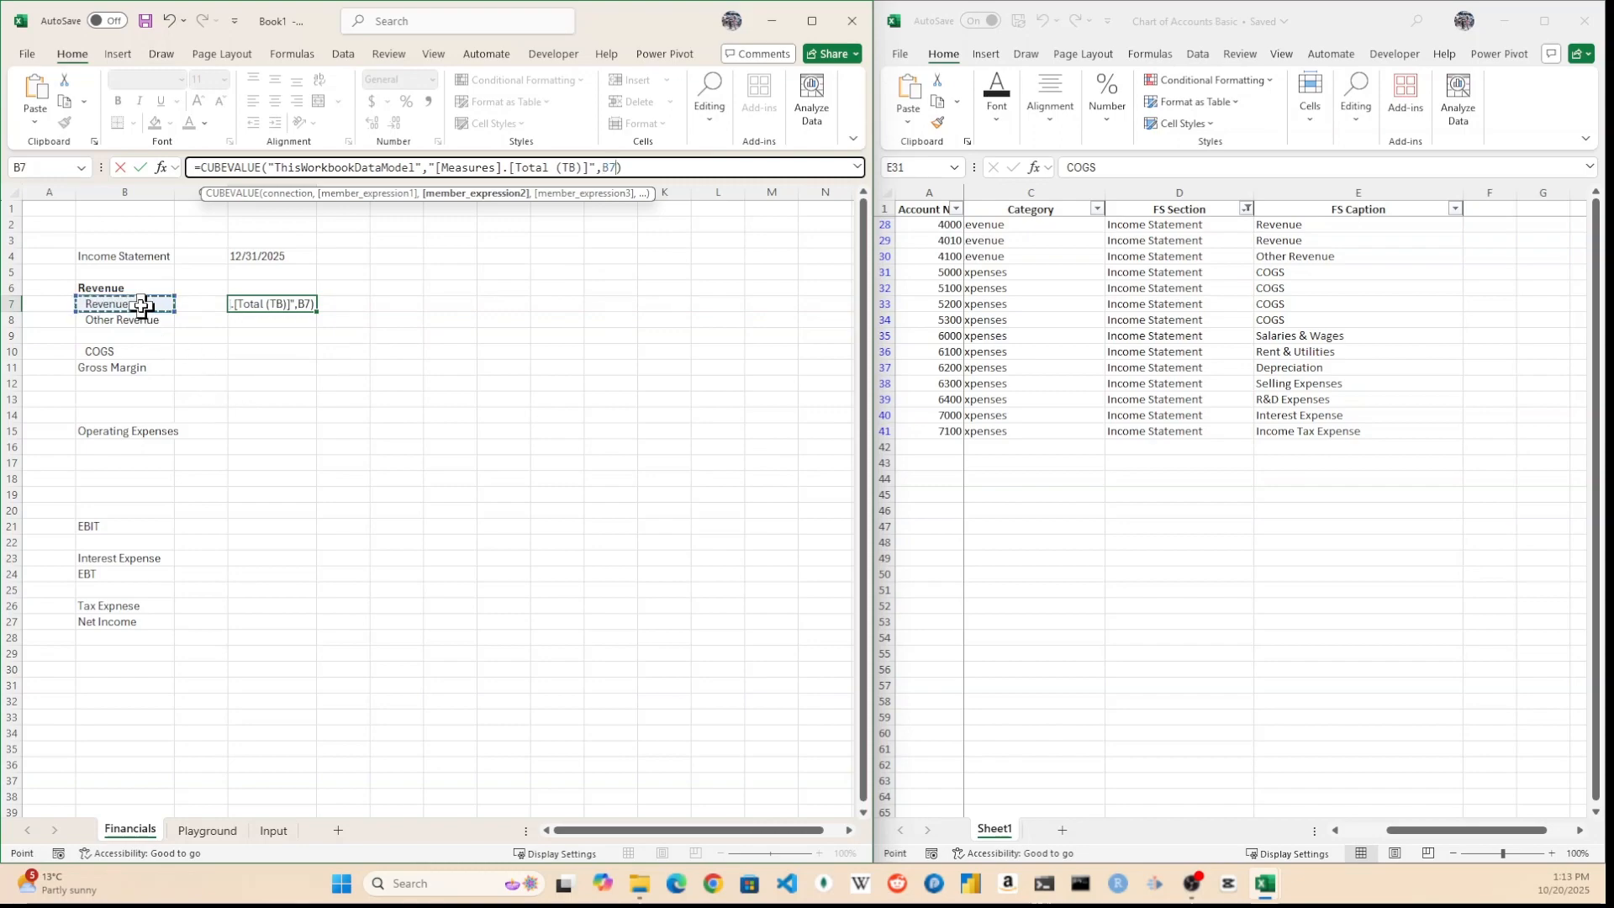
key("F4")
key("F4")
key("F4")
key("Return")
key("Up")
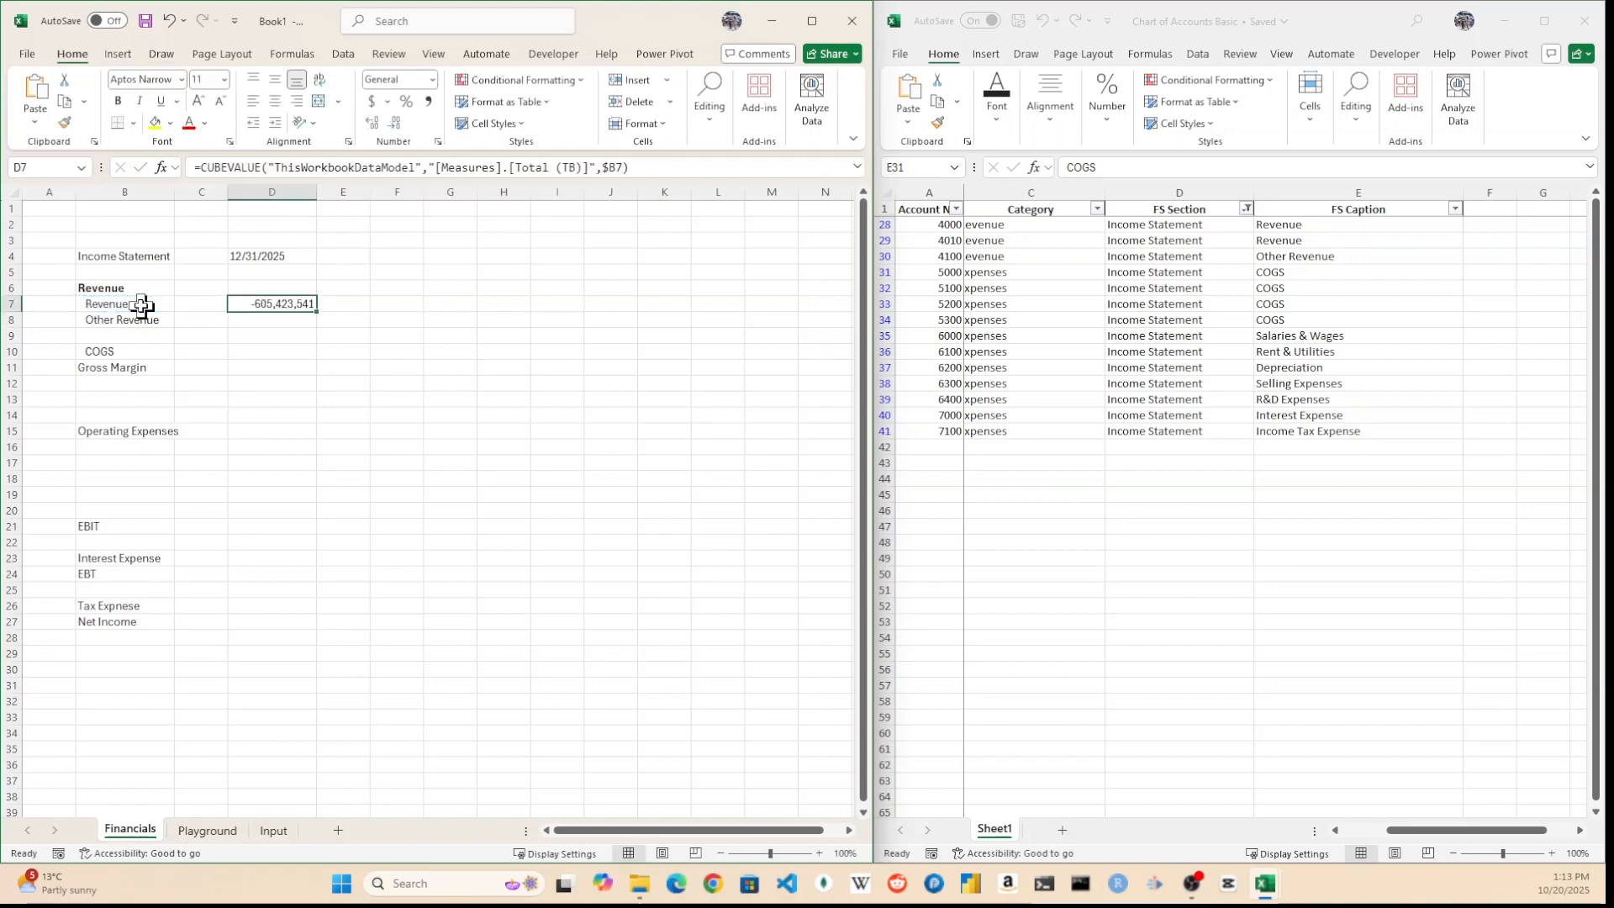
Format the revenue amount in D7 with the comma style and no decimal places
left_click(428, 101)
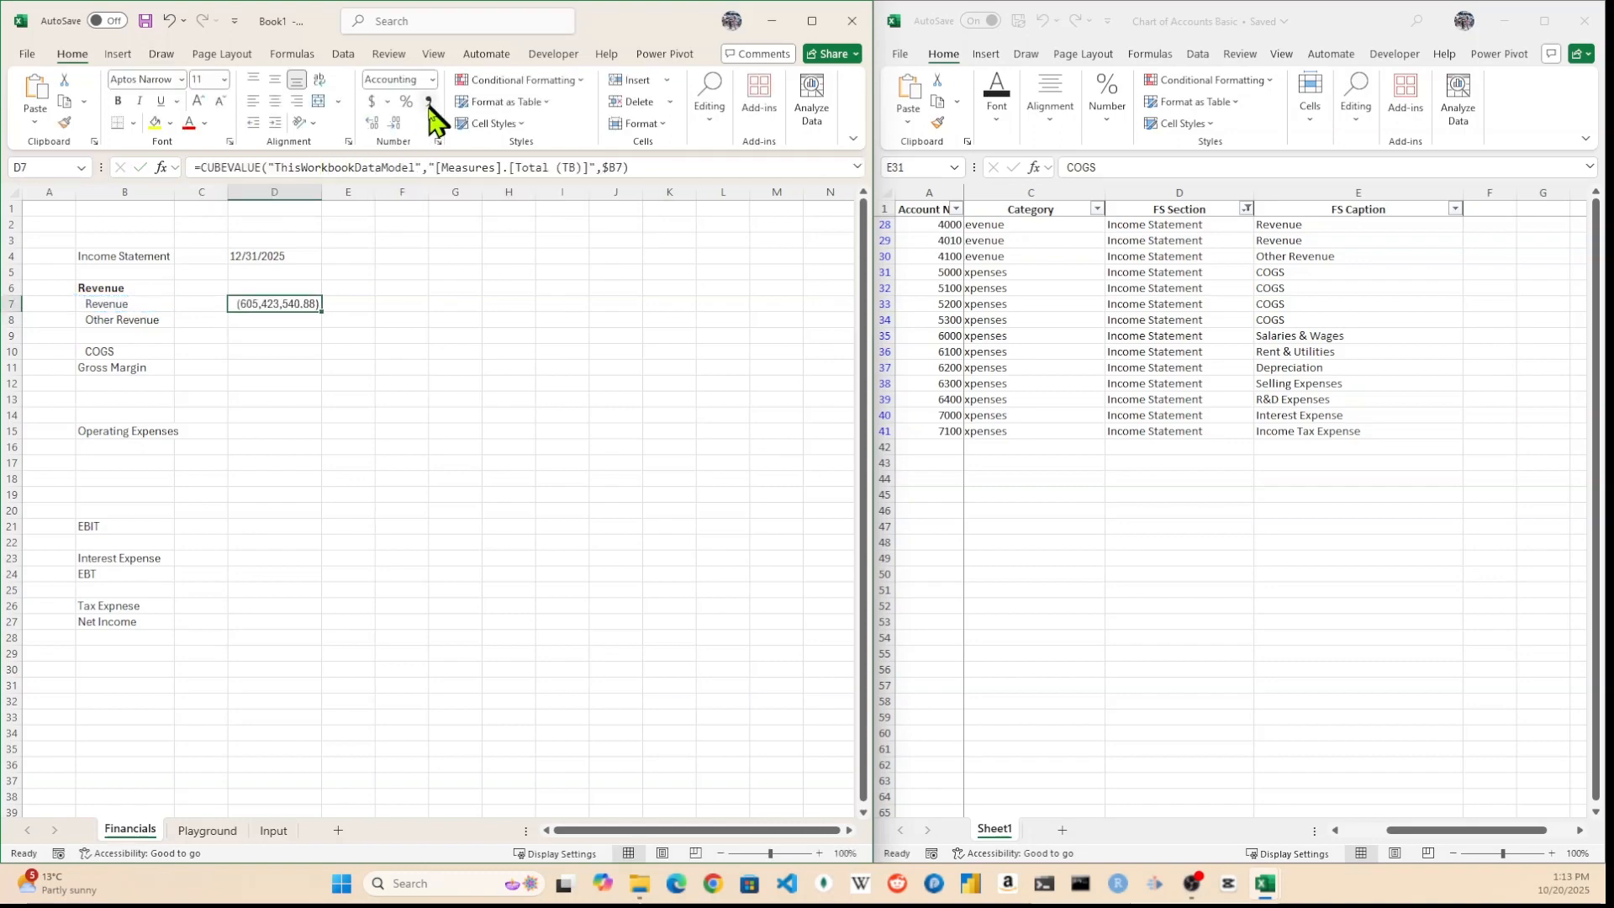
left_click(394, 123)
left_click(394, 123)
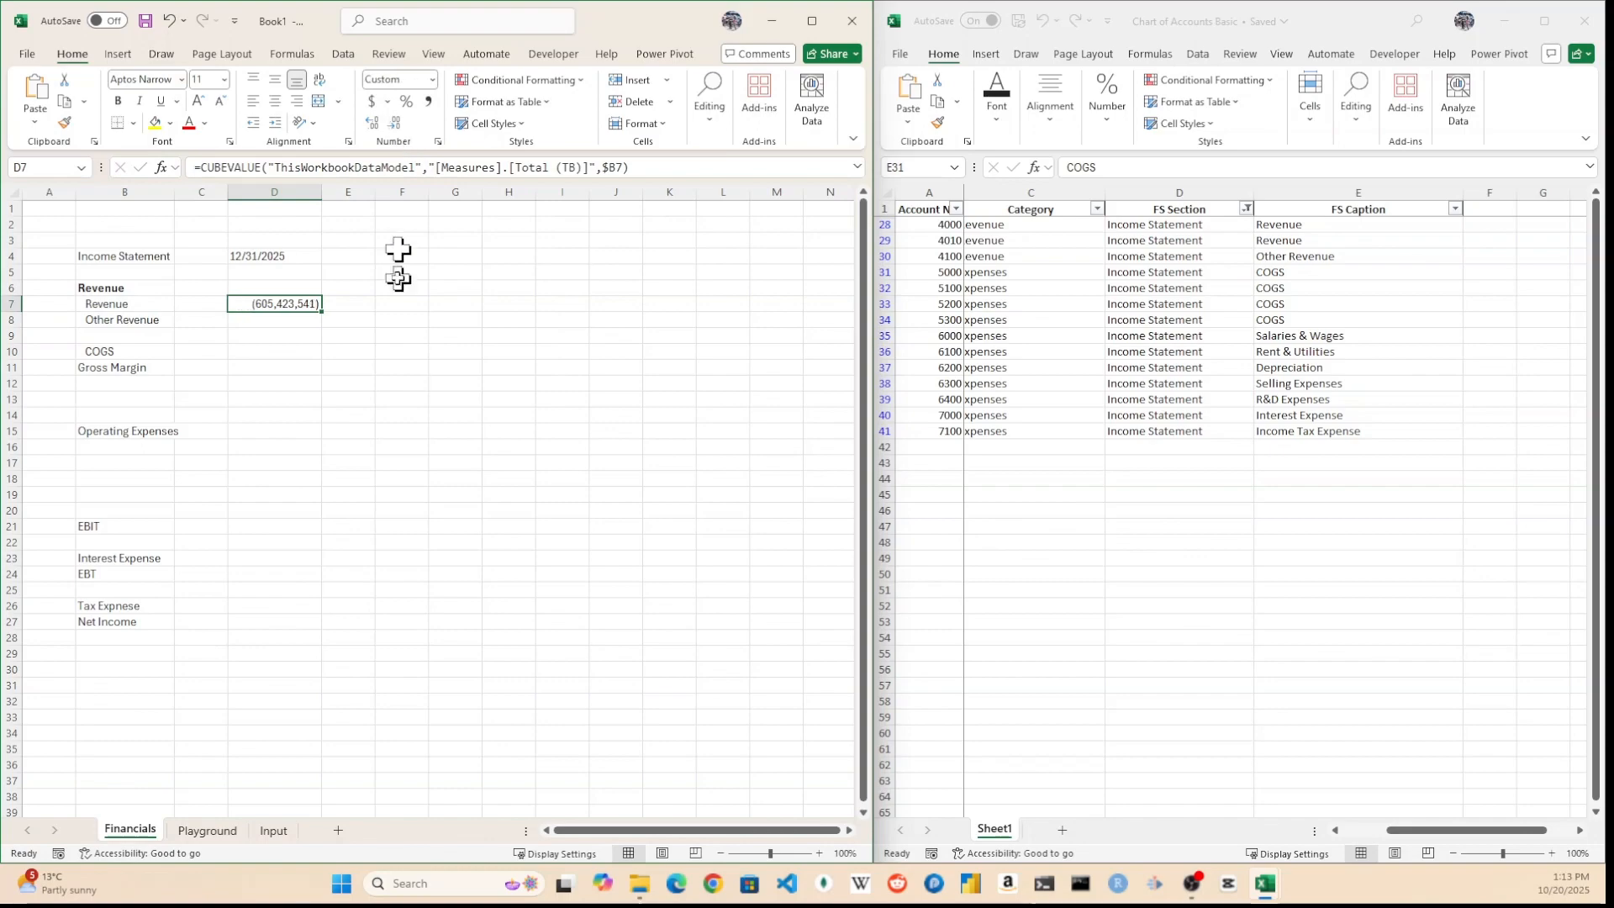
left_click(401, 319)
Add the date heading as a third member expression in D7's CUBEVALUE formula, using the row-locked reference D$4
left_click(301, 306)
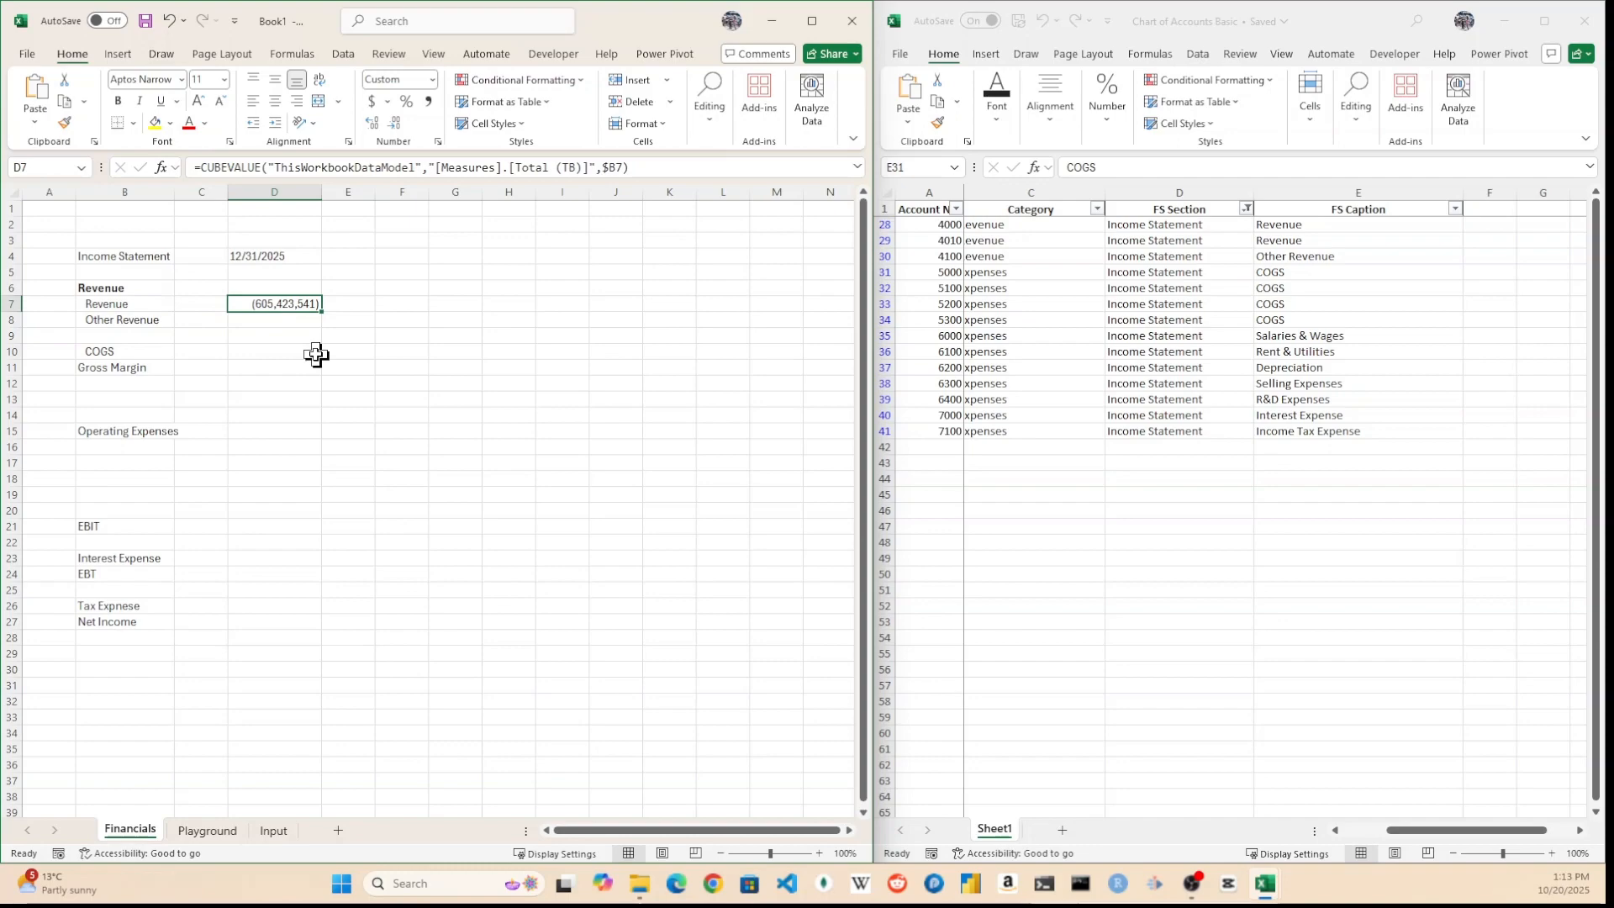
left_click(622, 167)
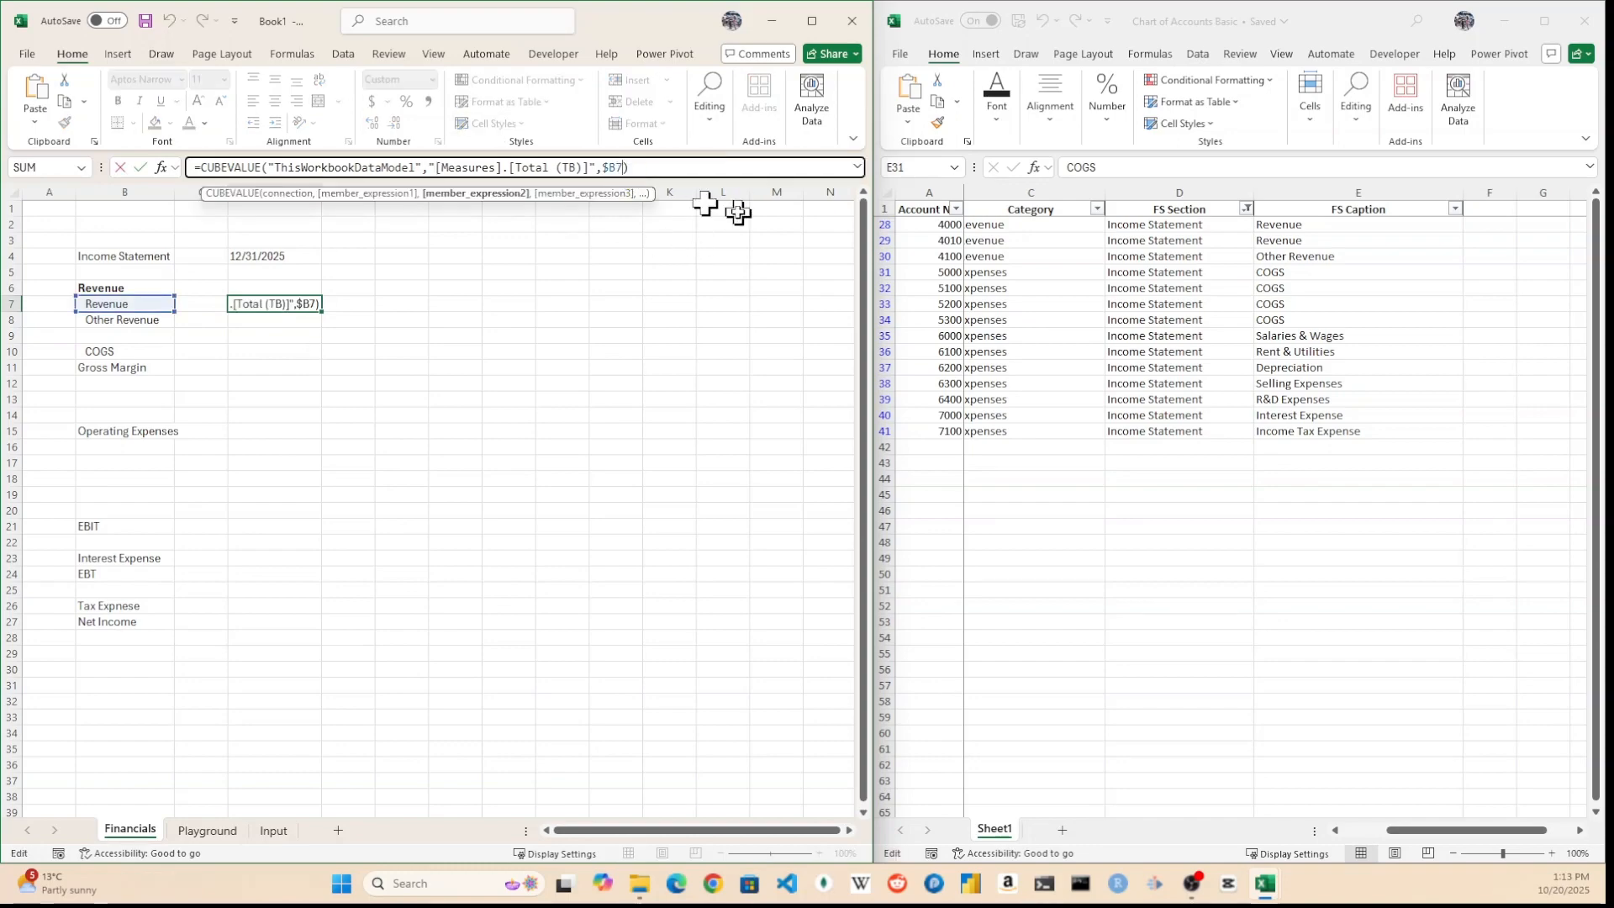
type(",")
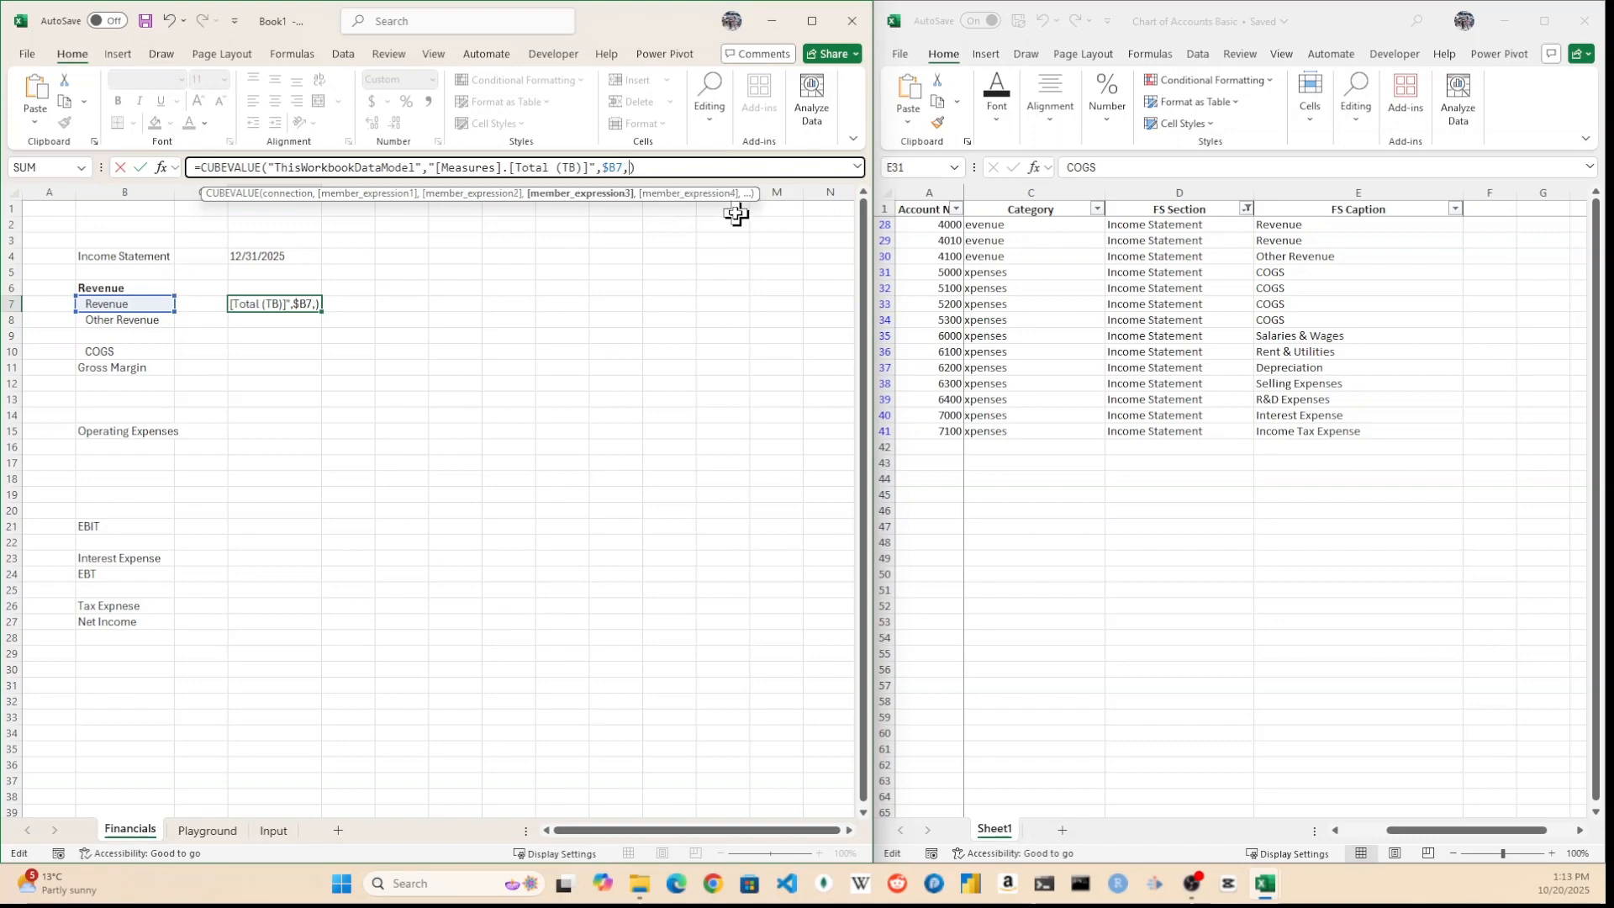
left_click(307, 260)
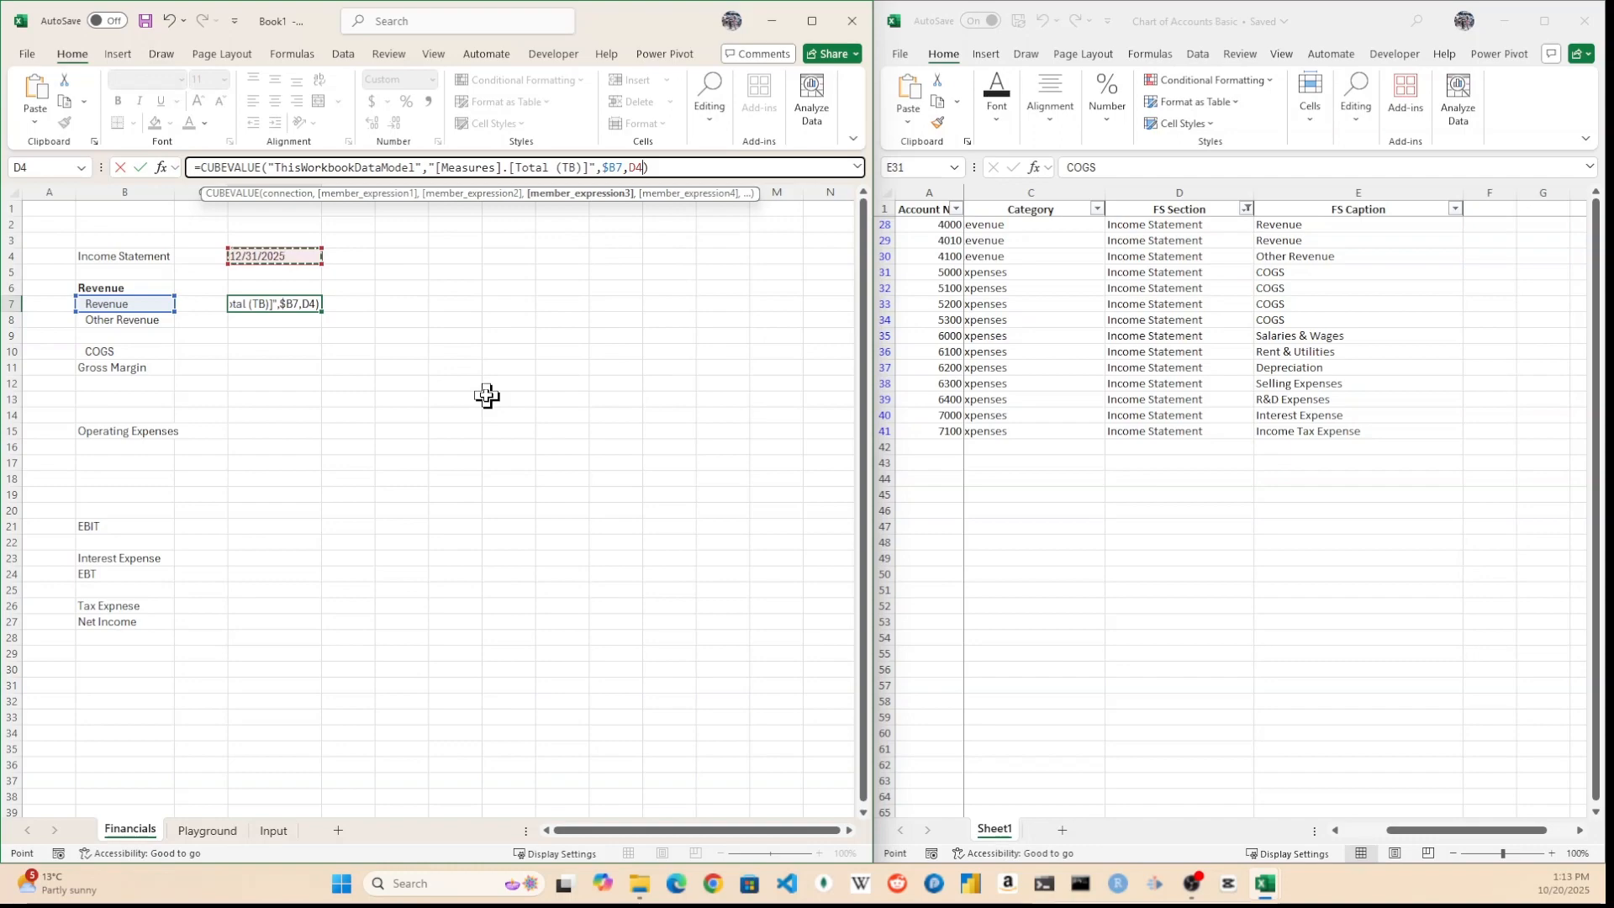
key("F4")
key("Return")
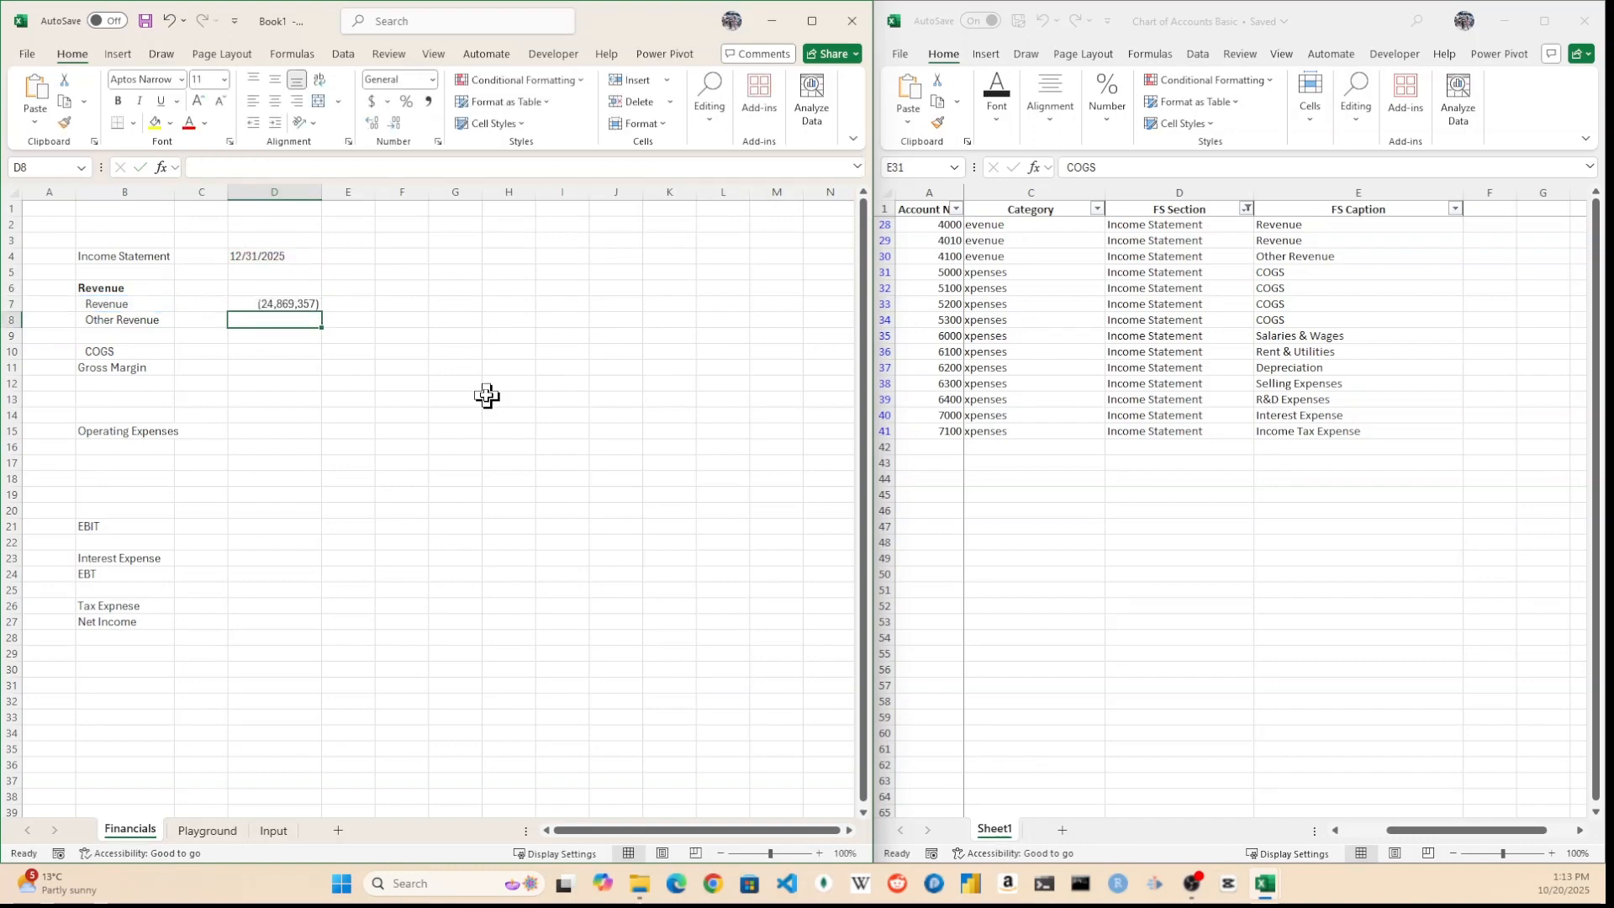
key("Up")
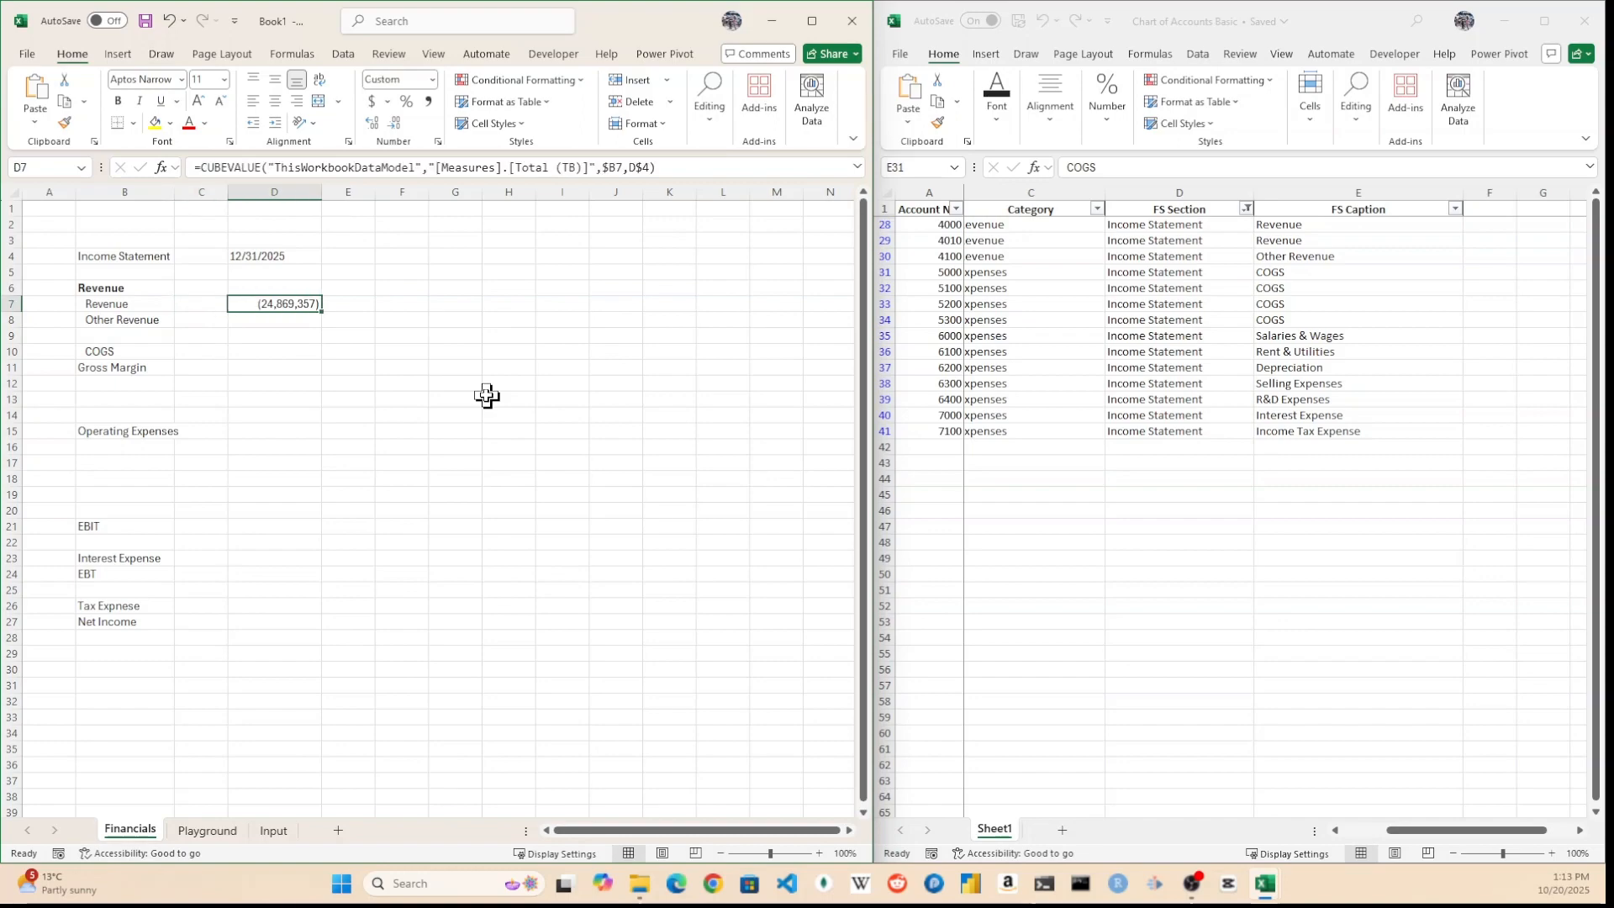
left_click_drag(305, 337, 332, 306)
left_click(412, 368)
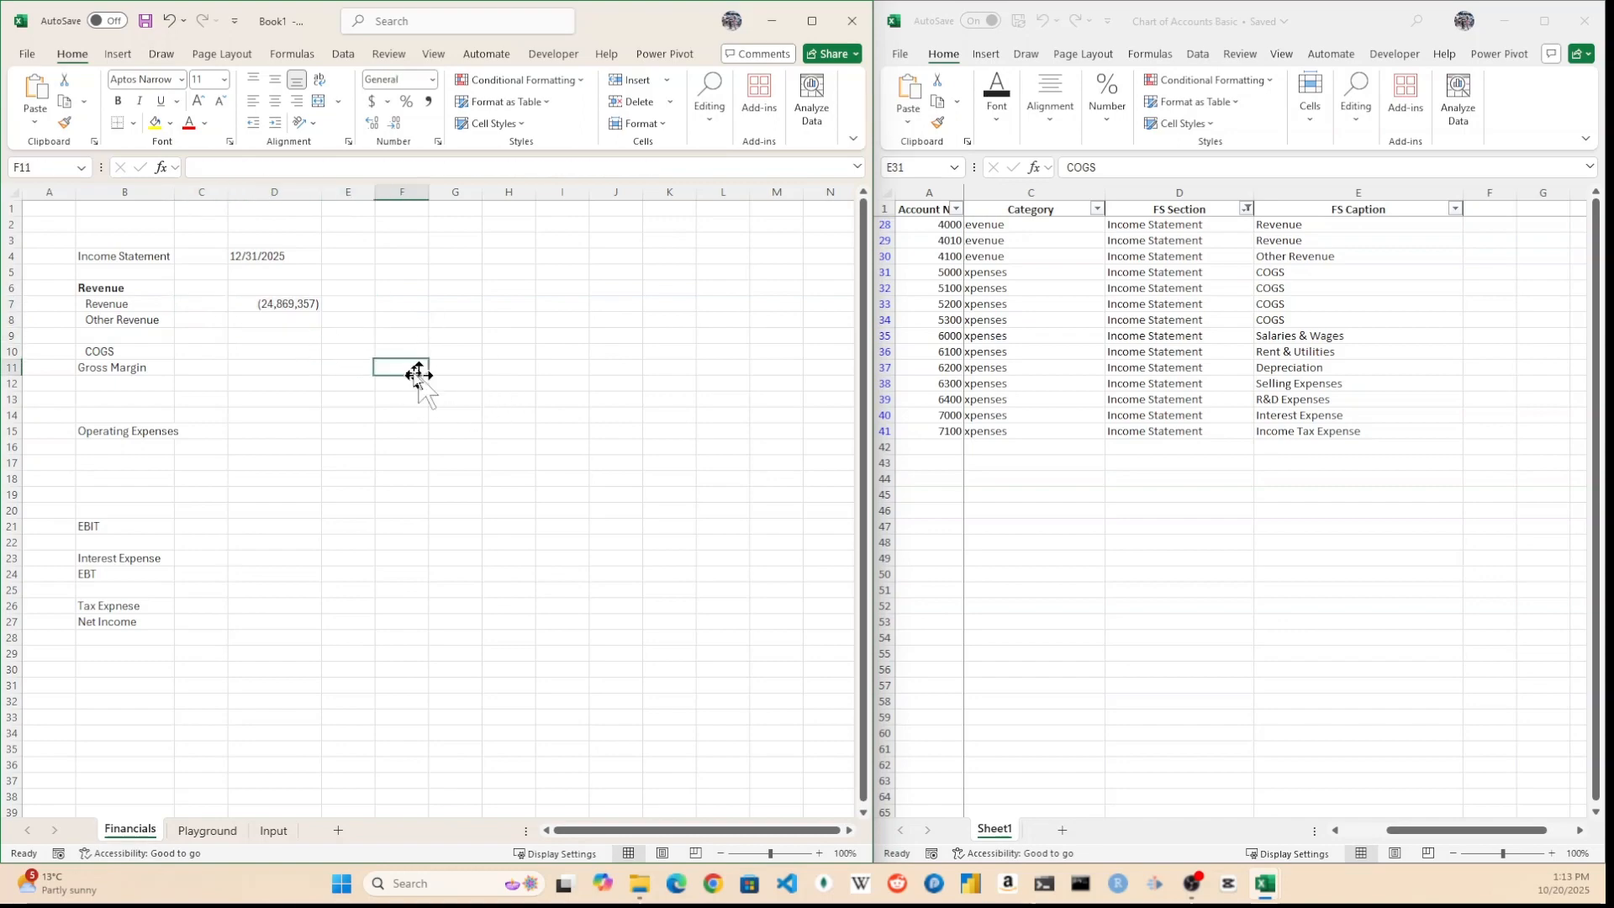
On the Playground sheet, hide the field list and locate the PivotTable's Revenue amount for 12/31/2025 to check D7 against it
left_click(298, 306)
left_click(207, 831)
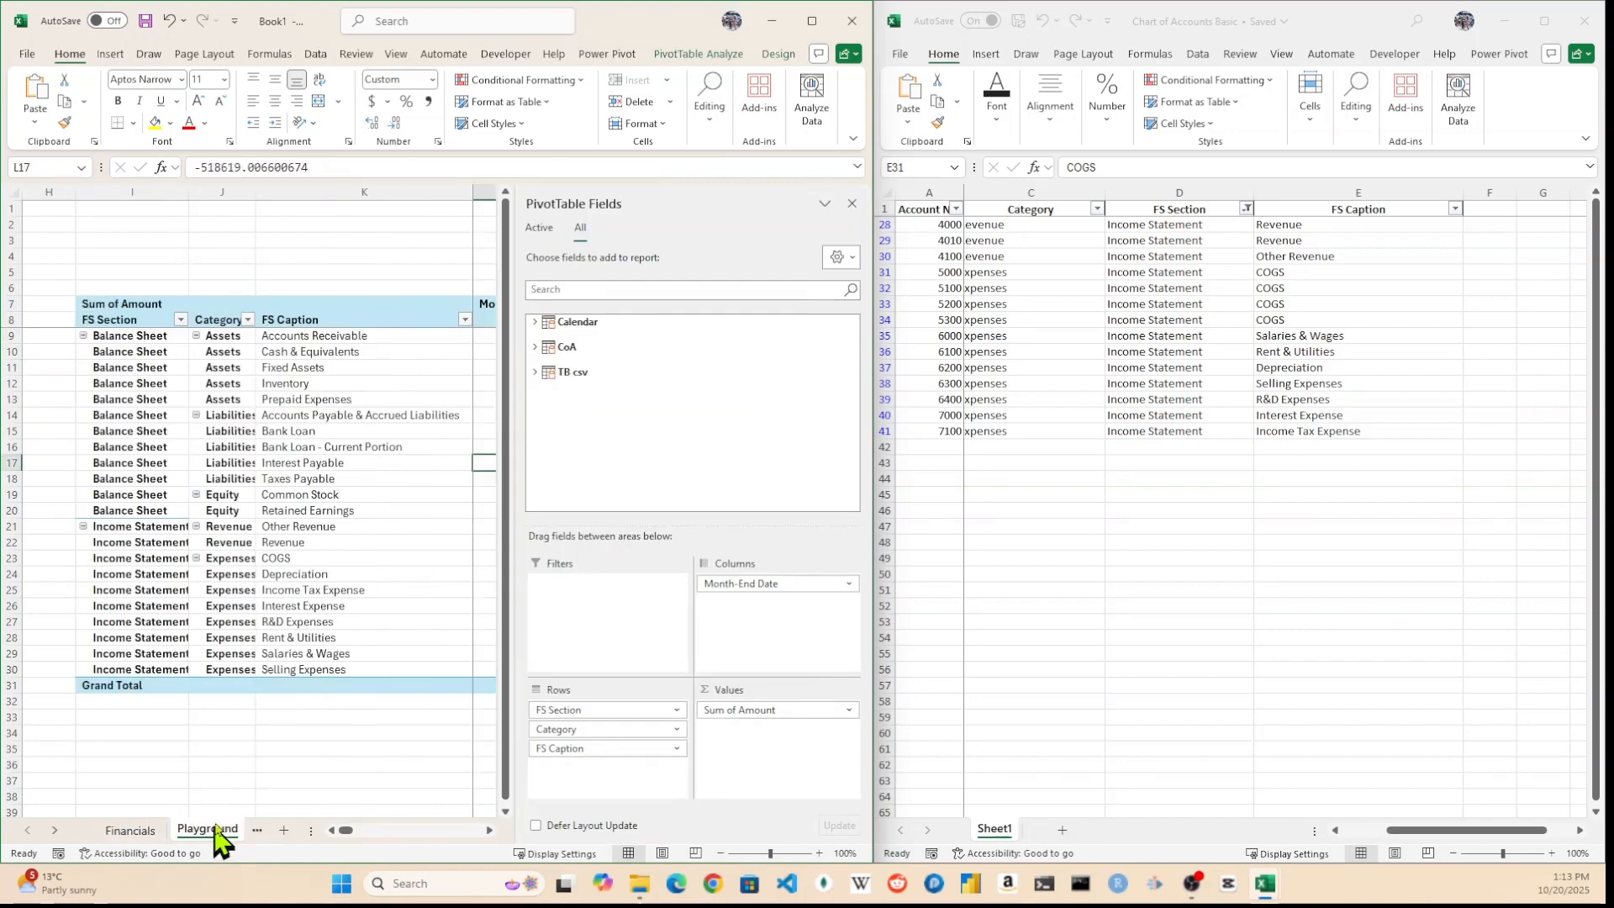
left_click(852, 205)
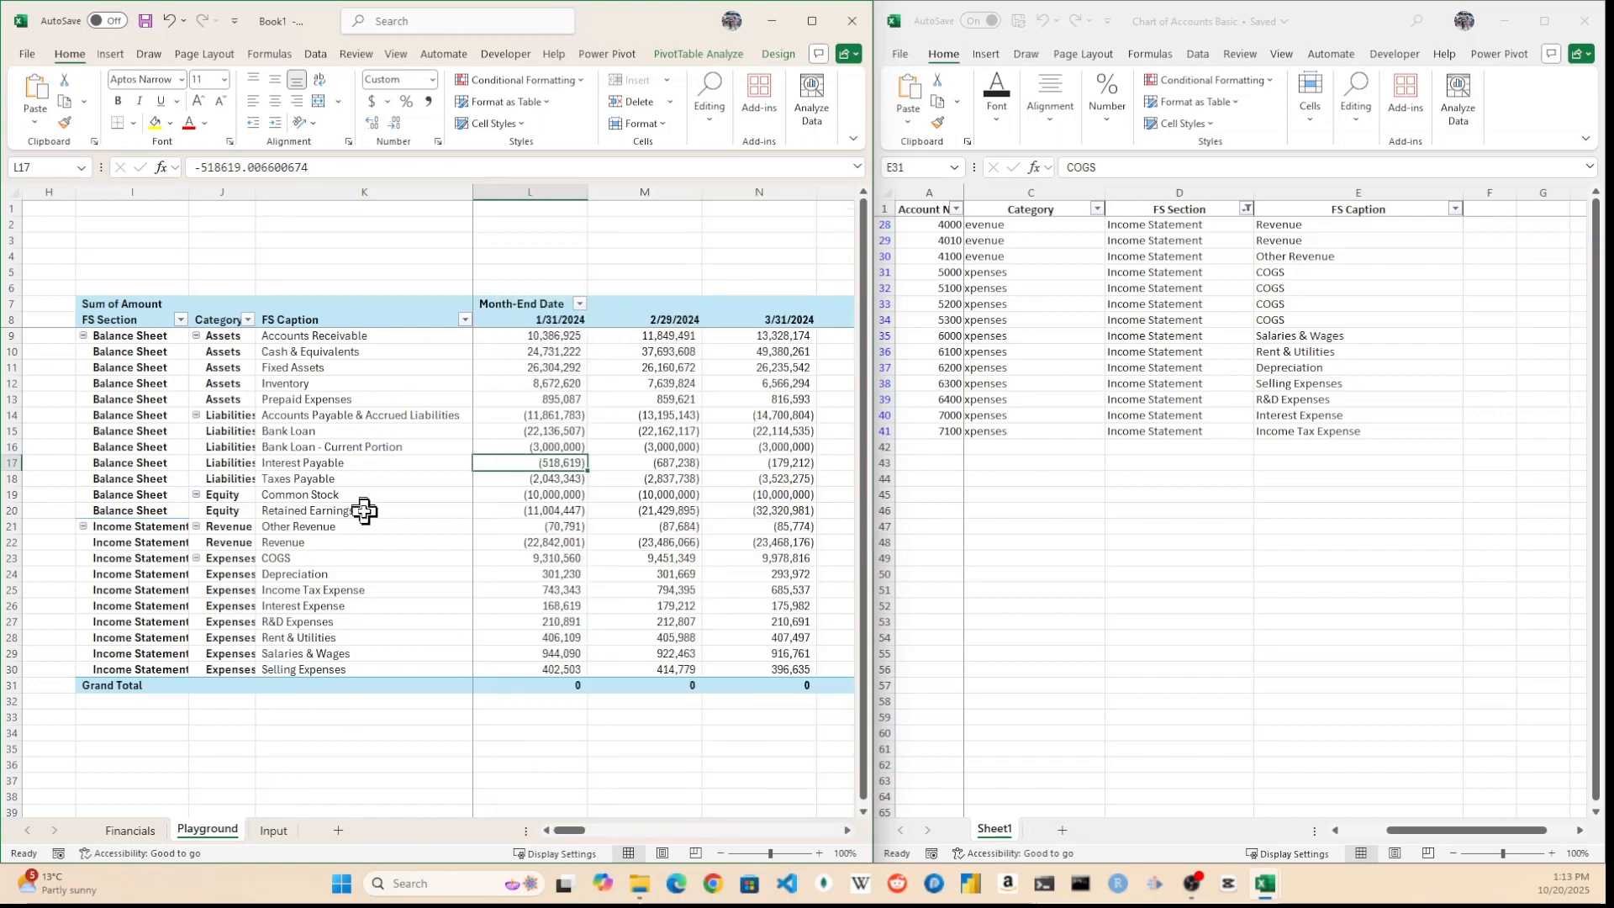
left_click(357, 545)
key("Up")
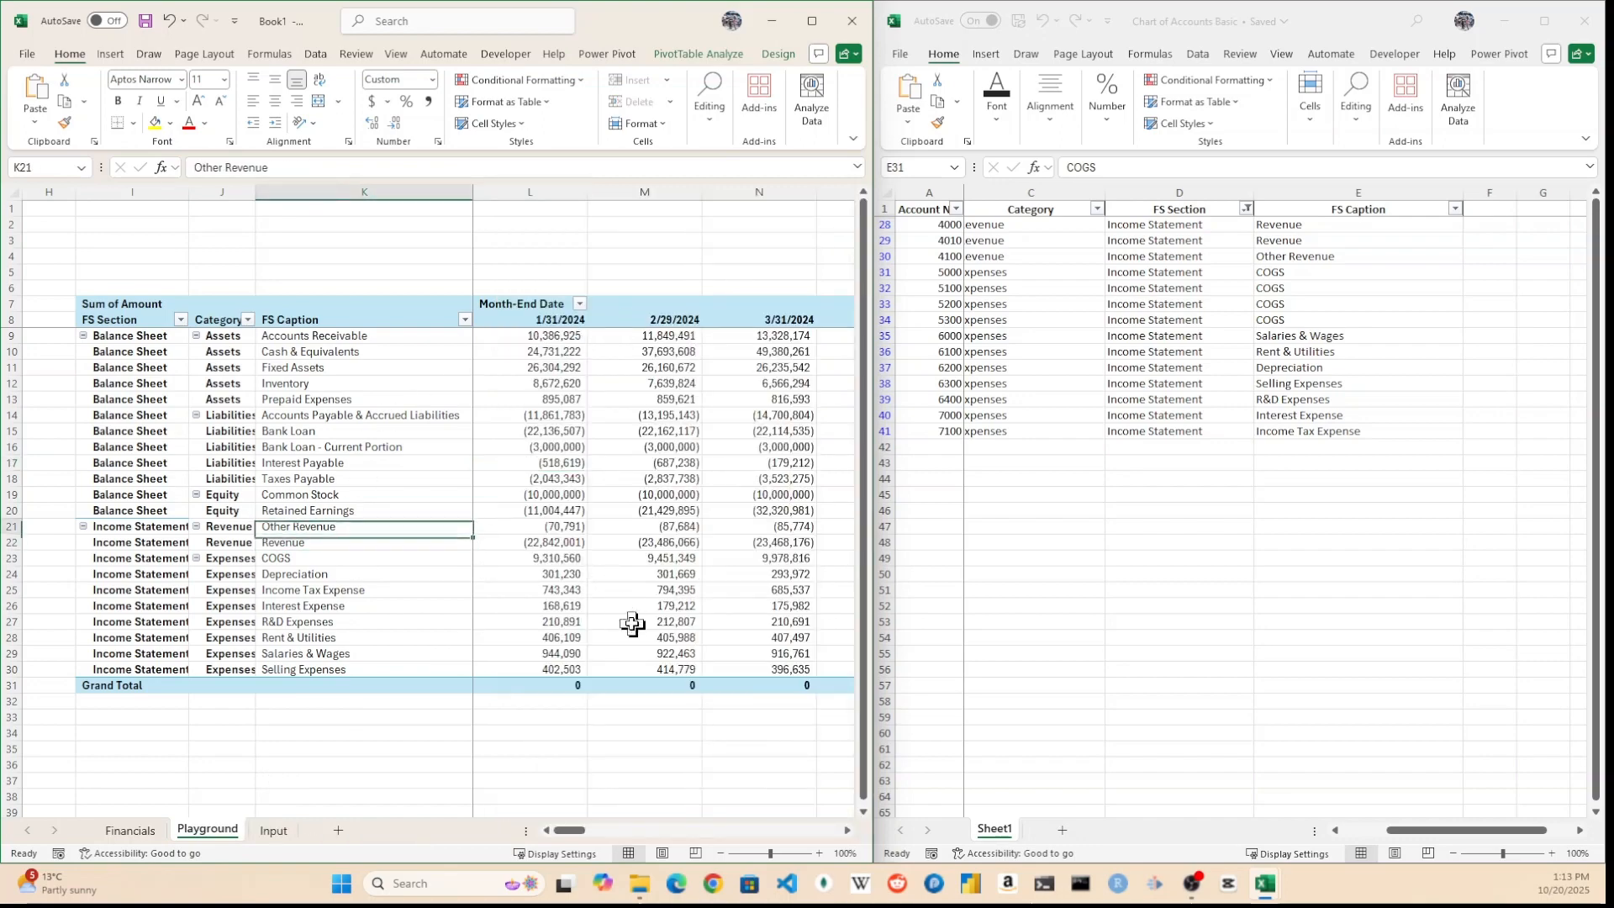
key("Right")
key("Right")
key("Right")
key("Right")
key("Right")
key("Right")
key("Right")
key("Right")
key("Right")
key("Right")
key("Right")
key("Right")
key("Right")
key("Right")
key("Right")
key("Right")
key("Right")
key("Right")
key("Right")
key("Right")
key("Right")
key("Right")
key("Right")
key("Right")
key("Right")
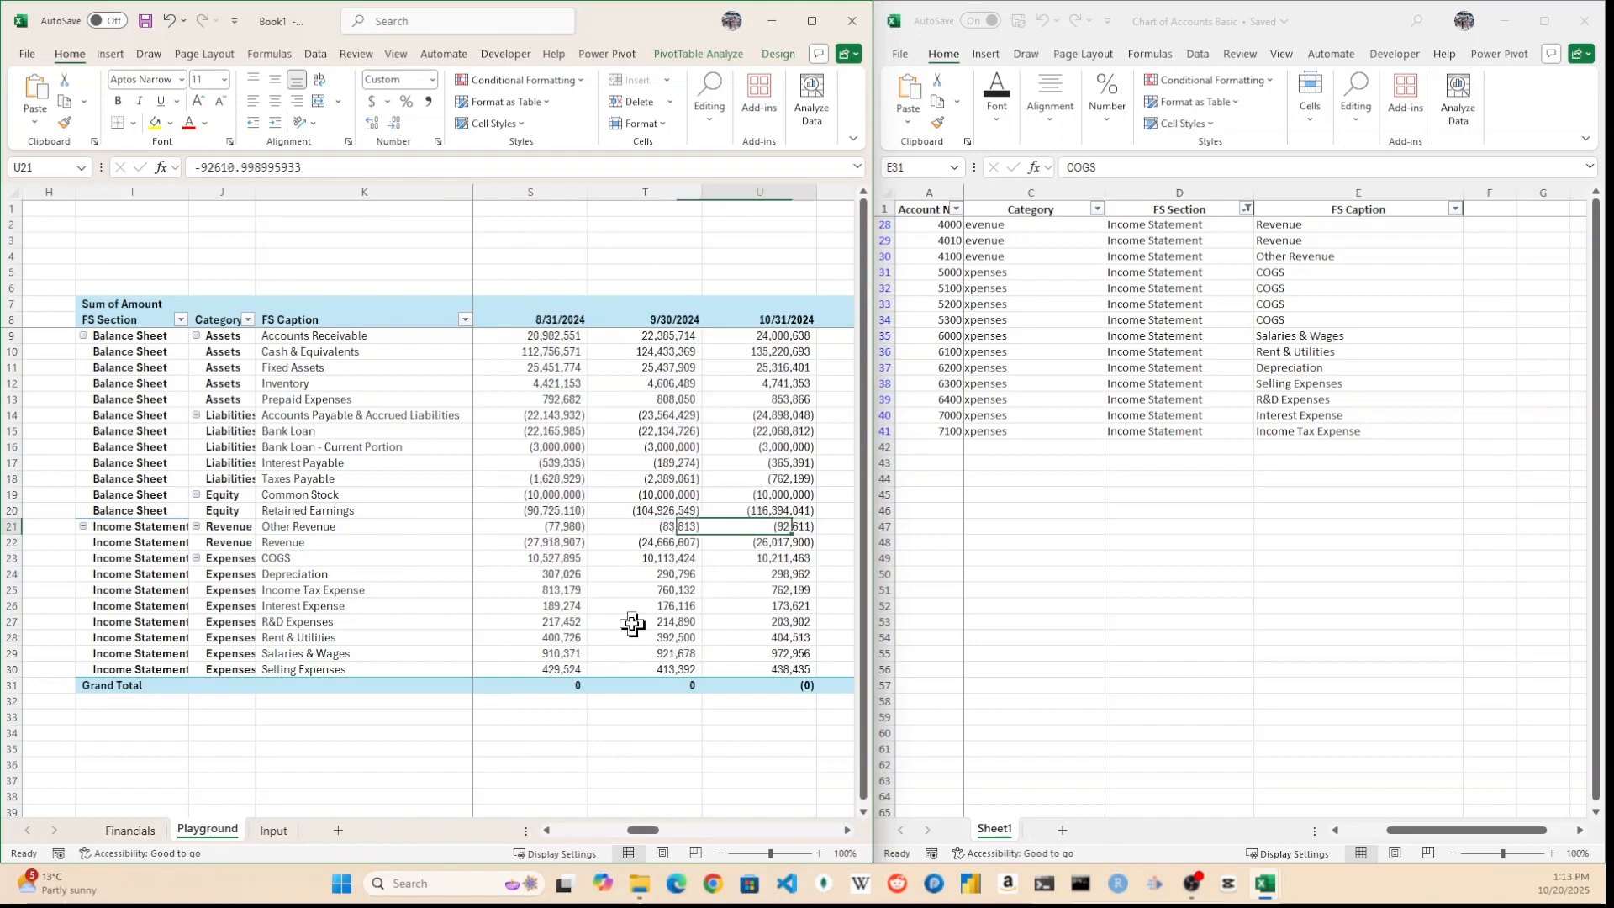
key("Left")
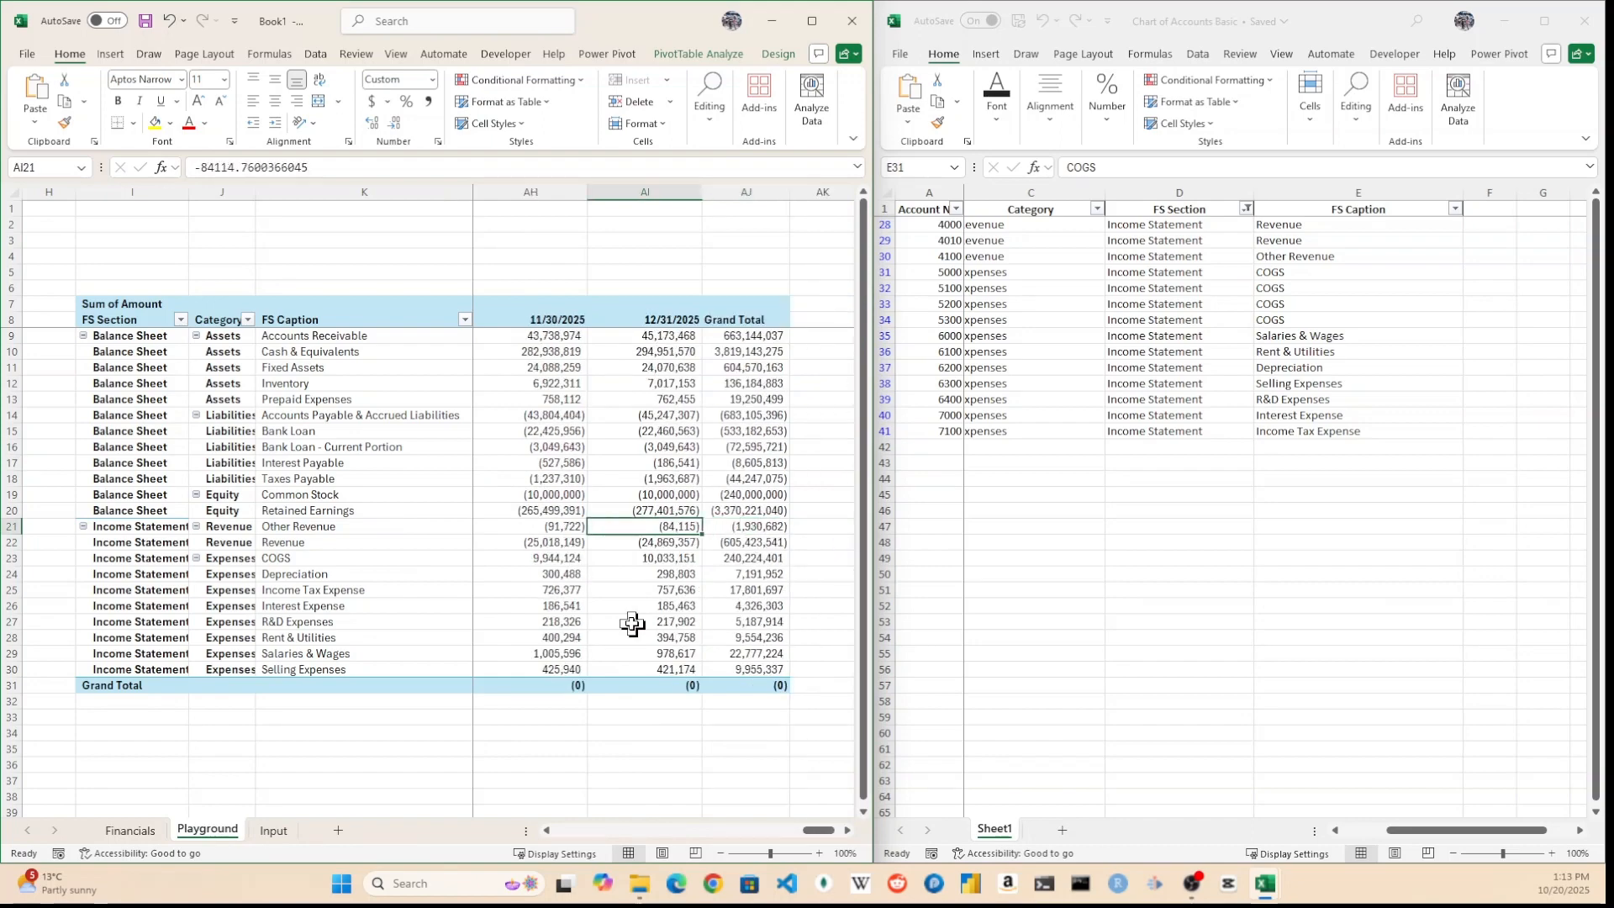
key("Down")
scroll(632, 623, "right", 1)
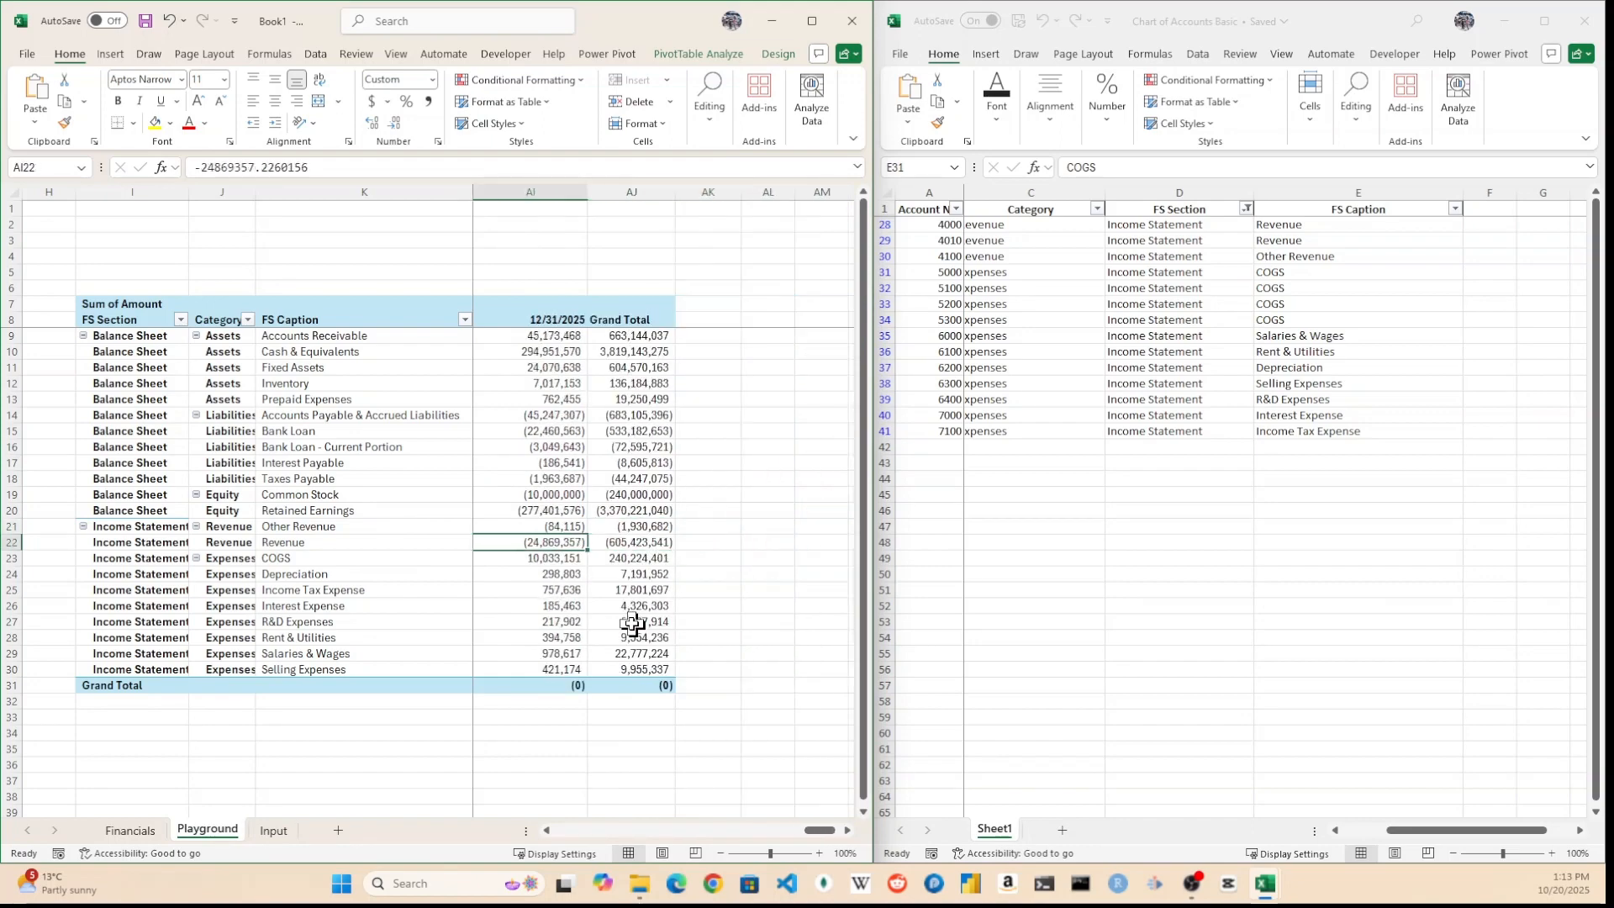
Open a second window of the workbook beside the first and freeze its Playground sheet's panes at L9
key("alt+w")
key("n")
left_click_drag(1366, 831, 1511, 829)
left_click(1402, 335)
key("alt+w")
key("f")
key("f")
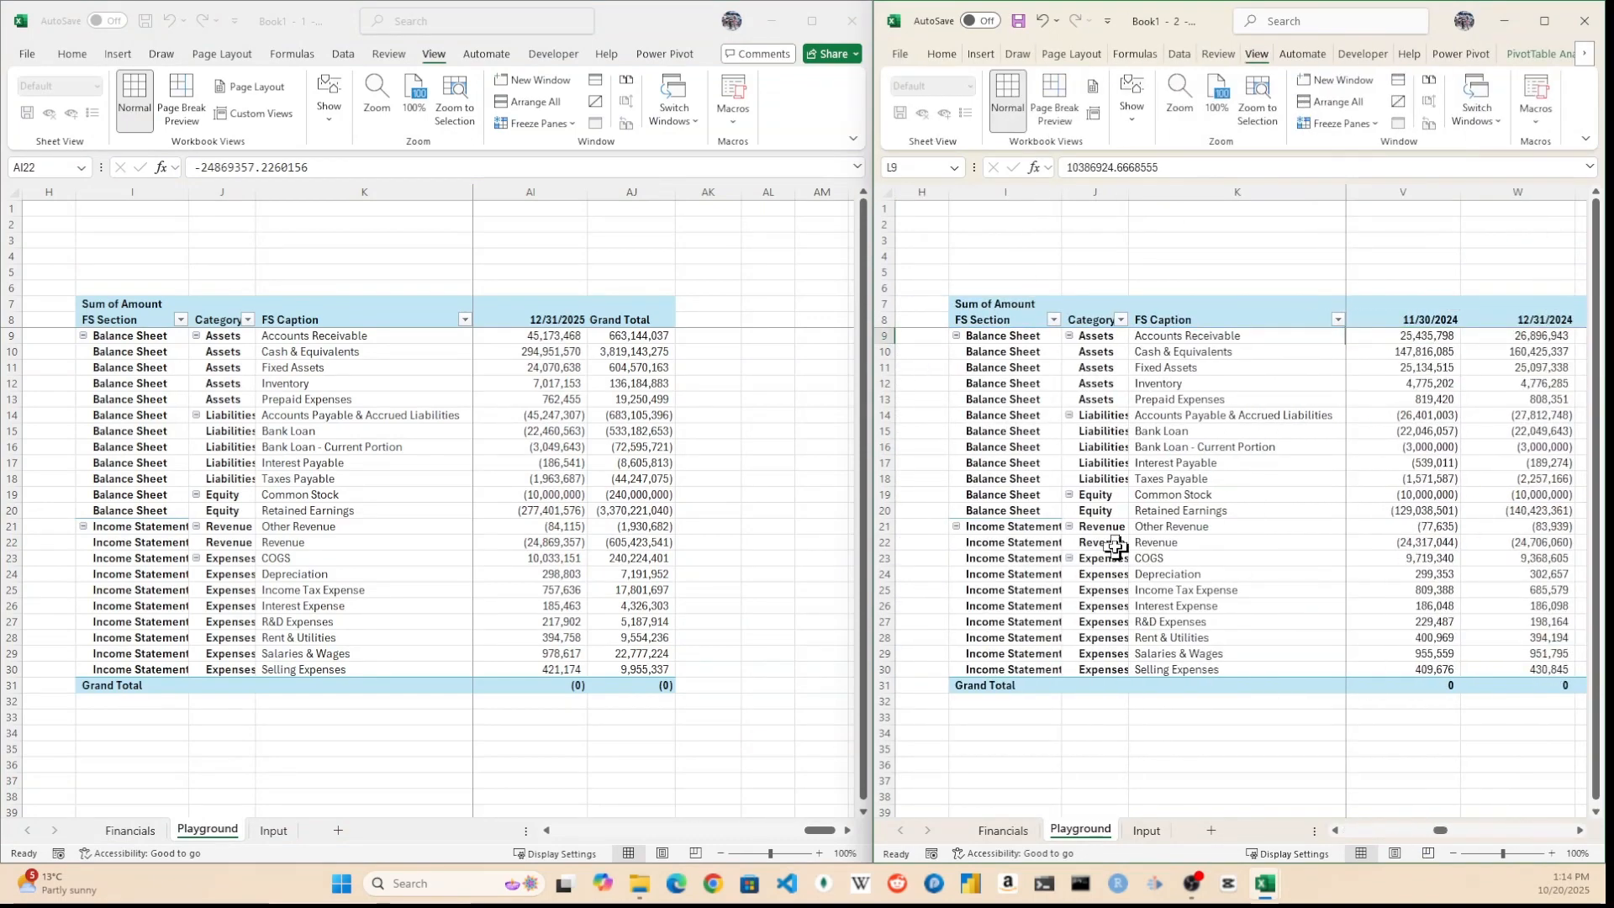
In the second window's PivotTable, highlight the Revenue amount for 12/31/2025 with a light green fill
left_click(885, 542)
left_click(1517, 542)
left_click(954, 53)
left_click(994, 105)
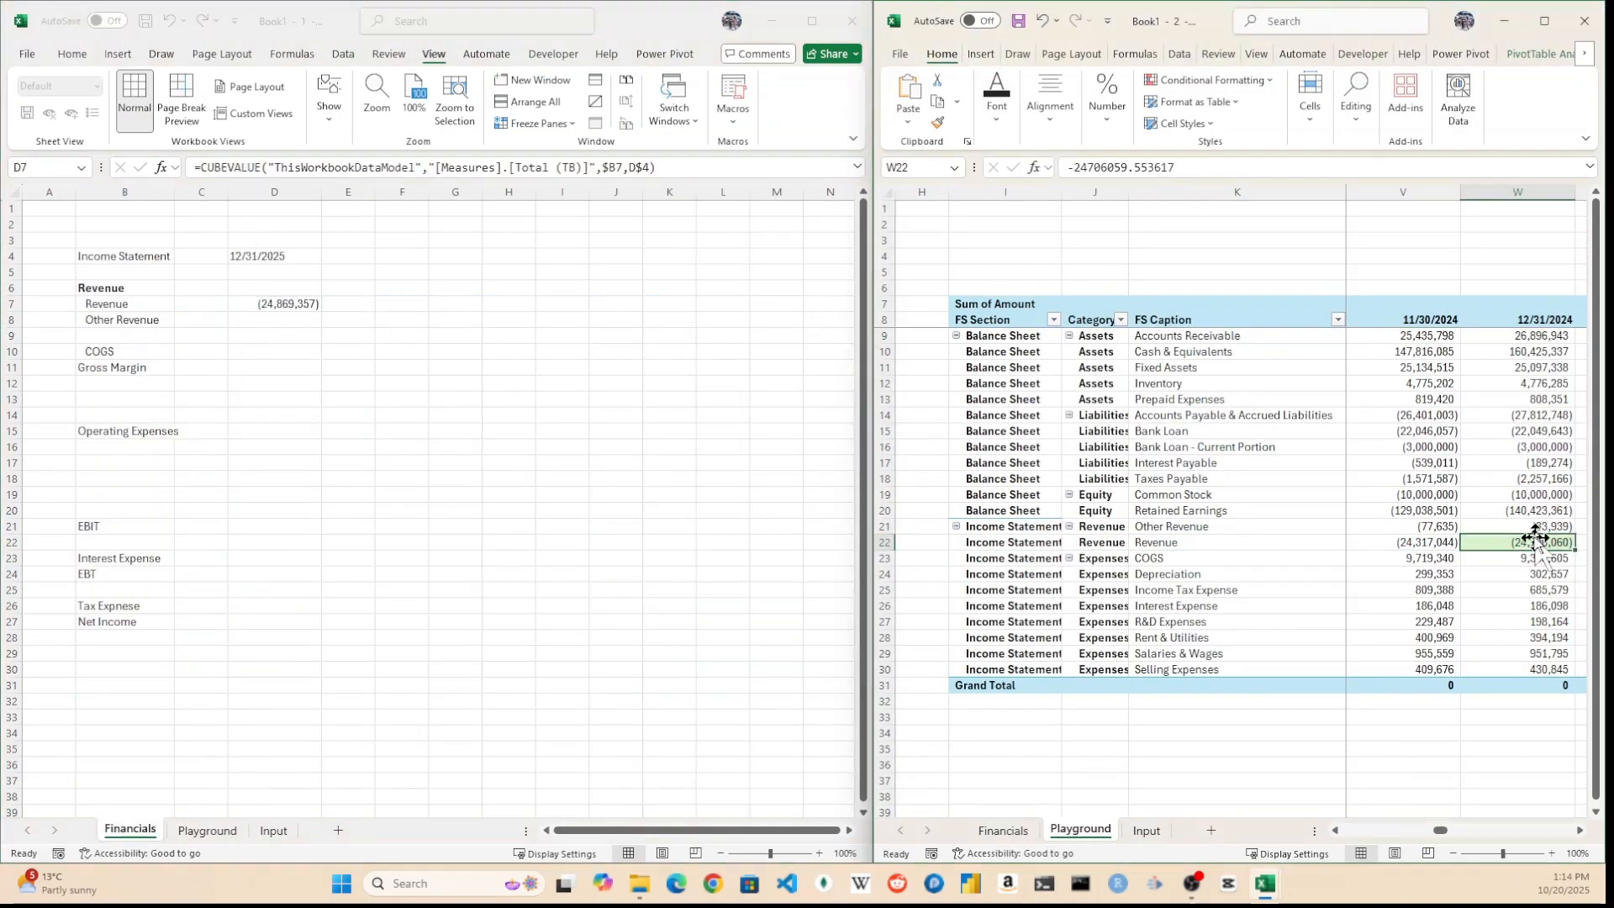
key("alt+h")
key("h")
key("Return")
Fill the D7 CUBEVALUE formula down to D8 for Other Revenue and check it against the PivotTable
left_click(307, 320)
key("ctrl+d")
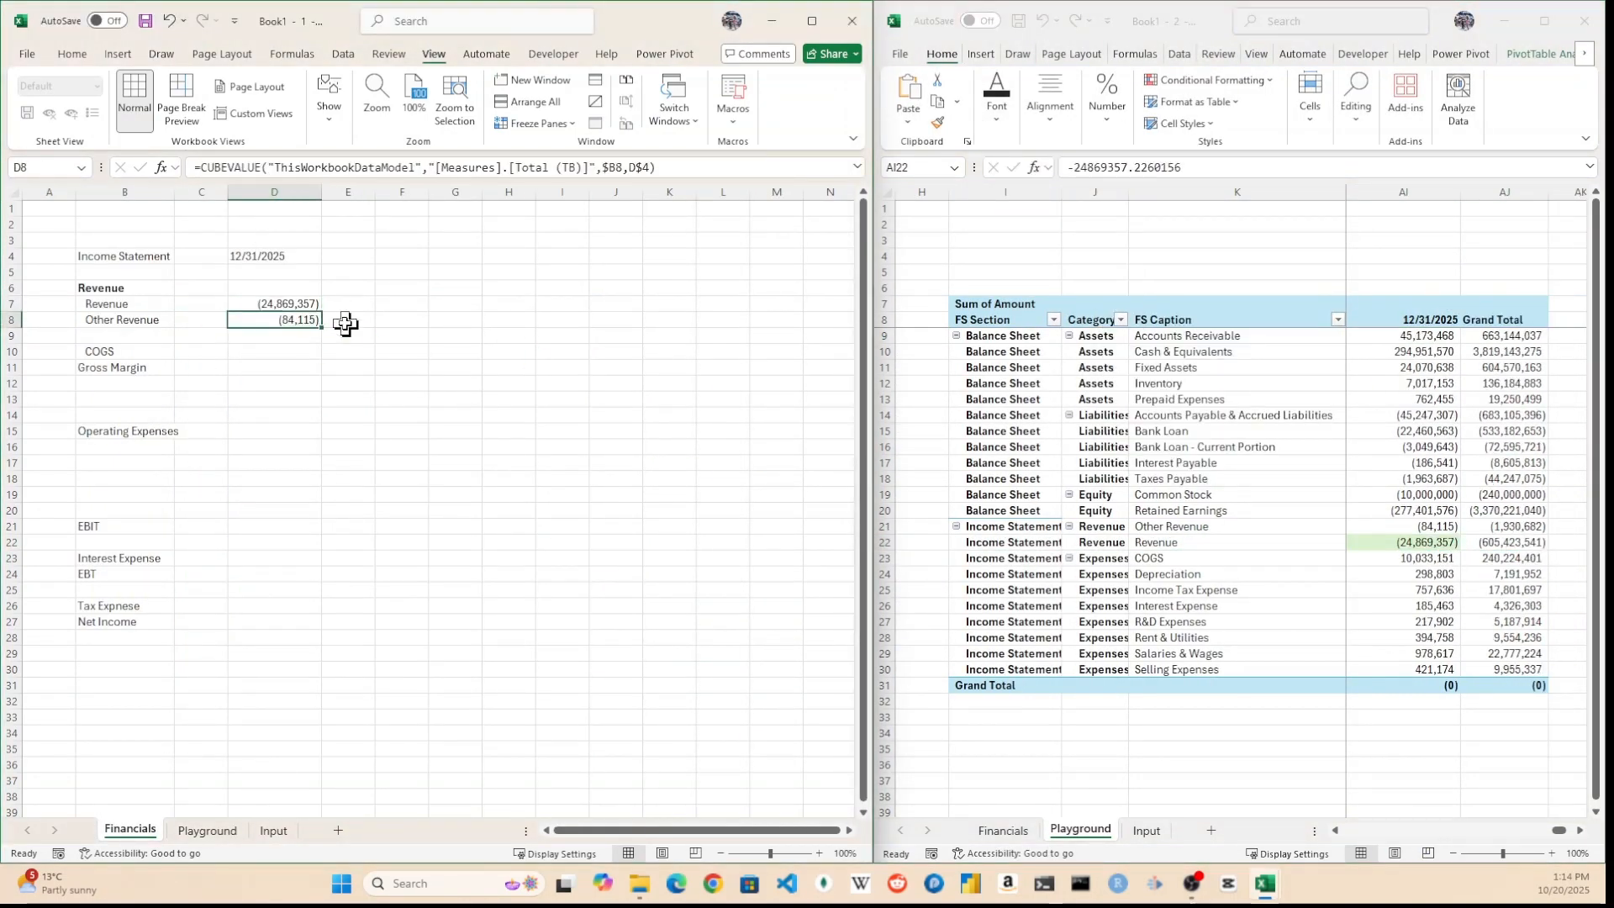
key("alt+Tab")
key("Up")
key("alt+Tab")
In D9, total the two revenue lines with =AGGREGATE(9,3,D7:D8)
key("Down")
type("=agg")
key("Tab")
type("9,3,")
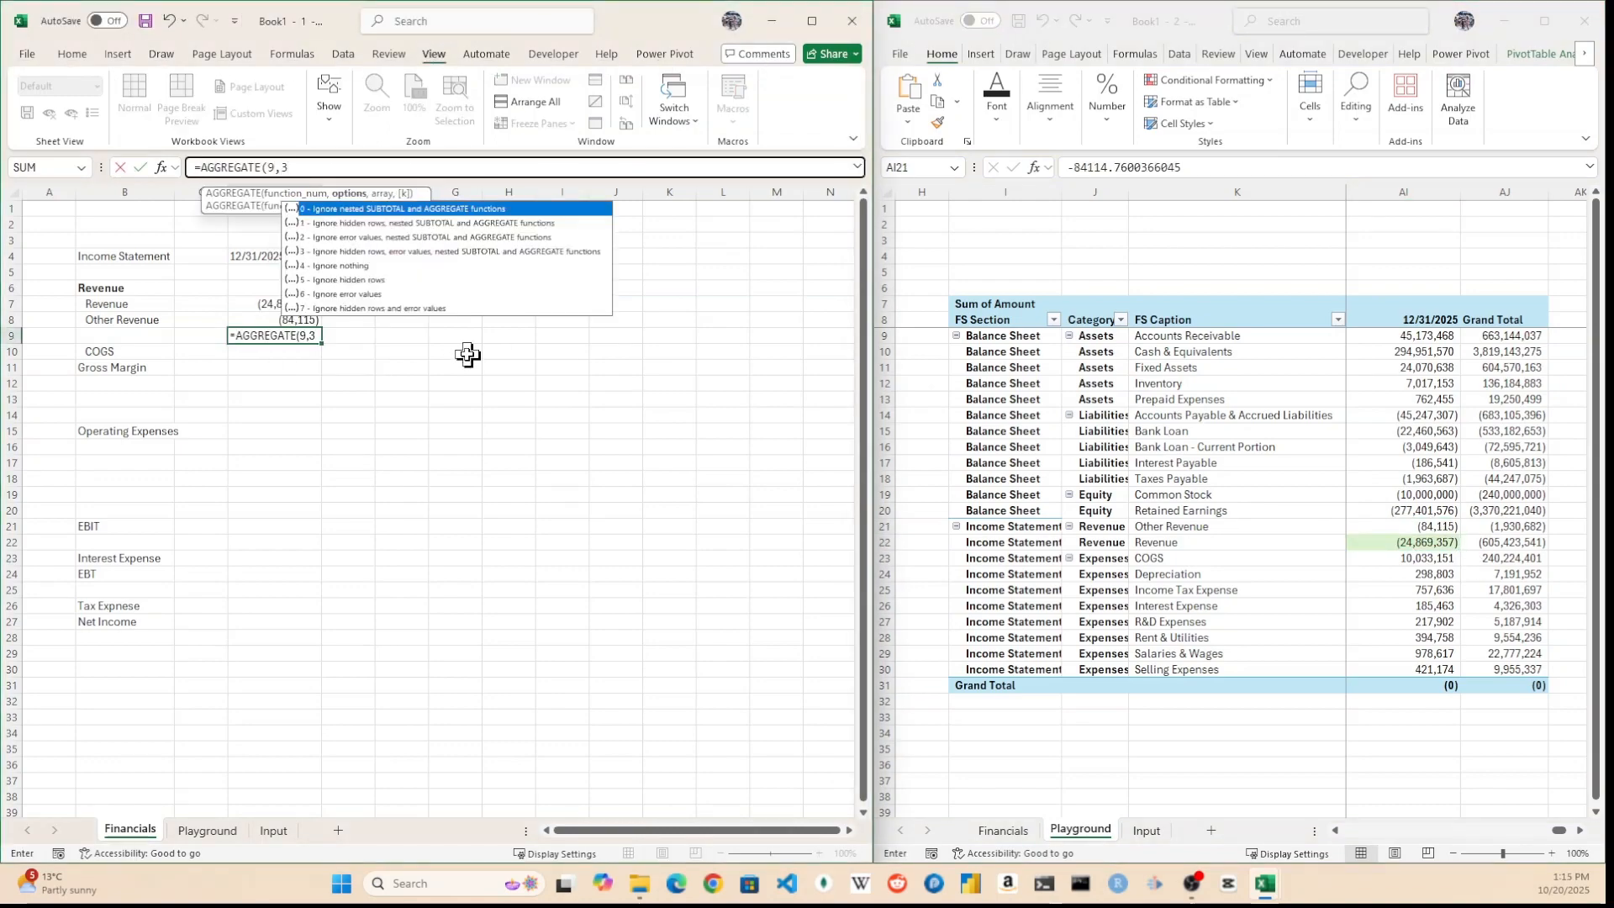
key("Up")
key("shift+Up")
key("Return")
Copy the number formatting of the revenue amount in D7 onto the revenue total in D9
key("Up")
key("Up")
key("Up")
left_click(71, 54)
left_click(64, 123)
left_click(275, 335)
Add a bottom border to the Other Revenue amount in D8
key("Up")
key("alt+h")
key("b")
key("o")
key("Down")
key("Left")
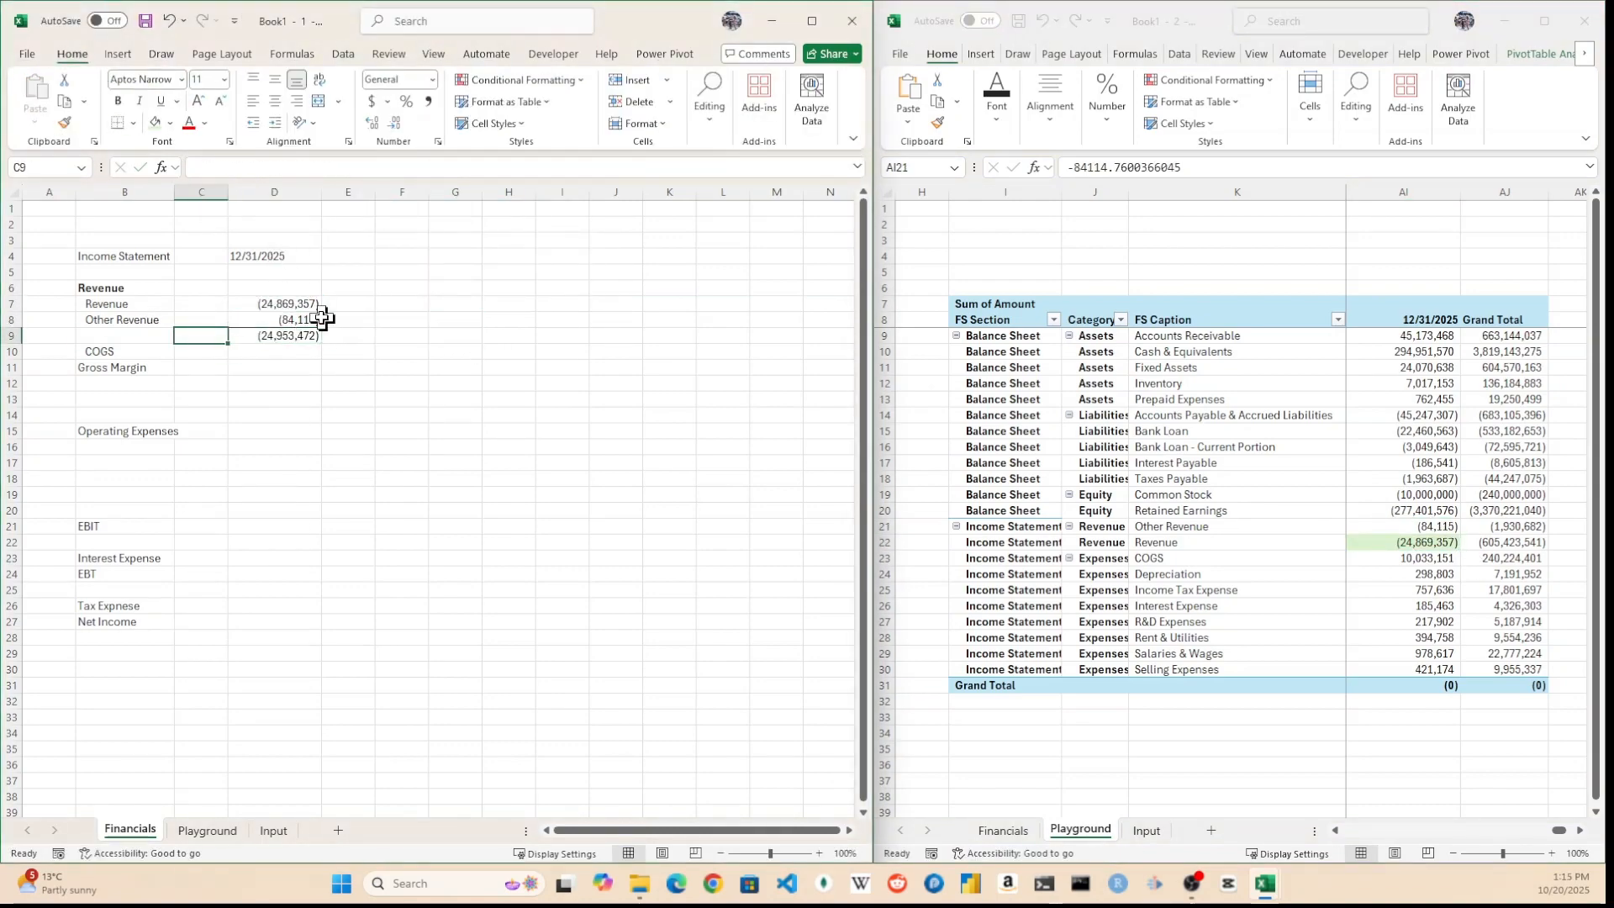
Copy the CUBEVALUE formula from D7 to the COGS line in D10
key("Right")
key("Up")
key("Up")
key("ctrl+c")
key("Down")
key("Down")
key("Down")
key("Return")
On the Gross Margin line, enter =AGGREGATE(9,3,D7:D10) in D11
key("Right")
key("Down")
key("ctrl+Left")
key("Right")
key("Right")
type("=AGGREGATE(9,3,")
key("Up")
key("ctrl+shift+Up")
key("ctrl+Return")
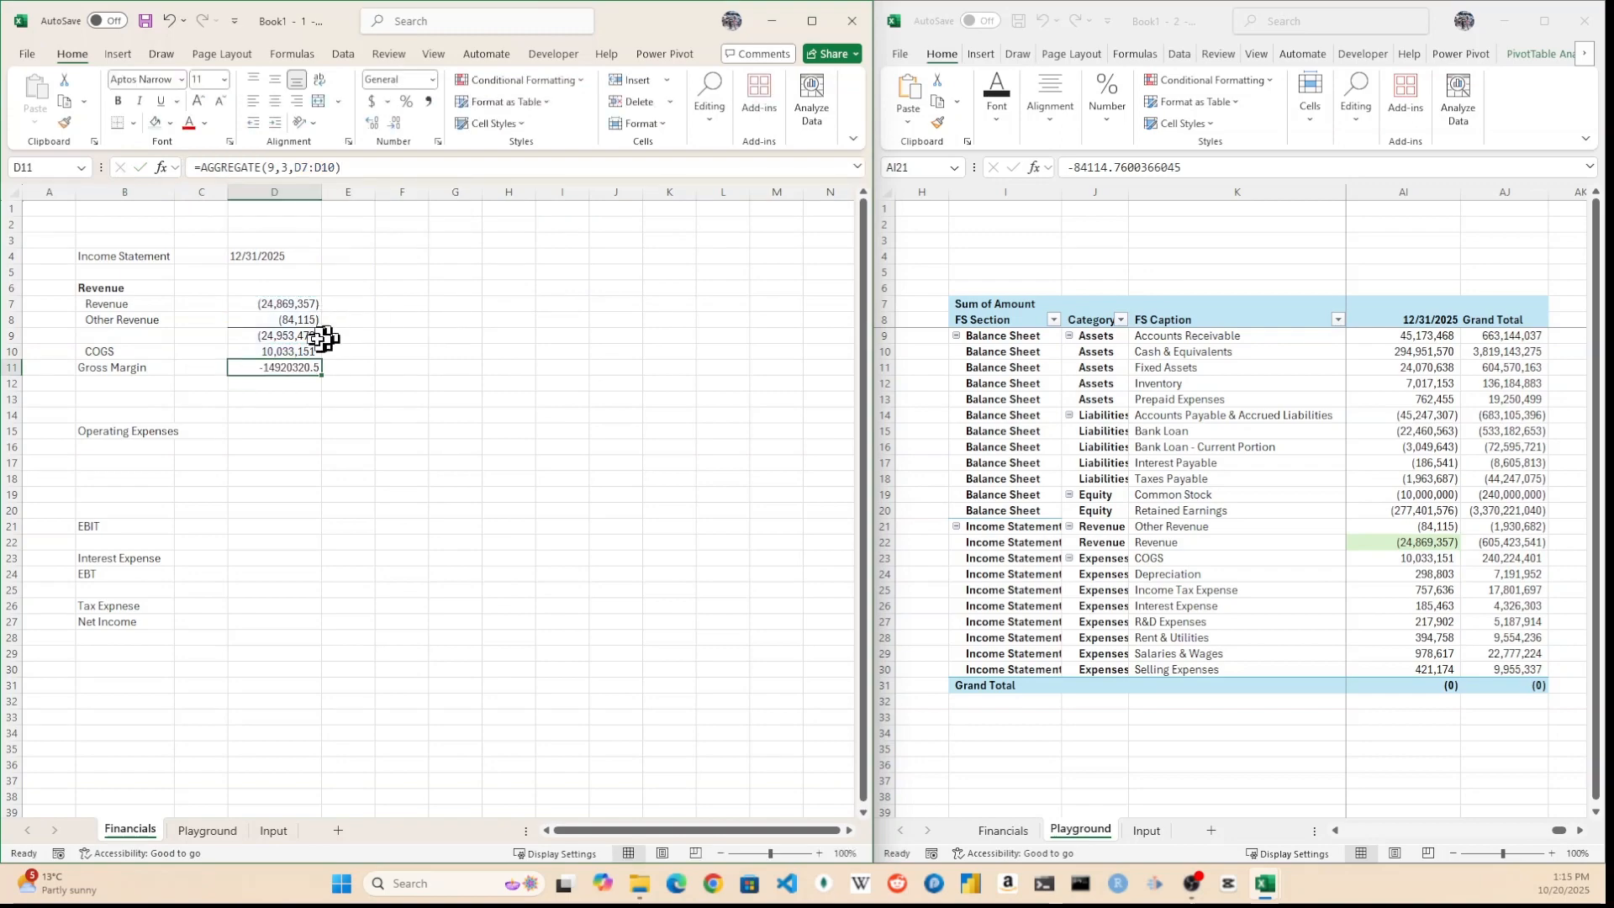
Add bottom borders to B10 and D10 on the COGS line, leaving C10 without one, and format D11 like the amounts above
key("Up")
key("ctrl+Left")
key("ctrl+shift+Right")
key("alt+h")
key("b")
key("o")
key("Right")
key("alt+h")
key("b")
key("n")
key("Right")
key("Down")
key("ctrl+Up")
key("ctrl+Up")
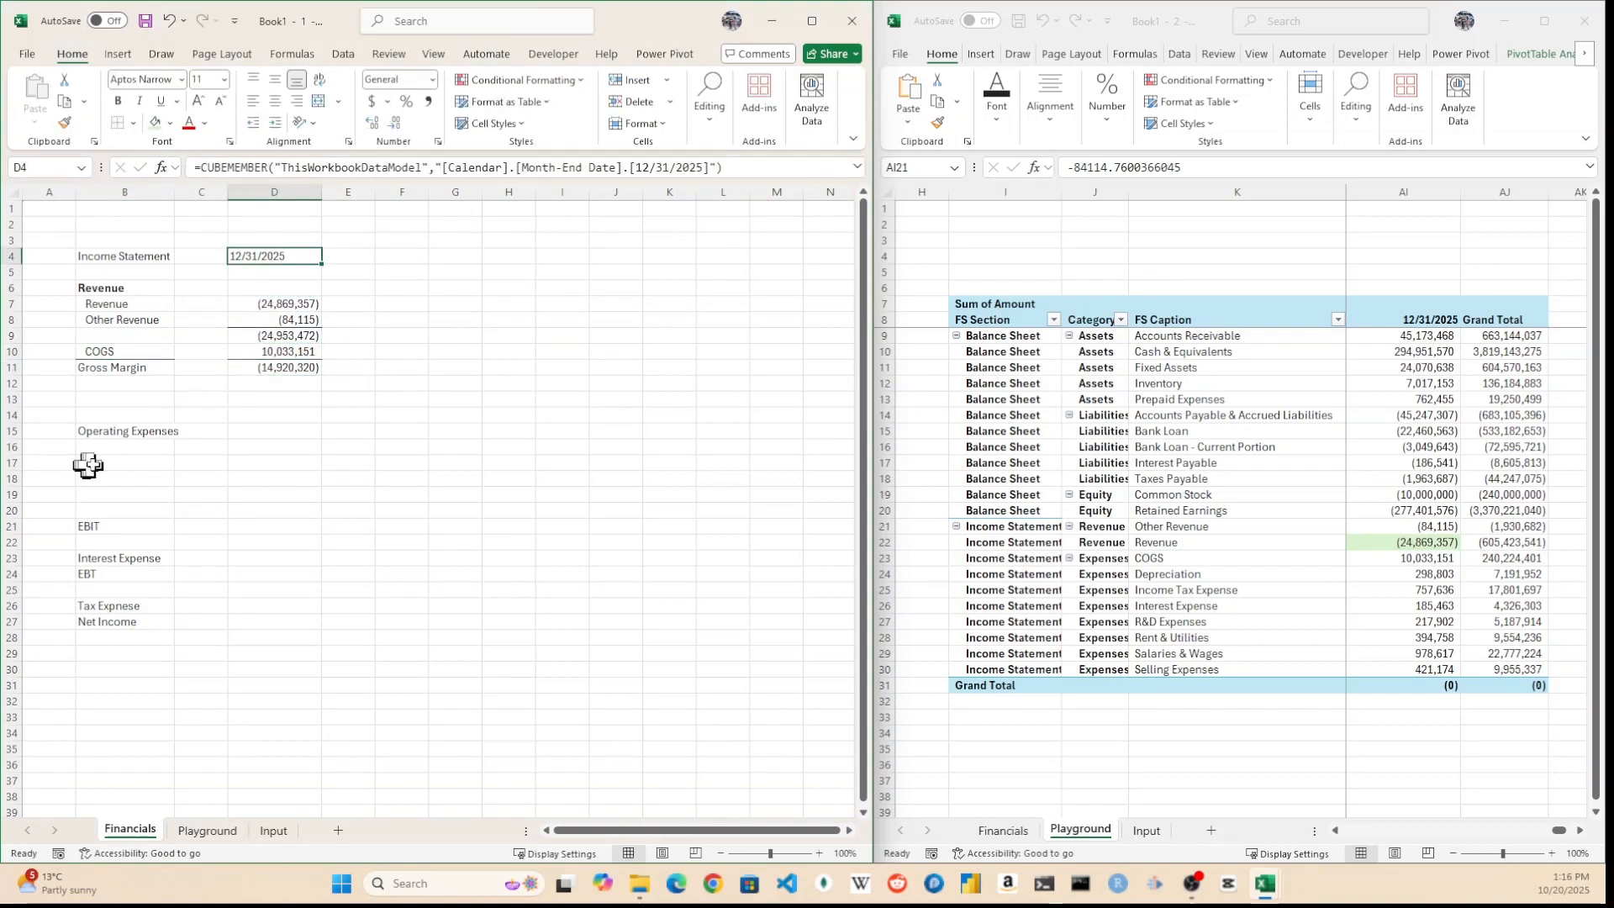
Insert two more blank rows at row 19, between Operating Expenses and EBIT, to make room for all expense captions
left_click_drag(101, 447, 109, 510)
key("Right")
left_click(148, 303)
left_click_drag(1211, 574, 1214, 670)
left_click(126, 496)
key("shift+space")
key("ctrl+shift+plus")
key("ctrl+shift+plus")
Copy the Revenue CUBEMEMBER caption from B7 into B16:B22 under Operating Expenses
left_click(126, 304)
key("ctrl+c")
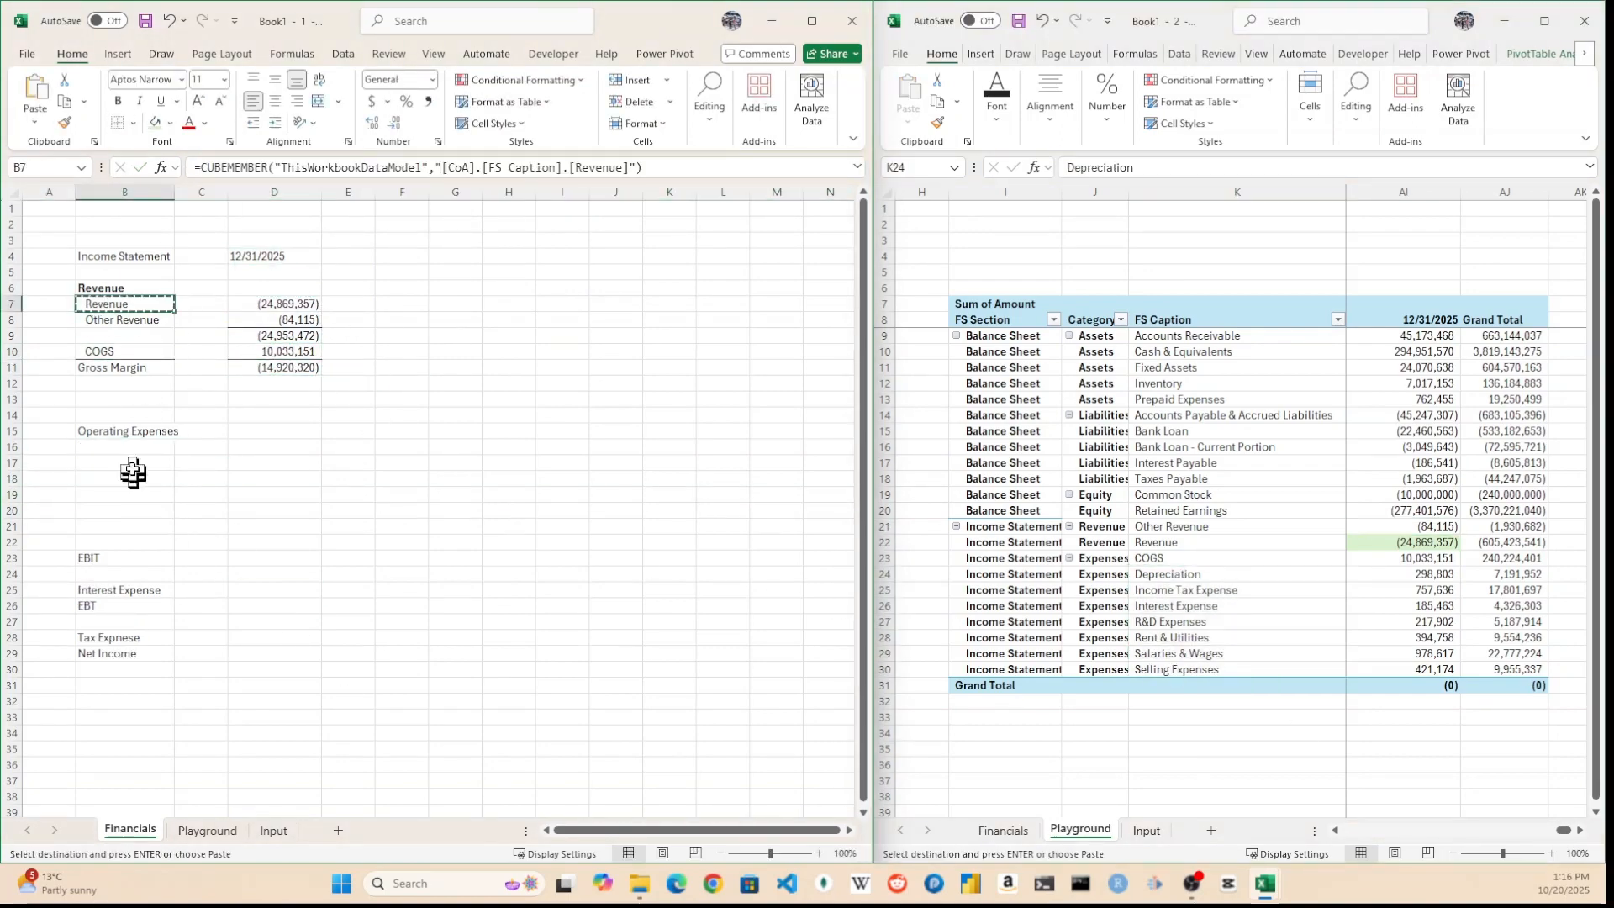
left_click_drag(127, 448, 126, 542)
key("ctrl+v")
Change the member in B16's CUBEMEMBER formula to Depreciation, copying the caption from the PivotTable
left_click(1208, 574)
left_click_drag(1160, 168, 1063, 168)
key("ctrl+c")
key("Escape")
left_click_drag(575, 168, 623, 167)
key("ctrl+v")
key("Return")
Change the member in B17's CUBEMEMBER formula to R&D Expenses, copying the caption from the PivotTable
left_click(1191, 622)
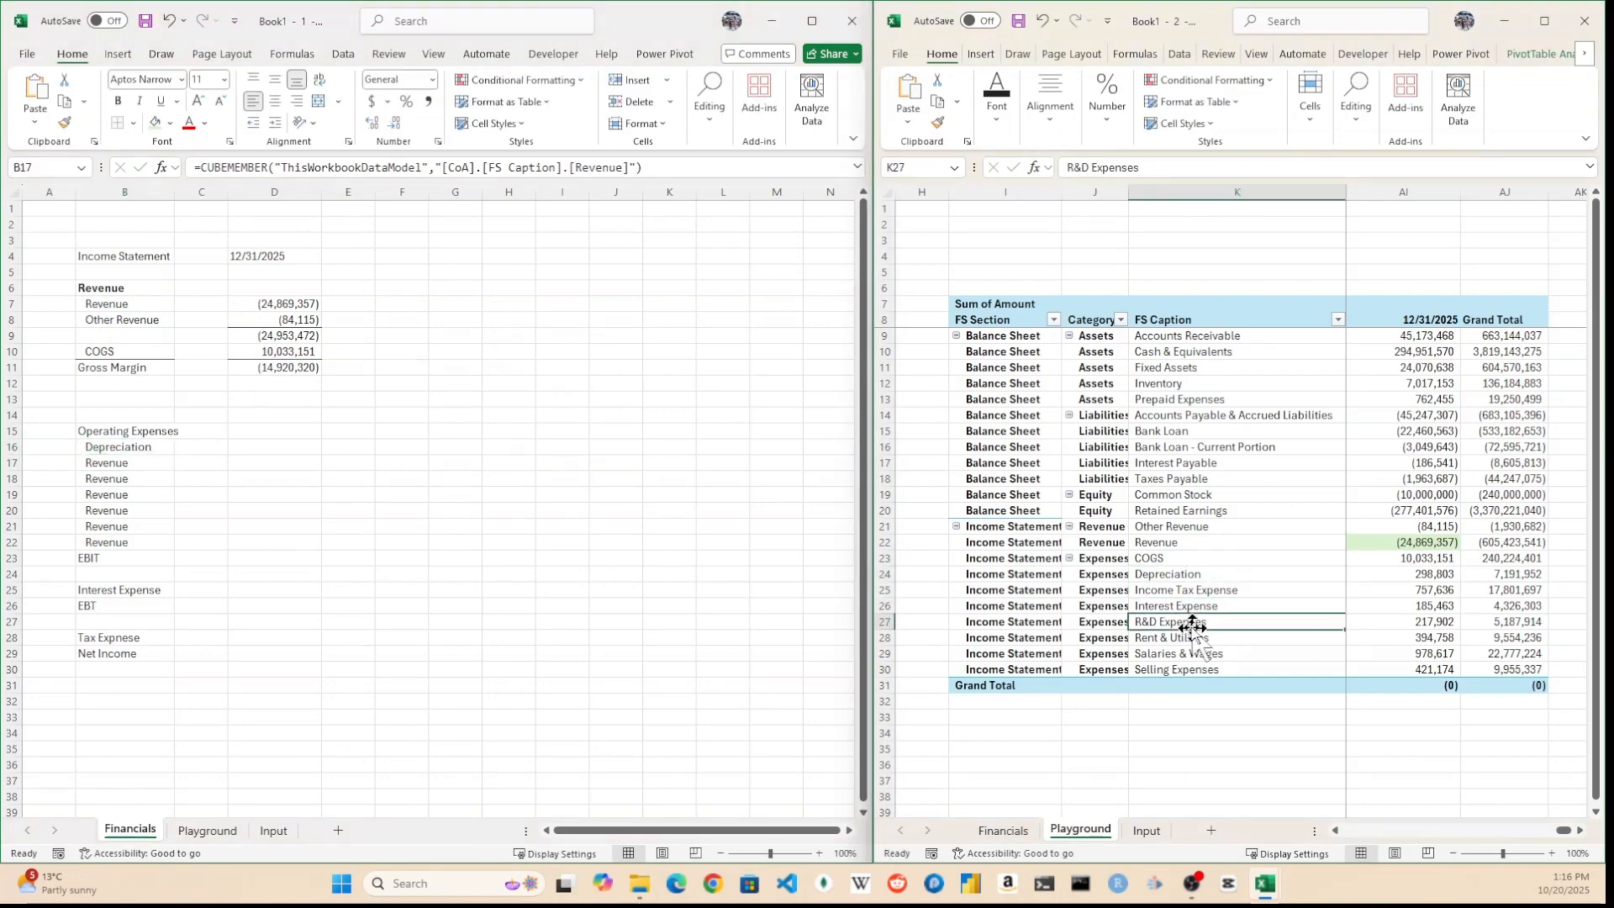
left_click_drag(1163, 168, 1063, 170)
left_click_drag(575, 167, 614, 169)
key("ctrl+v")
key("Return")
Change the member in B18's CUBEMEMBER formula to Rent & Utilities, copying the caption from the PivotTable
left_click(1192, 638)
left_click_drag(1163, 167, 1063, 168)
key("ctrl+c")
key("Escape")
left_click_drag(575, 167, 623, 167)
key("ctrl+v")
key("Return")
Change the member in B19's CUBEMEMBER formula to Salaries & Wages, copying the caption from the PivotTable
left_click(1192, 654)
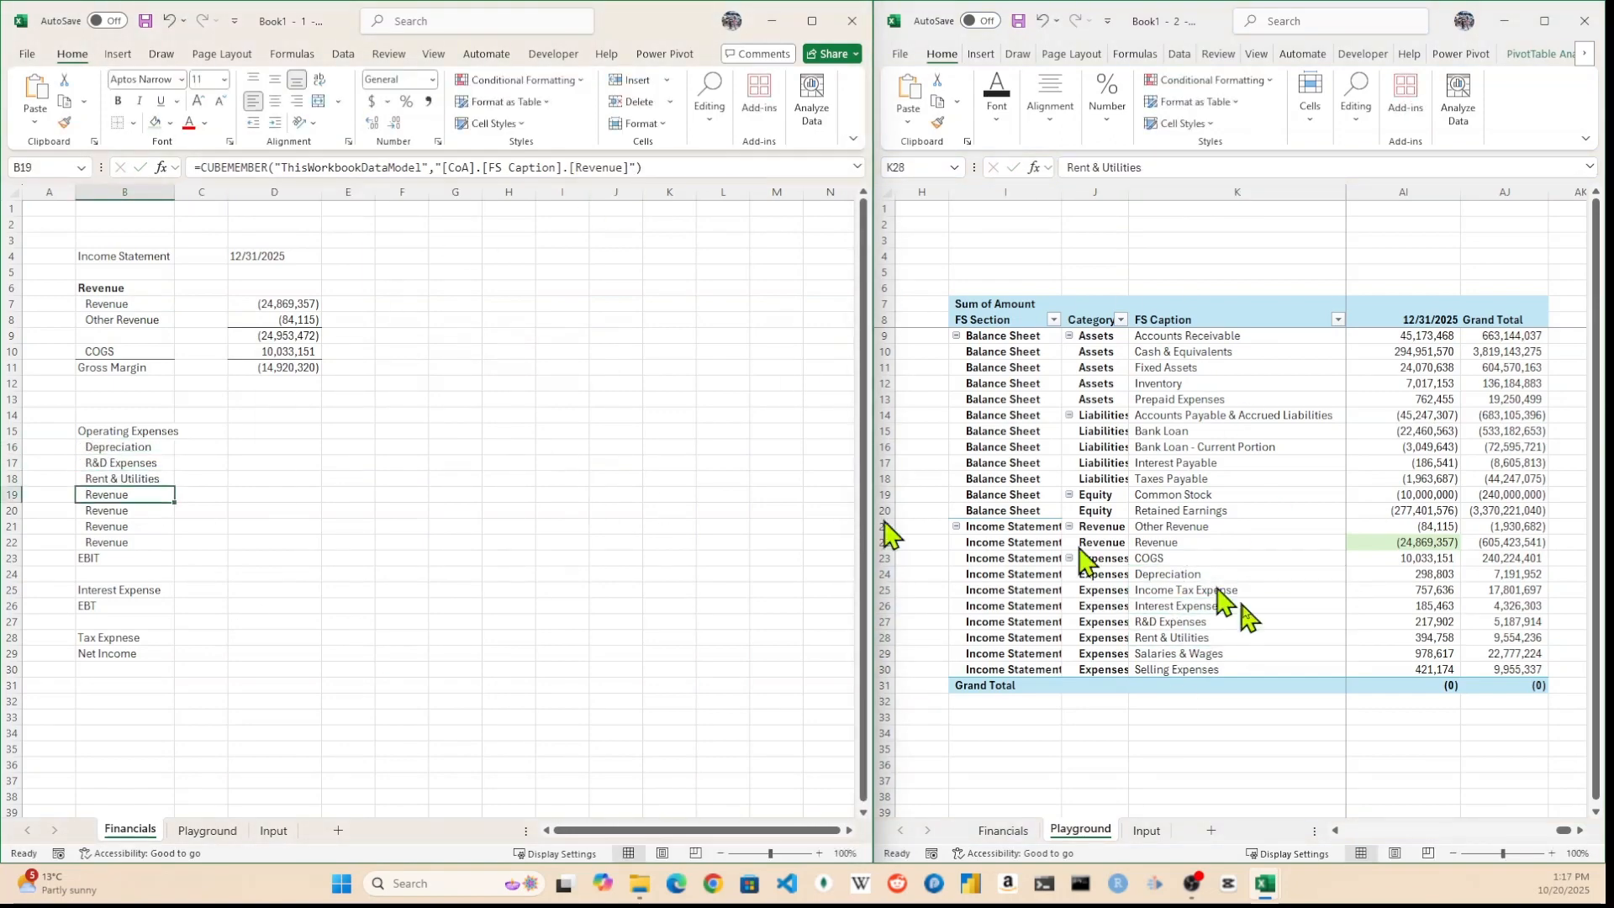
left_click_drag(1163, 167, 1064, 168)
key("ctrl+c")
key("Escape")
double_click(609, 169)
key("ctrl+v")
key("Return")
Change the member in B20's CUBEMEMBER formula to Selling Expenses, copying the caption from the PivotTable
left_click(1176, 669)
key("ctrl+c")
key("Escape")
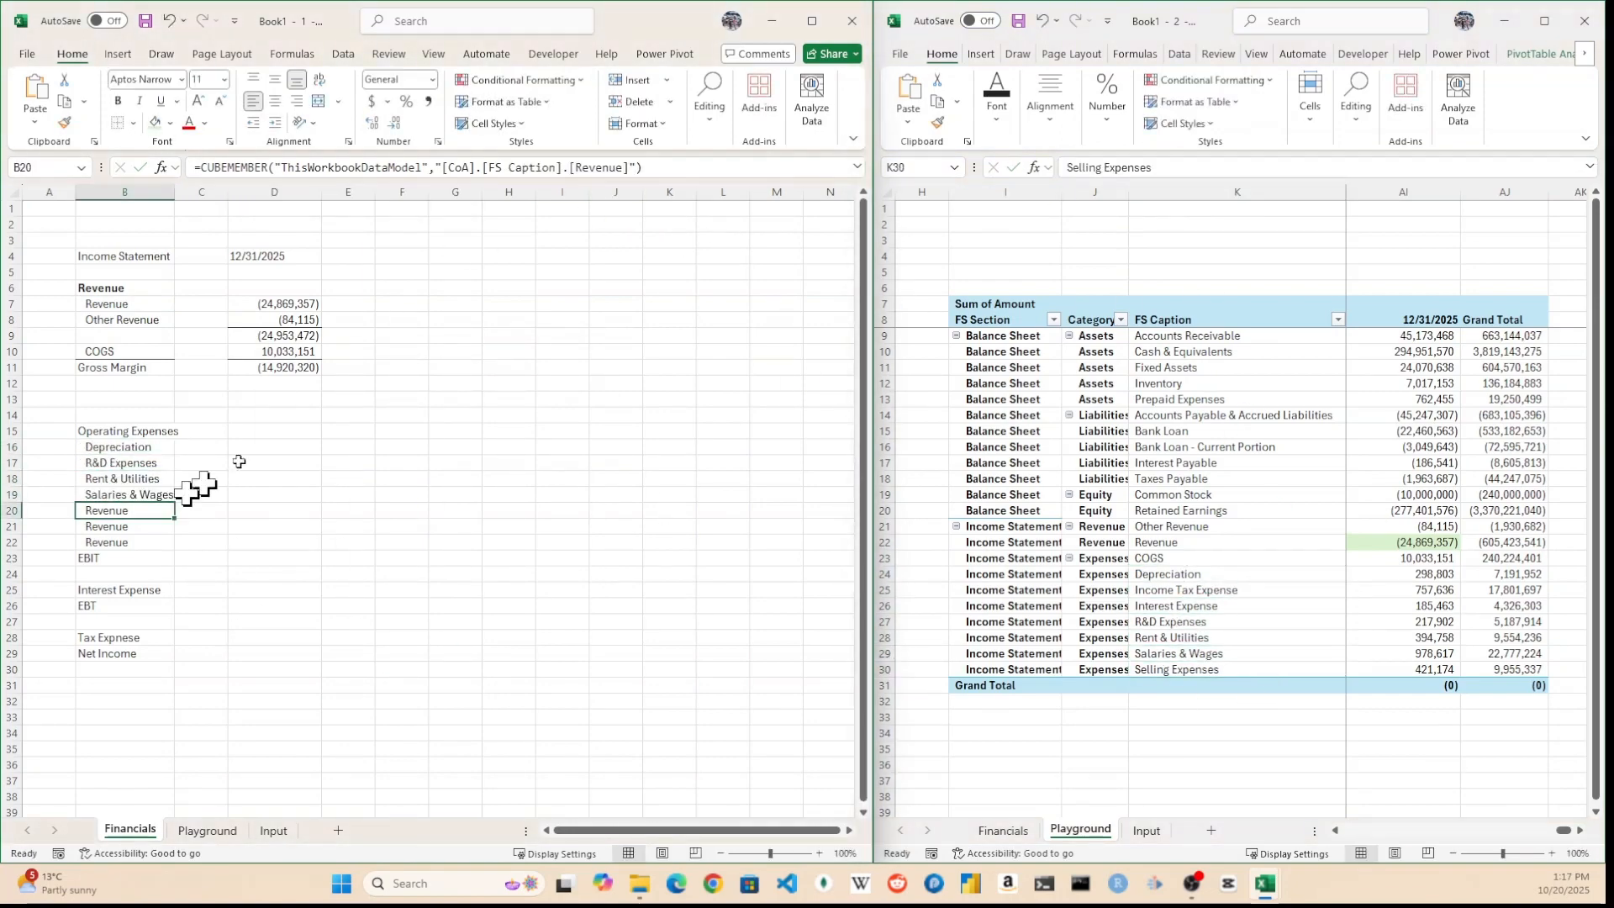
double_click(608, 168)
key("ctrl+v")
key("Return")
Change the member in B21's CUBEMEMBER formula to Income Tax Expense, copying the caption from the PivotTable
left_click(1199, 590)
left_click_drag(1168, 167, 1063, 168)
key("ctrl+c")
key("Escape")
double_click(609, 168)
key("ctrl+v")
key("Return")
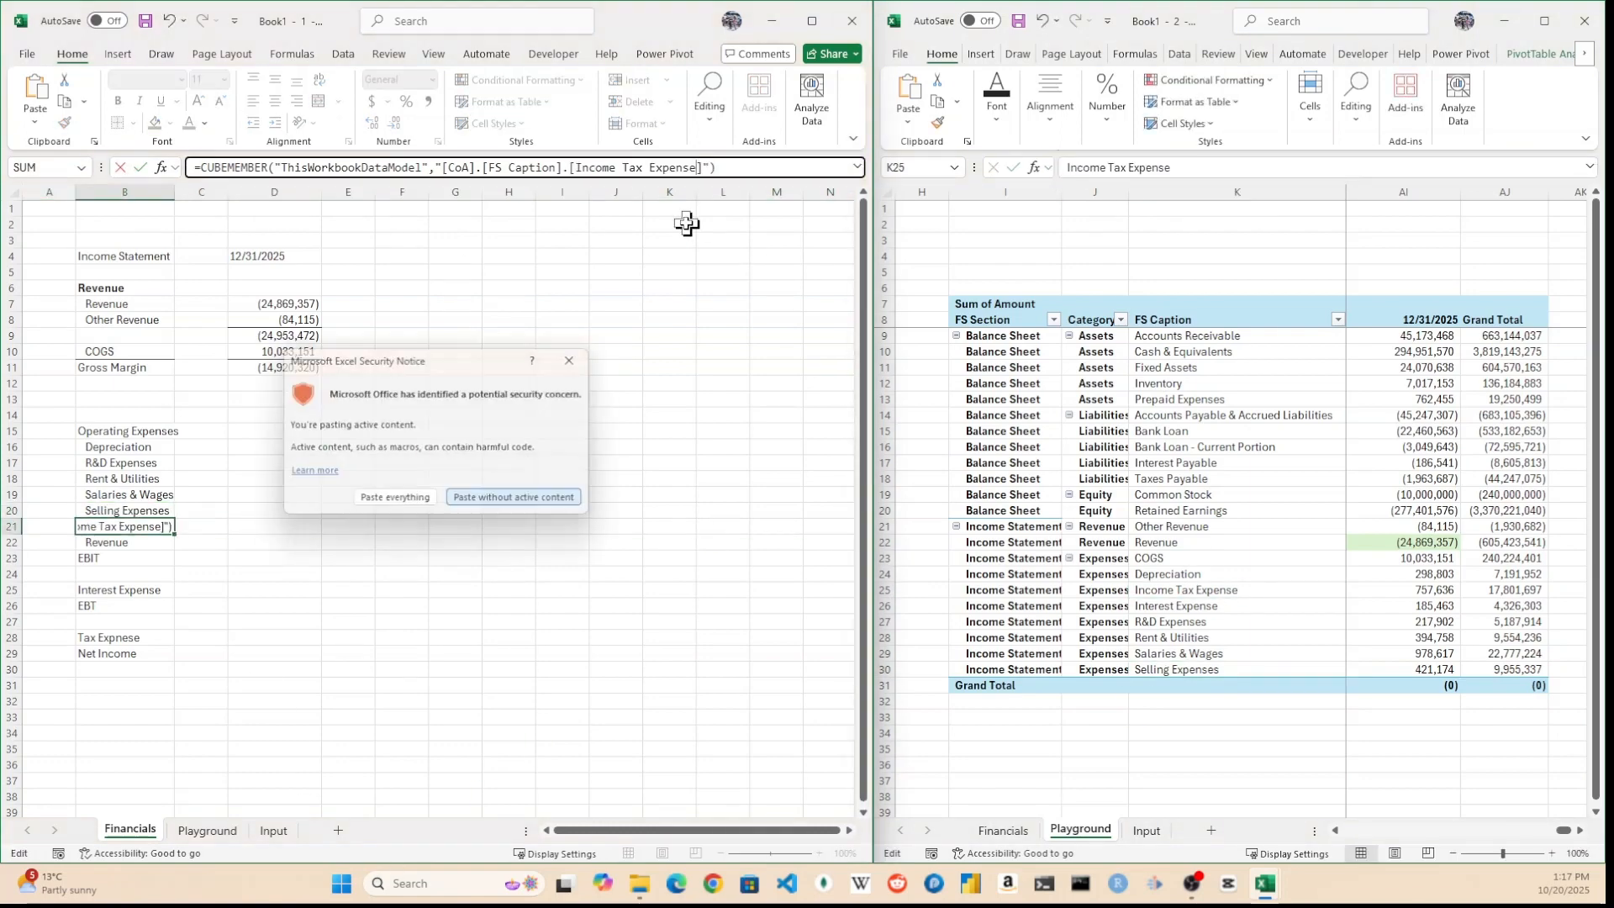
Change the member in B22's CUBEMEMBER formula to Interest Expense, copying the caption from the PivotTable
left_click(1185, 606)
double_click(615, 169)
key("ctrl+v")
key("Return")
Move the Interest Expense and Income Tax Expense captions to B25 and B28, and fill the CUBEVALUE amounts in column D for the expense rows
left_click(141, 653)
left_click(143, 543)
left_click(154, 527)
left_click_drag(144, 550, 155, 638)
left_click(152, 526)
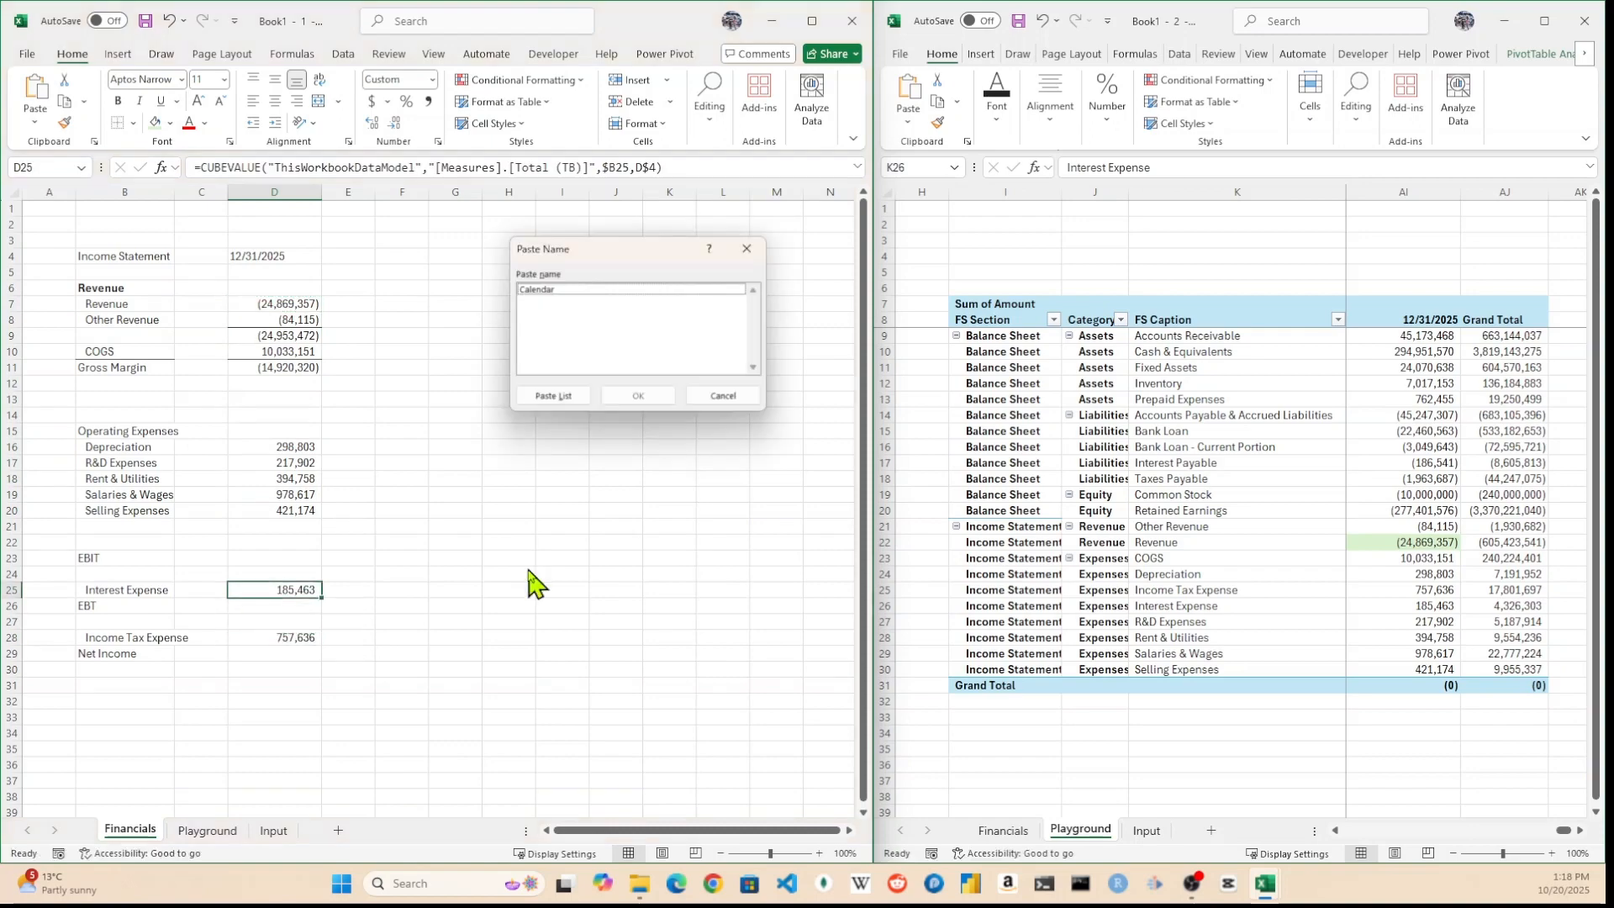
Subtotal the operating expenses in D21 with AGGREGATE, using function 9 and option 3 over the amounts directly above
key("Up")
key("Up")
key("Up")
key("Up")
key("Up")
key("Up")
key("Up")
key("Up")
key("Down")
key("Down")
key("Down")
type("=AGGREGATE(9,3,")
key("Up")
key("ctrl+shift+Up")
key("Return")
Calculate EBIT in D23 with AGGREGATE(9,3,…), extending the range upward through the revenue amounts
key("Down")
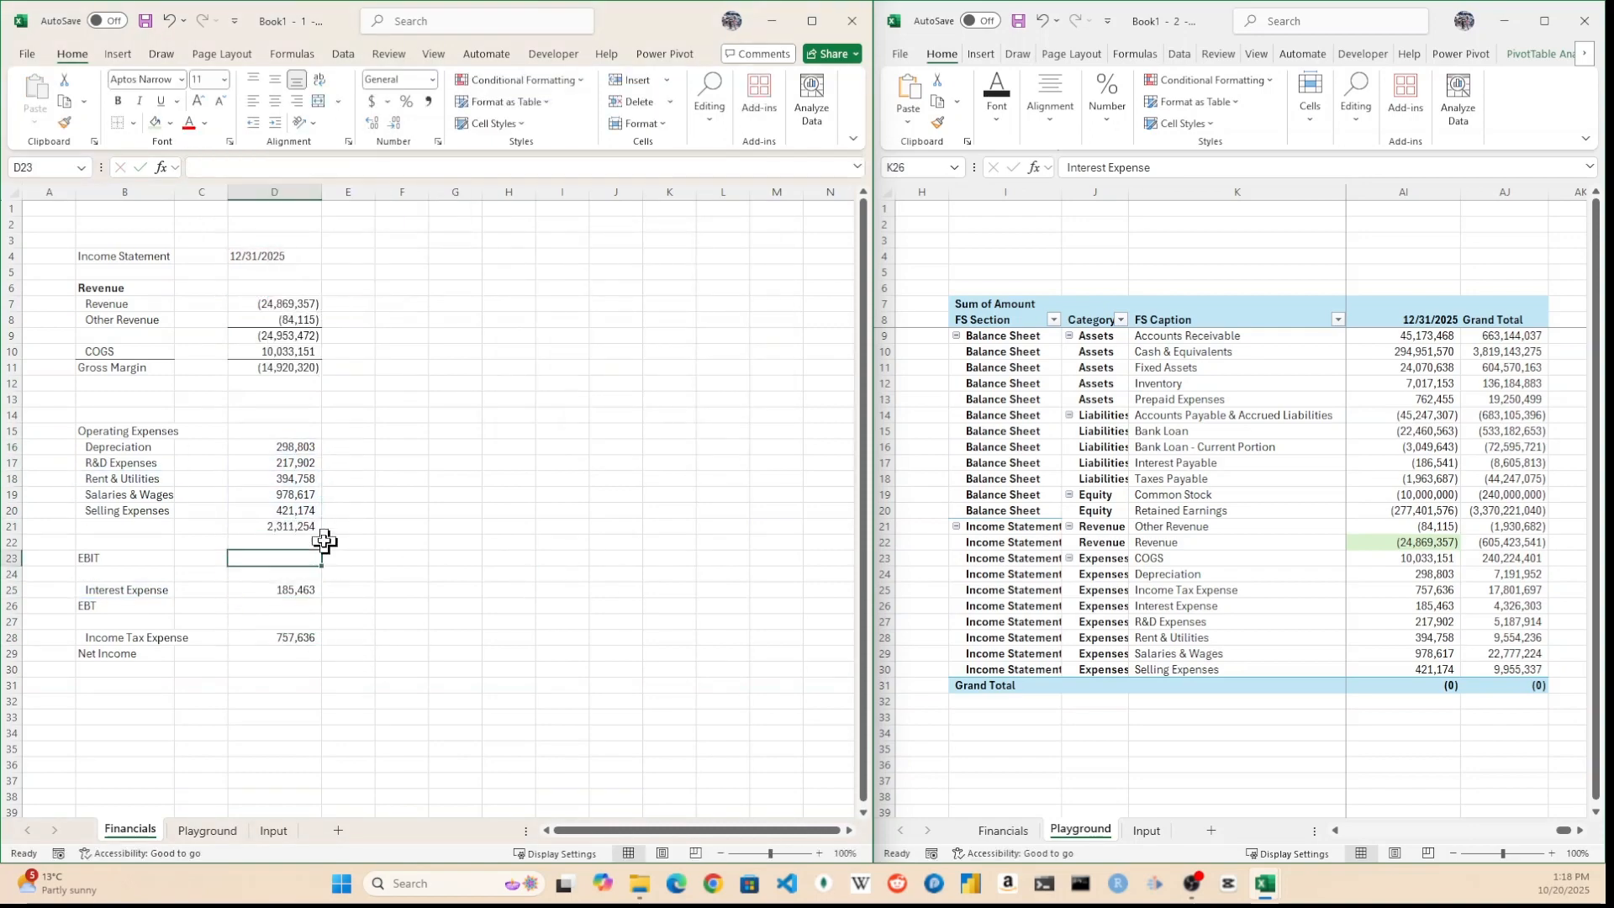
type("=AGGREGATE(9,3,")
key("Up")
key("Up")
key("ctrl+shift+Up")
key("ctrl+shift+Up")
key("ctrl+shift+Up")
key("Return")
Calculate EBT in D26 with AGGREGATE(9,3,…) over the range from Interest Expense up through the revenue amounts
key("Down")
key("Down")
type("=AGGREGATE(9,3,")
key("Up")
key("ctrl+shift+Up")
key("ctrl+shift+Up")
key("ctrl+shift+Up")
key("ctrl+shift+Up")
key("ctrl+shift+Up")
key("Return")
Calculate Net Income in D29 with AGGREGATE(9,3,…) over the range from Income Tax Expense up through the revenue amounts
key("Down")
key("Down")
type("=AGGREGATE(9,3,")
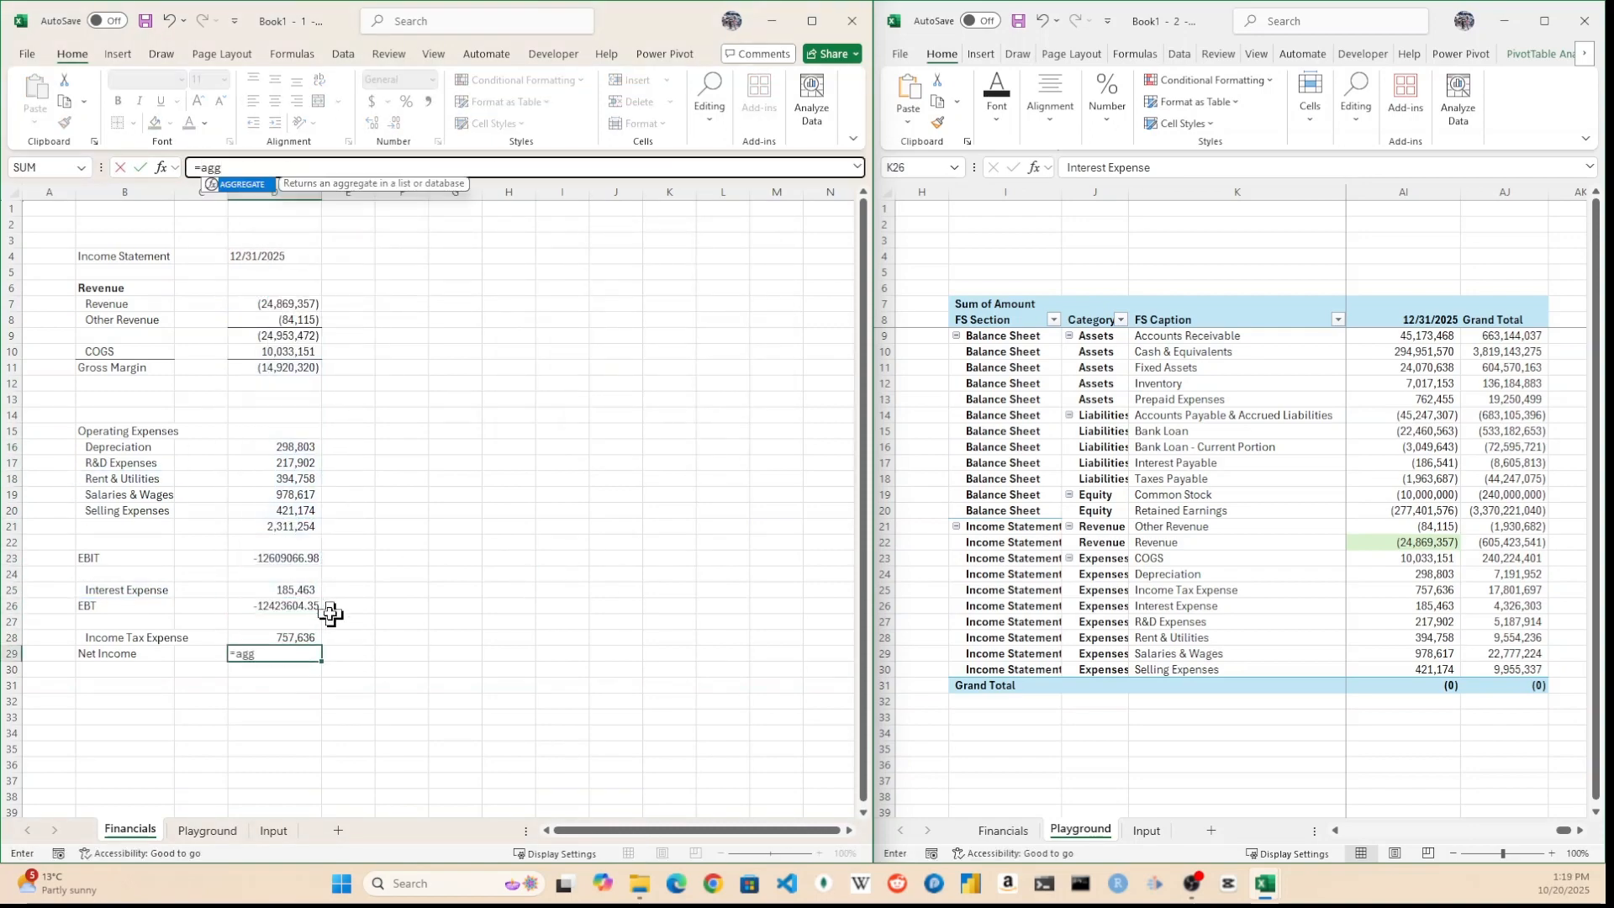
key("Up")
key("ctrl+shift+Up")
key("ctrl+shift+Up")
key("ctrl+shift+Up")
key("ctrl+shift+Up")
key("ctrl+shift+Up")
key("ctrl+shift+Up")
key("ctrl+shift+Up")
key("Return")
Copy the number format of the Interest Expense amount in D25 to the amounts in D23:D29
left_click(274, 590)
left_click(65, 123)
left_click_drag(274, 558, 274, 653)
left_click(360, 556)
Copy bottom-border formatting to the captions and amounts in rows 20, 22, 25 and 28 with Format Painter
left_click(274, 510)
left_click(151, 510, "ctrl")
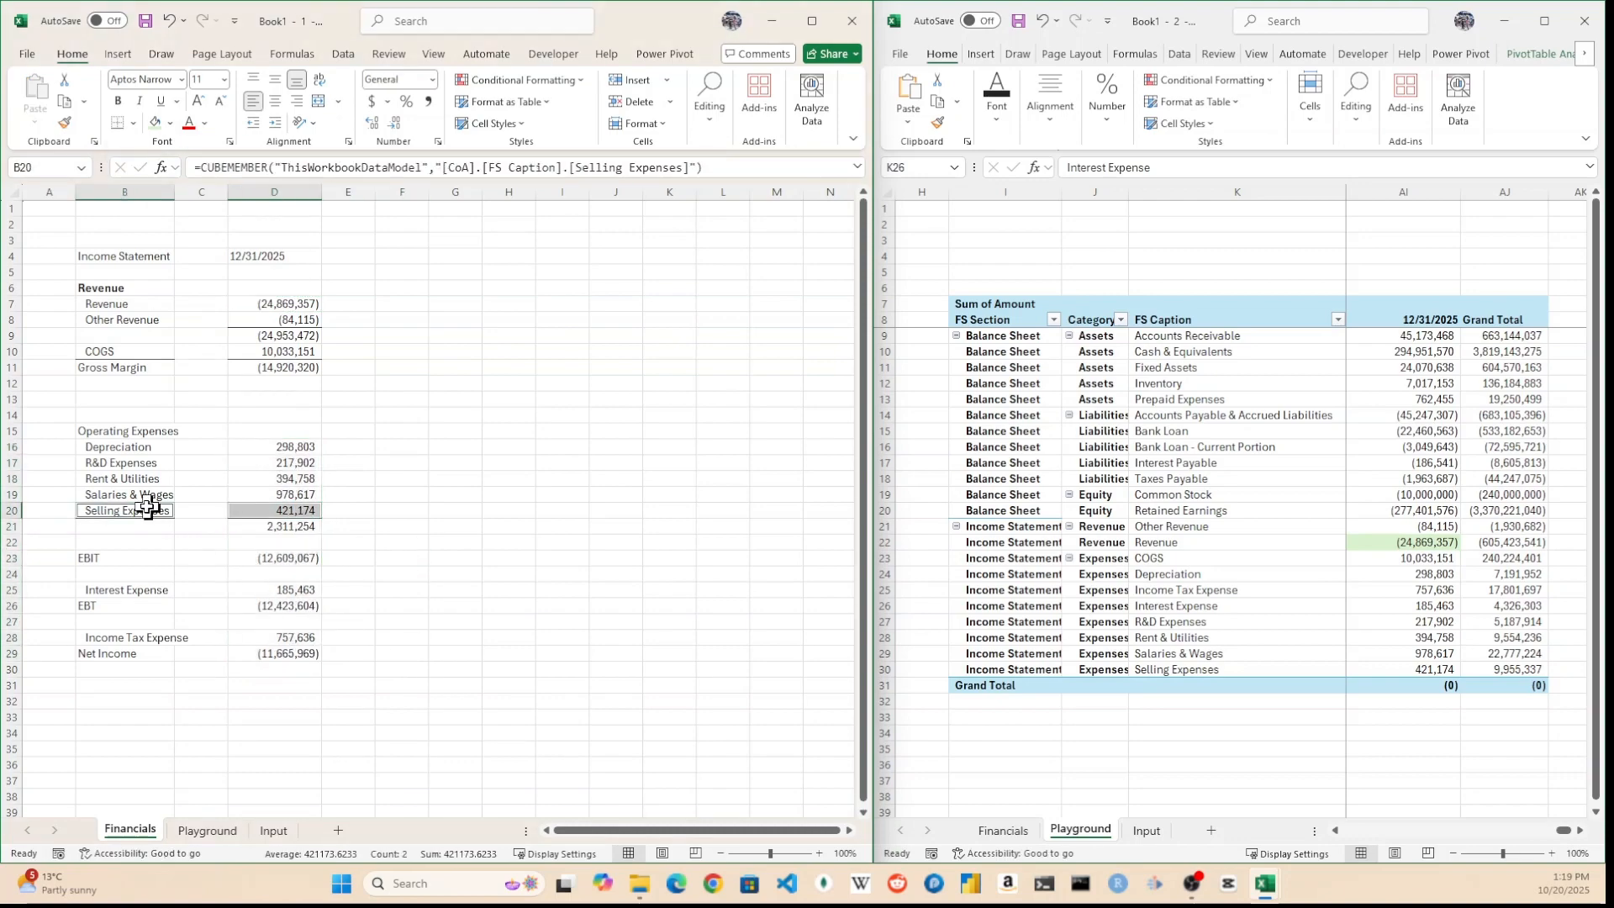
left_click(65, 123)
left_click_drag(130, 510, 253, 510)
left_click(65, 122)
left_click(130, 542)
left_click(65, 123)
left_click(130, 590)
left_click(130, 637)
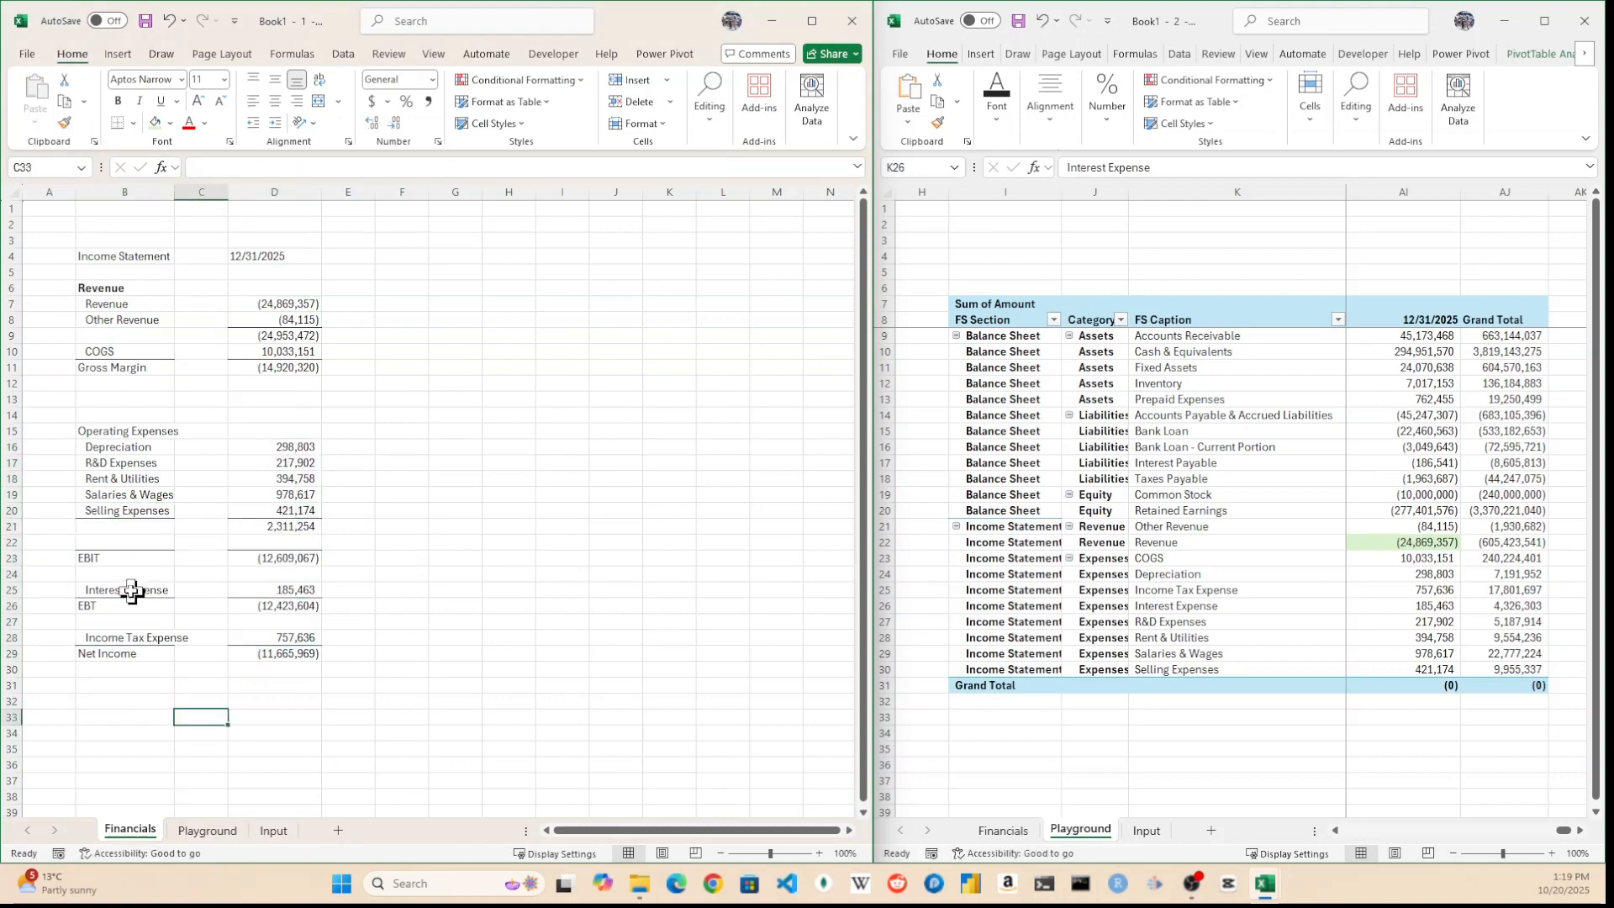
left_click(129, 530)
type("Tota")
key("BackSpace")
key("BackSpace")
key("BackSpace")
key("BackSpace")
Bold the Operating Expenses heading and the EBIT, EBT and Net Income labels
key("ctrl+Up")
key("ctrl+Up")
left_click(117, 101)
left_click(118, 653)
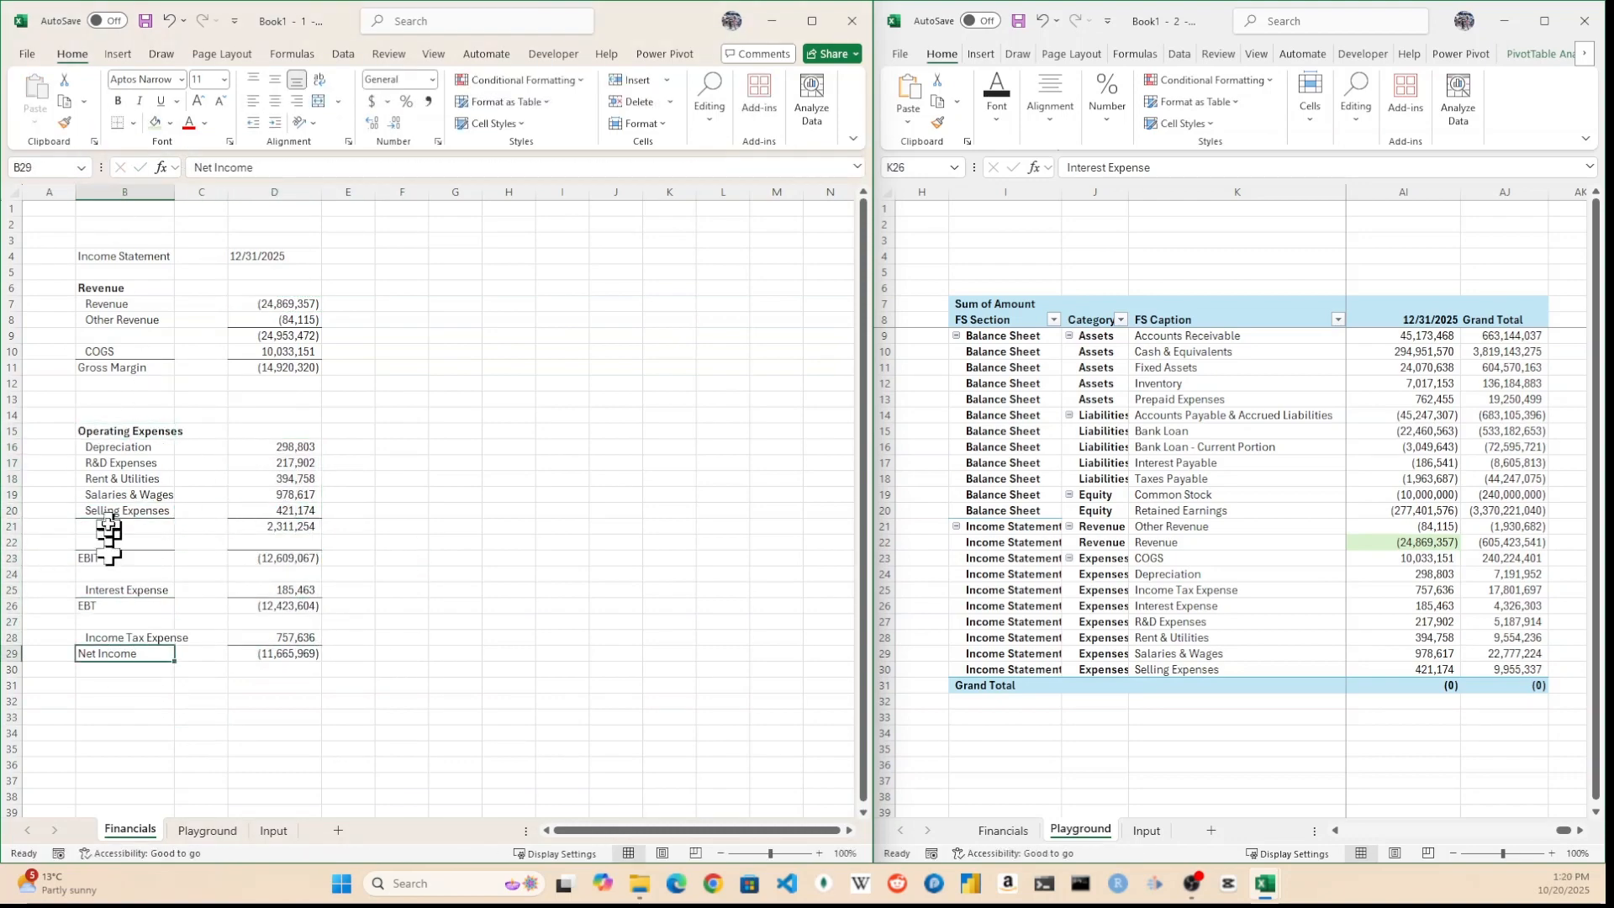
left_click(118, 605, "ctrl")
left_click(118, 558, "ctrl")
left_click(117, 101)
Delete the surplus blank rows above Operating Expenses, EBIT, Interest Expense and Income Tax Expense
left_click_drag(348, 447, 348, 432)
left_click_drag(11, 399, 11, 386)
key("ctrl+minus")
left_click(12, 510)
key("ctrl+minus")
left_click(12, 526)
left_click(12, 574, "ctrl")
key("ctrl+minus")
Enter the placeholder text "dropdown menu" in D5 below the statement date
left_click(290, 257)
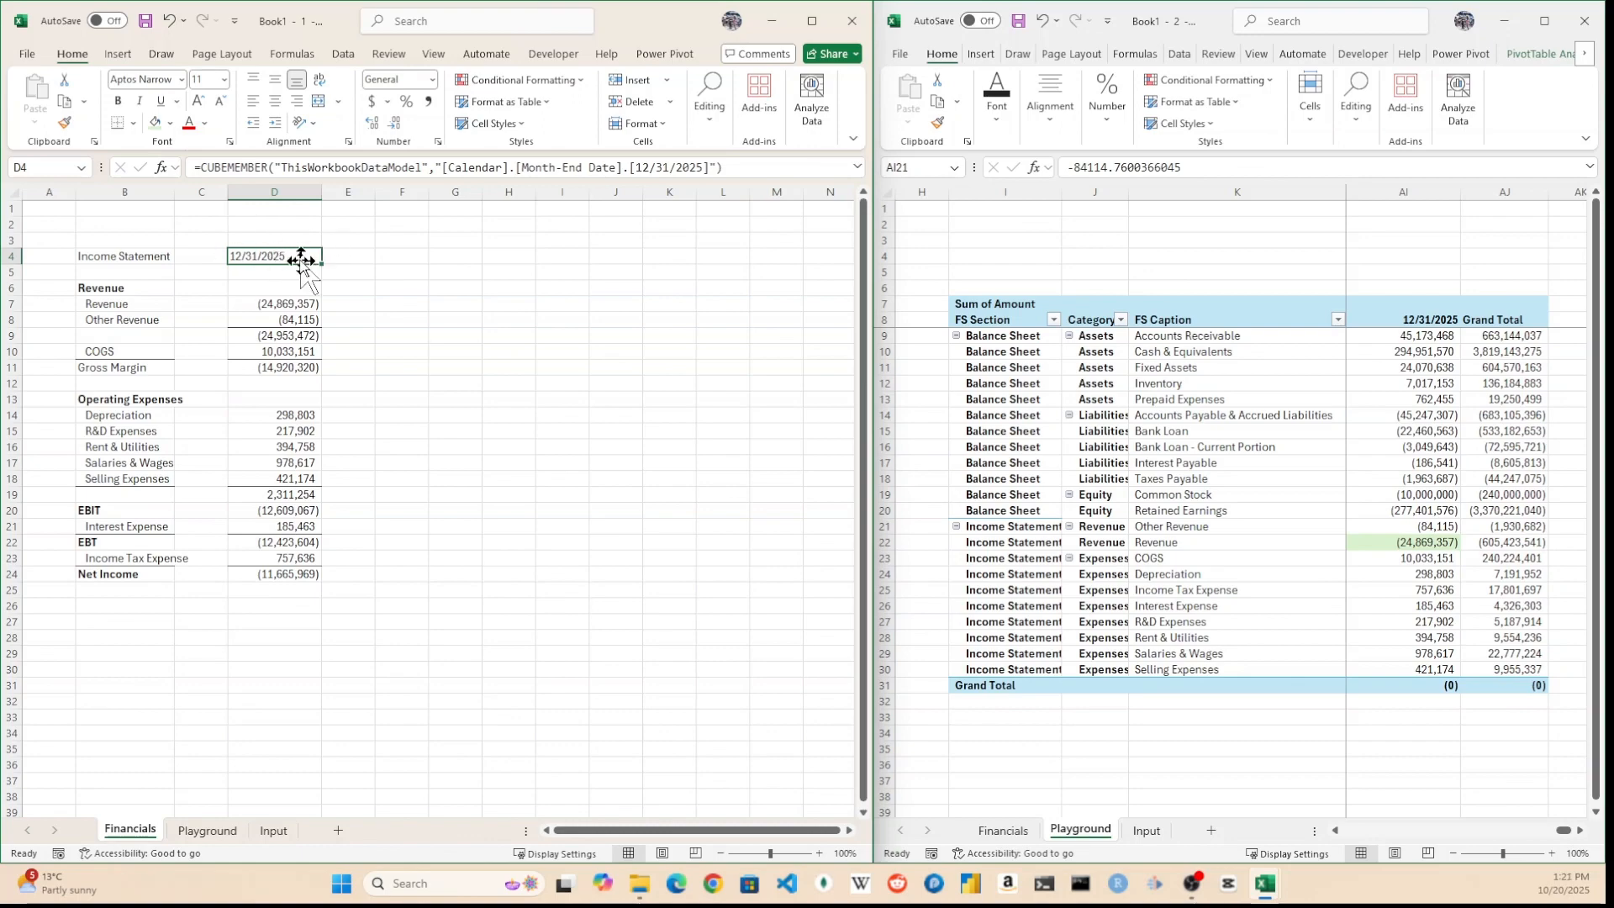
left_click(290, 273)
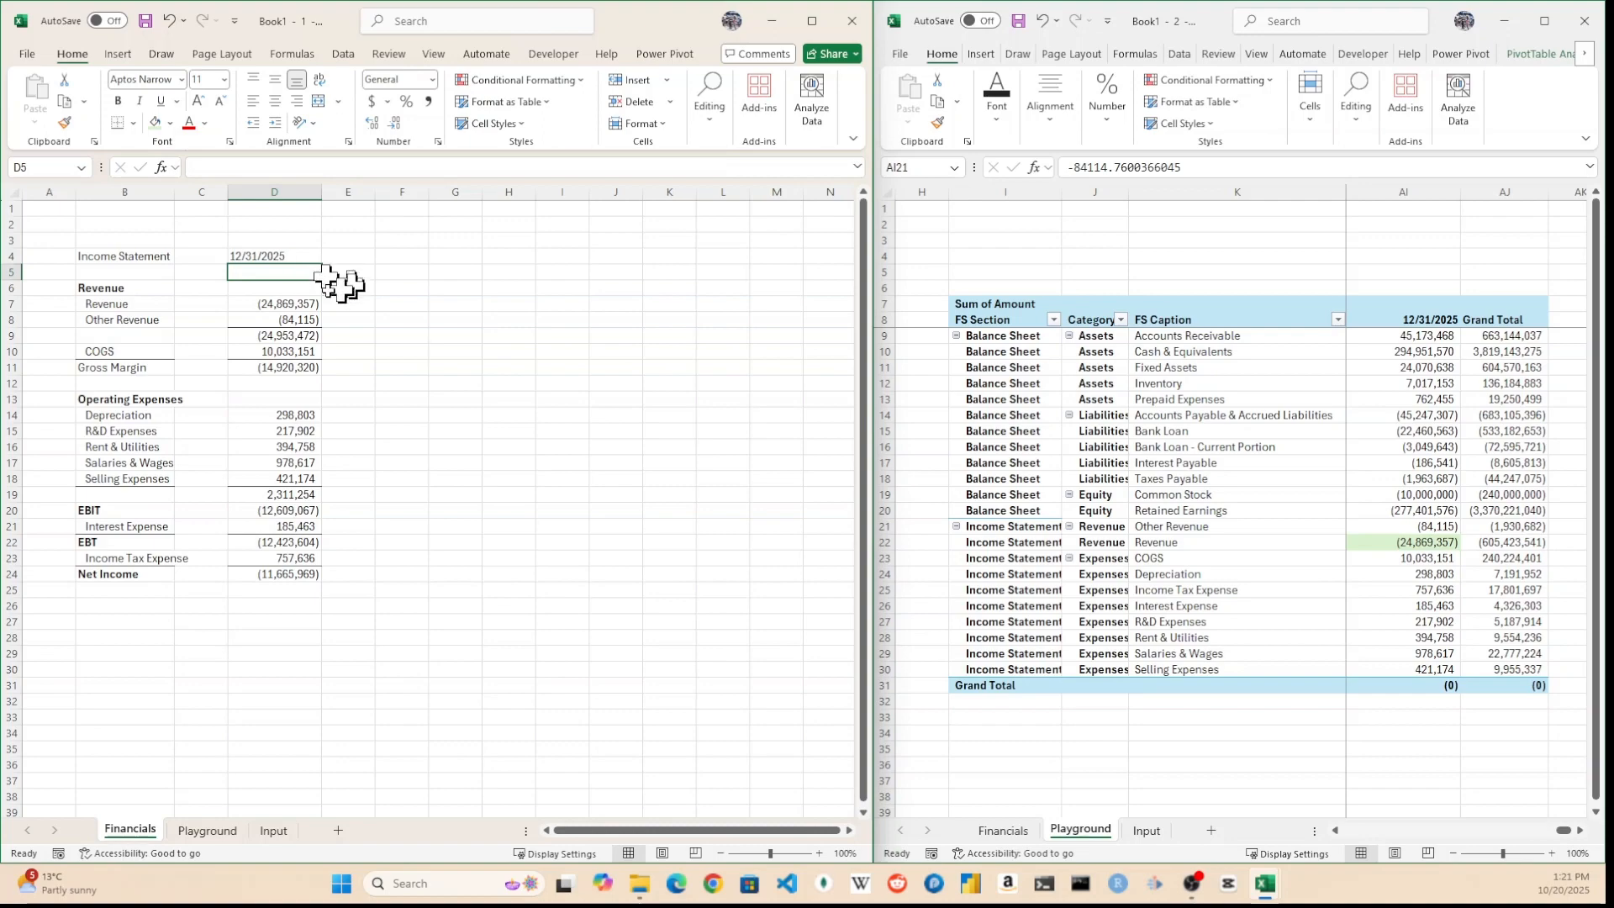
type("dropdo")
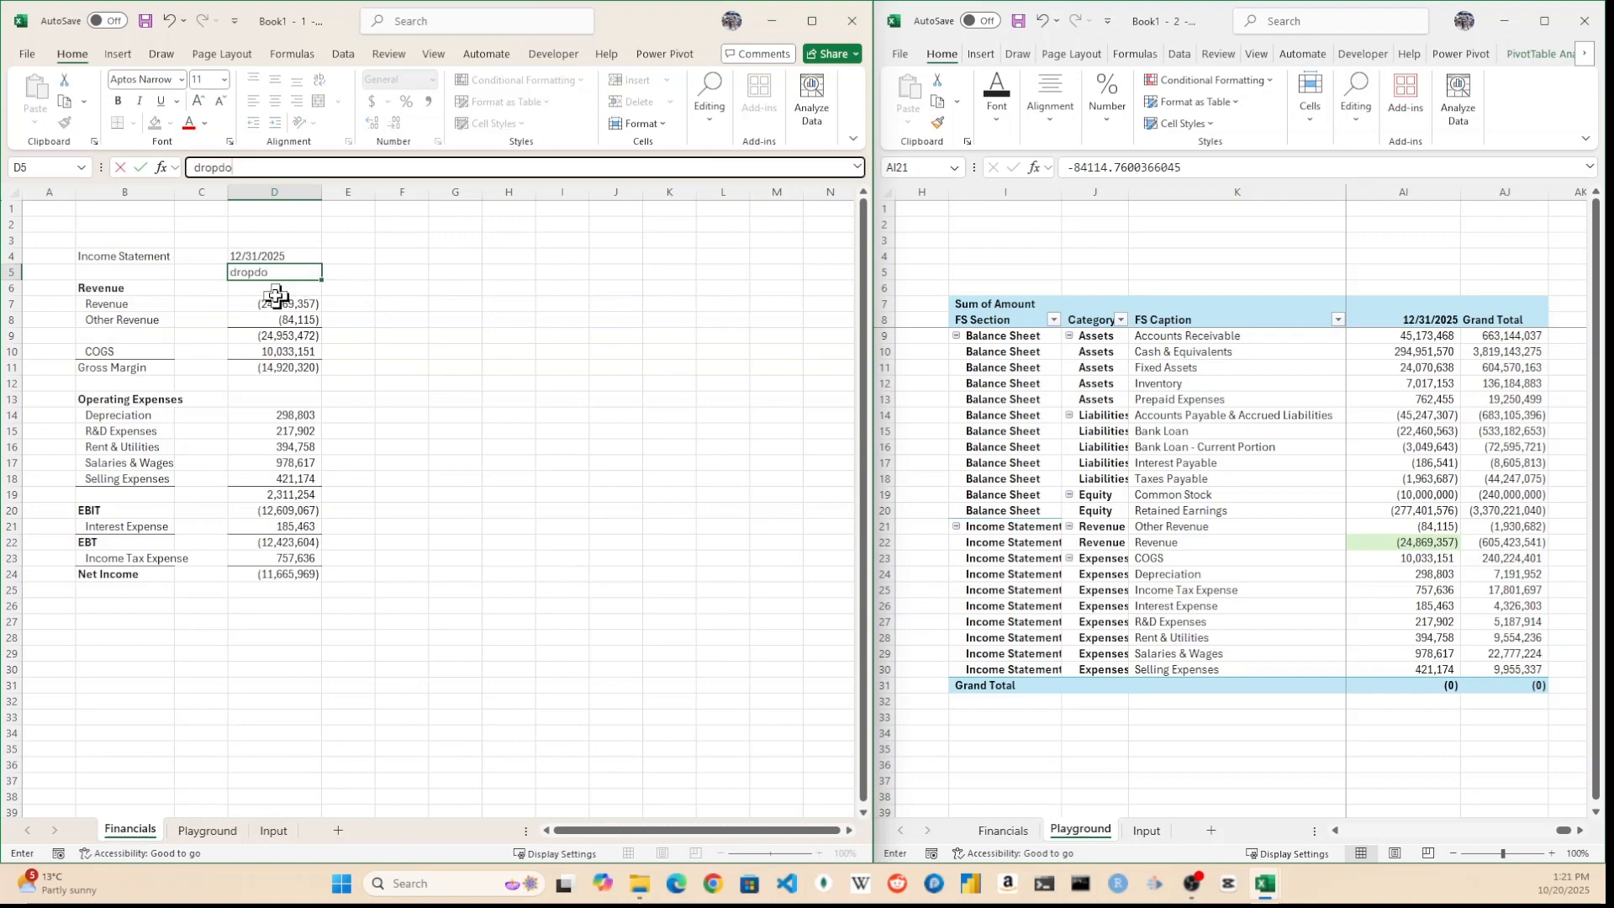
type("wn menu")
key("Return")
key("Up")
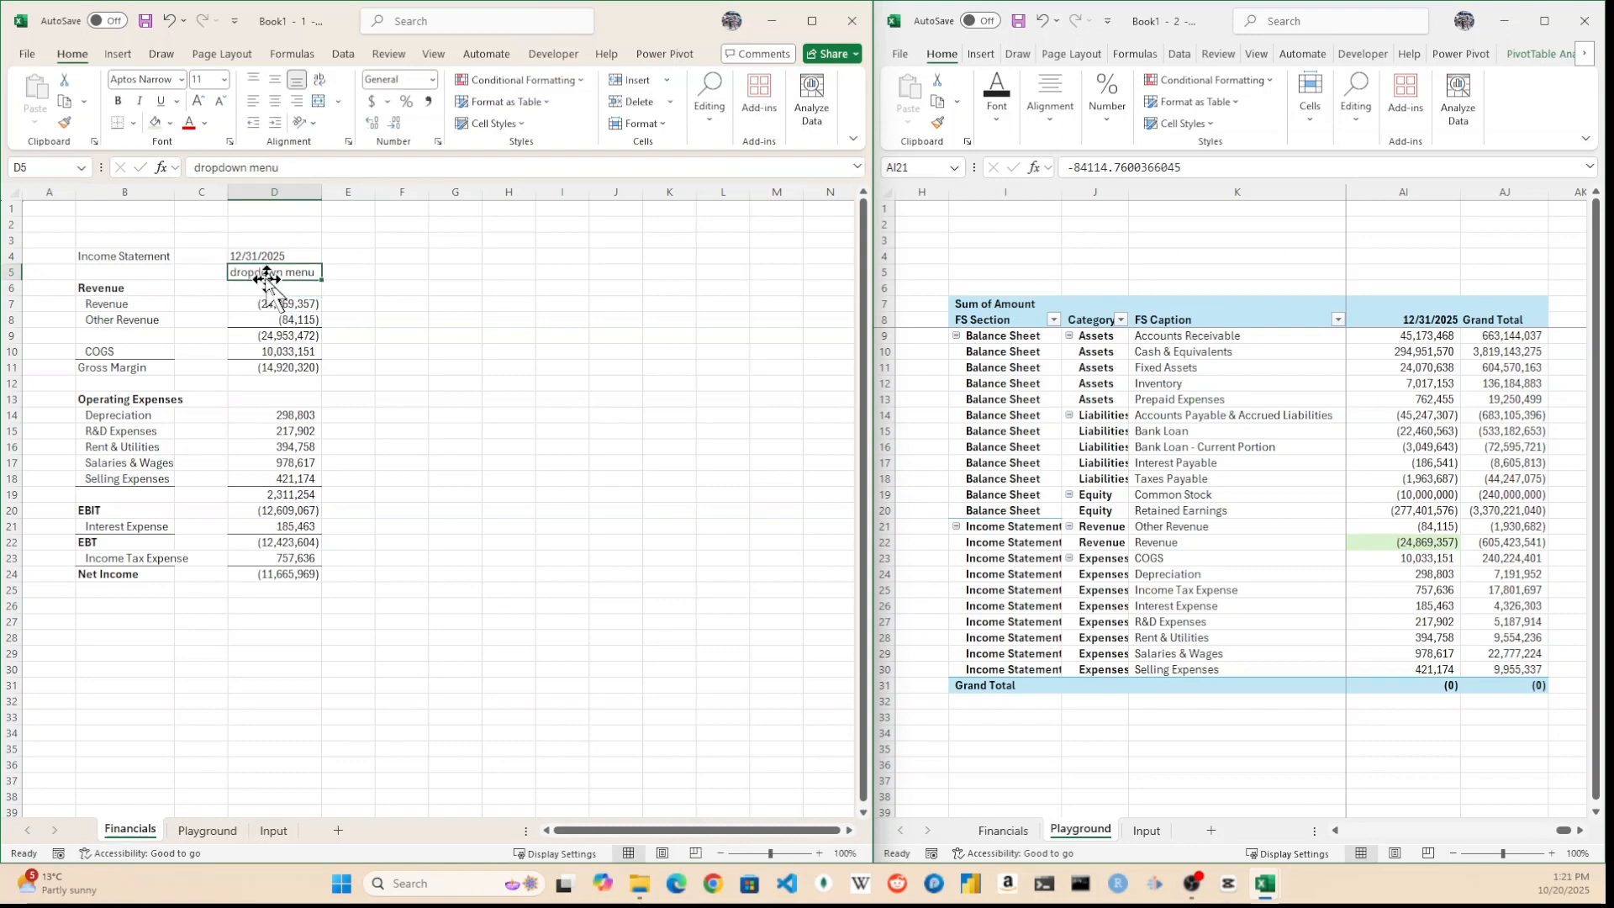
Add data validation to D5 that allows a List with the source =Calendar
left_click(289, 255)
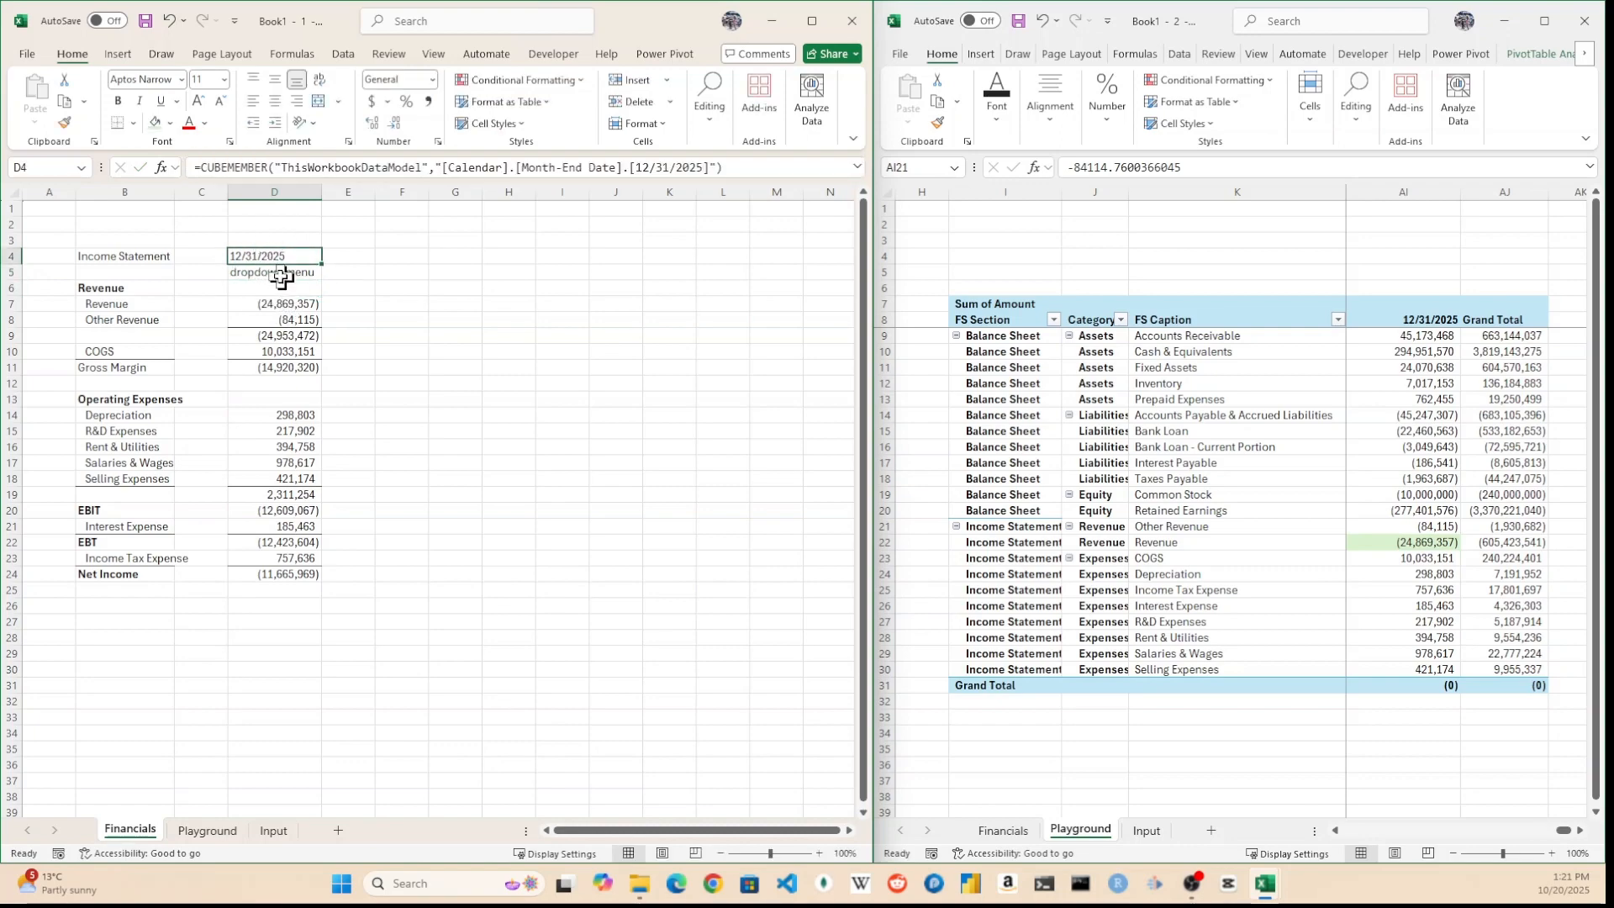
left_click(275, 274)
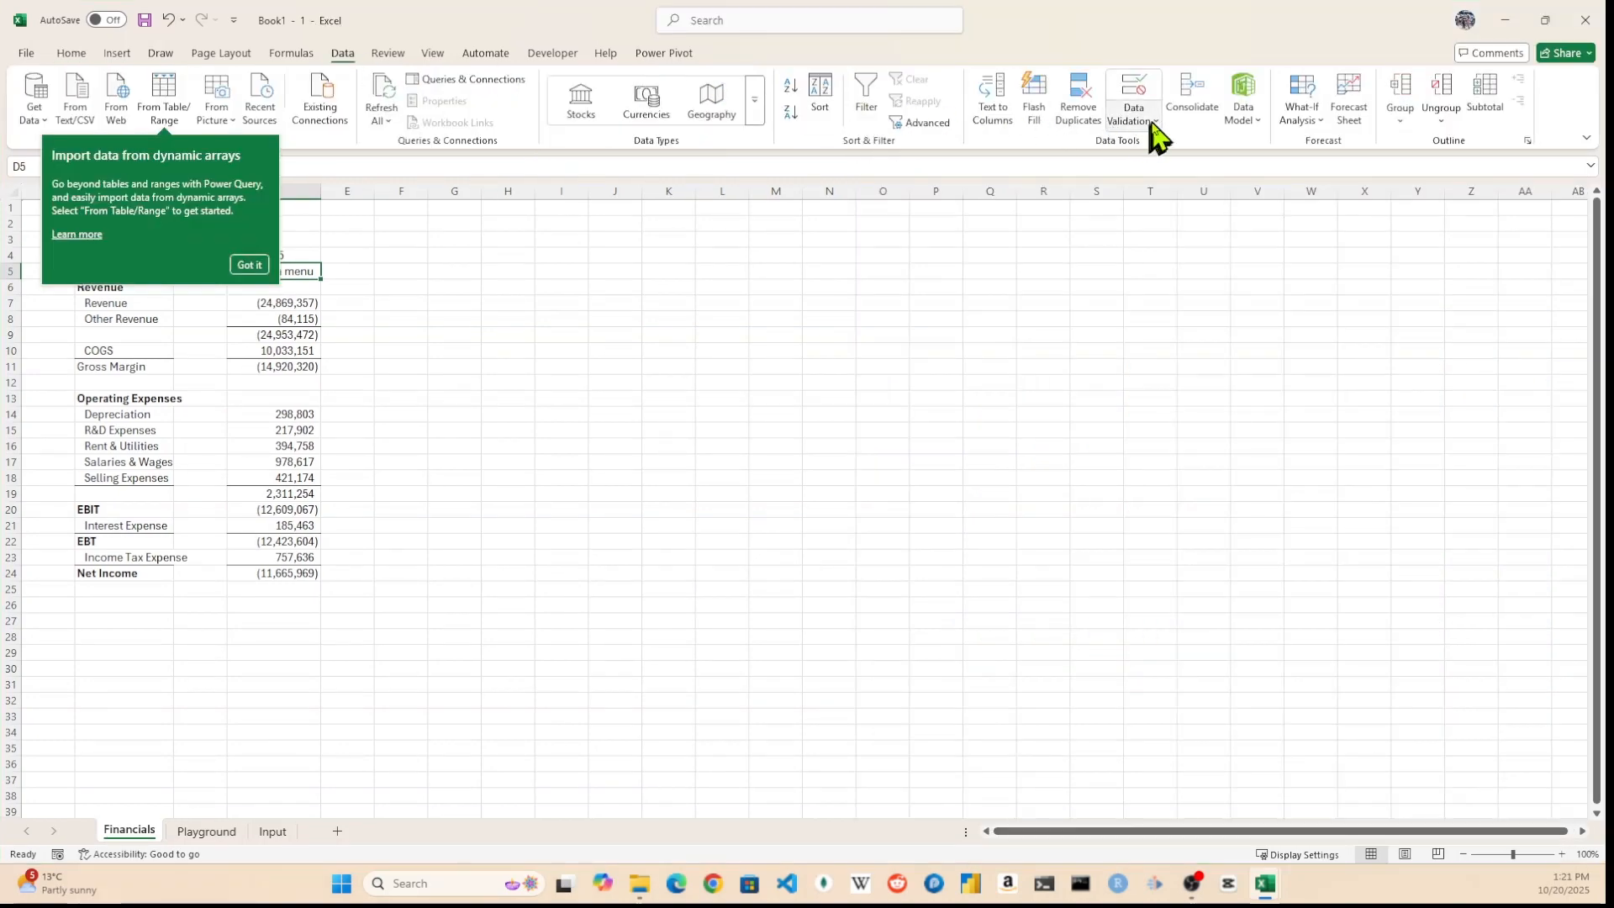
left_click(1153, 123)
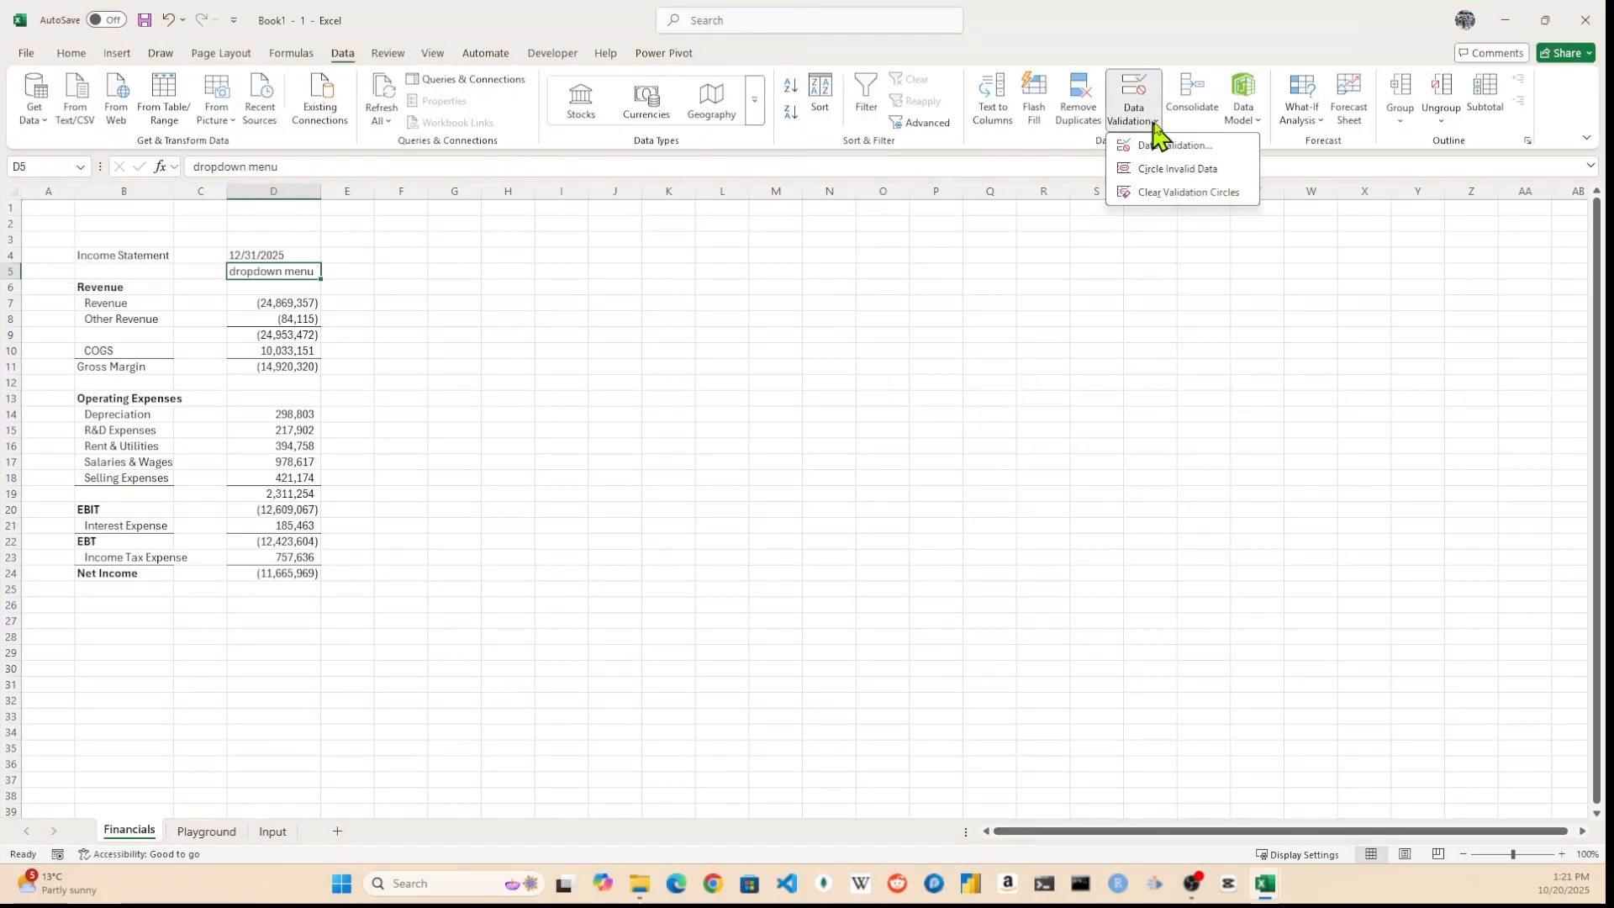
left_click(1164, 146)
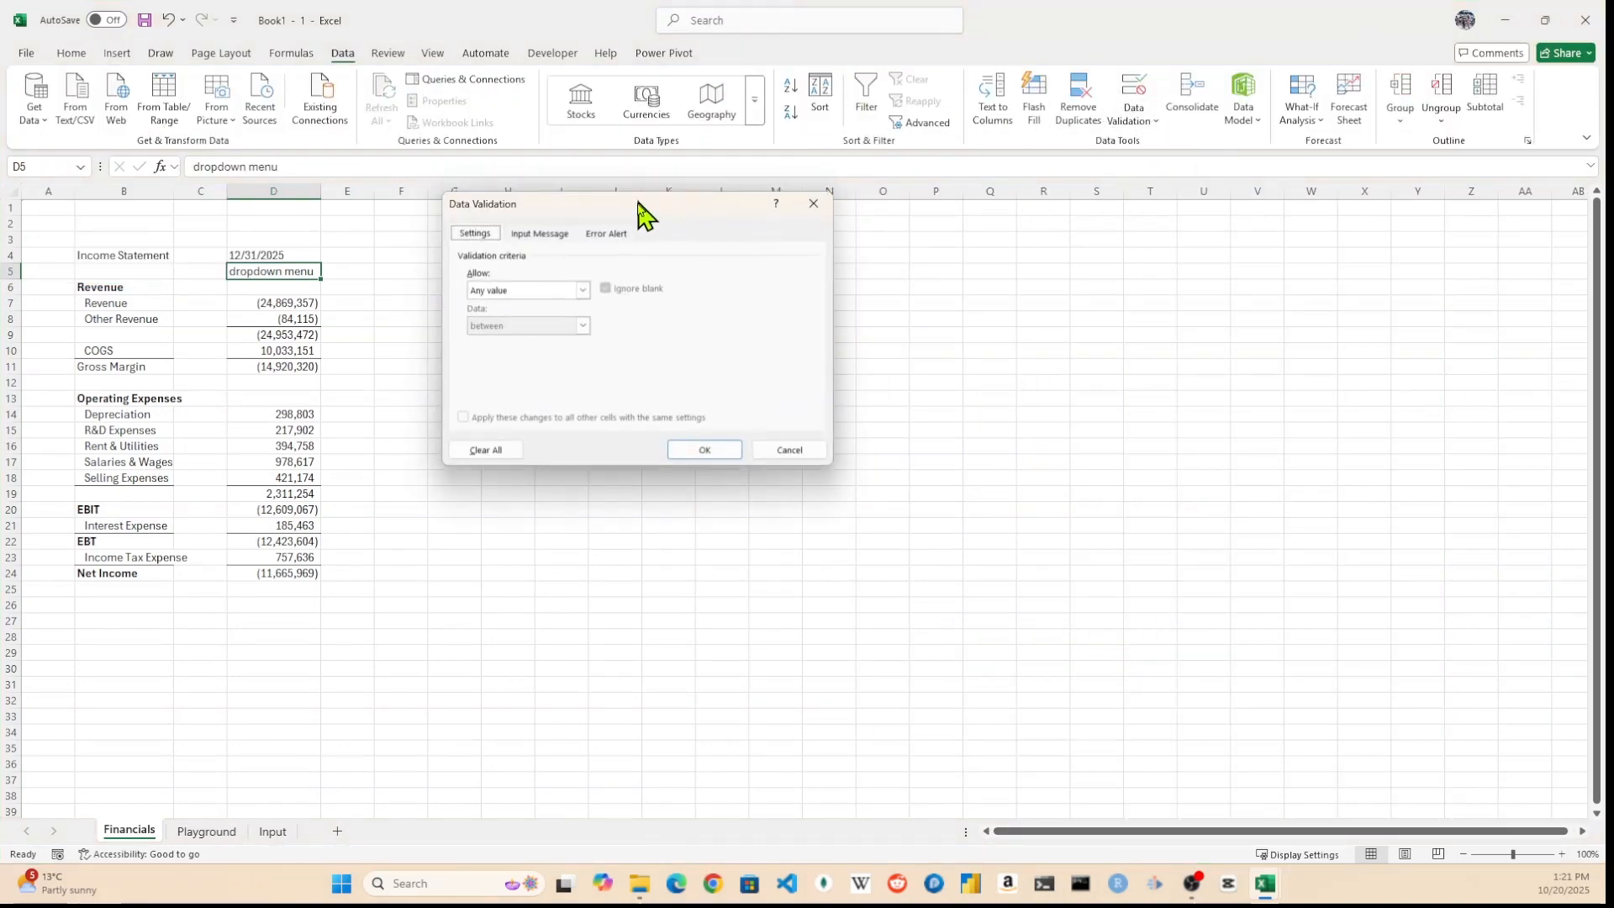
left_click(600, 348)
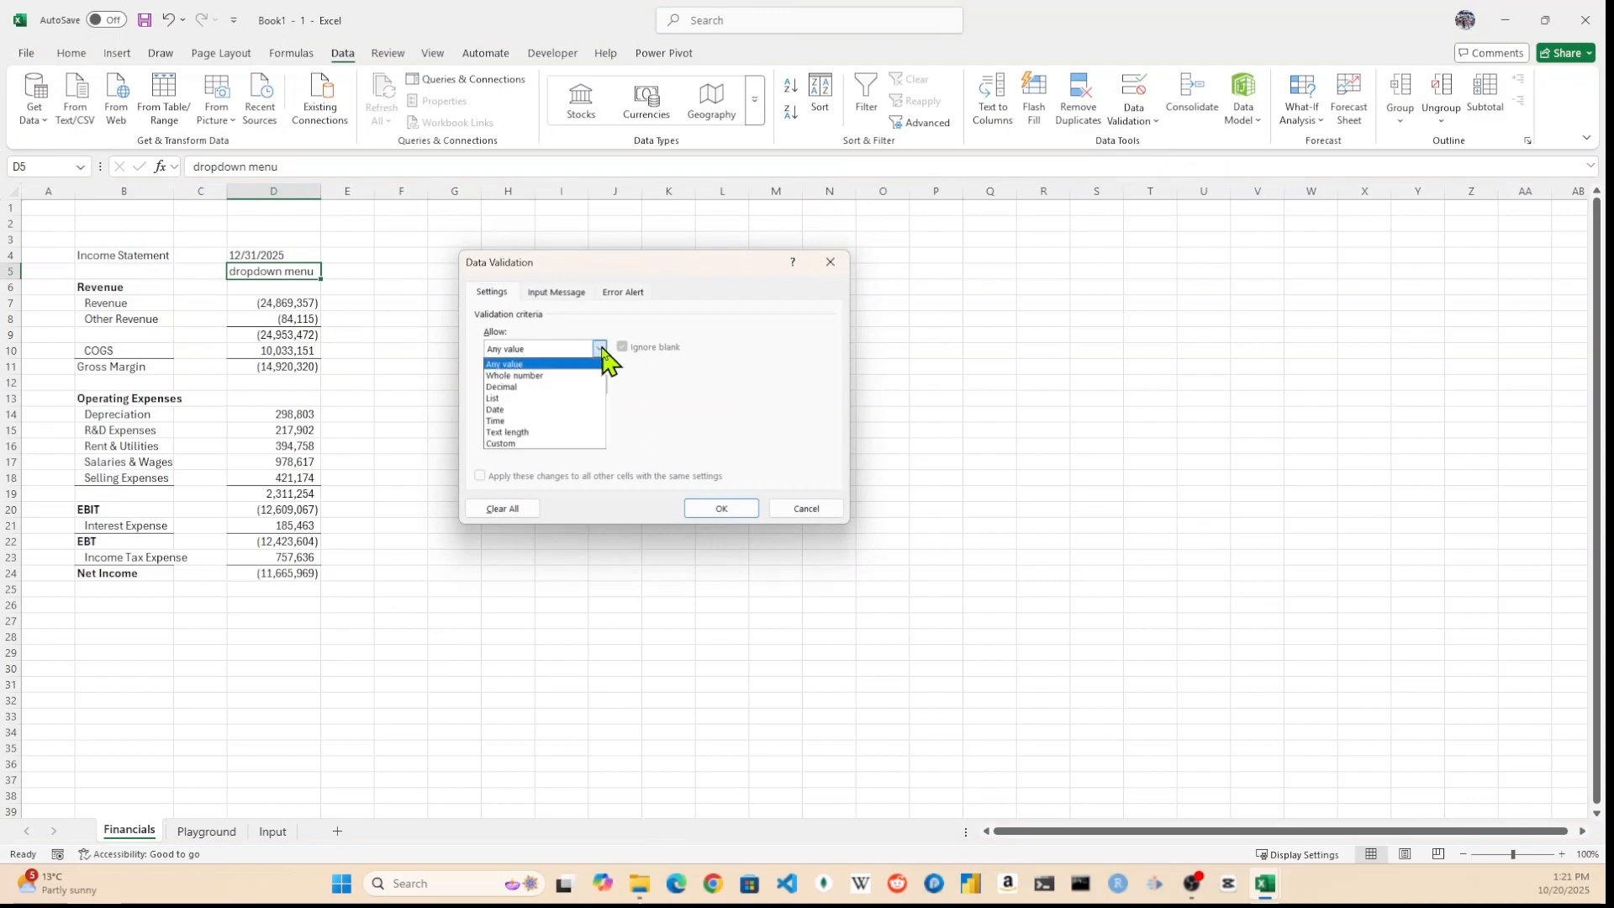
left_click(572, 395)
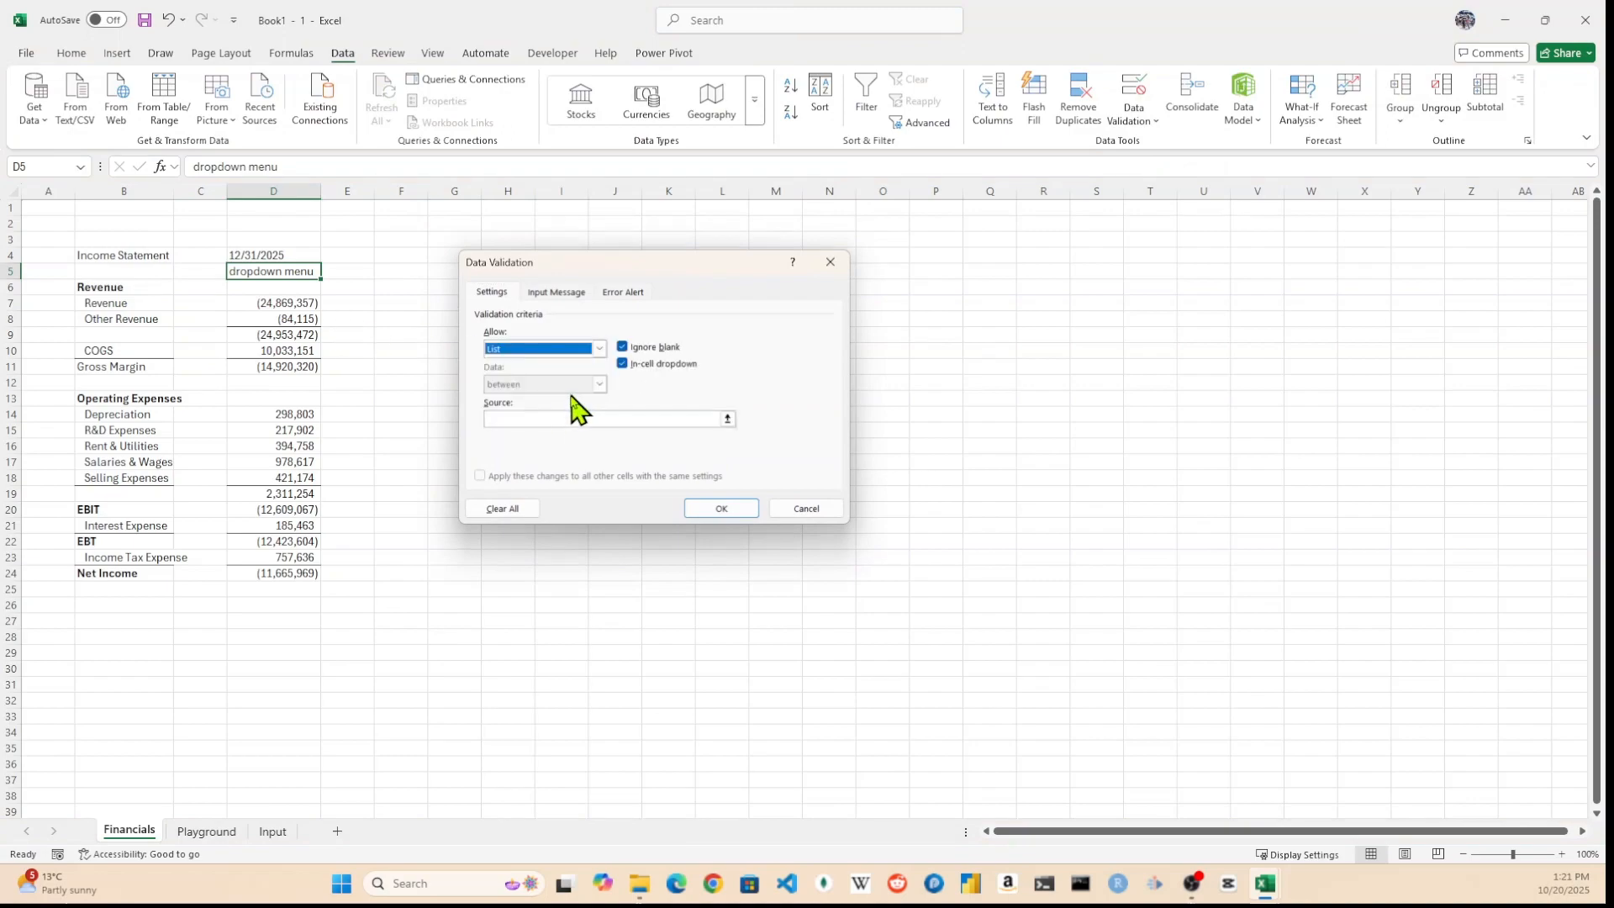
left_click(549, 418)
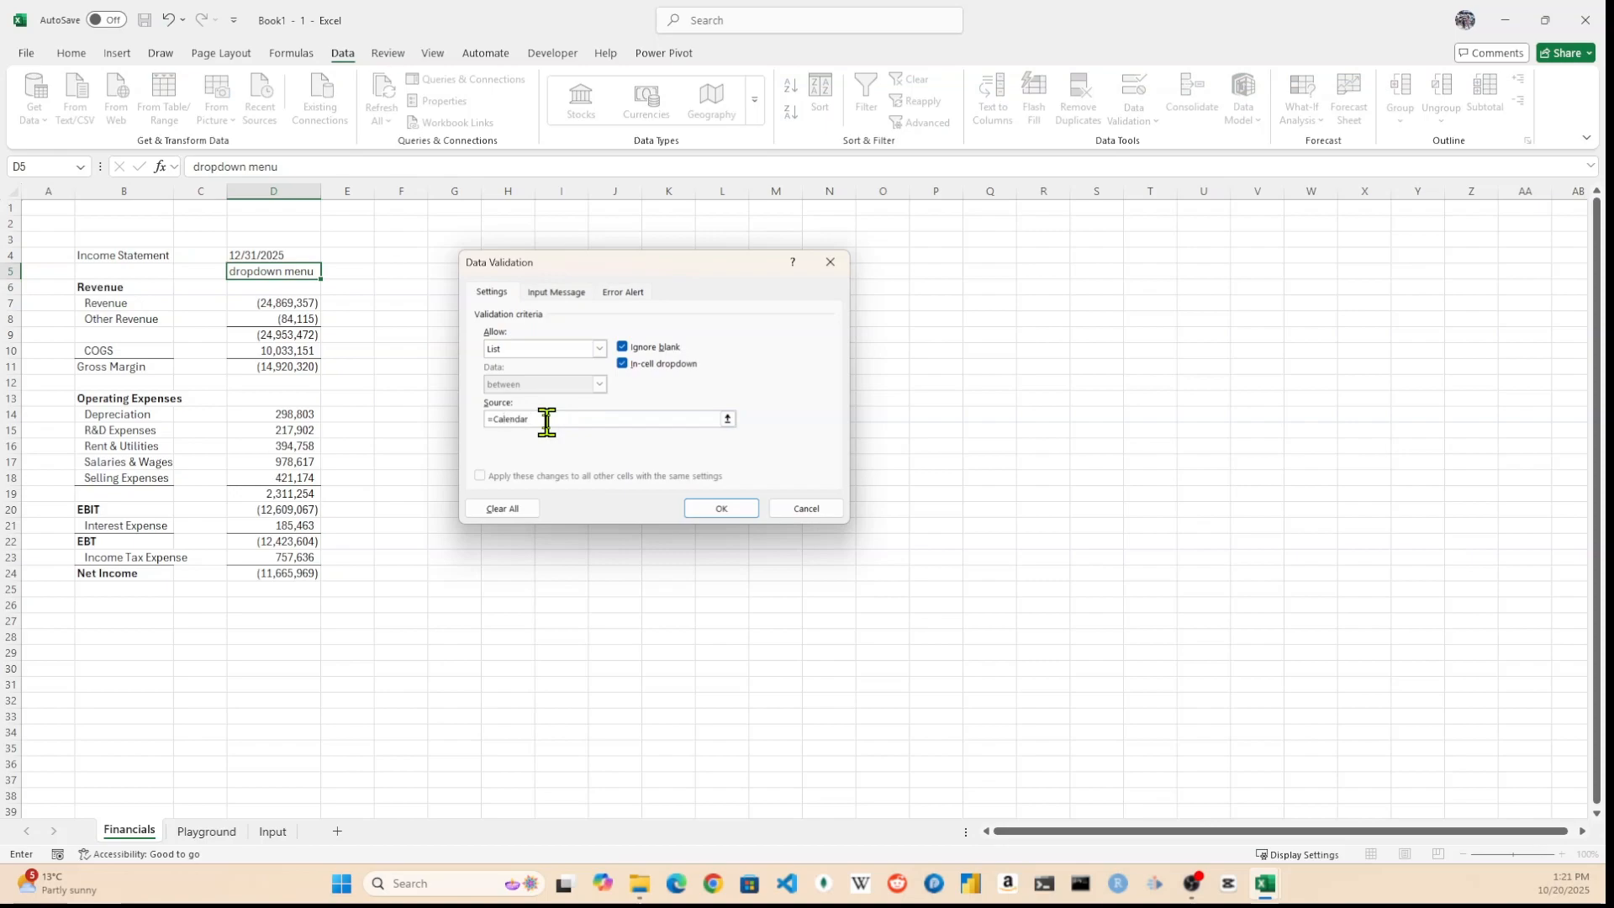
left_click(719, 509)
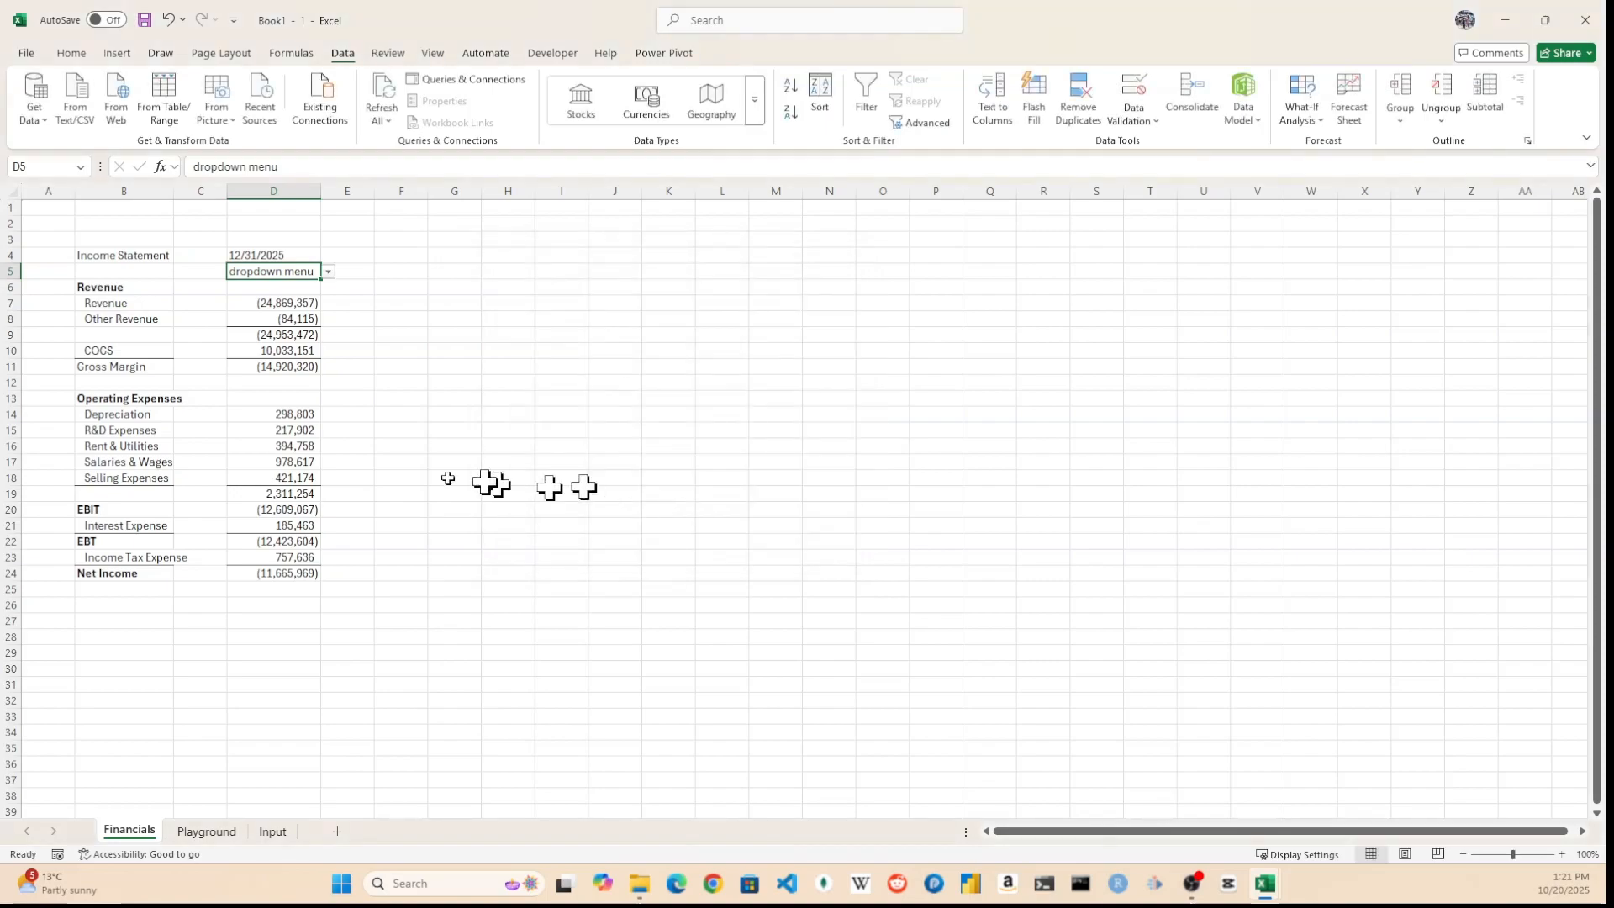
Choose 12/31/2025 from D5's validation list
left_click(329, 272)
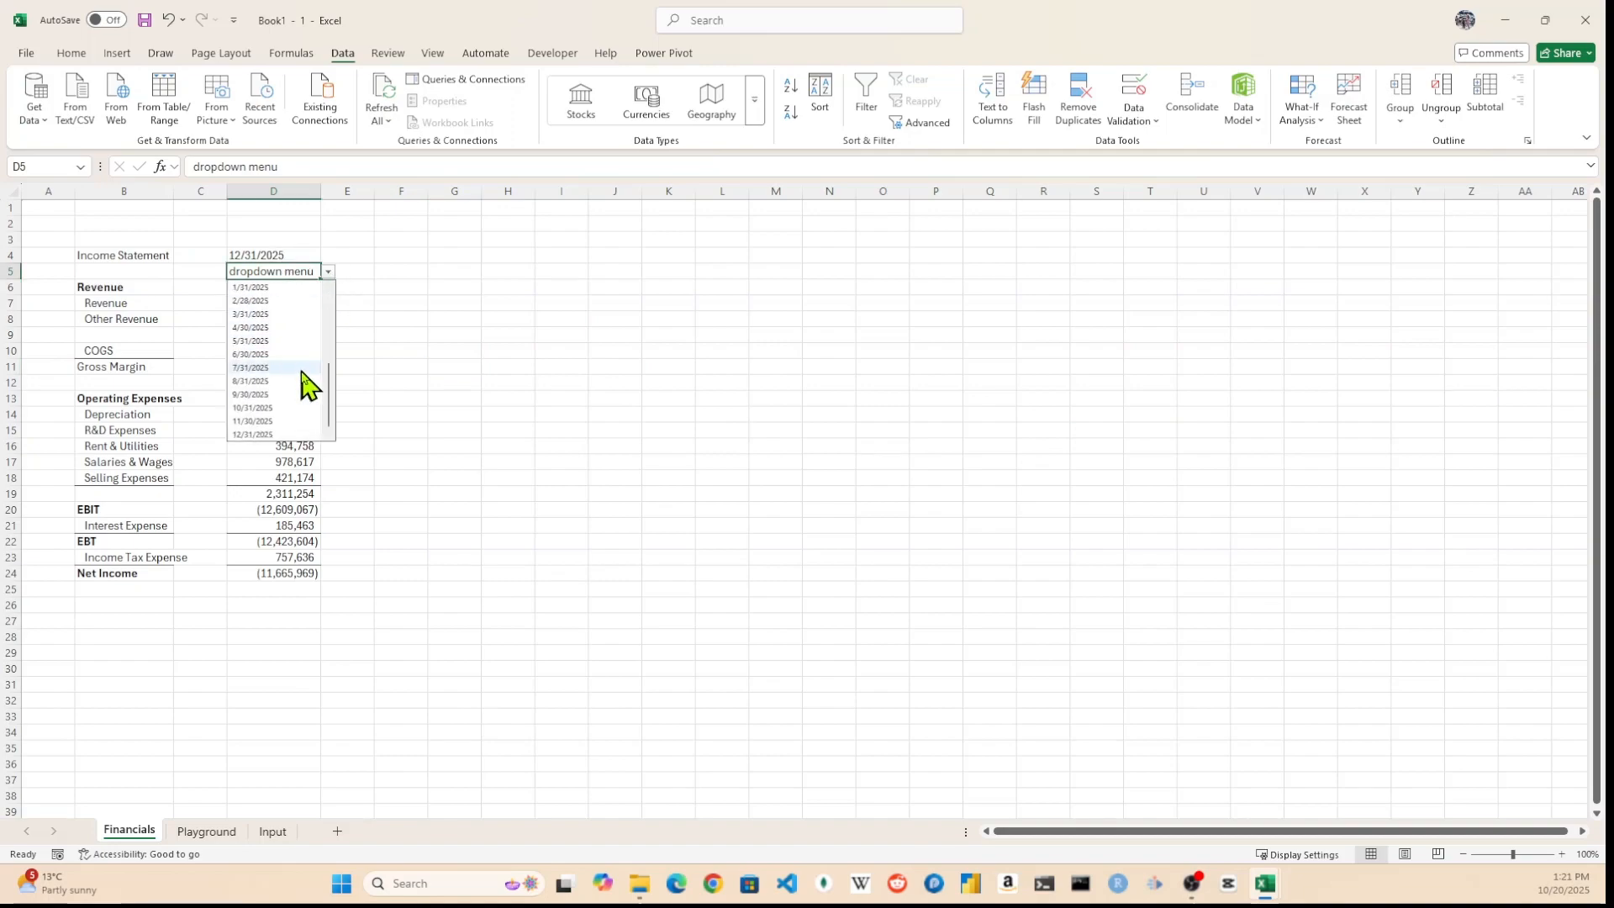
left_click(267, 434)
left_click(400, 367)
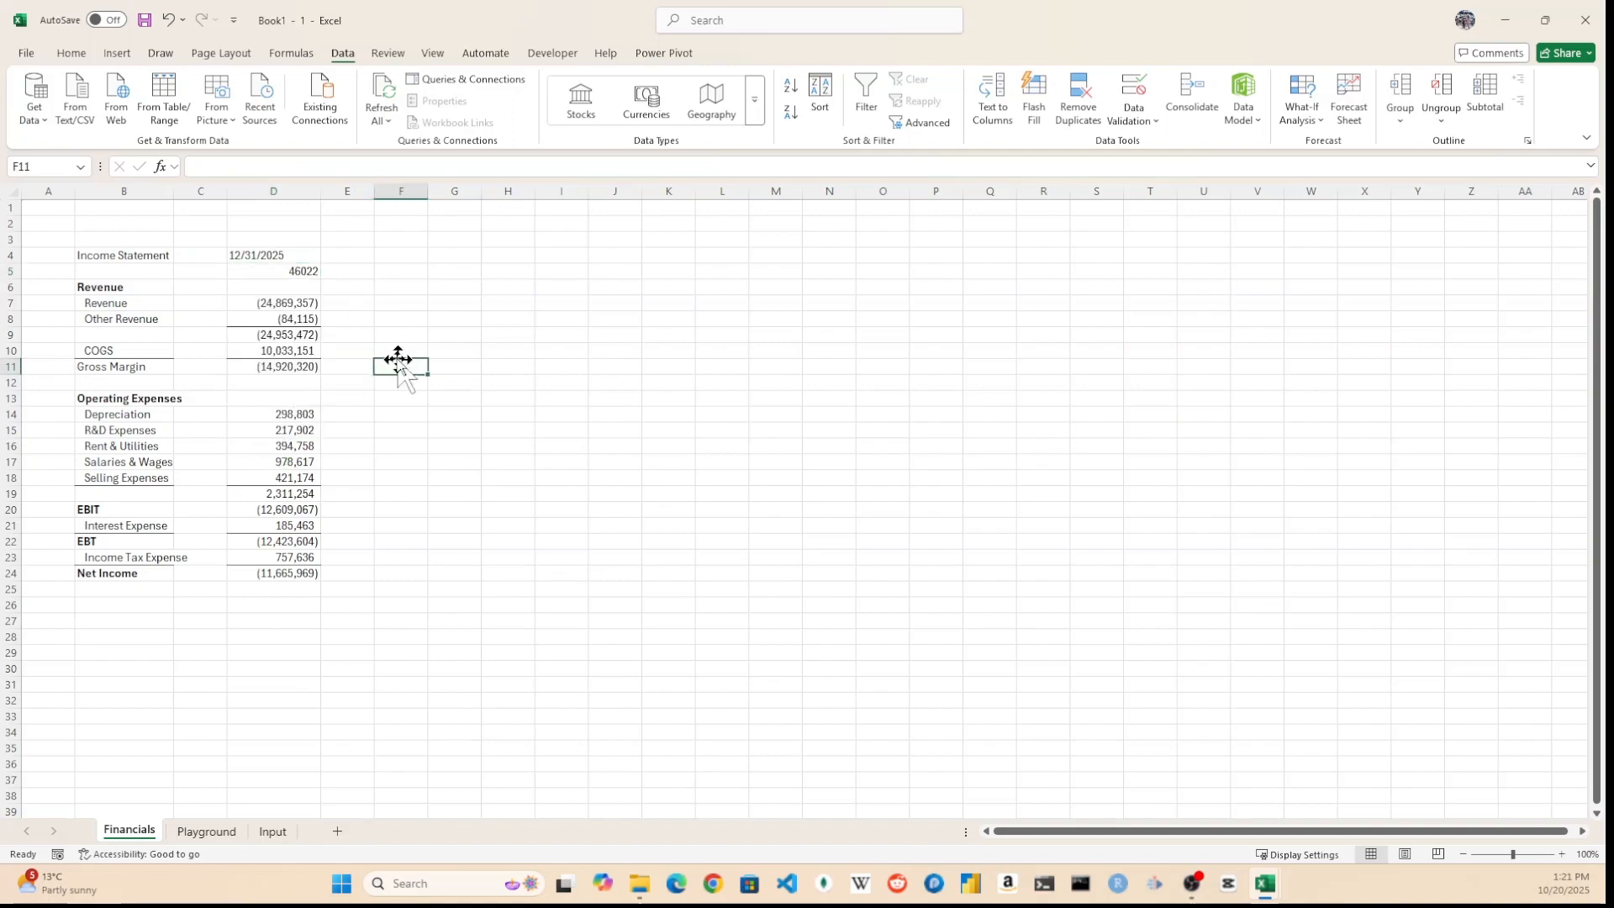
Try to copy D4's formatting onto D5 with Format Painter
left_click(275, 256)
left_click(72, 53)
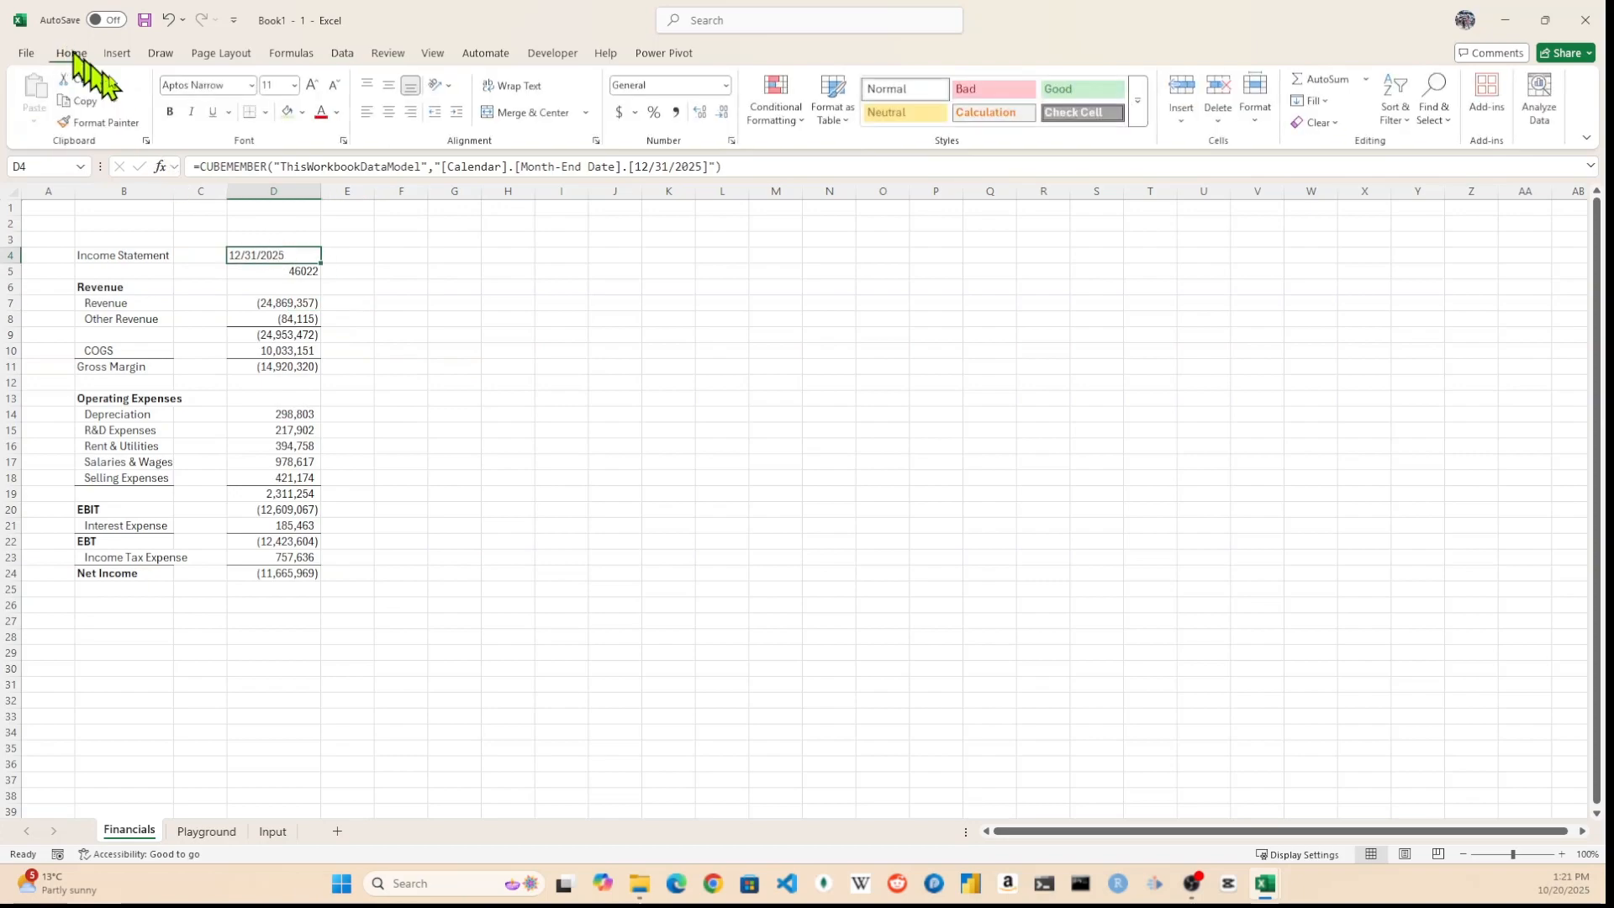
left_click(106, 123)
left_click(277, 270)
left_click(353, 287)
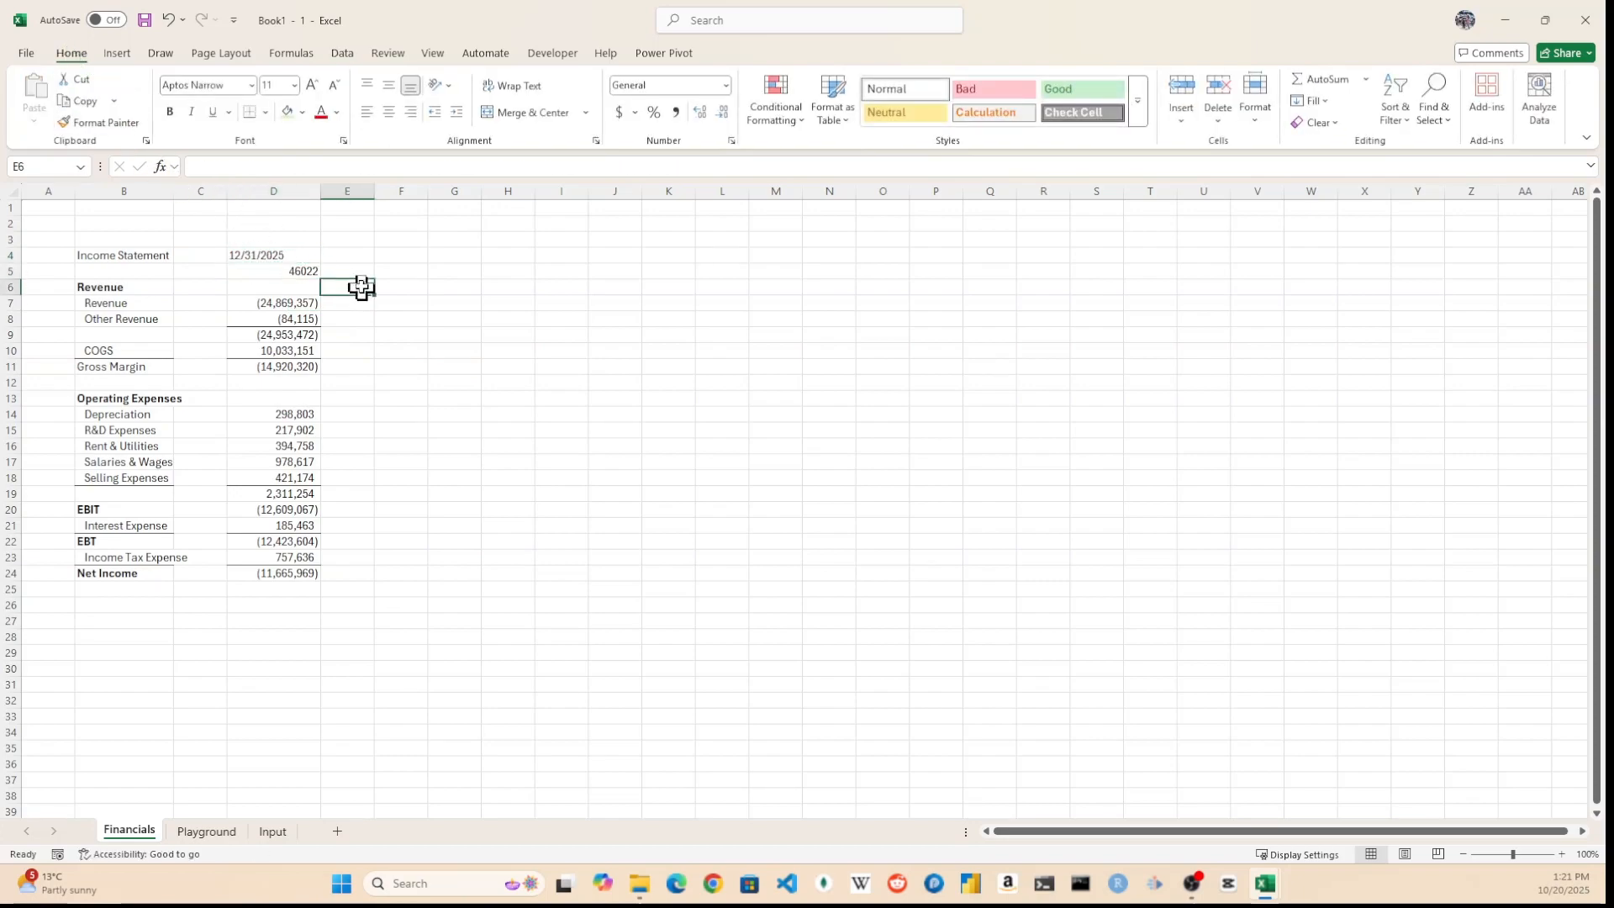
Format D5 as Short Date
left_click(282, 270)
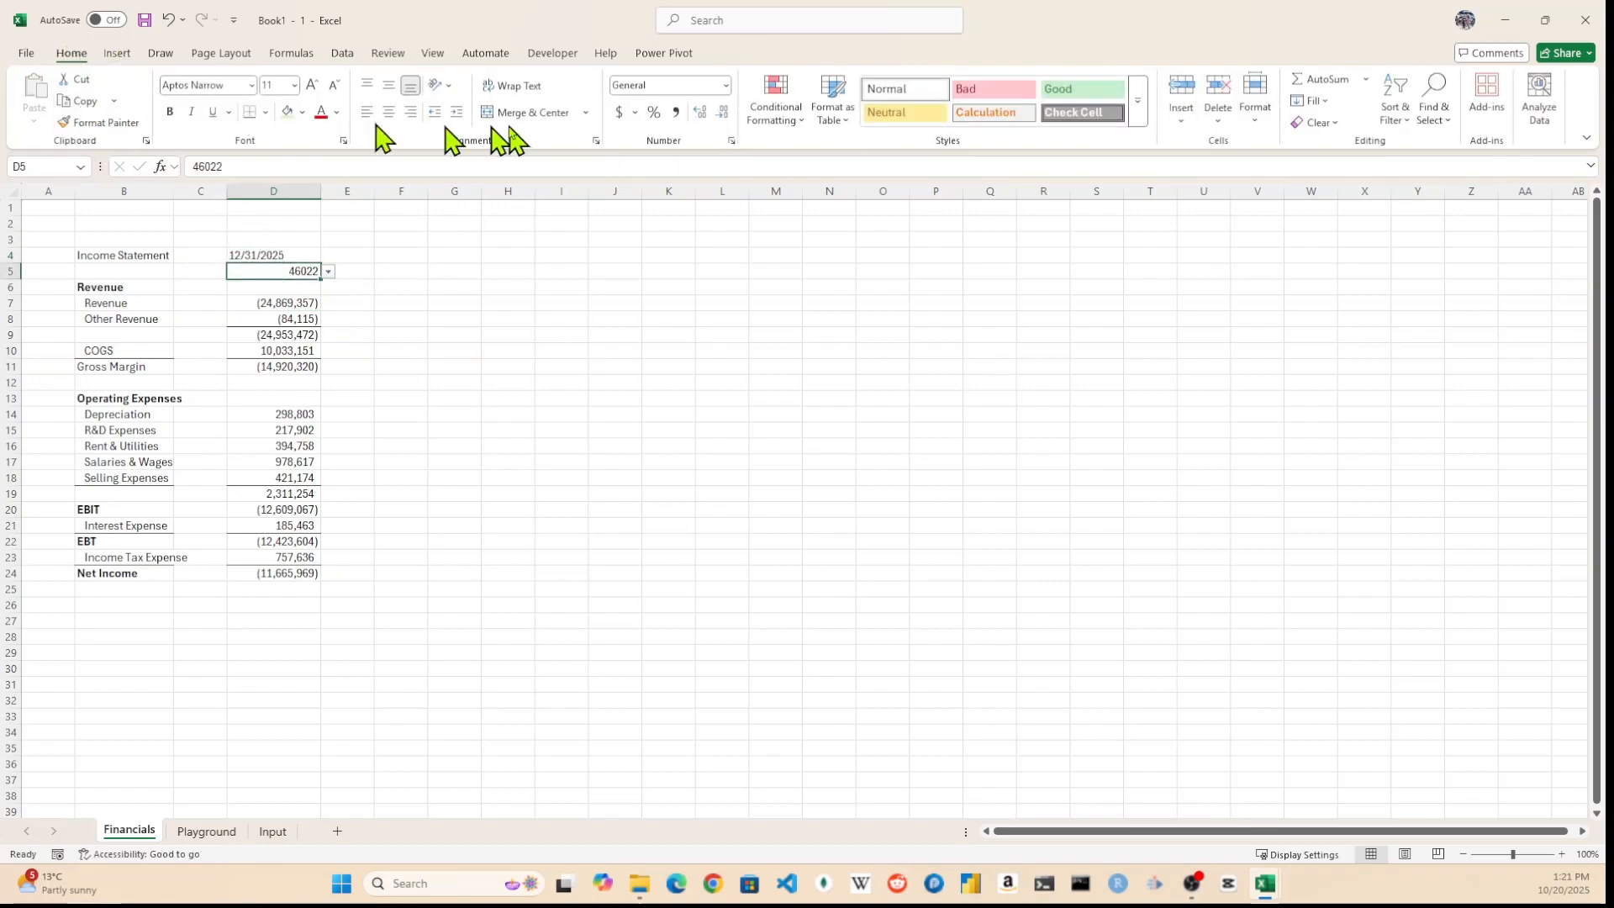
left_click(725, 85)
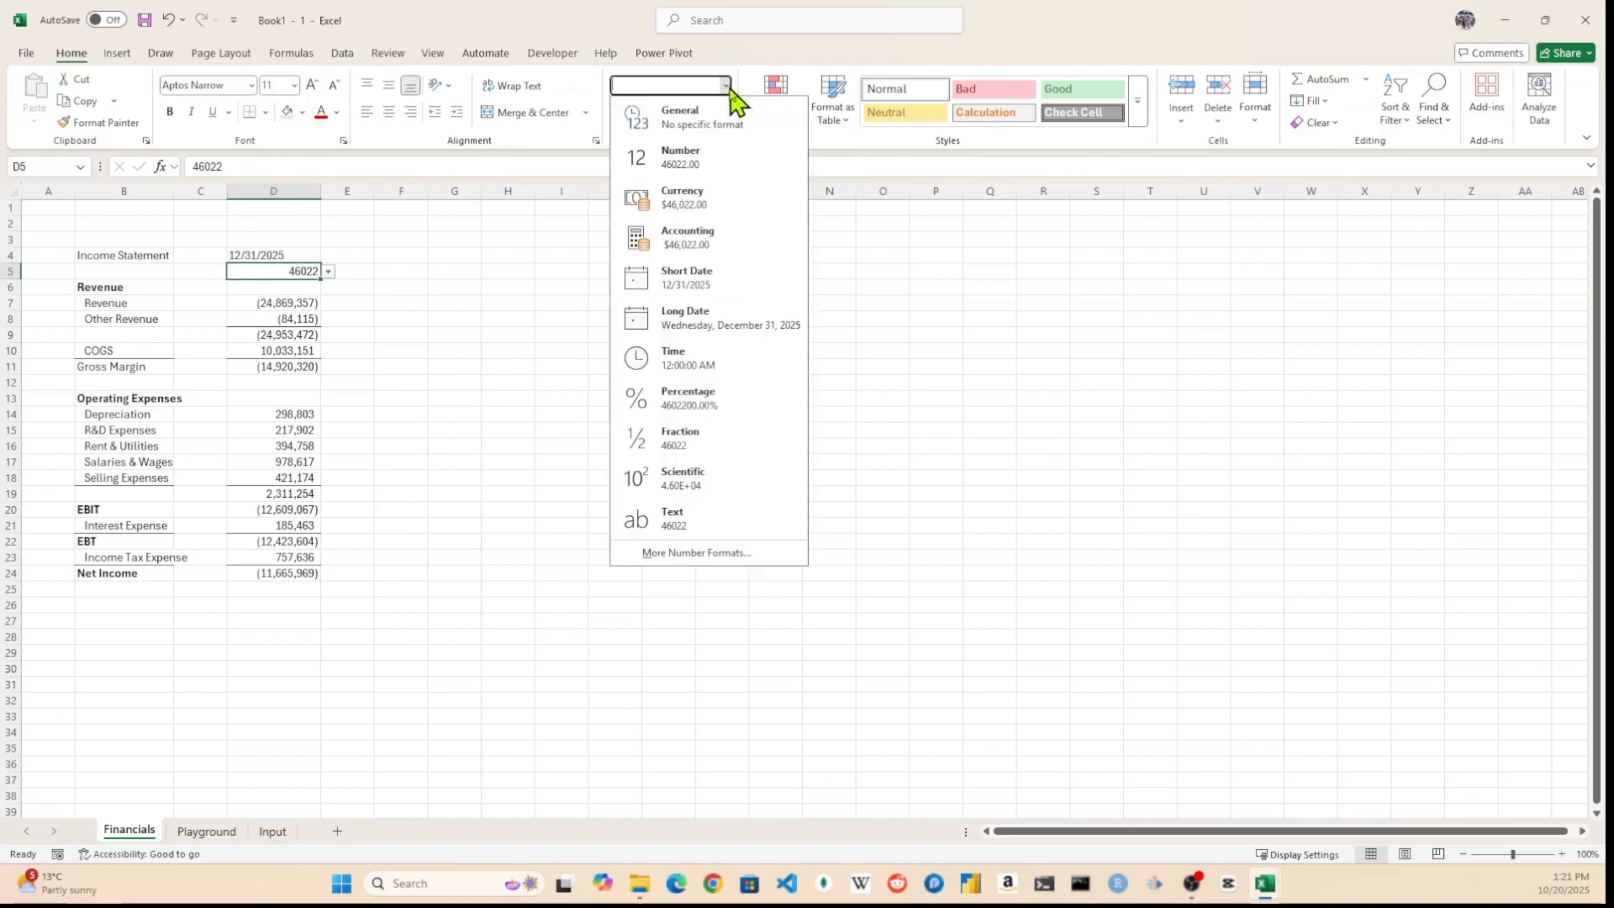
left_click(703, 282)
left_click(500, 315)
Choose 4/30/2025 from D5's validation list
left_click(300, 272)
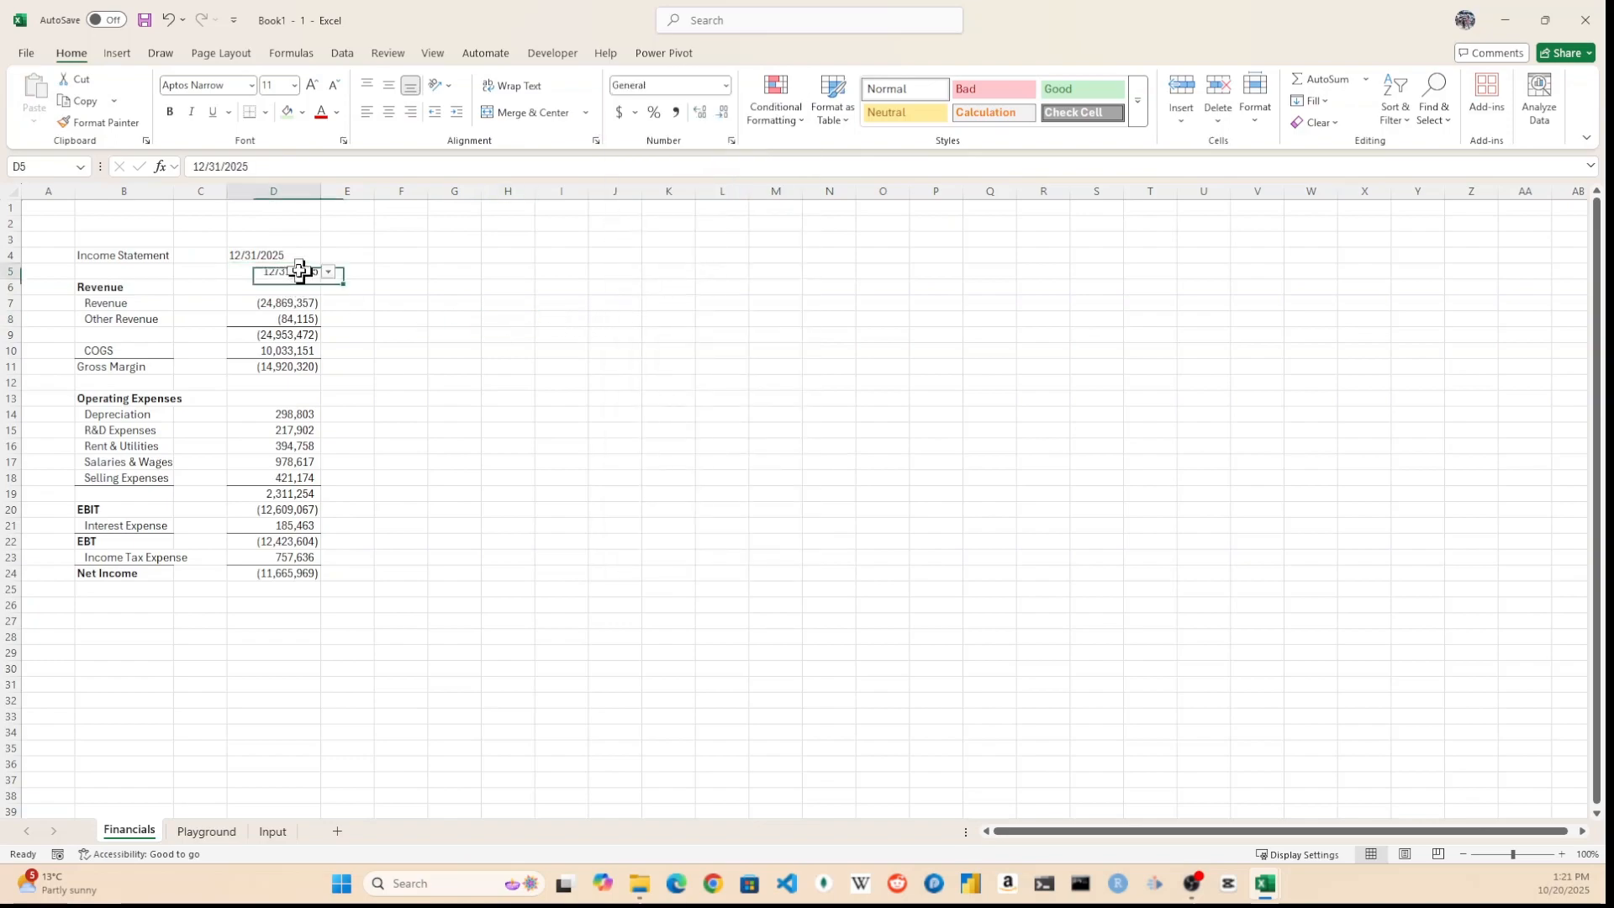
left_click(330, 272)
left_click(316, 341)
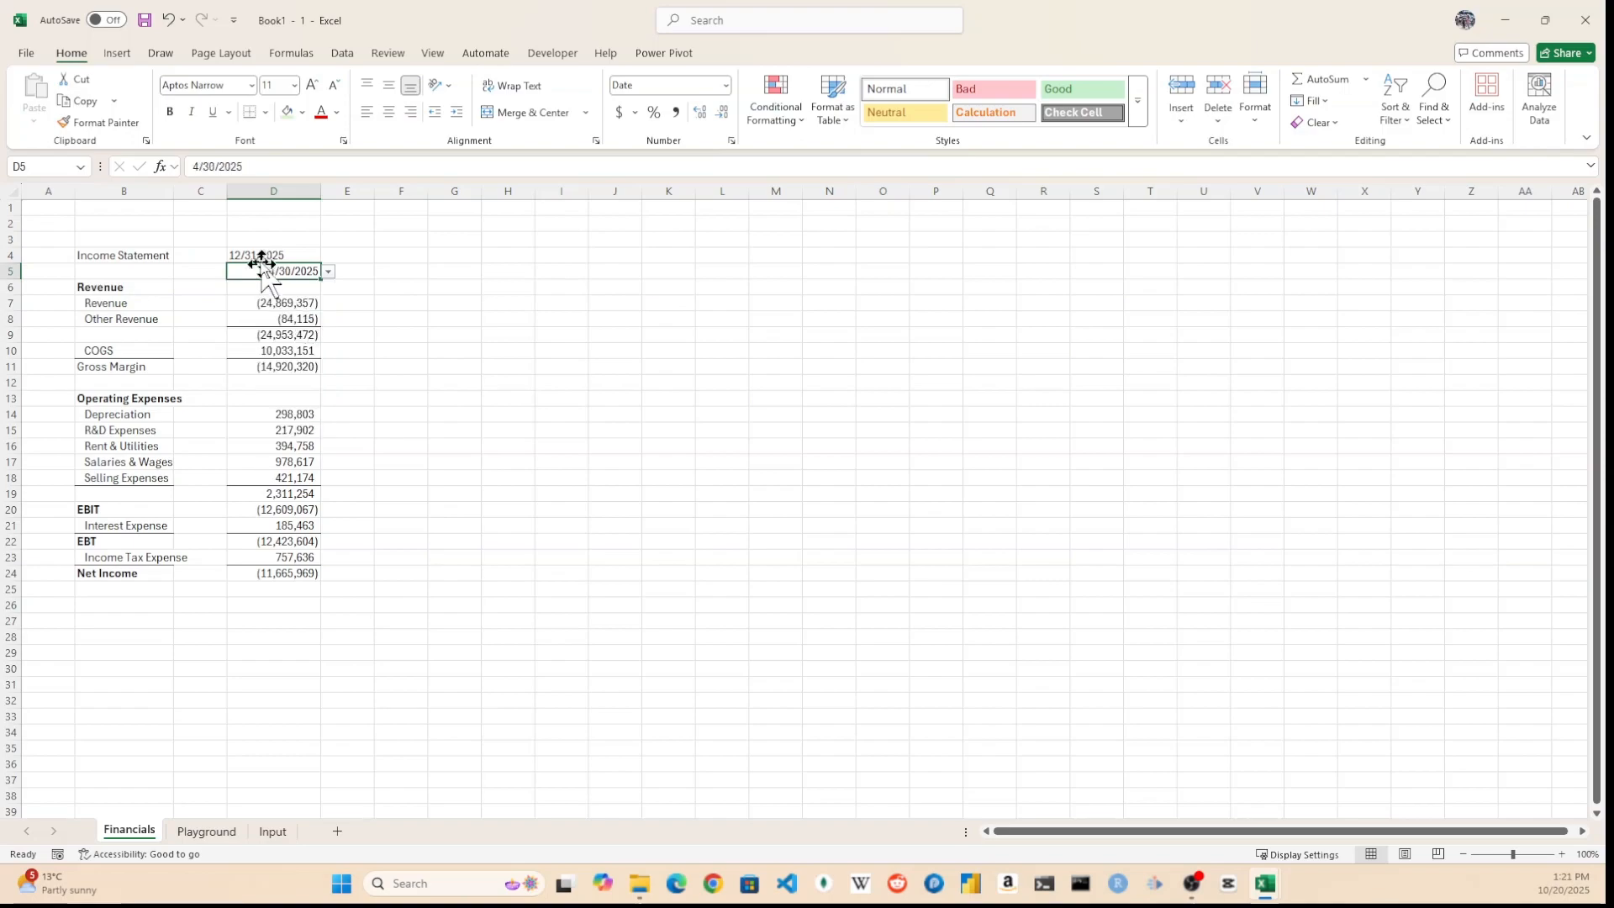
Make D4's CUBEMEMBER formula take its month-end date from TEXT(D5,"mm/dd/yyyy") instead of the fixed date, and right-align the cell
left_click(253, 255)
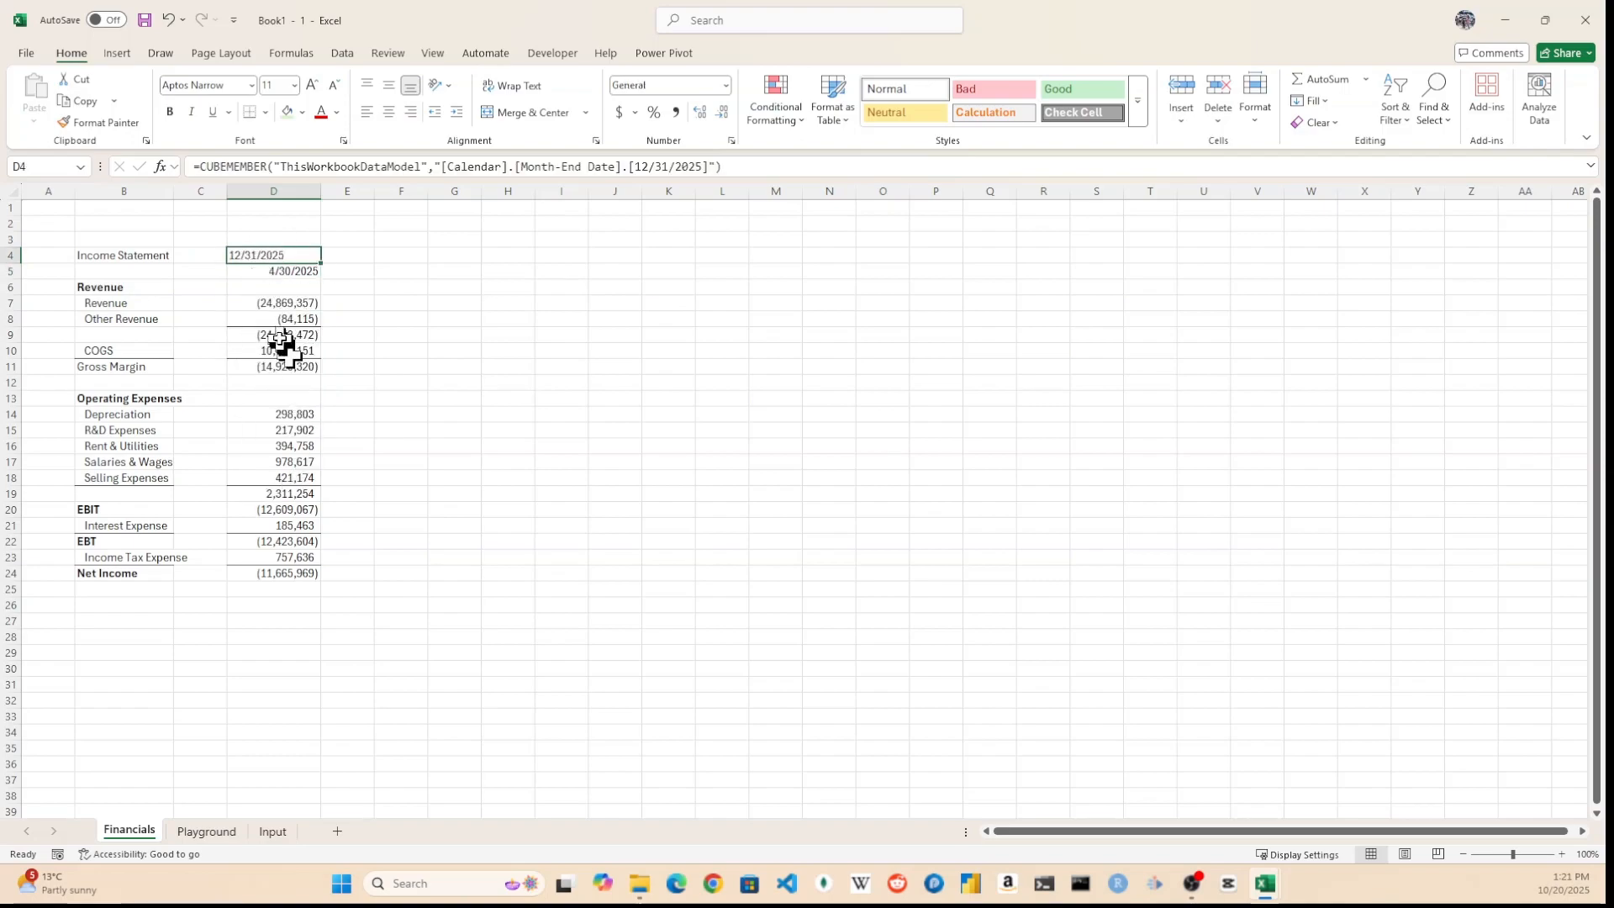
left_click_drag(284, 306, 272, 569)
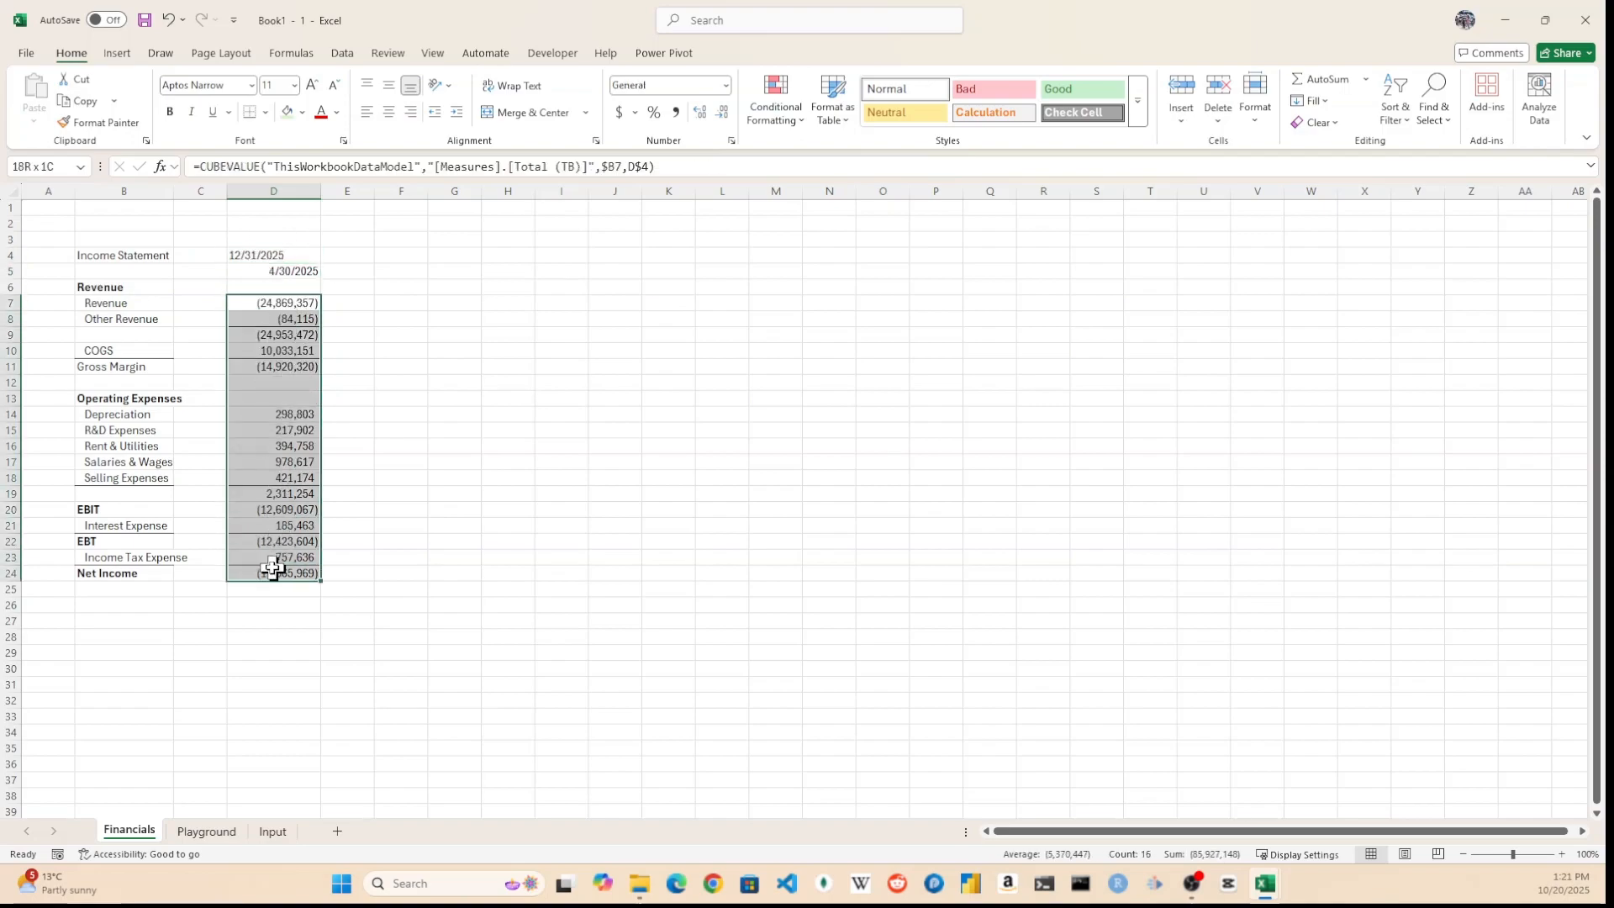
left_click(288, 426)
left_click(299, 267)
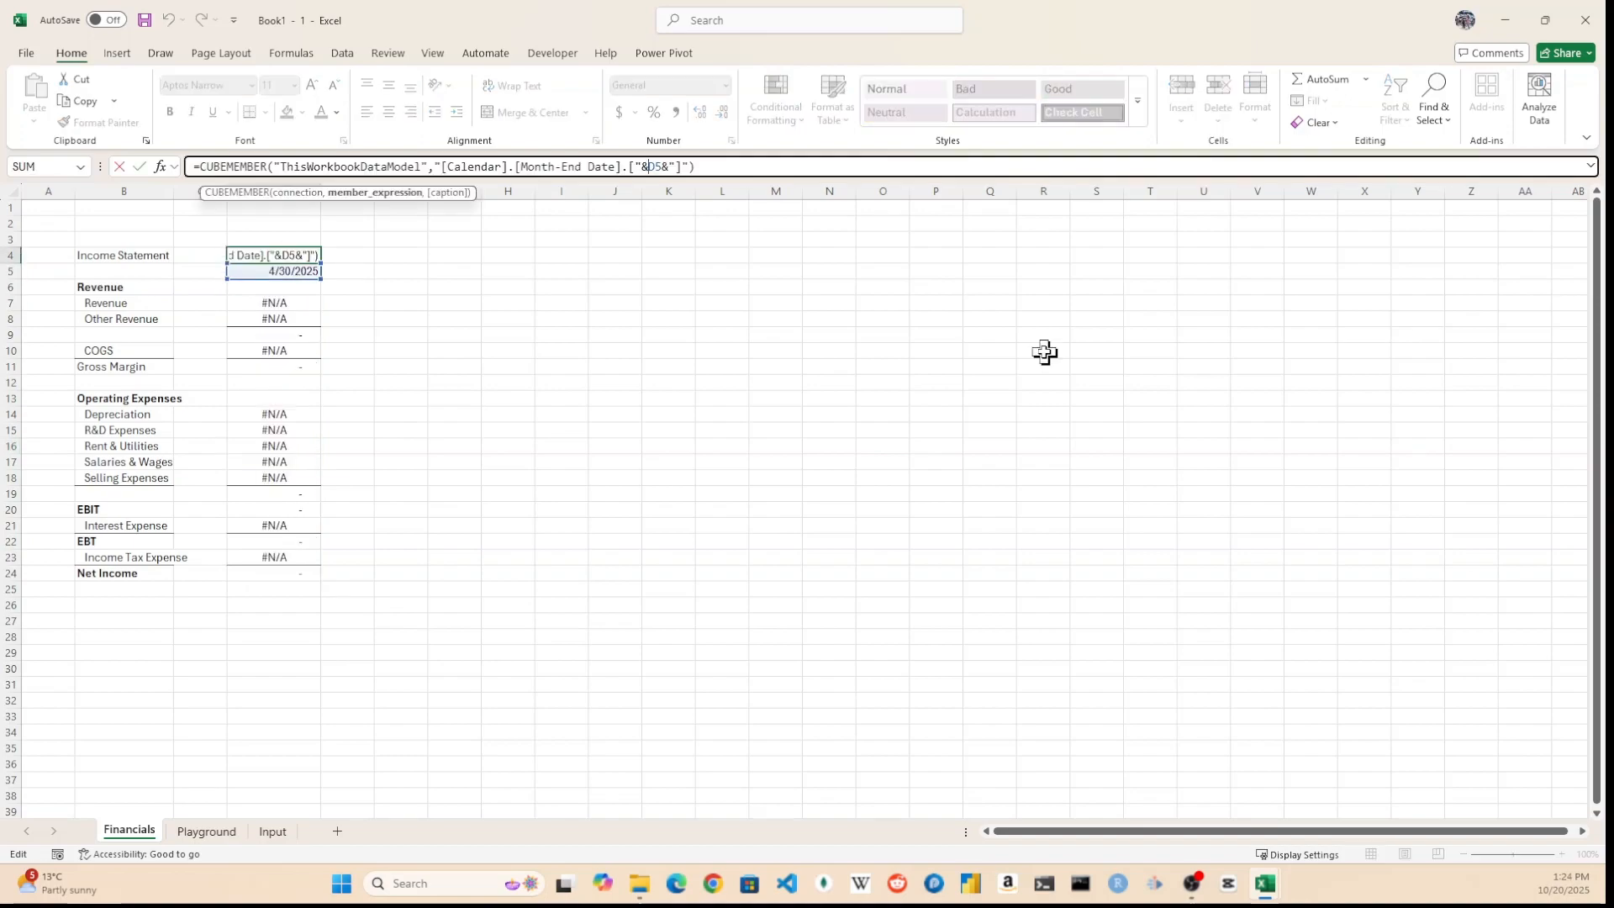
type("text")
key("Tab")
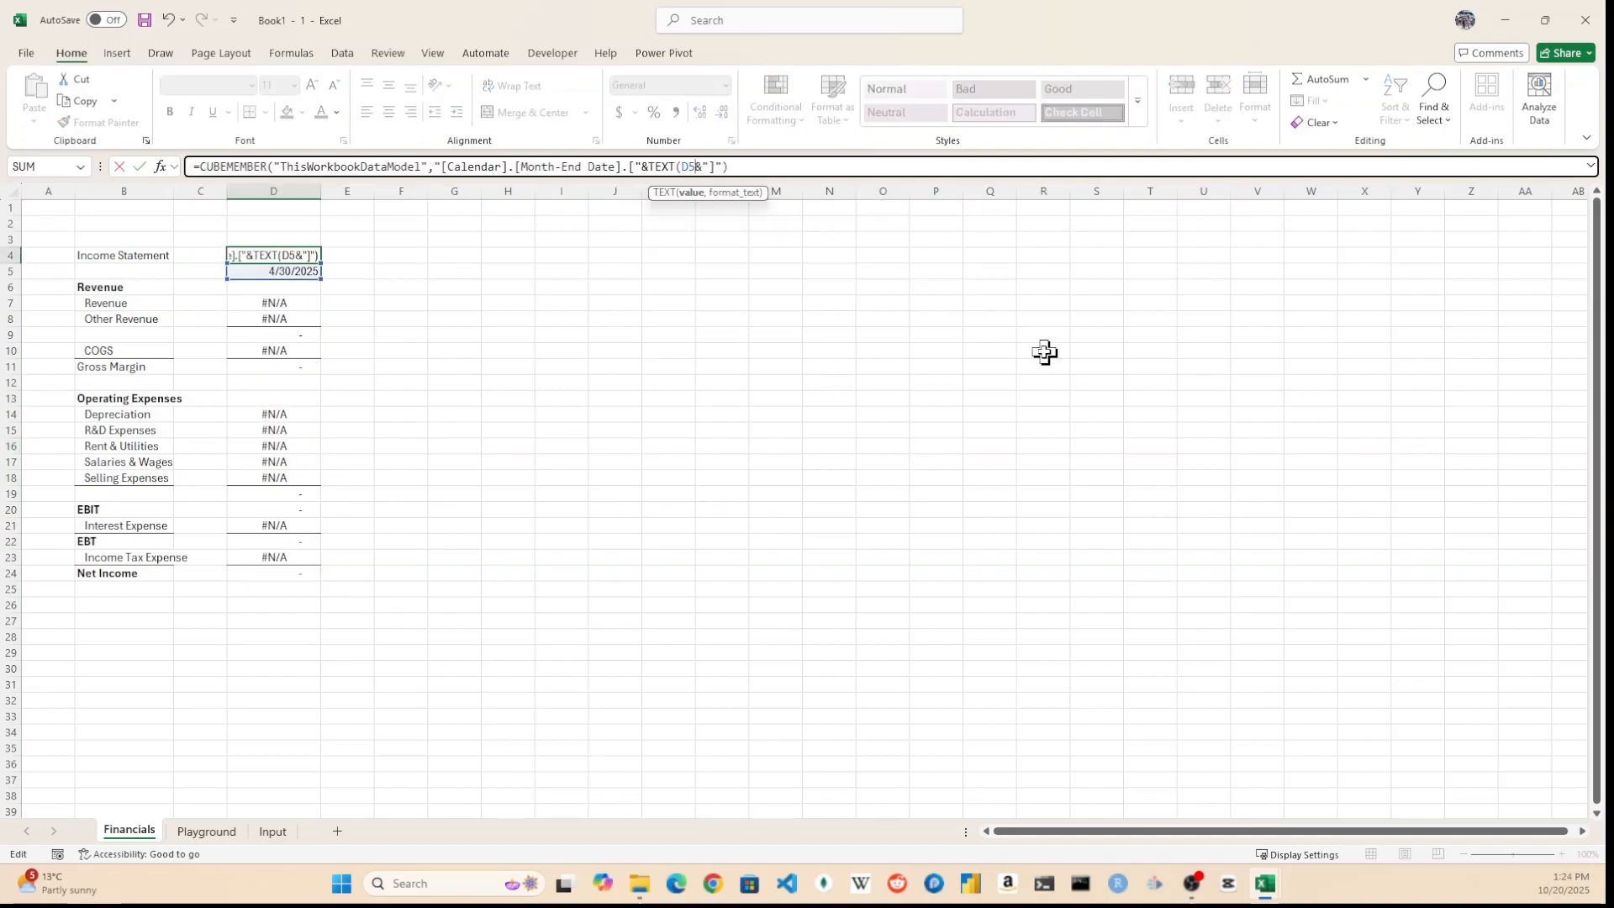
type(",\"mm/dd/yyyy")
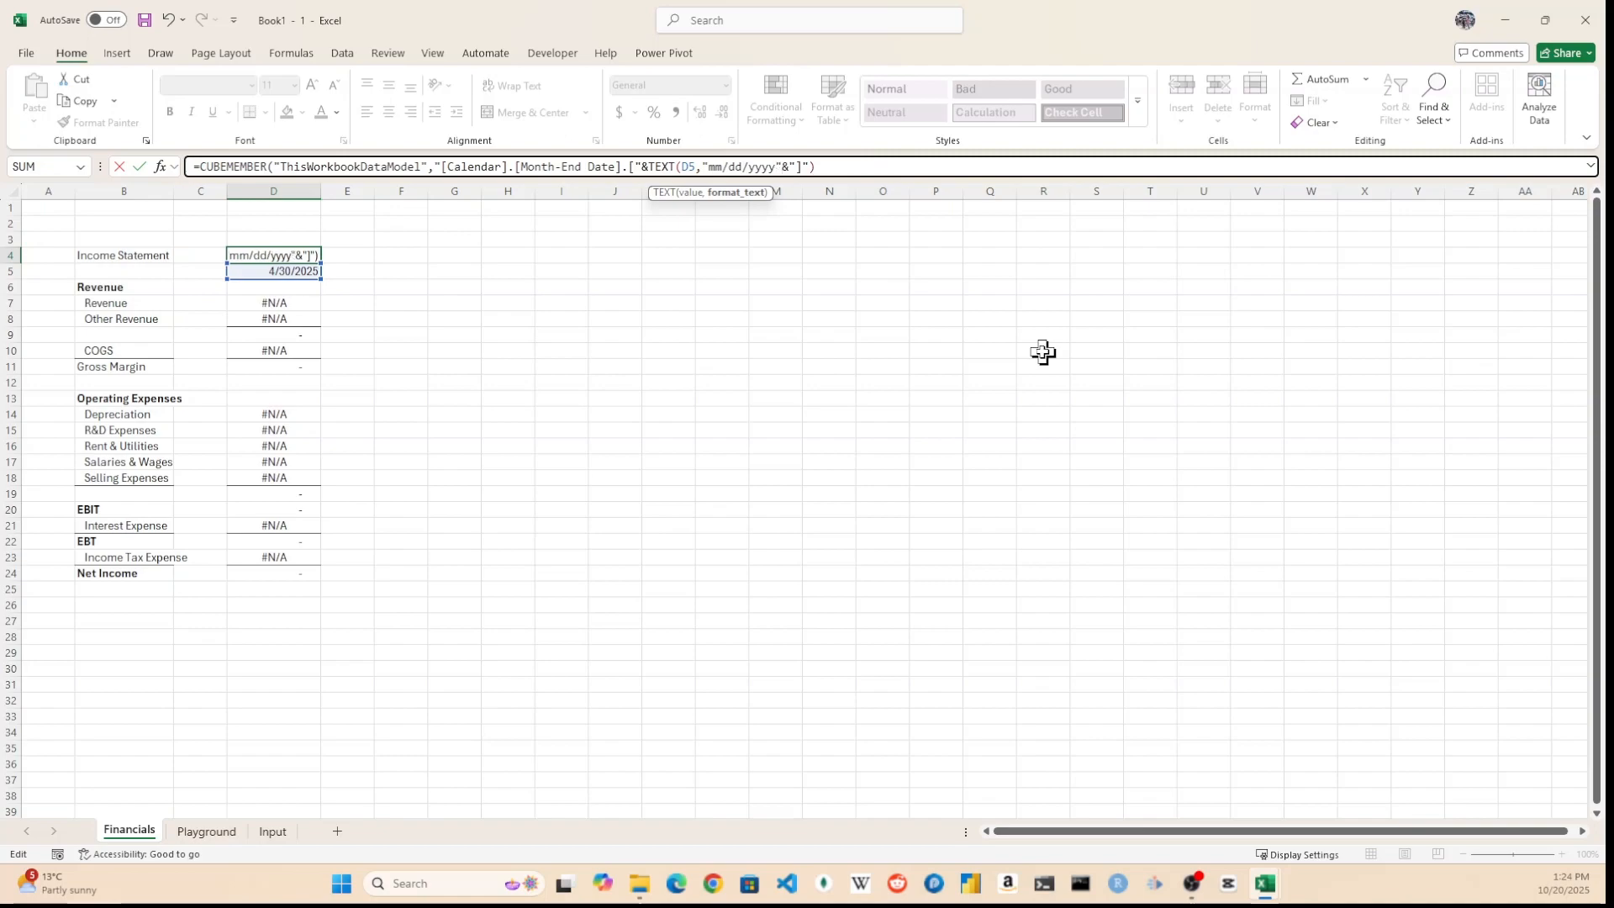
type(")")
key("ctrl+Return")
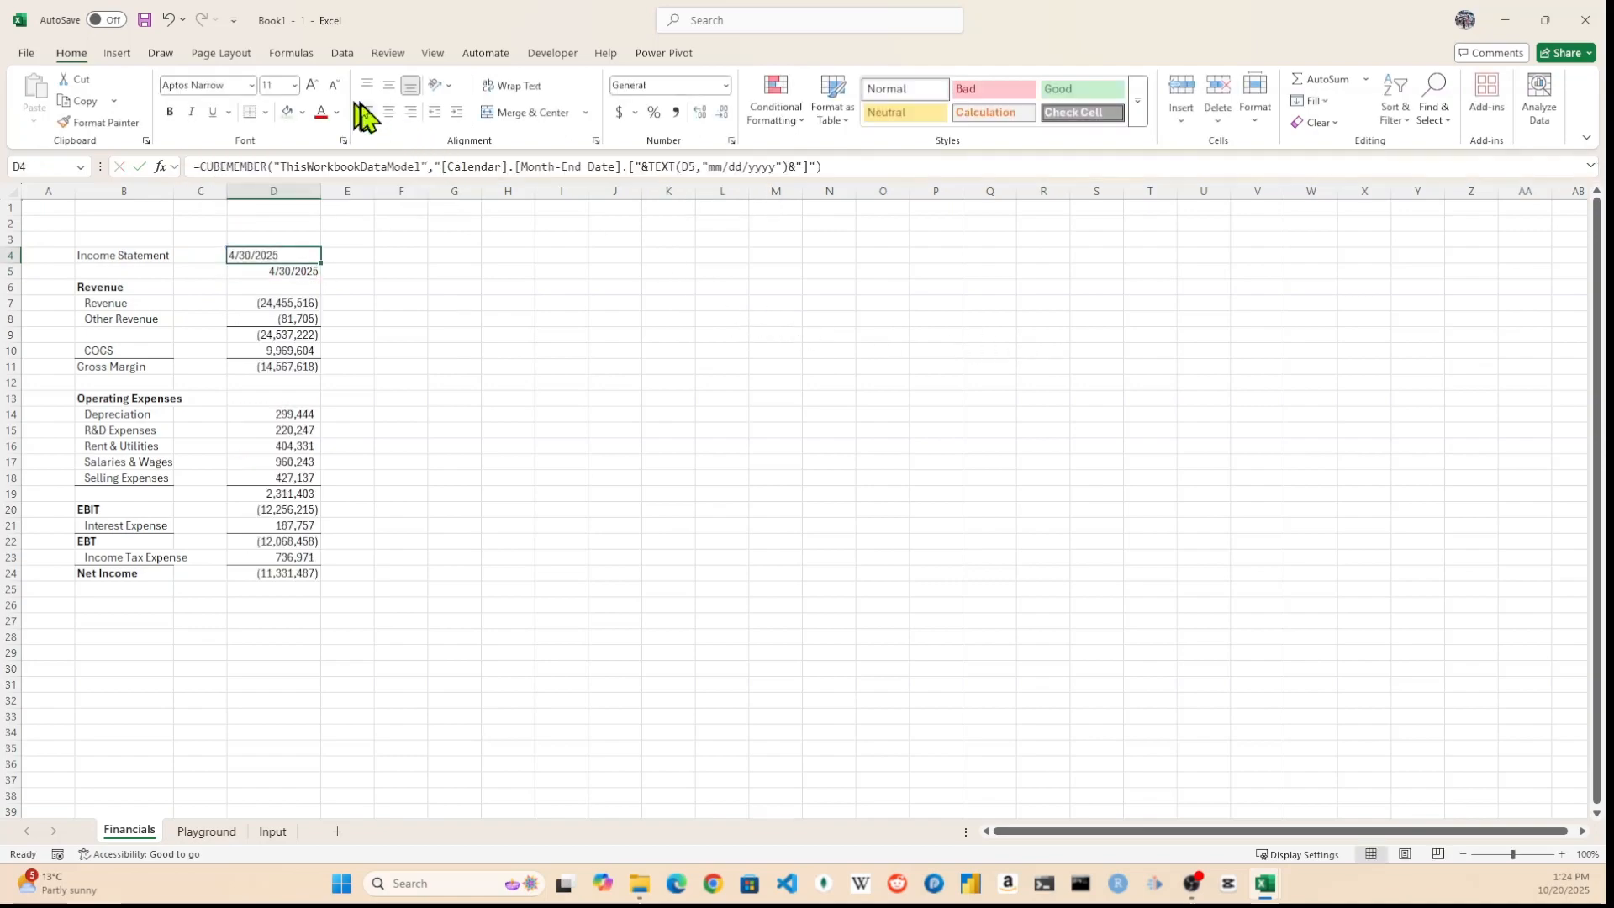
left_click(410, 112)
left_click(400, 254)
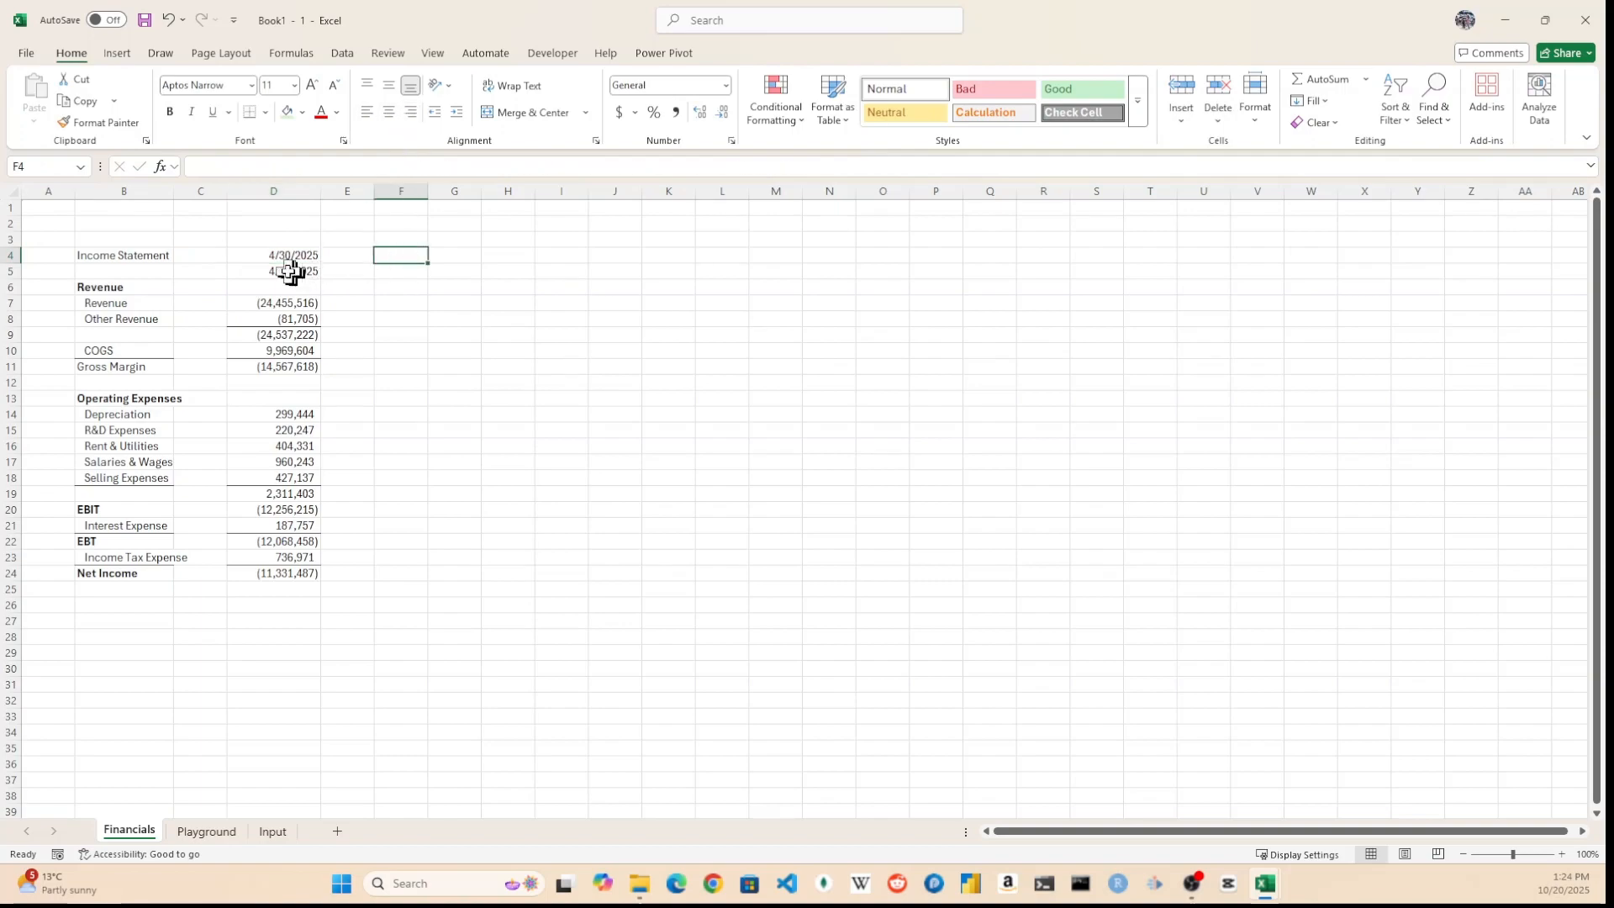
Choose 5/31/2025 from D5's date list
left_click(282, 269)
left_click(168, 272)
left_click(277, 271)
left_click(328, 271)
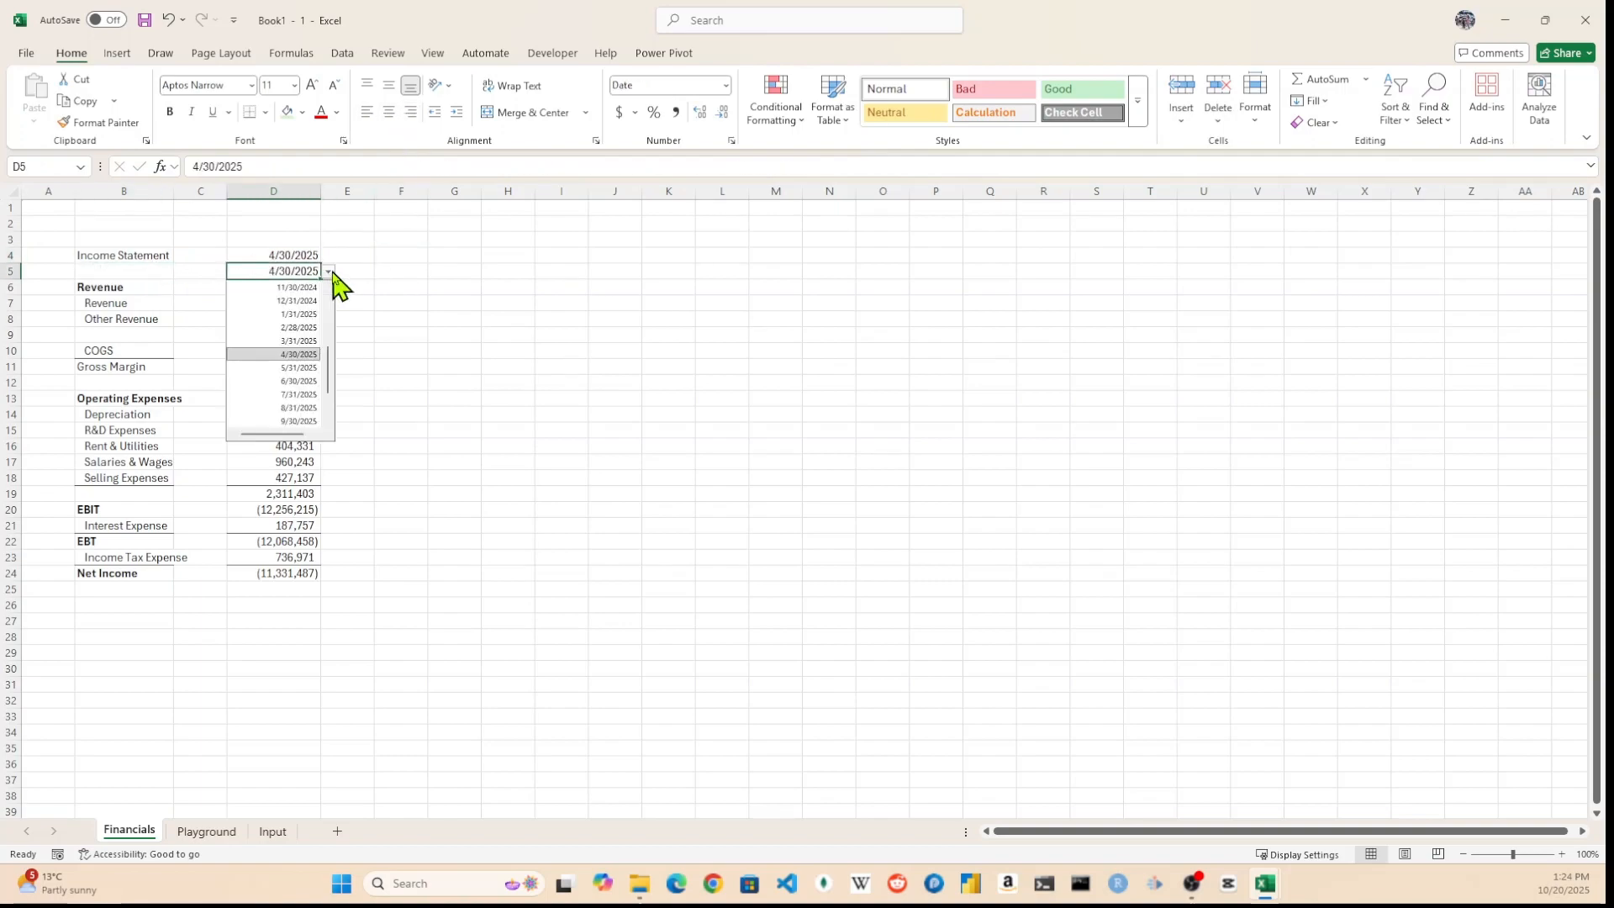
left_click(303, 368)
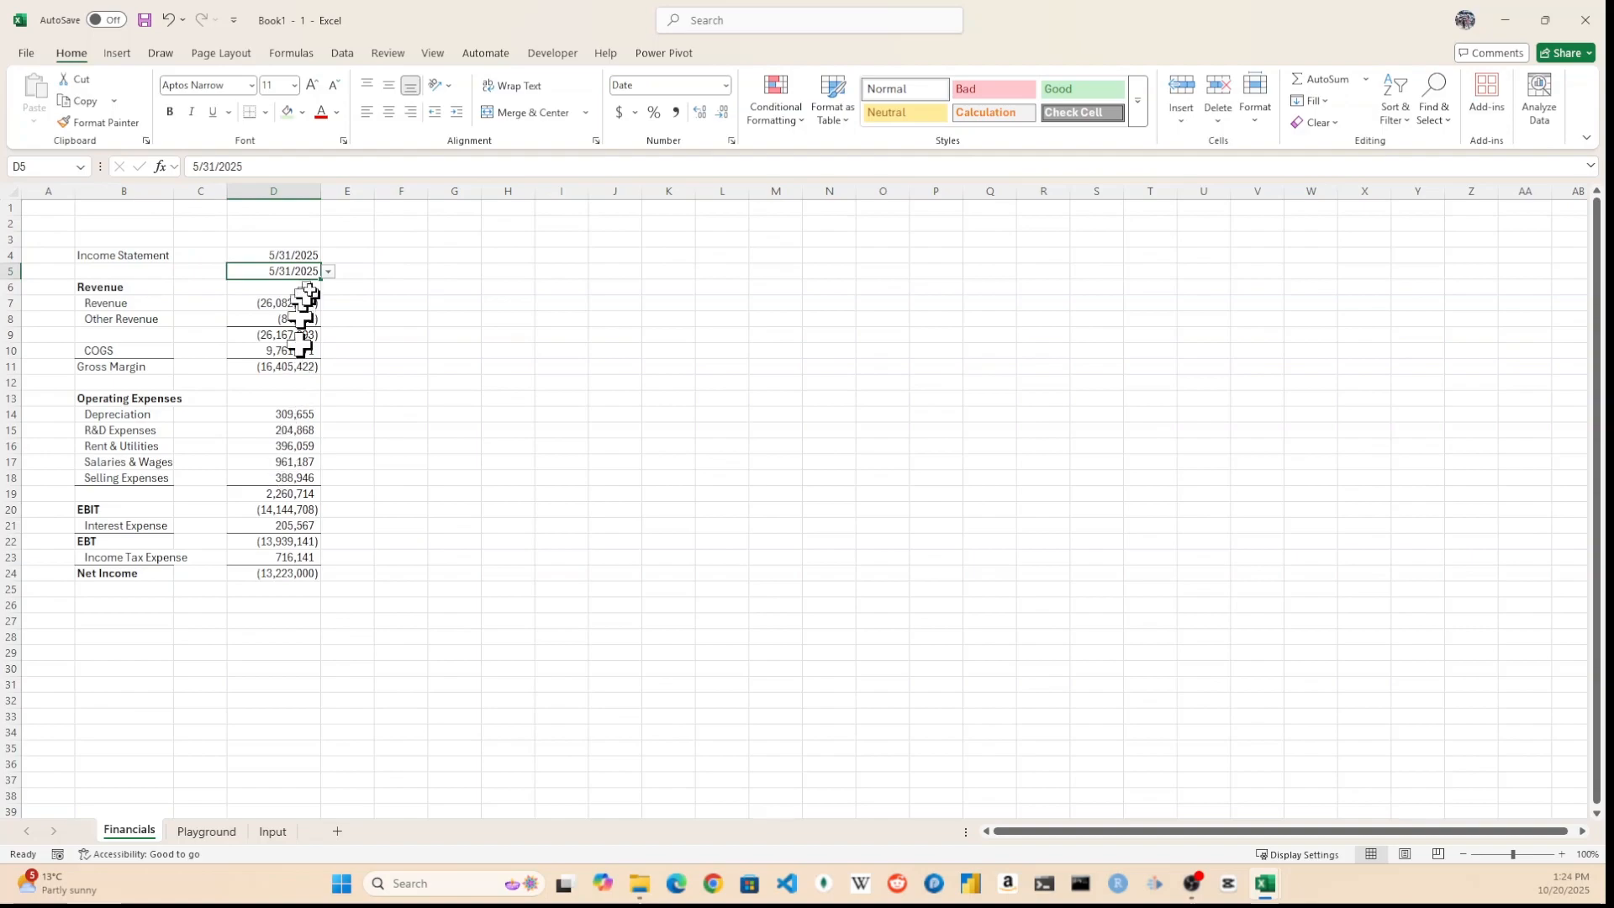
Choose 3/31/2025 from D5's date list
left_click(330, 286)
left_click(282, 273)
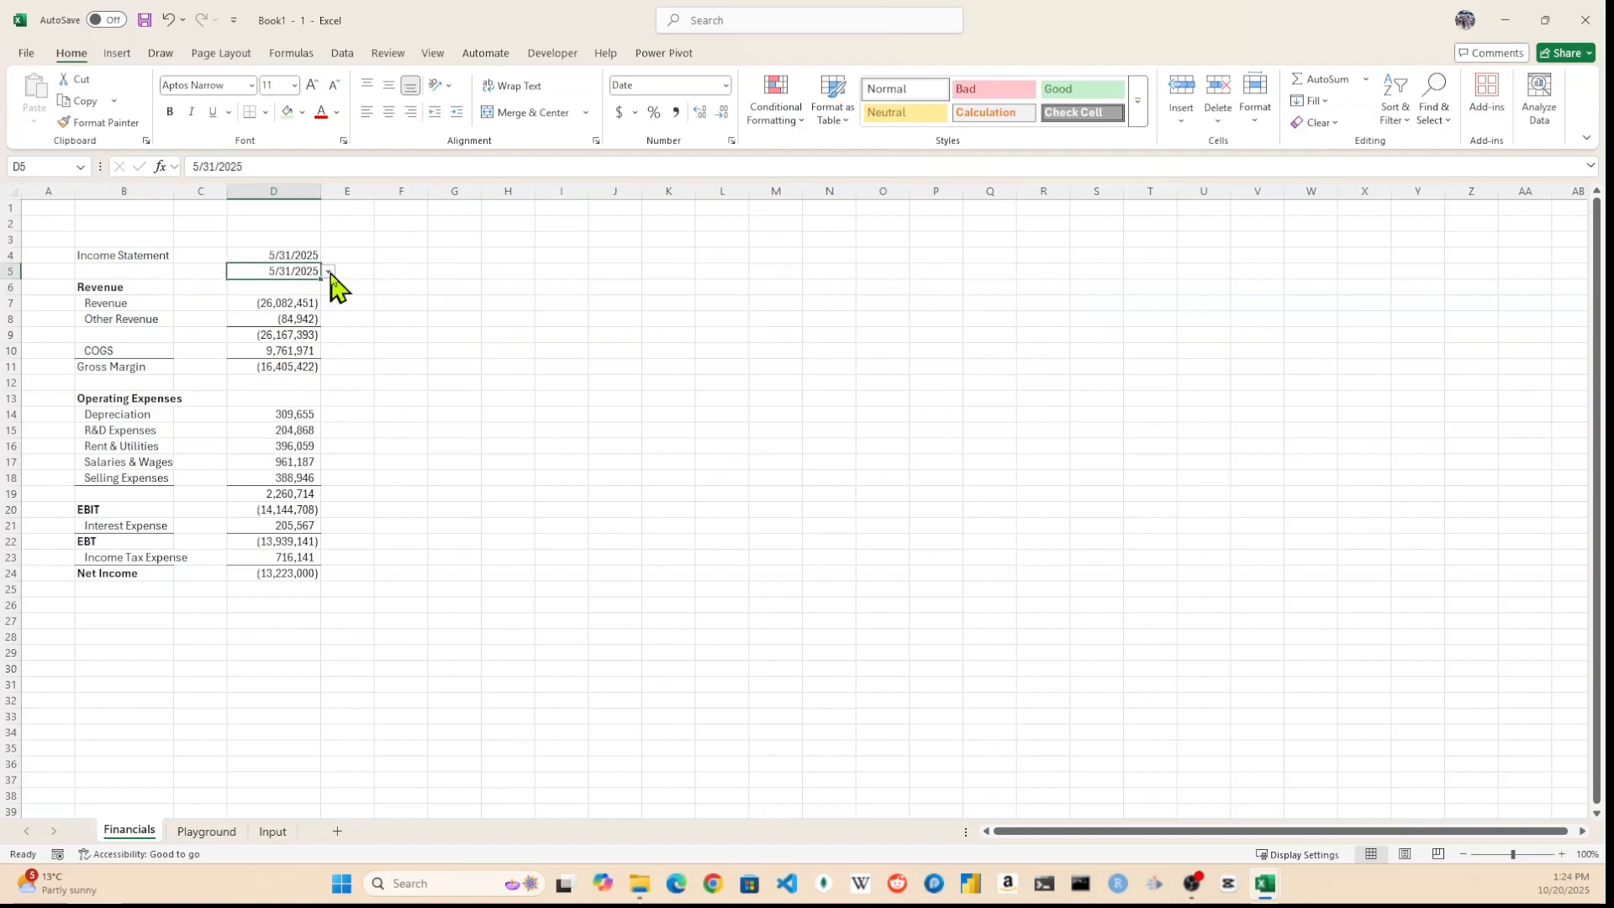
left_click(330, 273)
left_click(304, 411)
Move the CUBEMEMBER date formula from D4 to D1 and the date dropdown from D5 to D4
left_click(257, 251)
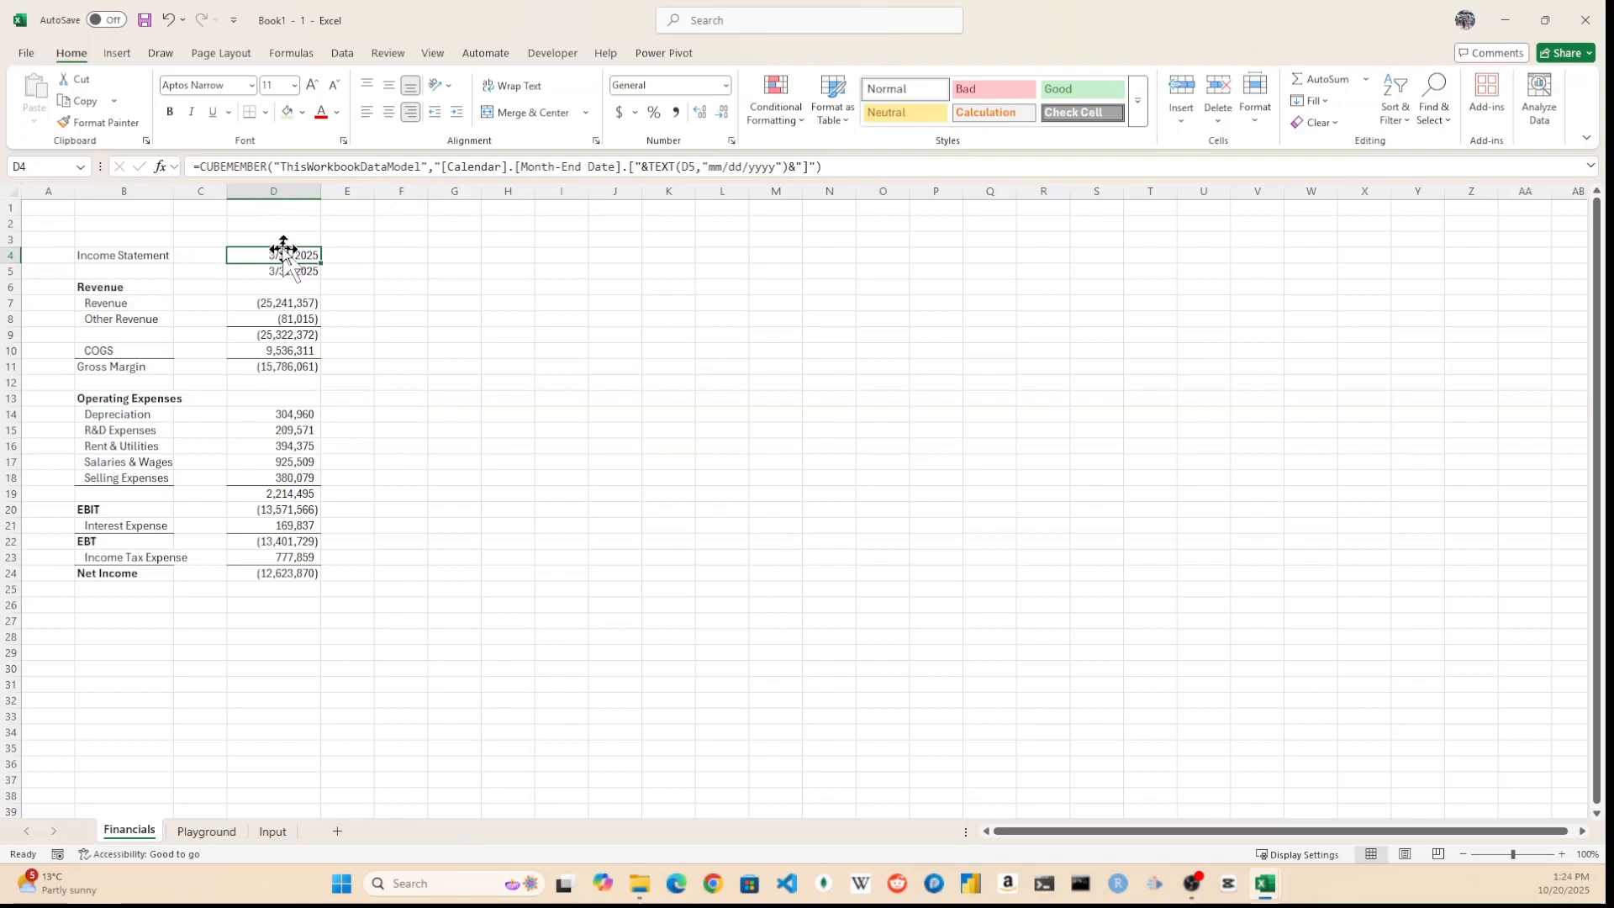
left_click_drag(284, 249, 305, 210)
left_click(273, 270)
left_click(286, 238)
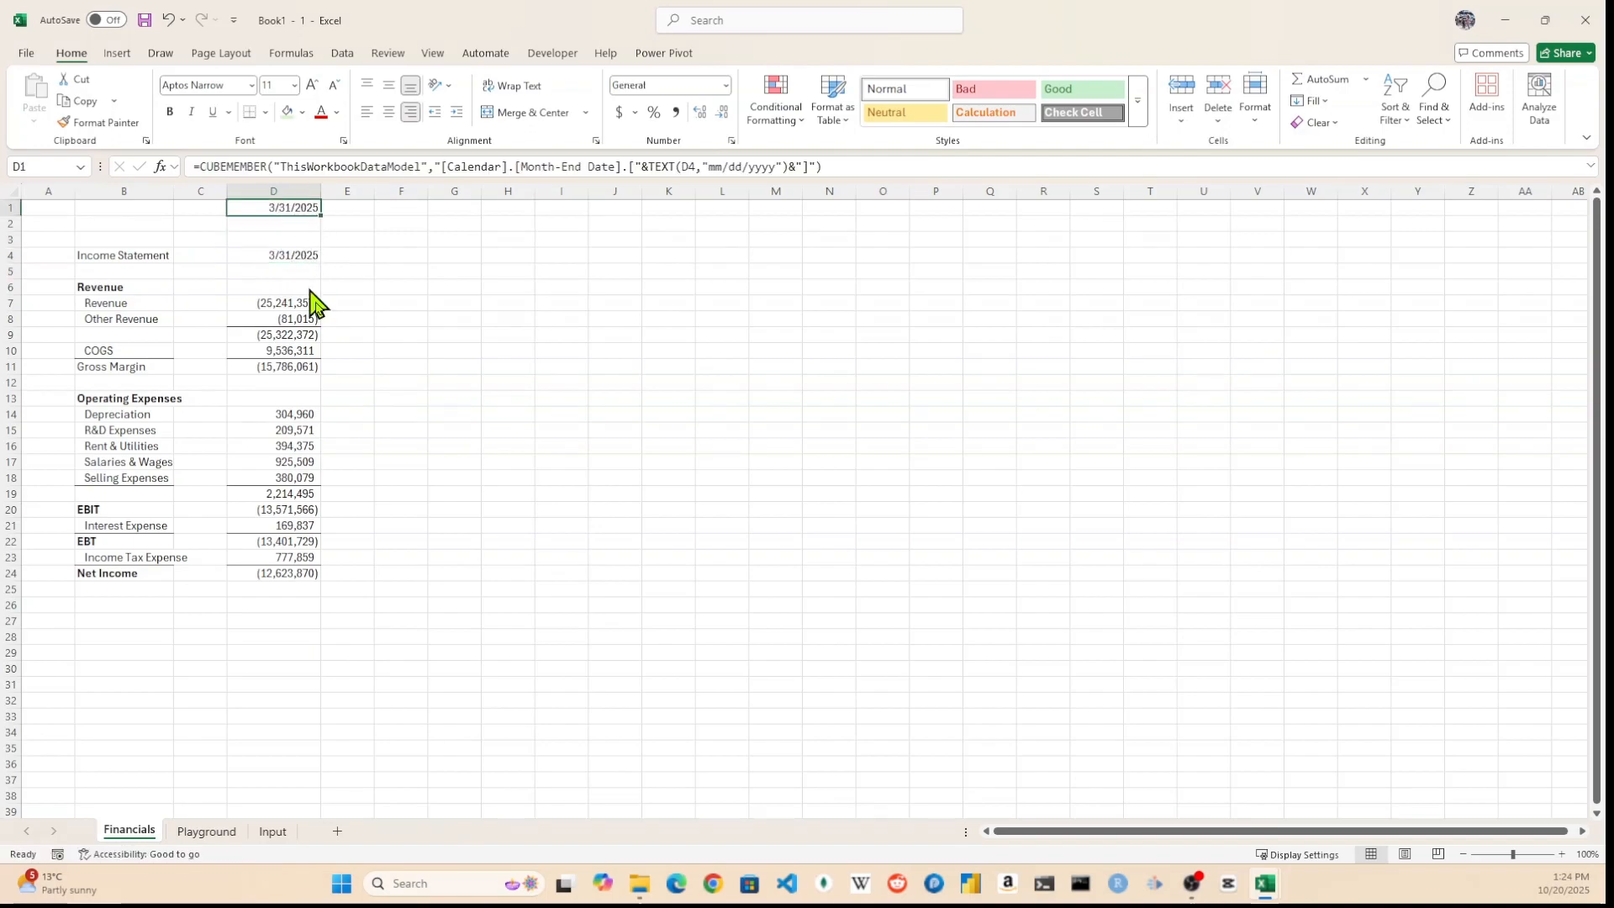
Hide D1's displayed date with the custom number format ;;;
key("ctrl+1")
left_click(469, 382)
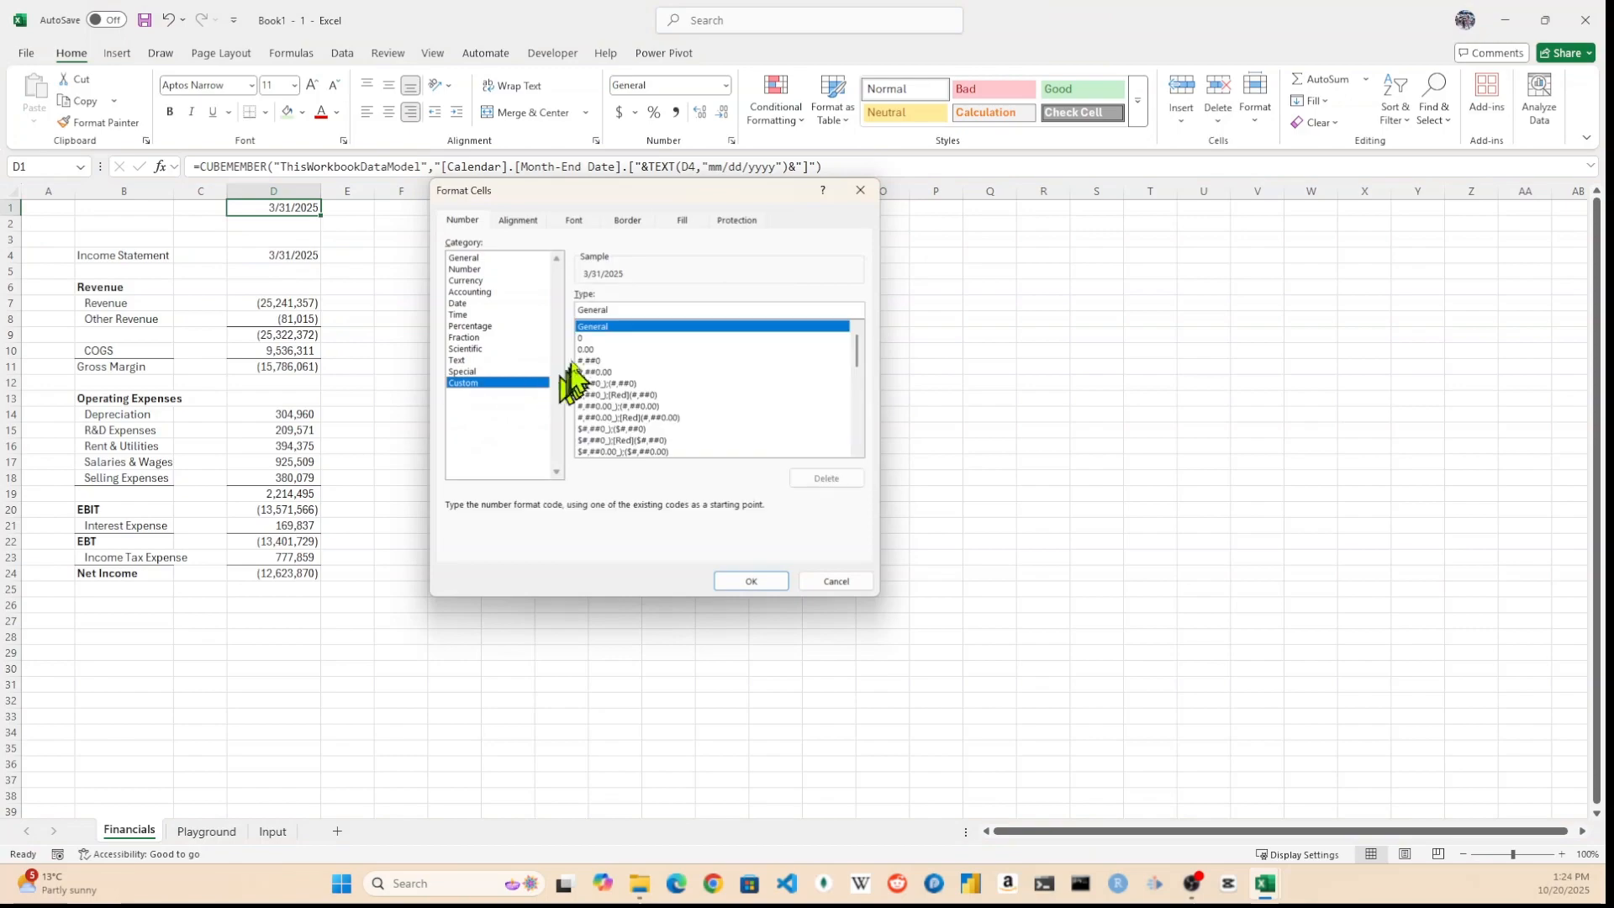
left_click(586, 348)
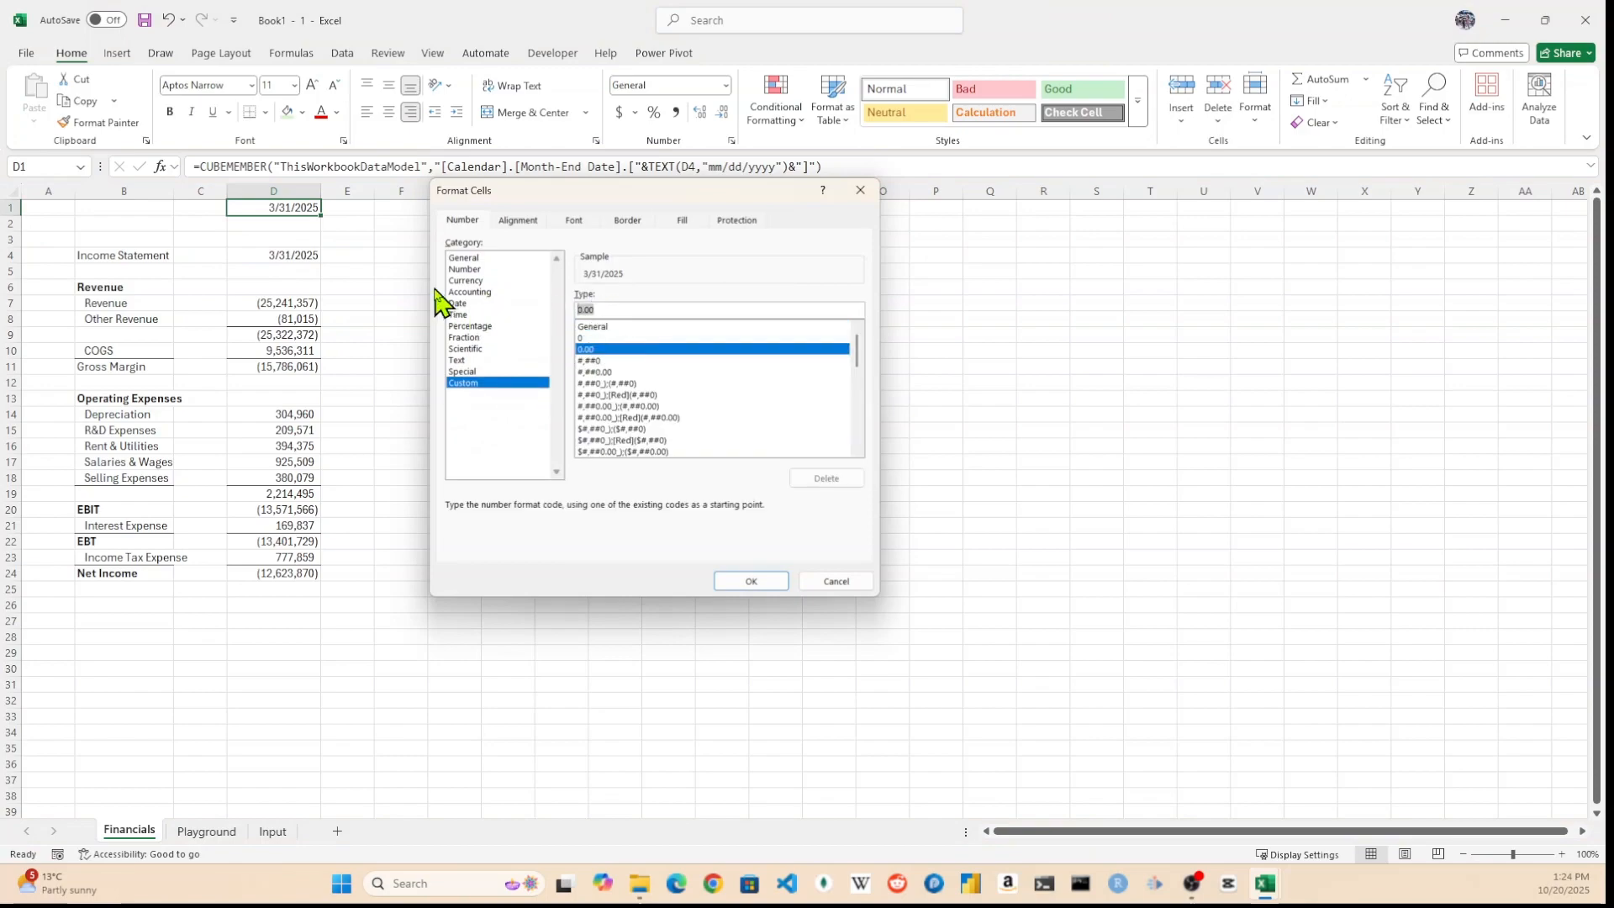
type(";")
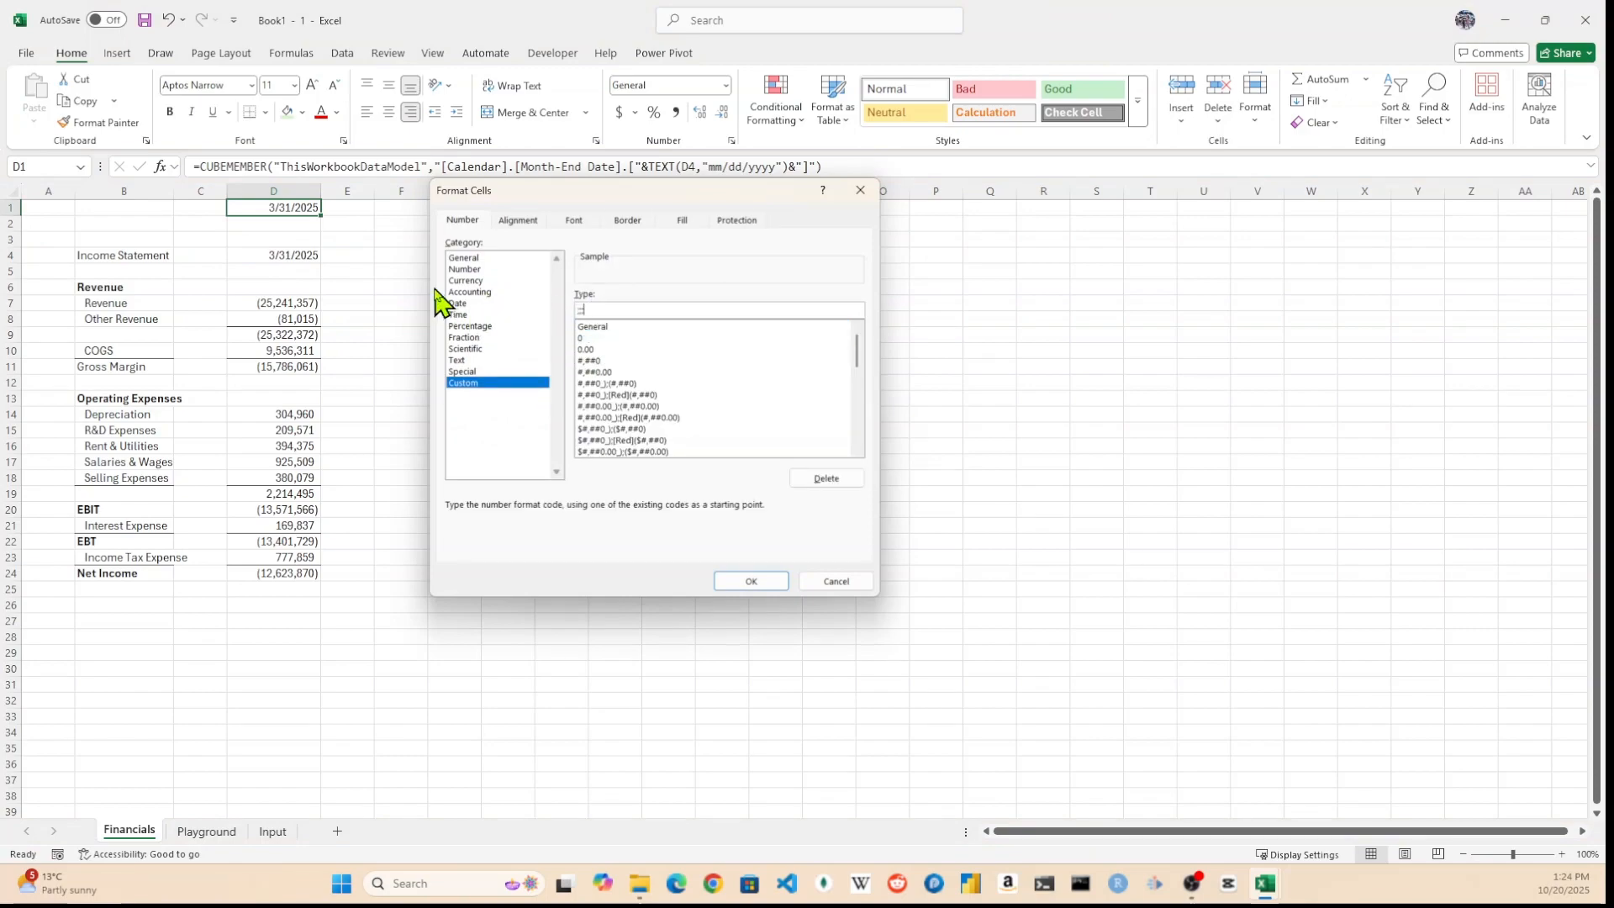
type(";;")
left_click(761, 580)
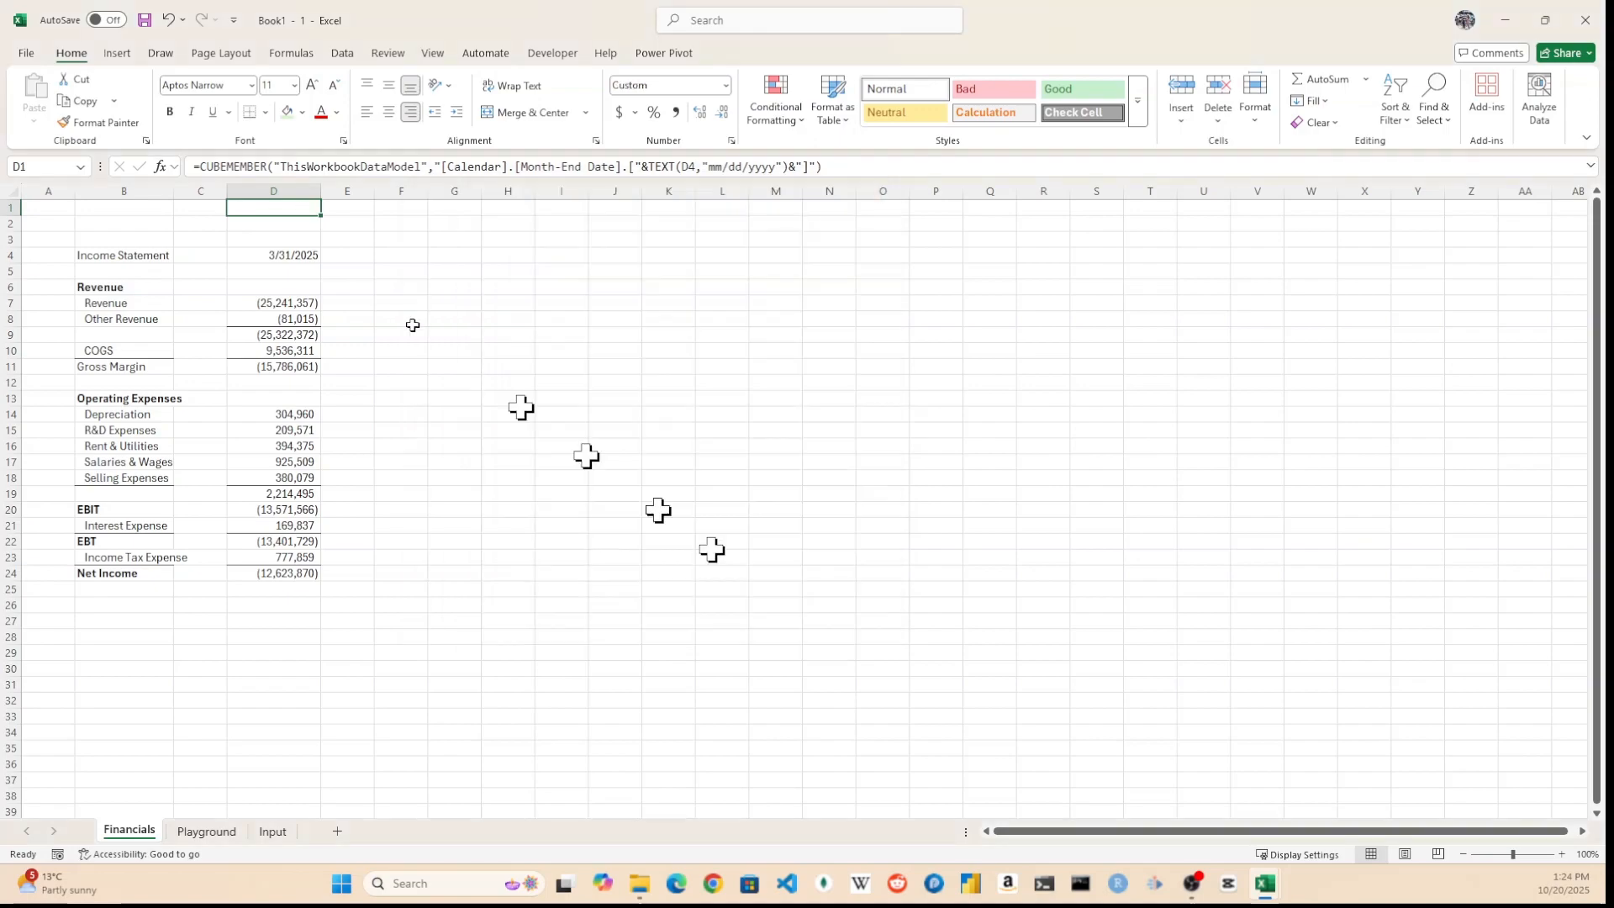
left_click(287, 236)
left_click(283, 209)
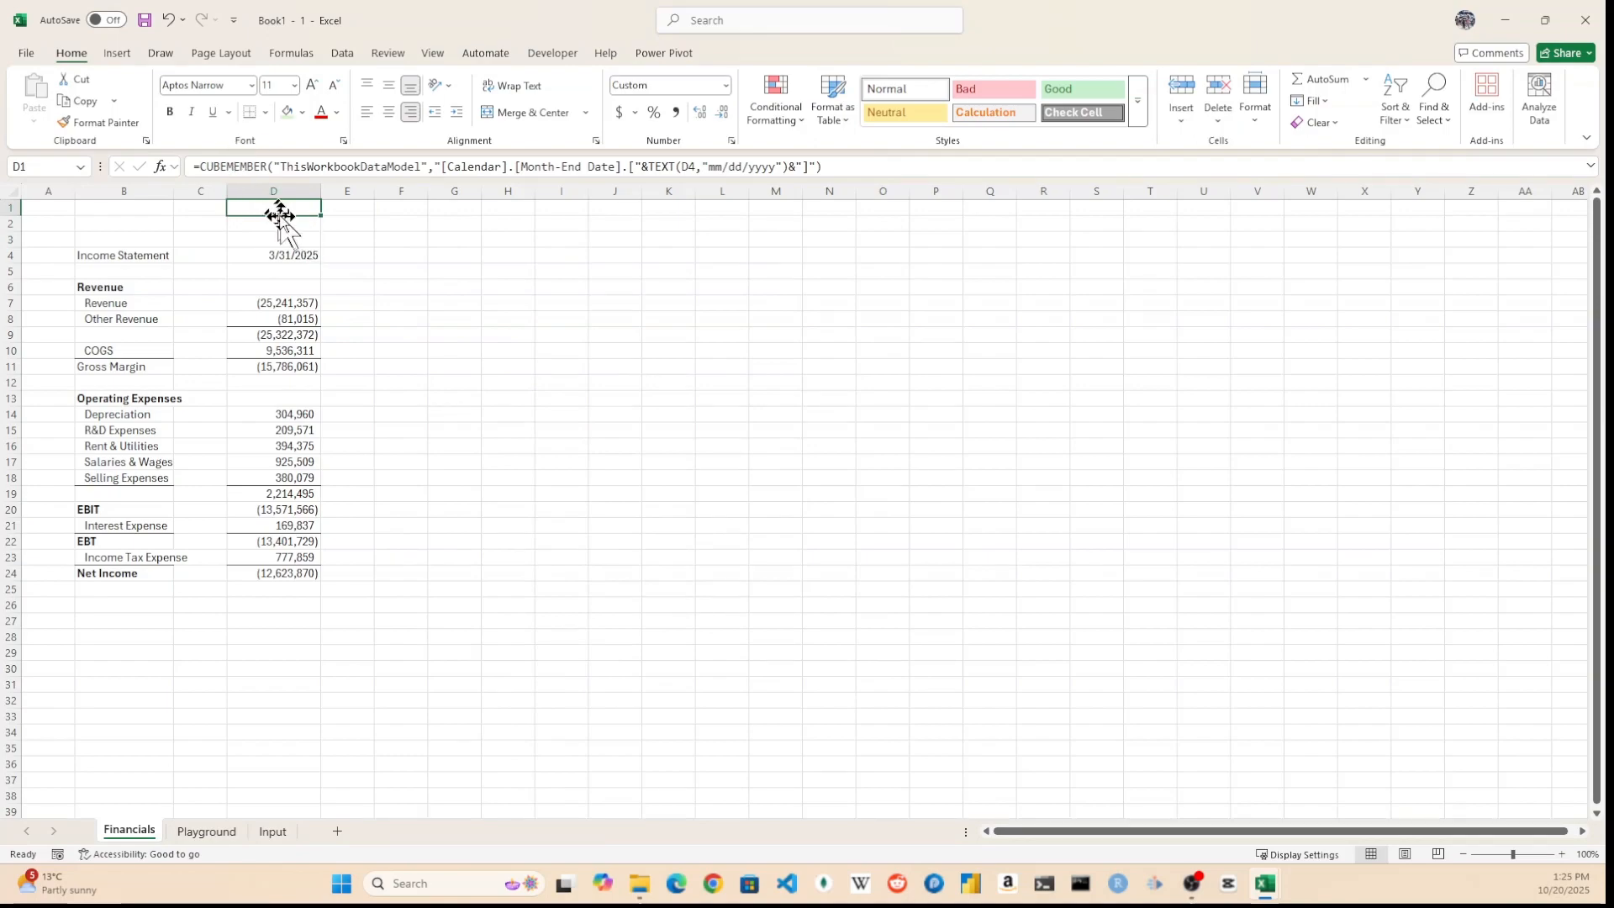
left_click(382, 257)
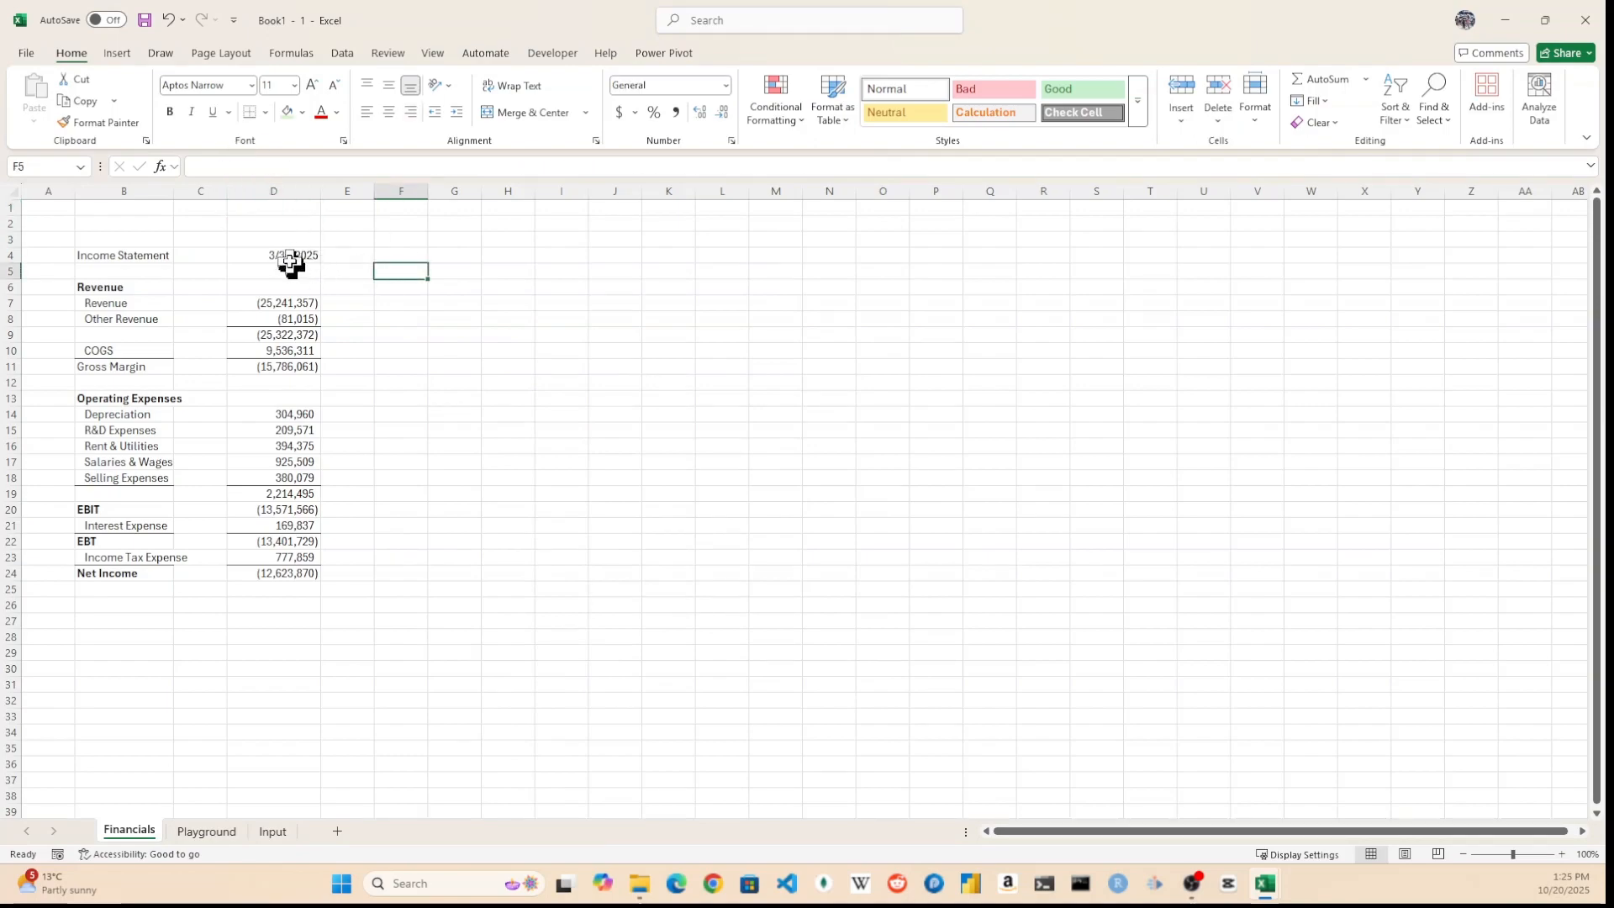
Test D4's date dropdown by choosing 5/31/2024 and 6/30/2024 in turn
left_click(283, 252)
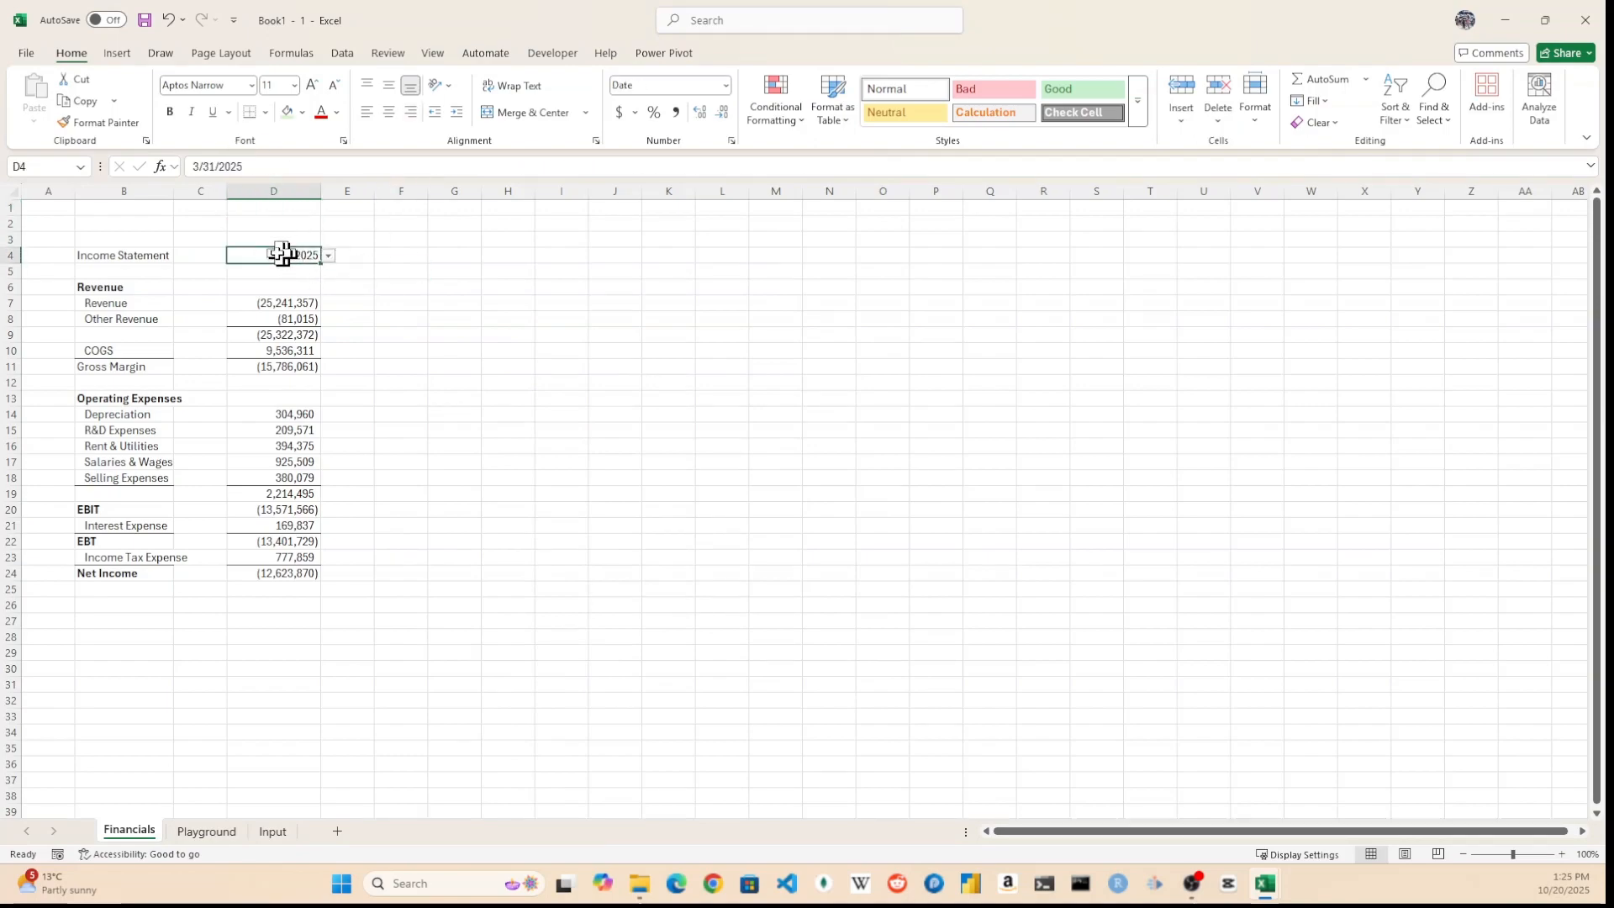
left_click(328, 255)
left_click(320, 295)
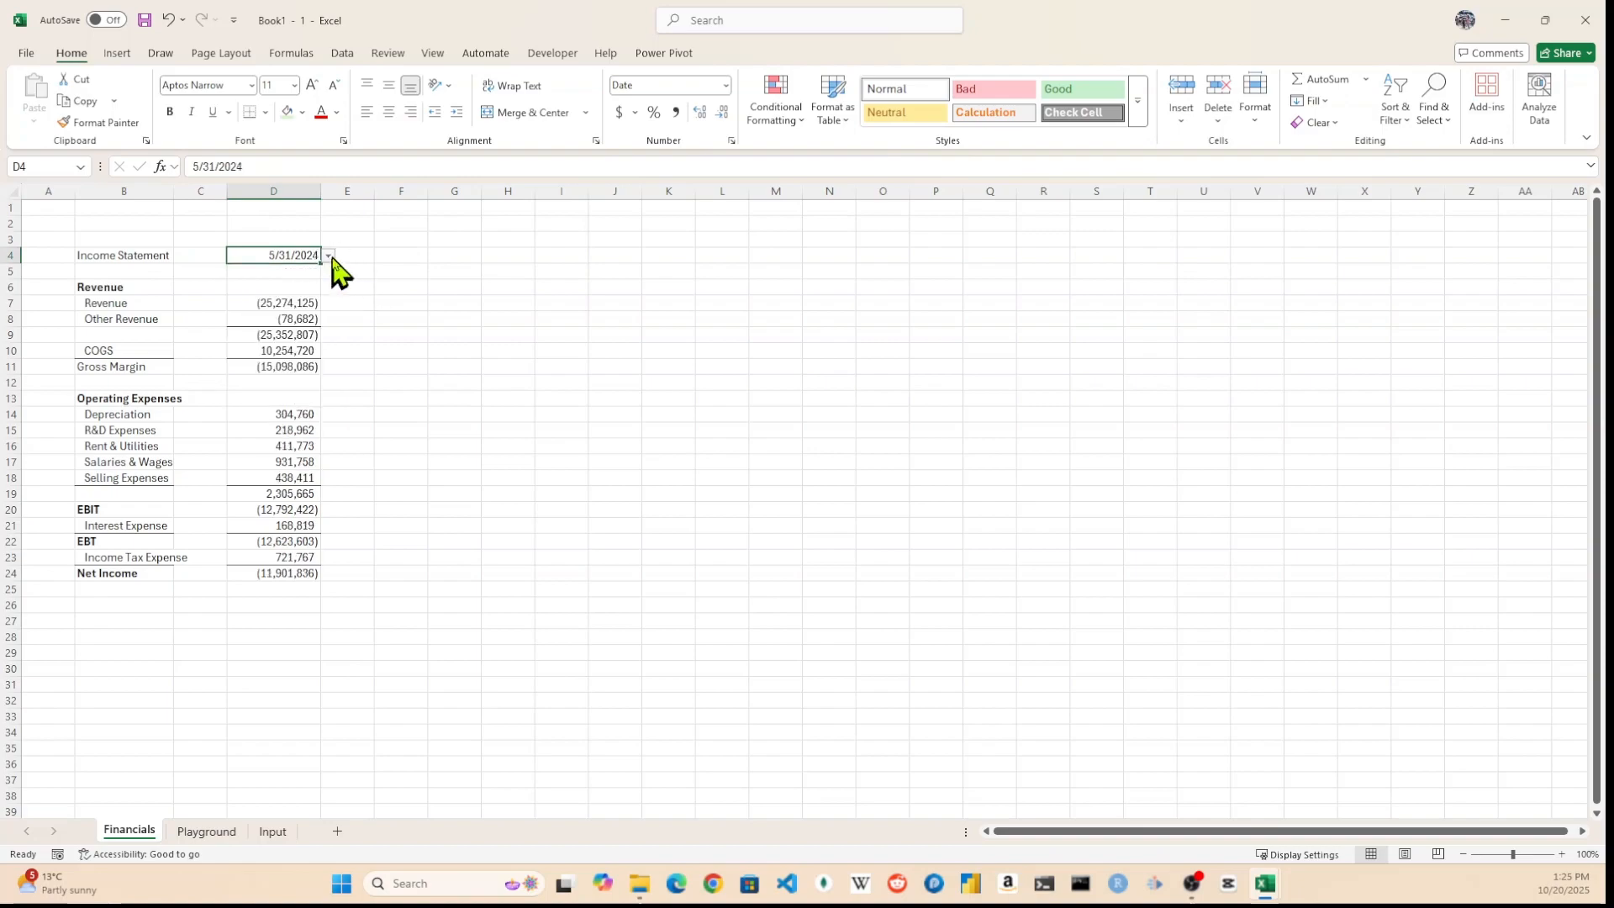
left_click(329, 256)
left_click(317, 346)
left_click(391, 335)
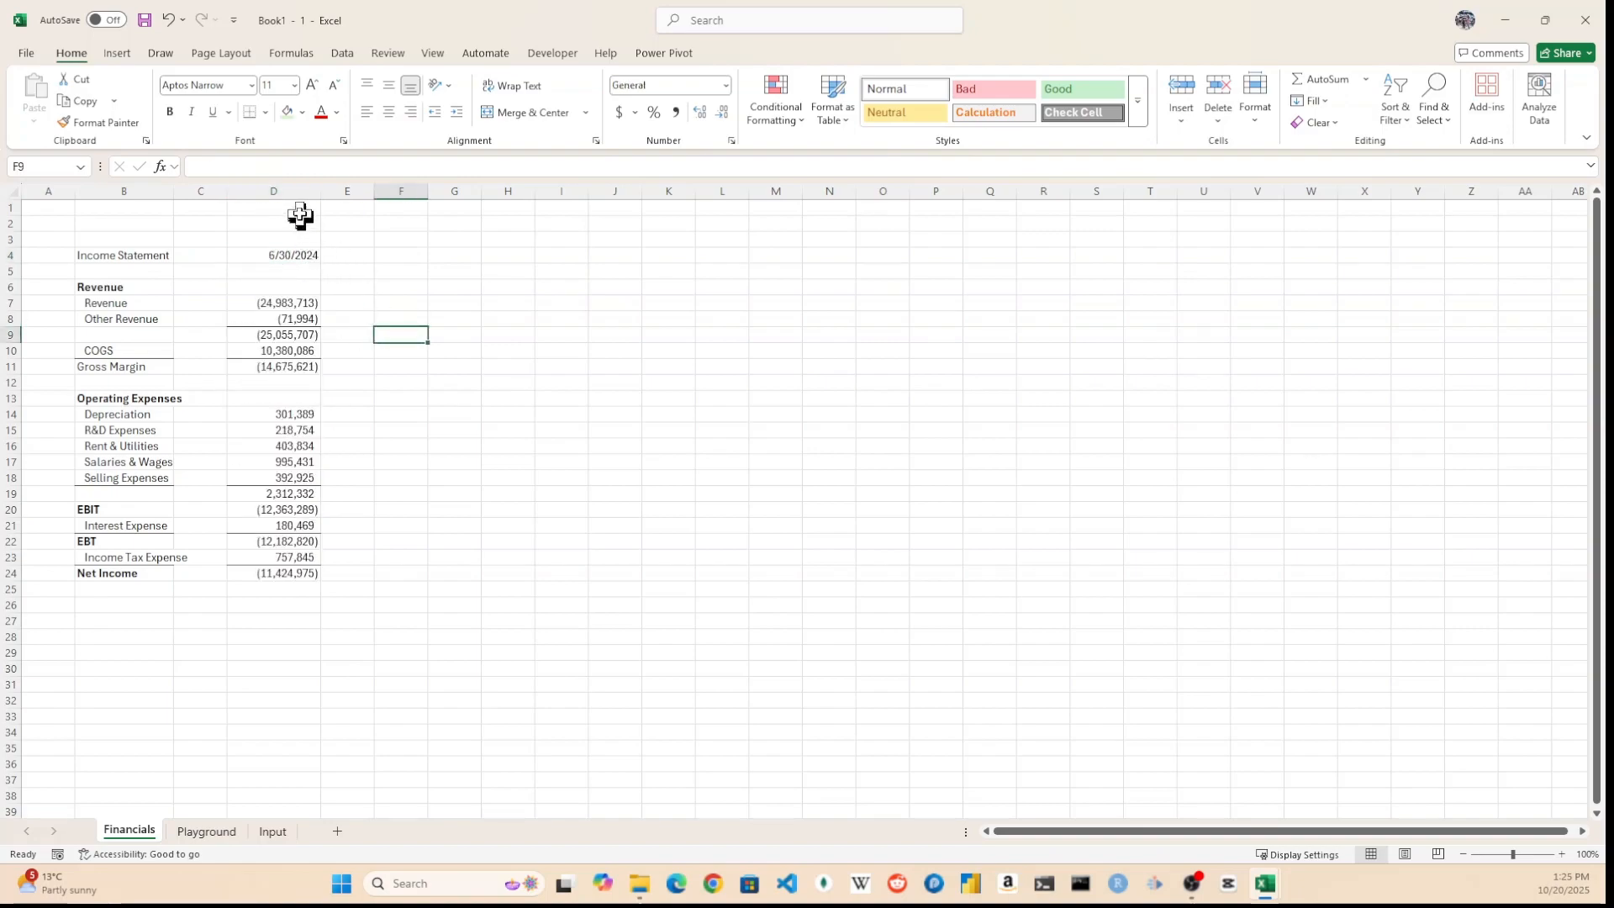
Fill the income statement column D1:D24 right into column E and widen columns D and E equally
left_click_drag(300, 216, 337, 578)
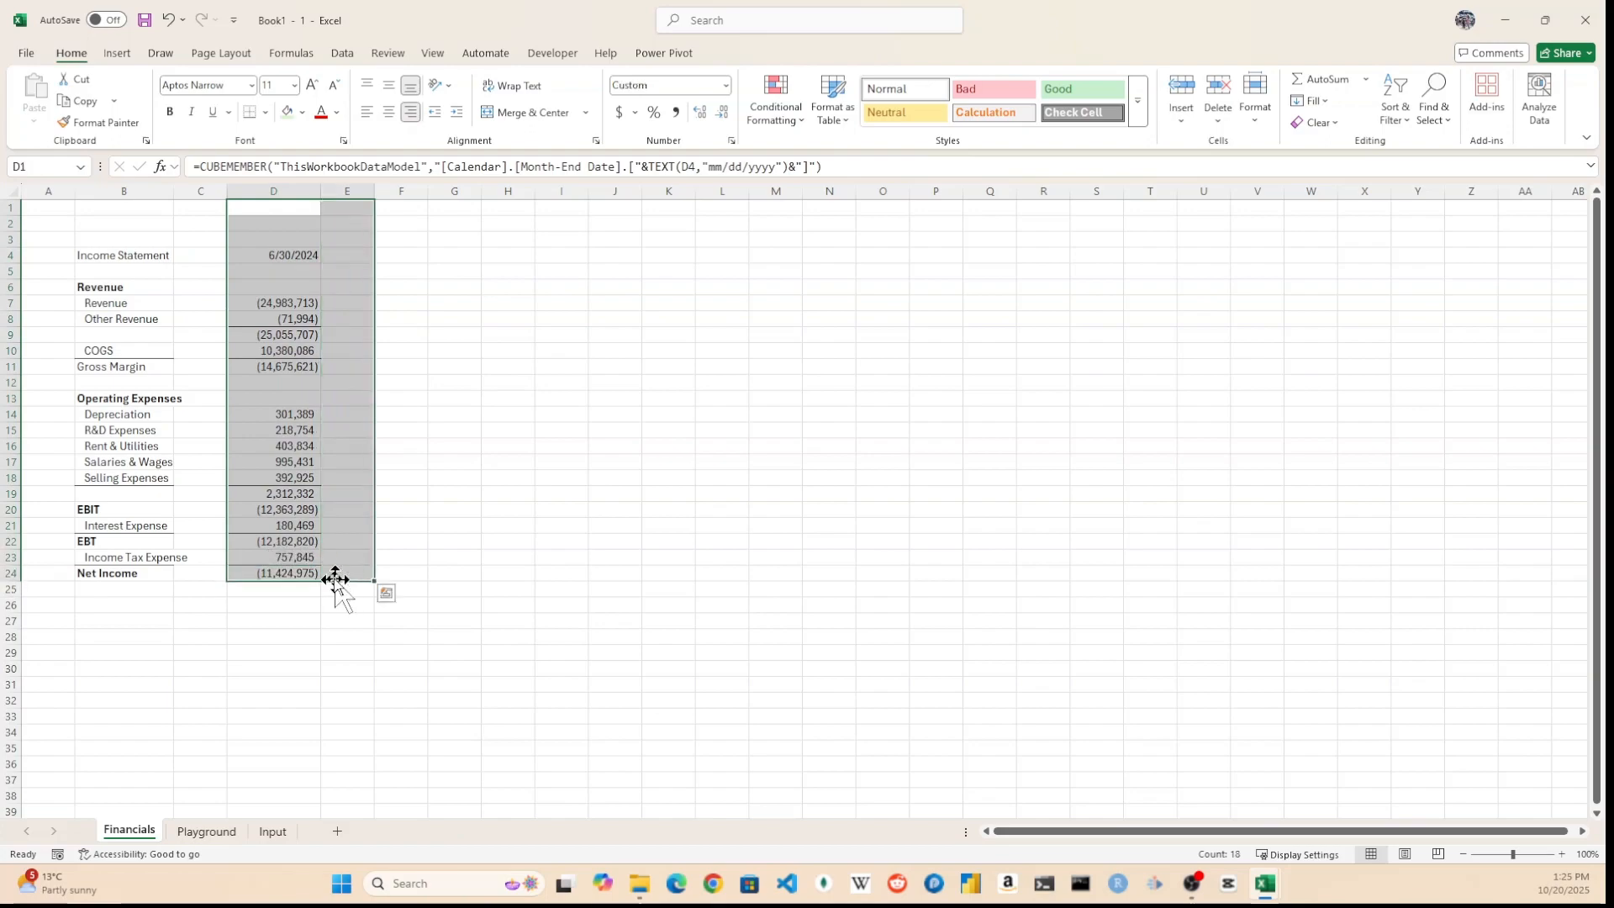
key("ctrl+r")
left_click(293, 193)
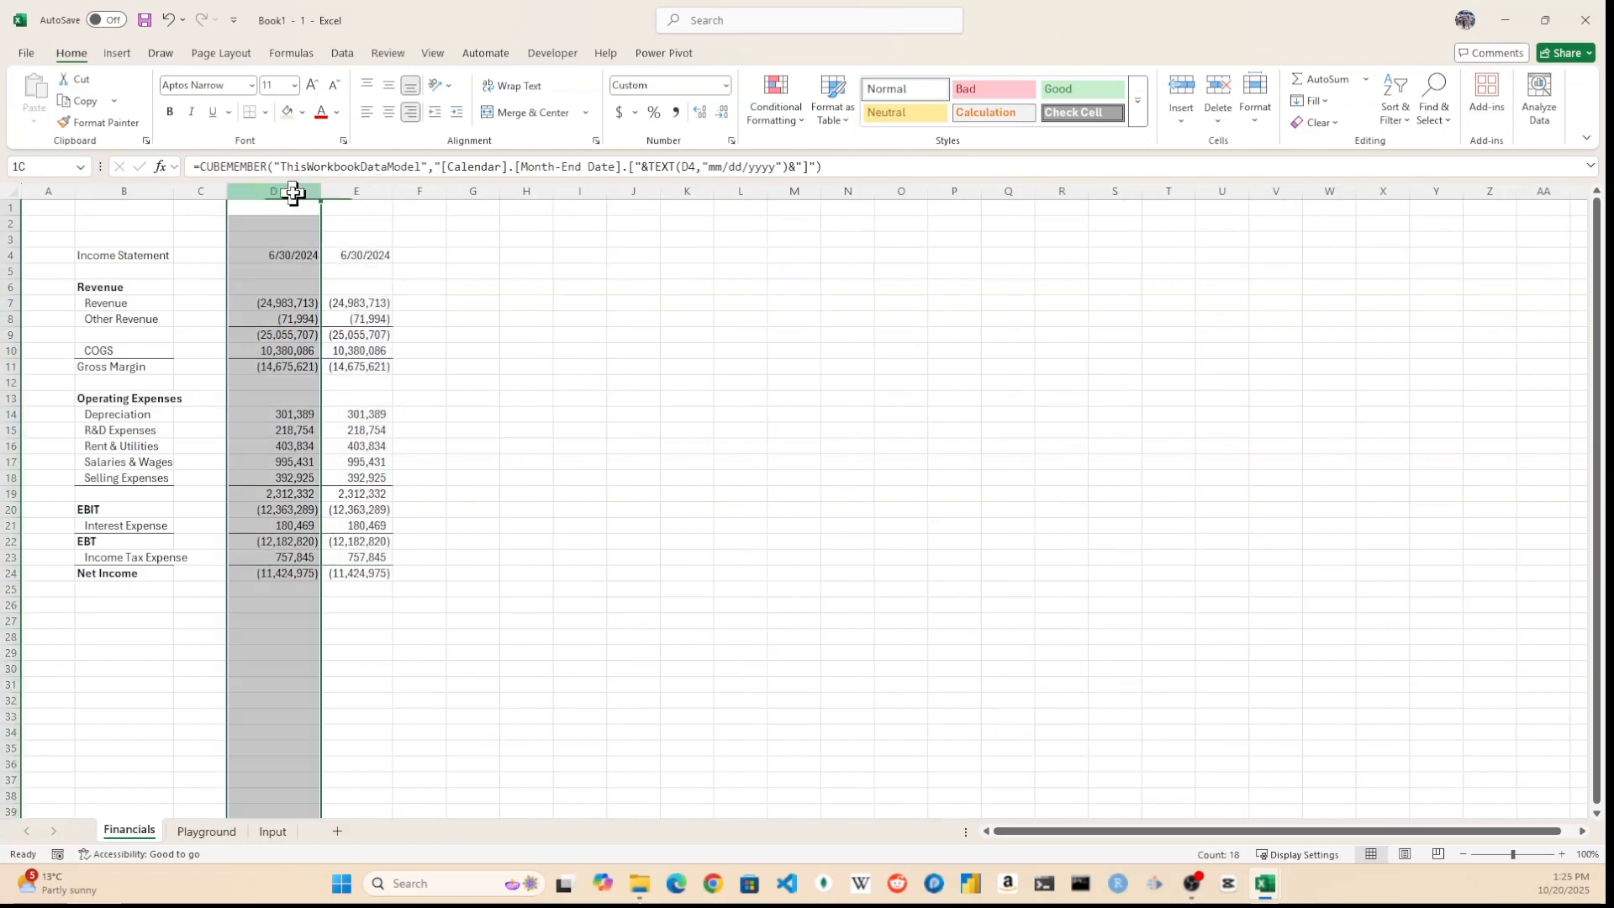
left_click_drag(292, 193, 357, 192)
left_click_drag(392, 191, 419, 192)
Try to enter an EDATE formula based on D4 in E4
left_click(353, 257)
type("=EDATE(D4,")
key("Return")
left_click(810, 525)
Turn off the invalid-data error alert in E4's data validation
left_click(342, 54)
left_click(1134, 91)
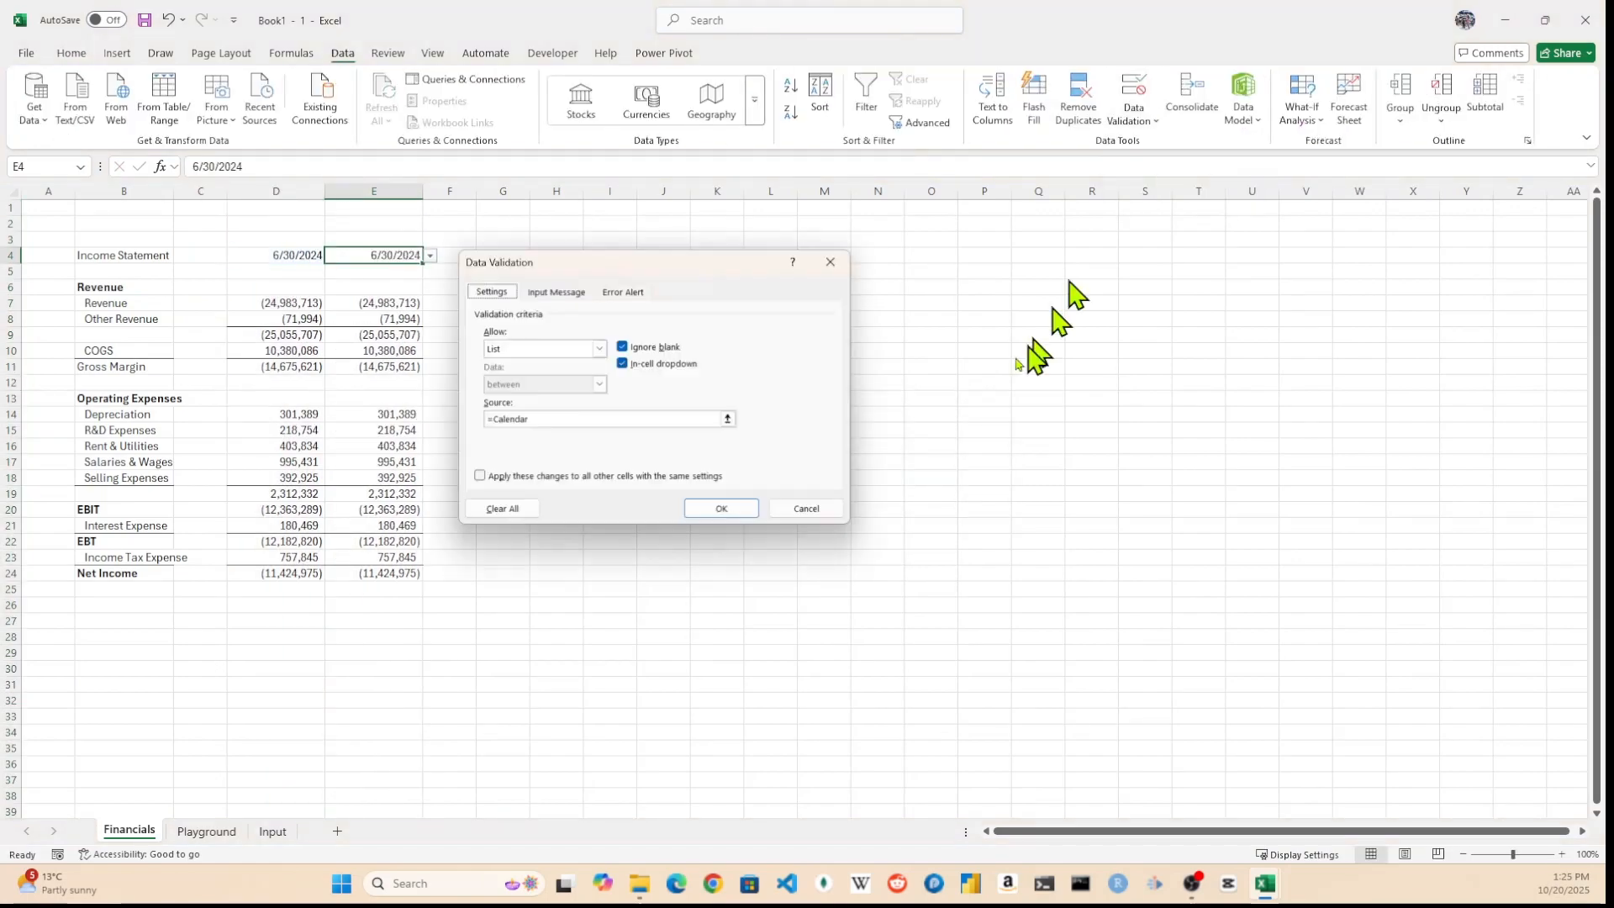
left_click(557, 291)
left_click(623, 291)
left_click(550, 366)
left_click(722, 509)
Enter =EDATE(D4,-12) in E4 as the prior-year date
type("=EDATE(D4,-12)")
key("Return")
left_click(717, 490)
left_click(388, 256)
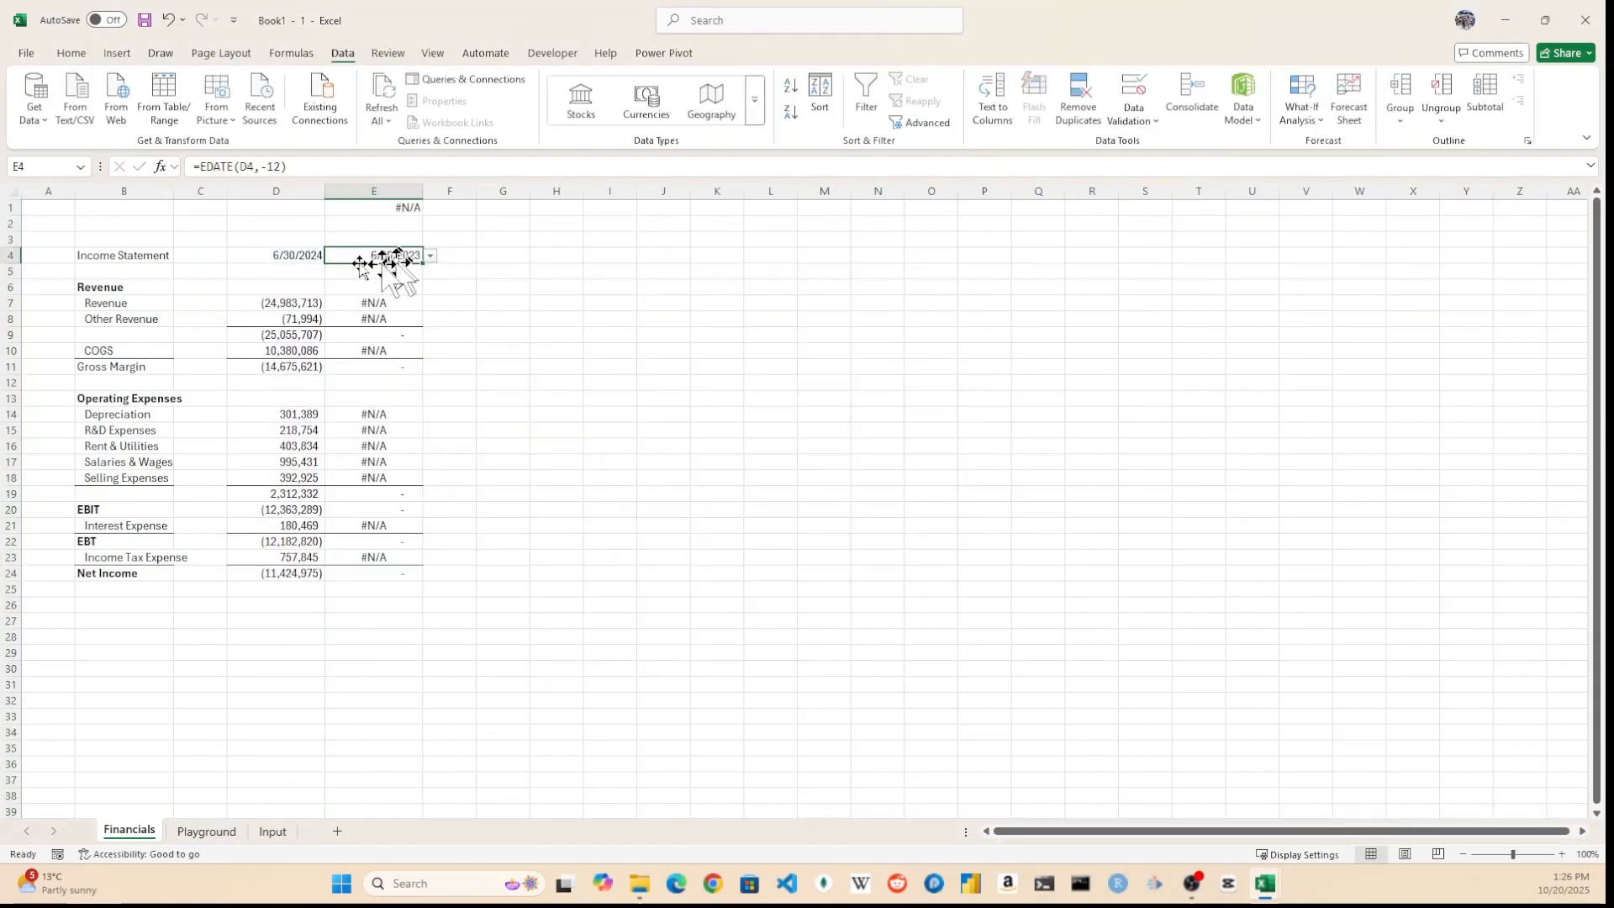
Choose 10/31/2024 from D4's date list
left_click(295, 255)
left_click(332, 255)
left_click(374, 383)
left_click_drag(374, 304, 374, 573)
left_click(663, 53)
left_click(332, 256)
left_click(374, 255)
Examine the definition of the Total (TB) measure in the data model's measure list
left_click(95, 107)
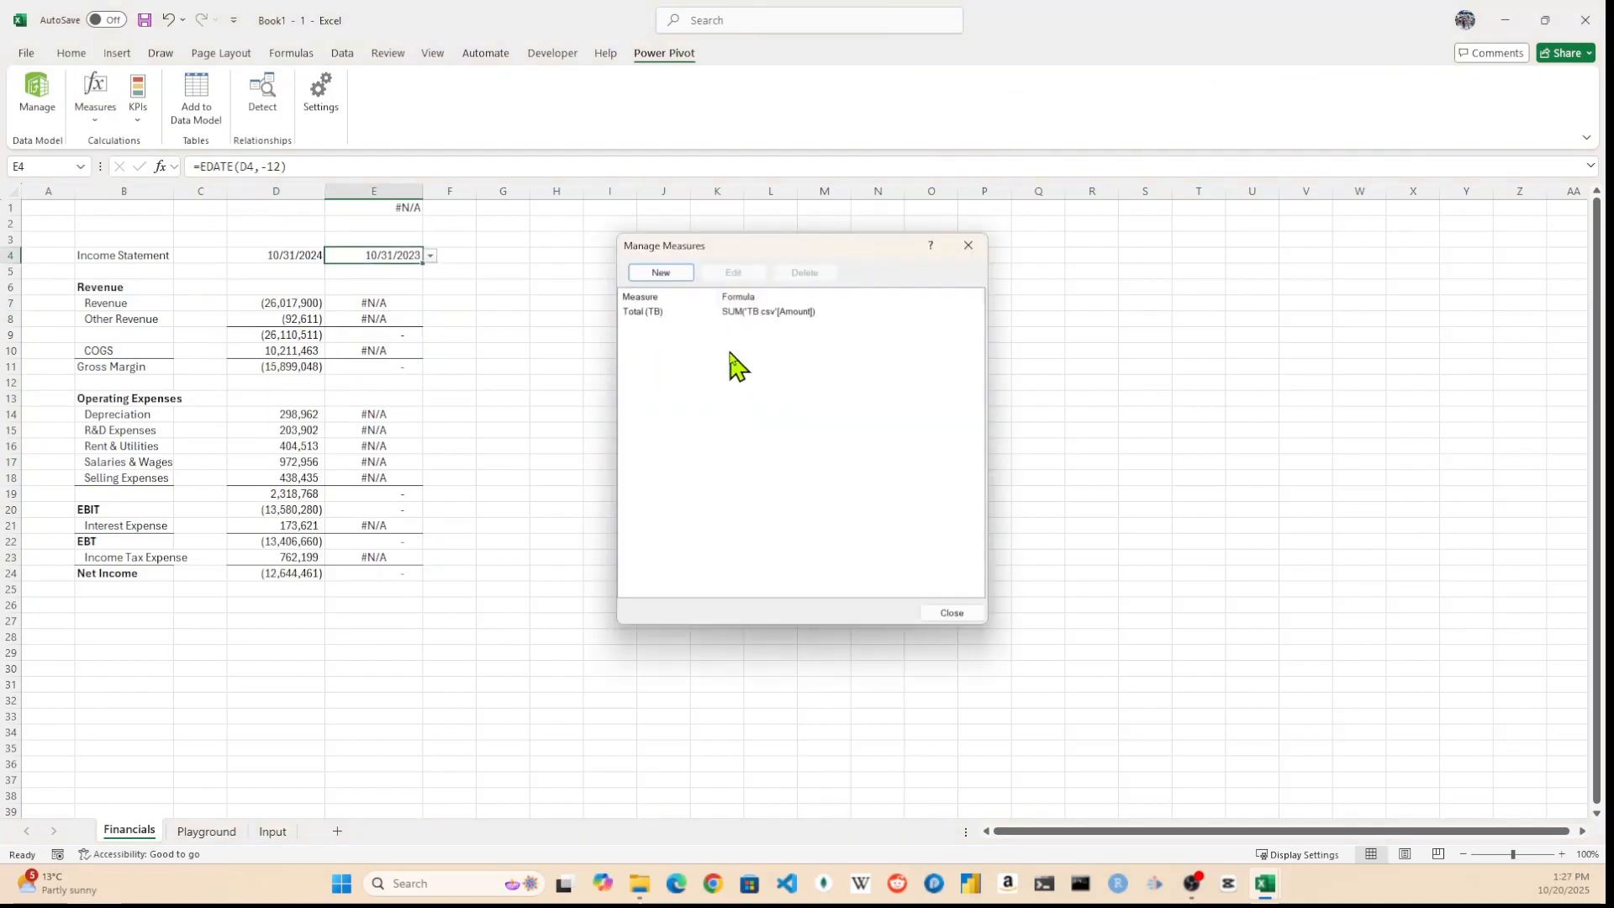
left_click(643, 312)
left_click(733, 272)
left_click(942, 581)
left_click(951, 613)
Choose 7/31/2025 in D4 and give the date headers D4:E4 a dark blue fill with white text
left_click(332, 255)
left_click(72, 53)
left_click_drag(374, 255, 286, 256)
left_click(302, 111)
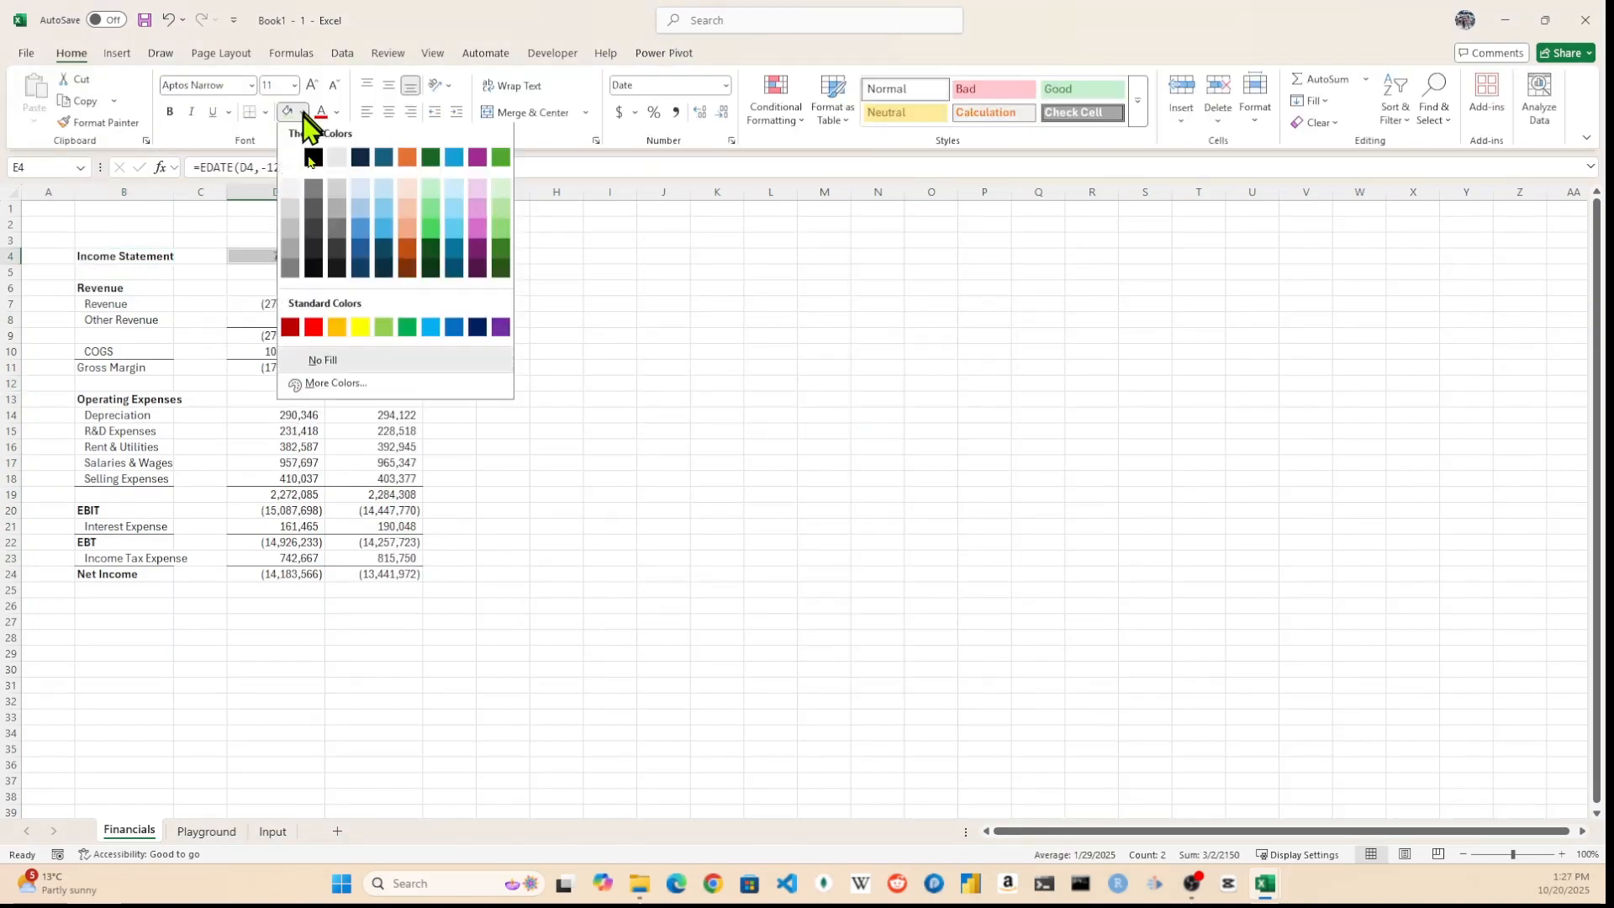
left_click(478, 327)
left_click(336, 112)
left_click(324, 178)
Bold the Gross Margin, EBIT, EBT and Net Income rows and insert a blank row above EBIT
left_click_drag(124, 367, 338, 363)
key("ctrl+b")
key("shift+space")
key("ctrl+shift+plus")
key("ctrl+b")
Duplicate the income statement block B1:E25 starting at column G and retitle the copy Balance Sheet in G4
left_click_drag(123, 209, 409, 591)
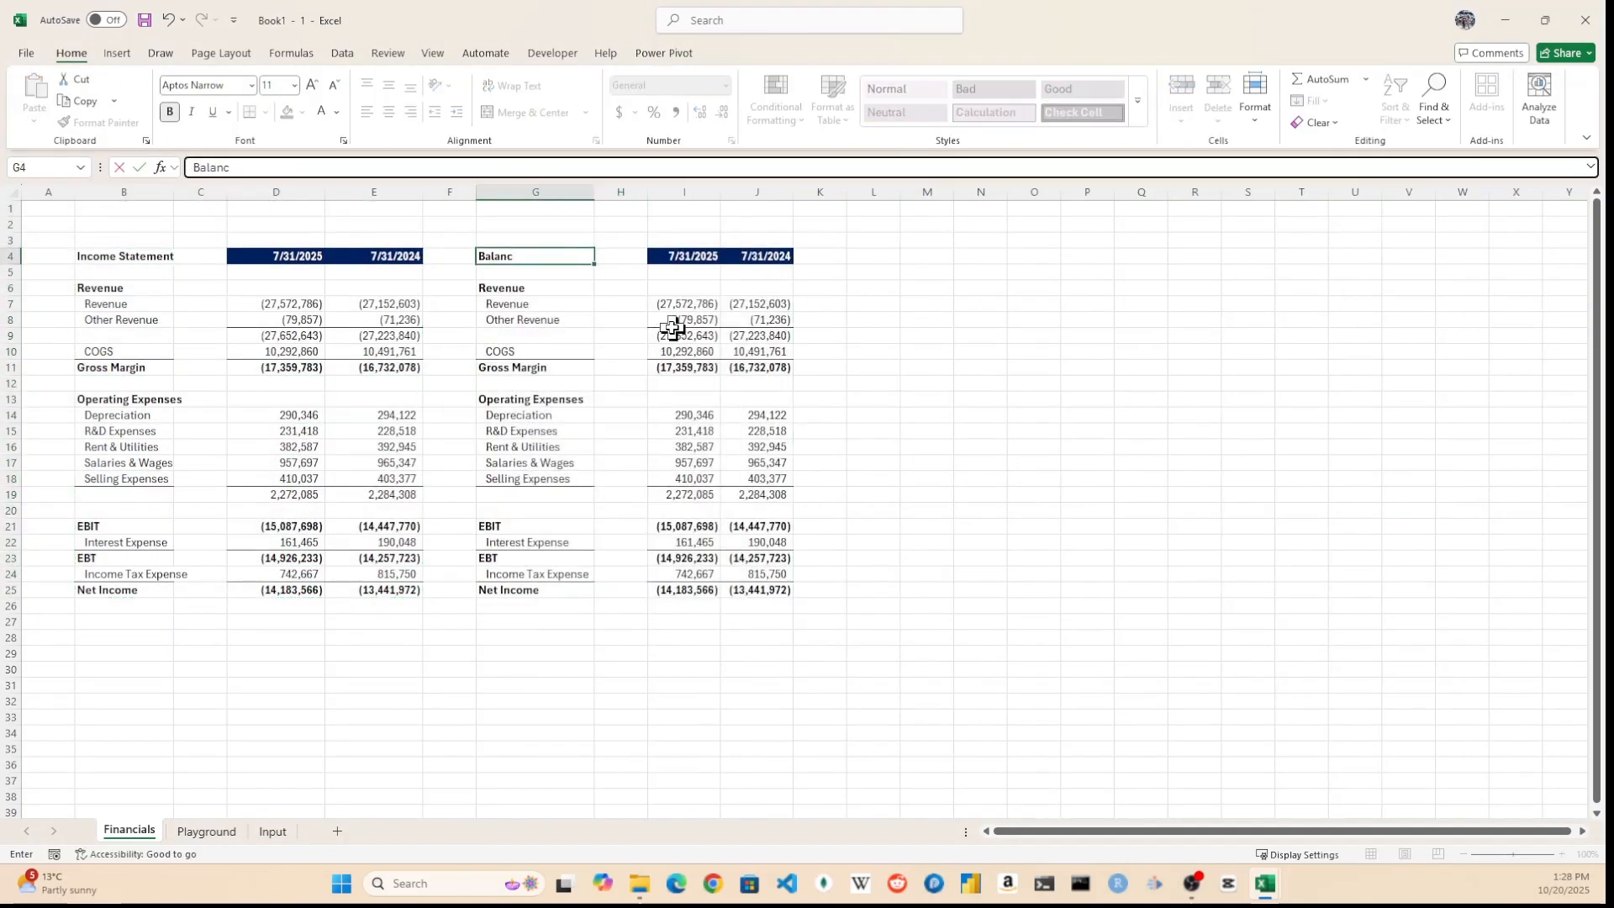
type("Sheet")
key("Return")
Replace the first two section headings in the balance sheet copy with Assets and Liabilities
key("Down")
type("Assets")
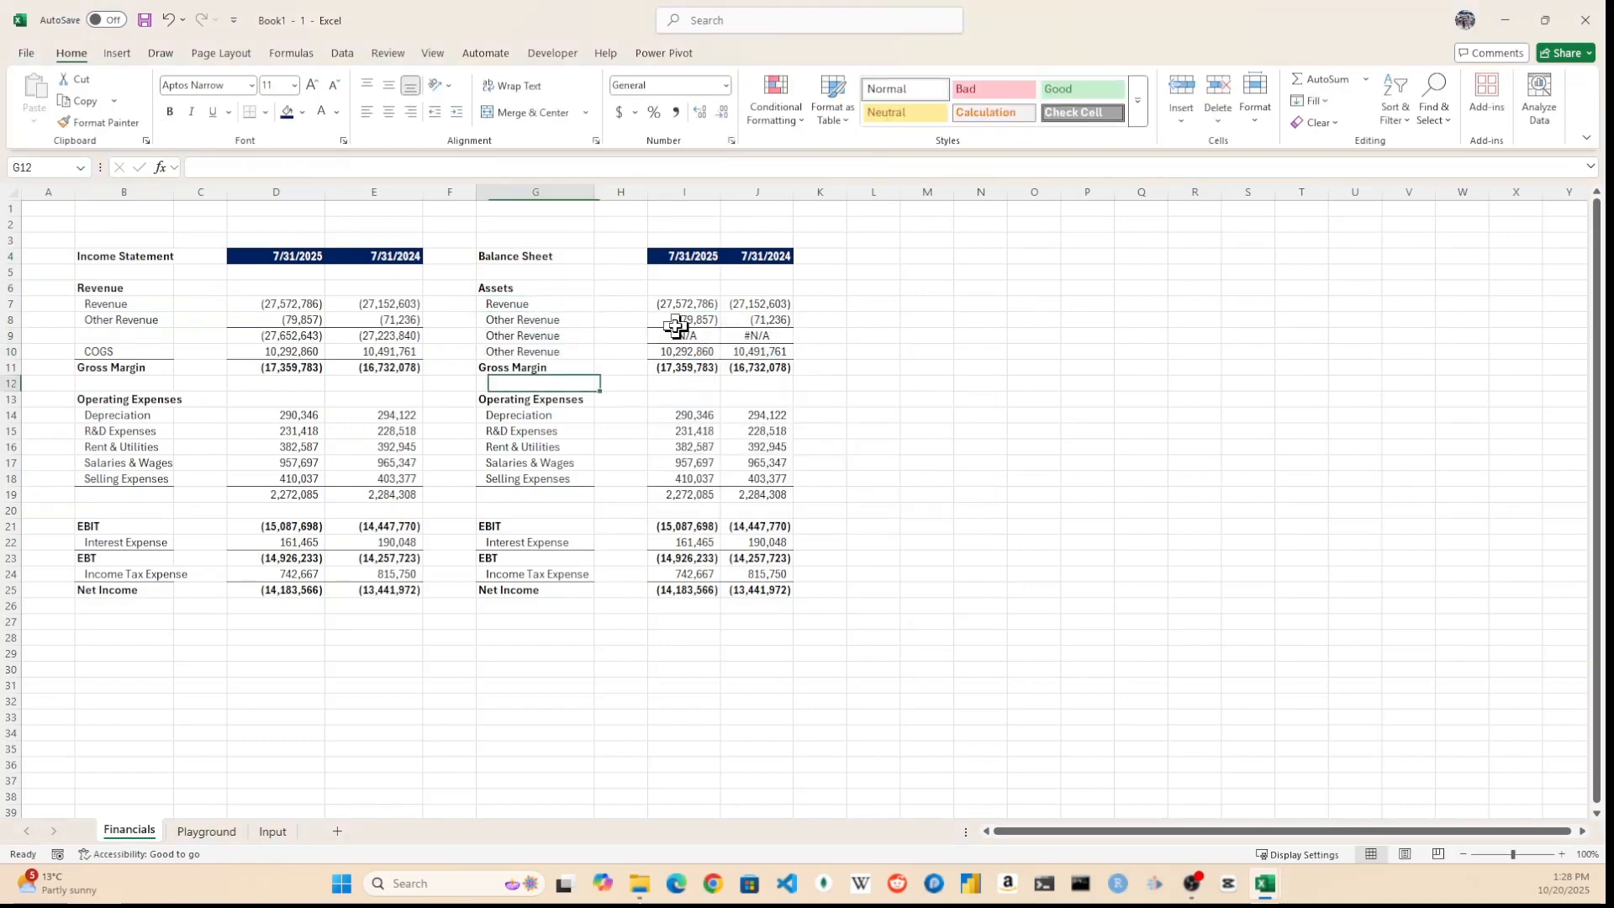
key("Down")
type("Liabilities")
key("Return")
Enter Equity as the third balance sheet heading and Total Liabilities and Equity as the closing line's label
key("Down")
key("Down")
key("Down")
key("Down")
key("Down")
key("Down")
key("Down")
type("Equity")
key("Return")
key("Down")
key("Down")
key("Down")
type("Total Liabilities and Equity")
key("Return")
Fill the first caption line under Equity down to the rows below it
key("Up")
key("Up")
key("Up")
key("Up")
key("shift+Down")
key("shift+Down")
key("ctrl+d")
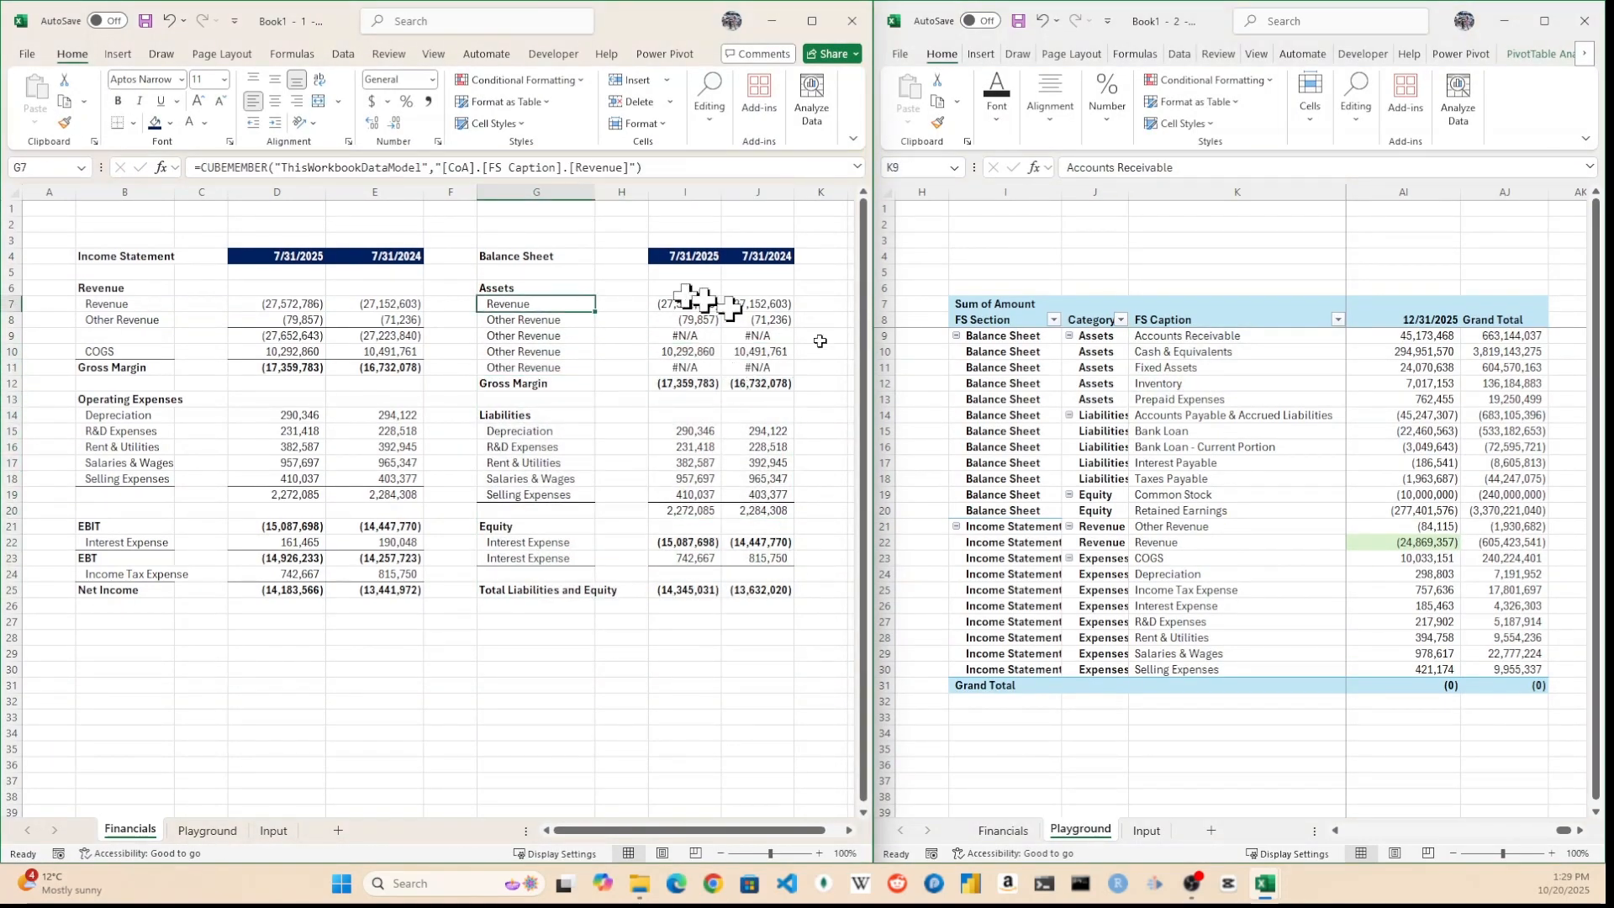
Set G7's CUBEMEMBER caption to Cash & Equivalents and make the CUBEVALUE amounts in I7:J7 reference $G7
left_click(1181, 351)
left_click_drag(576, 168, 626, 168)
type("Cash & Equivalents")
key("Return")
double_click(685, 304)
left_click_drag(736, 312, 786, 312)
Set G8's CUBEMEMBER caption to Accounts Receivable and fill the I7:J7 amounts down to row 11
left_click(538, 321)
left_click(1177, 336)
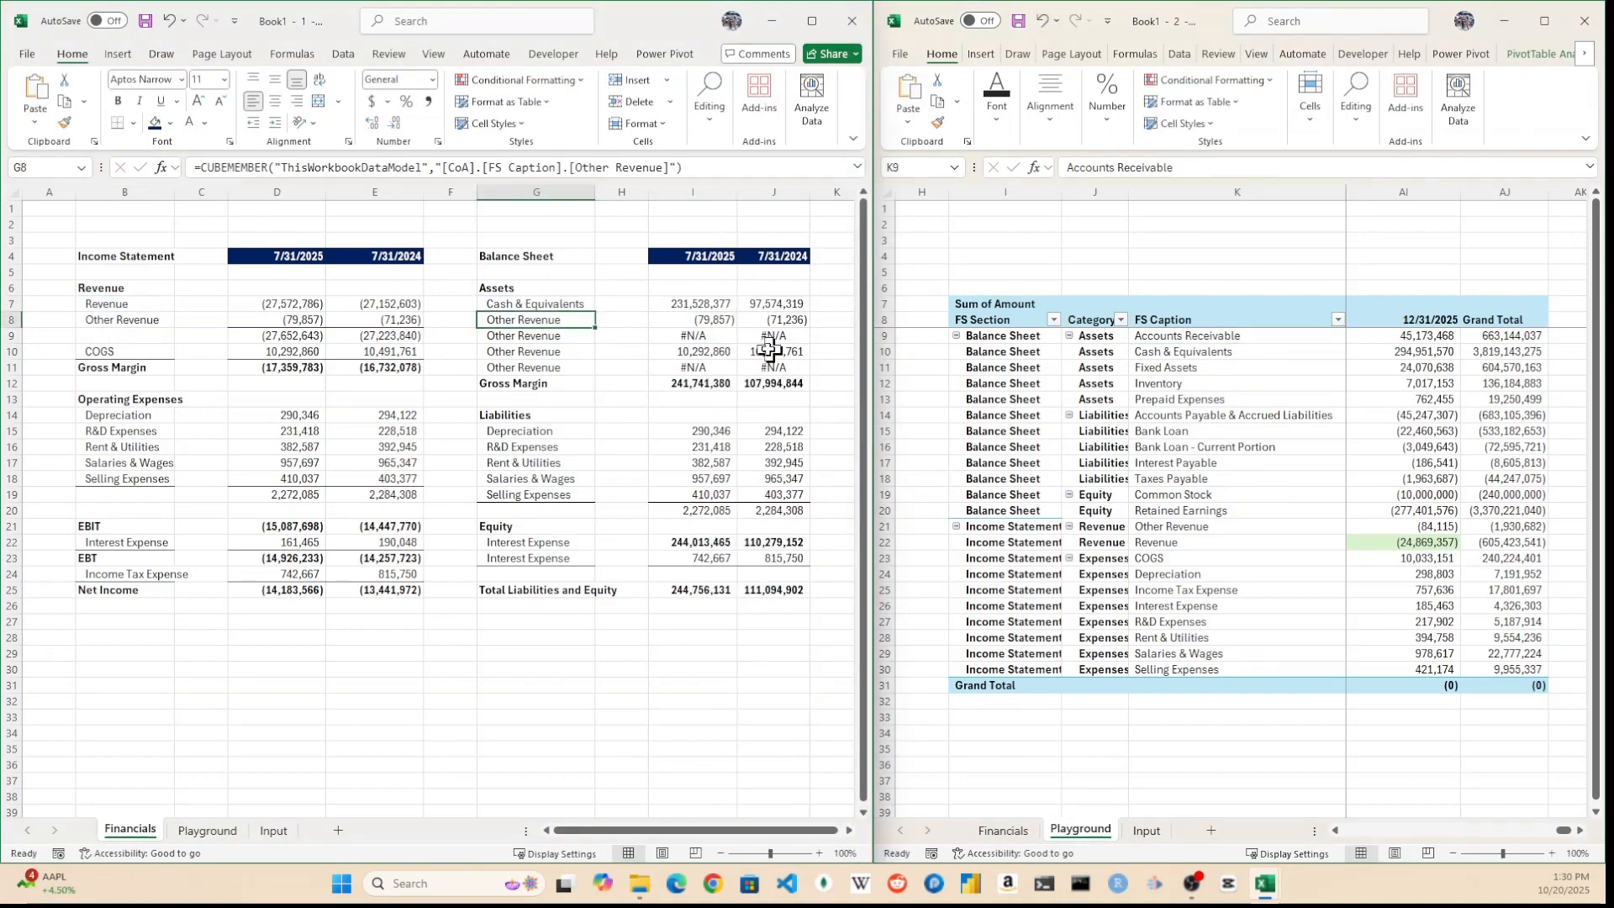
left_click_drag(574, 168, 664, 168)
type("Accounts Receivable")
key("Return")
left_click_drag(693, 304, 810, 367)
Set the CUBEMEMBER captions to Inventory in G9 and Prepaid Expenses in G10
left_click(1185, 383)
left_click_drag(574, 169, 664, 168)
left_click(1185, 399)
left_click_drag(1164, 168, 1017, 171)
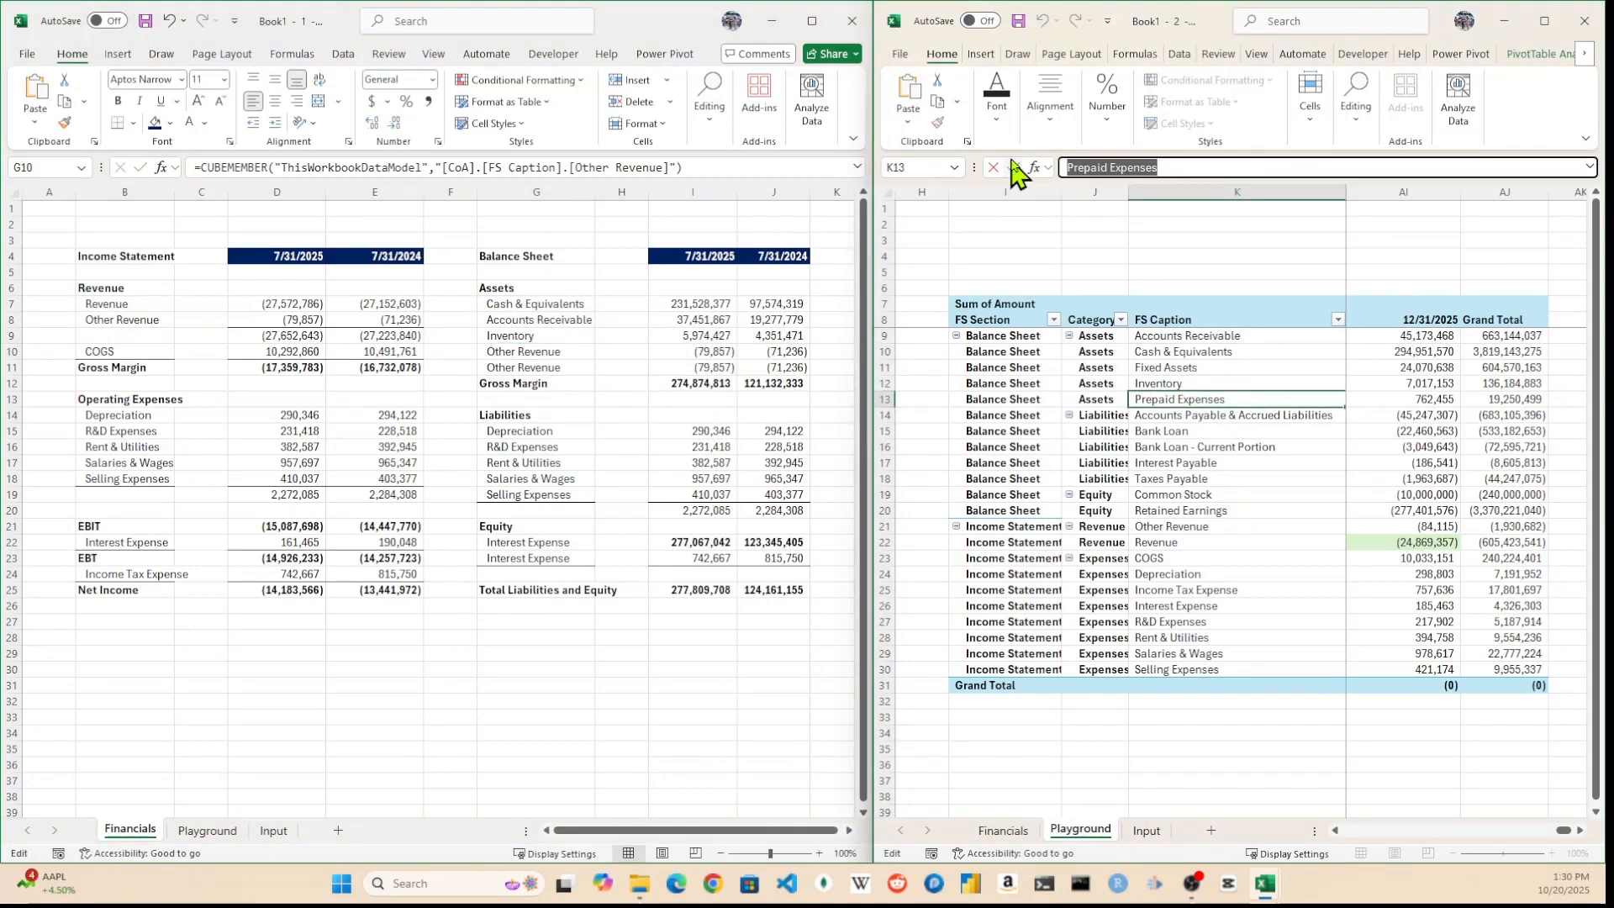
key("ctrl+c")
key("Escape")
left_click_drag(574, 168, 664, 168)
key("ctrl+v")
key("Return")
Set G11's CUBEMEMBER caption to Fixed Assets
left_click(1185, 368)
left_click_drag(1131, 169, 1017, 171)
left_click_drag(574, 168, 664, 168)
key("ctrl+v")
key("Return")
left_click(723, 367)
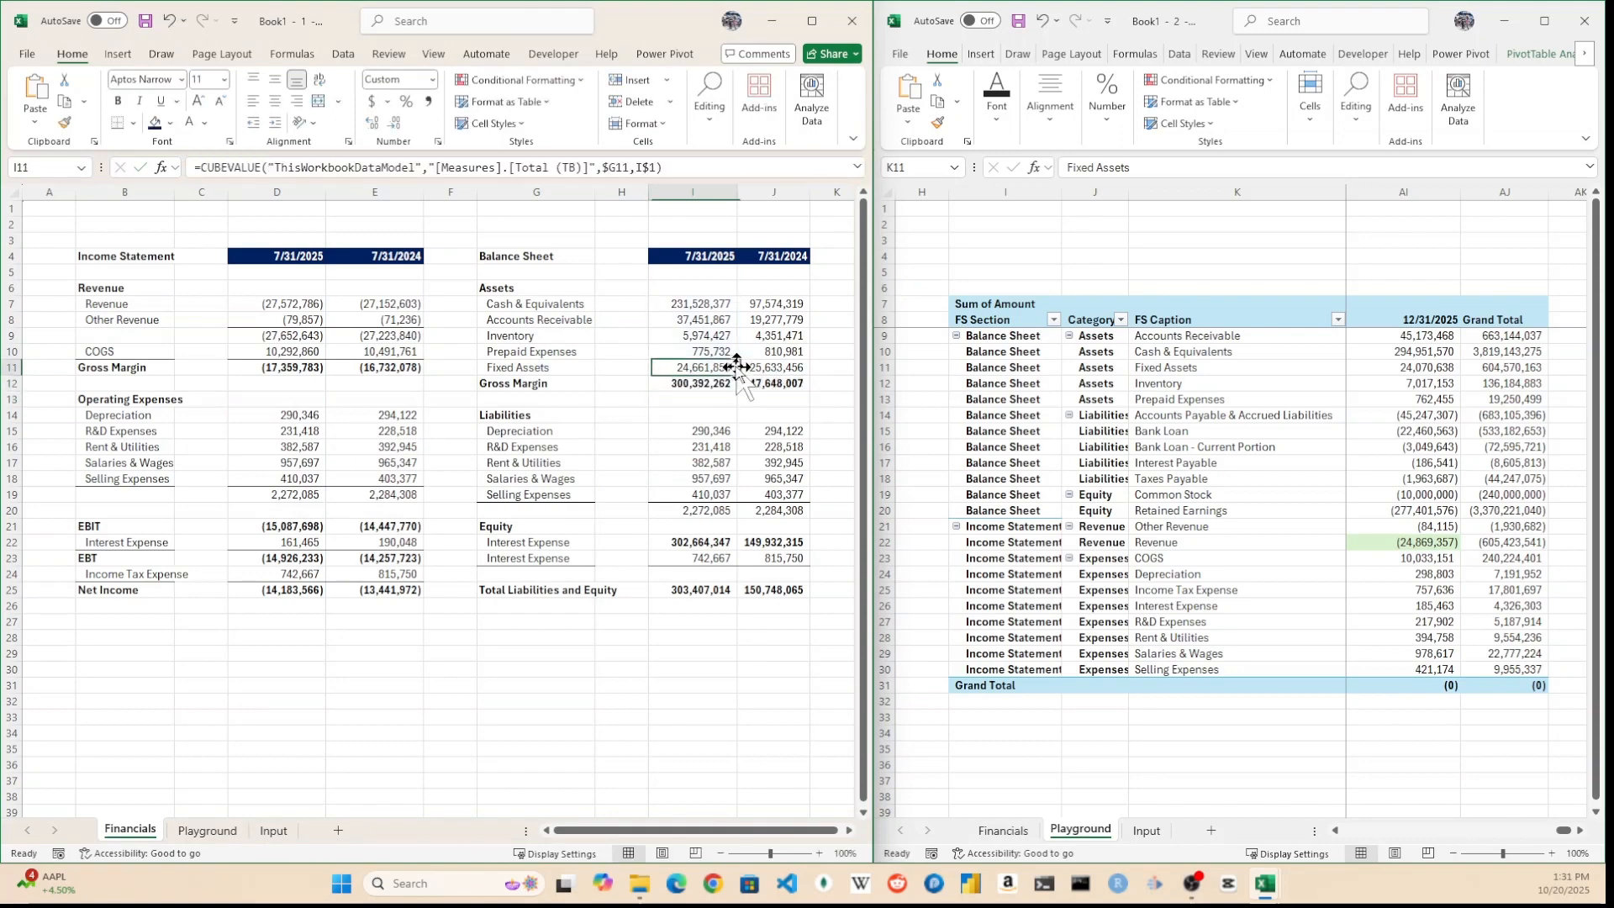
Set G15's CUBEMEMBER caption to Accounts Payable & Accrued Liabilities and autofit column G to it
key("Left")
key("Left")
key("Down")
key("Down")
key("Down")
key("Down")
left_click(1211, 415)
left_click_drag(1266, 168, 1017, 170)
key("ctrl+c")
key("Escape")
key("ctrl+v")
key("Return")
left_click_drag(575, 169, 655, 168)
double_click(595, 193)
Set the CUBEMEMBER captions to Interest Payable in G16 and Taxes Payable in G17
scroll(677, 230, "right", 1)
left_click(1185, 463)
key("ctrl+v")
key("Return")
left_click(1185, 479)
left_click_drag(1135, 168, 1060, 168)
key("ctrl+v")
key("Return")
Replace Salaries & Wages in G18's CUBEMEMBER formula with Bank Loan - Current Portion
left_click(1211, 447)
left_click_drag(575, 168, 684, 170)
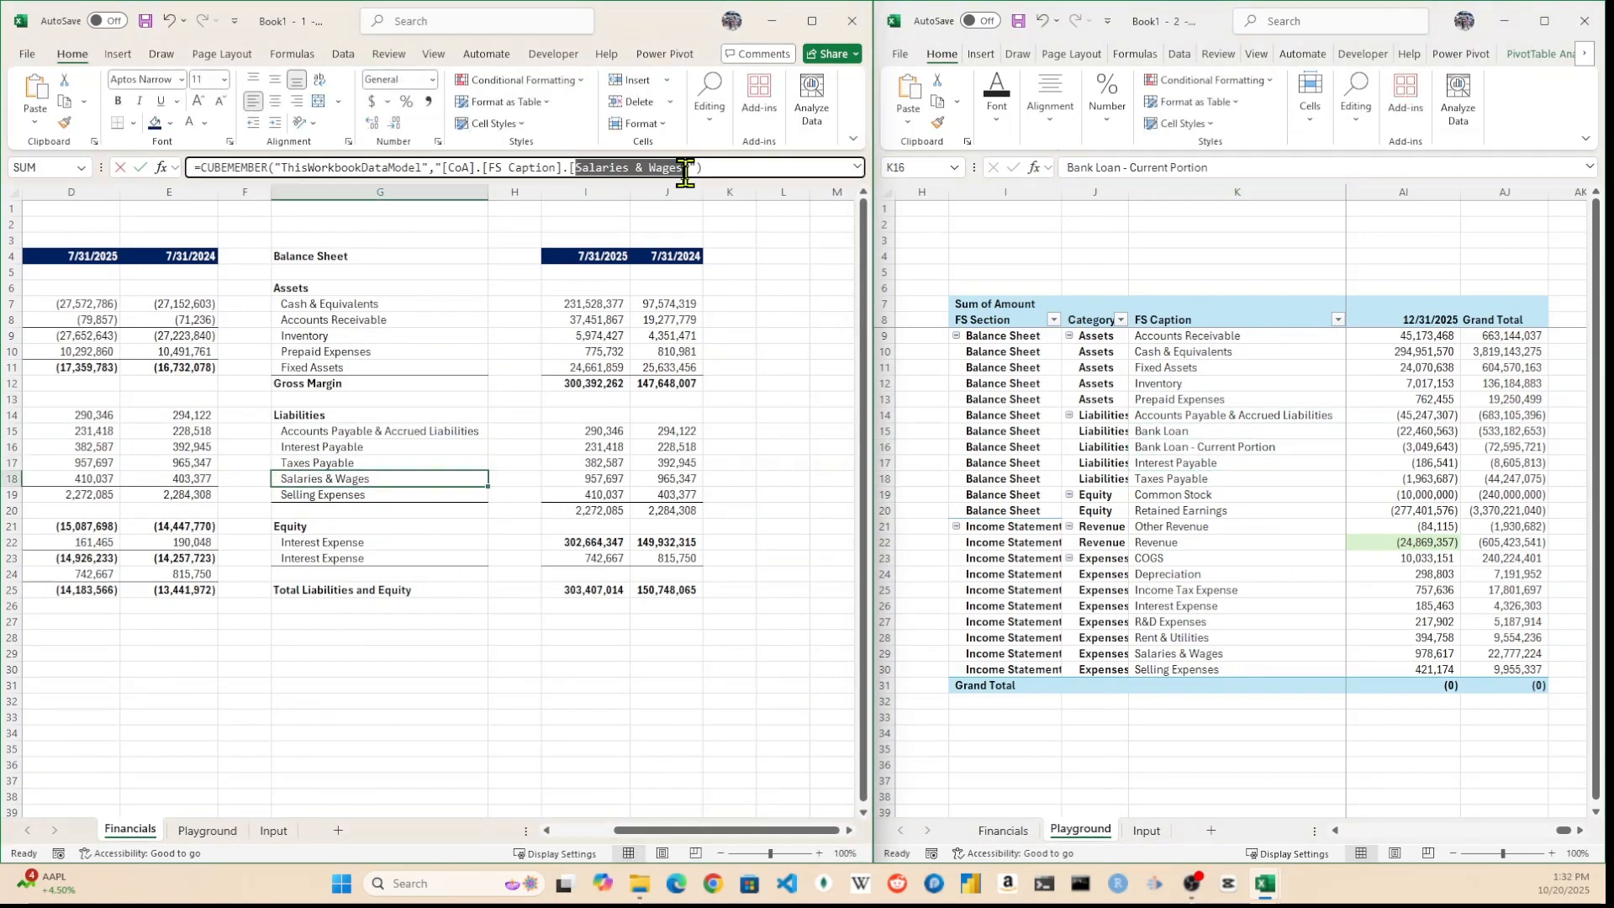
key("ctrl+v")
key("Return")
key("Return")
Set G19's CUBEMEMBER caption to Bank Loan, copied from the PivotTable
left_click(1185, 431)
left_click_drag(1123, 168, 1012, 173)
key("ctrl+c")
key("Return")
left_click_drag(575, 168, 690, 168)
key("ctrl+v")
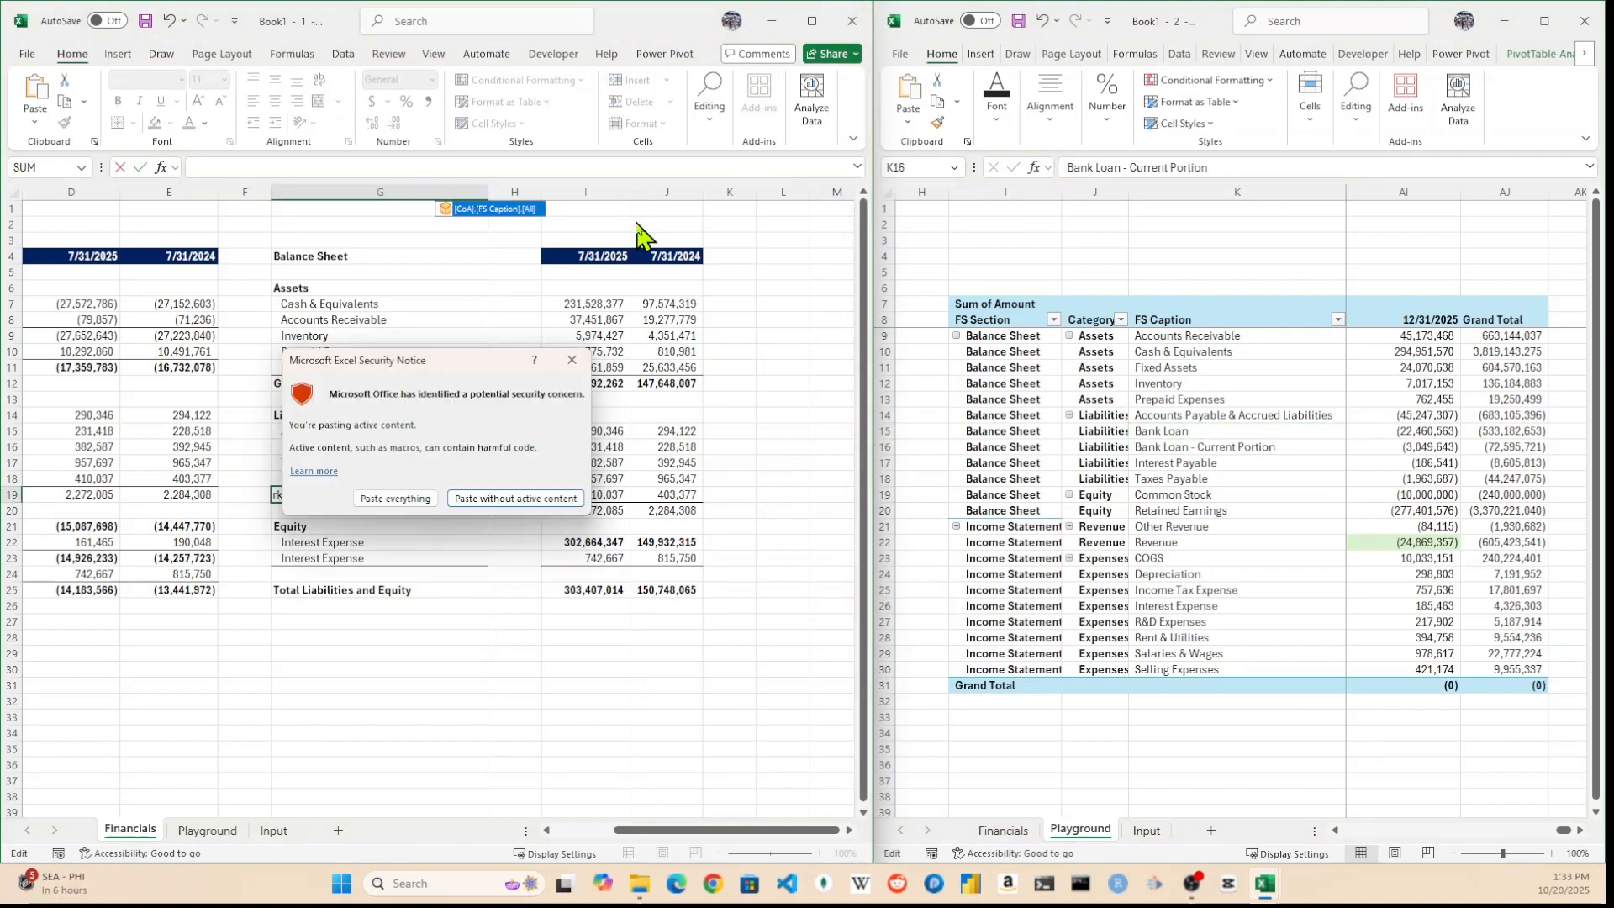
key("Return")
key("Return")
Copy the CUBEVALUE formulas from the Assets amounts into the five liability rows, I15:J19
key("Right")
key("Right")
key("ctrl+Up")
key("ctrl+Up")
key("ctrl+Up")
key("shift+Right")
key("ctrl+c")
key("ctrl+Down")
key("ctrl+Down")
key("shift+Right")
key("shift+Down")
key("shift+Down")
key("shift+Down")
key("shift+Down")
key("ctrl+v")
Set G22's CUBEMEMBER caption to Common Stock, copied from the PivotTable
key("Down")
key("Down")
key("Down")
key("Down")
key("shift+Right")
key("Down")
key("shift+Right")
key("Left")
key("Left")
key("Down")
key("Down")
left_click(1180, 495)
left_click_drag(1145, 168, 1060, 168)
key("ctrl+c")
key("Escape")
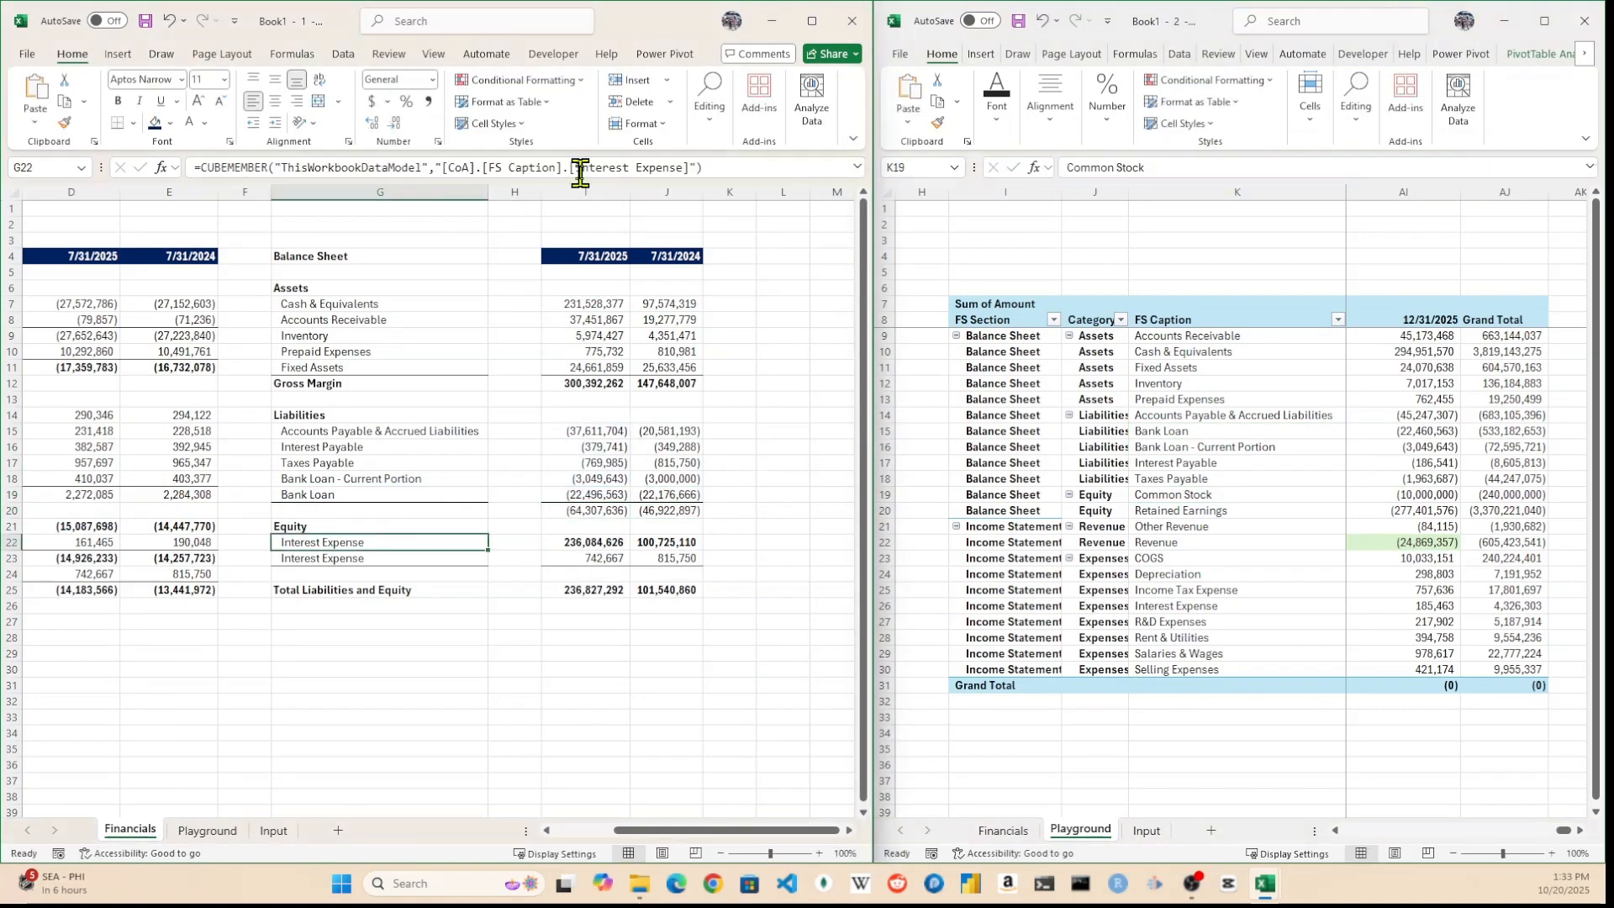
left_click_drag(575, 169, 684, 168)
key("ctrl+v")
key("Return")
key("Return")
Replace Interest Expense in G23's CUBEMEMBER formula with Retained Earnings
left_click(1180, 511)
left_click_drag(1161, 168, 1061, 168)
key("ctrl+c")
key("Escape")
left_click_drag(575, 168, 685, 168)
key("ctrl+v")
key("Return")
key("Return")
Enter =SUBTOTAL(9,I22:I23) for equity in I24 and =SUBTOTAL(9,I15:I24) for Total Liabilities and Equity in I25, filled to column J
key("Right")
key("Right")
type("=SUBTOTAL(9,I22:I23")
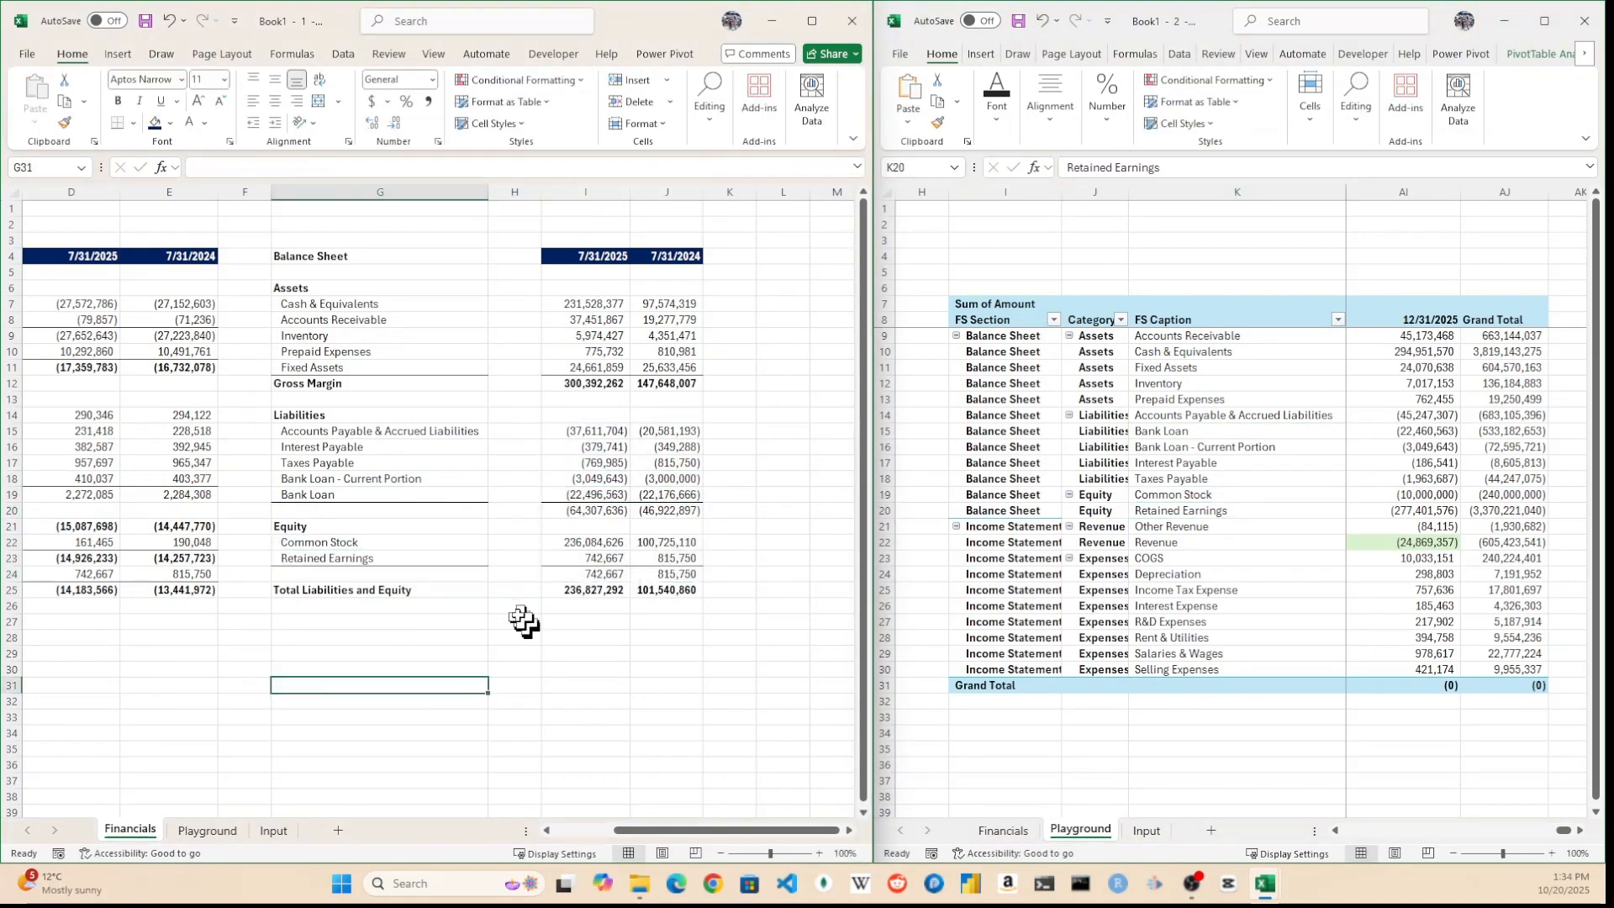
left_click(586, 590)
type("=SUBTOTAL(9,I15:I24)")
key("Return")
key("Up")
key("shift+Right")
key("ctrl+r")
Copy the CUBEVALUE formulas from I15:J15 into the Common Stock and Retained Earnings rows, I22:J23
key("Up")
key("Up")
key("Up")
key("Up")
key("Down")
key("shift+Right")
key("Up")
key("Up")
key("ctrl+Up")
key("shift+Right")
key("ctrl+c")
key("ctrl+Down")
key("ctrl+Down")
key("ctrl+v")
key("Down")
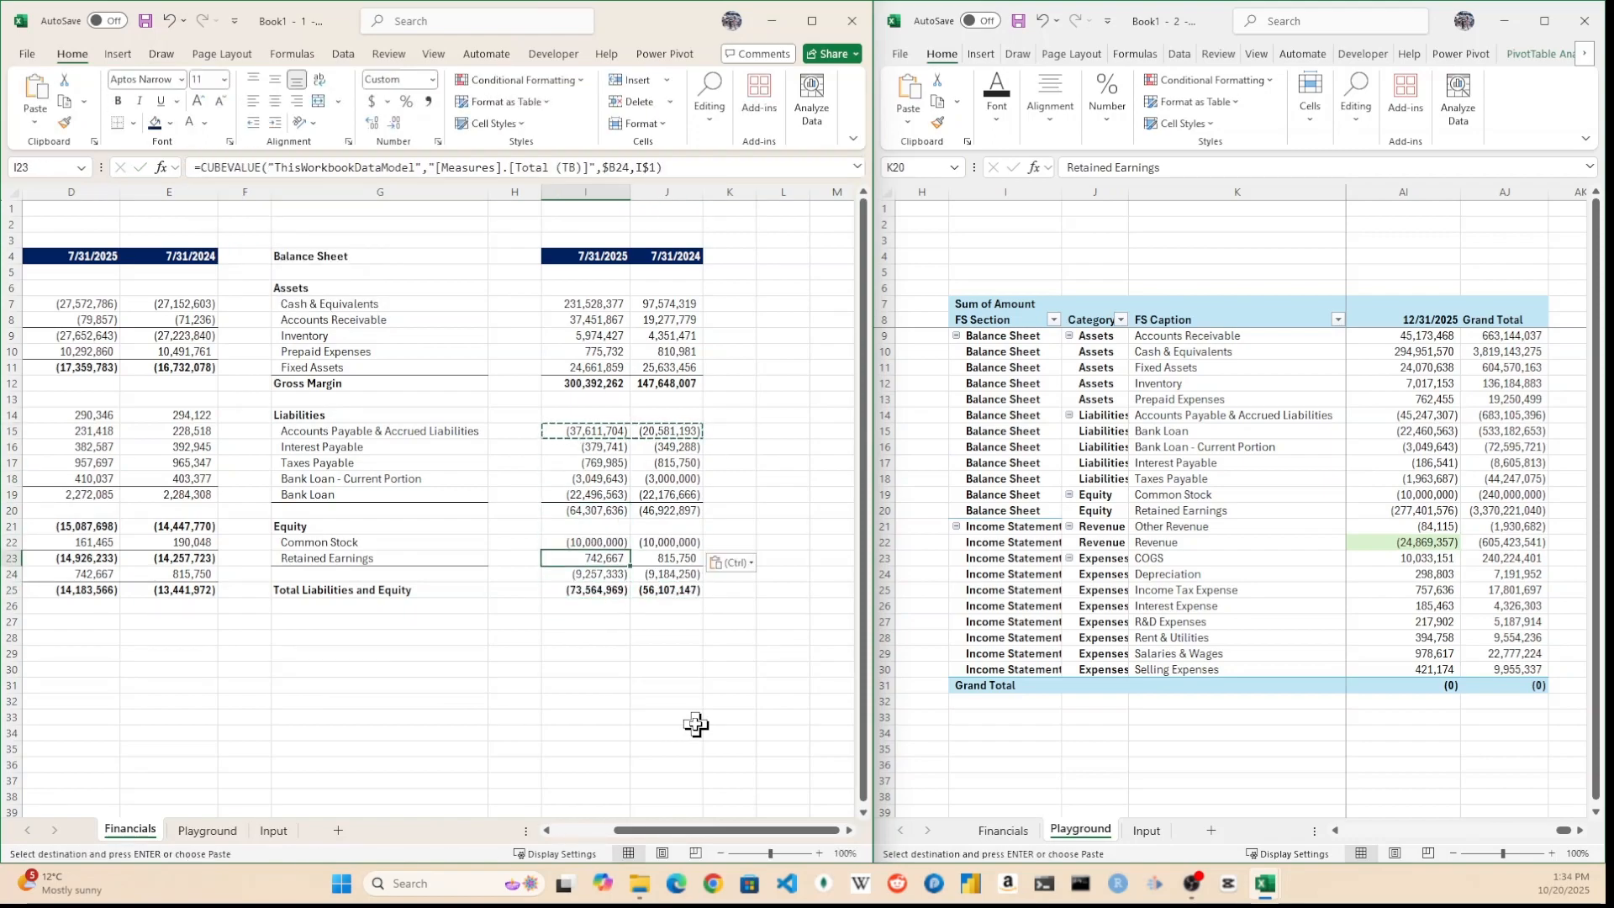
key("ctrl+v")
key("Escape")
Label G27 as check, enter =I12+I25 in I27 and fill the formula across to J27
key("Down")
key("Down")
key("Down")
key("Down")
key("Left")
key("Left")
type("check")
key("Tab")
key("Tab")
type("=I12+I25")
key("Return")
key("Up")
key("shift+Right")
key("ctrl+r")
Reduce the font size of the check row, G27:J27
key("Left")
key("Left")
key("shift+Right")
key("shift+Right")
key("shift+Right")
left_click(223, 80)
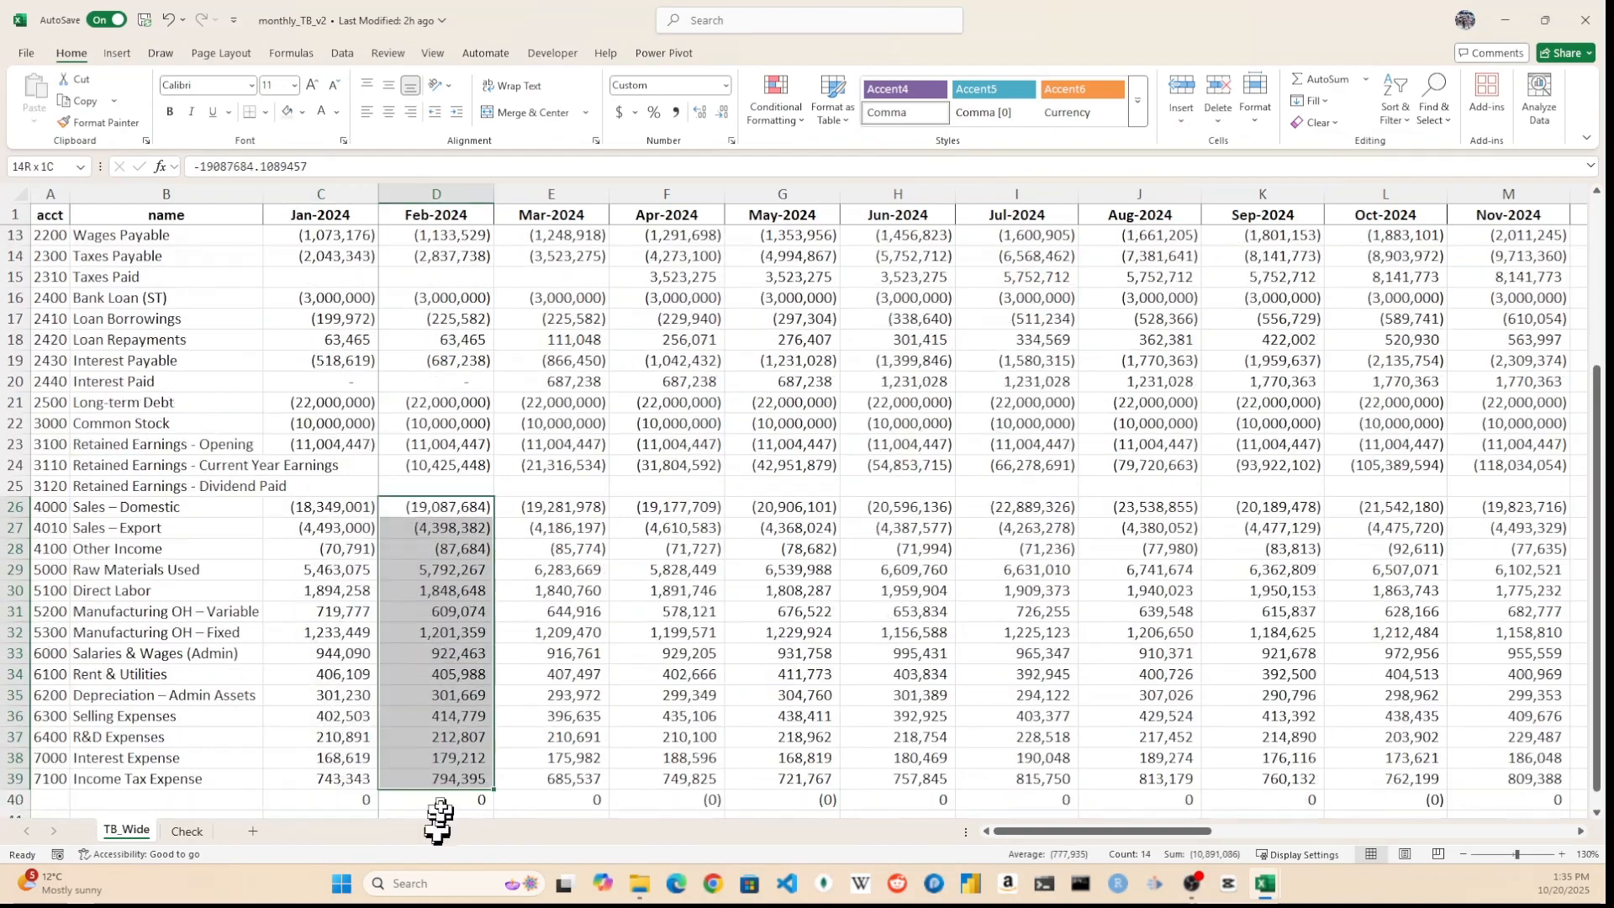
scroll(438, 816, "up", 5)
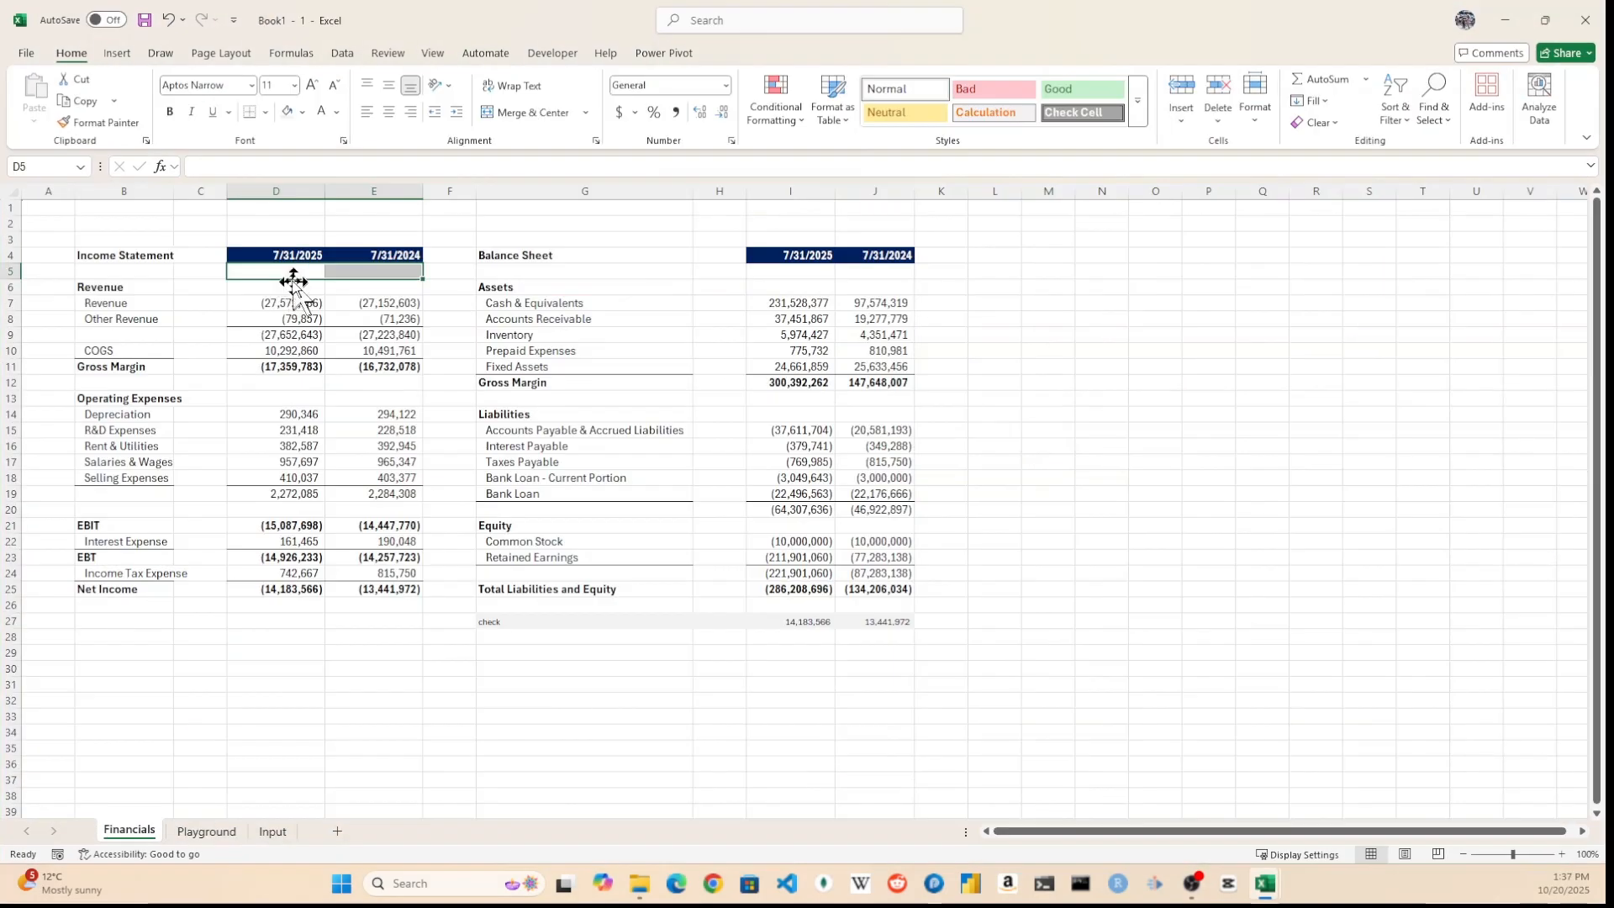
Add an in-cell dropdown to D5 using list data validation with the source MTD, QTD, YTD, and open its choices
left_click(268, 270)
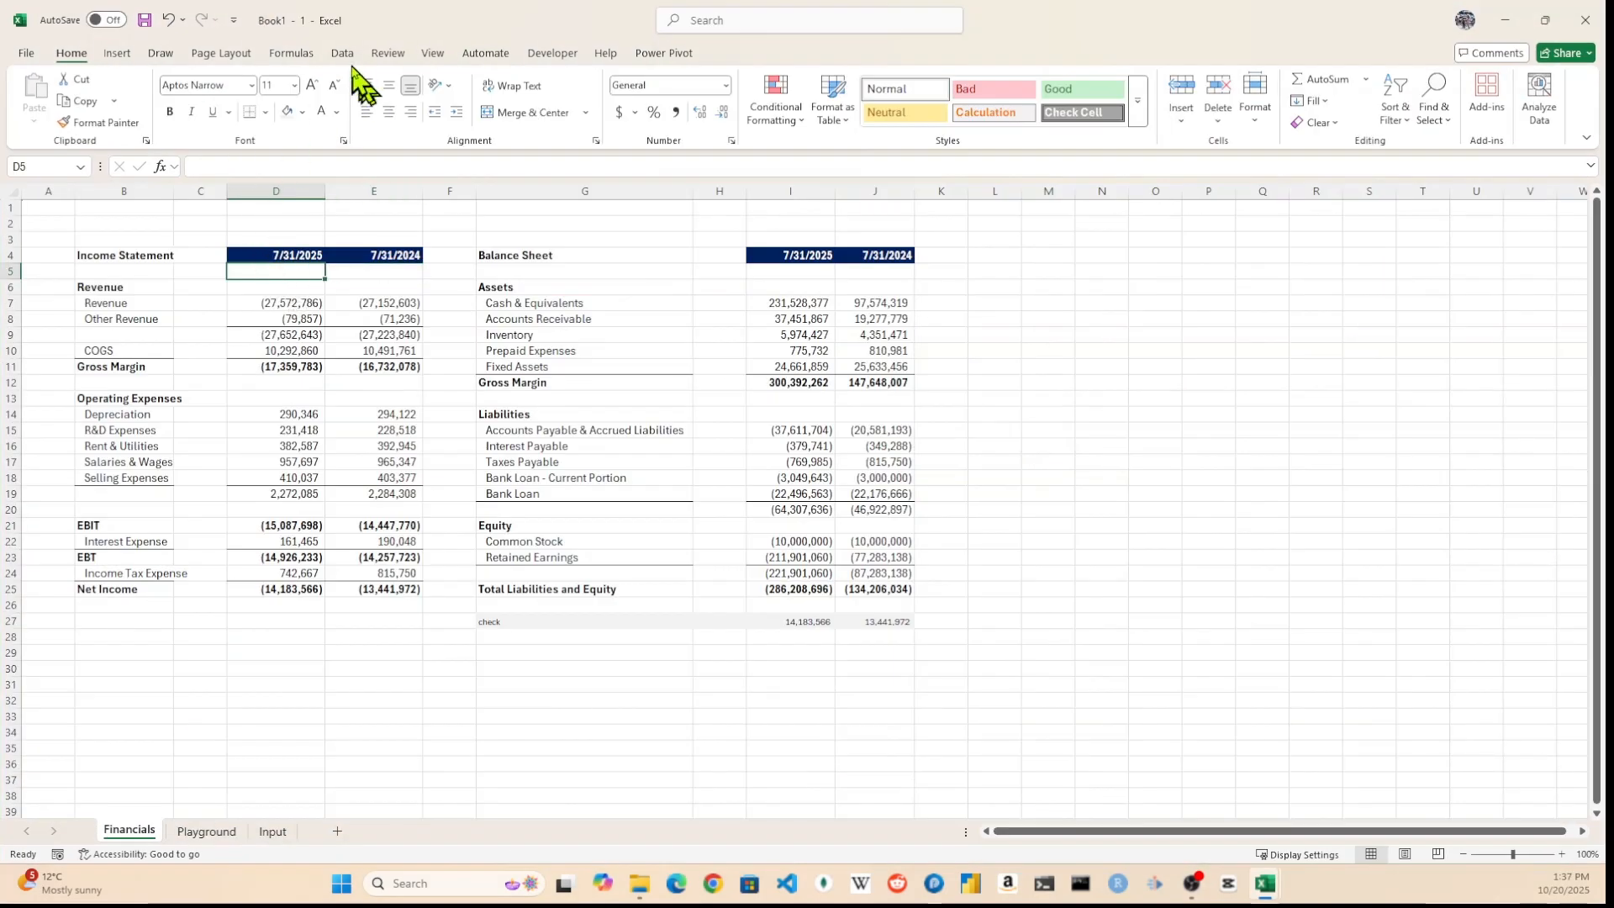
left_click(344, 55)
left_click(1130, 120)
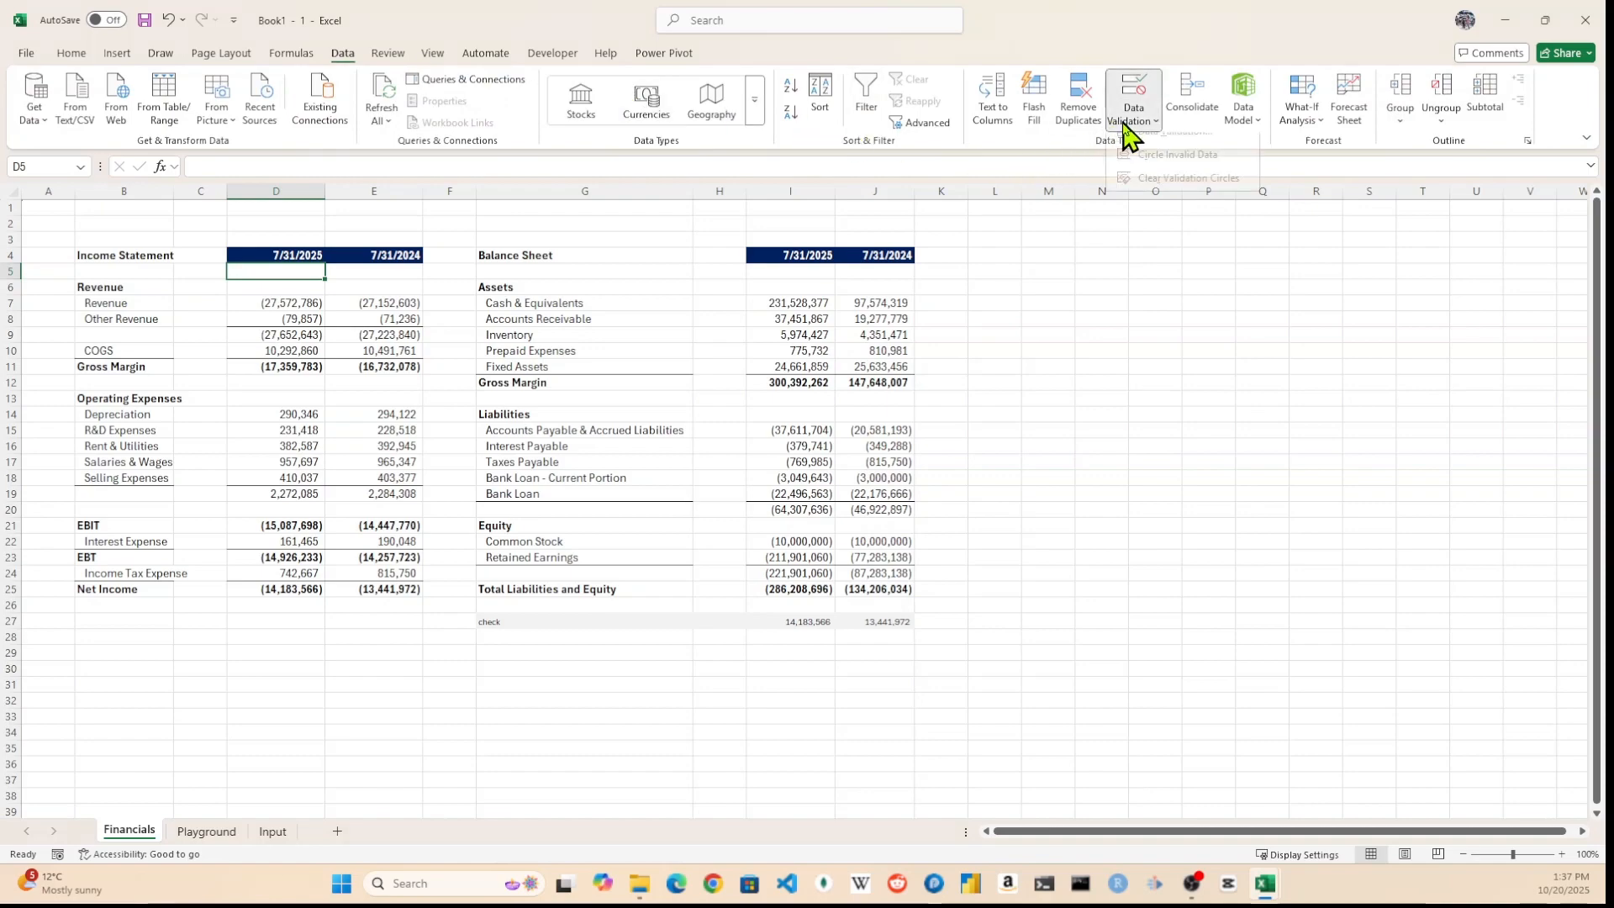
left_click(1143, 148)
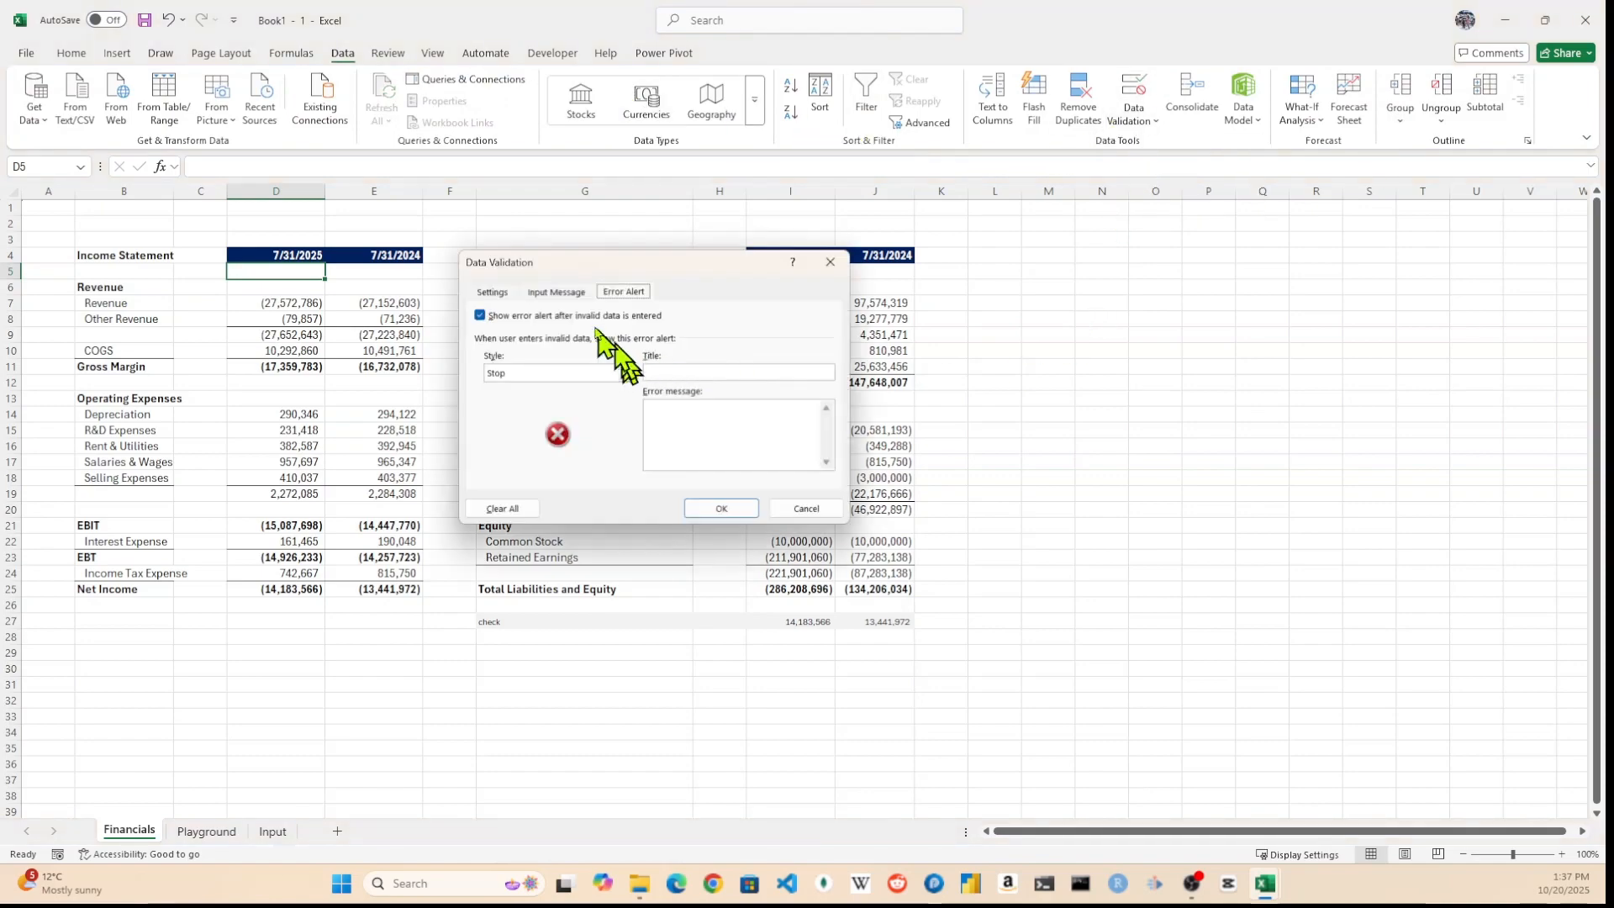
left_click(494, 293)
left_click(600, 349)
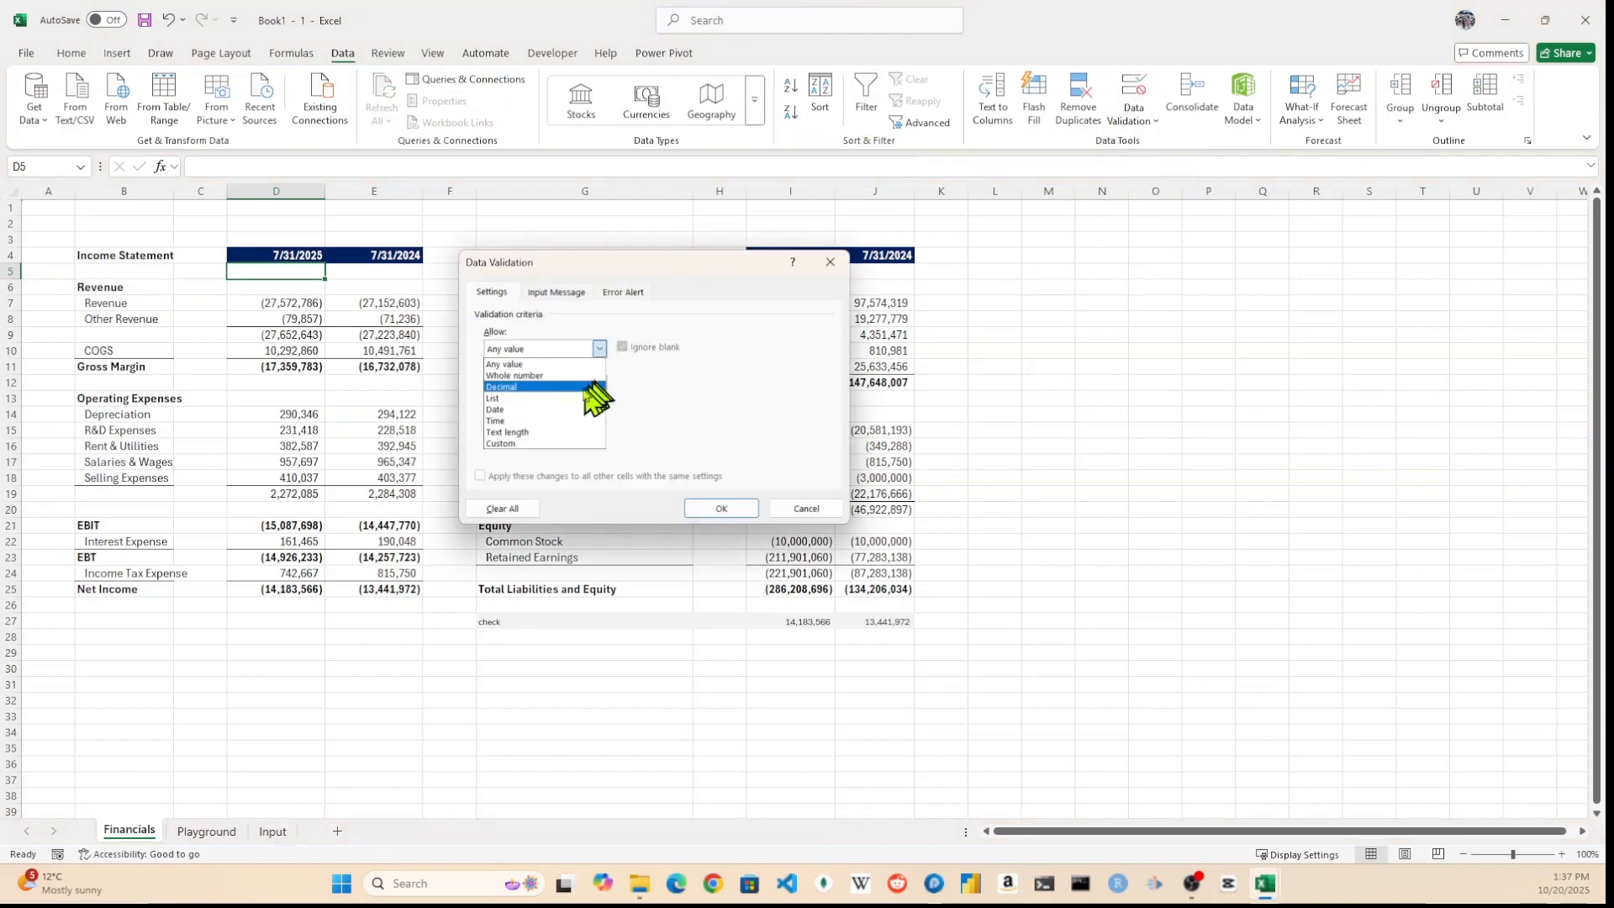
left_click(538, 401)
left_click(565, 418)
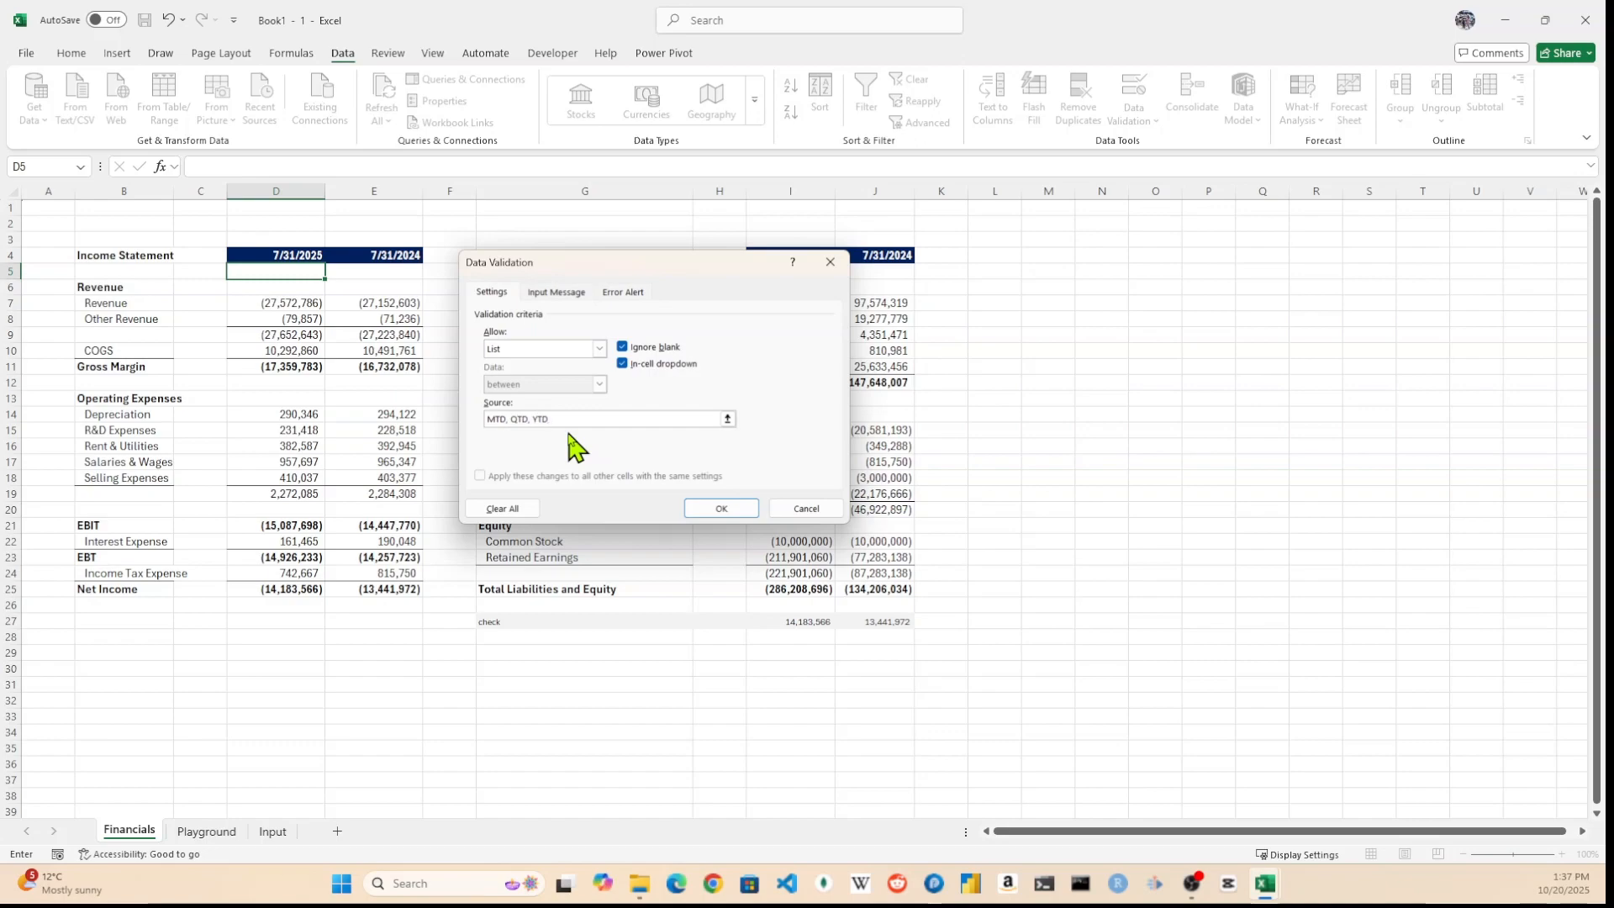
left_click(720, 509)
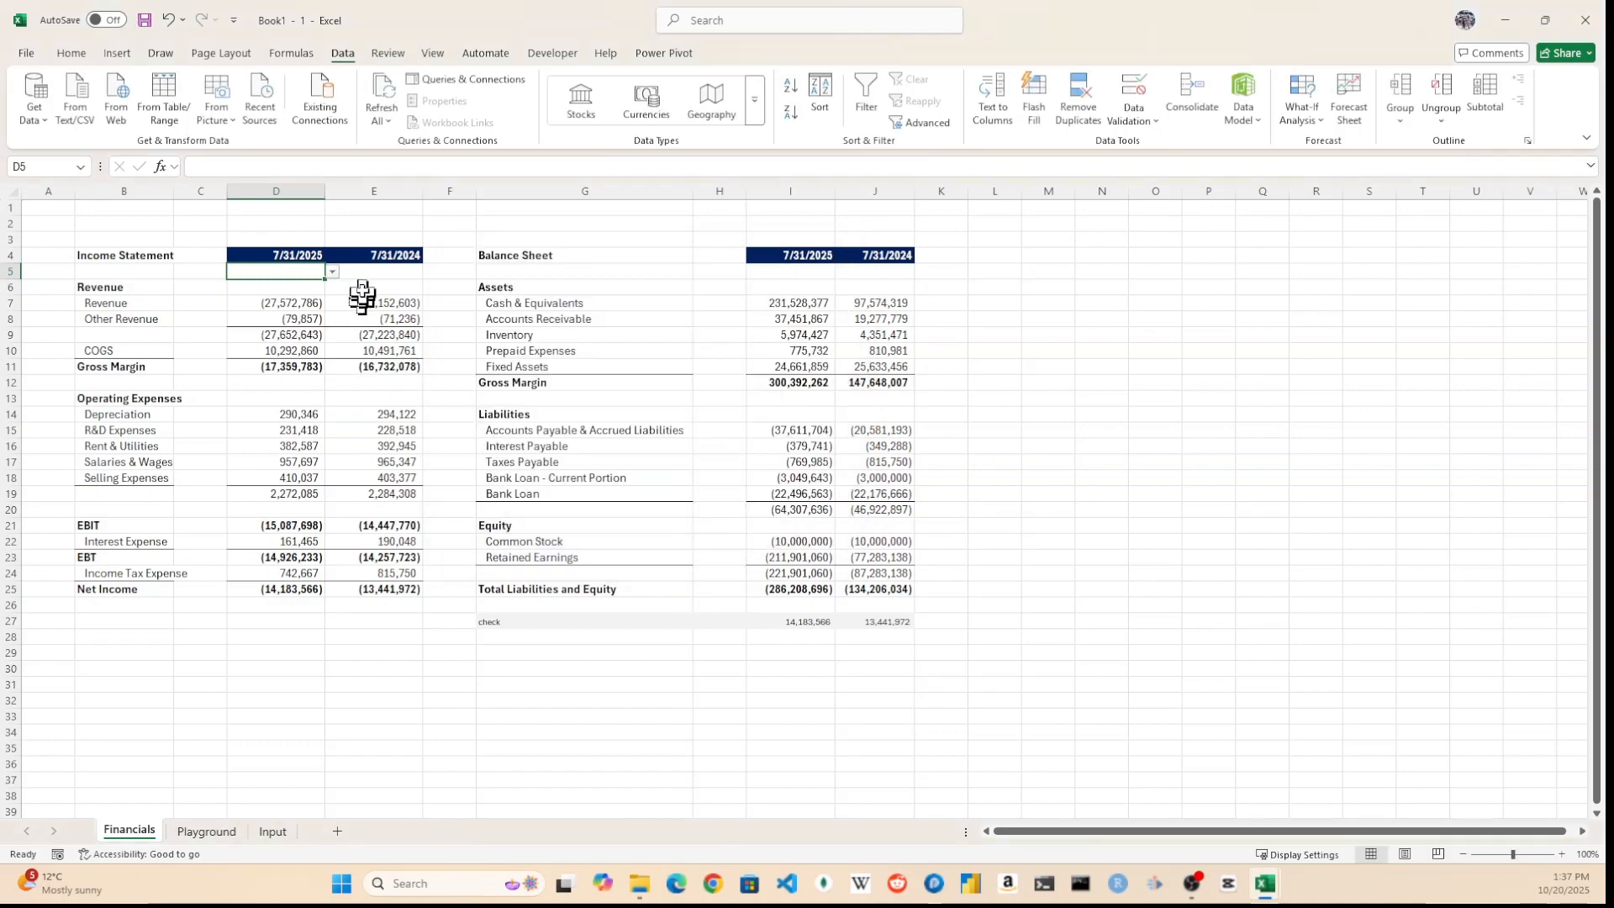
left_click(334, 271)
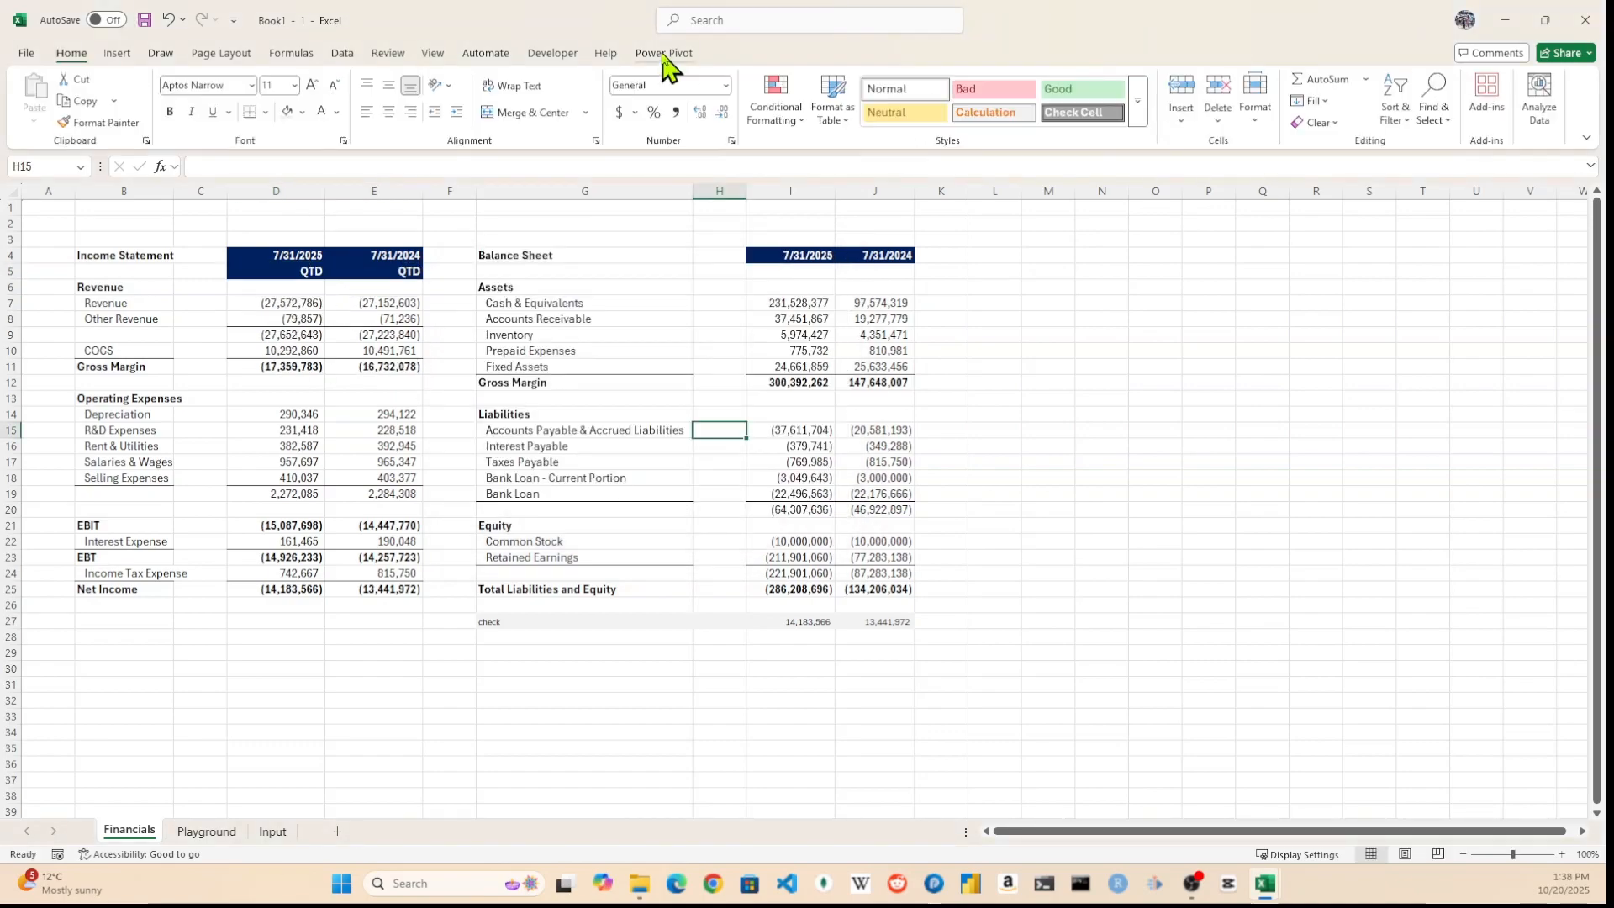
Start a new Power Pivot measure in the TB csv table and name it MTD (TB)
left_click(664, 53)
left_click(95, 116)
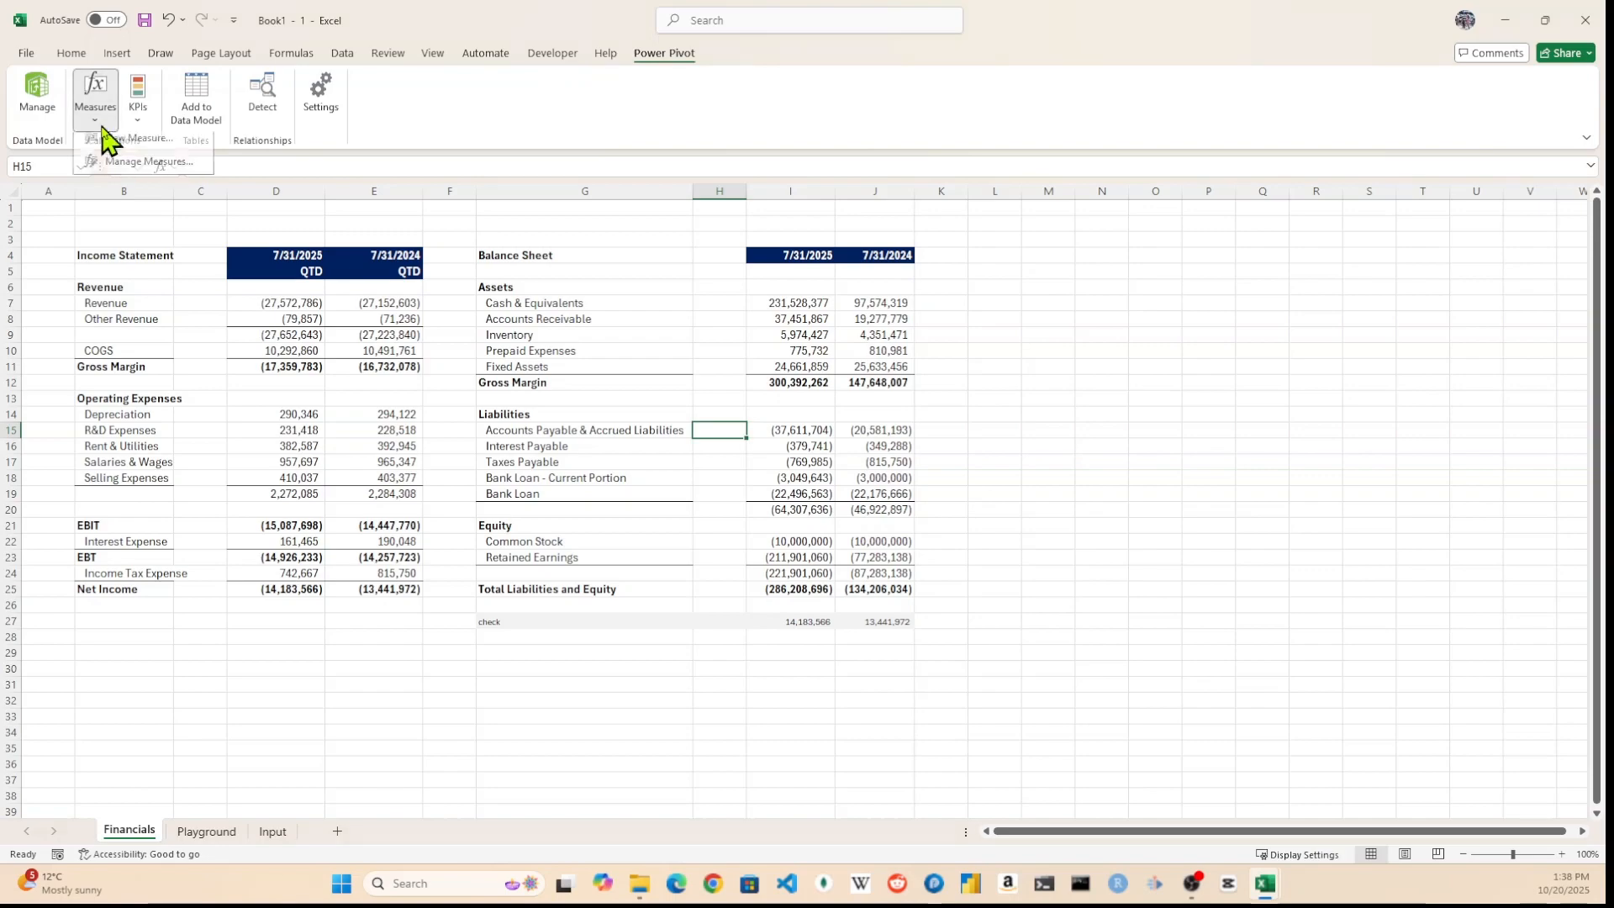
left_click(126, 162)
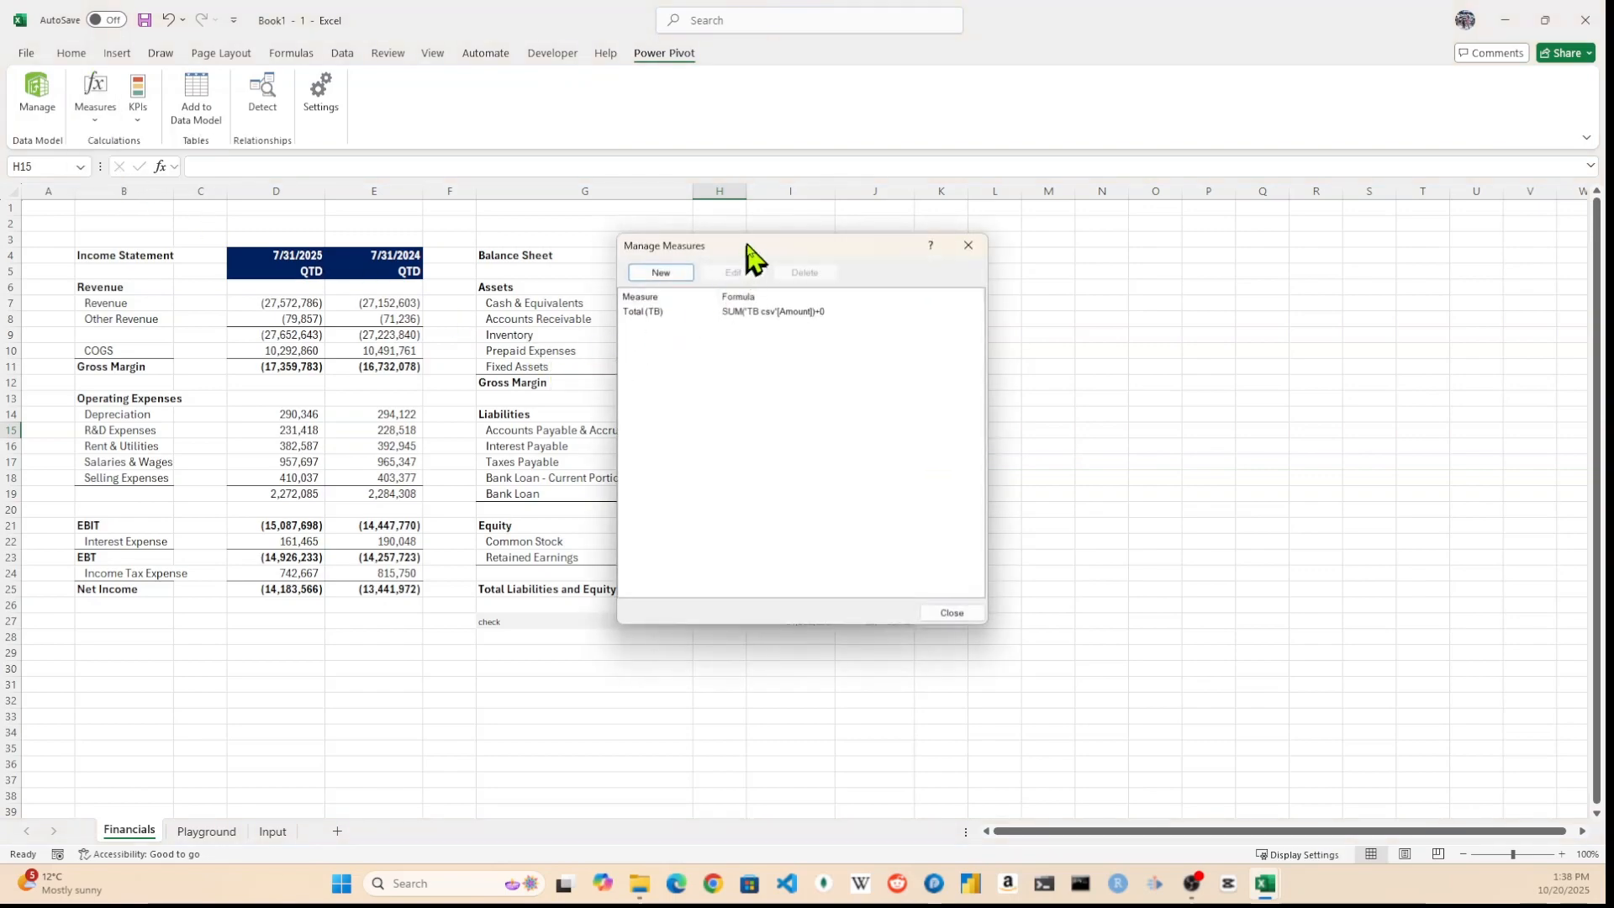
left_click_drag(746, 252, 642, 346)
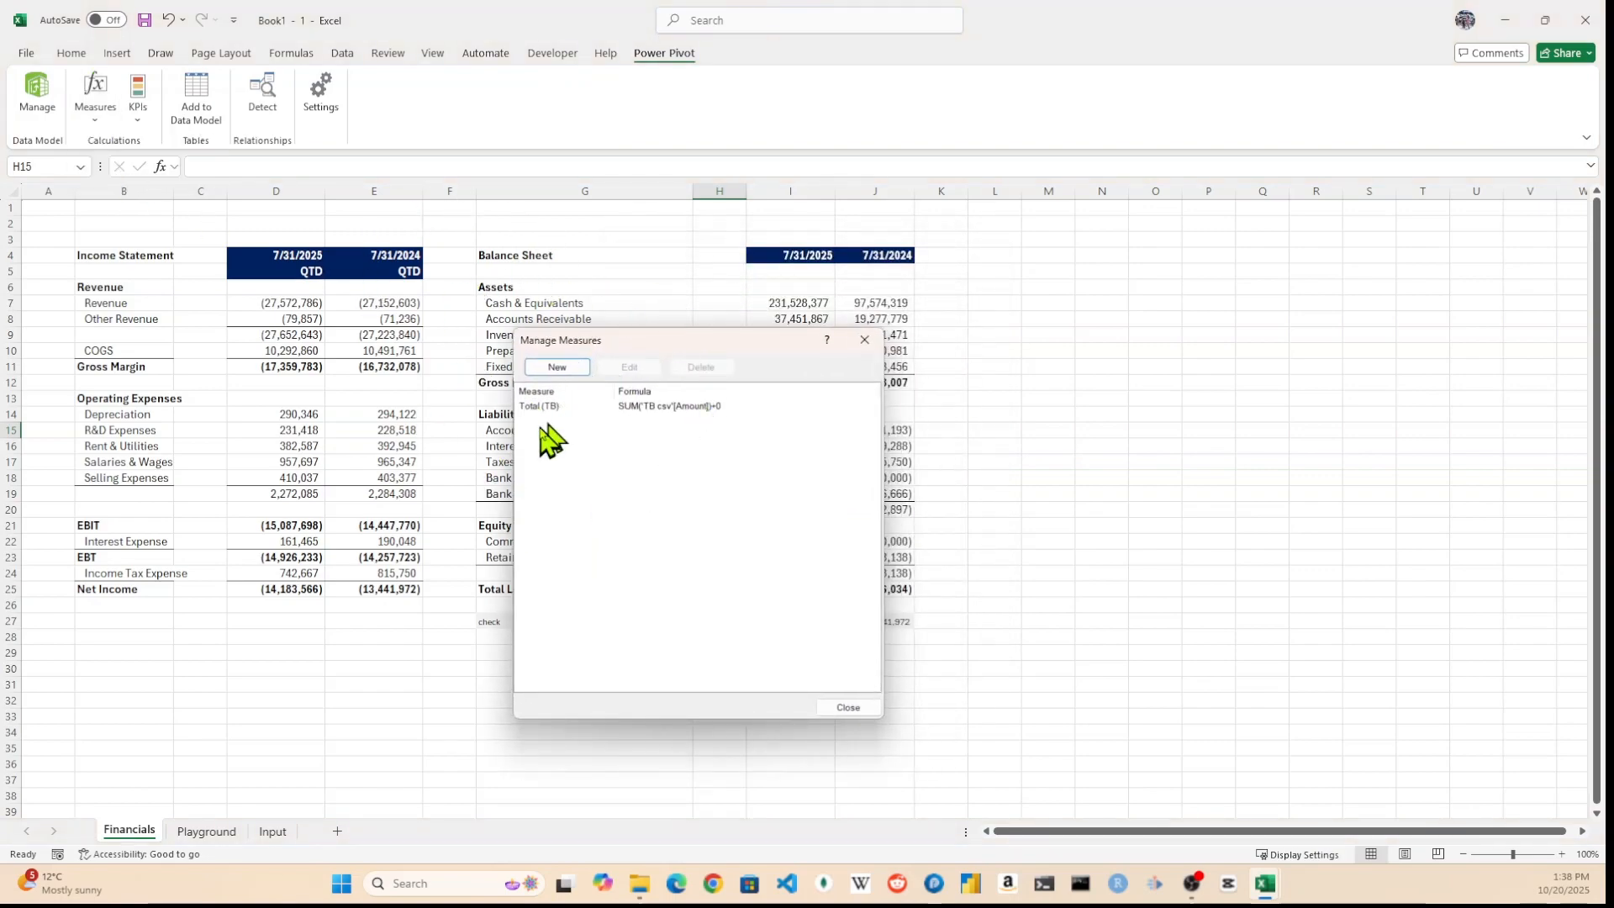
left_click(557, 367)
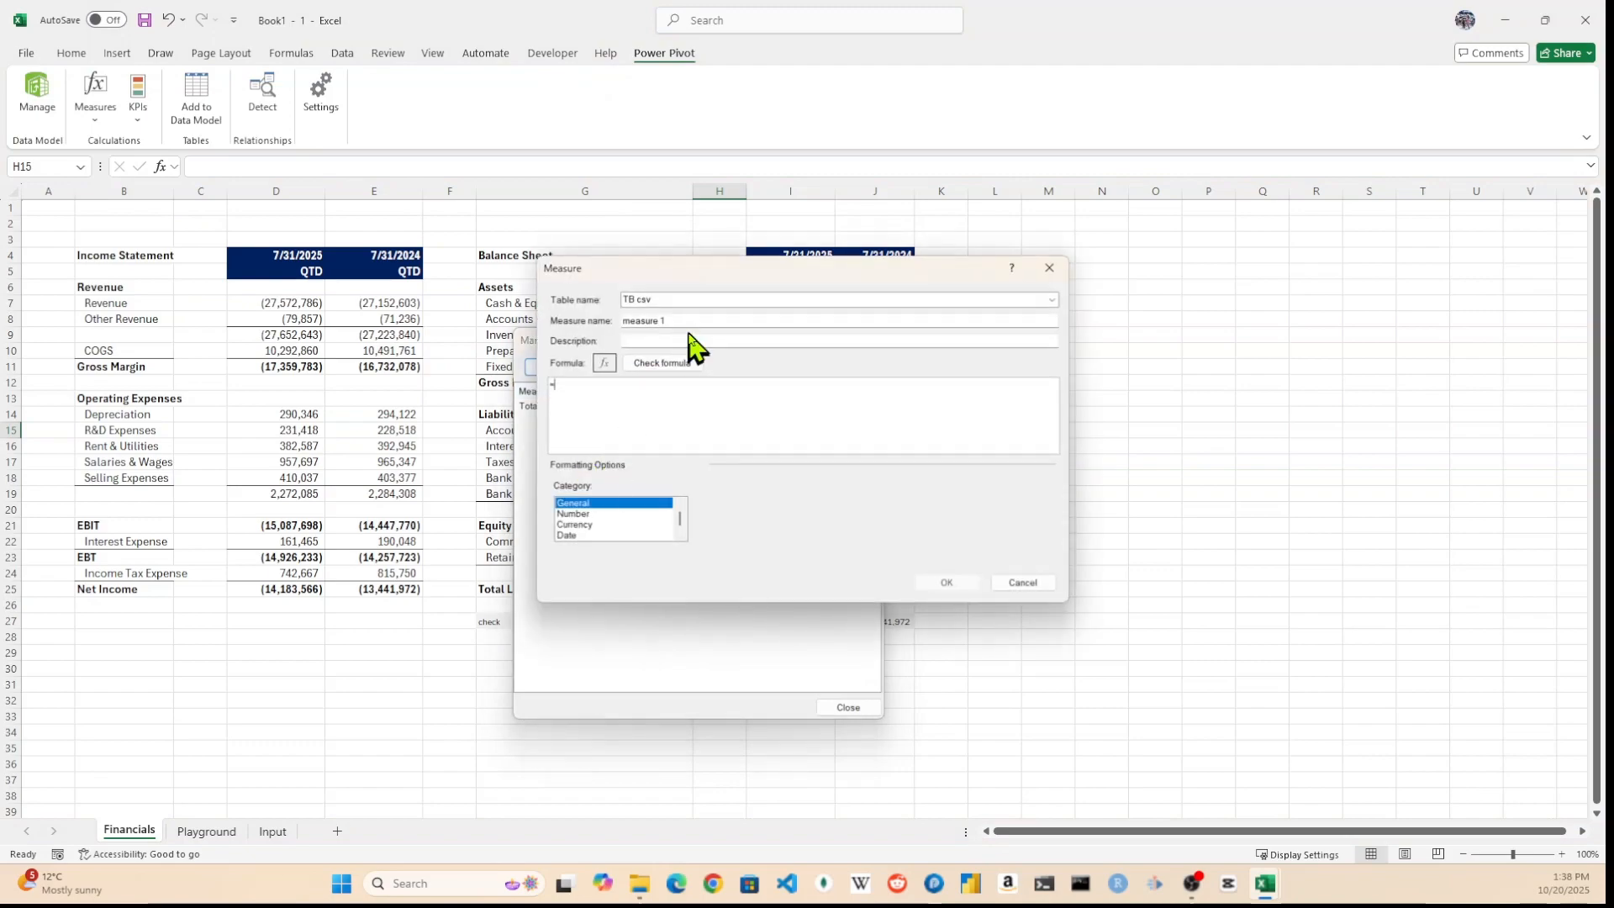
left_click_drag(690, 323, 585, 320)
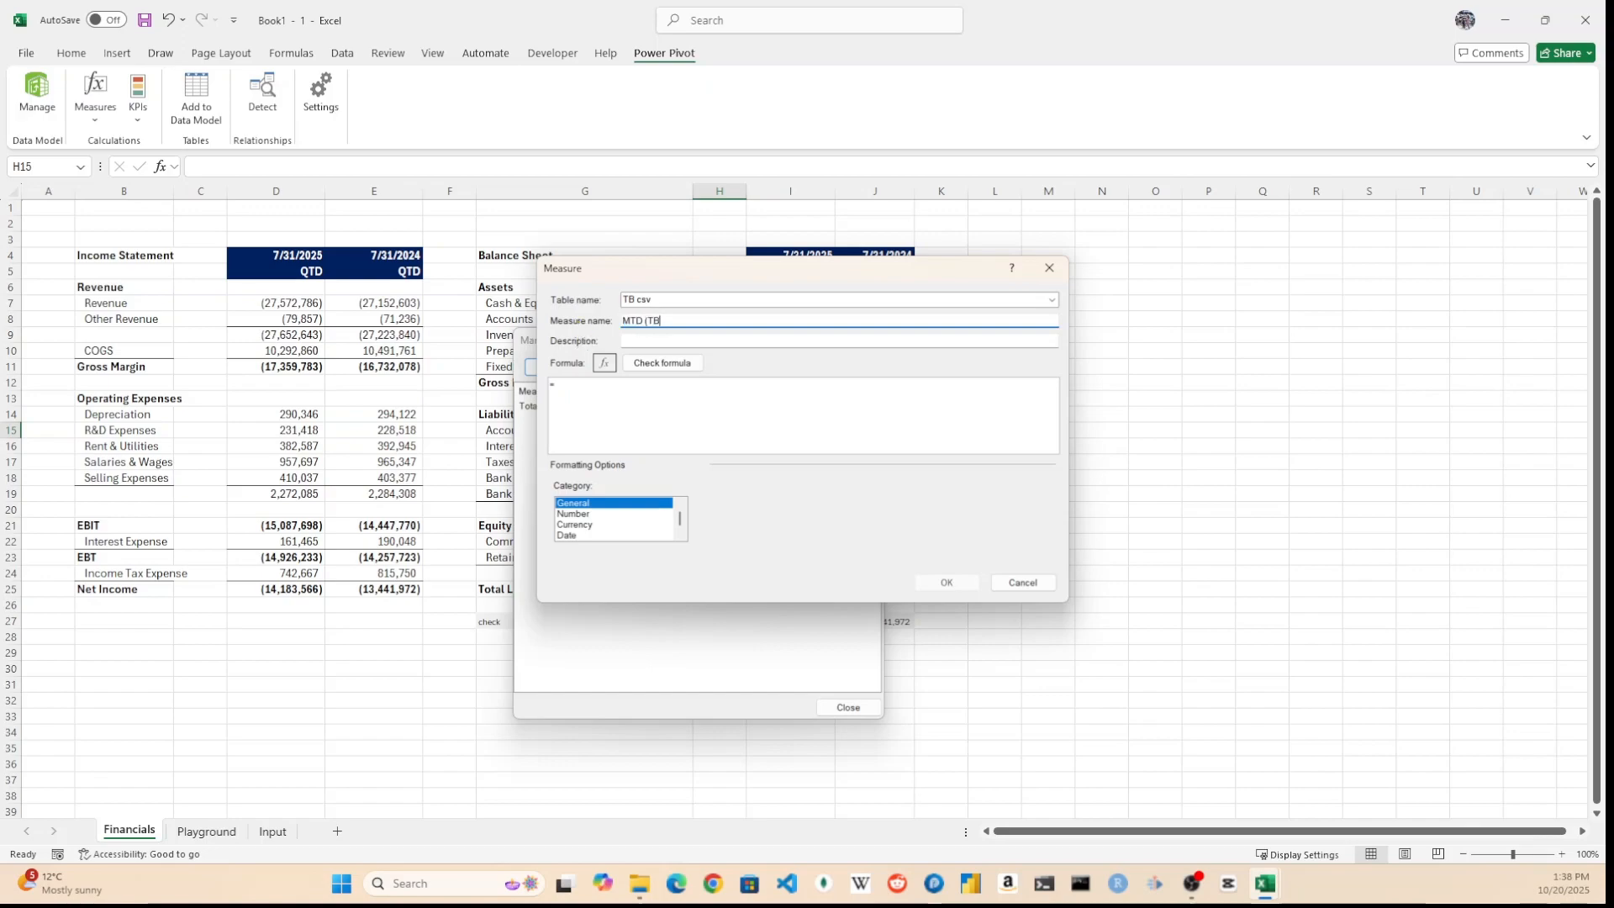
Enter the formula =TOTALMTD([Total (TB)], 'Calendar'[Date]) for the MTD (TB) measure and check it for errors
left_click(686, 432)
type("TOTALMTD(")
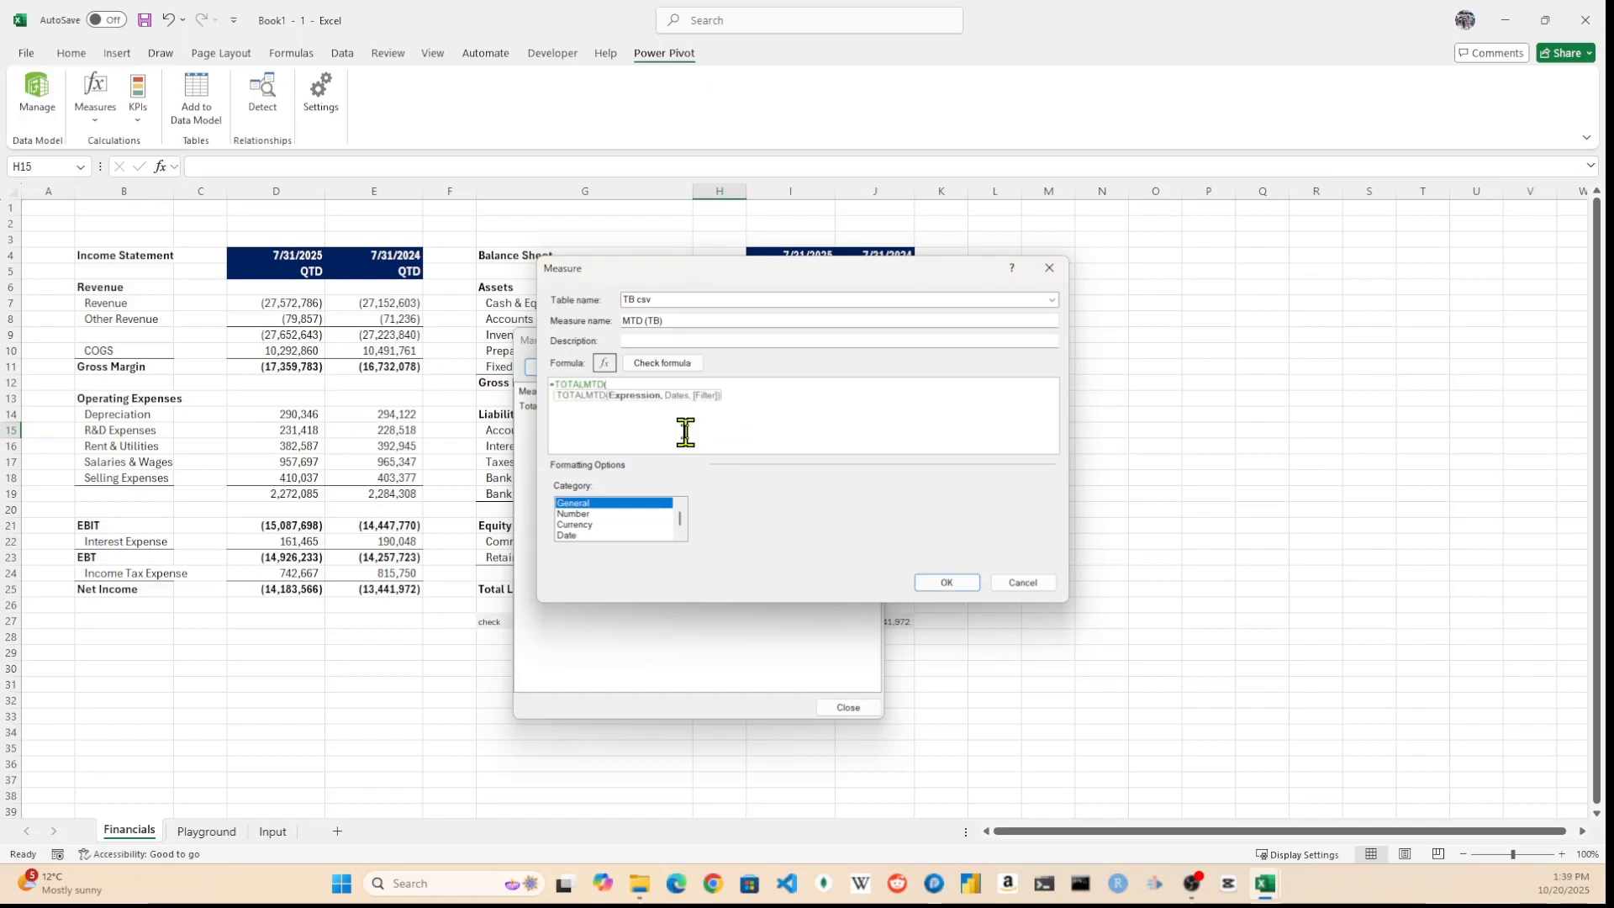
type("total")
key("Tab")
type(",")
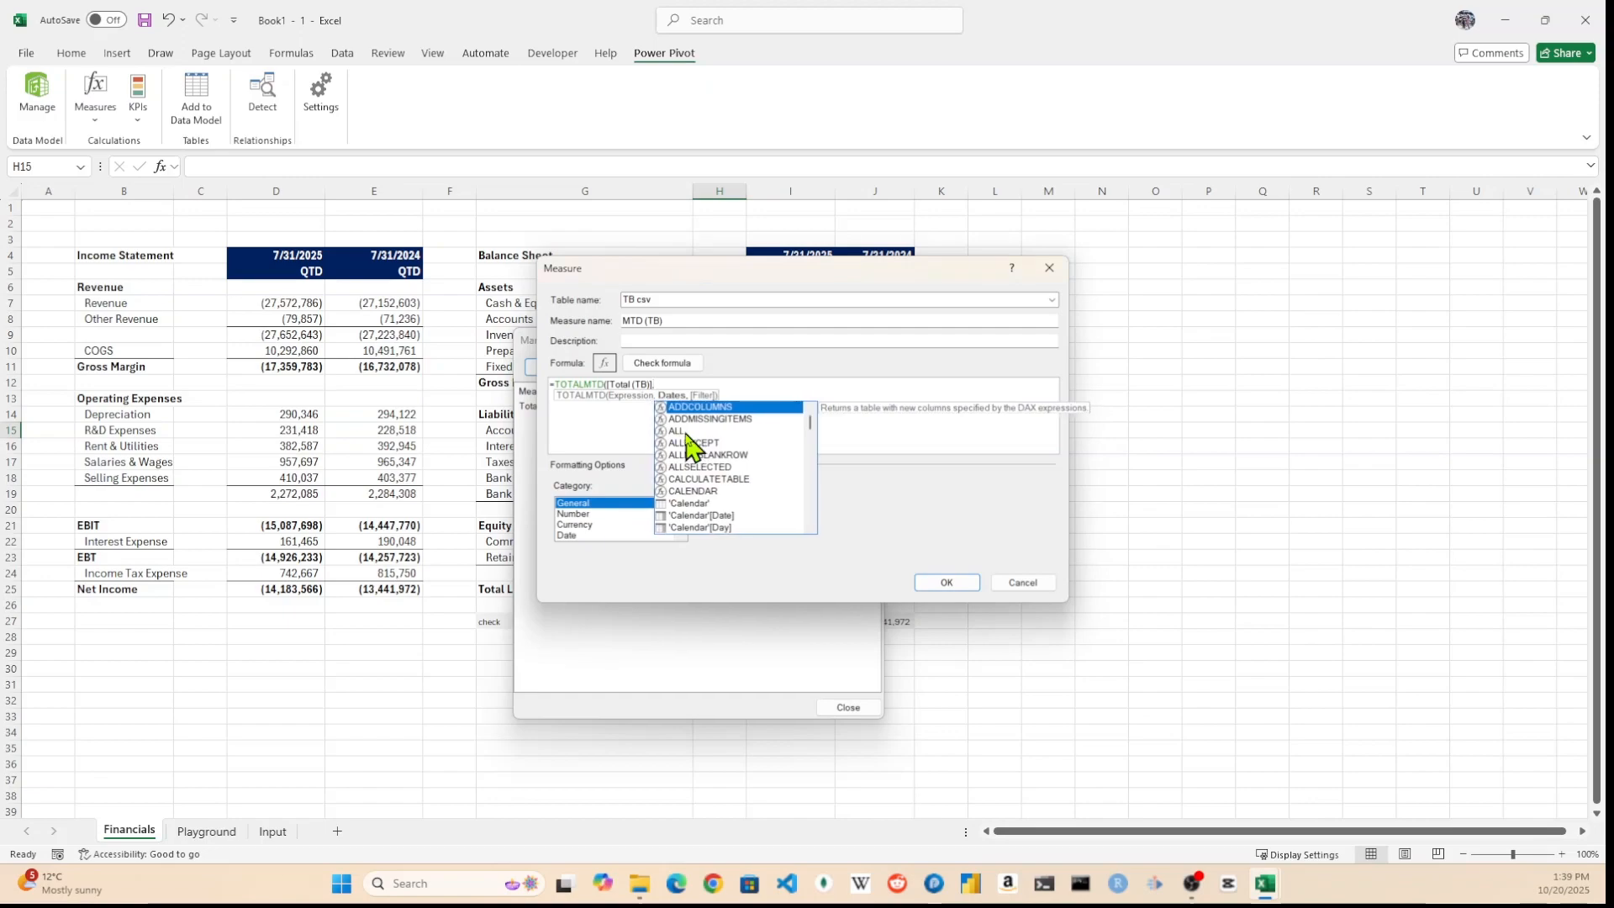
key("Down")
key("Down")
key("Down")
key("Down")
key("Down")
key("Down")
key("Down")
key("Down")
key("Down")
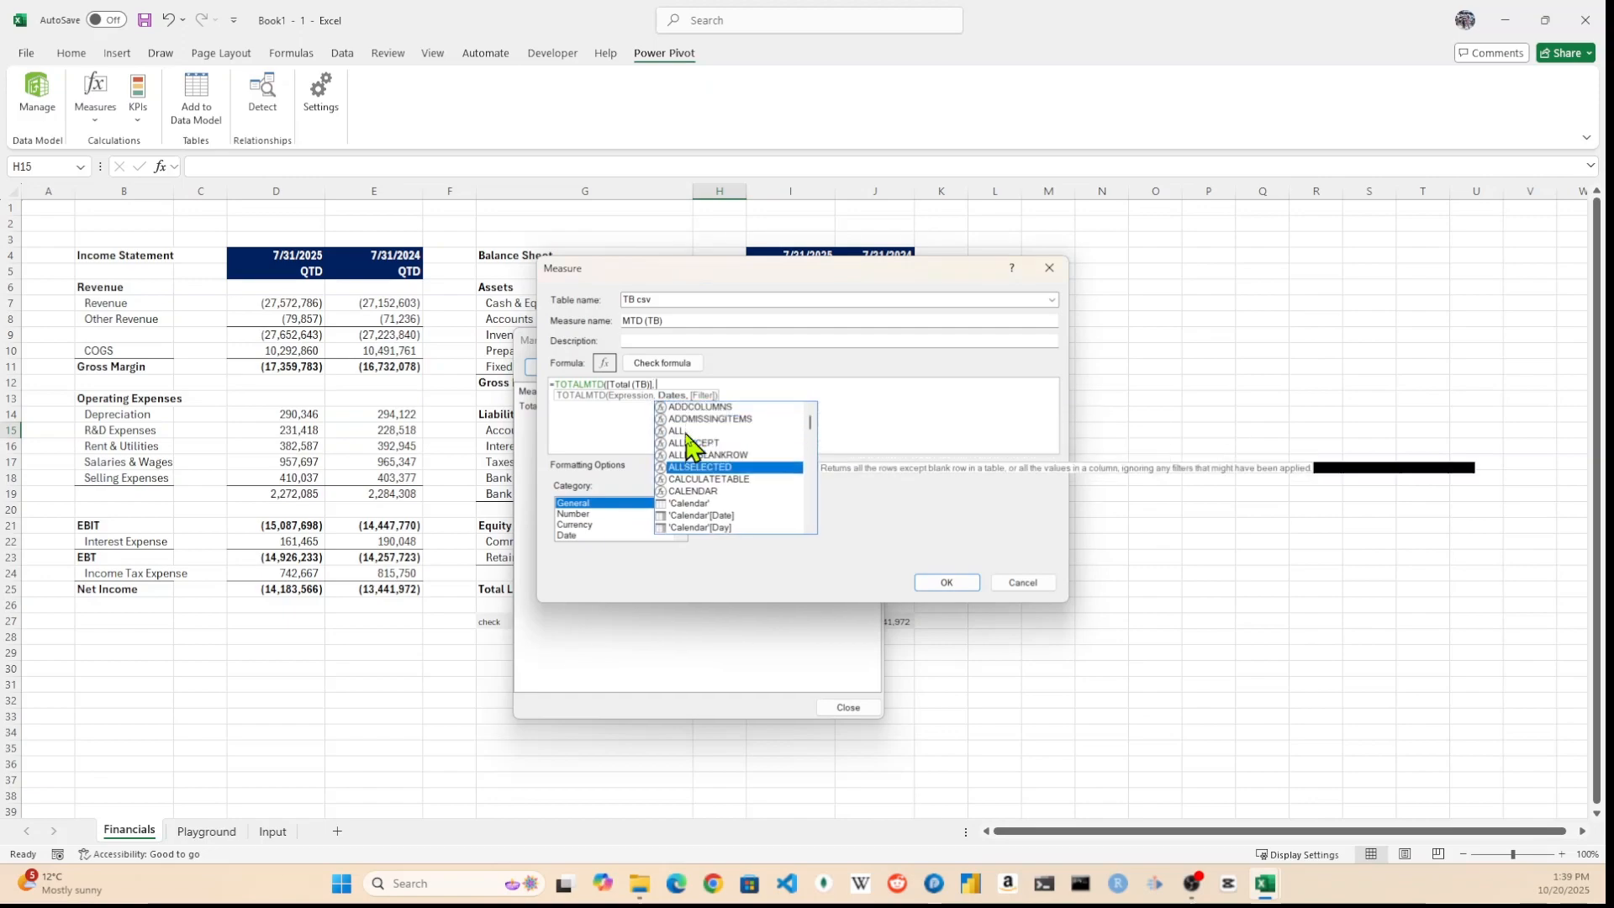
key("Tab")
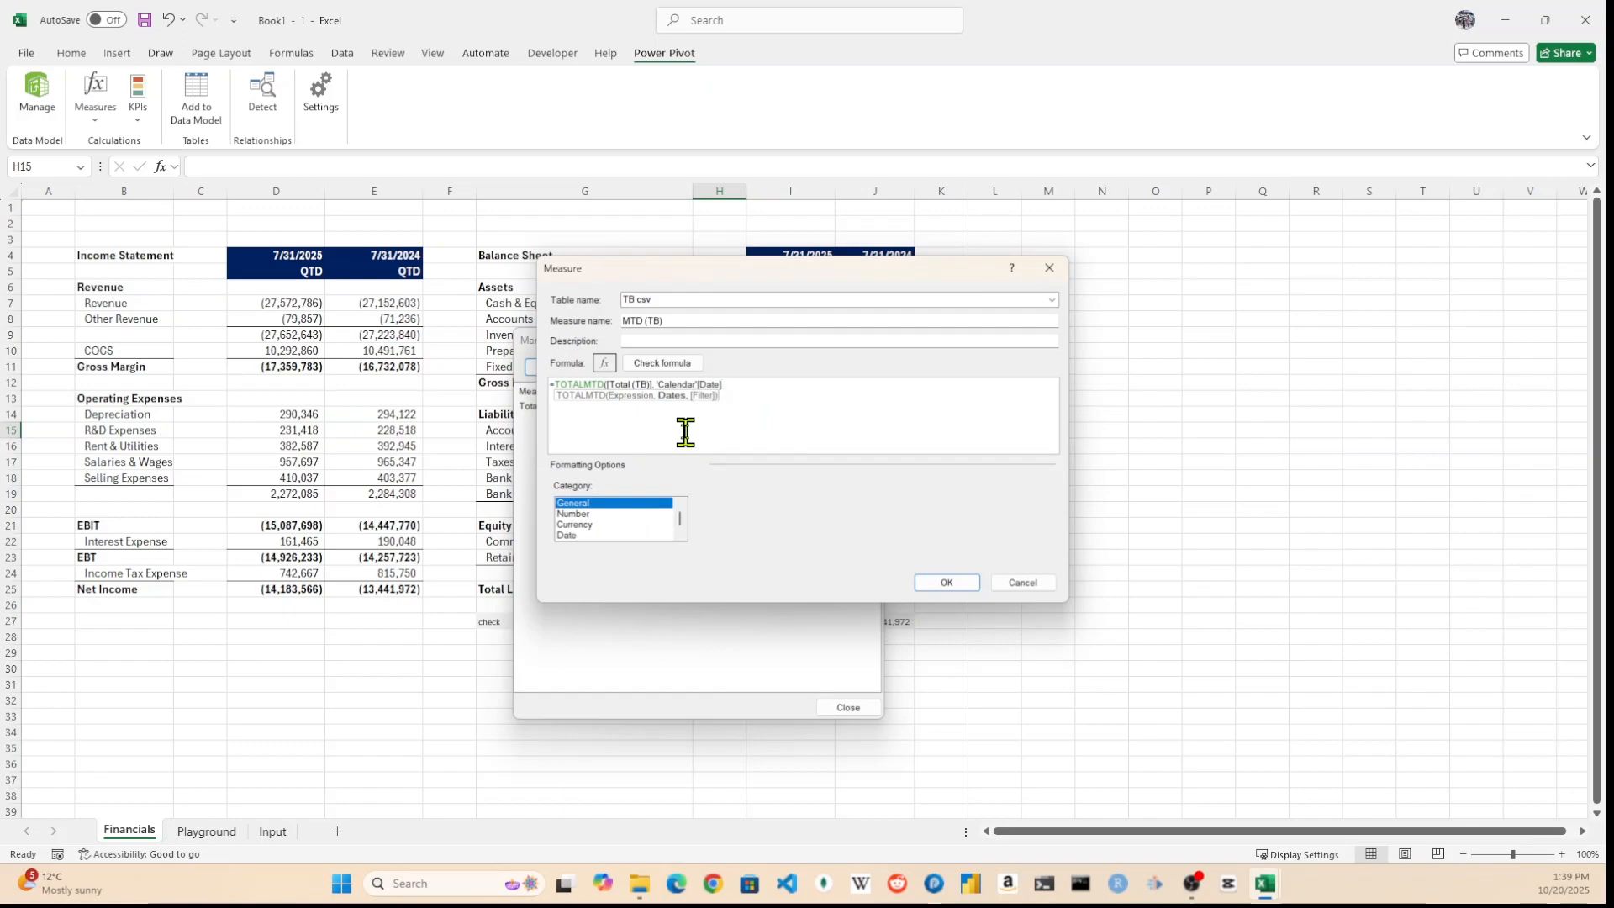
type(")")
left_click(666, 364)
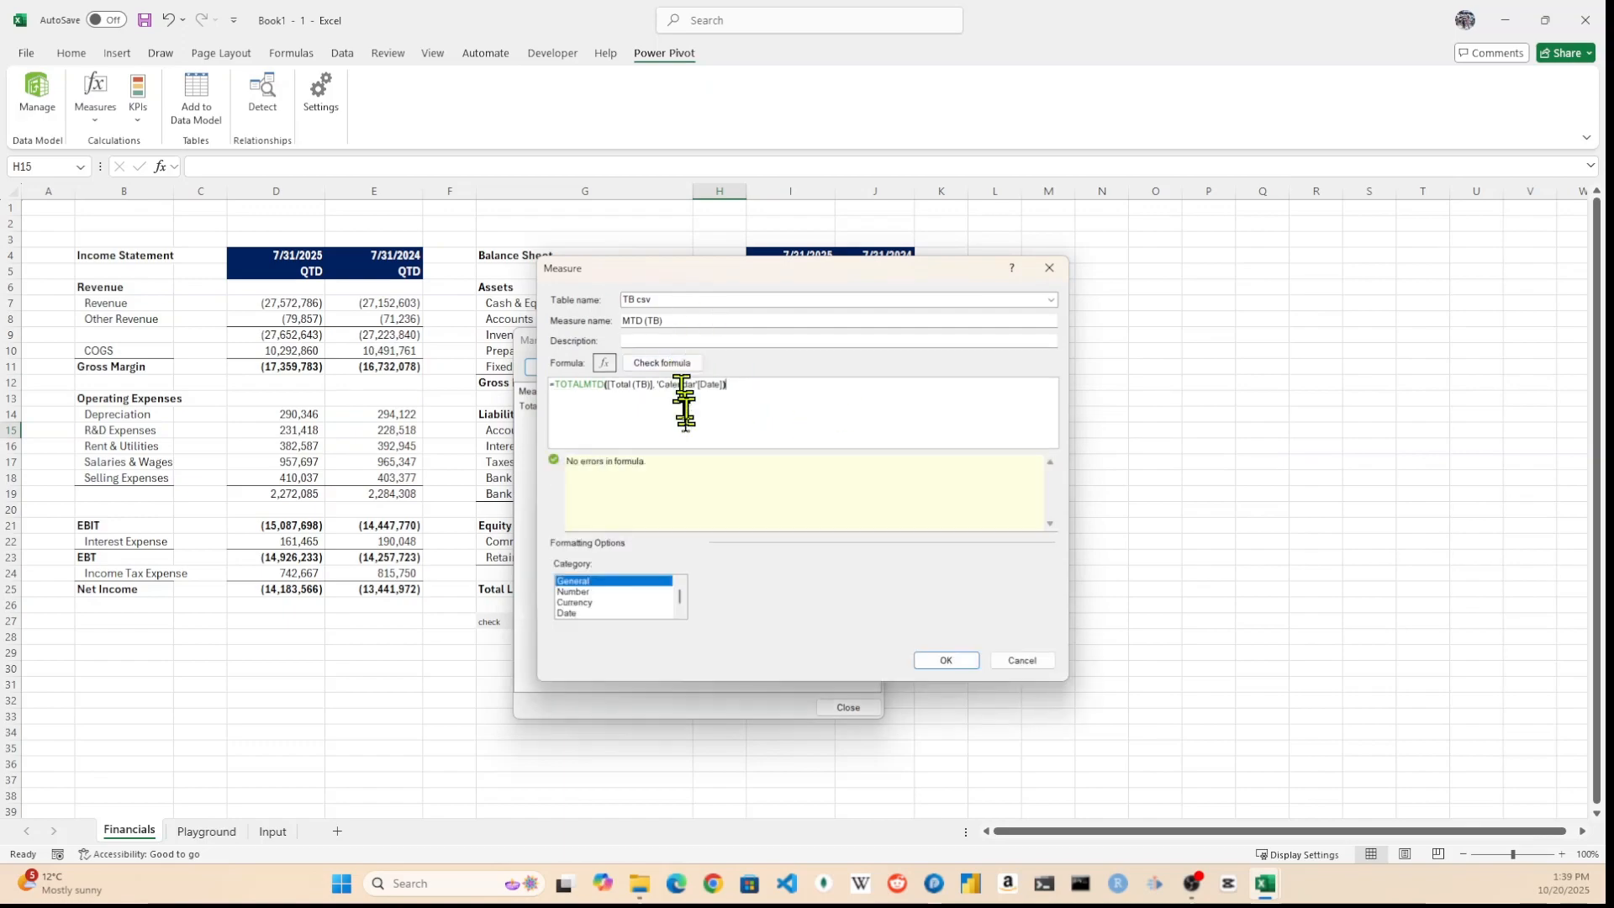
Format MTD (TB) as a whole number with the 1000 separator and save the measure
left_click(579, 592)
left_click(725, 624)
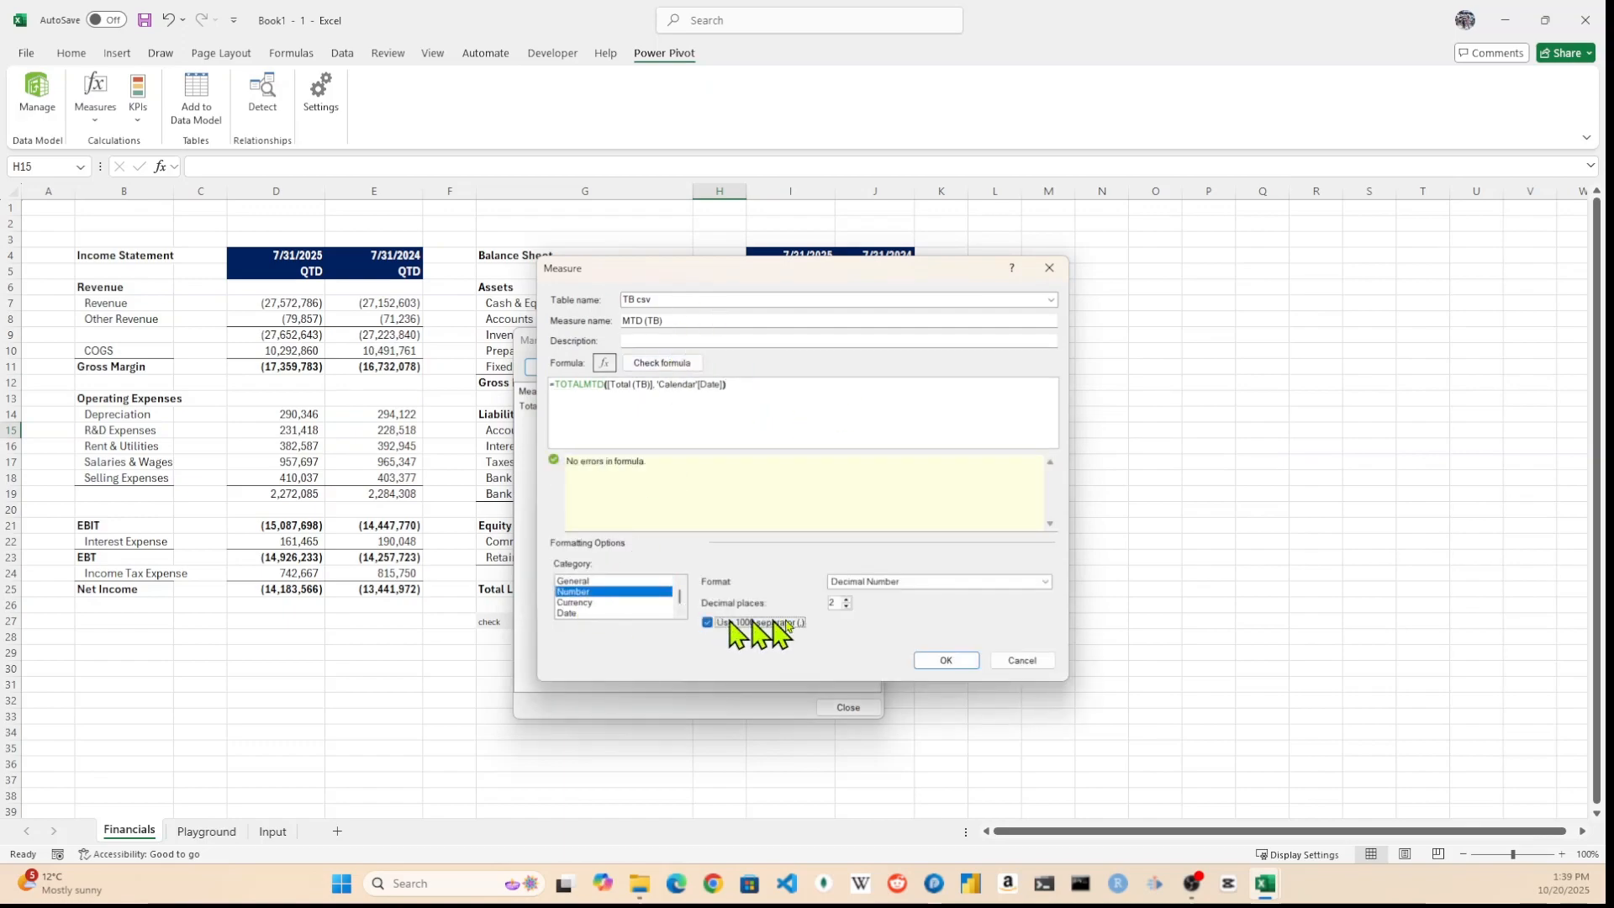
left_click(901, 583)
left_click(900, 606)
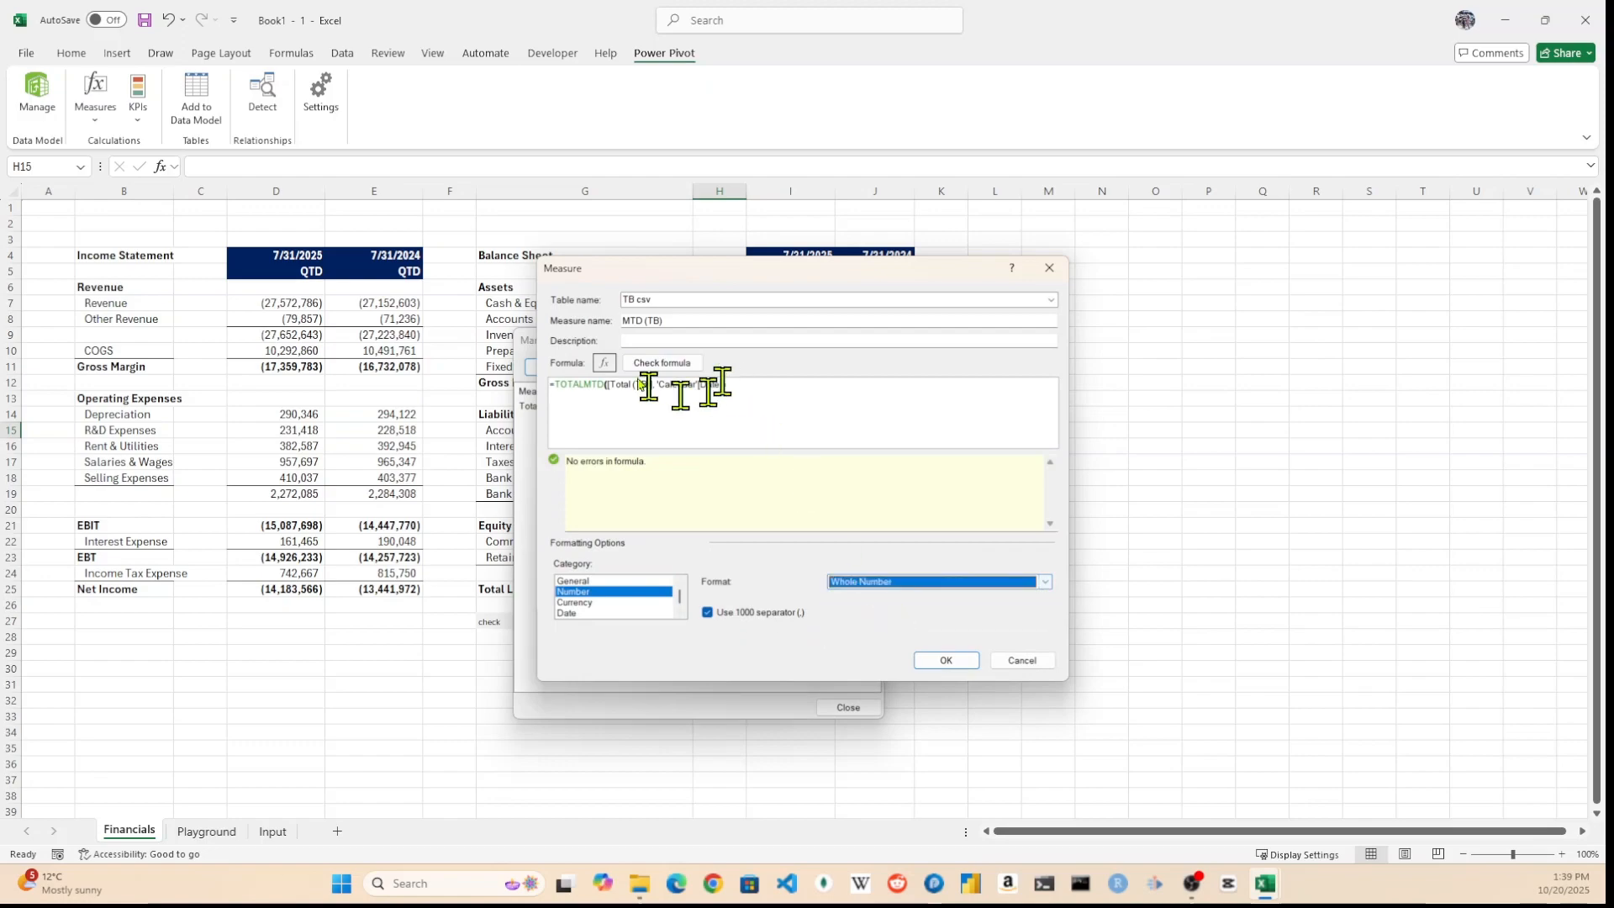
left_click(935, 662)
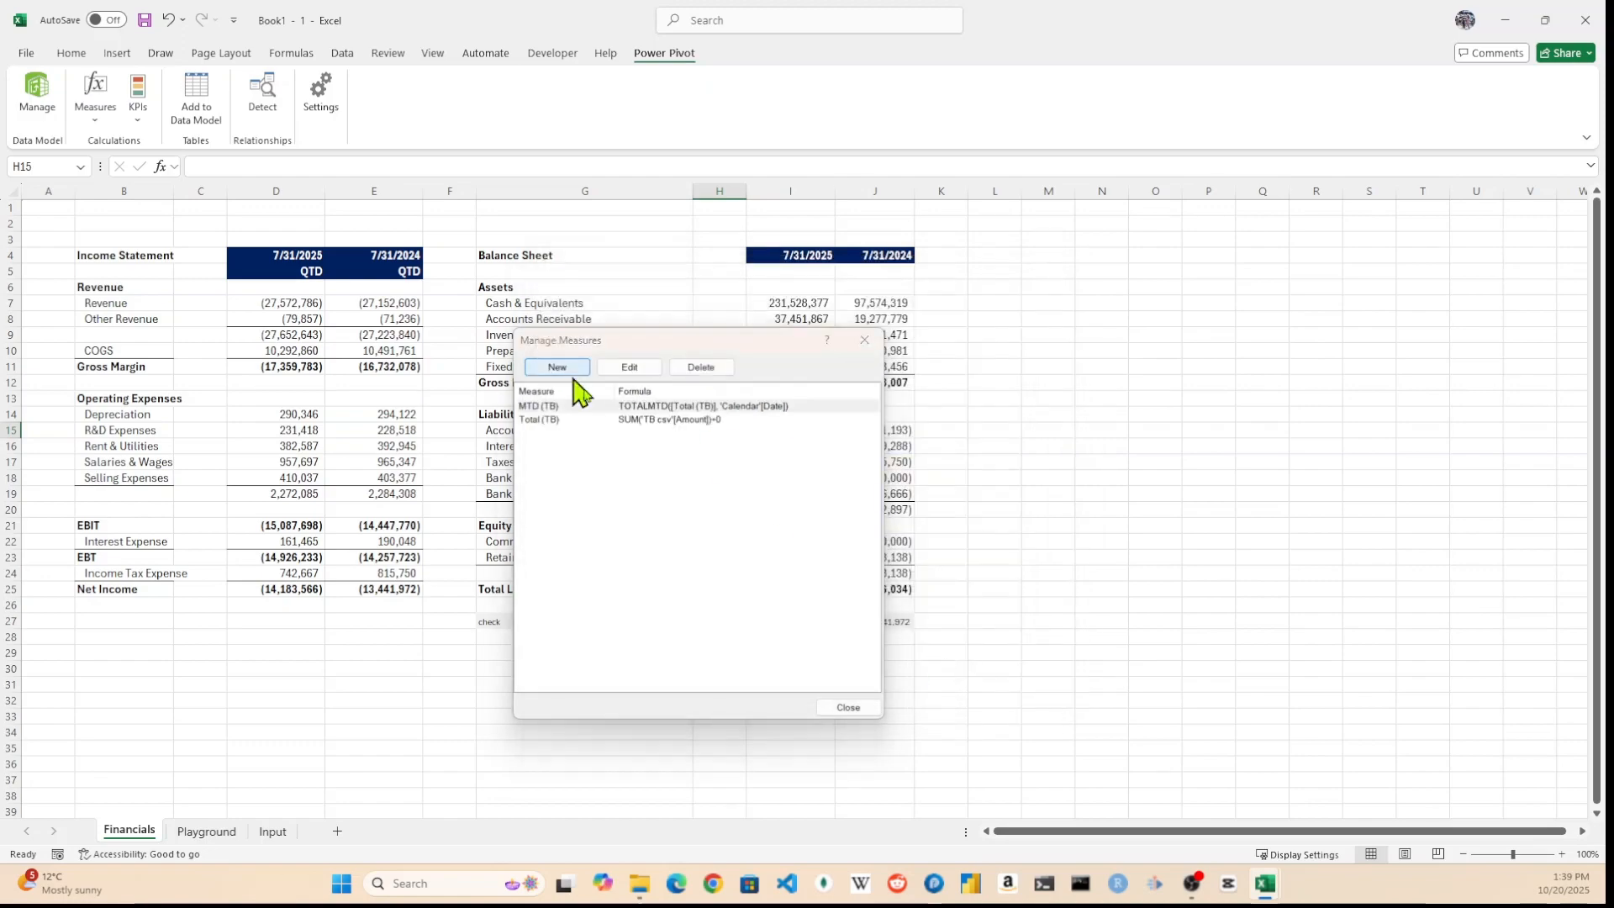
Create a QTD (TB) measure with =TOTALQTD([Total (TB)], 'Calendar'[Date]), check the formula and give it a Number format
left_click(567, 371)
left_click_drag(669, 321, 523, 311)
type("QTD (TB)")
left_click(617, 390)
type("tOTALQTD([Total (TB)],'Calendar'[Date])")
left_click(662, 363)
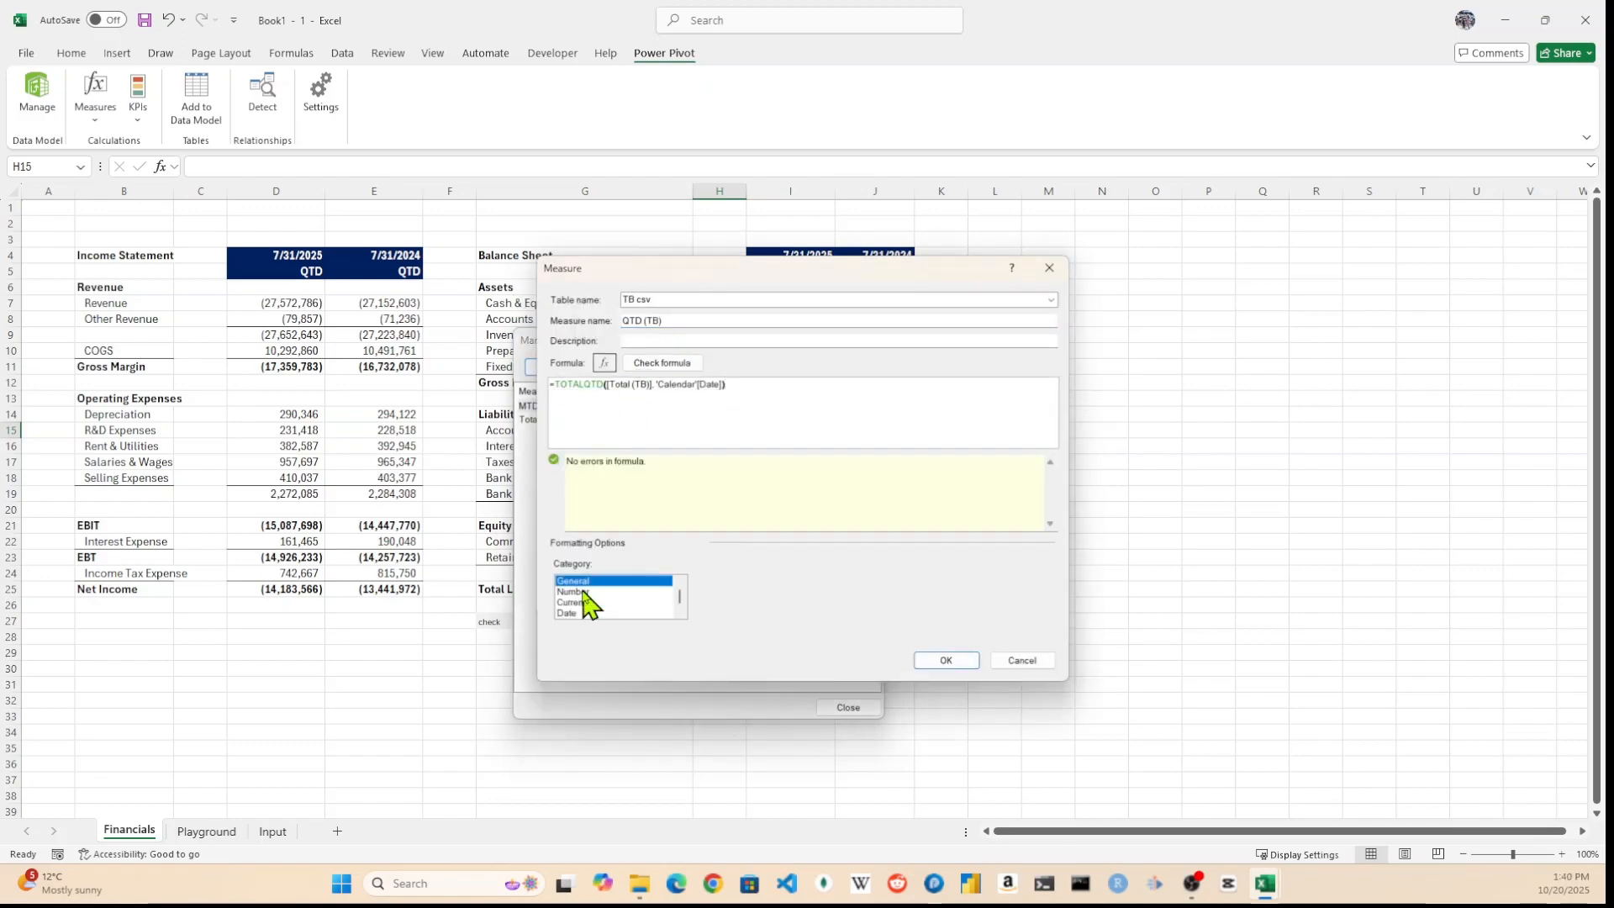
left_click(578, 591)
left_click(901, 582)
left_click(937, 661)
Create a YTD (TB) measure with =TOTALYTD([Total (TB)], 'Calendar'[Date]) in whole-number format, and close the measure list
left_click(567, 370)
left_click_drag(672, 321, 588, 318)
type("YTD (TB)")
left_click(618, 390)
type("TOTALYTD([Total (TB)], 'Calendar'[Date])")
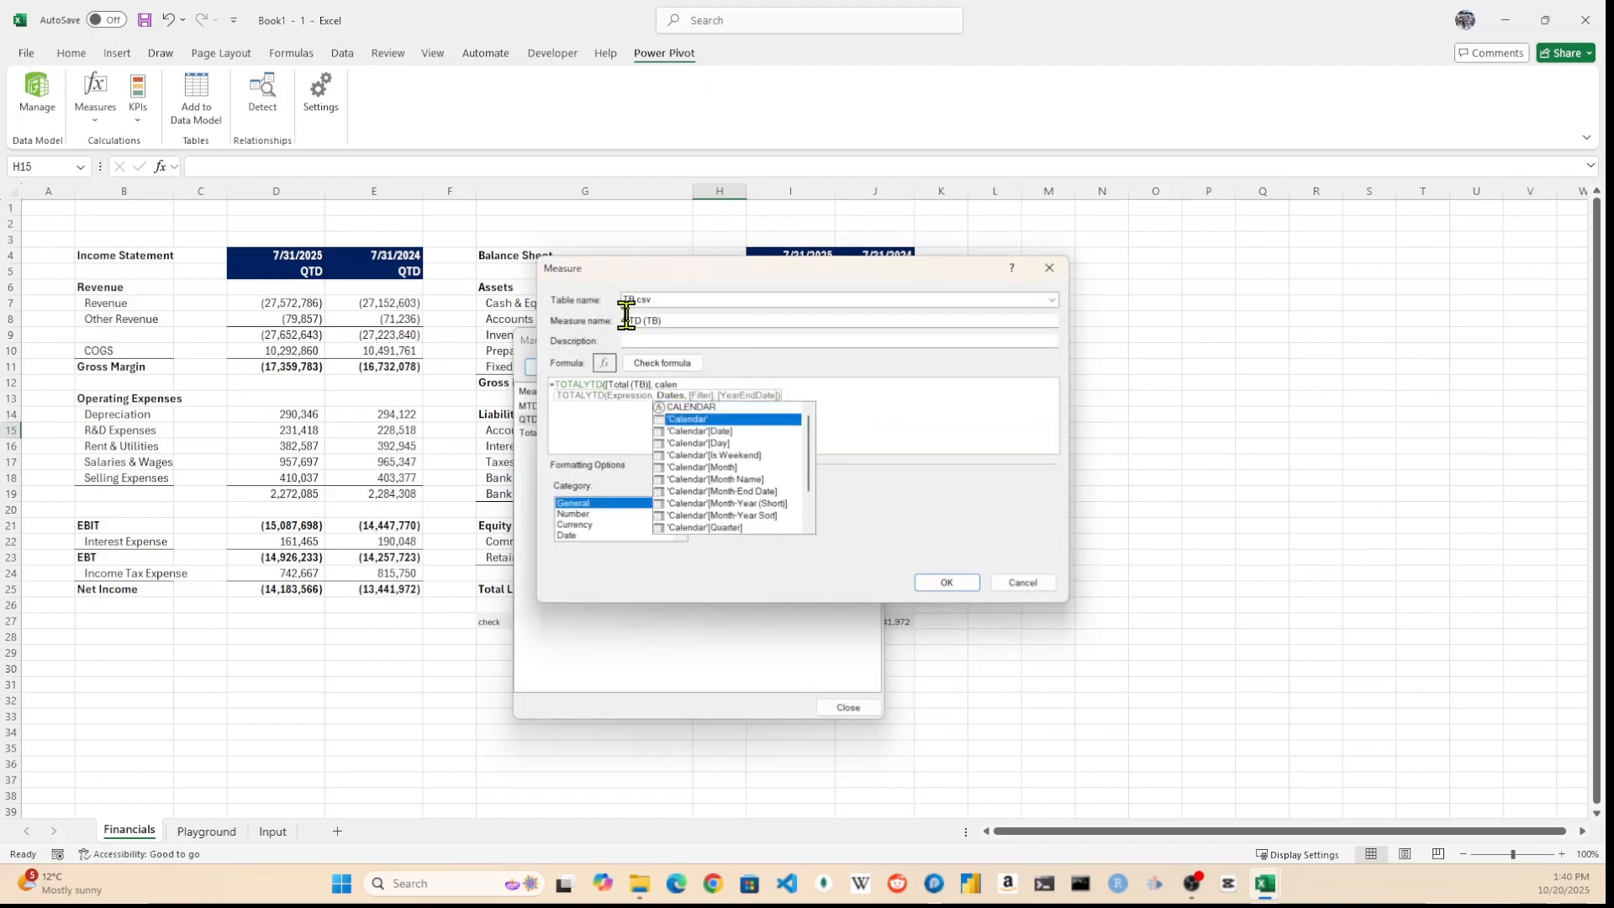
left_click(662, 363)
left_click(578, 592)
left_click(901, 583)
left_click(900, 606)
left_click(940, 660)
left_click(847, 708)
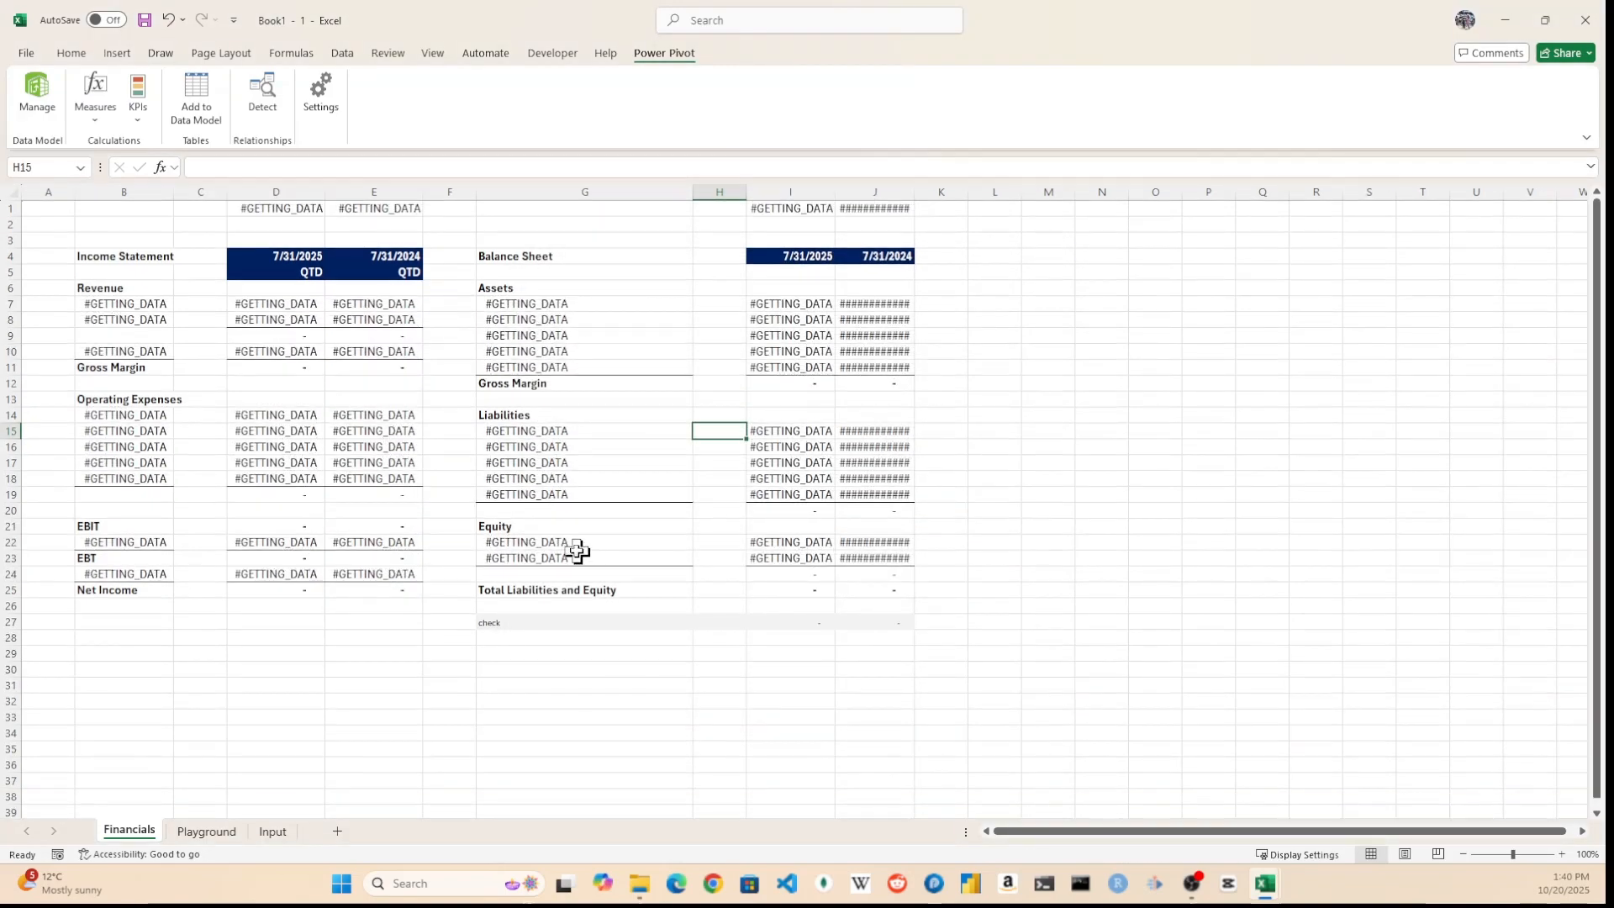
Examine the balance sheet check amounts in I27:J27
left_click_drag(790, 622, 874, 622)
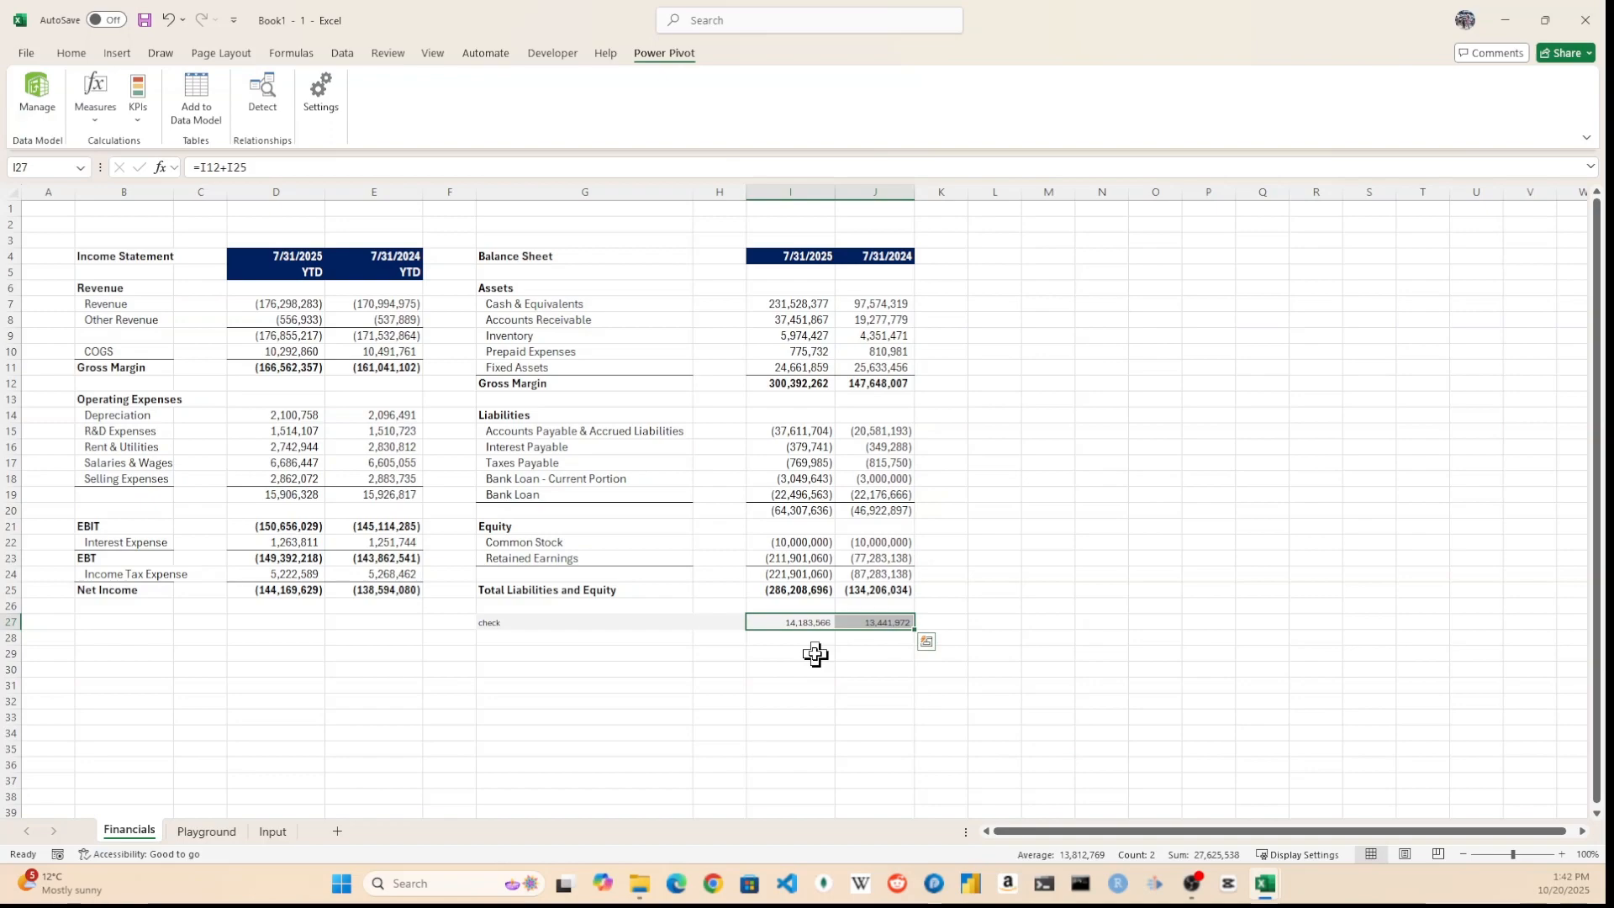
left_click(650, 670)
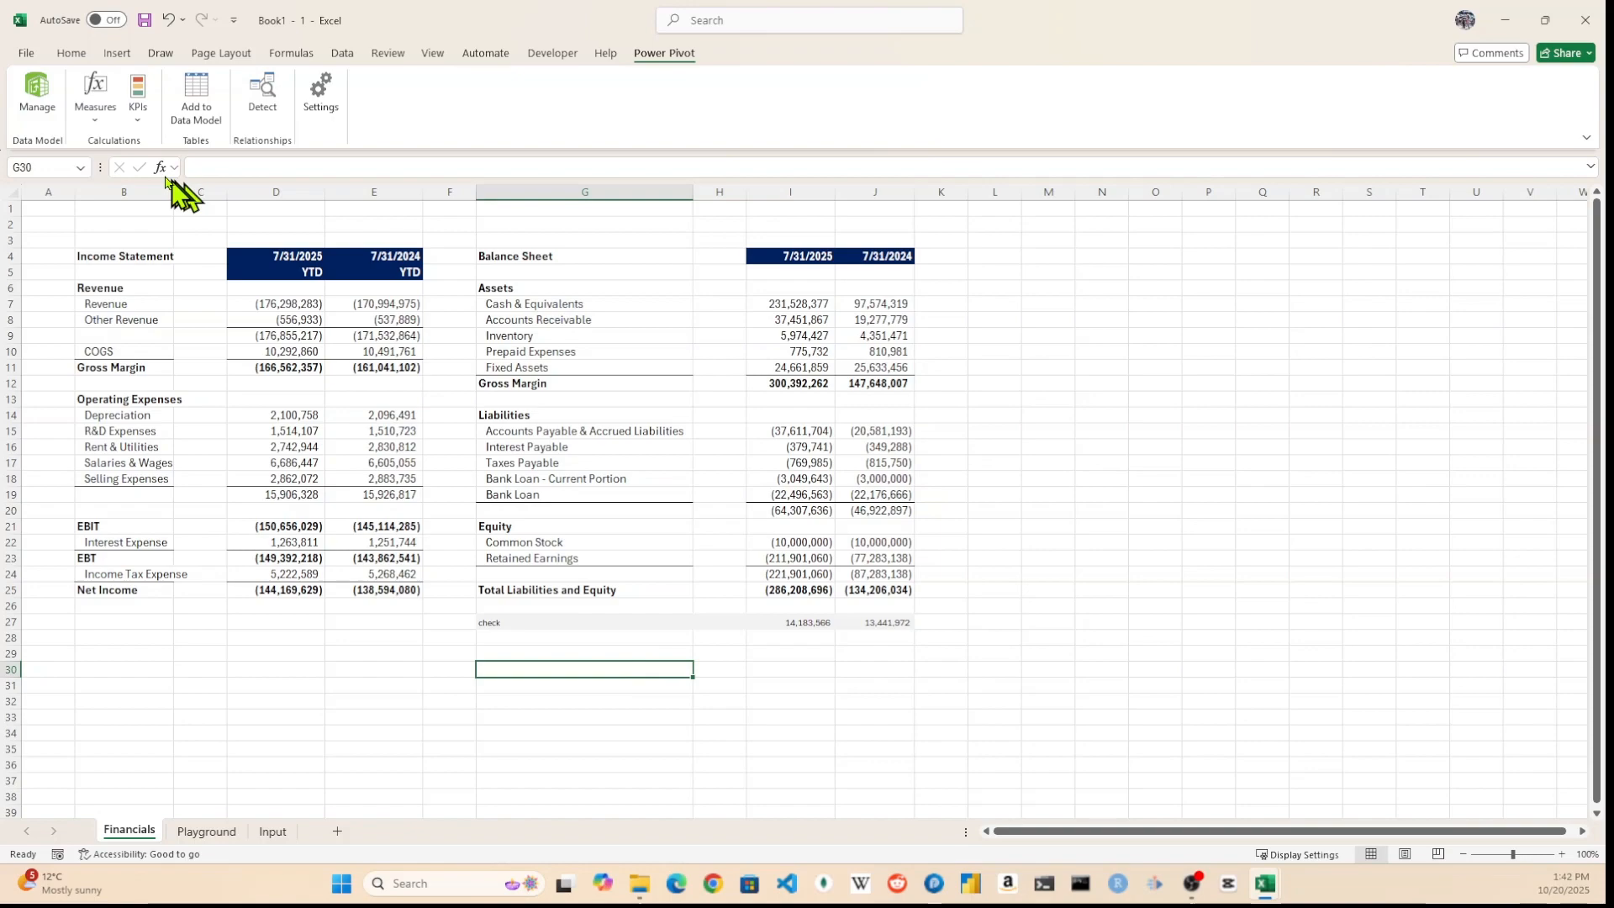
Create an MTD NI measure with =CALCULATE([MTD (TB)], CoA[FS Section]="Income Statement") in the TB csv table and check the formula
left_click(95, 100)
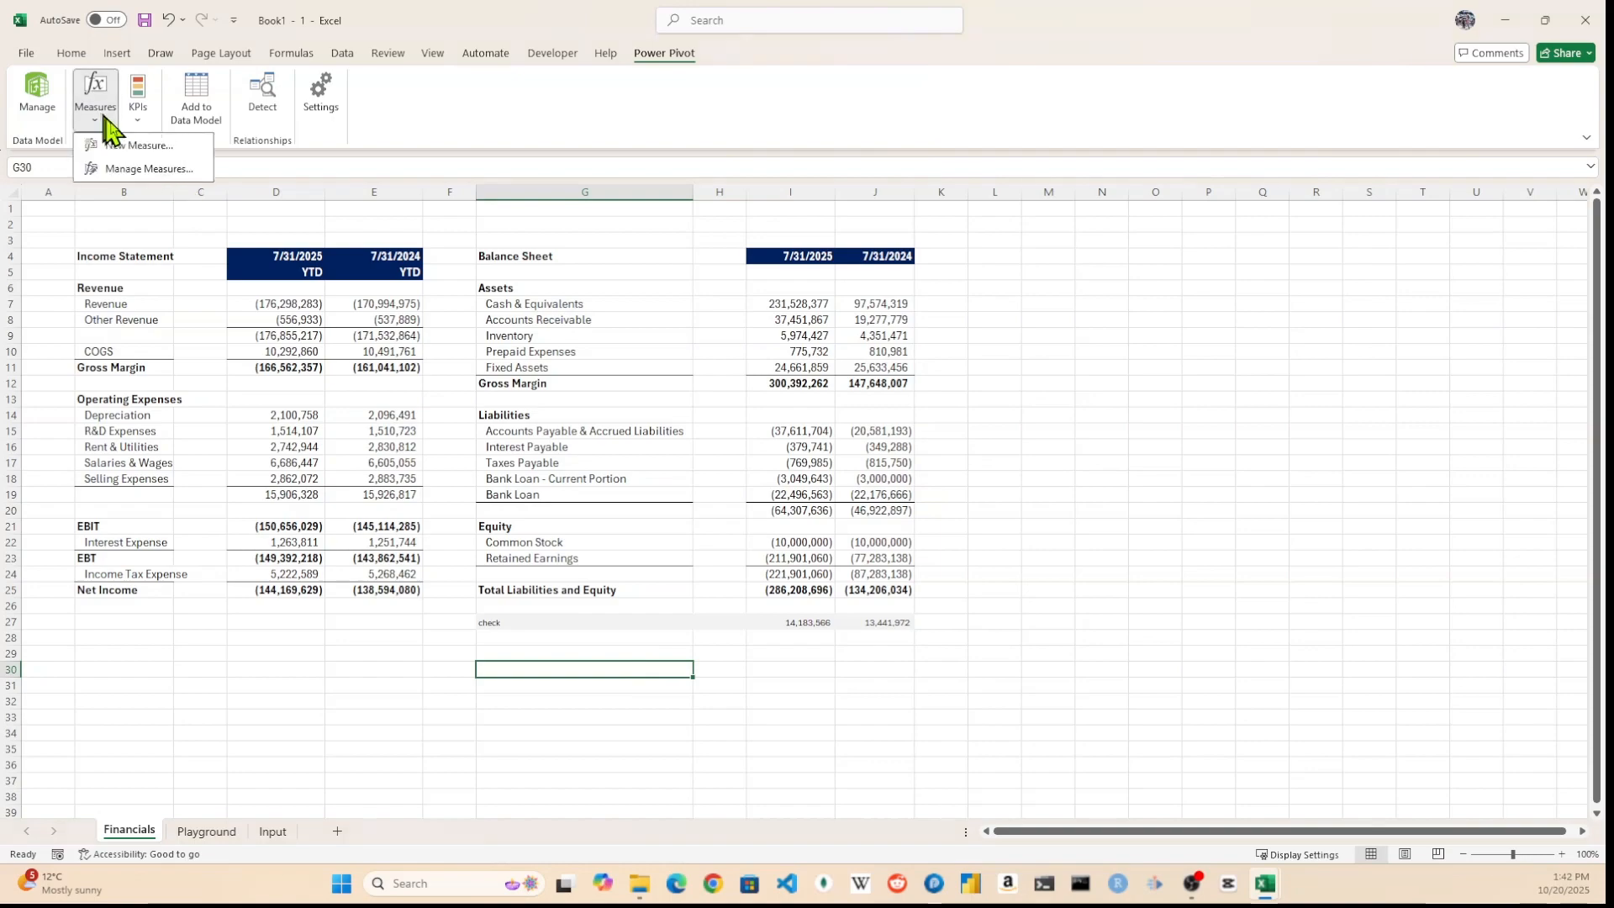
left_click(135, 145)
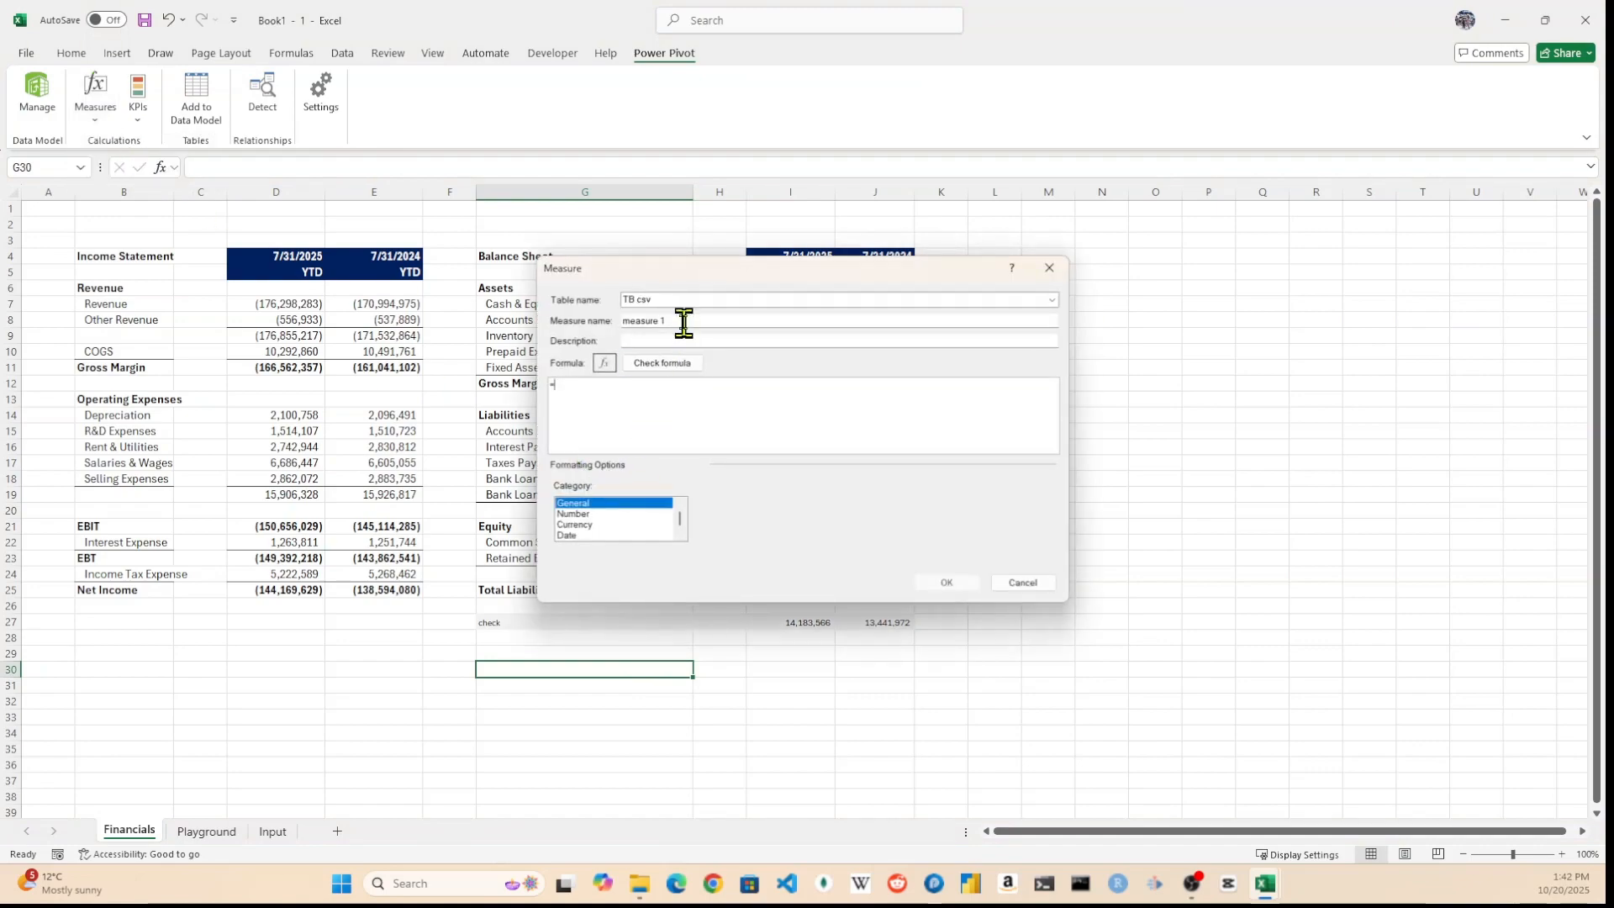
left_click_drag(683, 323, 559, 325)
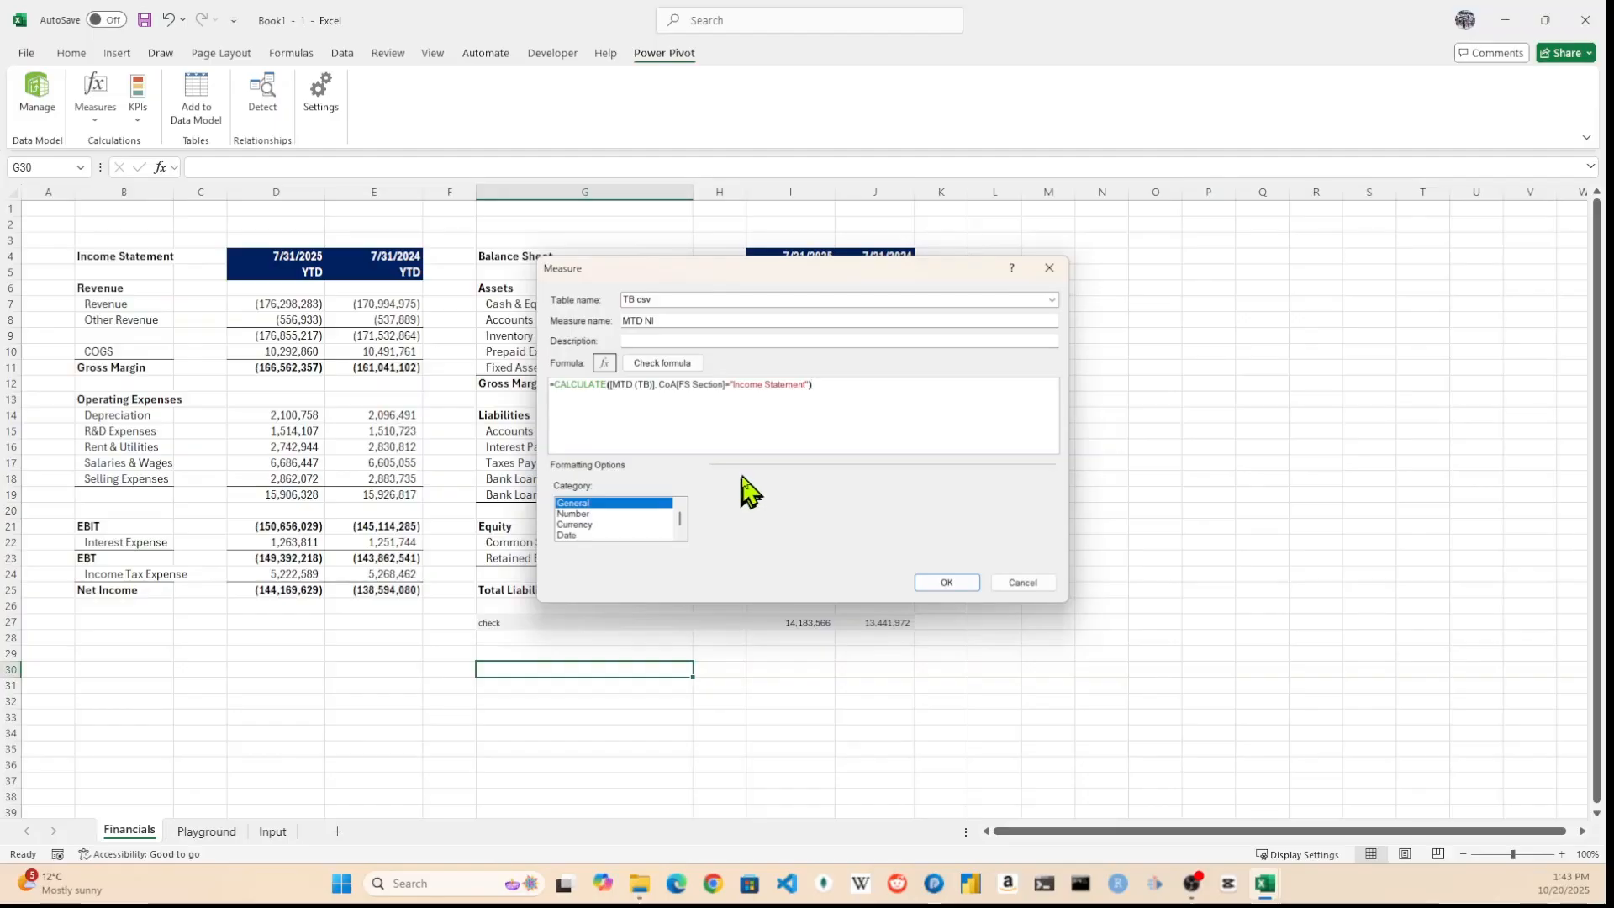
left_click(668, 364)
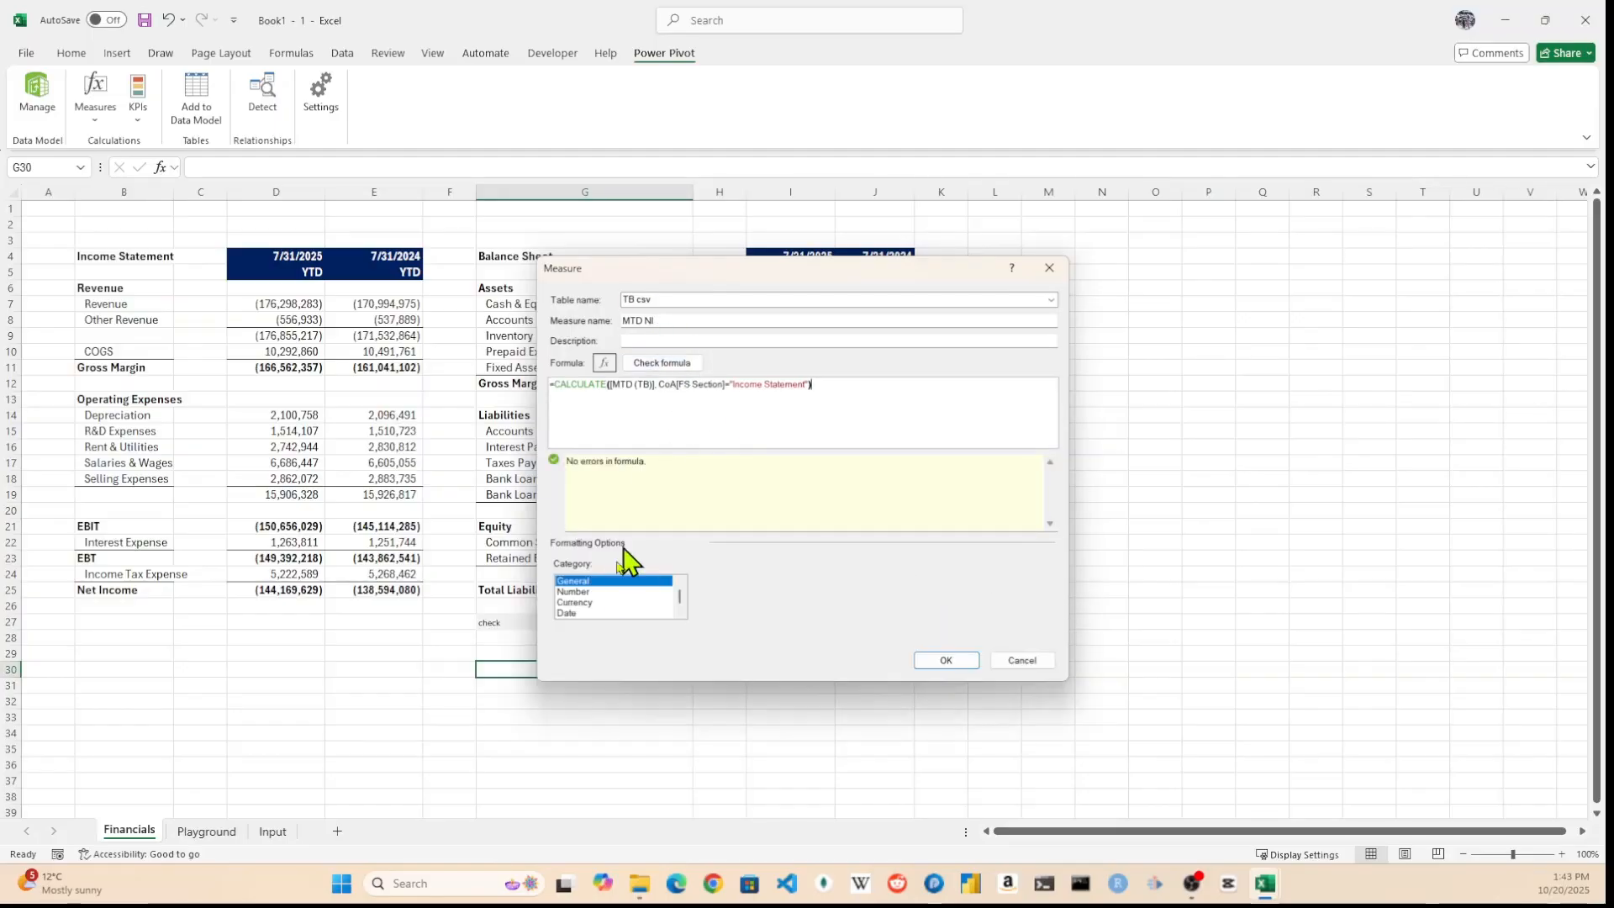
Give the MTD NI measure a Number format with the 1000 separator and save it
left_click(580, 591)
left_click(874, 582)
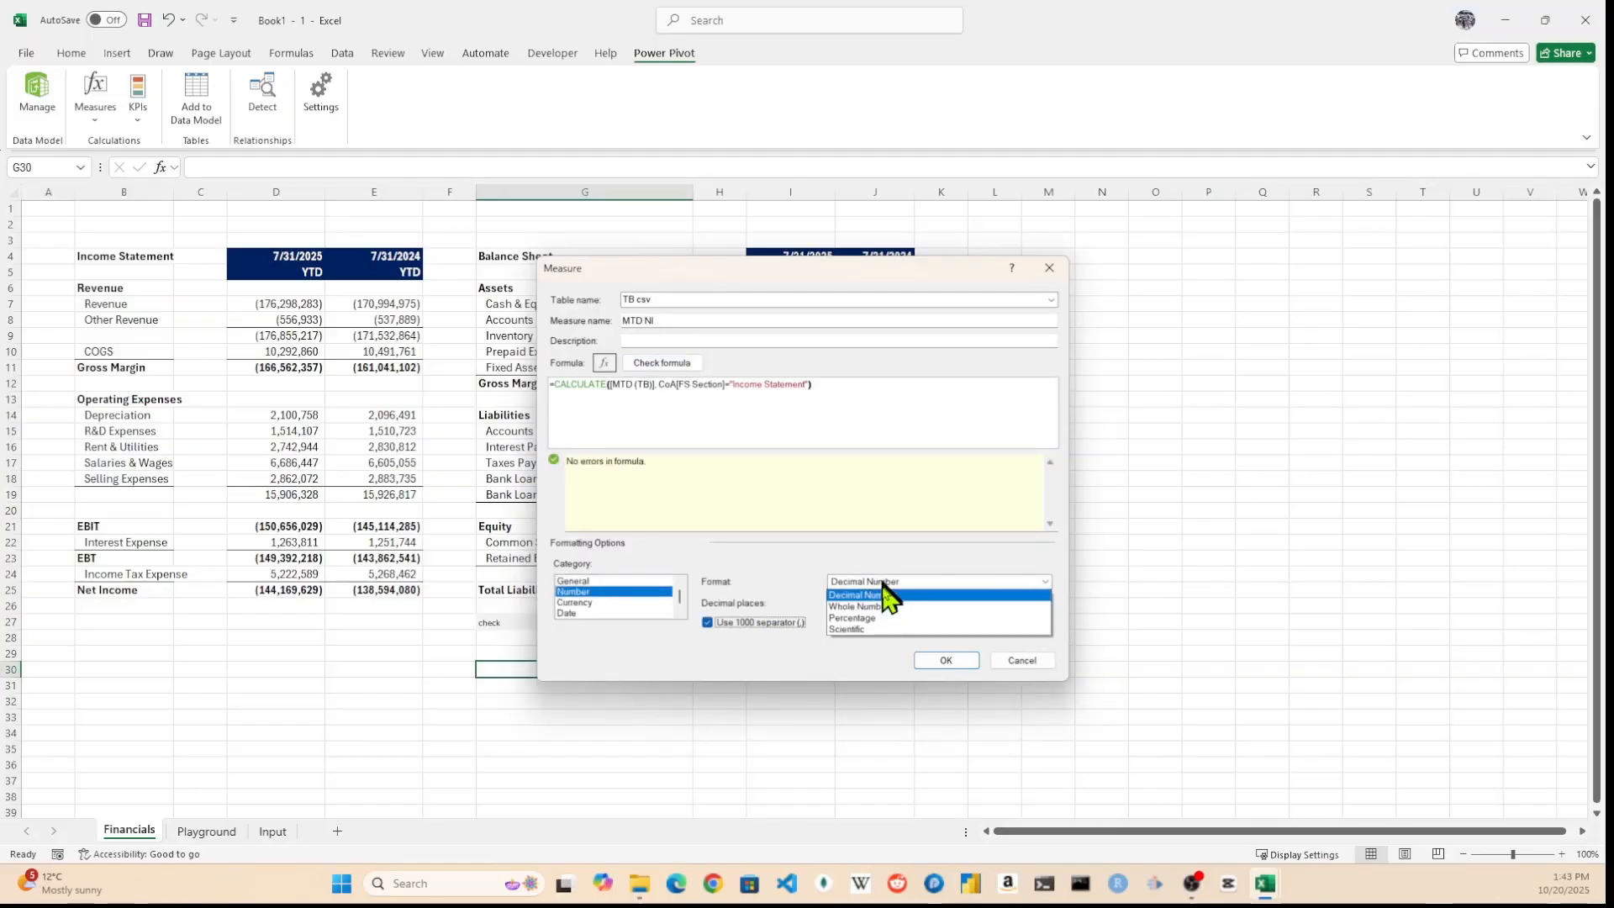
left_click(893, 619)
left_click(946, 660)
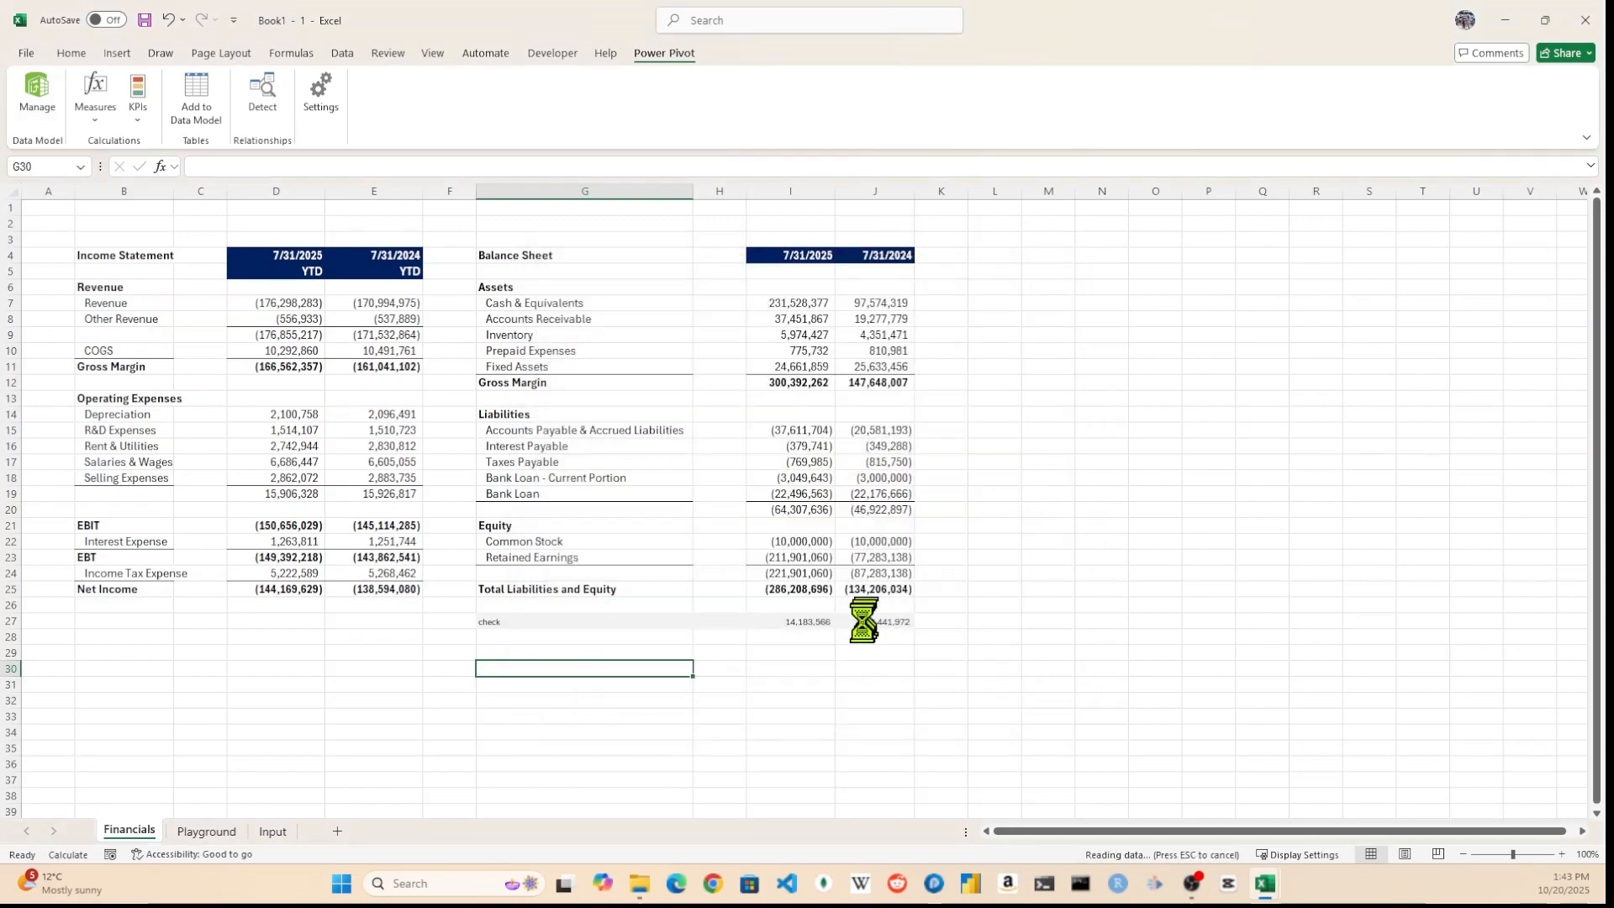
Extend the Retained Earnings formula in I23 with +CUBEVALUE("ThisWorkbookDataModel","[Measures].[MTD NI]",I$1)
left_click(794, 557)
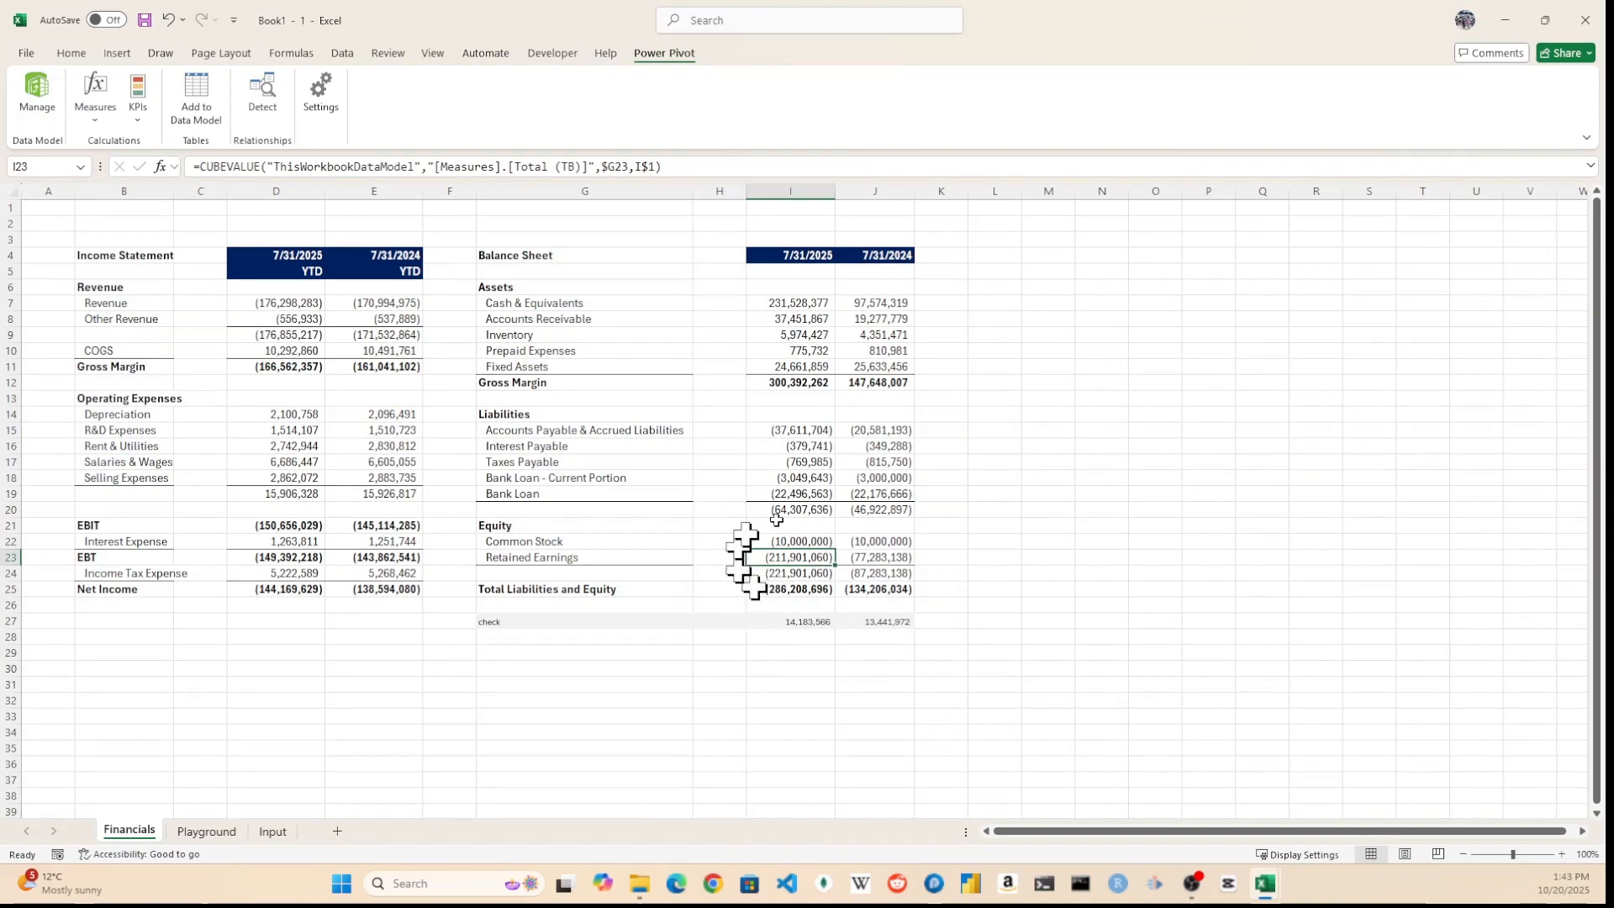
left_click(699, 167)
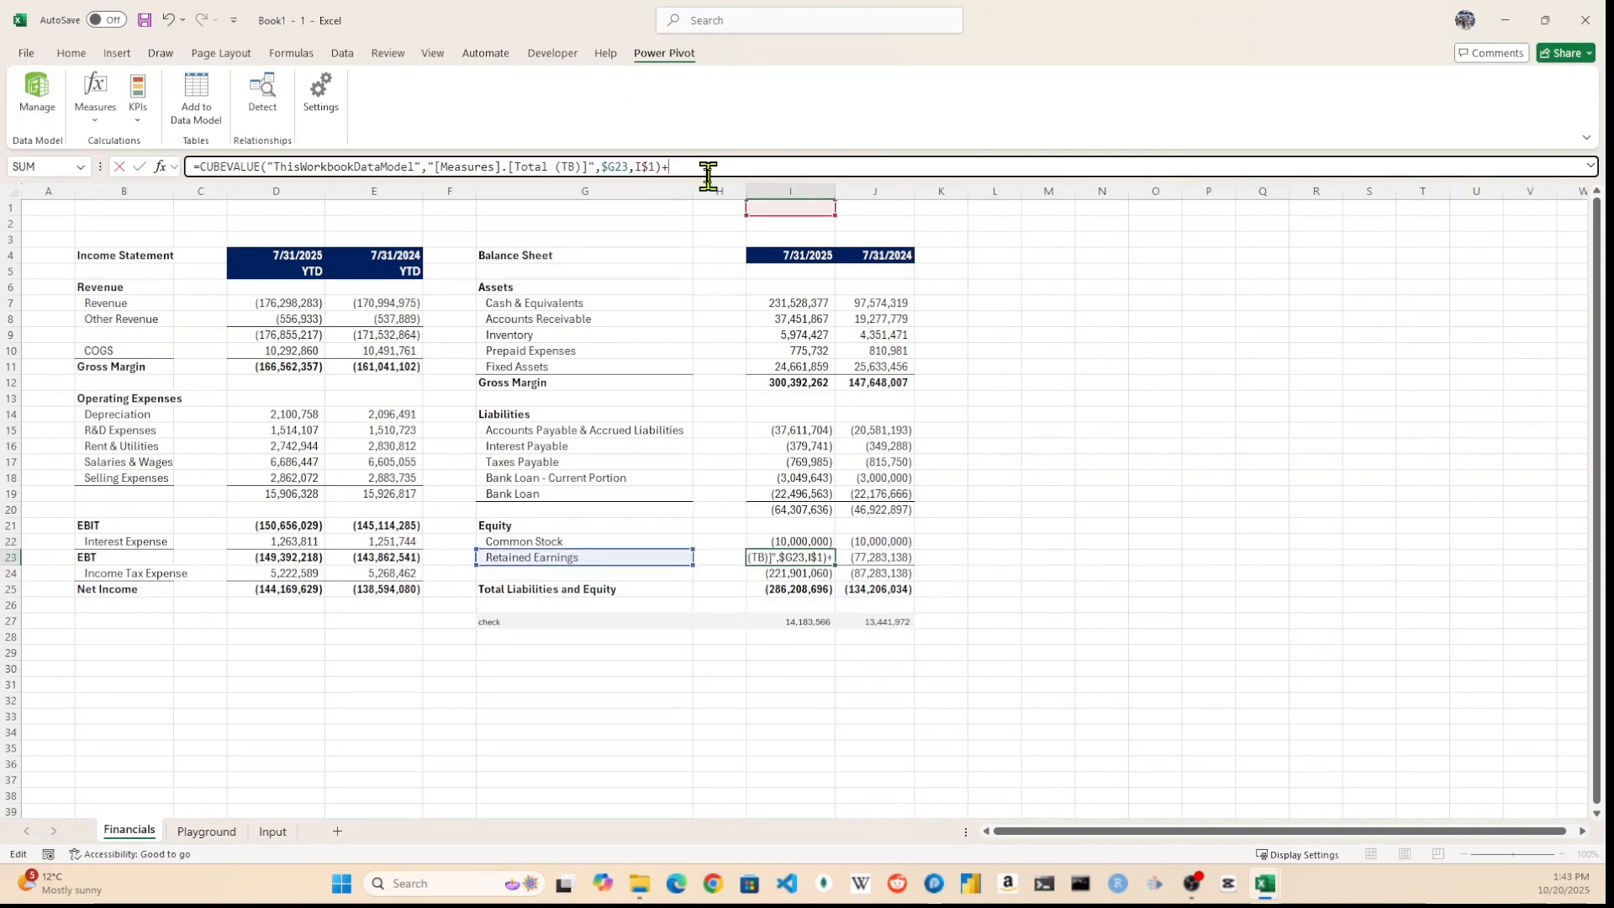
type("+CUBEVALUE(\"ThisWorkbookDataModel\",\"[Measures]")
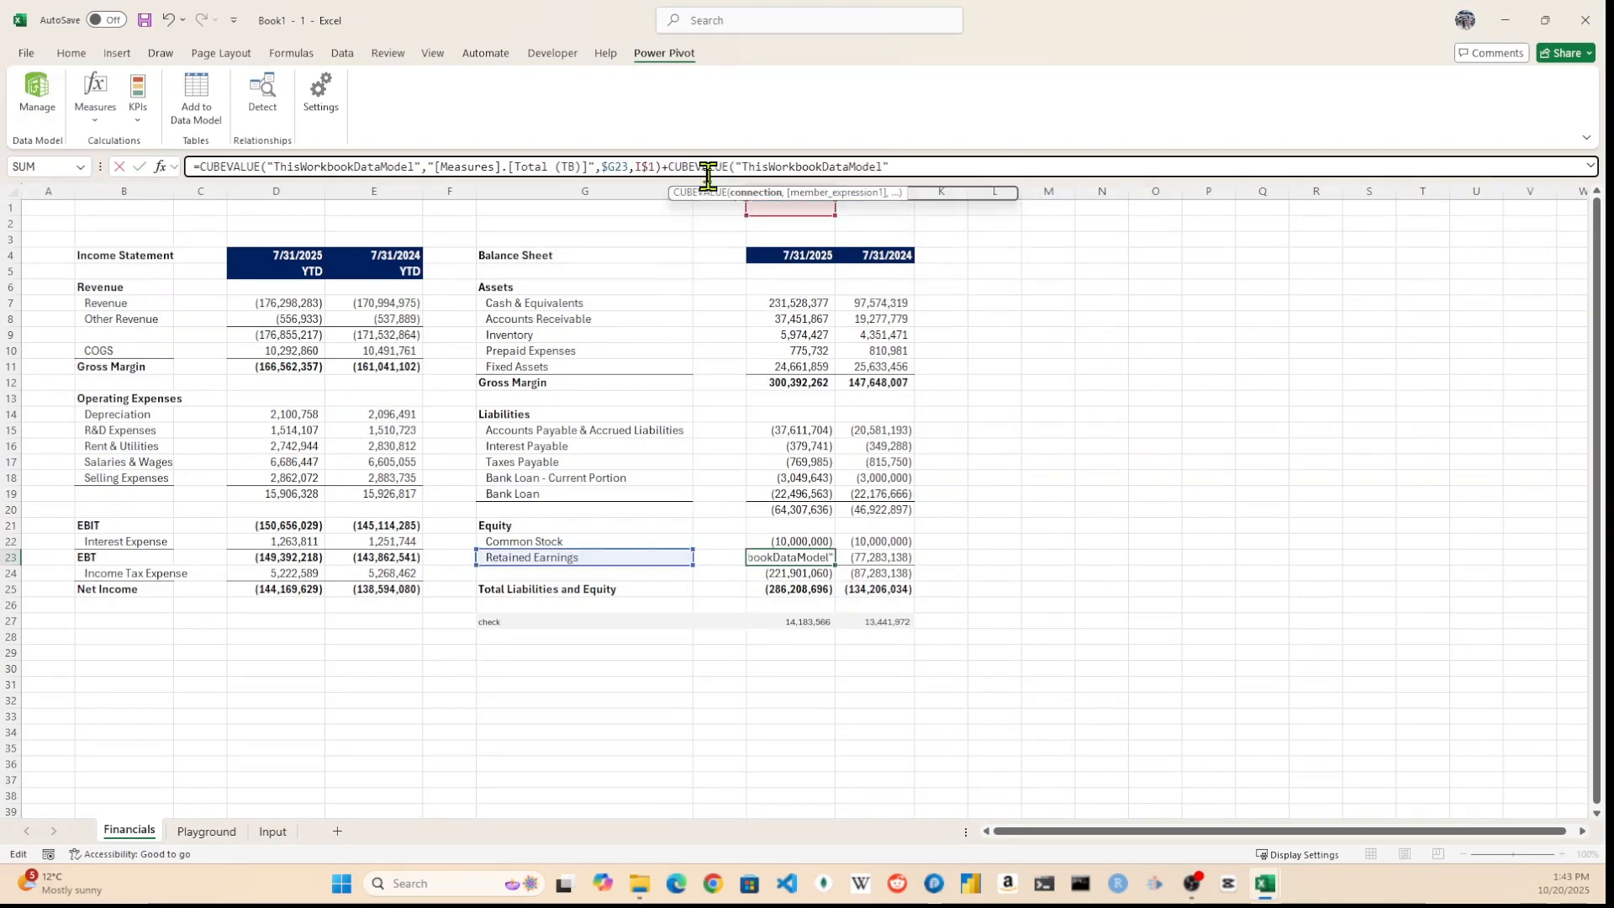
type(".[MTD NI]\",")
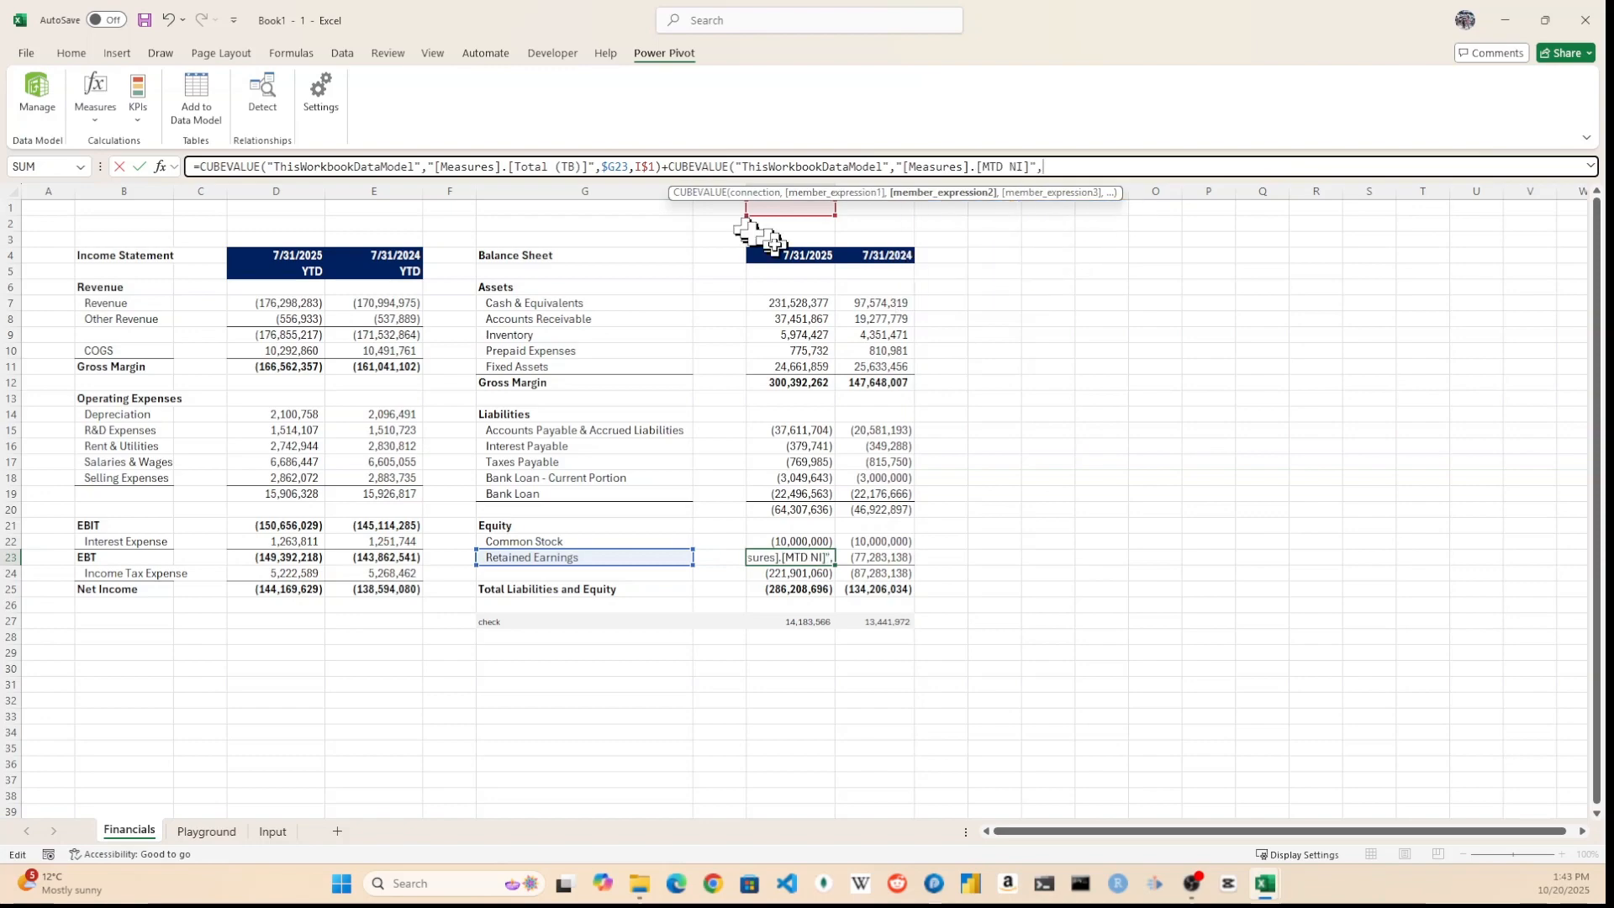
left_click(801, 209)
key("ctrl+Return")
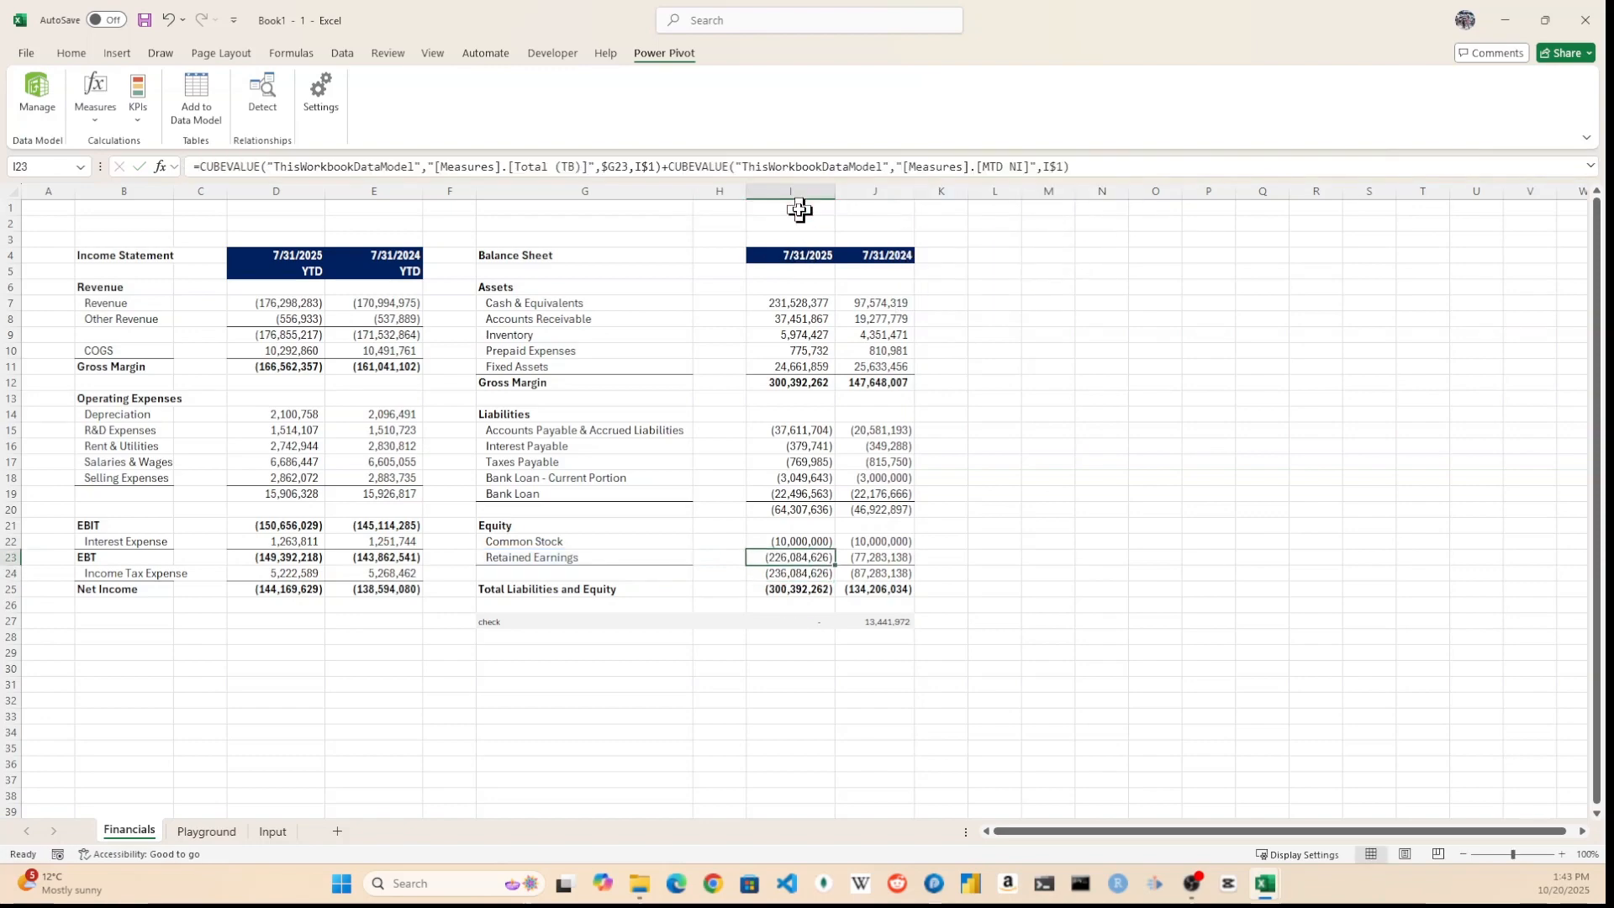
Copy the extended Retained Earnings formula from I23 to J23 and review the balance sheet check row
key("ctrl+Down")
key("ctrl+Down")
left_click_drag(818, 558, 865, 559)
key("ctrl+r")
key("ctrl+Down")
key("ctrl+Down")
key("shift+Right")
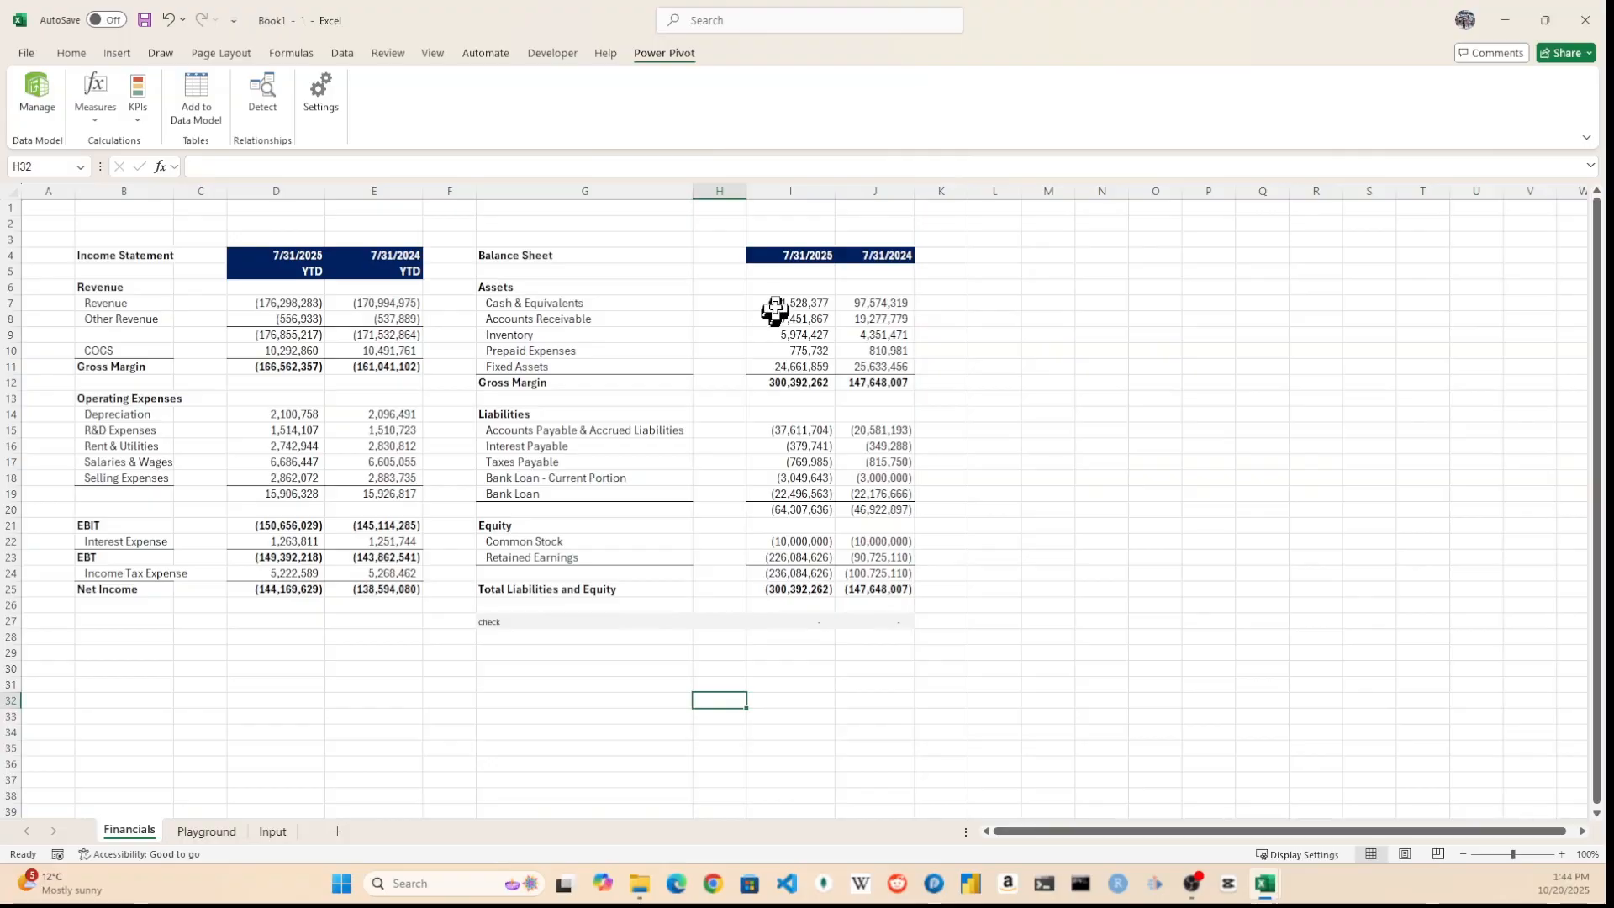
left_click_drag(767, 313, 899, 622)
left_click(790, 509)
Switch the income statement period selector in D5 to QTD
left_click(316, 272)
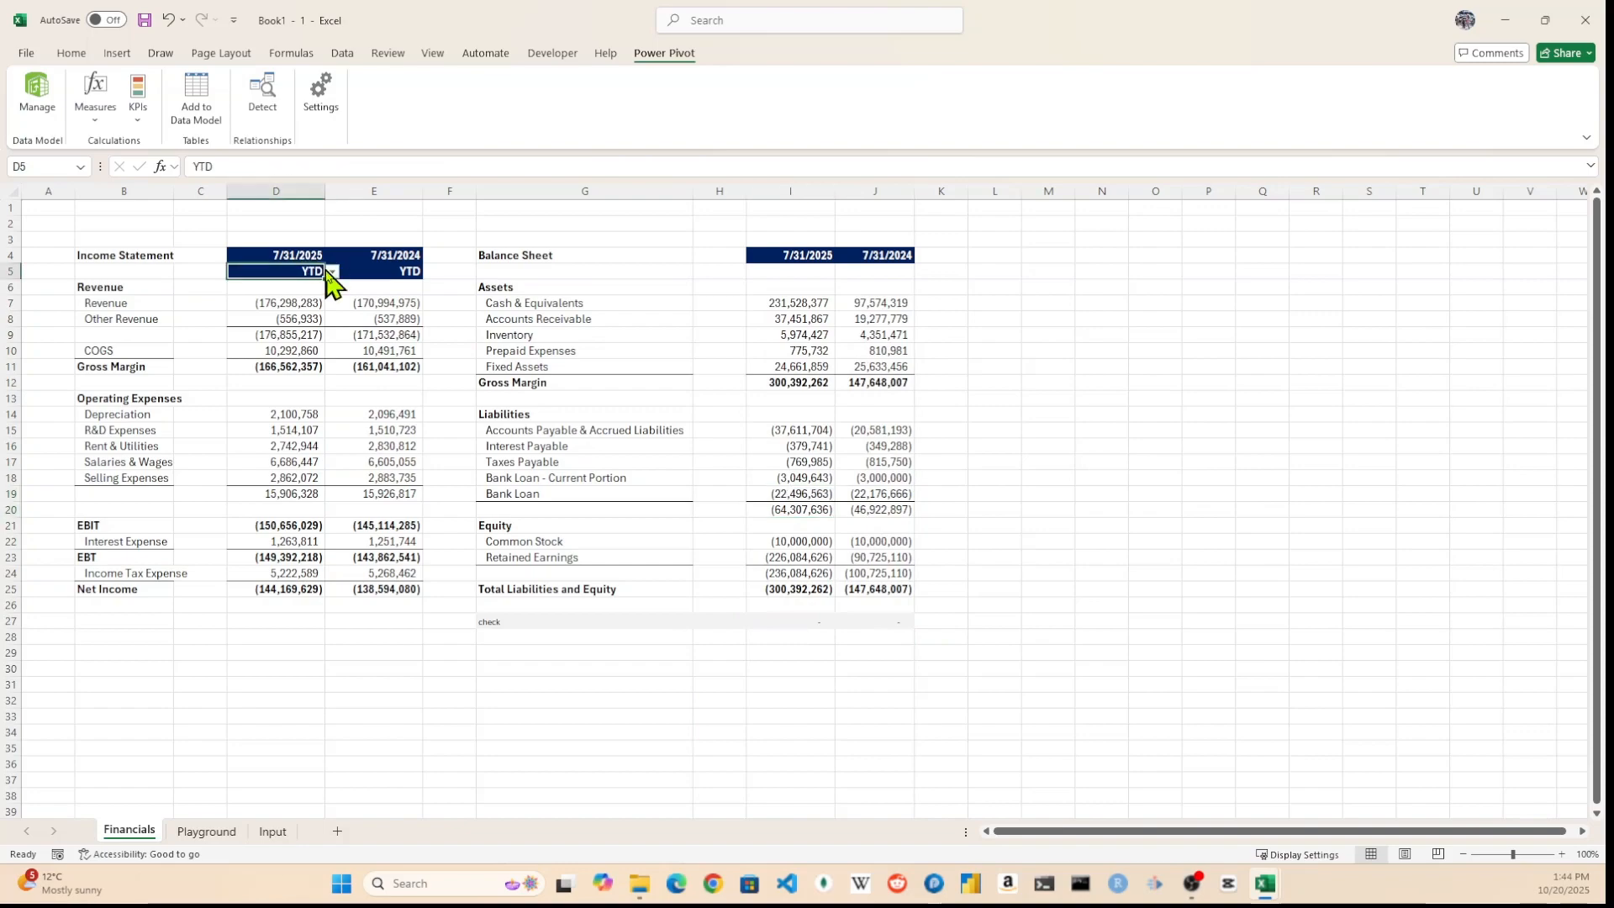
left_click(333, 271)
left_click(313, 300)
left_click(361, 305)
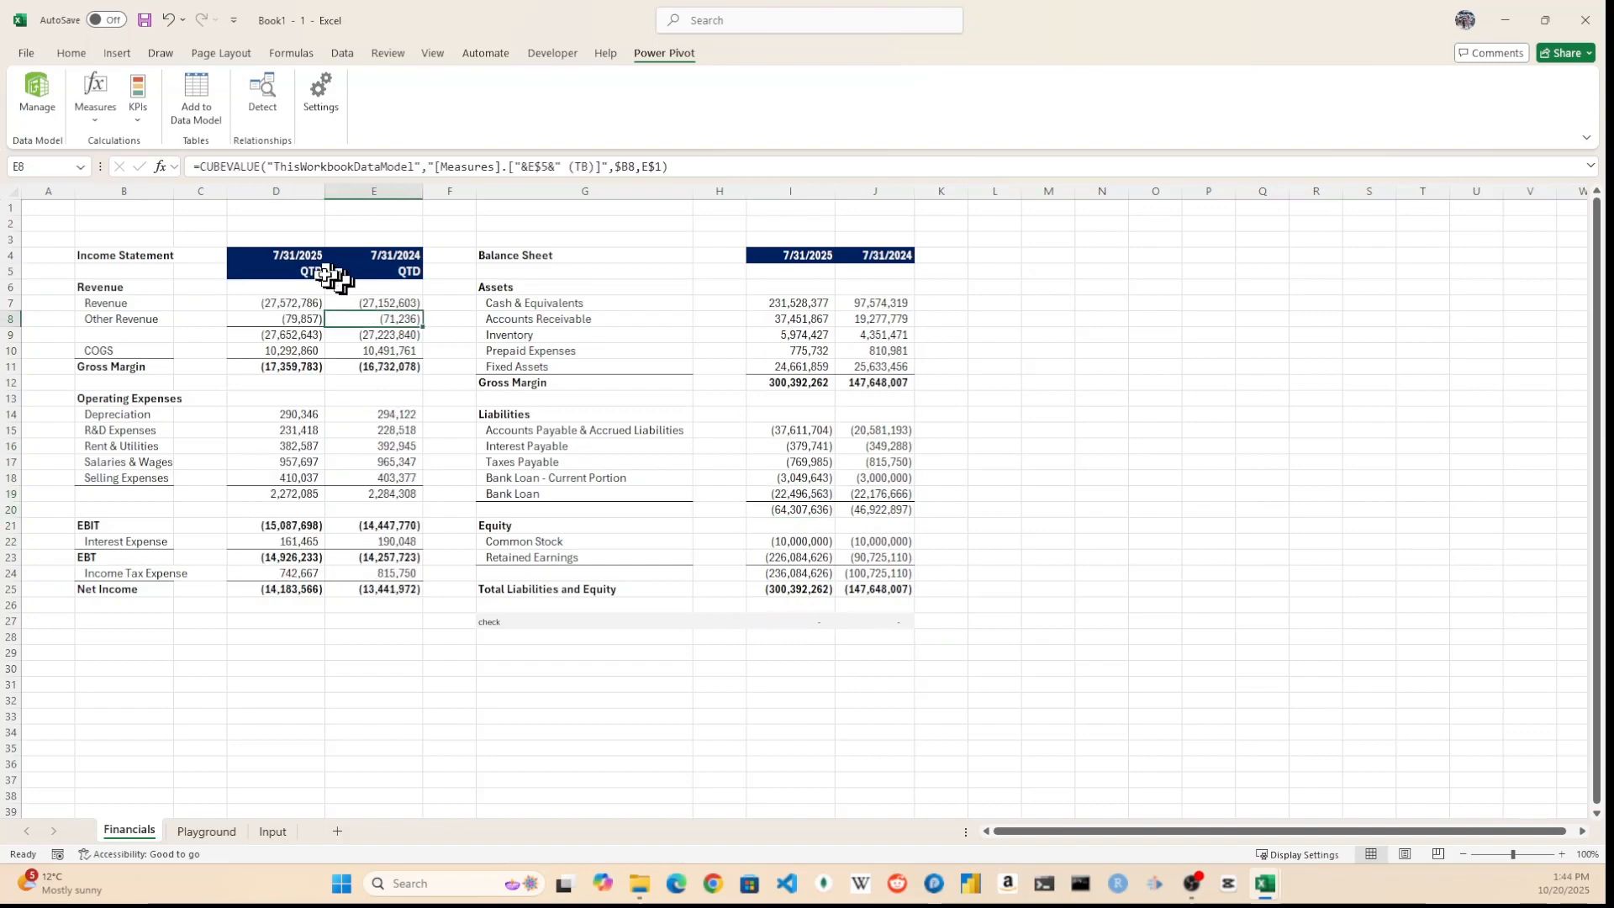
Set the income statement period selector in D5 to MTD
left_click(364, 269)
left_click(307, 274)
left_click(333, 271)
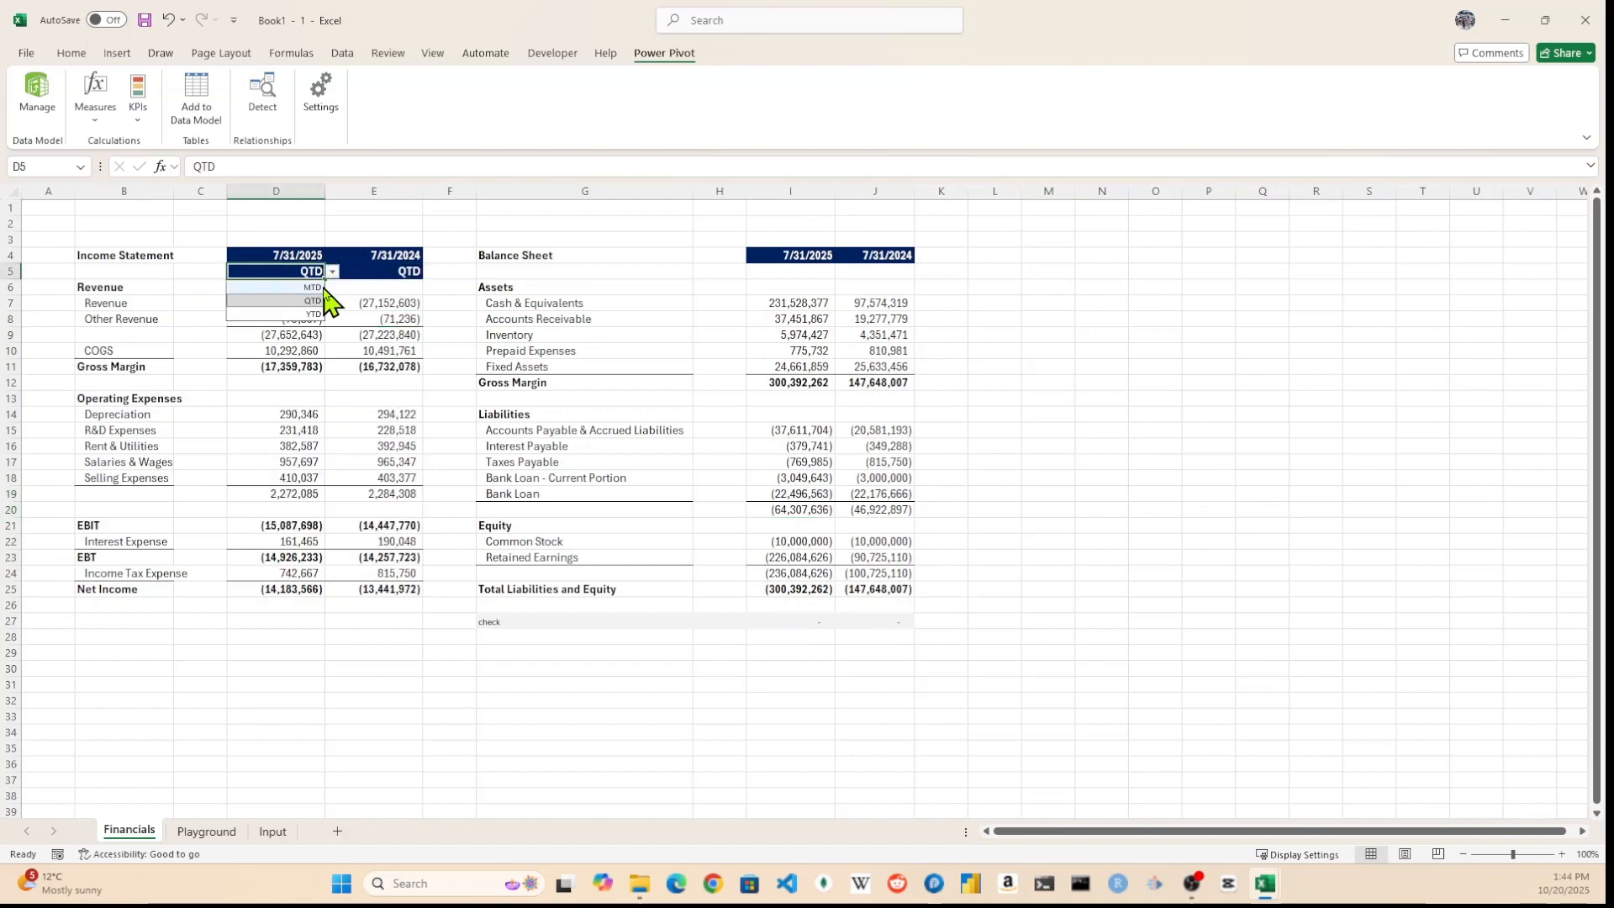
left_click(316, 287)
left_click(384, 335)
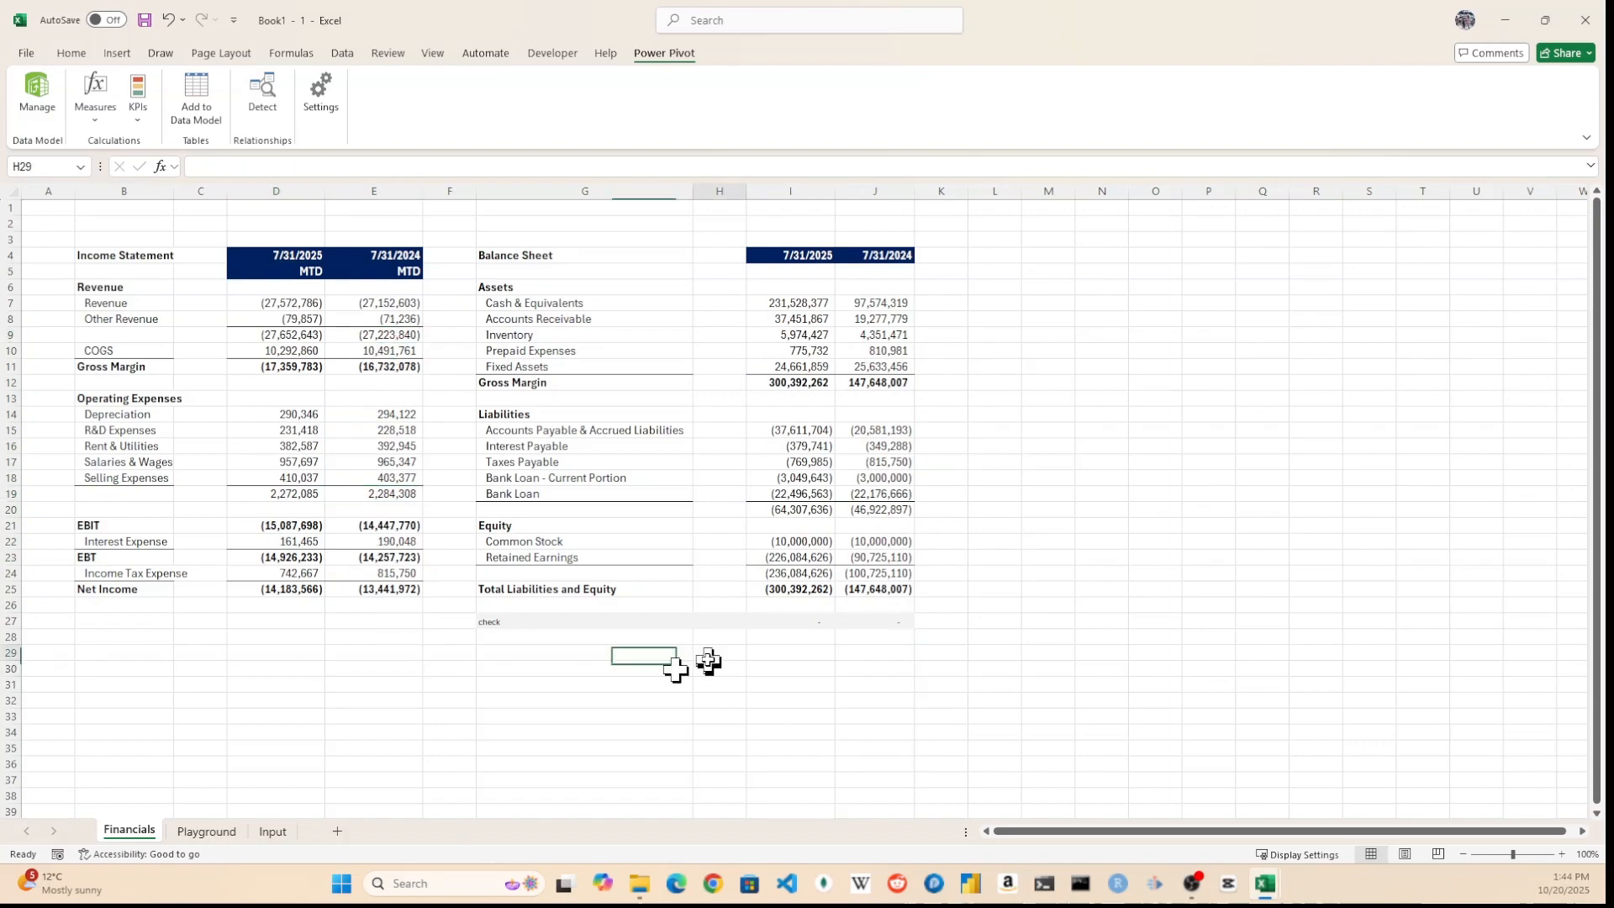
left_click(616, 655)
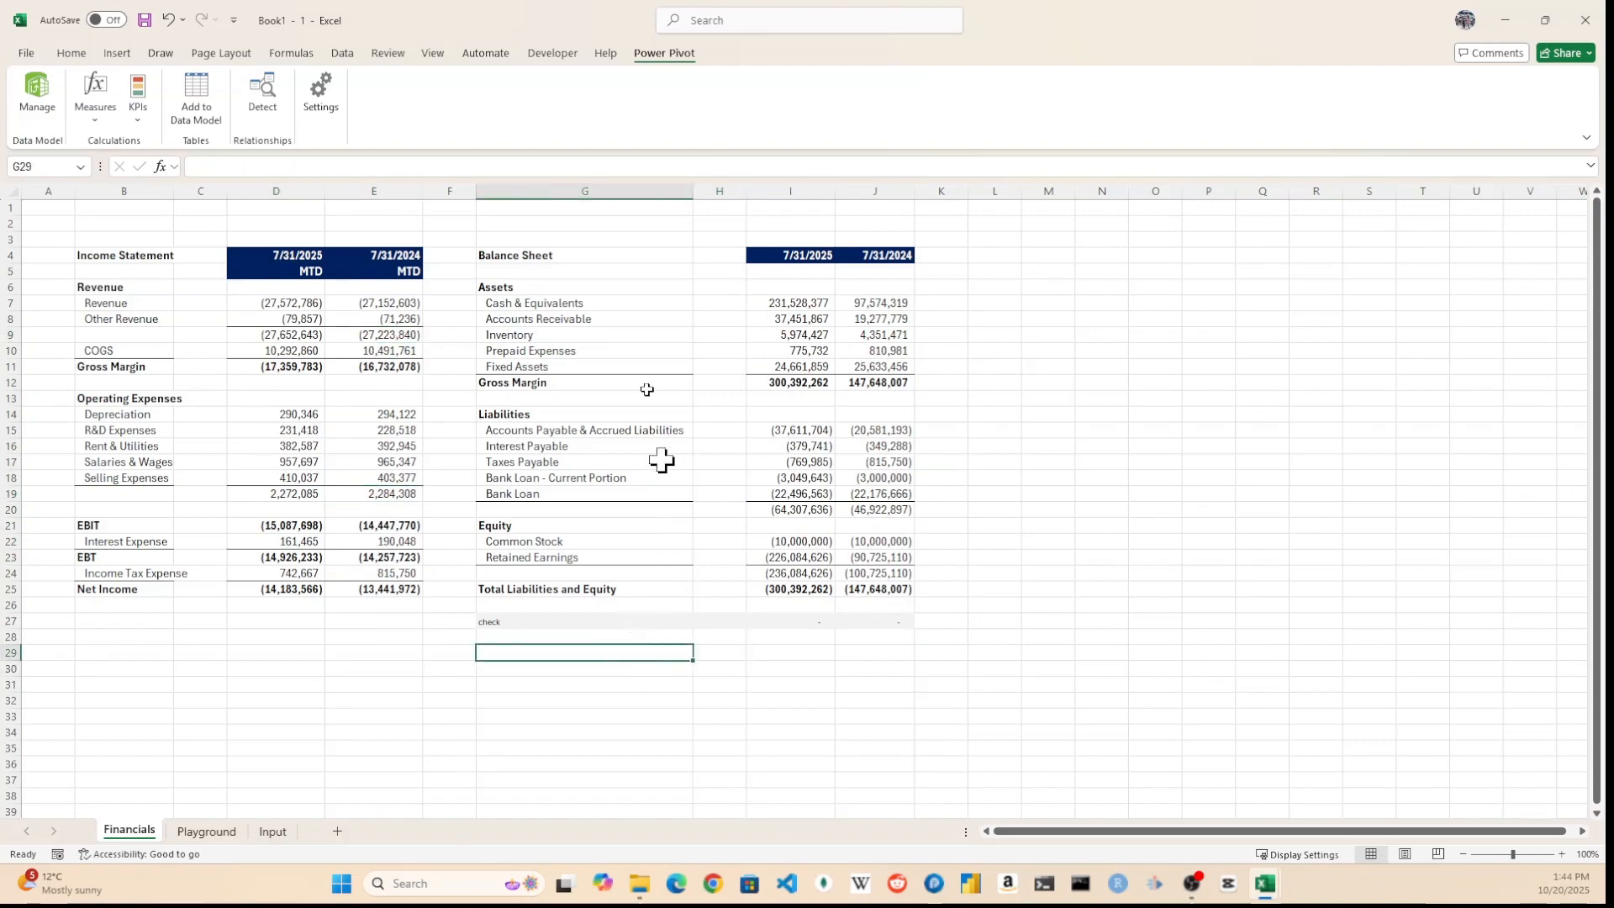
Widen column B so the longer income statement captions fit inside it
left_click(432, 54)
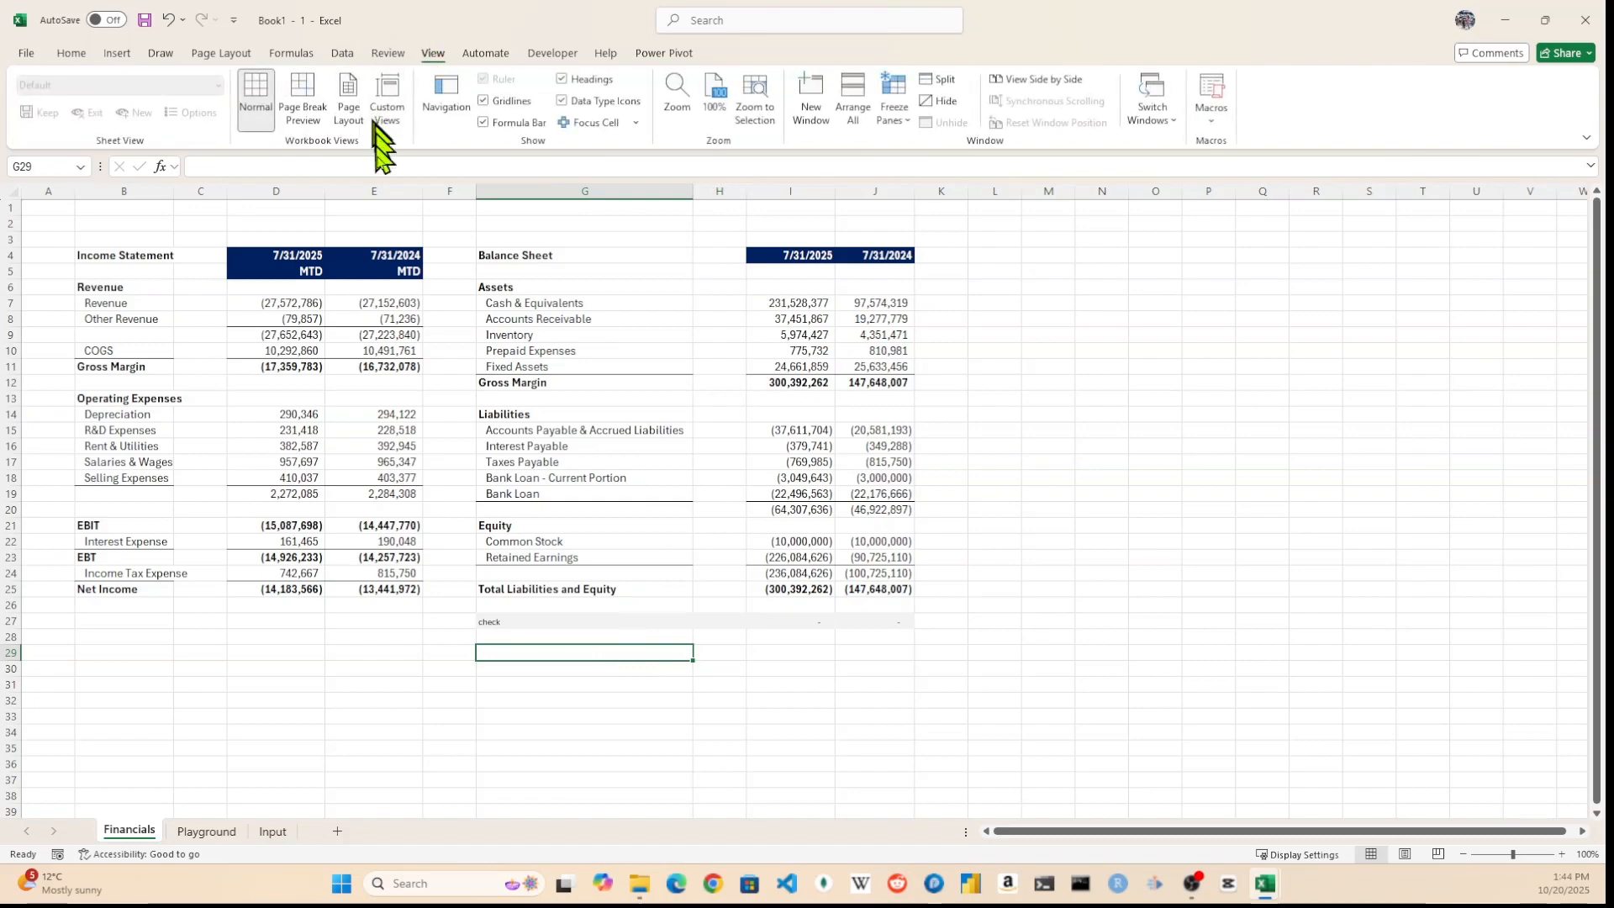
left_click(558, 271)
left_click(134, 255)
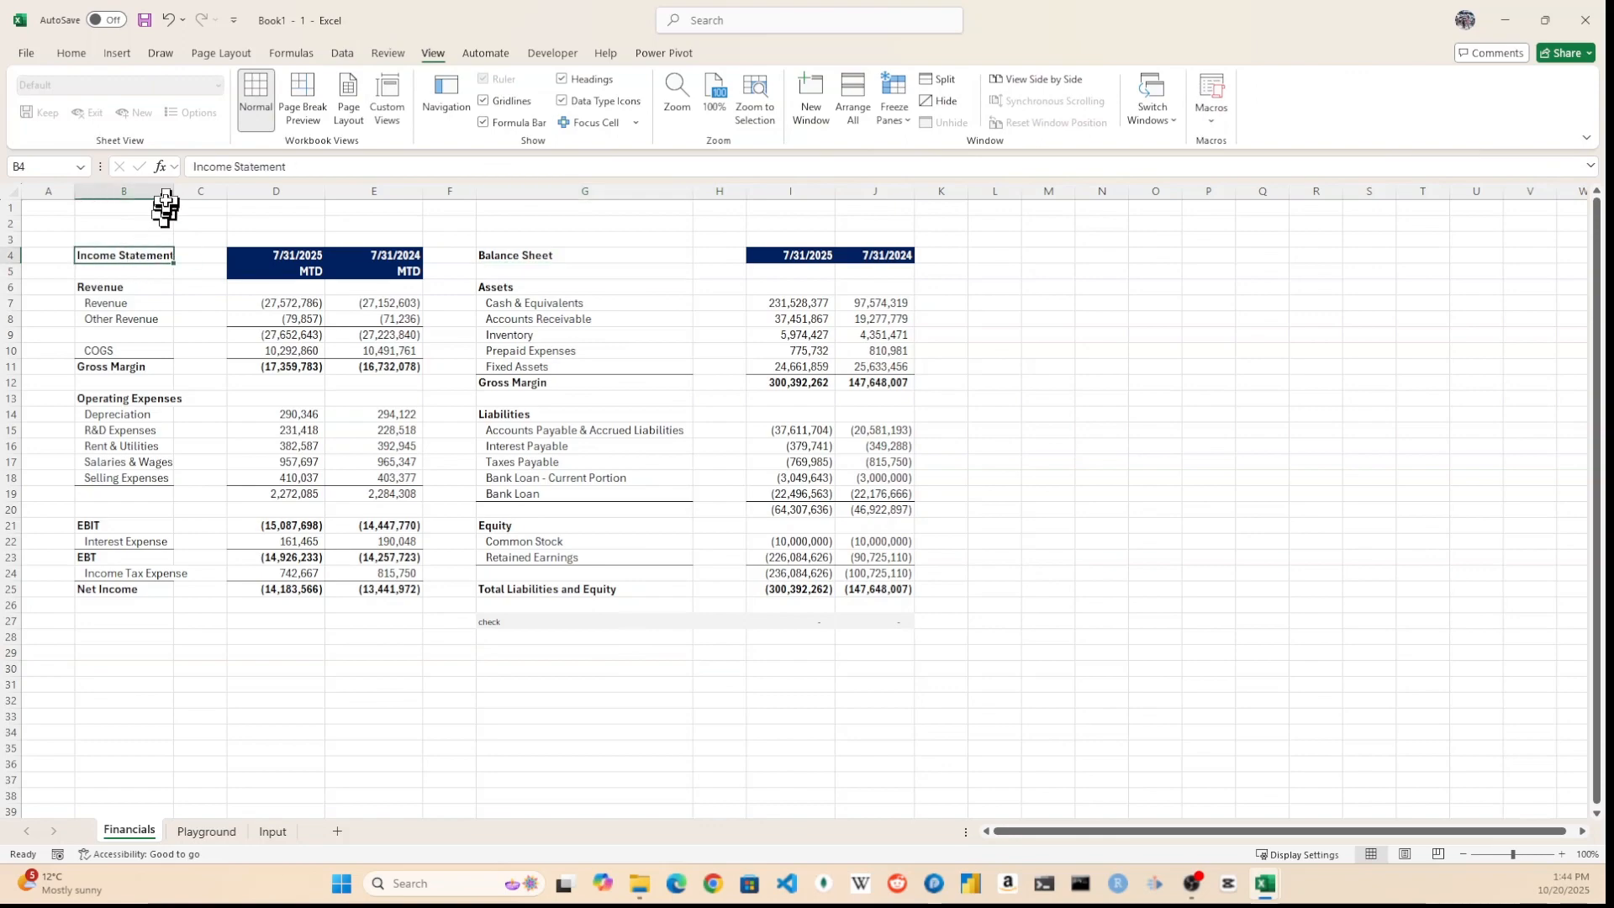
left_click_drag(174, 191, 193, 191)
left_click(558, 303)
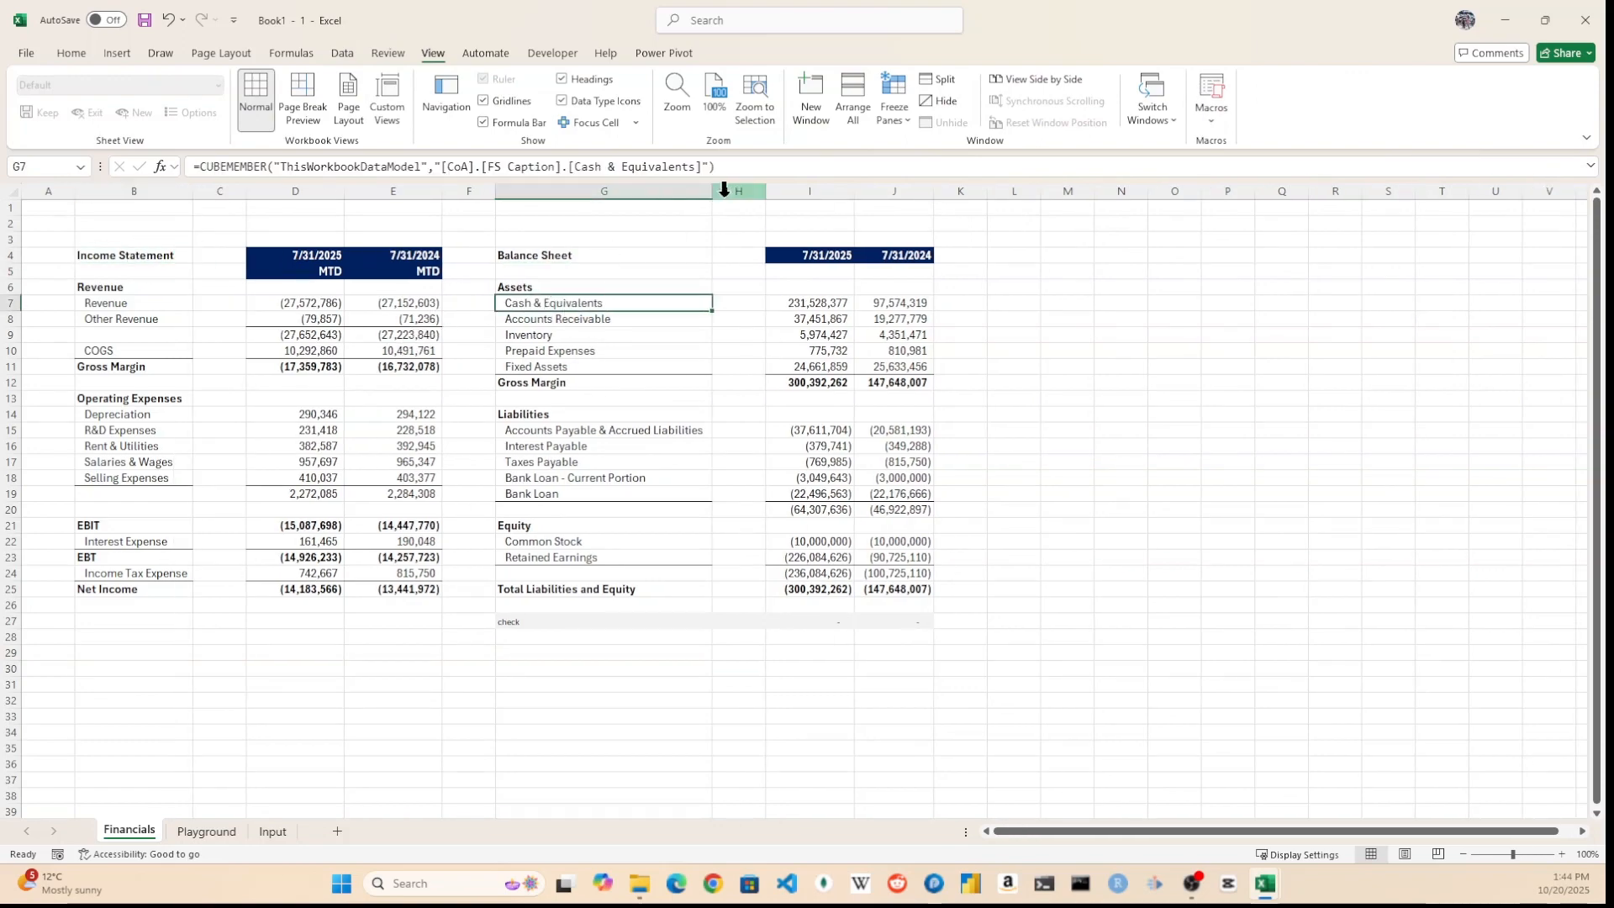
left_click(605, 461)
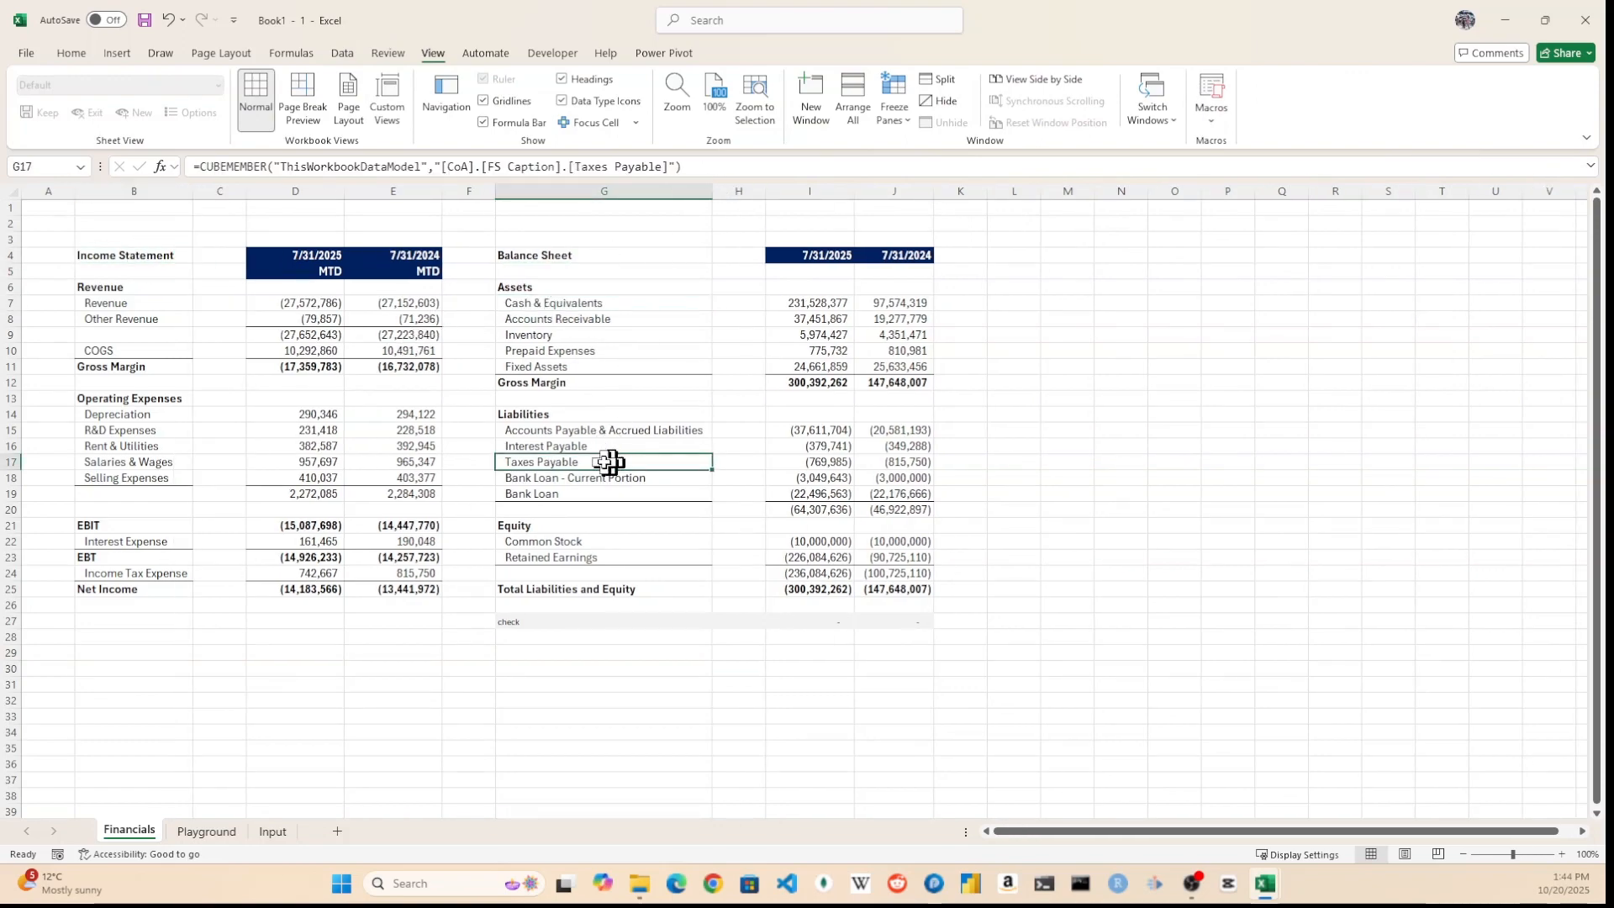